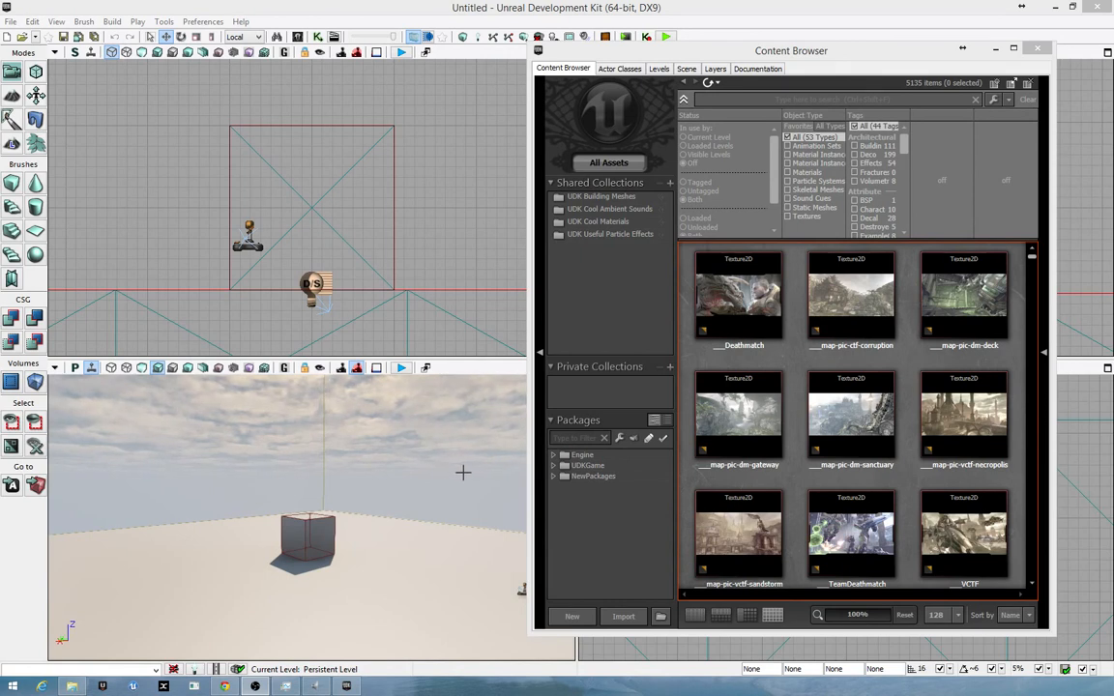
- Minimize the Content Browser to uncover all four viewports
right_drag(276, 477, 290, 507)
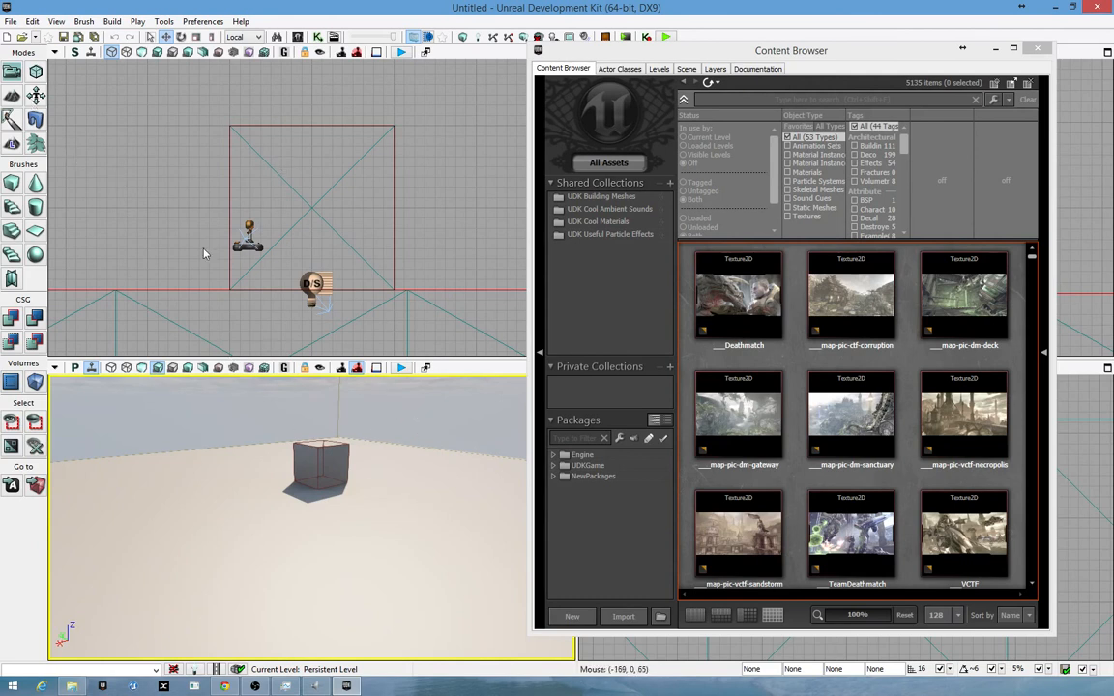
click(997, 48)
click(719, 447)
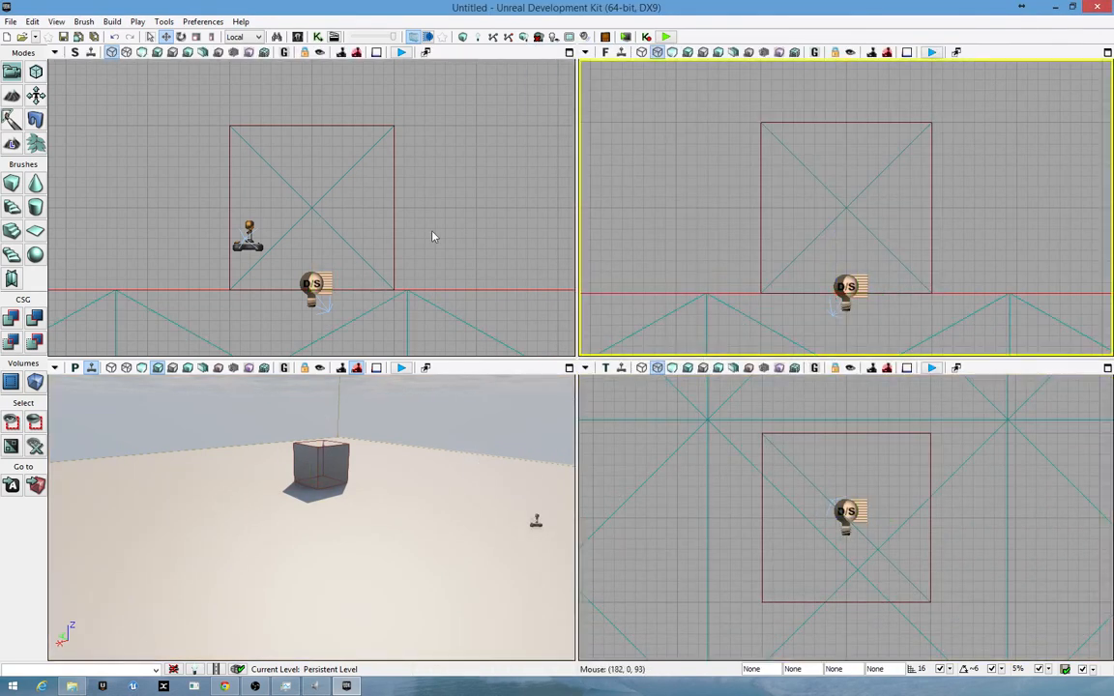
- Examine the default level's floor and cube in the side, front and top orthographic views
scroll(427, 214, down, 9)
scroll(427, 210, up, 3)
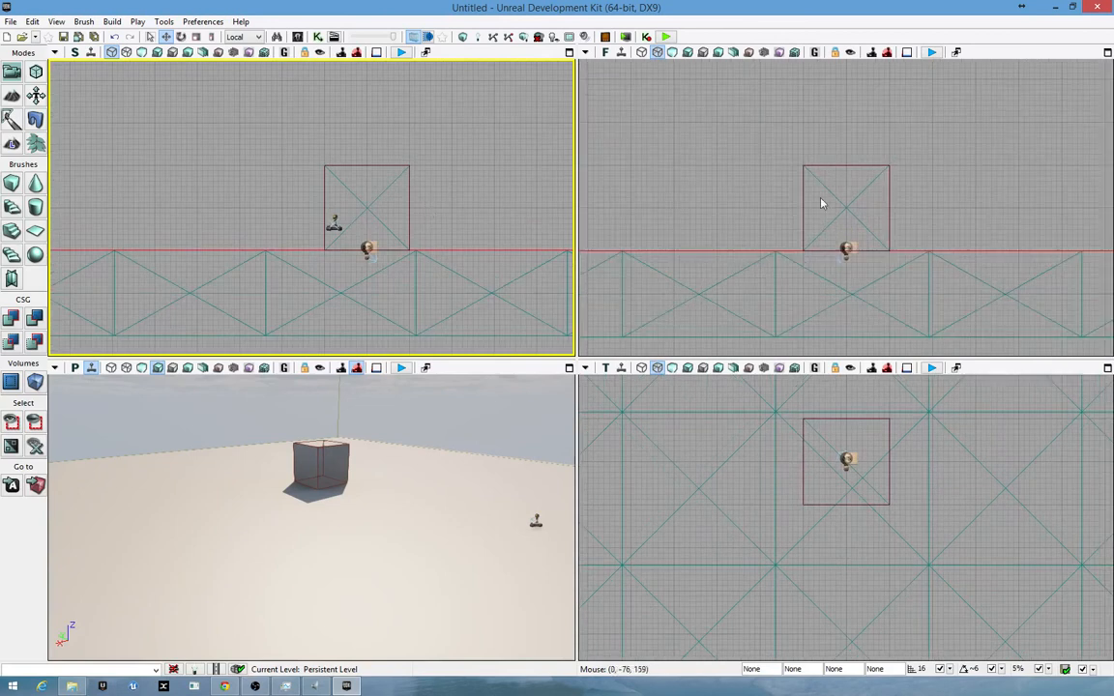
scroll(820, 197, down, 8)
scroll(820, 198, up, 7)
scroll(820, 197, down, 3)
scroll(461, 237, down, 3)
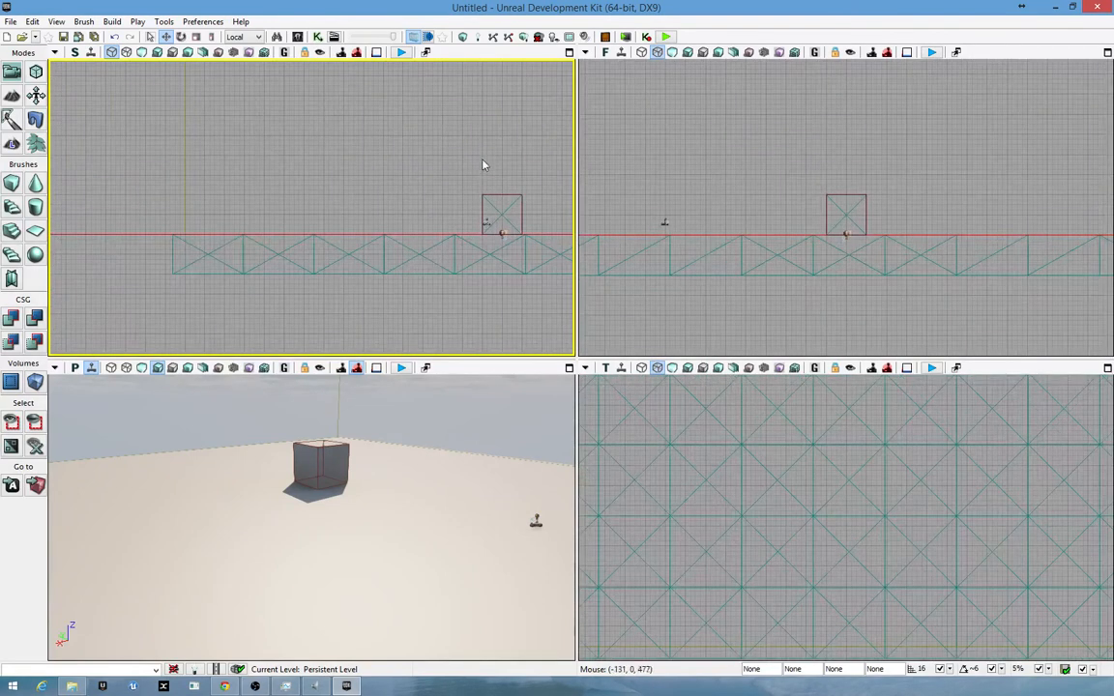
drag(407, 165, 198, 145)
click(709, 117)
click(852, 582)
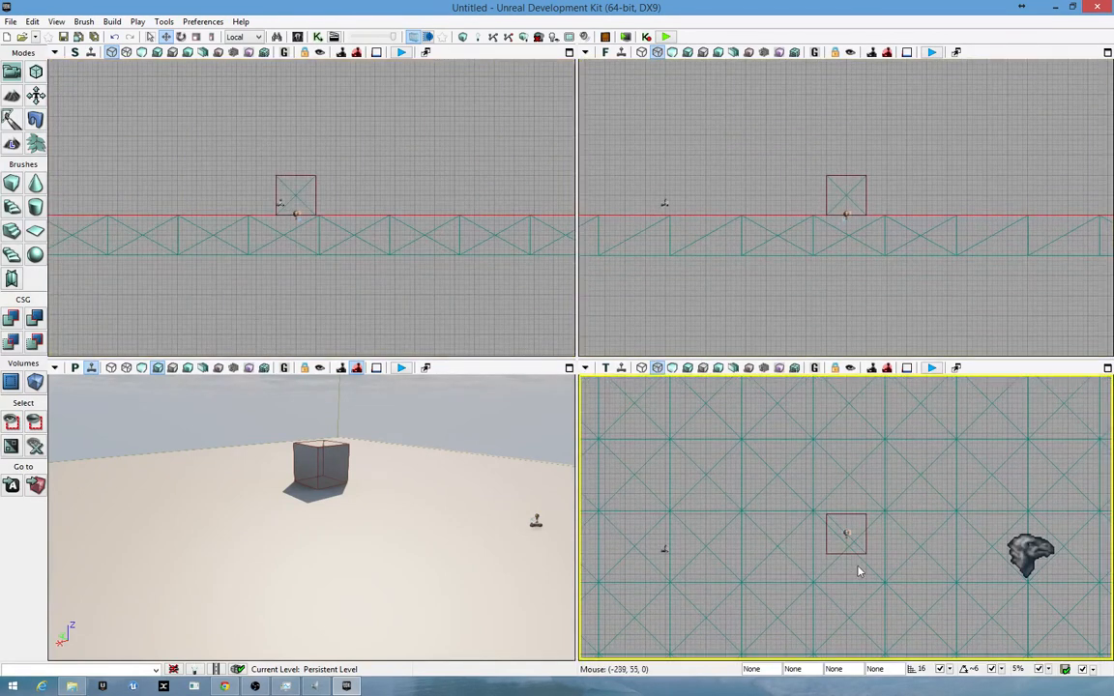
scroll(856, 575, down, 5)
mouse_move(874, 542)
mouse_down()
mouse_move(771, 405)
mouse_move(823, 405)
mouse_up()
- Delete the large floor static mesh from the default level
mouse_move(336, 554)
right_down()
mouse_move(387, 542)
mouse_move(348, 554)
mouse_move(316, 594)
mouse_move(314, 579)
mouse_move(460, 534)
right_up()
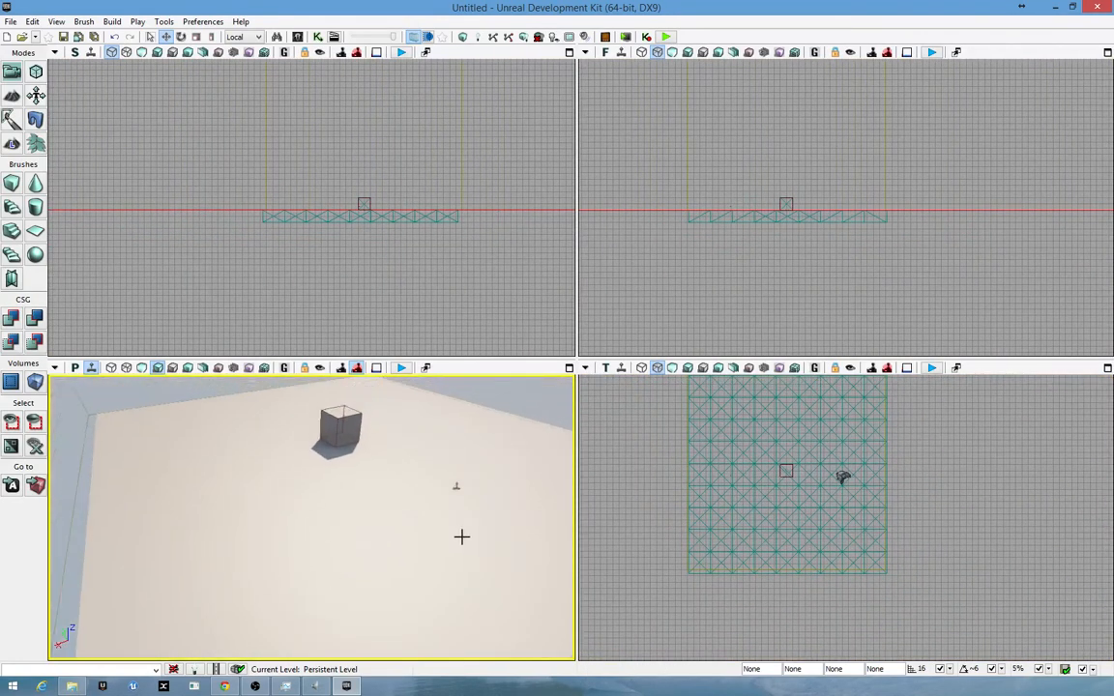
click(433, 525)
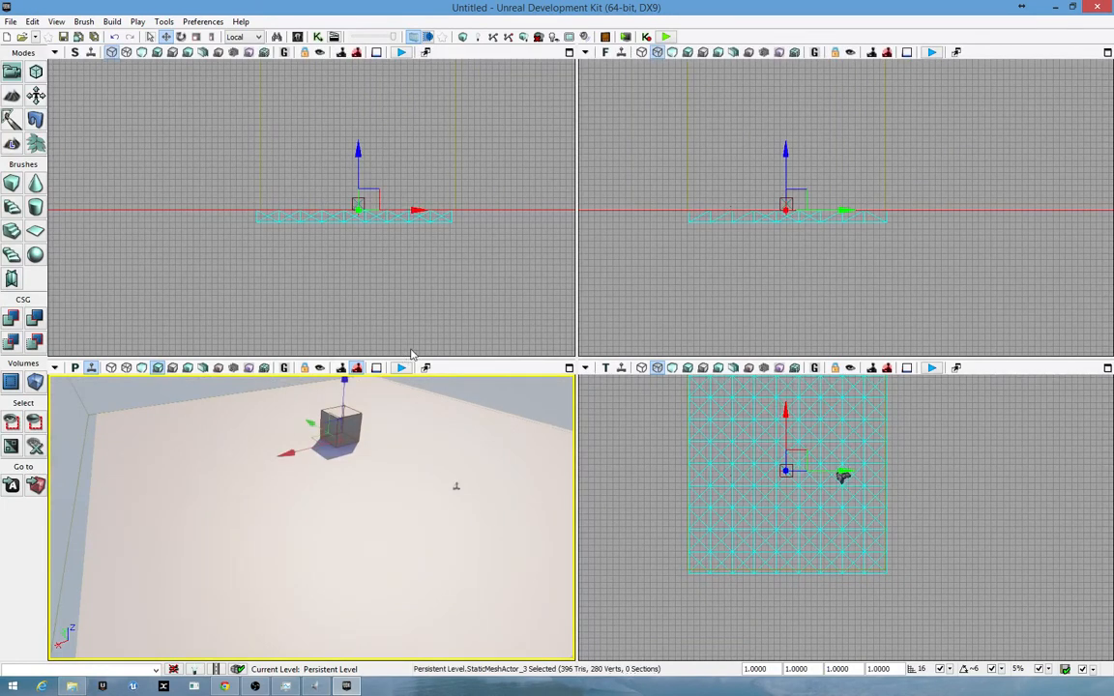
key(Delete)
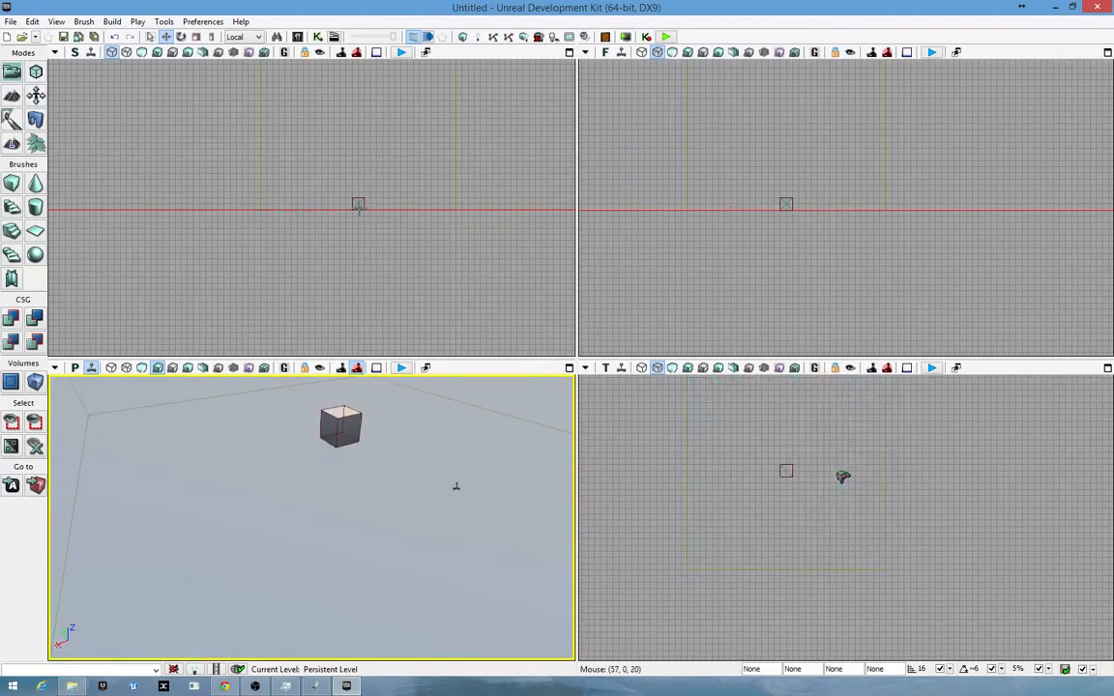
- Move the red builder brush along the X axis until it is clear of the default cube mesh
click(763, 485)
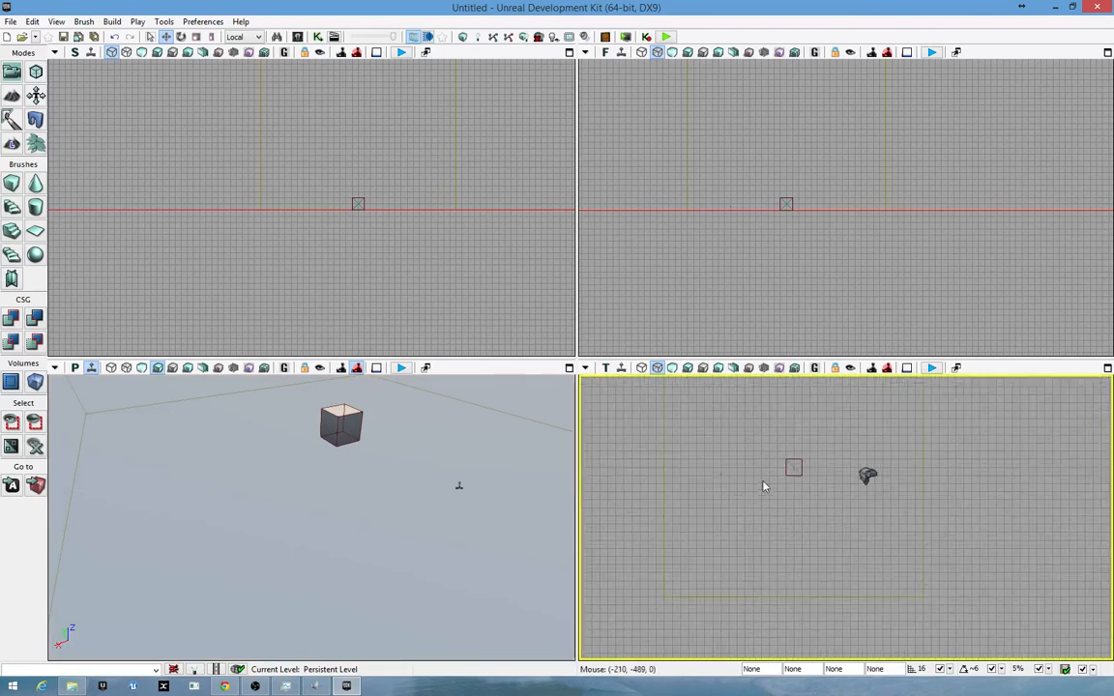
scroll(872, 450, up, 5)
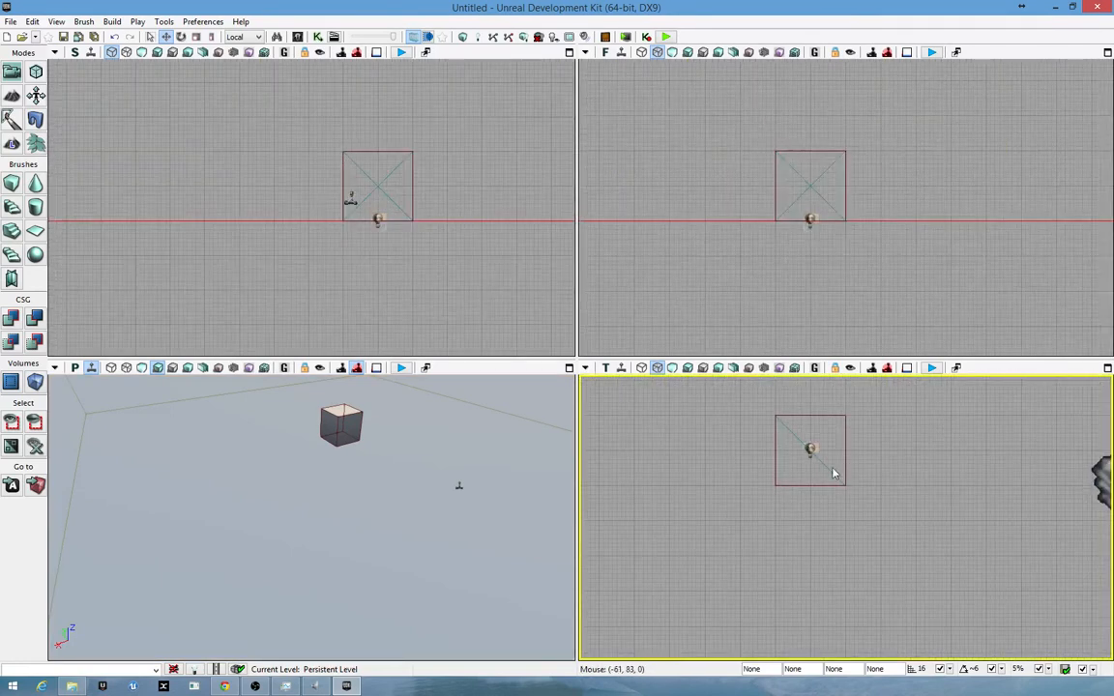
click(830, 469)
click(341, 418)
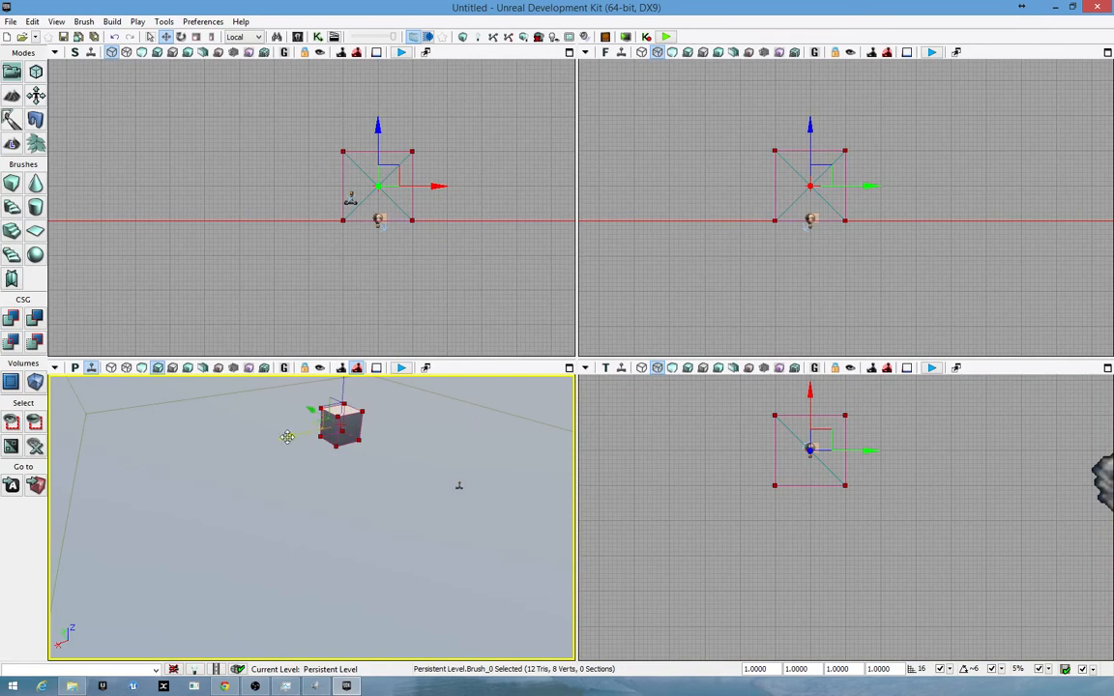
mouse_move(286, 437)
mouse_down()
mouse_move(232, 460)
mouse_move(274, 451)
mouse_move(241, 460)
mouse_move(217, 452)
mouse_move(266, 455)
mouse_move(209, 475)
mouse_up()
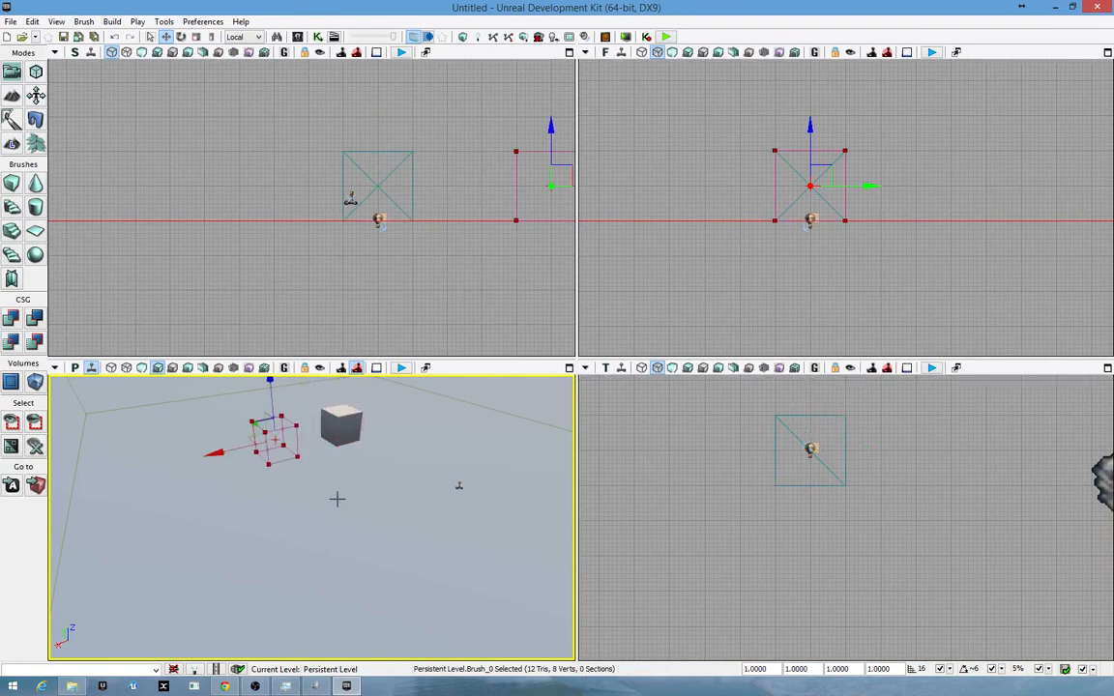
- Delete the default cube static mesh, leaving the builder brush in place
right_drag(338, 500, 346, 467)
click(341, 467)
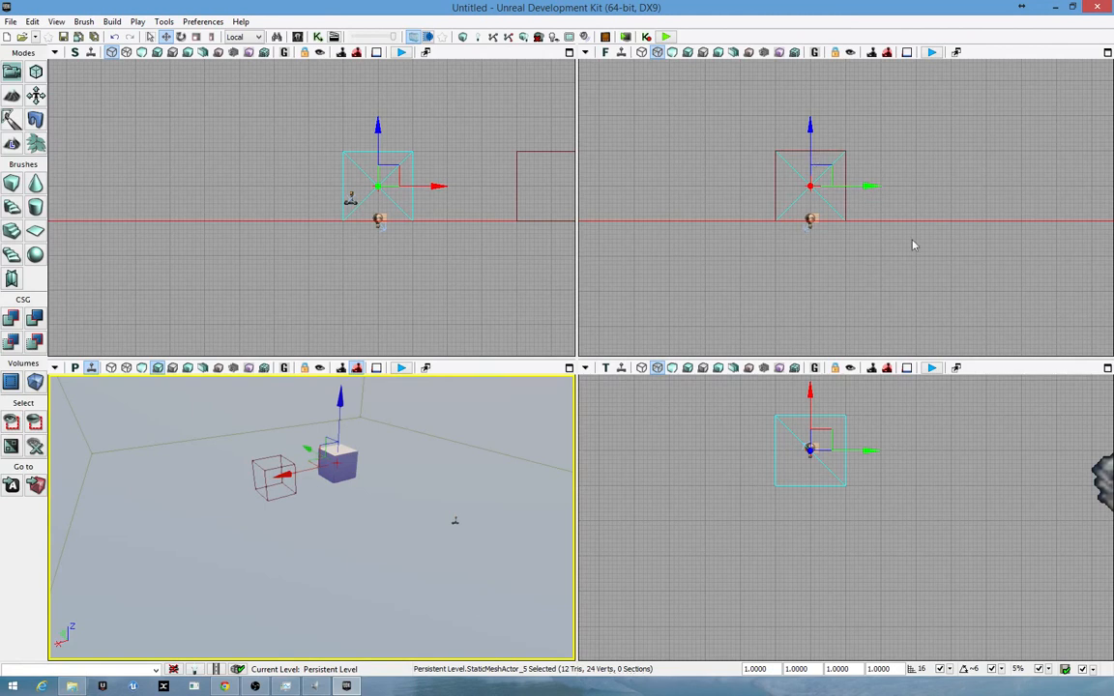
click(829, 472)
click(345, 468)
key(Delete)
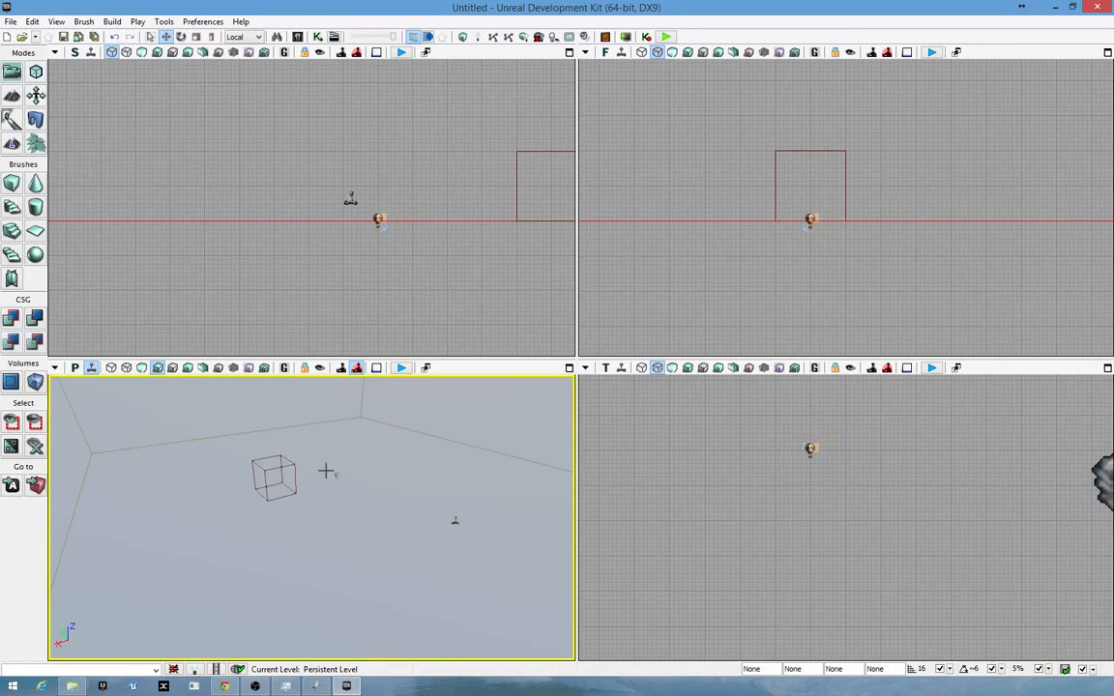
click(296, 470)
middle_drag(223, 499, 296, 479)
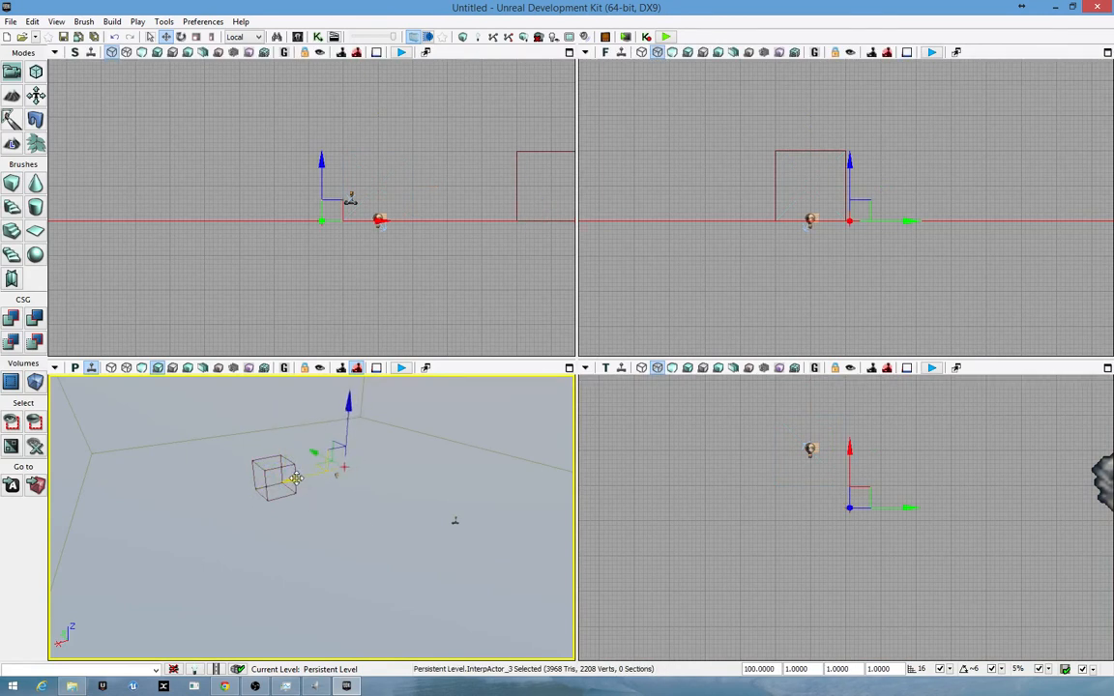
key(ctrl+z)
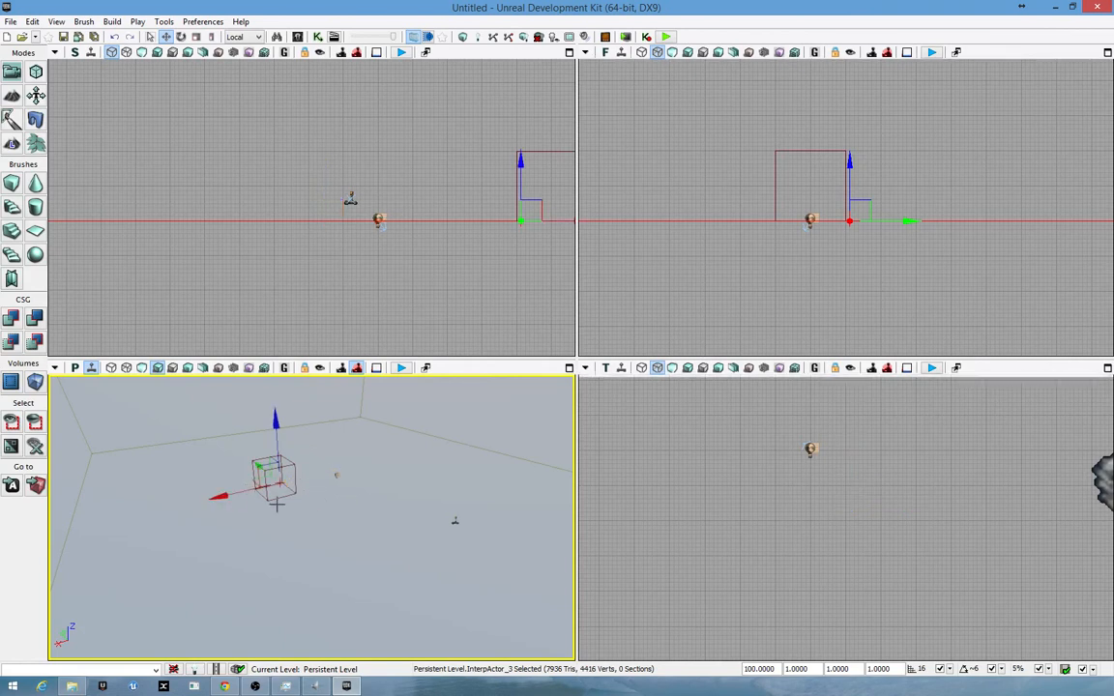
- Move the cube-shaped builder brush back along the X axis toward the level's light
click(295, 479)
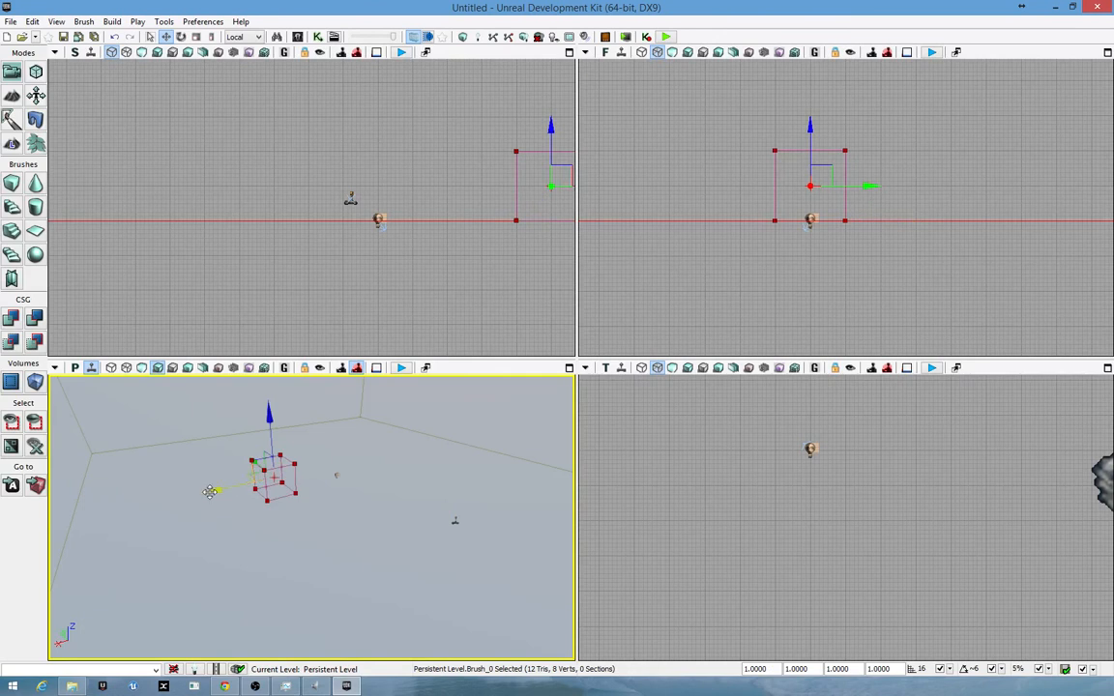
drag(210, 493, 258, 489)
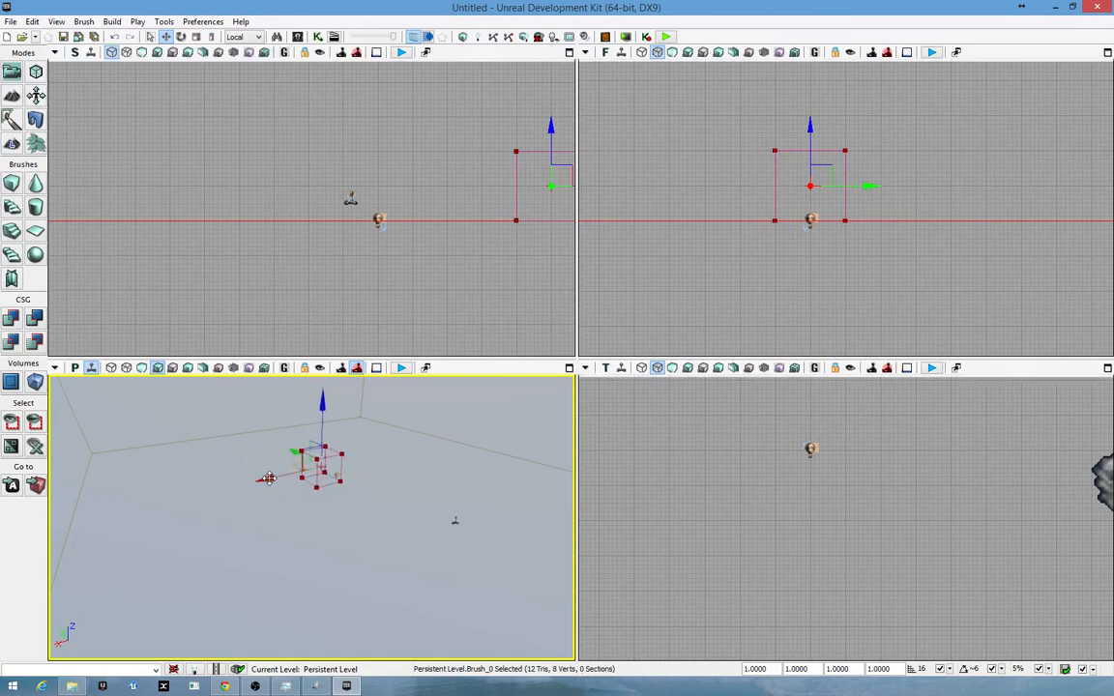
- Try the cone, cylinder and staircase shapes on the builder brush
click(35, 208)
click(35, 184)
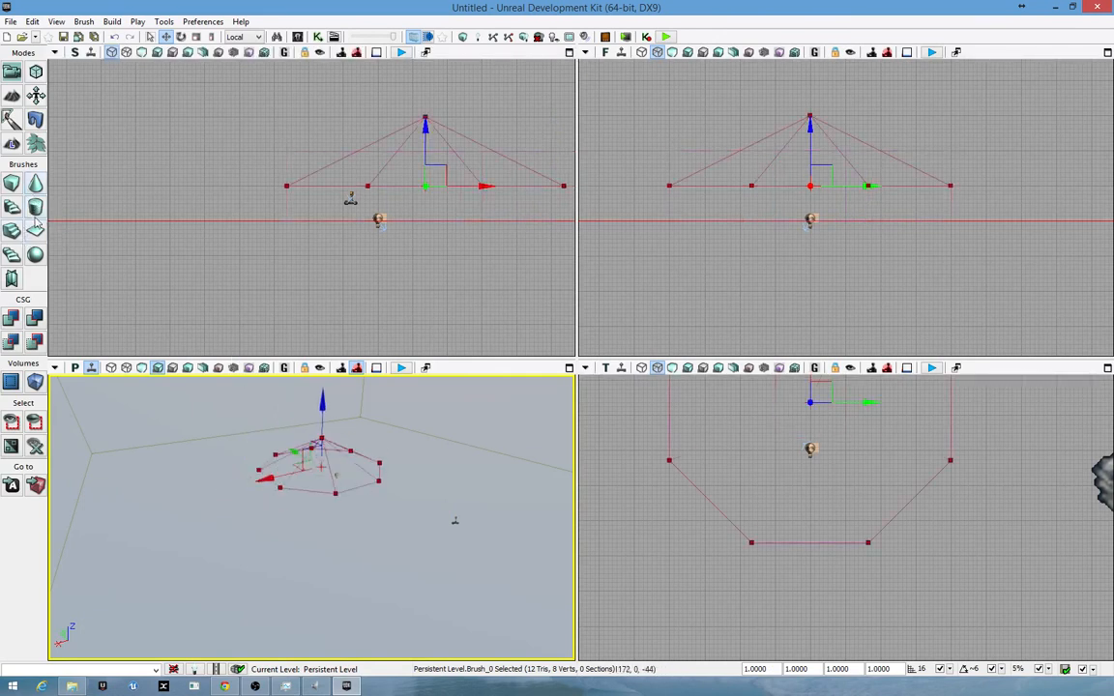
click(35, 230)
click(13, 205)
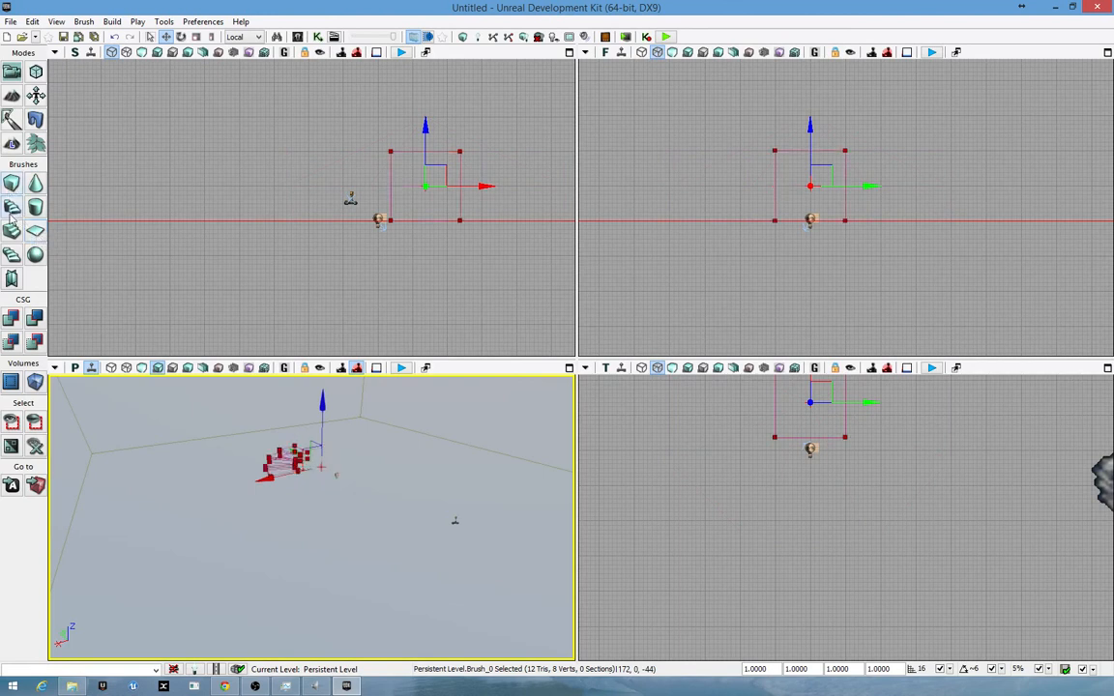
- Add a cube-shaped CSG block to the level and move the builder brush clear of it along the X axis
click(11, 185)
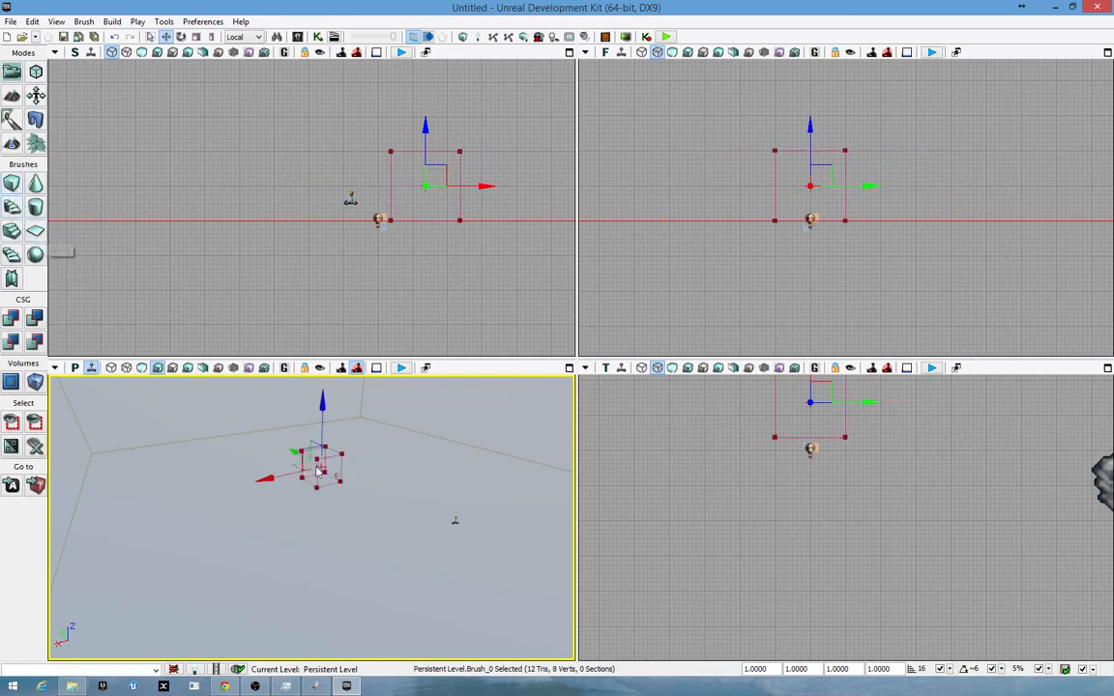
click(12, 319)
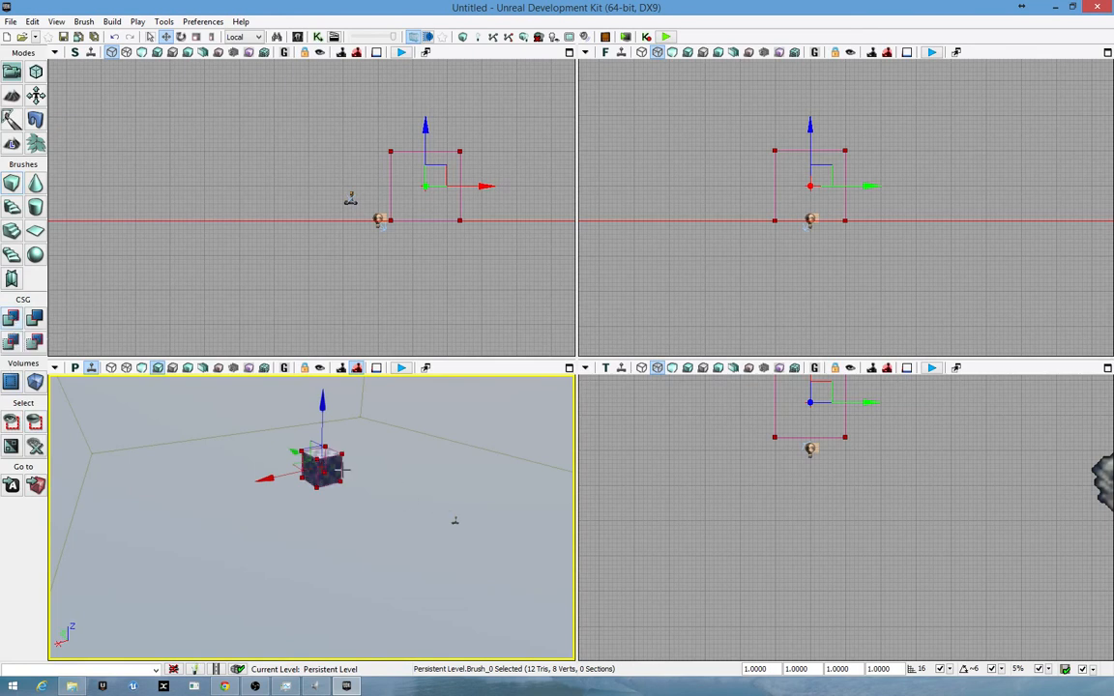
drag(277, 474, 340, 462)
click(378, 540)
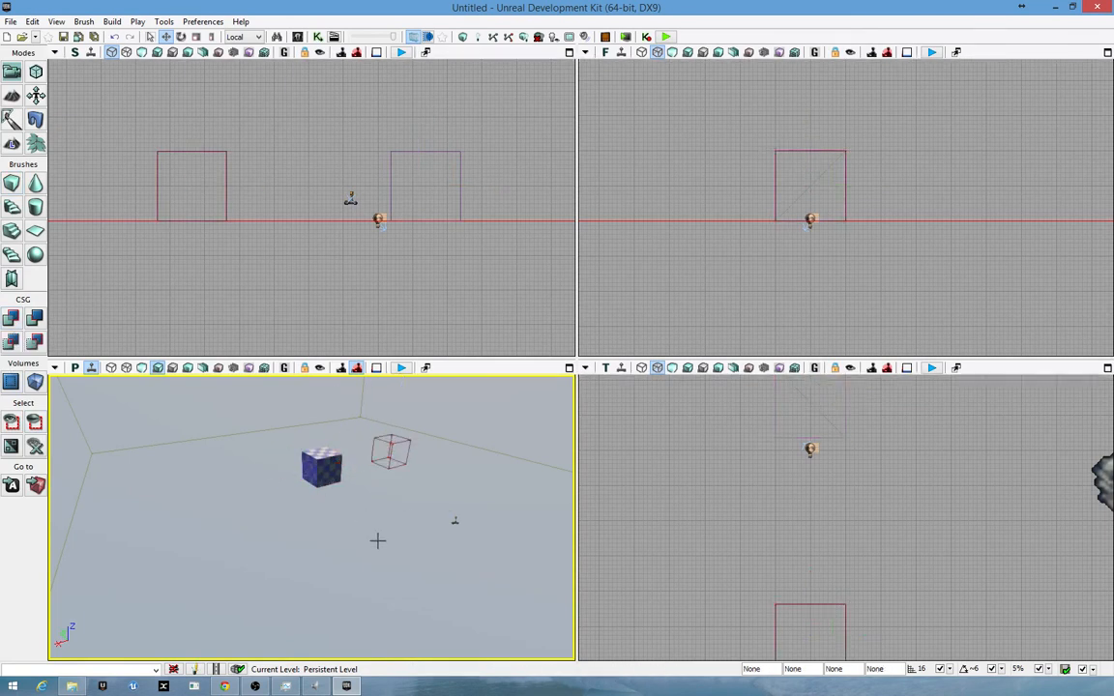
- Add a cylinder-shaped CSG block beside the cube block, and move the builder brush off it along the X axis
drag(839, 607, 868, 470)
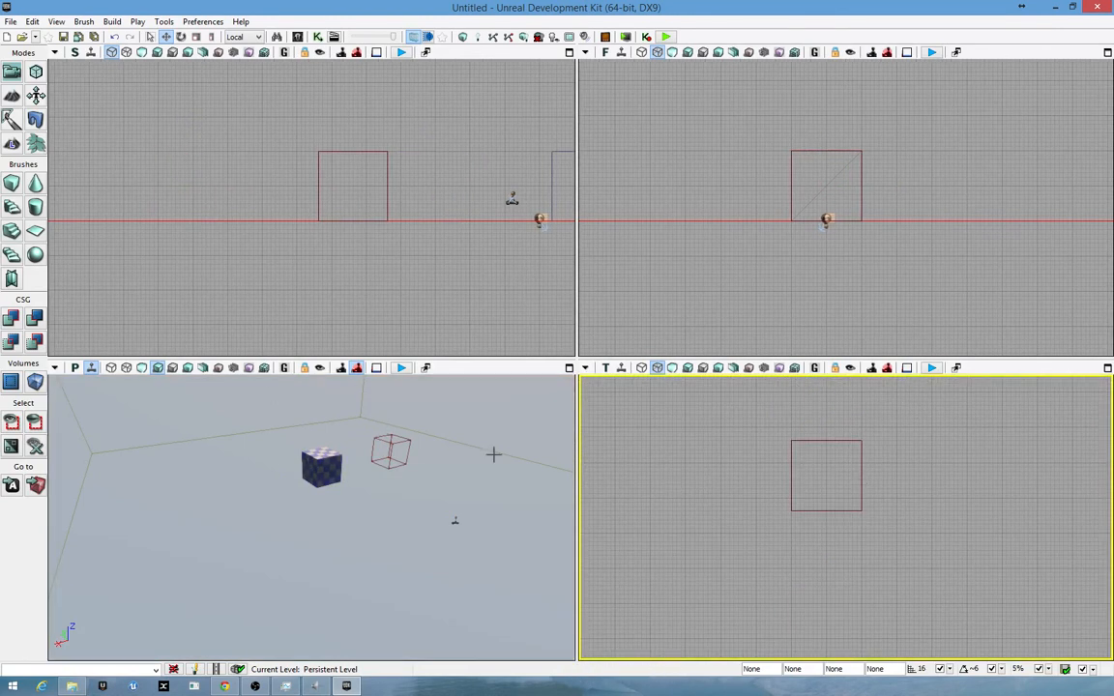
click(404, 444)
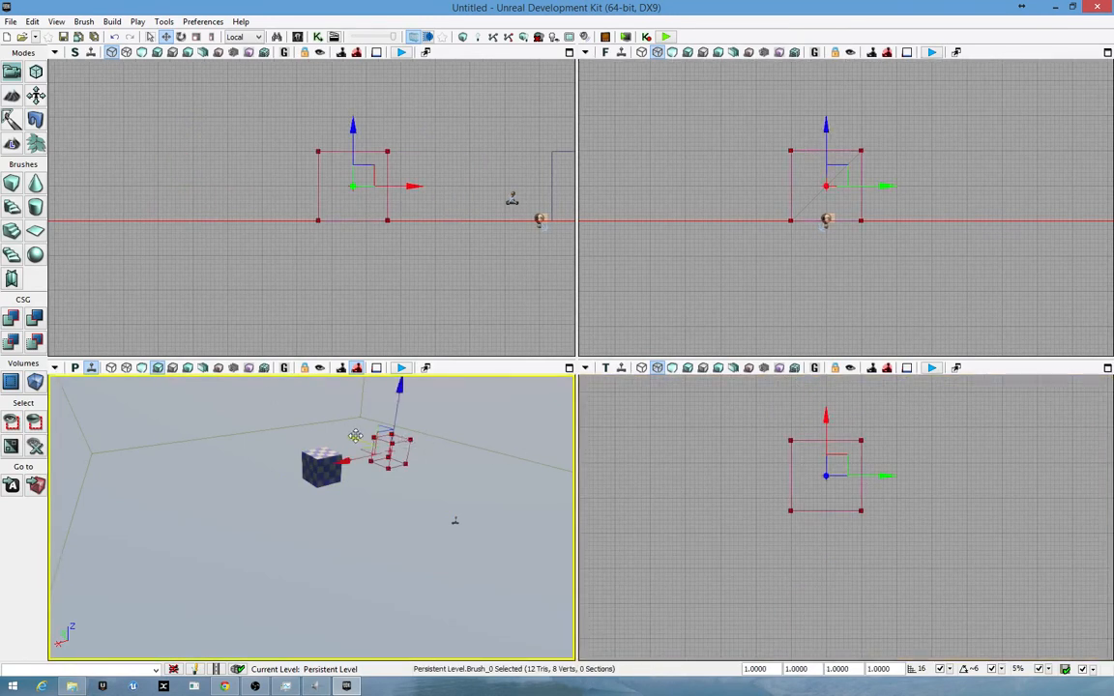
click(35, 233)
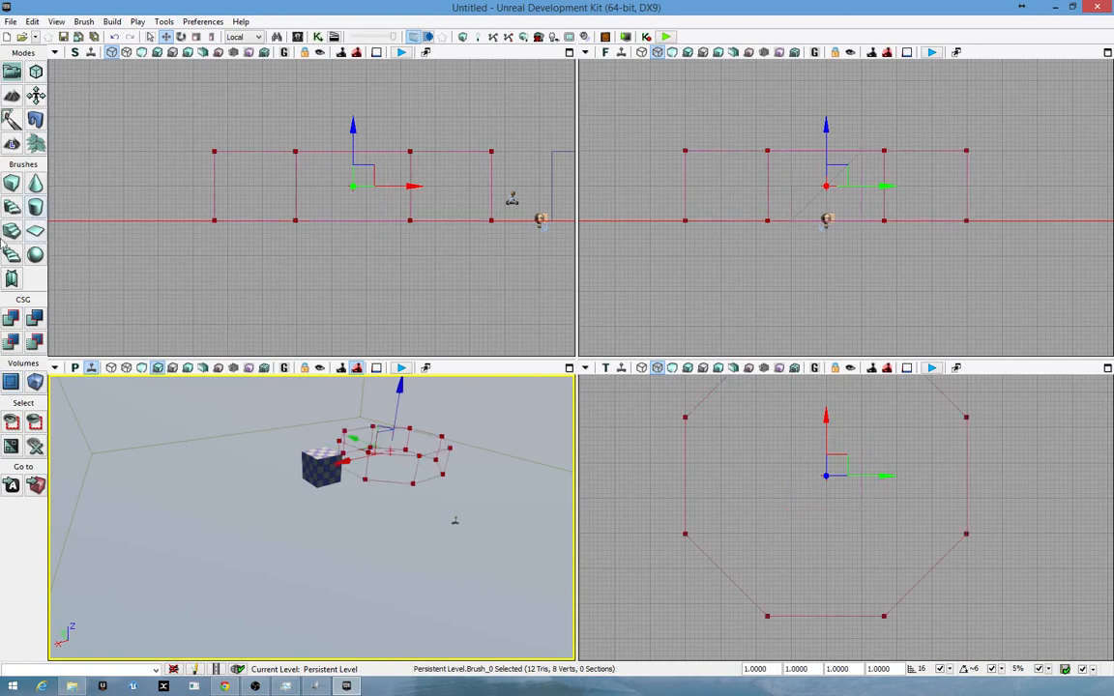
click(12, 319)
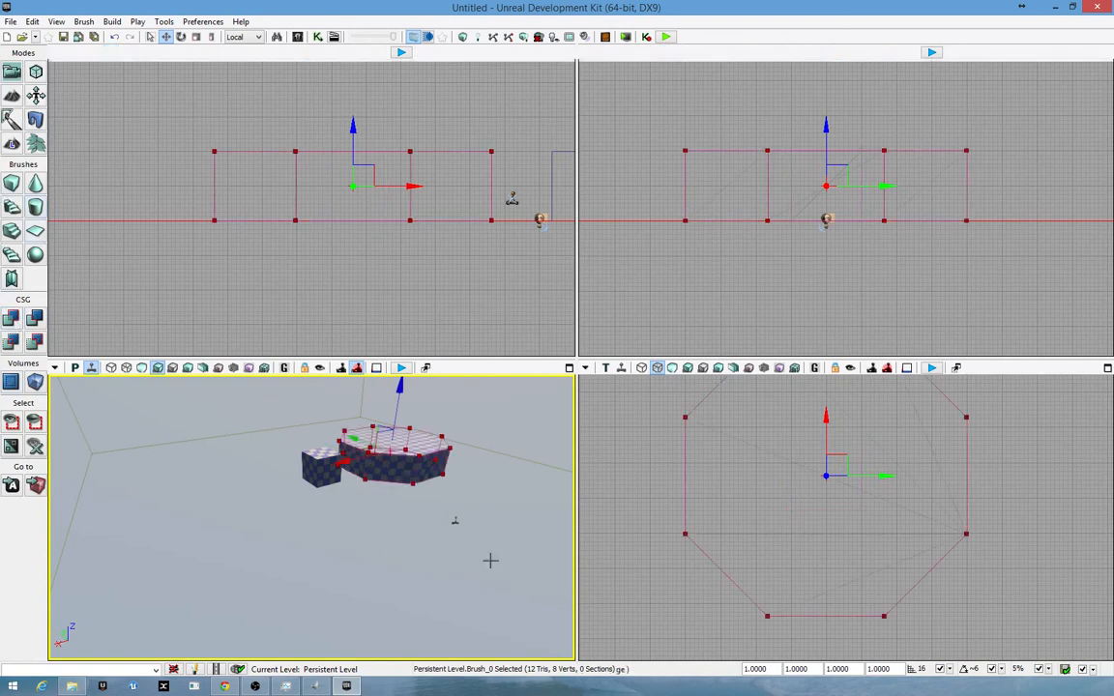
click(314, 469)
click(363, 463)
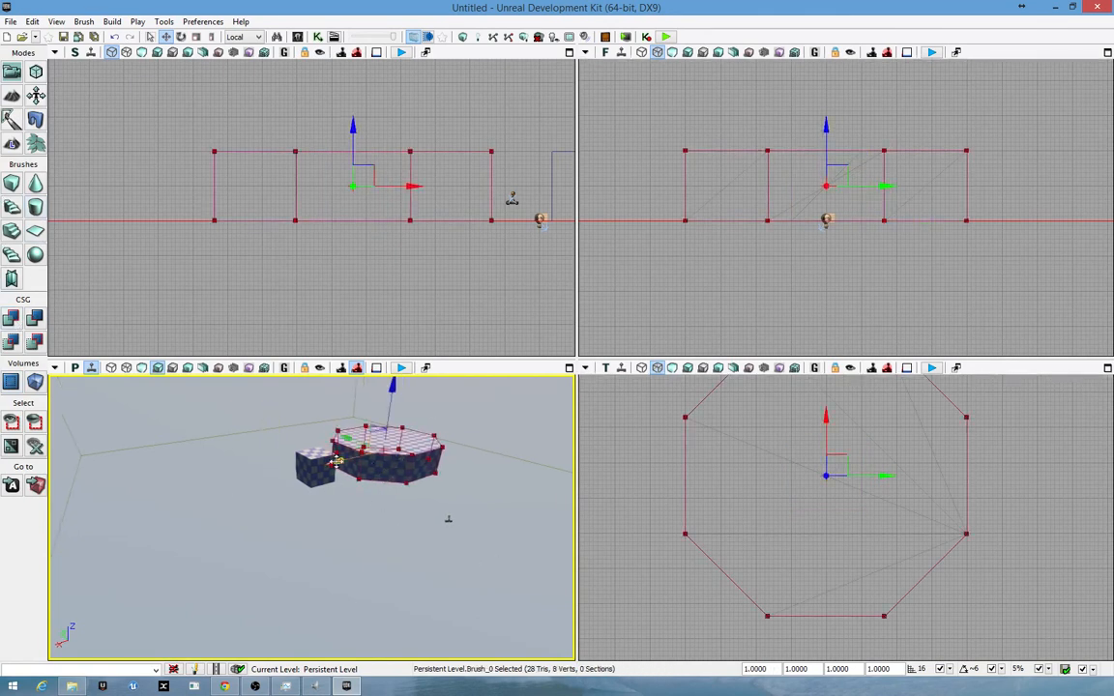
drag(336, 462, 144, 497)
- Play the level in the perspective viewport, walk over the added geometry, and end the play session
mouse_move(154, 504)
right_down()
mouse_move(188, 563)
mouse_move(230, 523)
mouse_move(299, 498)
mouse_move(405, 344)
right_up()
key(w)
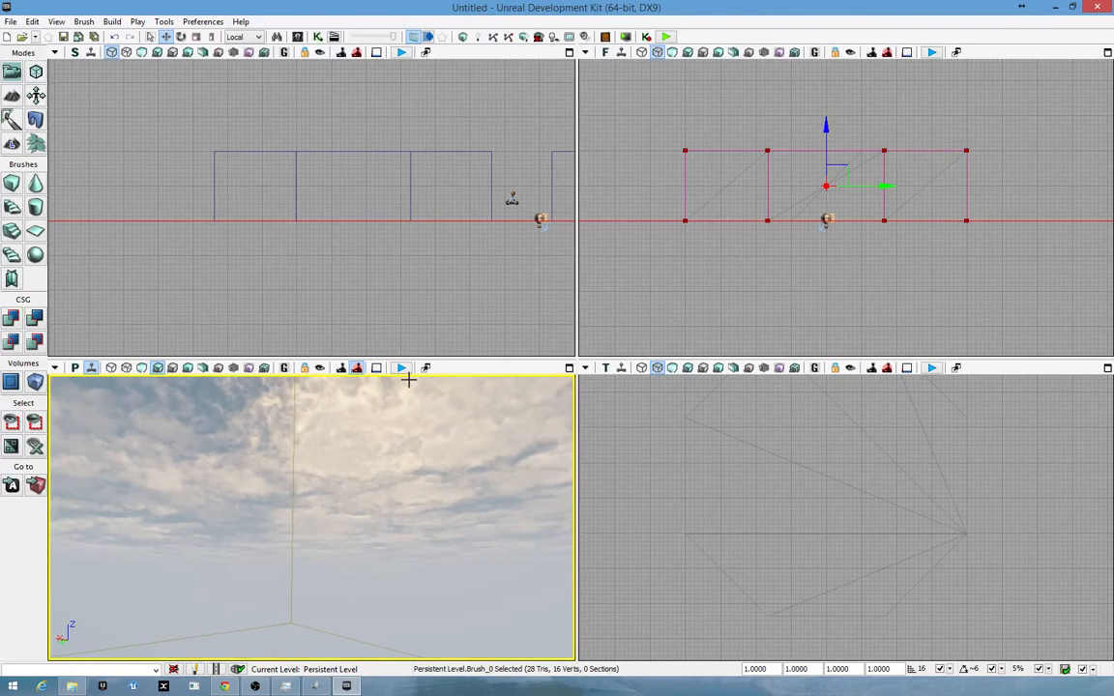
click(401, 369)
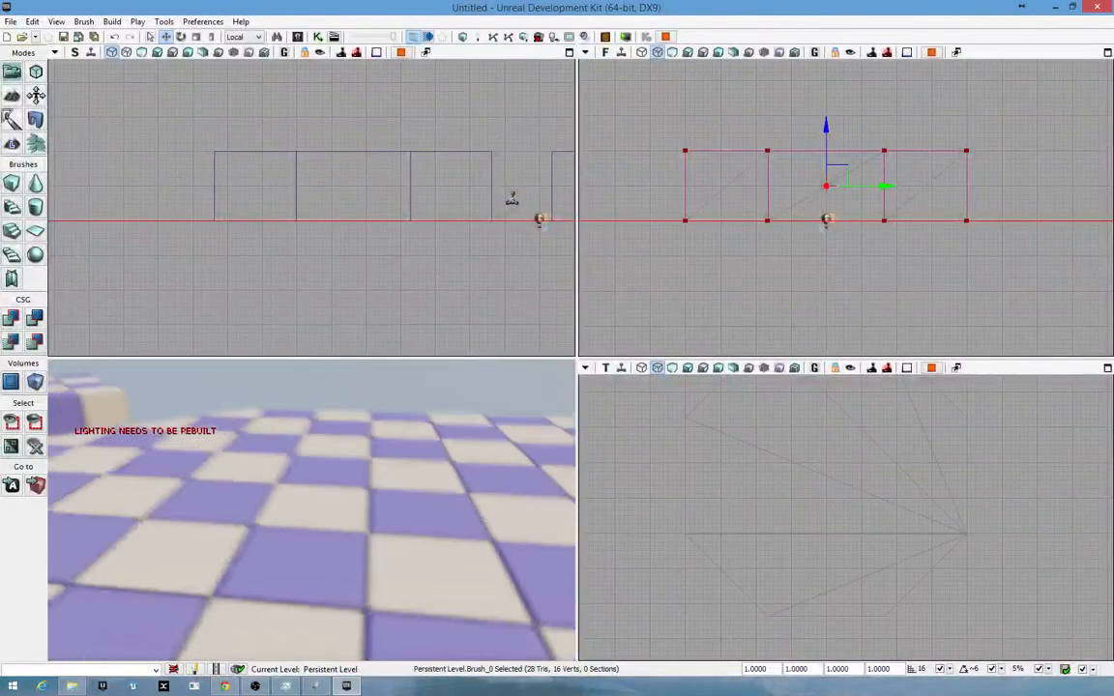
key(w)
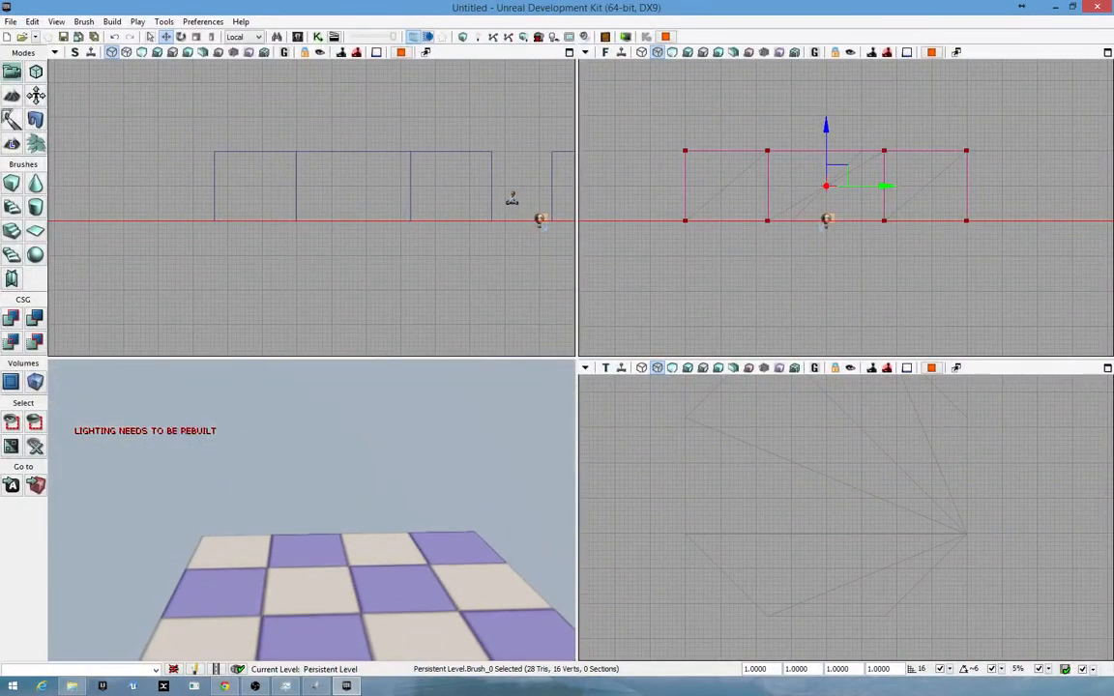
key(w)
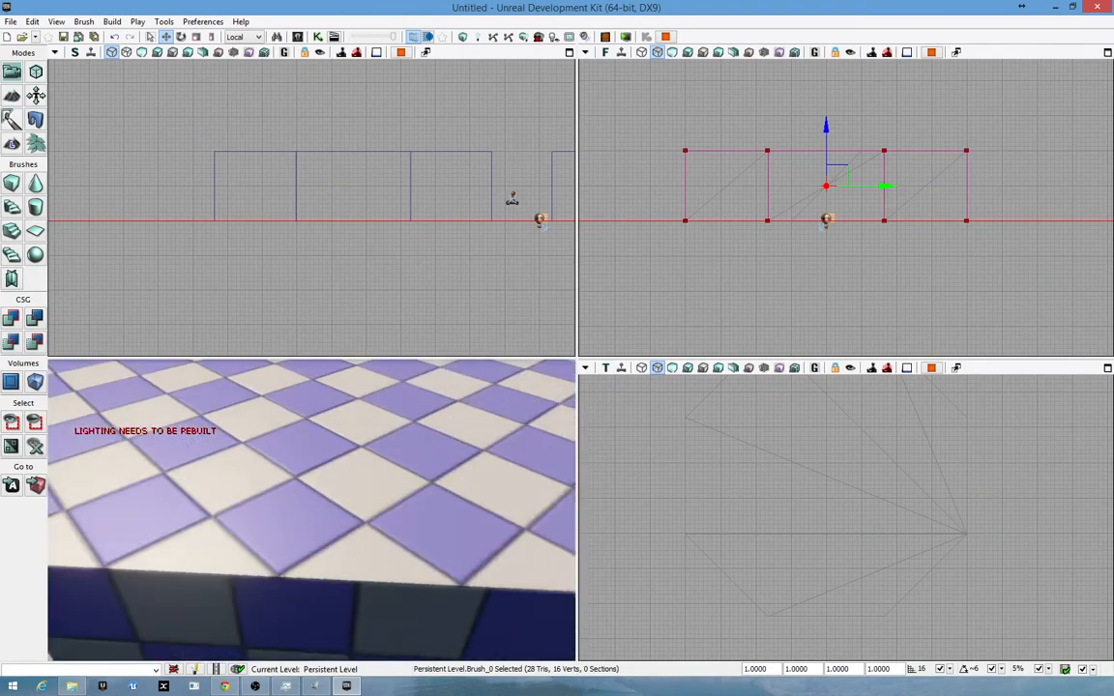
key(w)
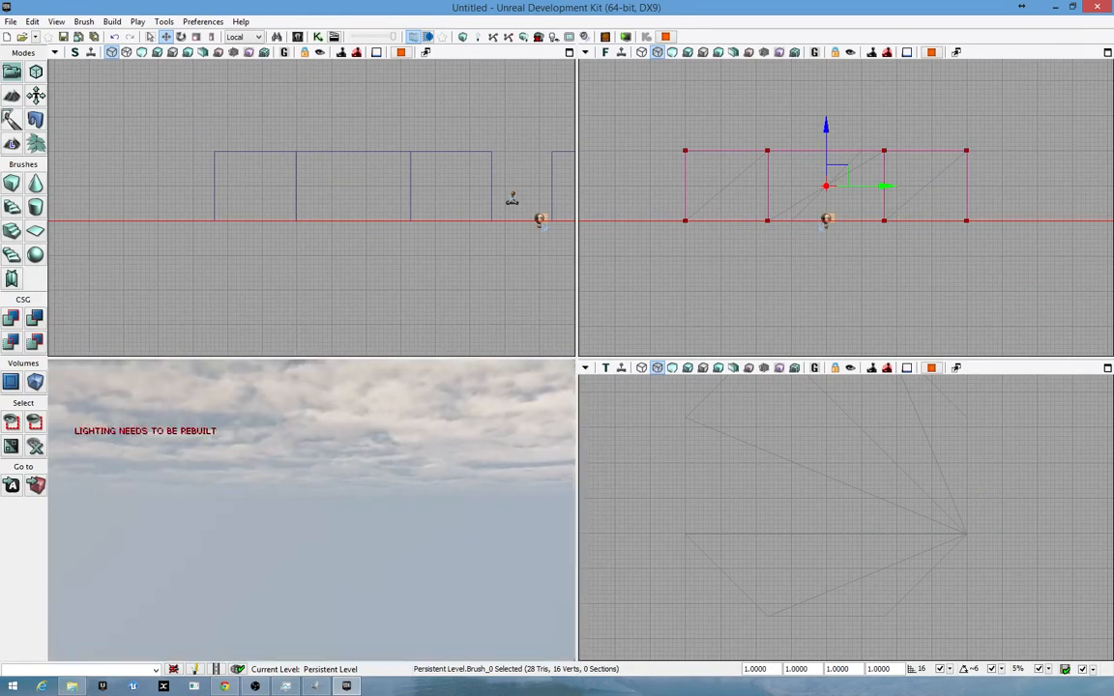
key(Escape)
- Frame the cube and cylinder blocks together in the perspective view and deselect the builder brush
right_drag(382, 546, 358, 575)
key(s)
right_drag(358, 522, 450, 469)
mouse_move(311, 484)
right_down()
mouse_move(387, 474)
mouse_move(468, 572)
mouse_move(565, 548)
right_up()
key(w)
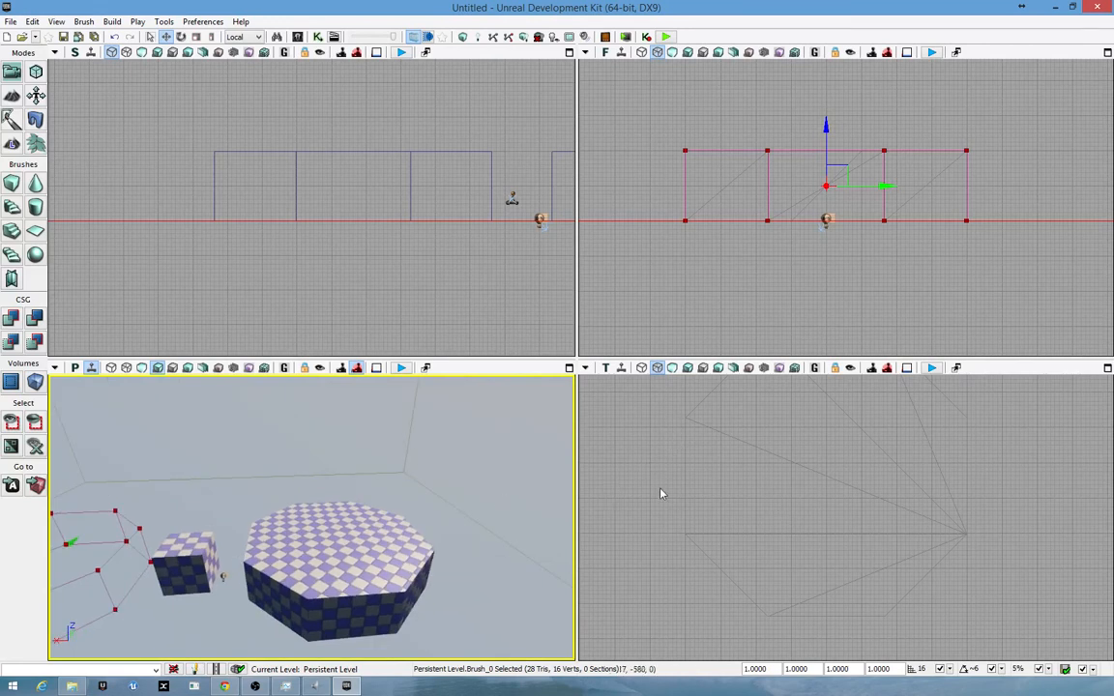
click(893, 503)
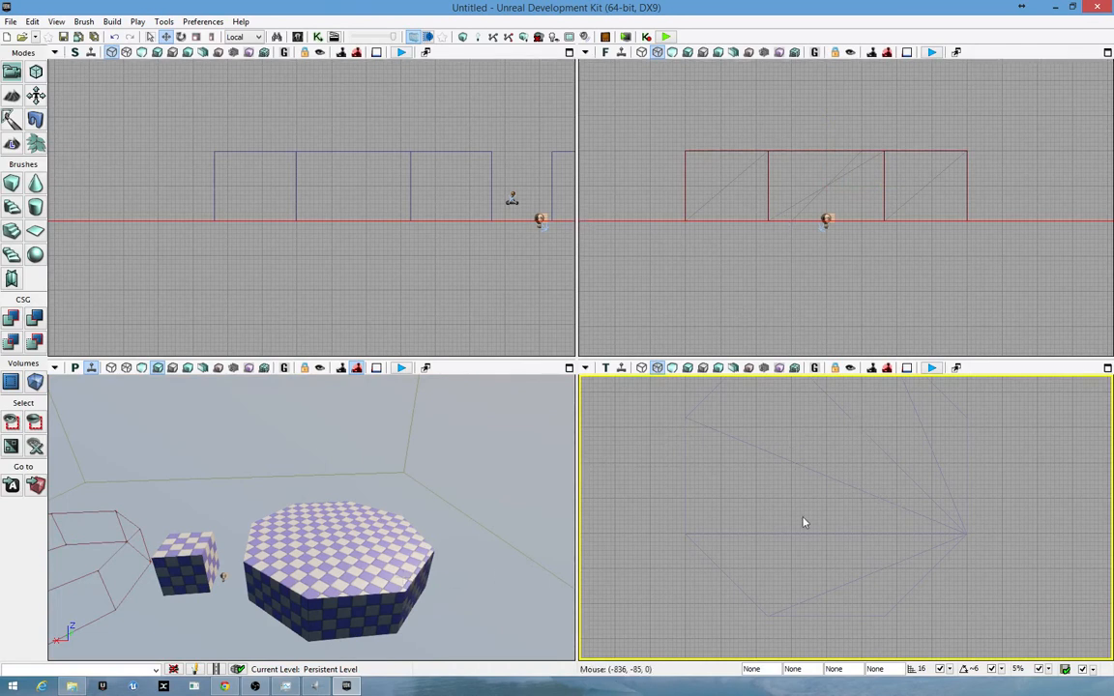
- Delete the brushes of the added cylinder and cube blocks from the side wireframe view
scroll(802, 522, down, 3)
drag(864, 439, 815, 546)
drag(774, 596, 808, 428)
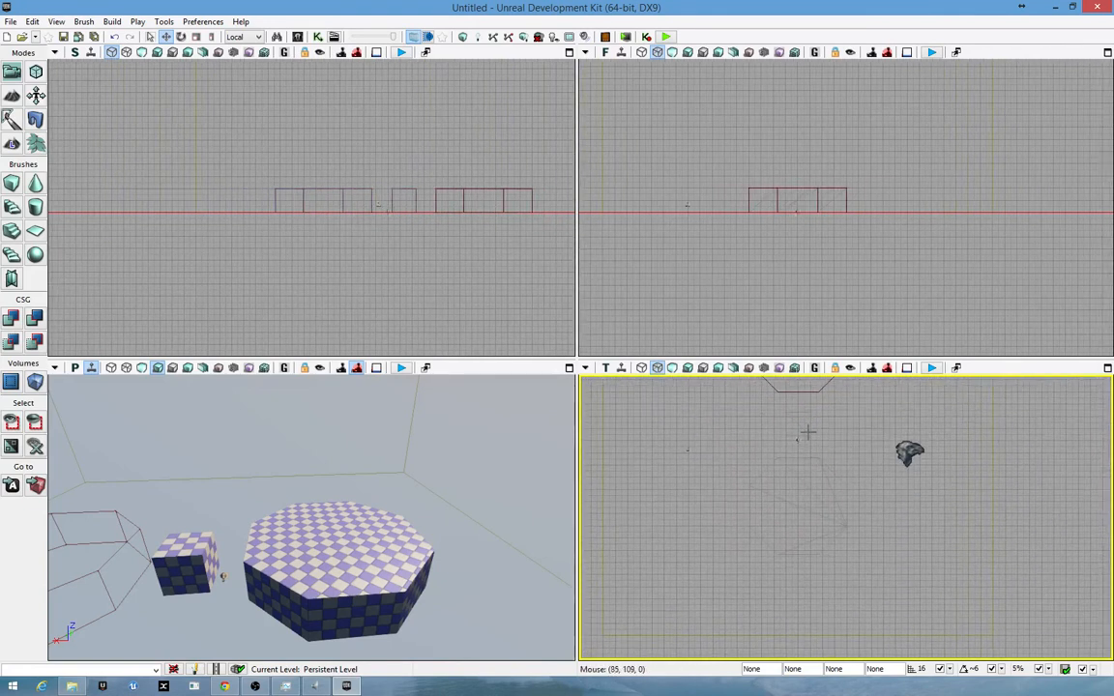
scroll(783, 440, up, 3)
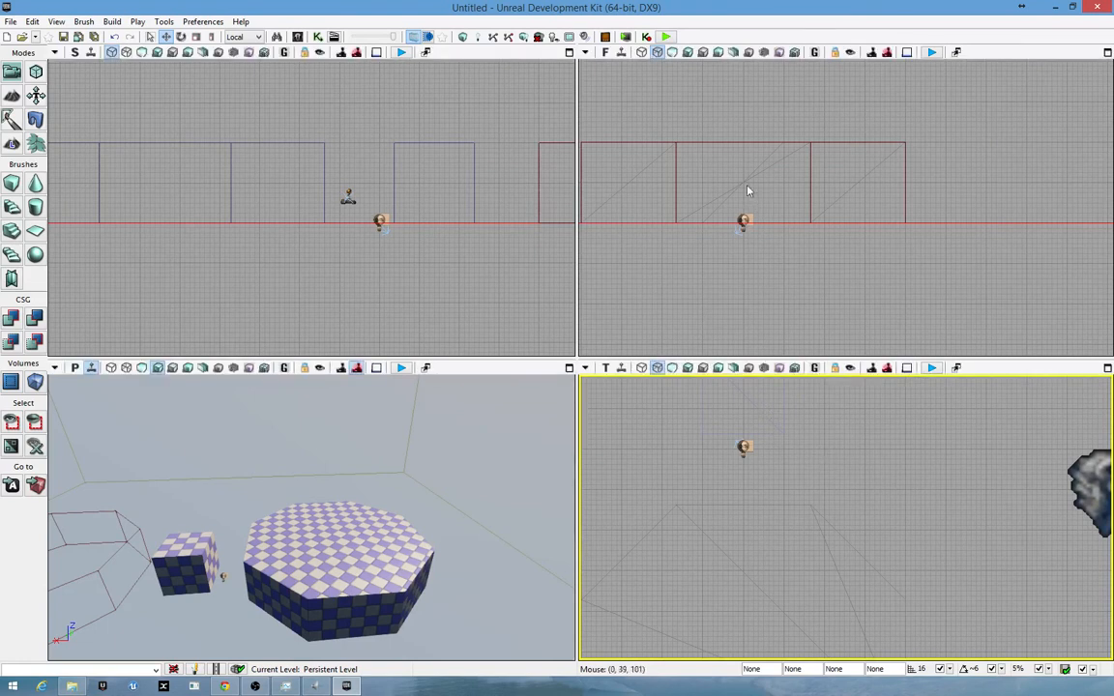
click(748, 191)
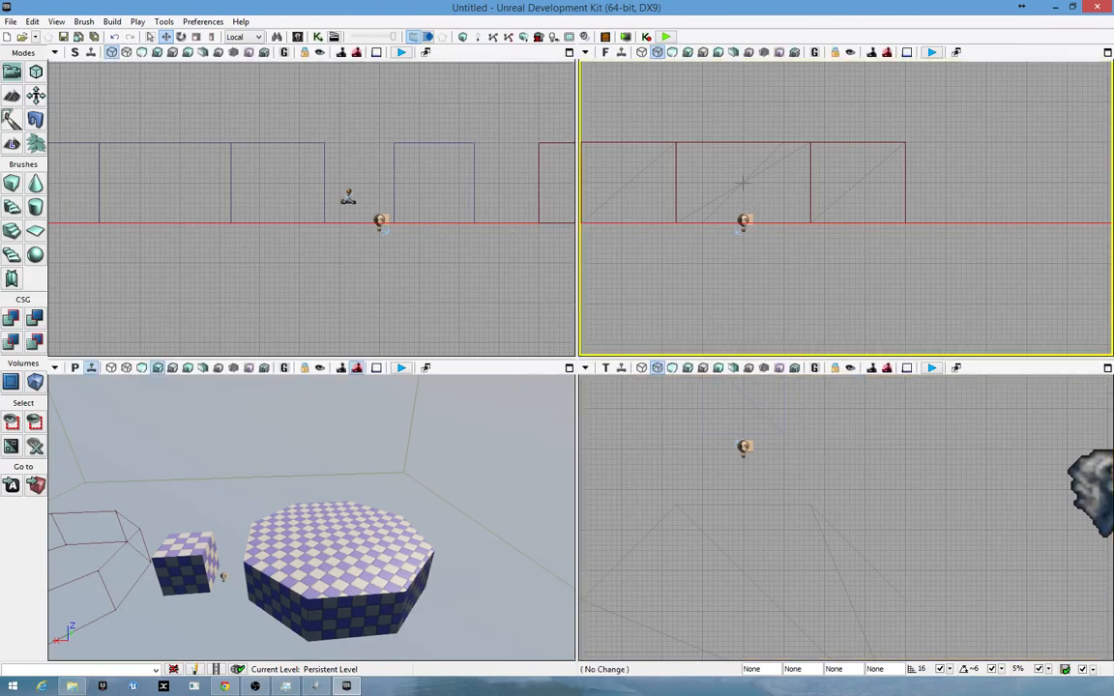
click(325, 182)
click(319, 329)
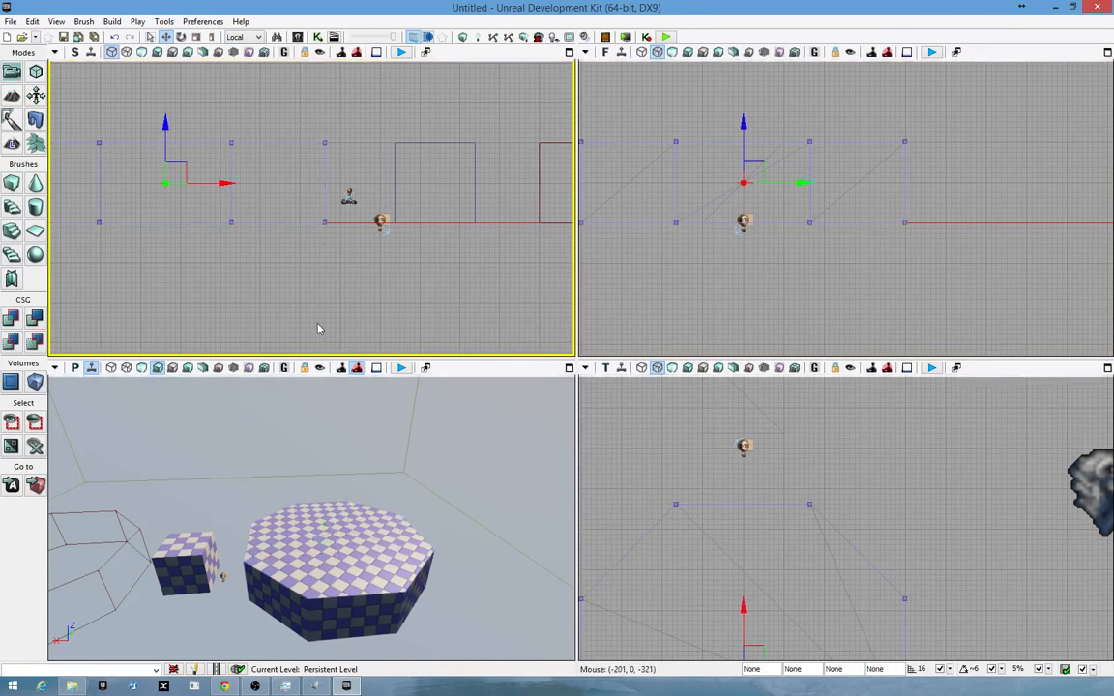
drag(808, 323, 590, 282)
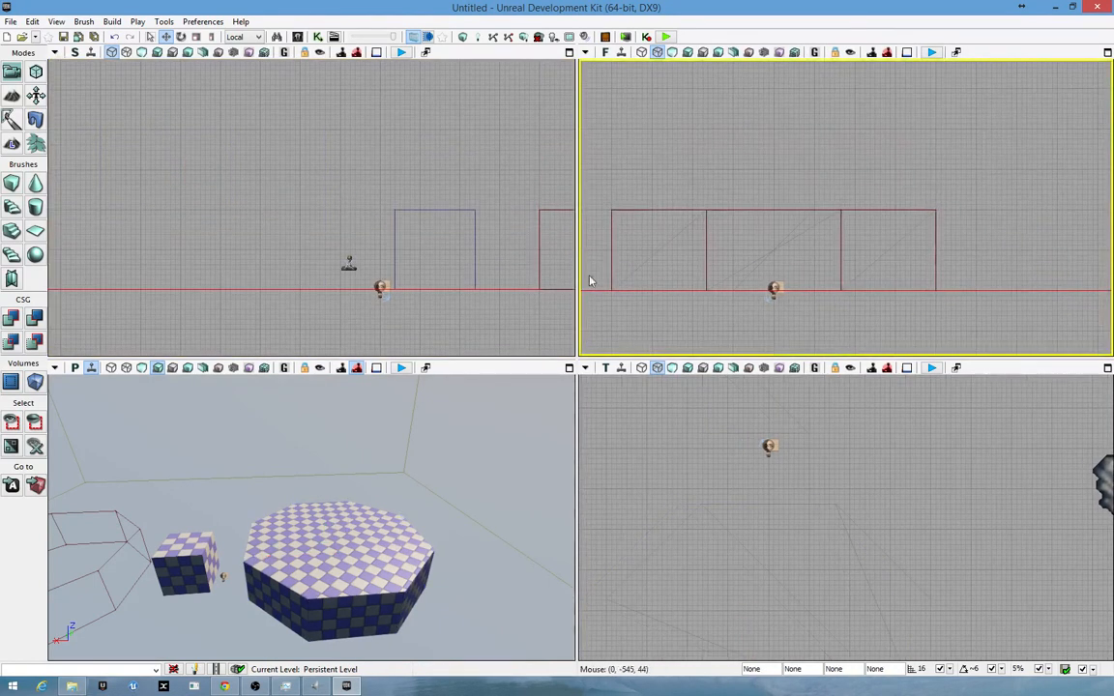
click(475, 246)
key(Delete)
- Play the level in the perspective viewport from above the checkered cylinder block, and end the play session
click(505, 567)
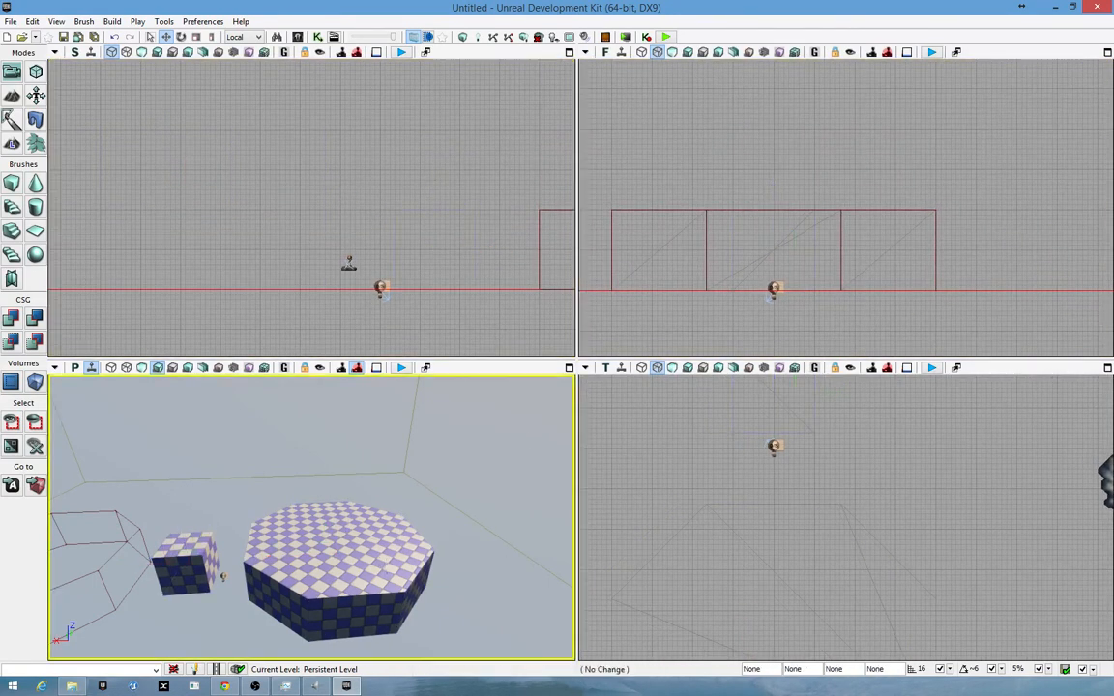
drag(504, 567, 354, 629)
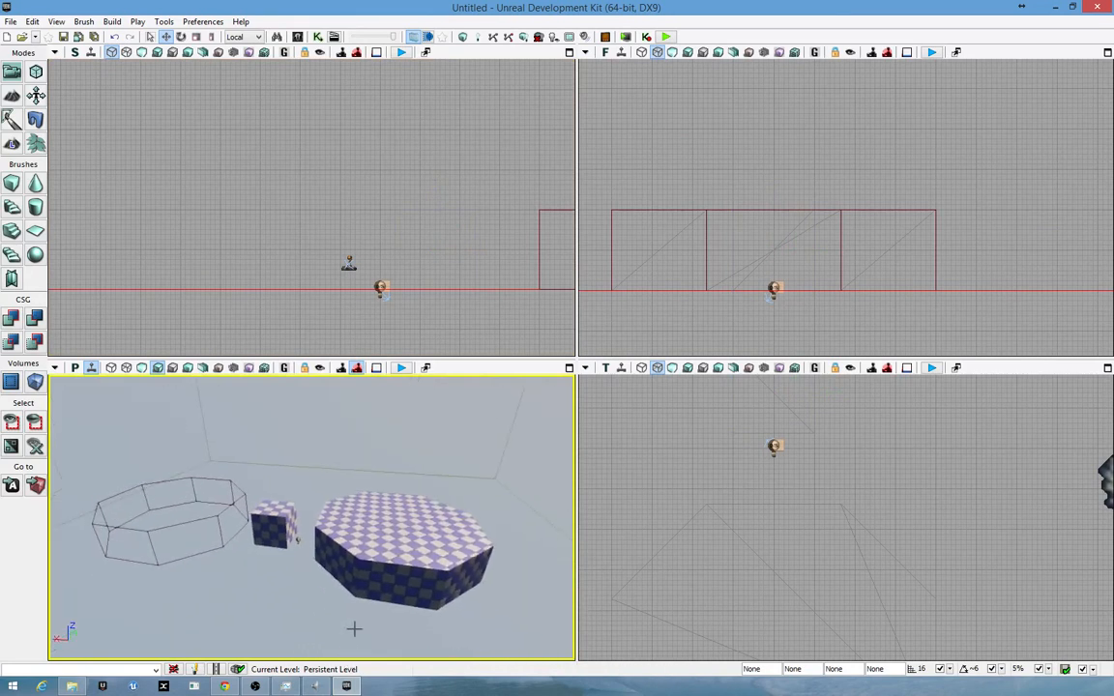
right_drag(467, 446, 456, 413)
key(w)
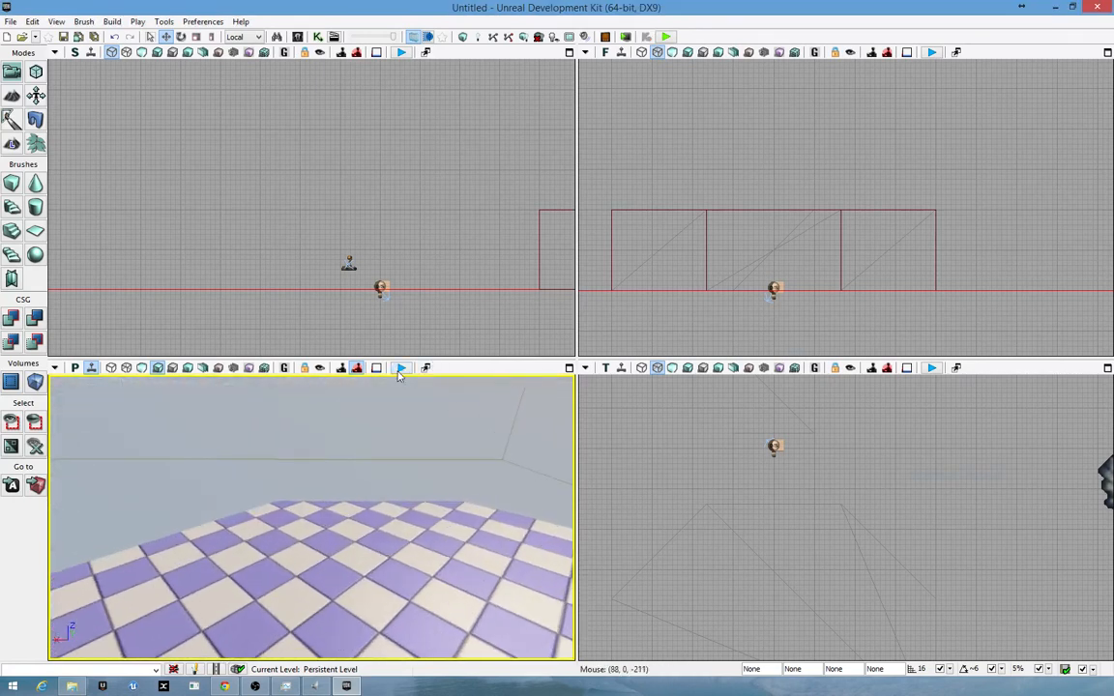
click(401, 369)
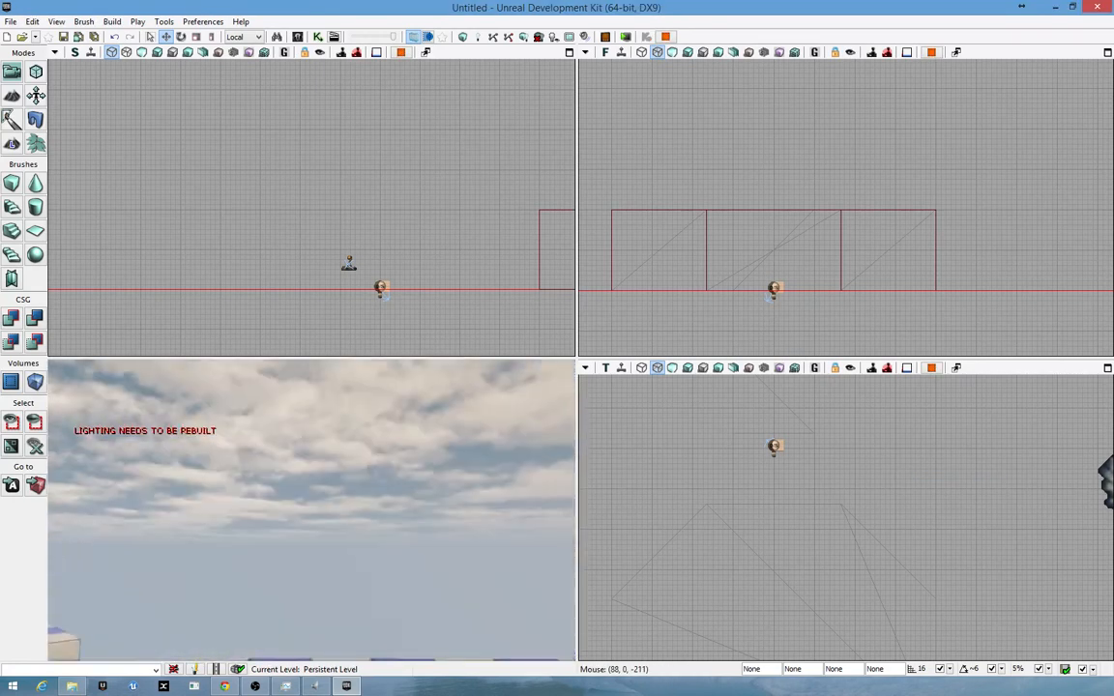
key(Escape)
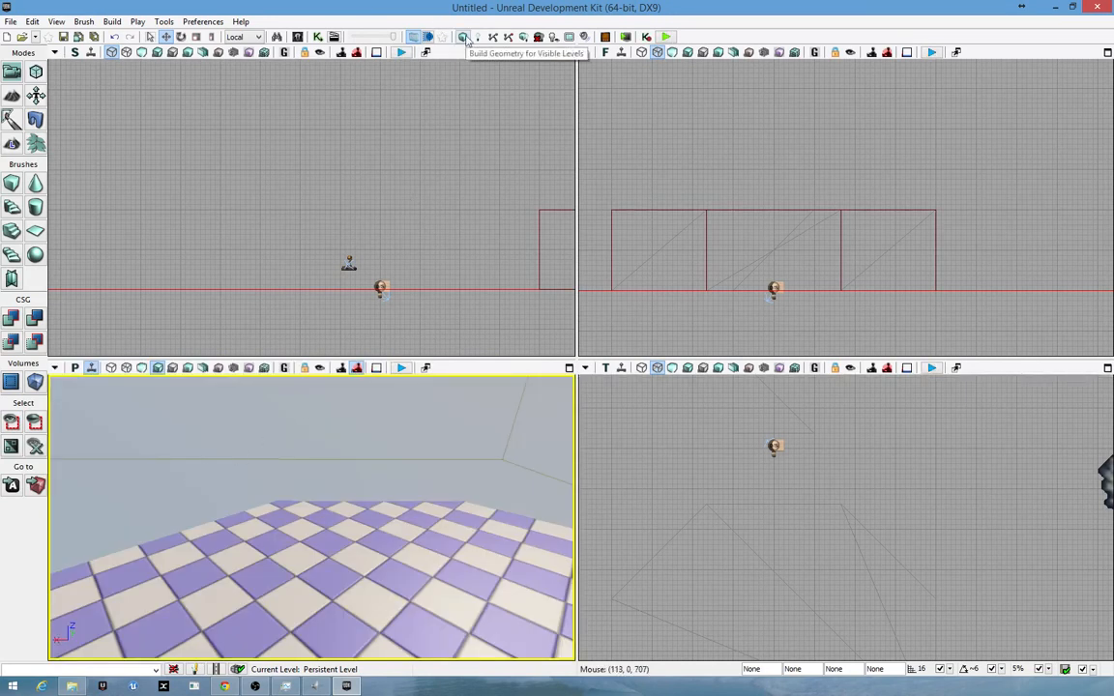
- Build the geometry for the visible levels and check the result around the builder brush
click(466, 38)
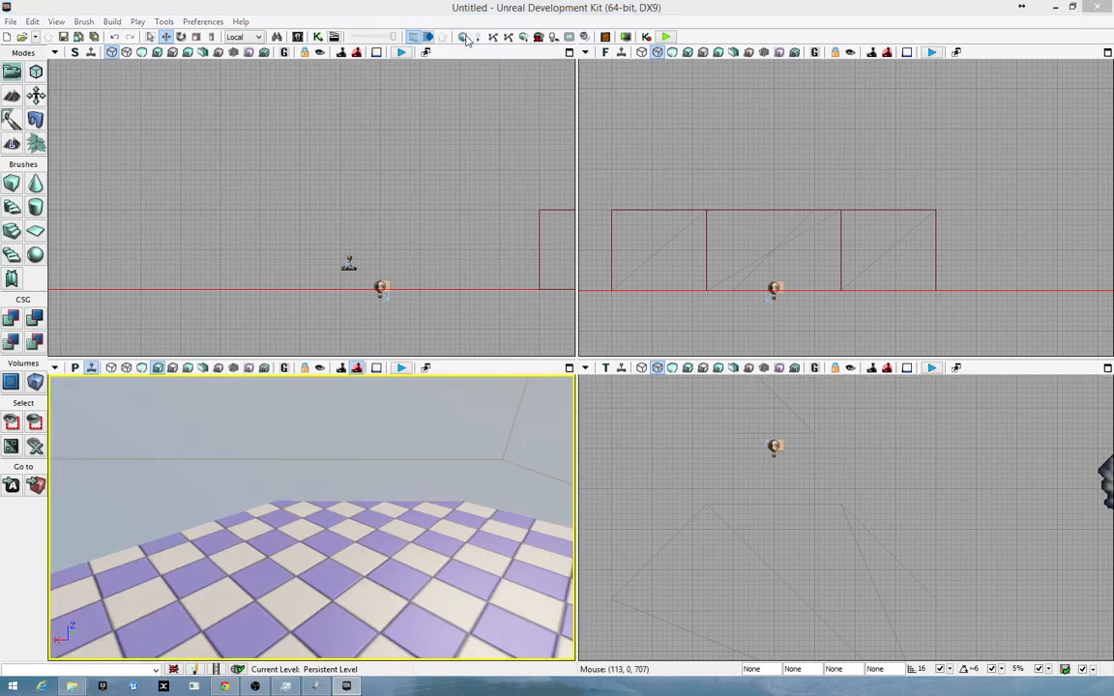
mouse_move(403, 473)
right_down()
mouse_move(388, 508)
mouse_move(404, 542)
mouse_move(431, 495)
mouse_move(333, 522)
mouse_move(348, 530)
mouse_move(290, 536)
right_up()
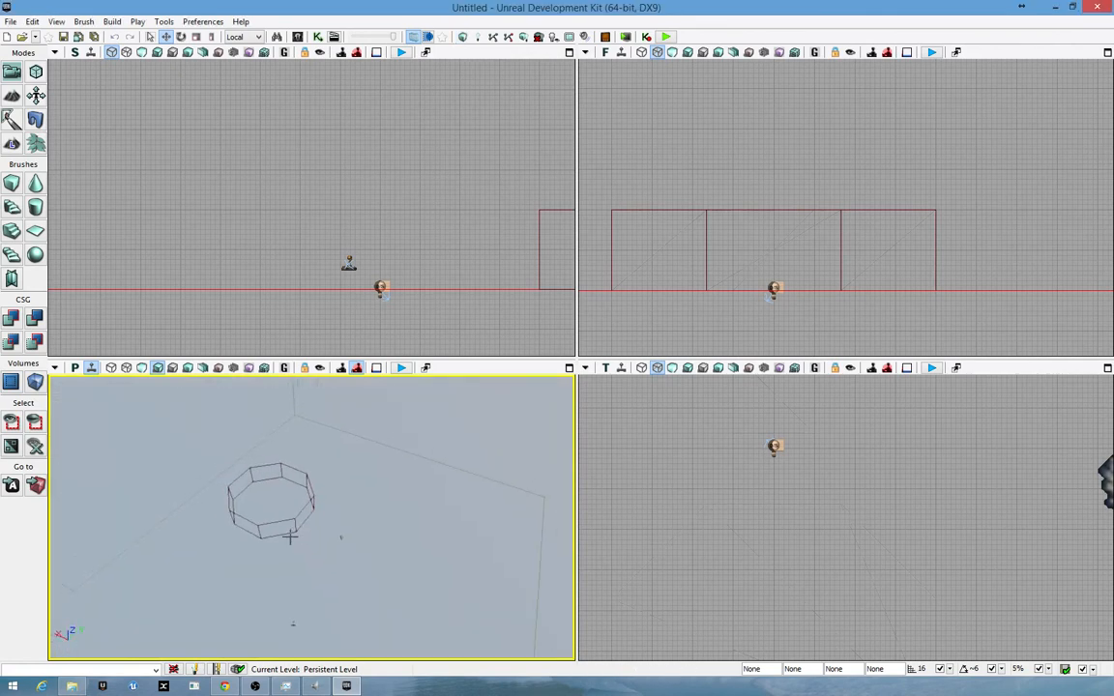
- Add a cylinder-shaped CSG block from the builder brush, and move the builder brush off it along the X axis
click(261, 526)
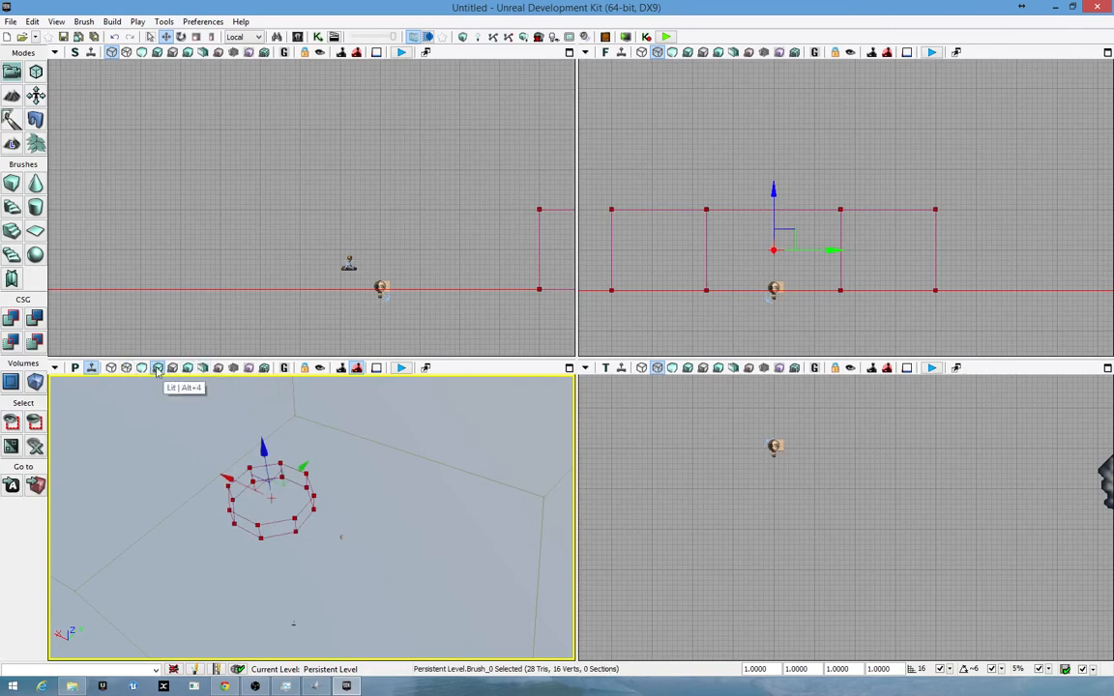
click(13, 316)
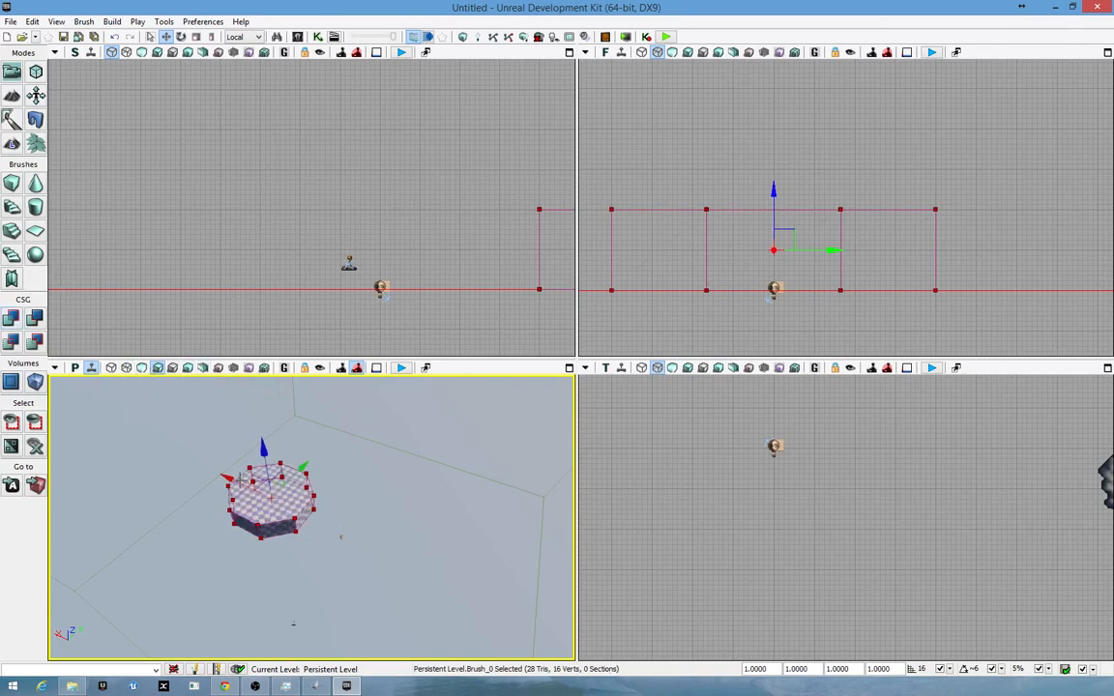
drag(230, 481, 107, 426)
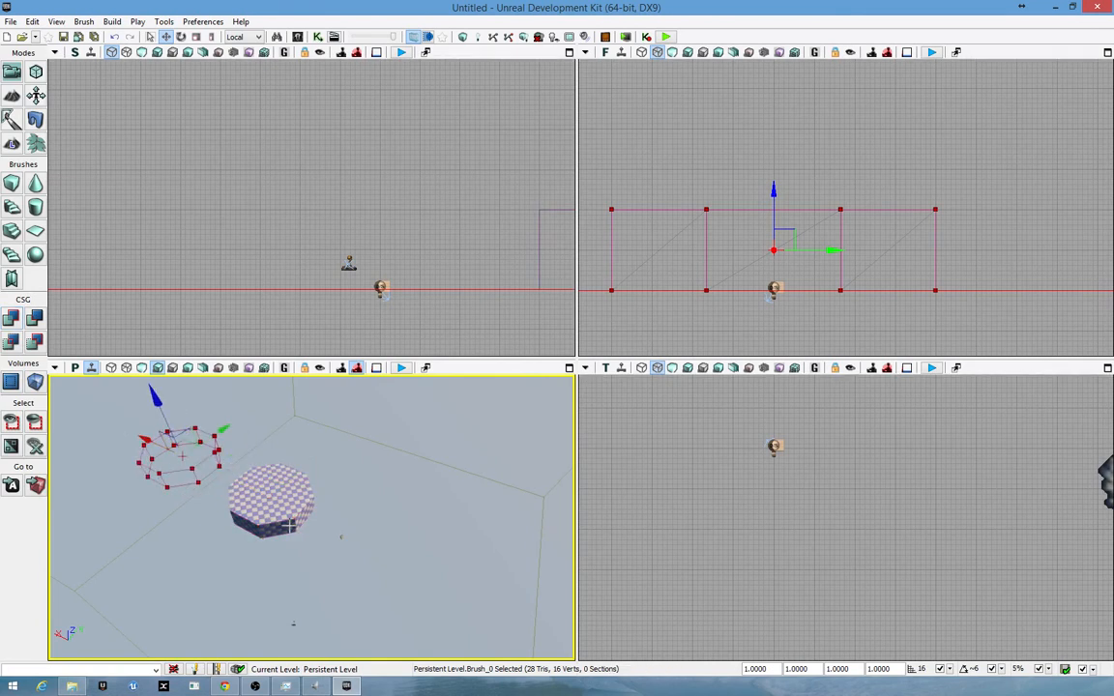
click(290, 527)
- Select the added cylinder block's brush and move it away along the X and Y axes
right_drag(398, 501, 474, 450)
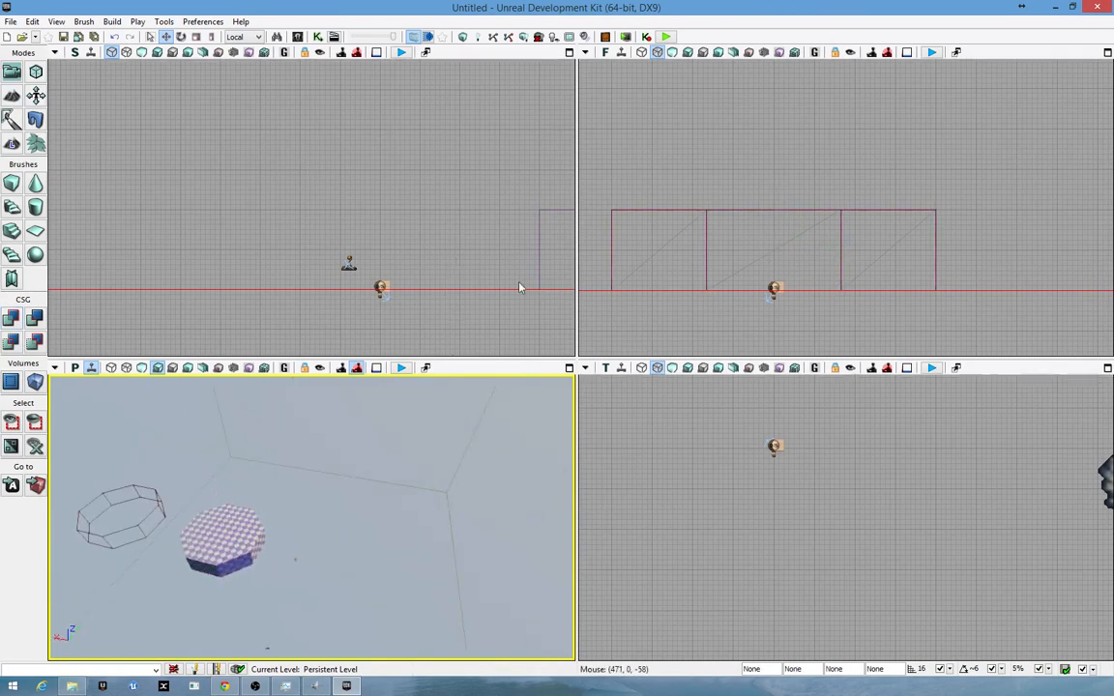
click(539, 307)
right_click(537, 292)
click(441, 305)
scroll(442, 305, down, 12)
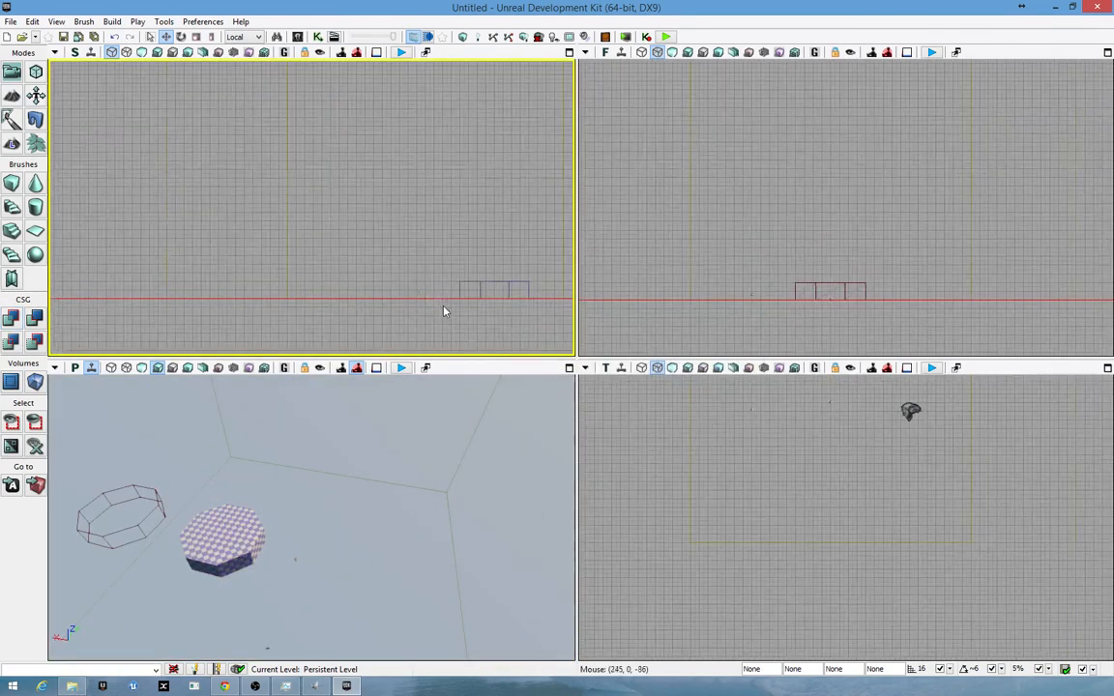
drag(473, 318, 218, 293)
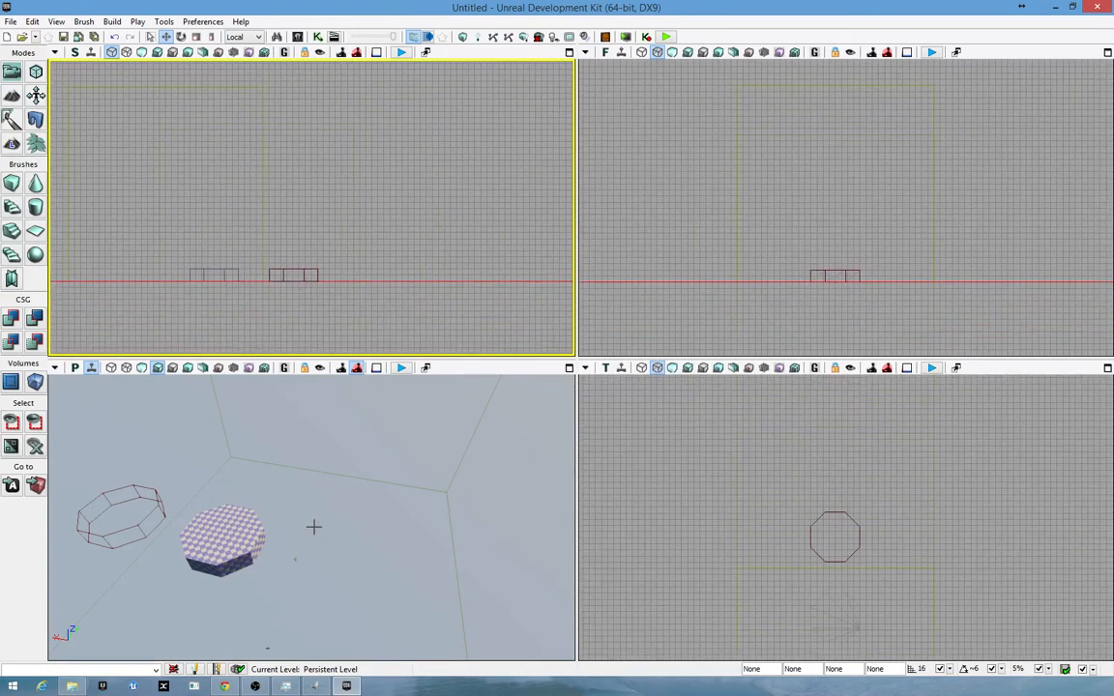
click(288, 278)
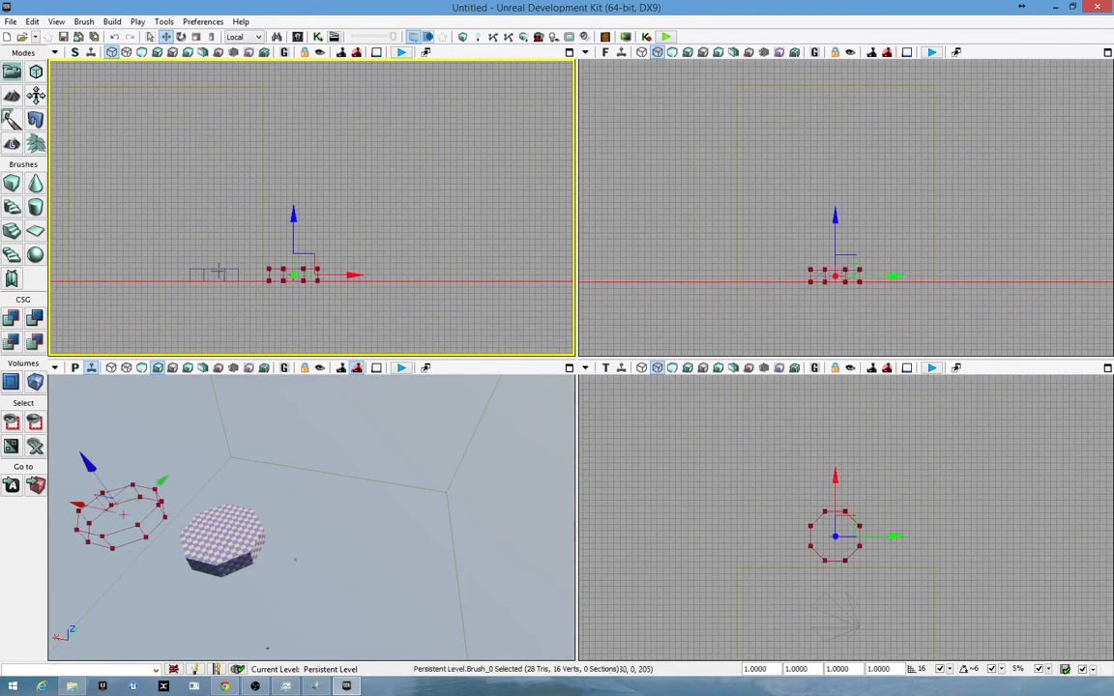
click(223, 274)
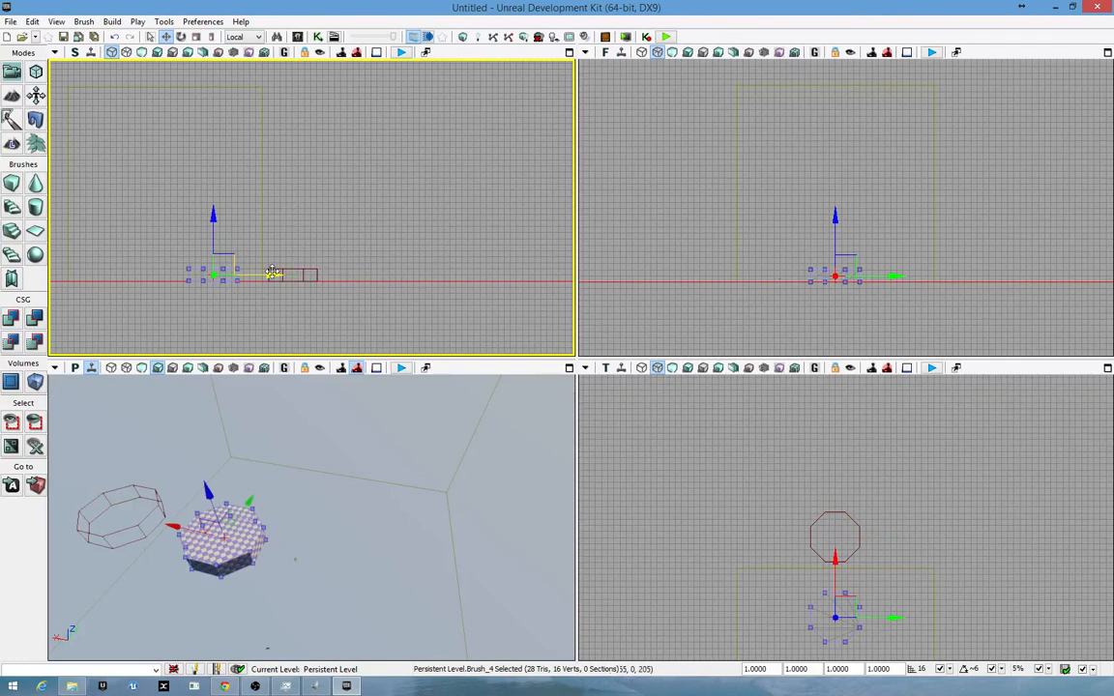
mouse_move(274, 273)
mouse_down()
mouse_move(154, 273)
mouse_move(179, 274)
mouse_up()
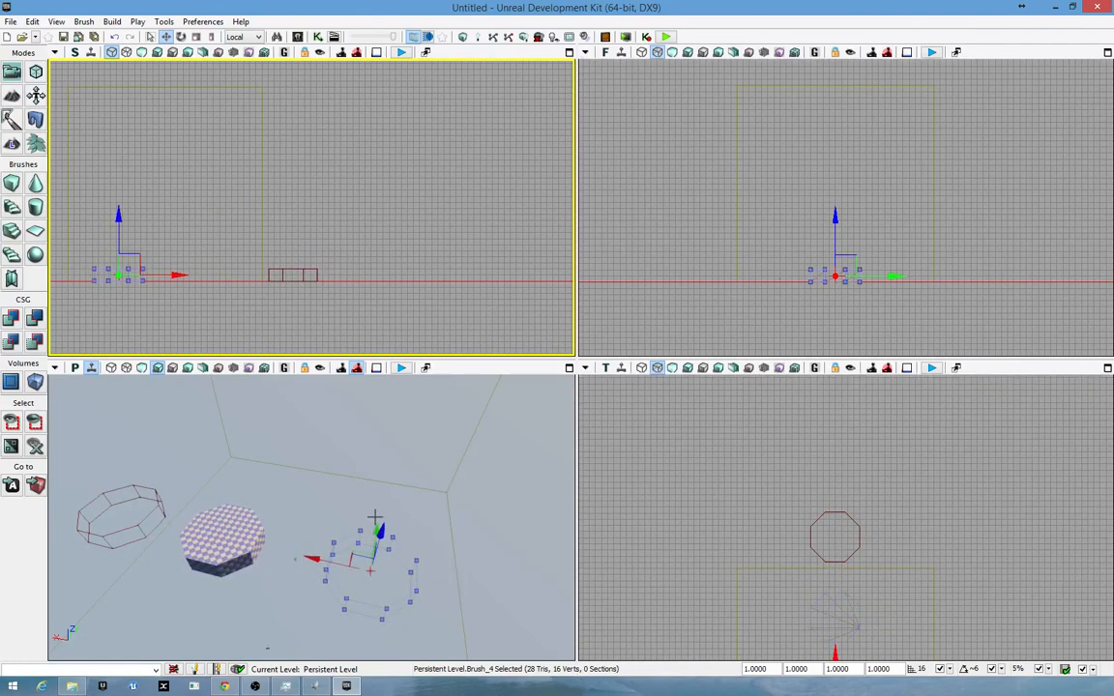
drag(378, 527, 368, 559)
click(385, 520)
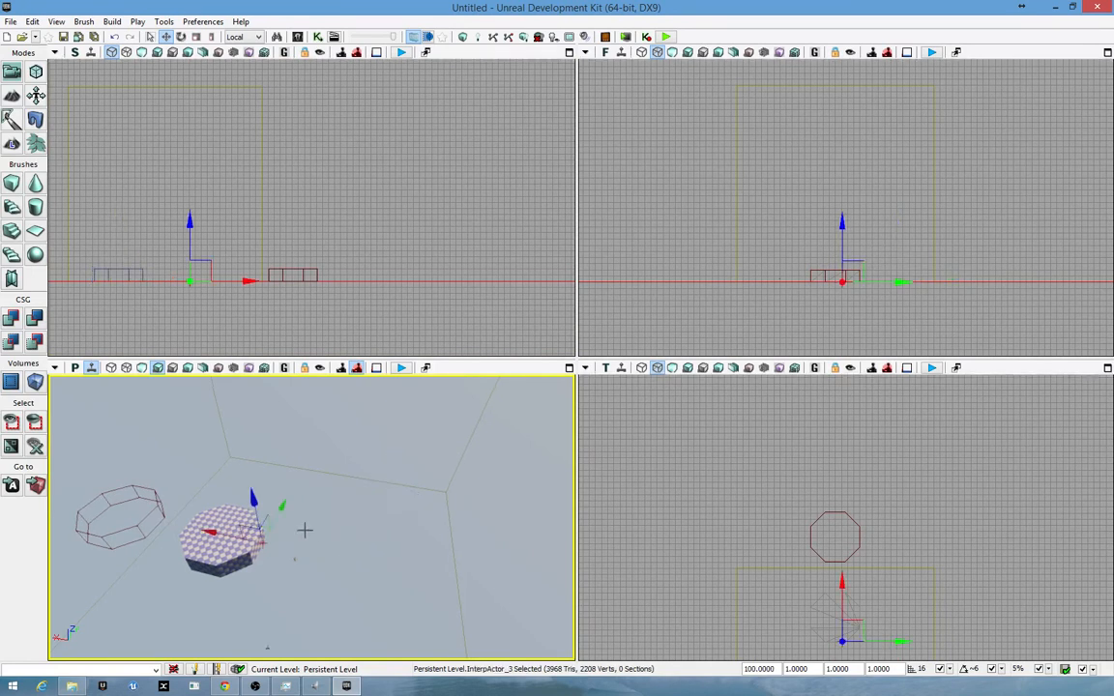
- Build the geometry for the visible levels to update the moved cylinder block, and clear the actor selection
key(Escape)
right_drag(344, 538, 343, 538)
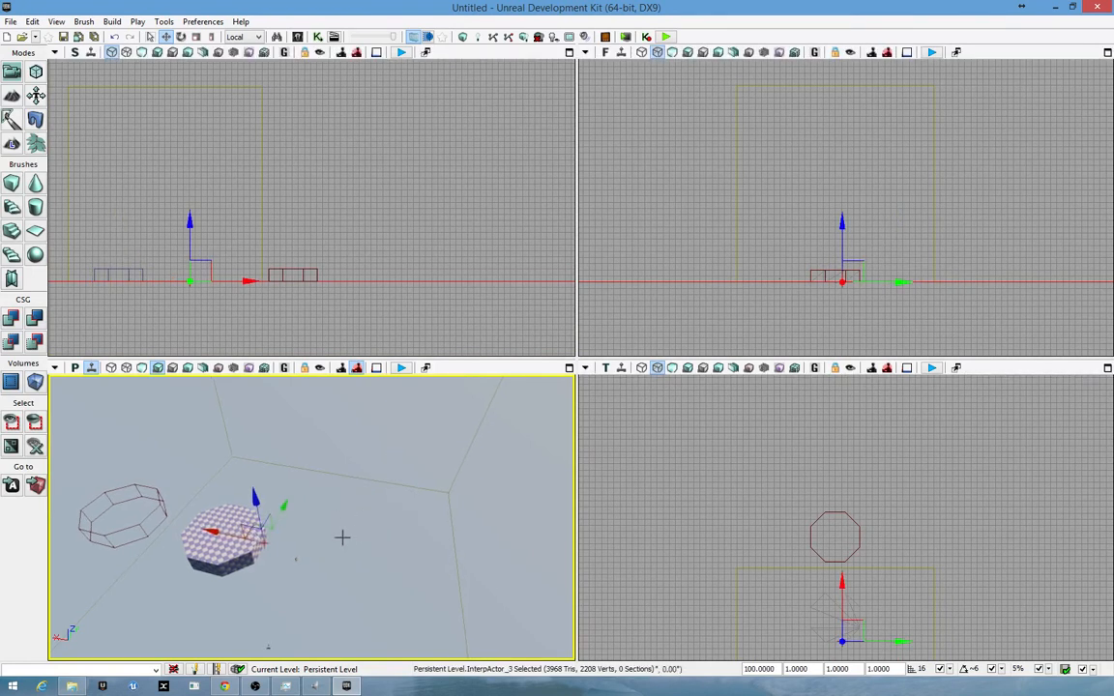
click(462, 37)
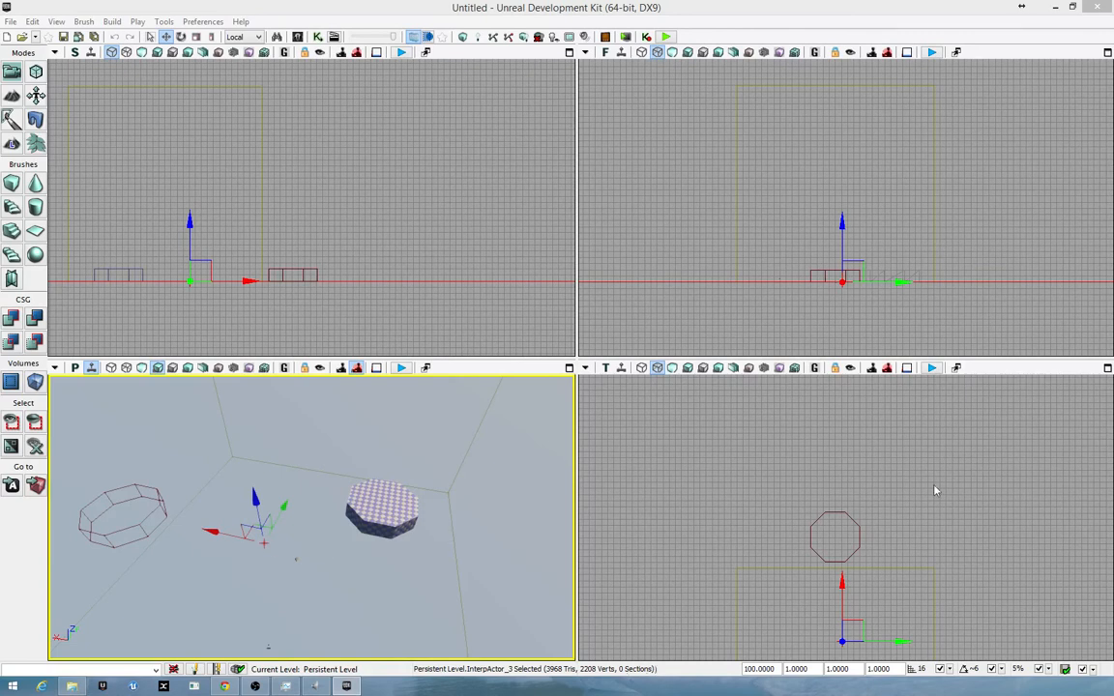
click(868, 518)
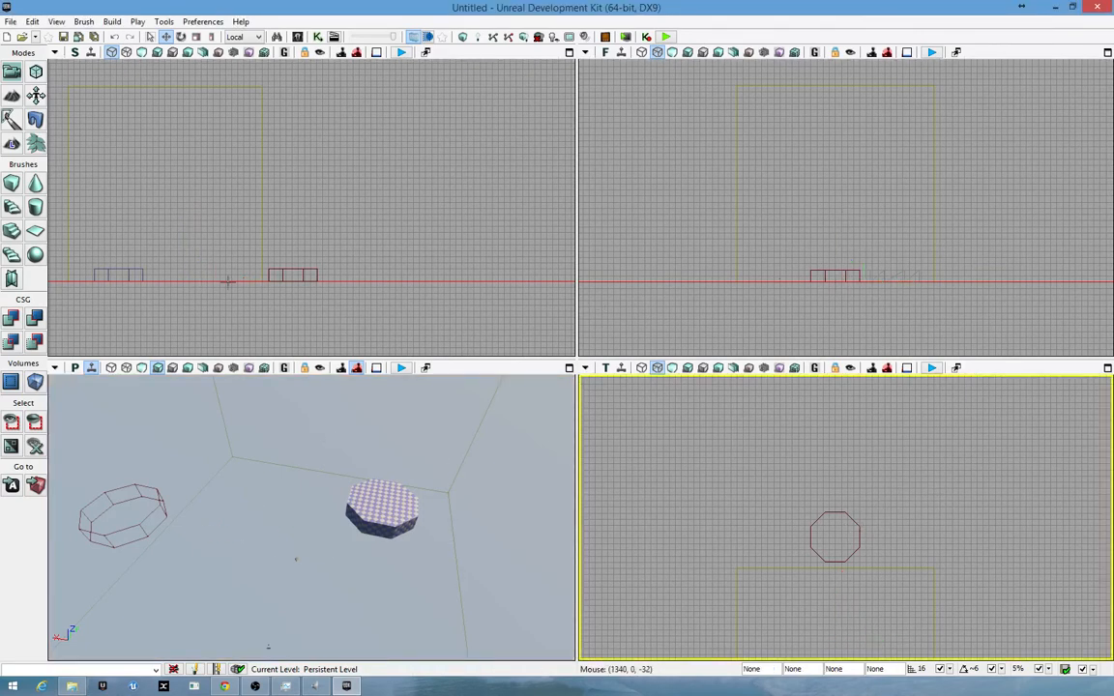
- Delete the moved cylinder block's brush and rebuild the geometry for the visible levels
click(126, 276)
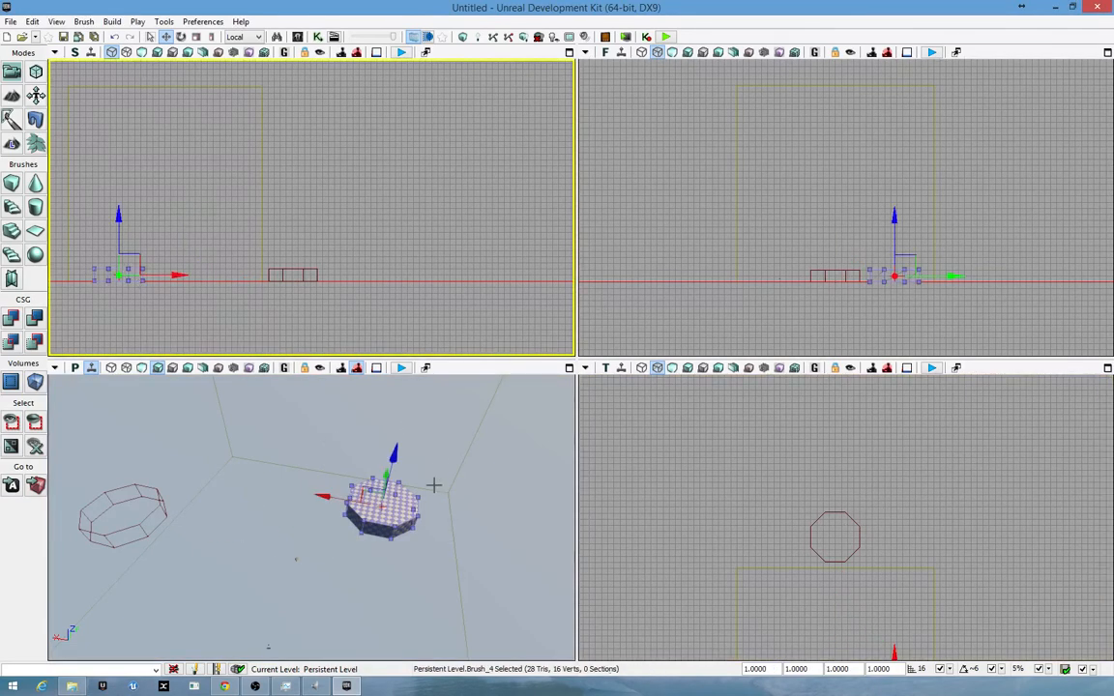
key(Delete)
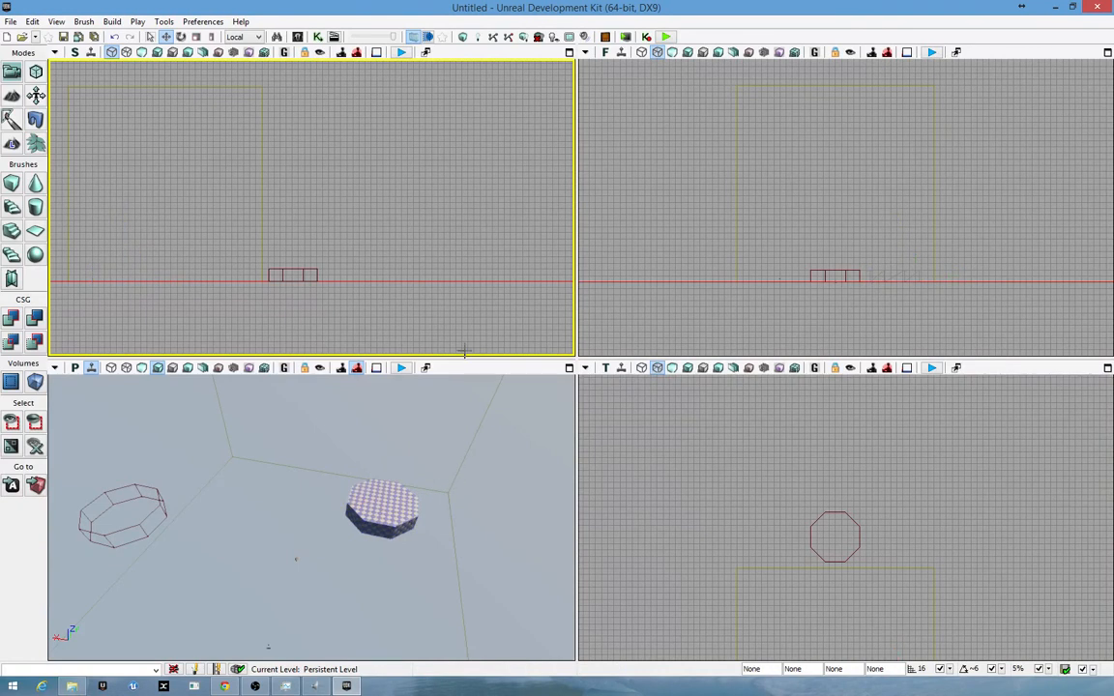
click(463, 41)
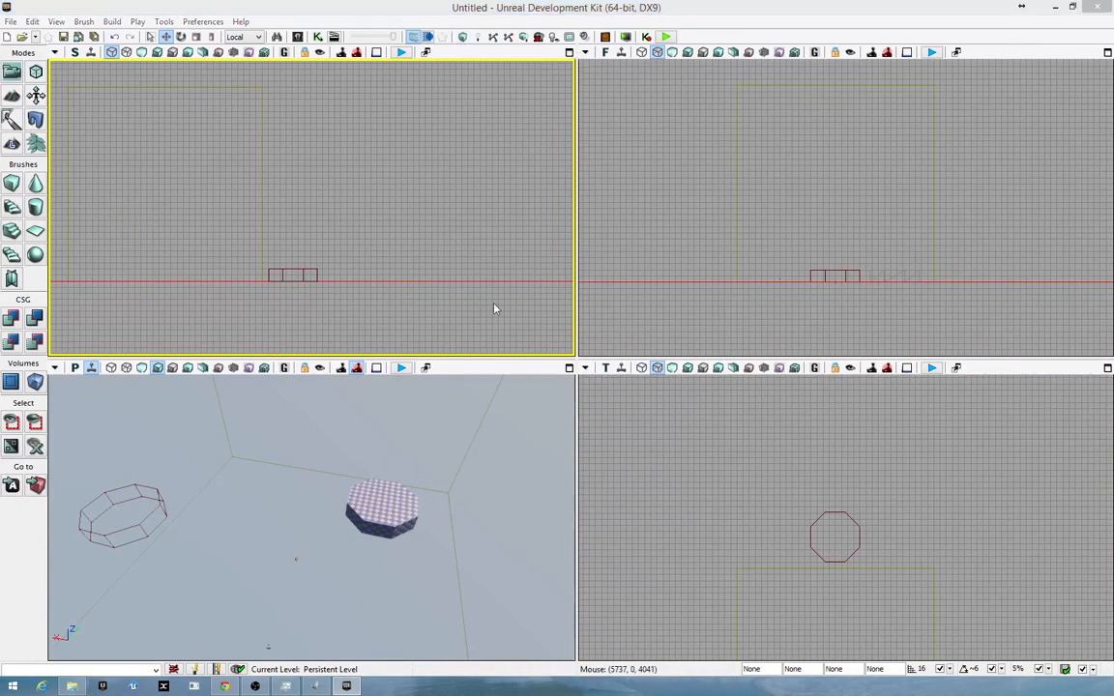
mouse_move(426, 483)
right_down()
mouse_move(439, 471)
mouse_move(438, 544)
right_up()
mouse_move(437, 545)
mouse_down()
mouse_move(437, 581)
mouse_move(345, 644)
mouse_move(239, 649)
mouse_move(395, 604)
mouse_move(402, 655)
mouse_up()
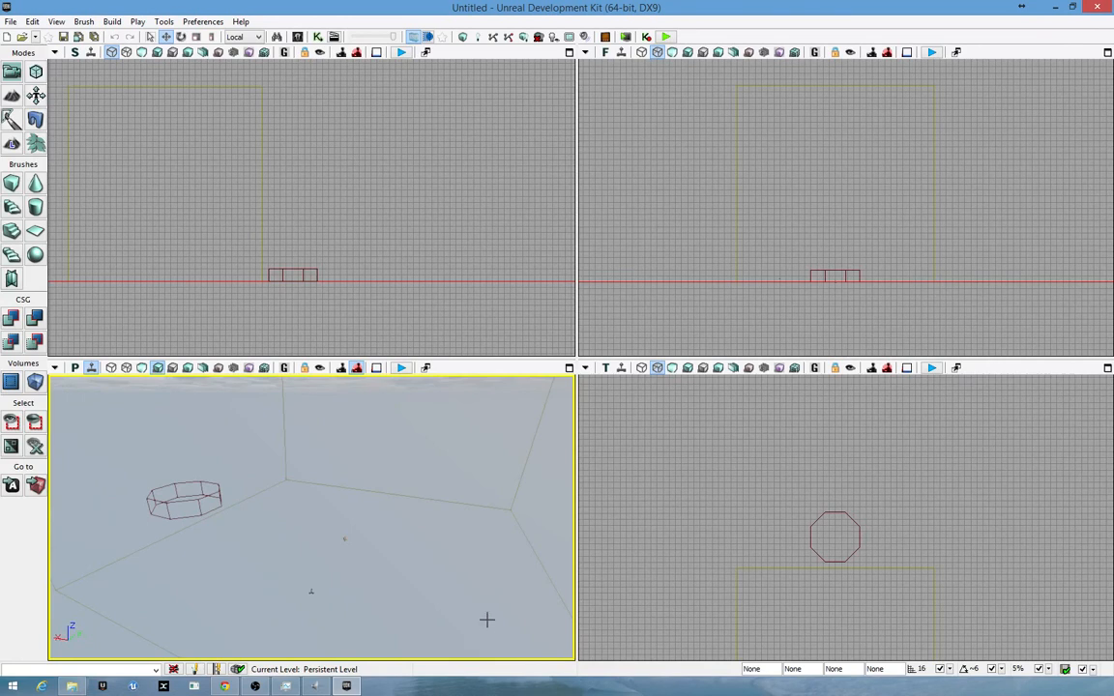
- Change the builder brush to a cube shape
click(12, 183)
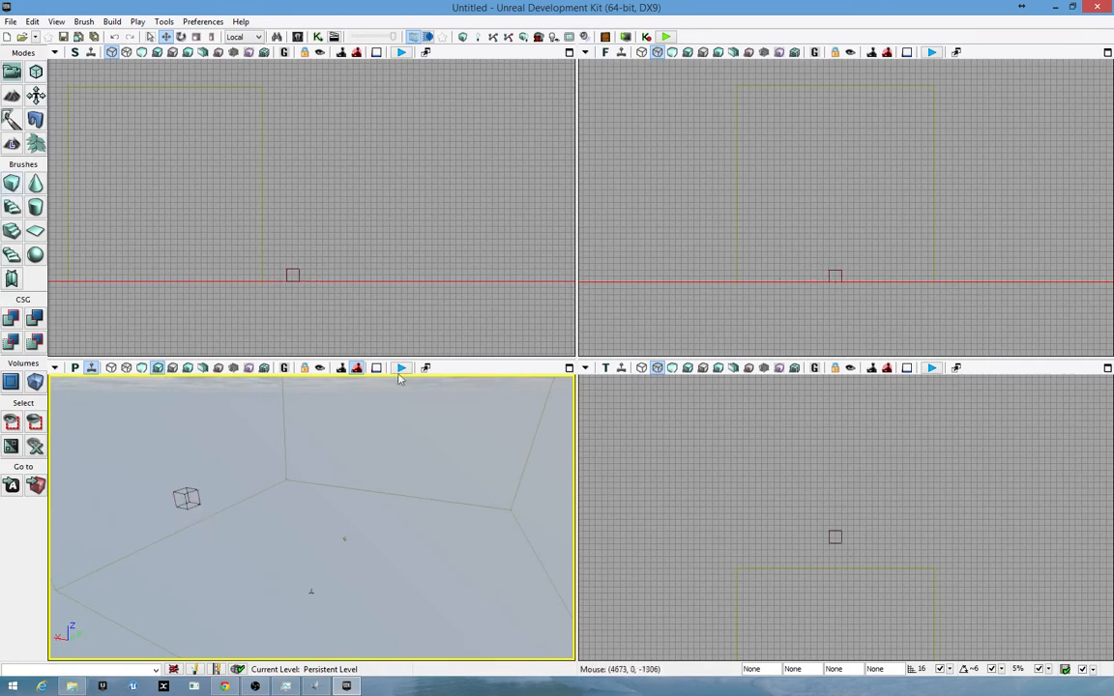
mouse_move(290, 522)
right_down()
mouse_move(387, 527)
mouse_move(300, 509)
mouse_move(206, 400)
right_up()
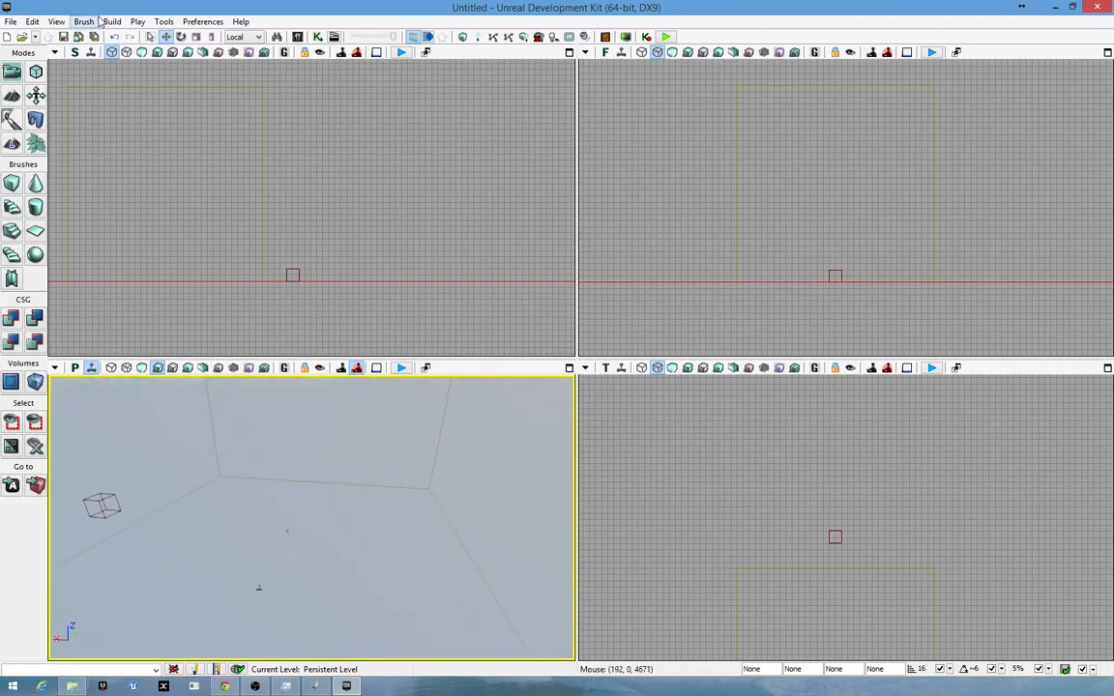
right_drag(251, 464, 232, 445)
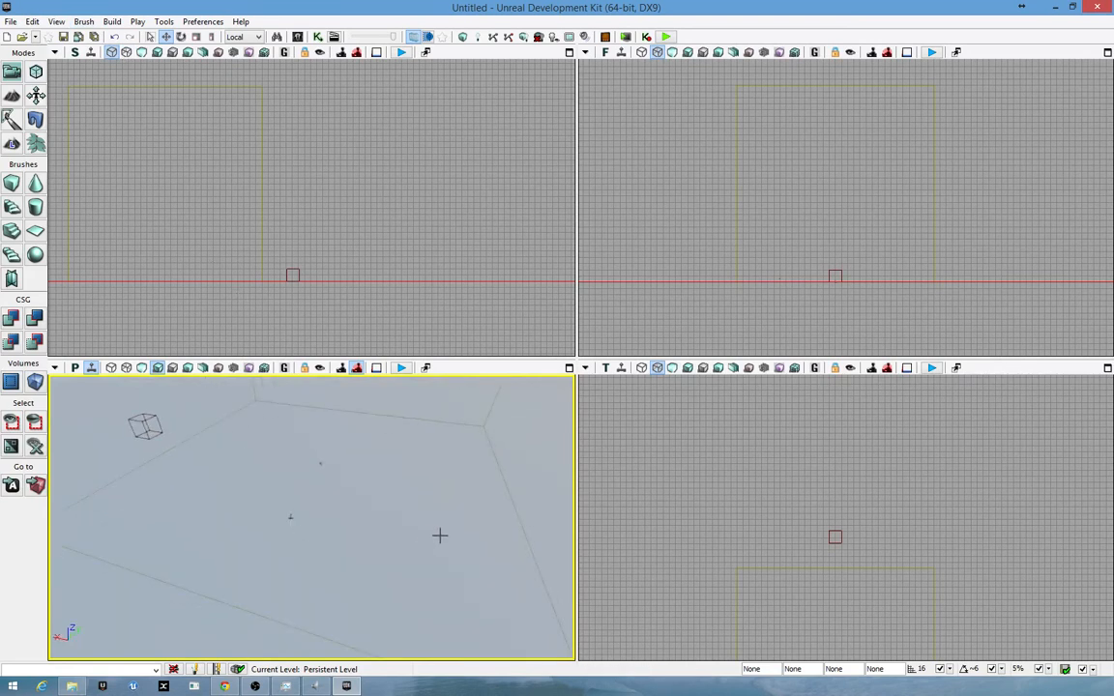
mouse_move(438, 535)
right_down()
mouse_move(457, 537)
mouse_move(443, 521)
right_up()
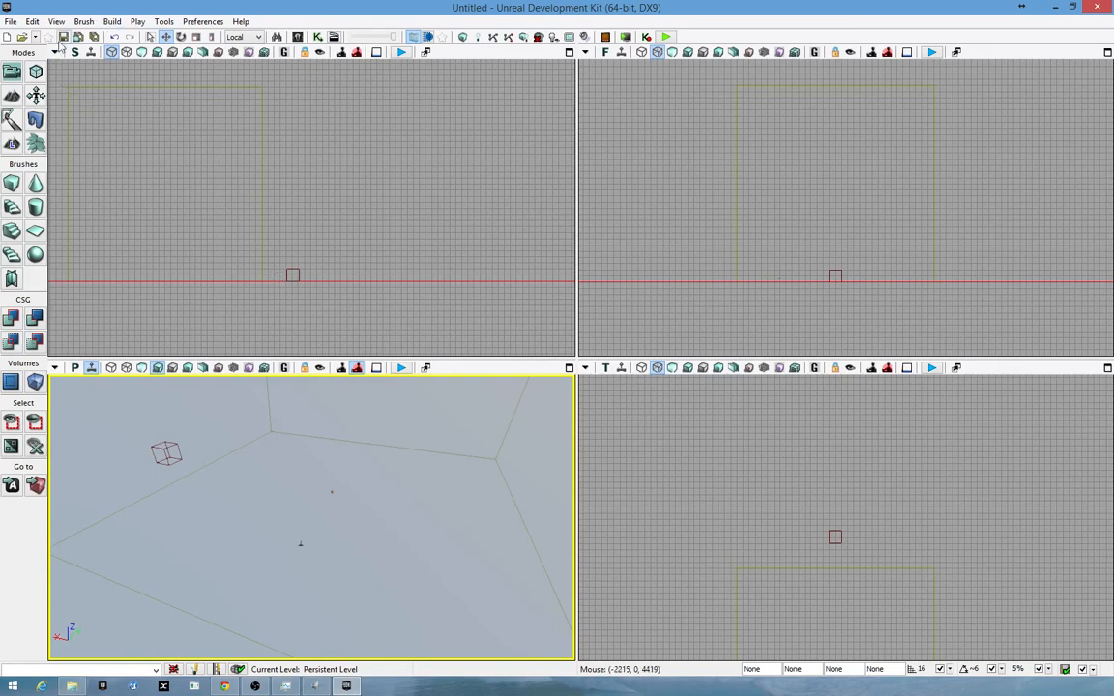
- Open the Landscape Edit window with its options for creating a new landscape
click(13, 144)
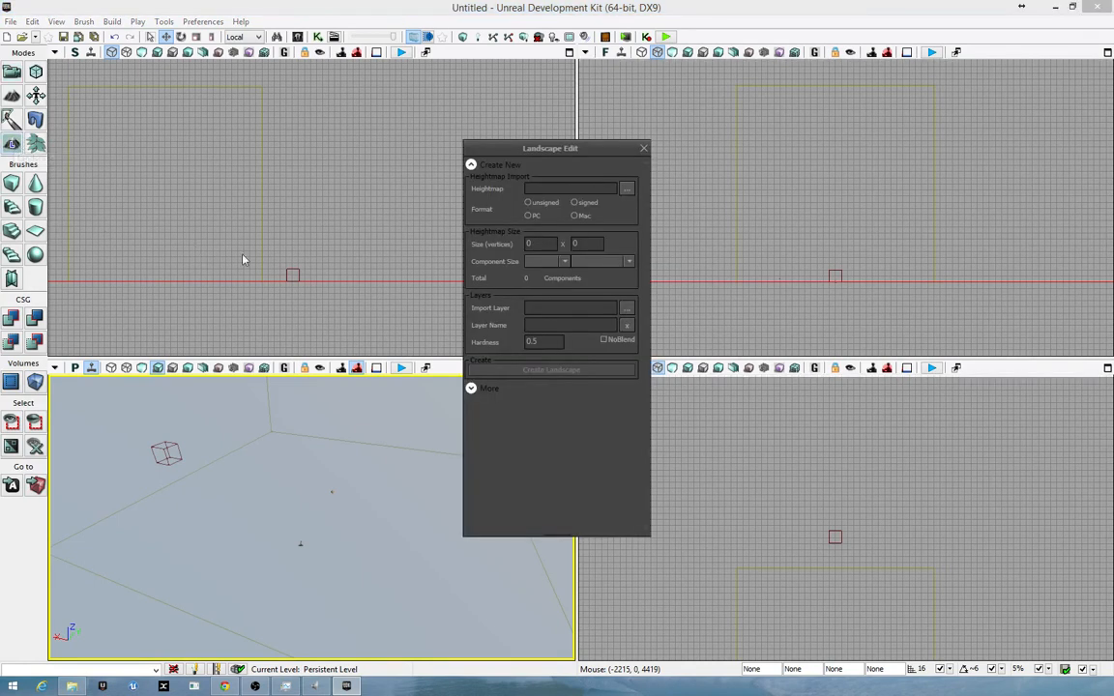
right_drag(242, 516, 309, 496)
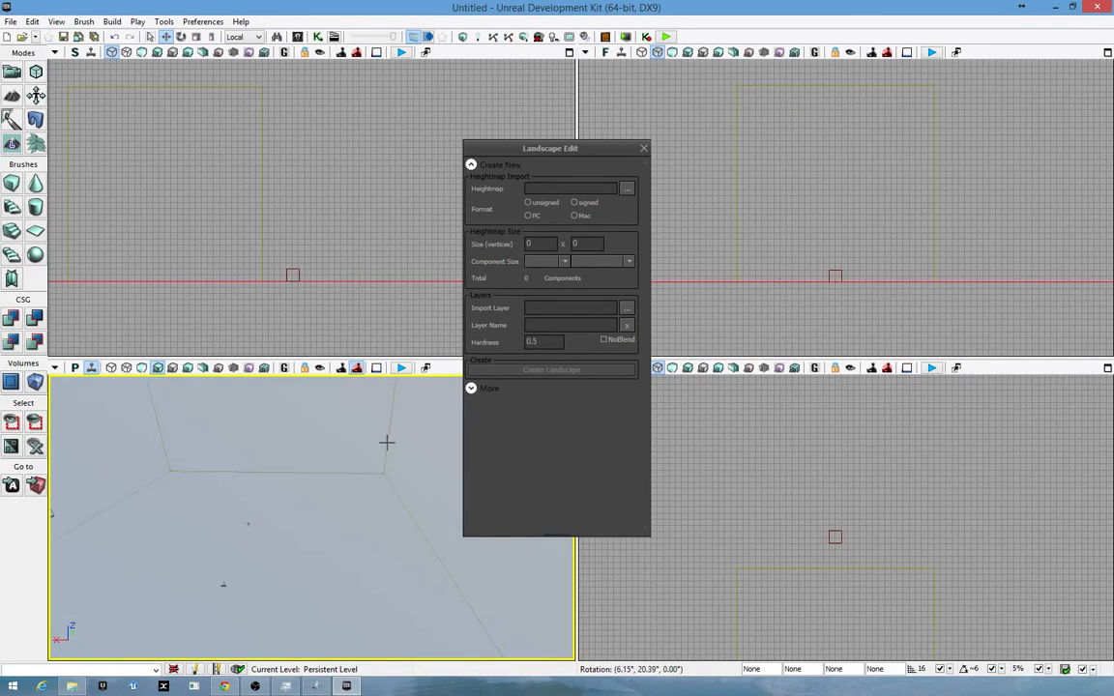
- Create a new landscape of 63 x 63 vertices with 31 quads per section and 4 sections per component
click(565, 263)
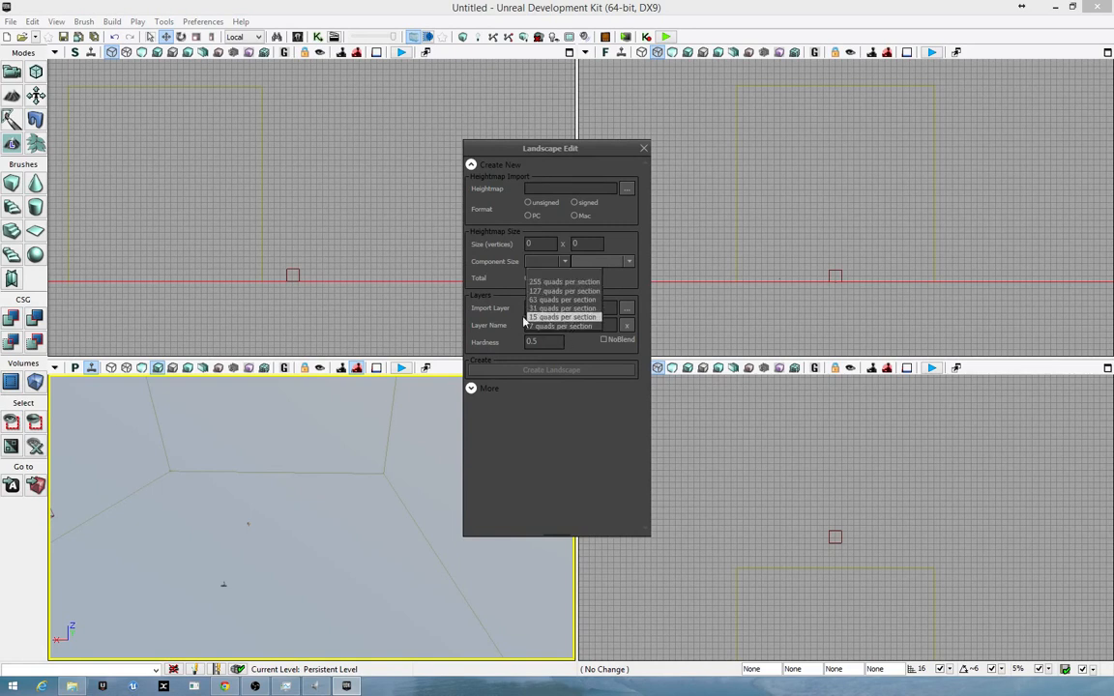
click(575, 301)
click(540, 244)
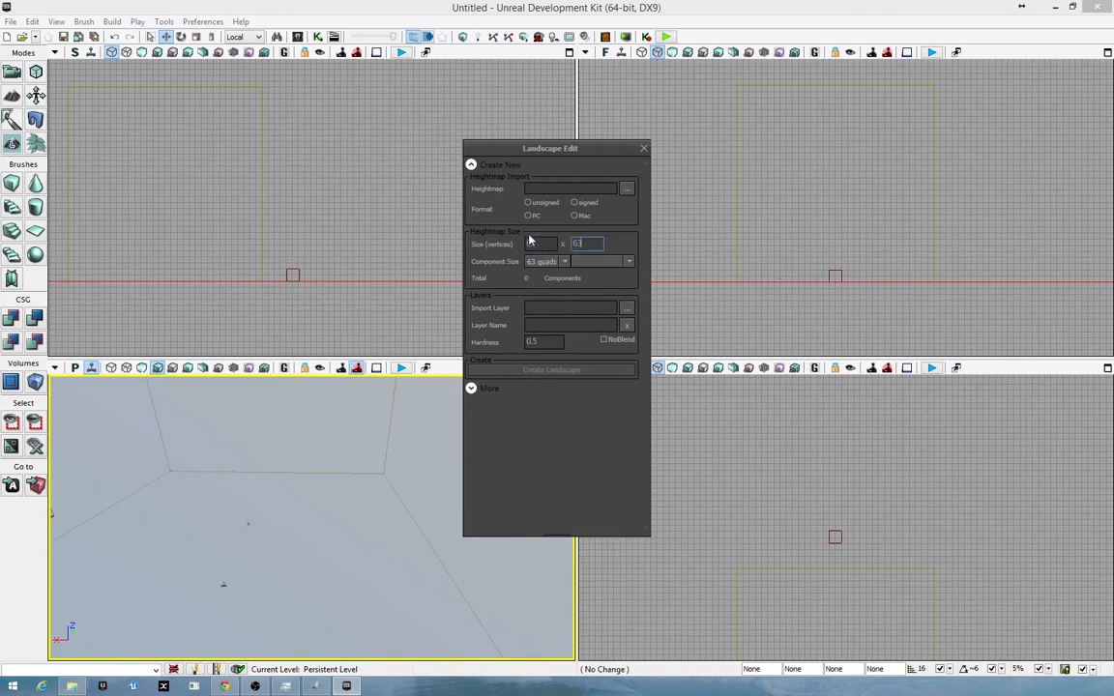
key(Tab)
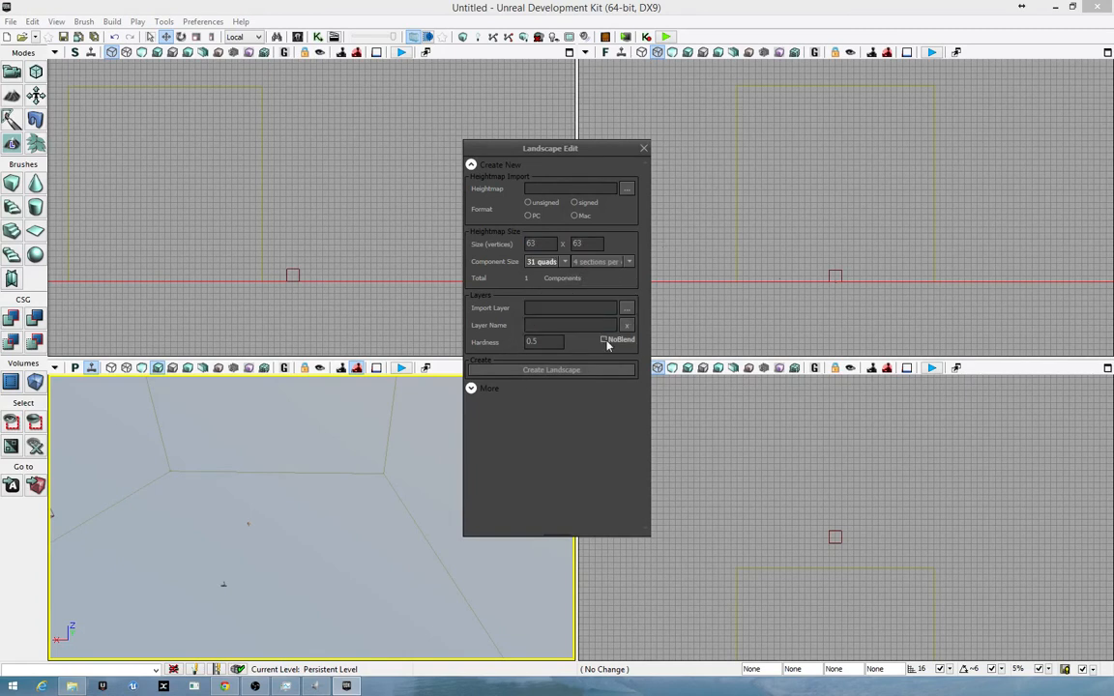
click(555, 372)
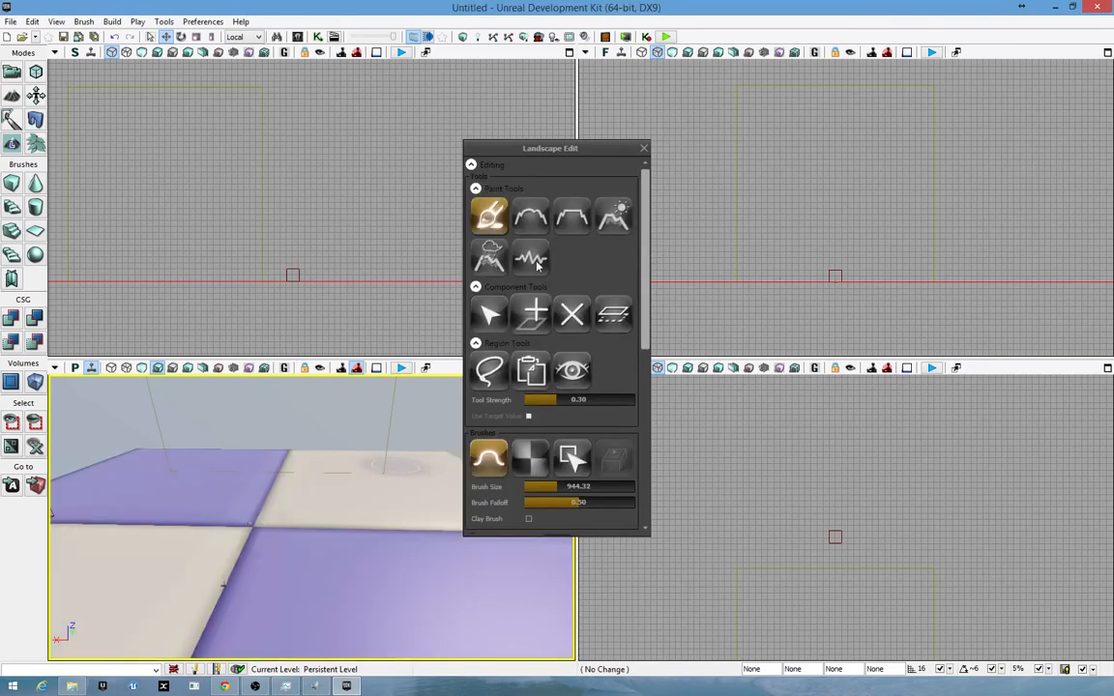
- Examine the extent of the new flat landscape in the perspective and top views
mouse_move(379, 458)
right_down()
mouse_move(247, 510)
mouse_move(372, 508)
mouse_move(355, 592)
mouse_move(361, 523)
right_up()
scroll(361, 523, down, 10)
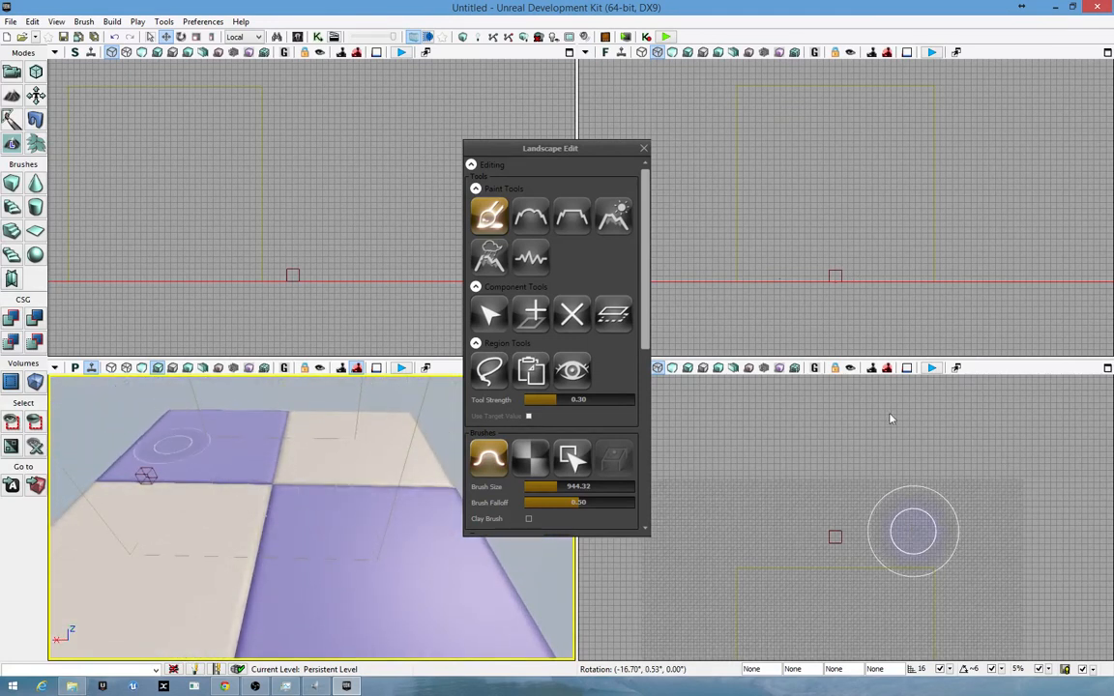
click(837, 542)
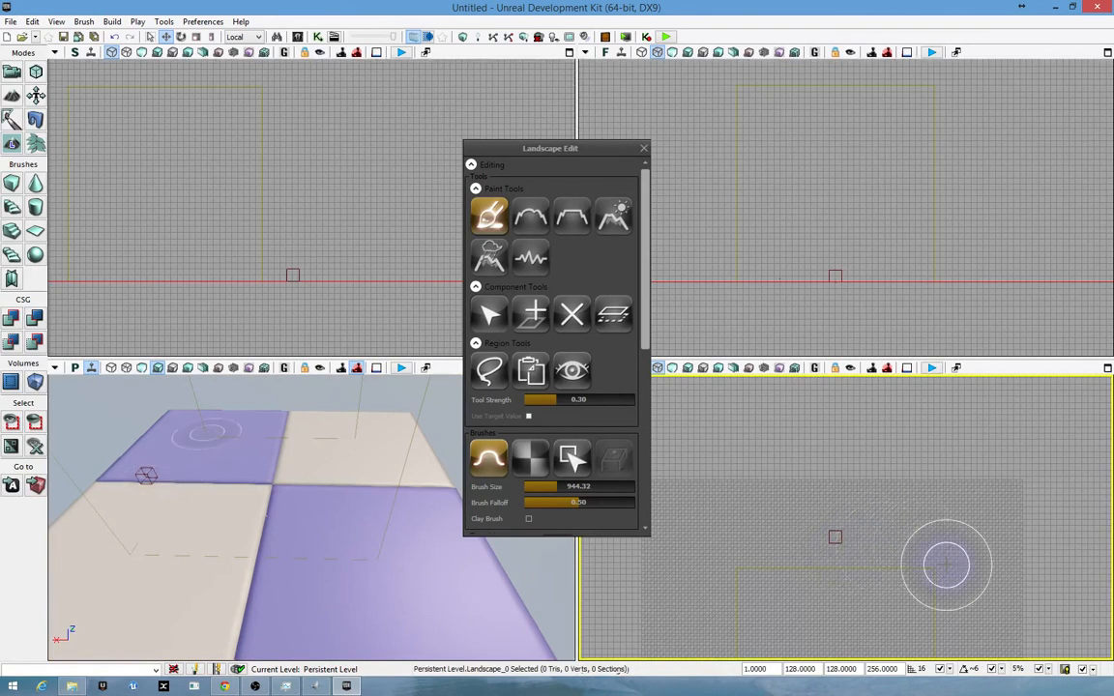
scroll(931, 559, up, 1)
scroll(932, 559, down, 2)
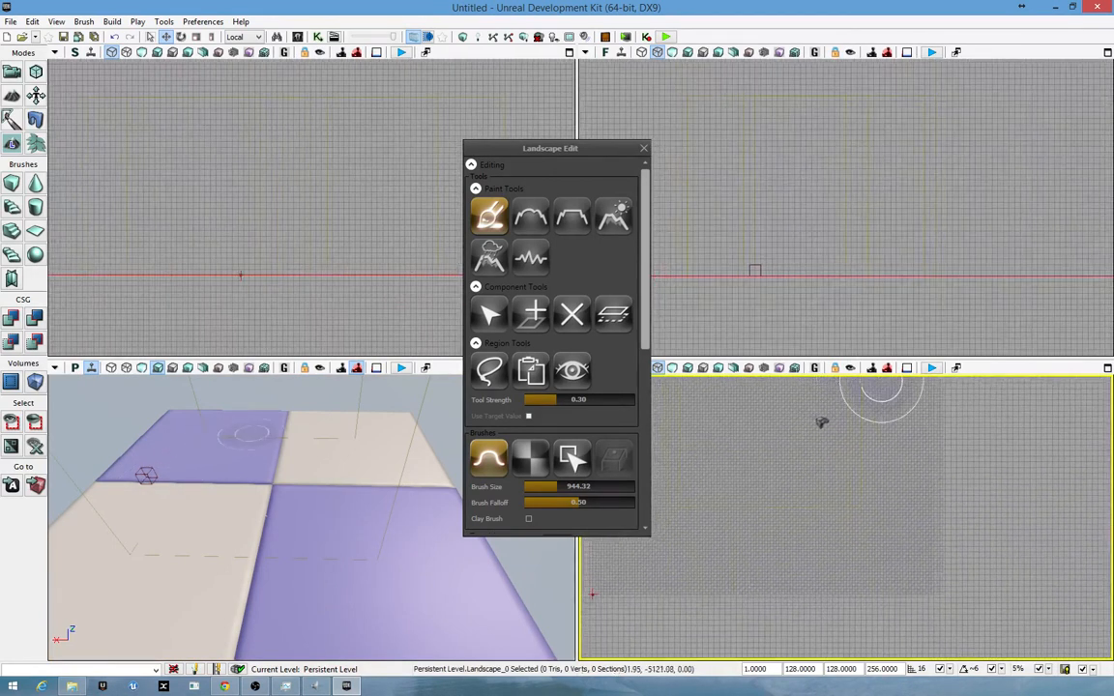
scroll(758, 540, up, 2)
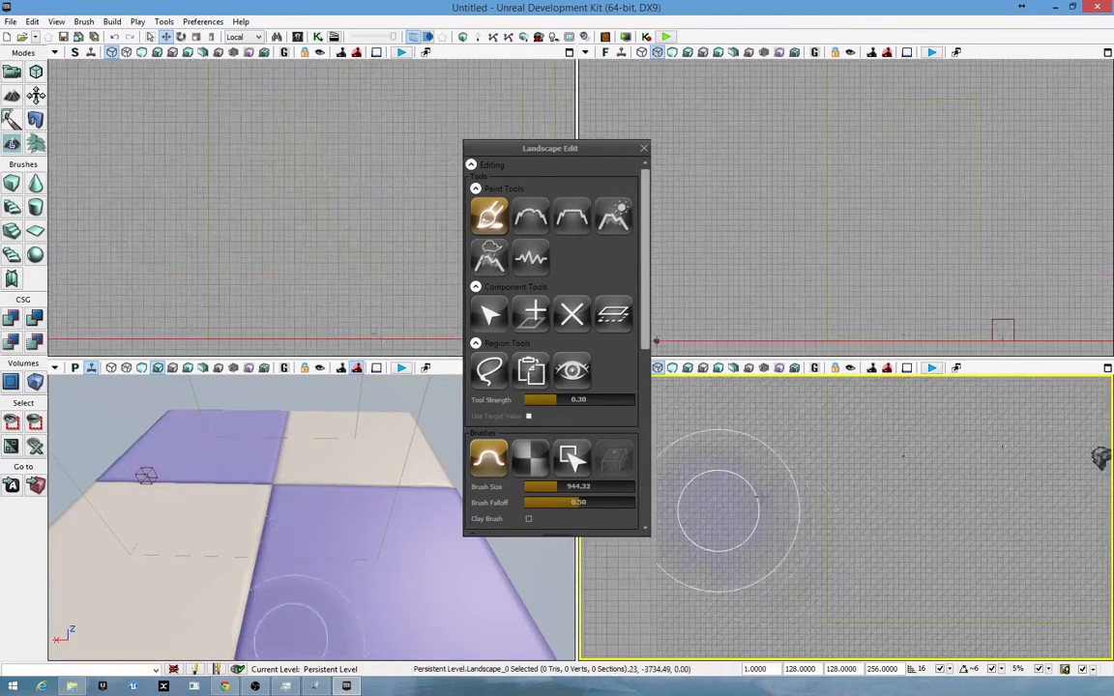
- Compare the landscape in the wireframe, unlit and lit view modes, ending in wireframe in the perspective view
click(126, 369)
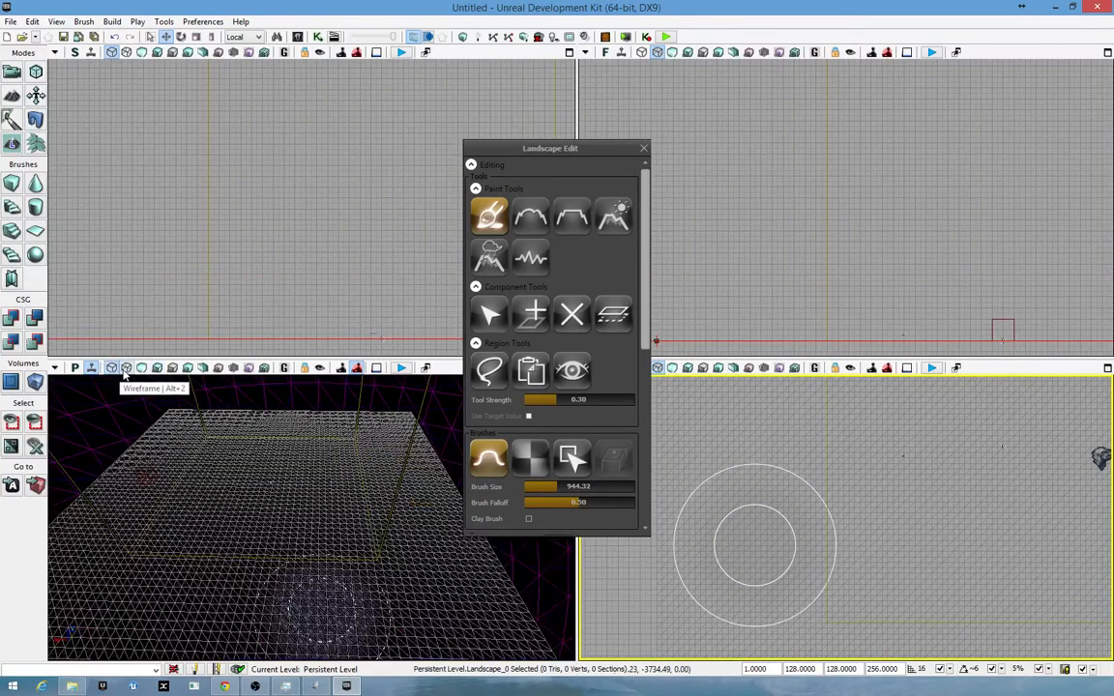
click(141, 369)
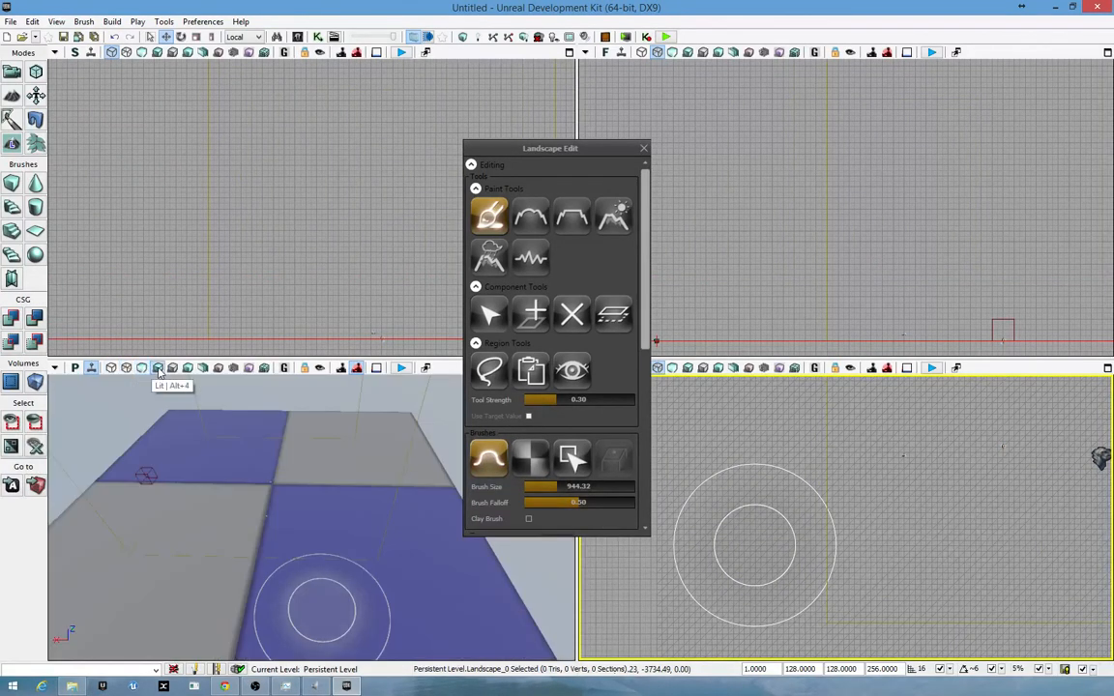
click(156, 368)
click(188, 368)
click(141, 369)
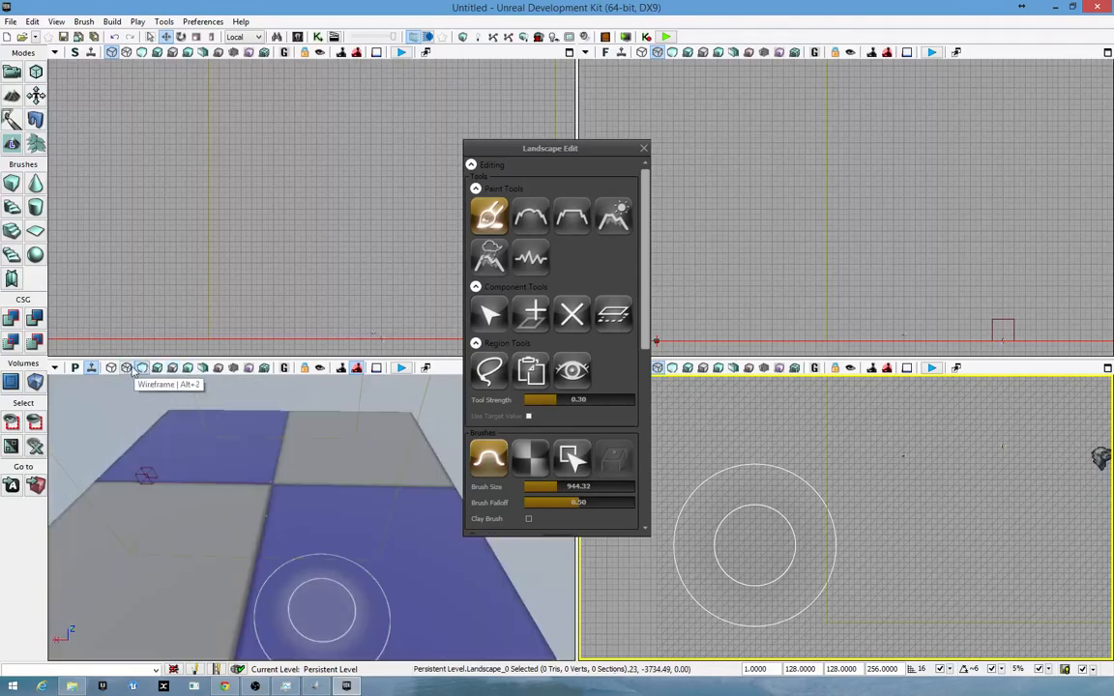
click(126, 368)
right_drag(236, 514, 360, 505)
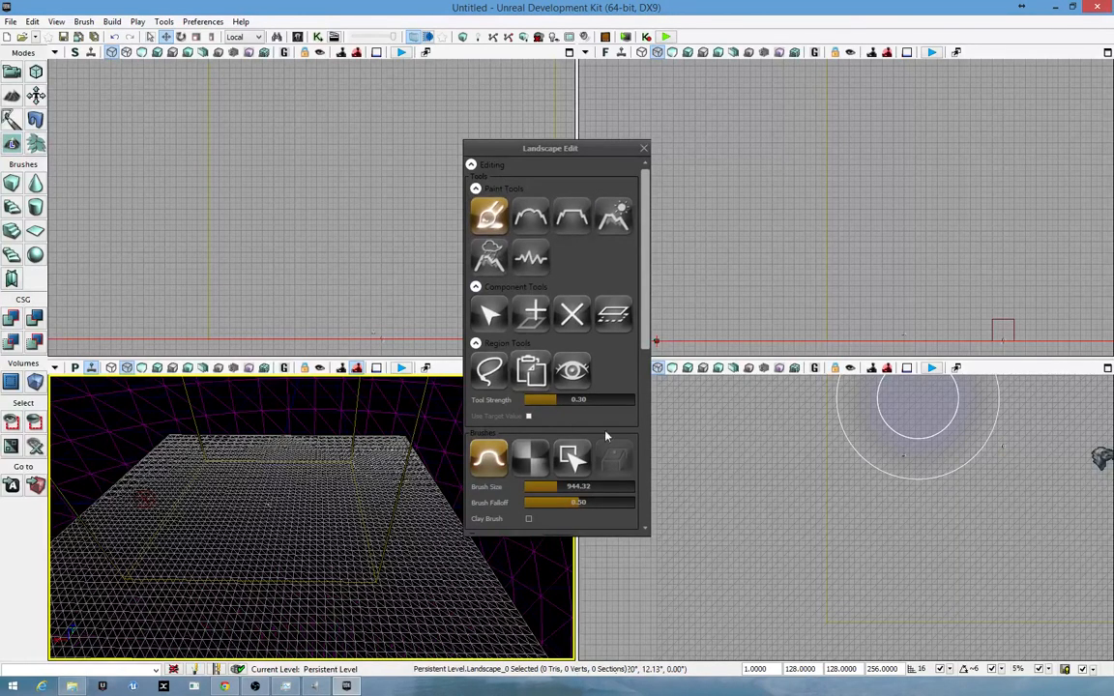
- Look through the landscape editing and creation options, and move the Landscape Edit window clear of the perspective view
drag(647, 319, 653, 372)
scroll(587, 425, down, 3)
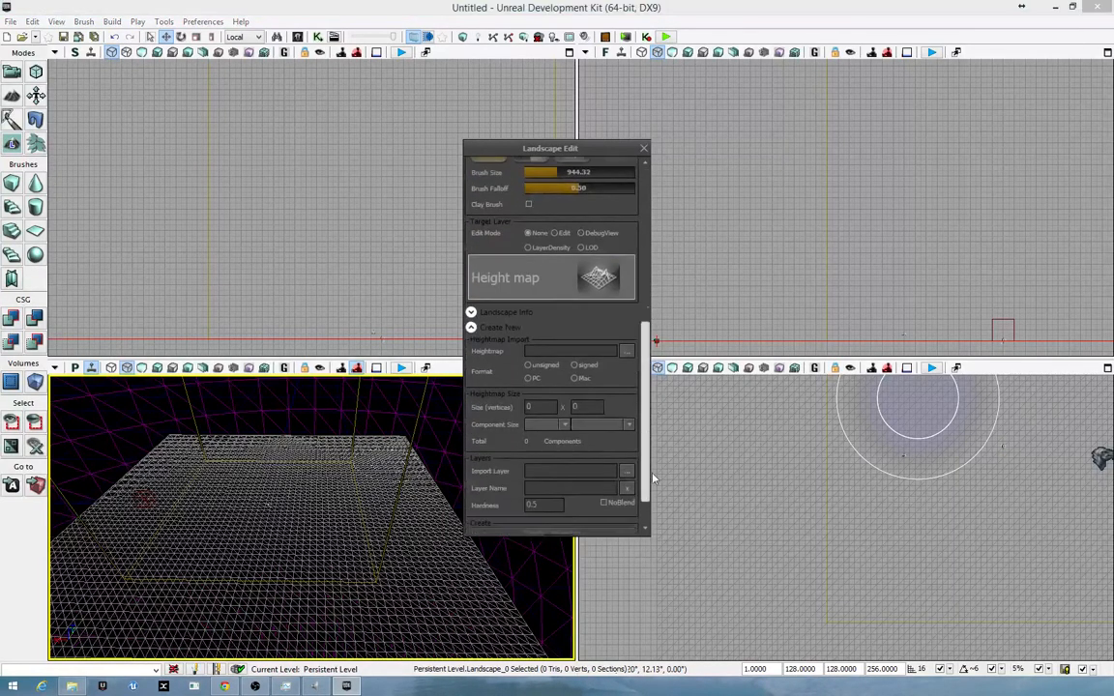
scroll(587, 424, up, 8)
drag(563, 153, 698, 148)
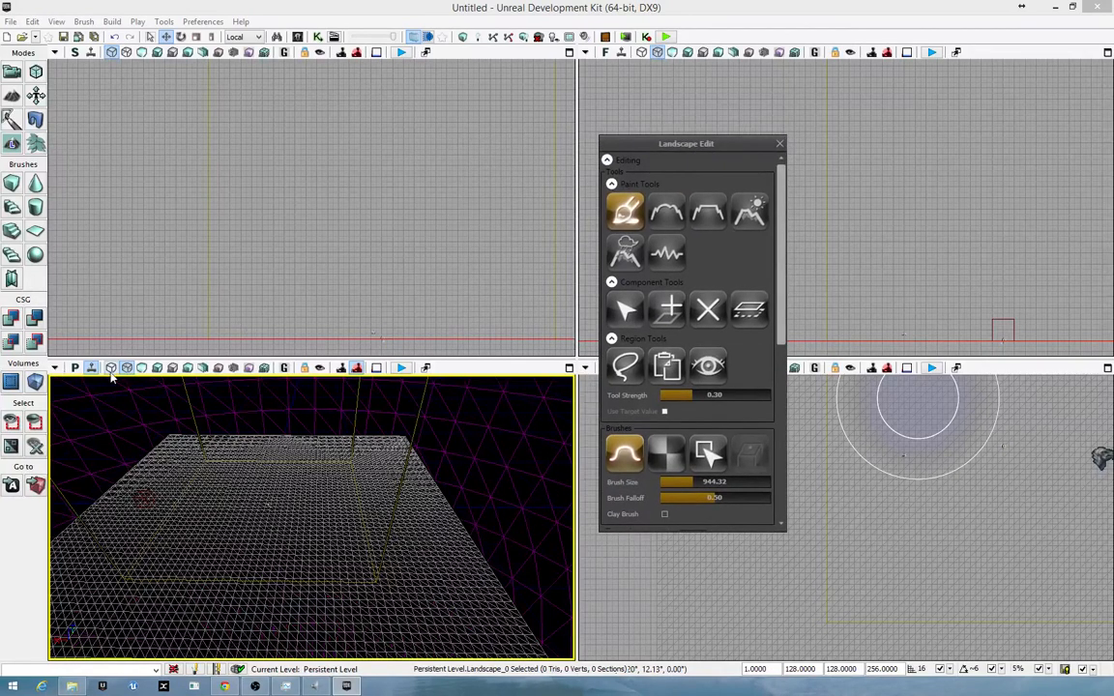
- Set the perspective view to Lit and raise uneven hills along the landscape's far edge with the Paint tool
click(143, 368)
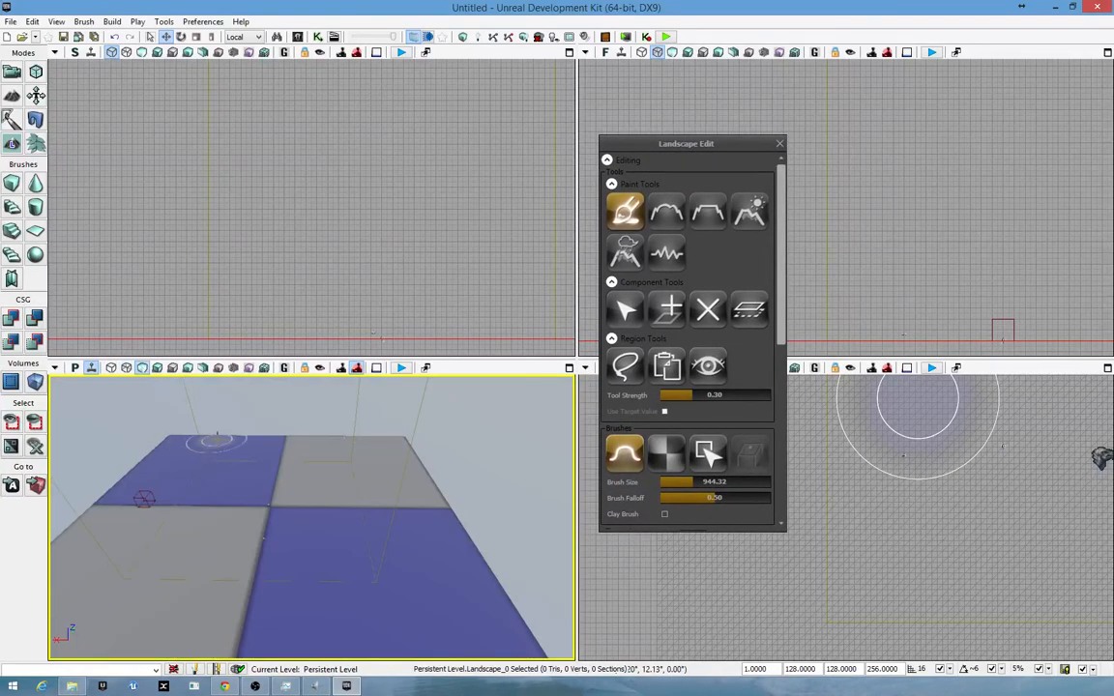
click(172, 368)
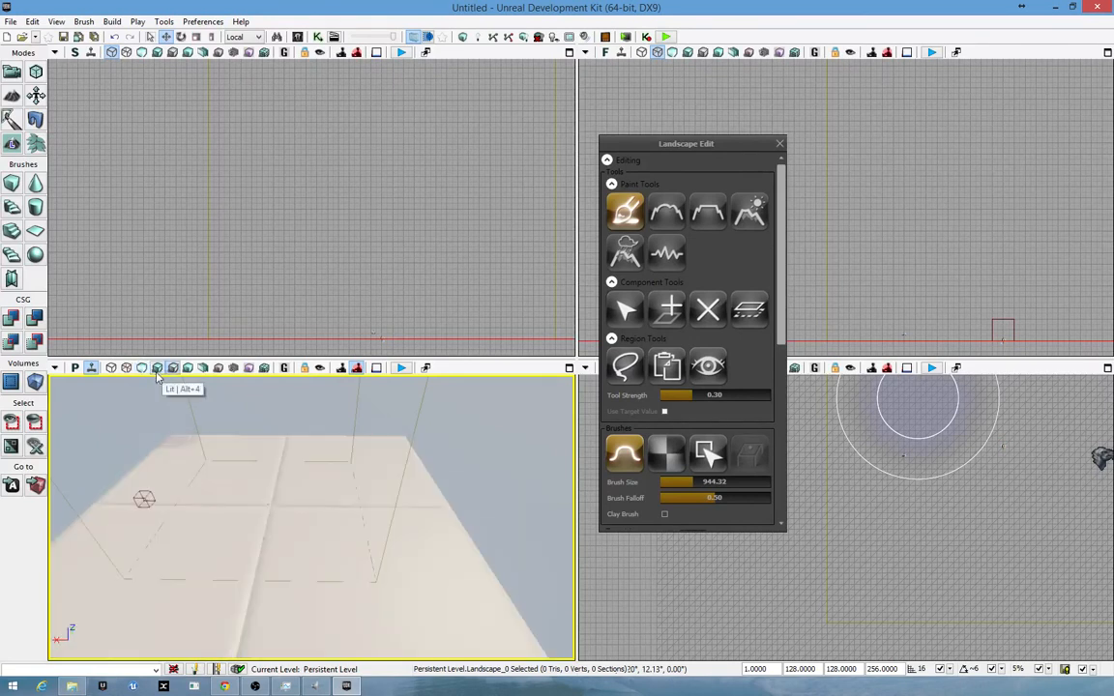
click(158, 369)
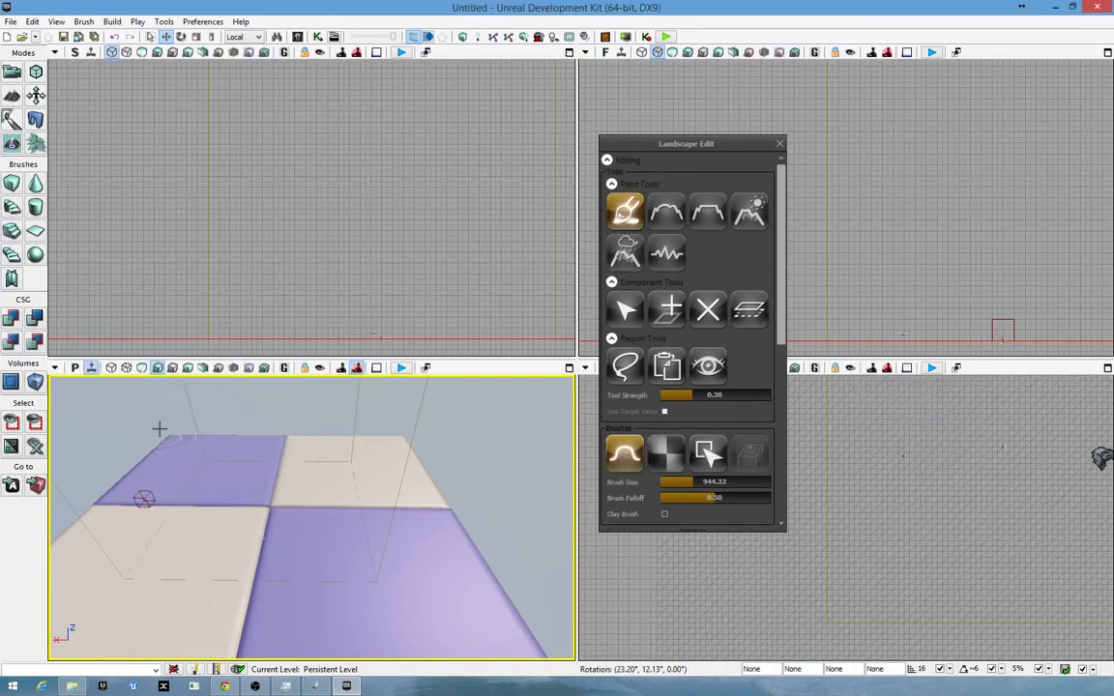
mouse_move(176, 435)
mouse_down()
mouse_move(397, 435)
mouse_move(289, 432)
mouse_up()
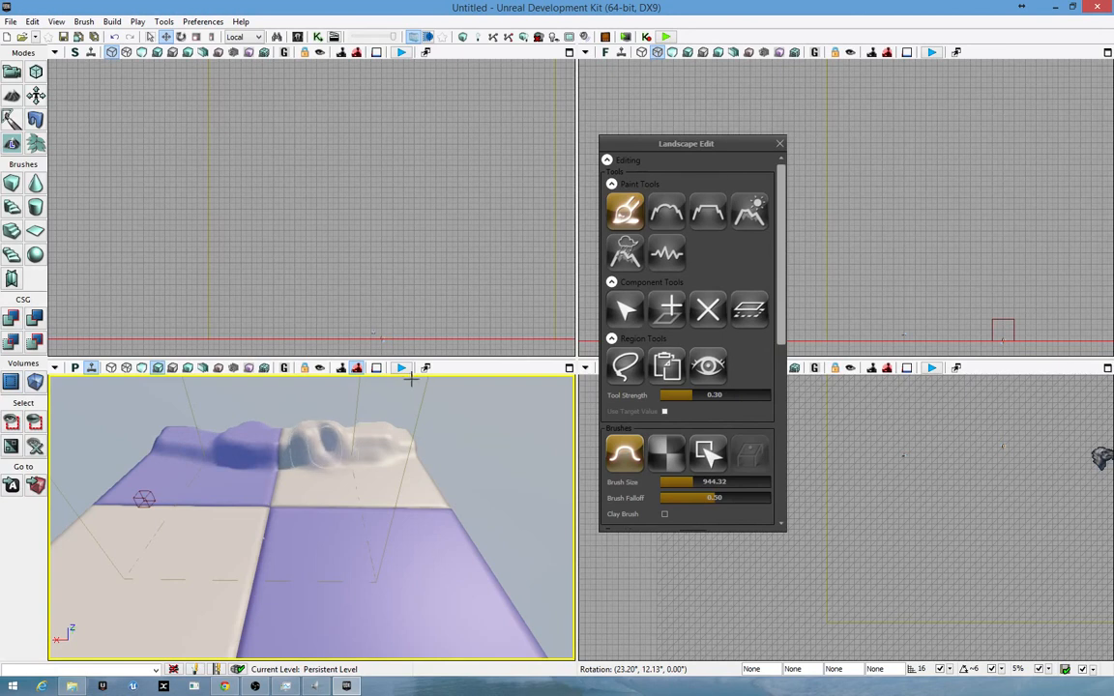
- Show the perspective view in wireframe and raise ridges along both long sides of the landscape with the Paint tool
click(112, 367)
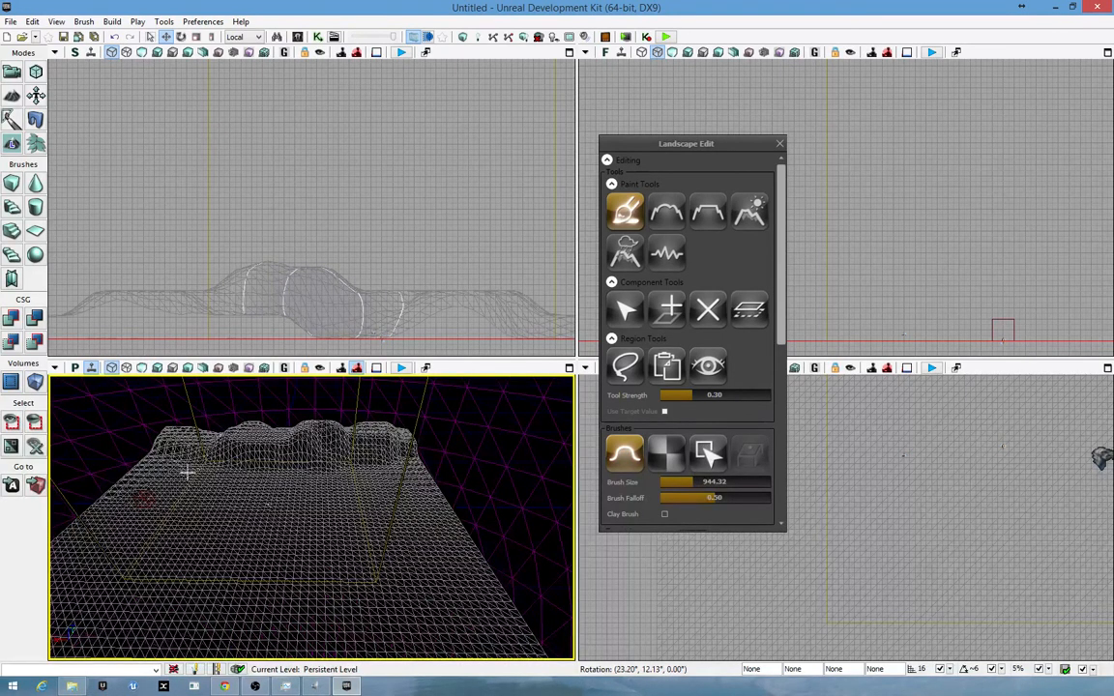
ctrl+drag(147, 455, 83, 542)
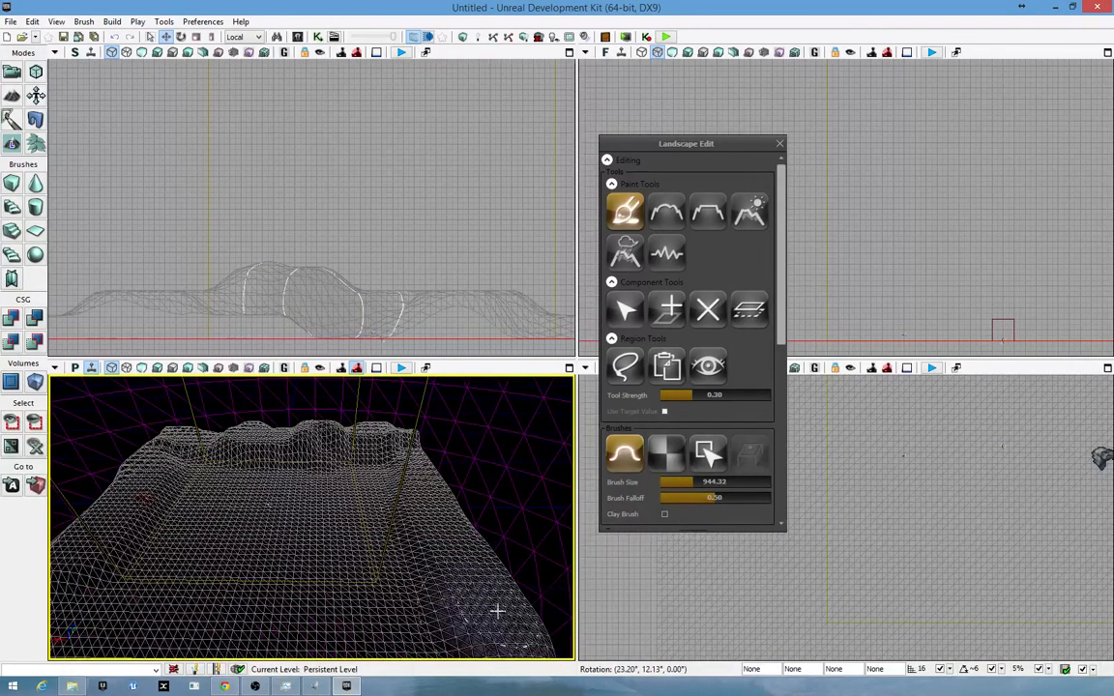
right_drag(495, 607, 481, 624)
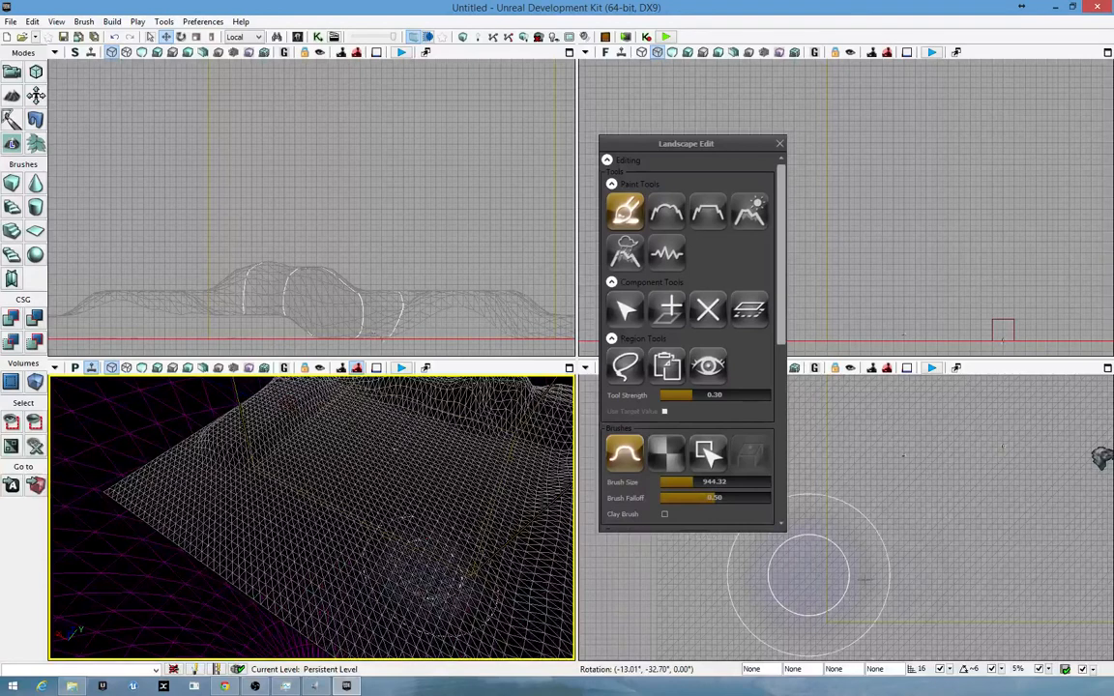
- Raise a ridge along the landscape's still flat near edge with the Paint tool, closing the ring around the flat centre
click(990, 437)
mouse_move(956, 497)
ctrl+mouse_down()
mouse_move(1094, 562)
mouse_move(858, 571)
mouse_move(970, 552)
mouse_move(933, 581)
mouse_move(845, 578)
mouse_move(846, 553)
mouse_move(909, 484)
mouse_move(835, 469)
ctrl+mouse_up()
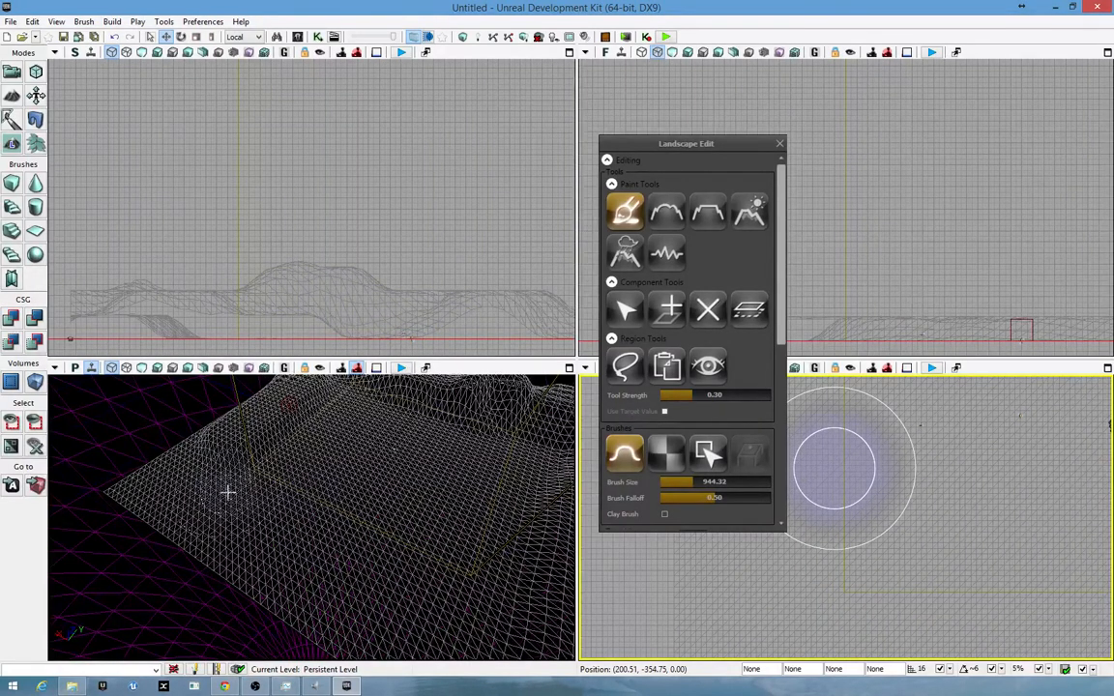
mouse_move(192, 437)
ctrl+mouse_down()
mouse_move(169, 450)
mouse_move(152, 493)
mouse_move(386, 624)
ctrl+mouse_up()
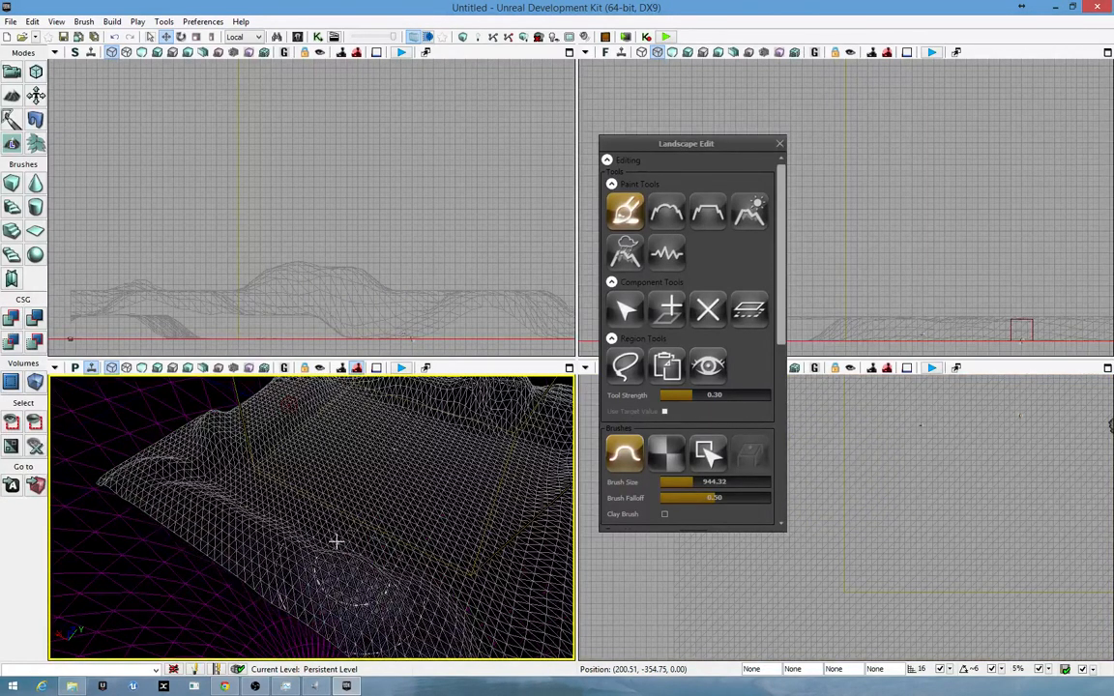
mouse_move(339, 537)
right_down()
mouse_move(379, 504)
mouse_move(411, 512)
right_up()
mouse_move(415, 572)
ctrl+mouse_down()
mouse_move(487, 554)
mouse_move(454, 463)
mouse_move(498, 545)
mouse_move(468, 470)
ctrl+mouse_up()
- Paint over the far edge's hills again to build them up higher from one corner to the other
right_drag(468, 470, 427, 491)
ctrl+drag(378, 411, 360, 405)
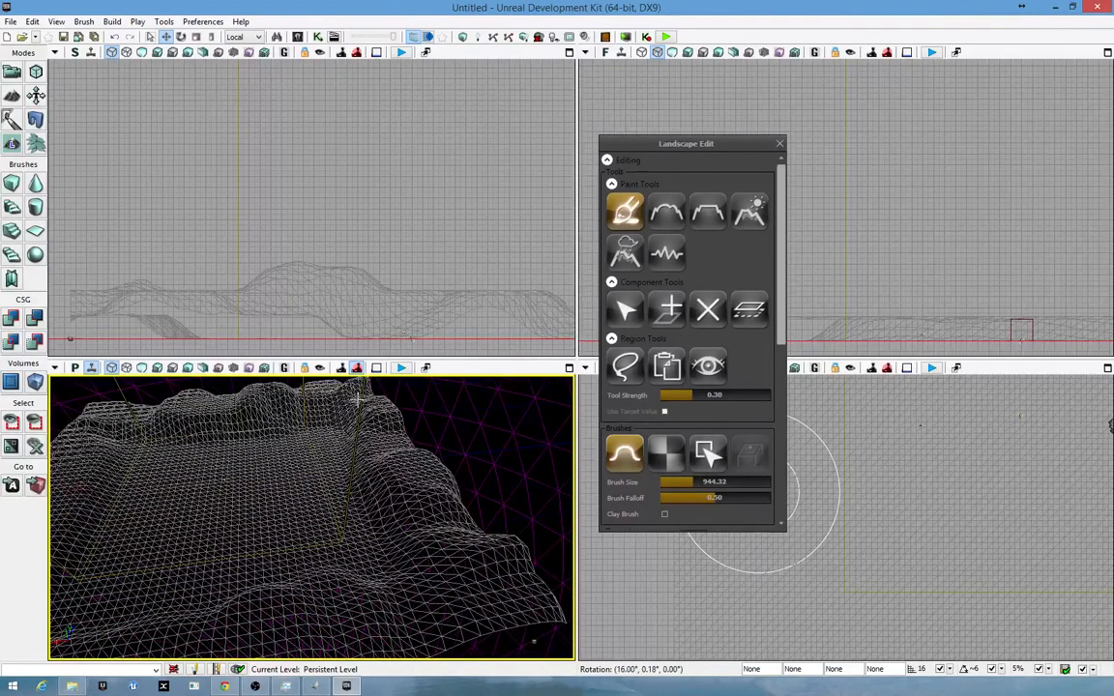
mouse_move(253, 406)
ctrl+mouse_down()
mouse_move(132, 398)
mouse_move(104, 414)
mouse_move(114, 428)
ctrl+mouse_up()
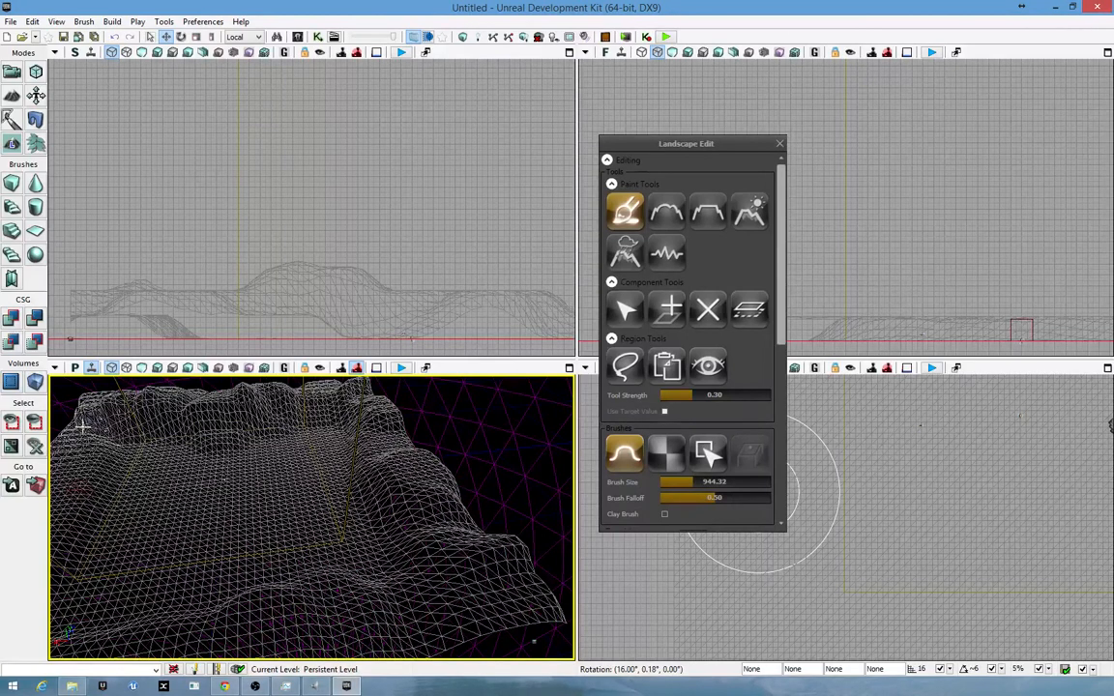
- Build up the landscape's low corner and near-edge ridge with further Paint tool strokes to even out the surrounding hills
right_drag(191, 462, 149, 430)
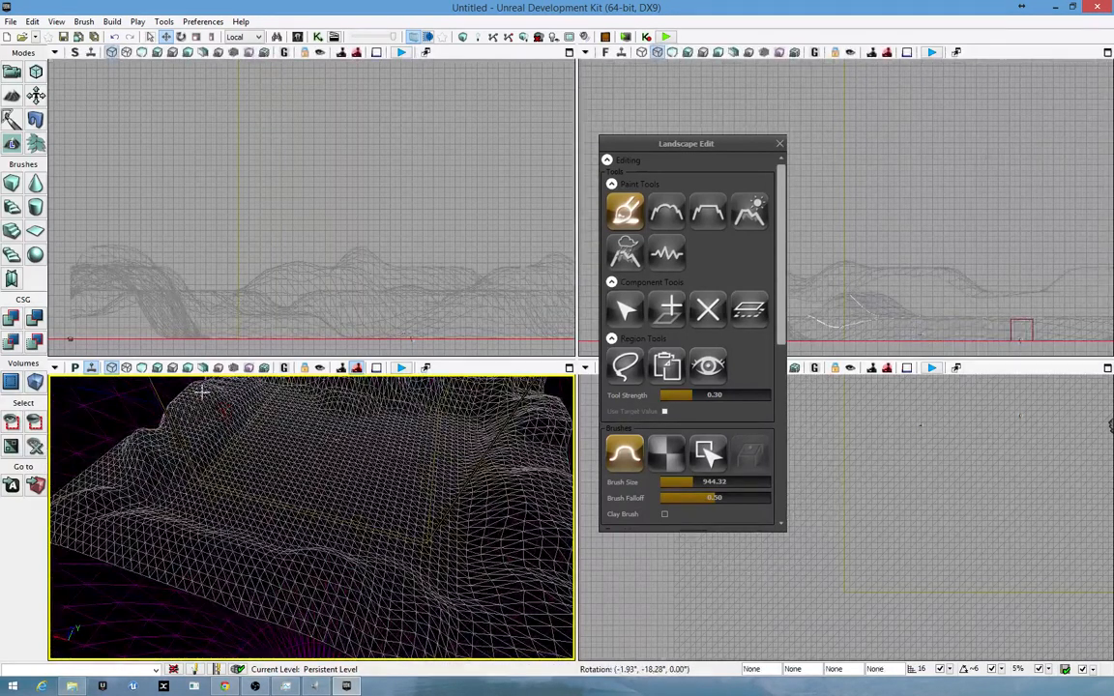
ctrl+drag(153, 428, 77, 480)
right_drag(145, 482, 128, 465)
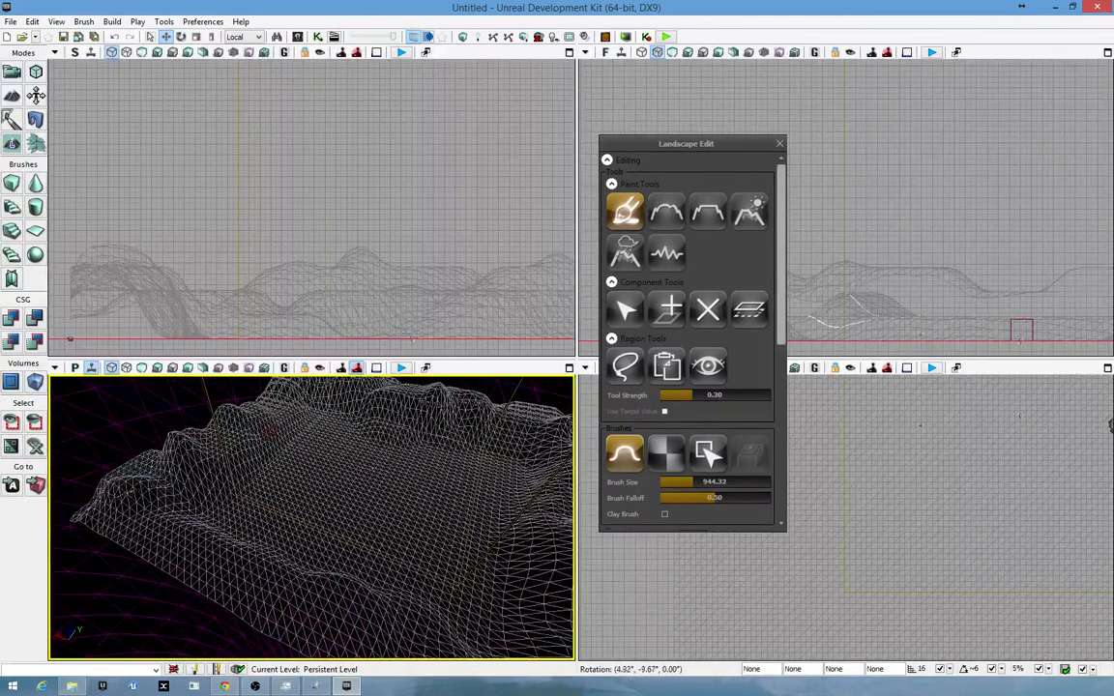
mouse_move(83, 504)
ctrl+mouse_down()
mouse_move(209, 562)
mouse_move(335, 503)
ctrl+mouse_up()
right_drag(335, 503, 413, 537)
ctrl+drag(413, 537, 379, 559)
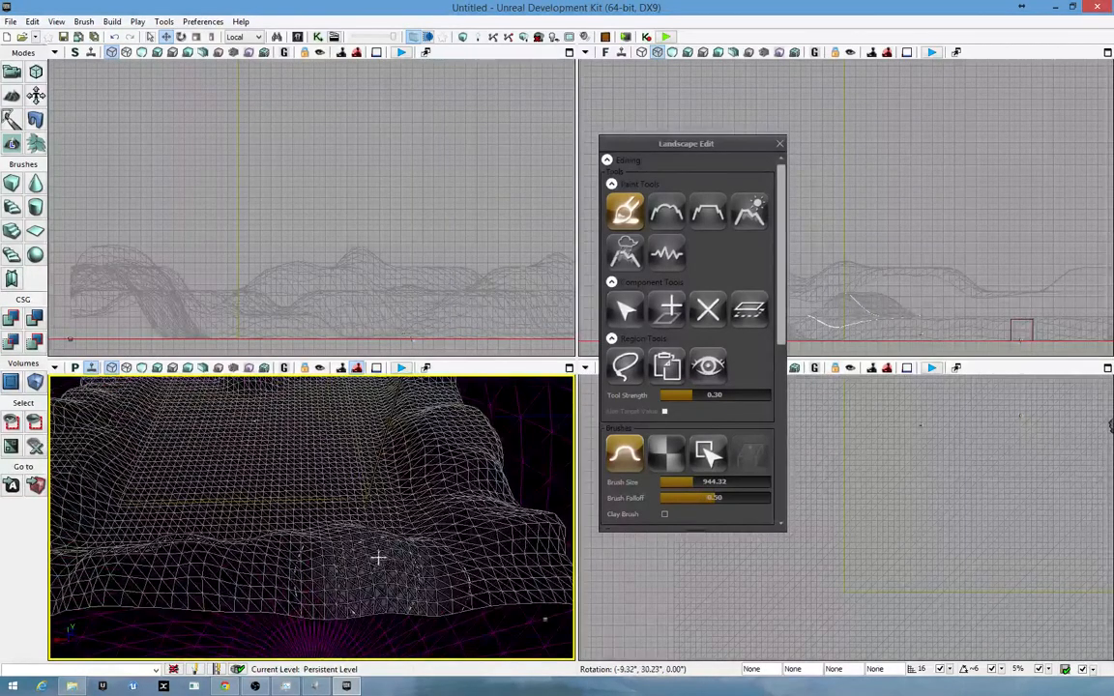
- Show the perspective view as Lit and examine the sculpted hills up close, from below and against the sky
mouse_move(378, 559)
right_down()
mouse_move(393, 513)
mouse_move(327, 432)
right_up()
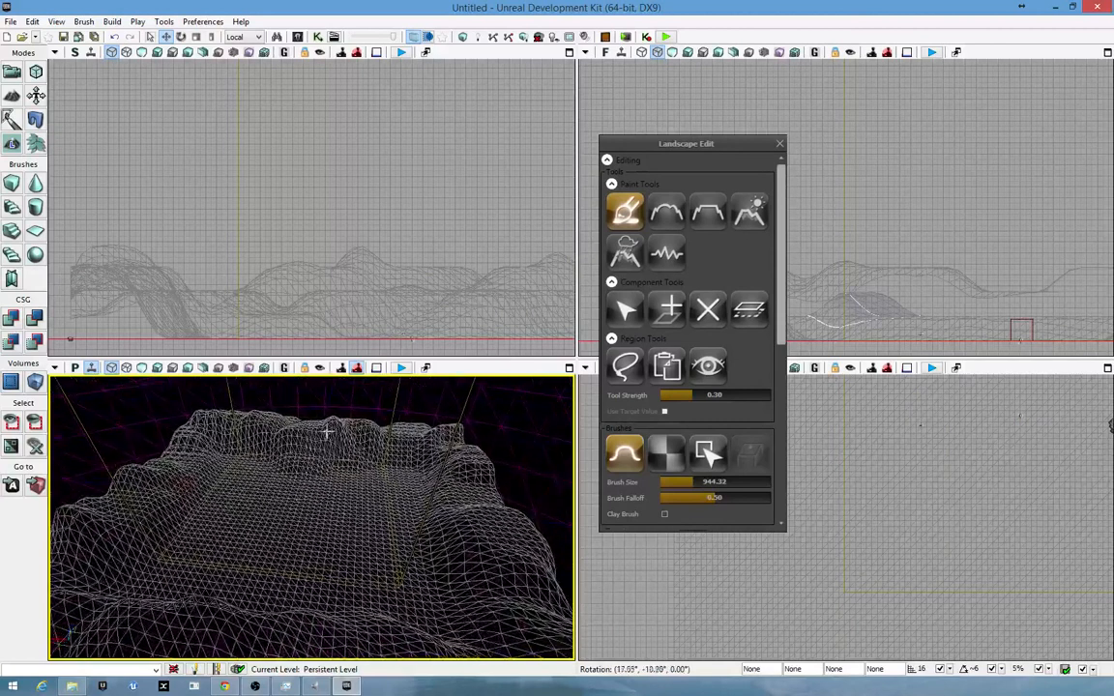
click(158, 369)
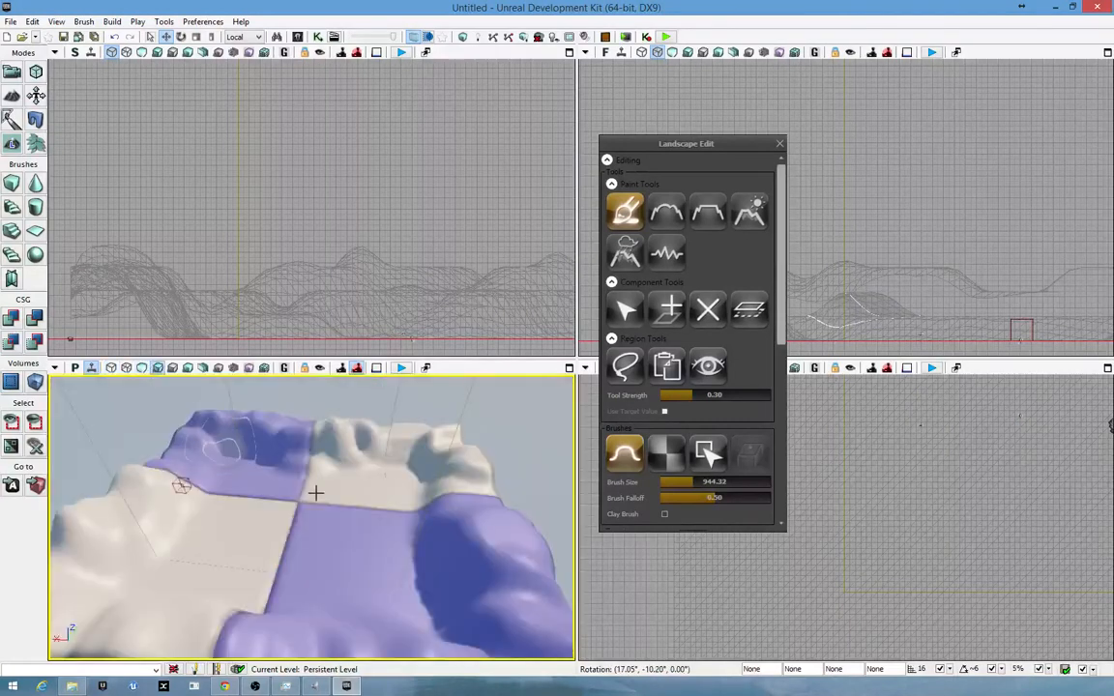
mouse_move(315, 494)
right_down()
mouse_move(329, 519)
mouse_move(312, 468)
mouse_move(306, 496)
right_up()
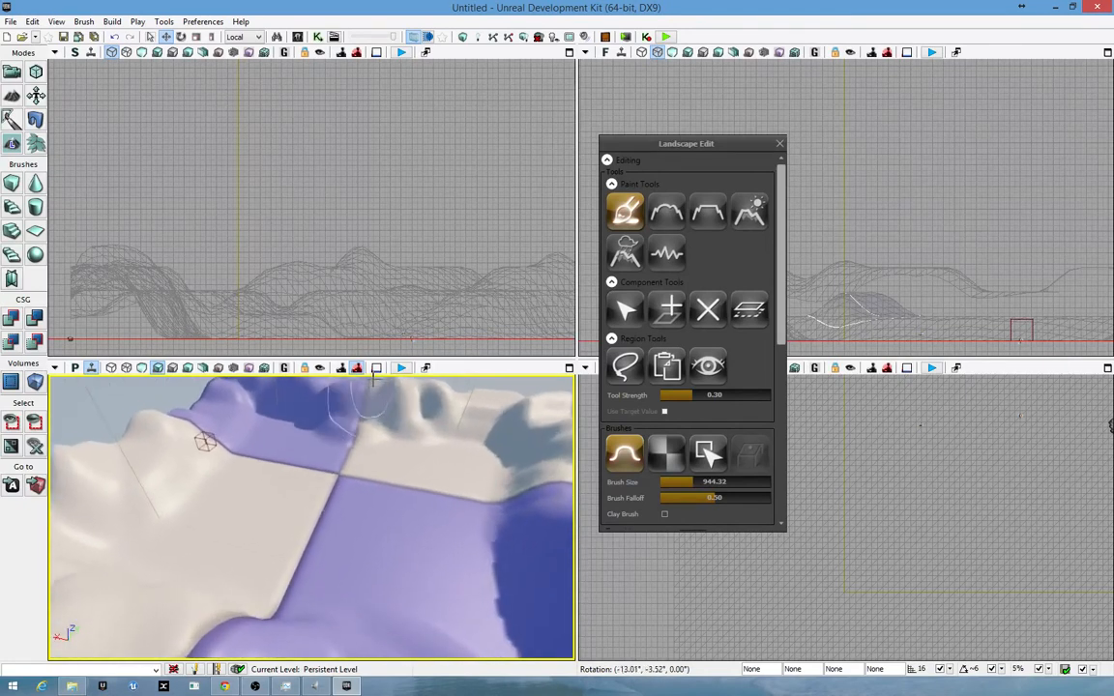
click(376, 369)
key(w)
right_drag(340, 436, 363, 412)
key(w)
key(s)
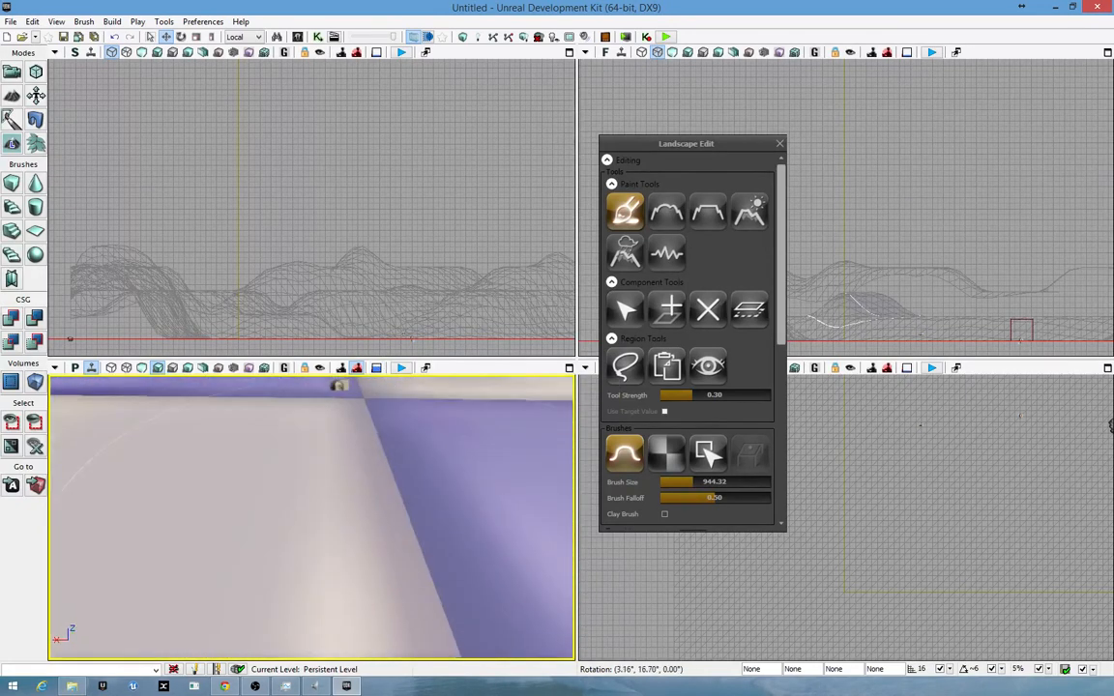
middle_drag(364, 412, 365, 453)
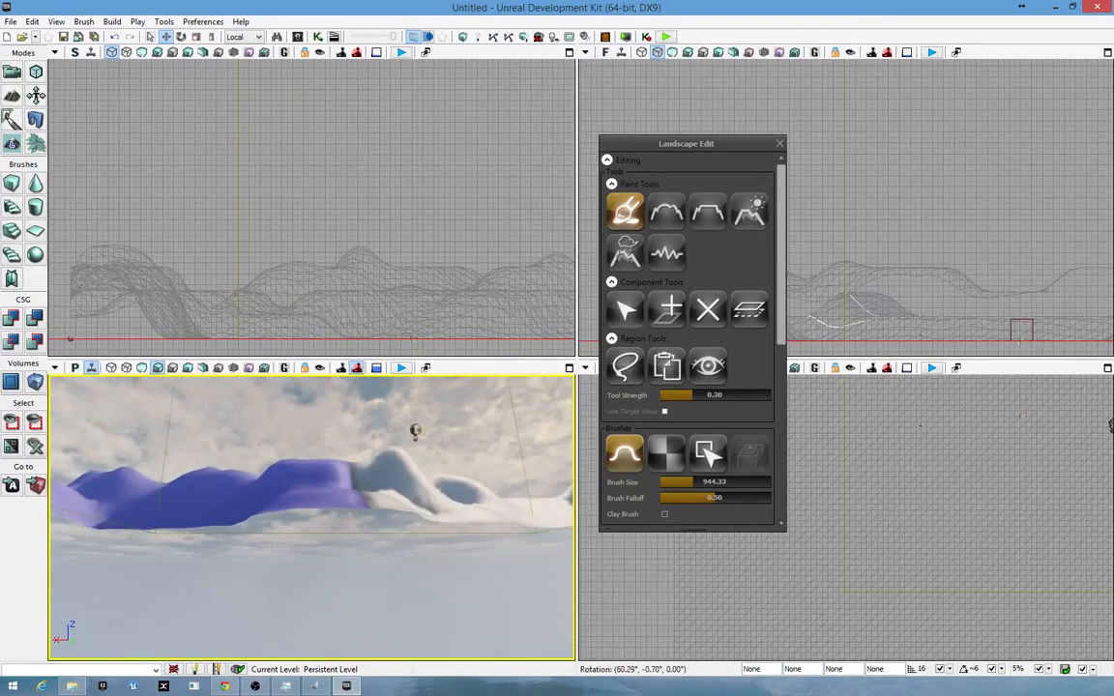
right_drag(364, 452, 218, 464)
mouse_move(219, 464)
middle_down()
mouse_move(209, 418)
mouse_move(207, 464)
middle_up()
right_drag(379, 495, 485, 523)
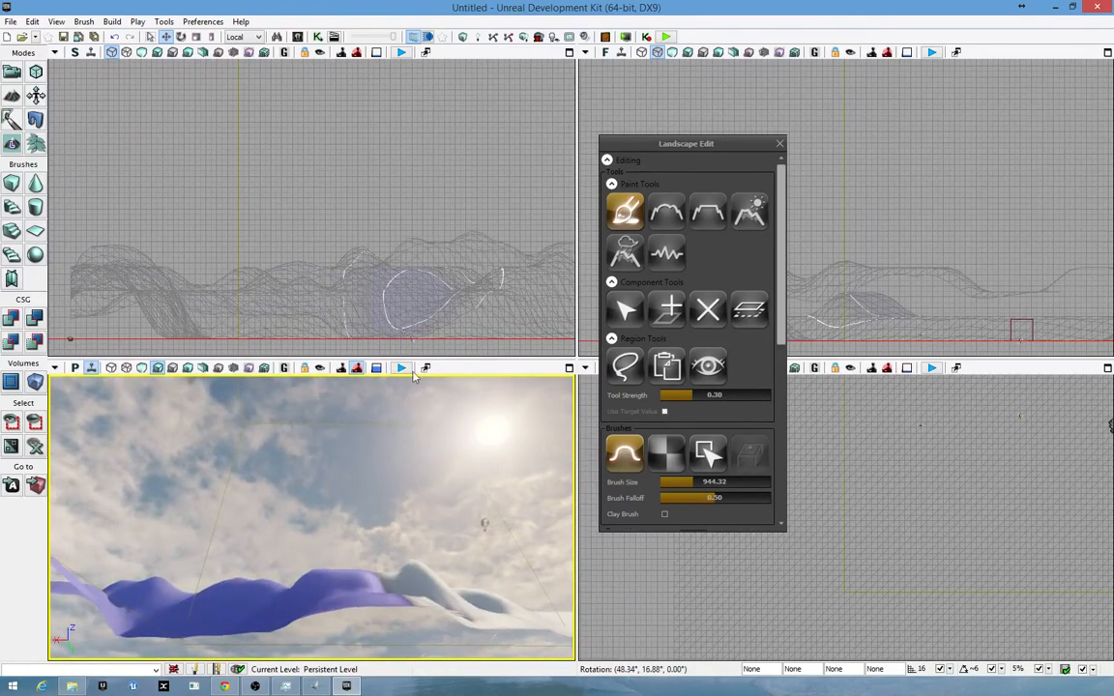
right_drag(414, 387, 280, 489)
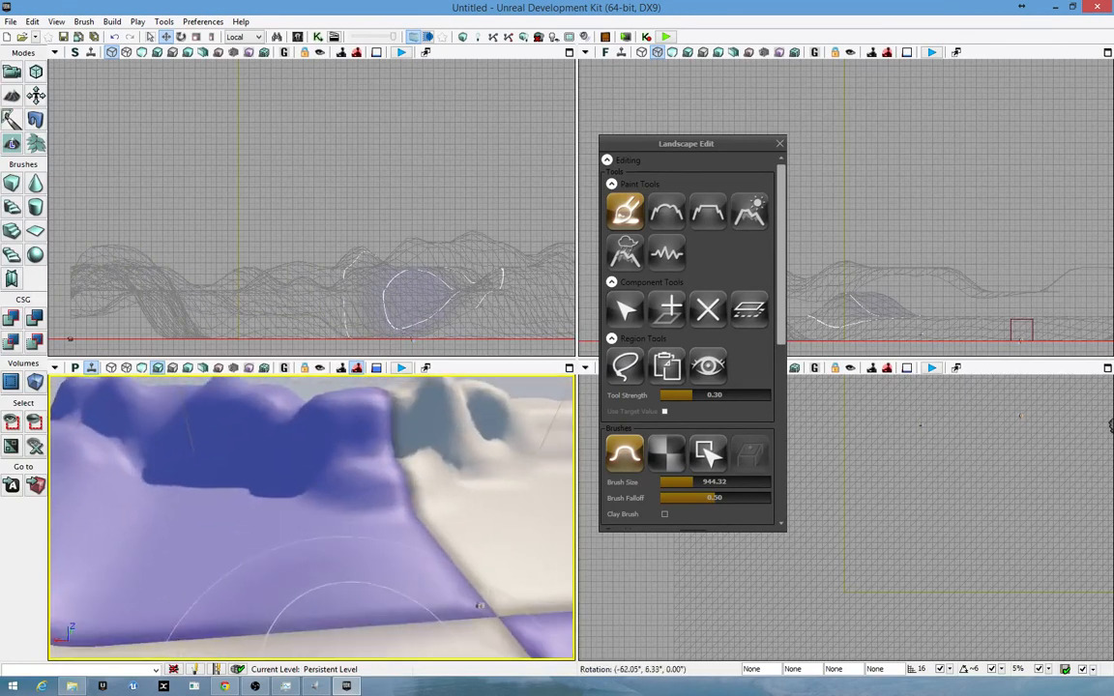
- Playtest the landscape in the perspective viewport and examine the whole terrain with its ring of hills from above
click(401, 368)
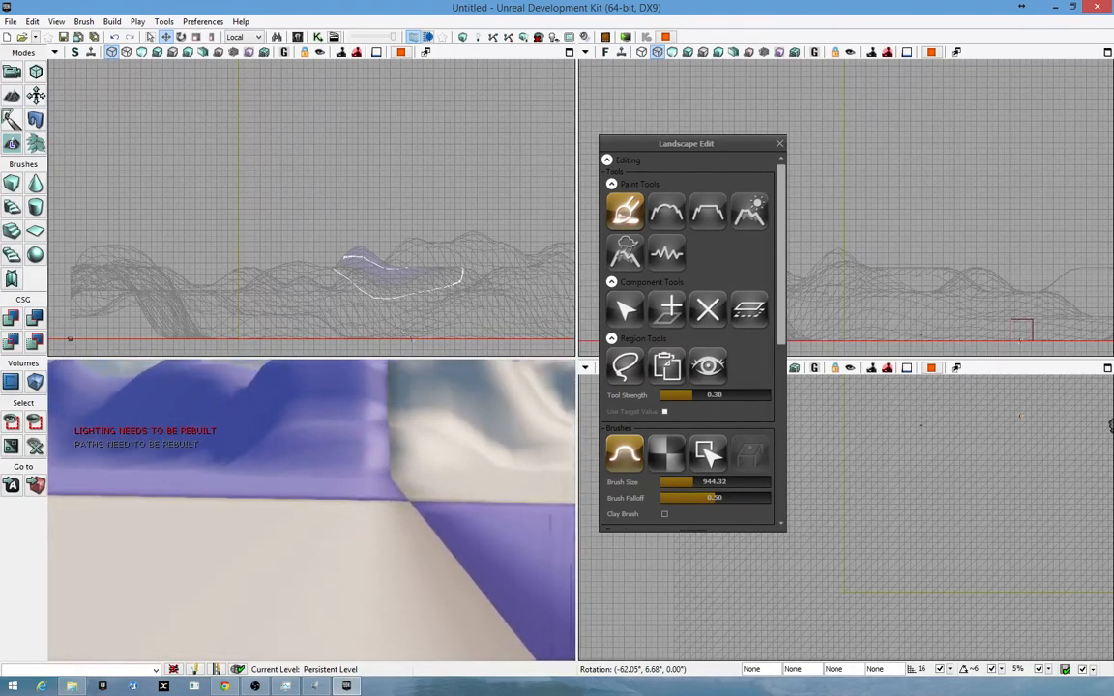
key(Escape)
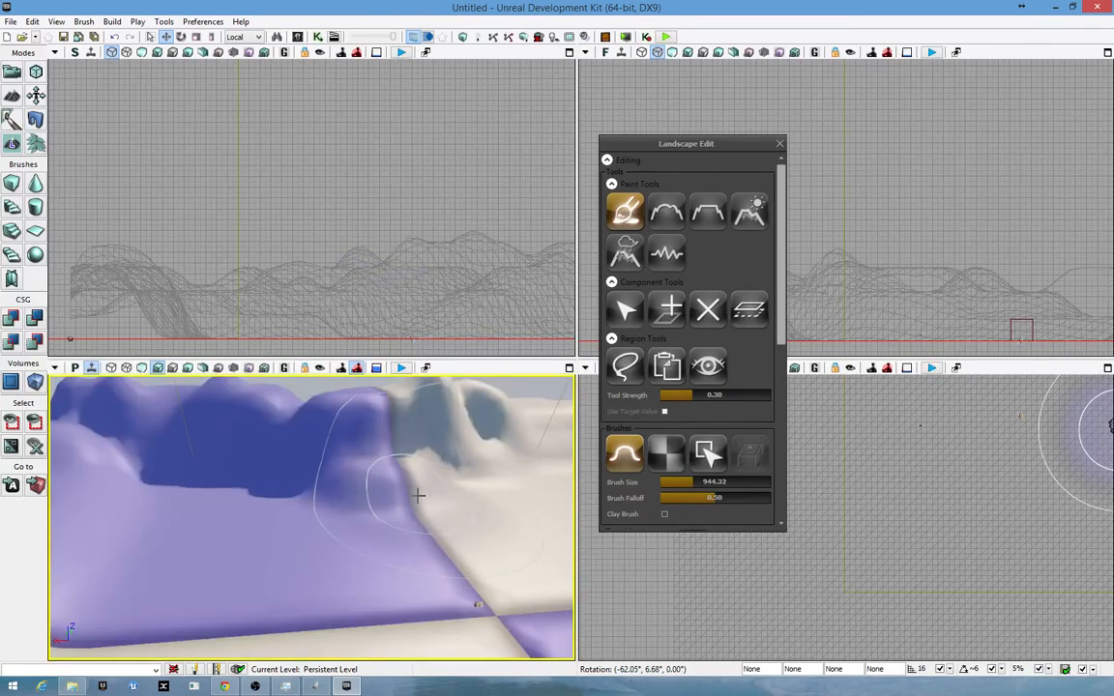
key(s)
right_drag(407, 532, 415, 579)
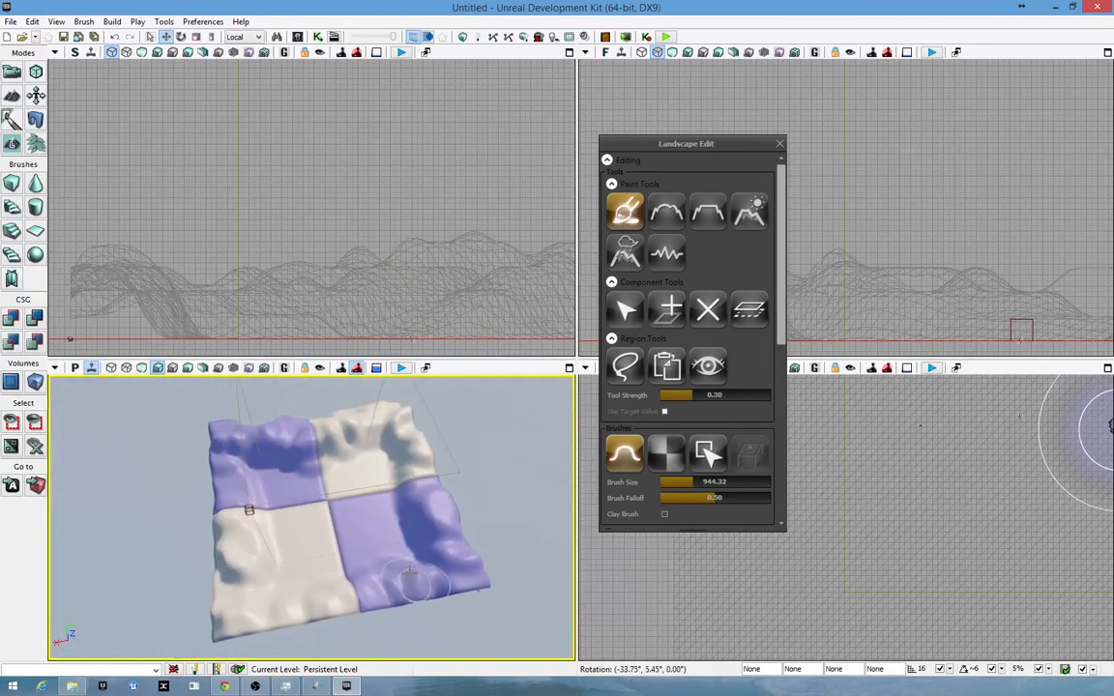
key(w)
right_drag(371, 532, 340, 552)
key(s)
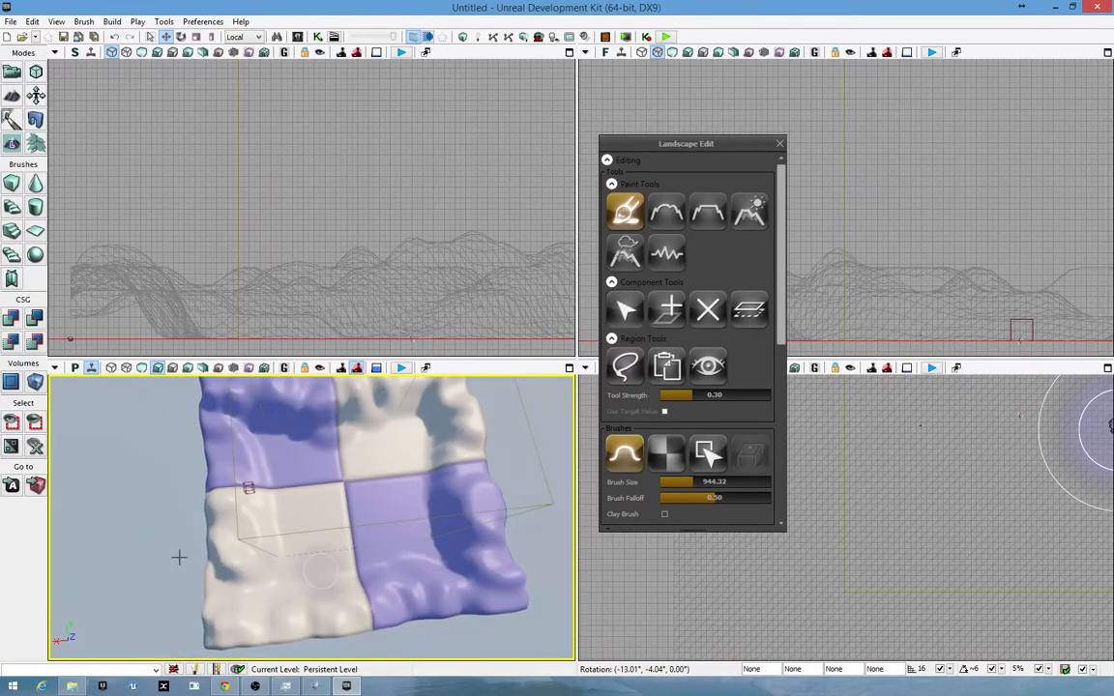
right_drag(494, 510, 499, 475)
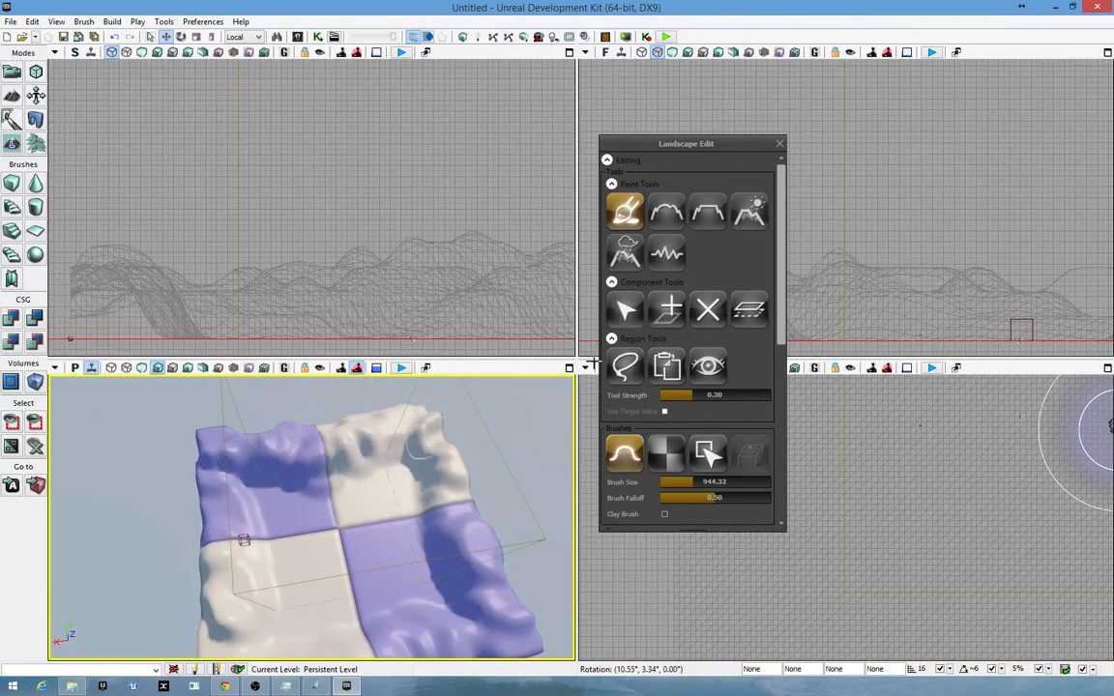
- Level the inner slopes and floor of all four landscape sections with the Flatten tool, leaving hills along the outer edges
click(718, 216)
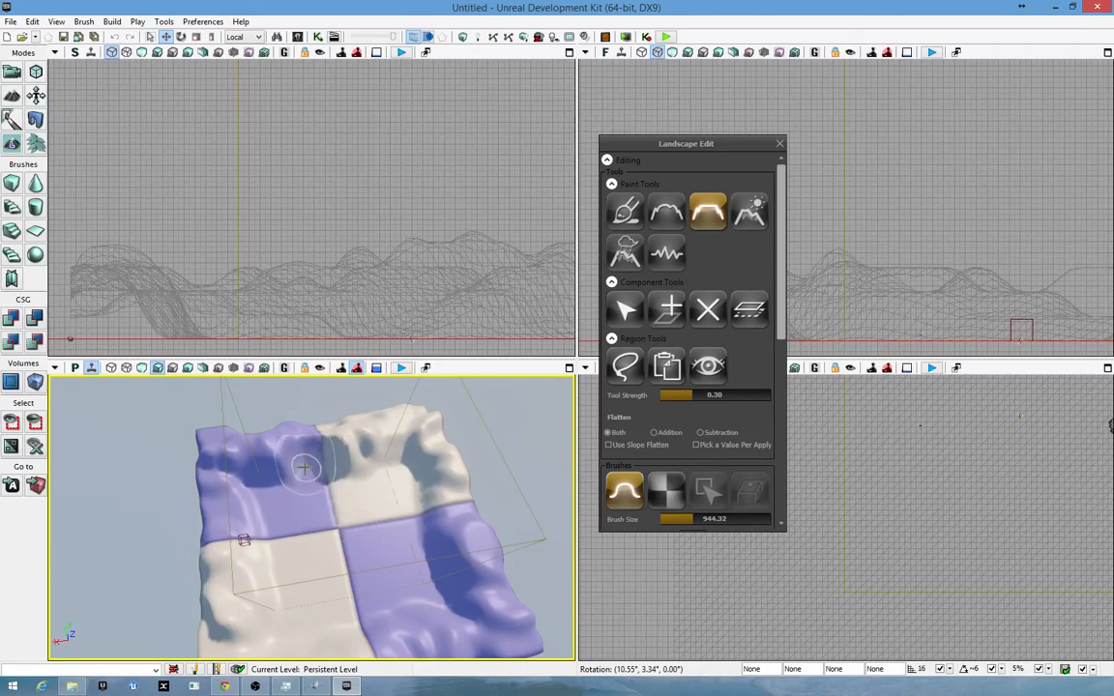
mouse_move(305, 467)
mouse_down()
mouse_move(300, 457)
mouse_move(250, 471)
mouse_up()
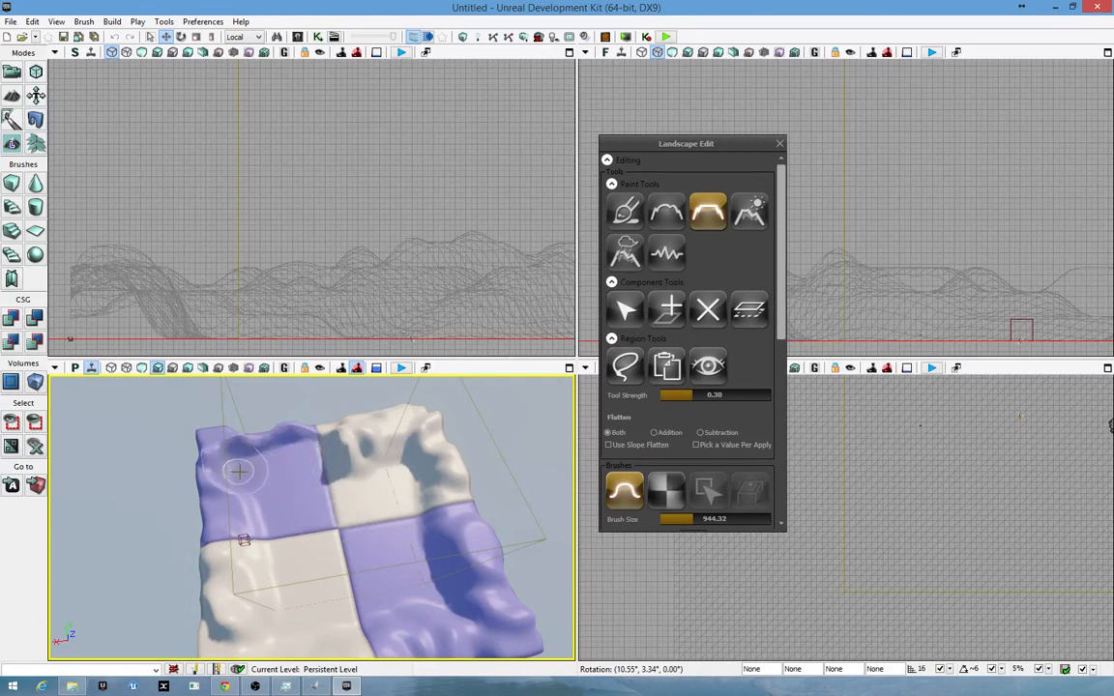
mouse_move(247, 561)
mouse_down()
mouse_move(247, 605)
mouse_move(368, 623)
mouse_move(442, 618)
mouse_move(405, 467)
mouse_move(363, 452)
mouse_move(413, 455)
mouse_up()
ctrl+drag(424, 513, 435, 570)
right_drag(435, 570, 435, 571)
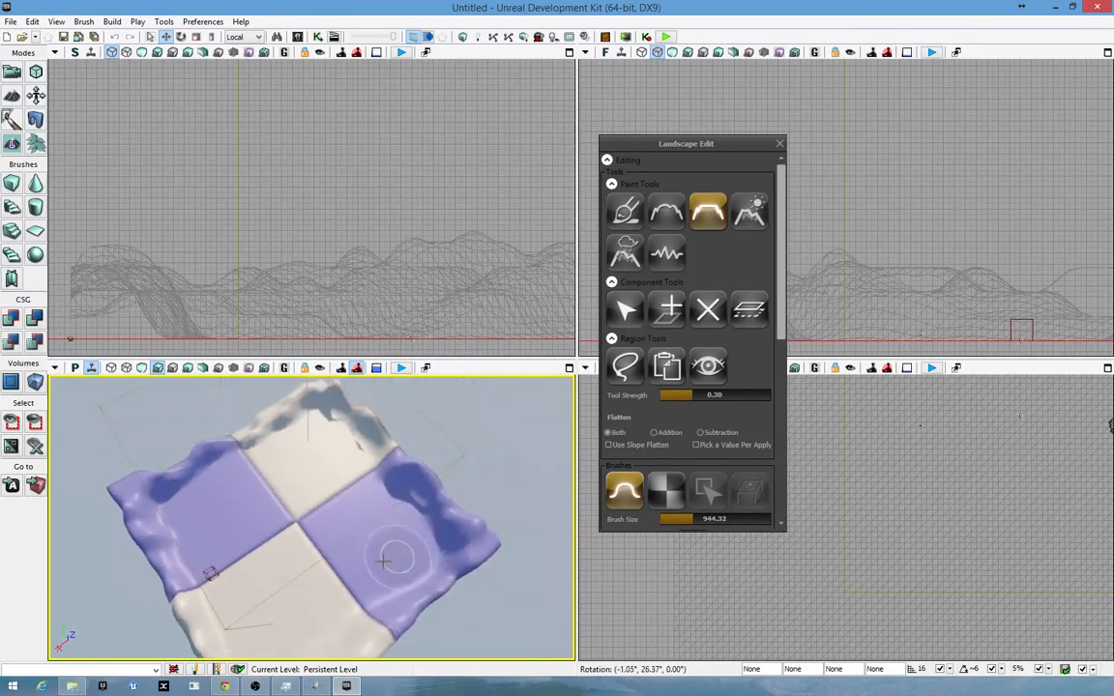
right_drag(361, 534, 297, 577)
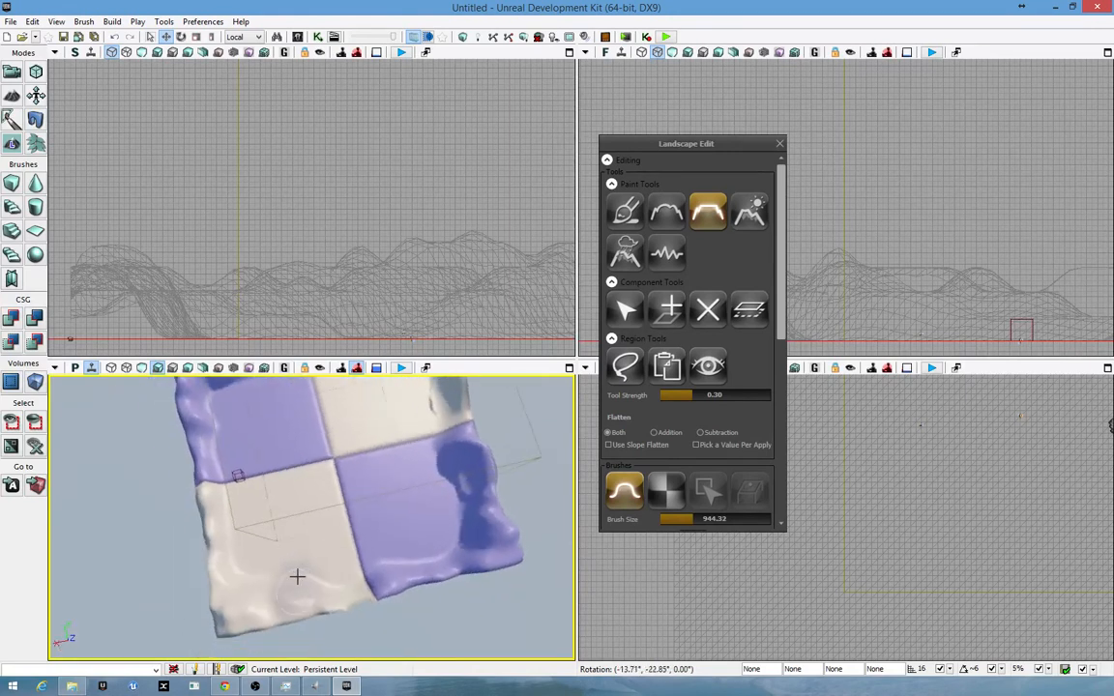
ctrl+drag(298, 576, 256, 581)
right_drag(287, 548, 387, 505)
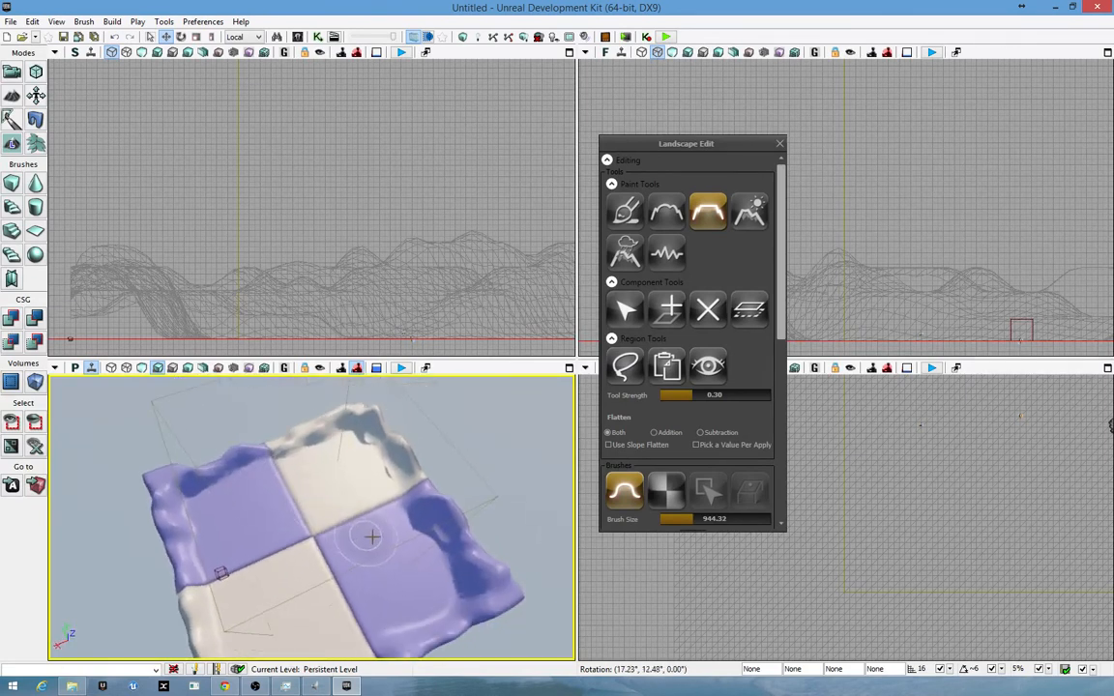
- Playtest the flattened landscape from close to its floor and return to an overview of the whole terrain
right_drag(361, 546, 392, 404)
click(402, 369)
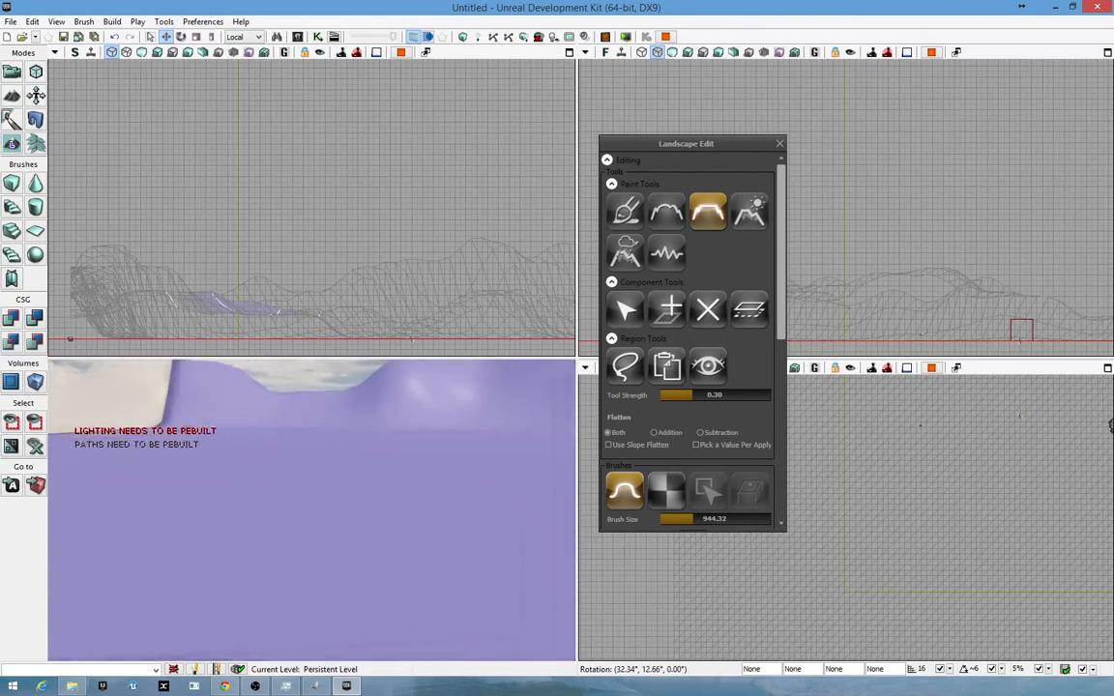
key(Escape)
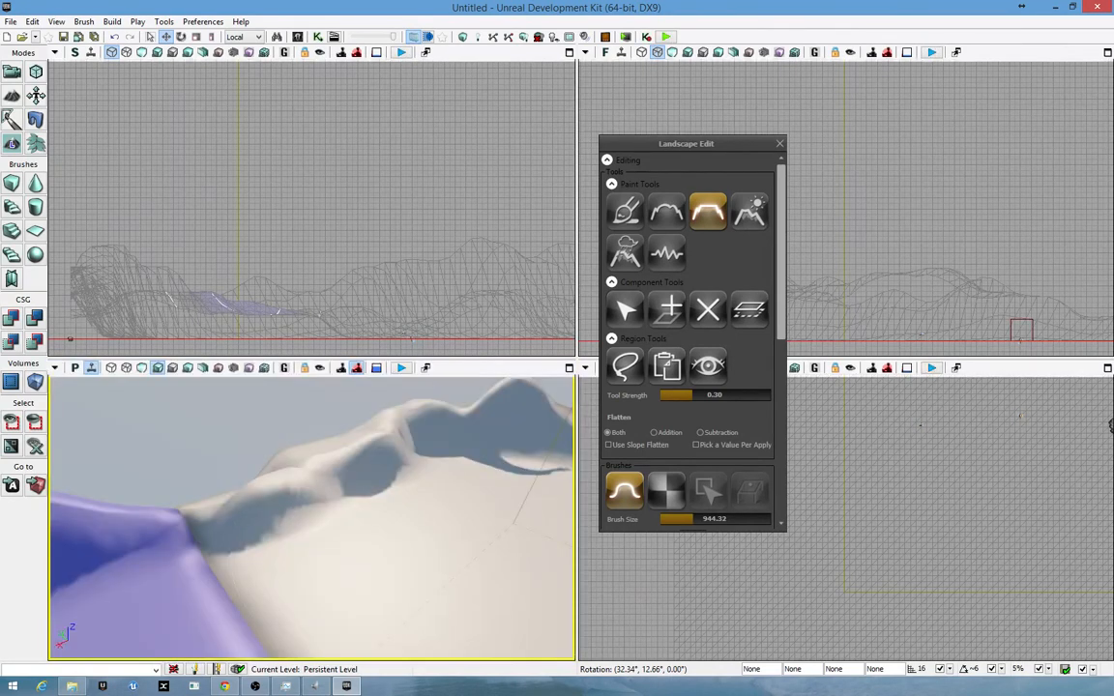
right_drag(563, 481, 564, 482)
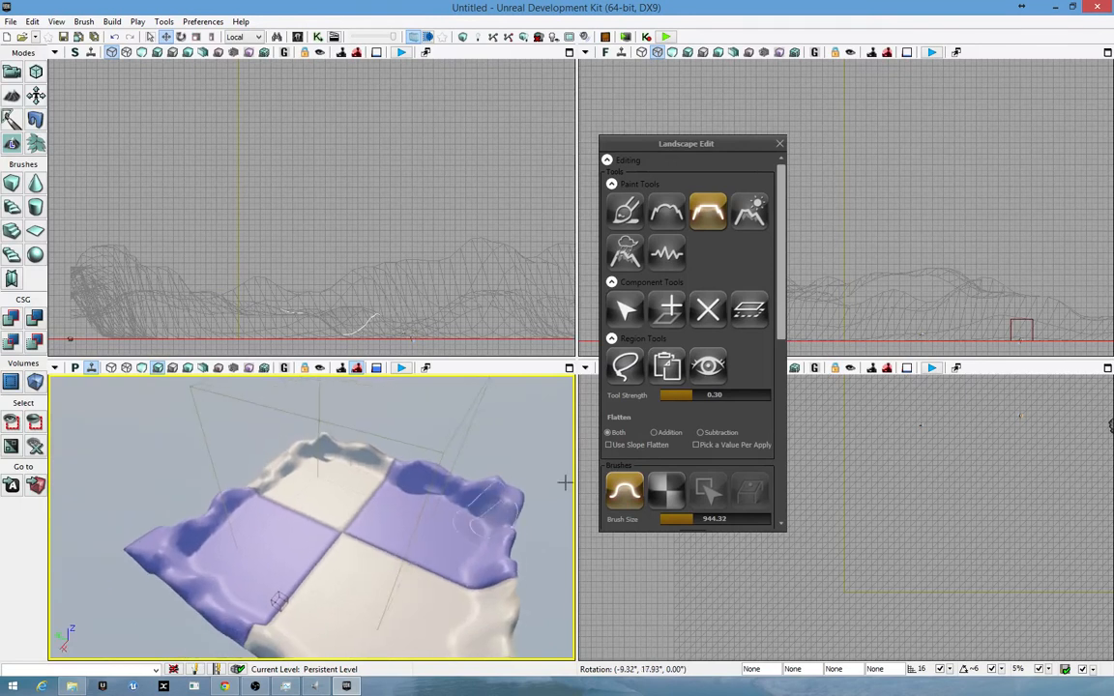
- Go through the Erosion and Hydraulic Erosion settings and roughen the flat landscape floor with the Noise tool
click(751, 211)
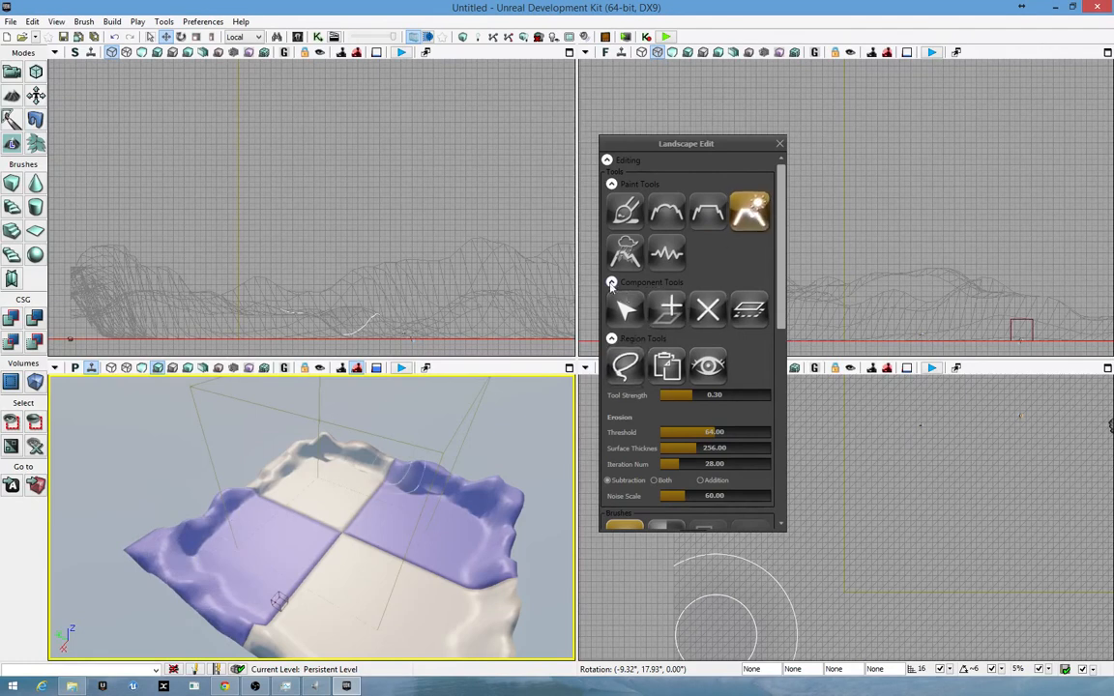
click(629, 253)
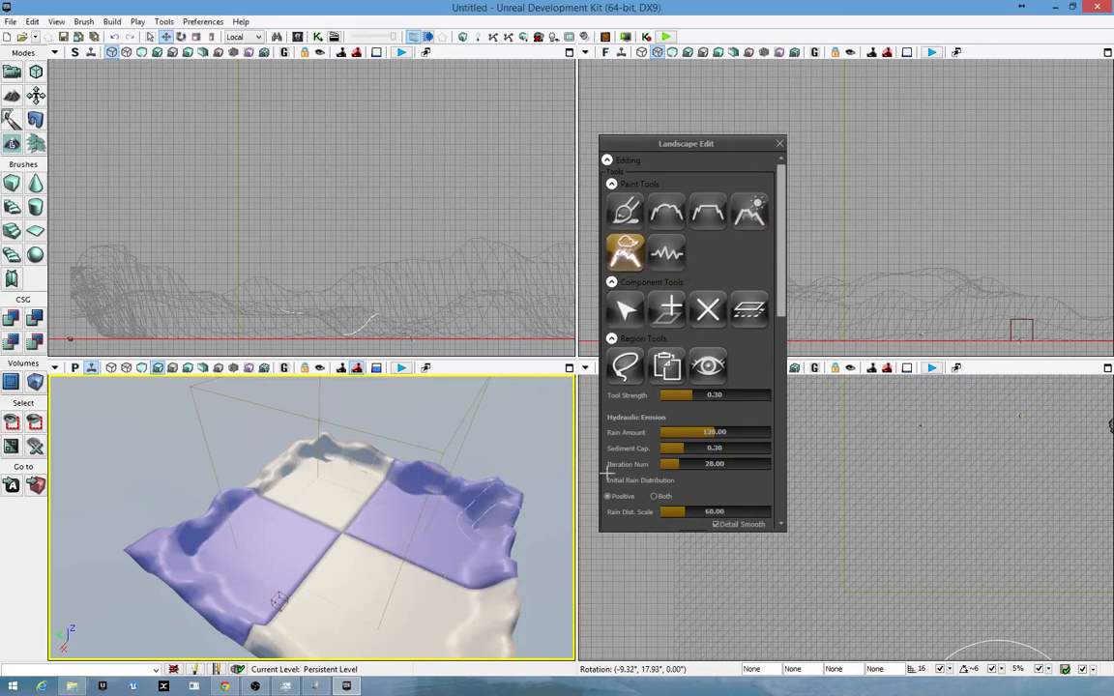
click(666, 256)
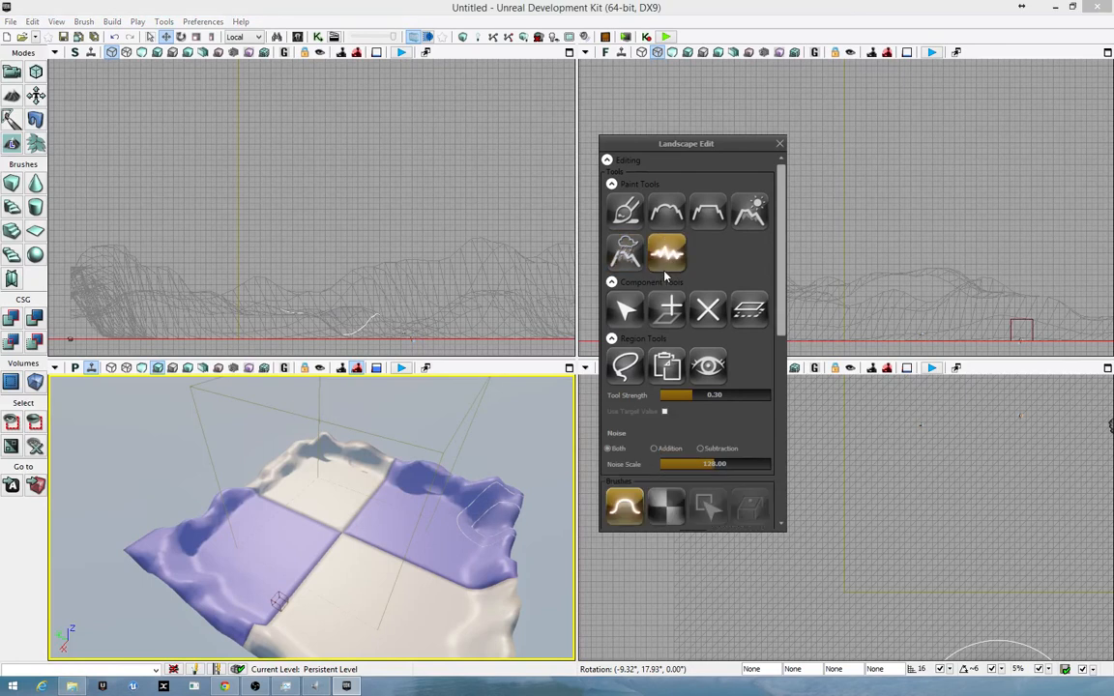
click(333, 459)
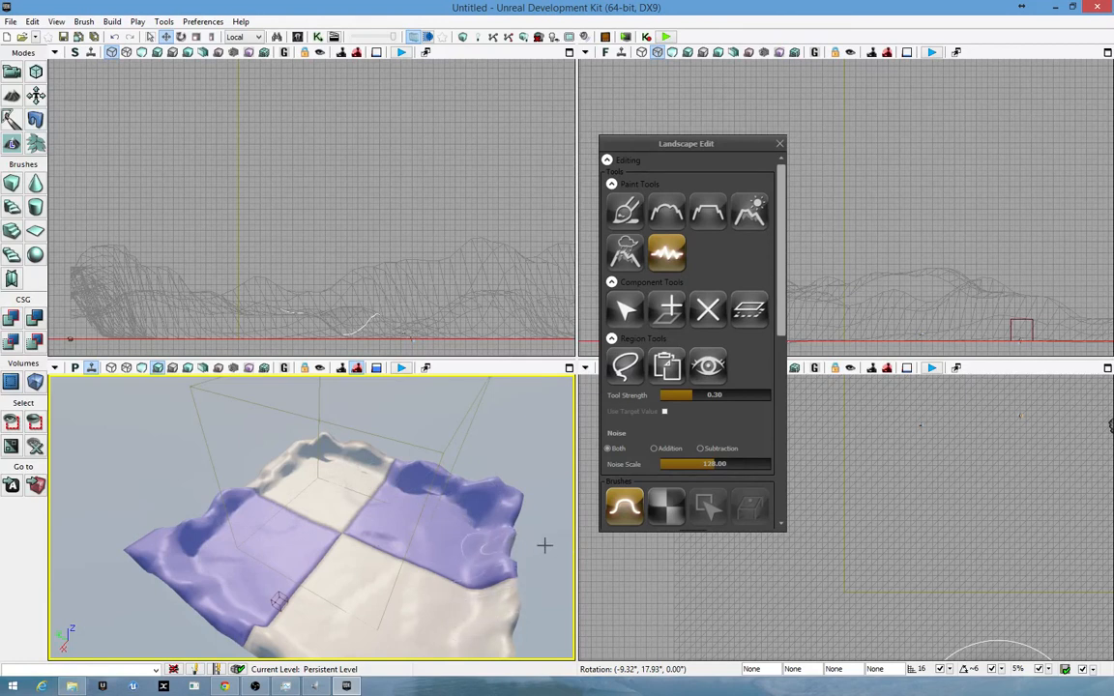
- Examine the noise-roughened floor up close and check its height along the landscape in the side view
mouse_move(545, 545)
right_down()
mouse_move(411, 525)
mouse_move(406, 474)
mouse_move(561, 501)
mouse_move(543, 572)
right_up()
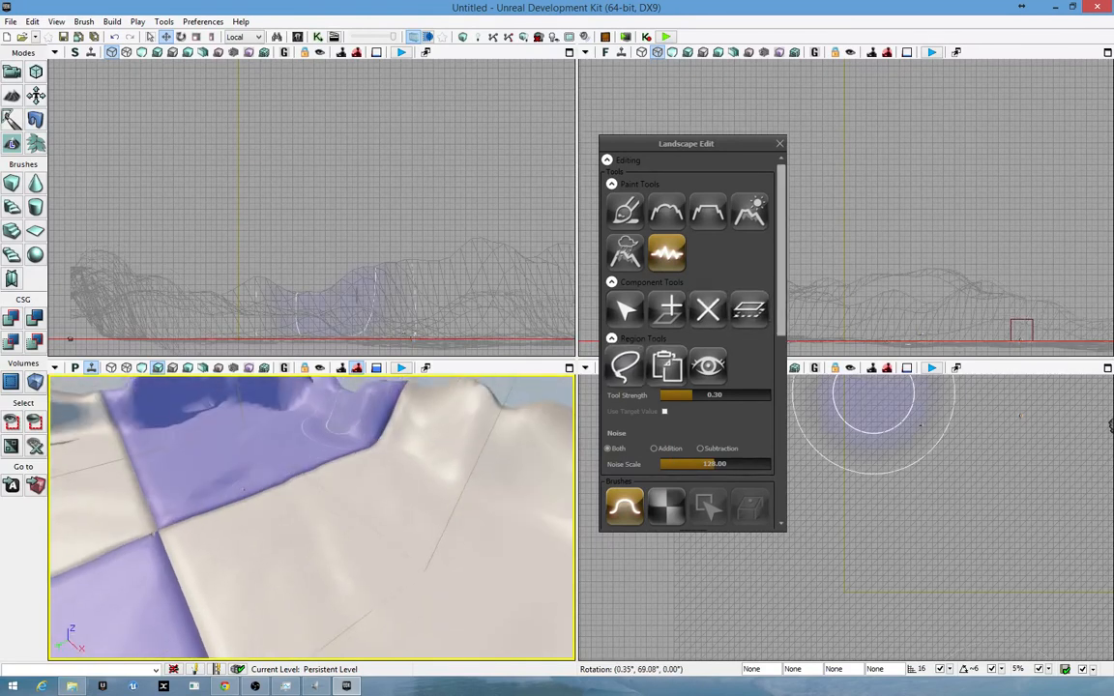
right_drag(351, 216, 321, 241)
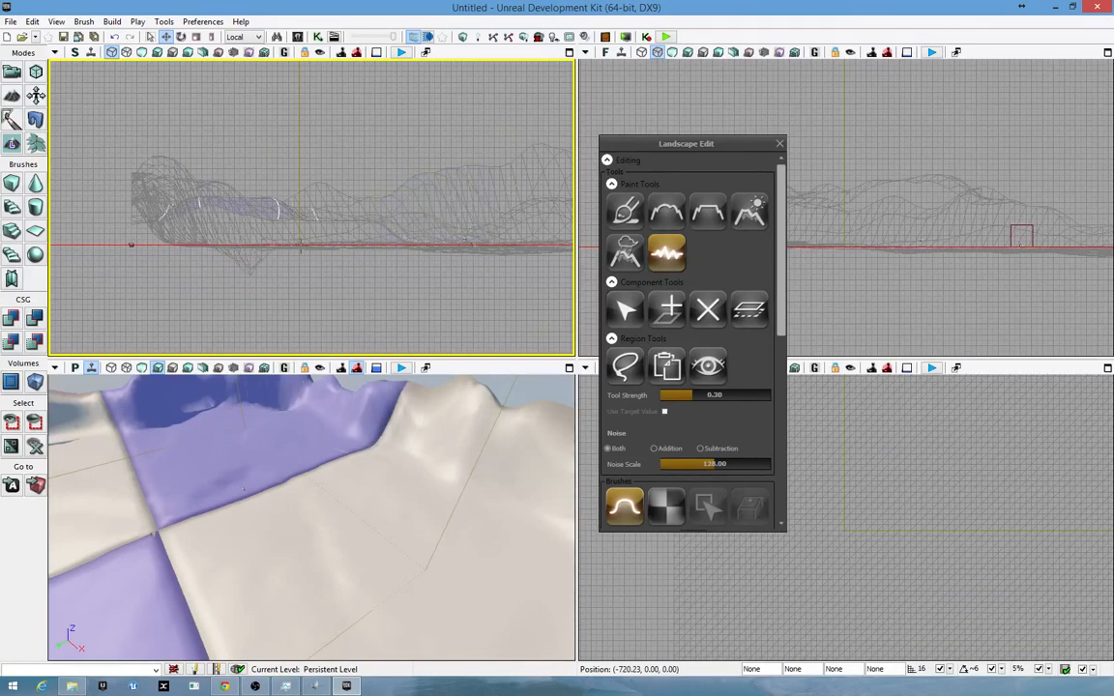
right_drag(334, 458, 288, 389)
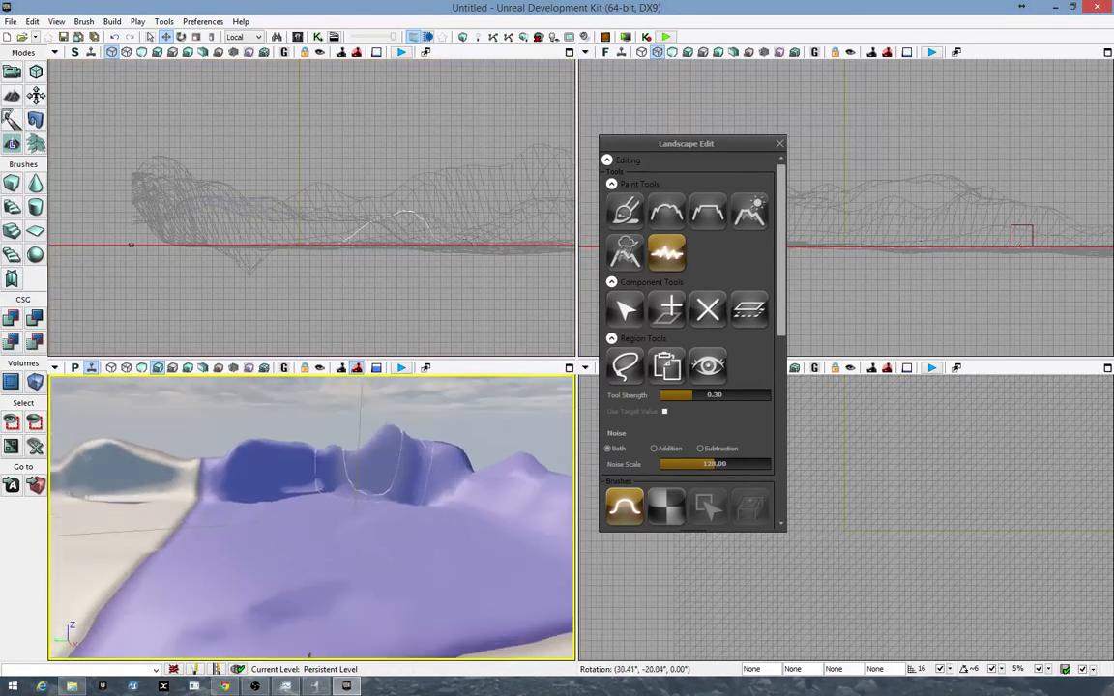
right_drag(310, 512, 410, 612)
right_drag(502, 309, 99, 303)
mouse_move(244, 324)
right_down()
mouse_move(179, 338)
mouse_move(202, 379)
right_up()
right_drag(300, 336, 368, 349)
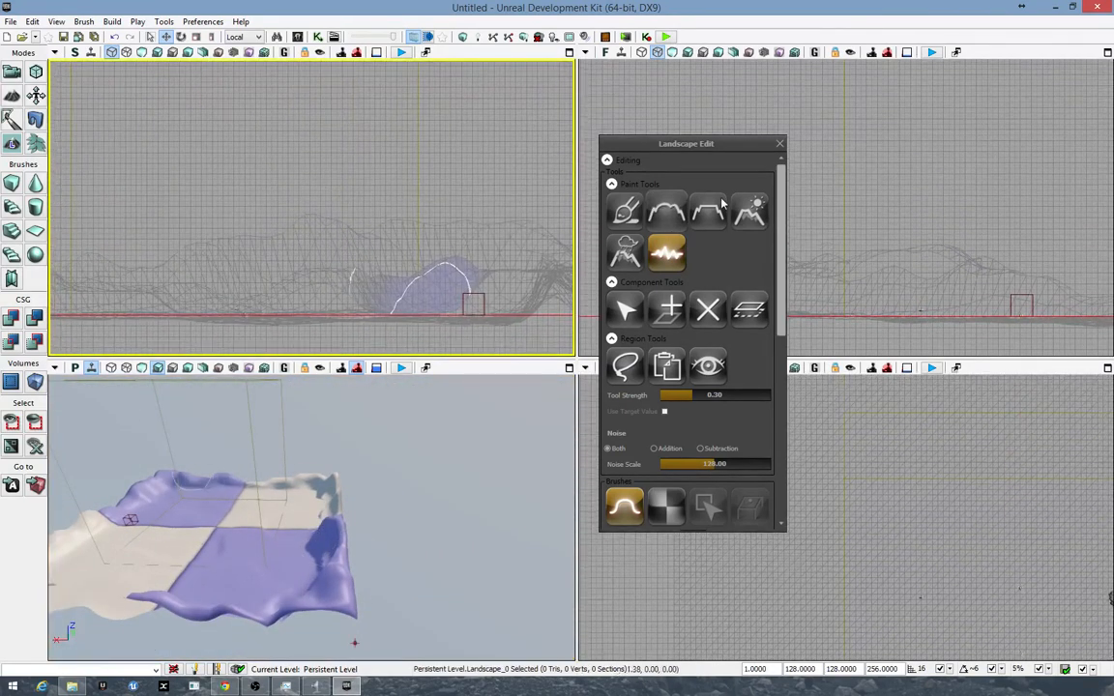
- Leave landscape editing, select the landscape and move it up so its floor lies above the red grid line
click(779, 144)
right_drag(265, 342, 482, 323)
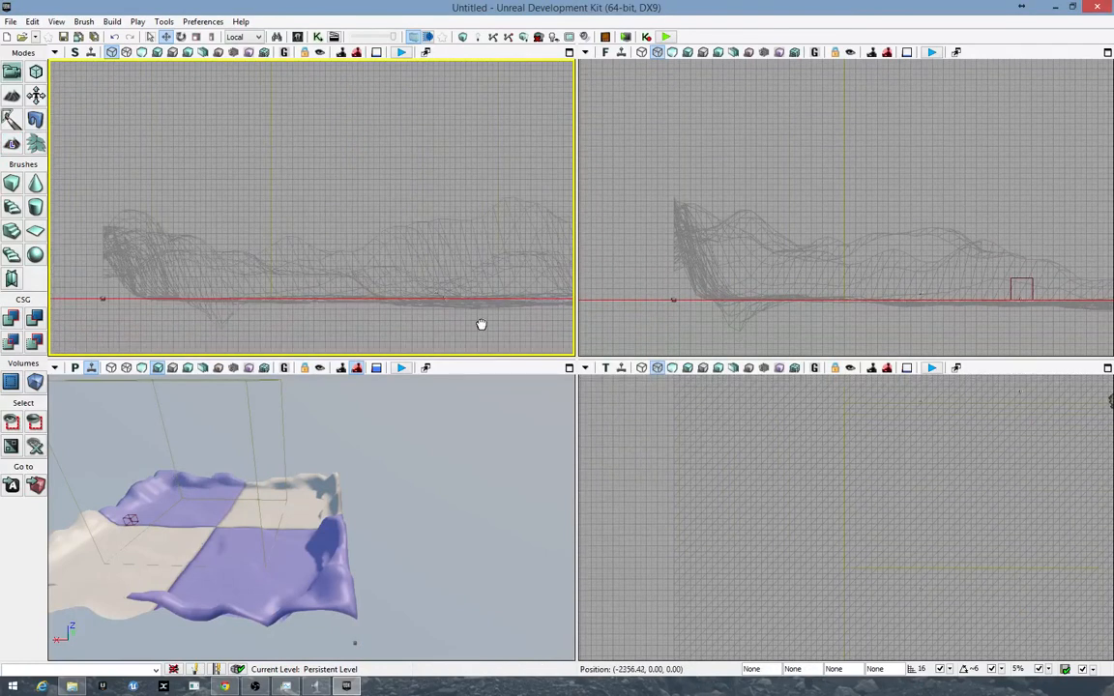
click(365, 258)
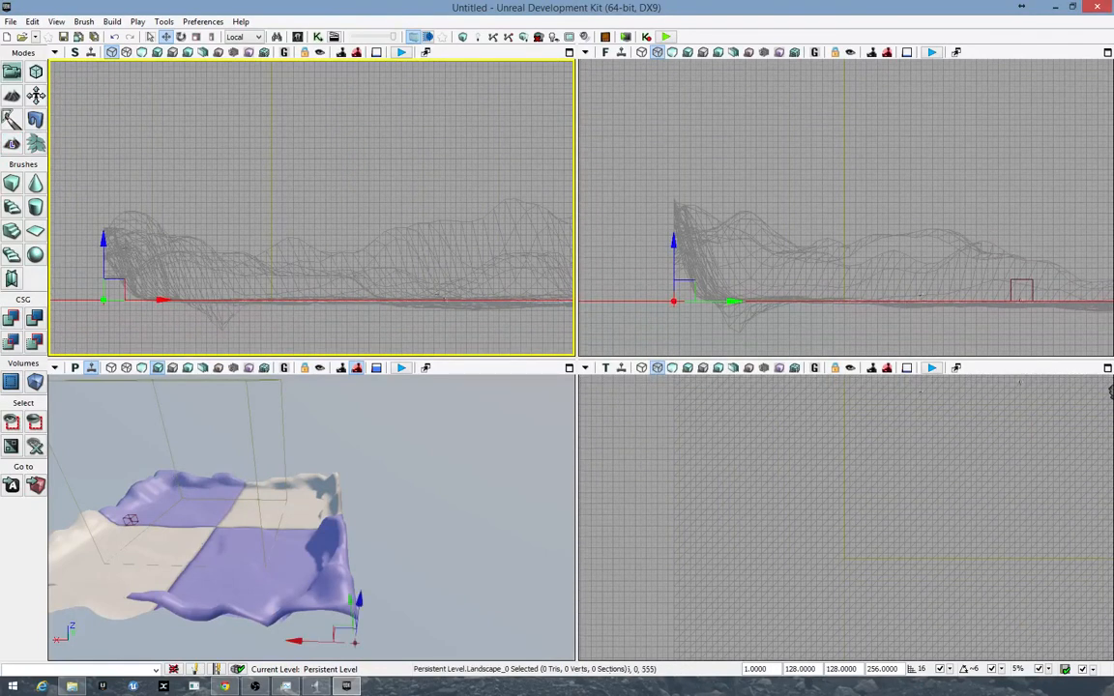
drag(100, 239, 104, 216)
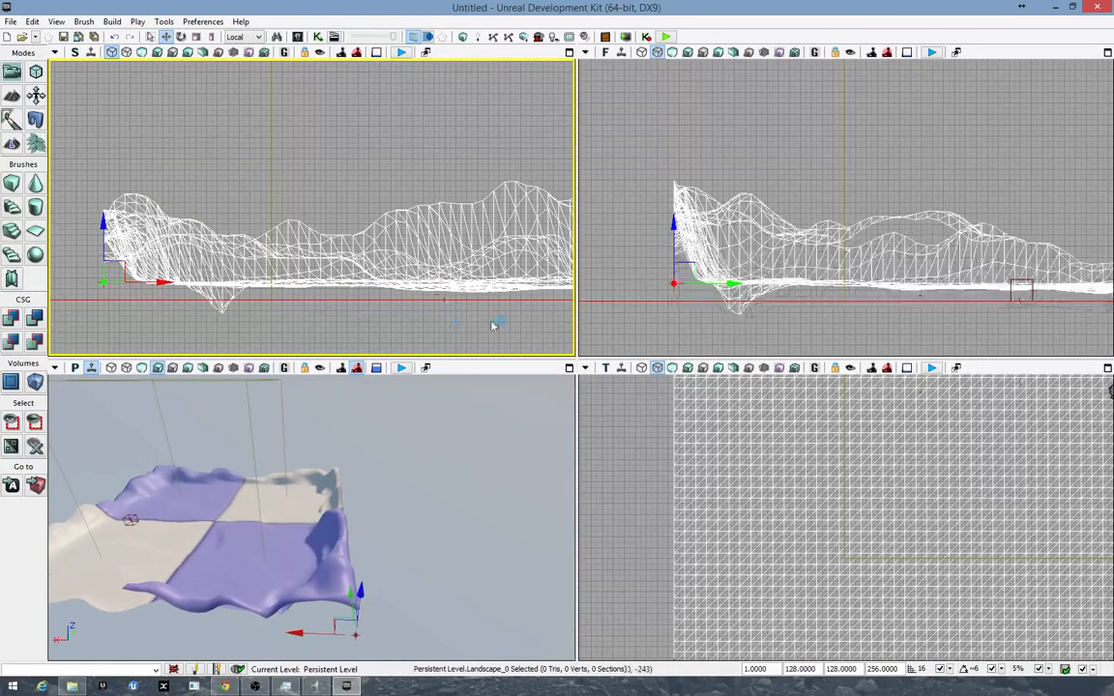
- Select the PlayerStart below the landscape in the side view and move it up to just above the terrain floor
right_drag(493, 325, 200, 323)
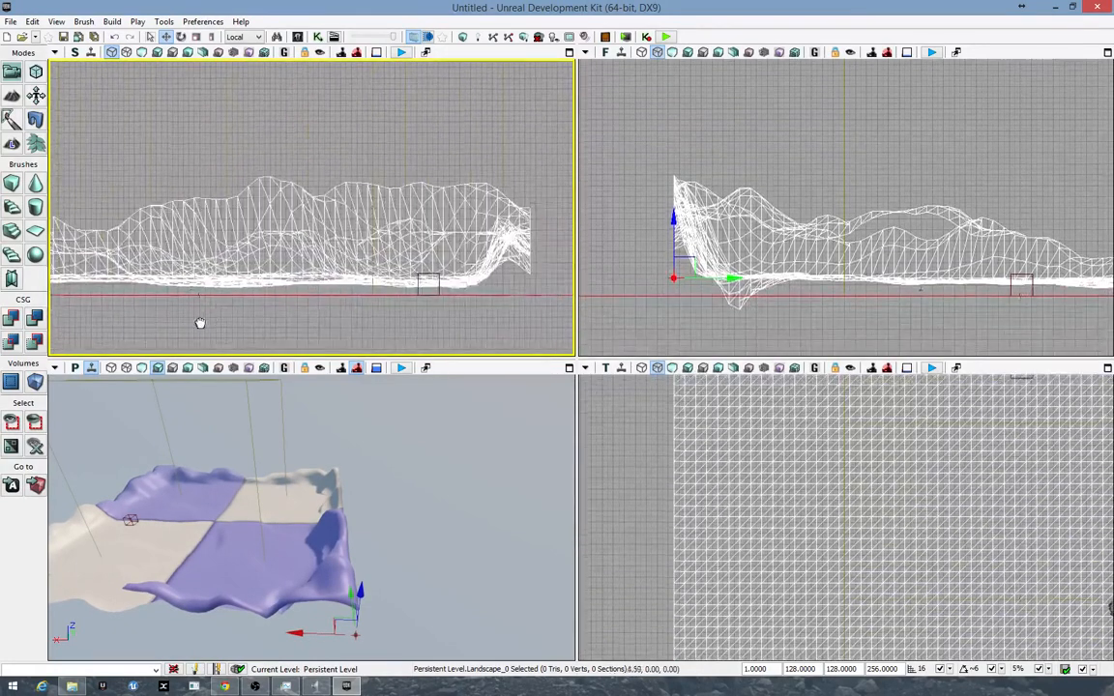
scroll(214, 310, up, 5)
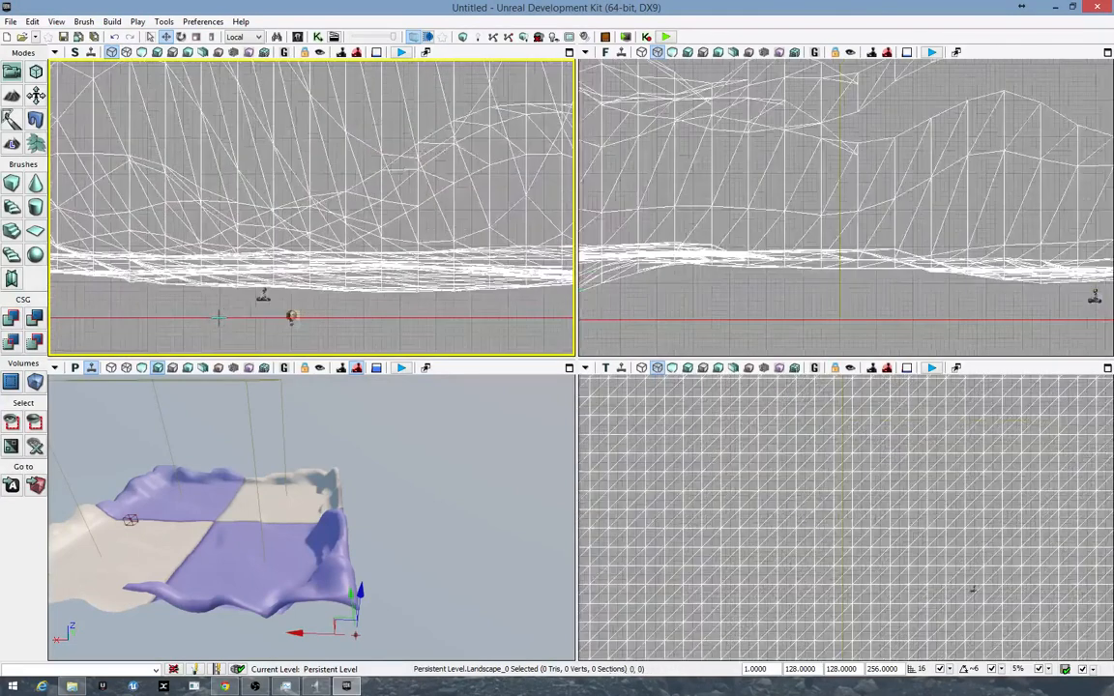
scroll(218, 317, up, 2)
click(291, 281)
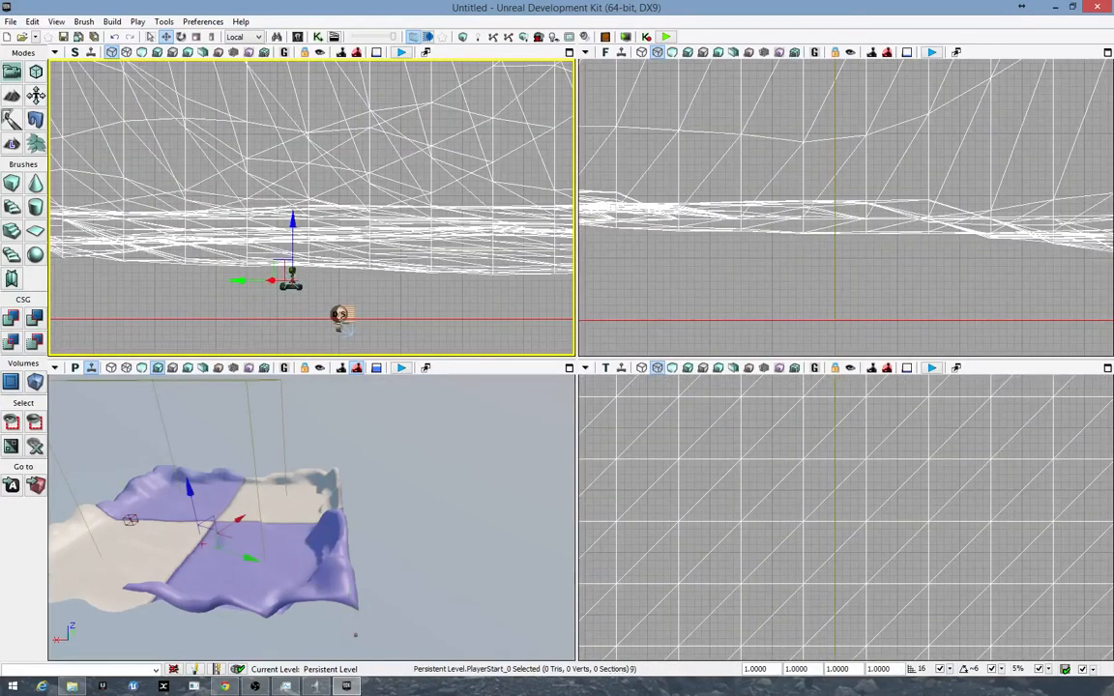
click(339, 317)
click(291, 281)
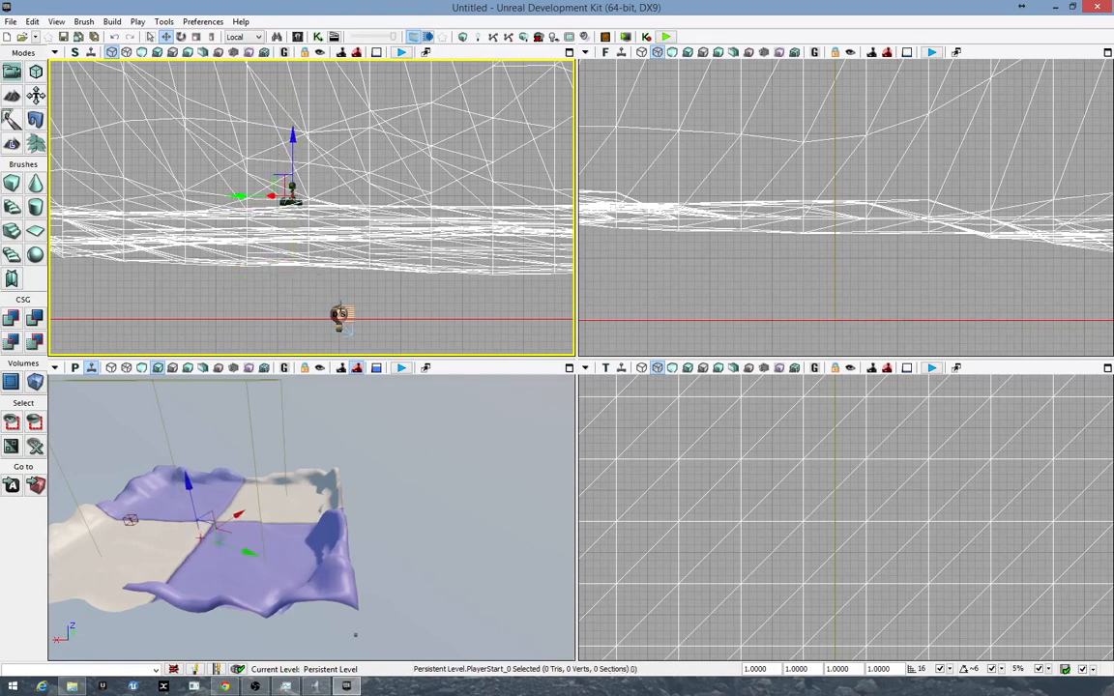
drag(403, 299, 259, 258)
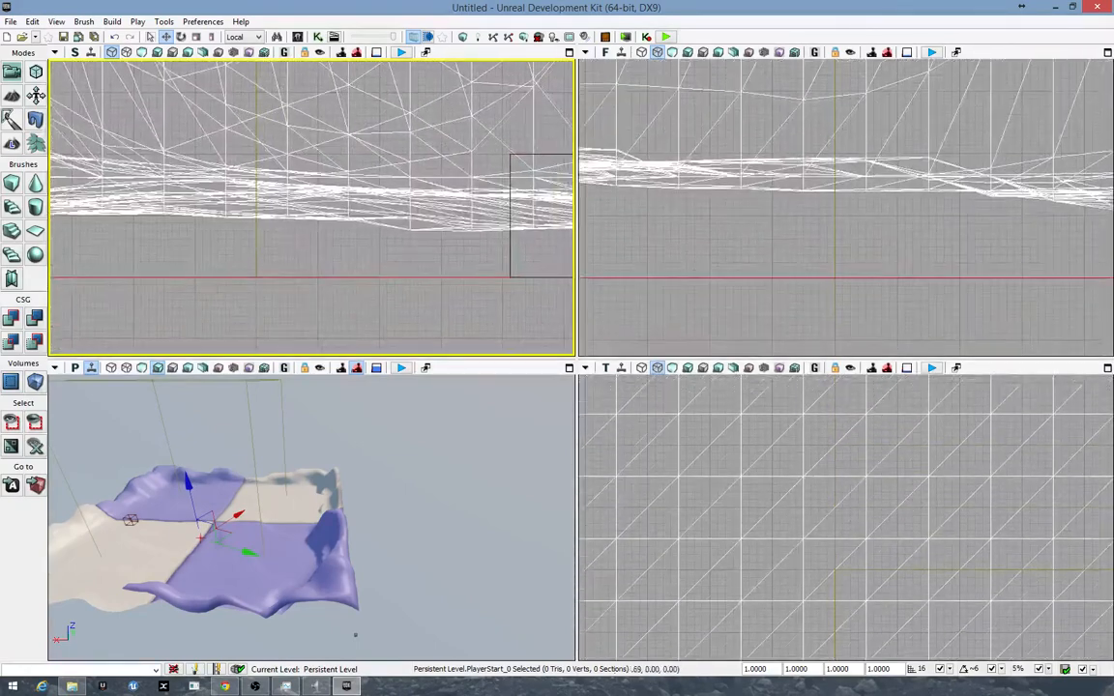
drag(725, 242, 358, 171)
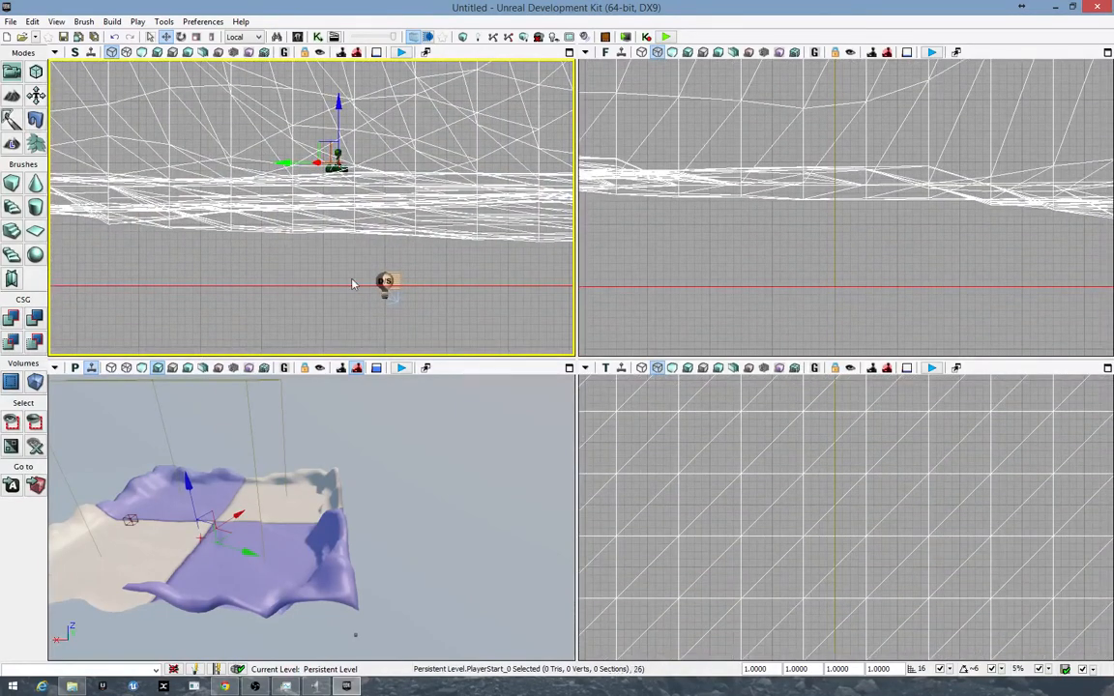
drag(352, 283, 348, 344)
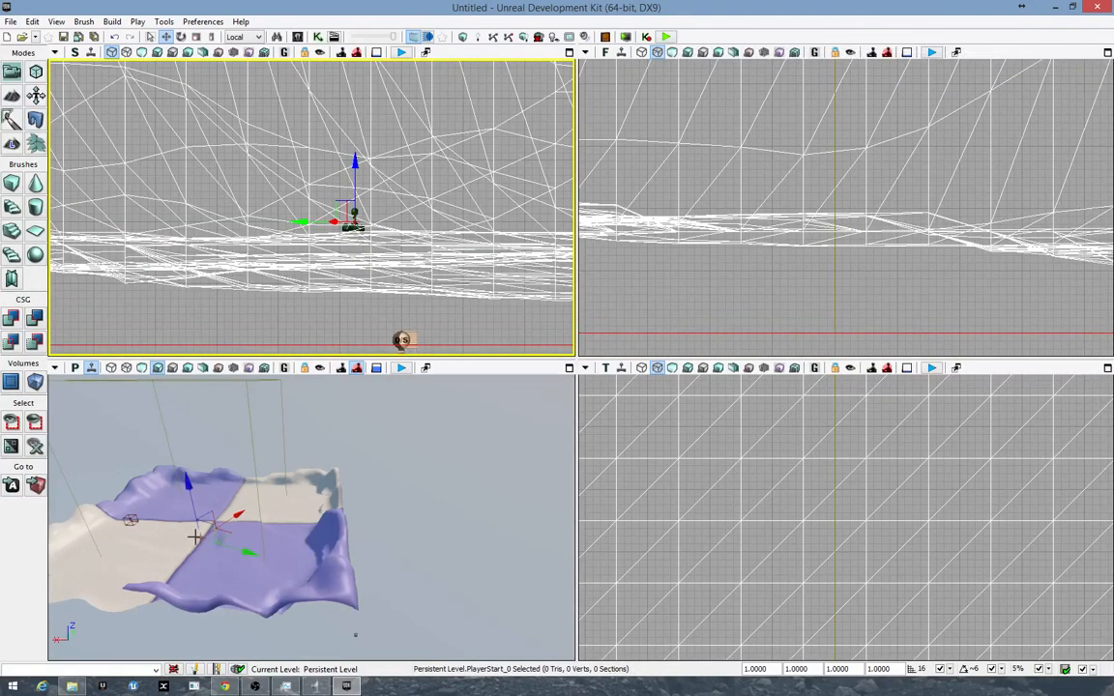
- Playtest the level from the PlayerStart in a preview window, exit, and start play in the perspective viewport from outside the terrain
click(666, 37)
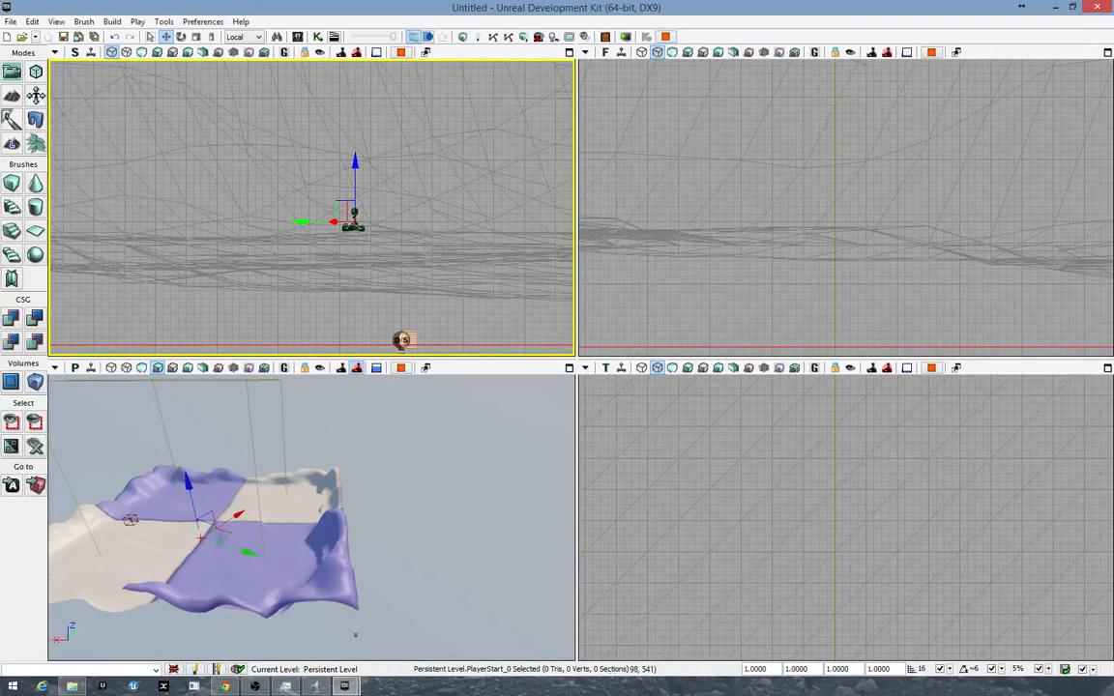
drag(1113, 145, 673, 139)
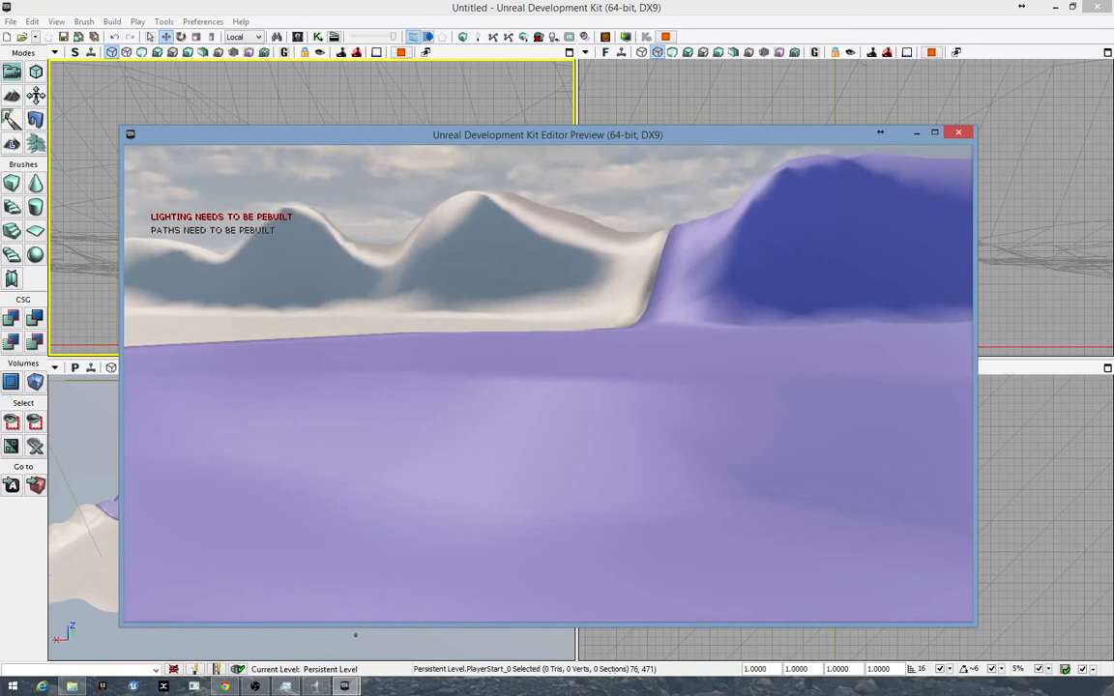
key(Escape)
drag(373, 410, 349, 396)
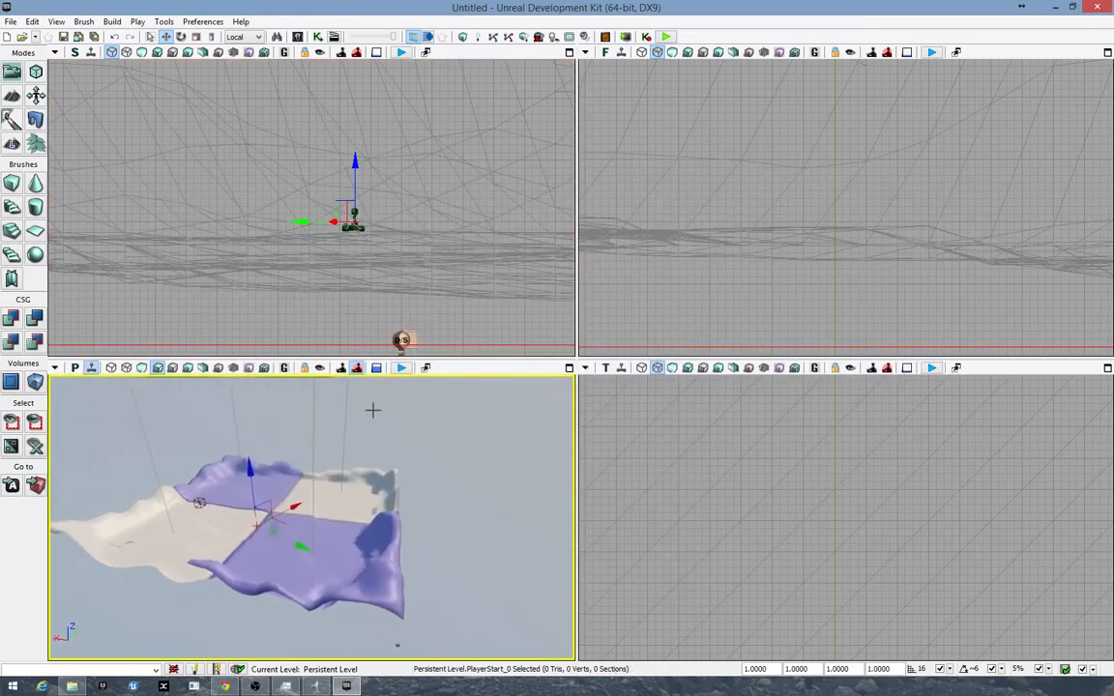
click(401, 370)
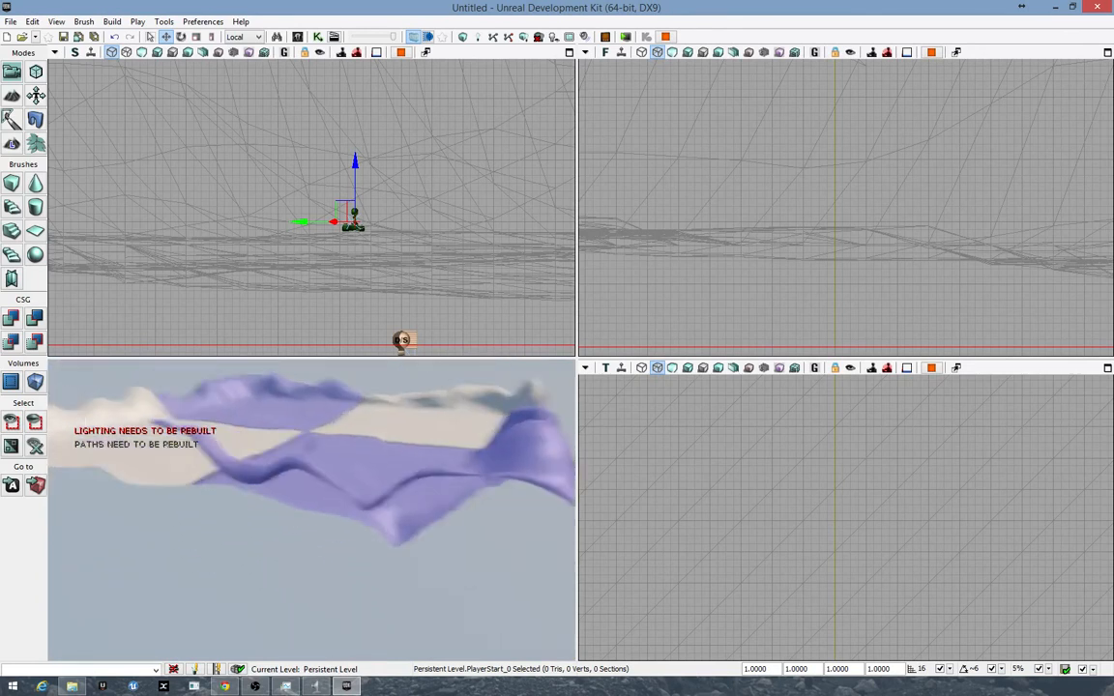
- Exit the playtest, bring the whole landscape into the perspective view and shade it without the checker colours
key(Escape)
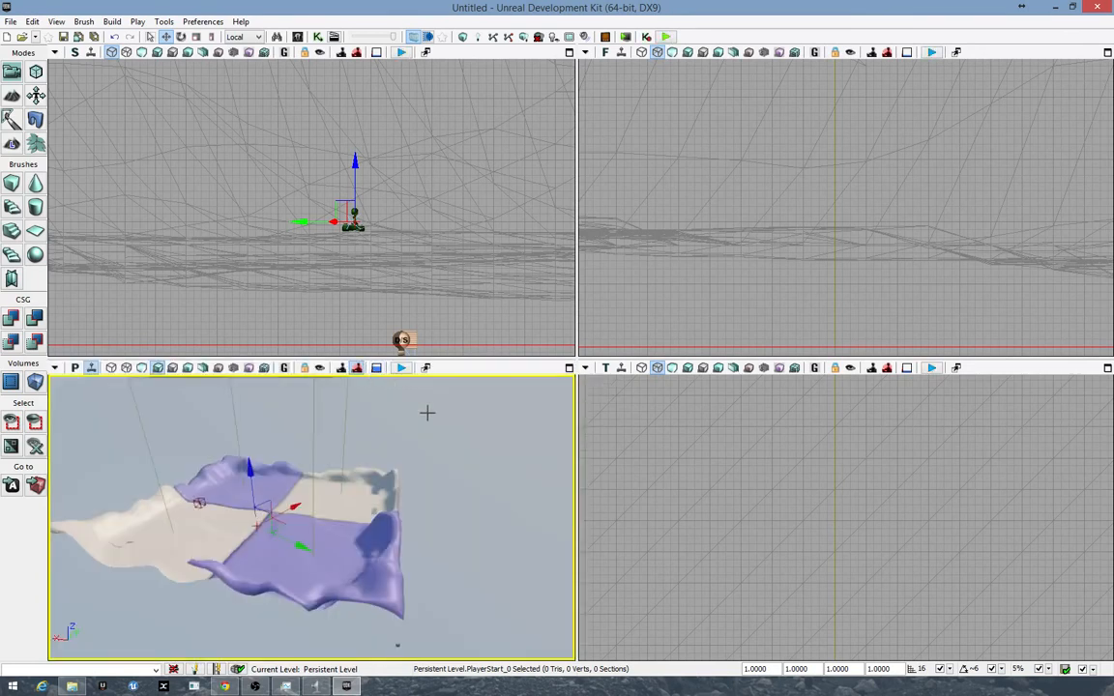
right_drag(490, 483, 354, 389)
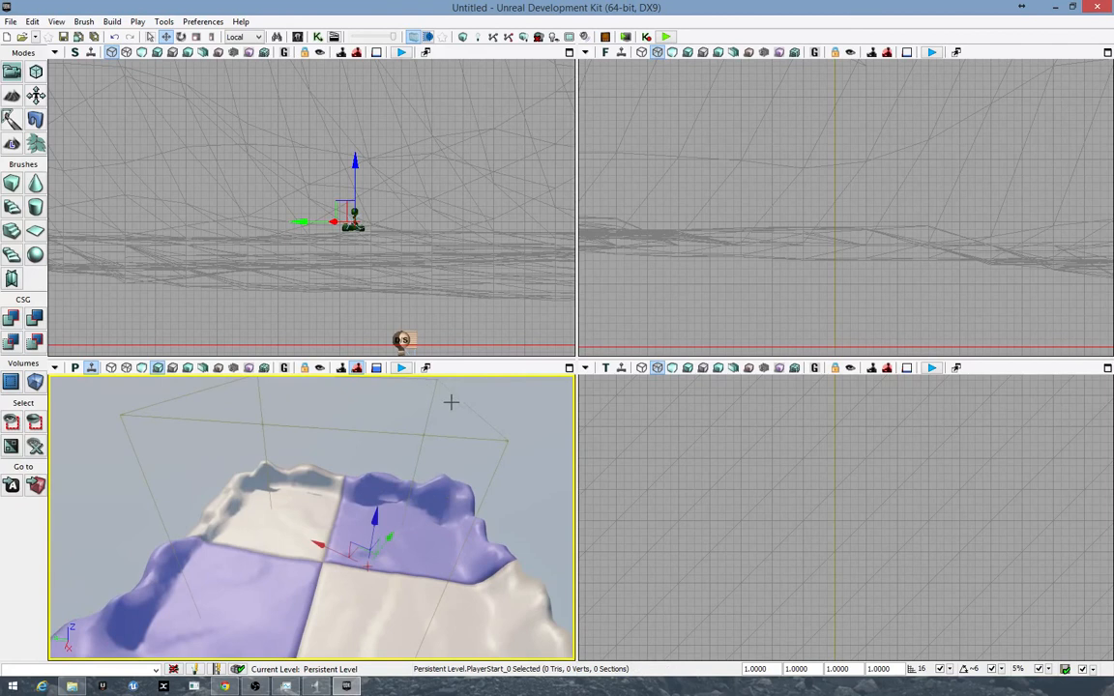
drag(451, 402, 211, 504)
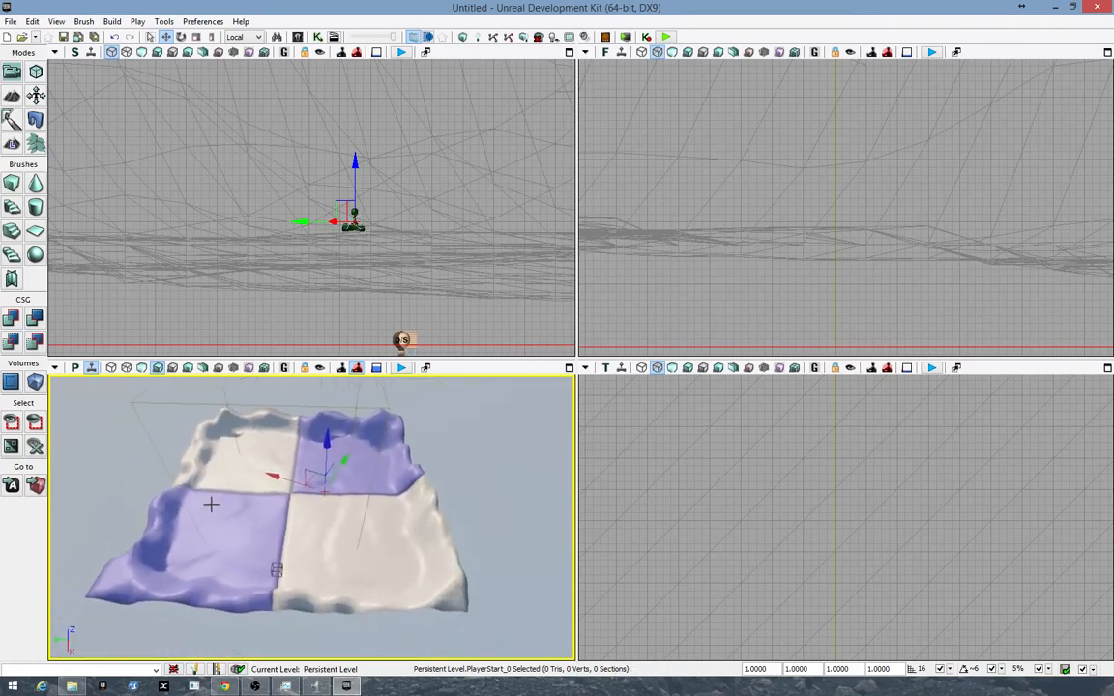
click(263, 368)
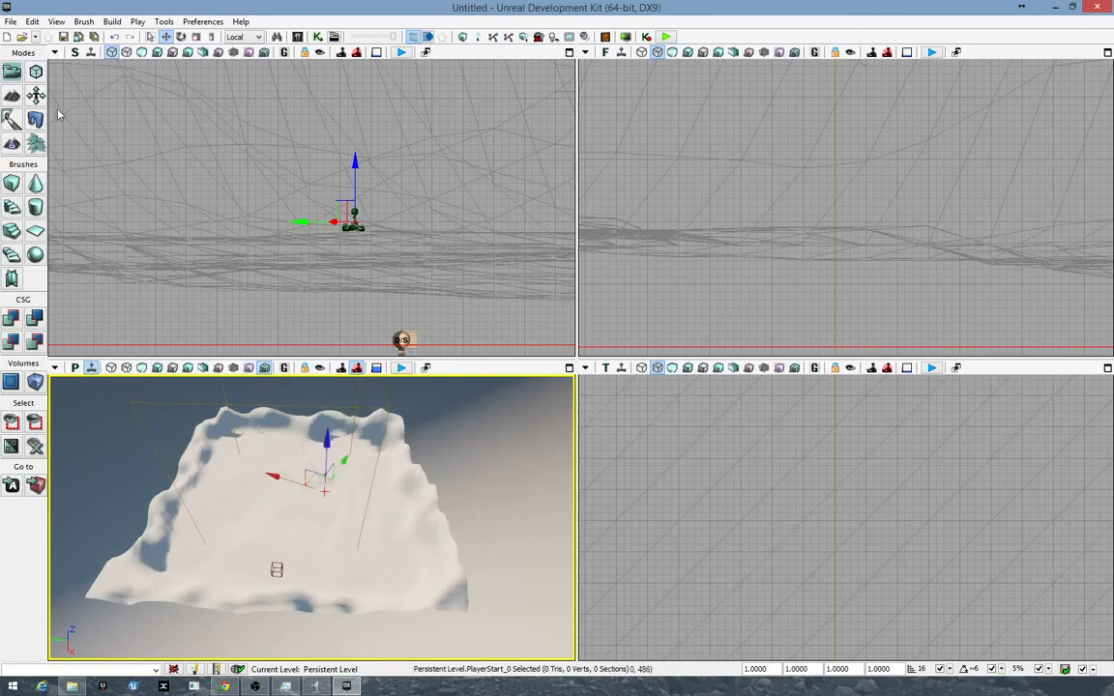
- View the landscape editing tools and close them, then open the Content Browser as a smaller floating window
click(13, 145)
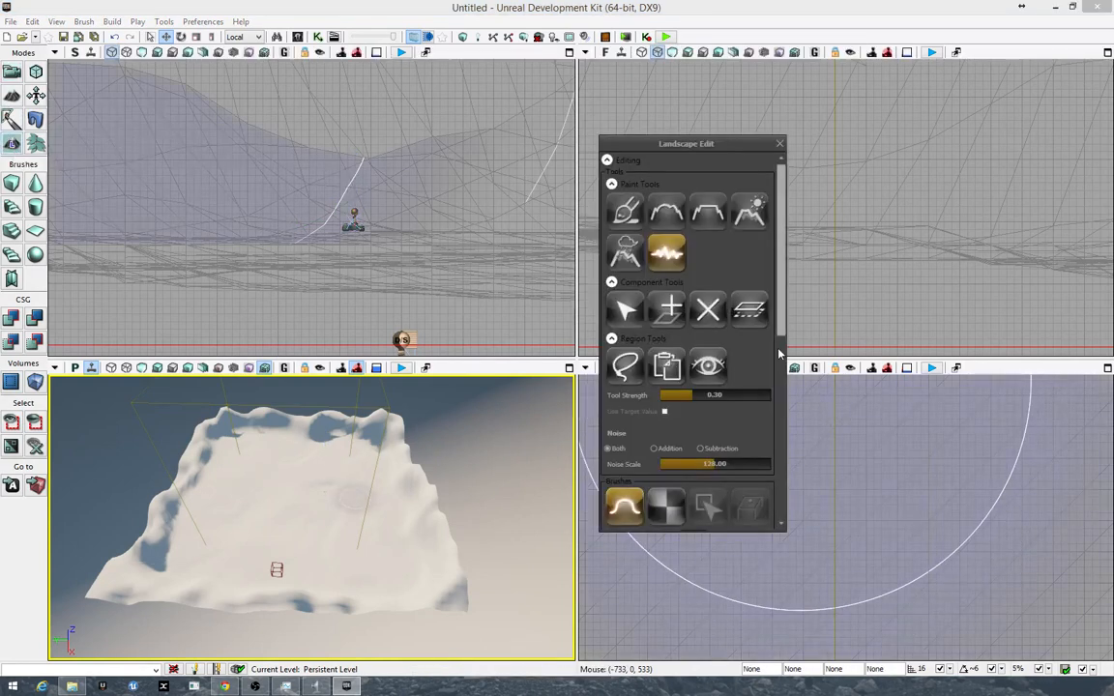
click(780, 144)
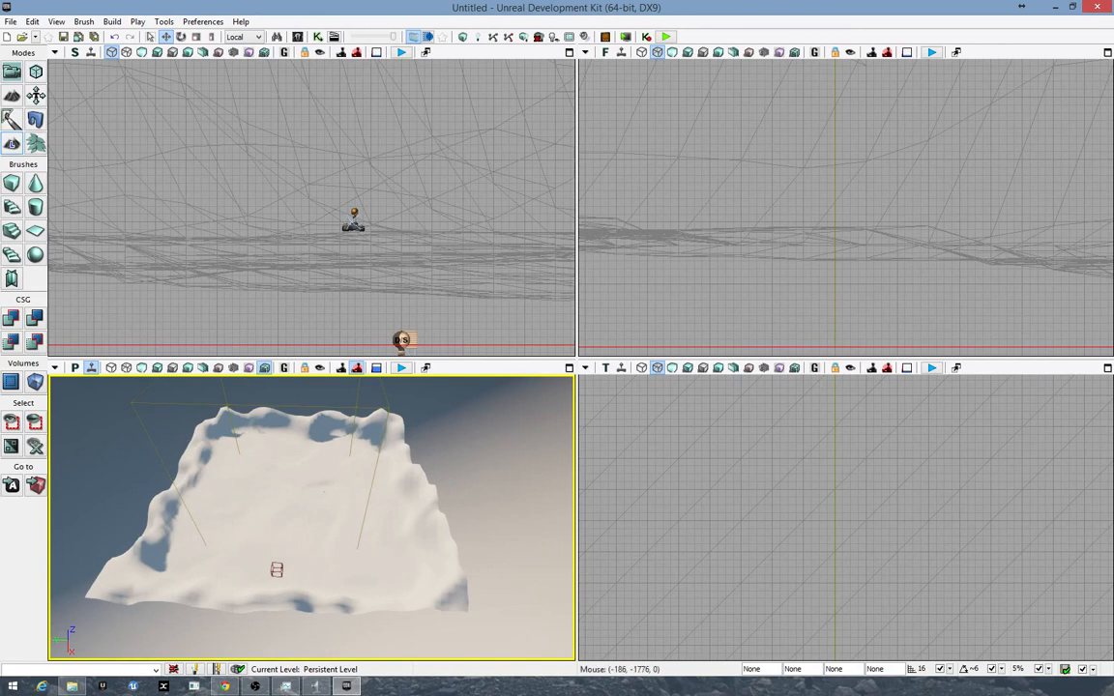
key(ctrl+shift+f)
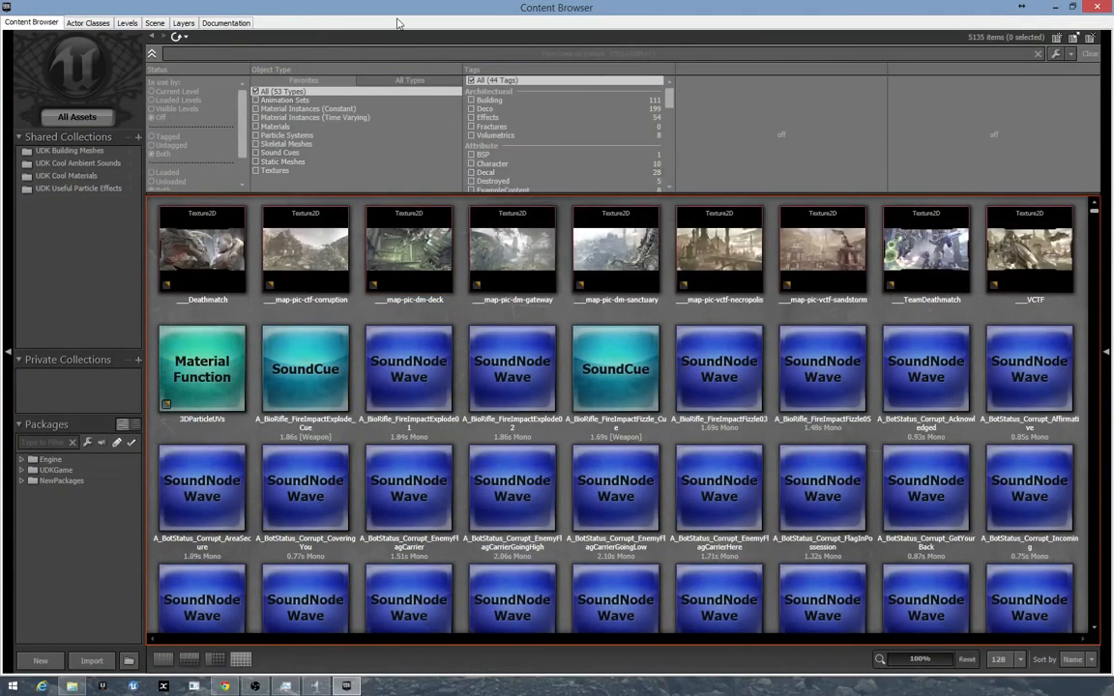
double_click(972, 12)
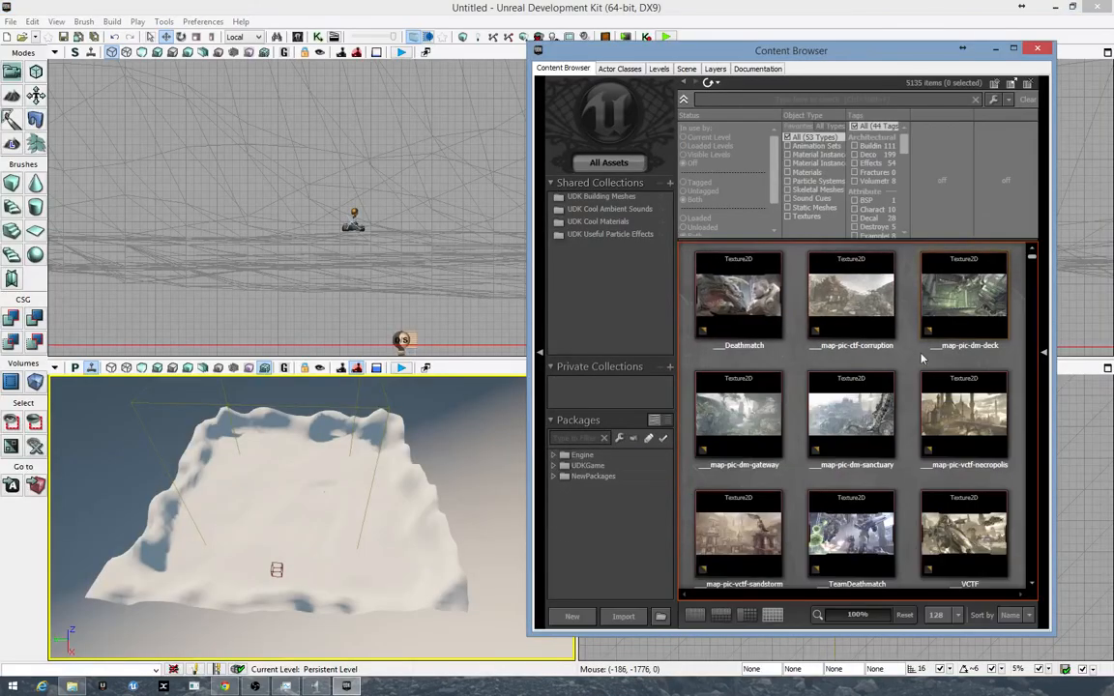
- Browse the UDKGame package assets and try out the Animation Sets and Material Instances type filters, ending with all types shown
click(592, 476)
click(591, 466)
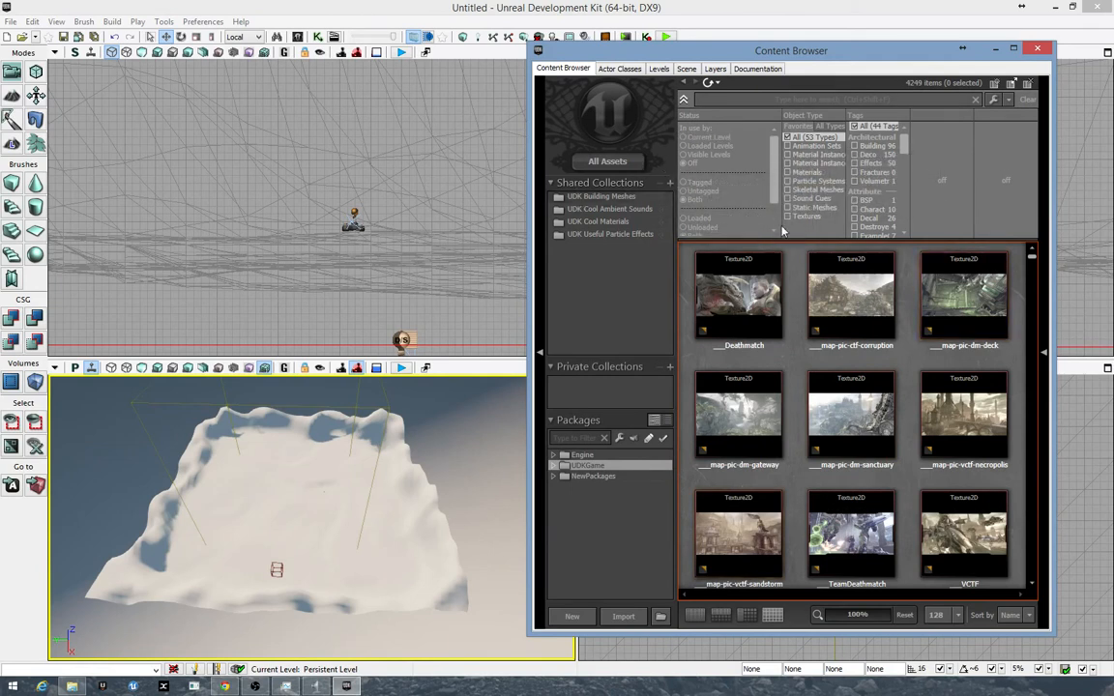
click(788, 146)
click(789, 155)
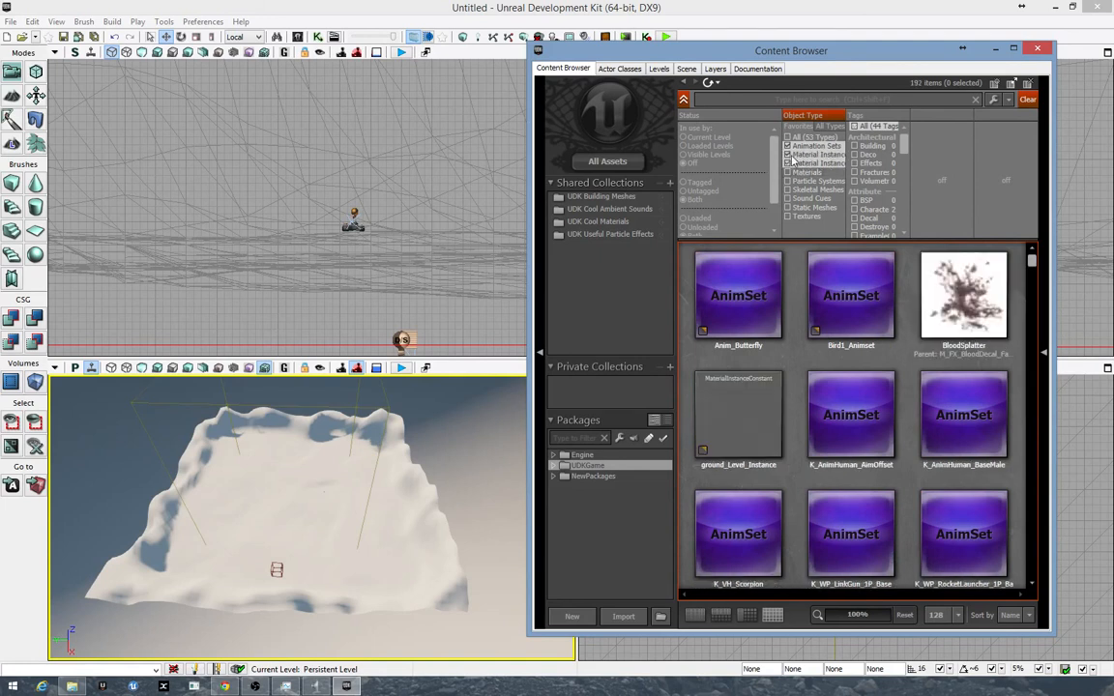
click(790, 155)
click(789, 137)
click(788, 146)
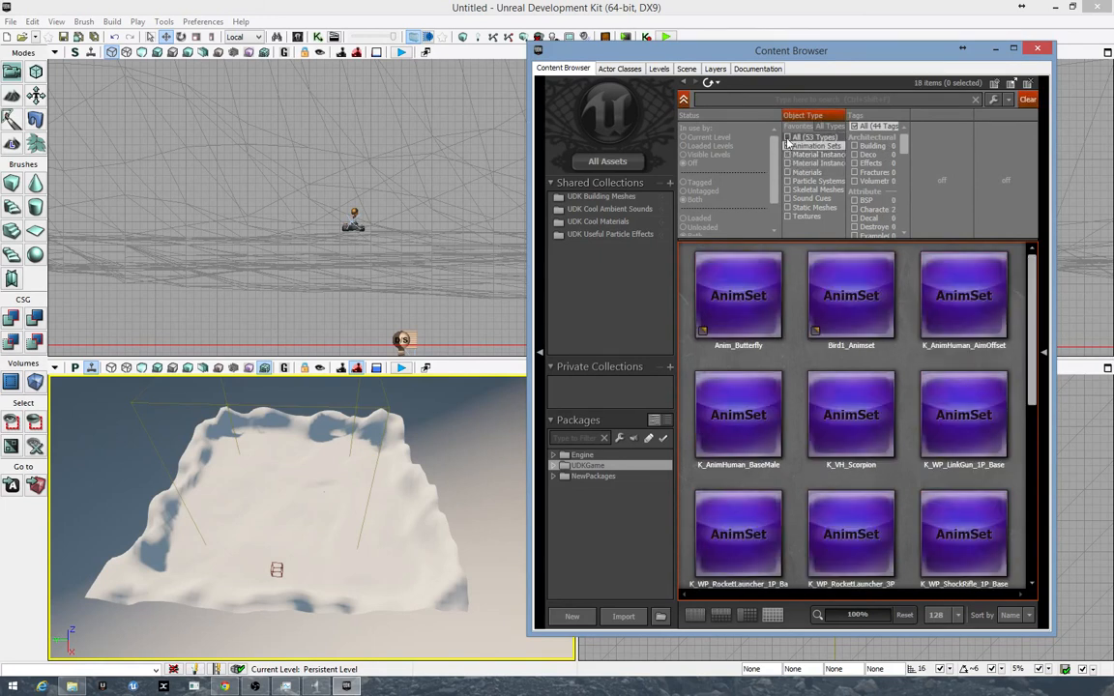
click(789, 146)
click(789, 146)
click(791, 147)
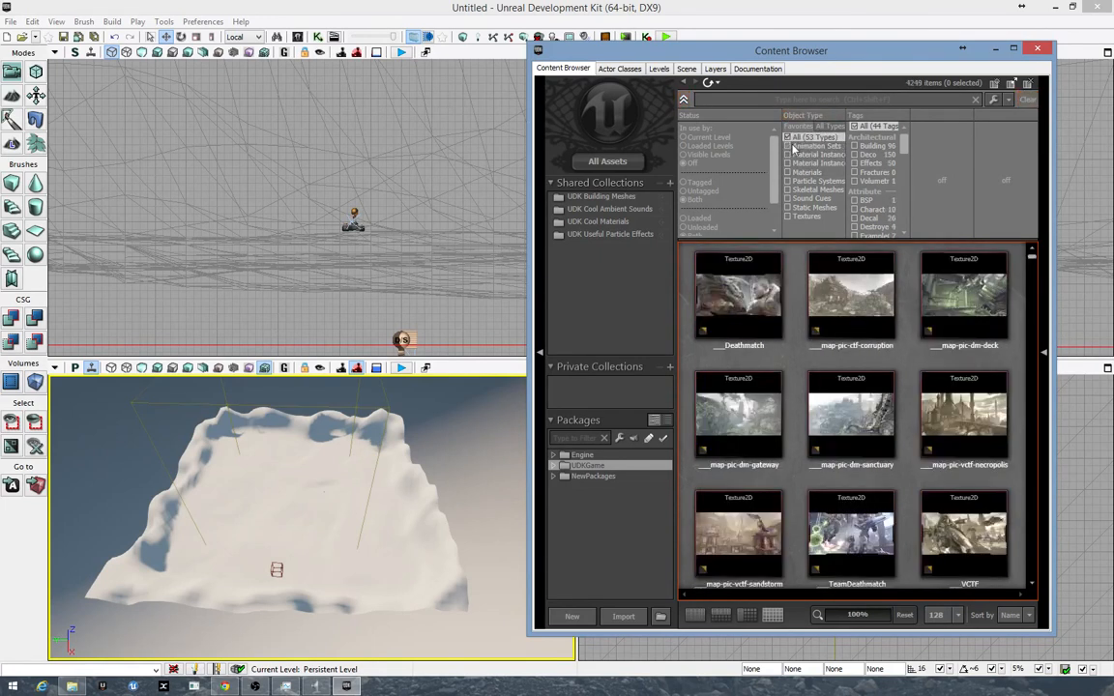
click(791, 146)
click(792, 146)
right_drag(490, 442, 498, 474)
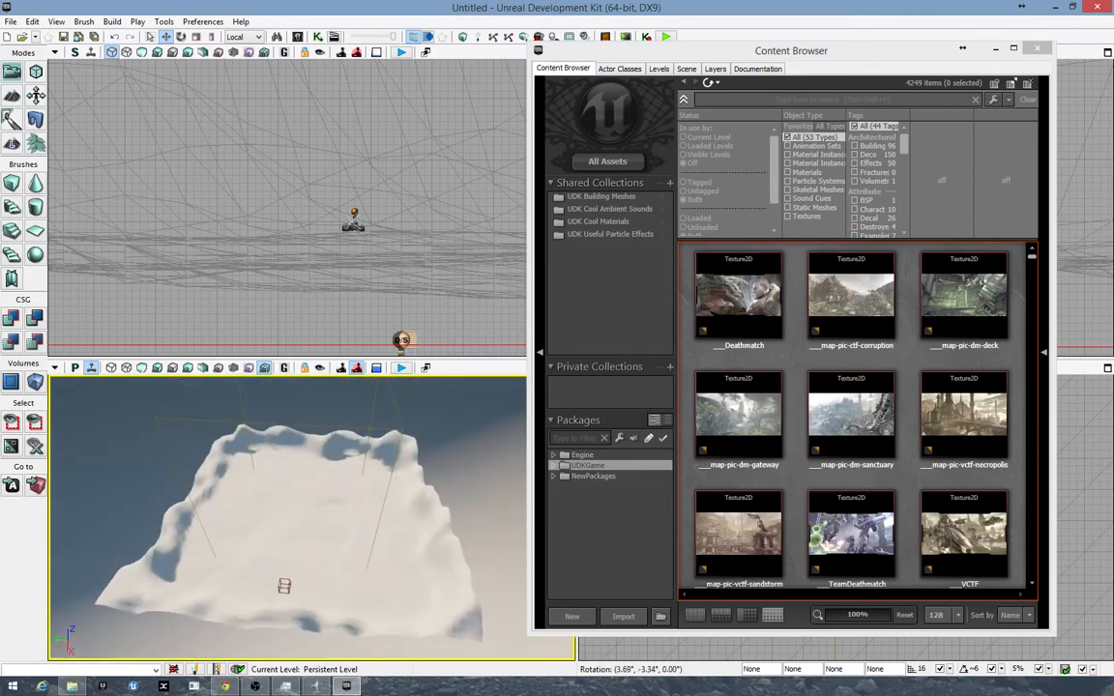
click(594, 467)
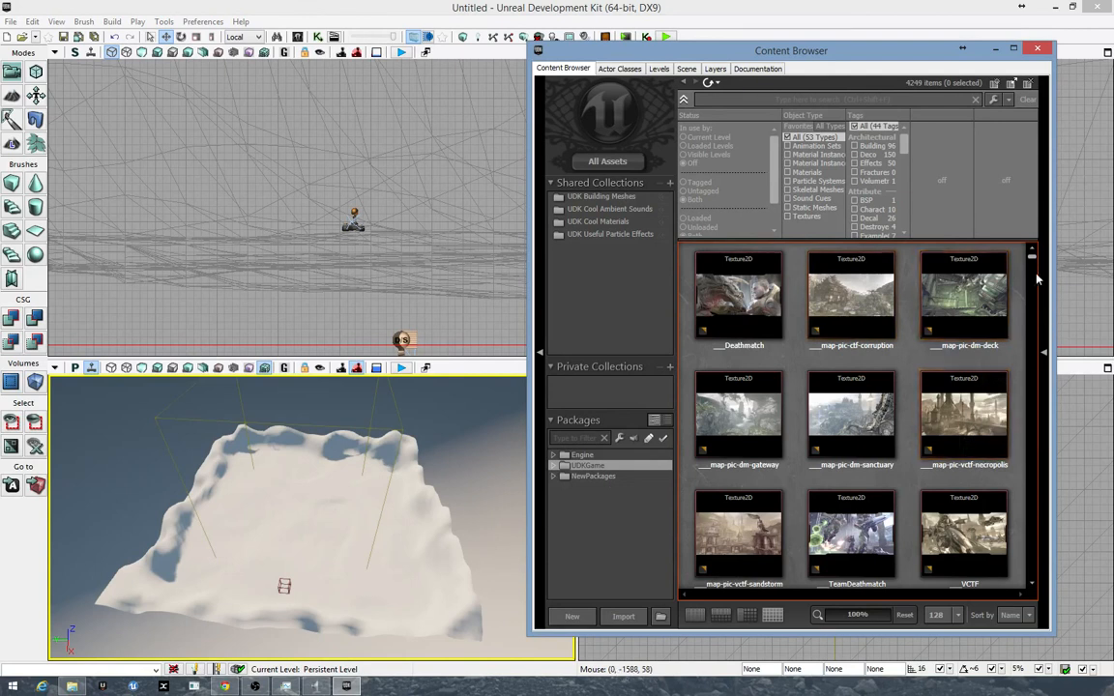
mouse_move(1034, 263)
mouse_down()
mouse_move(1040, 576)
mouse_move(1032, 253)
mouse_up()
- Save the level as a map file named timeattack in the BTEC 2014-15 folder
click(13, 21)
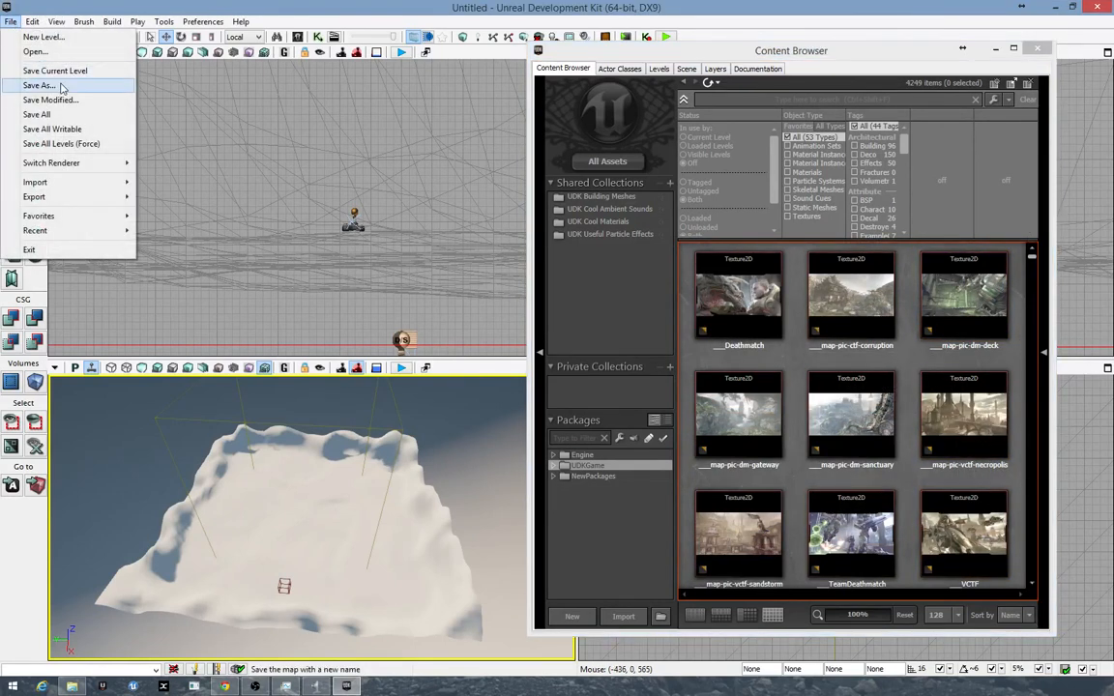
click(39, 85)
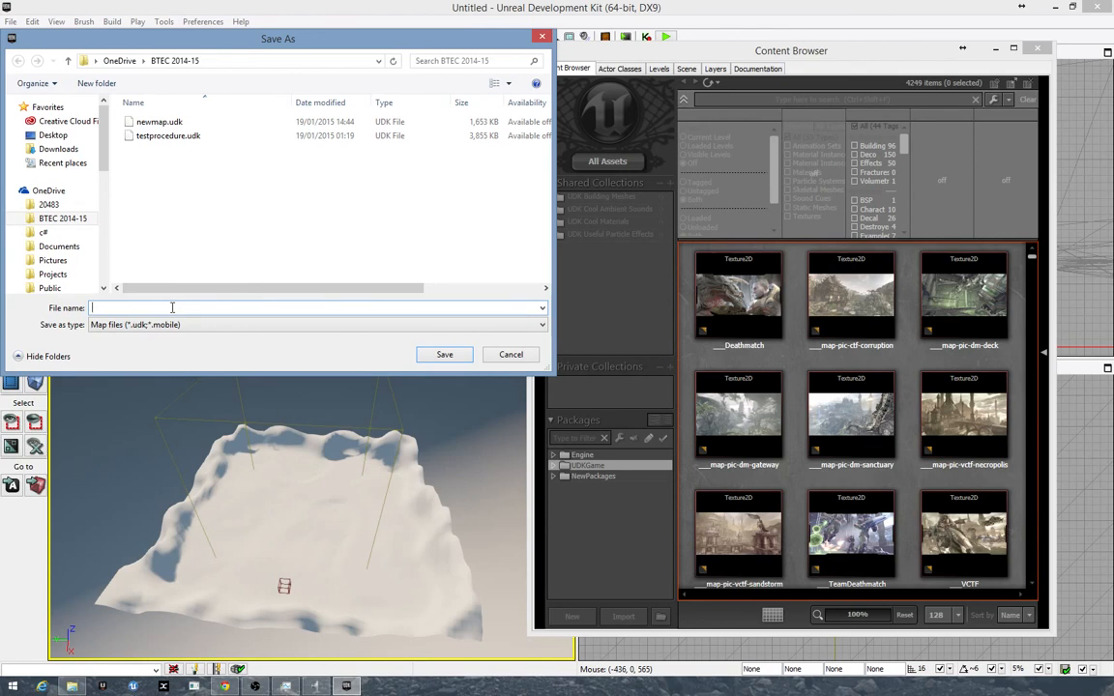
text(timeattack)
key(Return)
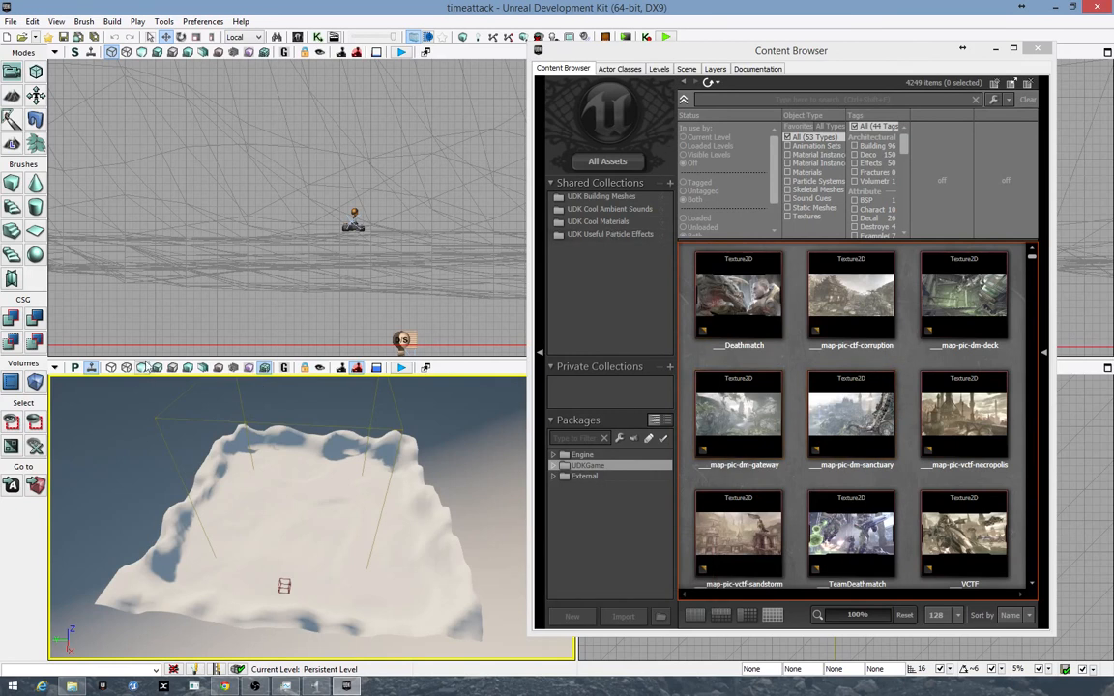
- Restore the lit checker shading in the perspective view and expand the External package group to show the timeattack package
click(158, 368)
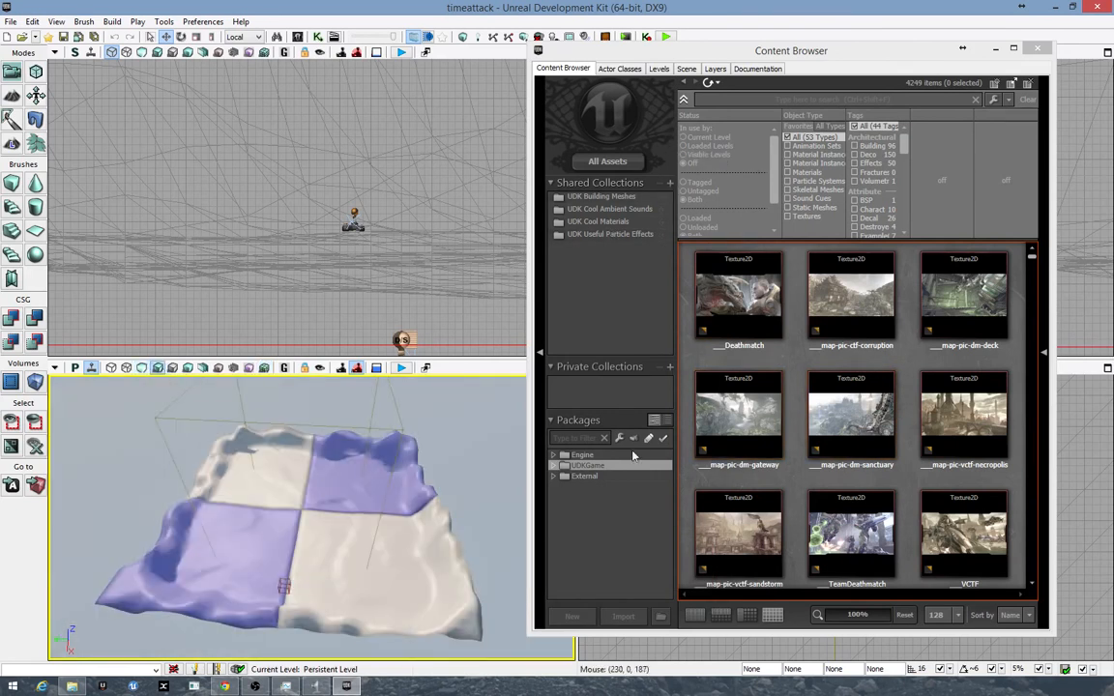
click(584, 477)
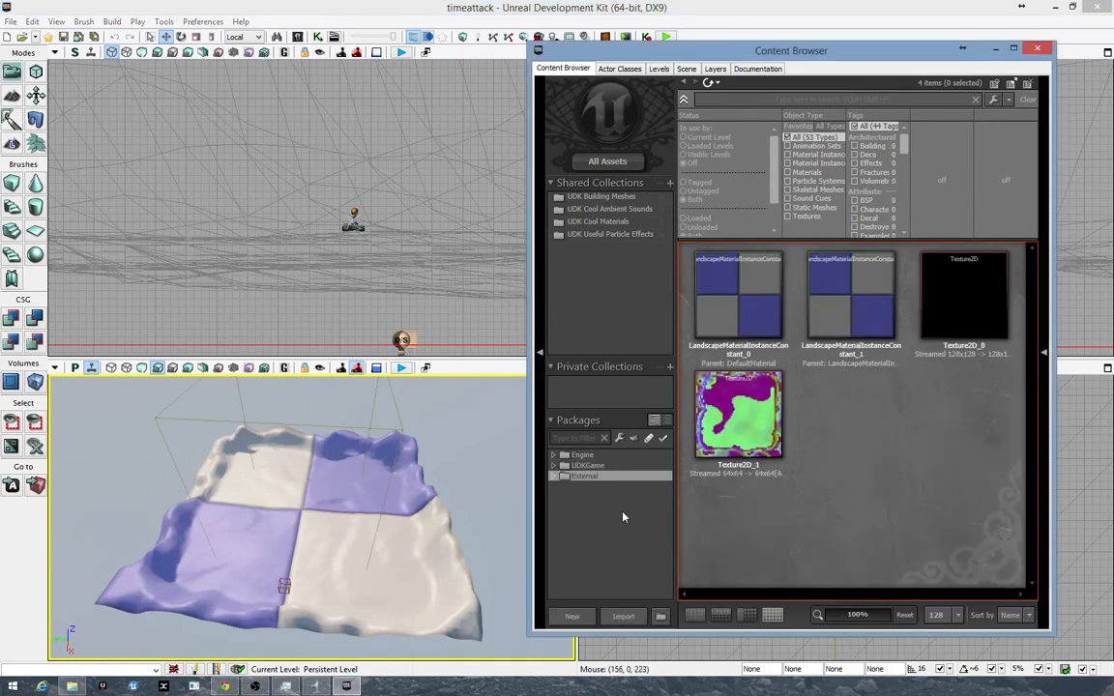
click(555, 477)
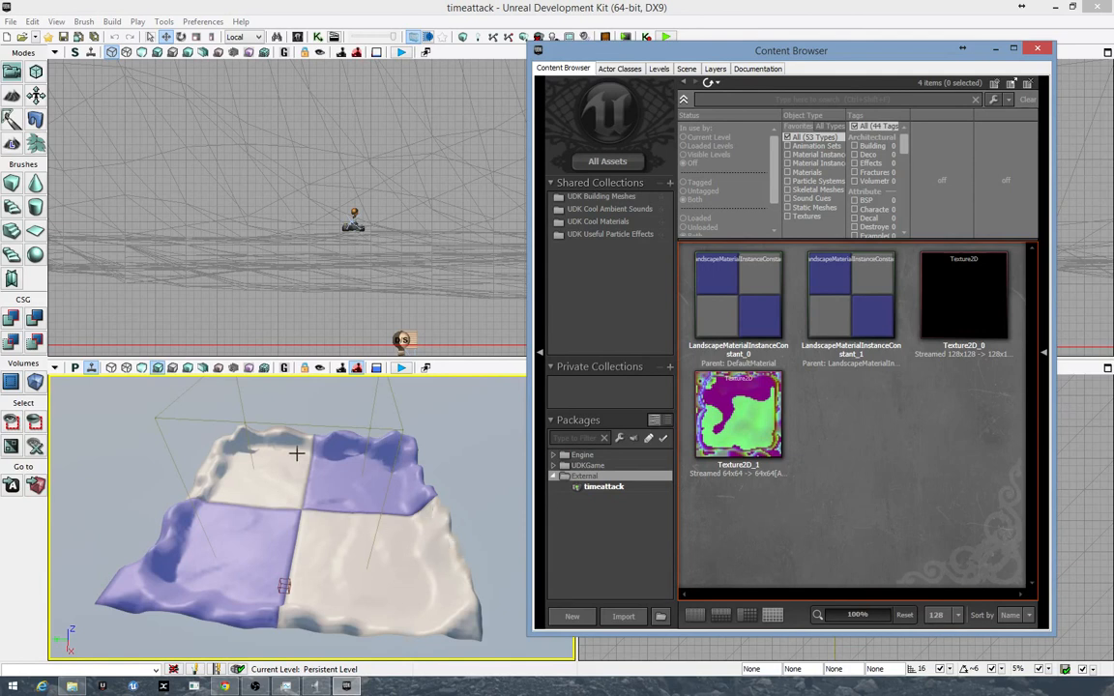
- Select the LightmassImportanceVolume over the landscape and move it slightly sideways along its green axis
click(399, 433)
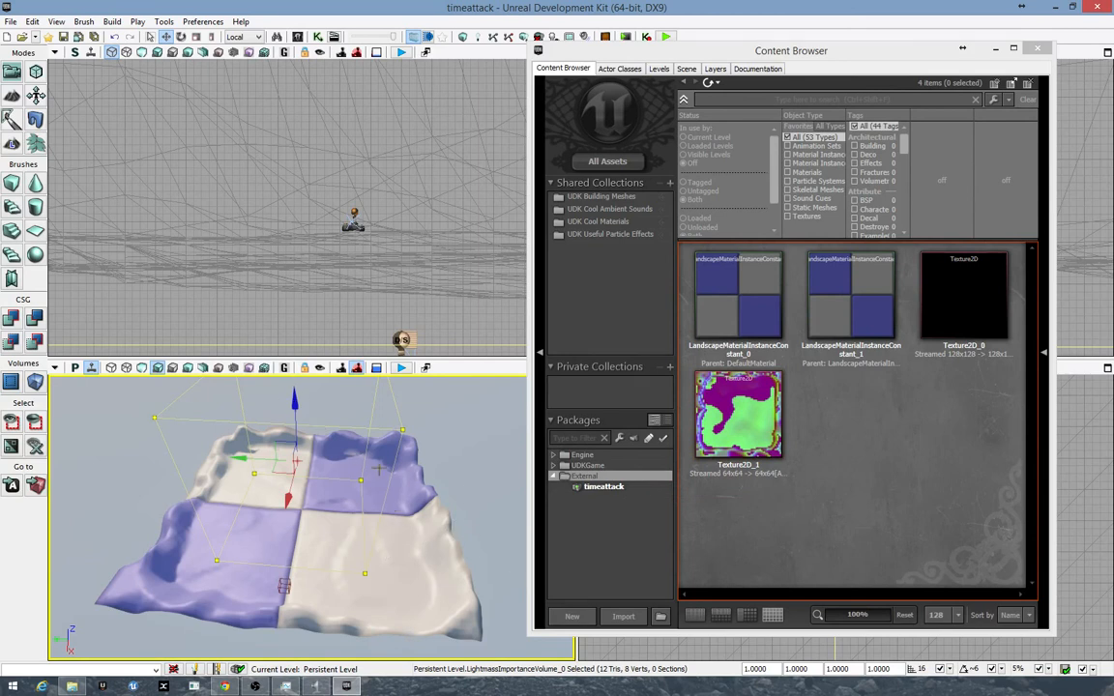
right_drag(471, 473, 457, 421)
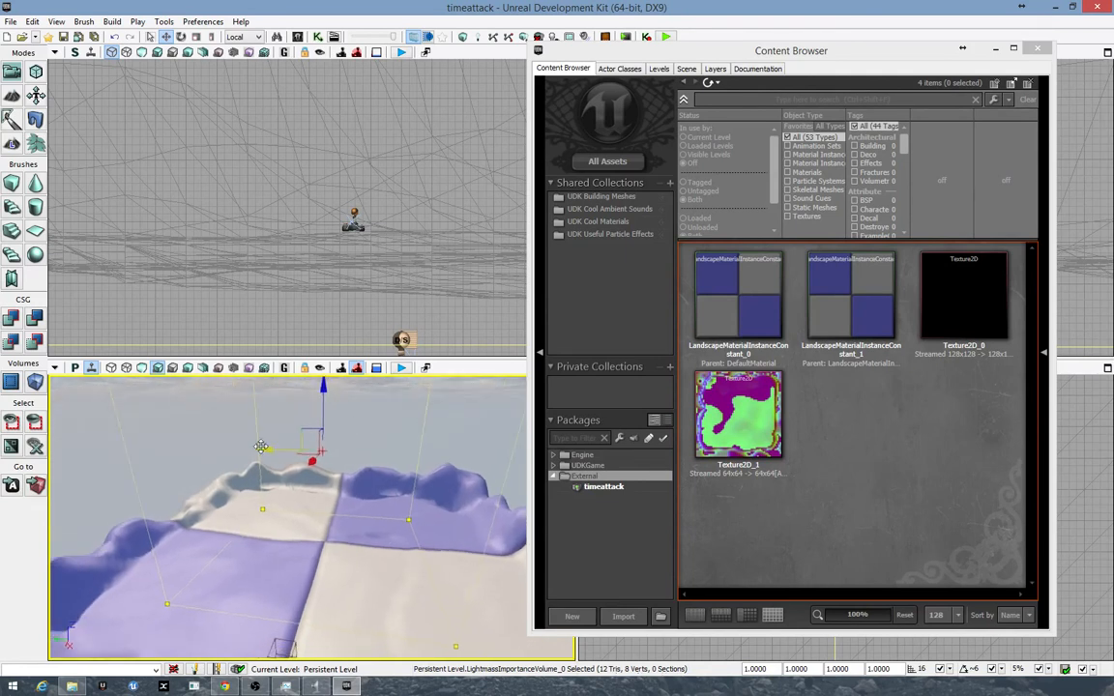
mouse_move(262, 451)
mouse_down()
mouse_move(238, 452)
mouse_move(292, 452)
mouse_move(259, 452)
mouse_move(278, 462)
mouse_up()
right_drag(334, 440, 363, 398)
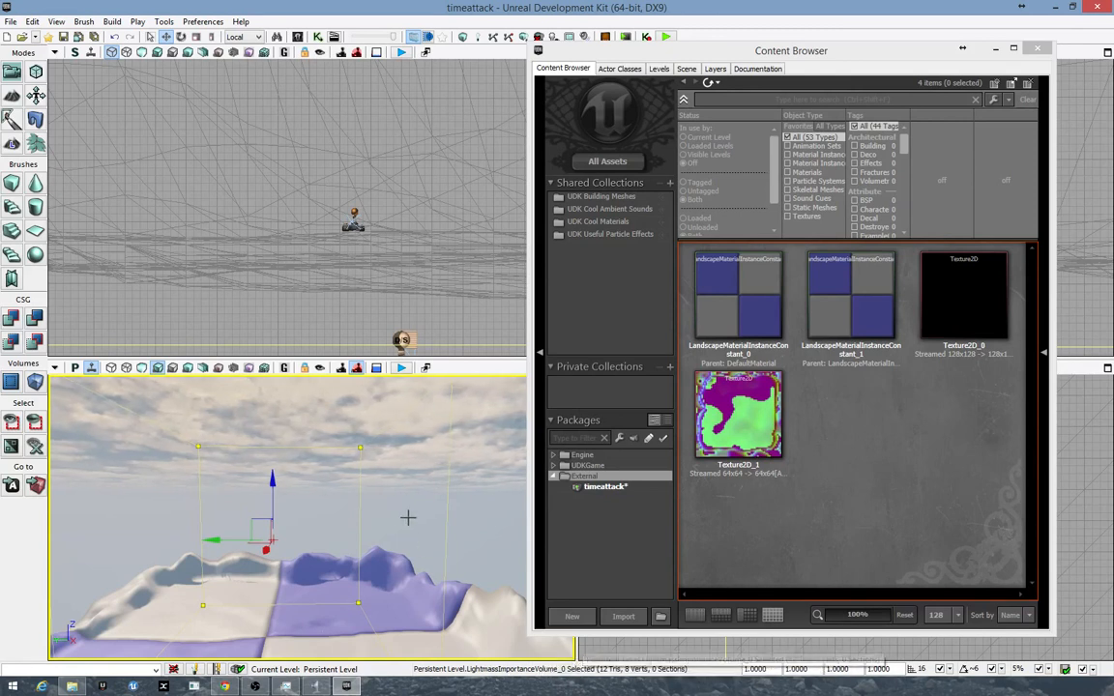
drag(411, 520, 411, 464)
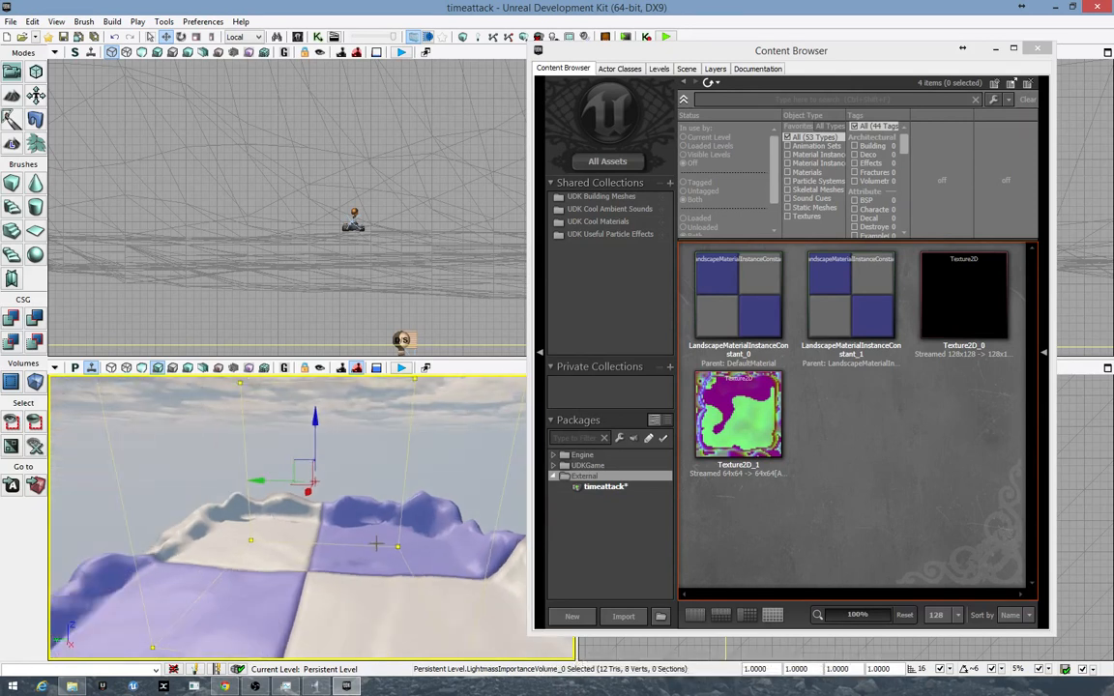
drag(365, 542, 348, 465)
- Switch to scaling and enlarge the LightmassImportanceVolume over the landscape
key(space)
key(space)
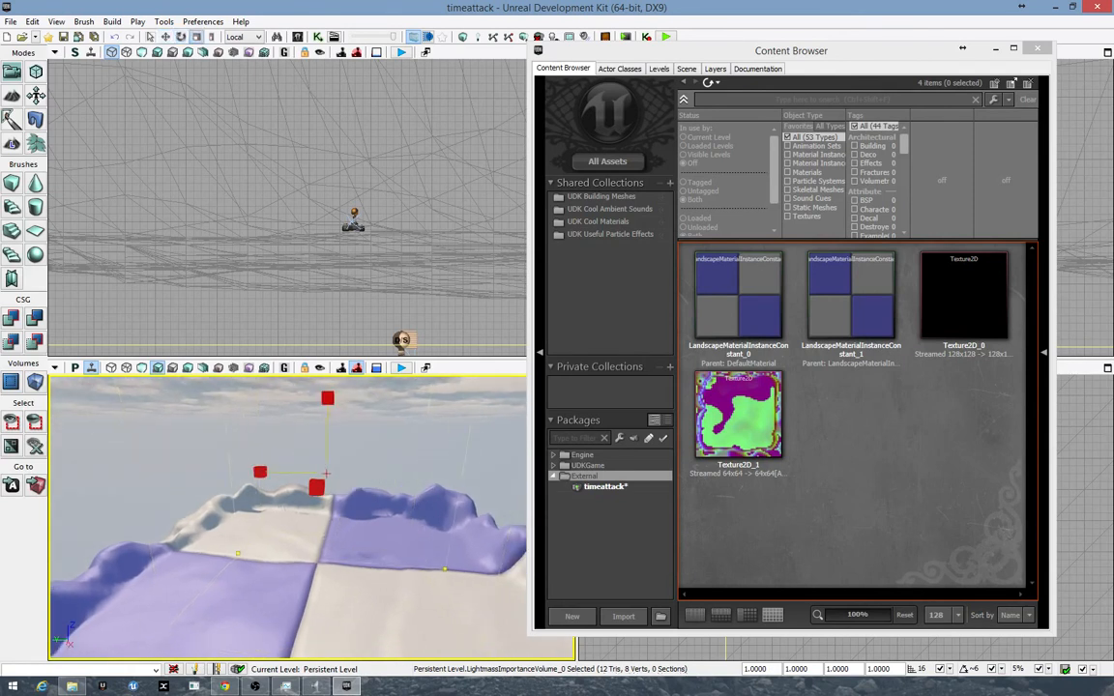
drag(290, 512, 251, 503)
right_drag(252, 503, 275, 485)
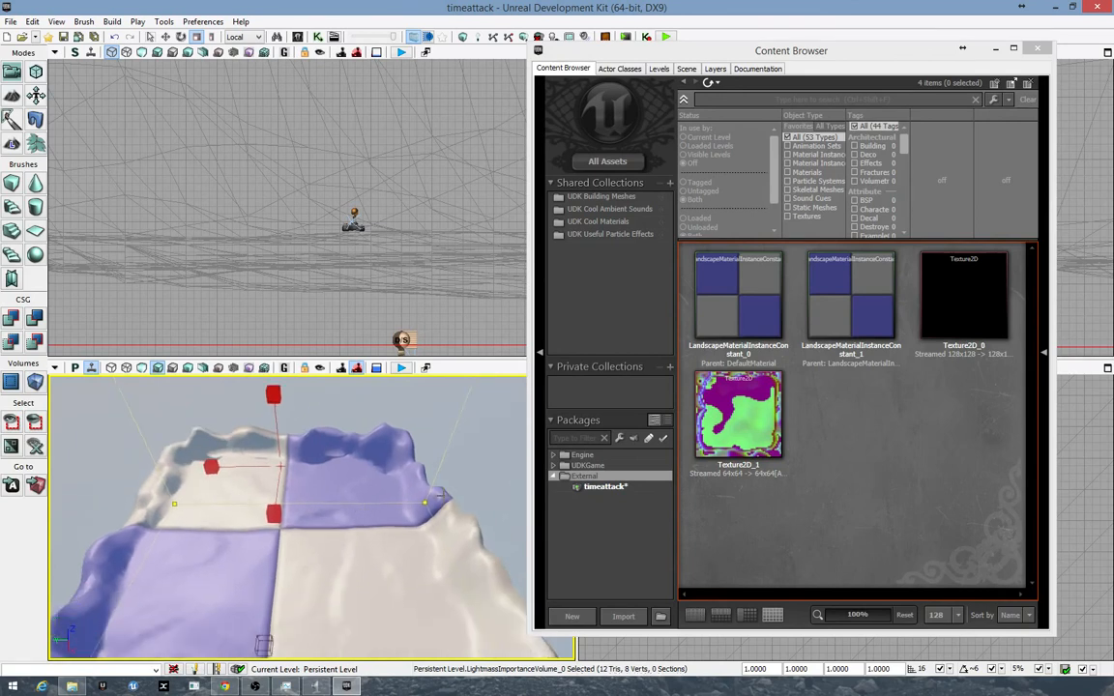
right_drag(297, 513, 348, 510)
- Show the perspective view with plain white lighting and scale the LightmassImportanceVolume down slightly
click(172, 367)
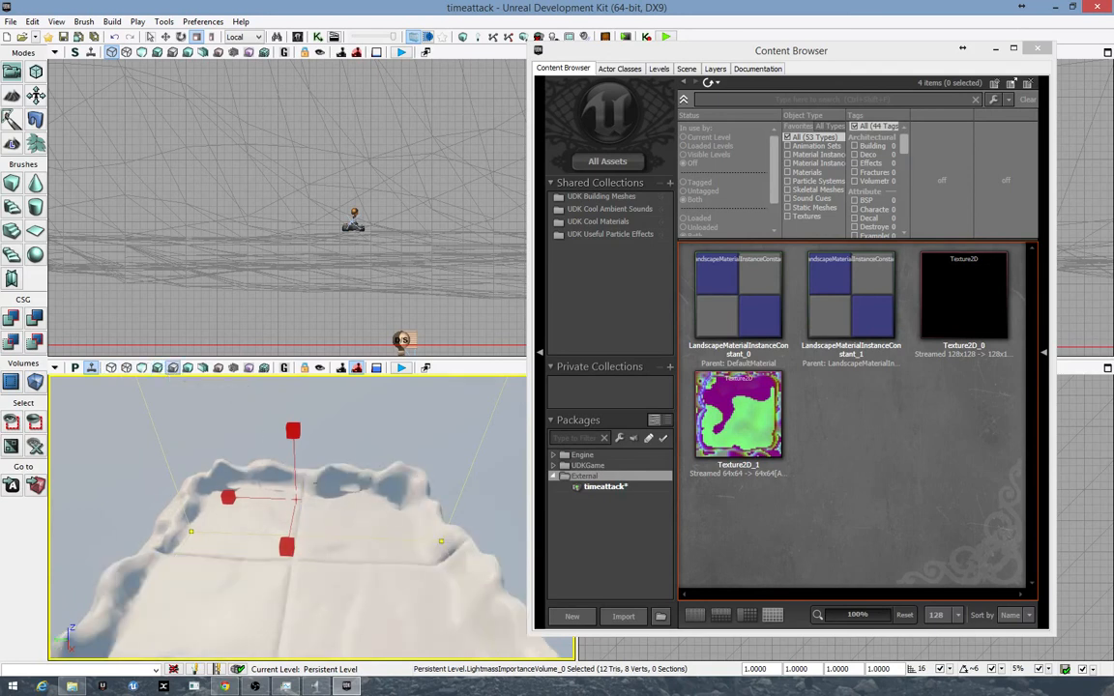
right_drag(289, 468, 290, 503)
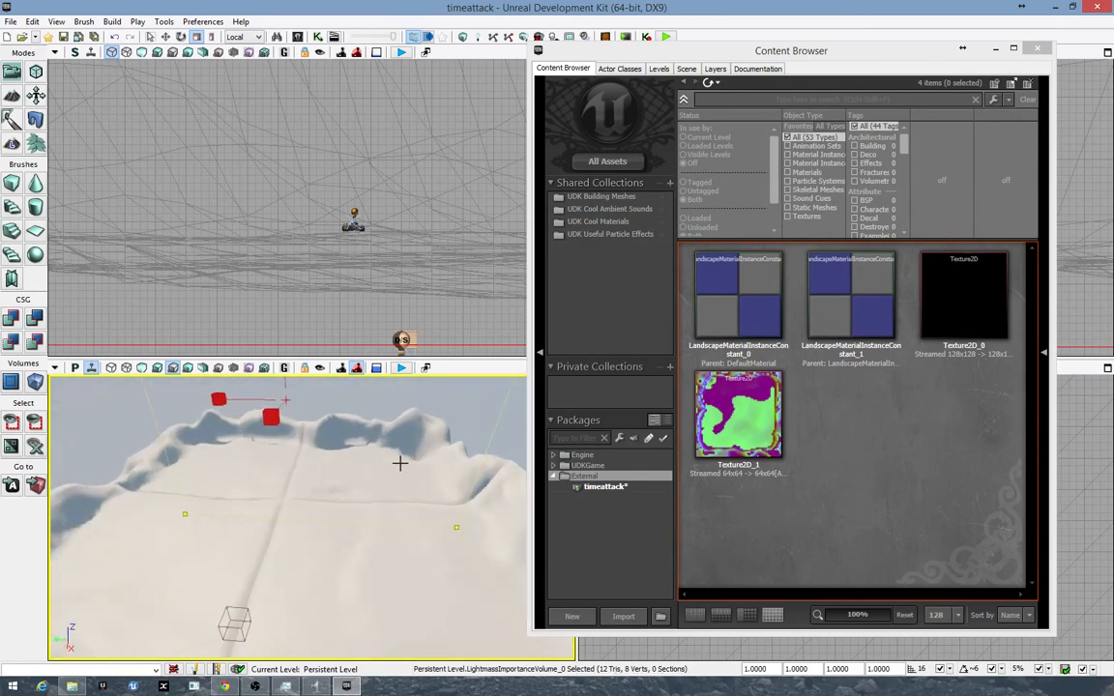
right_drag(317, 451, 324, 486)
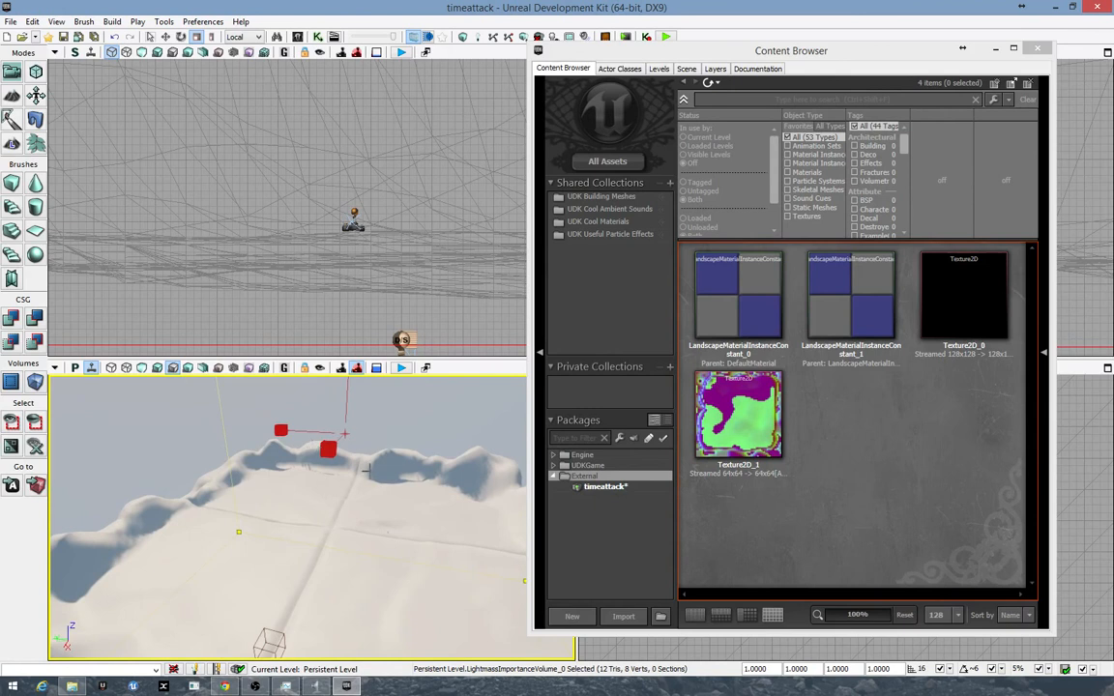
drag(329, 450, 337, 441)
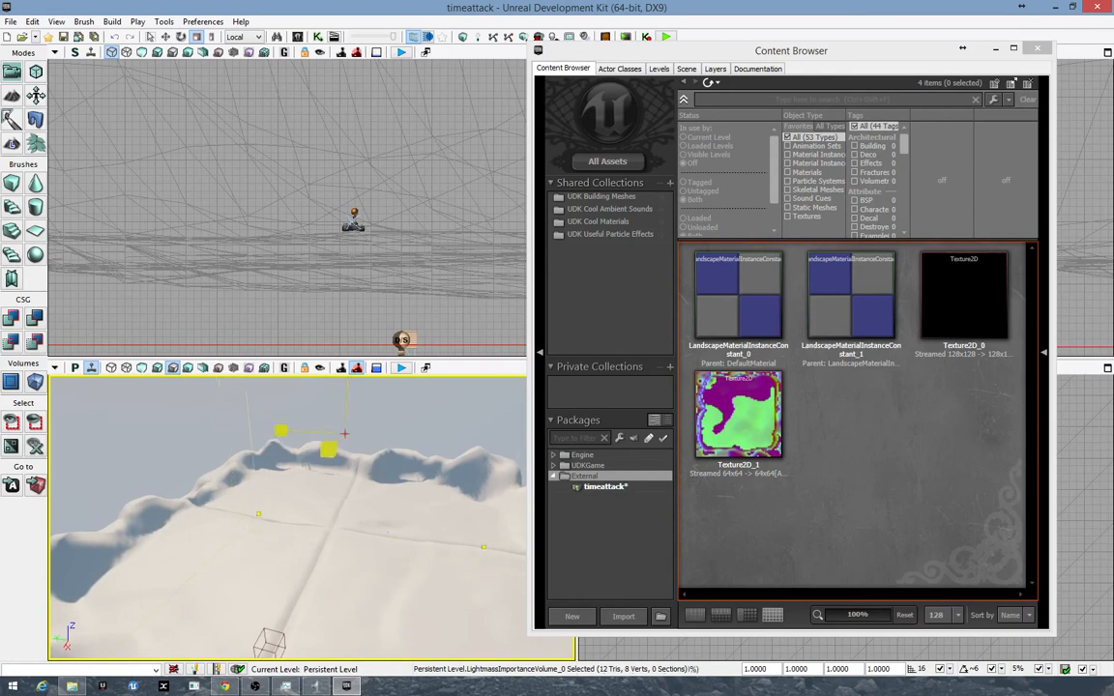
right_drag(336, 441, 339, 498)
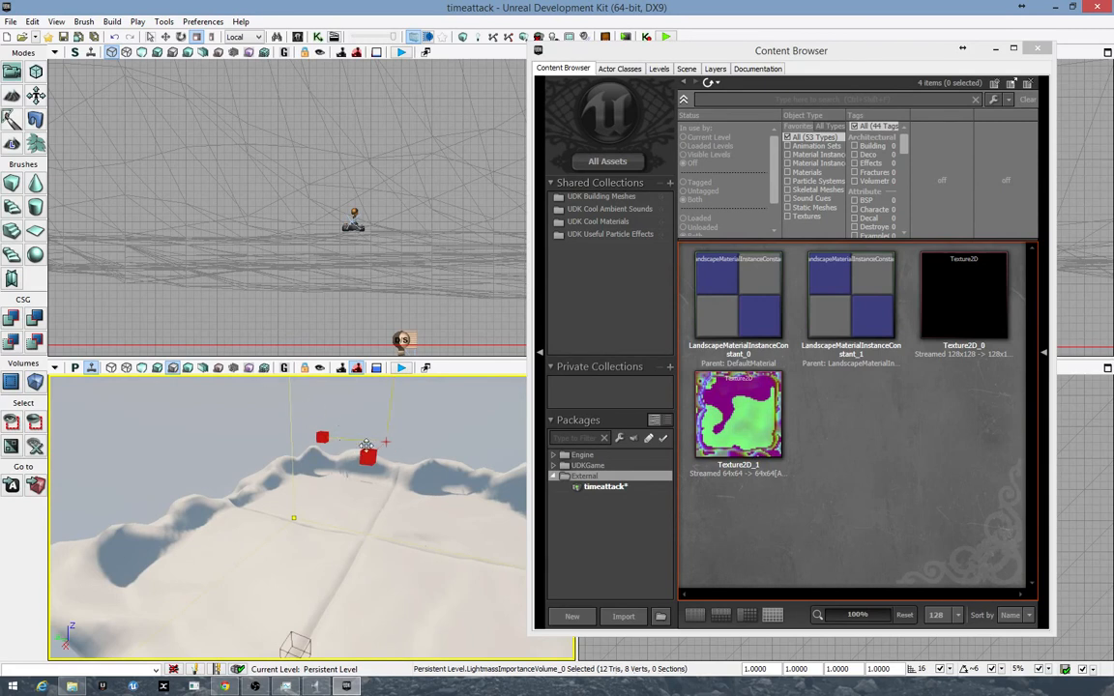
- Cycle the transform widget through translation, rotation and scaling, finish in scaling mode and select the landscape
key(space)
key(space)
key(space)
key(space)
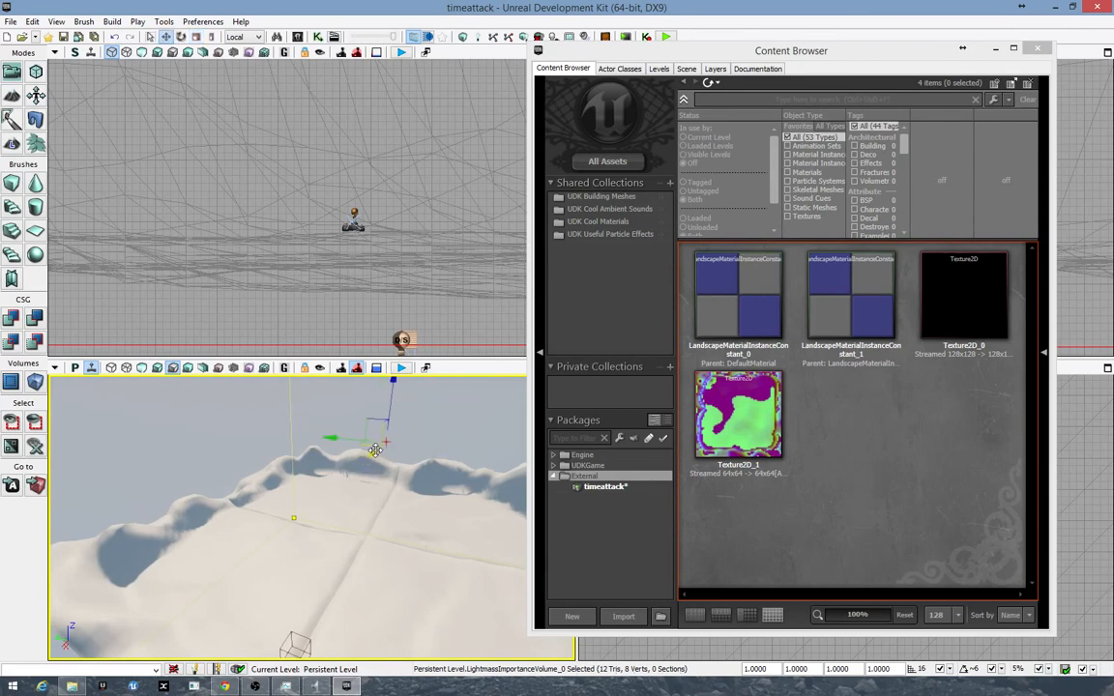
key(space)
key(space)
key(space)
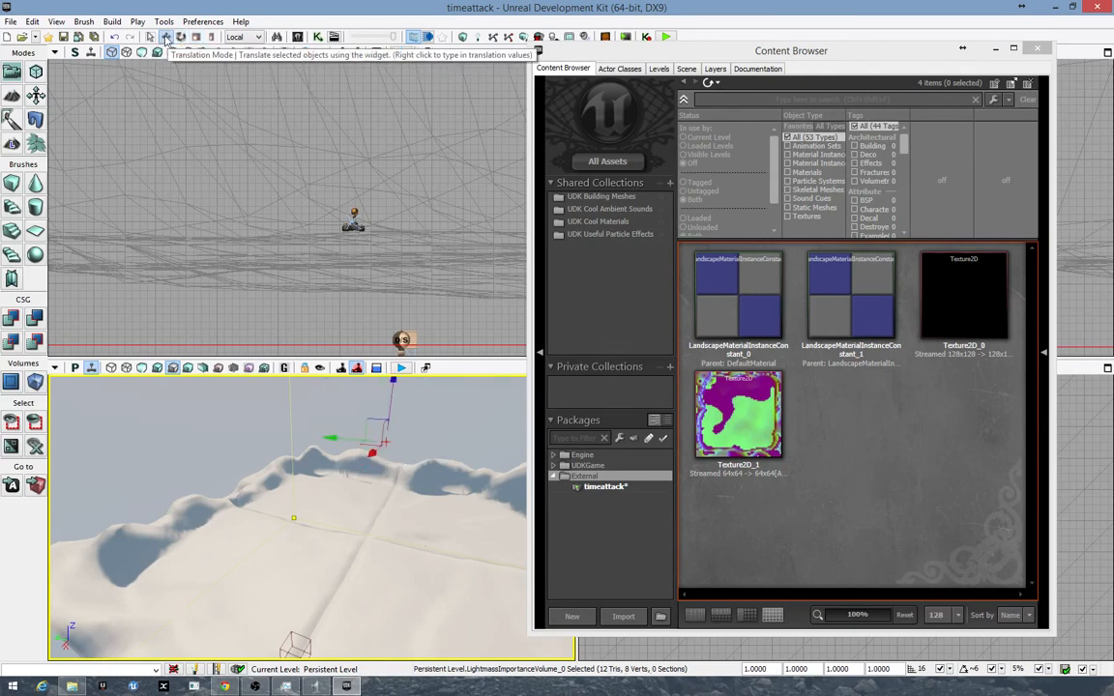
click(180, 39)
click(198, 39)
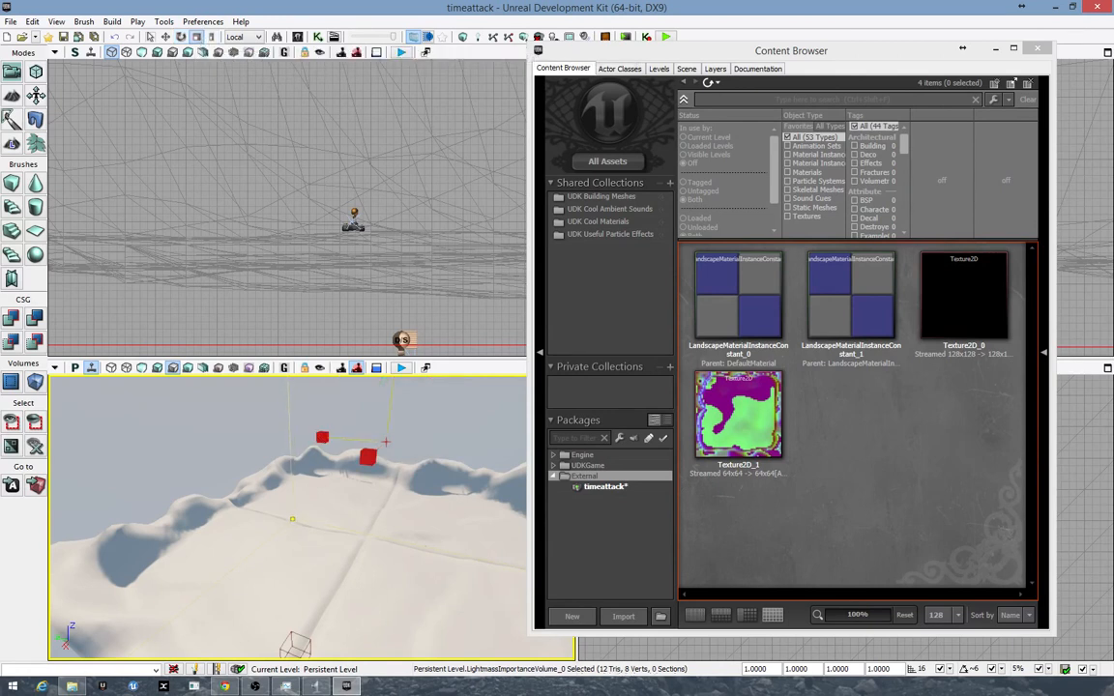
right_drag(403, 528, 465, 538)
click(392, 531)
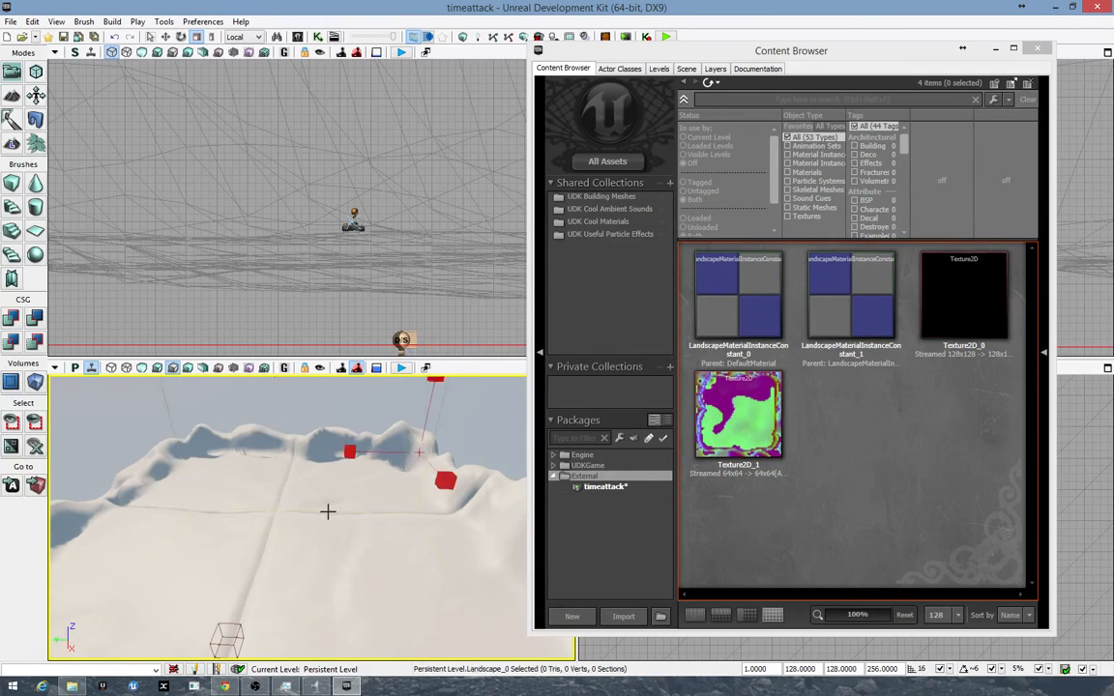
- Enlarge the landscape with the scaling widget to a scale of about 180 by 180 by 360
right_drag(421, 496, 385, 501)
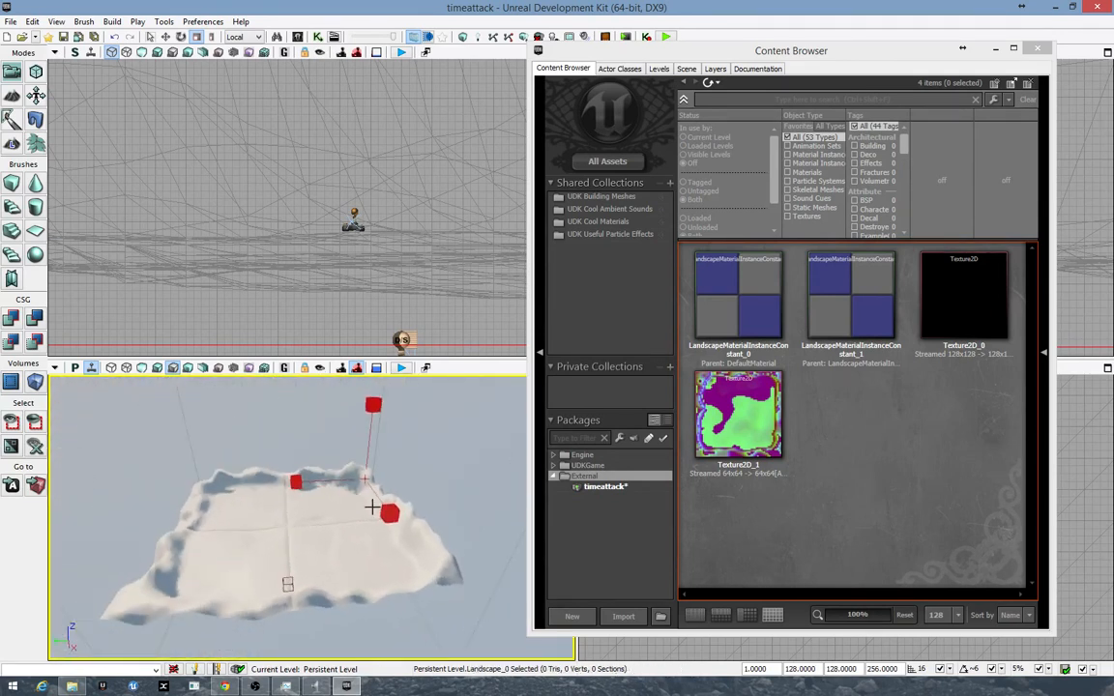
drag(384, 519, 400, 493)
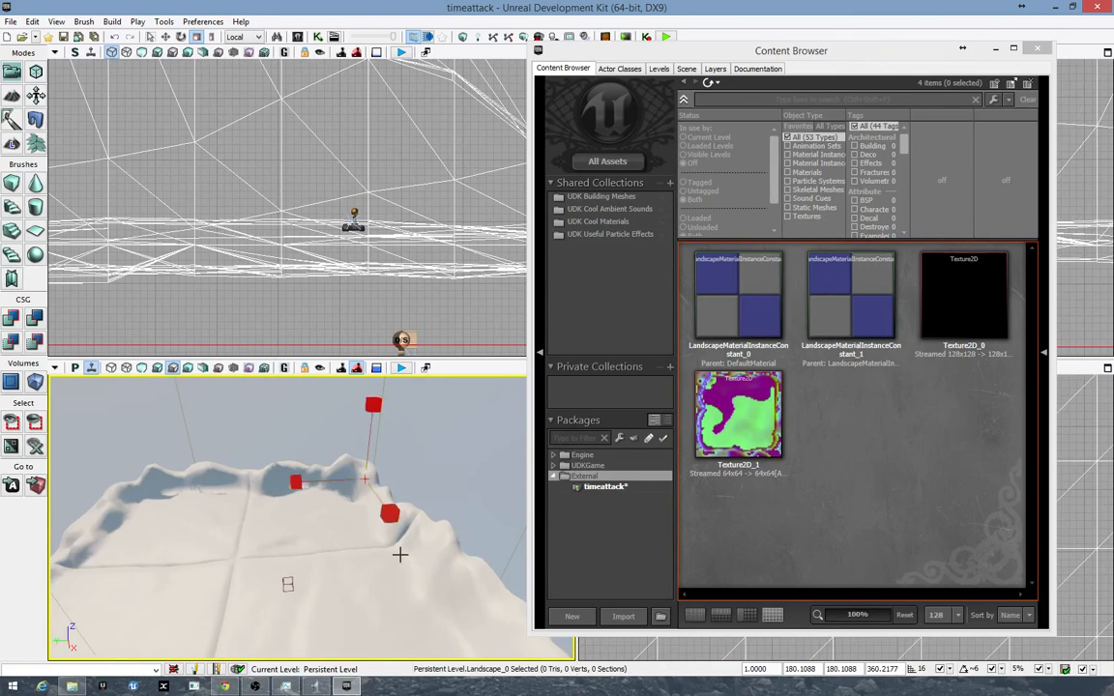
drag(327, 480, 350, 385)
drag(274, 449, 274, 449)
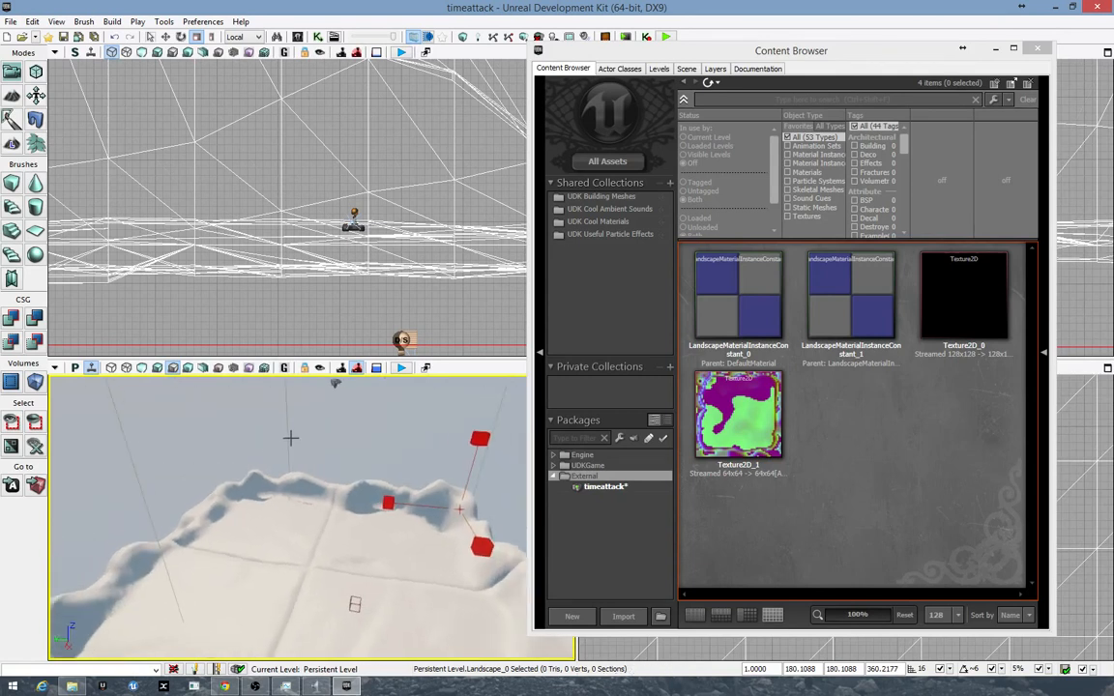
- Select the small builder brush above the landscape, switch to translation and raise it along its blue vertical axis
click(290, 437)
drag(315, 498, 315, 499)
right_drag(323, 522, 323, 522)
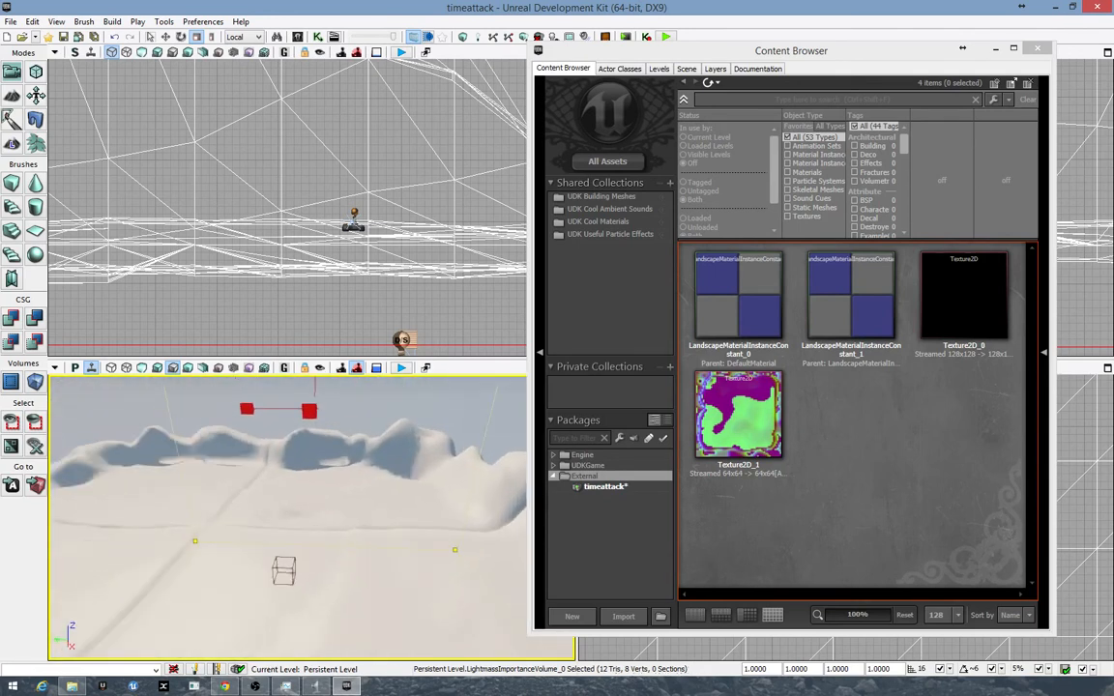
click(294, 570)
key(space)
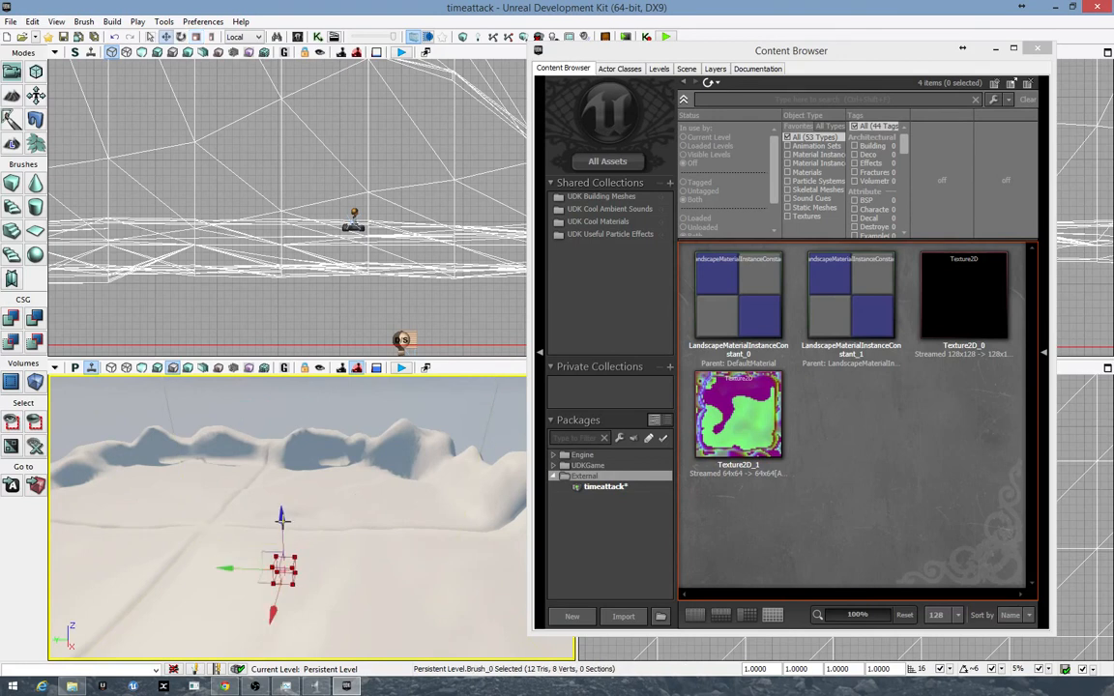
drag(280, 523, 269, 492)
right_drag(393, 513, 393, 512)
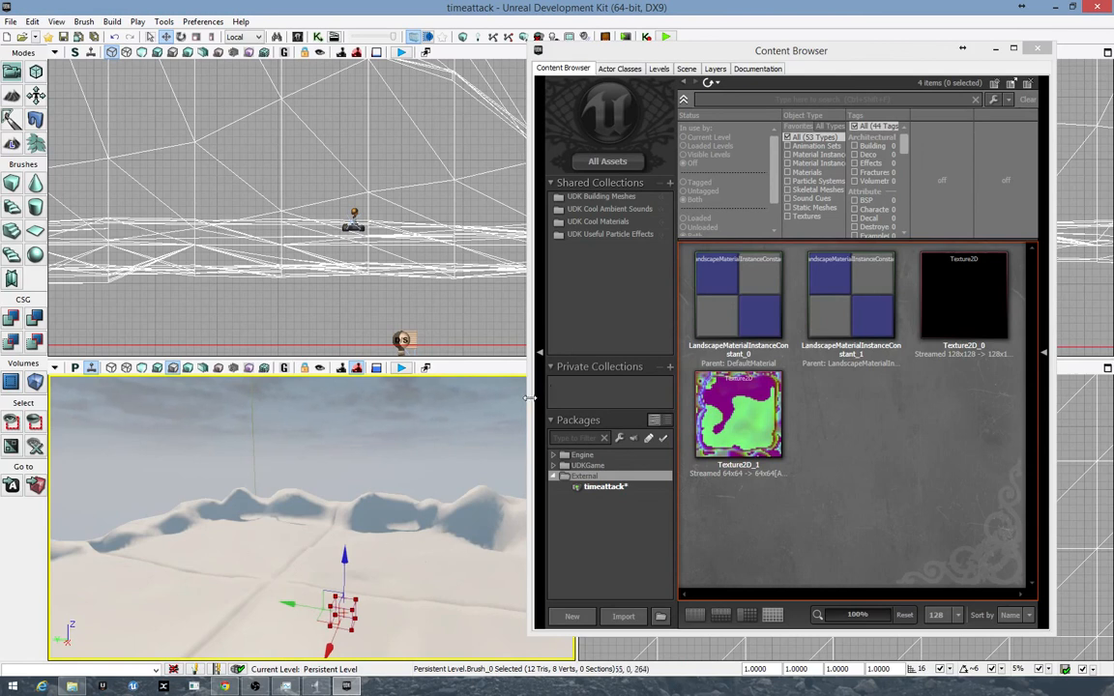
right_drag(392, 411, 392, 411)
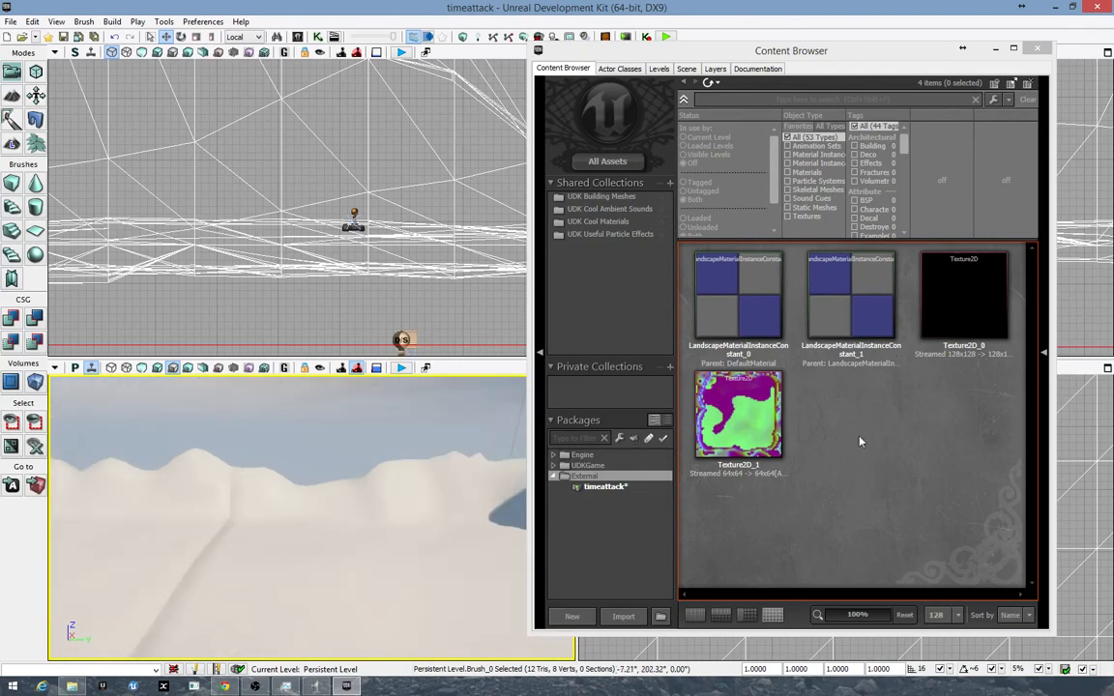
right_drag(459, 499, 191, 480)
right_click(888, 426)
click(747, 368)
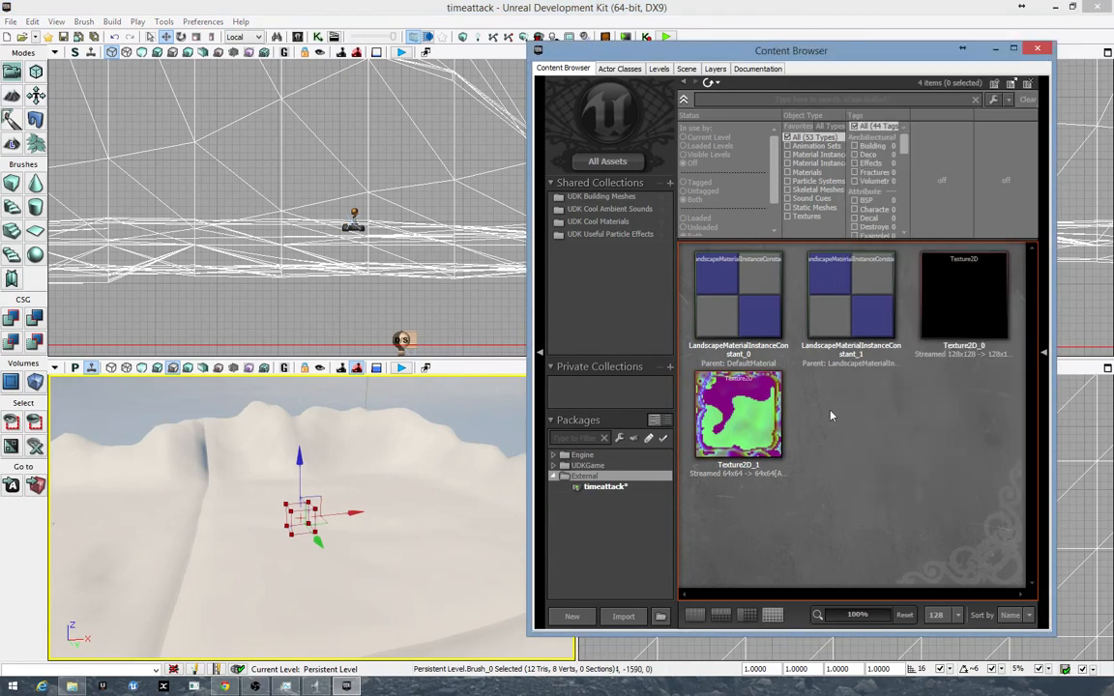
right_drag(387, 432, 373, 432)
right_drag(397, 483, 290, 484)
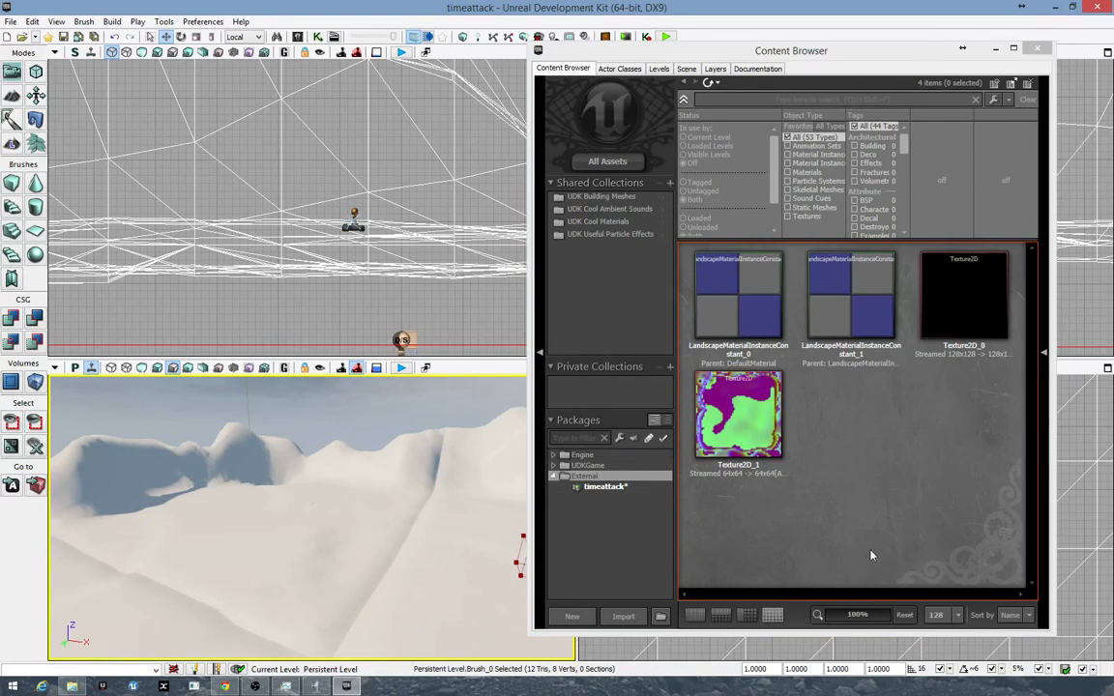
right_click(826, 426)
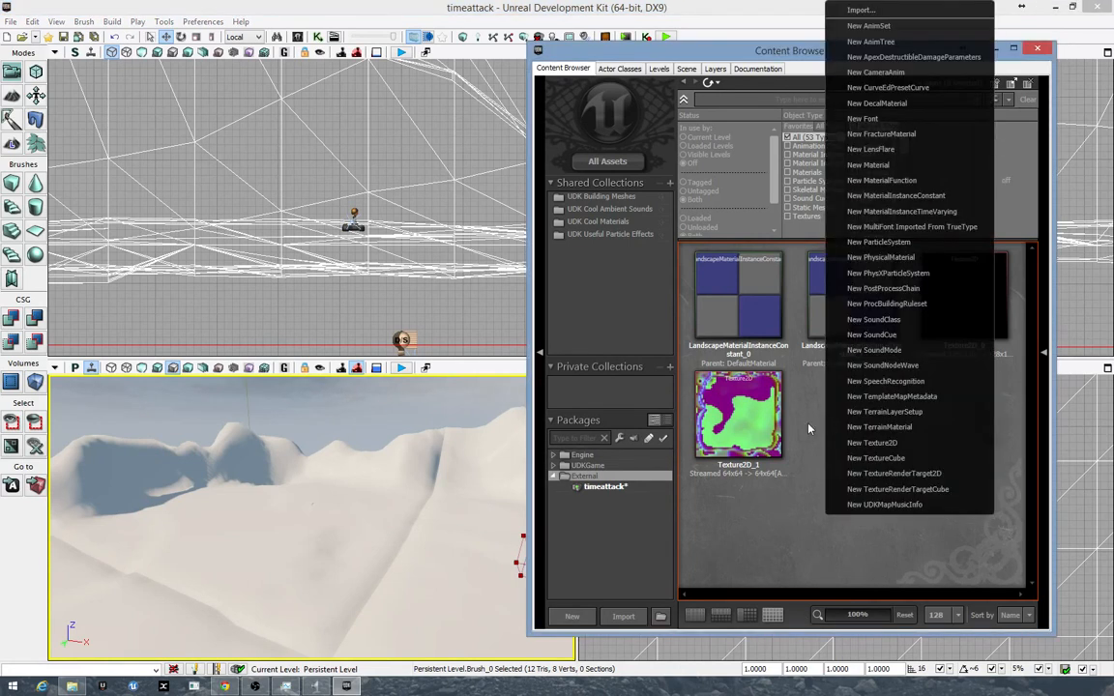
click(810, 429)
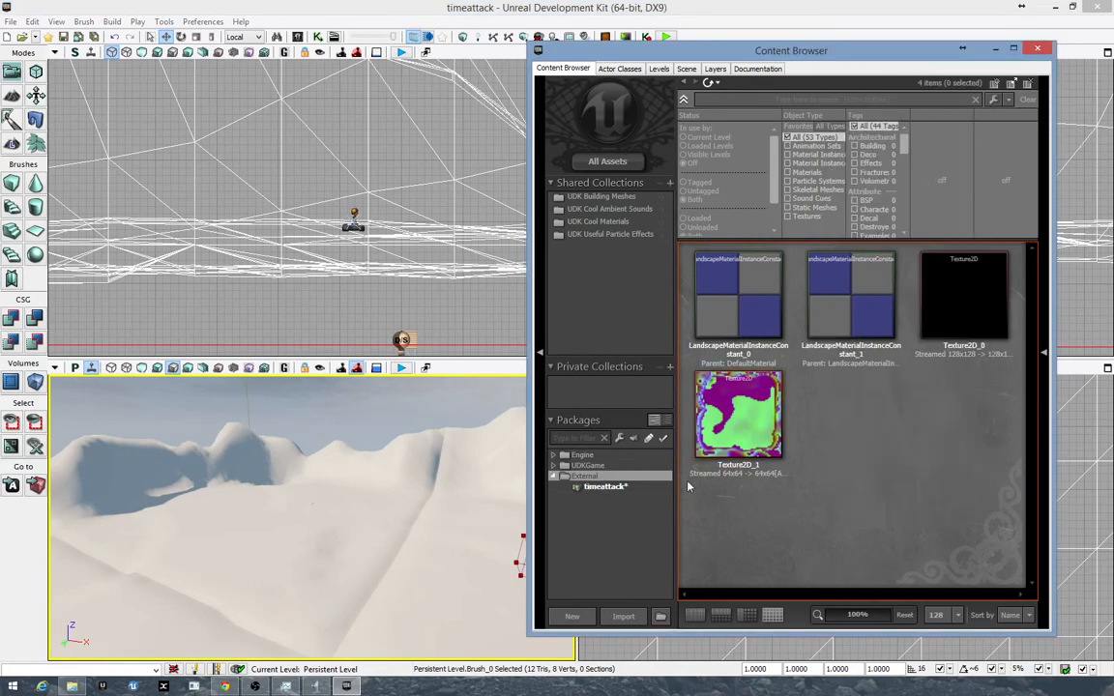
- Create a new material named mapmaterial in the timeattack package
right_click(866, 442)
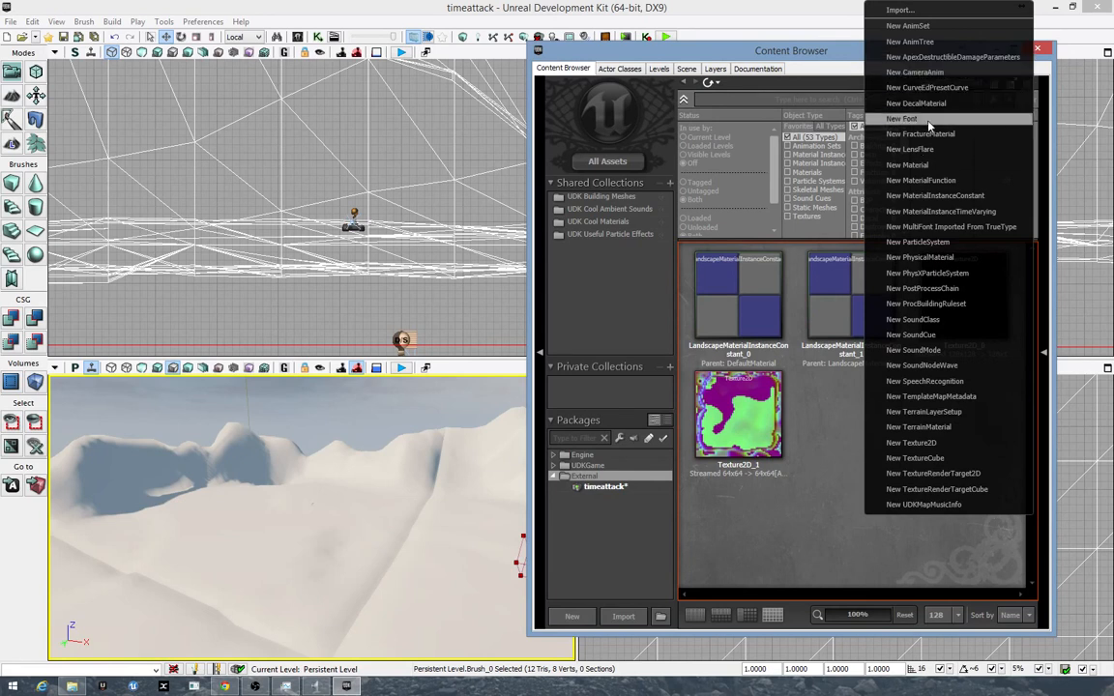
click(921, 165)
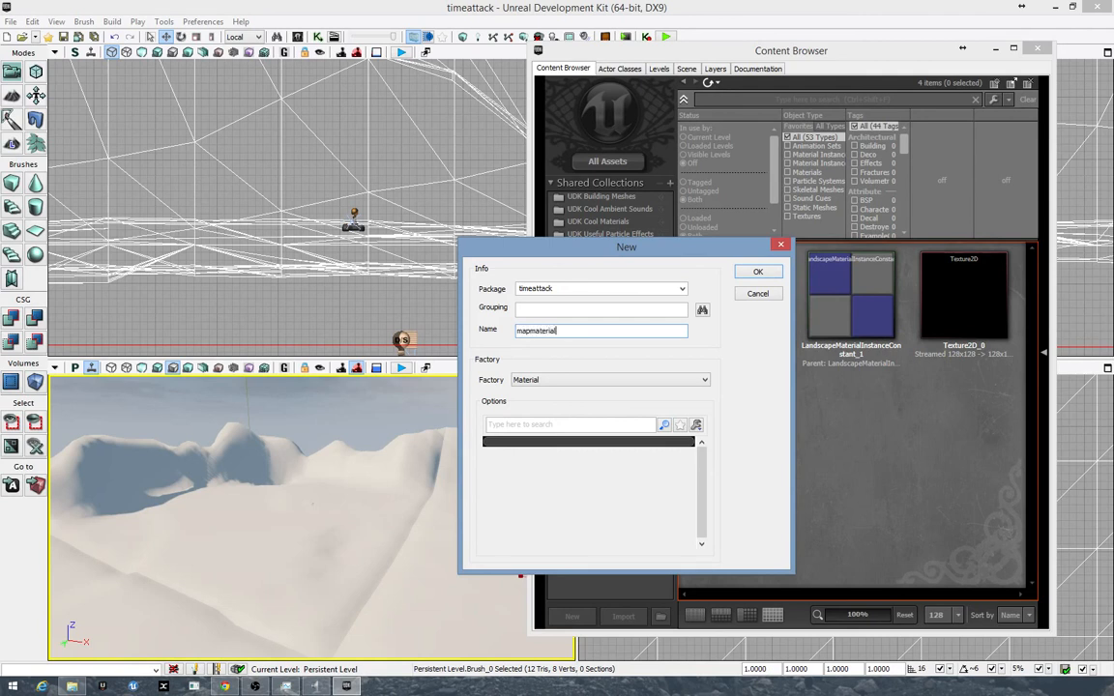
key(Return)
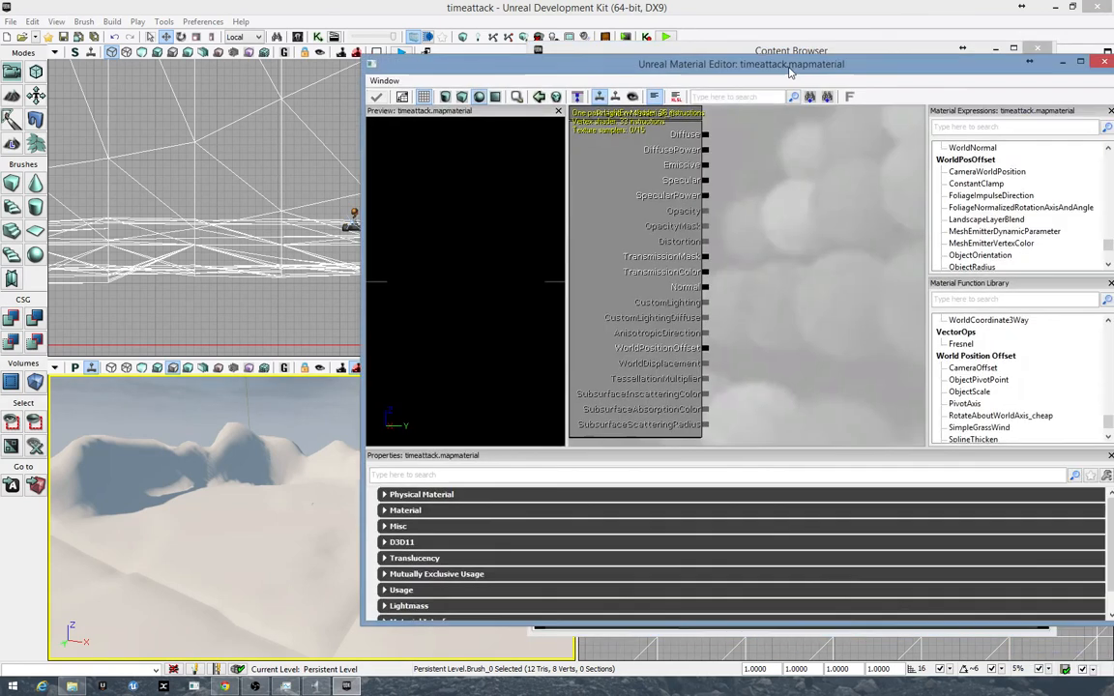
- Arrange the Material Editor window so it leaves the Content Browser's assets reachable, with the material node at the edge of the graph
drag(793, 72, 627, 90)
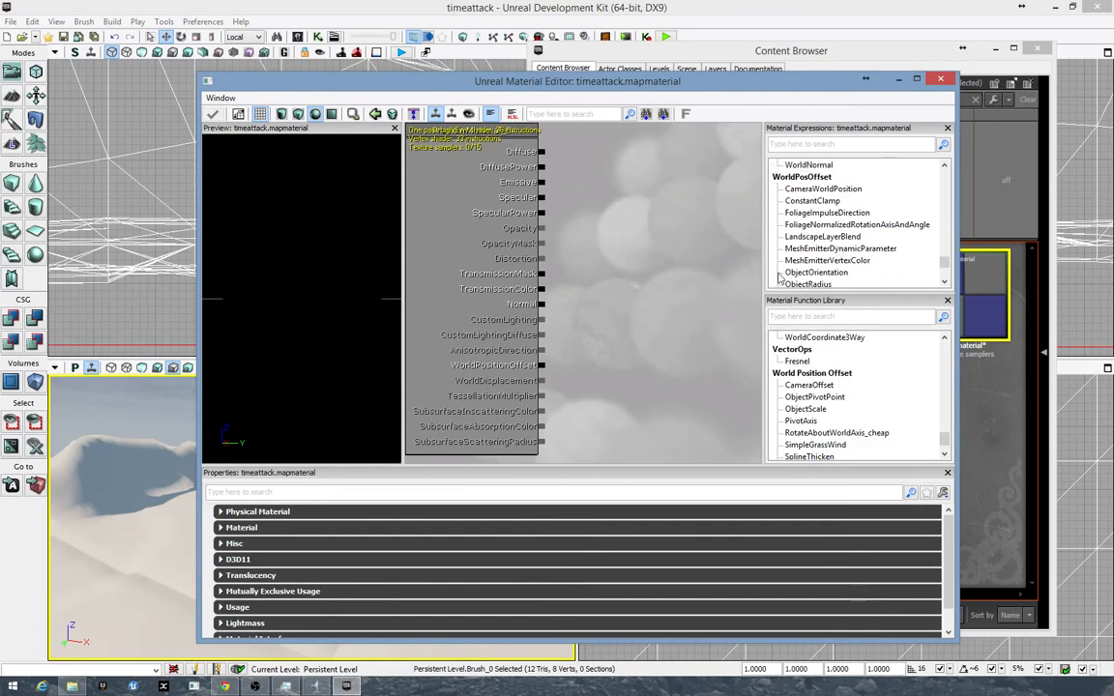
click(916, 79)
drag(679, 198, 653, 289)
drag(582, 8, 444, 99)
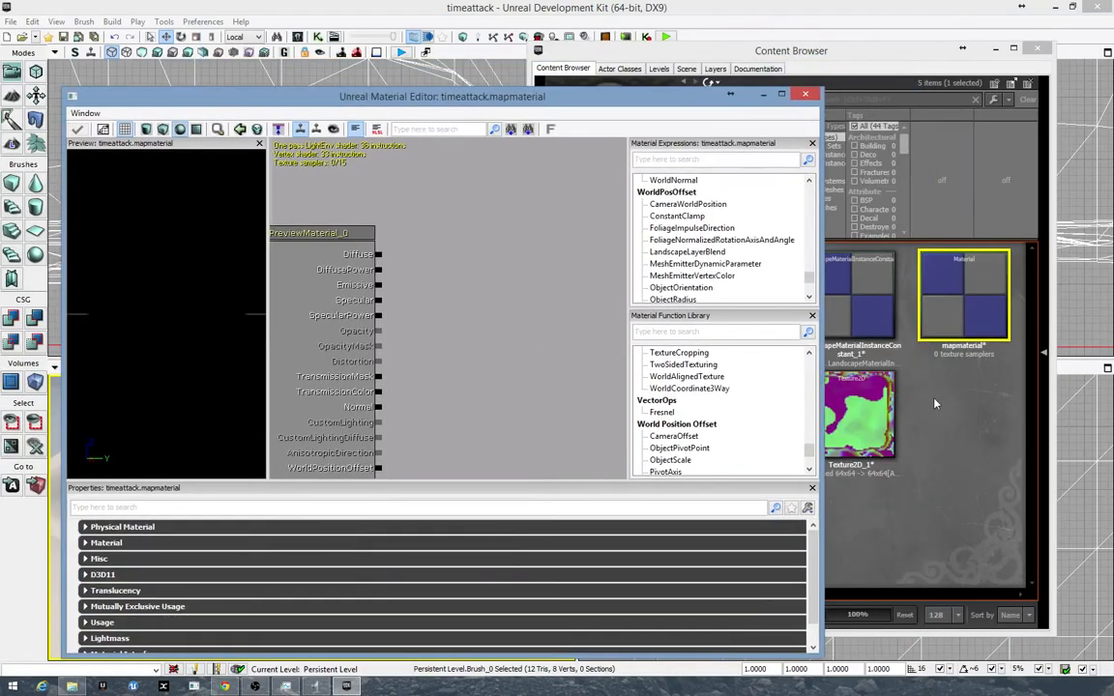
click(965, 302)
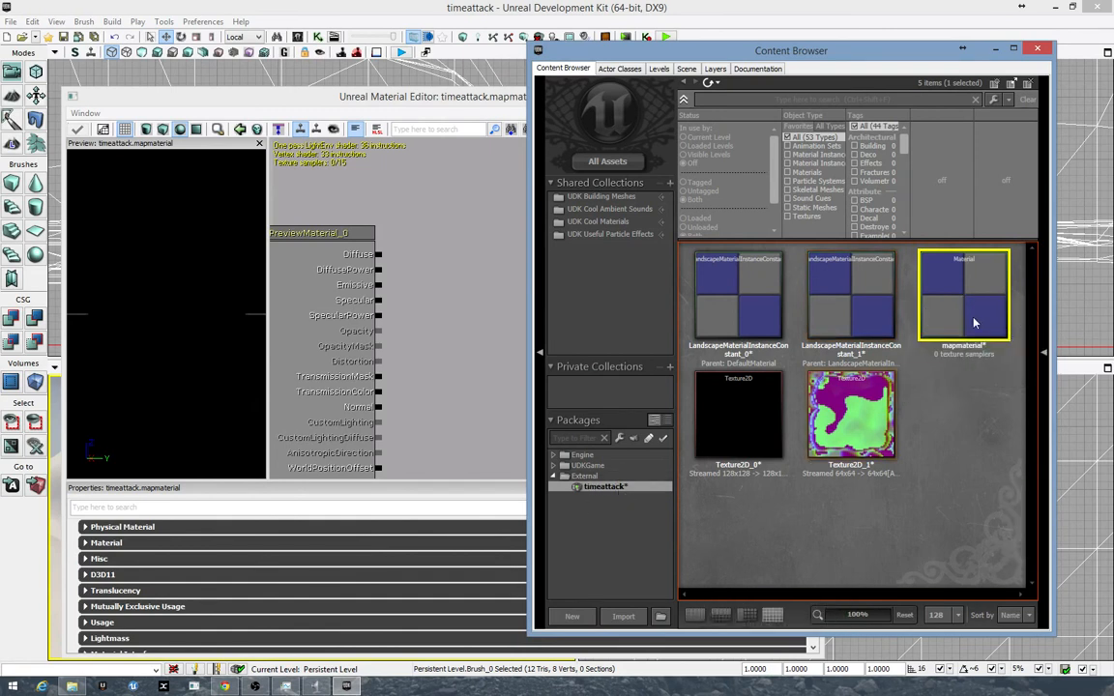
click(425, 286)
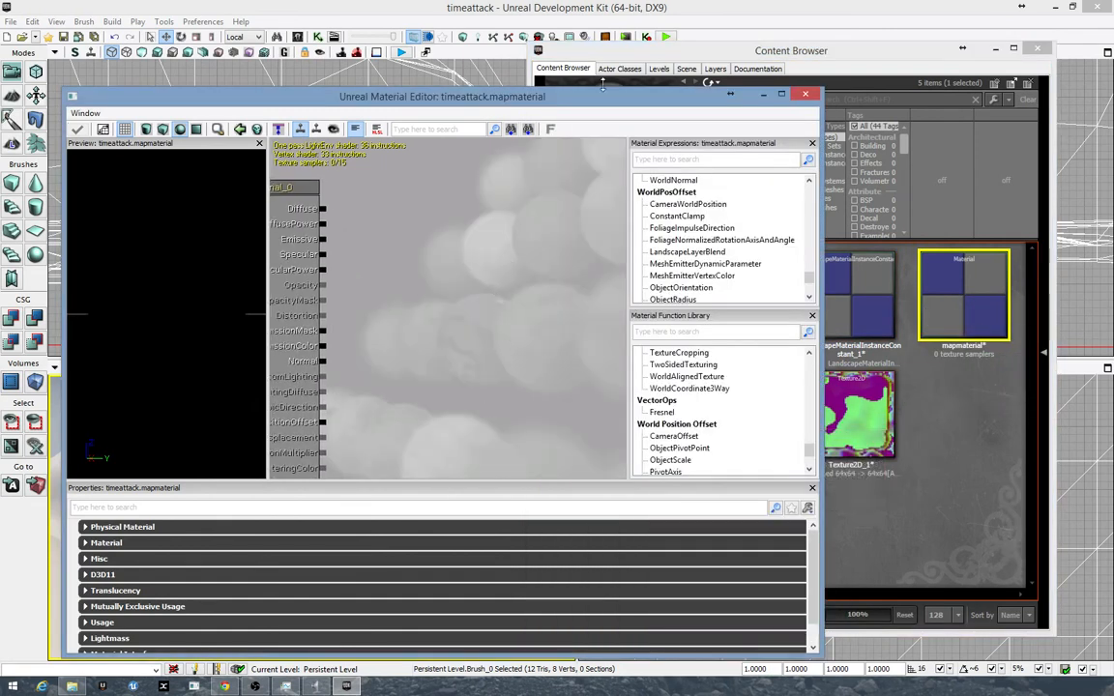
double_click(552, 95)
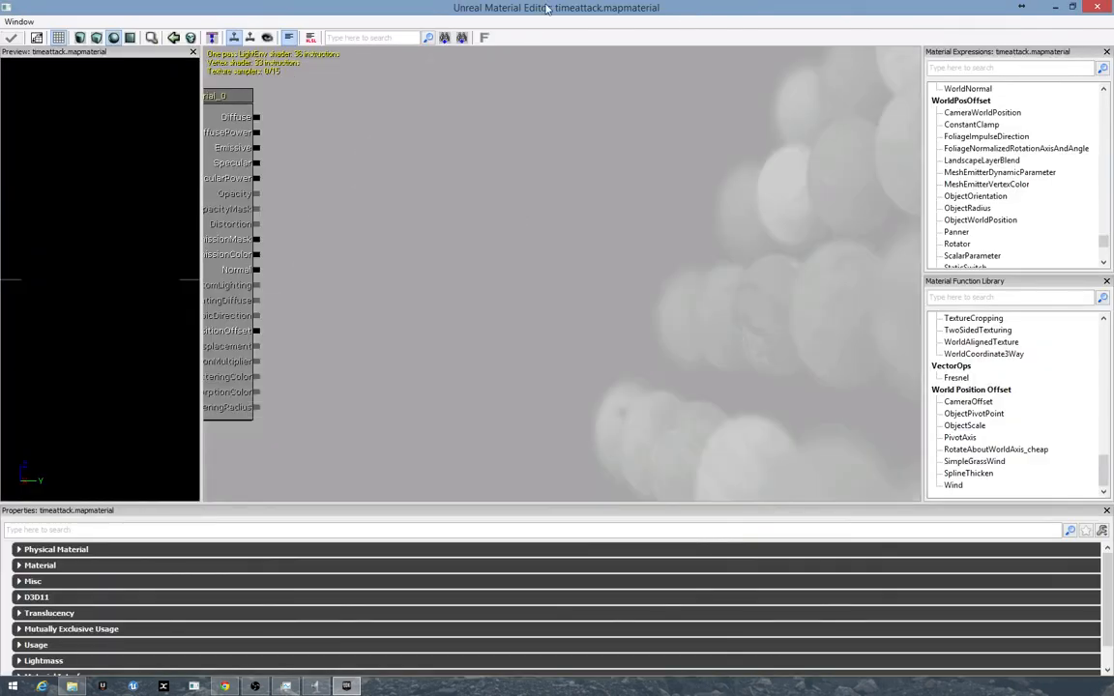
double_click(547, 8)
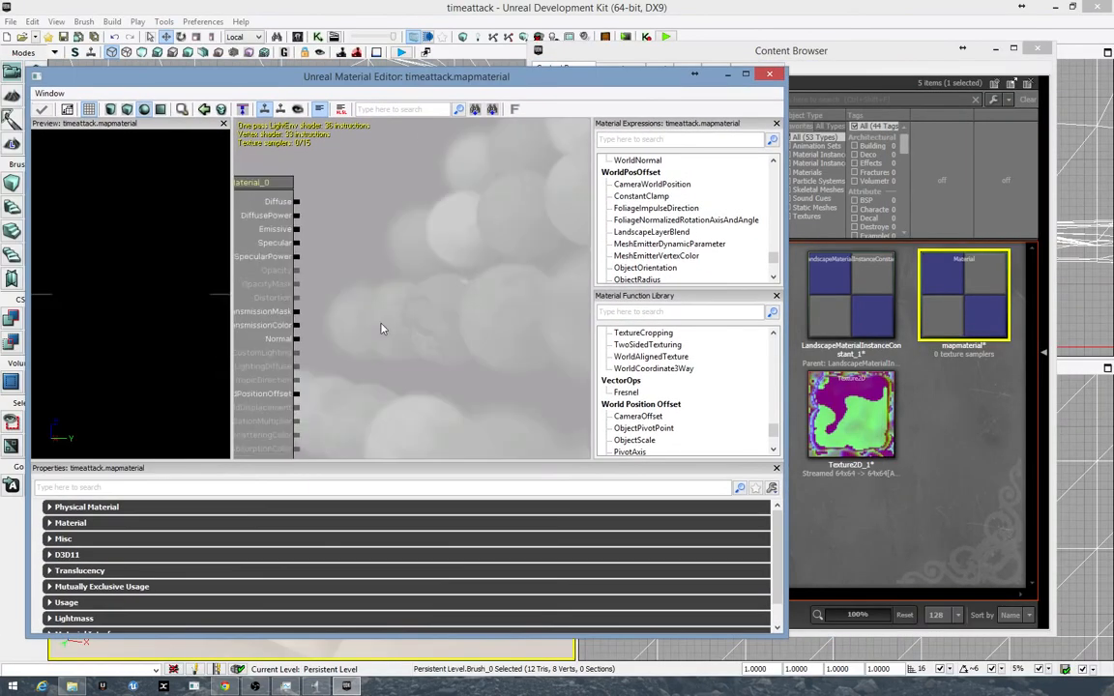
scroll(366, 301, down, 3)
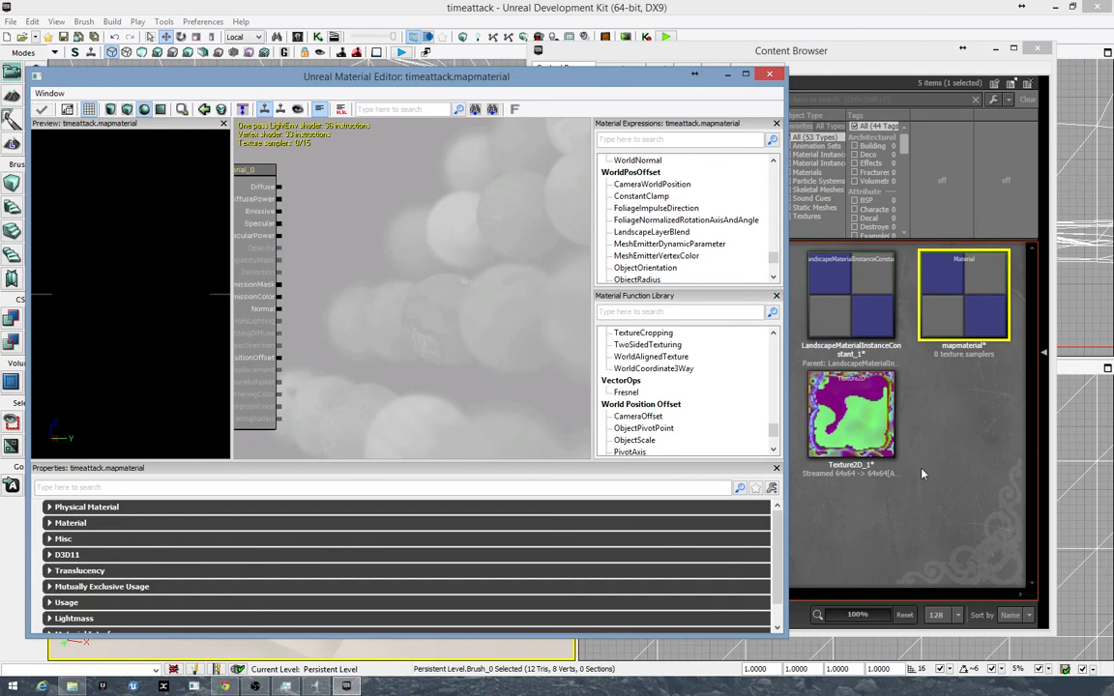
- Show the UDKGame packages in the Content Browser, filter them to textures and search for grass
click(921, 474)
click(590, 468)
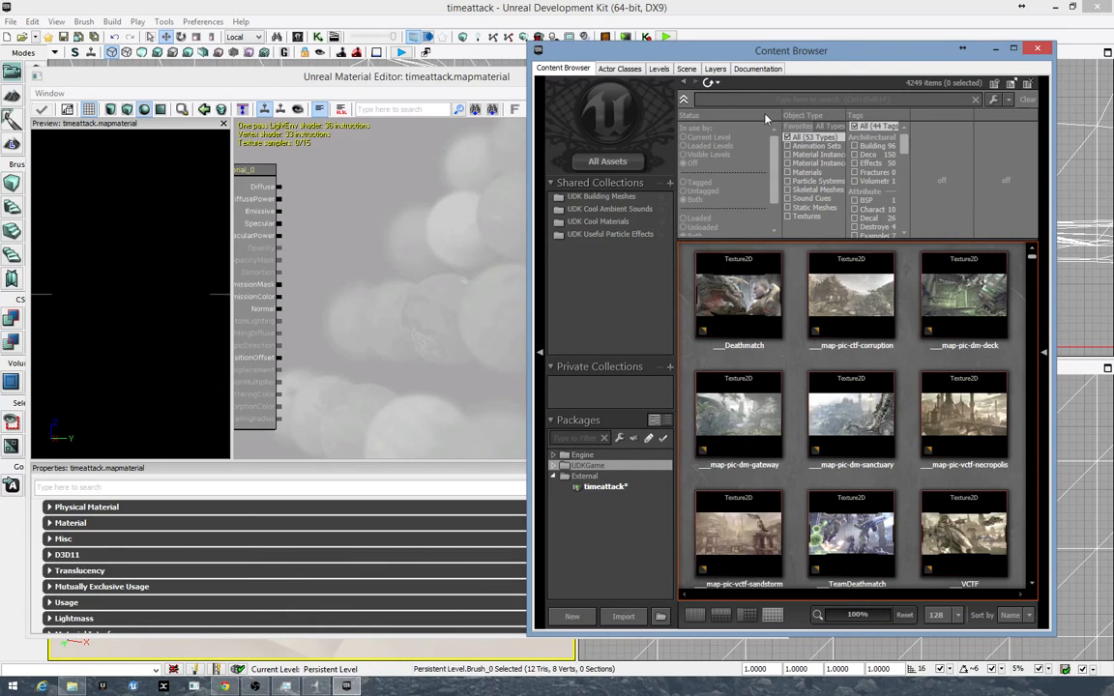
click(787, 216)
click(791, 103)
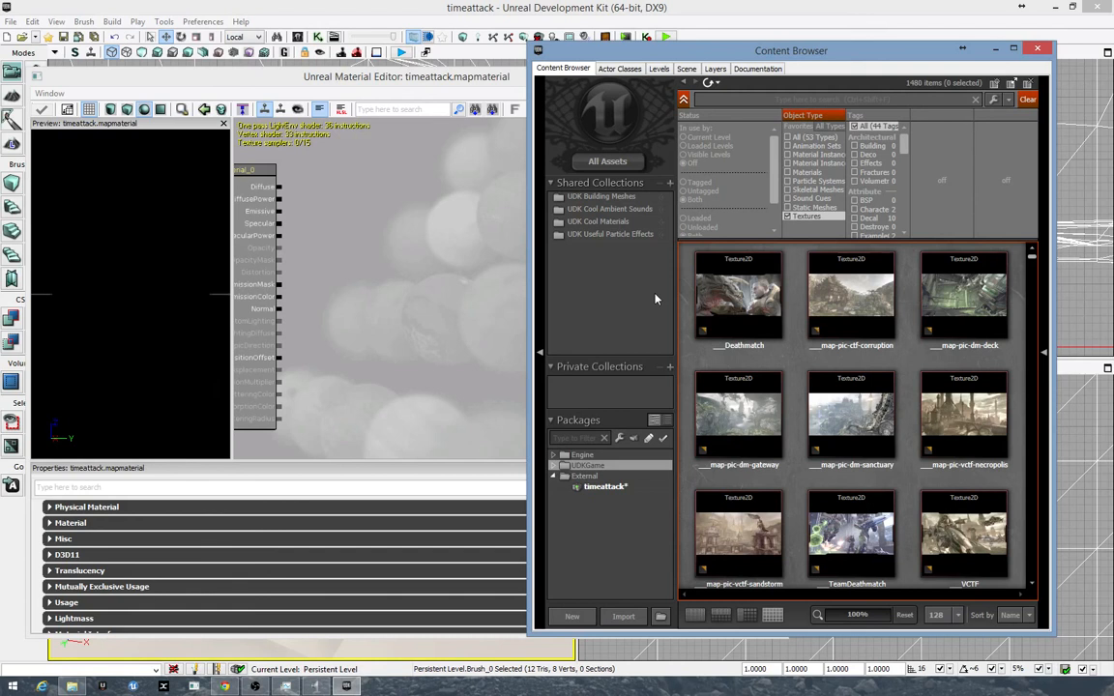
text(grass)
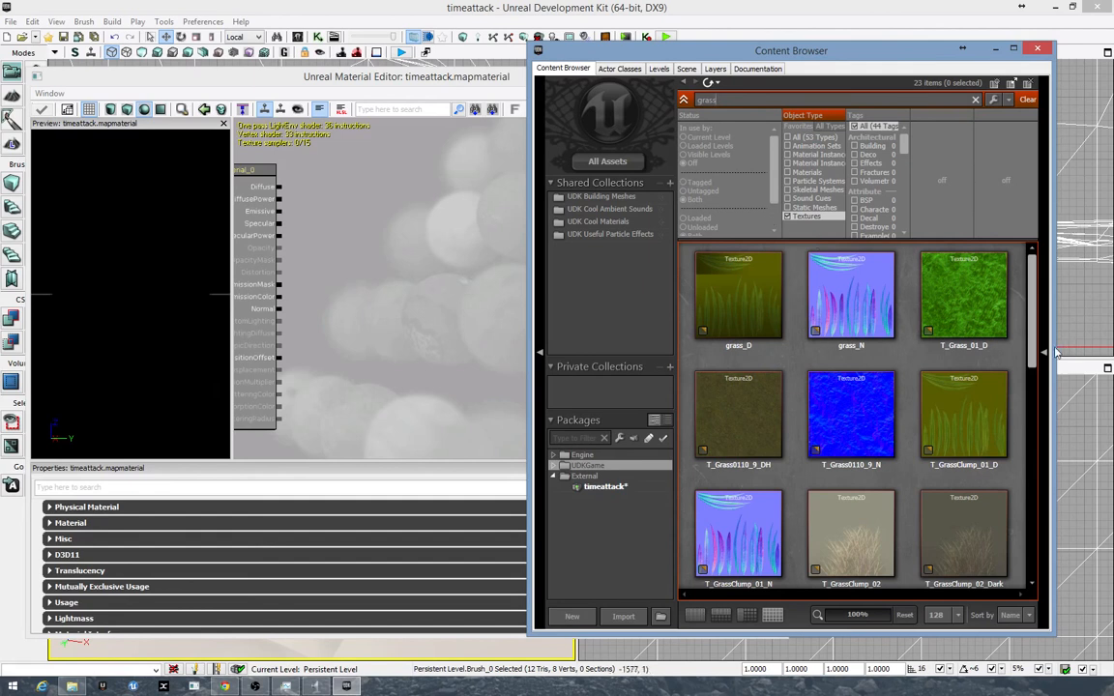
- Add texture samples of T_SGrass_01_D and T_Grass0110_9_DH to the mapmaterial graph, one below the other
scroll(1023, 390, down, 5)
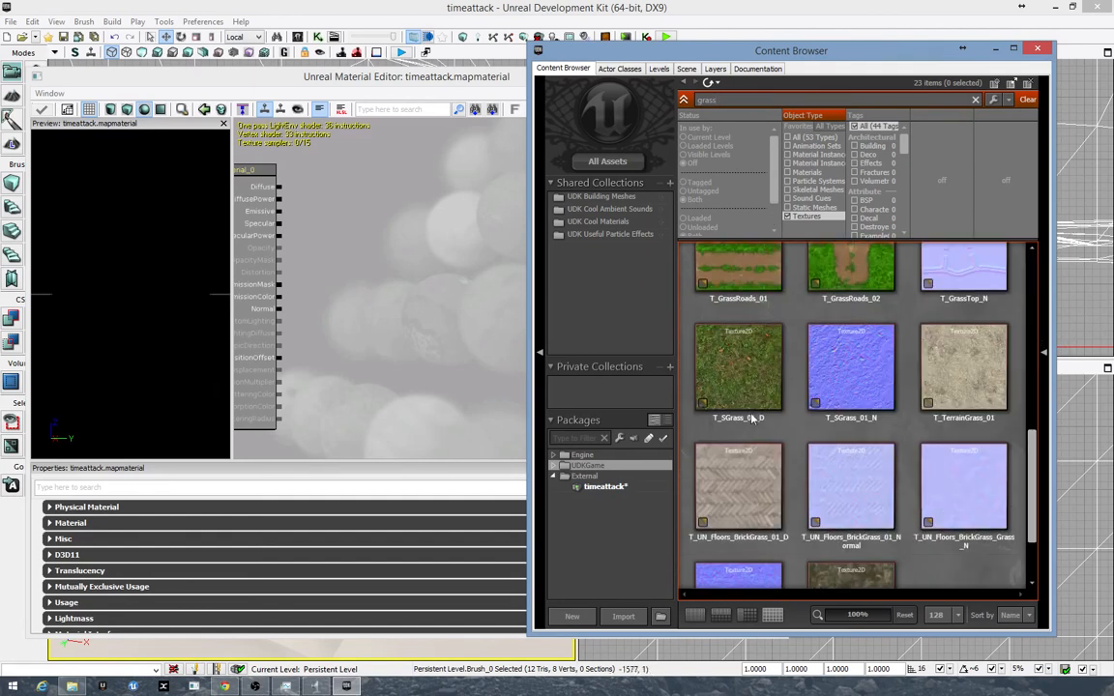
drag(738, 366, 454, 212)
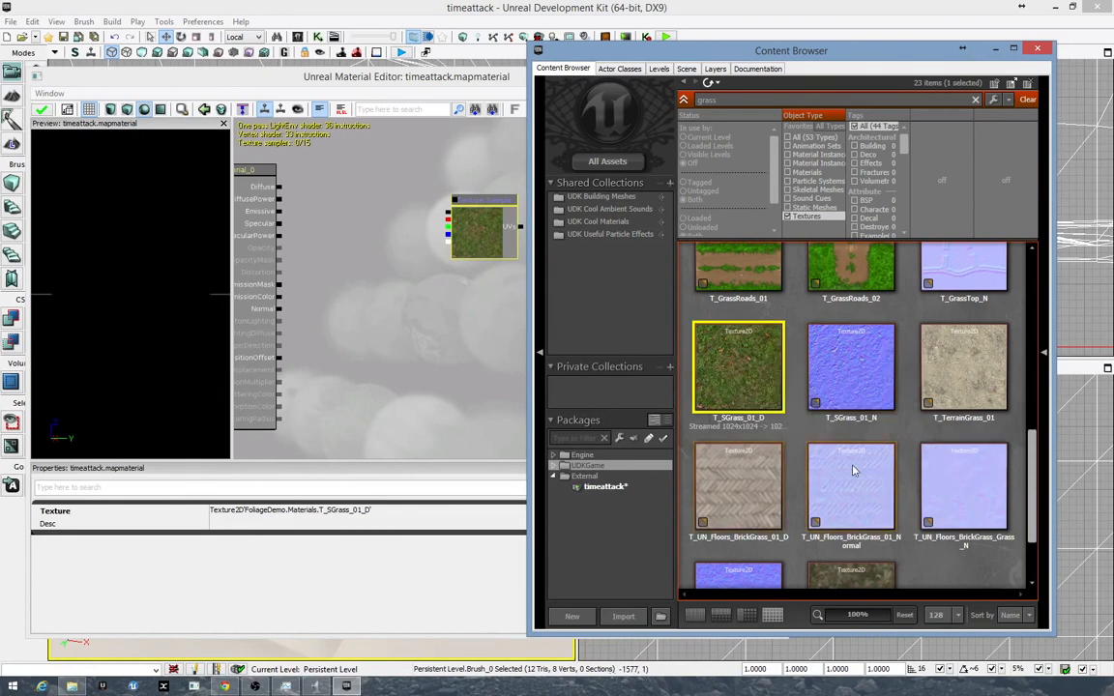
scroll(1016, 416, down, 1)
scroll(1035, 382, up, 4)
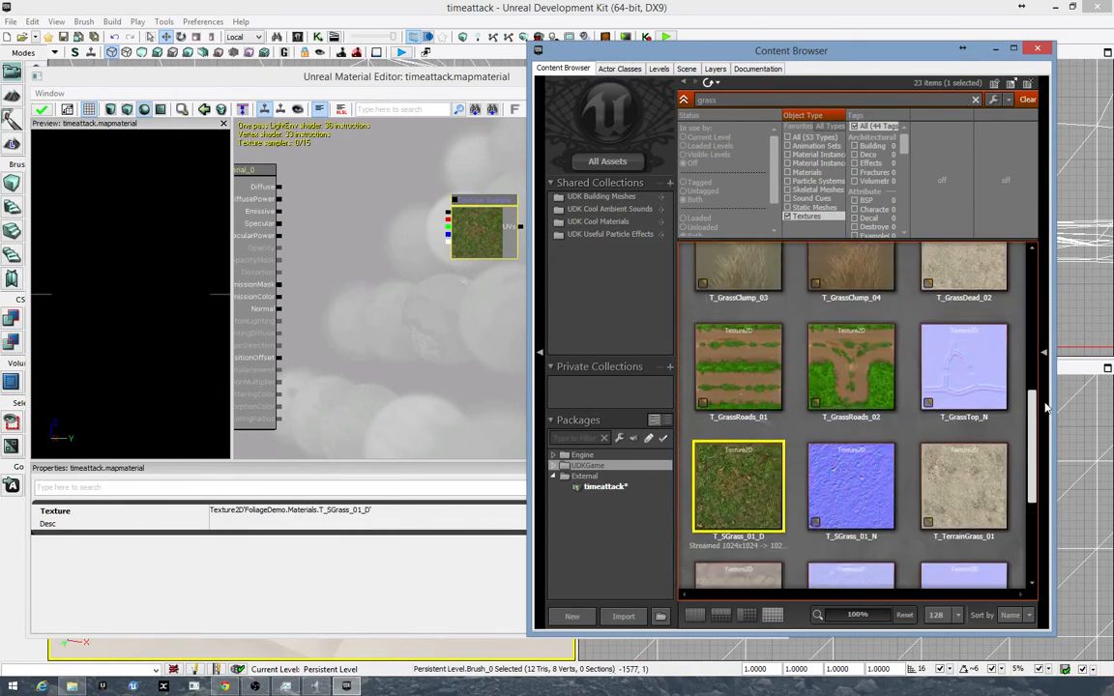
scroll(1040, 329, up, 3)
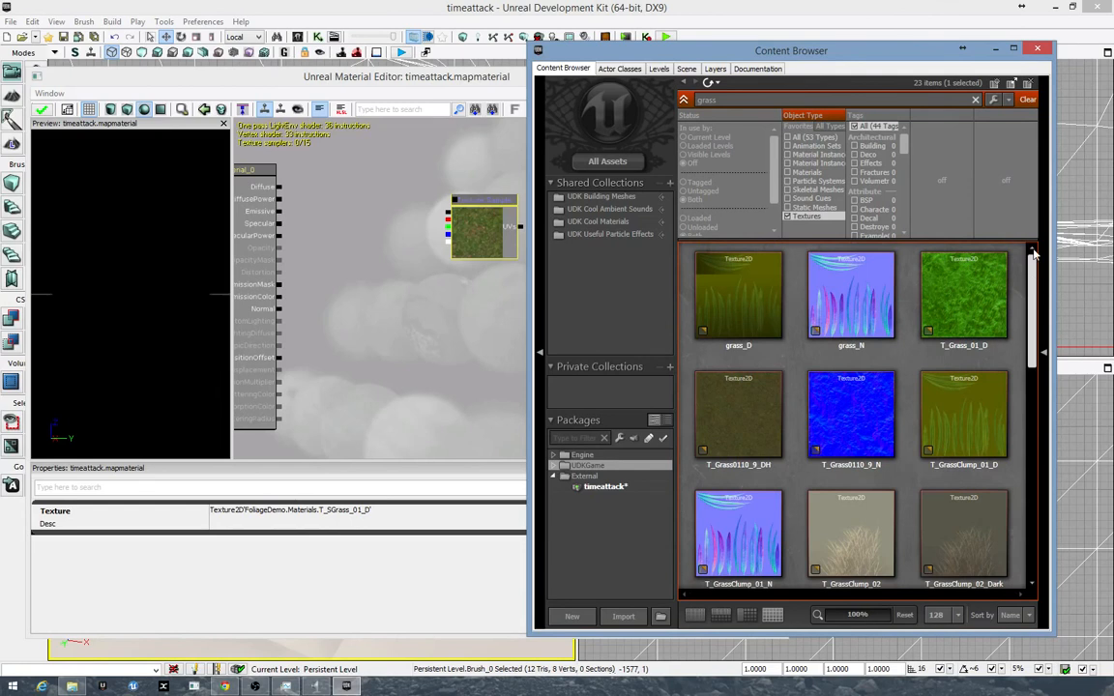
drag(720, 416, 468, 303)
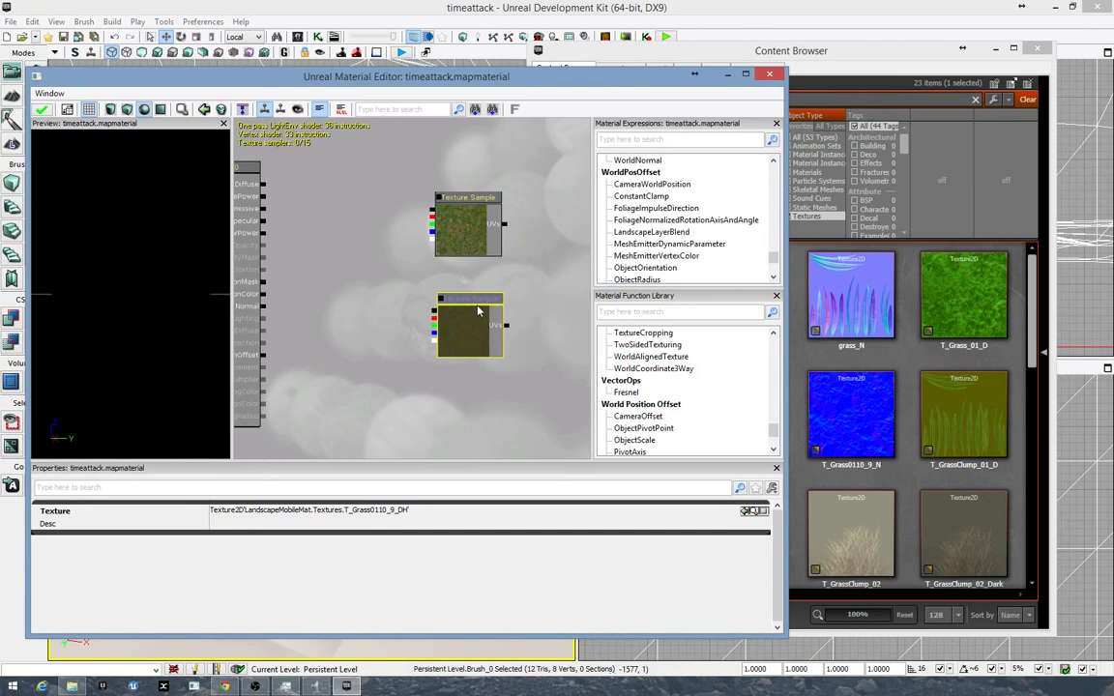
drag(469, 304, 466, 293)
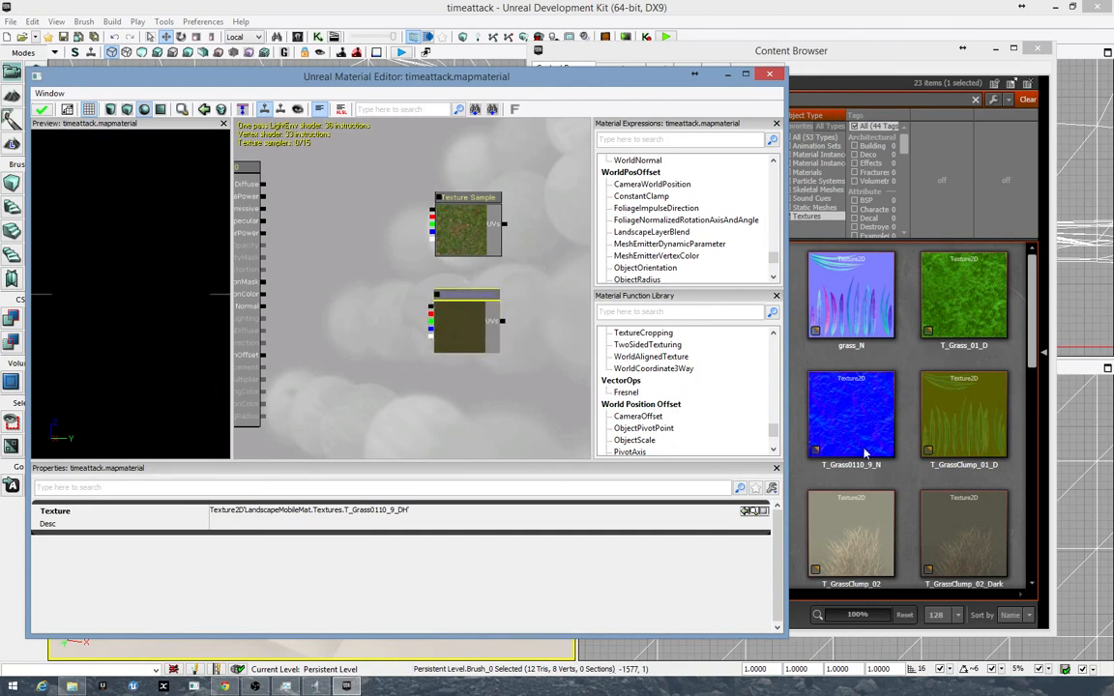
- Search the UDKGame textures for mud and clear the search term
click(944, 363)
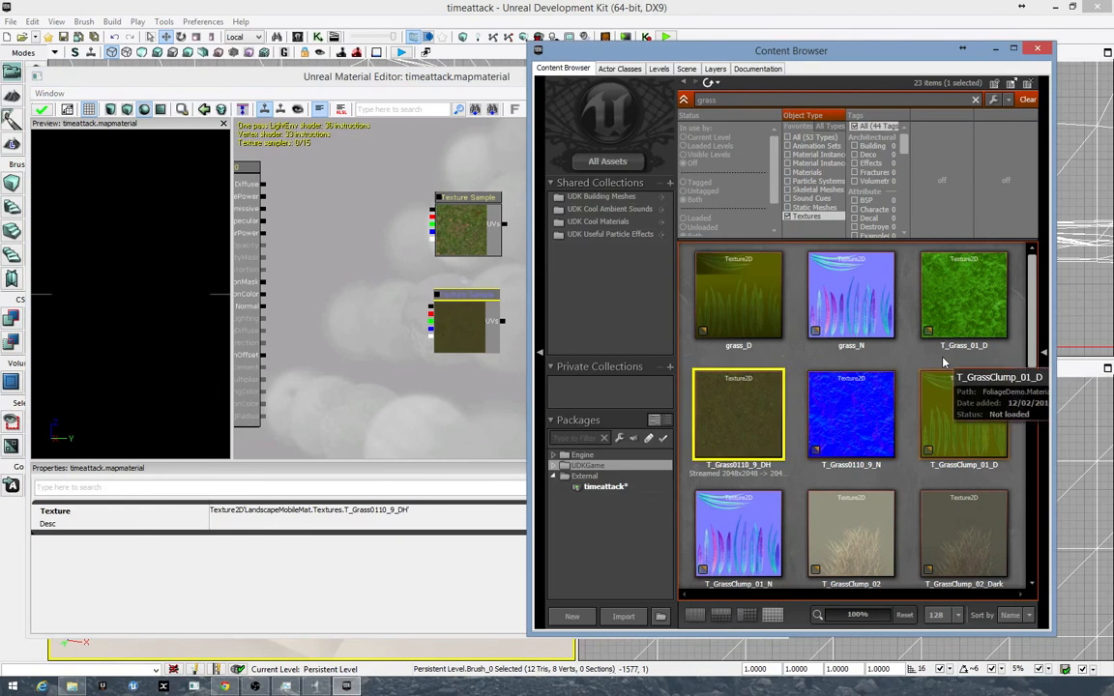
double_click(720, 98)
text(mud)
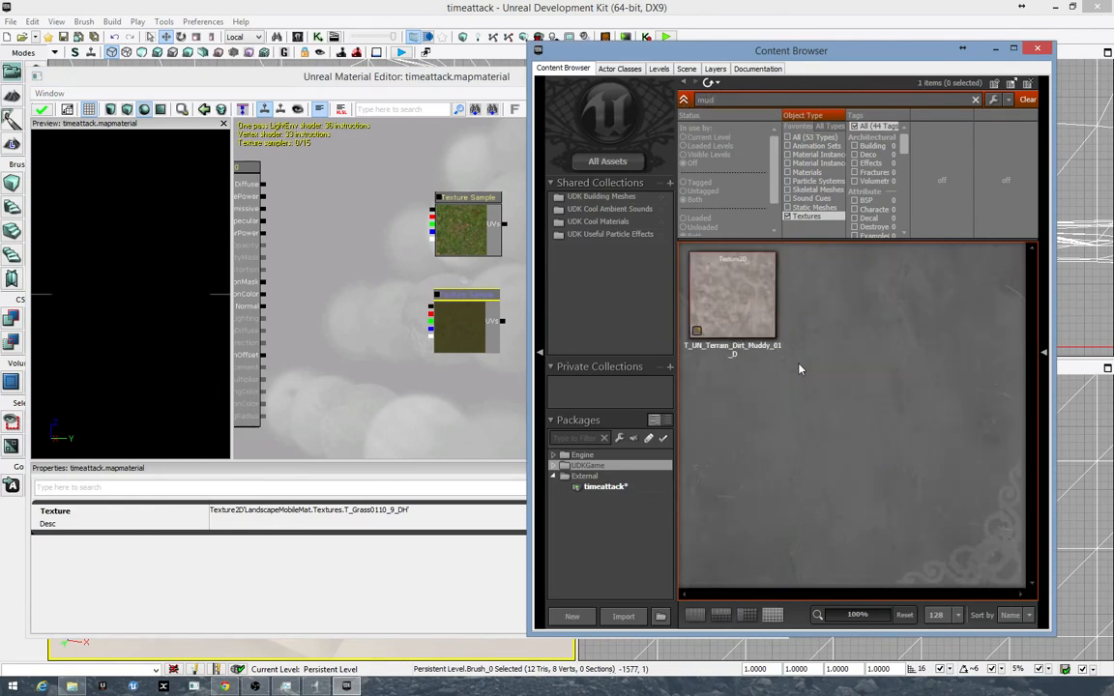
key(BackSpace)
key(BackSpace)
key(BackSpace)
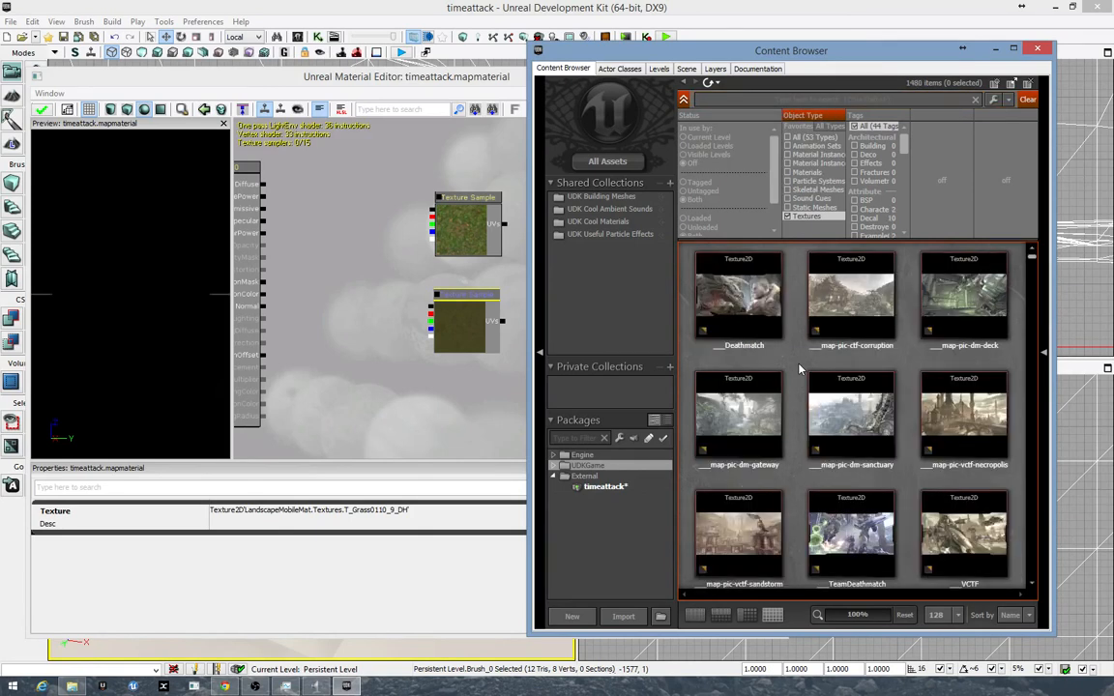
- Search the UDKGame textures for dirt and add a texture sample of T_WetDirt_01_D below the grass samples
text(cl)
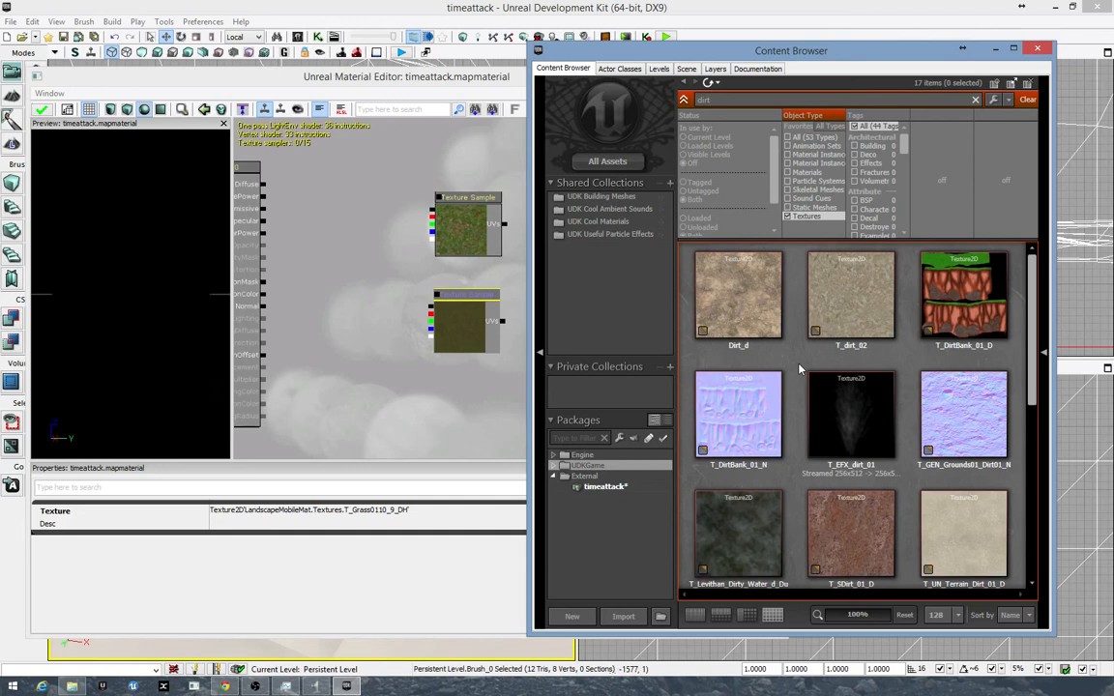
drag(1031, 388, 1031, 578)
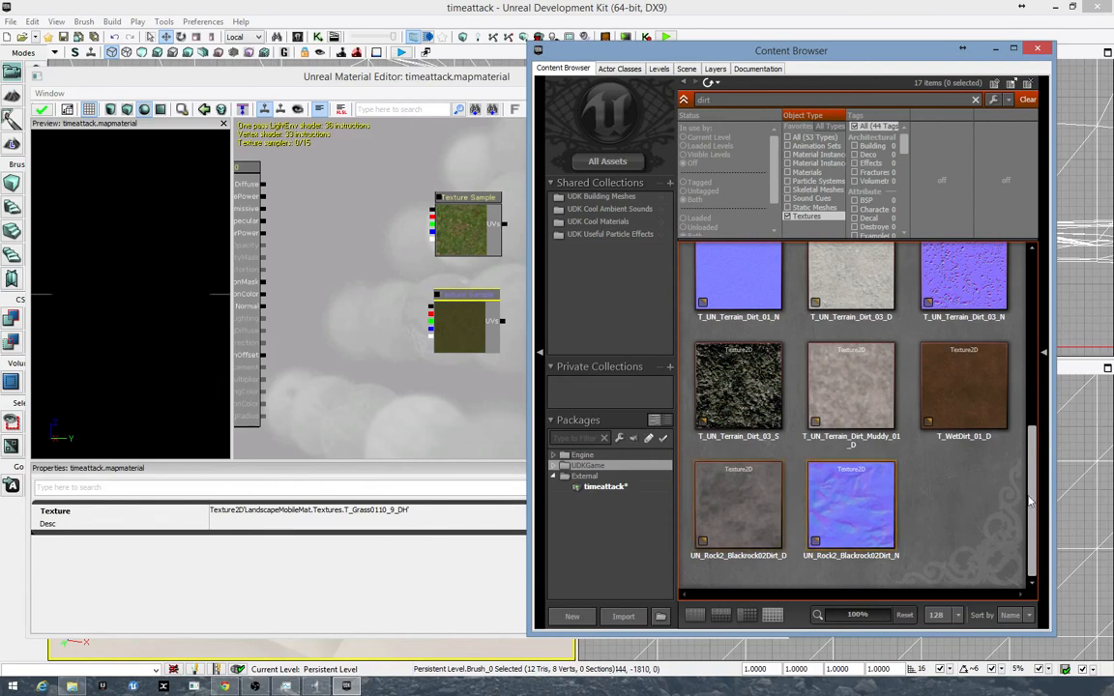
drag(969, 391, 463, 405)
drag(437, 361, 390, 234)
ctrl+drag(438, 281, 410, 255)
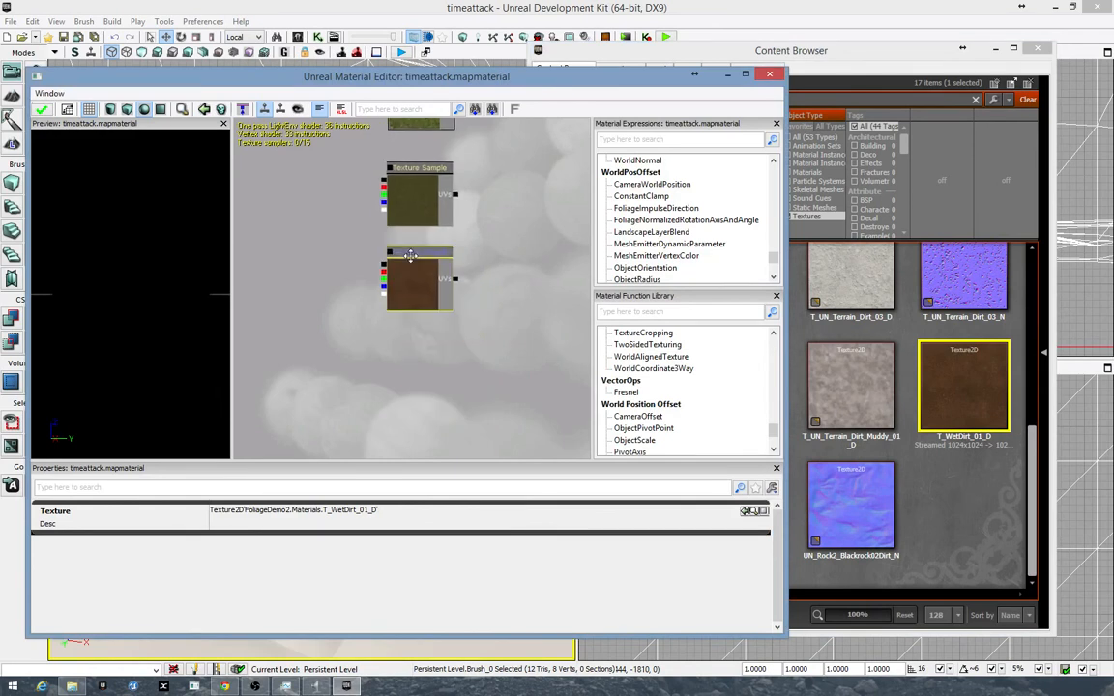
- Search the textures for rock and add a texture sample of T_CliffRockTile_02_D below the wet dirt sample
click(841, 100)
double_click(841, 99)
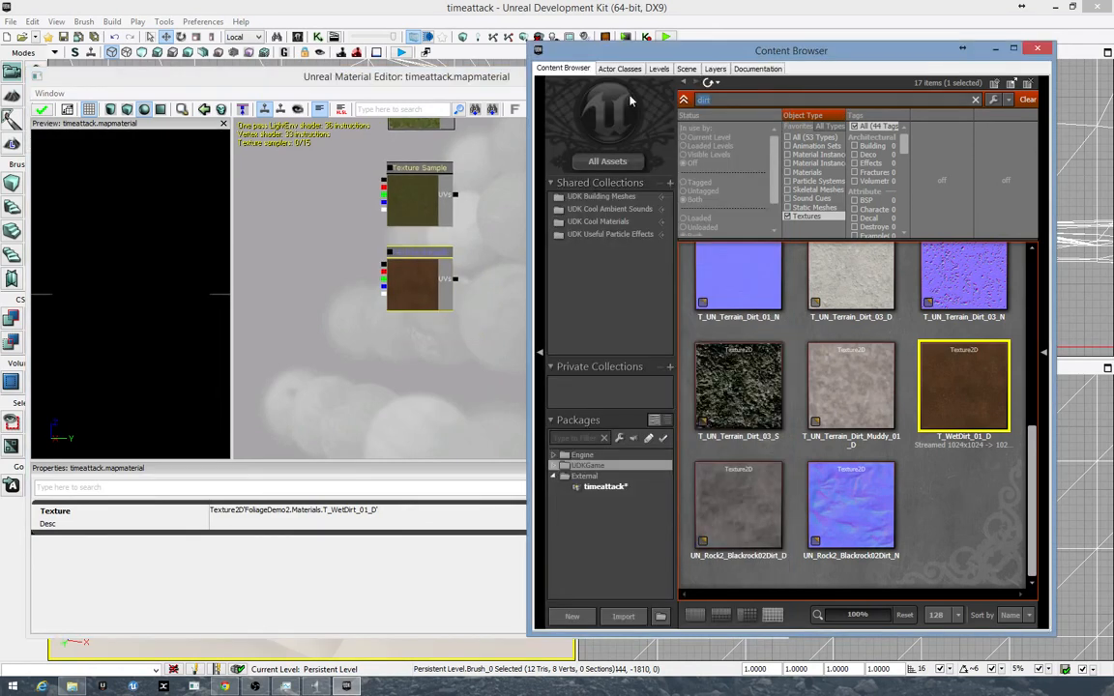
key(BackSpace)
text(roc)
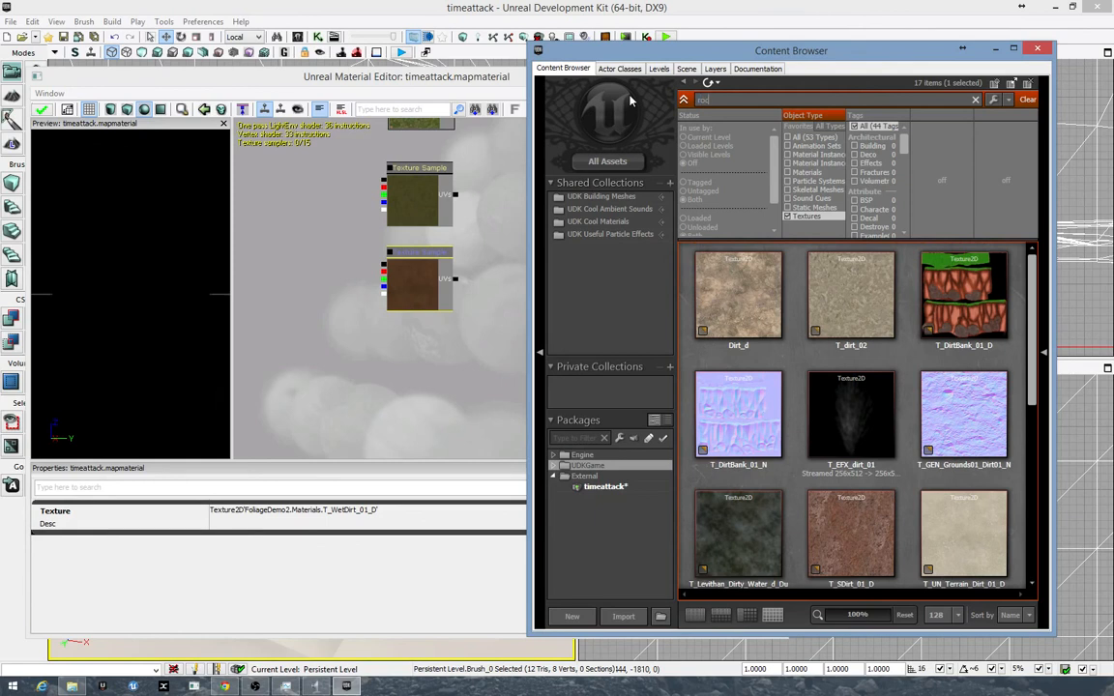
text(k)
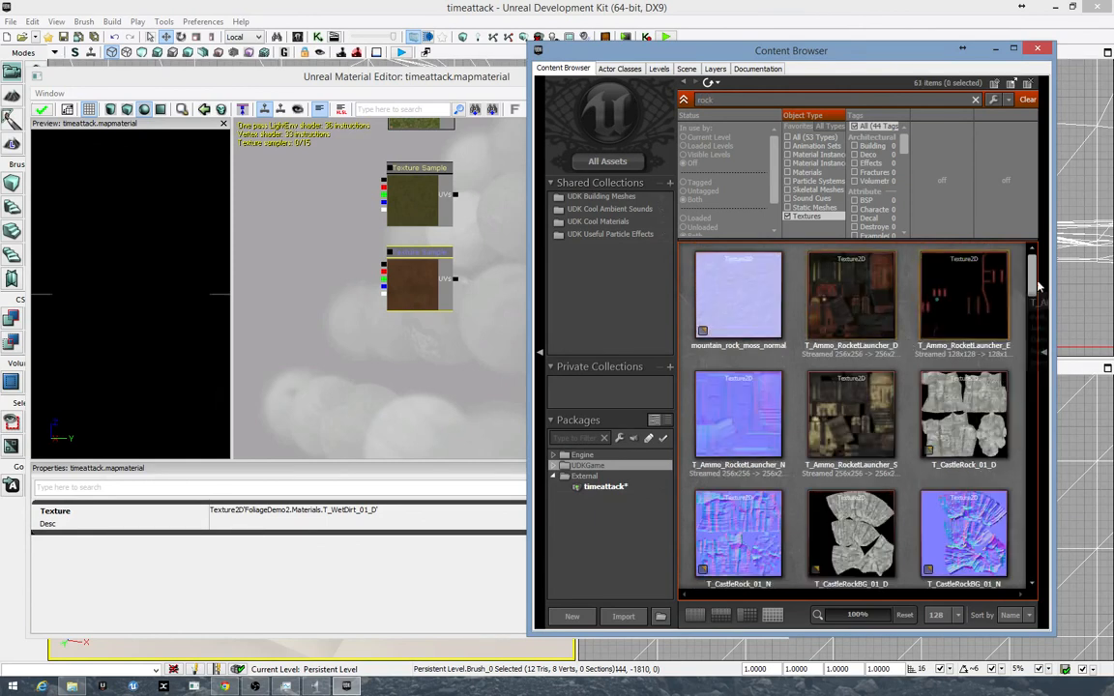
drag(1032, 263, 1026, 544)
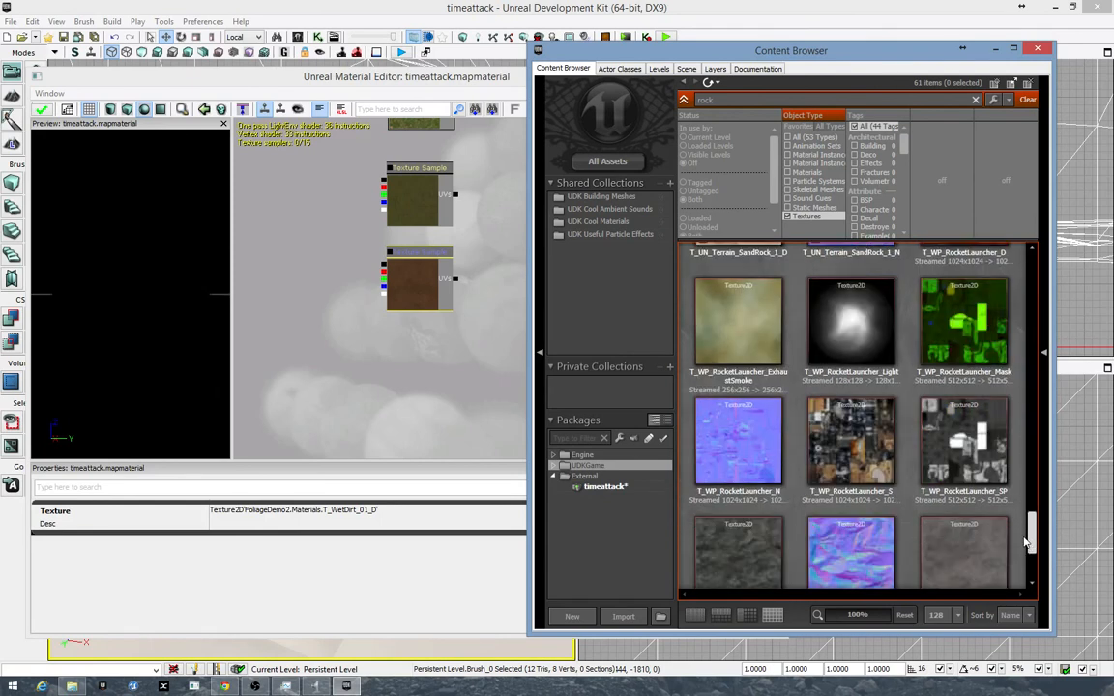
scroll(935, 484, up, 5)
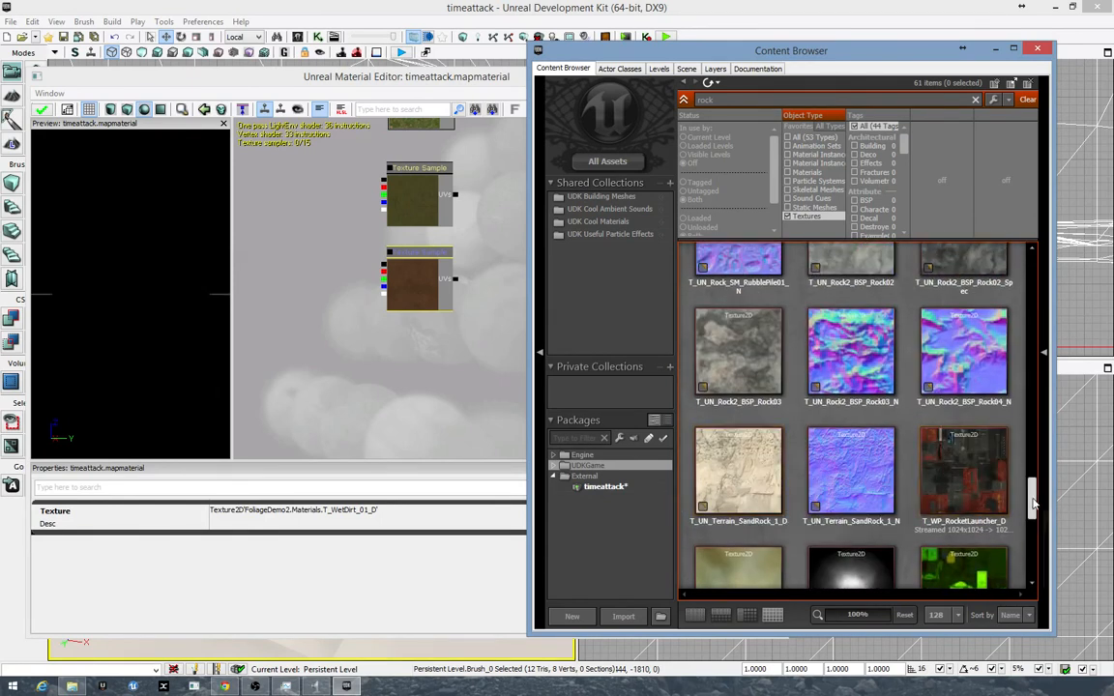
scroll(1037, 474, up, 3)
drag(1037, 474, 1041, 325)
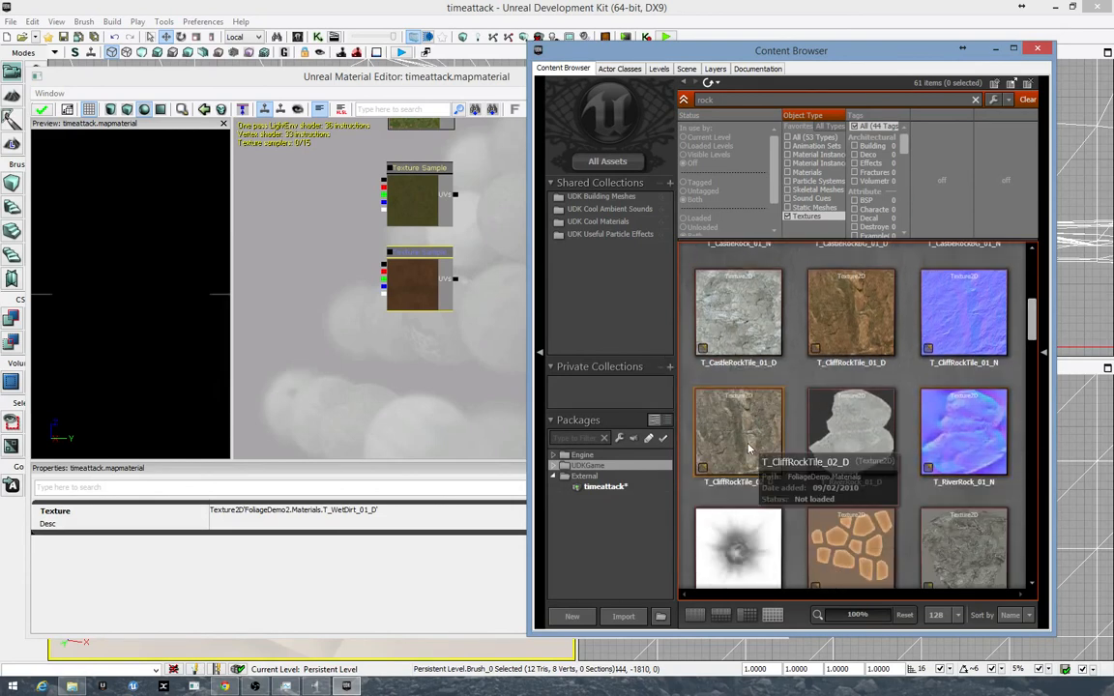
drag(747, 448, 482, 379)
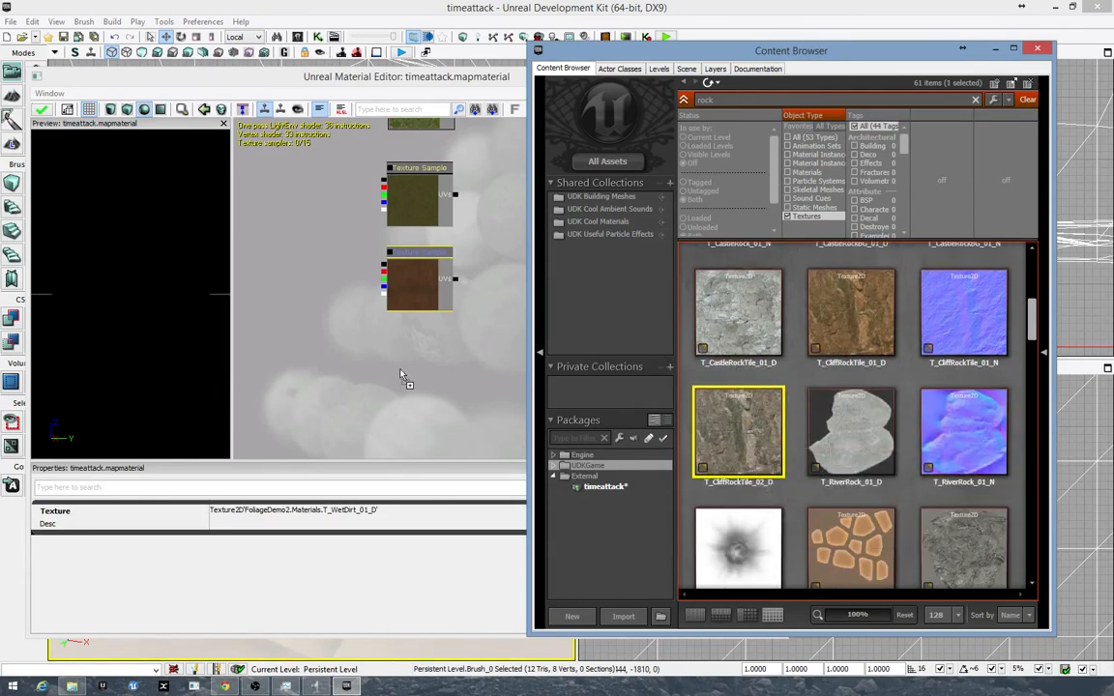
drag(402, 376, 396, 377)
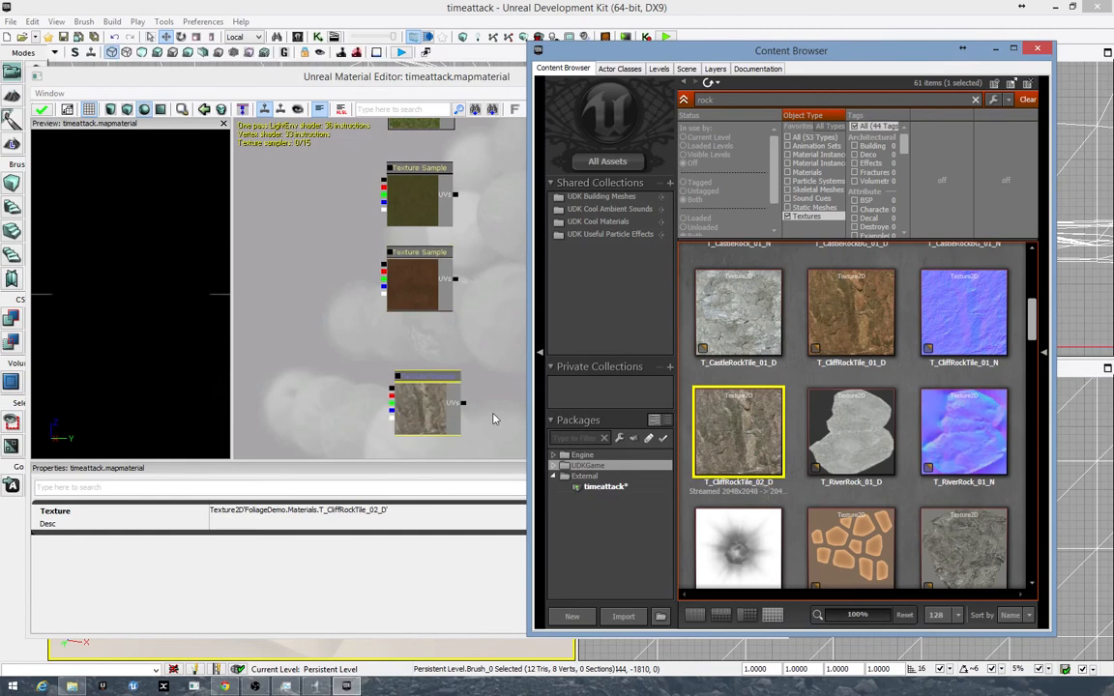
click(435, 378)
- Add a TerrainLayerCoords node beside the T_SGrass_01_D sample and connect it to that sample's UVs
drag(540, 299, 629, 354)
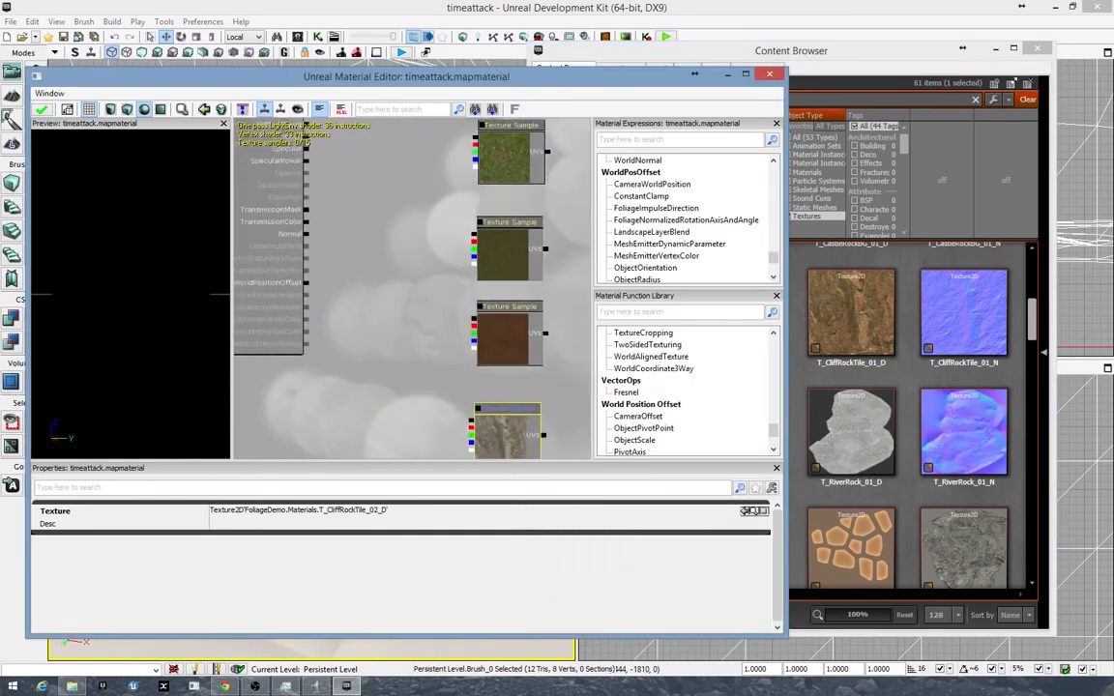
drag(606, 257, 544, 391)
drag(485, 320, 340, 253)
drag(353, 389, 405, 293)
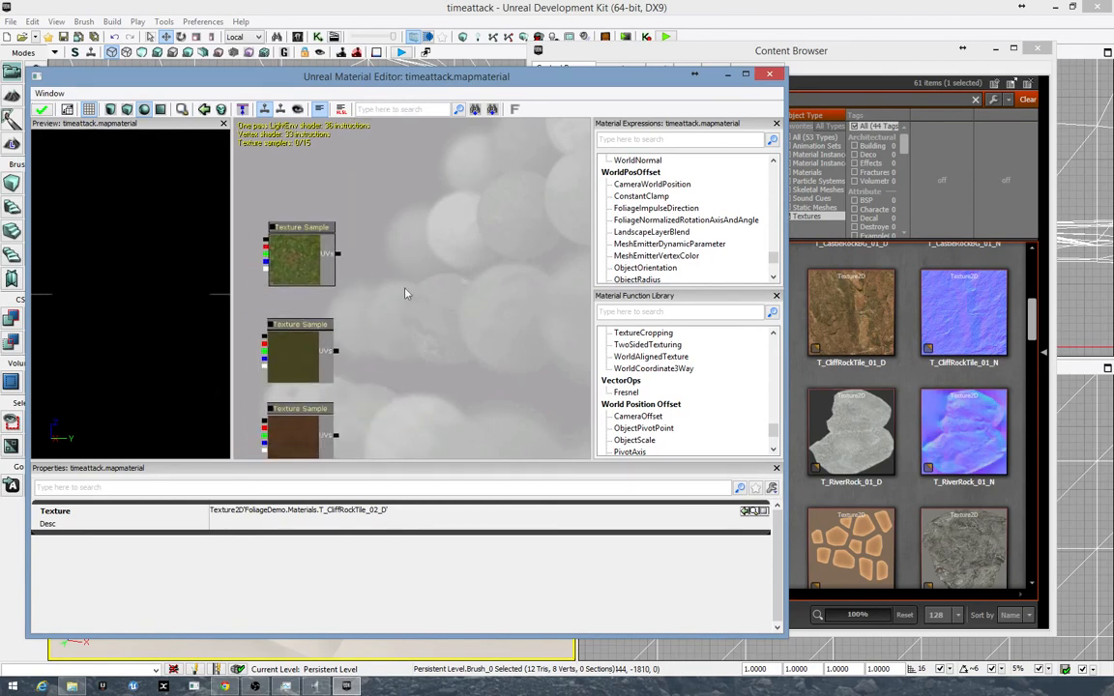
right_click(406, 213)
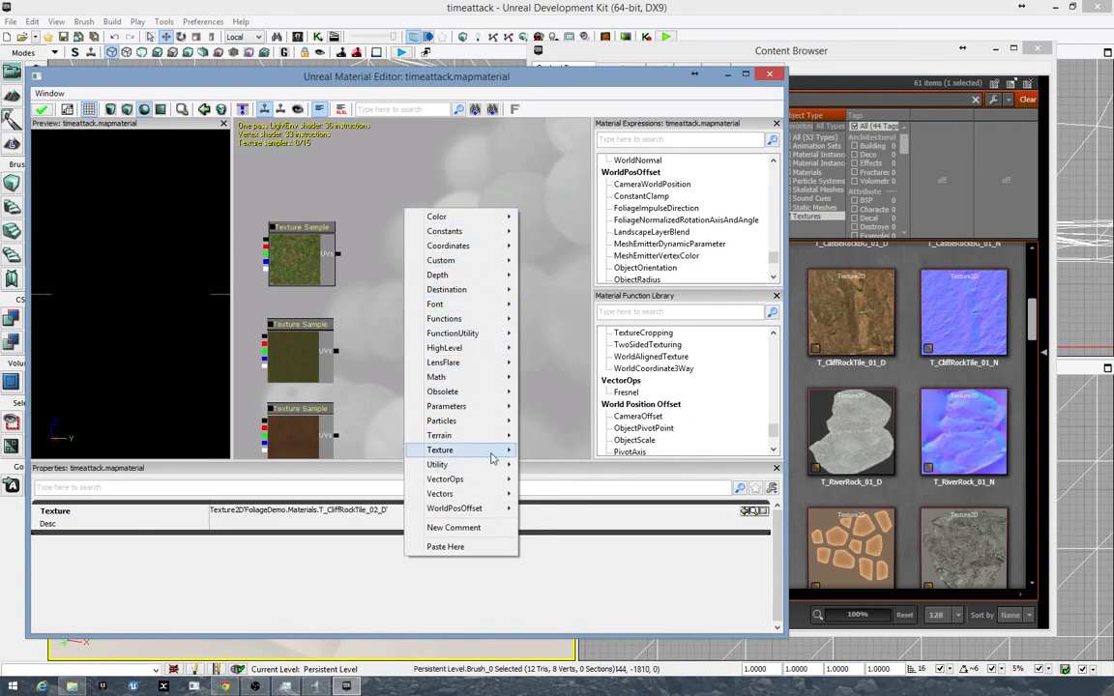
mouse_move(491, 454)
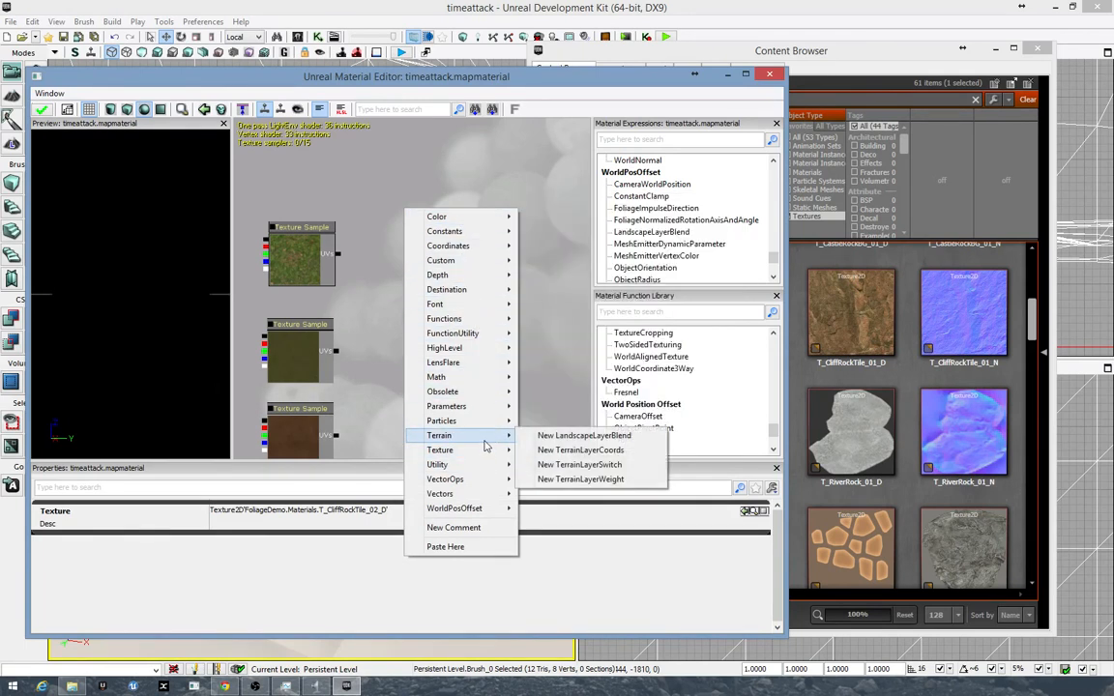
click(631, 451)
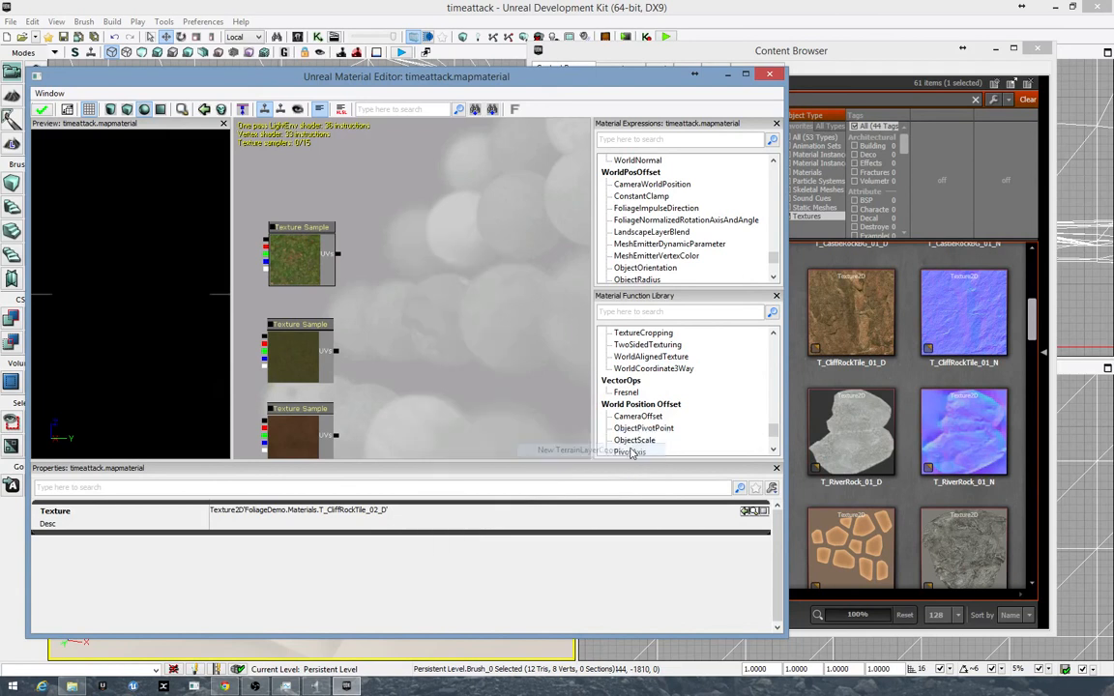
drag(404, 244, 337, 254)
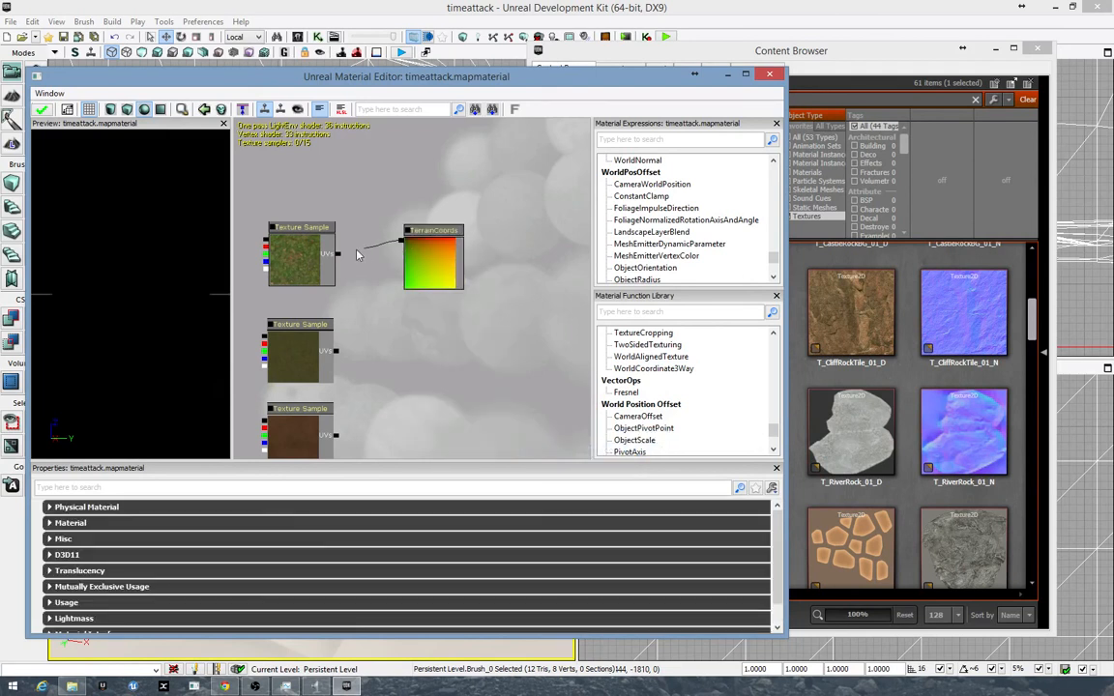
drag(487, 330, 603, 298)
click(549, 227)
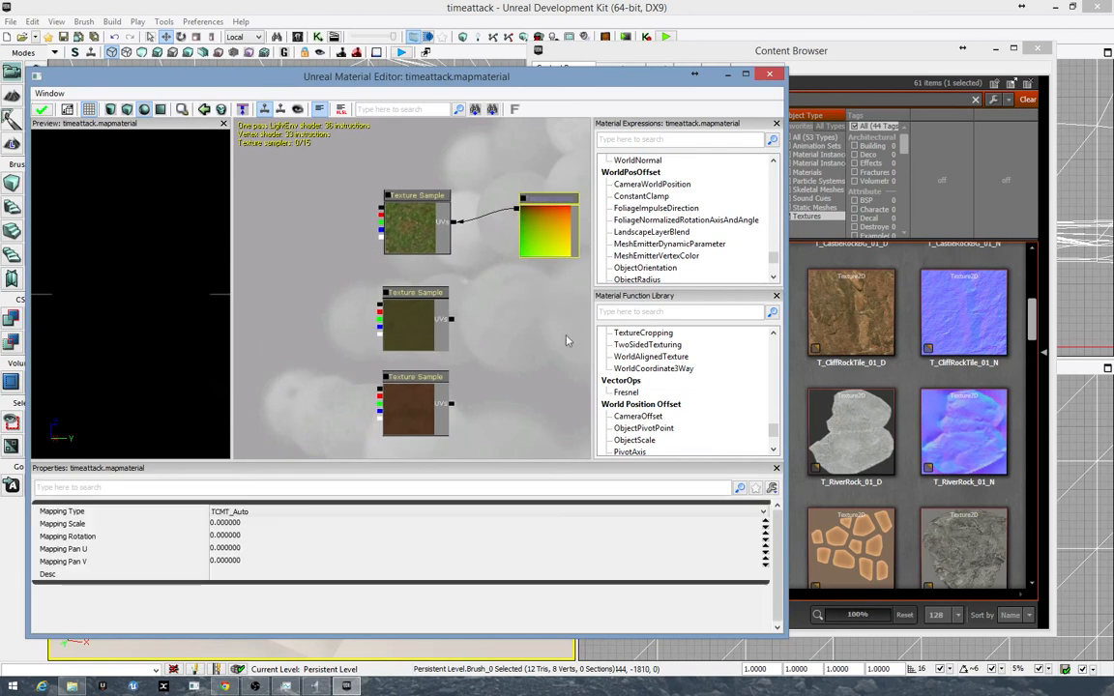
- Add a TerrainLayerWeight node between the material node and the samples, and connect the T_SGrass_01_D sample to its Layer input
drag(330, 310, 478, 377)
right_click(427, 244)
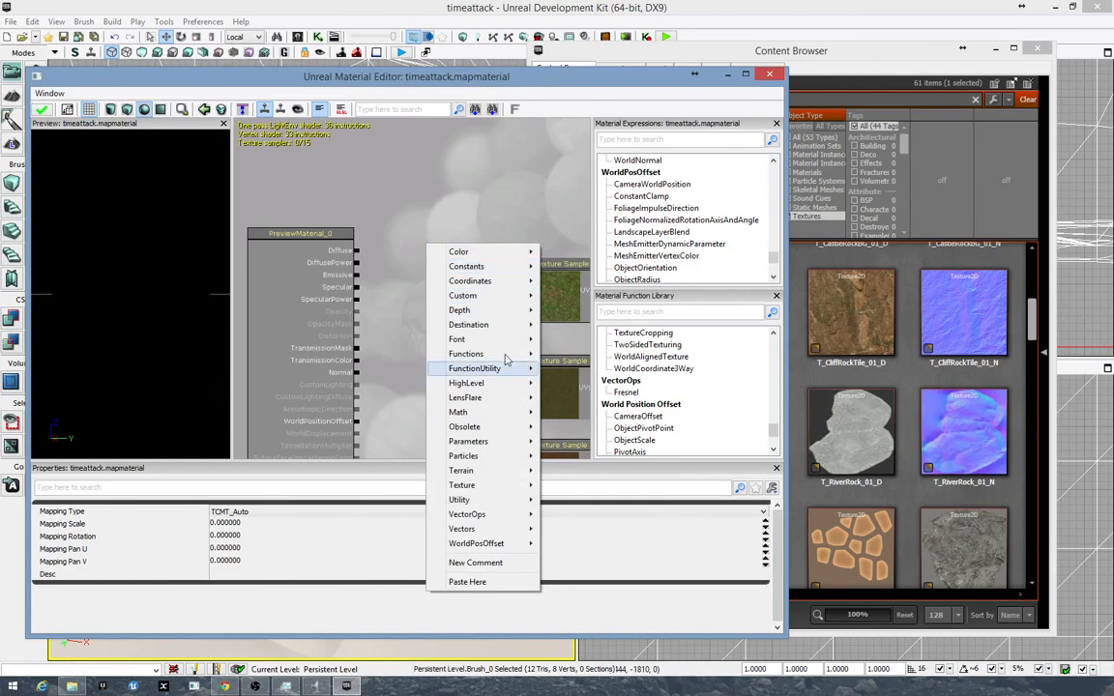
click(391, 323)
drag(477, 272, 359, 252)
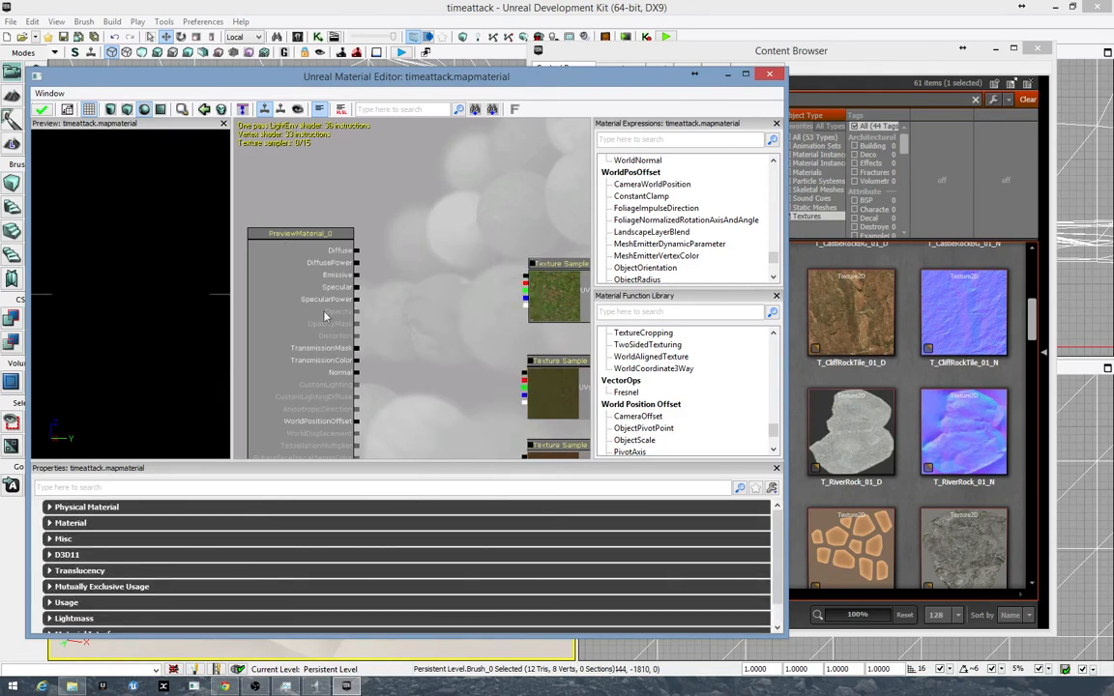
right_click(419, 255)
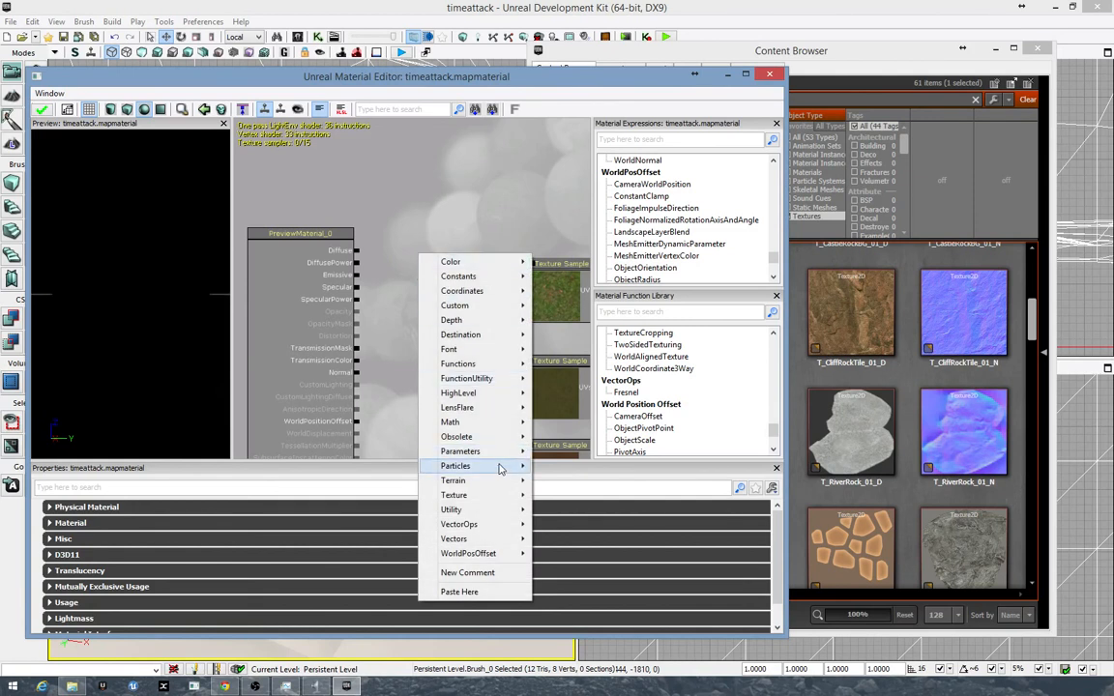
mouse_move(494, 480)
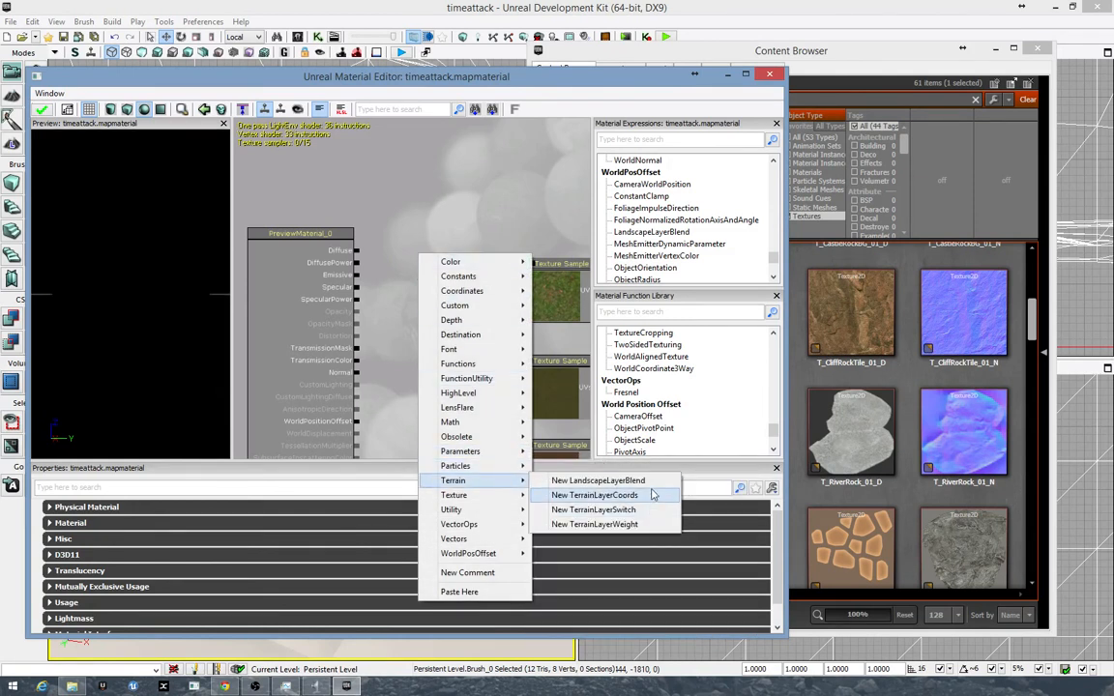
click(594, 524)
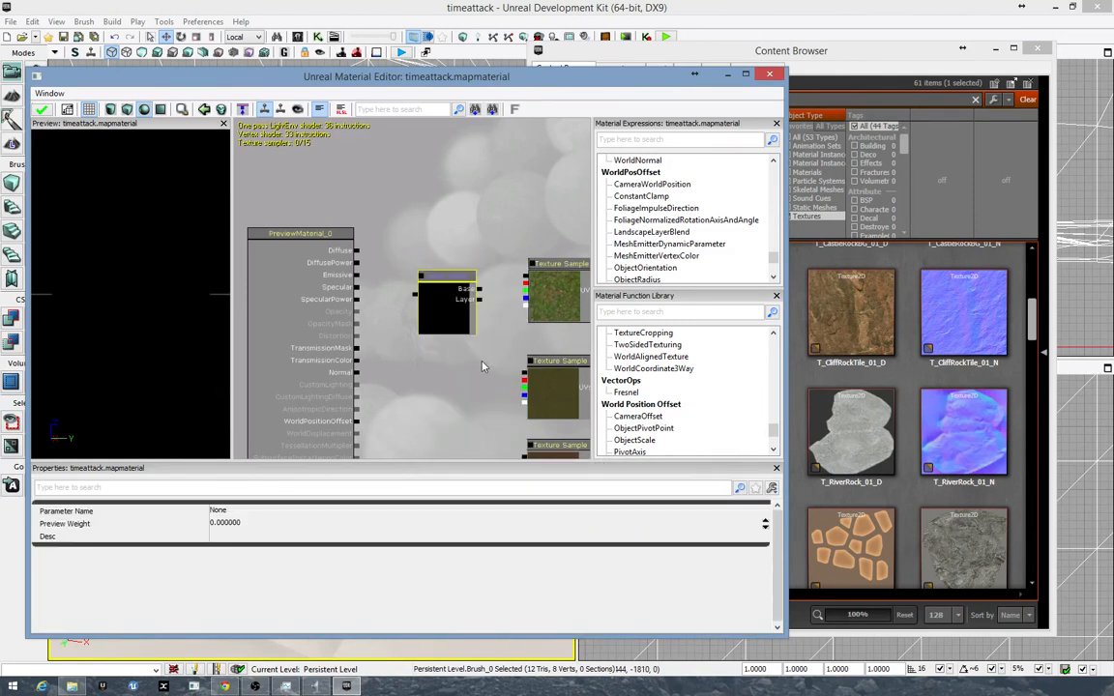
drag(488, 353, 463, 323)
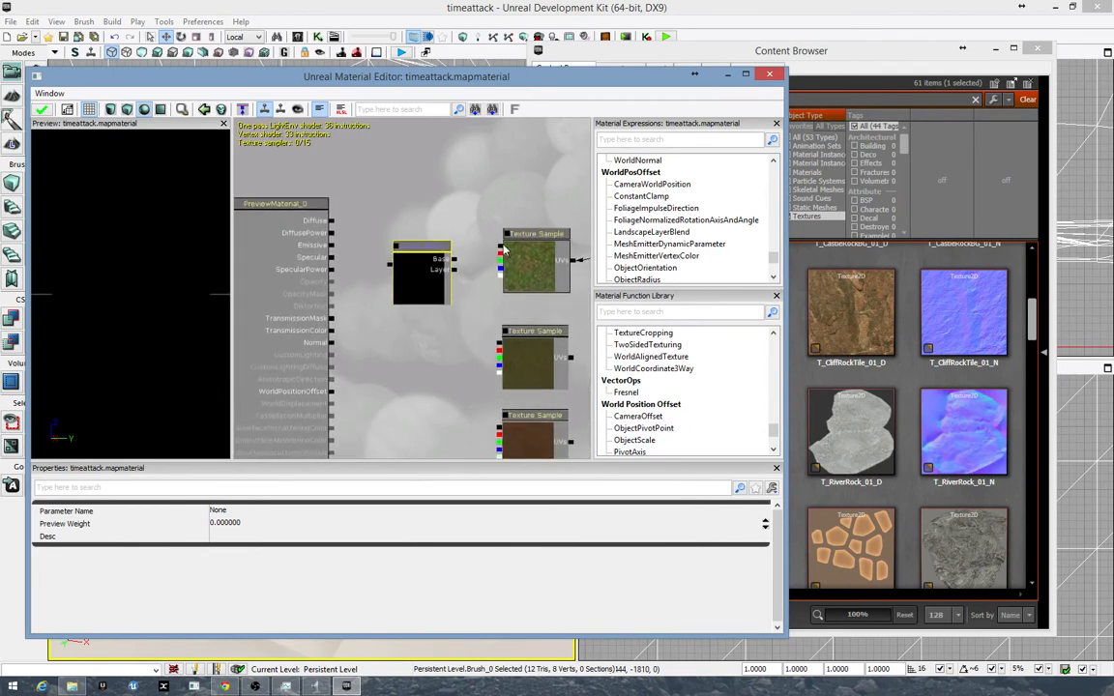
drag(503, 250, 455, 269)
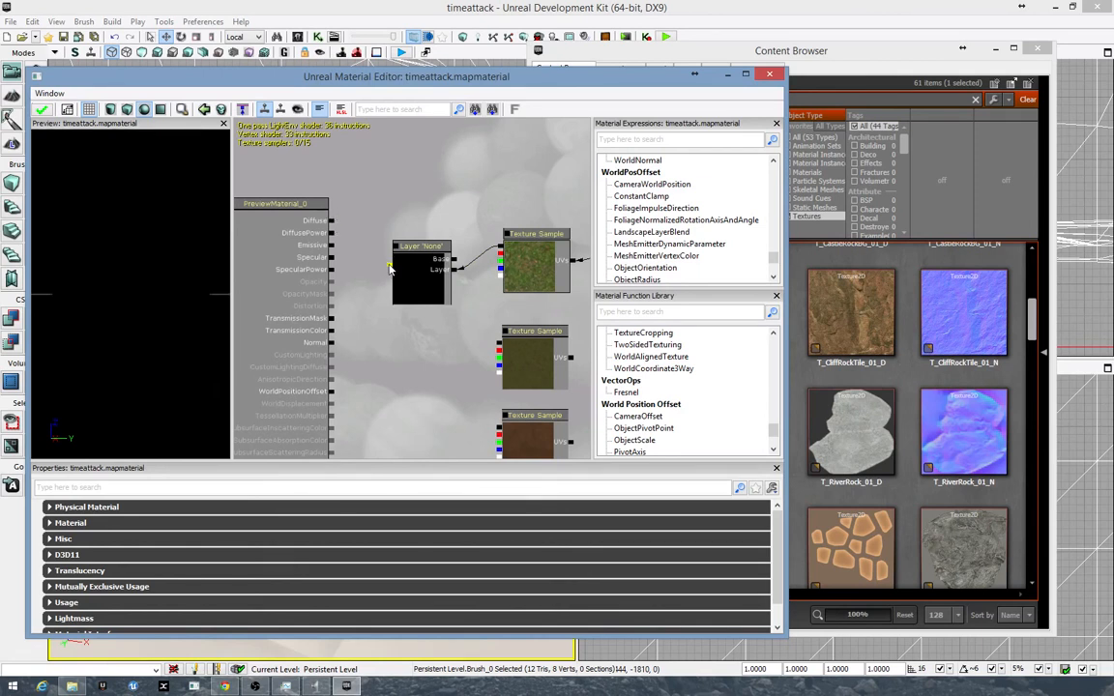
- Connect the TerrainLayerWeight node's output to the material's Diffuse input and inspect the preview
drag(390, 269, 331, 221)
drag(388, 270, 332, 224)
mouse_move(163, 329)
mouse_down()
mouse_move(163, 358)
mouse_move(164, 340)
mouse_up()
drag(87, 318, 85, 334)
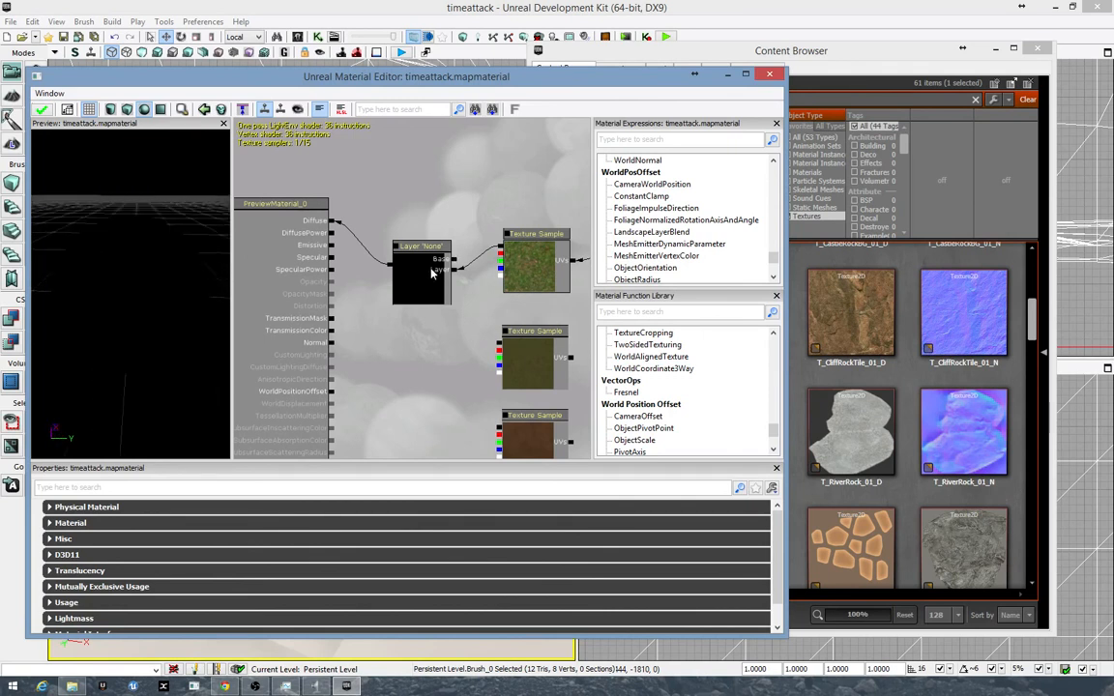
- Set the TerrainLayerWeight node's Preview Weight to 5 and its Parameter Name to grass
click(416, 249)
click(232, 524)
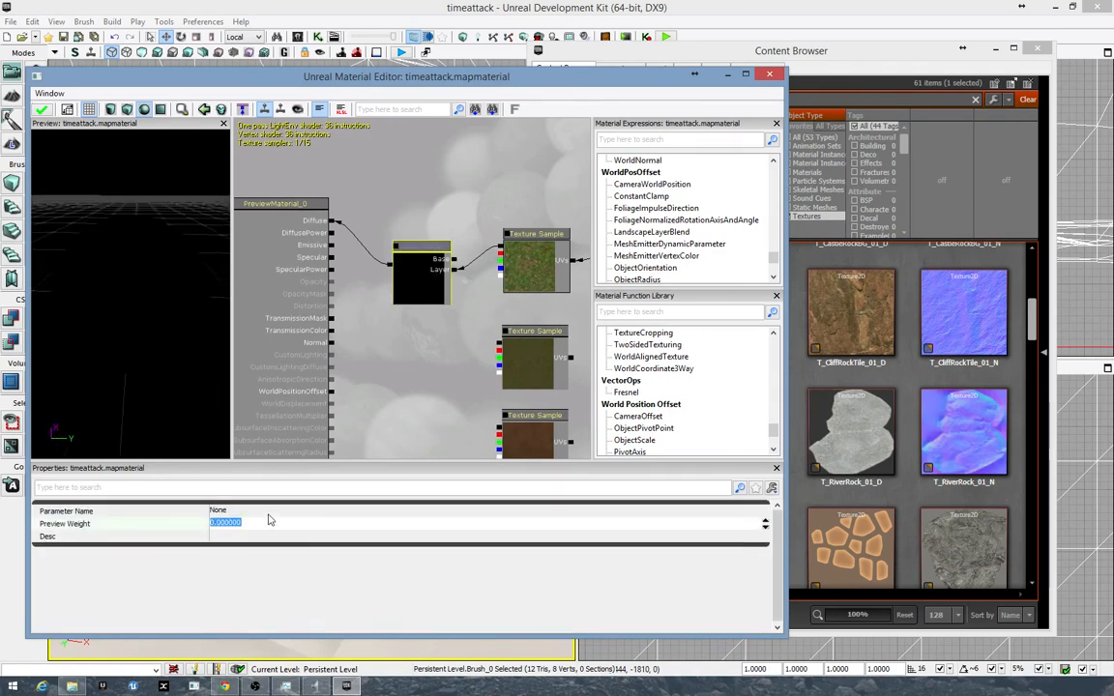
text(5)
click(218, 511)
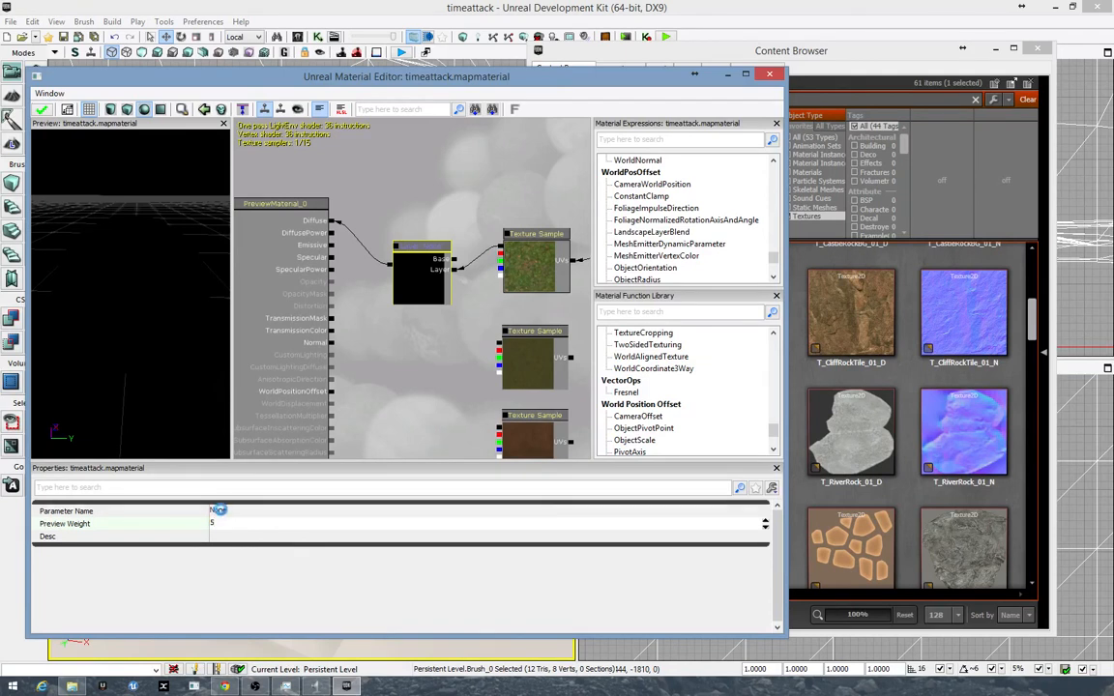
mouse_move(162, 365)
mouse_down()
mouse_move(203, 366)
mouse_move(162, 366)
mouse_up()
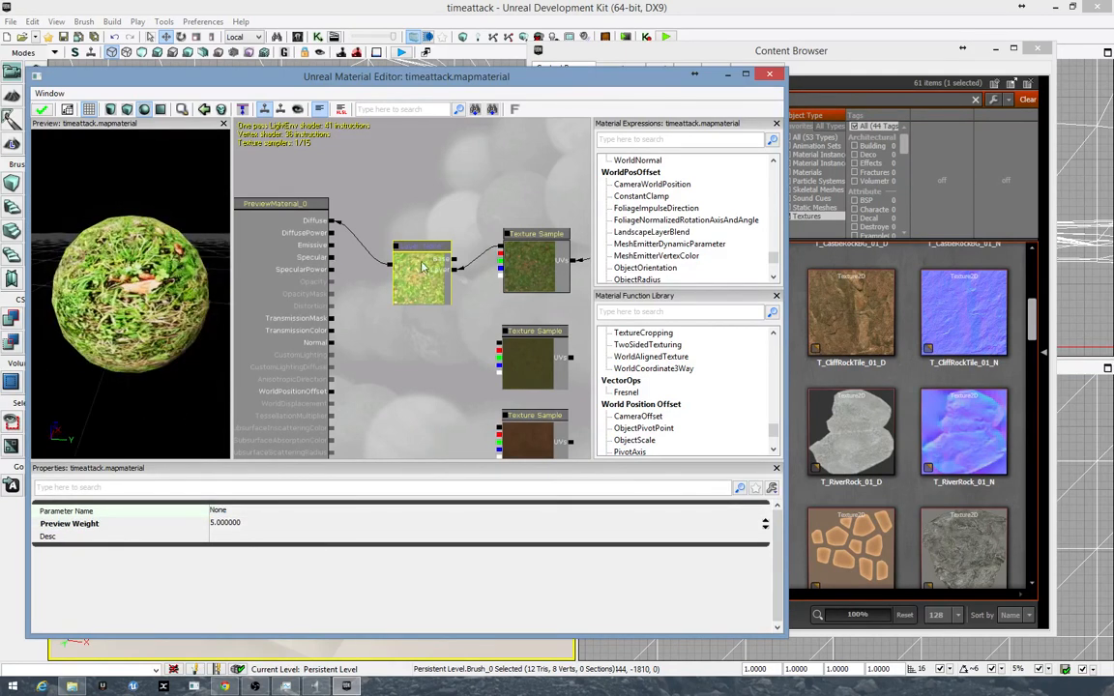
click(218, 511)
text(gra)
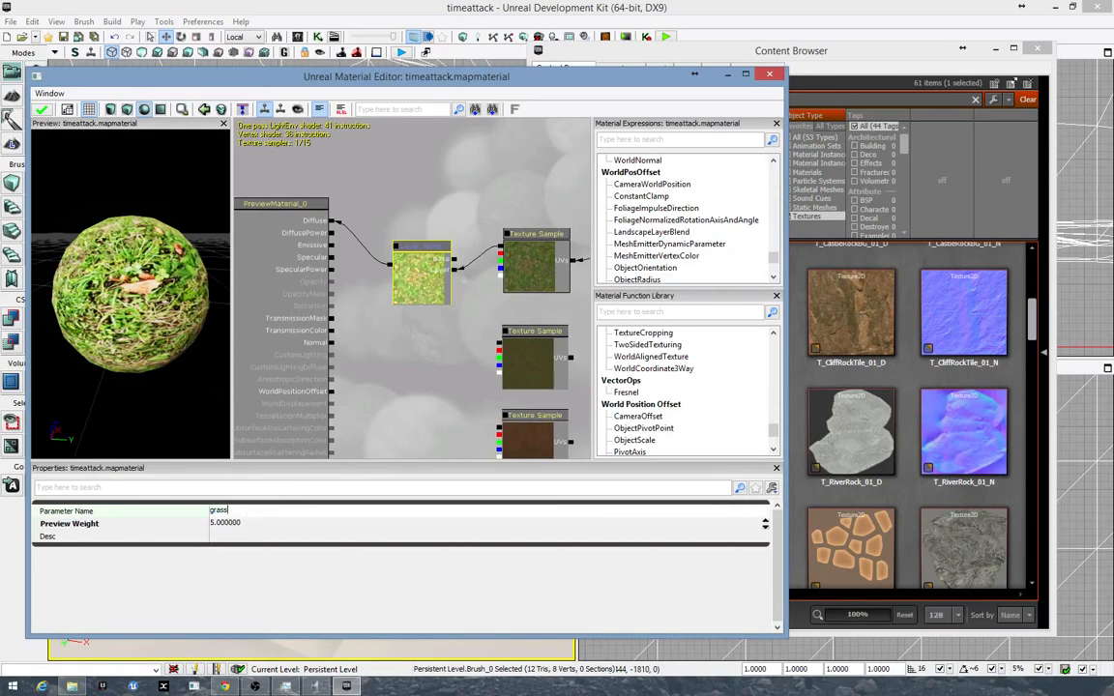
text(ss)
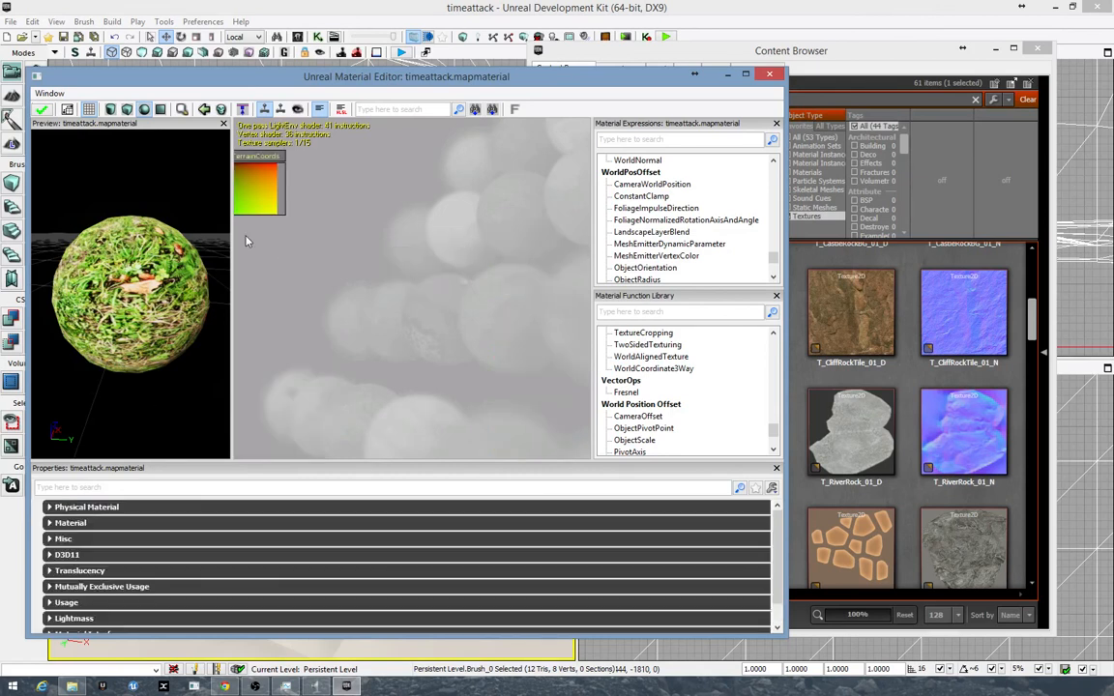
- Set the Mapping Scale of the grass sample's TerrainCoords node to 4.5
drag(281, 264, 555, 375)
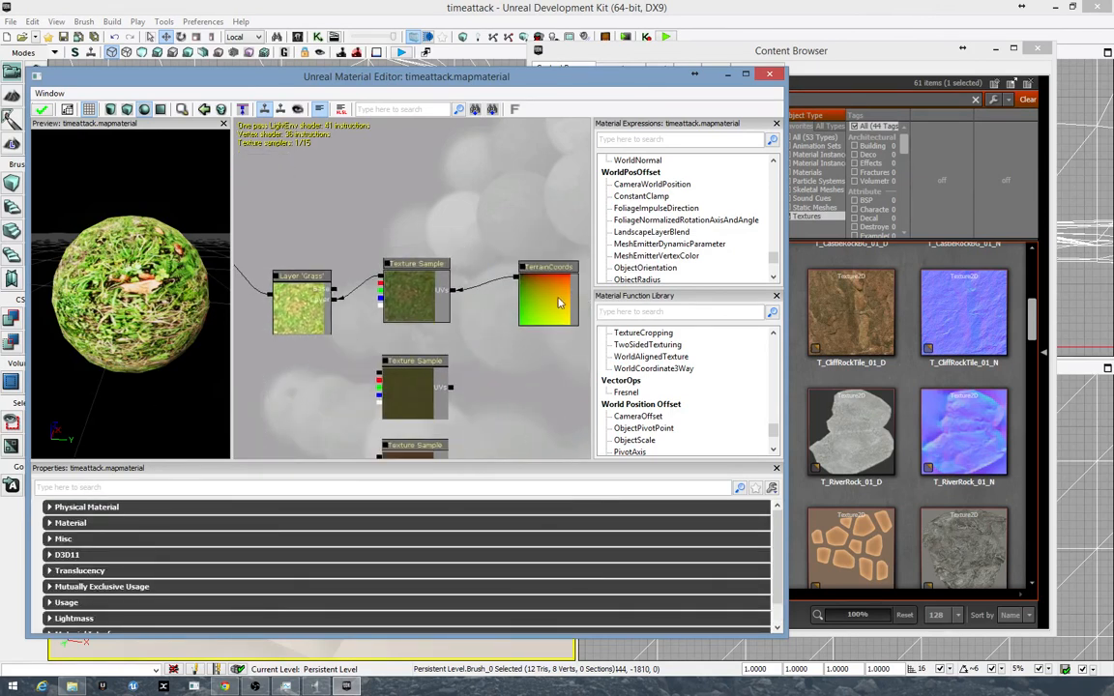
click(555, 296)
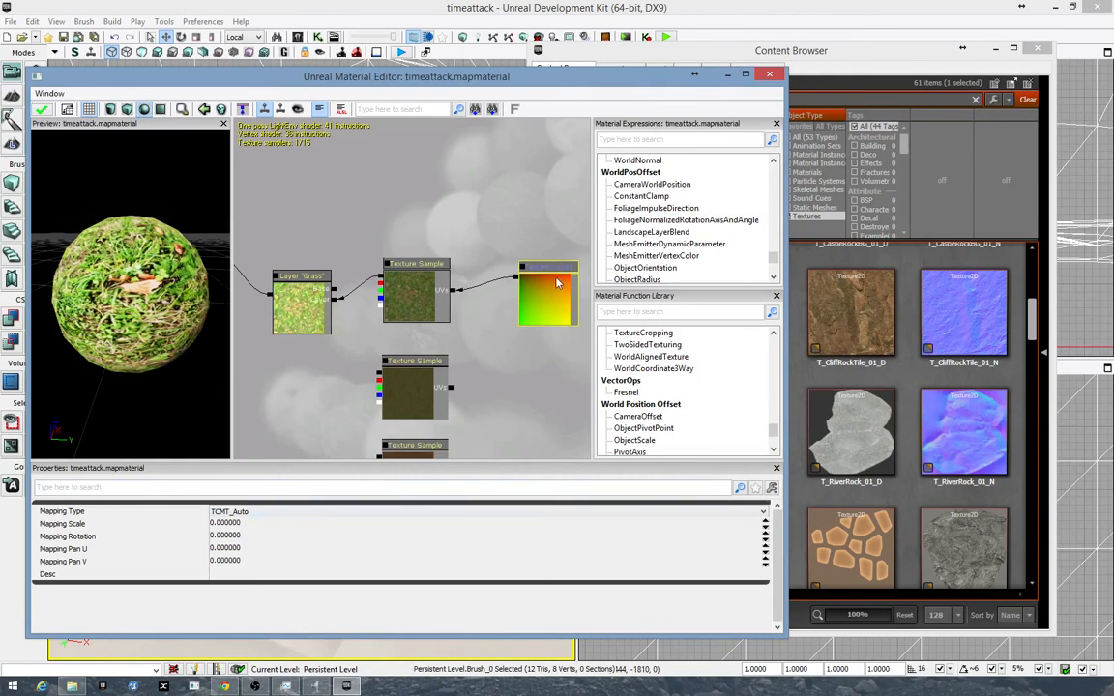
click(239, 527)
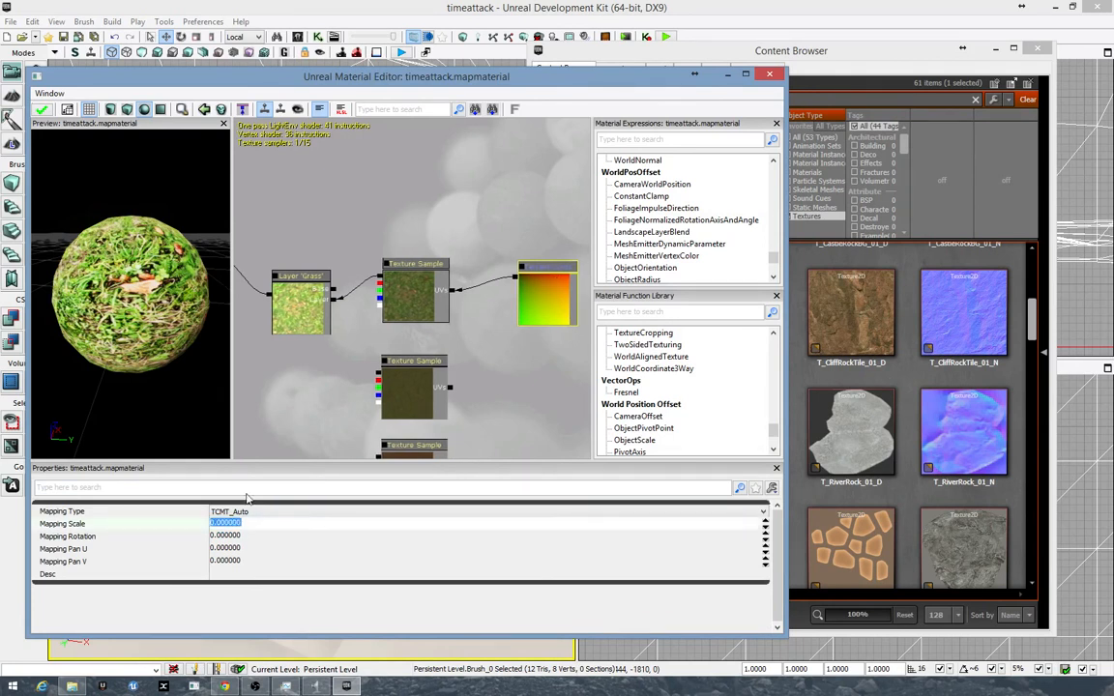
text(4.)
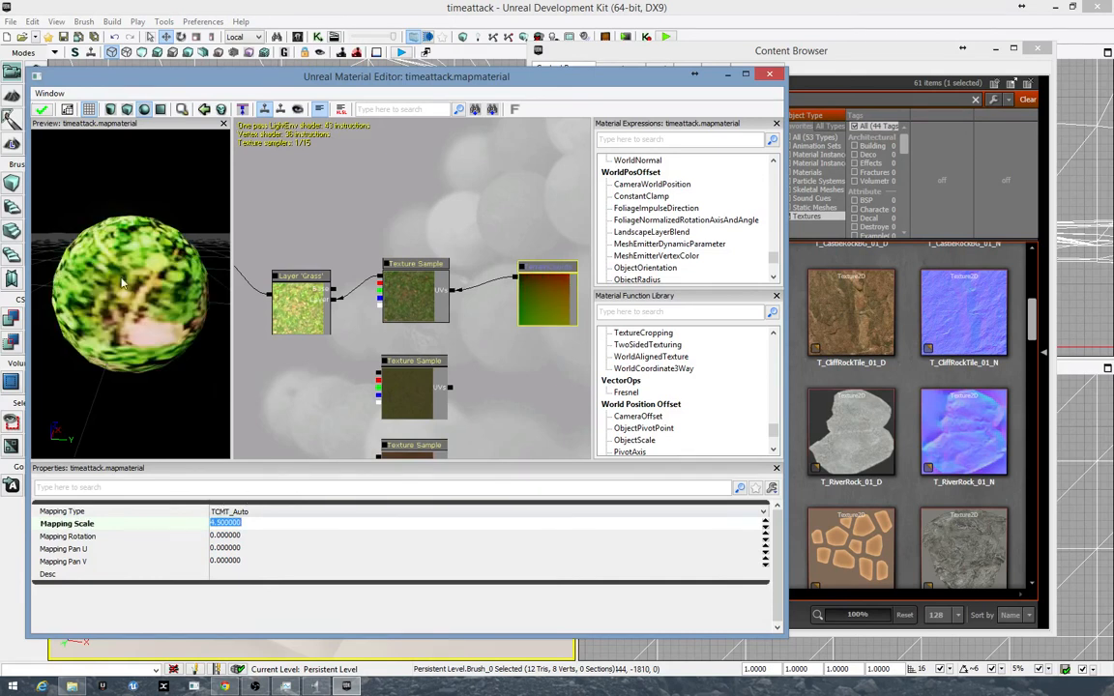
- Inspect the grass tiling on the material preview sphere from several angles
mouse_move(123, 282)
mouse_down()
mouse_move(200, 298)
mouse_move(161, 275)
mouse_move(129, 295)
mouse_up()
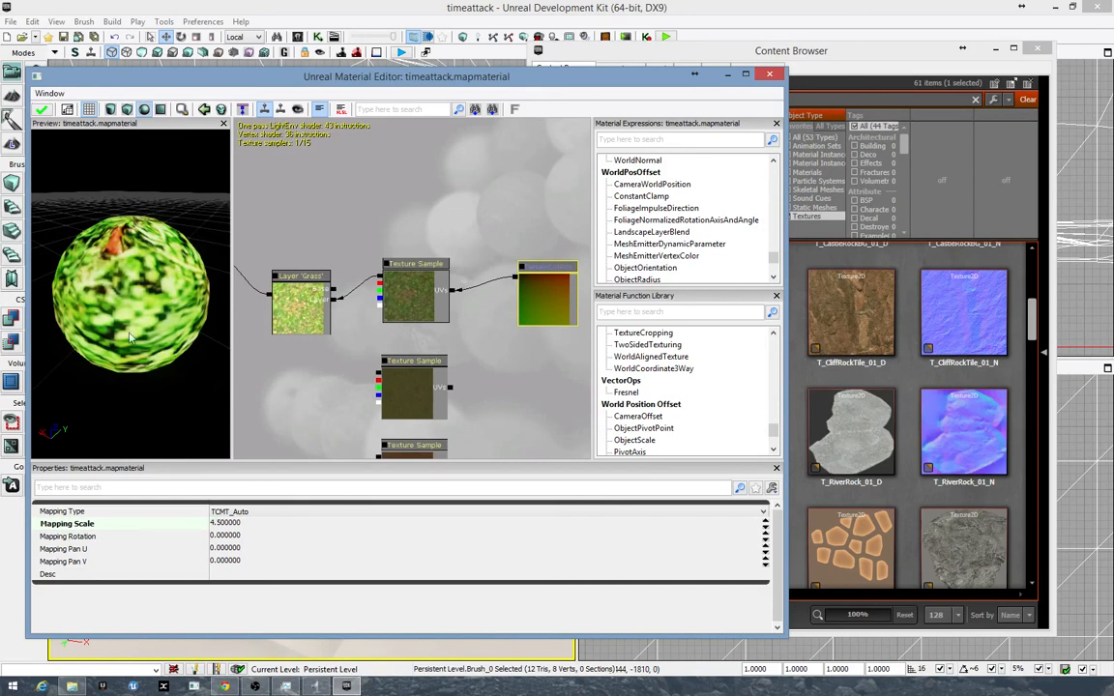
drag(157, 282, 90, 270)
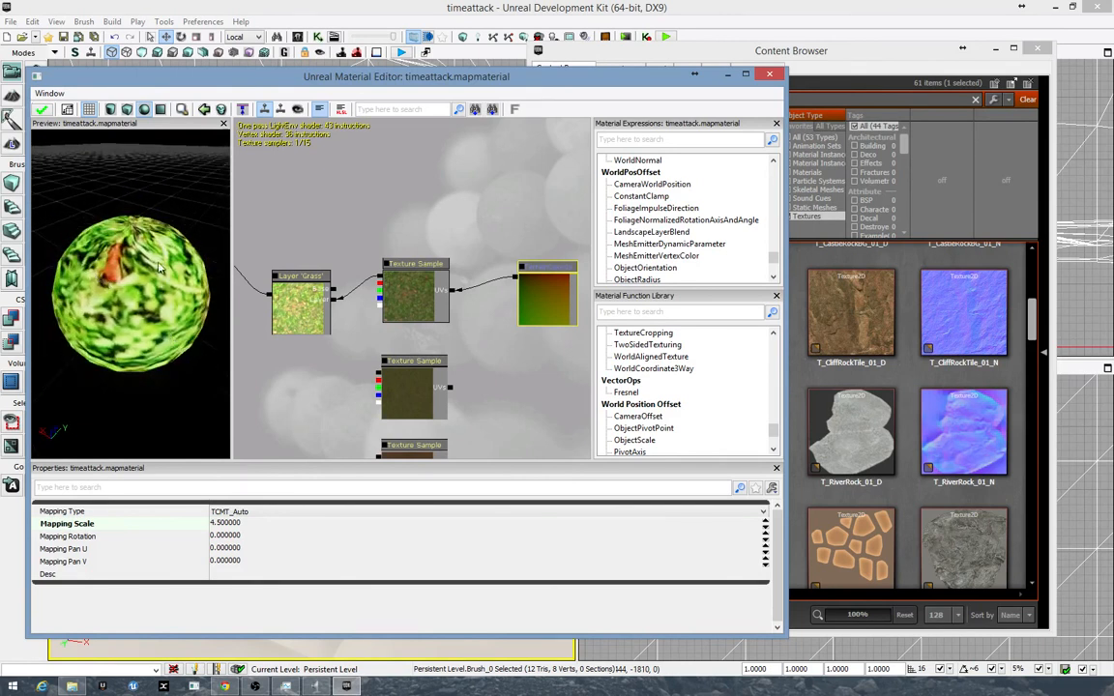
drag(145, 244, 184, 248)
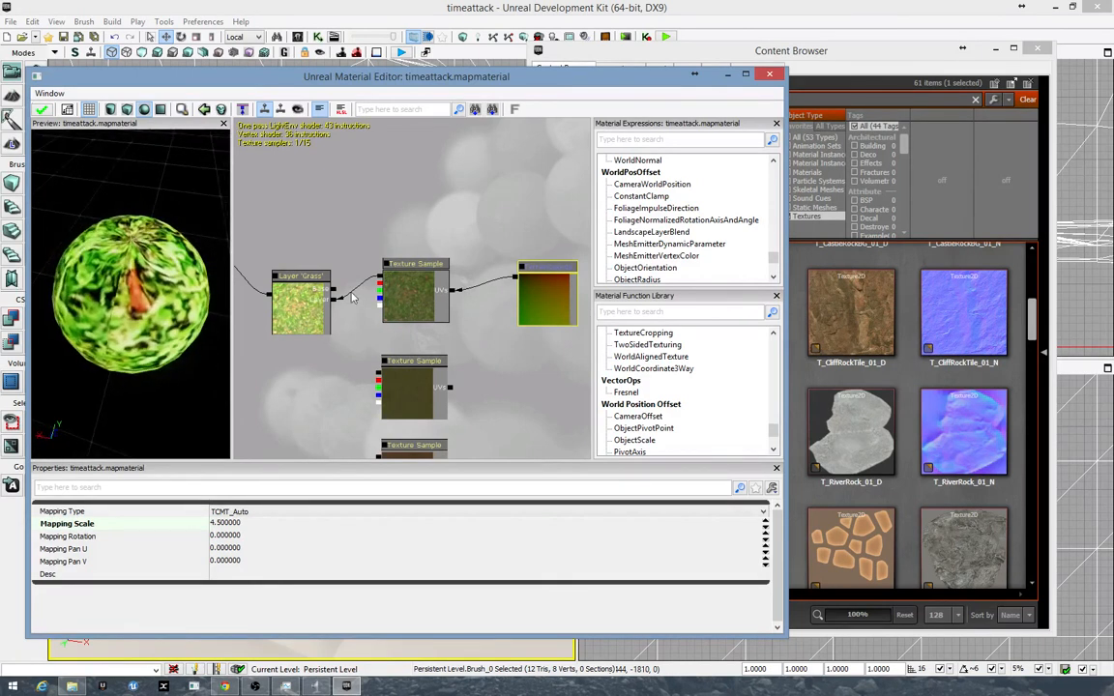
drag(195, 331, 199, 289)
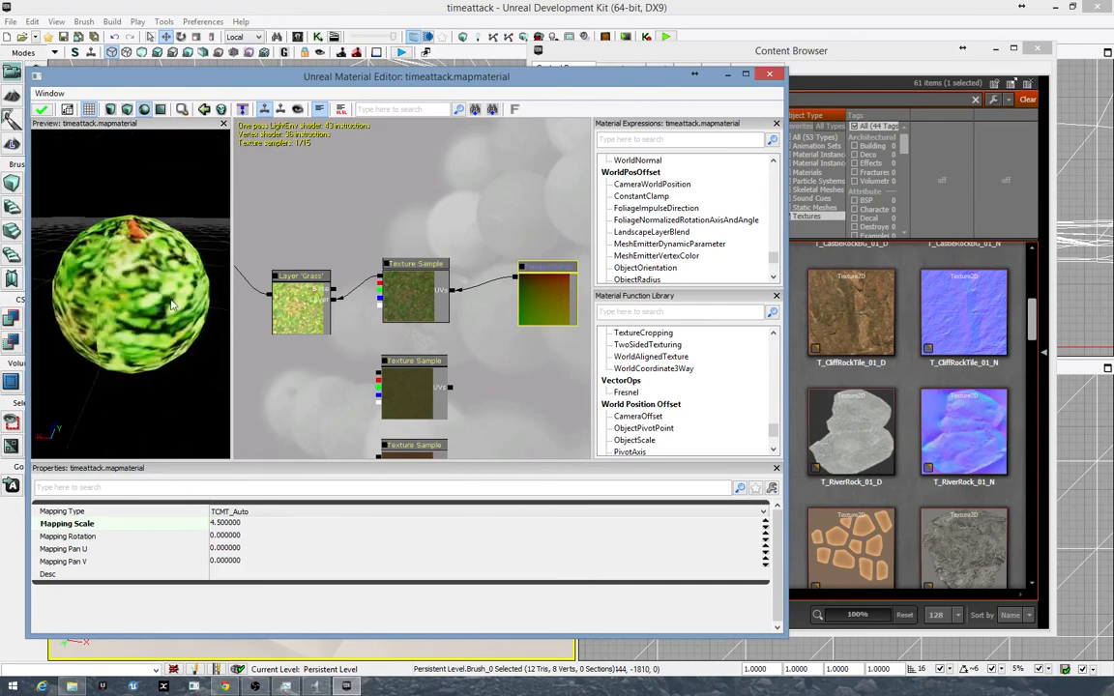
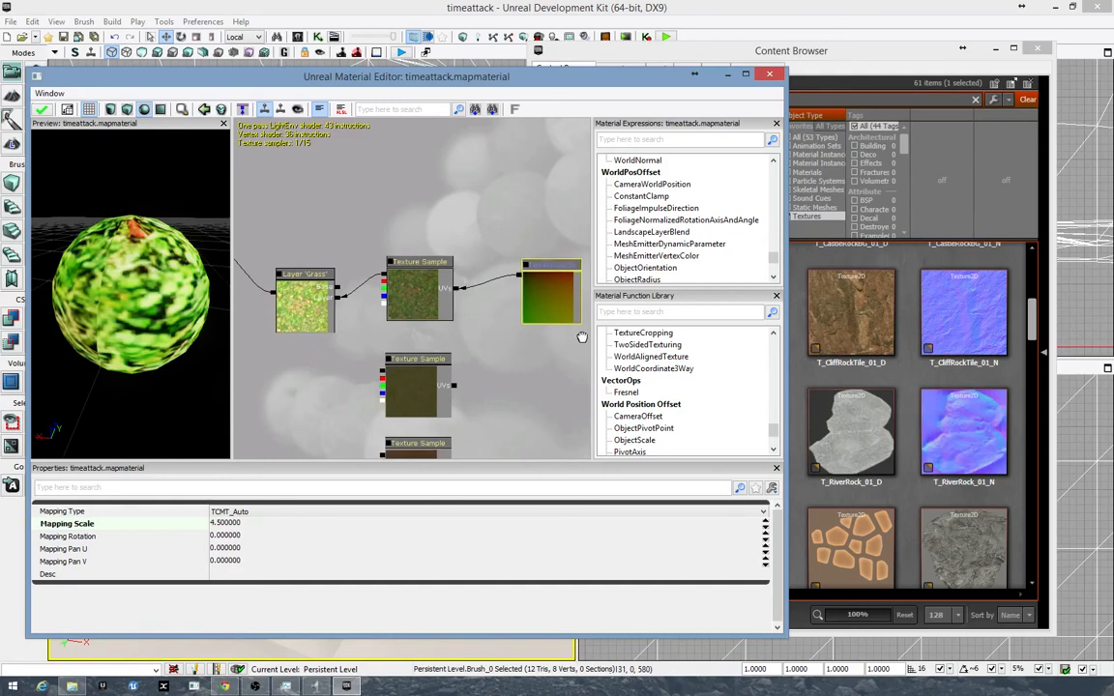
- Duplicate the grass TerrainCoords node three times and place one copy beside each of the other three texture samples
drag(468, 344, 444, 223)
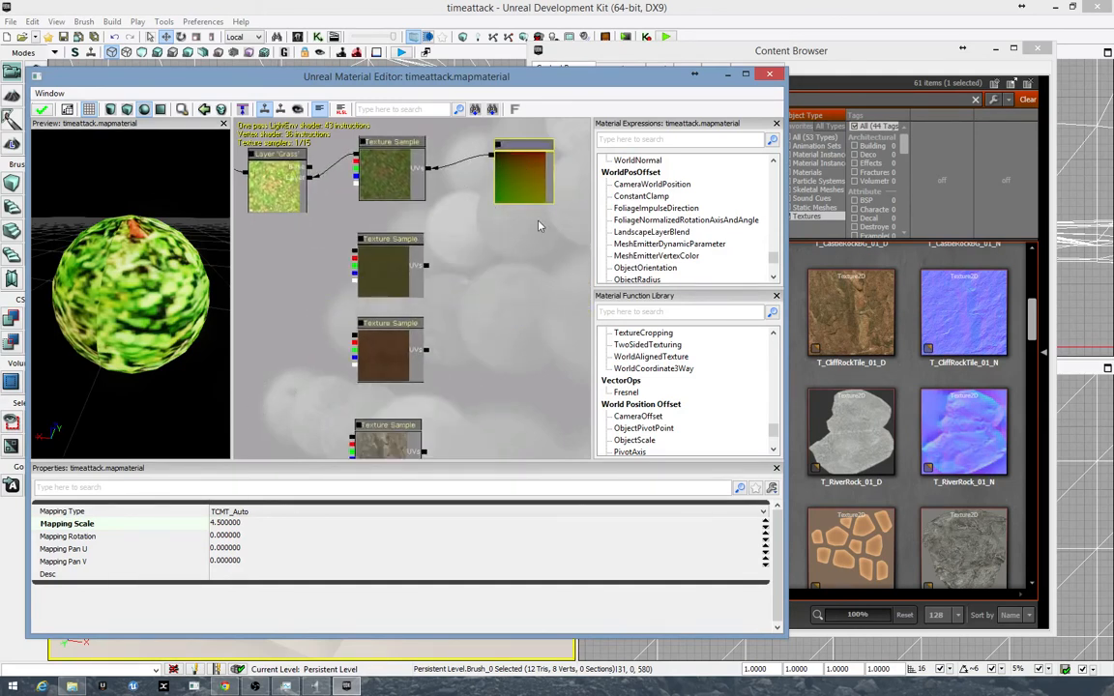
key(ctrl+w)
drag(541, 165, 520, 250)
key(ctrl+w)
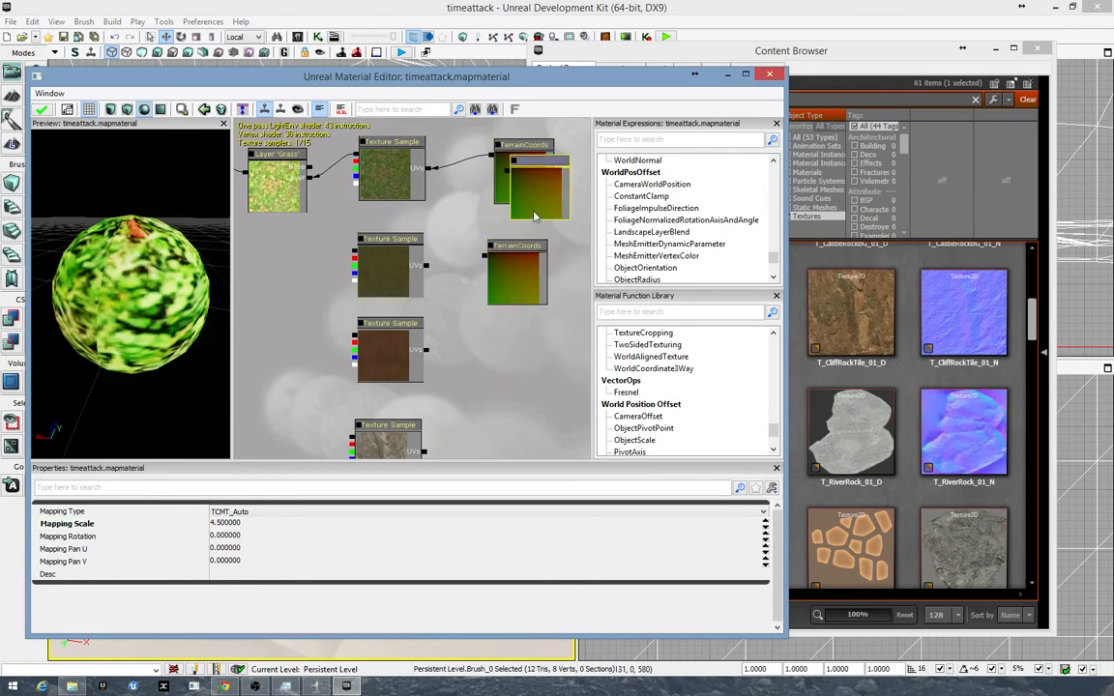
drag(541, 170, 516, 337)
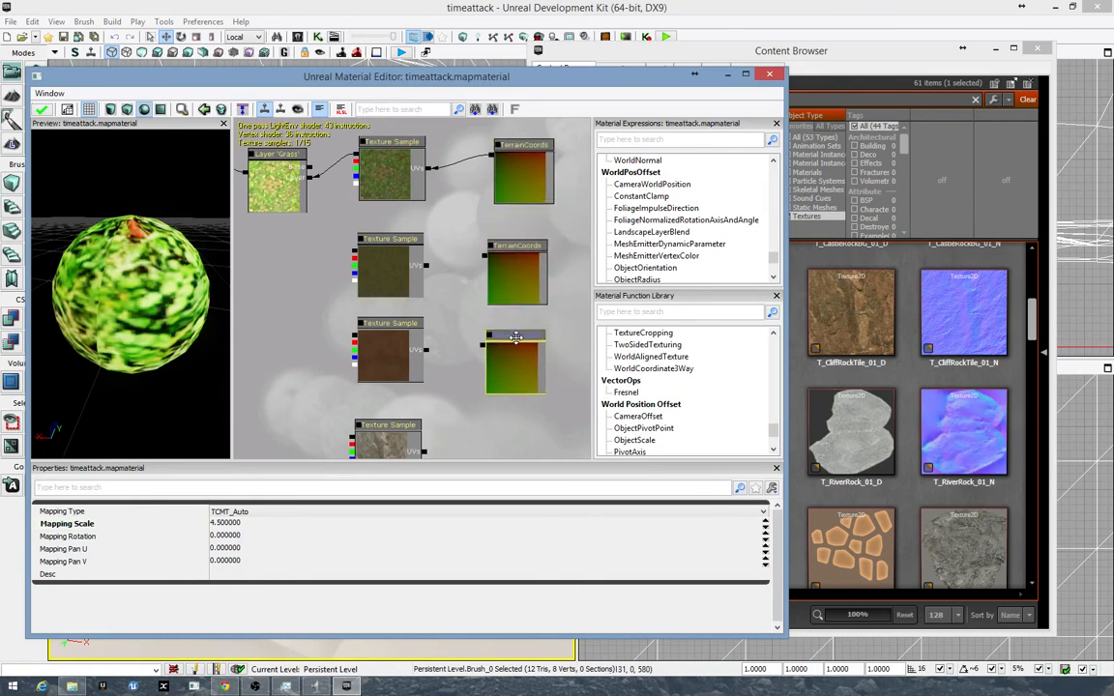
key(ctrl+w)
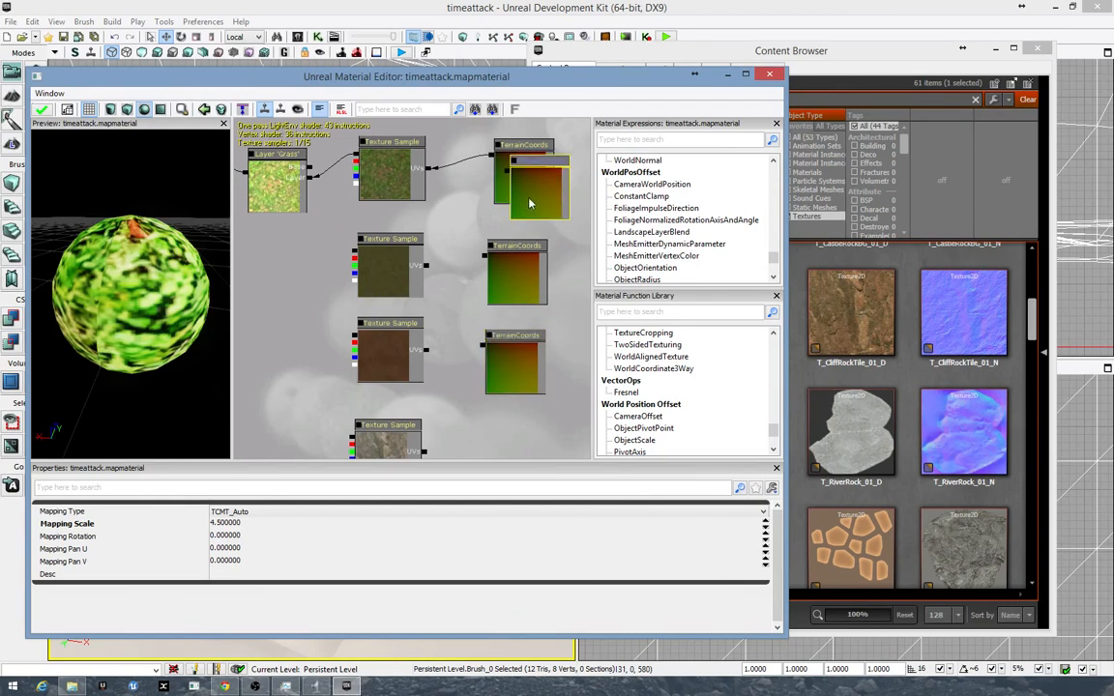
drag(542, 169, 514, 437)
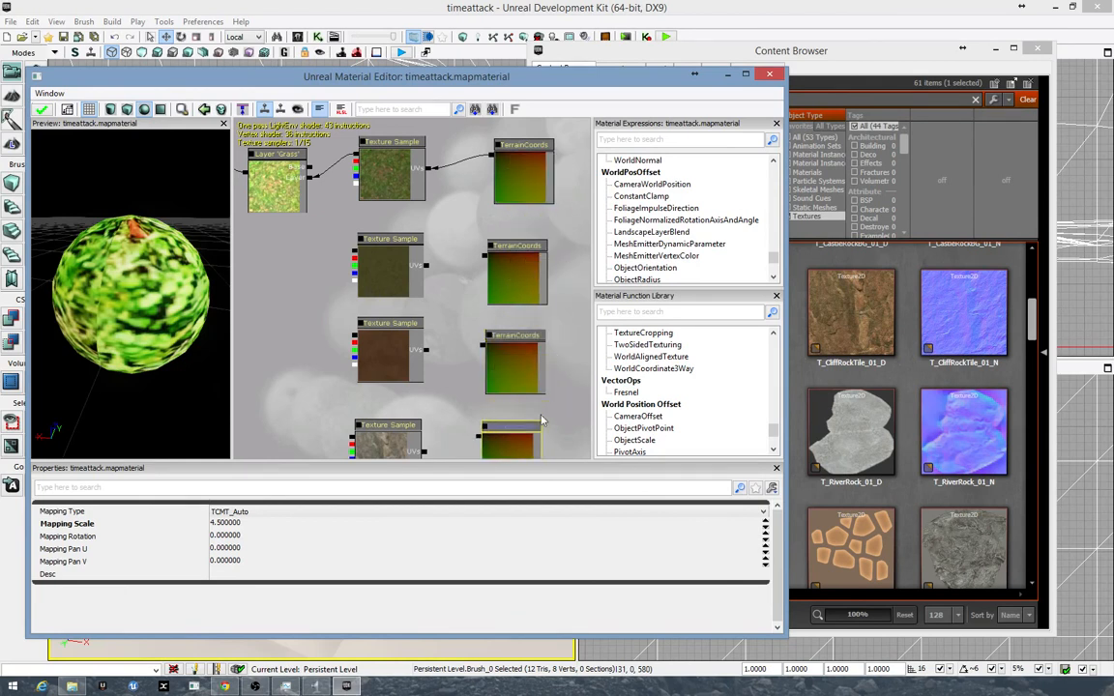
- Set the Mapping Scale to 5 on the second grass sample's TerrainCoords node and to 3.9 on the dirt sample's
drag(531, 206, 535, 395)
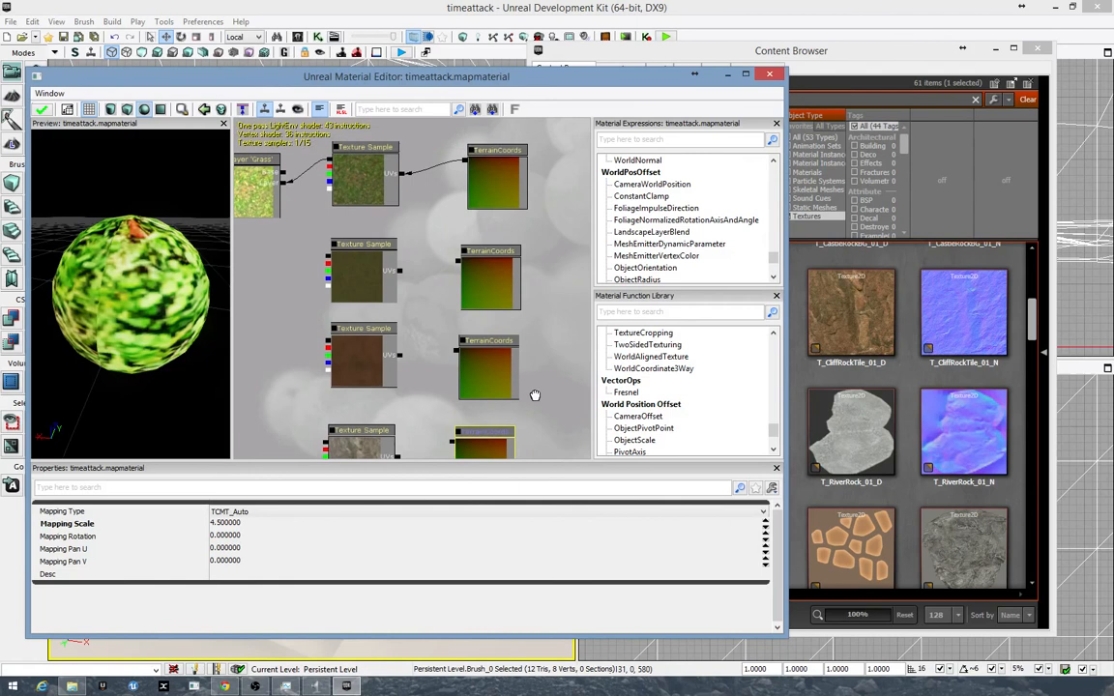
click(481, 282)
click(244, 525)
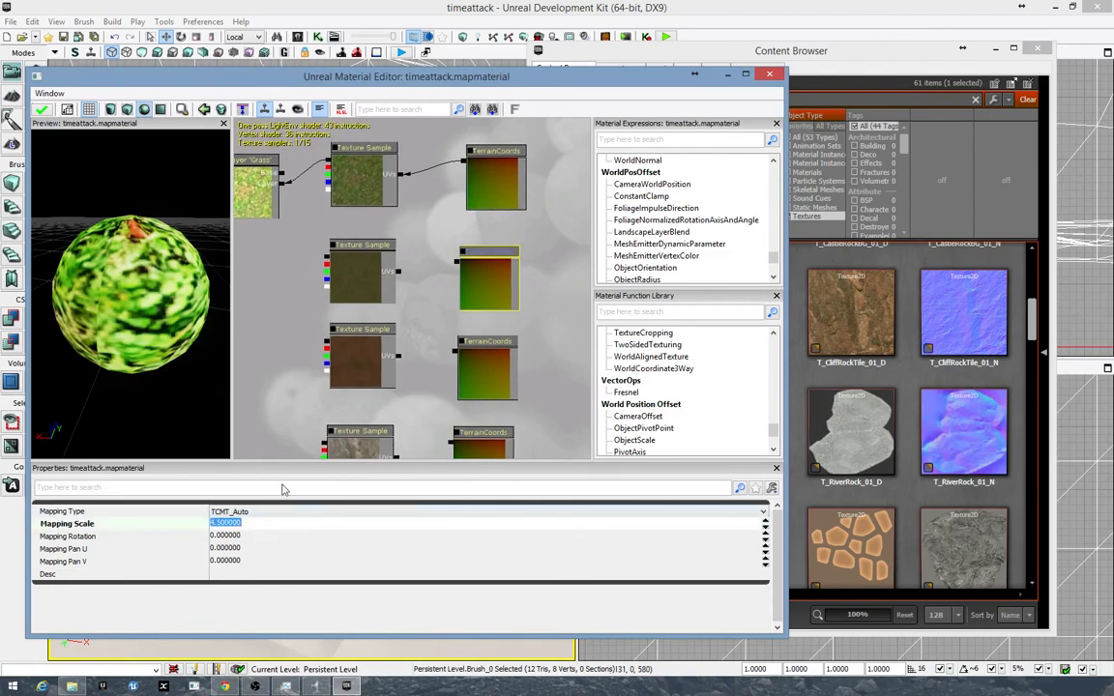
text(5)
click(486, 372)
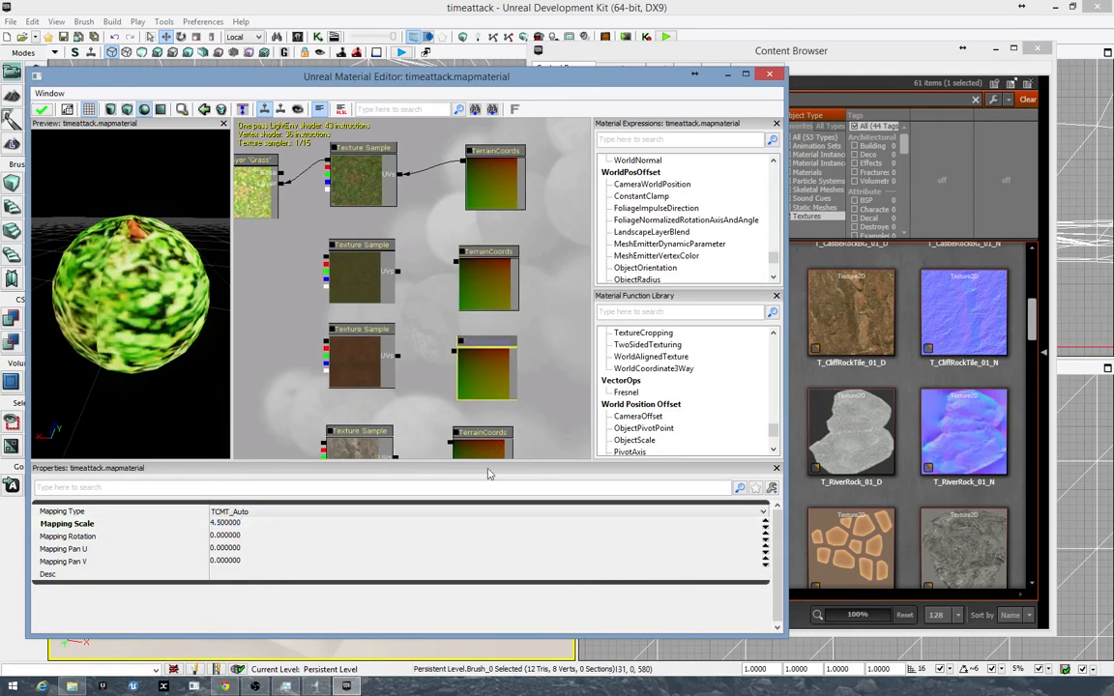
click(229, 511)
click(230, 523)
click(228, 524)
text(3.9)
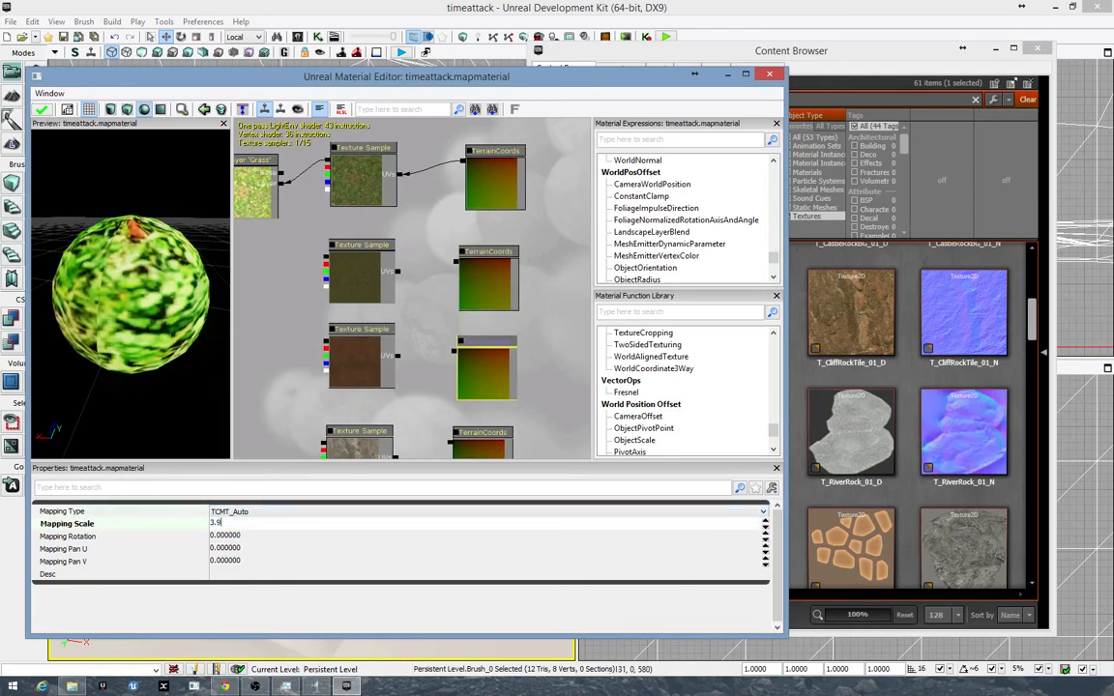
- Set the Mapping Scale of the TerrainCoords node beside the rock sample to 4
click(486, 452)
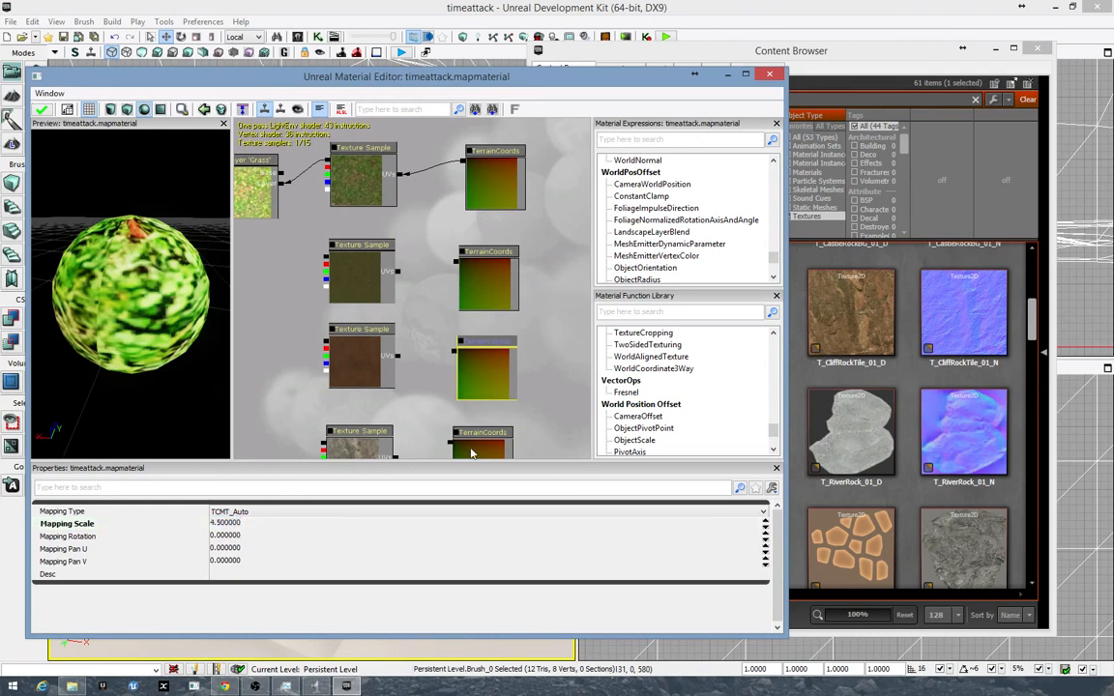
click(266, 524)
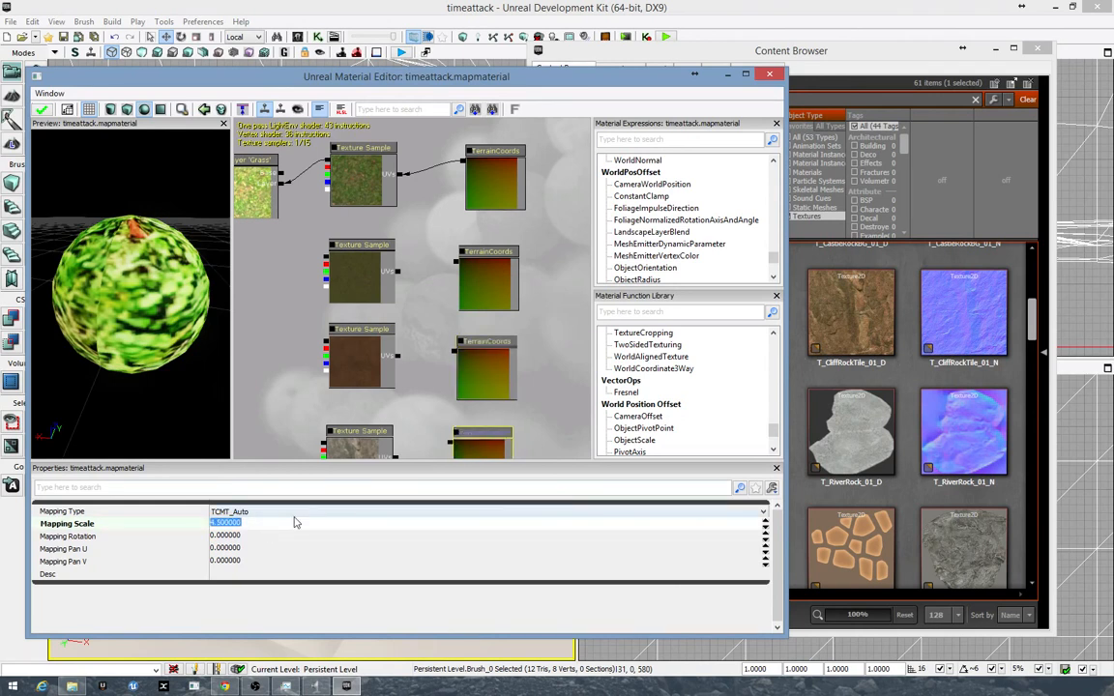
text(4)
key(Return)
- Connect the three new TerrainCoords nodes to the UVs inputs of the second grass, dirt and rock texture samples
drag(440, 373, 433, 347)
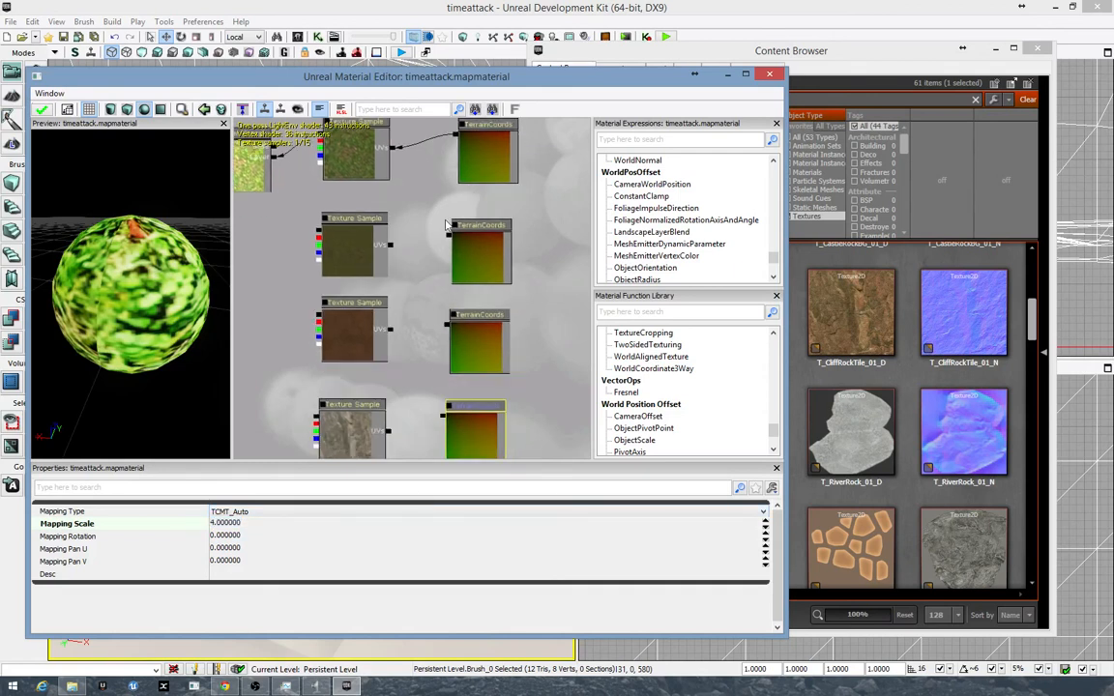
drag(450, 242, 389, 245)
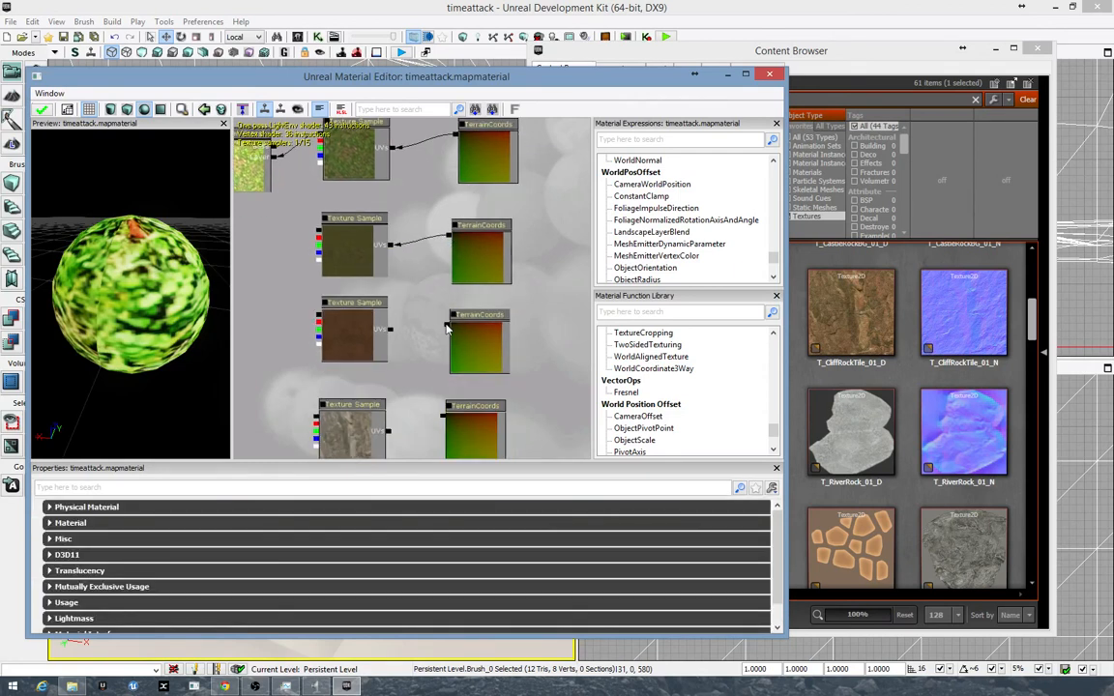
drag(446, 324, 389, 329)
drag(445, 418, 390, 429)
- Duplicate the Grass TerrainLayerWeight node three times and place the copies beside the second grass, dirt and rock samples
drag(315, 324, 495, 348)
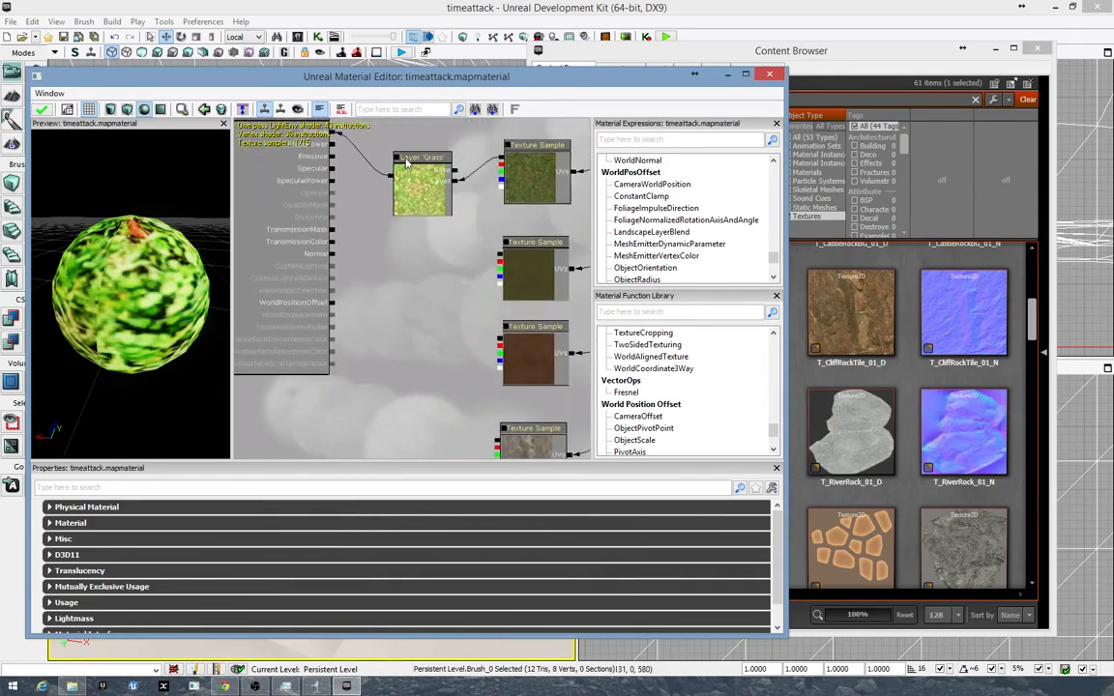
click(409, 161)
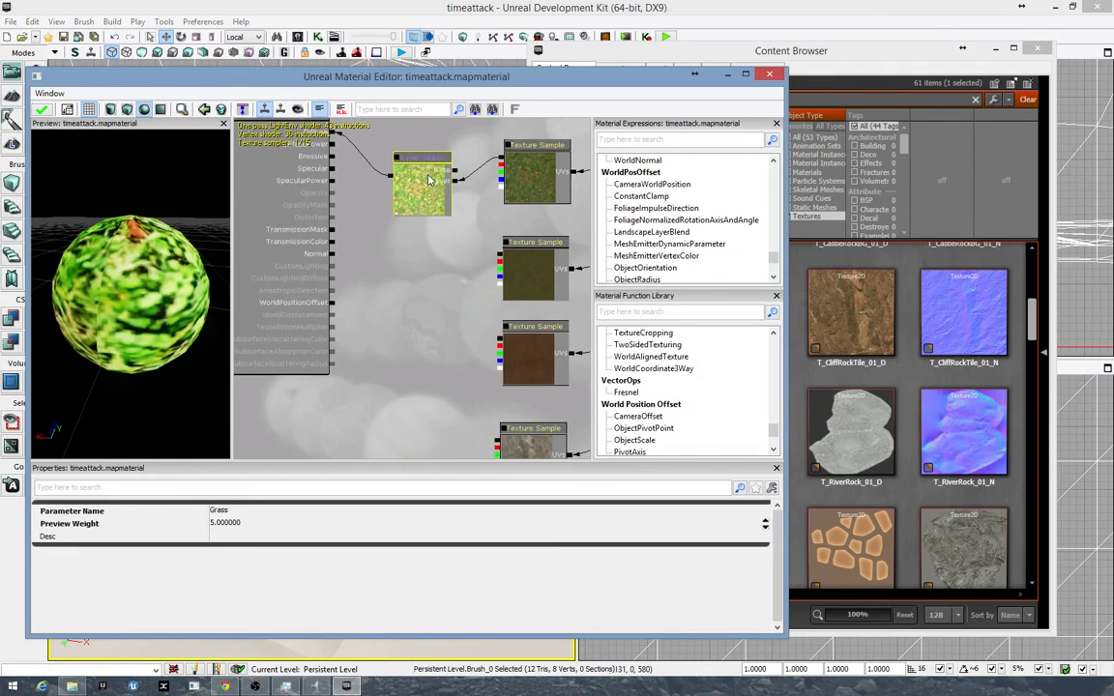
key(ctrl+w)
drag(439, 177, 414, 262)
click(422, 198)
key(ctrl+w)
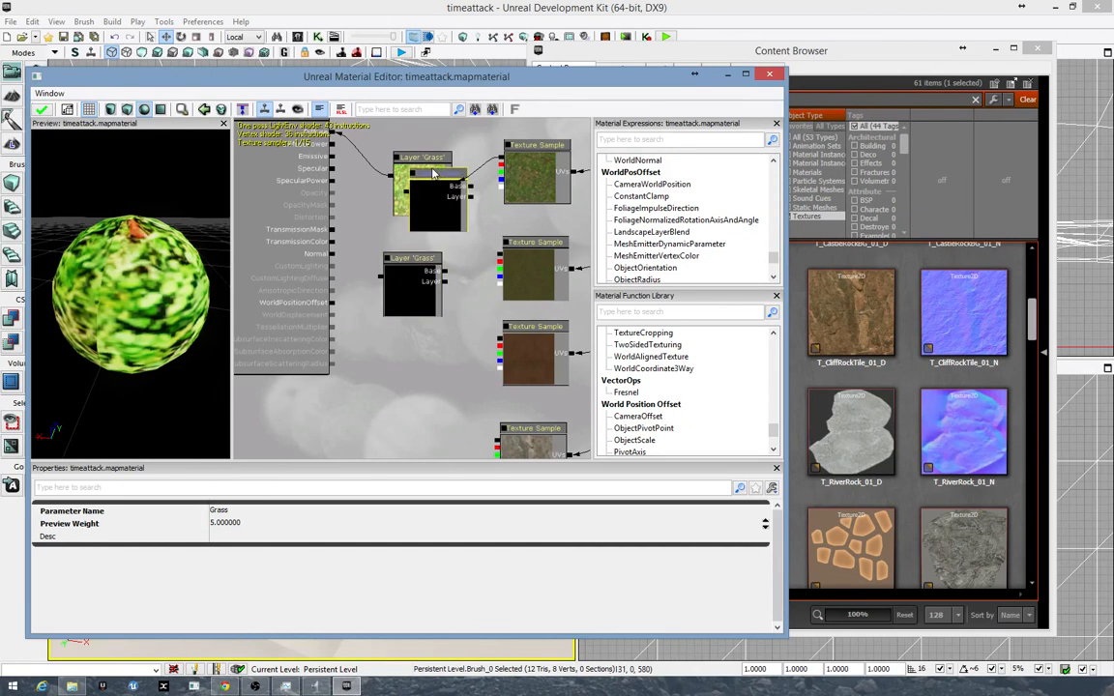
drag(435, 187, 423, 378)
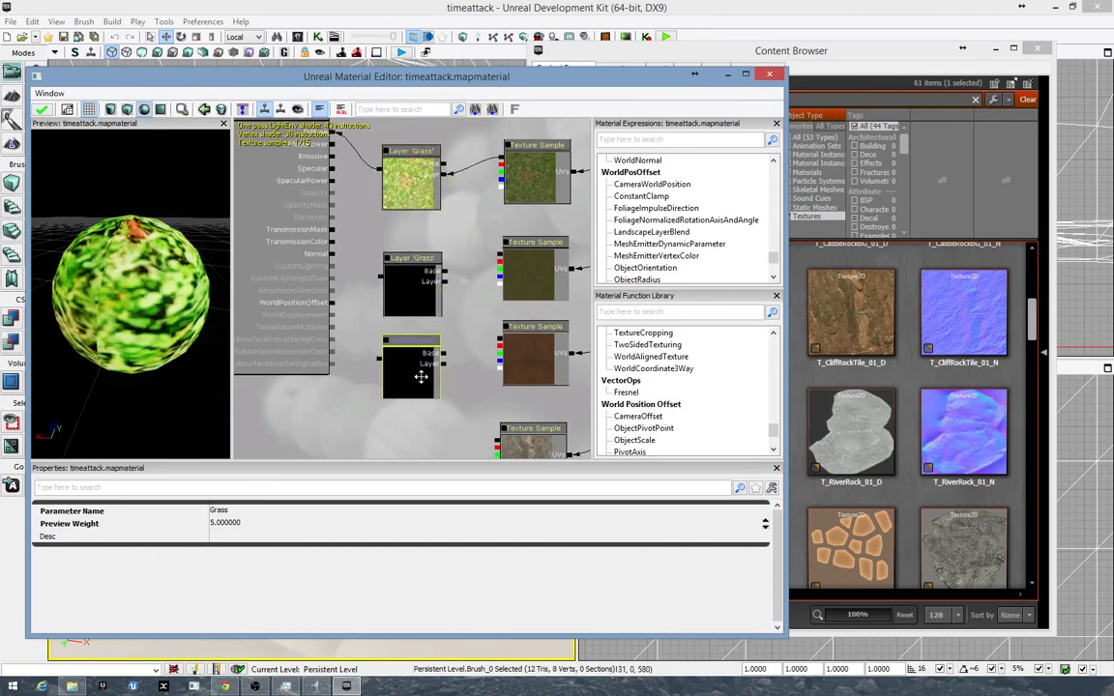
key(ctrl+w)
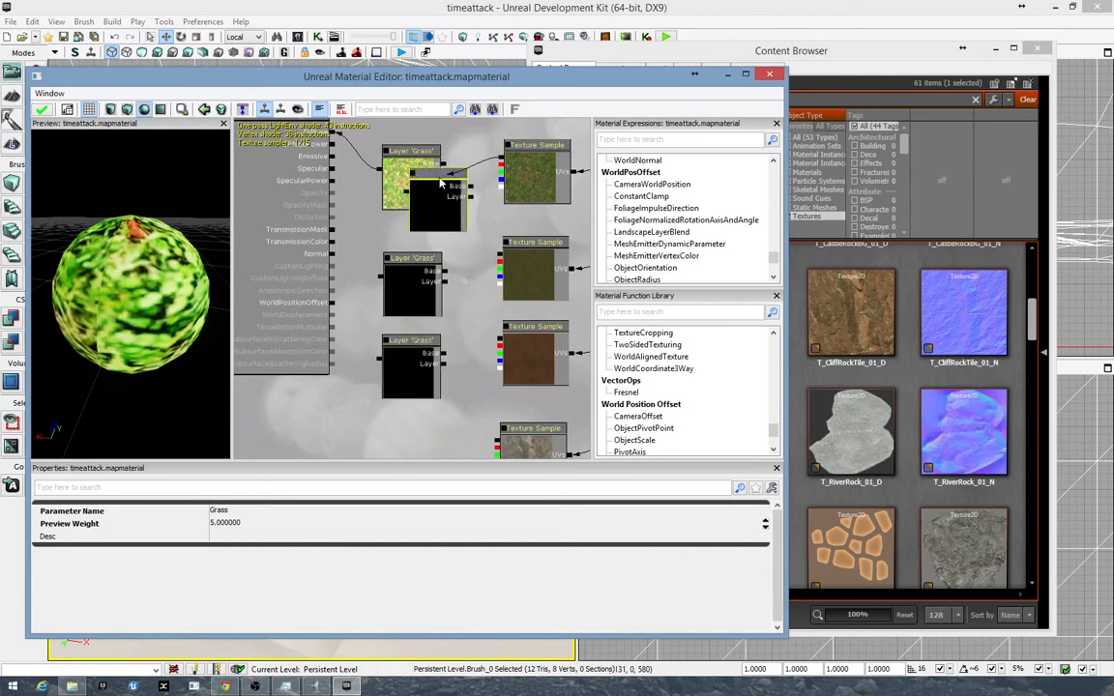
drag(440, 182, 417, 430)
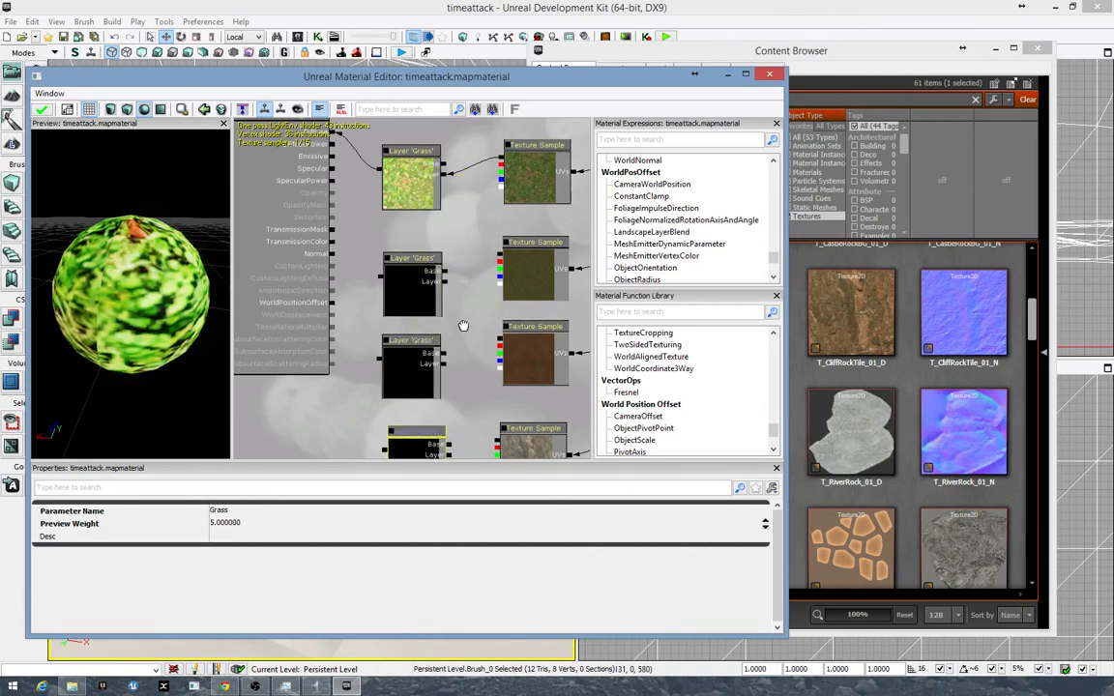
- Connect the second grass sample to the second layer node's Layer input, and that node's output to the Grass layer's Base input
drag(463, 326, 497, 440)
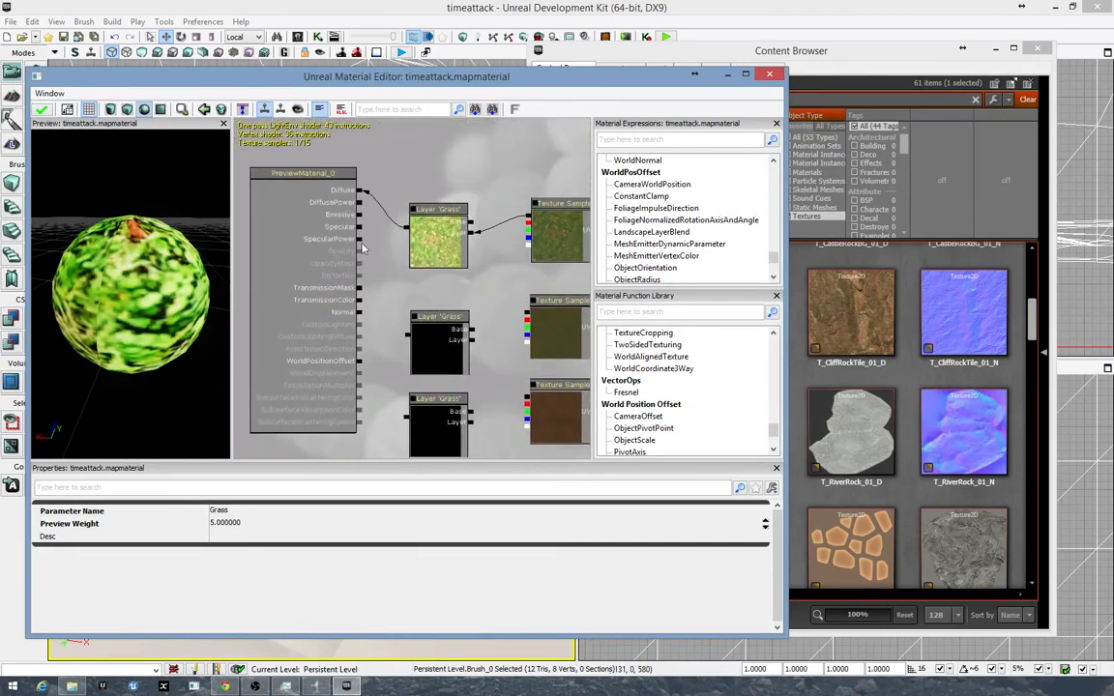
drag(501, 327, 397, 267)
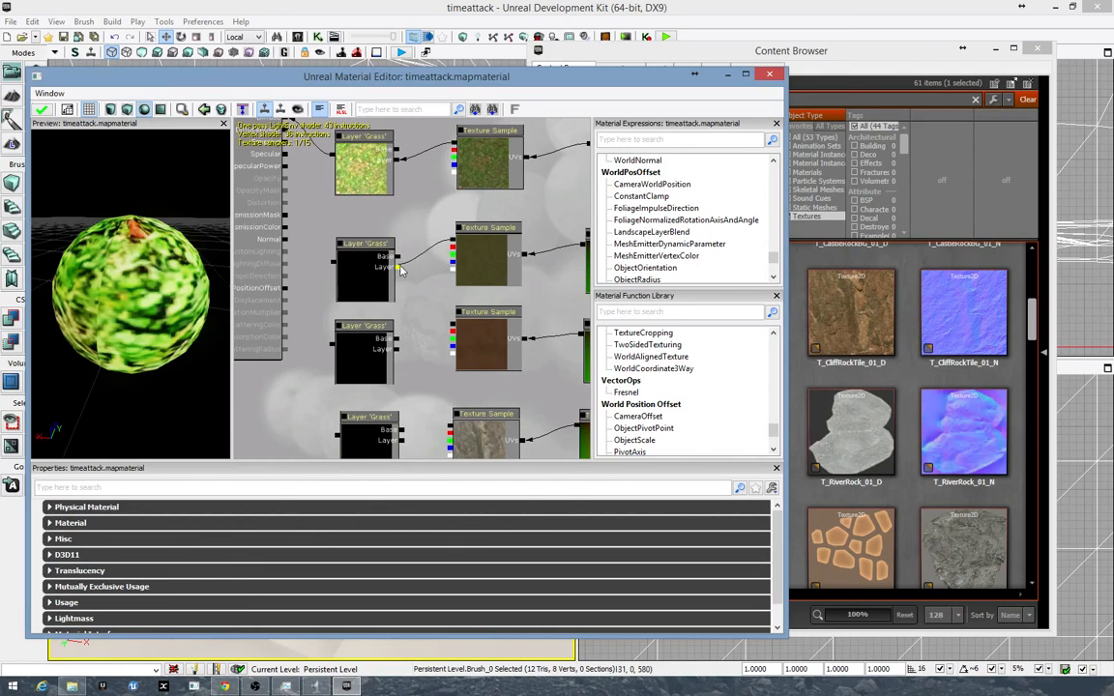
click(371, 290)
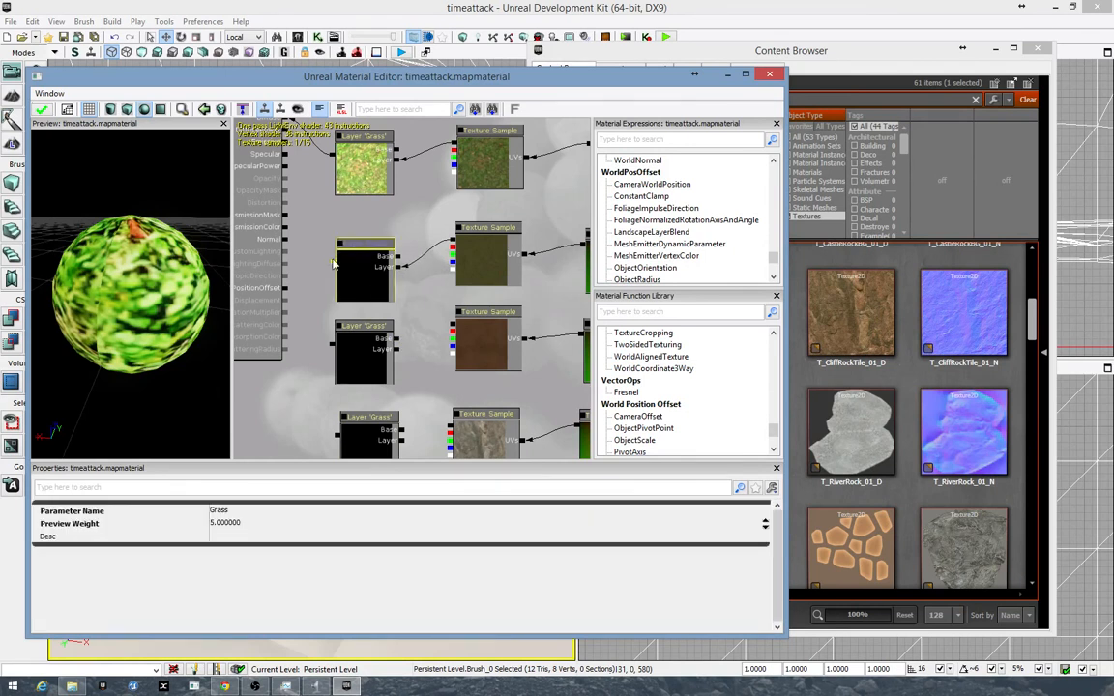
drag(334, 263, 399, 155)
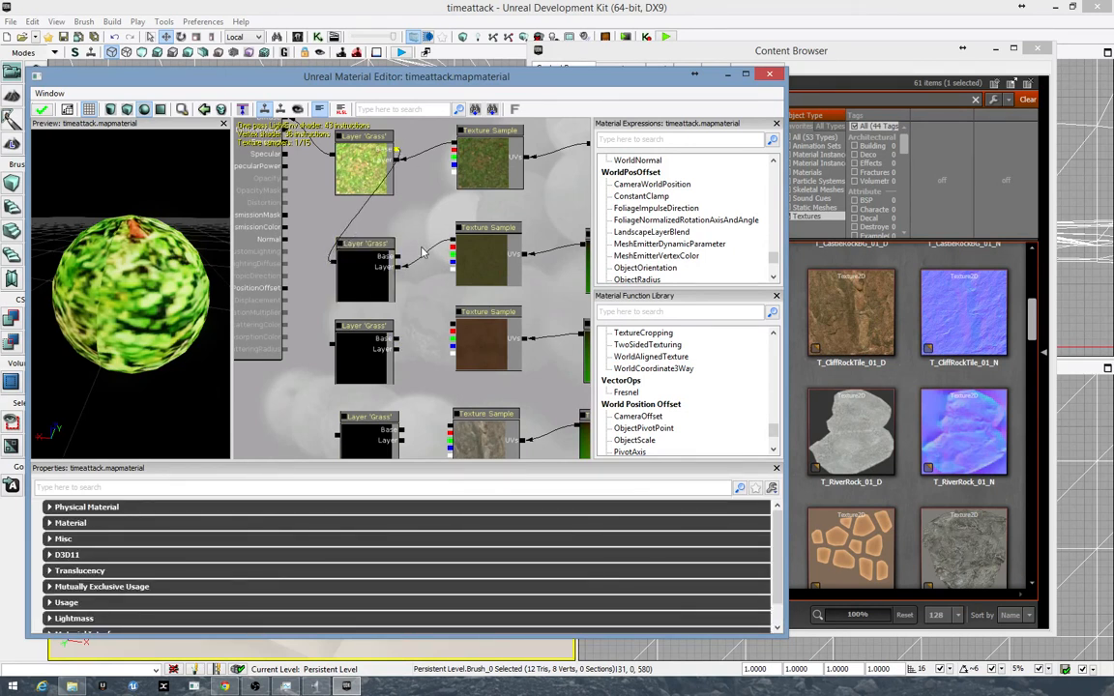
drag(422, 253, 423, 268)
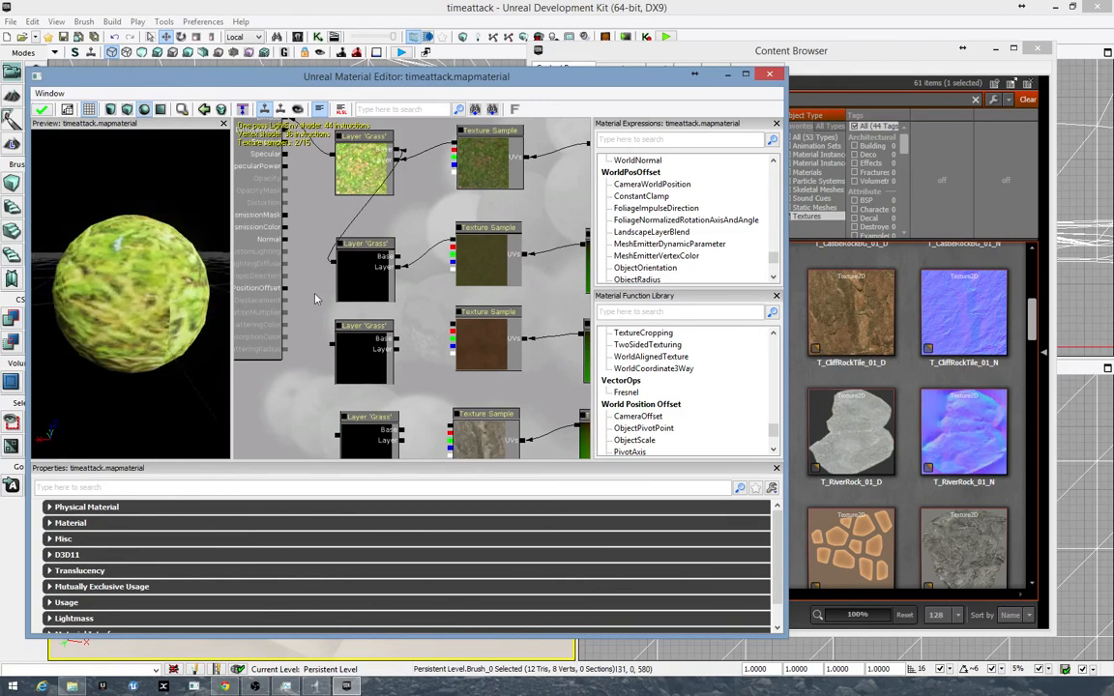
- Set the Parameter Name of the second TerrainLayerWeight node to grass2
click(362, 276)
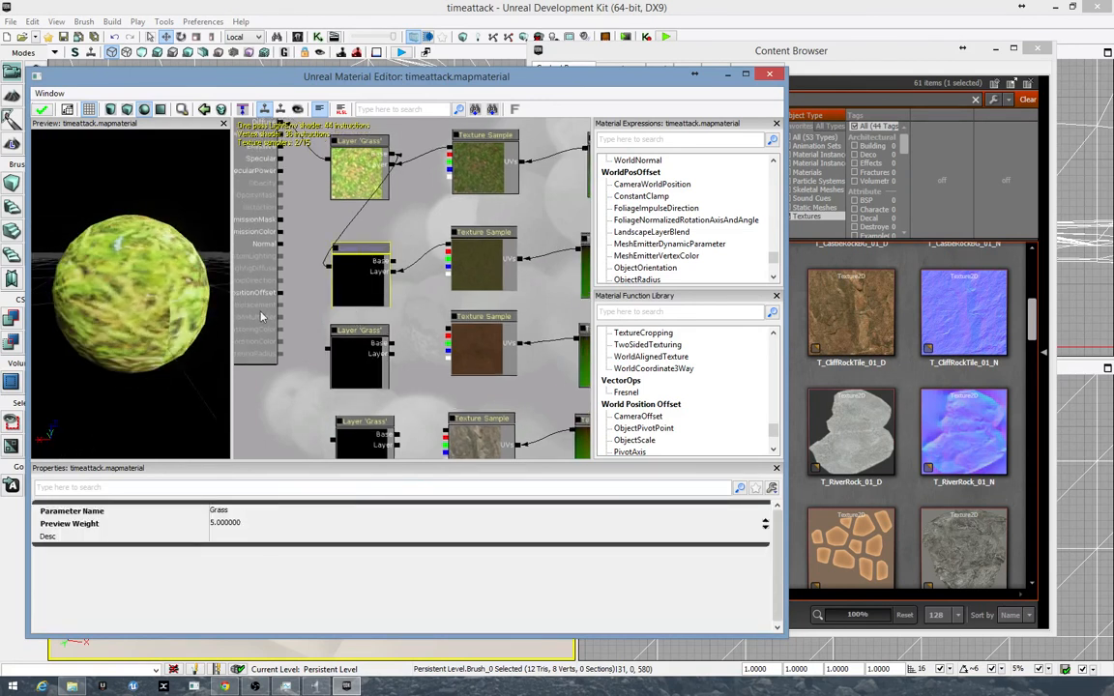
click(236, 512)
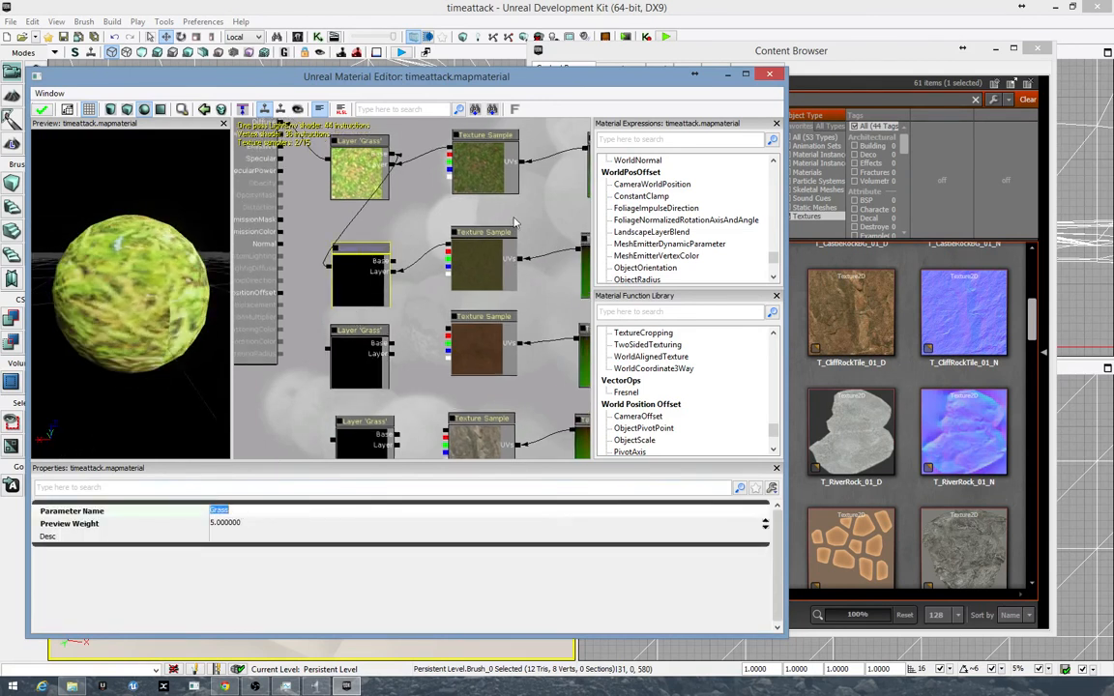
text(grass2)
key(Return)
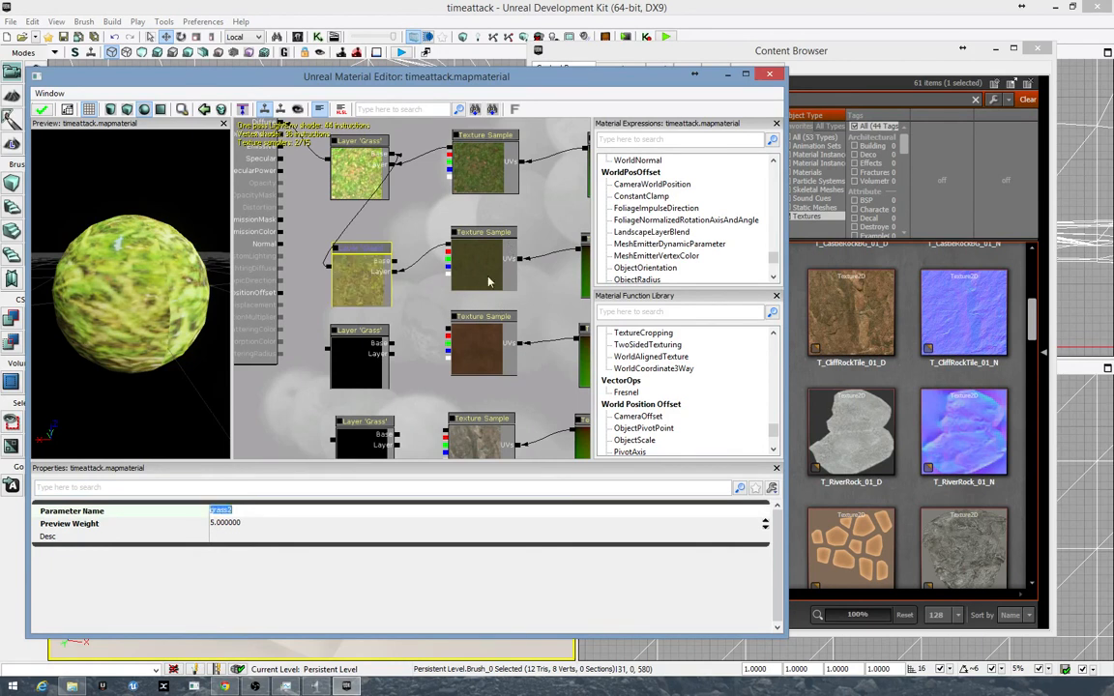
- Connect the dirt sample to the third layer node's Layer input, and that node's output to the grass2 layer's Base input
click(363, 358)
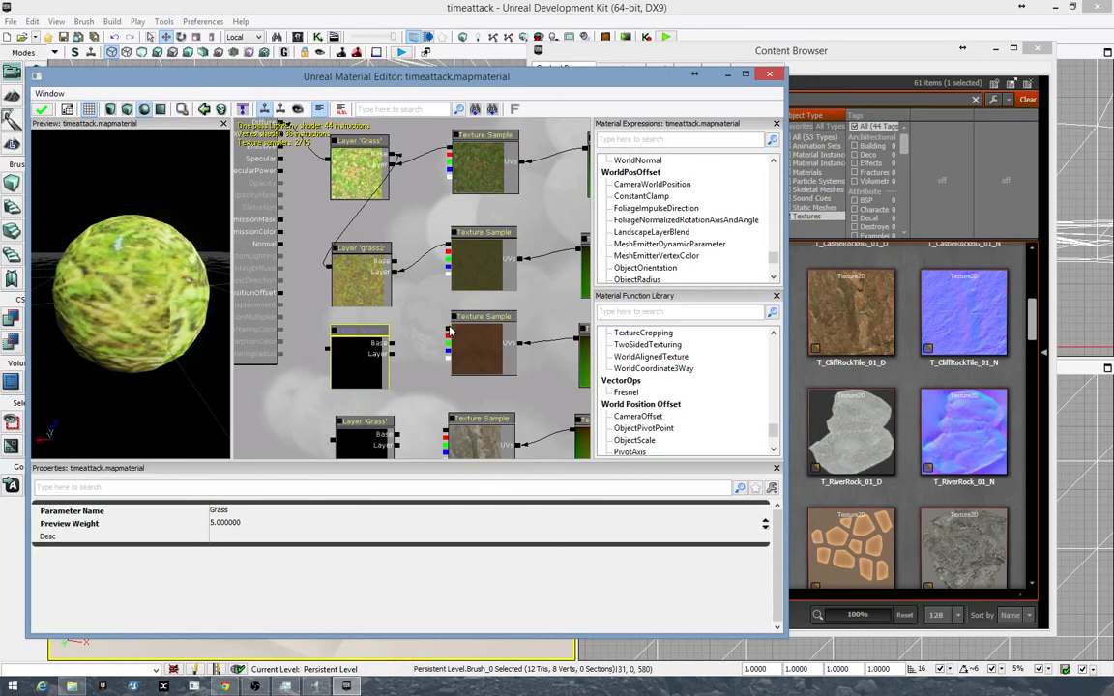
drag(450, 332, 384, 258)
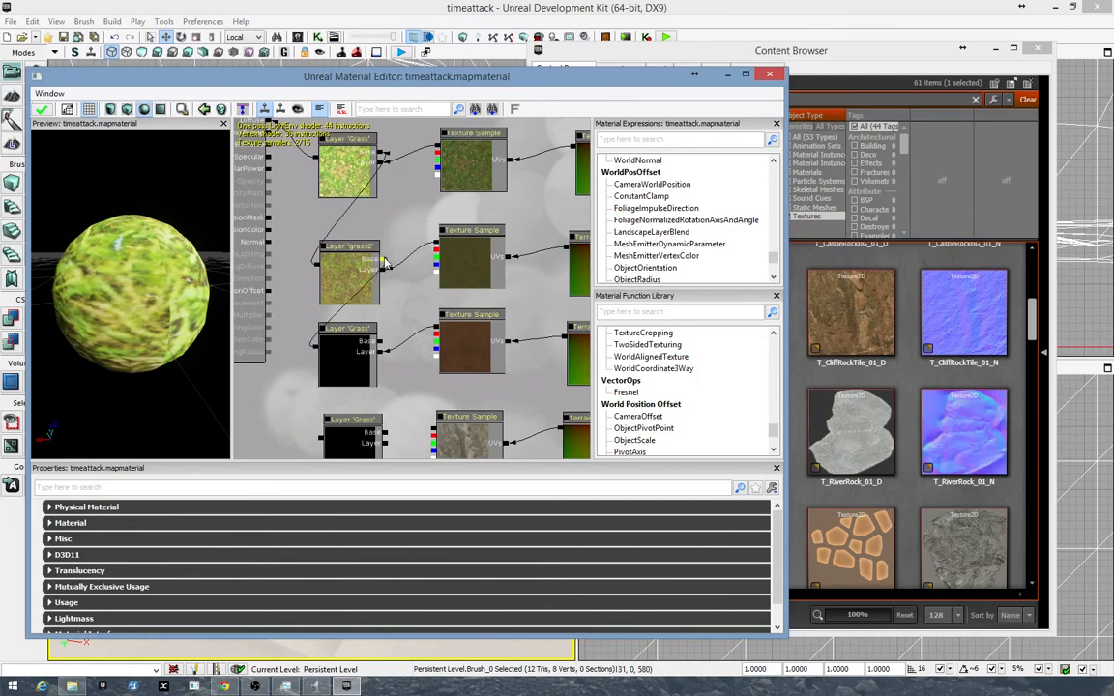
click(346, 376)
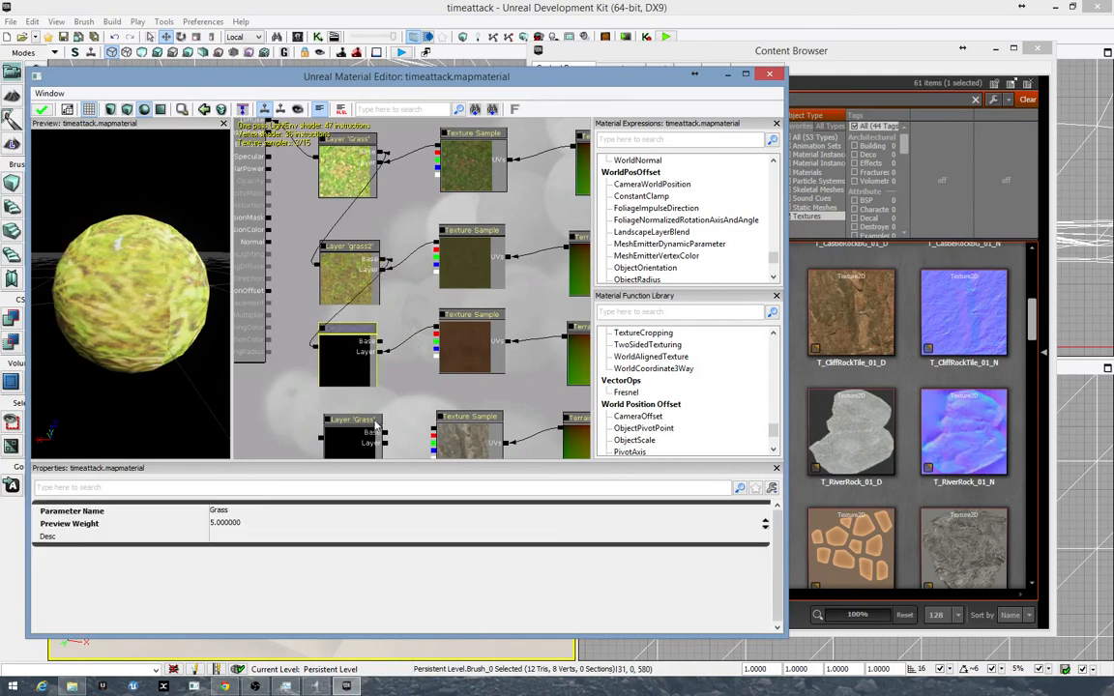
- Set the Parameter Name of the third TerrainLayerWeight node, beside the dirt sample, to Dirt
click(240, 512)
text(drt)
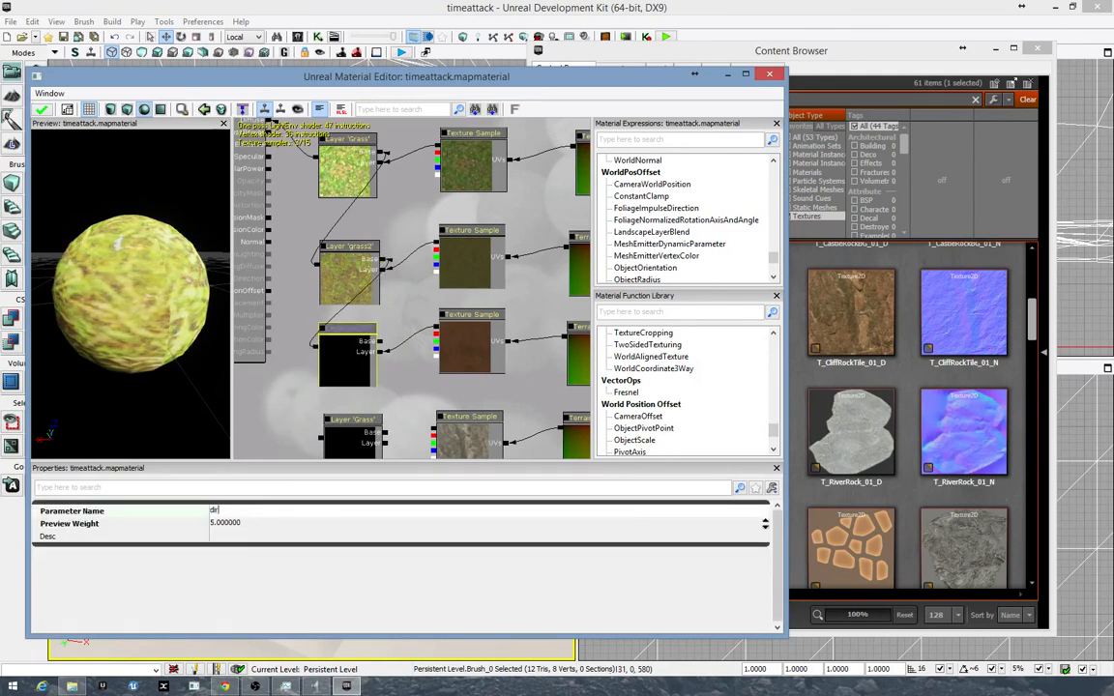
key(Return)
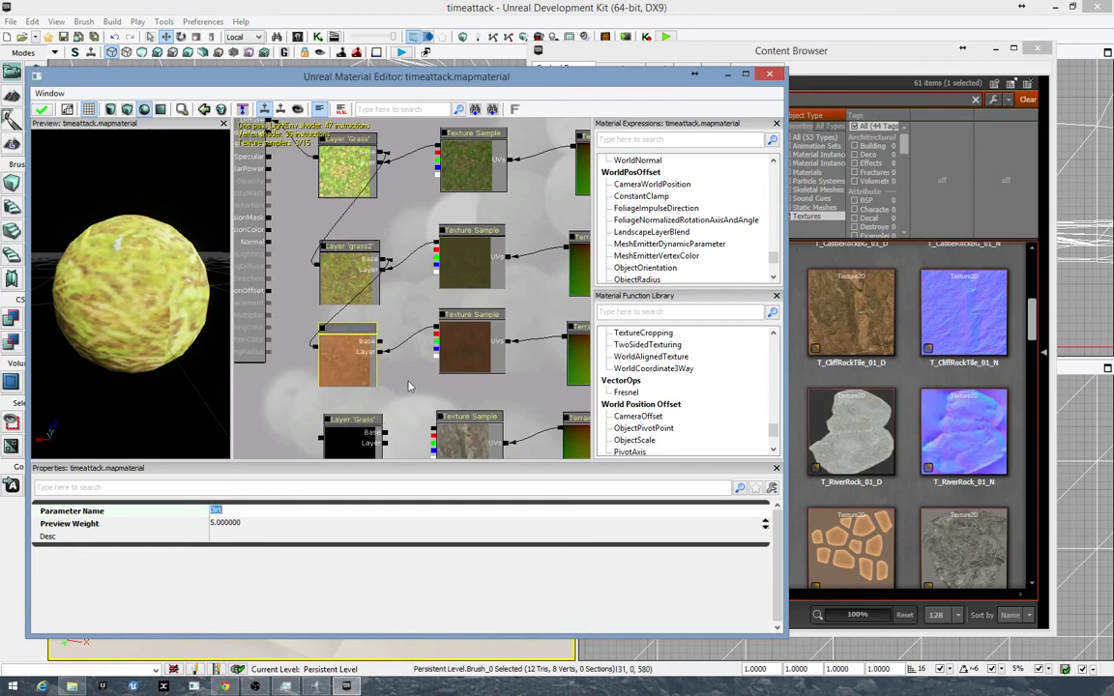
- Connect the rock sample's layer node to the Dirt layer's Base input and set that node's Parameter Name to Rock
drag(408, 386, 416, 346)
drag(351, 338, 410, 241)
click(363, 314)
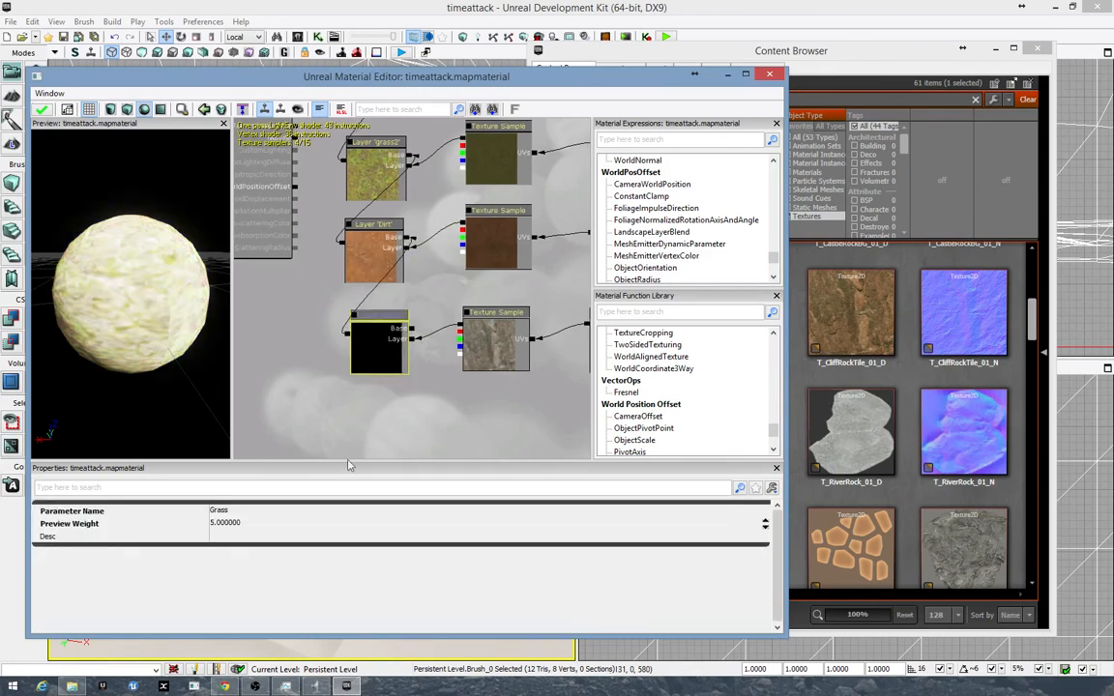
click(281, 510)
text(Rock)
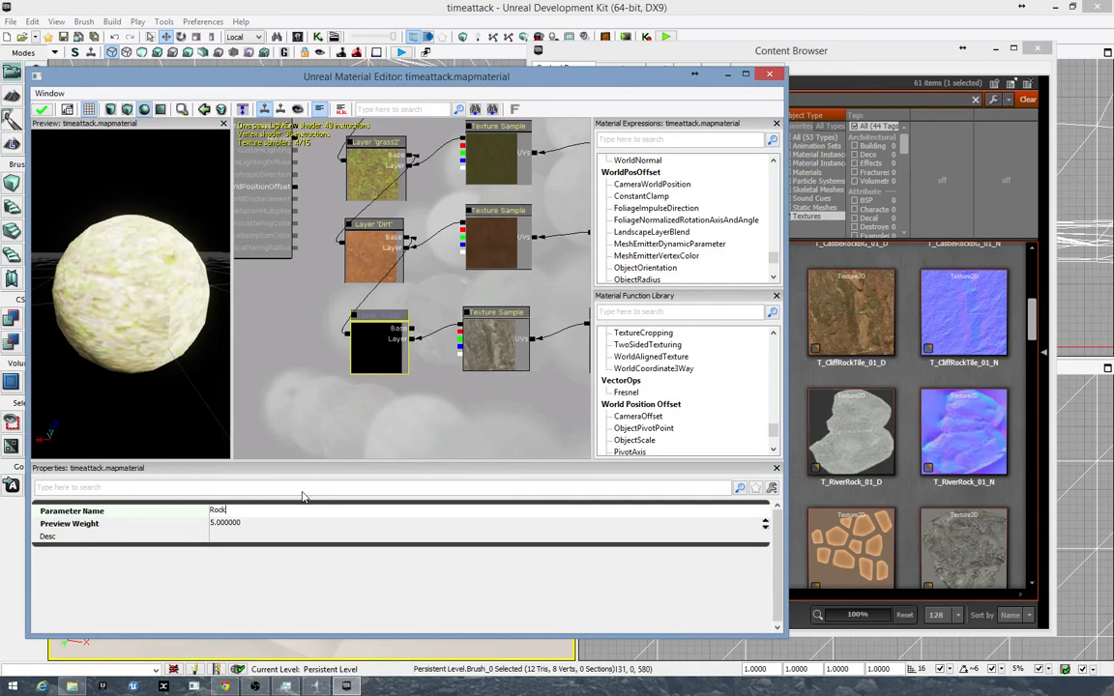
key(Return)
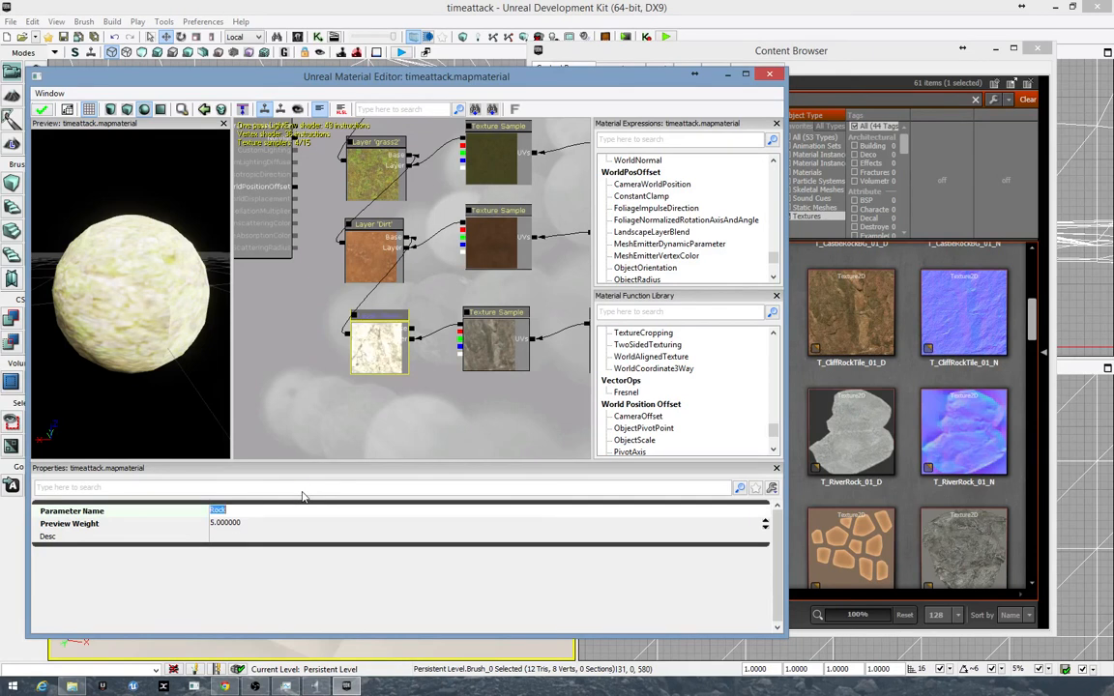
- Check the blended material on the preview sphere and apply the changes to mapmaterial
drag(104, 295, 208, 295)
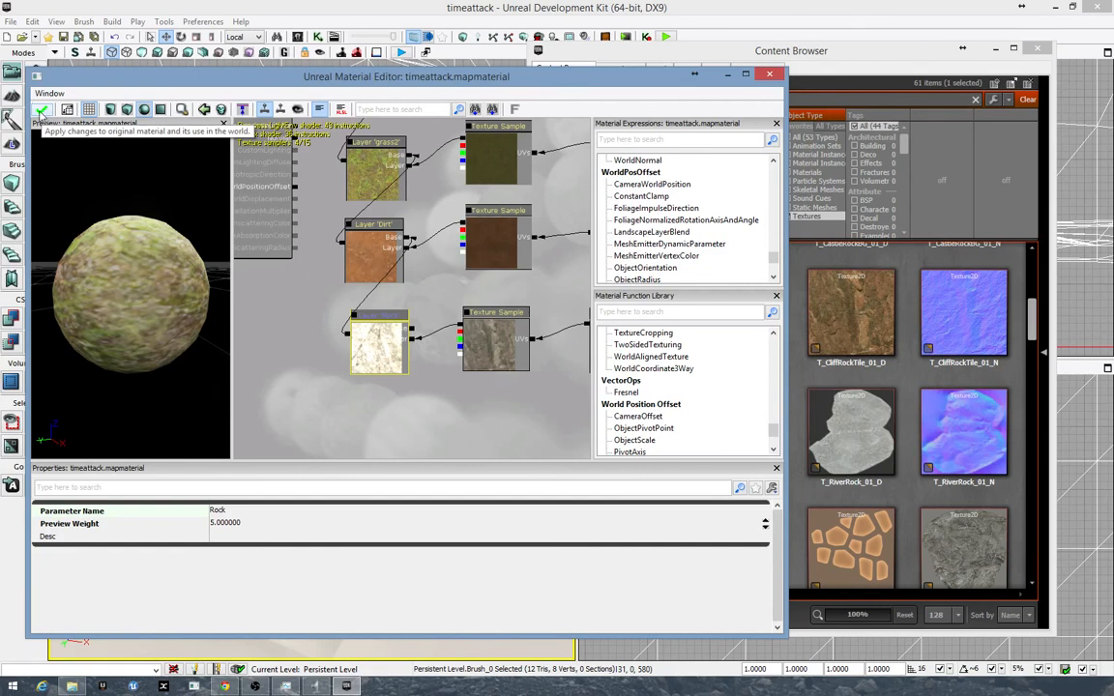
click(40, 112)
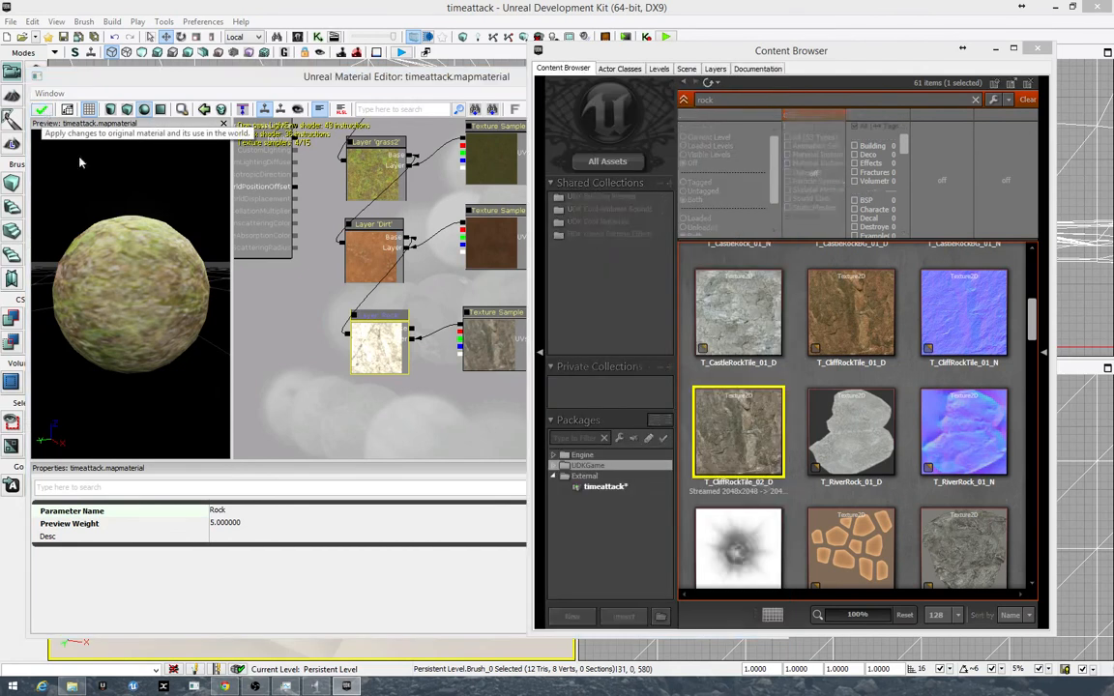
- Show all object types in the External packages with the rock search cleared, and select mapmaterial
click(608, 475)
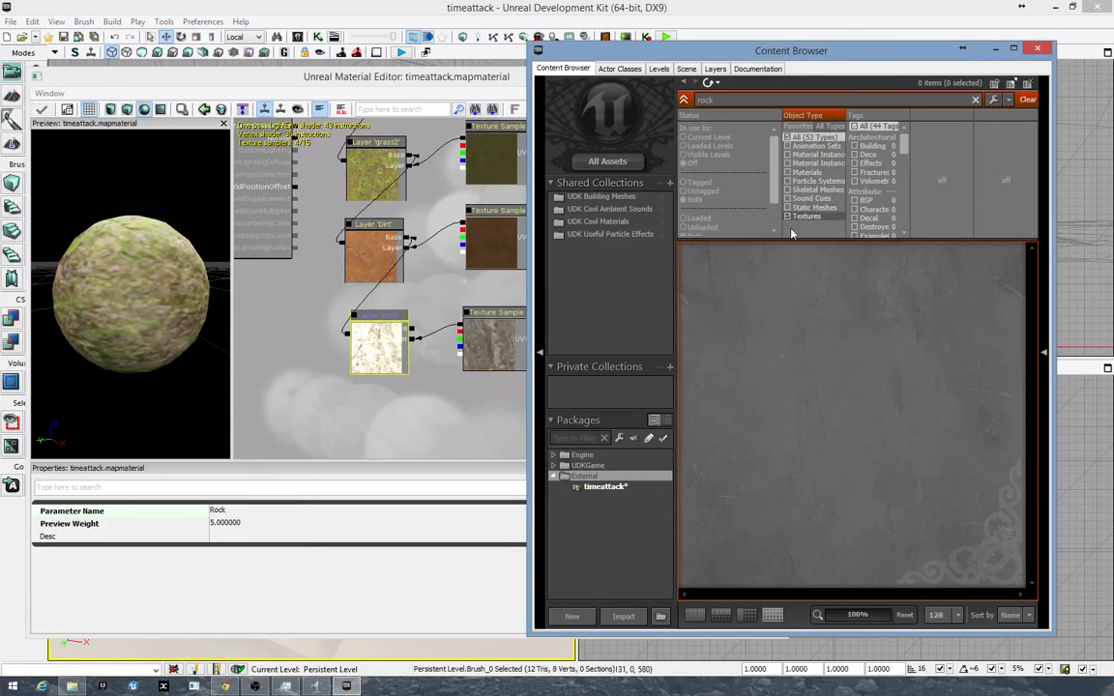
click(788, 137)
click(700, 99)
click(975, 101)
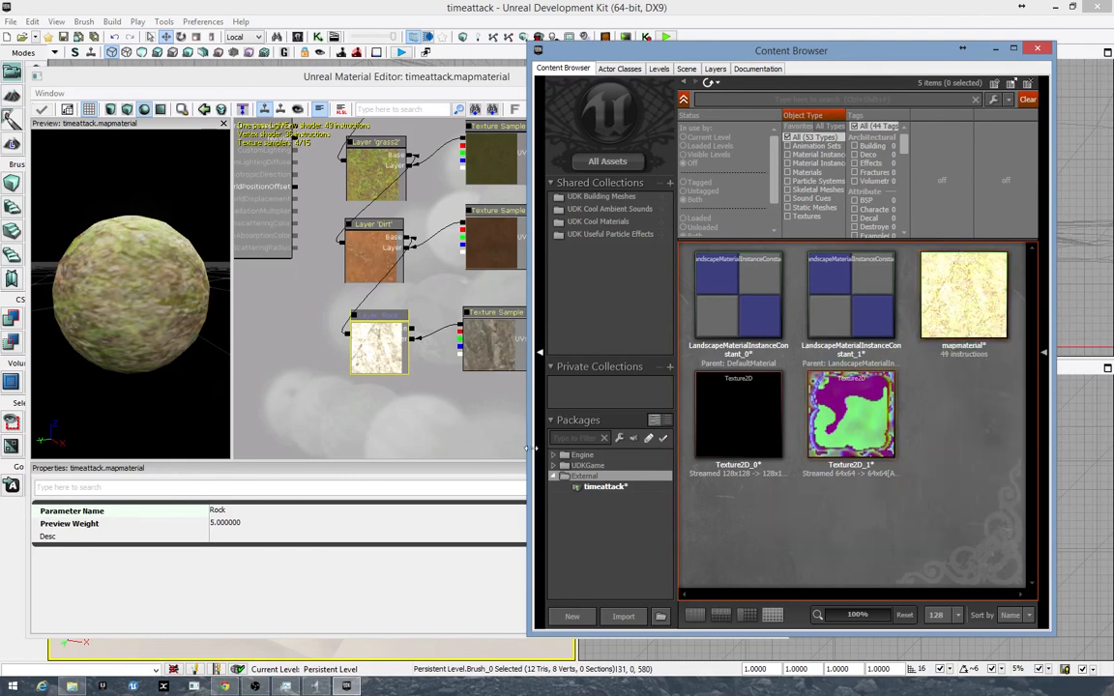
click(953, 317)
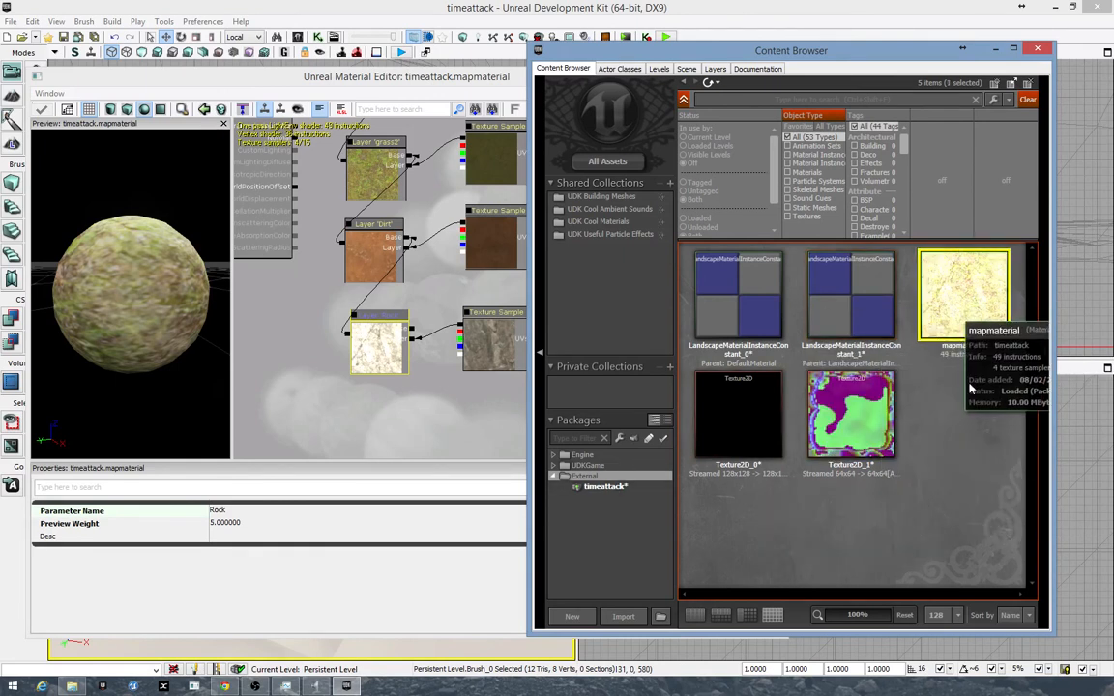
- Check the mapping settings of the rock sample's TerrainCoords node and close the material editor
mouse_move(136, 254)
mouse_down()
mouse_move(169, 256)
mouse_move(125, 255)
mouse_up()
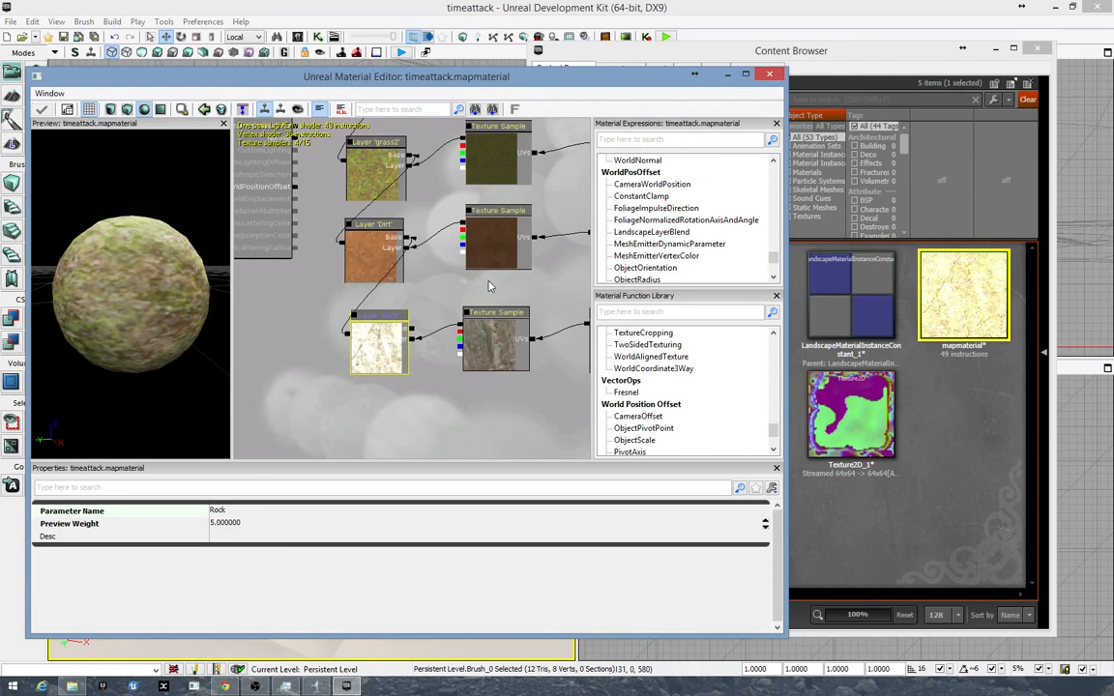
drag(581, 370, 373, 398)
click(380, 377)
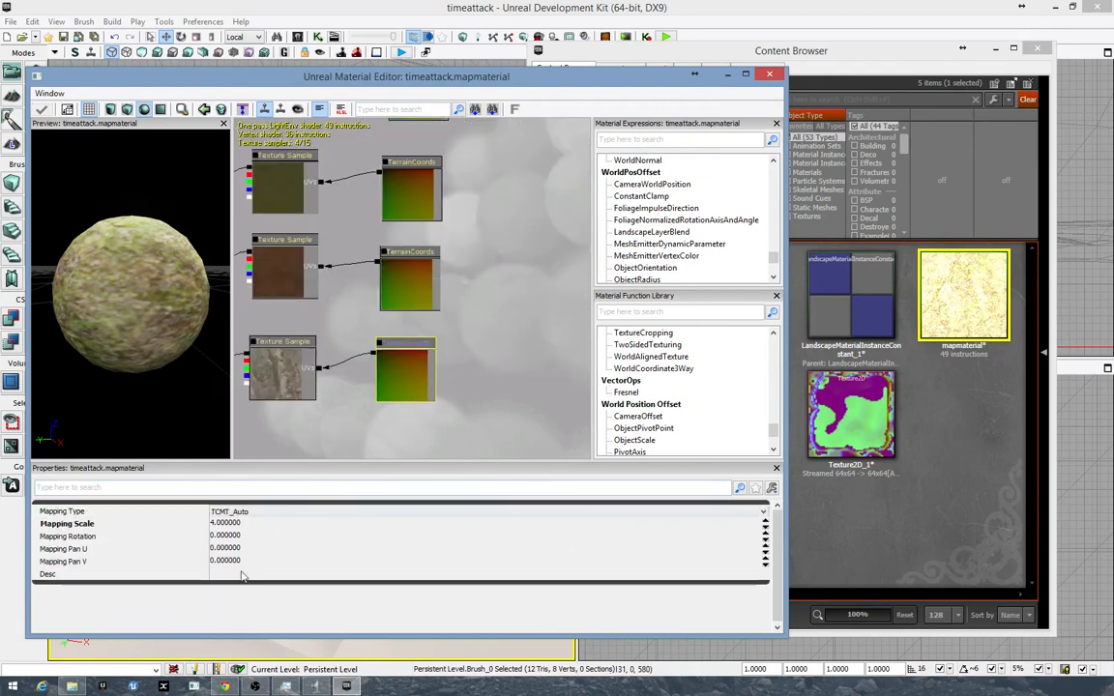
click(770, 76)
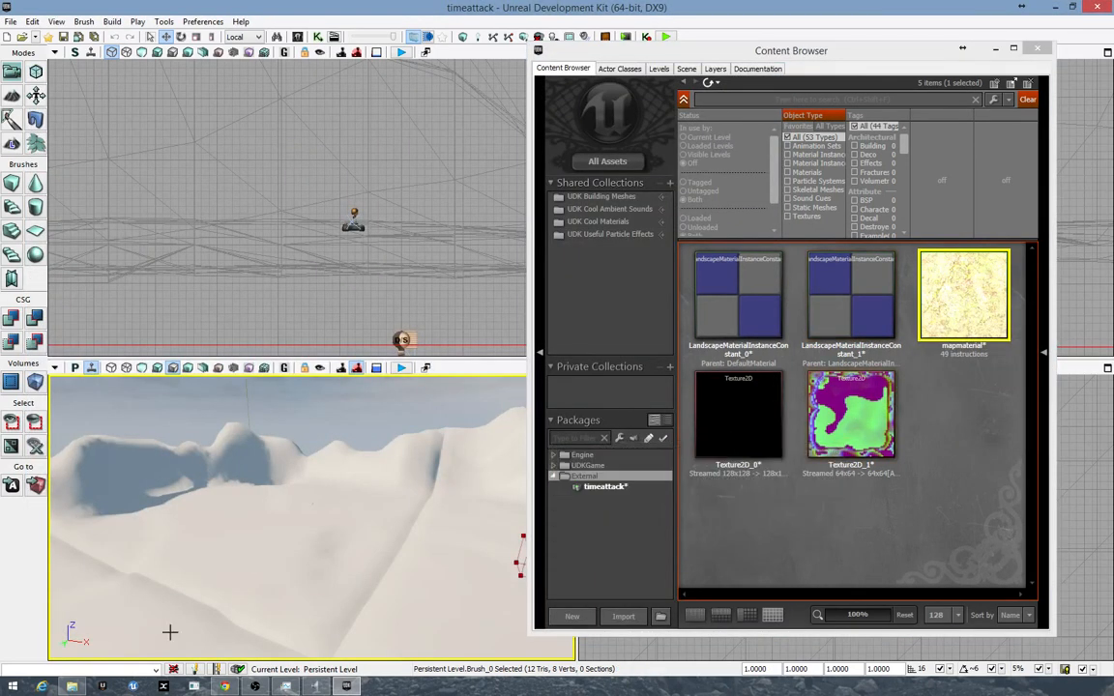
- Select the landscape in the perspective view, outside Landscape Mode, and open its properties
click(255, 493)
right_drag(295, 496, 329, 522)
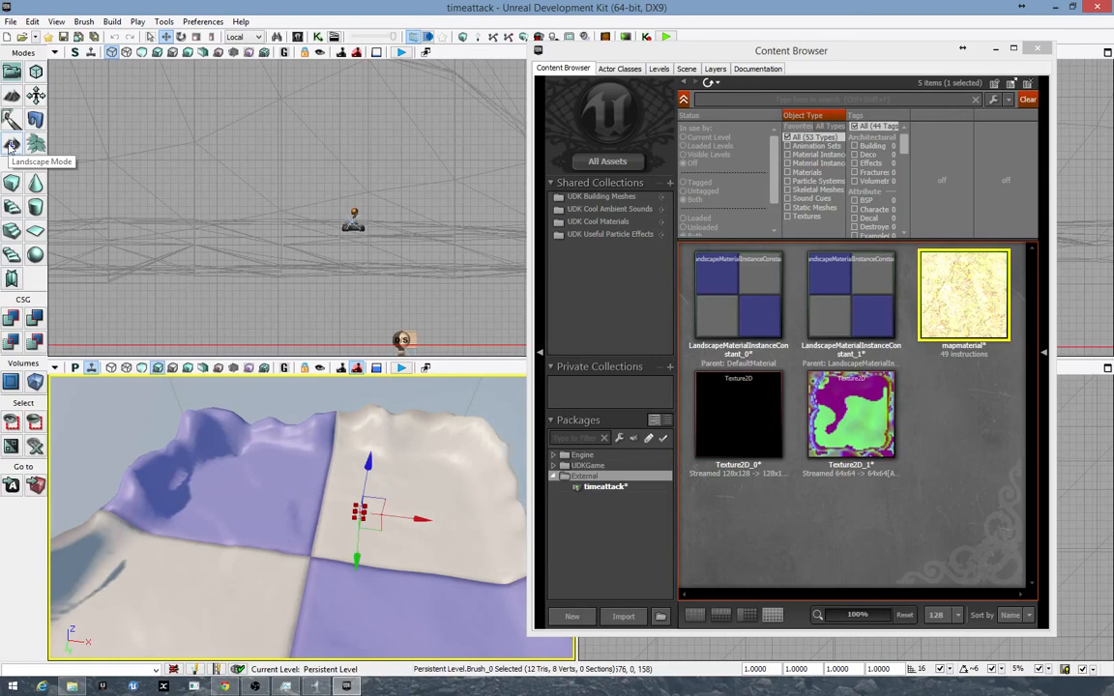
click(12, 145)
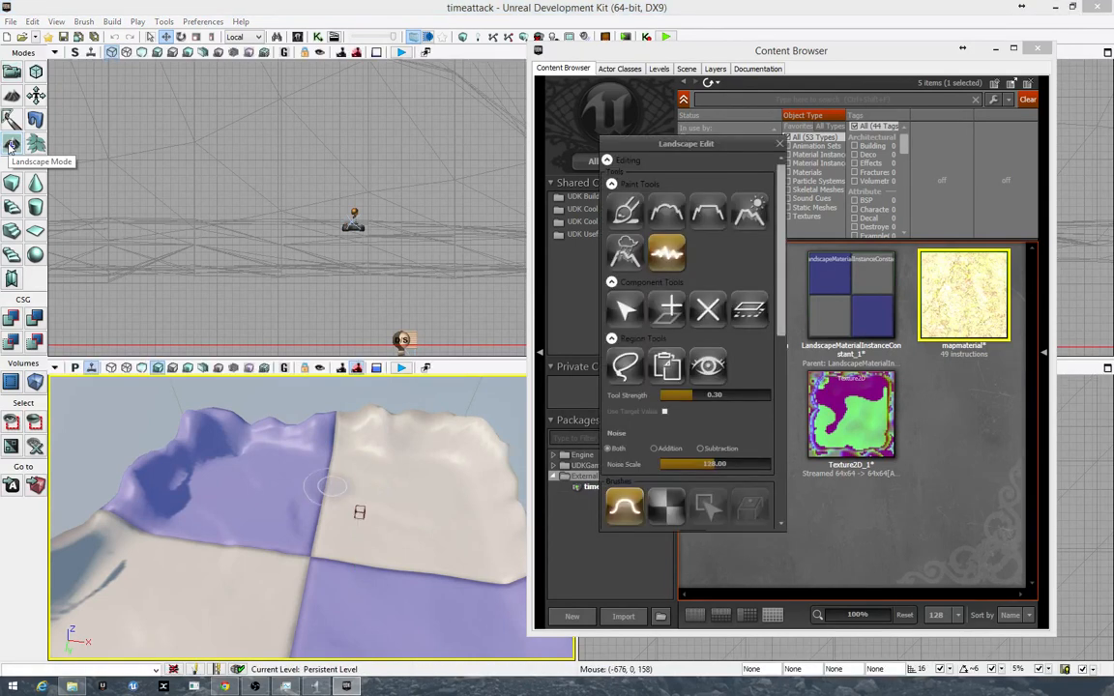
click(12, 145)
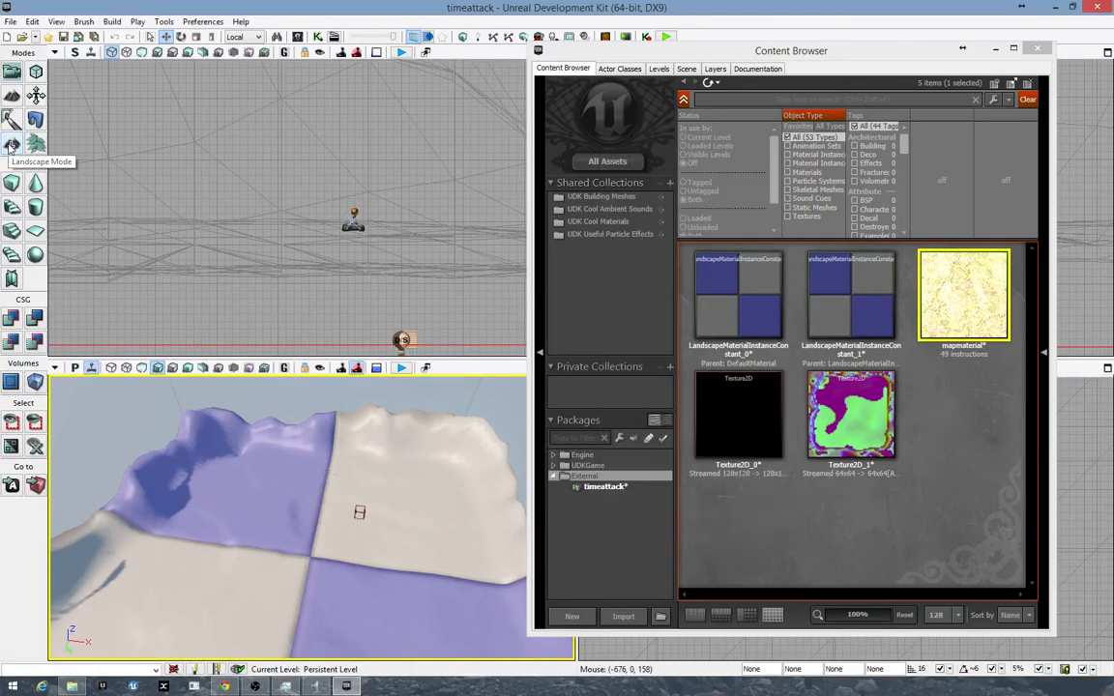
right_click(350, 456)
click(350, 463)
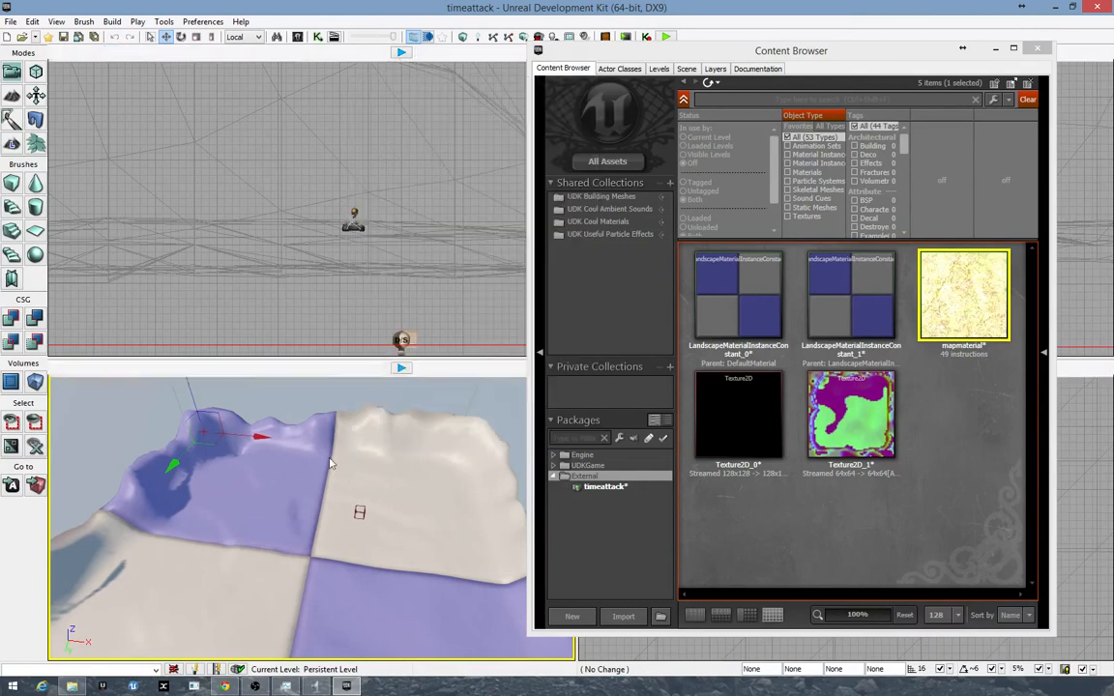
right_click(475, 506)
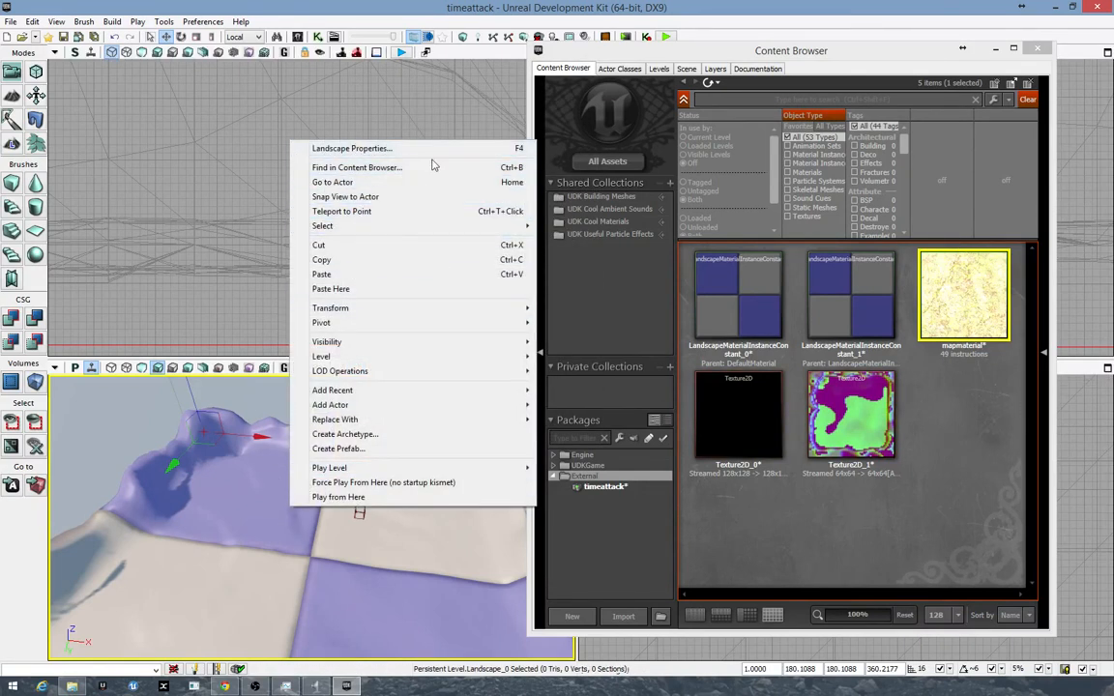
click(383, 152)
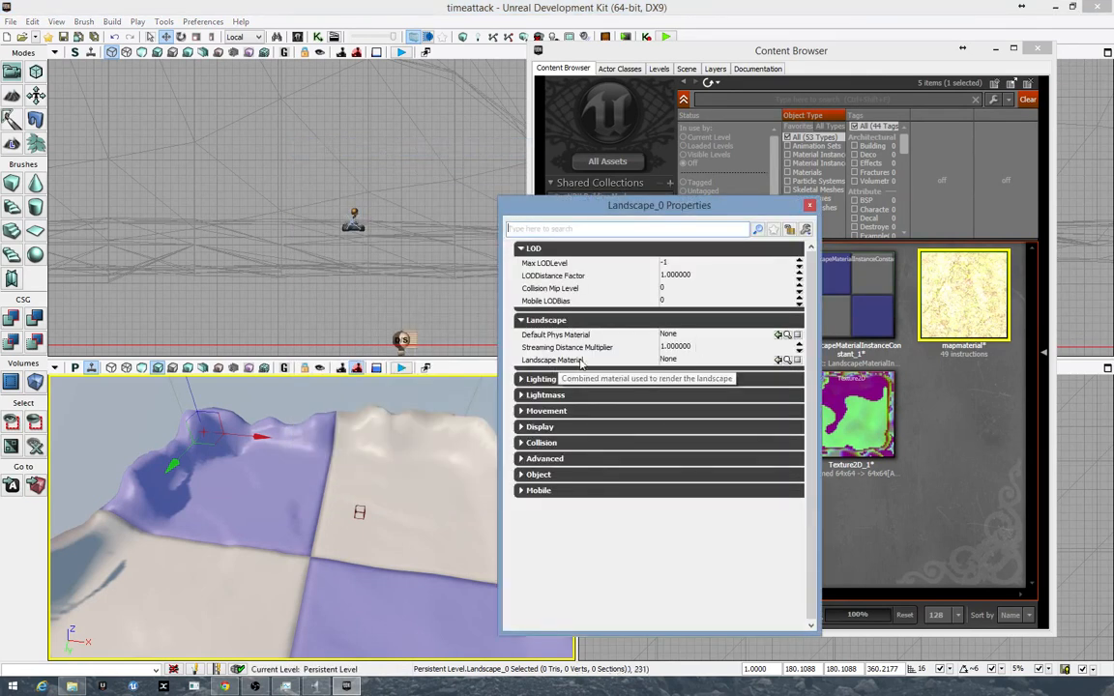
- Assign the selected mapmaterial as the landscape's Landscape Material, close the properties and check the terrain
drag(651, 207, 450, 222)
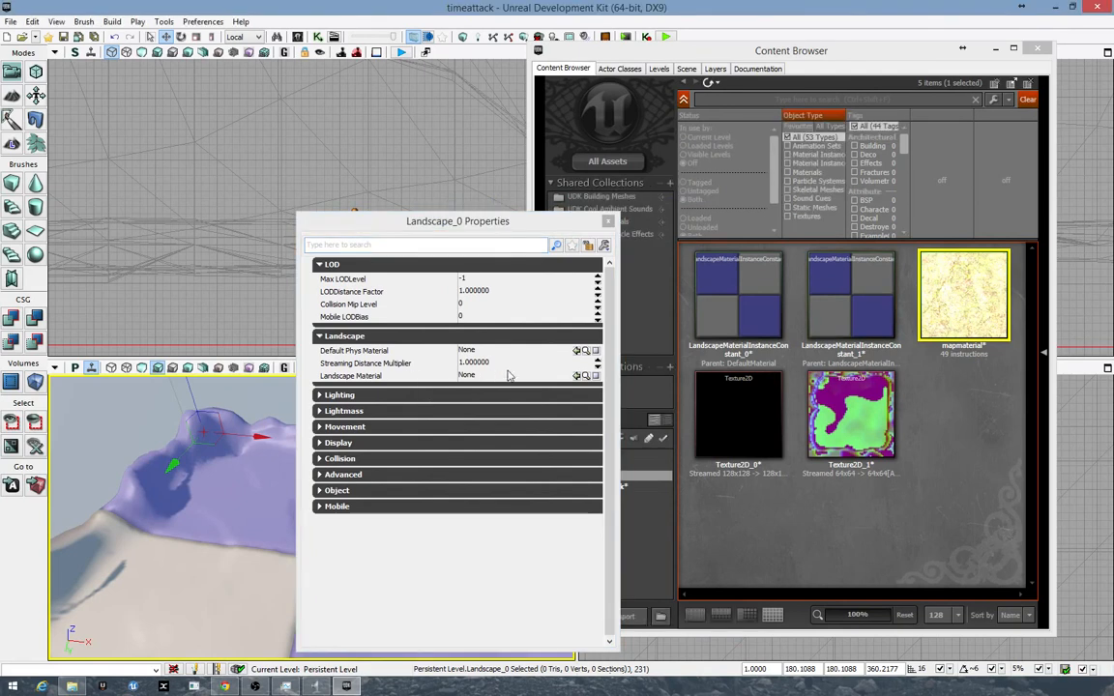
click(973, 433)
click(507, 377)
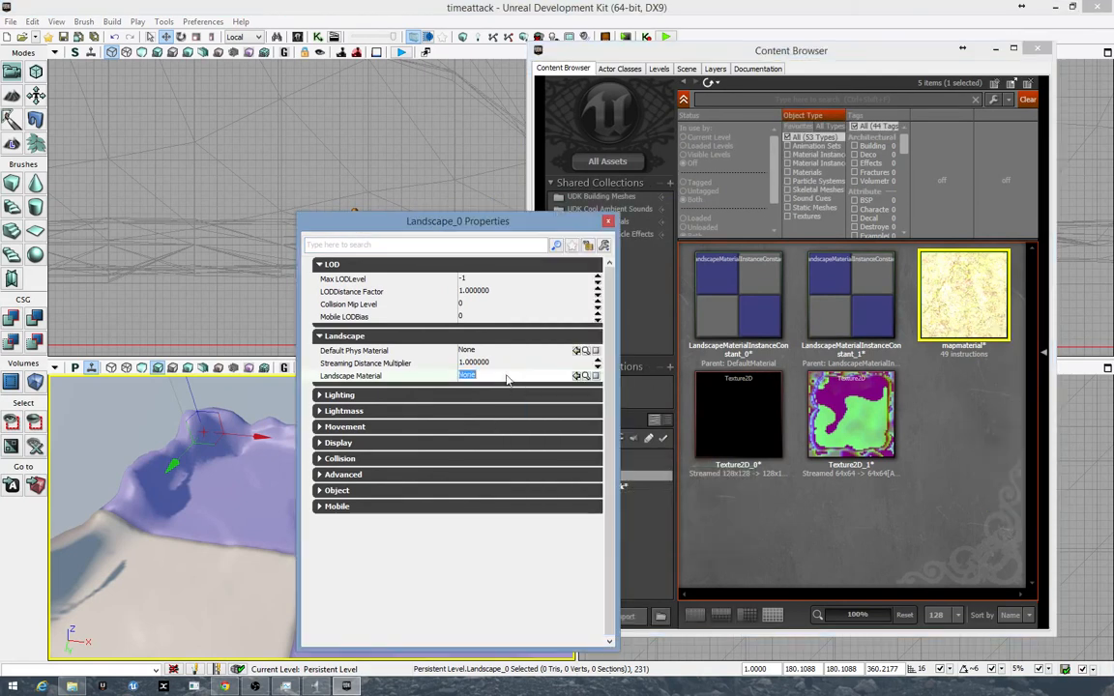
click(577, 378)
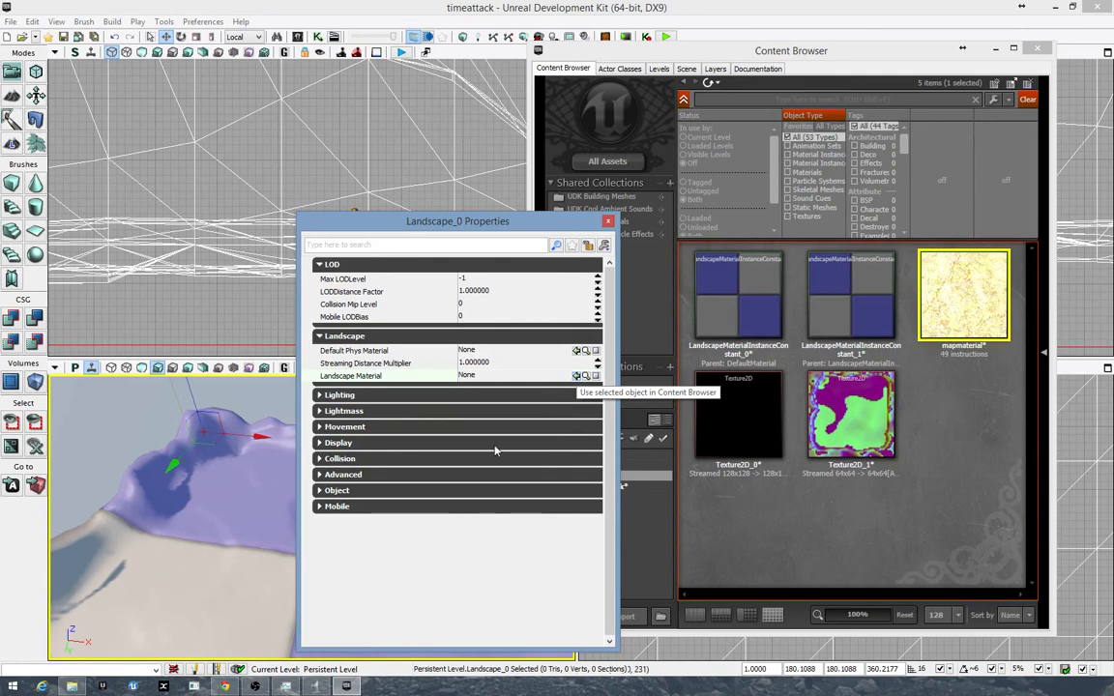
click(608, 222)
right_drag(225, 609, 261, 576)
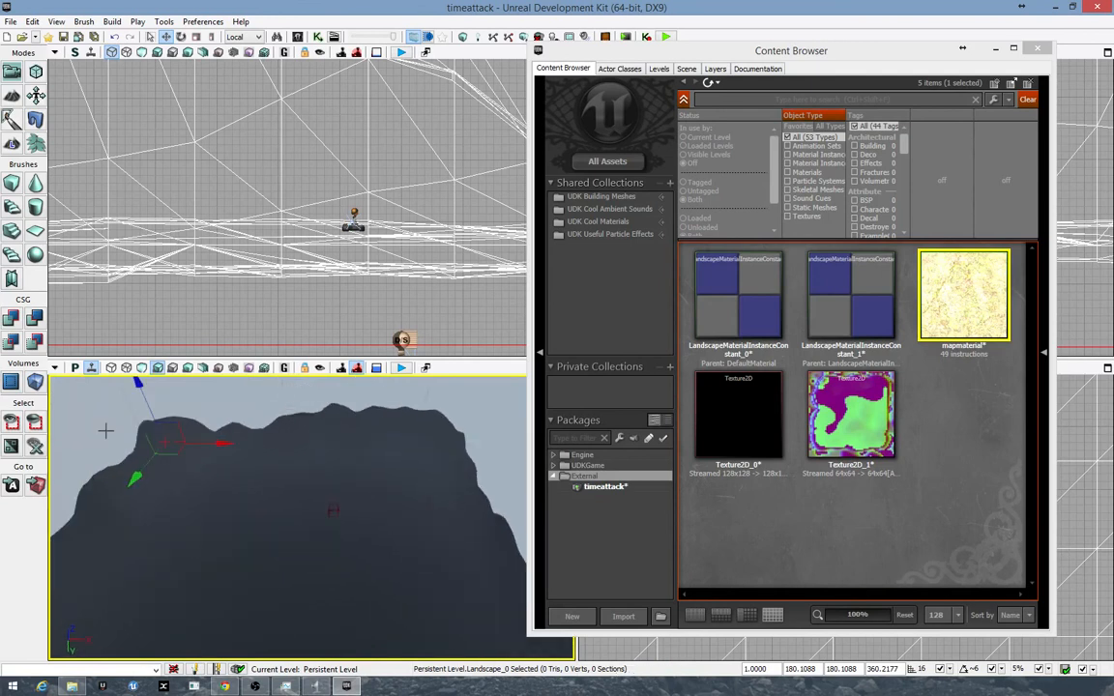
- Enter Landscape Mode, set the target layer Edit Mode to Edit and add a layer named grass
click(982, 292)
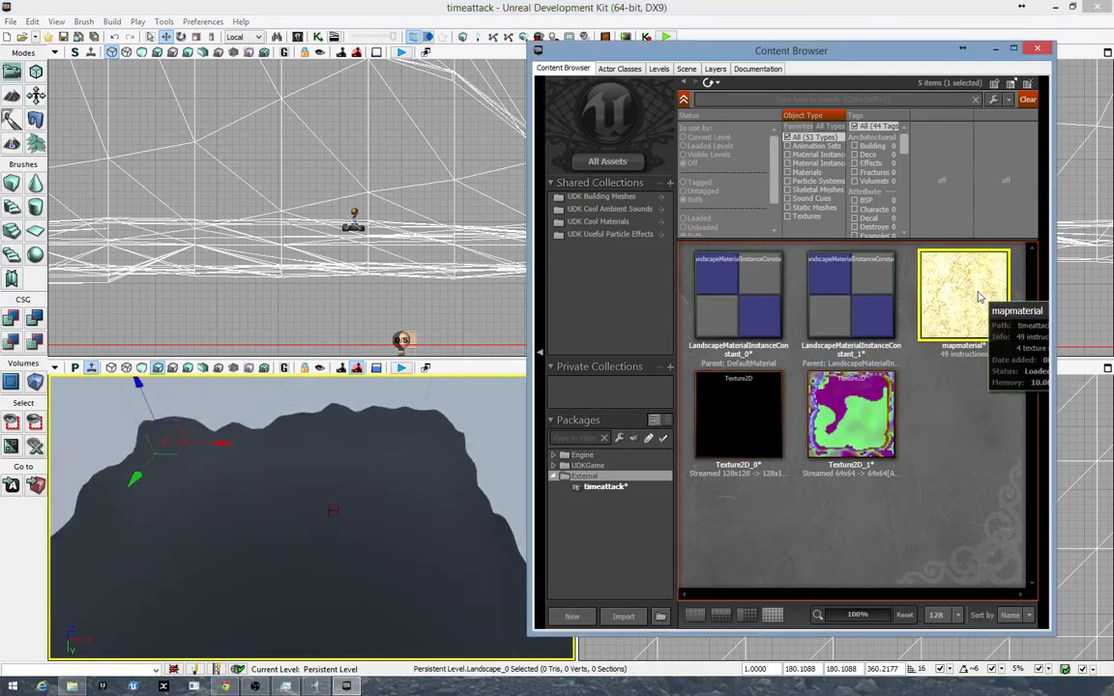
click(12, 143)
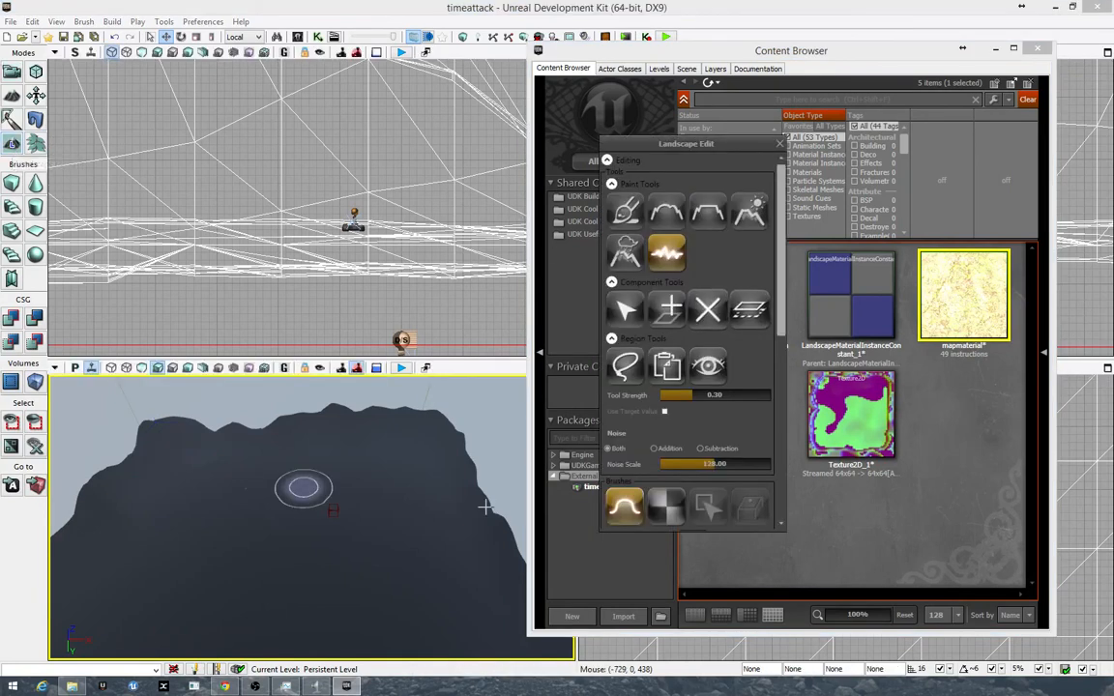
drag(780, 302, 794, 466)
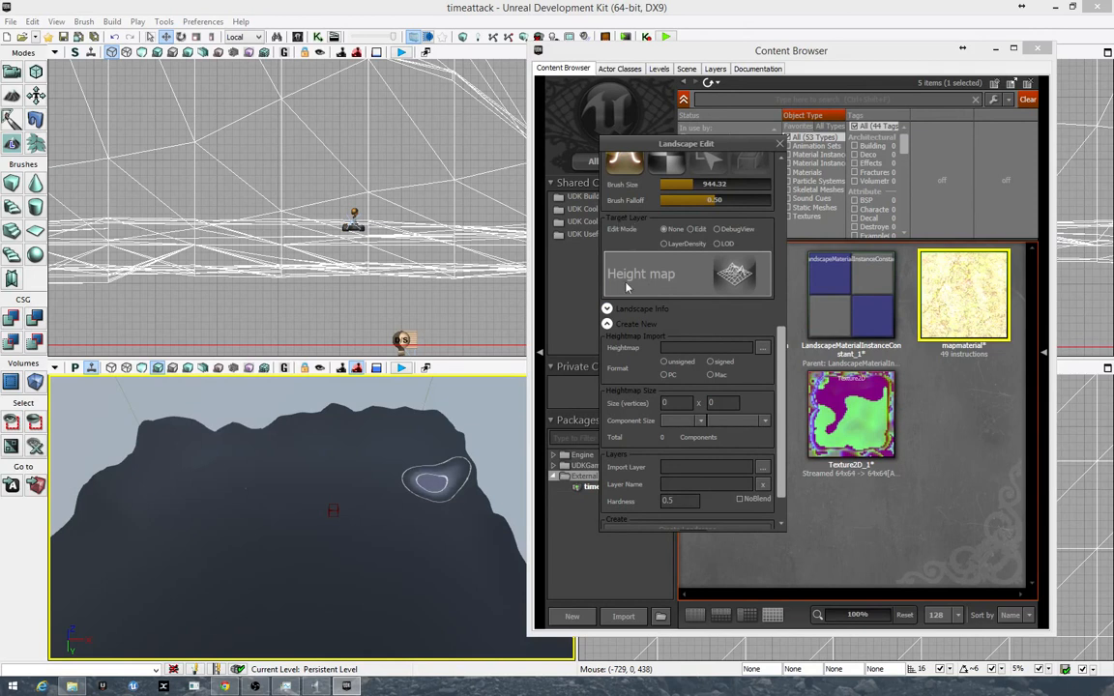
click(692, 229)
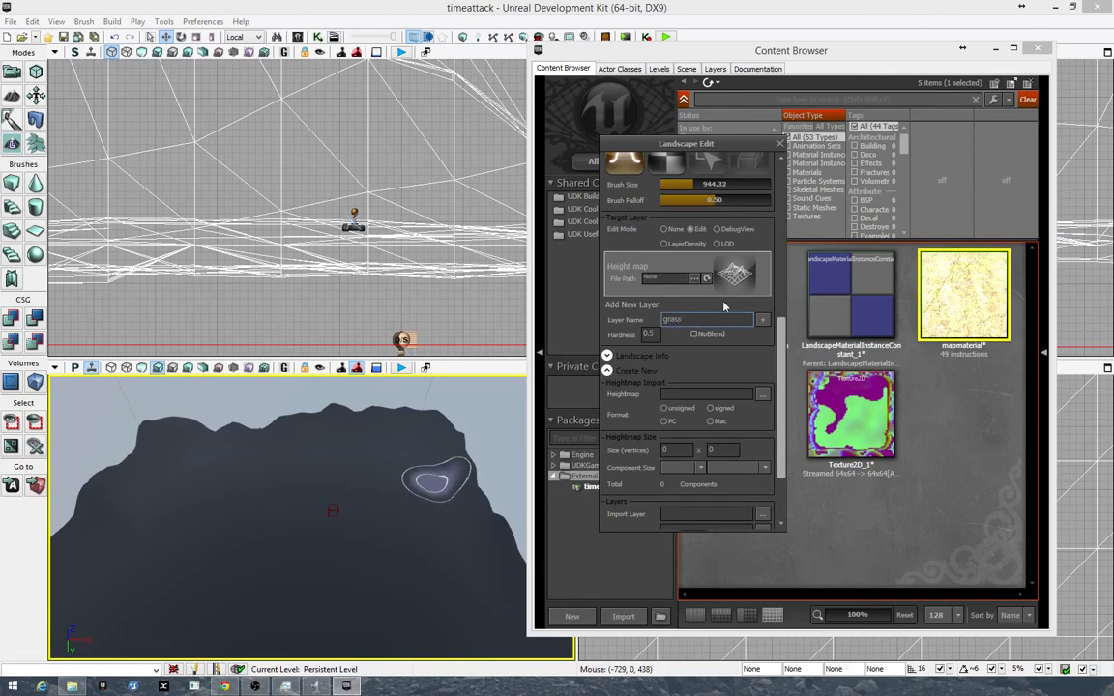
click(763, 320)
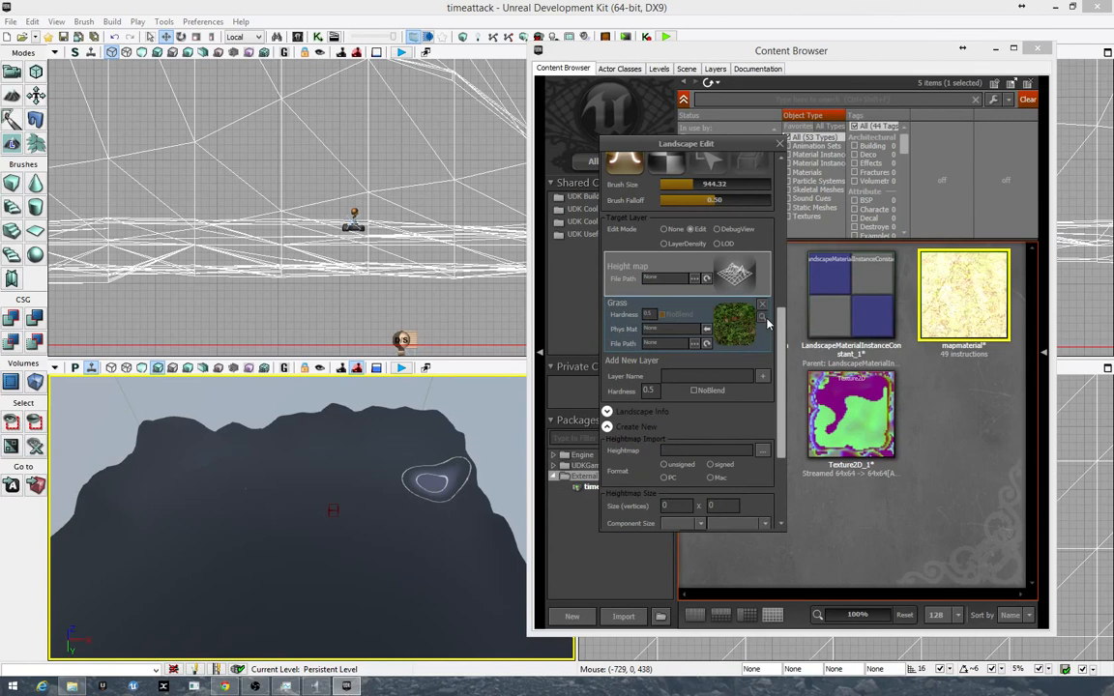
- Add three more landscape target layers named grass2, Dirt and Rock
click(718, 373)
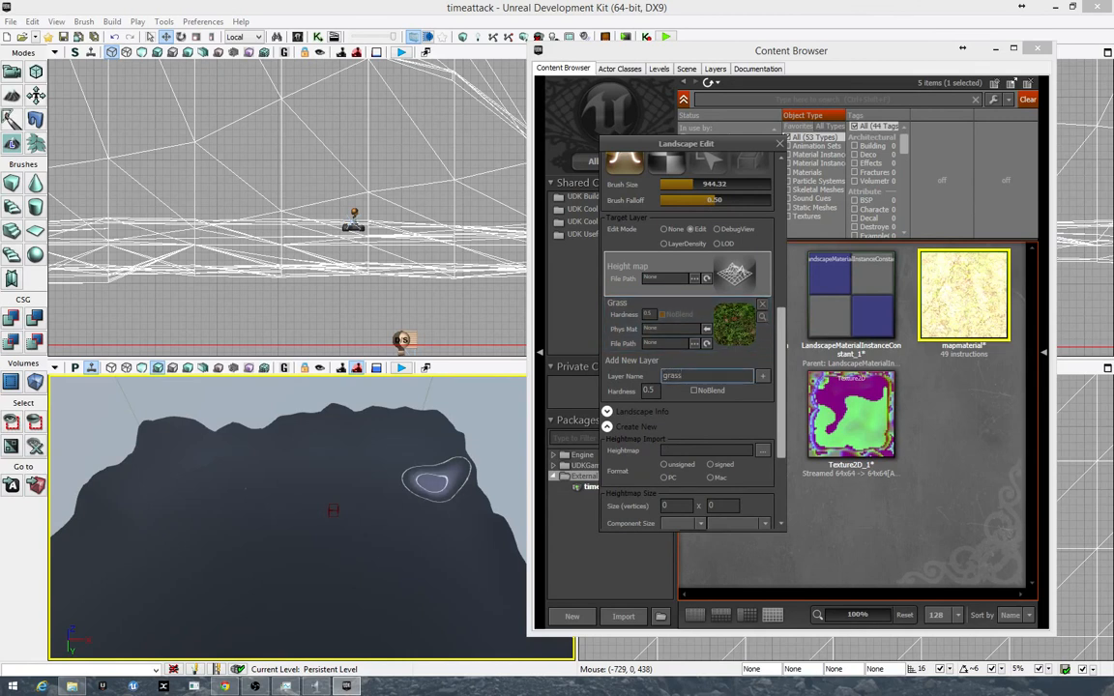
click(762, 376)
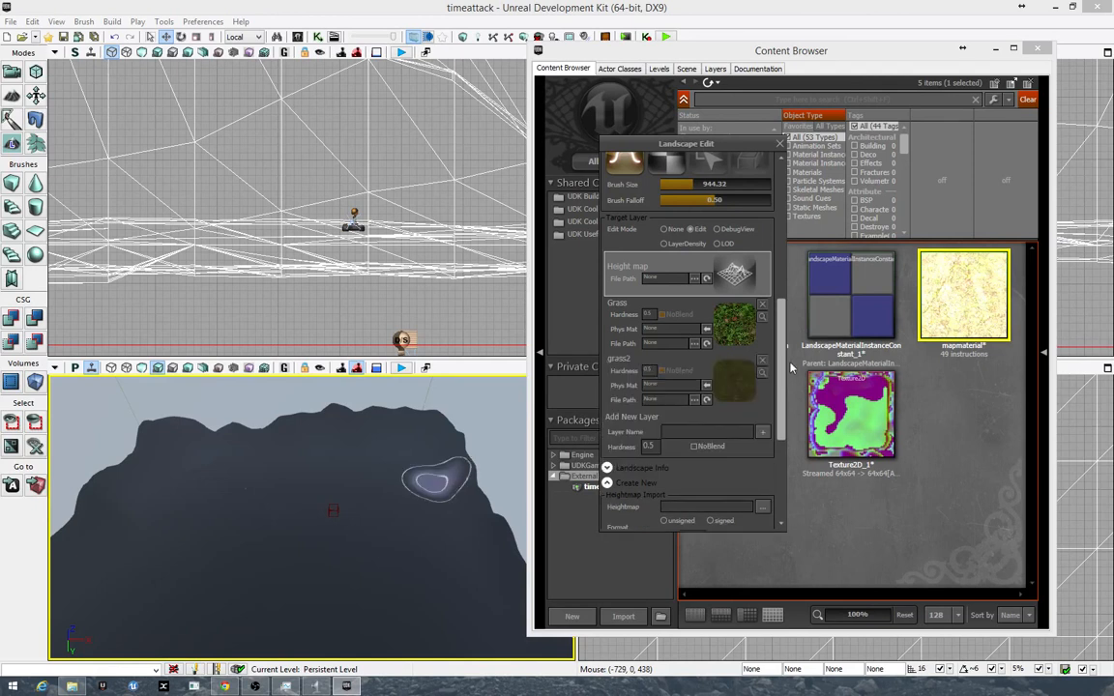
click(720, 432)
click(762, 434)
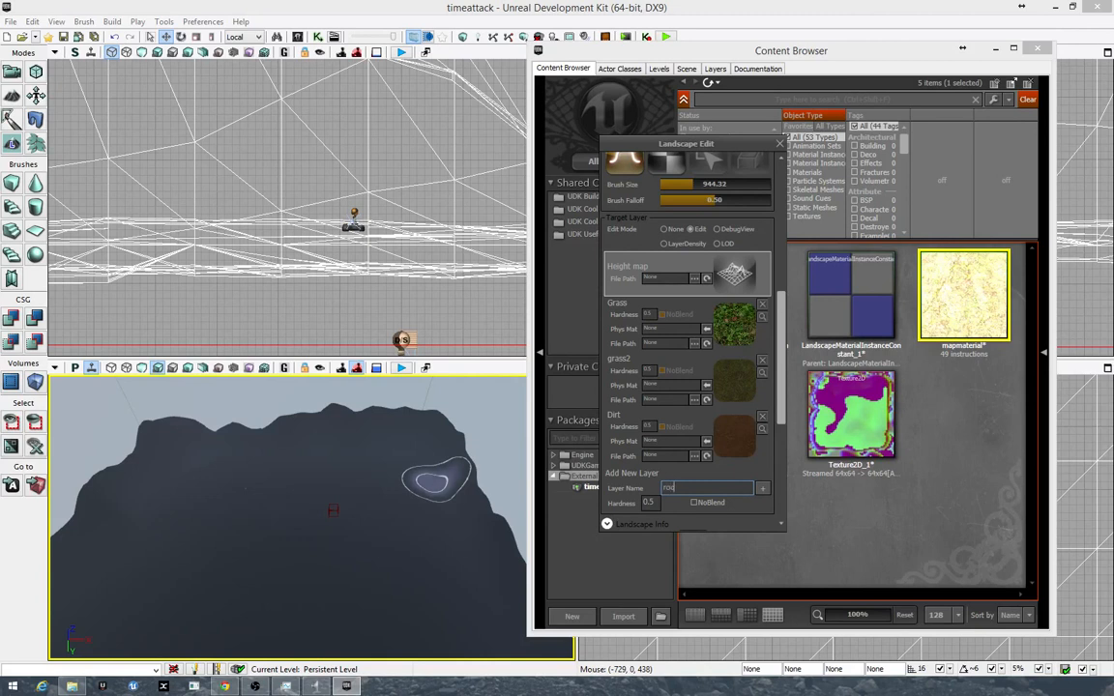
click(763, 492)
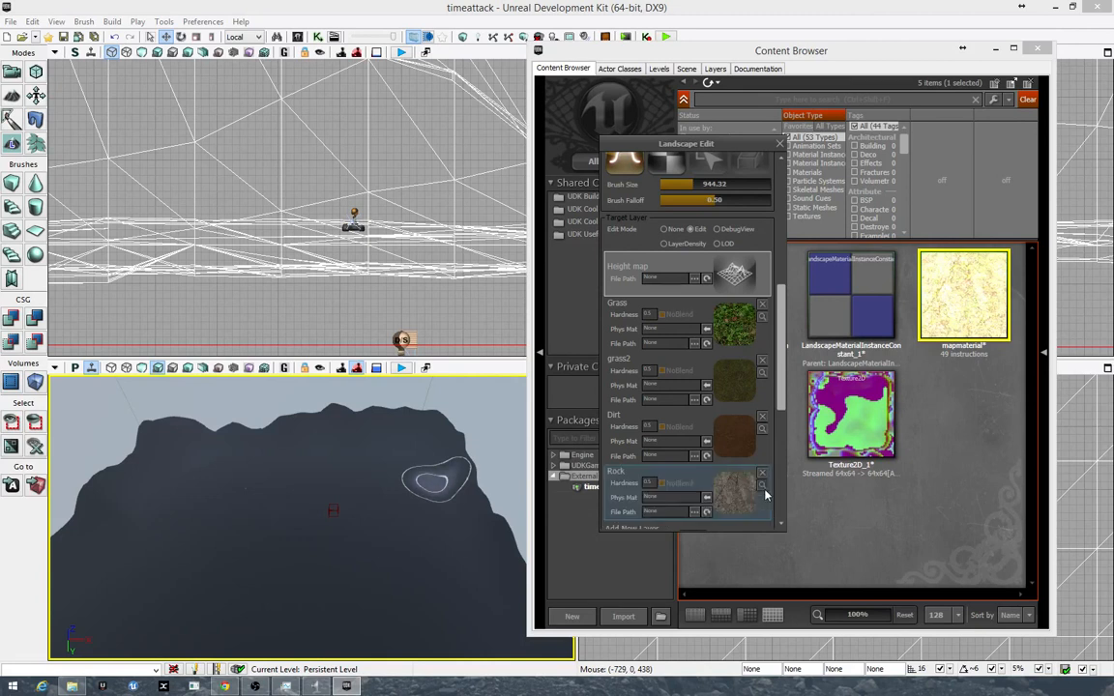
- Set the target layer Edit Mode to None and make Grass the target layer
click(671, 233)
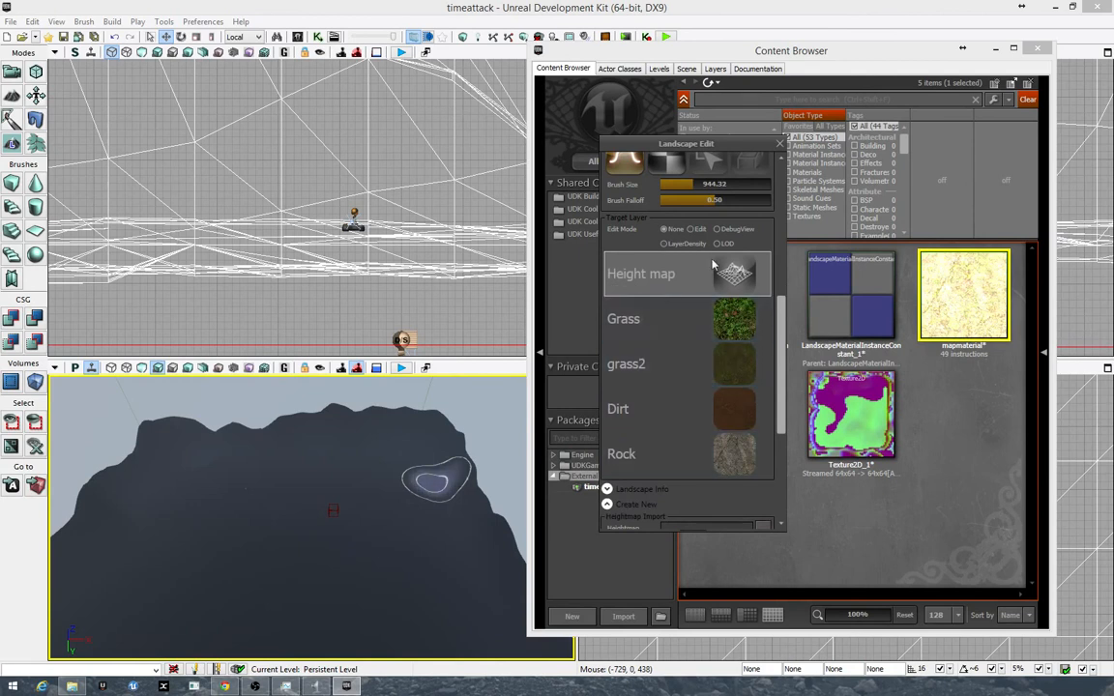
click(694, 328)
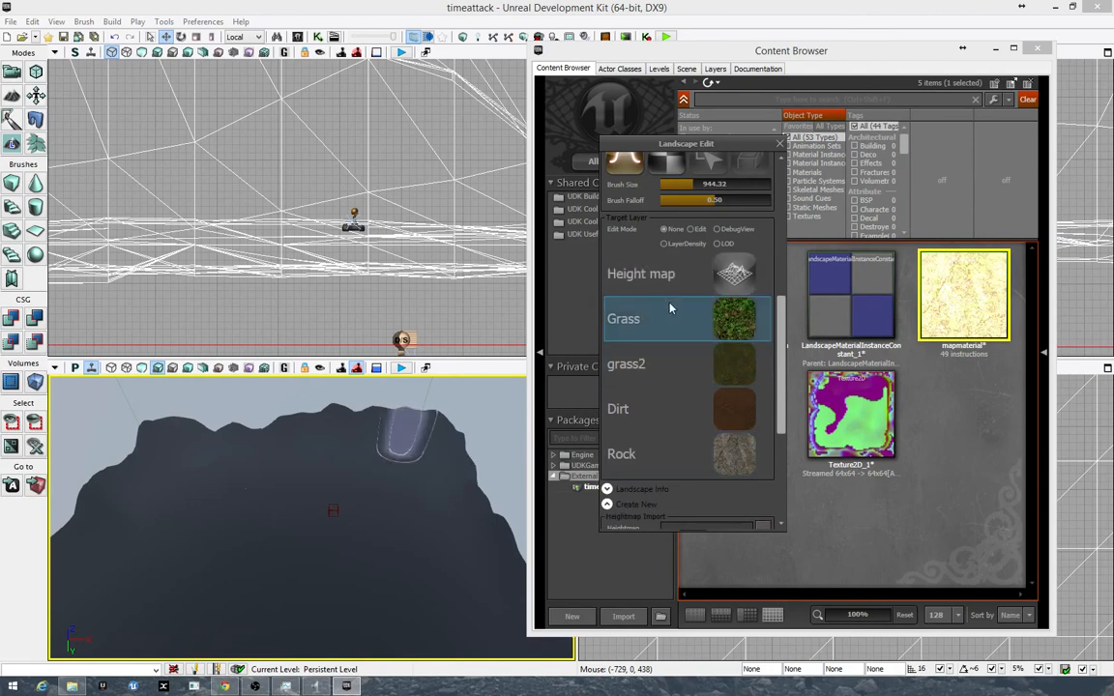
scroll(669, 259, up, 5)
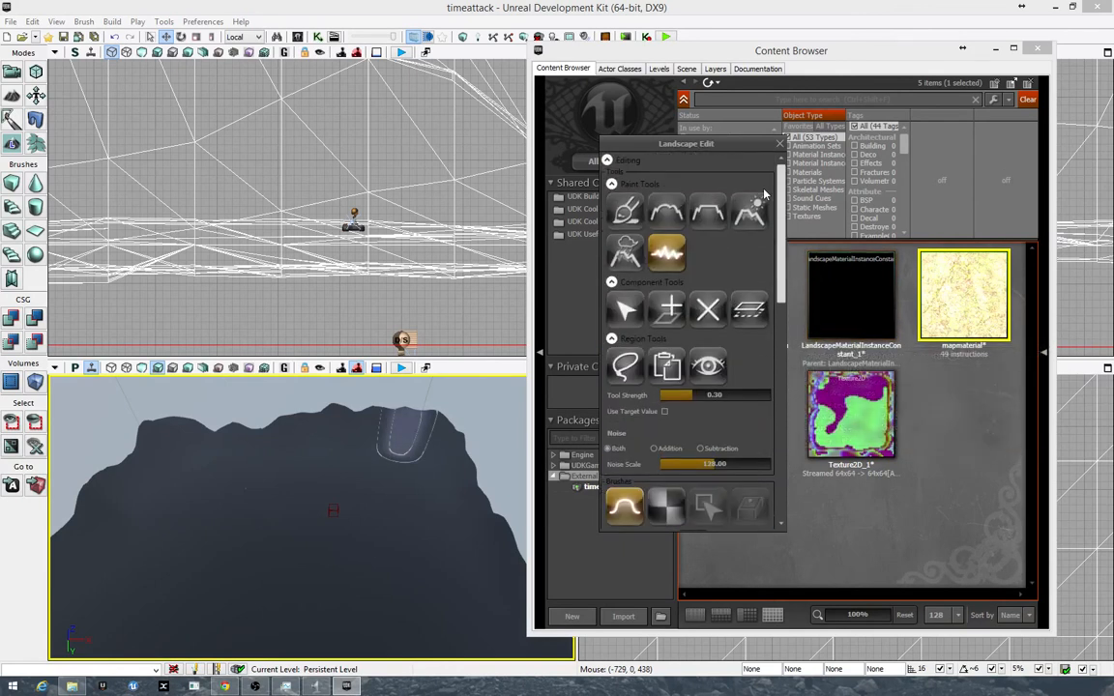
- Use the Paint tool to cover the central valley floor of the landscape with the Grass layer
click(625, 211)
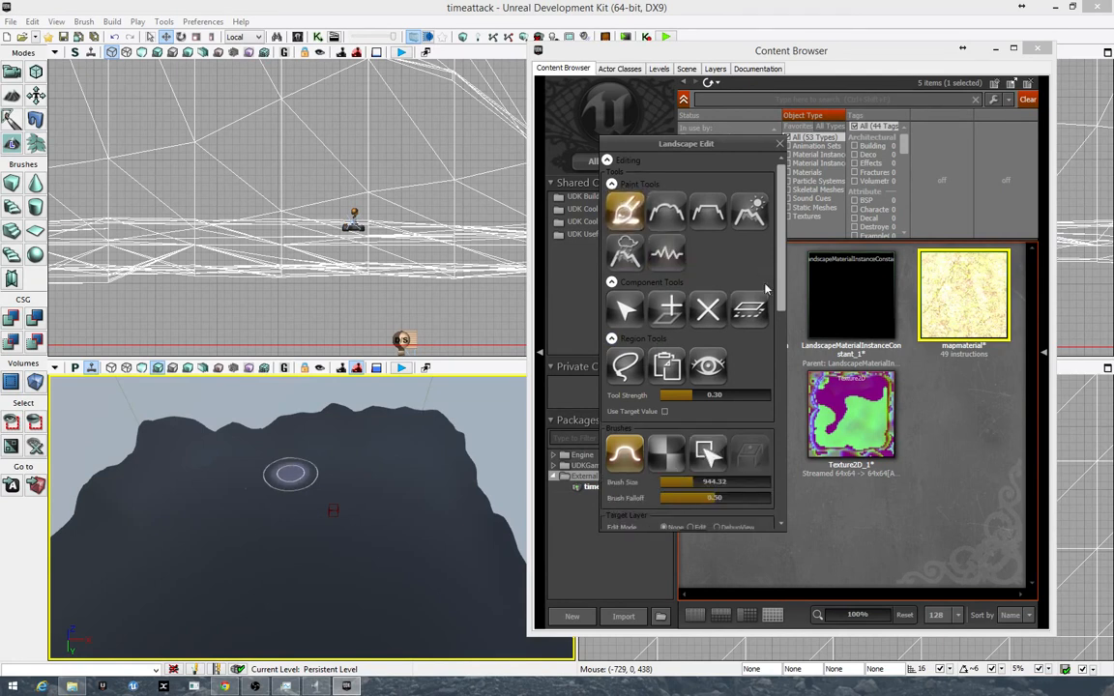
scroll(705, 290, down, 6)
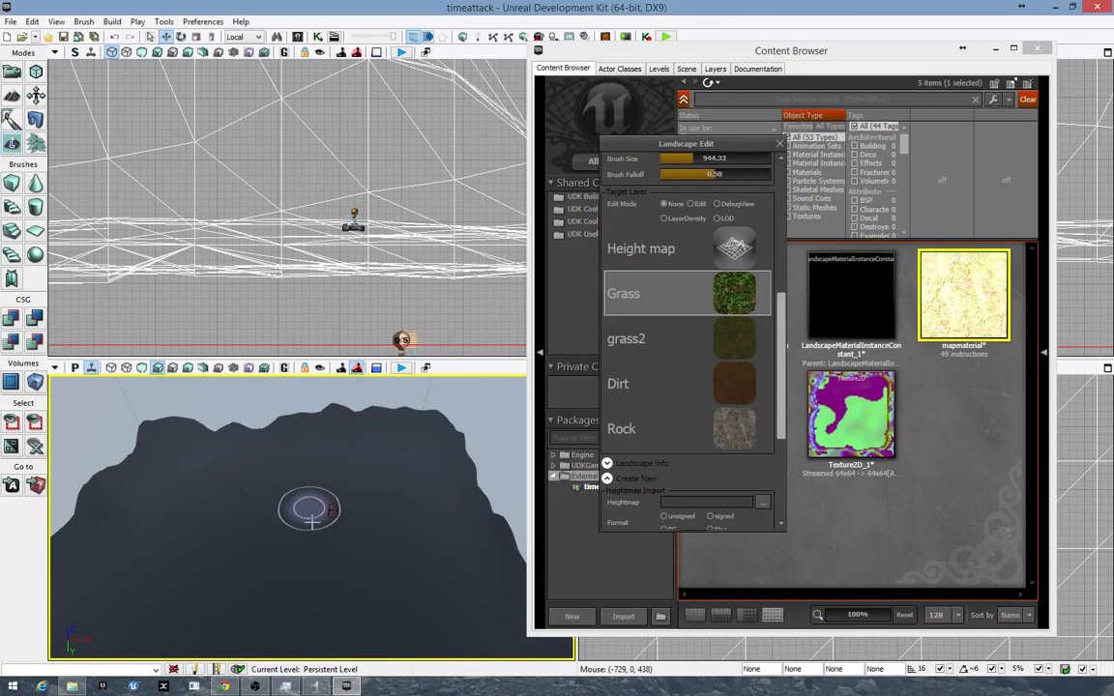
ctrl+drag(311, 520, 253, 513)
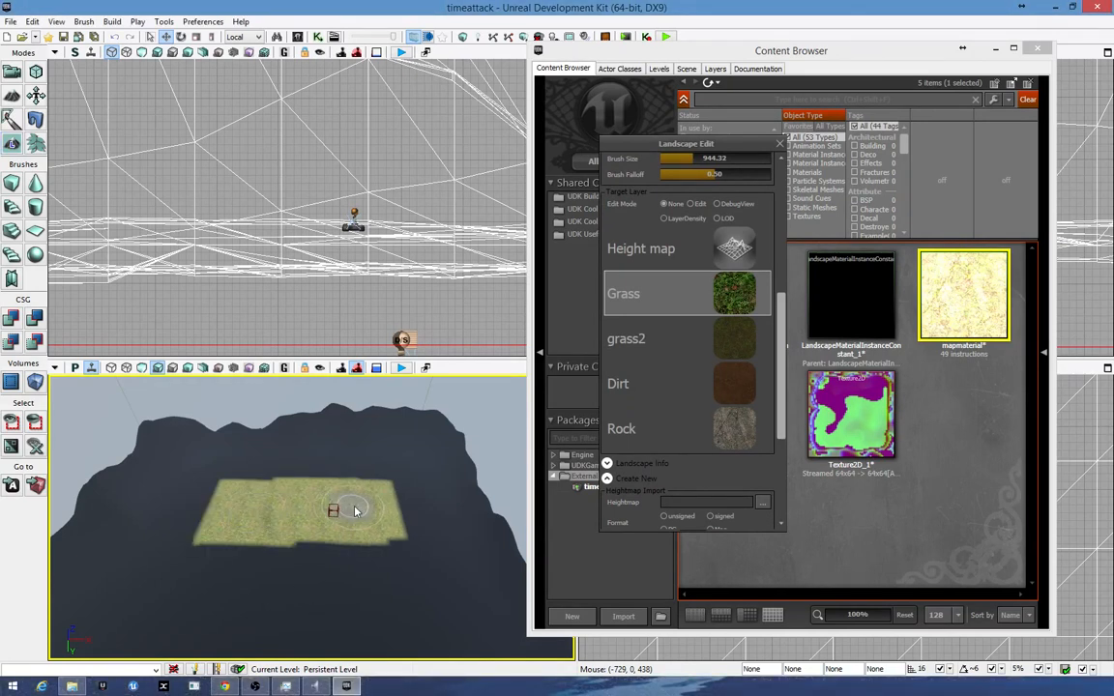
mouse_move(354, 511)
ctrl+mouse_down()
mouse_move(350, 559)
mouse_move(219, 535)
mouse_move(290, 463)
mouse_move(387, 513)
mouse_move(361, 596)
mouse_move(205, 582)
mouse_move(293, 522)
ctrl+mouse_up()
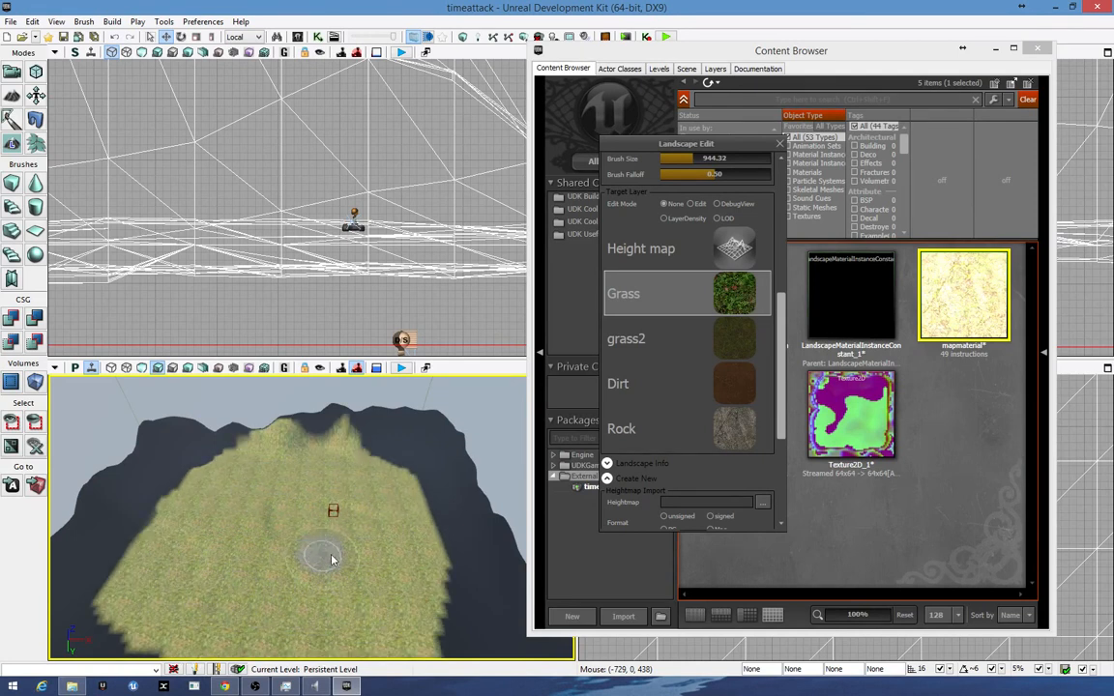
- Paint the grass2 layer over the unpainted slopes around the valley and blend a patch of it into the central floor
click(707, 348)
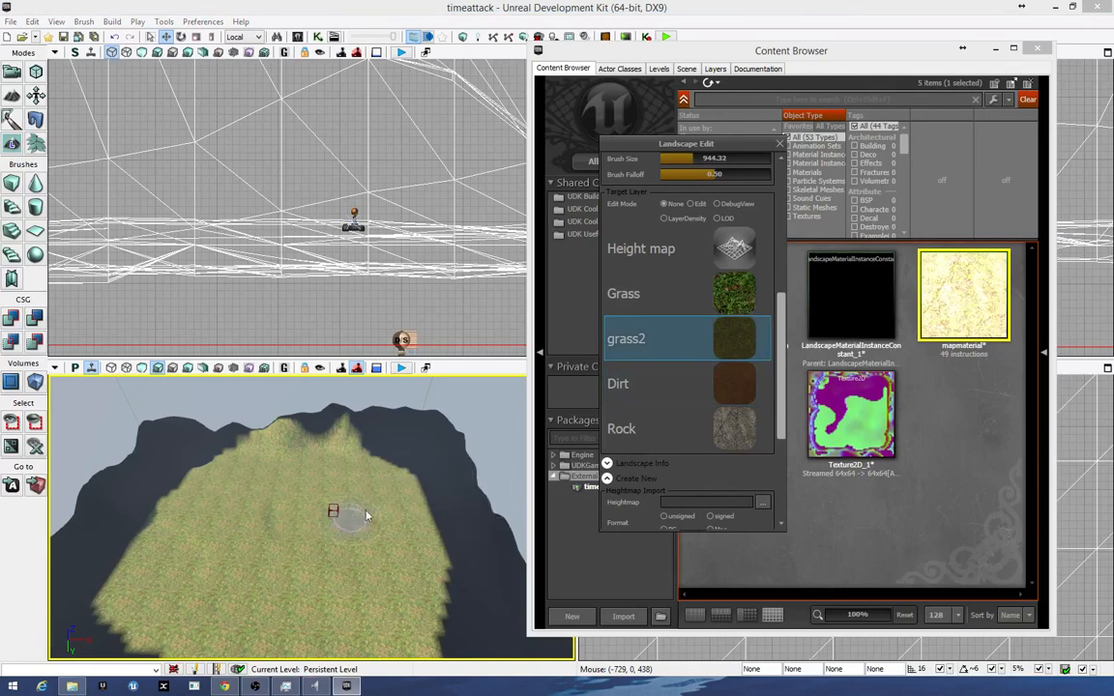
mouse_move(392, 470)
ctrl+mouse_down()
mouse_move(420, 469)
mouse_move(440, 575)
mouse_move(179, 585)
mouse_move(152, 481)
ctrl+mouse_up()
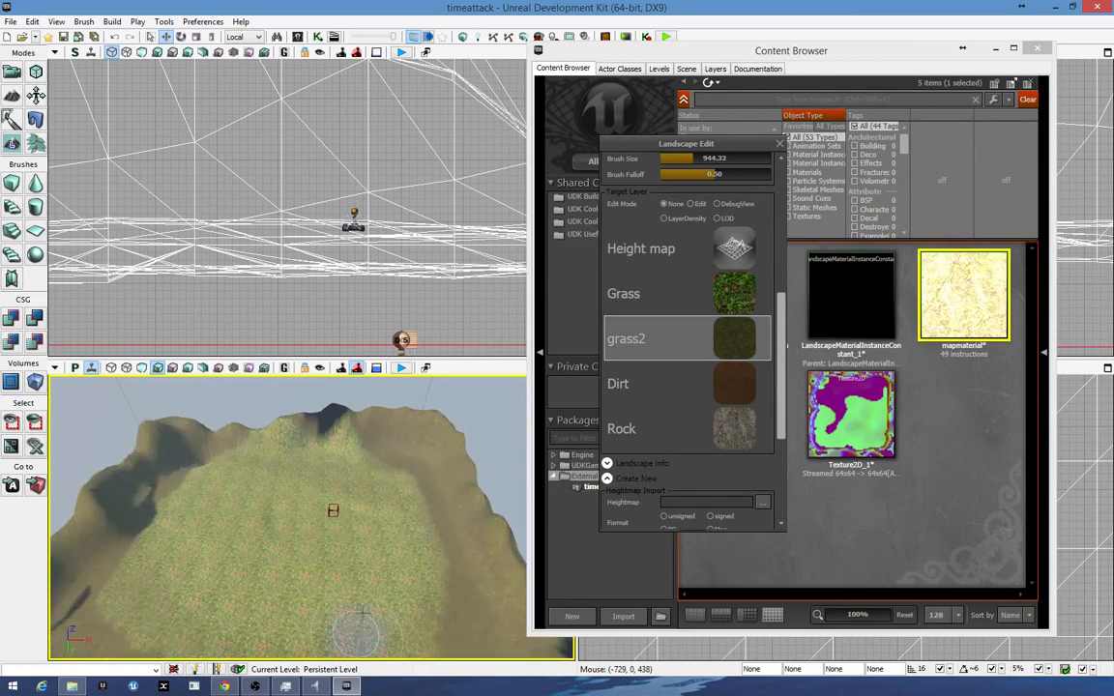
mouse_move(329, 605)
right_down()
mouse_move(300, 609)
mouse_move(298, 546)
right_up()
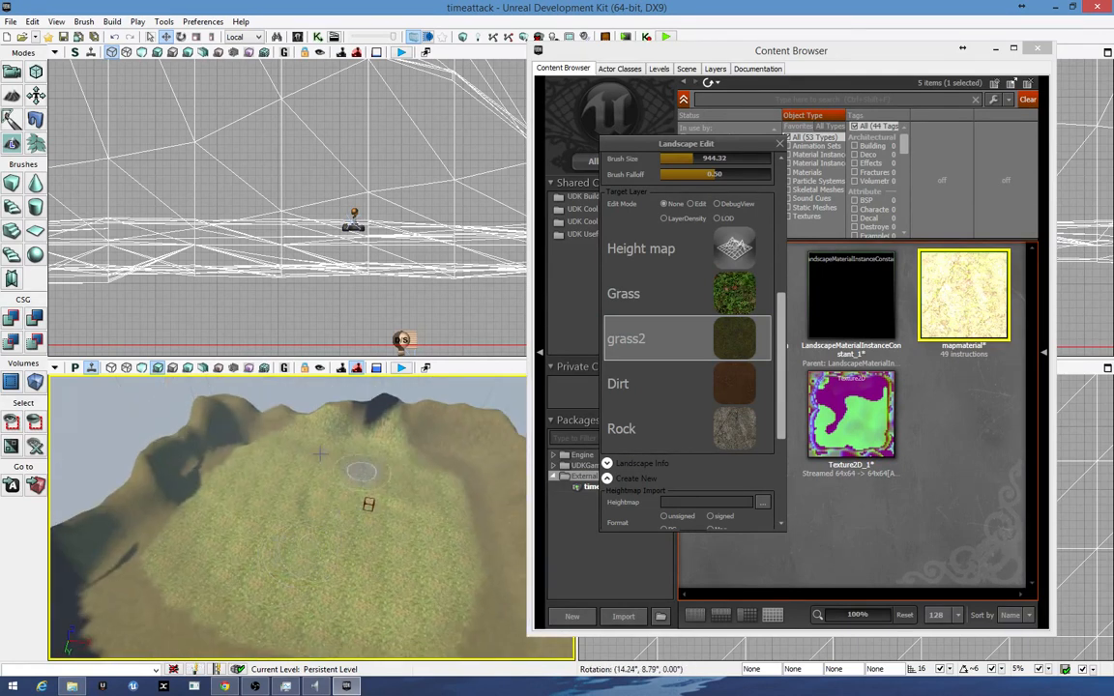
ctrl+shift+drag(327, 499, 299, 589)
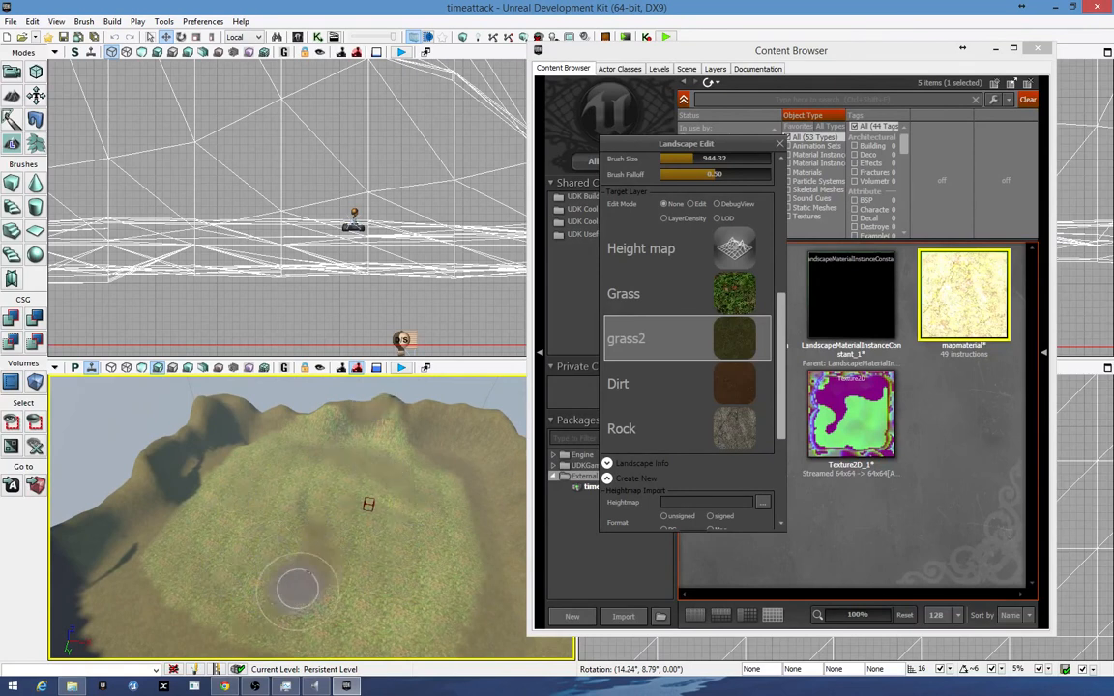
- Paint the Rock layer along the cliffs and outer rim on all sides of the landscape
click(702, 386)
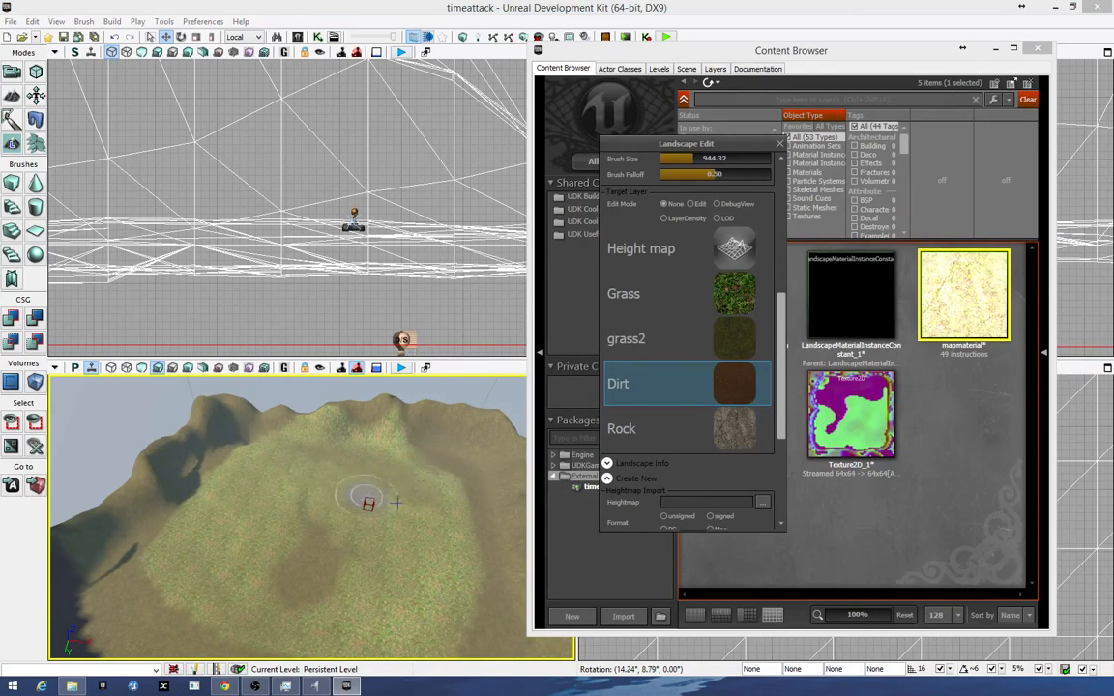
click(689, 431)
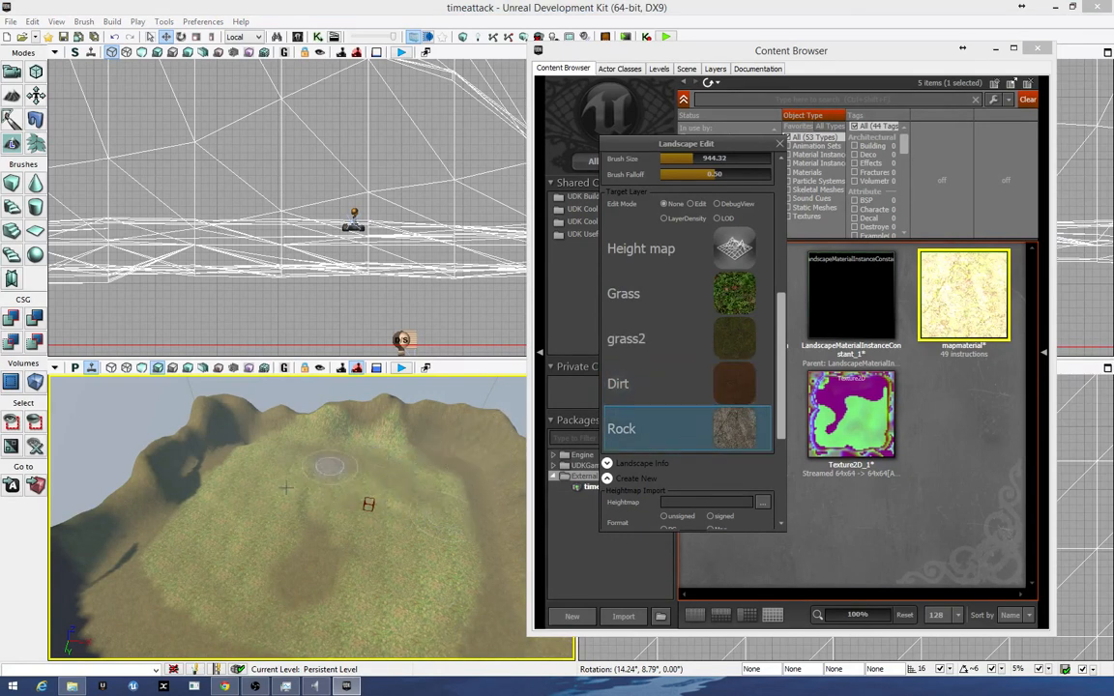
right_drag(265, 407, 201, 460)
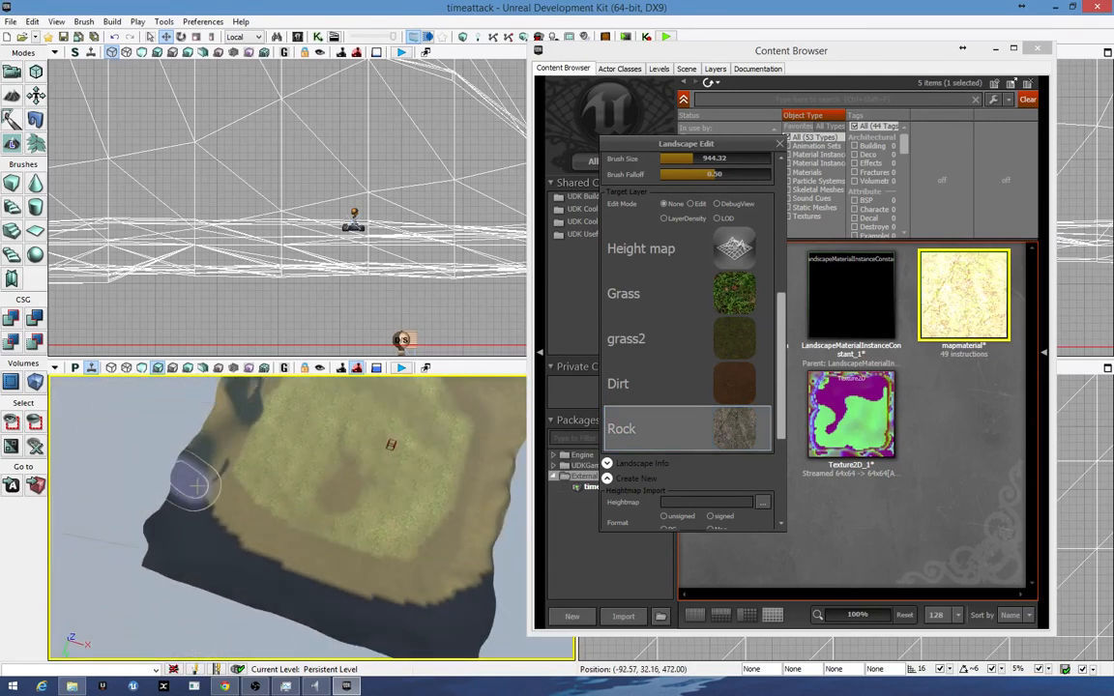
mouse_move(194, 487)
ctrl+mouse_down()
mouse_move(166, 453)
mouse_move(179, 508)
mouse_move(348, 570)
mouse_move(489, 587)
mouse_move(440, 494)
mouse_move(449, 406)
ctrl+mouse_up()
mouse_move(449, 406)
right_down()
mouse_move(426, 464)
mouse_move(417, 531)
right_up()
mouse_move(418, 531)
ctrl+mouse_down()
mouse_move(363, 483)
mouse_move(189, 505)
mouse_move(143, 598)
ctrl+mouse_up()
right_drag(144, 597, 153, 593)
mouse_move(174, 541)
ctrl+mouse_down()
mouse_move(184, 414)
mouse_move(190, 472)
mouse_move(170, 406)
ctrl+mouse_up()
right_drag(312, 445, 319, 396)
ctrl+drag(351, 443, 252, 459)
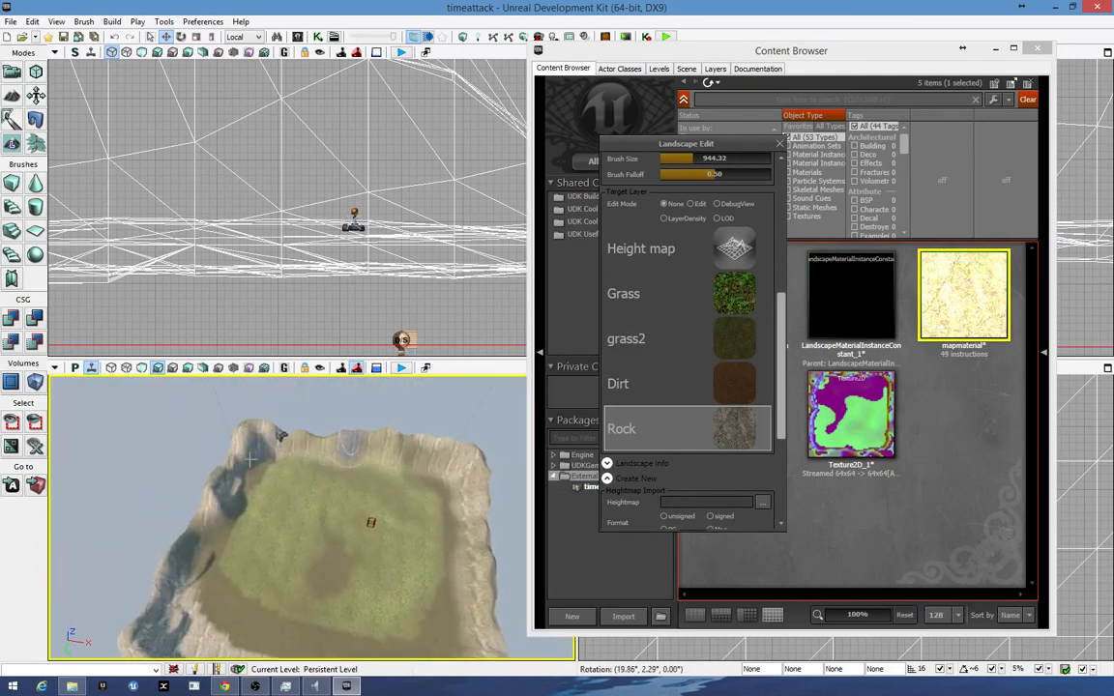
right_drag(323, 552, 343, 554)
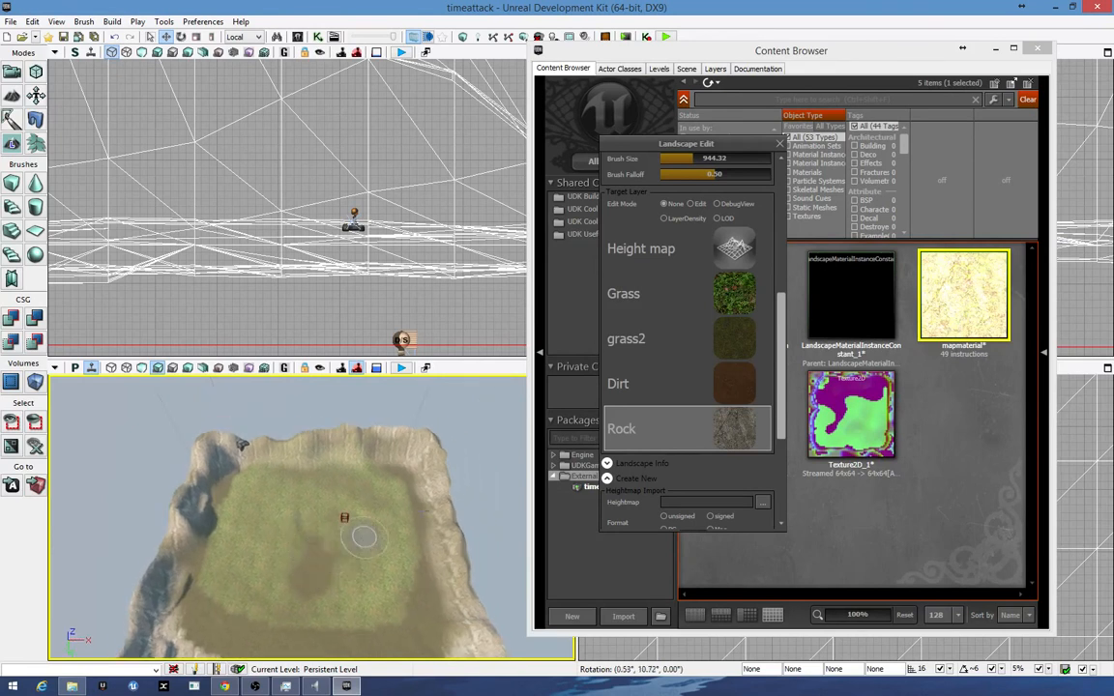
- Paint the Grass layer over the border between the valley floor and the rock cliffs to blend them
click(627, 293)
right_drag(324, 484, 326, 535)
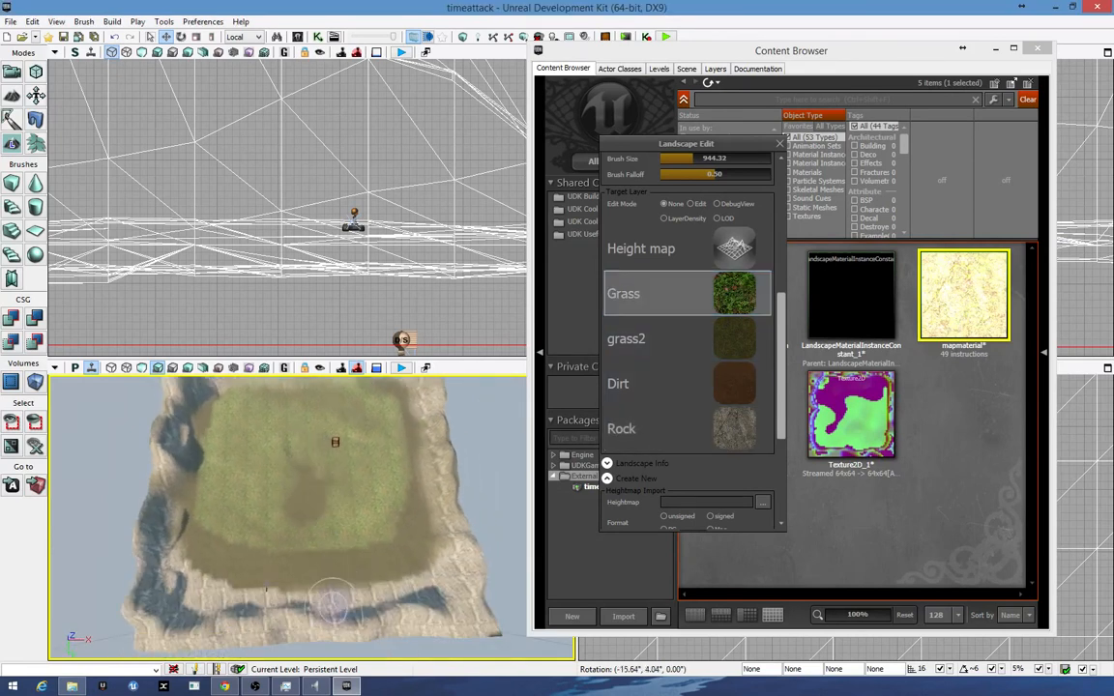
mouse_move(191, 574)
ctrl+mouse_down()
mouse_move(350, 579)
mouse_move(401, 566)
mouse_move(411, 525)
ctrl+mouse_up()
ctrl+drag(405, 468, 423, 436)
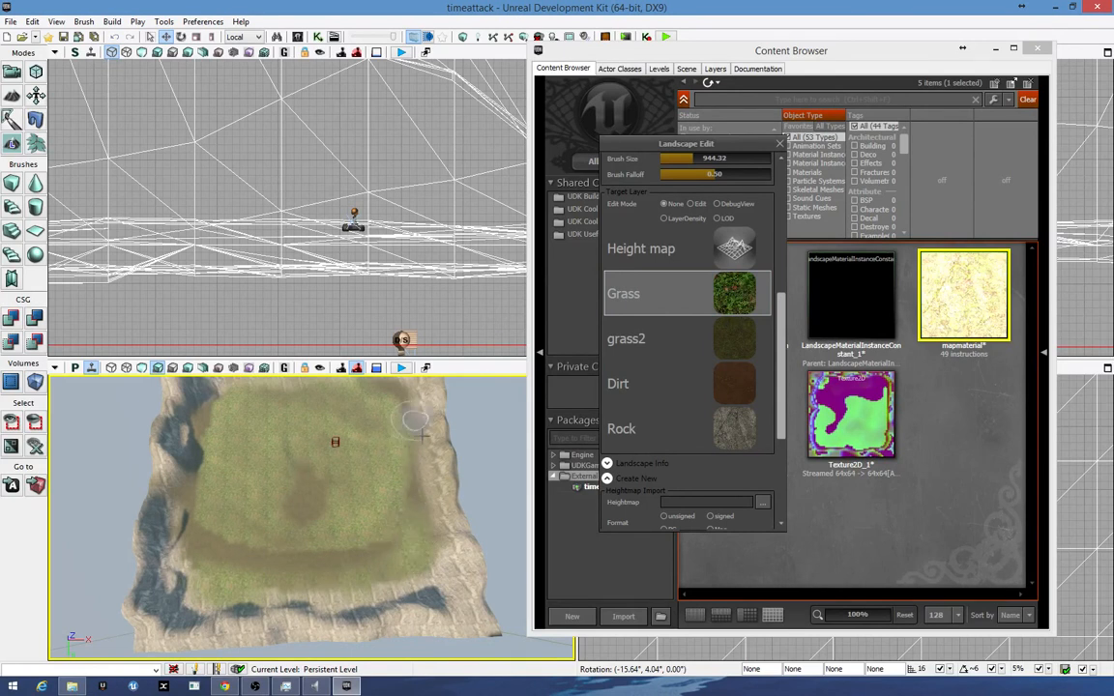
right_drag(379, 453, 378, 425)
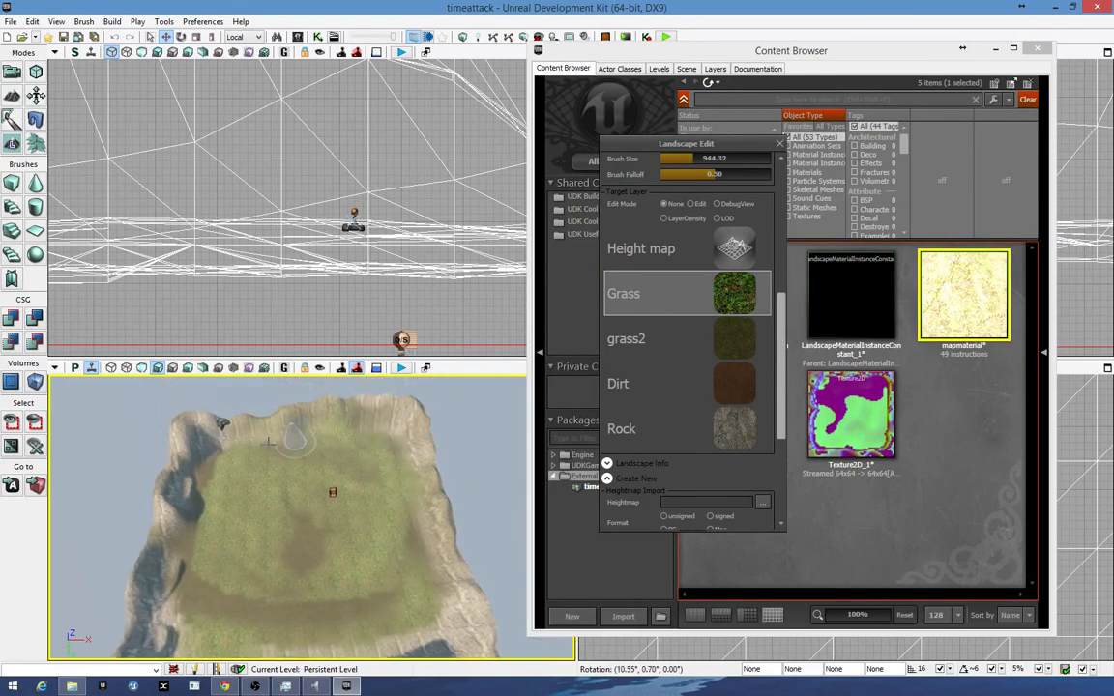
mouse_move(198, 477)
ctrl+mouse_down()
mouse_move(203, 561)
mouse_move(176, 611)
ctrl+mouse_up()
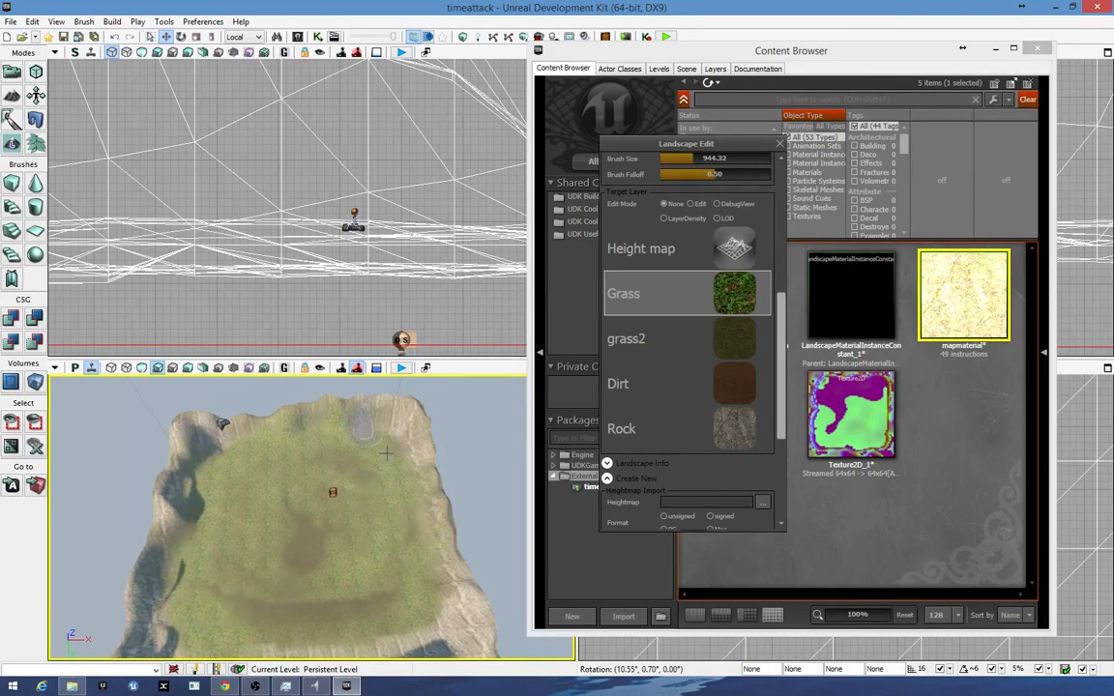
right_drag(281, 536, 348, 508)
mouse_move(357, 491)
ctrl+mouse_down()
mouse_move(383, 527)
mouse_move(307, 589)
mouse_move(415, 520)
ctrl+mouse_up()
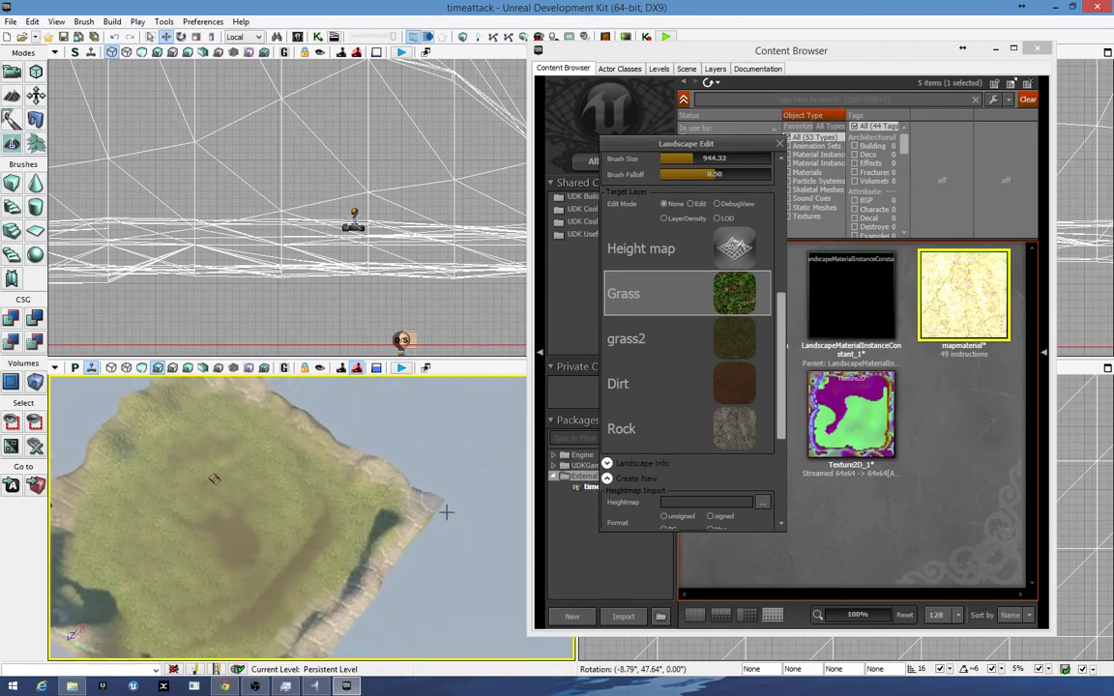
right_drag(272, 575, 222, 563)
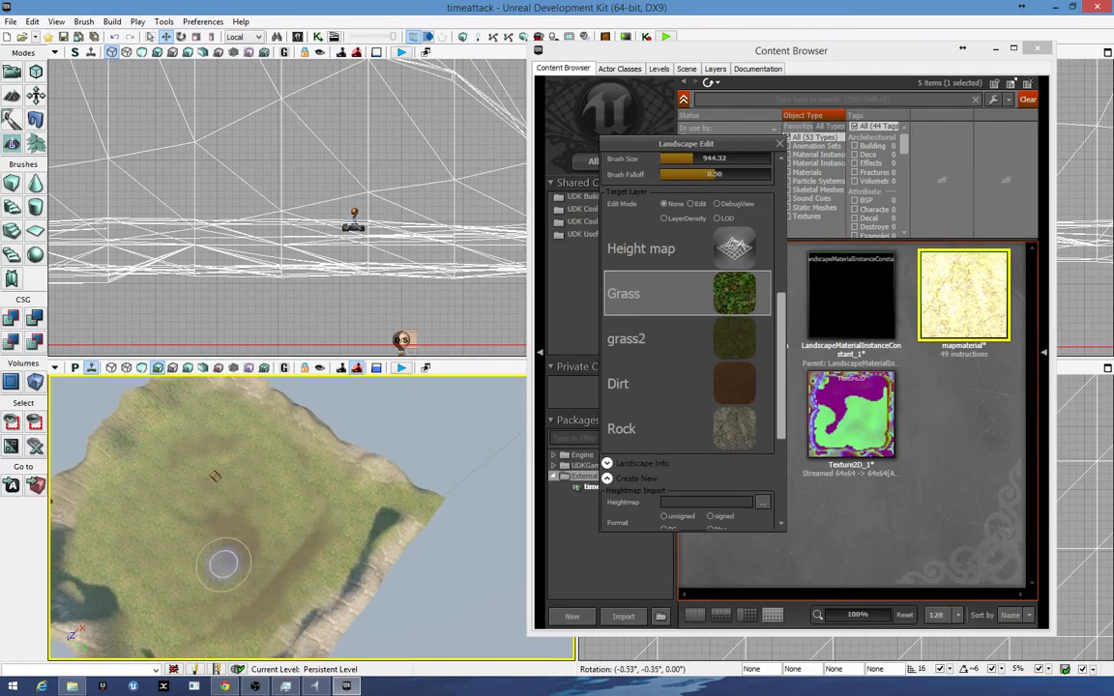
right_click(363, 496)
- Blend the grass2 layer across the valley floor and along the base of the surrounding cliffs
click(684, 358)
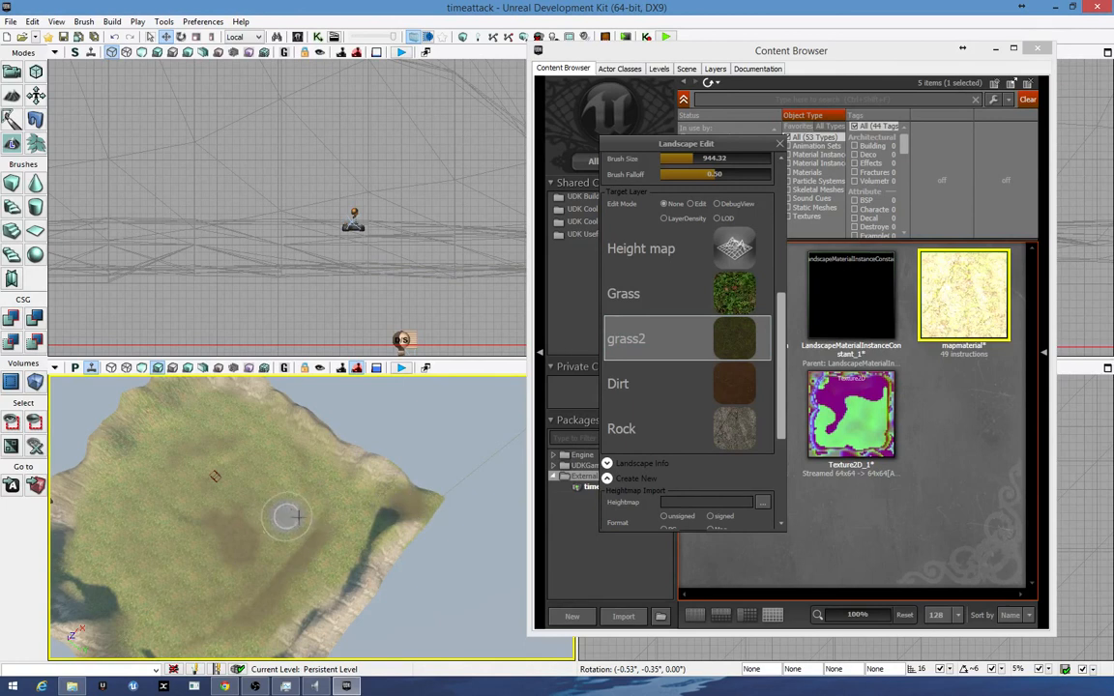
right_drag(287, 516, 184, 504)
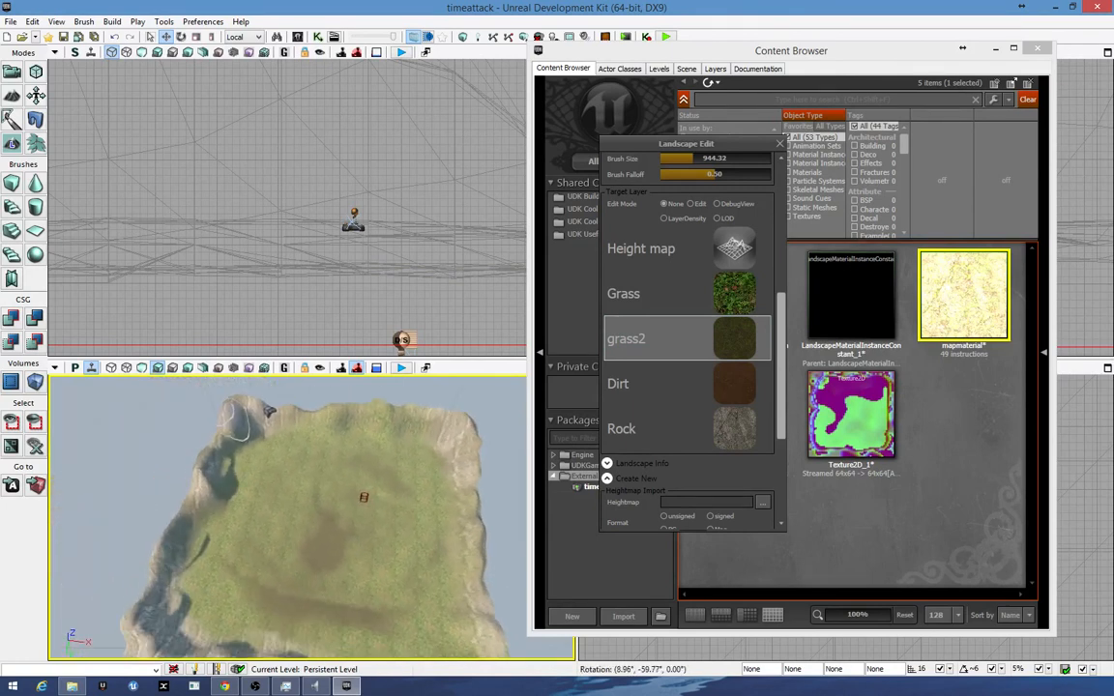
mouse_move(341, 480)
ctrl+mouse_down()
mouse_move(392, 545)
mouse_move(343, 574)
mouse_move(468, 561)
ctrl+mouse_up()
mouse_move(229, 566)
ctrl+mouse_down()
mouse_move(162, 552)
mouse_move(155, 568)
mouse_move(179, 503)
mouse_move(217, 471)
mouse_move(220, 392)
mouse_move(310, 431)
ctrl+mouse_up()
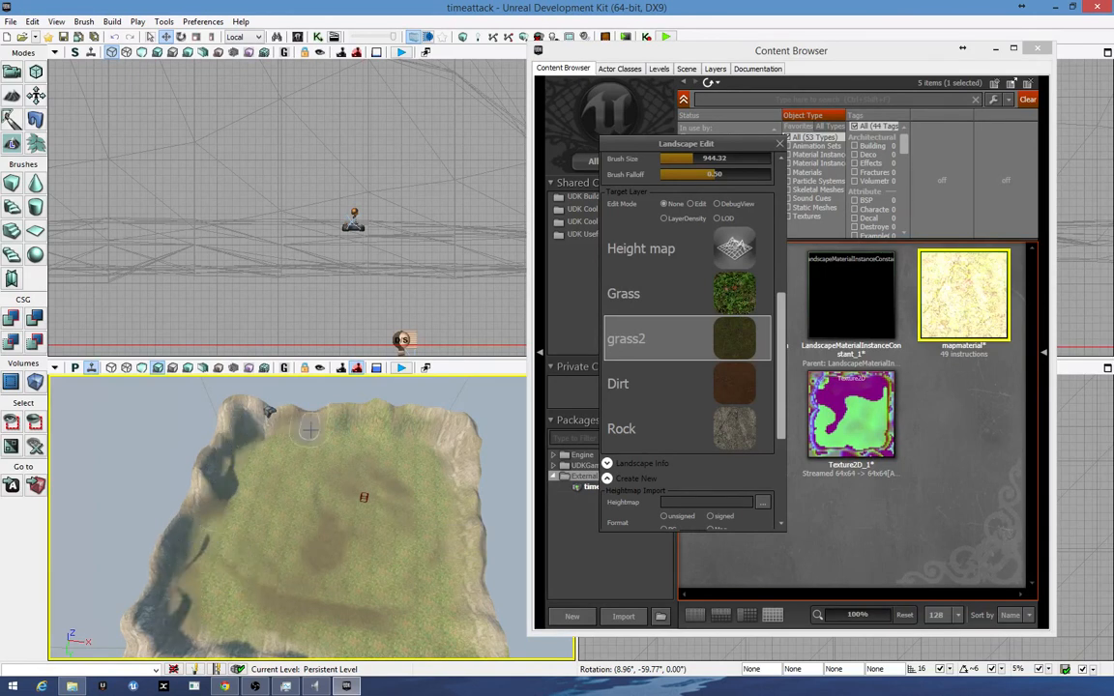
mouse_move(433, 441)
ctrl+mouse_down()
mouse_move(461, 465)
mouse_move(439, 626)
ctrl+mouse_up()
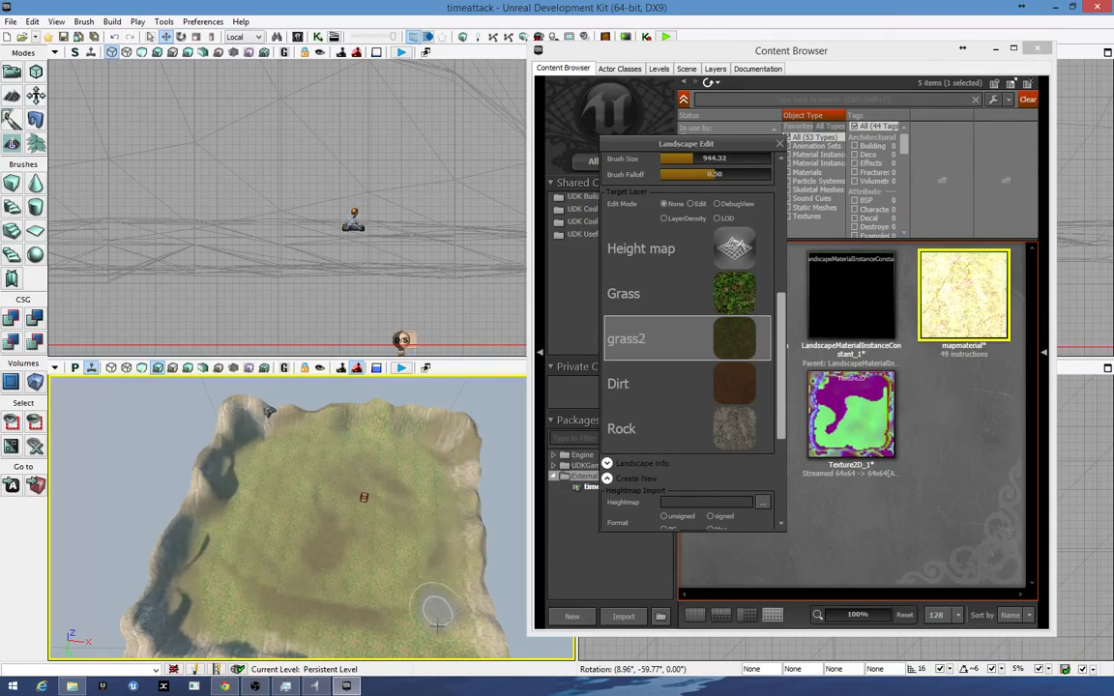
mouse_move(390, 523)
right_down()
mouse_move(391, 562)
mouse_move(345, 483)
mouse_move(385, 482)
mouse_move(223, 571)
right_up()
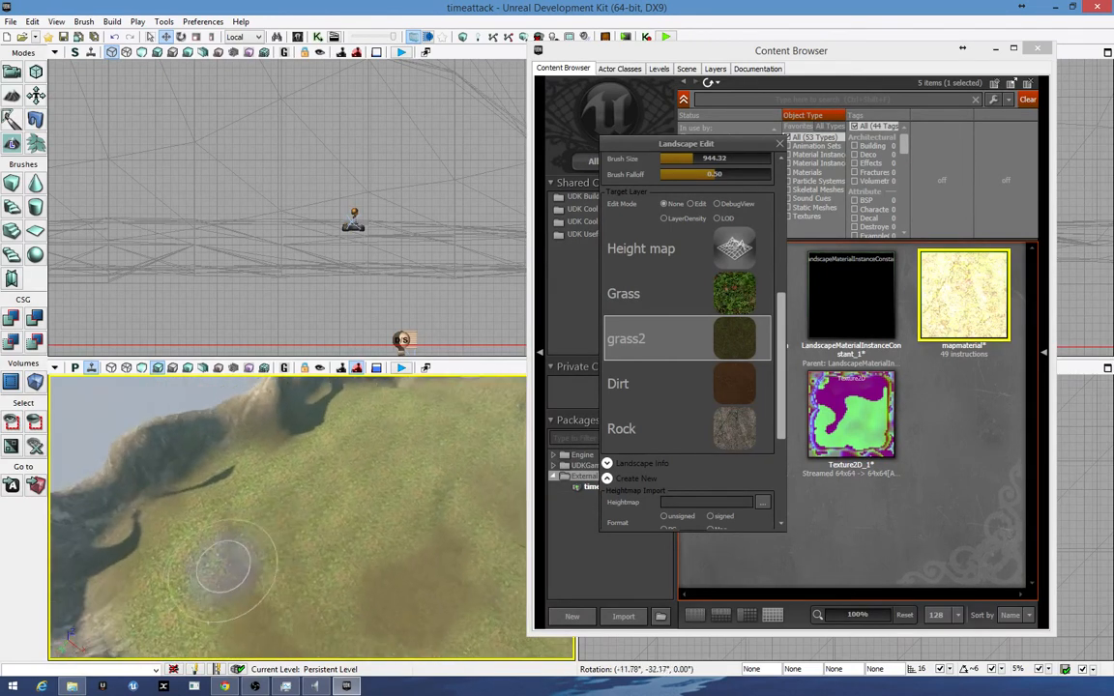
- Reduce the brush size to 463.85 and the brush falloff to 0.27, and make Dirt the target layer
drag(780, 366, 775, 308)
scroll(775, 312, up, 2)
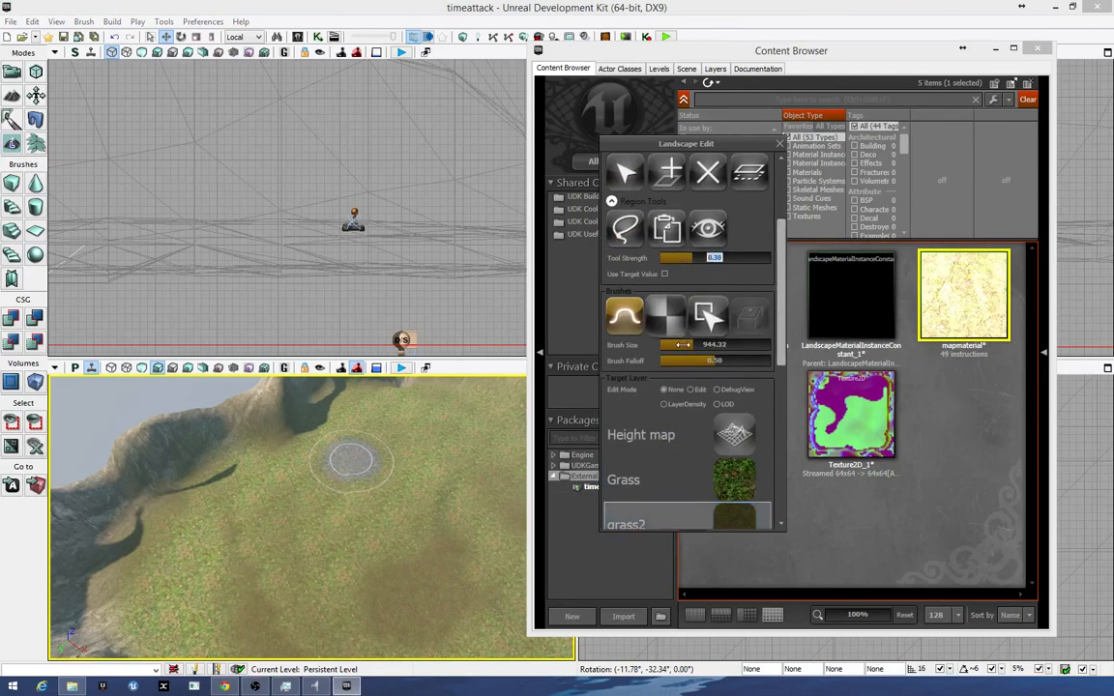
drag(682, 344, 667, 345)
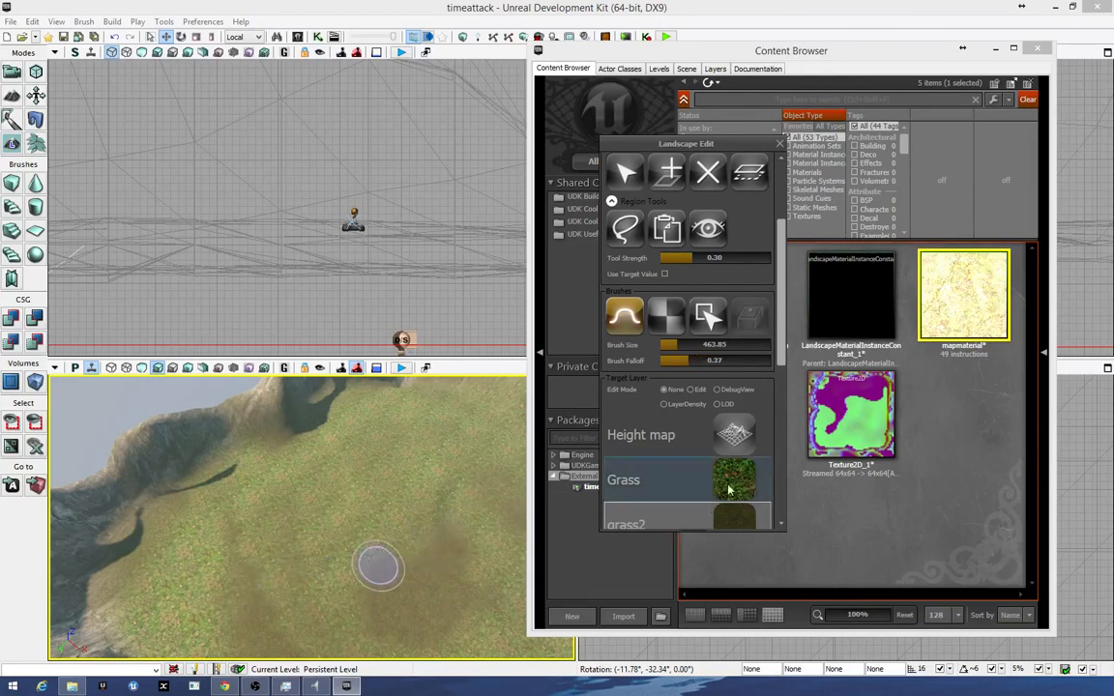
scroll(685, 491, down, 3)
click(683, 502)
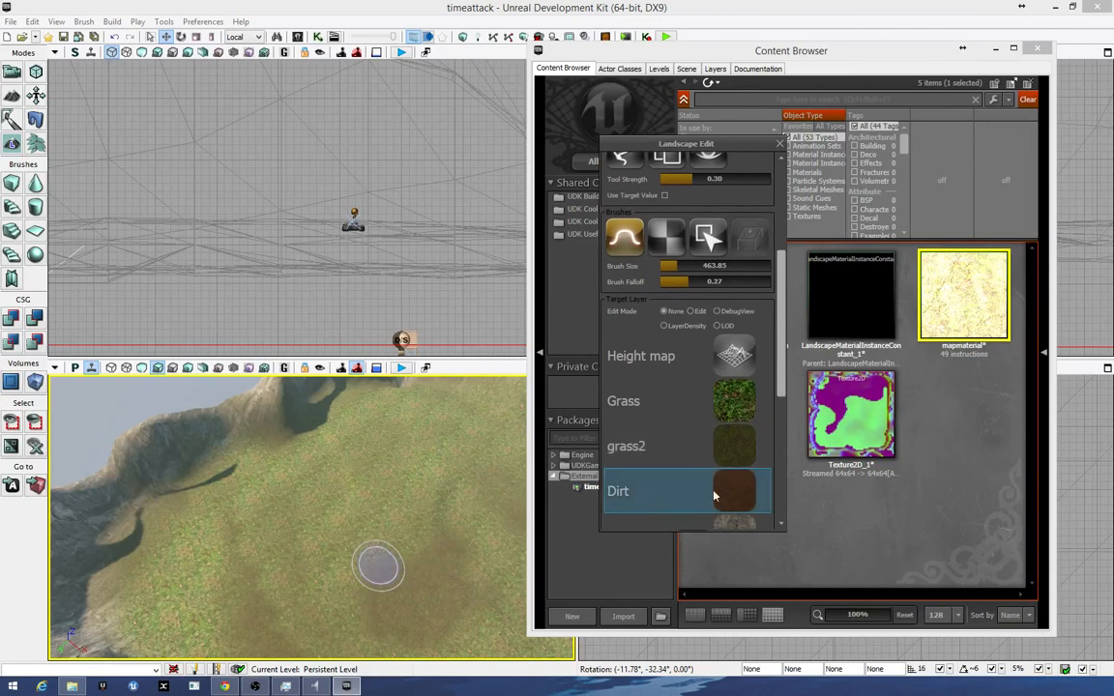
- Raise the tool strength to 0.39 and paint a Dirt path over the grass alongside the cliff wall
mouse_move(391, 542)
right_down()
mouse_move(418, 543)
mouse_move(397, 589)
mouse_move(348, 554)
mouse_move(365, 514)
mouse_move(268, 469)
mouse_move(436, 530)
mouse_move(464, 522)
right_up()
mouse_move(382, 531)
right_down()
mouse_move(130, 570)
mouse_move(78, 592)
mouse_move(61, 519)
right_up()
mouse_move(334, 561)
right_down()
mouse_move(198, 537)
mouse_move(338, 545)
mouse_move(229, 445)
mouse_move(478, 508)
mouse_move(475, 485)
mouse_move(426, 561)
mouse_move(493, 537)
mouse_move(475, 531)
mouse_move(473, 510)
mouse_move(382, 530)
right_up()
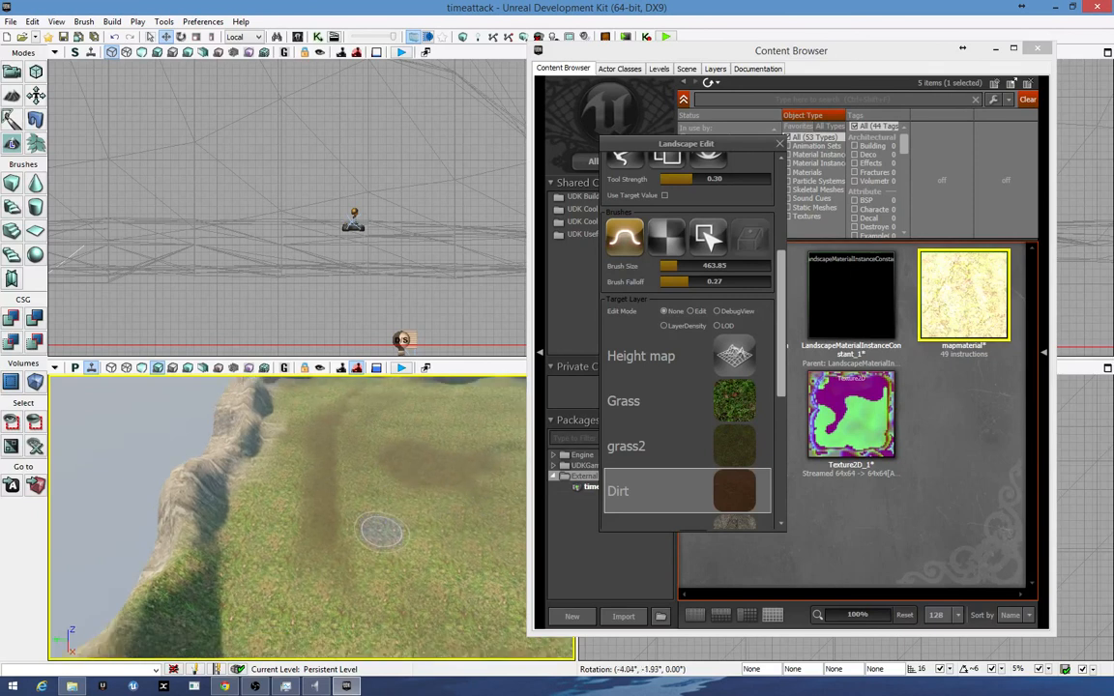
right_drag(321, 551, 316, 586)
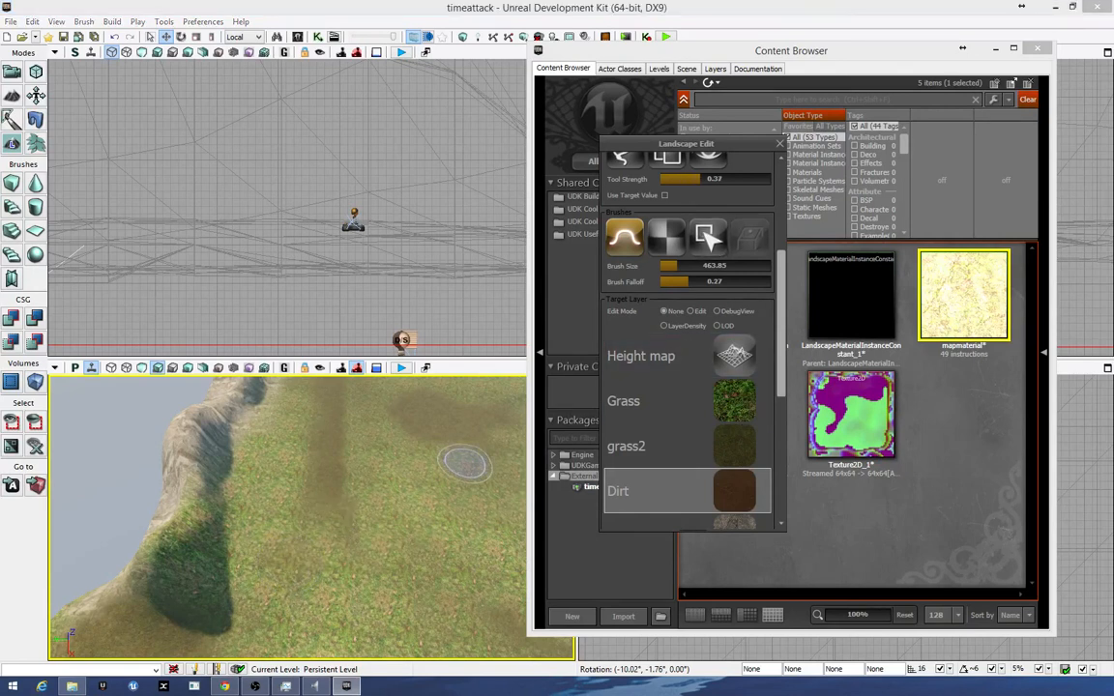
ctrl+drag(287, 569, 299, 416)
mouse_move(311, 530)
right_down()
mouse_move(315, 426)
mouse_move(327, 559)
mouse_move(326, 503)
right_up()
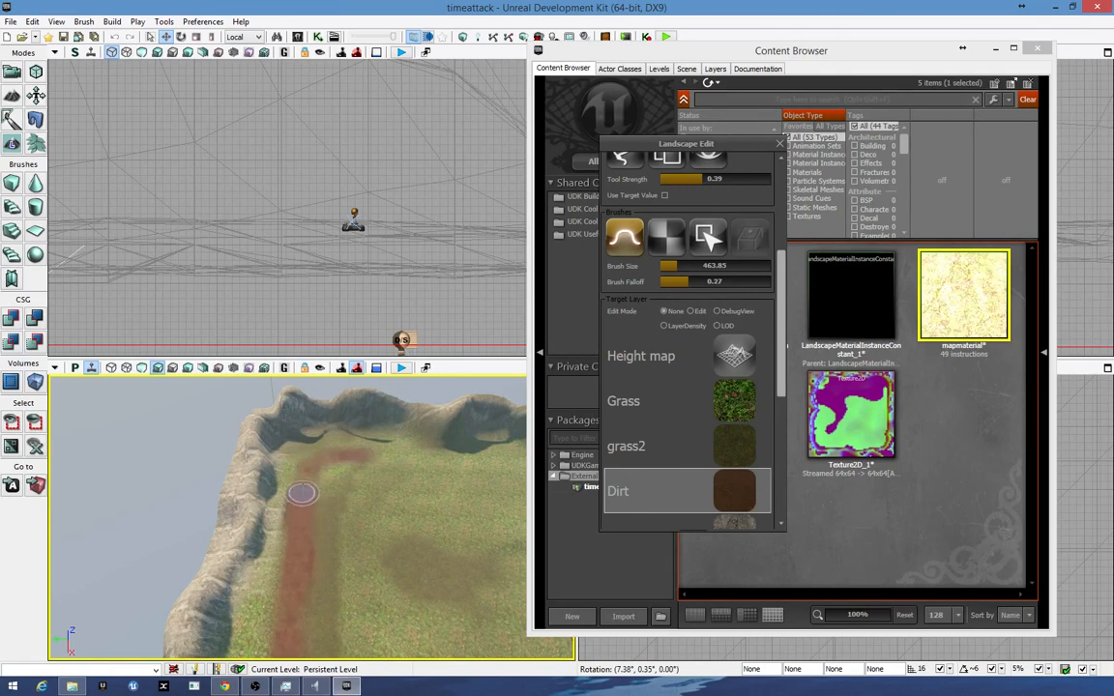
right_drag(329, 507, 328, 499)
- Raise the tool strength to 0.45 and extend the Dirt track over the grass along the foot of the cliffs
drag(695, 178, 706, 178)
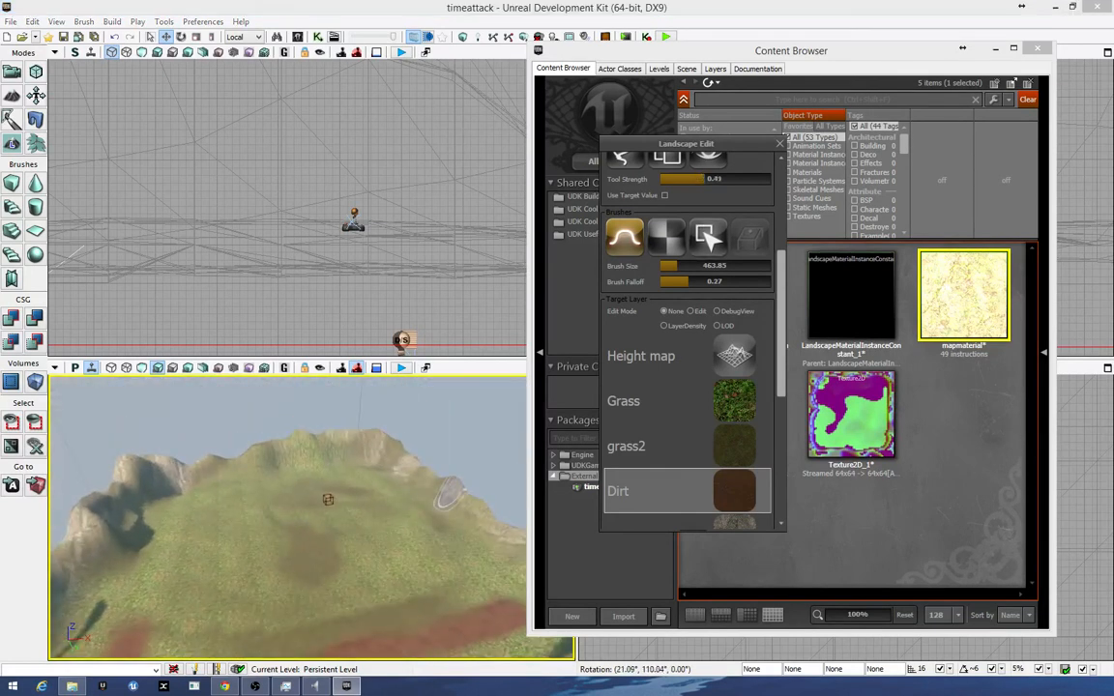
right_drag(387, 423, 365, 512)
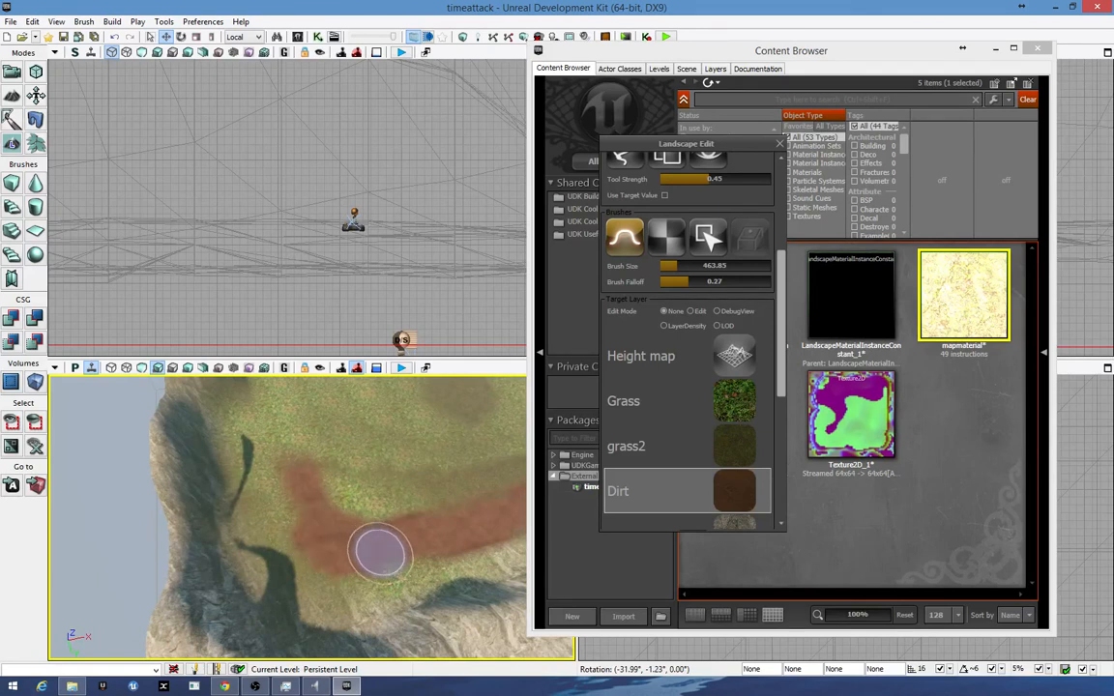
right_drag(380, 551, 341, 489)
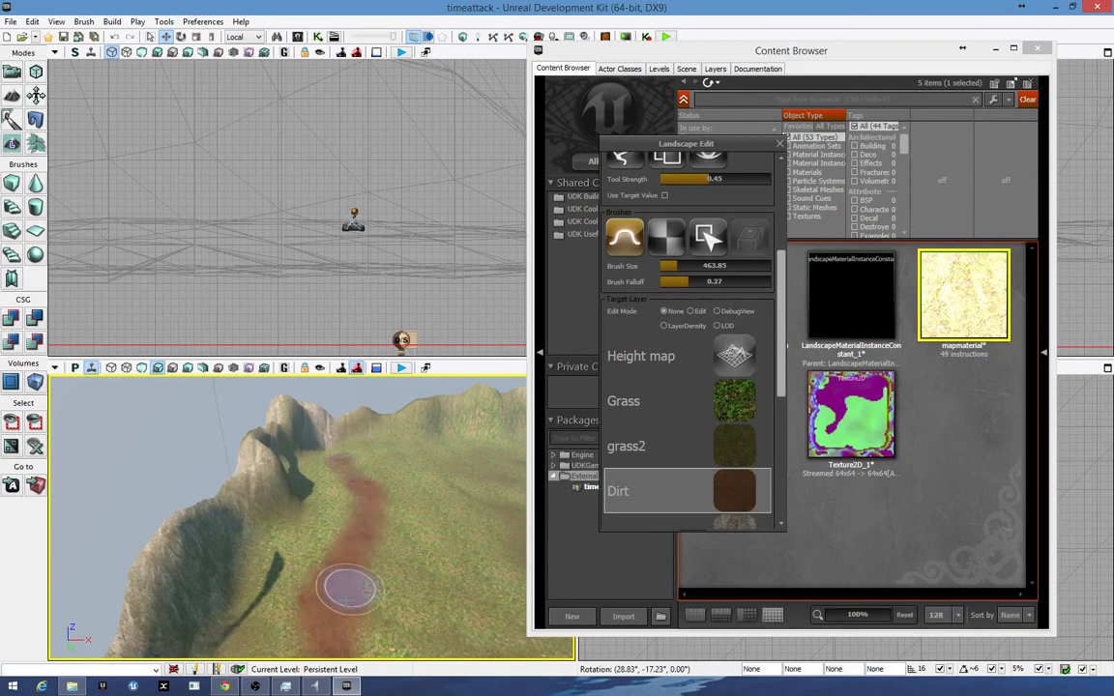
right_drag(366, 554, 449, 549)
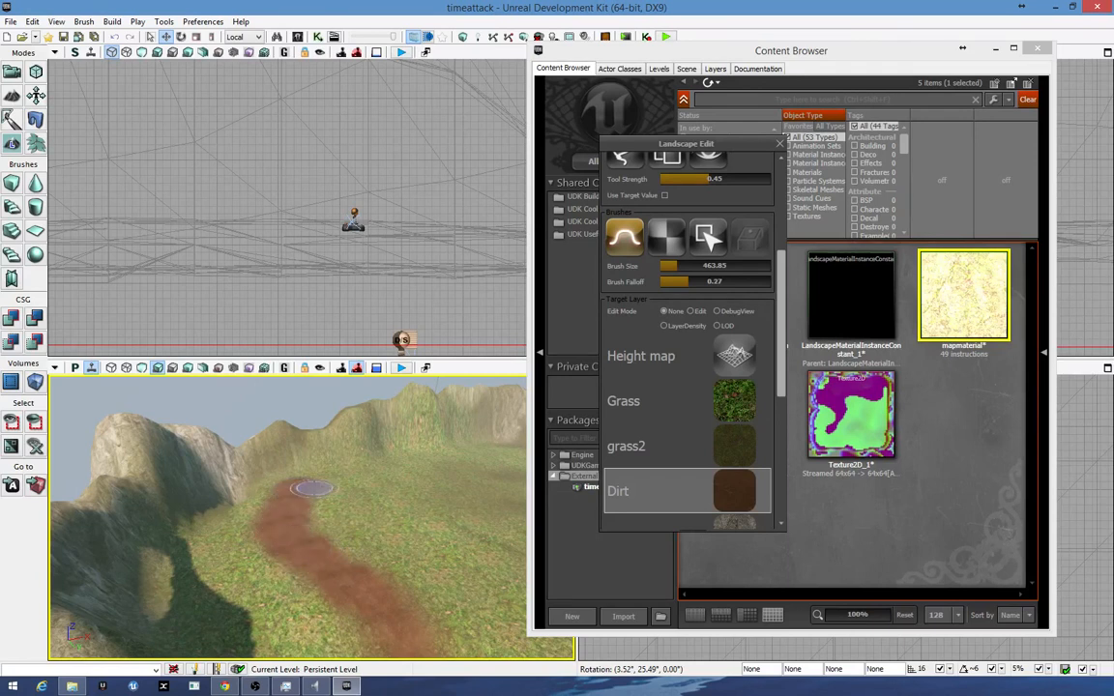
right_drag(325, 517, 405, 469)
mouse_move(406, 532)
right_down()
mouse_move(428, 462)
mouse_move(443, 466)
mouse_move(426, 471)
mouse_move(386, 542)
right_up()
ctrl+drag(310, 604, 315, 553)
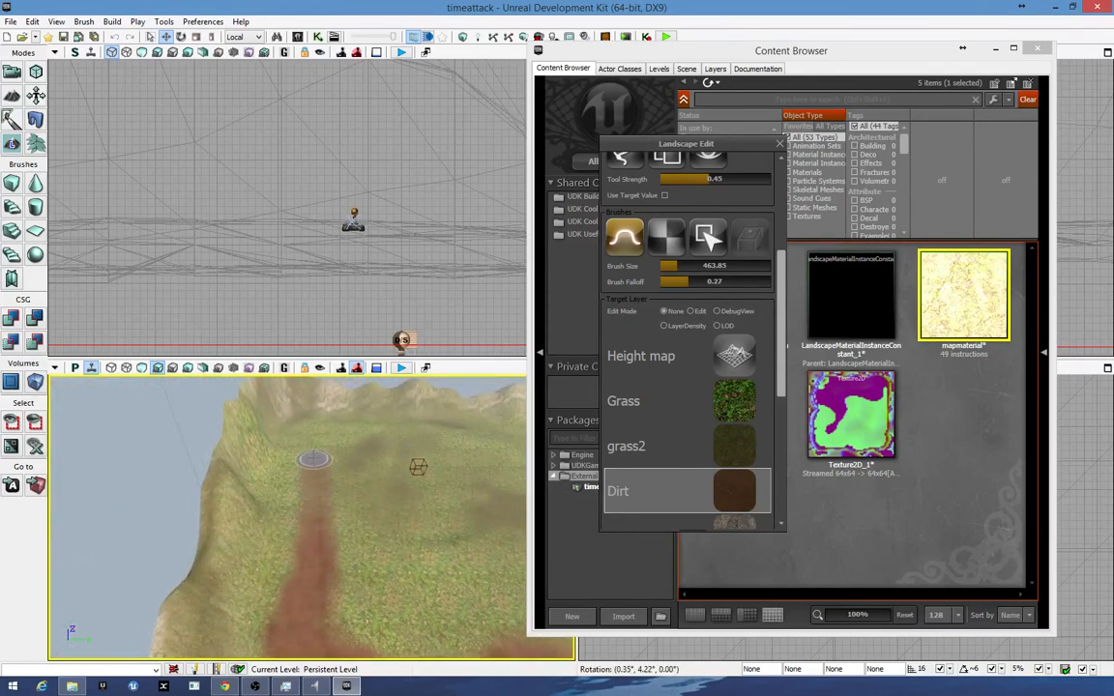
- Paint the Dirt track up to the valley corner, curve it along the next cliff wall and widen the bend
mouse_move(304, 607)
right_down()
mouse_move(271, 541)
mouse_move(327, 535)
mouse_move(326, 589)
right_up()
mouse_move(328, 618)
ctrl+mouse_down()
mouse_move(313, 595)
mouse_move(310, 517)
ctrl+mouse_up()
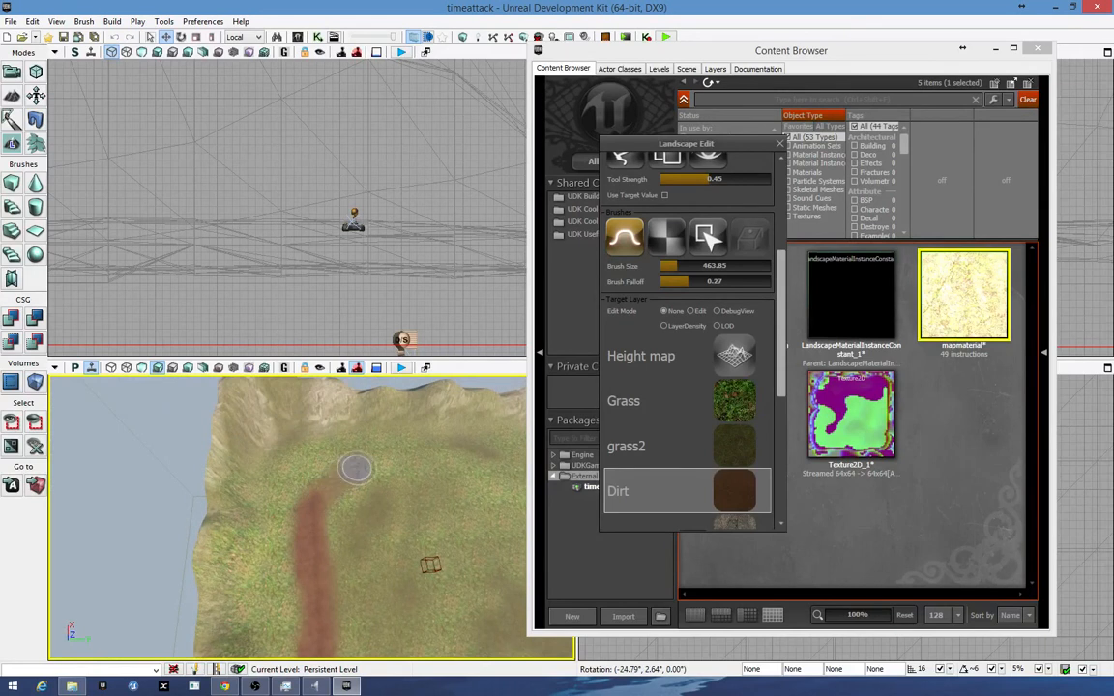
ctrl+drag(356, 468, 470, 450)
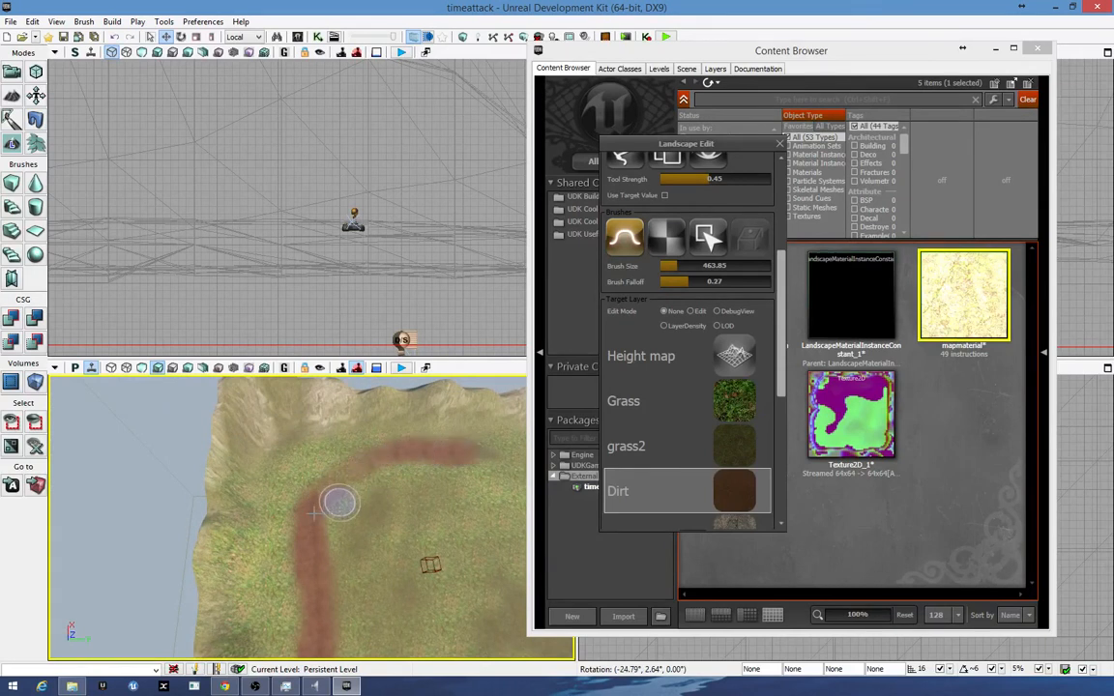
mouse_move(325, 474)
ctrl+mouse_down()
mouse_move(368, 455)
mouse_move(318, 490)
ctrl+mouse_up()
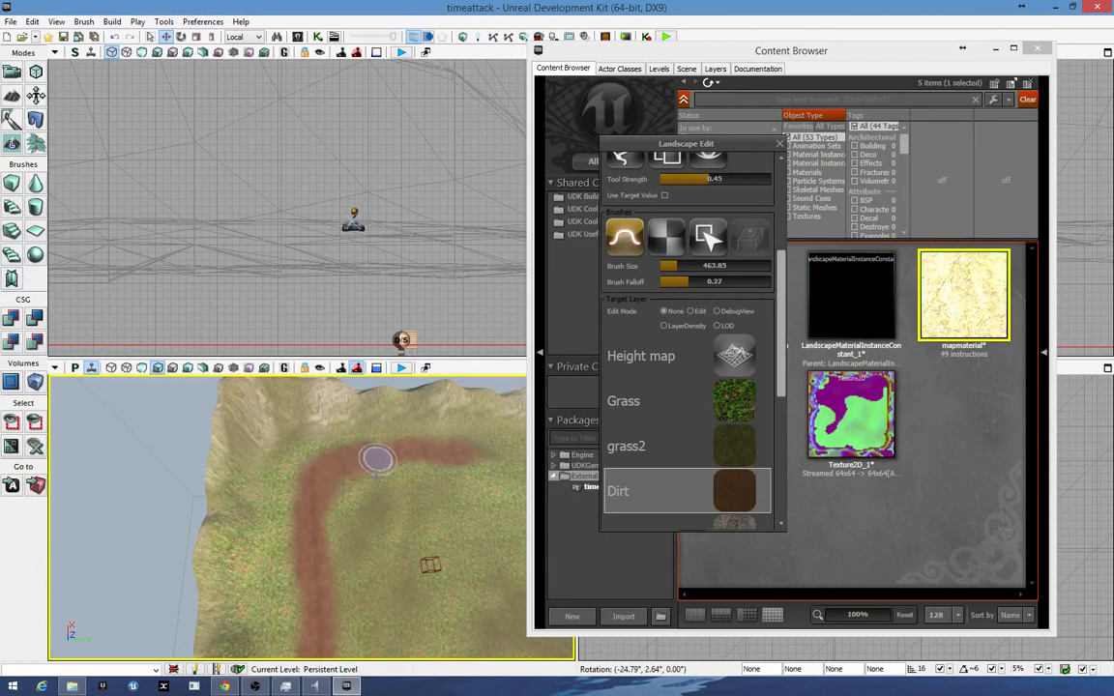
- Complete the Dirt track as a closed loop around the valley floor and save the timeattack level
mouse_move(375, 460)
right_down()
mouse_move(512, 442)
mouse_move(483, 416)
mouse_move(491, 443)
right_up()
key(w)
mouse_move(278, 556)
ctrl+mouse_down()
mouse_move(284, 480)
mouse_move(312, 426)
mouse_move(302, 377)
mouse_move(299, 489)
mouse_move(287, 480)
mouse_move(311, 427)
mouse_move(402, 417)
mouse_move(329, 434)
mouse_move(301, 482)
mouse_move(315, 422)
ctrl+mouse_up()
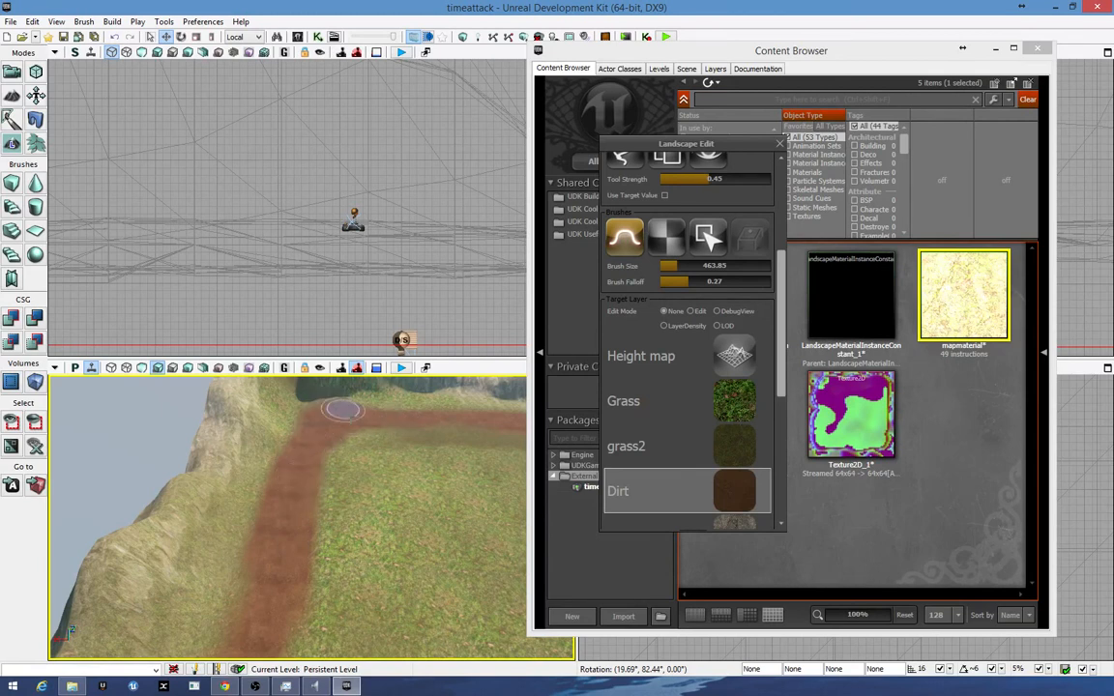
mouse_move(323, 518)
right_down()
mouse_move(461, 500)
mouse_move(382, 550)
mouse_move(461, 584)
right_up()
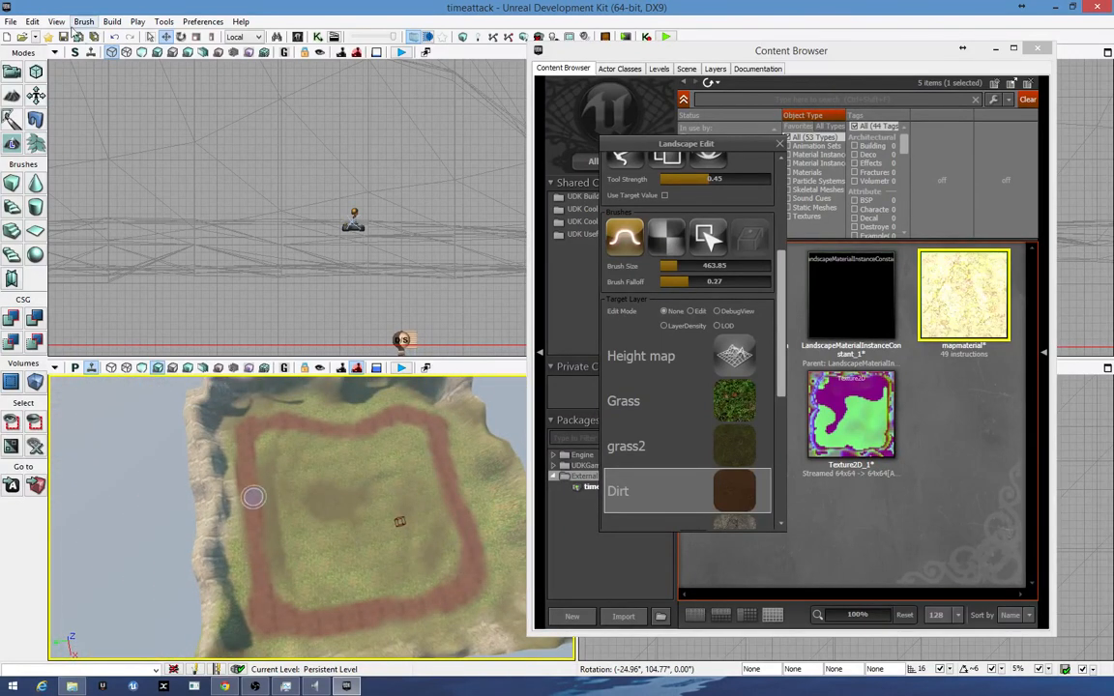
click(63, 37)
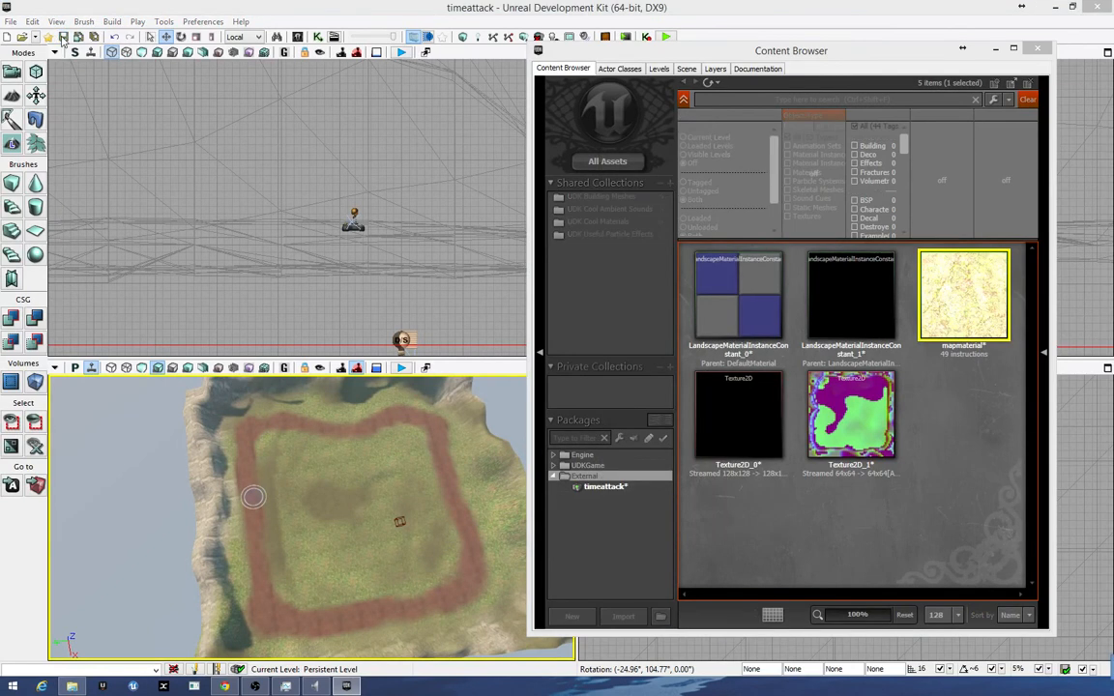
- Play-test the level in the perspective viewport, accepting the external package message, and look over the painted terrain from the ground
right_drag(372, 457, 413, 615)
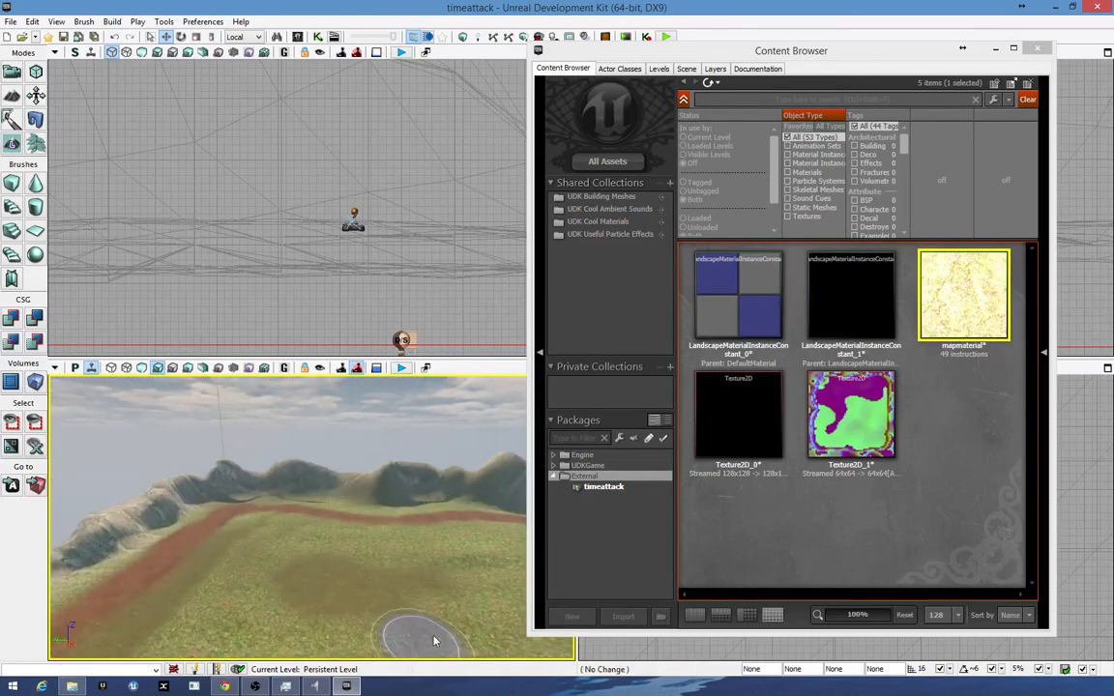
click(401, 369)
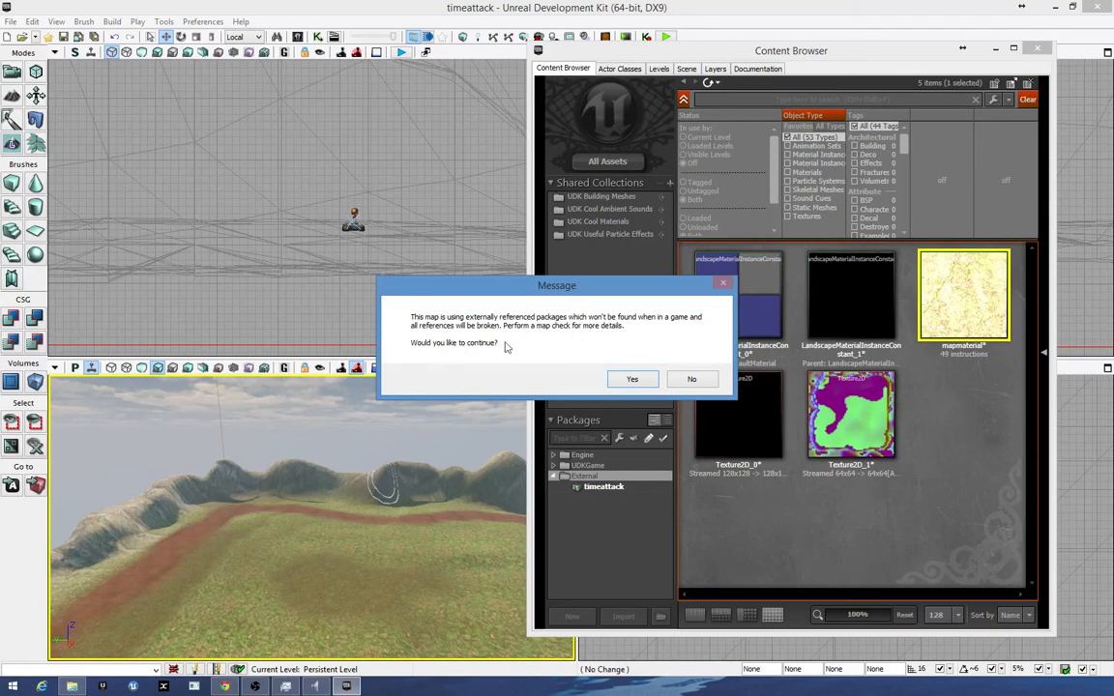
click(637, 385)
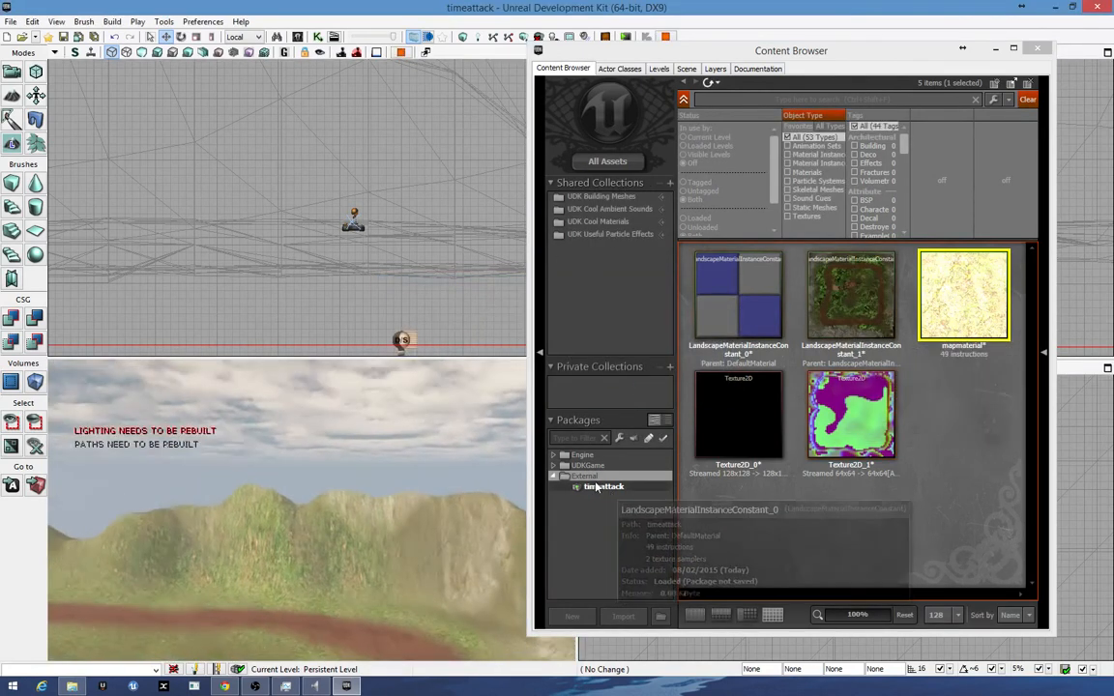
right_drag(596, 487, 587, 481)
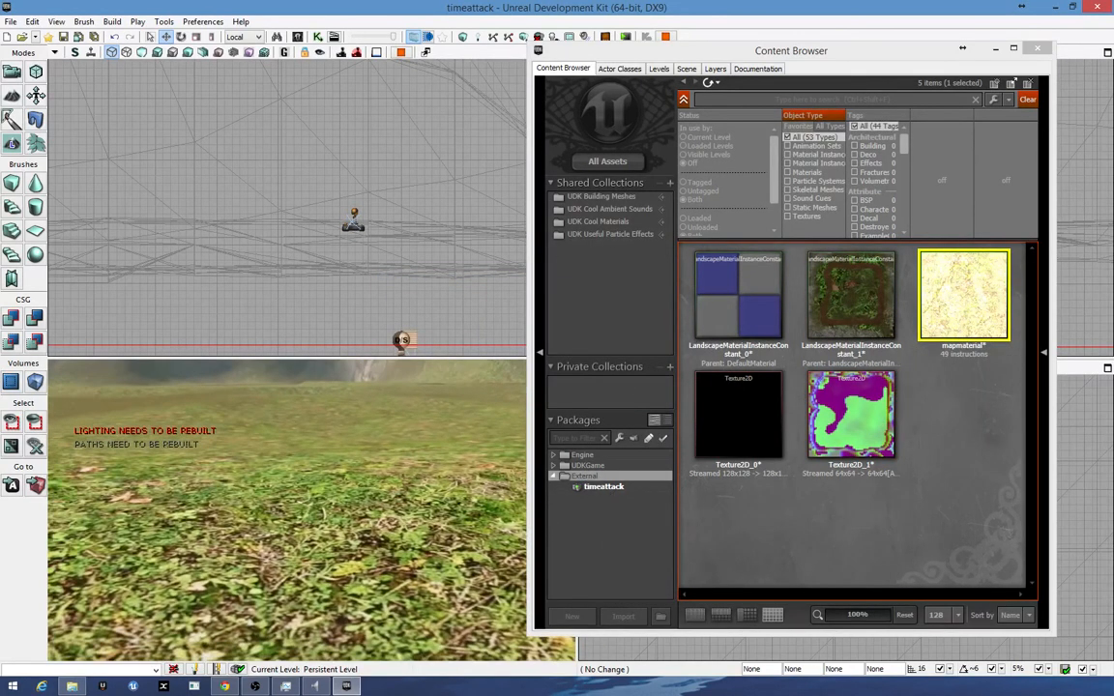
right_drag(311, 511, 381, 484)
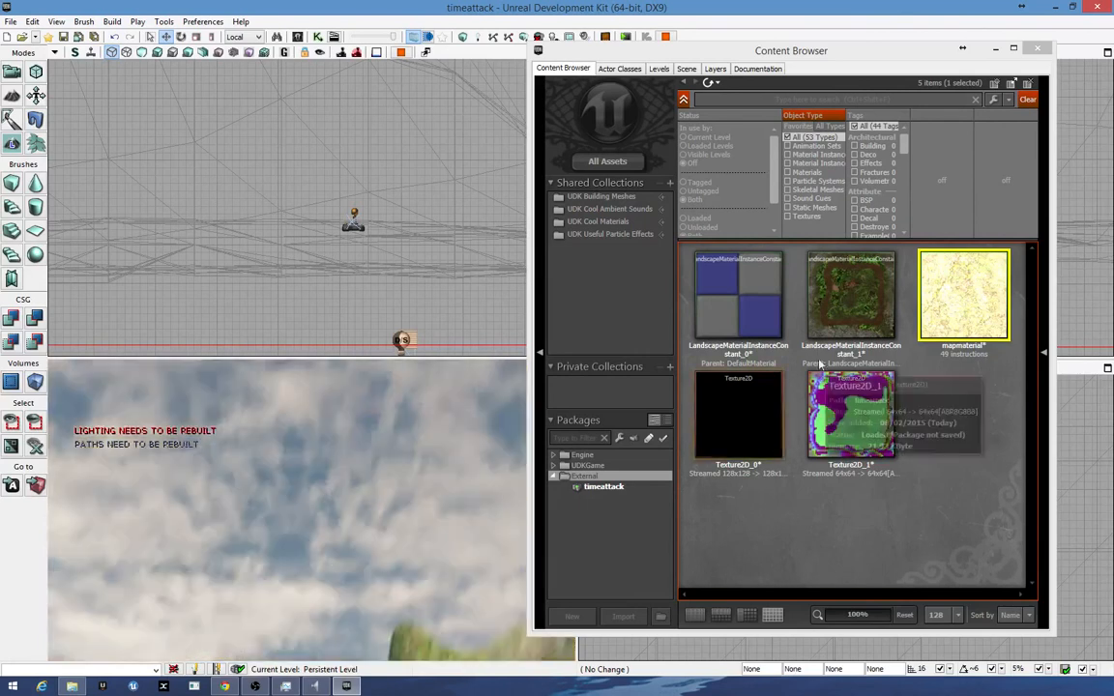
- Close the Content Browser and Landscape Edit windows, look along the dirt track in play mode and end the play session
click(1036, 49)
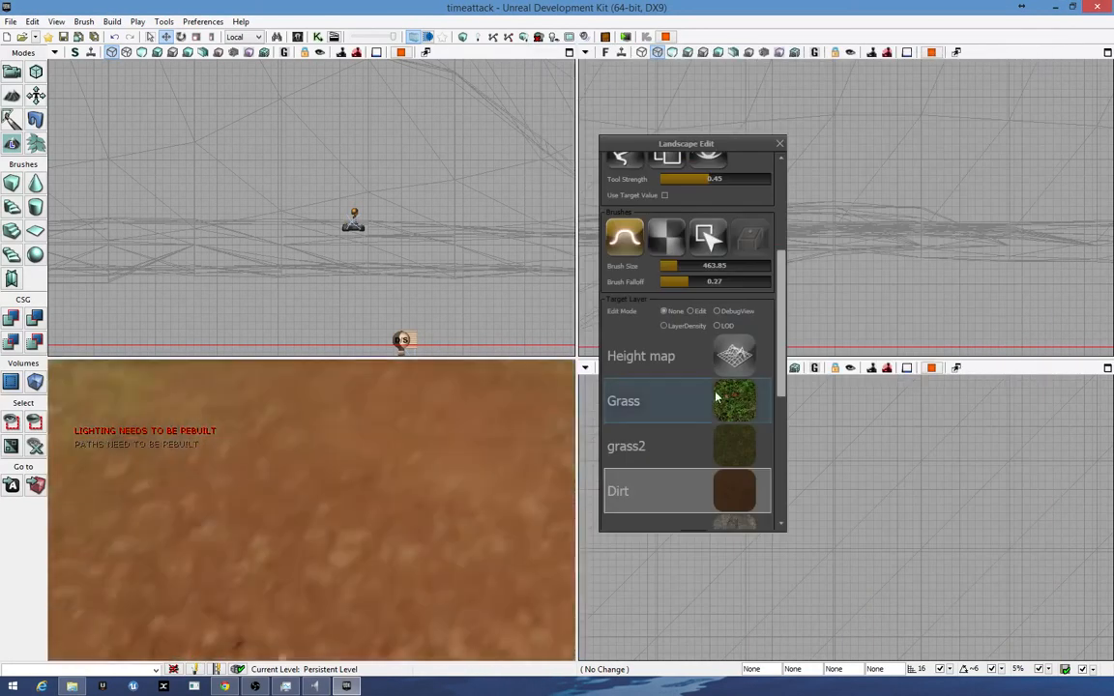
click(782, 146)
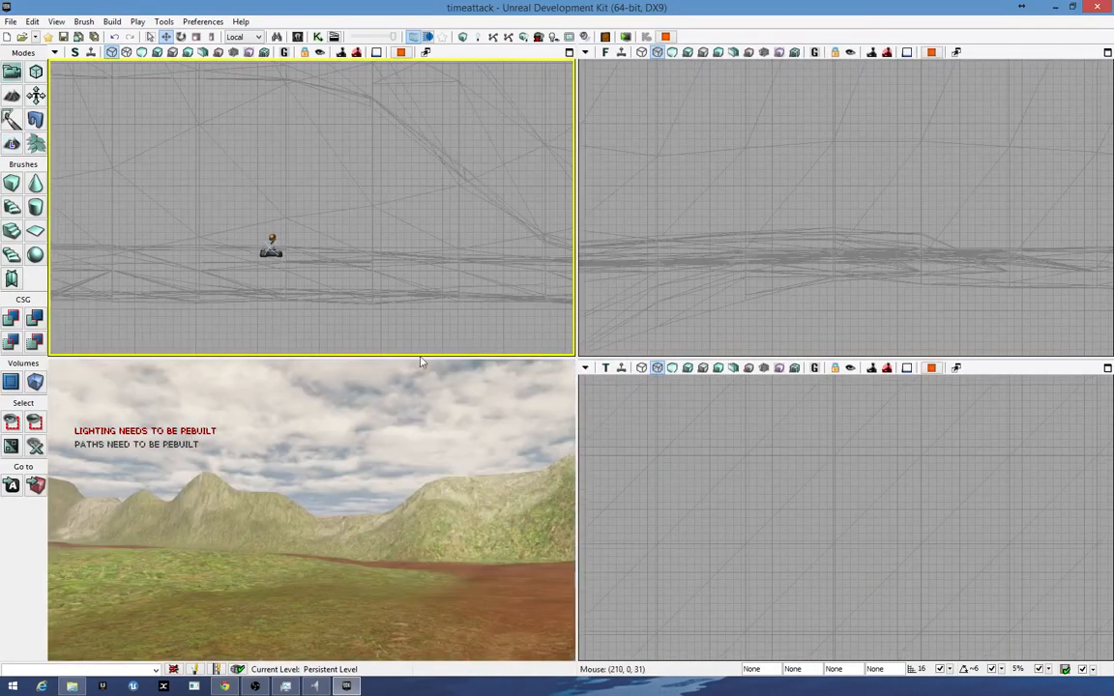
mouse_move(410, 406)
right_down()
mouse_move(408, 442)
mouse_move(407, 411)
right_up()
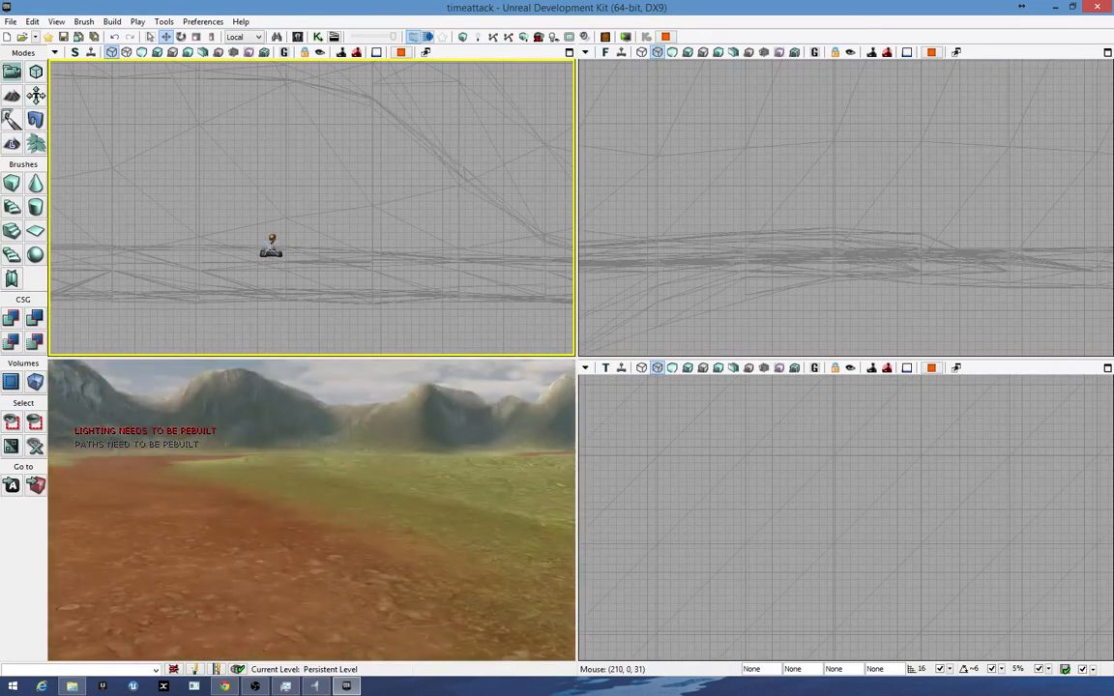
key(Escape)
- Choose UTVehicleFactory_Scorpion from the Vehicles actor classes and add it to the level at a corner of the dirt track
right_drag(448, 548, 213, 552)
drag(213, 551, 191, 488)
right_drag(192, 488, 295, 220)
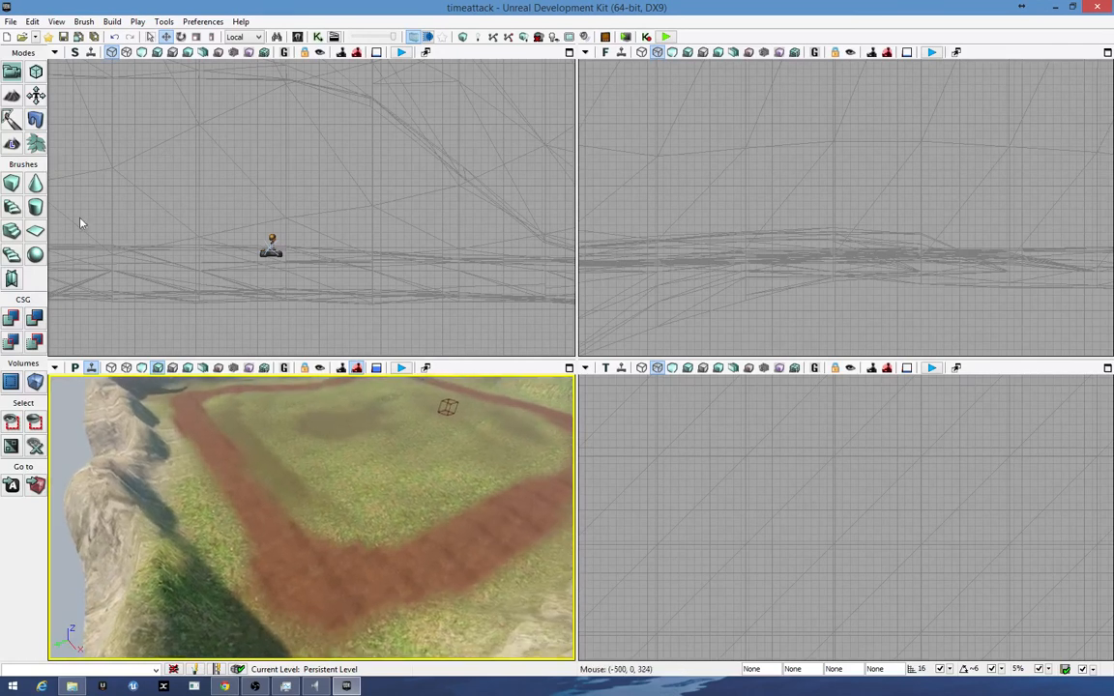
right_drag(229, 523, 201, 554)
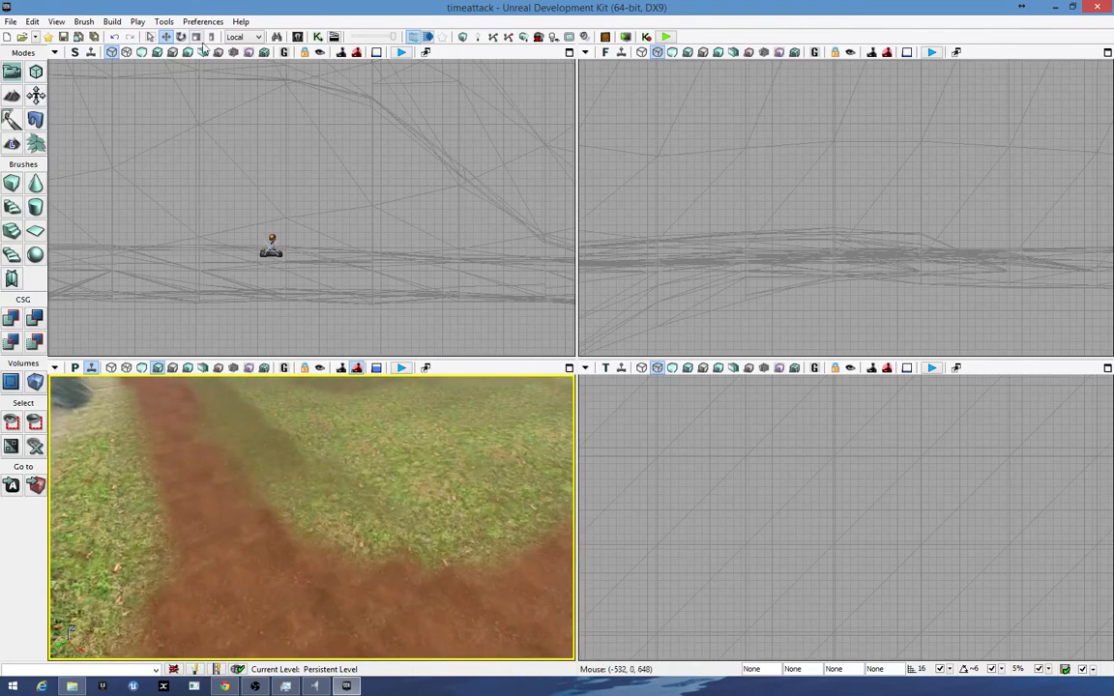
click(298, 36)
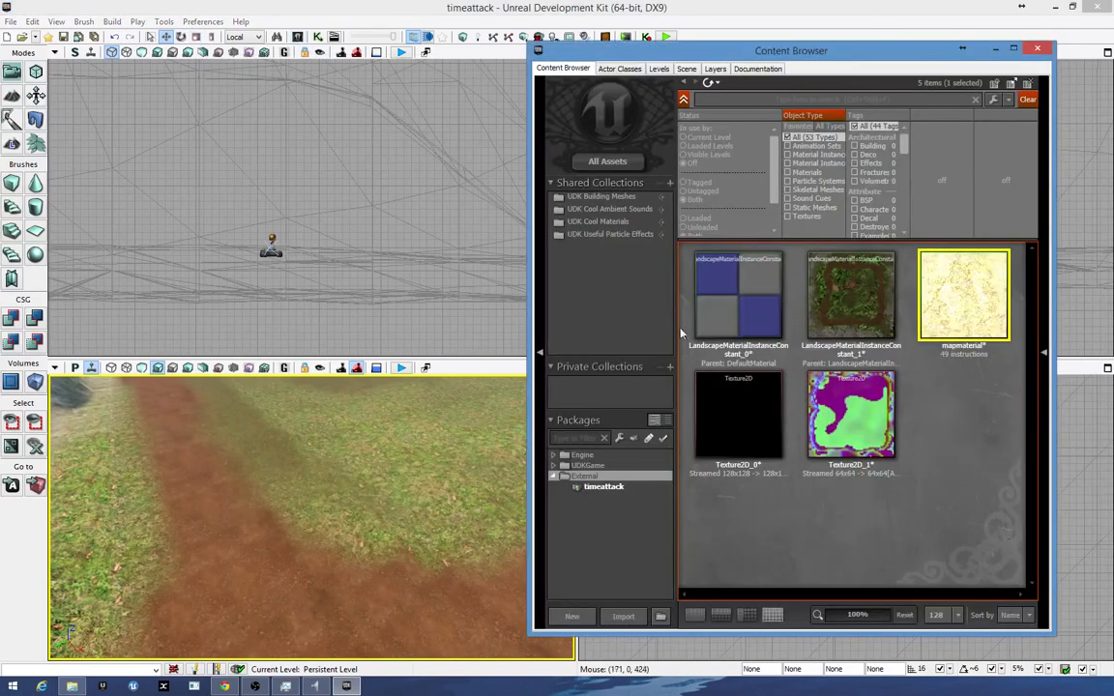
click(619, 70)
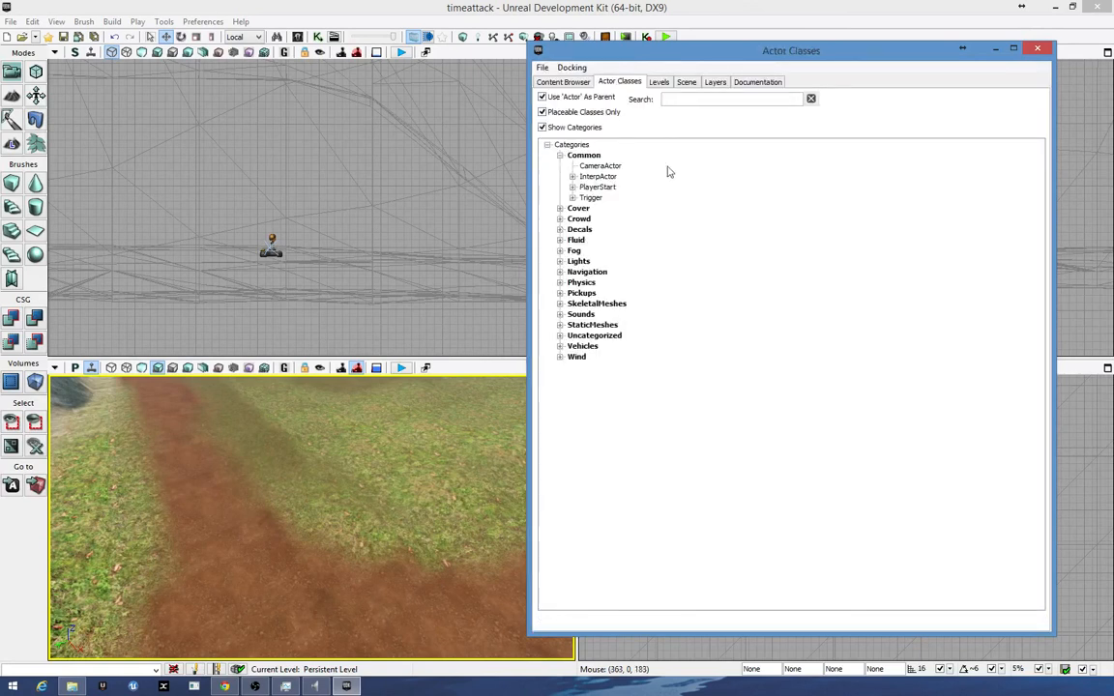
click(560, 346)
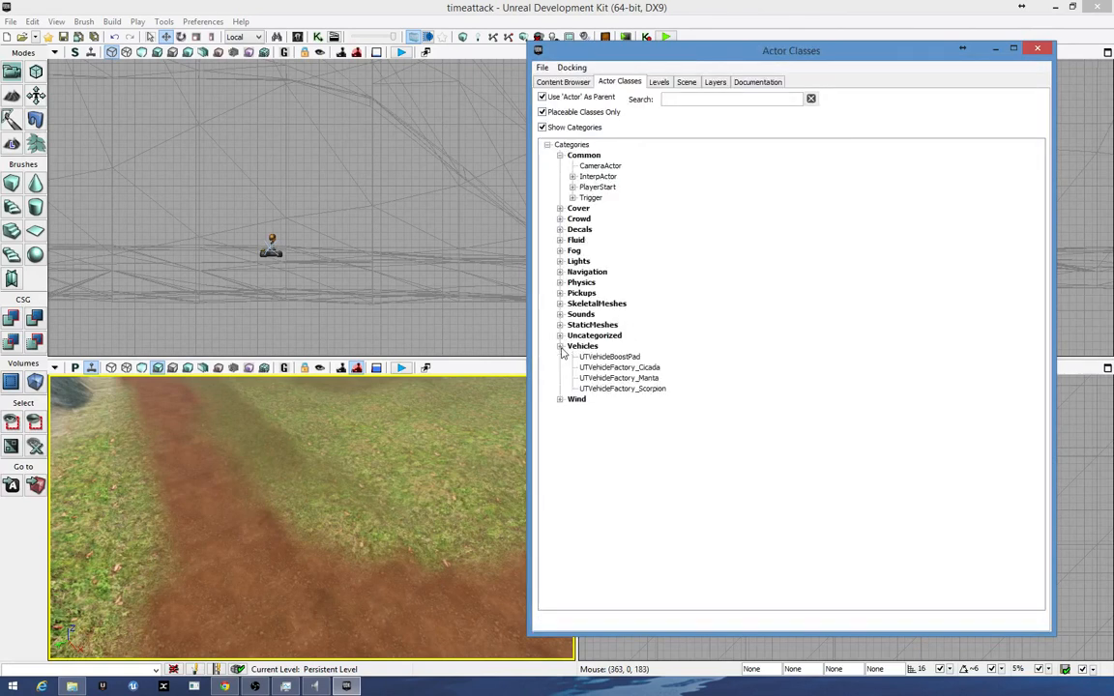
click(624, 358)
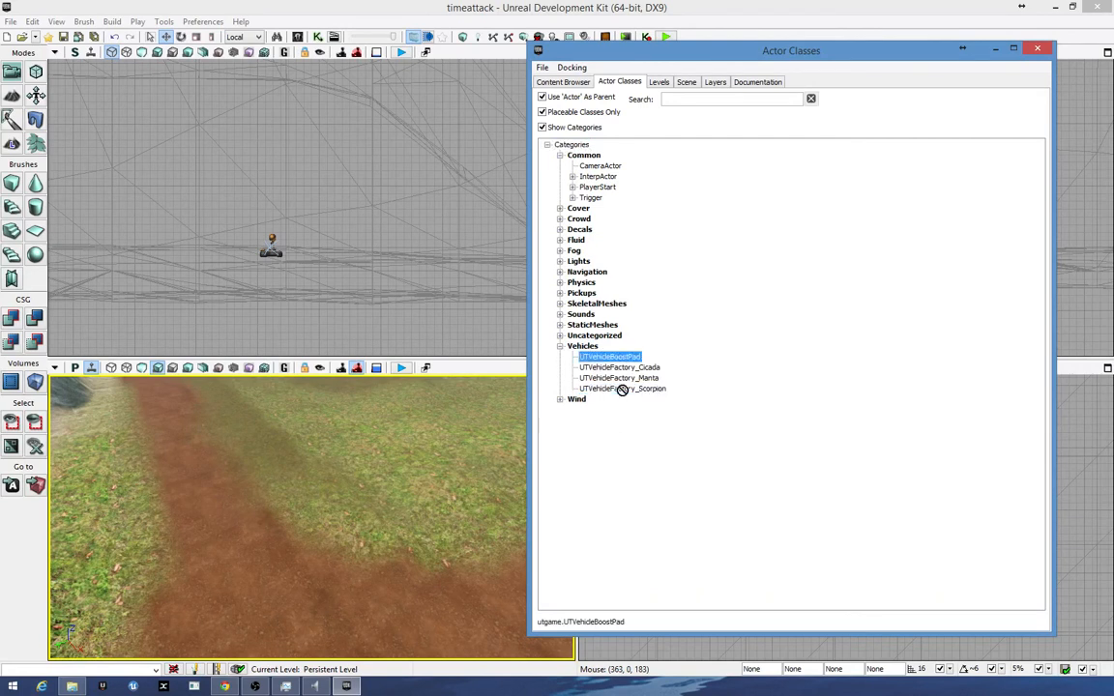
click(619, 389)
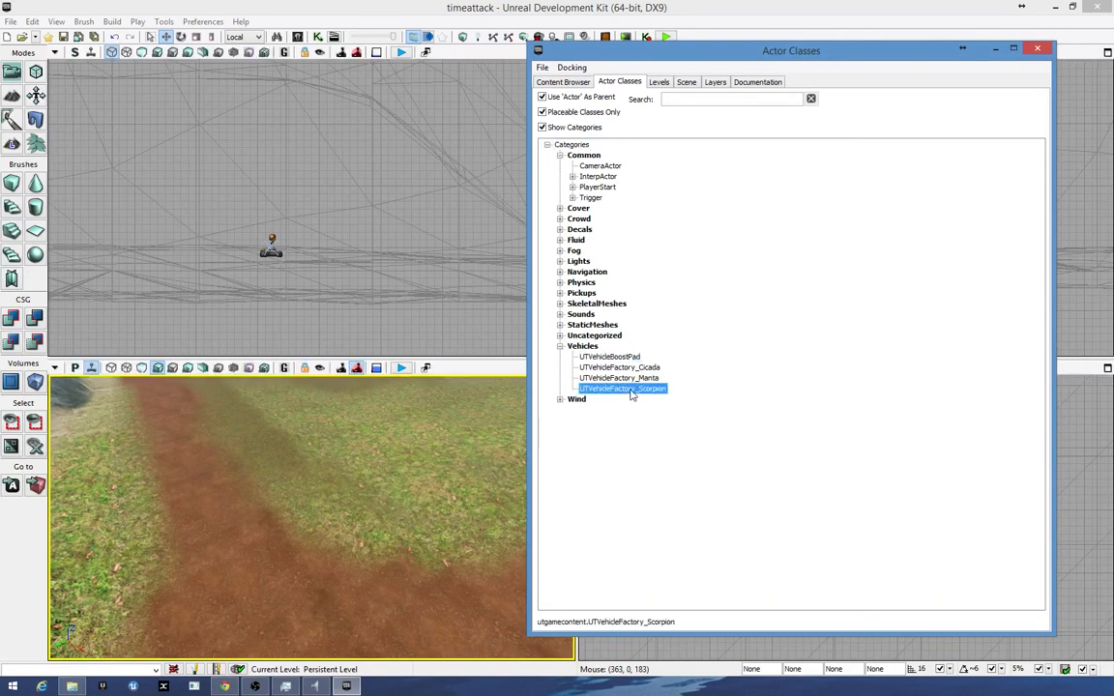
right_click(256, 586)
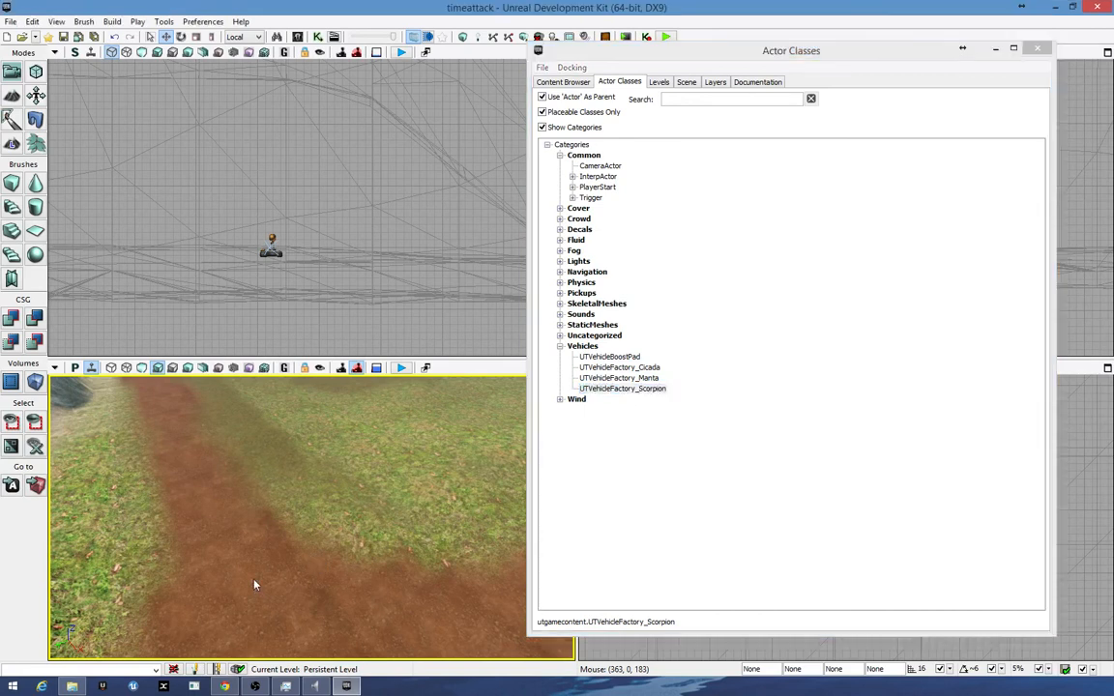
click(228, 521)
- Rotate the Scorpion vehicle factory about its vertical axis so it is lined up with the dirt track
right_drag(316, 603, 222, 575)
right_drag(220, 657, 216, 665)
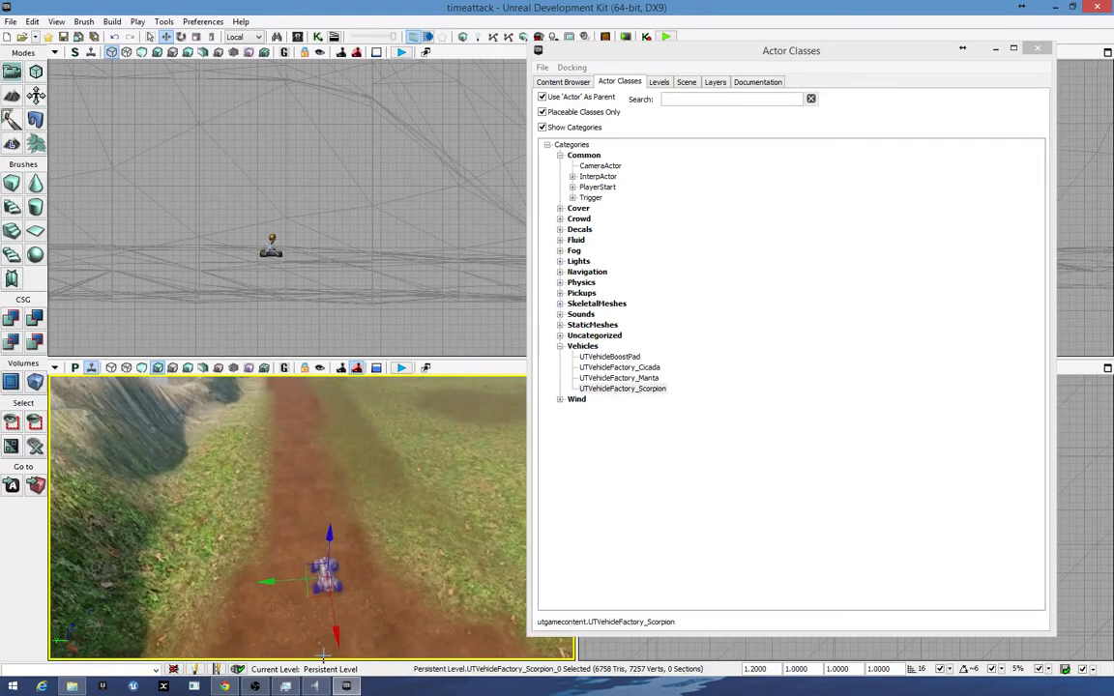
key(space)
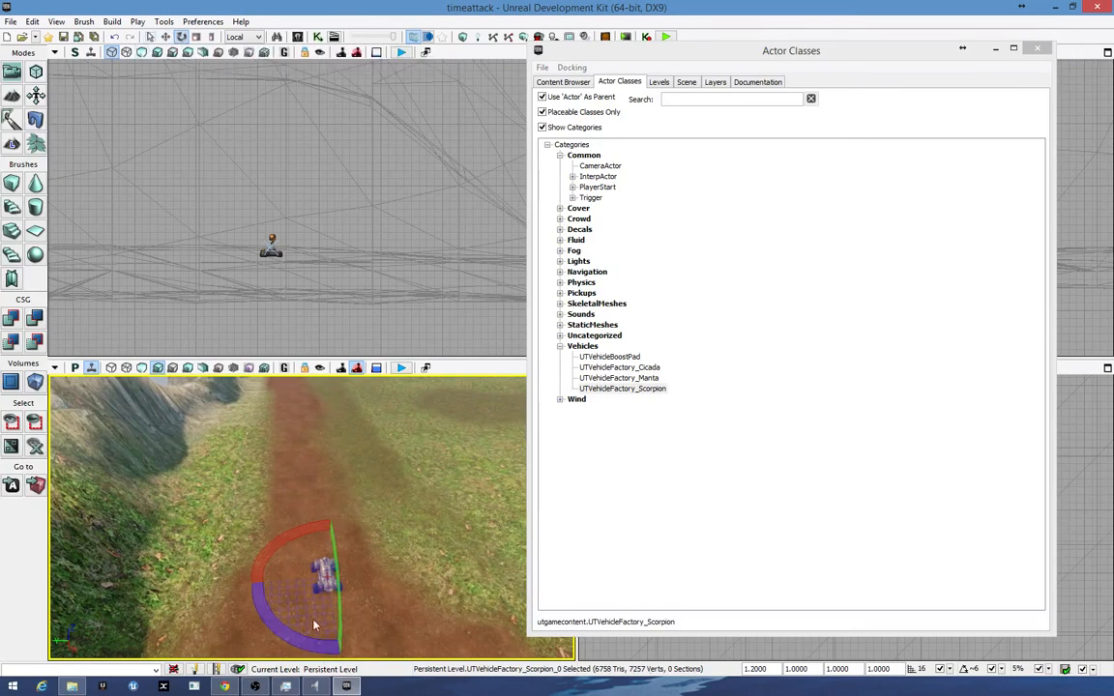
drag(313, 626, 208, 623)
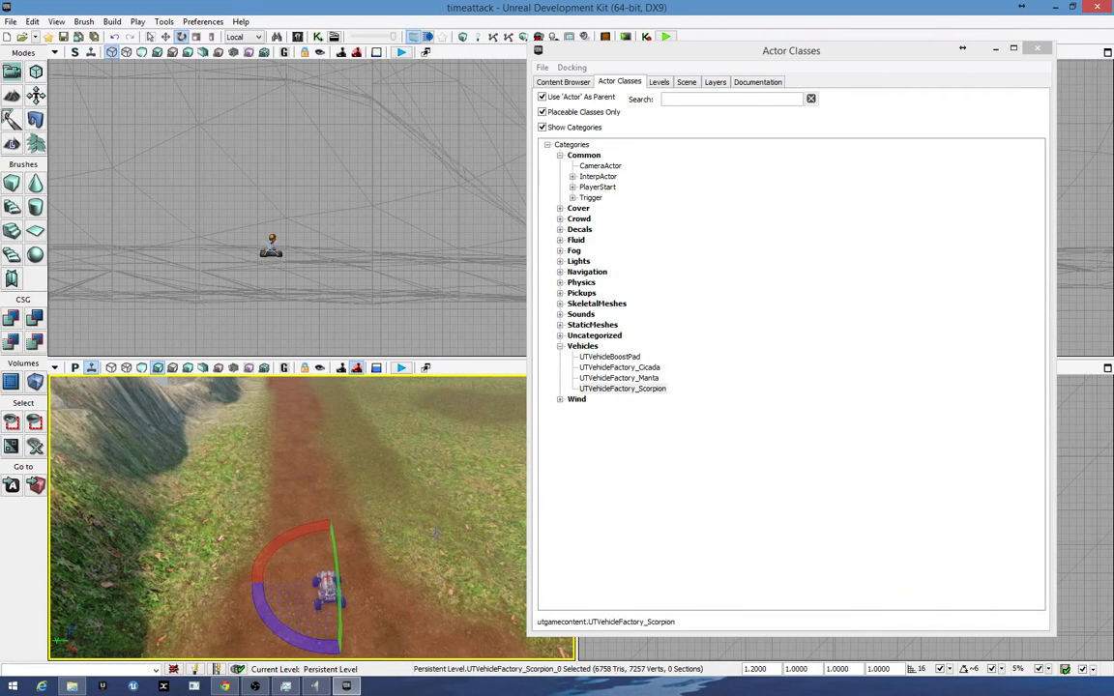
right_drag(436, 533, 413, 610)
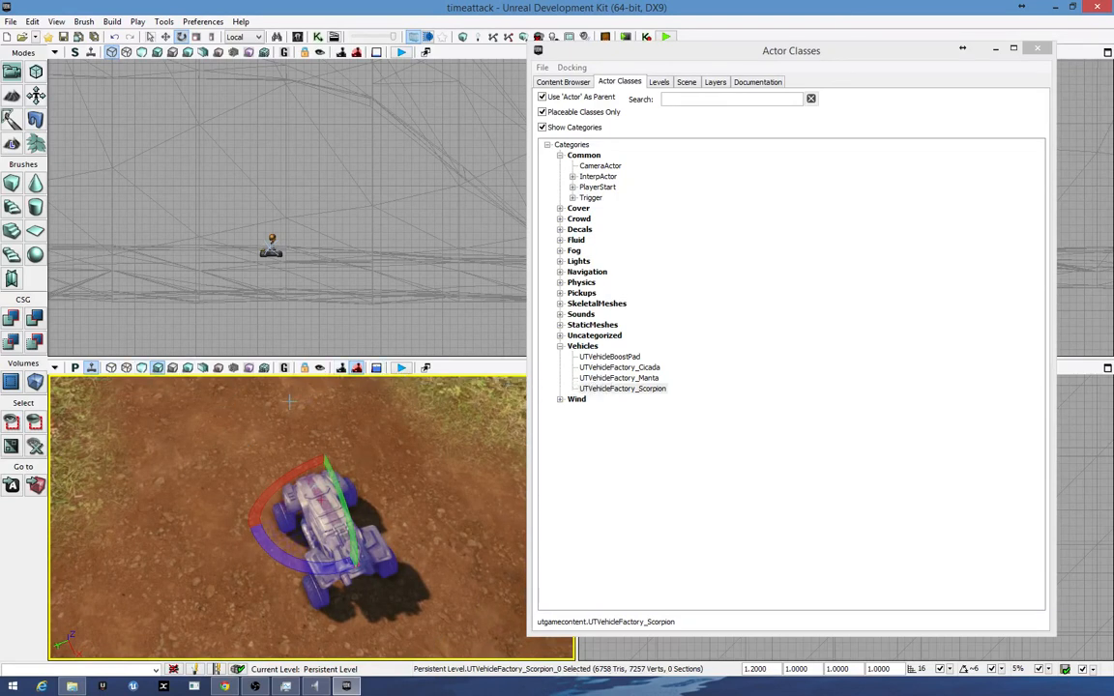
- Play-test the level with the Scorpion placed on the dirt track, then return to the editor
click(402, 368)
right_drag(311, 518, 334, 474)
click(571, 406)
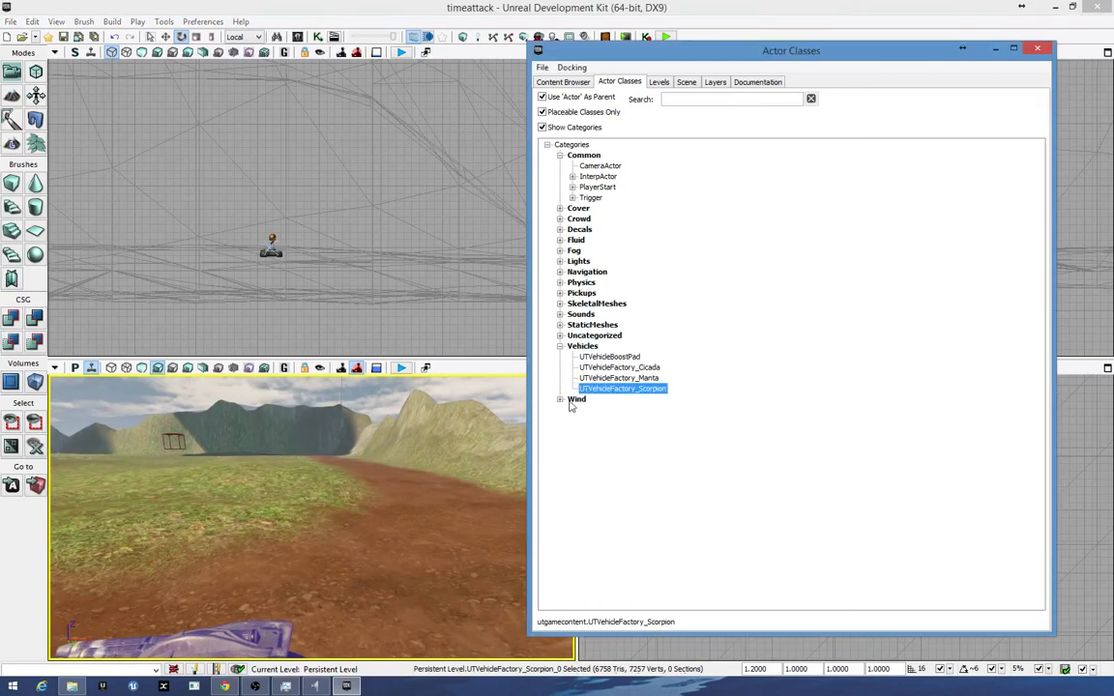
- Show the perspective viewport in wireframe and examine the Scorpion against the landscape mesh
drag(464, 448, 464, 483)
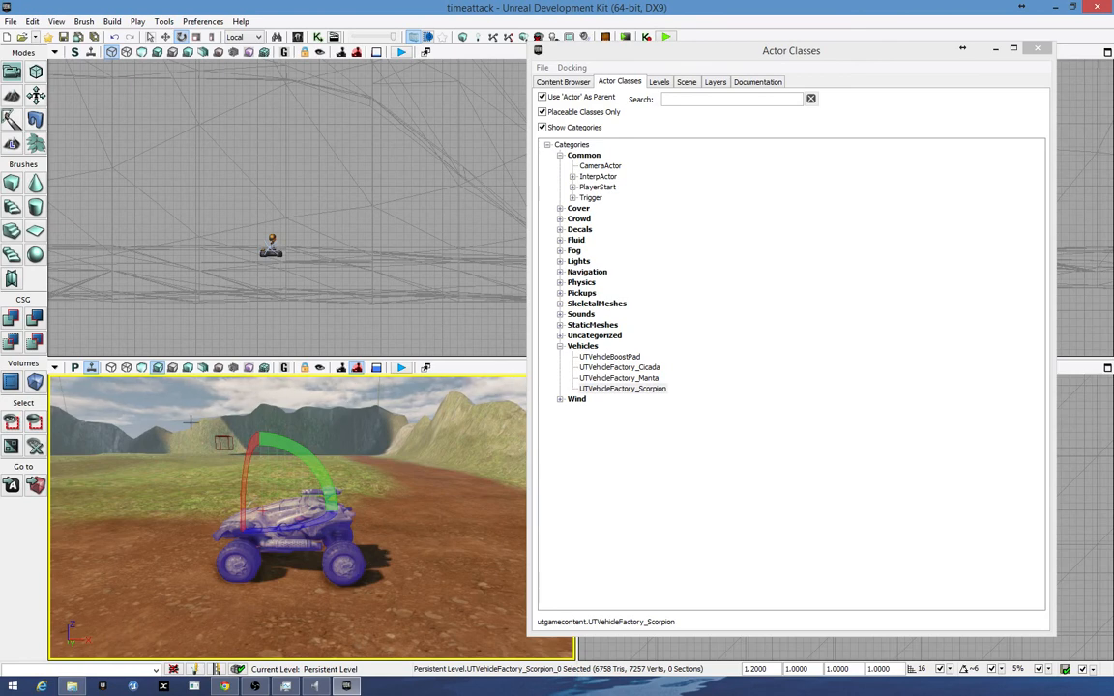
click(126, 368)
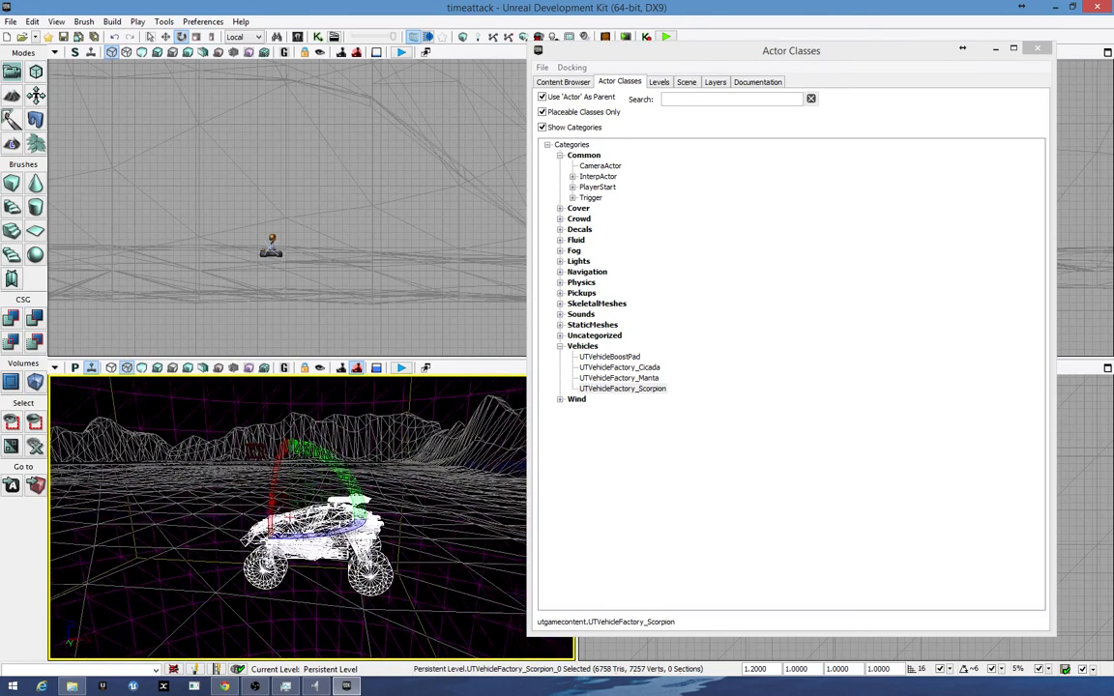
right_drag(290, 503, 367, 532)
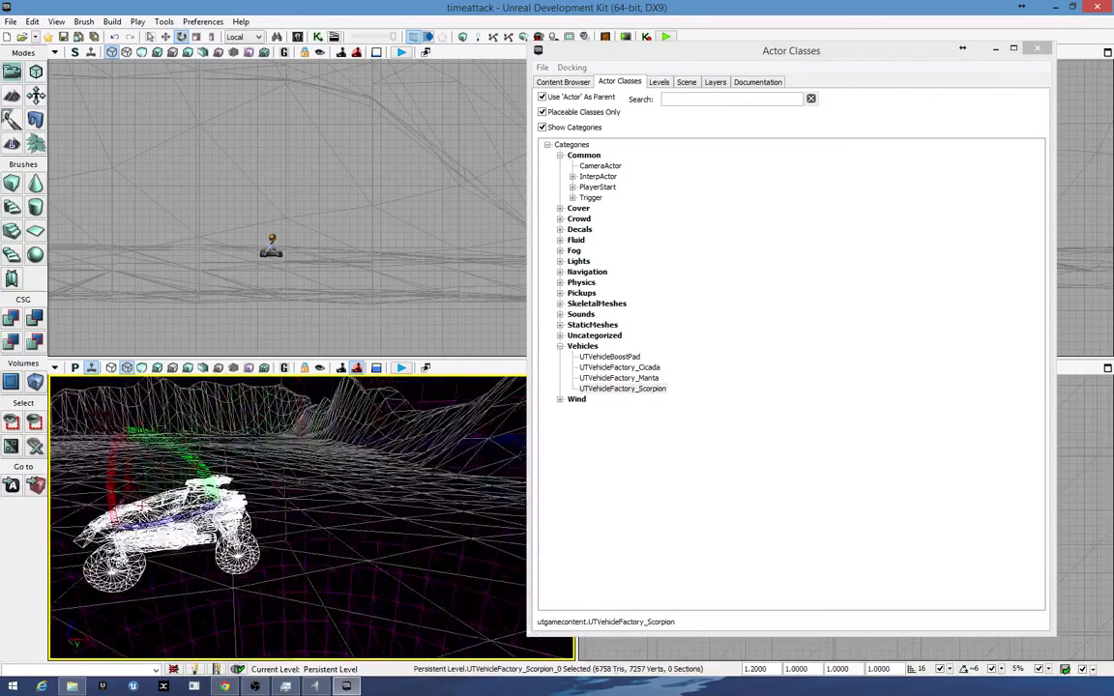
- Inspect the Scorpion's wheels and body from several angles in wireframe to judge how they sit on the landscape's triangles
mouse_move(290, 513)
right_down()
mouse_move(372, 518)
mouse_move(290, 532)
right_up()
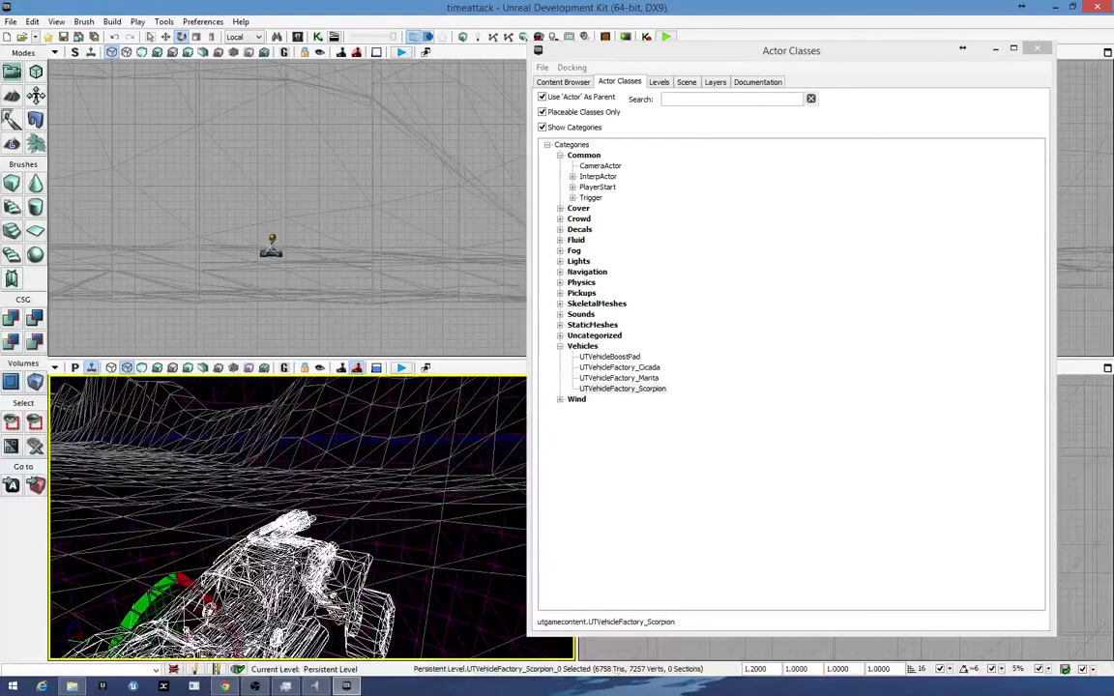
mouse_move(512, 561)
right_down()
mouse_move(483, 566)
mouse_move(513, 561)
right_up()
click(415, 580)
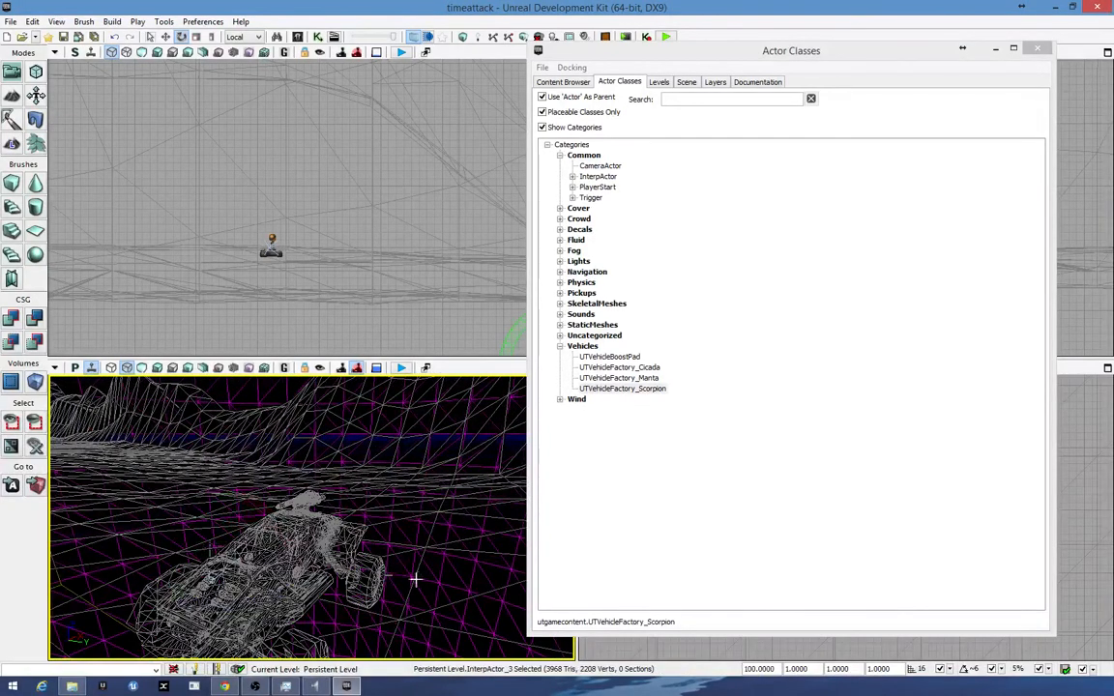
right_drag(415, 579, 400, 604)
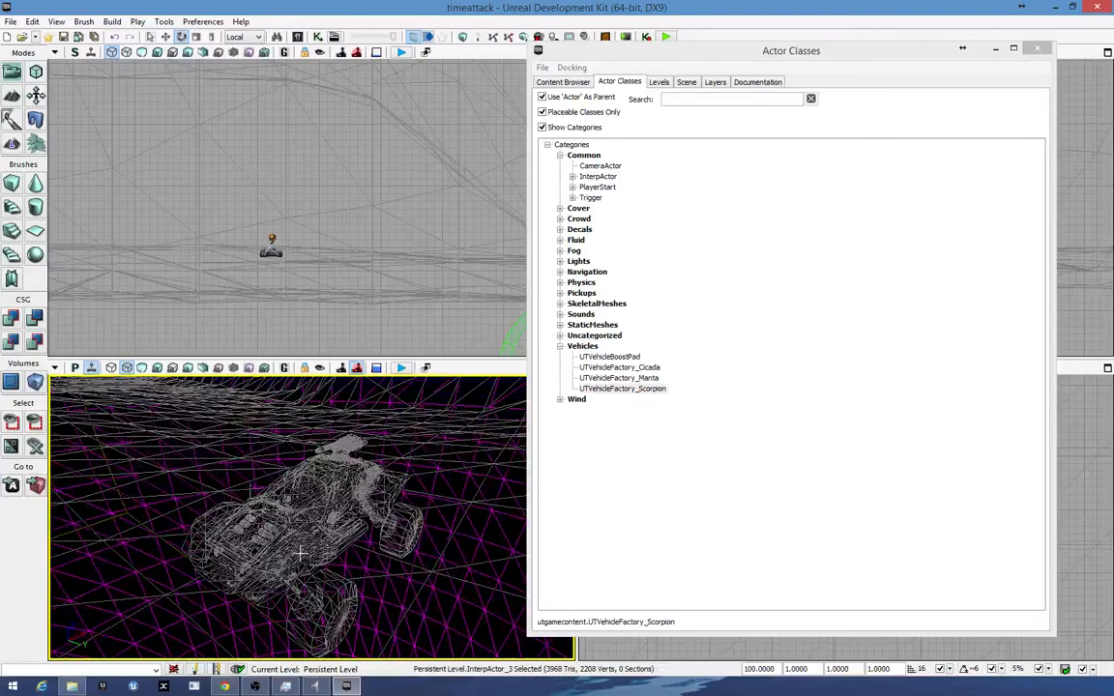
right_drag(300, 553, 343, 551)
click(254, 498)
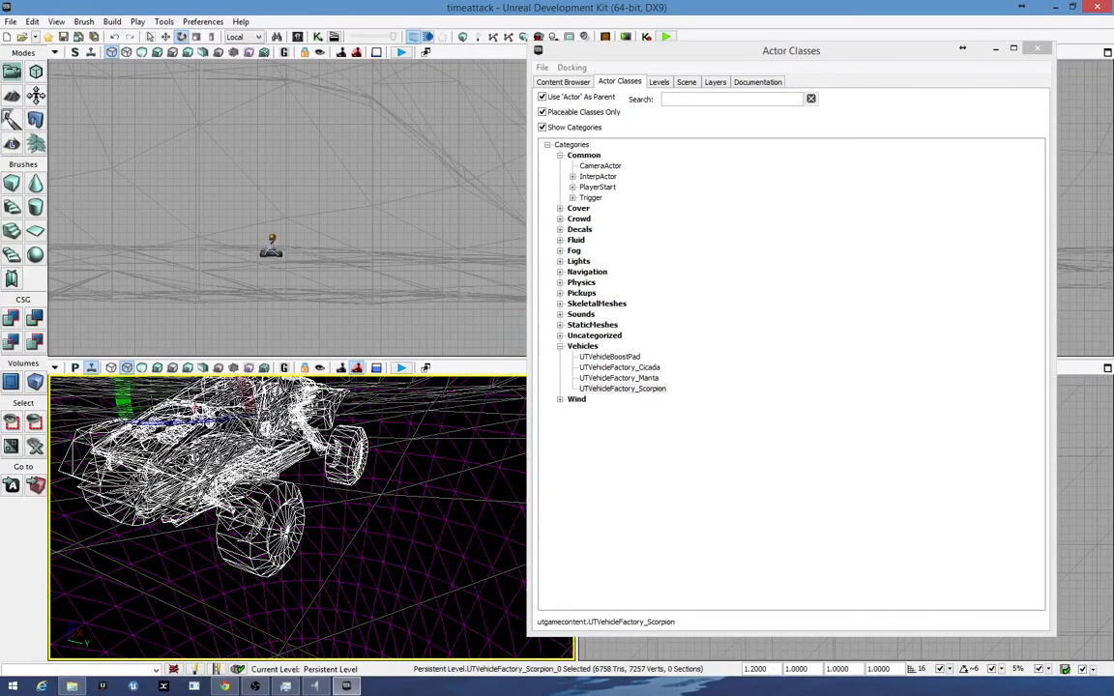
right_drag(254, 498, 225, 491)
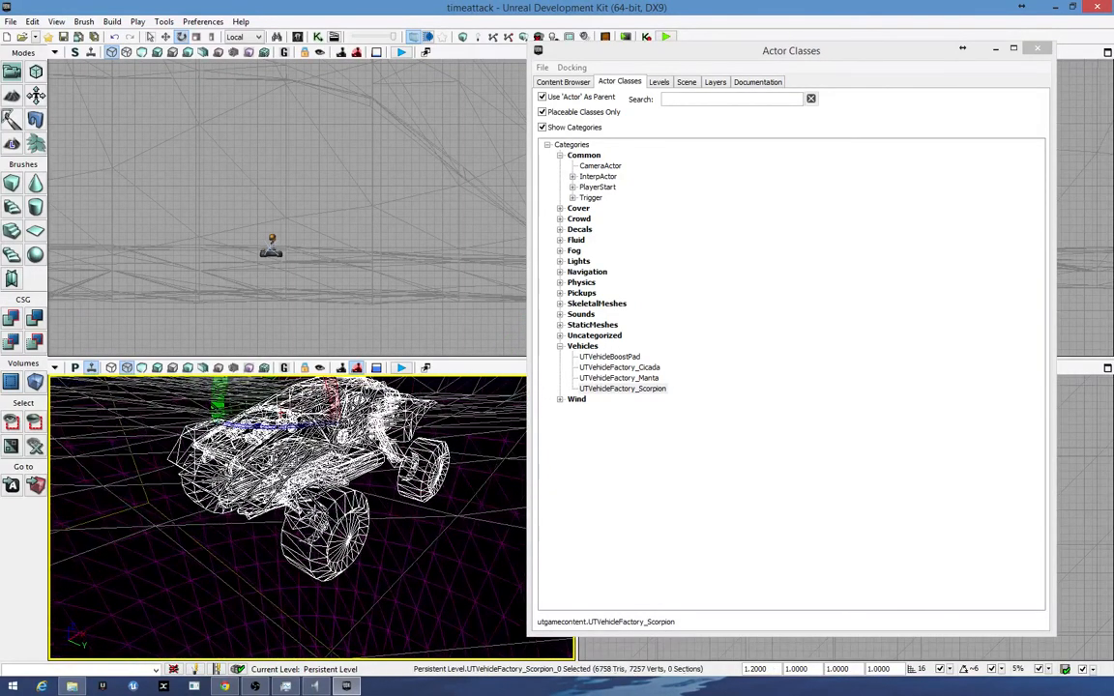
right_drag(432, 552, 390, 497)
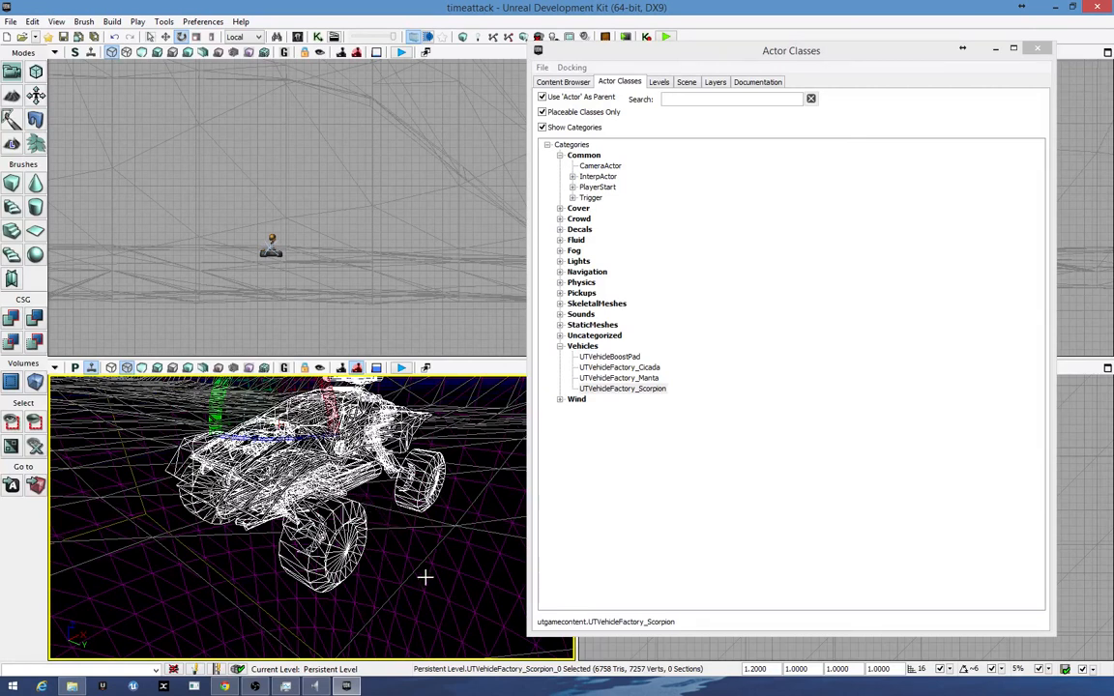
- Select the landscape beneath the Scorpion and switch the perspective viewport from wireframe to Unlit shading
drag(377, 479, 328, 499)
click(360, 554)
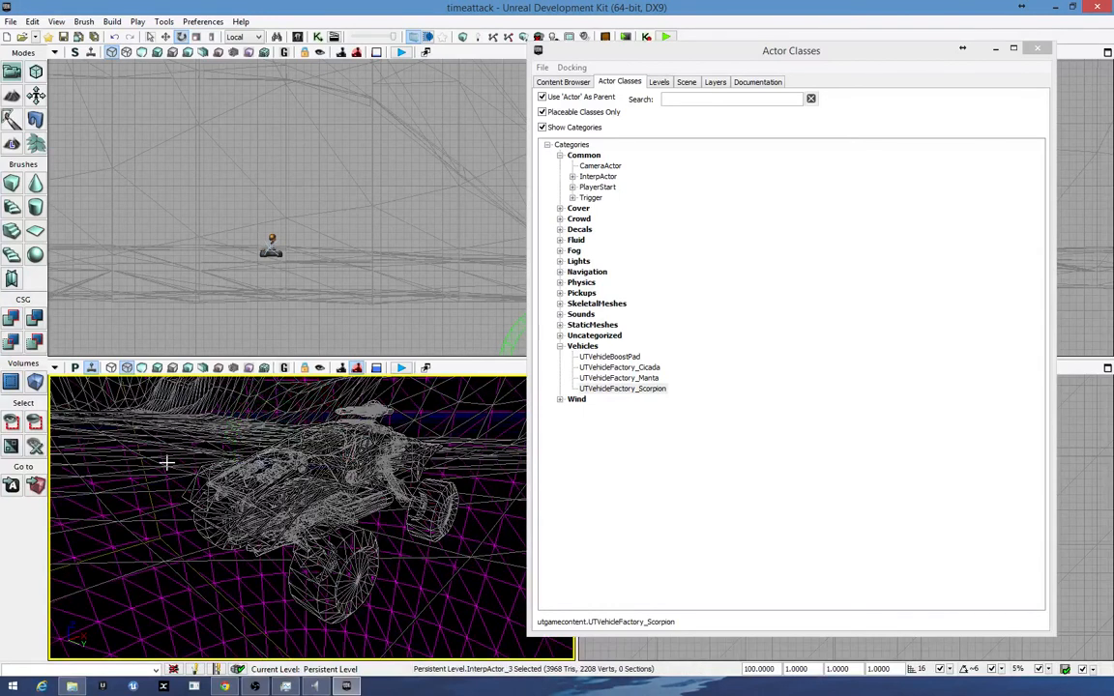
click(161, 587)
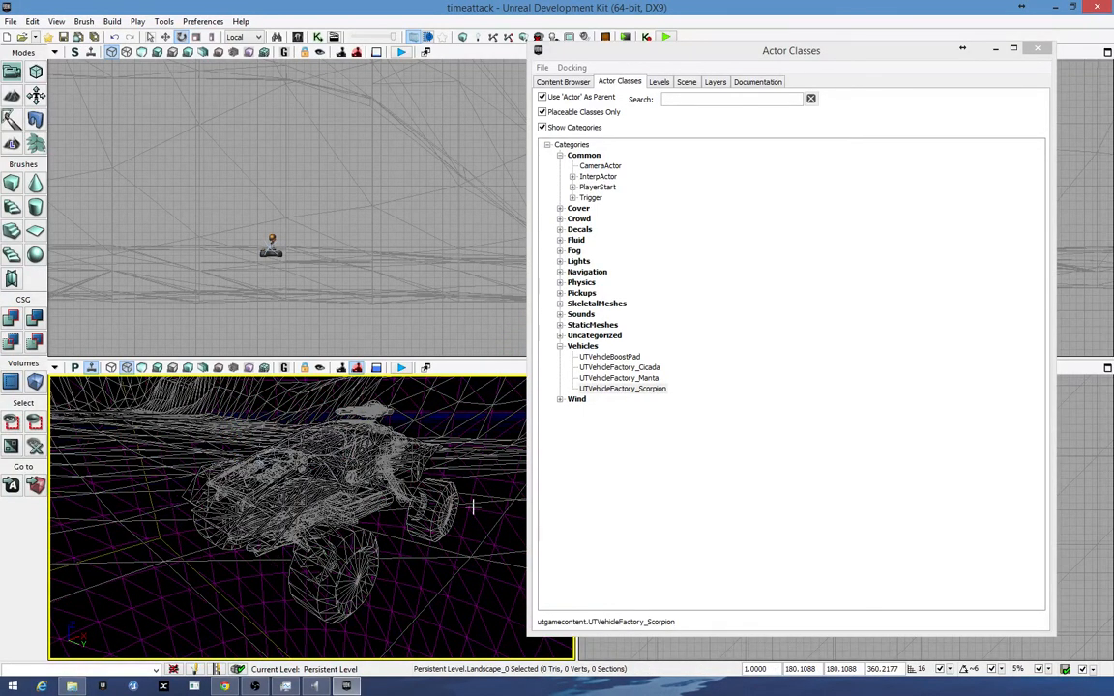
right_drag(494, 564, 446, 549)
click(142, 369)
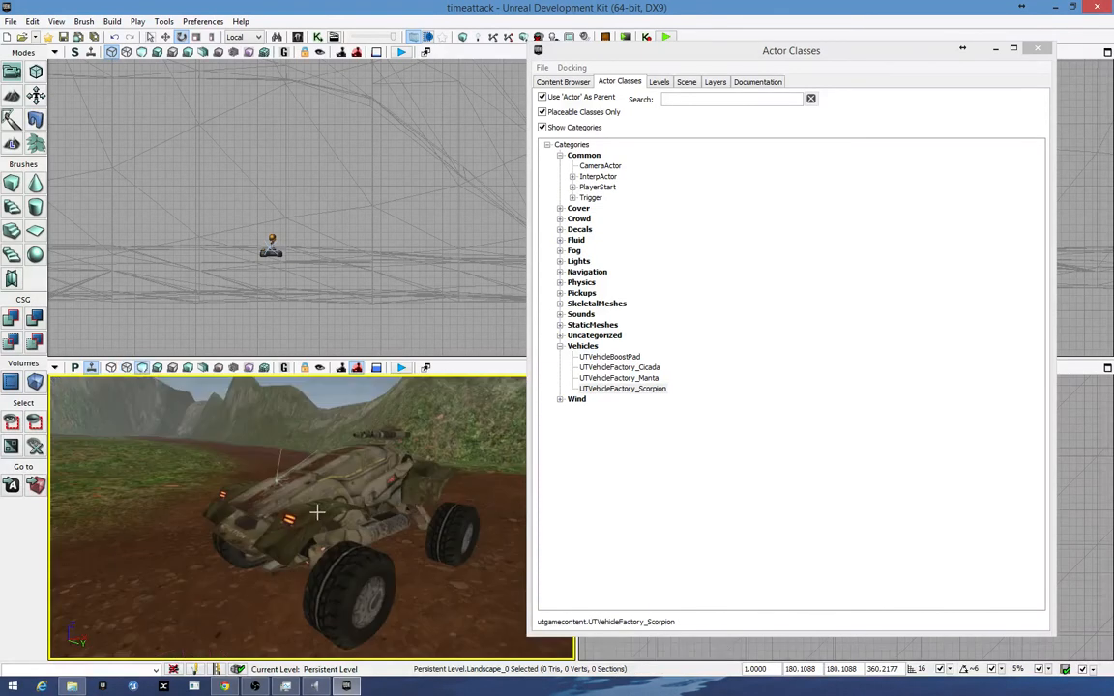
- Select the Scorpion vehicle on the dirt track and switch the perspective viewport to Lit mode
click(320, 515)
click(157, 369)
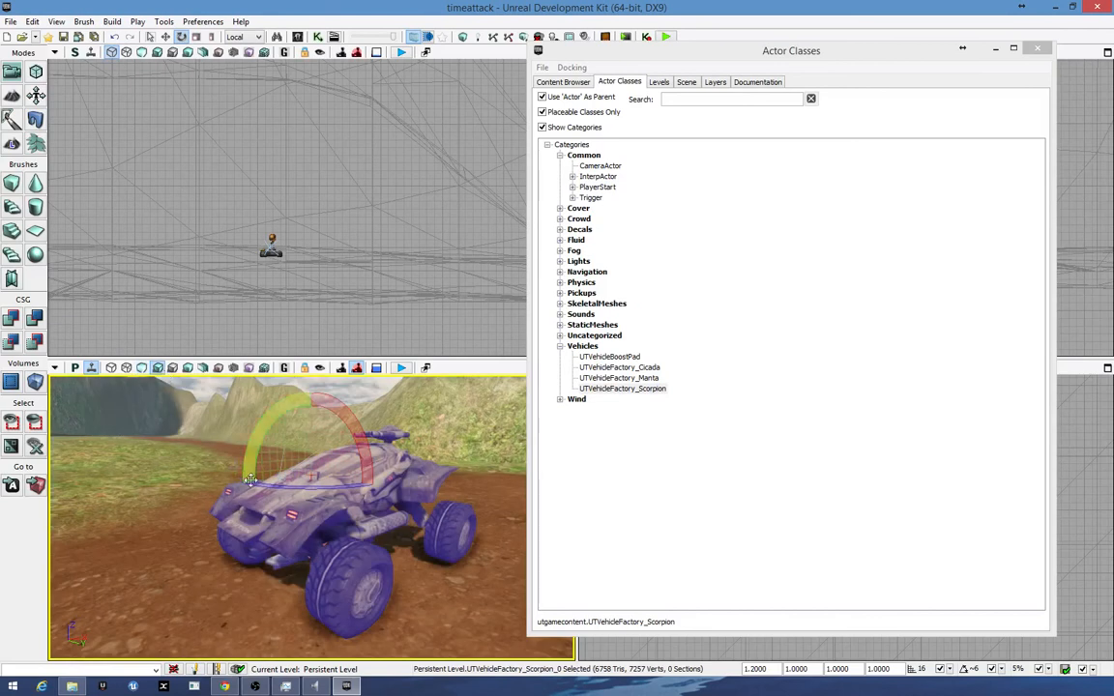
mouse_move(359, 501)
right_down()
mouse_move(383, 508)
mouse_move(371, 507)
right_up()
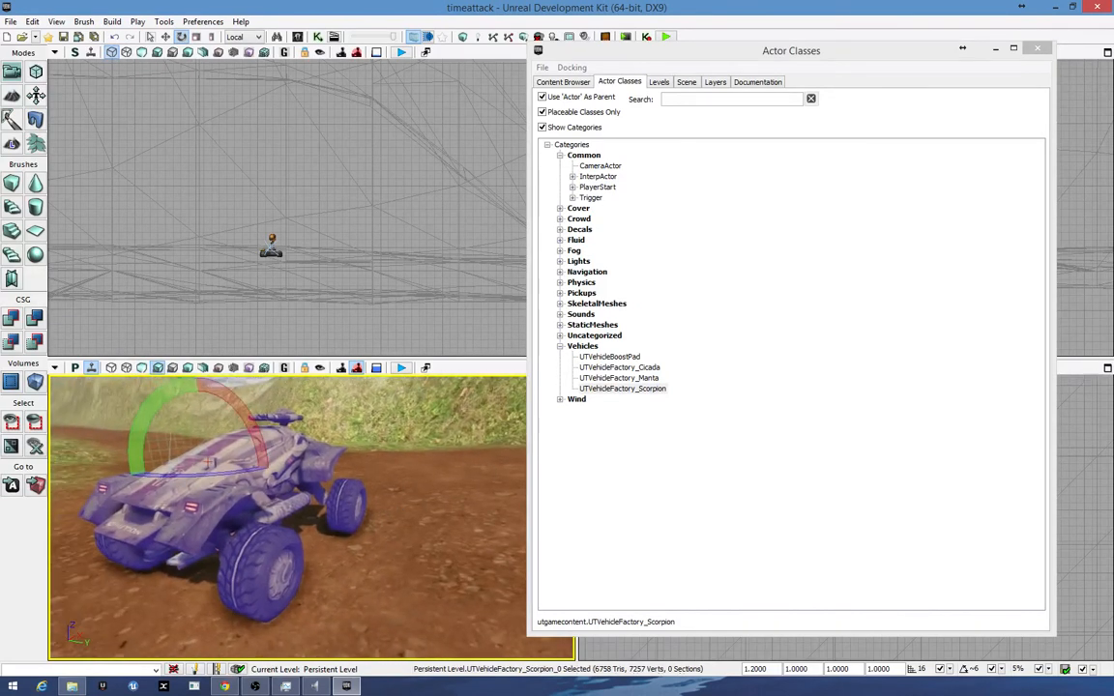
- Examine the Scorpion's body and wheels from the front, from low beside it and from a distance
key(s)
right_drag(439, 532, 407, 591)
key(w)
key(a)
key(s)
key(w)
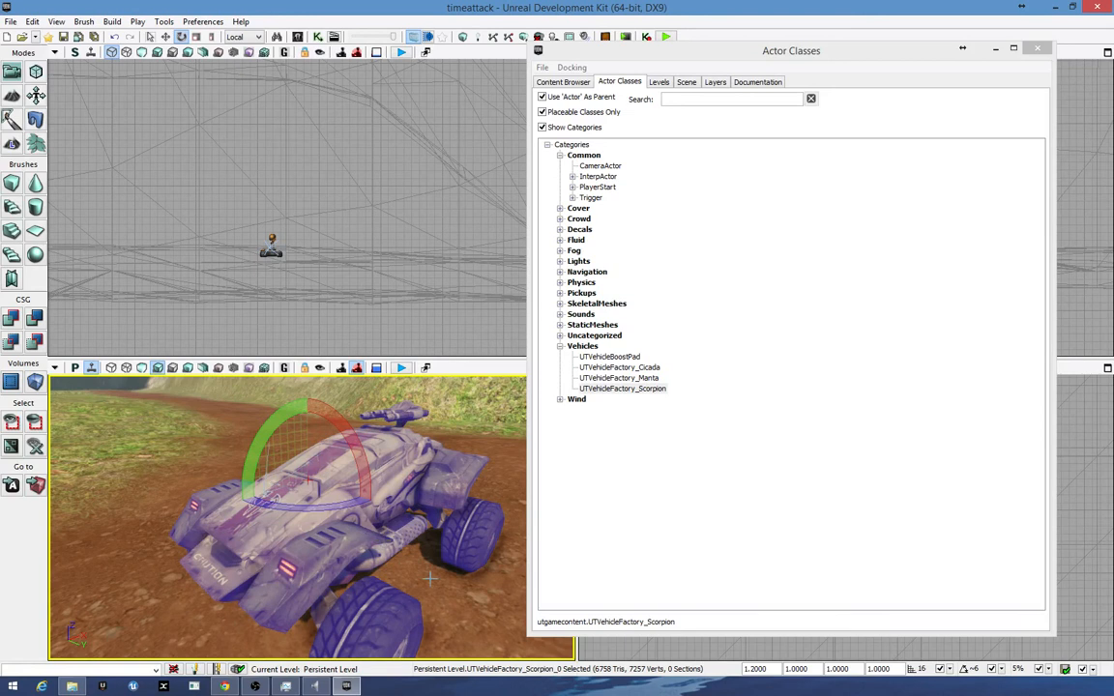
right_drag(406, 592, 445, 561)
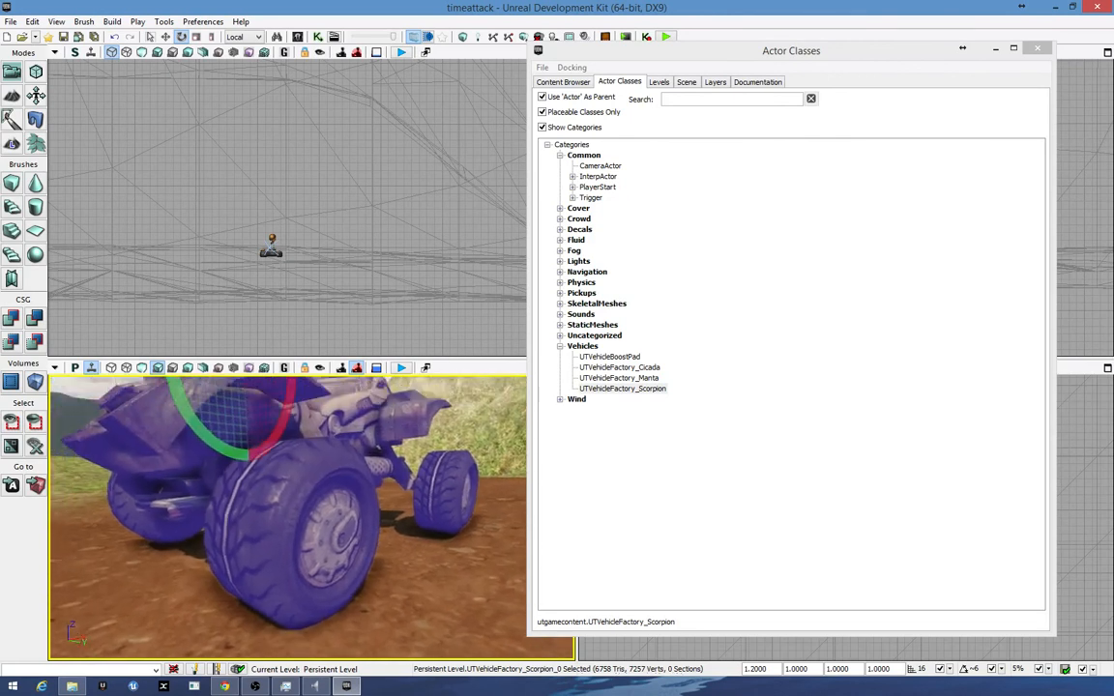
right_drag(309, 522, 266, 520)
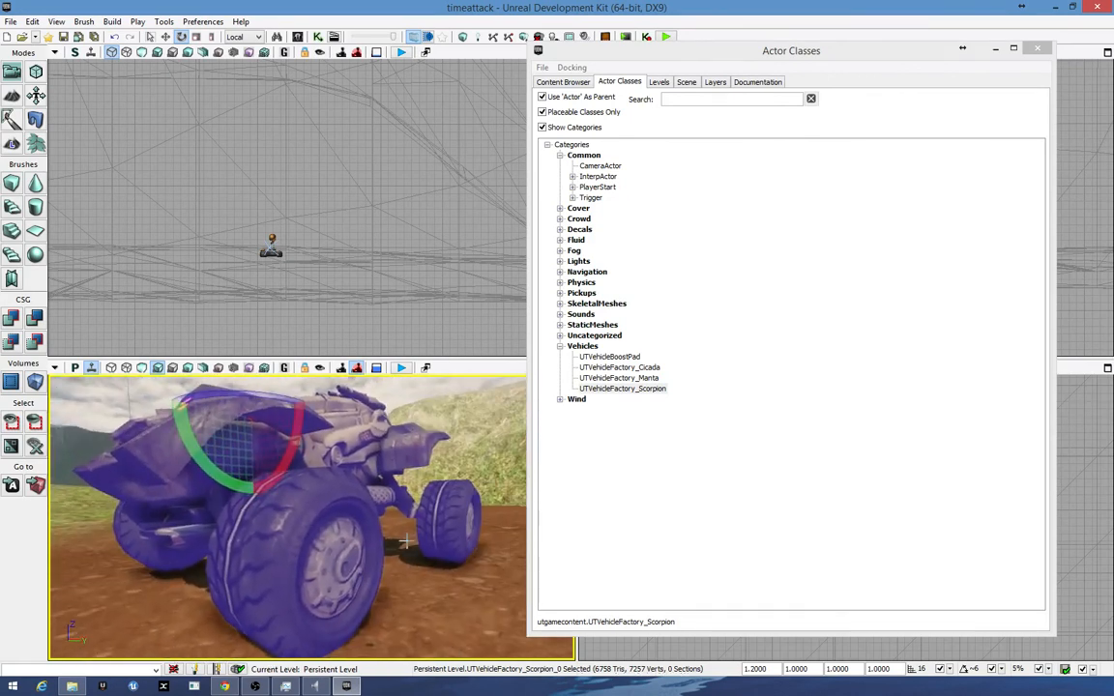
mouse_move(428, 538)
right_down()
mouse_move(317, 538)
mouse_move(387, 474)
mouse_move(367, 537)
mouse_move(290, 534)
mouse_move(348, 534)
mouse_move(358, 547)
right_up()
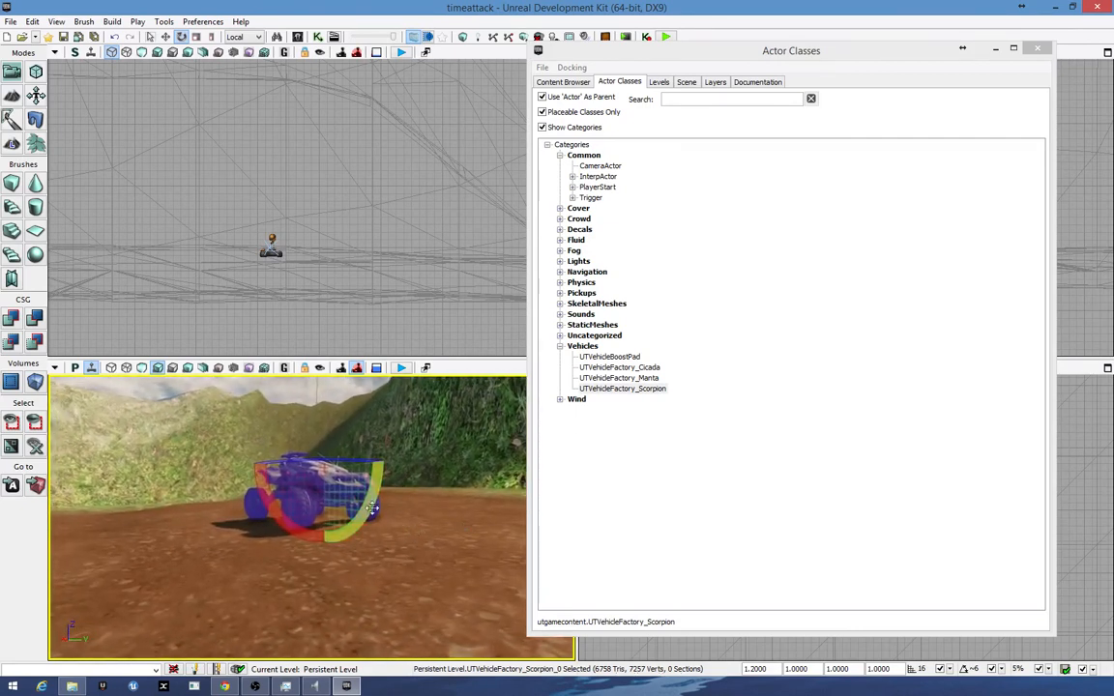
right_drag(358, 546, 416, 546)
right_drag(338, 473, 281, 473)
- Place a UTVehicleFactory_Manta on the dirt track beside the Scorpion
click(282, 473)
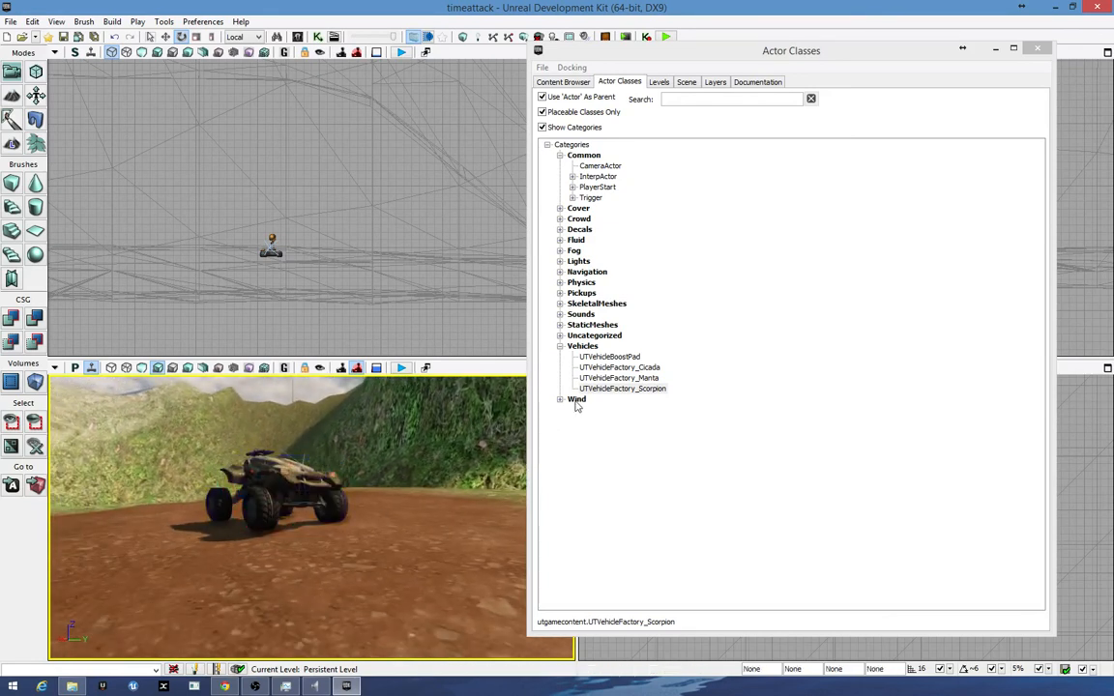
click(612, 369)
click(619, 378)
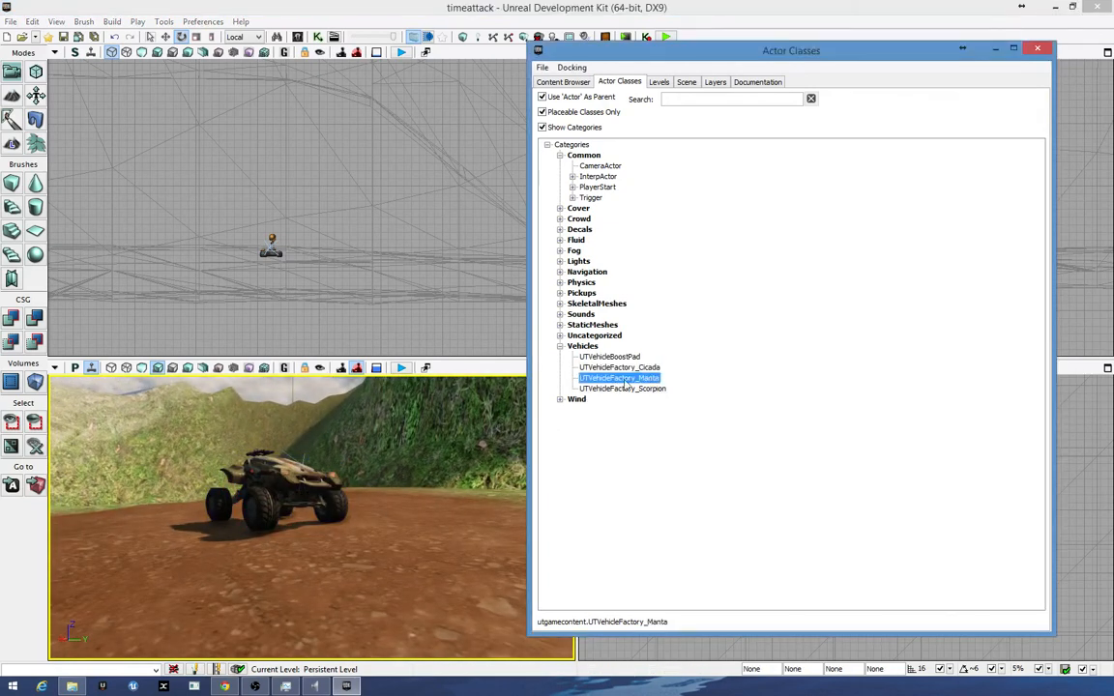
drag(623, 385, 445, 536)
right_drag(381, 575, 430, 553)
click(337, 523)
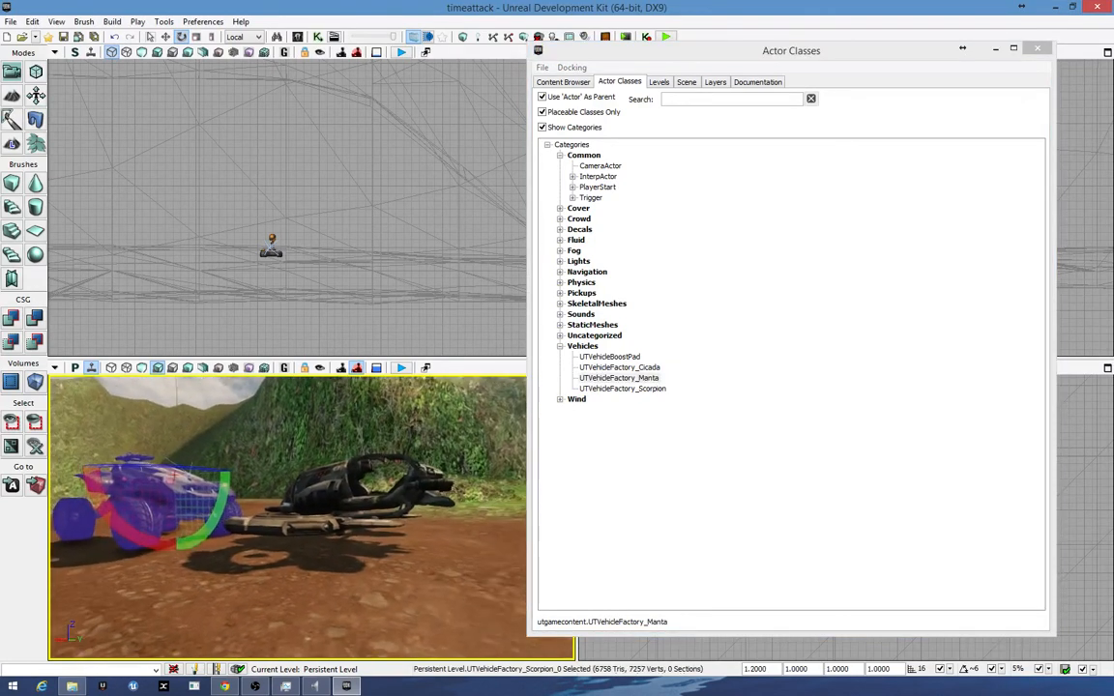
- Compare the two placed vehicles by selecting each, and delete the Manta from the level
click(351, 510)
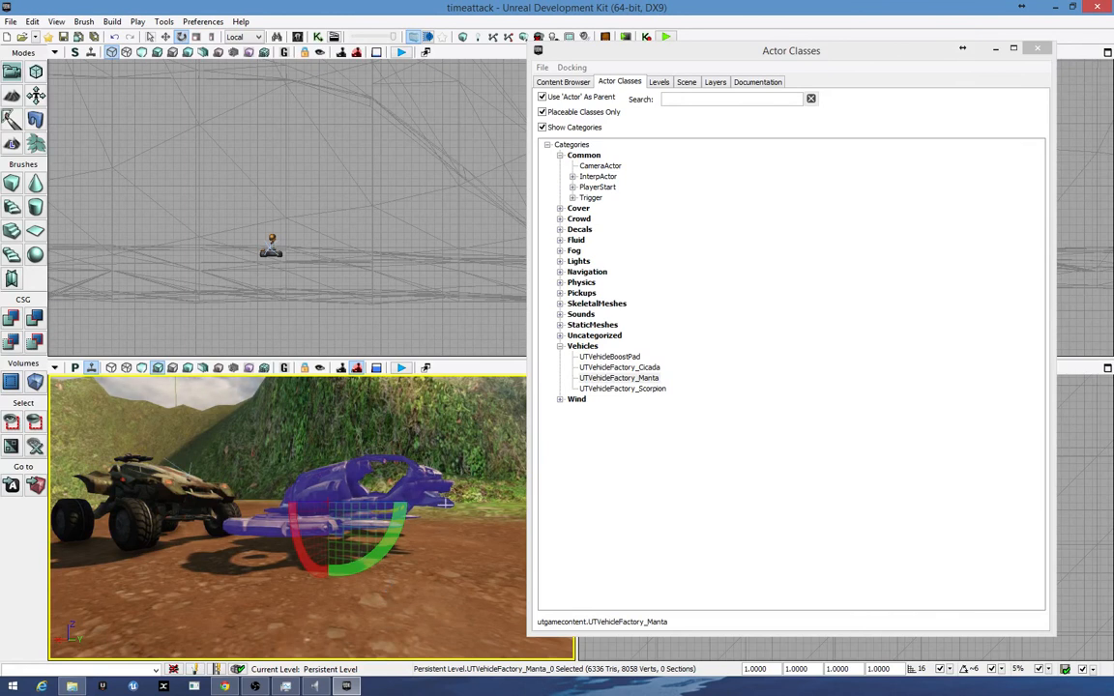
click(145, 476)
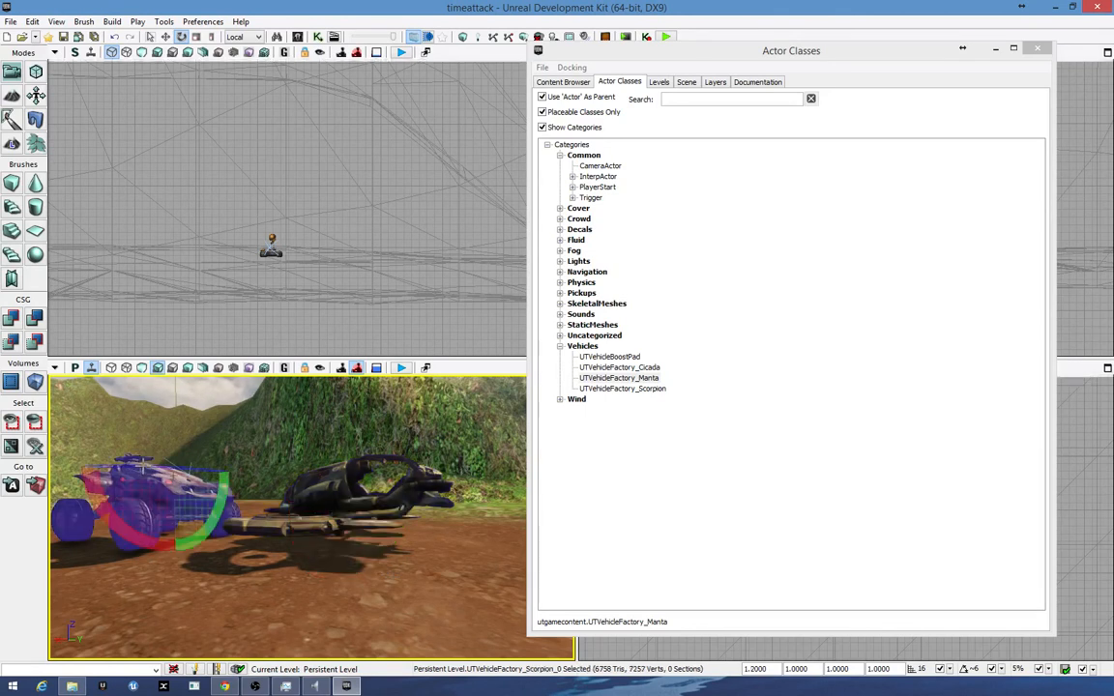
click(339, 486)
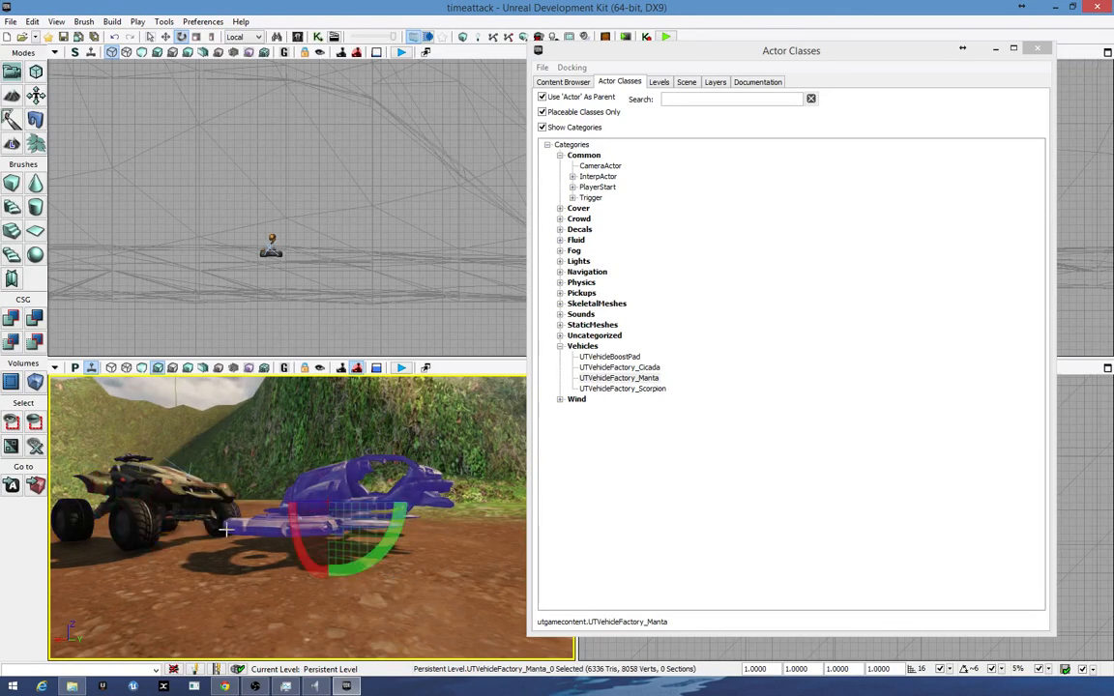
key(Delete)
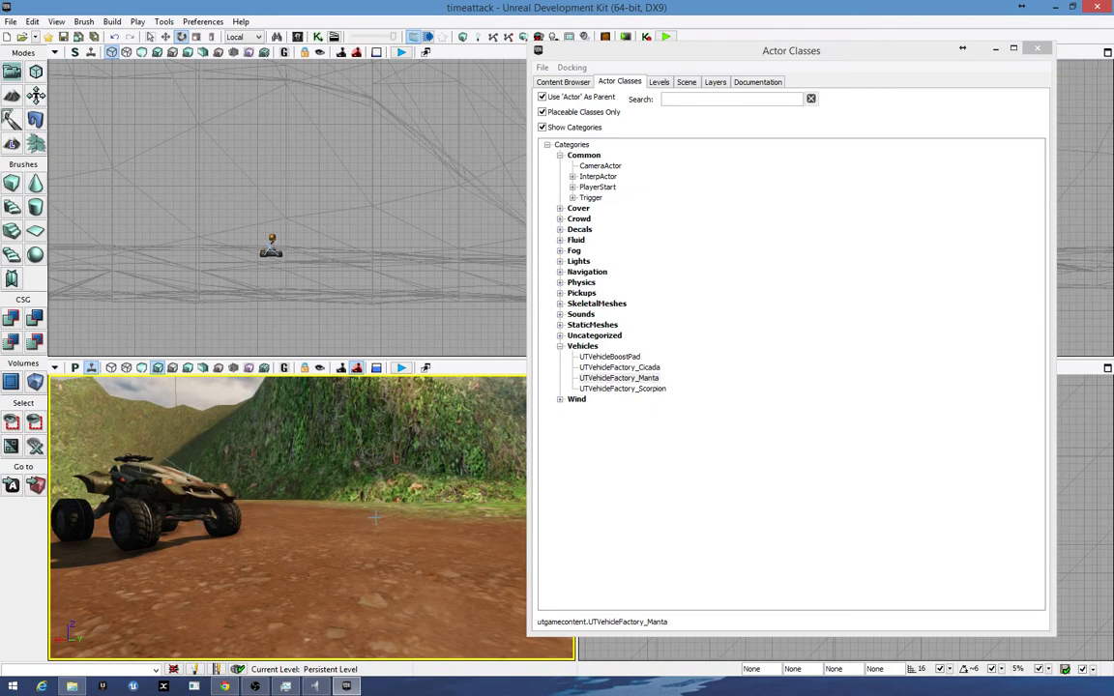
- Select the Scorpion and examine its position and facing direction along the dirt track
drag(374, 535, 341, 517)
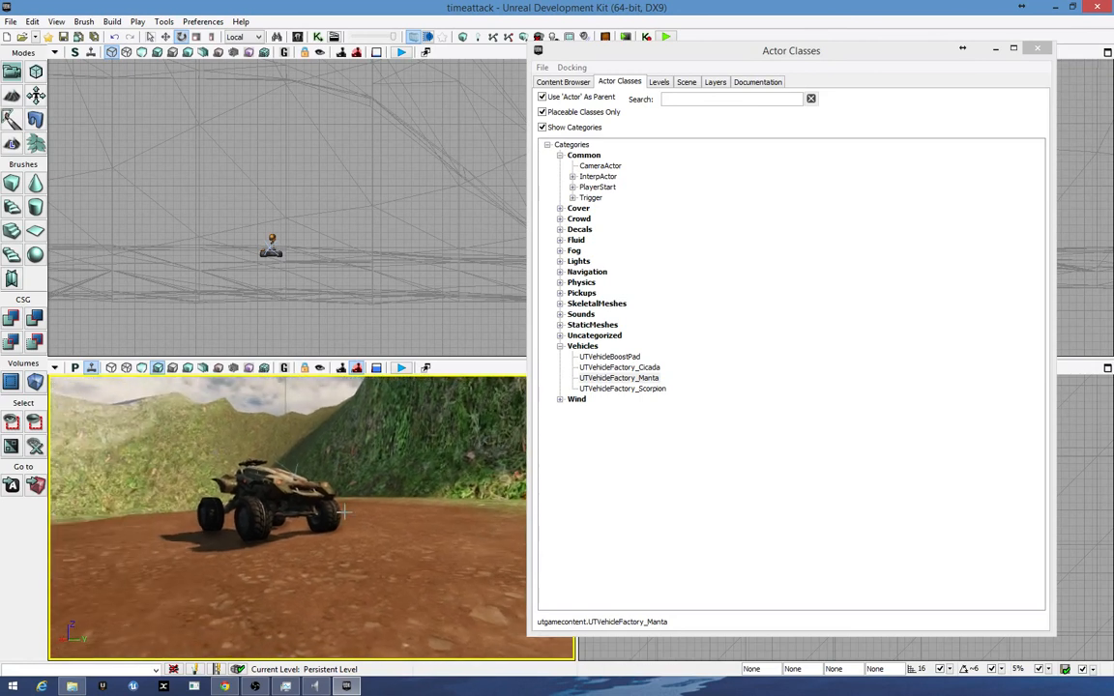
click(310, 501)
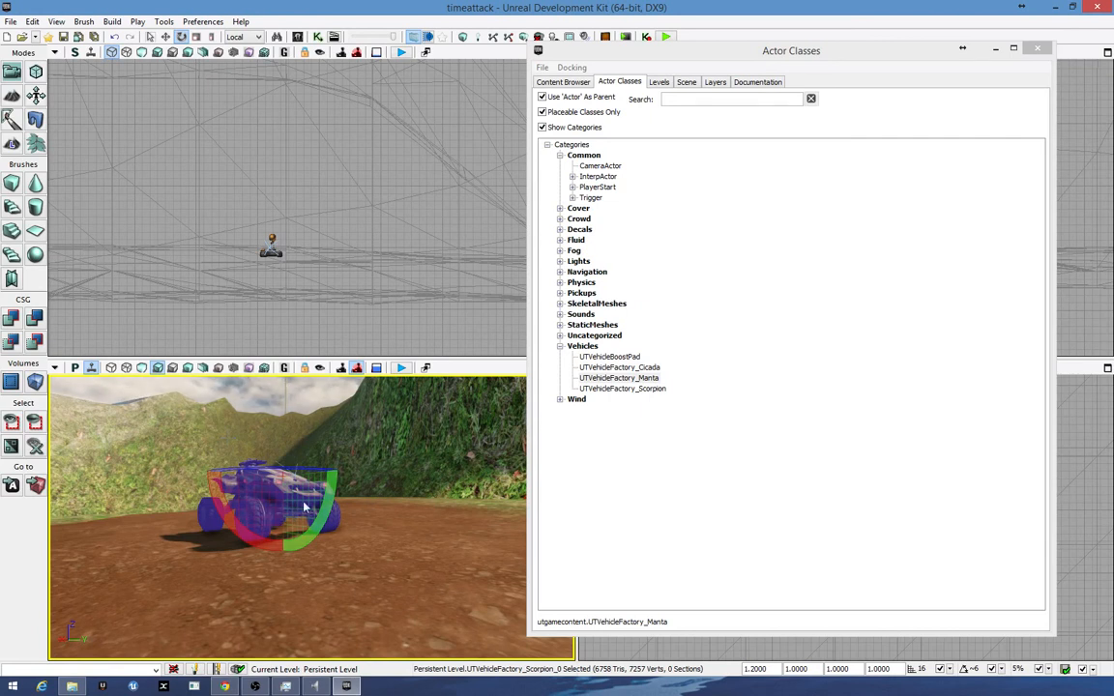
drag(401, 531, 409, 536)
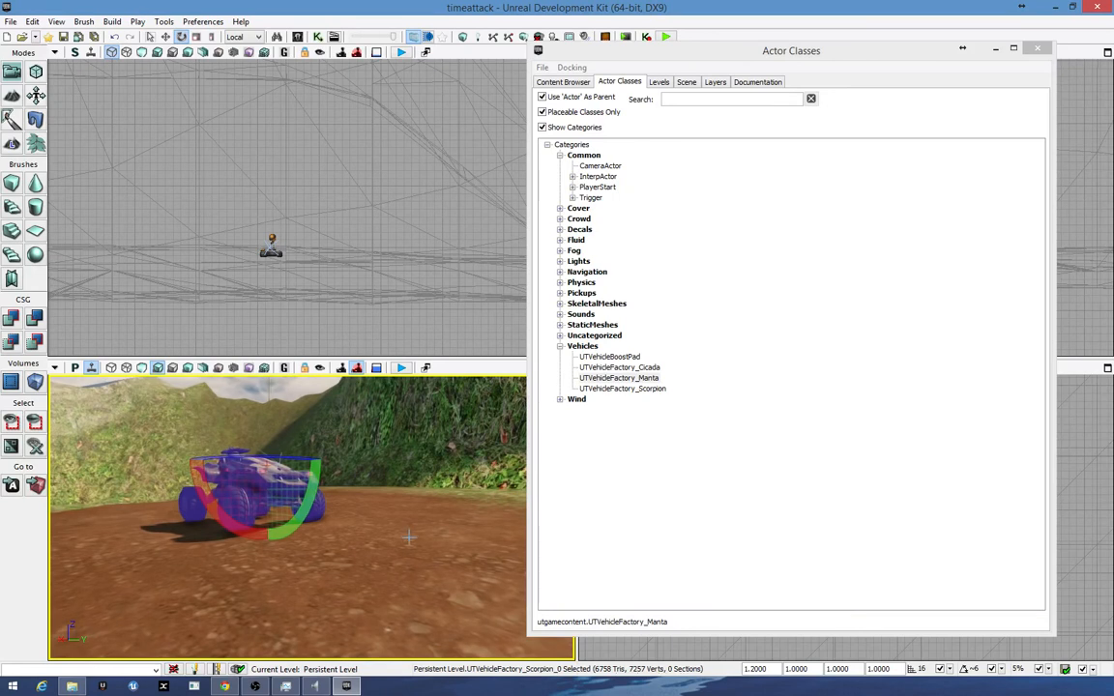
drag(408, 524, 373, 513)
right_drag(373, 513, 404, 527)
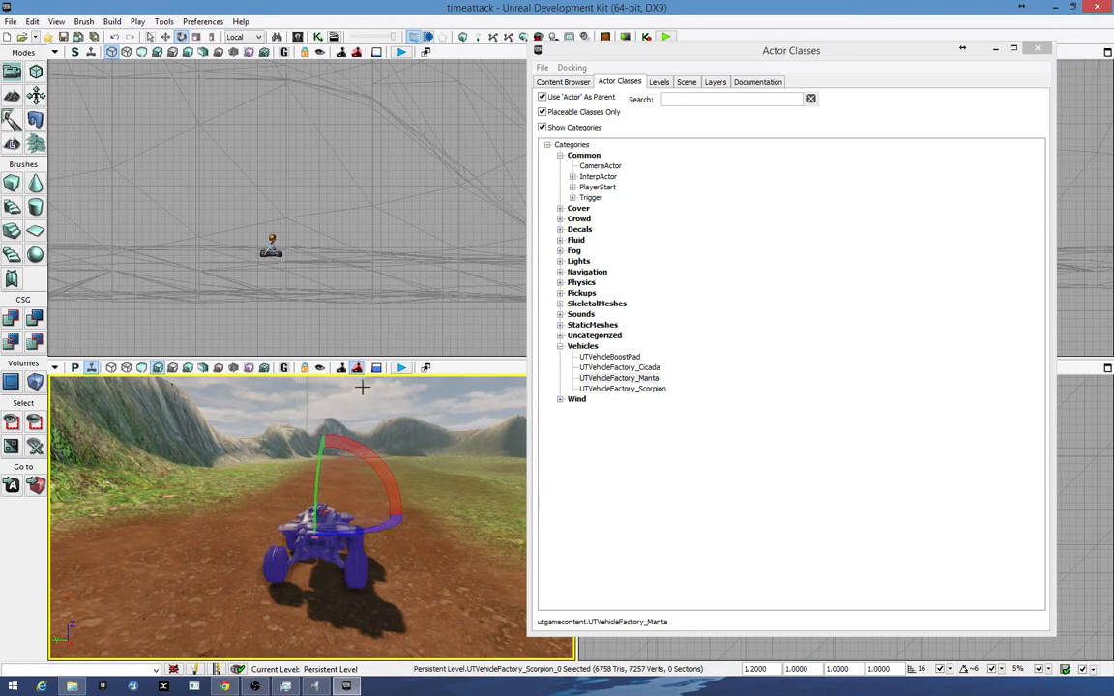
right_drag(406, 438, 443, 451)
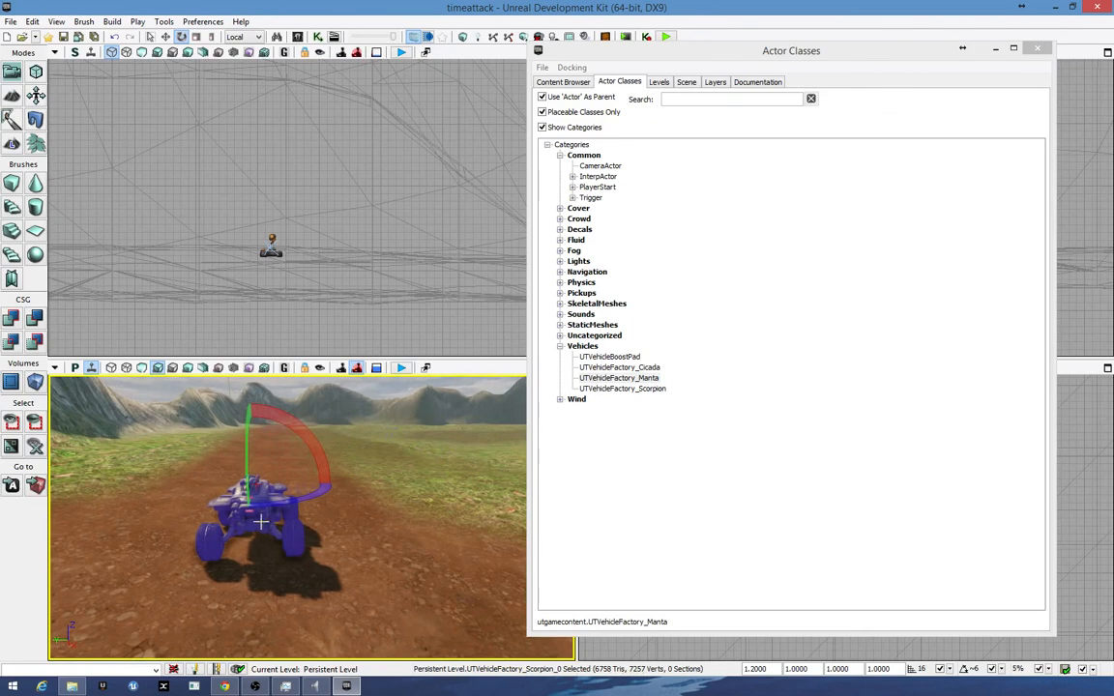
right_drag(261, 522, 429, 511)
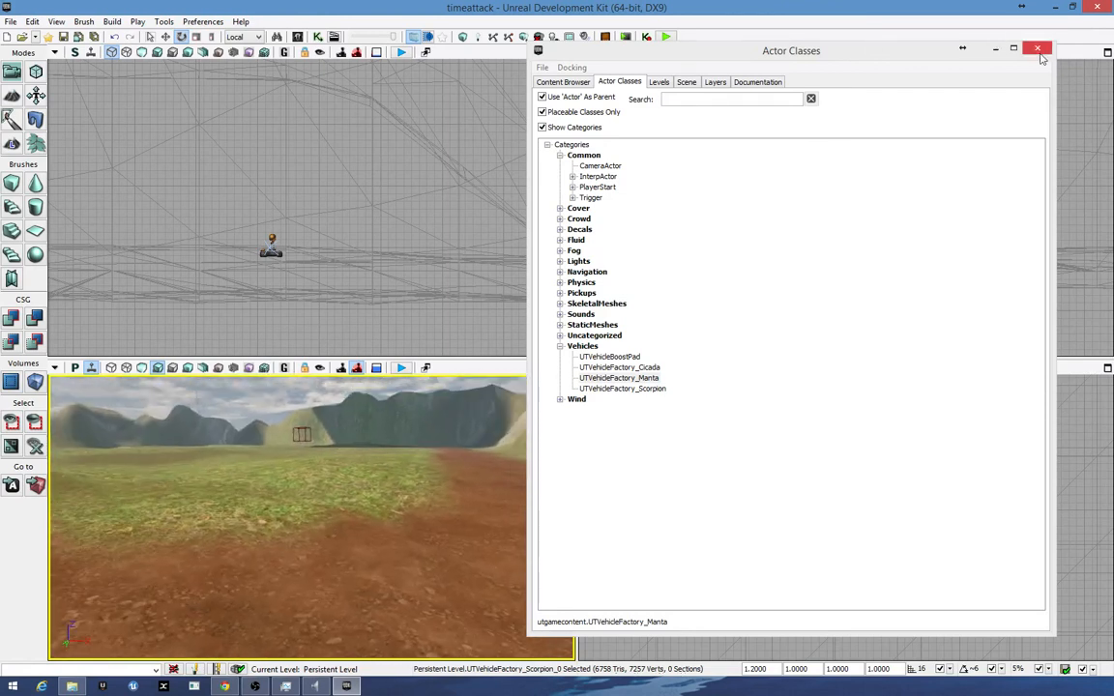
- Switch to landscape editing and make Height map the target layer
click(11, 95)
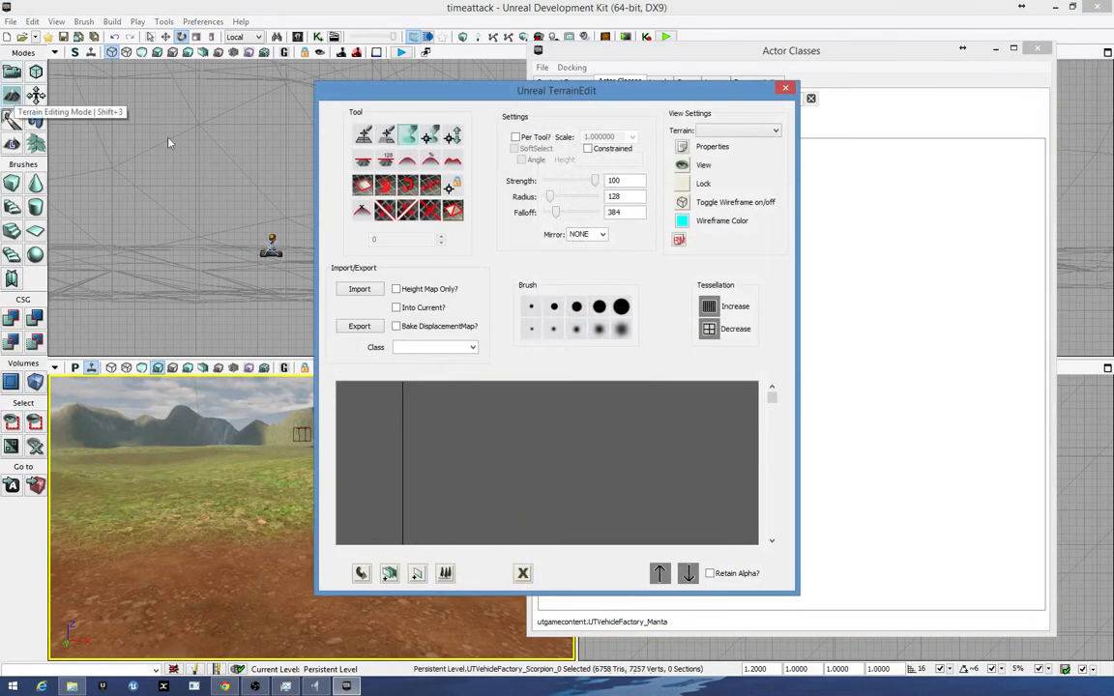
click(786, 88)
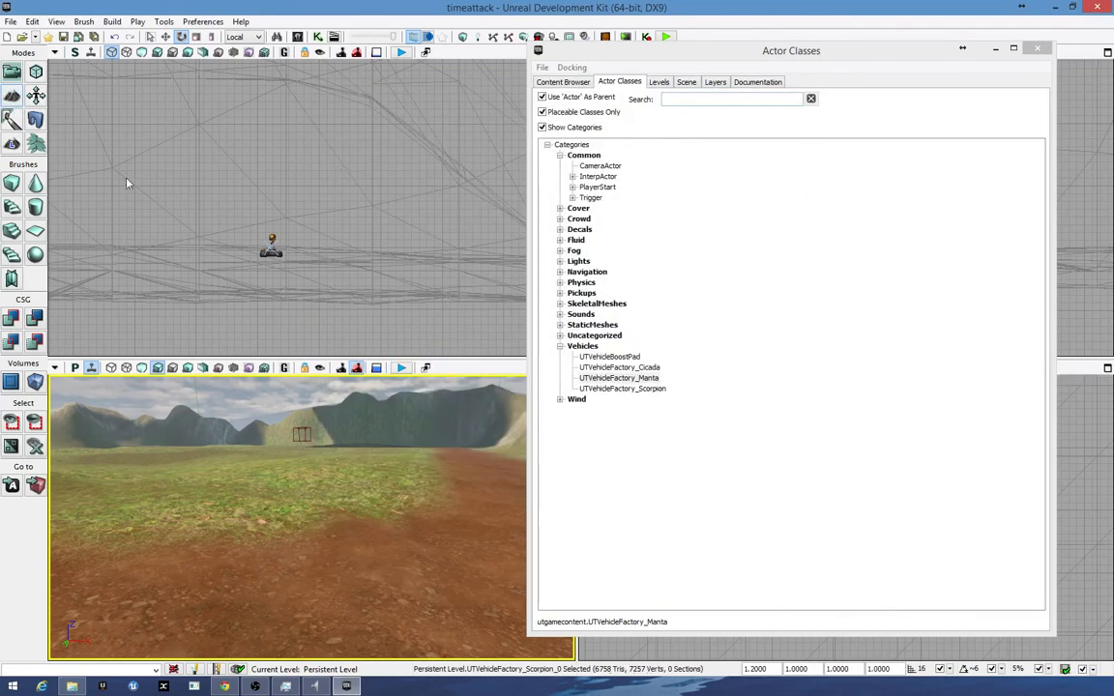
click(11, 143)
mouse_move(781, 203)
mouse_down()
mouse_move(791, 425)
mouse_move(795, 368)
mouse_up()
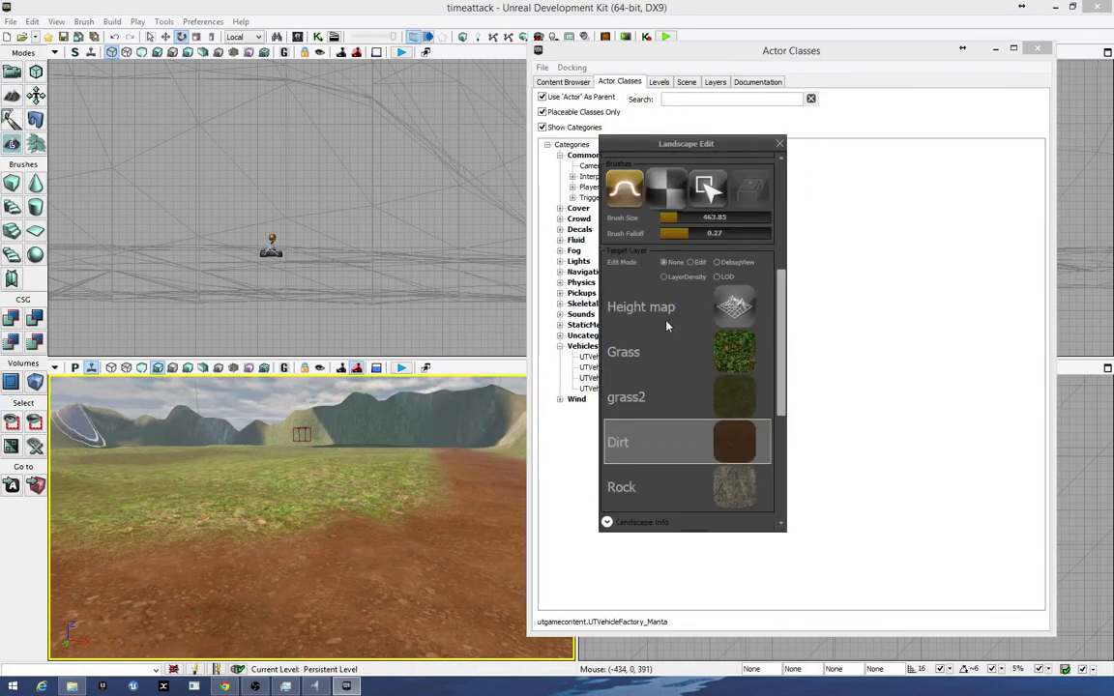
click(666, 314)
- Sculpt a cluster of raised mounds on the grass field inside the track with the Paint tool
mouse_move(391, 431)
right_down()
mouse_move(314, 537)
mouse_move(323, 436)
right_up()
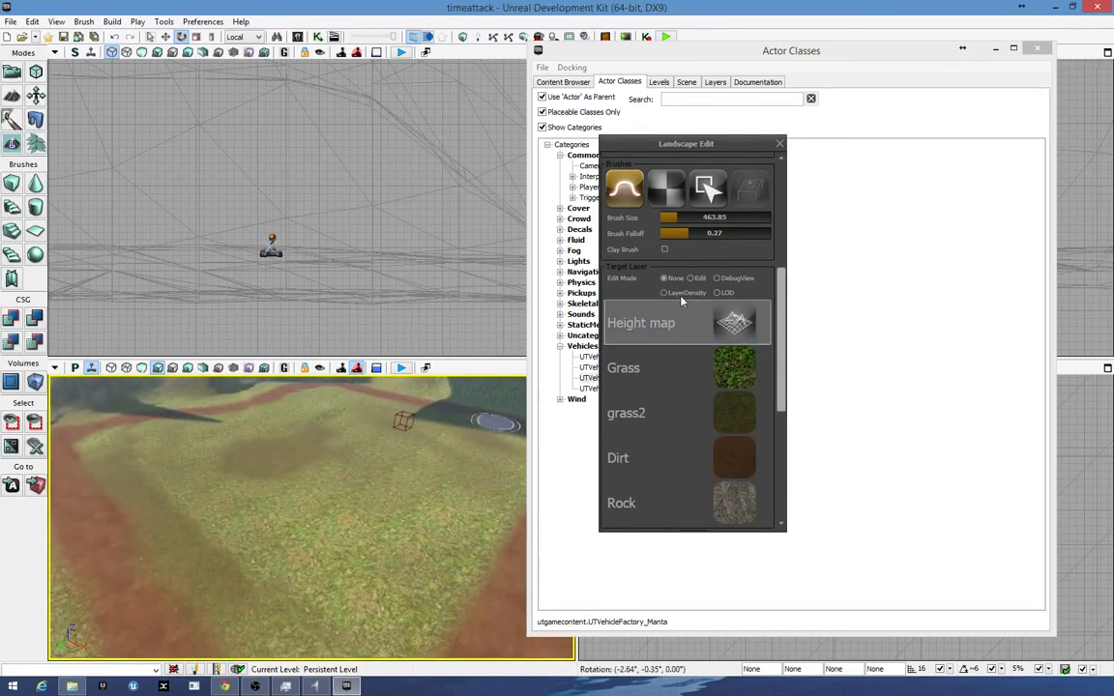
scroll(683, 319, up, 3)
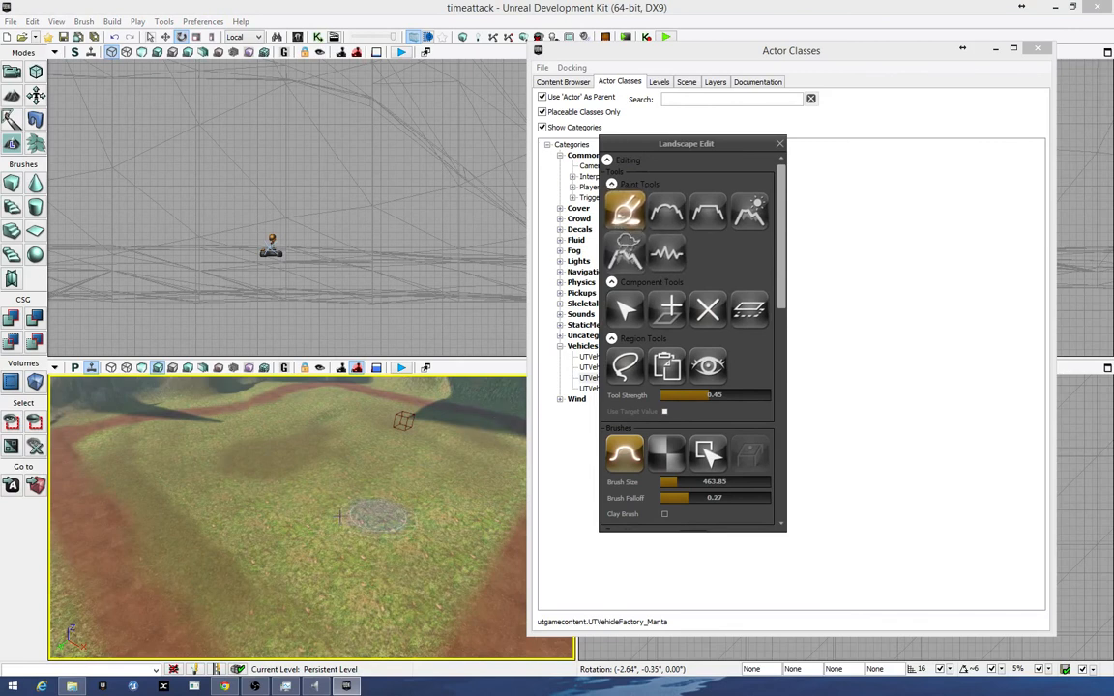
mouse_move(333, 437)
ctrl+mouse_down()
mouse_move(348, 453)
mouse_move(310, 446)
mouse_move(329, 443)
mouse_move(356, 467)
mouse_move(336, 433)
ctrl+mouse_up()
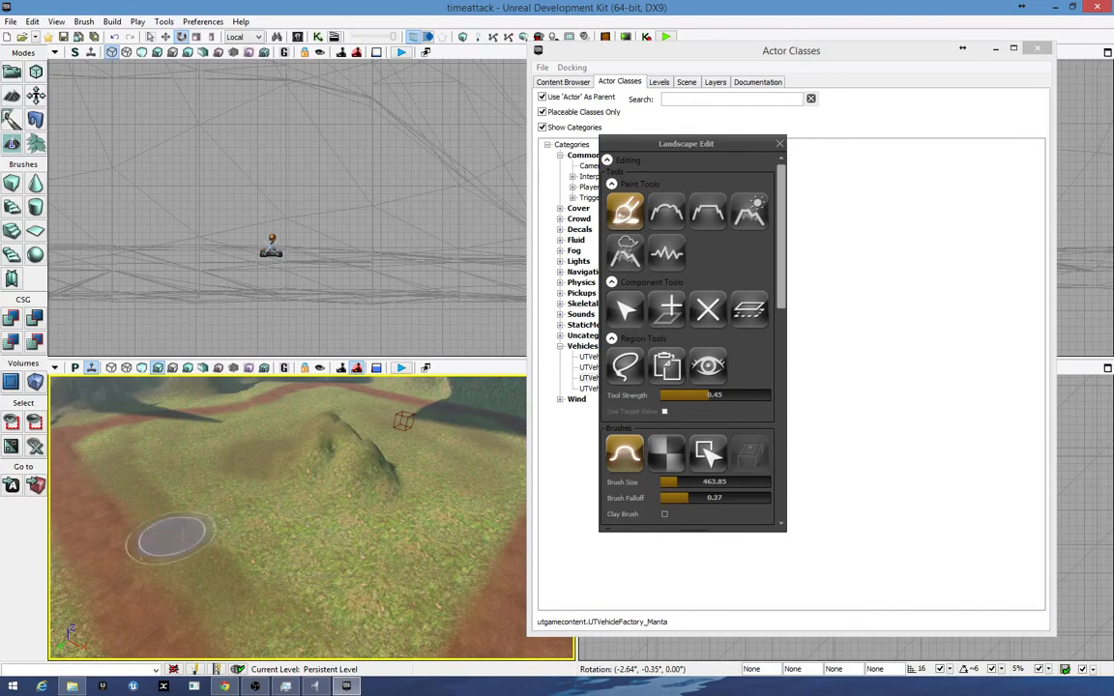
mouse_move(172, 537)
ctrl+mouse_down()
mouse_move(219, 497)
mouse_move(162, 517)
mouse_move(108, 471)
ctrl+mouse_up()
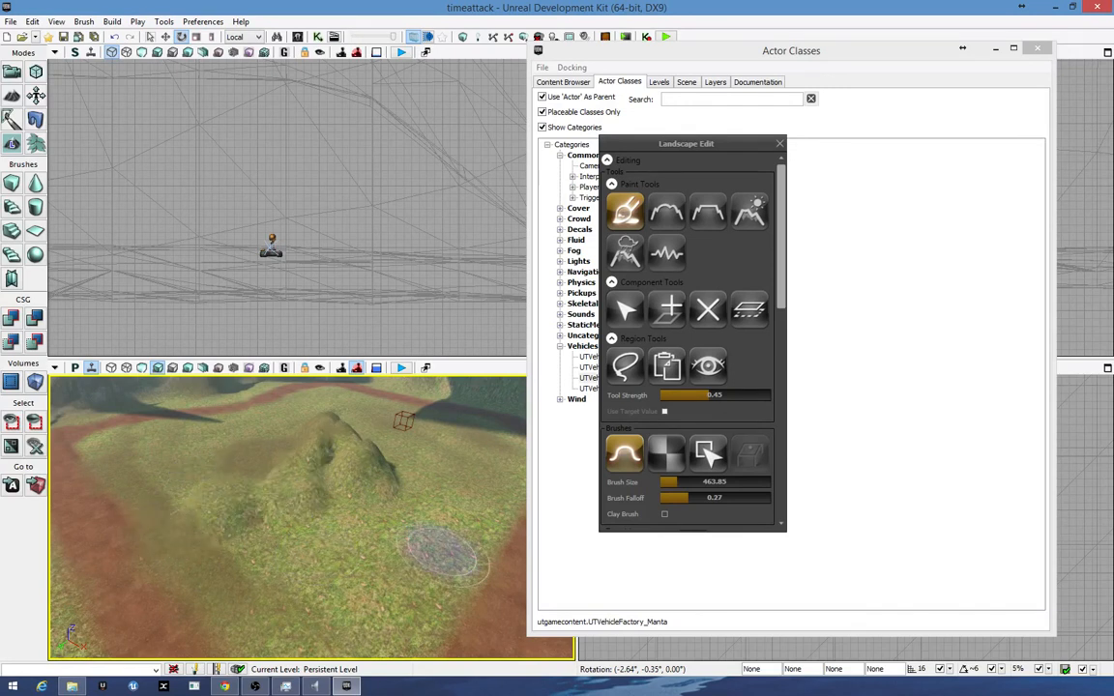
- Raise a bump across the dirt track with the Paint tool and inspect it along the track
right_drag(443, 551, 460, 517)
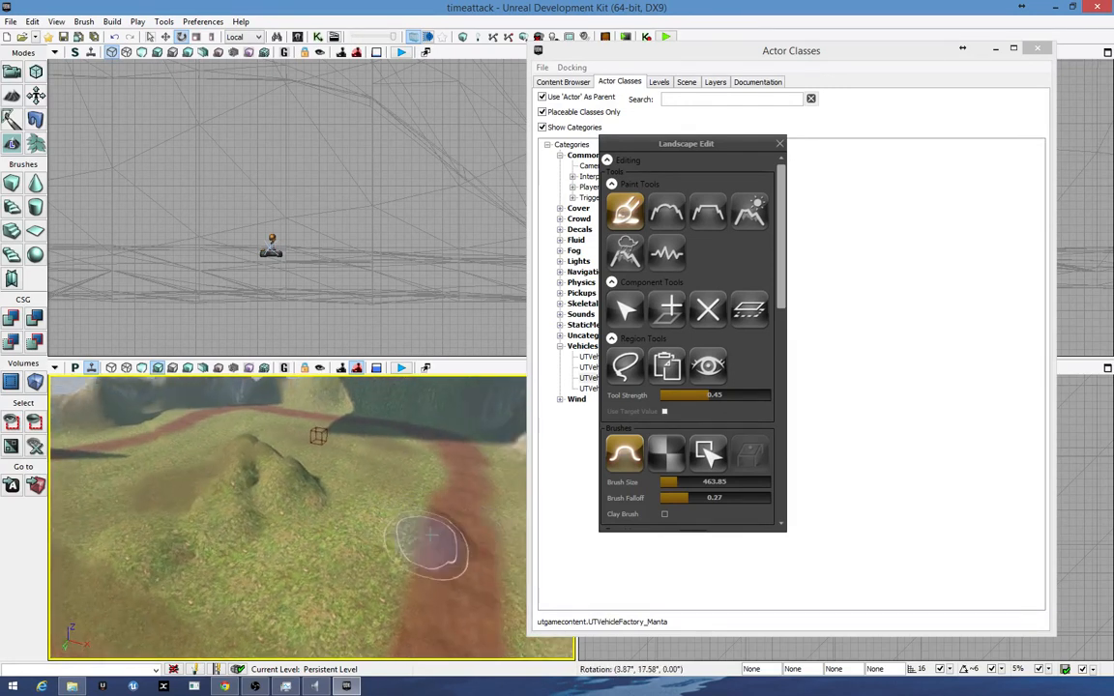
mouse_move(433, 536)
ctrl+mouse_down()
mouse_move(485, 537)
mouse_move(432, 555)
ctrl+mouse_up()
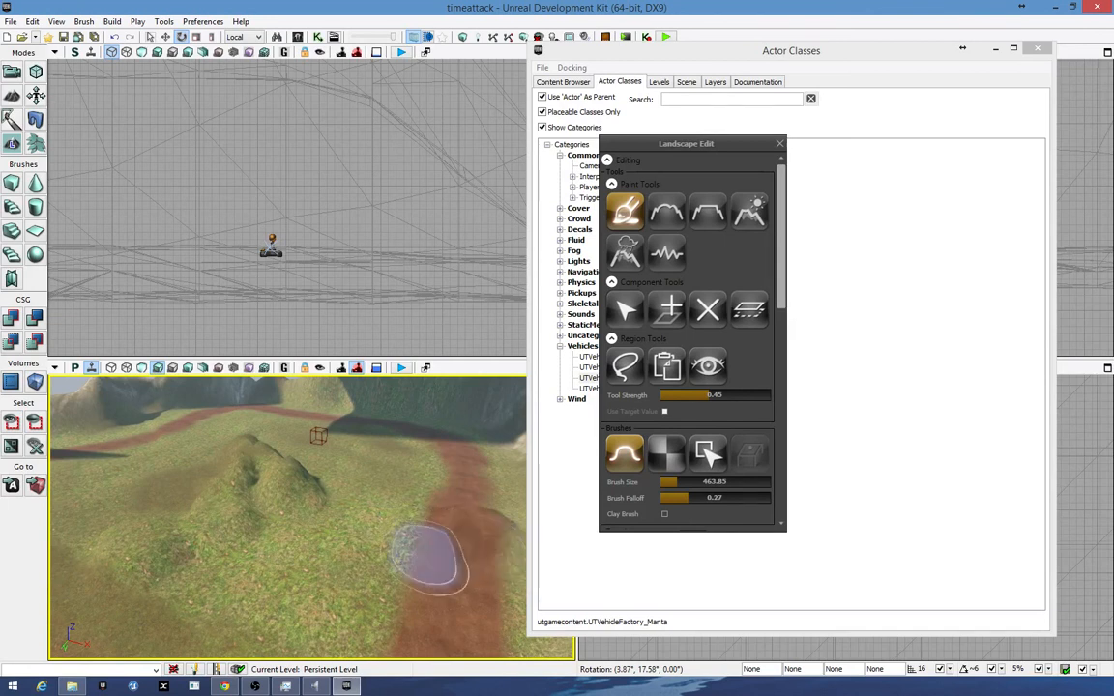
right_drag(431, 556, 448, 610)
right_drag(290, 484, 329, 489)
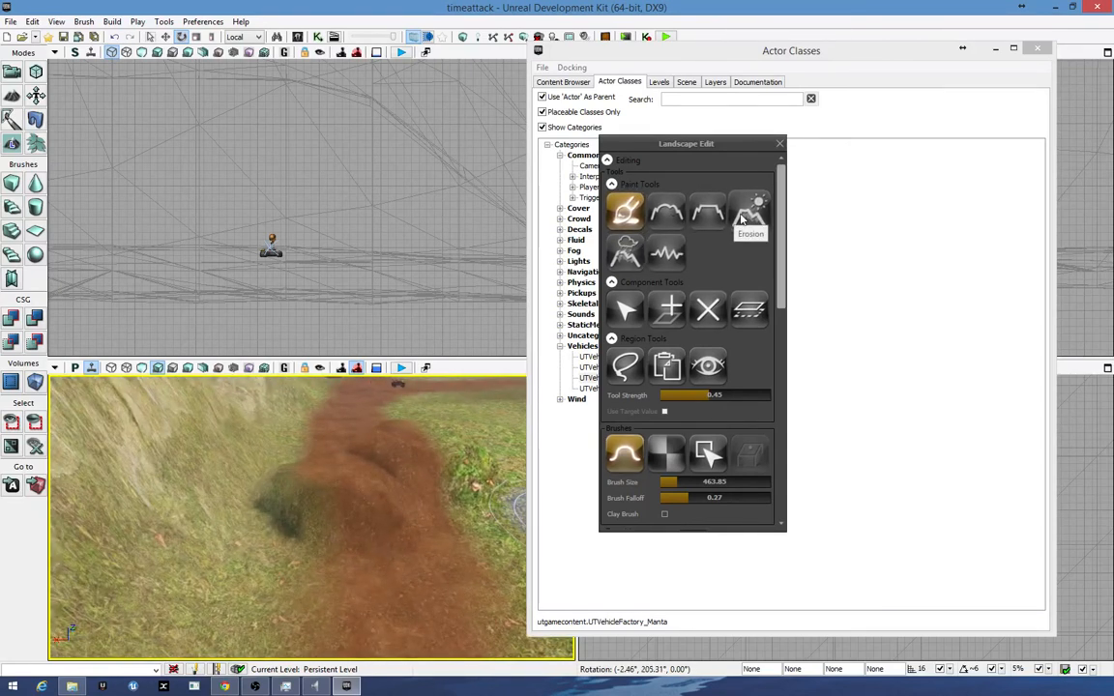
- Set the brush size to 236 and apply Hydraulic Erosion to the dirt track where the bump was raised
click(625, 251)
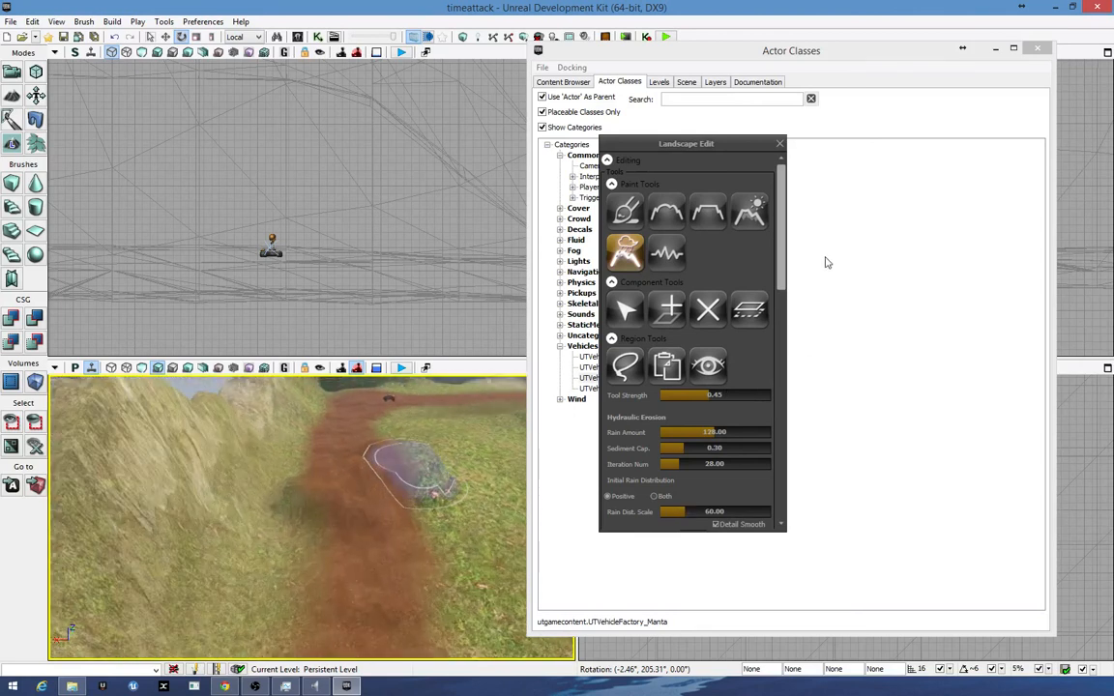
drag(783, 273, 785, 329)
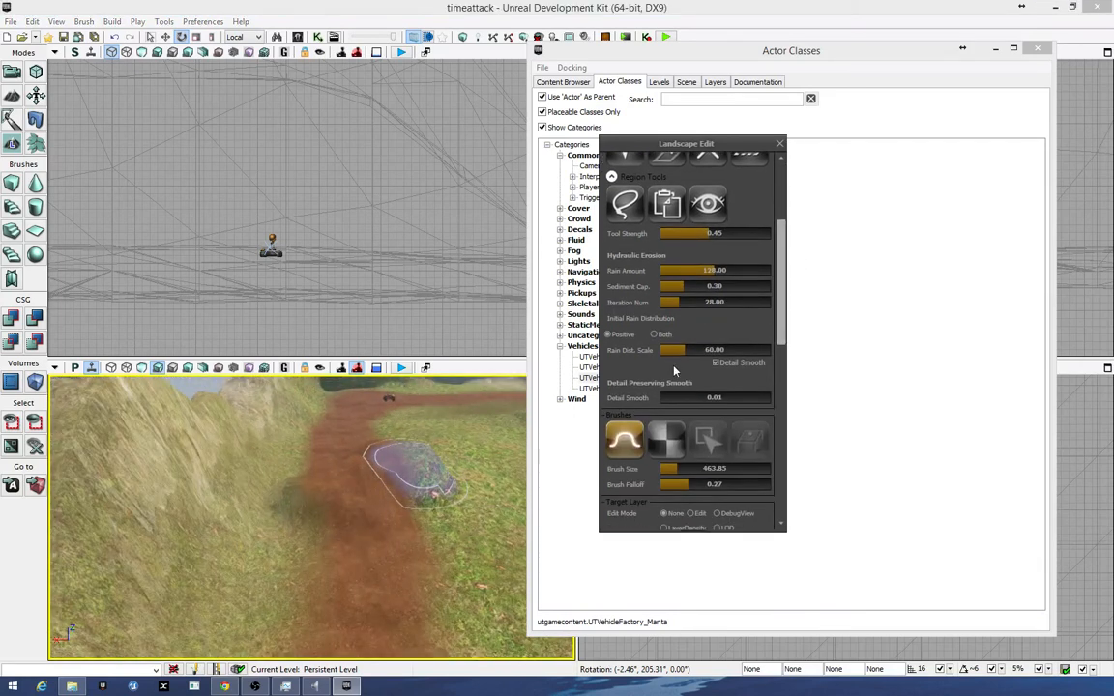
drag(675, 471, 667, 471)
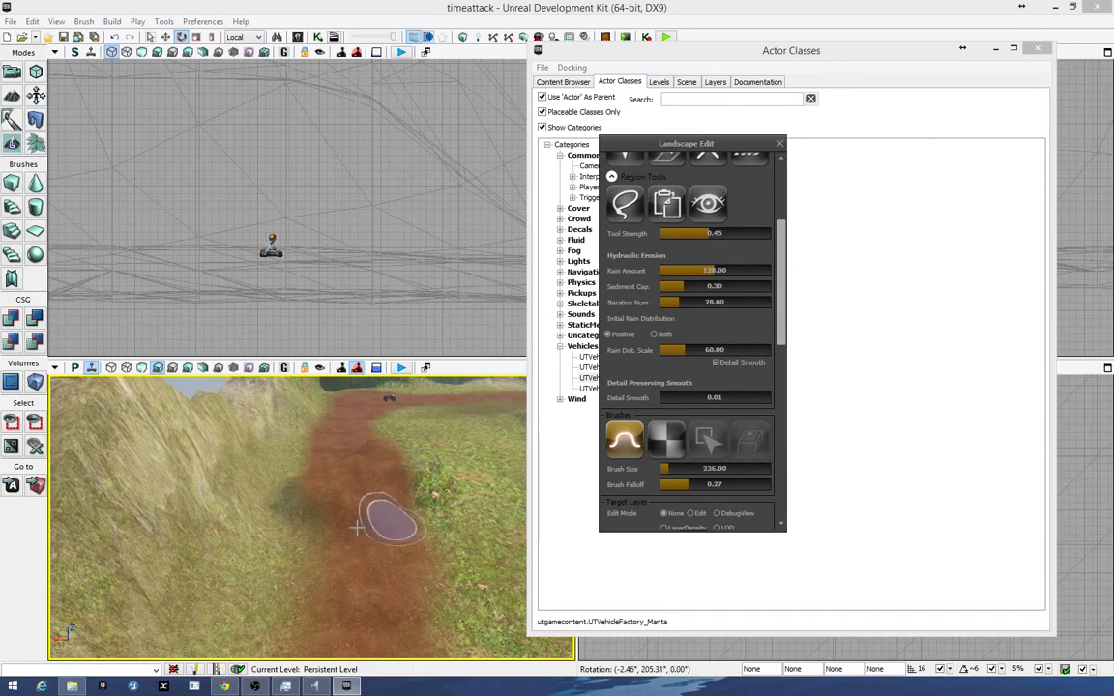
mouse_move(365, 482)
ctrl+mouse_down()
mouse_move(366, 503)
mouse_move(374, 480)
mouse_move(350, 525)
mouse_move(317, 507)
mouse_move(323, 517)
mouse_move(365, 467)
mouse_move(383, 474)
ctrl+mouse_up()
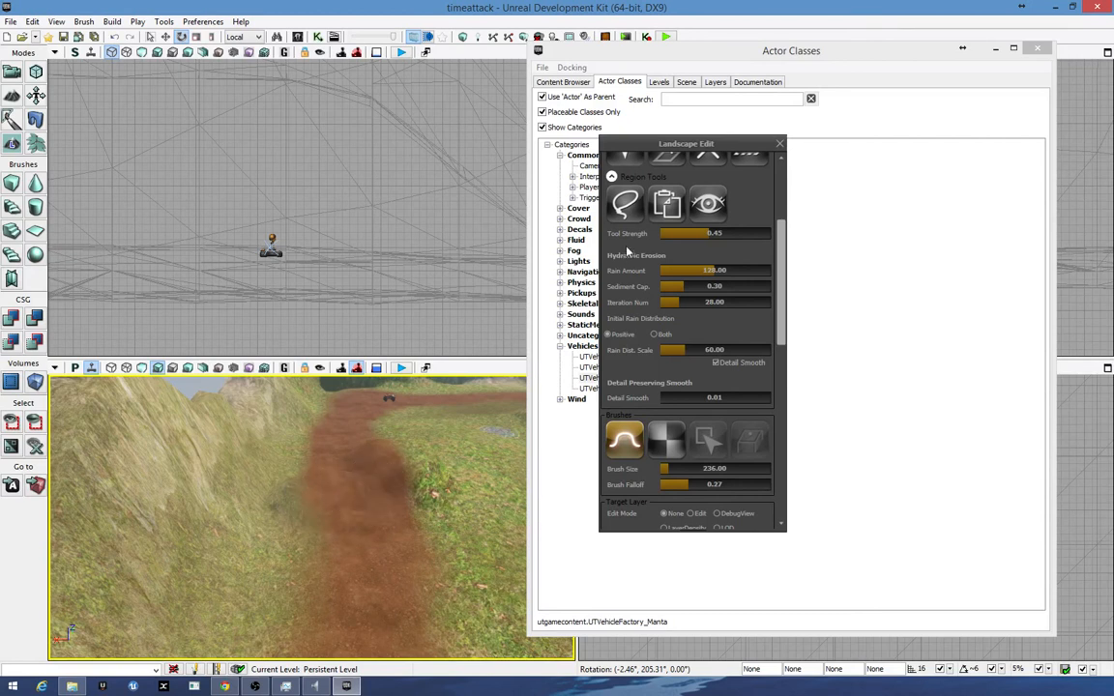
- Smooth the uneven part of the dirt track with the Smooth tool
scroll(775, 314, up, 5)
click(708, 211)
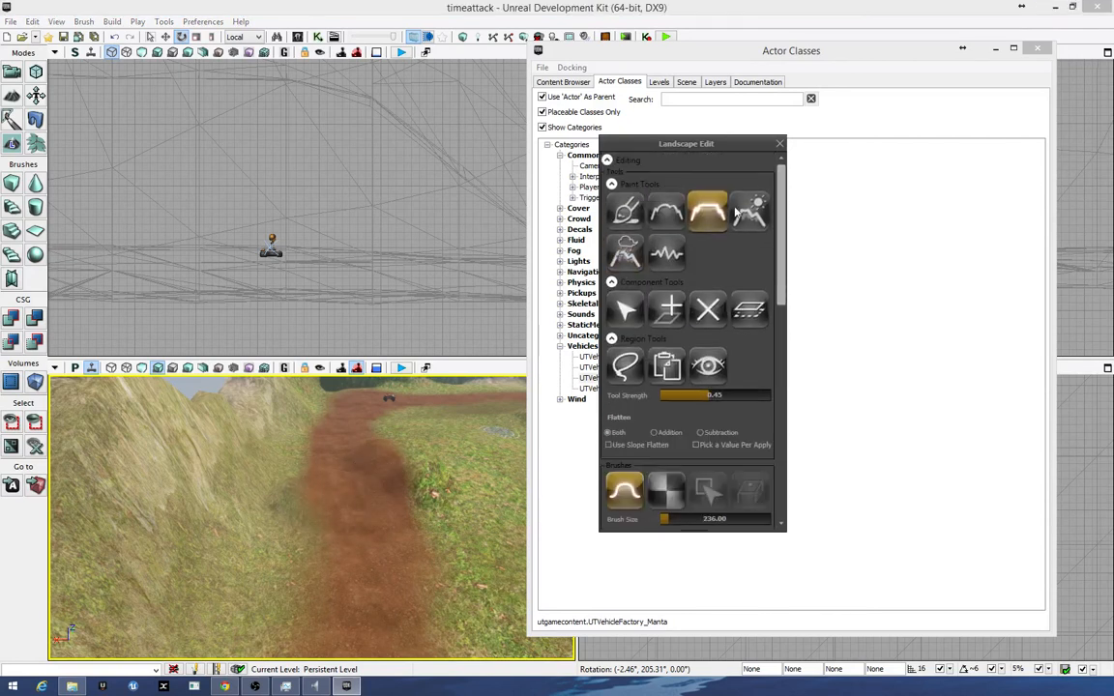
click(666, 211)
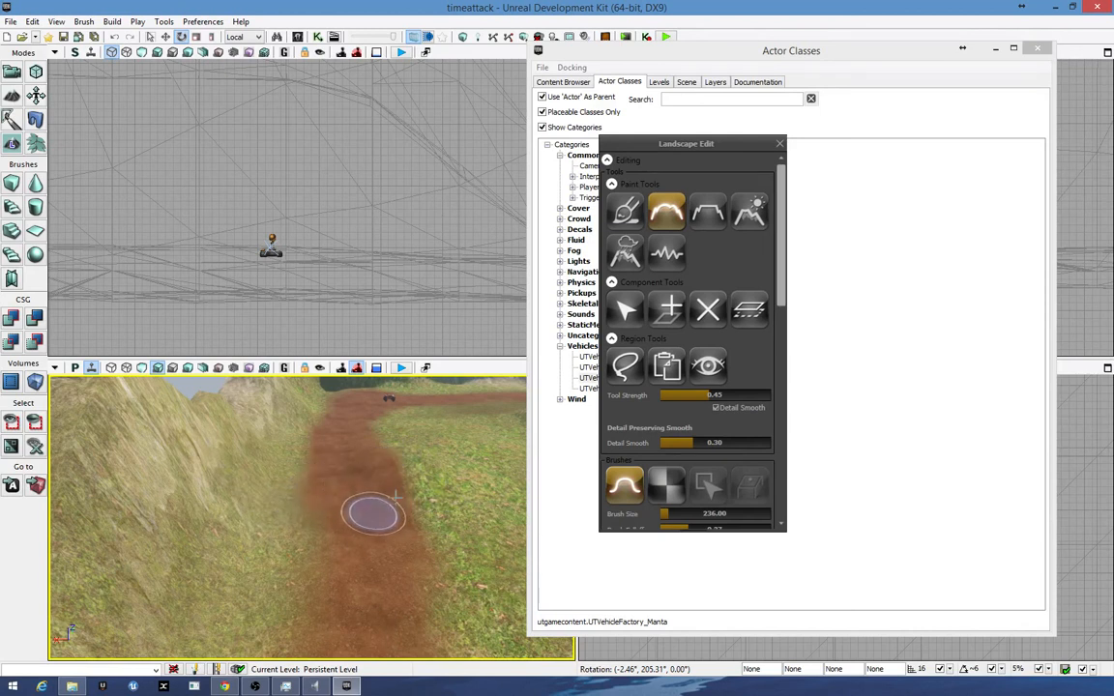
- Examine the dirt track and the sculpted mounds on the grass field from several angles
right_drag(405, 502, 503, 480)
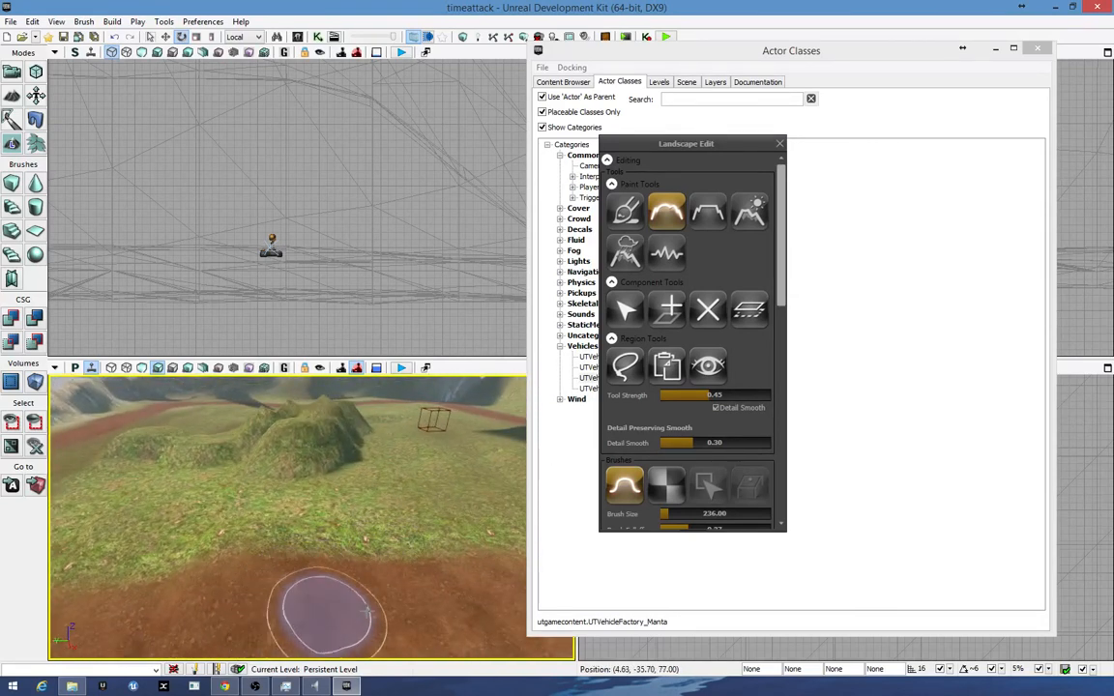
mouse_move(371, 590)
right_down()
mouse_move(280, 551)
mouse_move(369, 496)
right_up()
right_drag(330, 565, 369, 551)
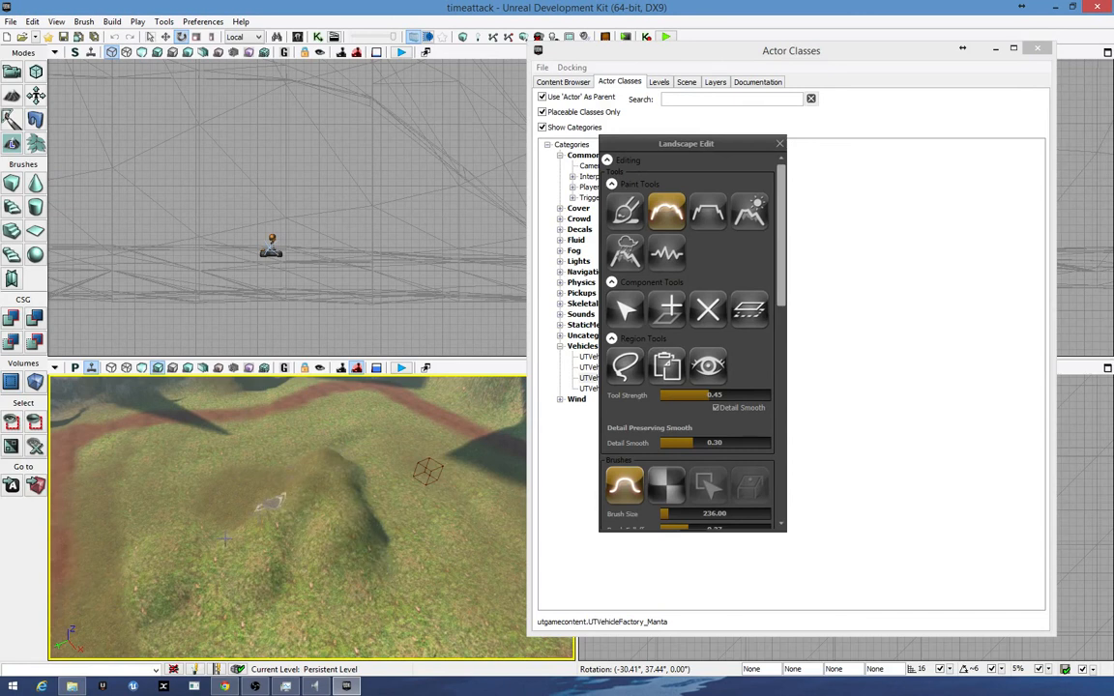
right_drag(288, 544, 105, 591)
drag(104, 592, 91, 518)
mouse_move(78, 581)
right_down()
mouse_move(162, 597)
mouse_move(261, 560)
mouse_move(249, 597)
mouse_move(280, 578)
mouse_move(311, 532)
right_up()
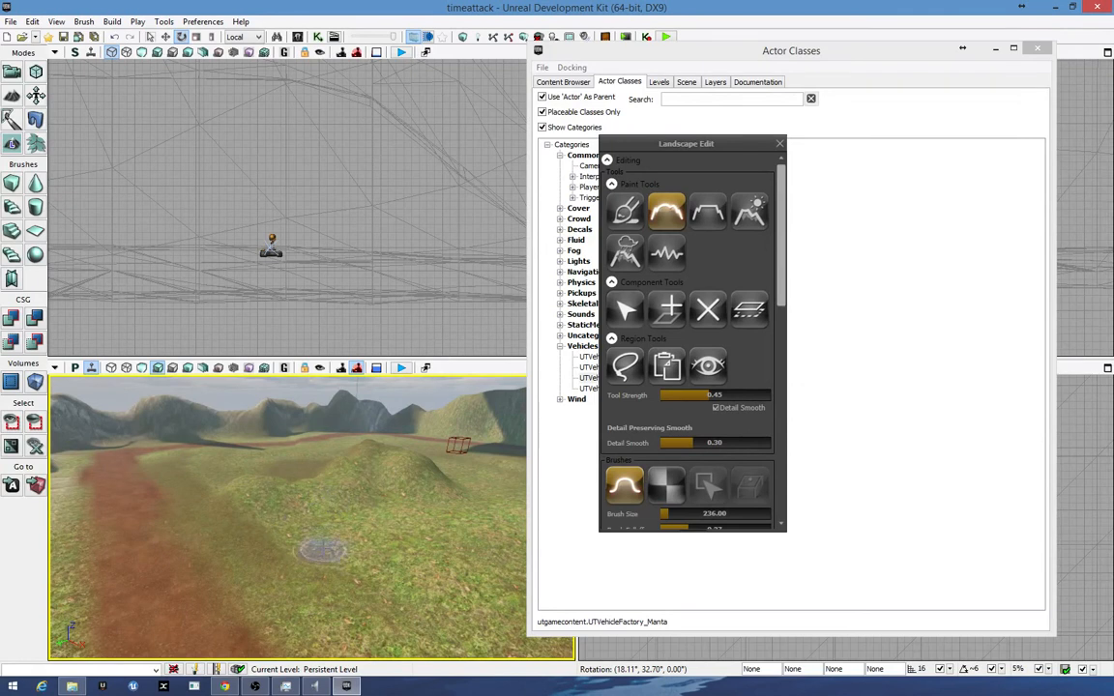
- Close the landscape editing tools and return to the Scorpion on the dirt track
click(779, 143)
right_drag(329, 513, 245, 605)
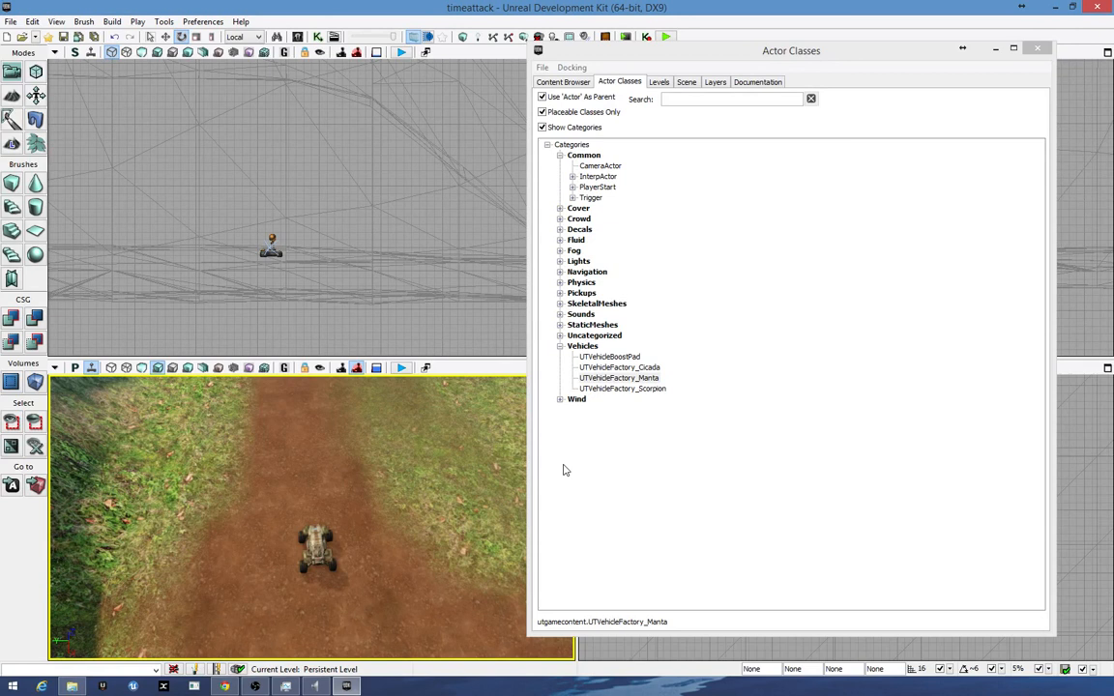
right_drag(495, 433, 395, 421)
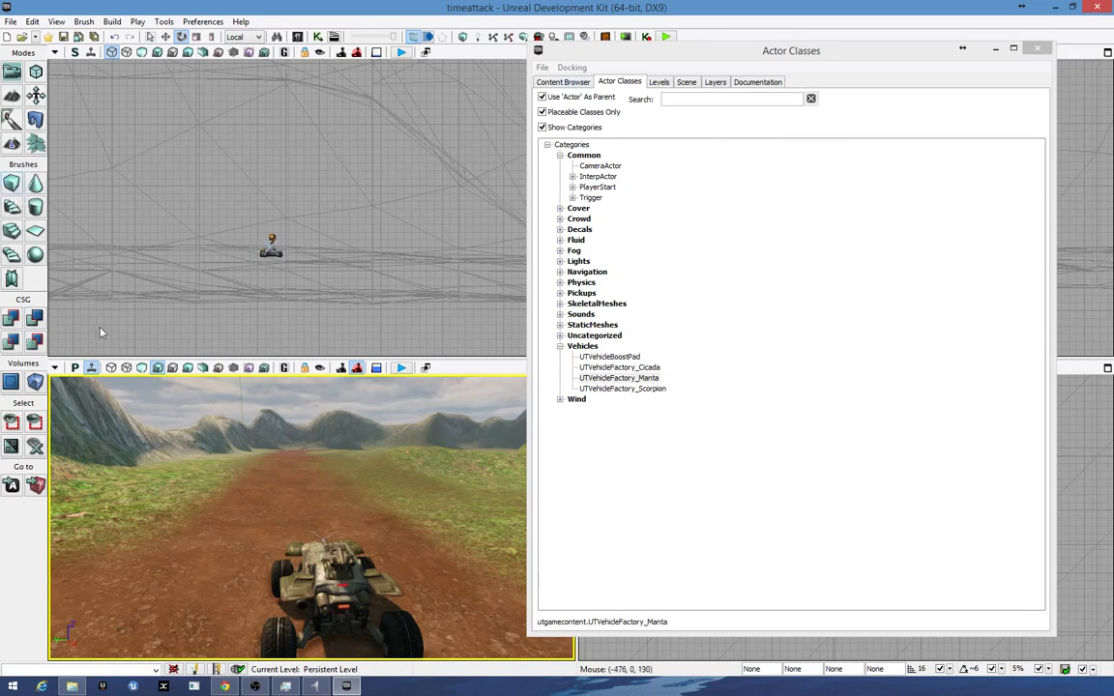
right_drag(276, 419, 405, 417)
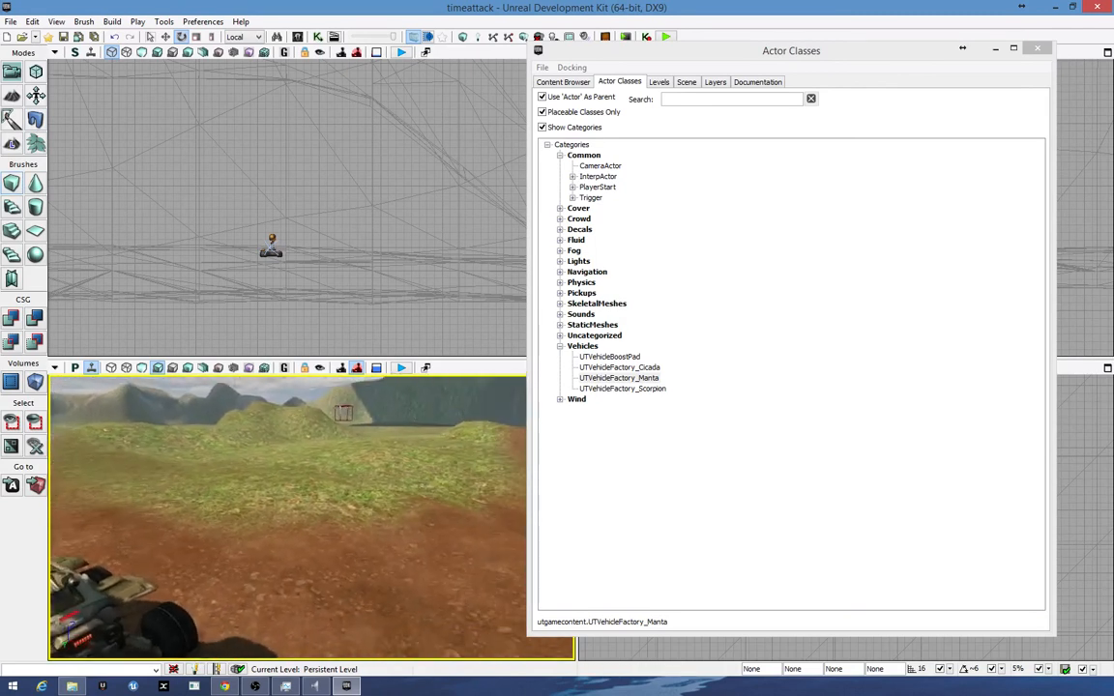
- Select the builder brush above the grass field and move it over the dirt track in line with the Scorpion
click(342, 414)
key(space)
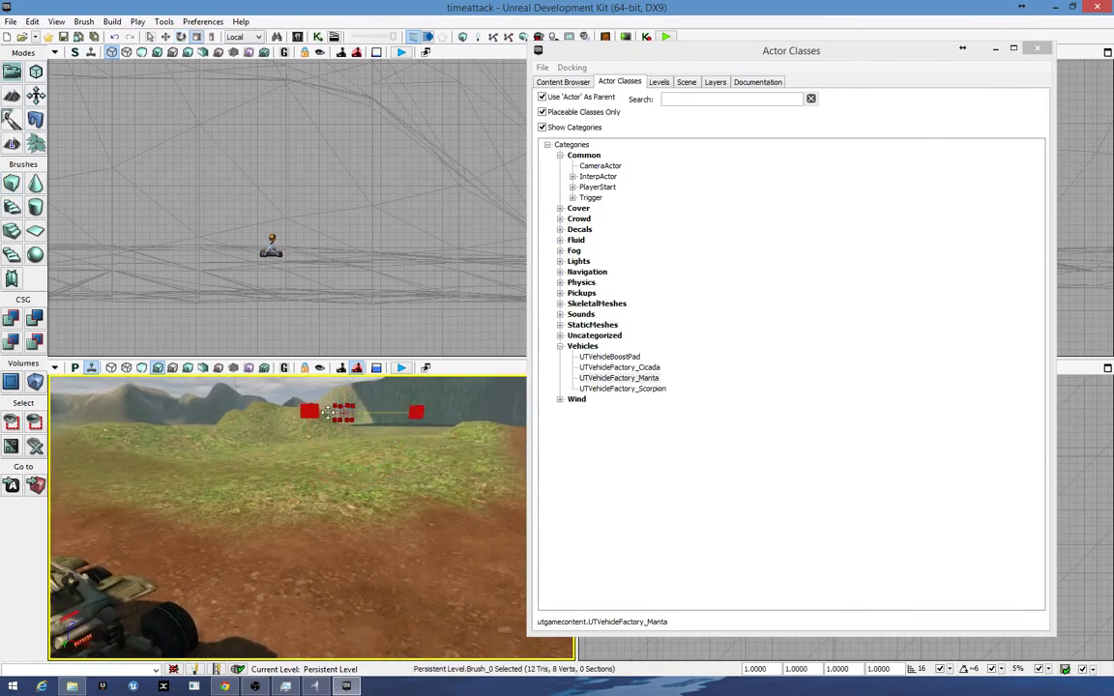
key(space)
drag(322, 411, 191, 400)
right_drag(290, 503, 155, 488)
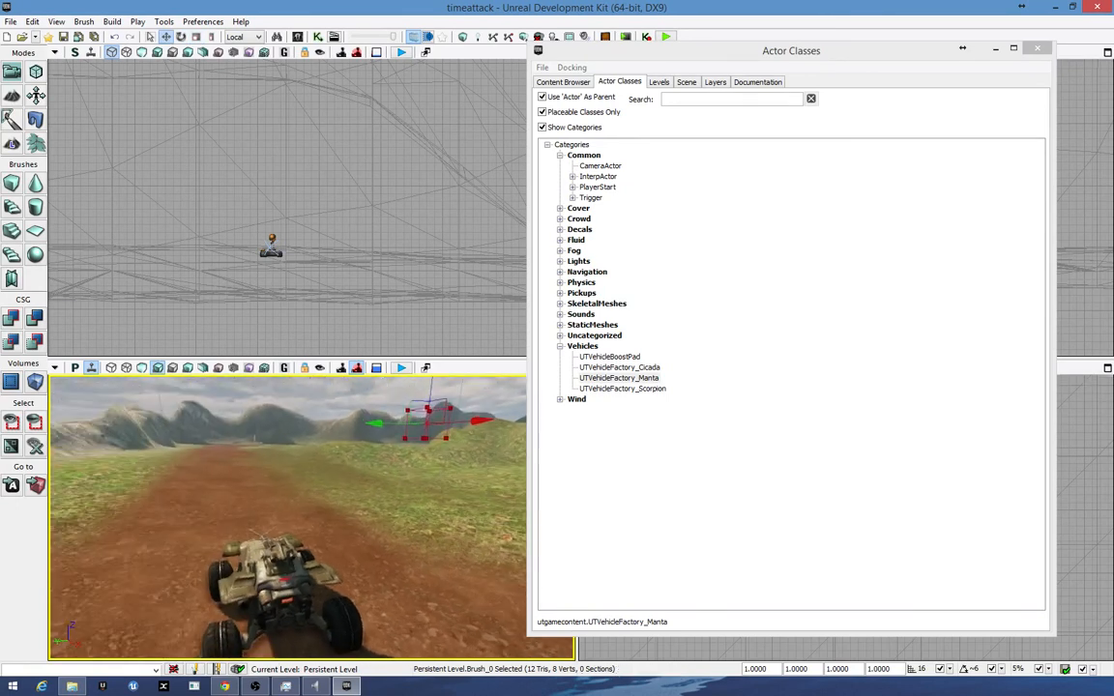
drag(376, 423, 188, 420)
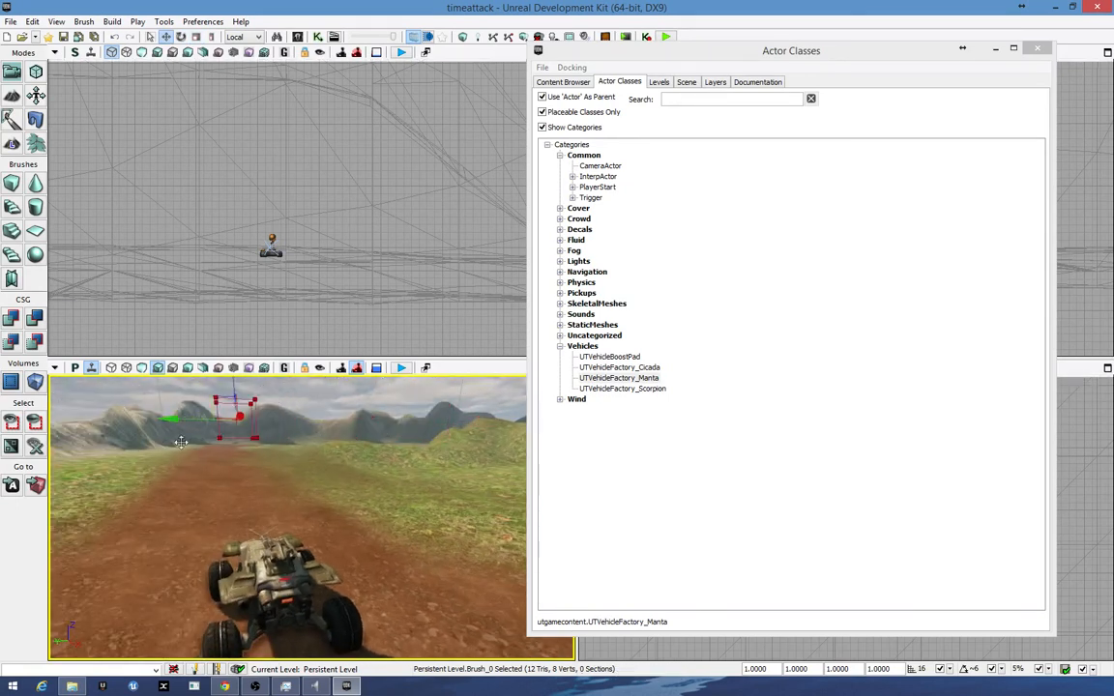
- Close the Actor Classes window and move the builder brush along the track to bring it close to the Scorpion
click(1039, 48)
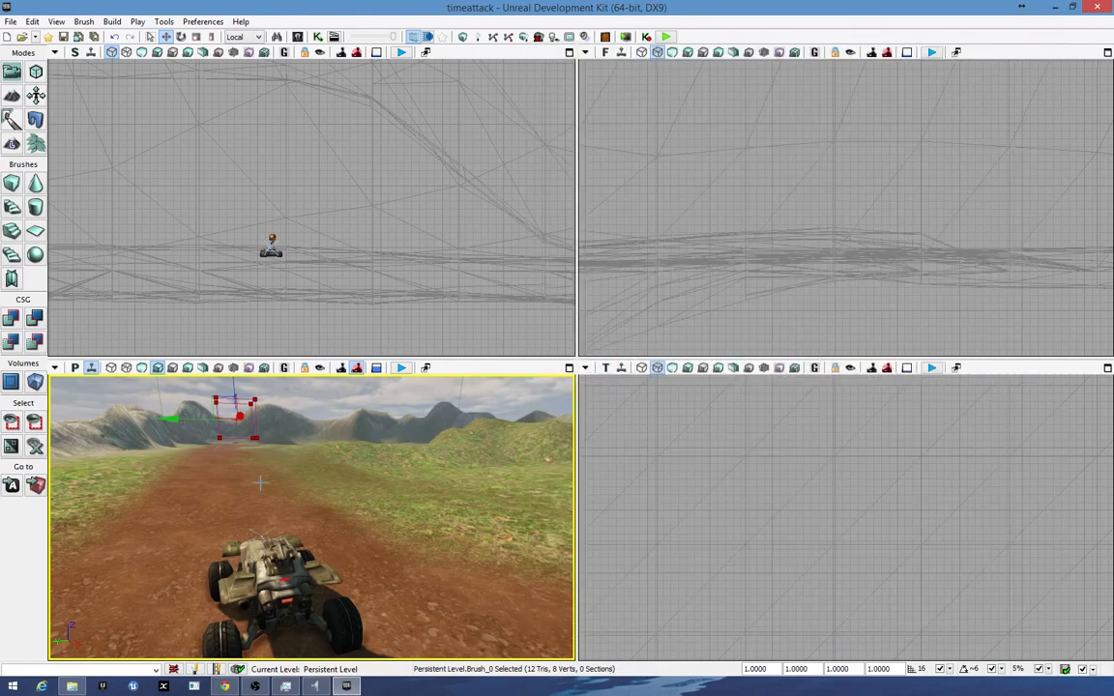
click(713, 479)
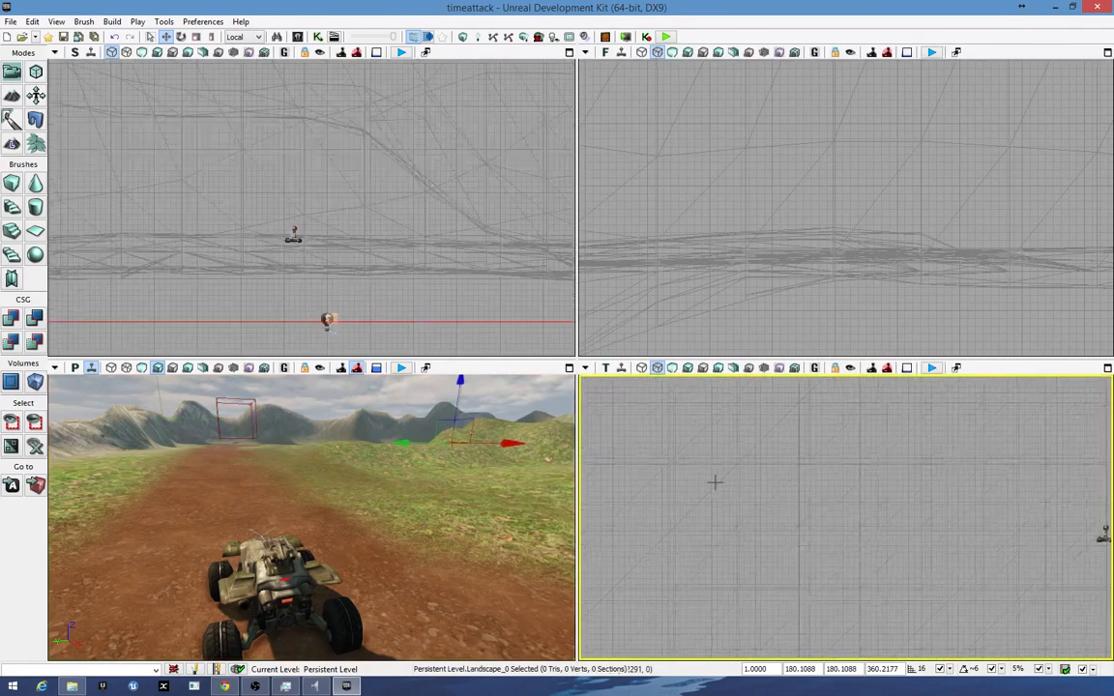
scroll(714, 480, down, 5)
scroll(851, 533, down, 8)
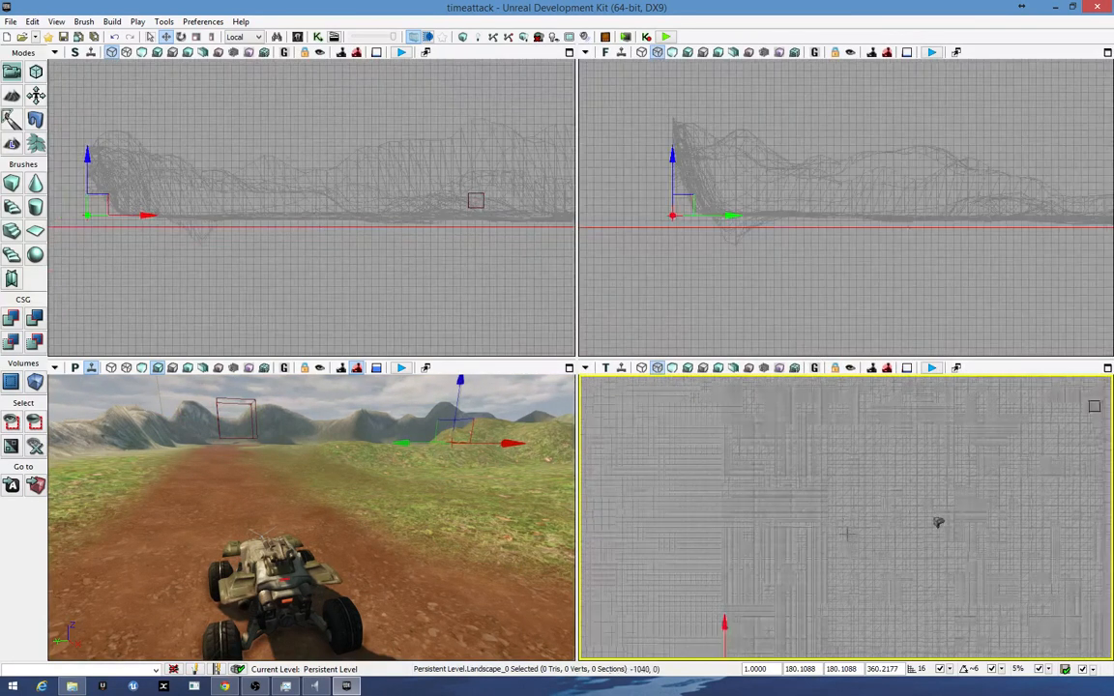
drag(866, 534, 588, 609)
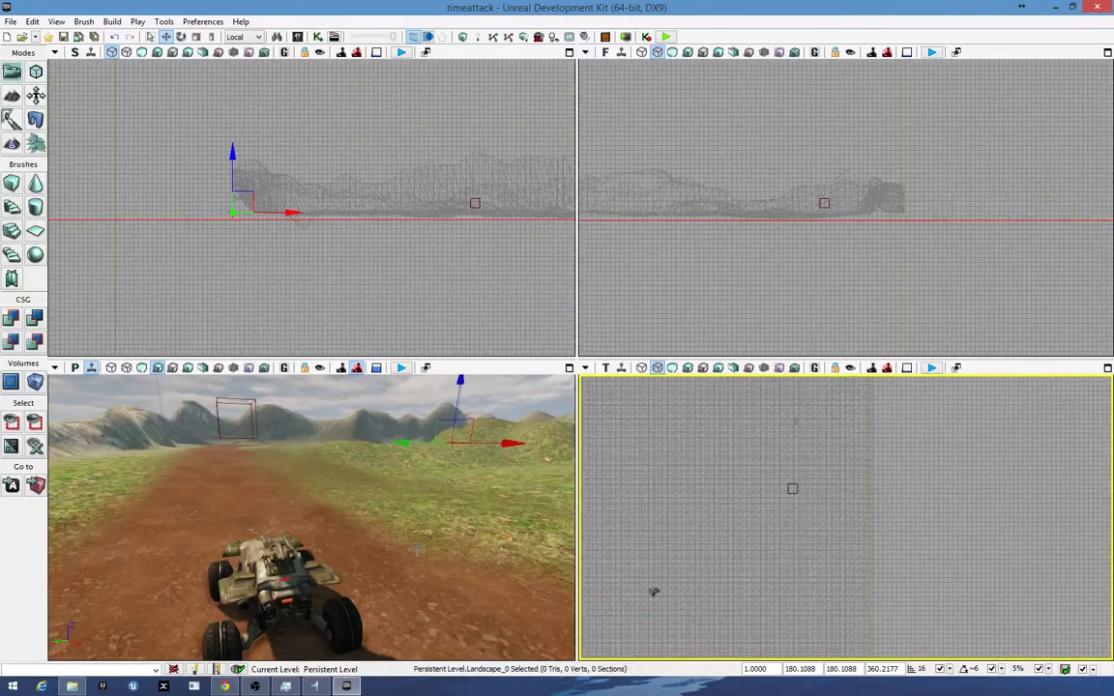
click(256, 413)
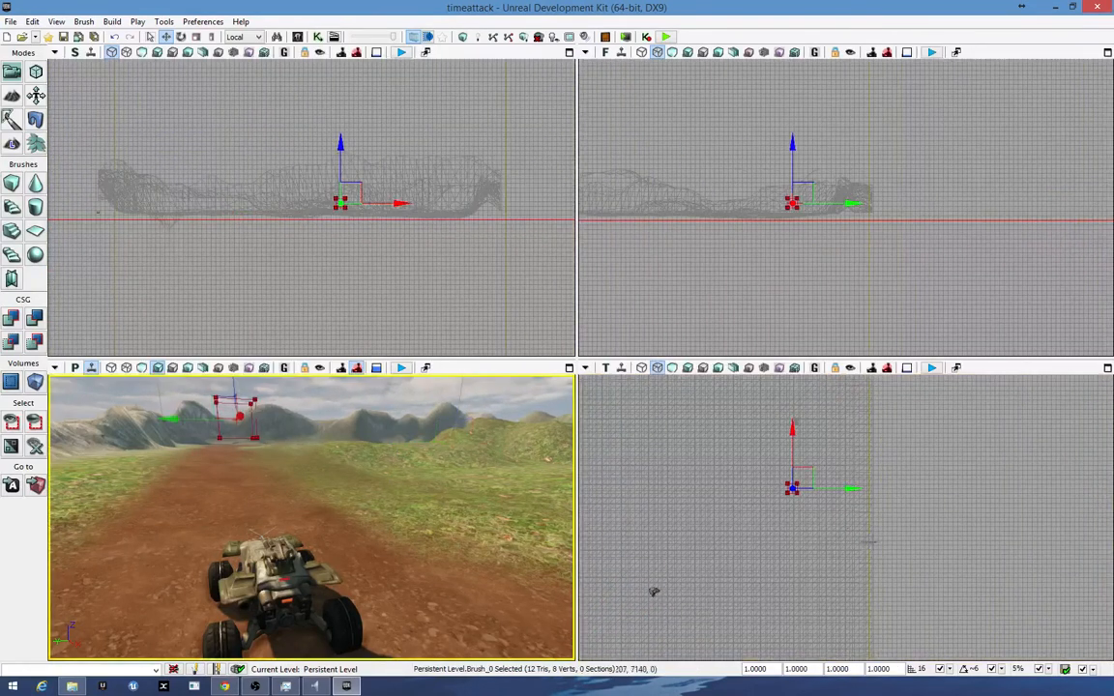
drag(790, 432, 790, 386)
drag(866, 437, 865, 438)
scroll(374, 193, up, 3)
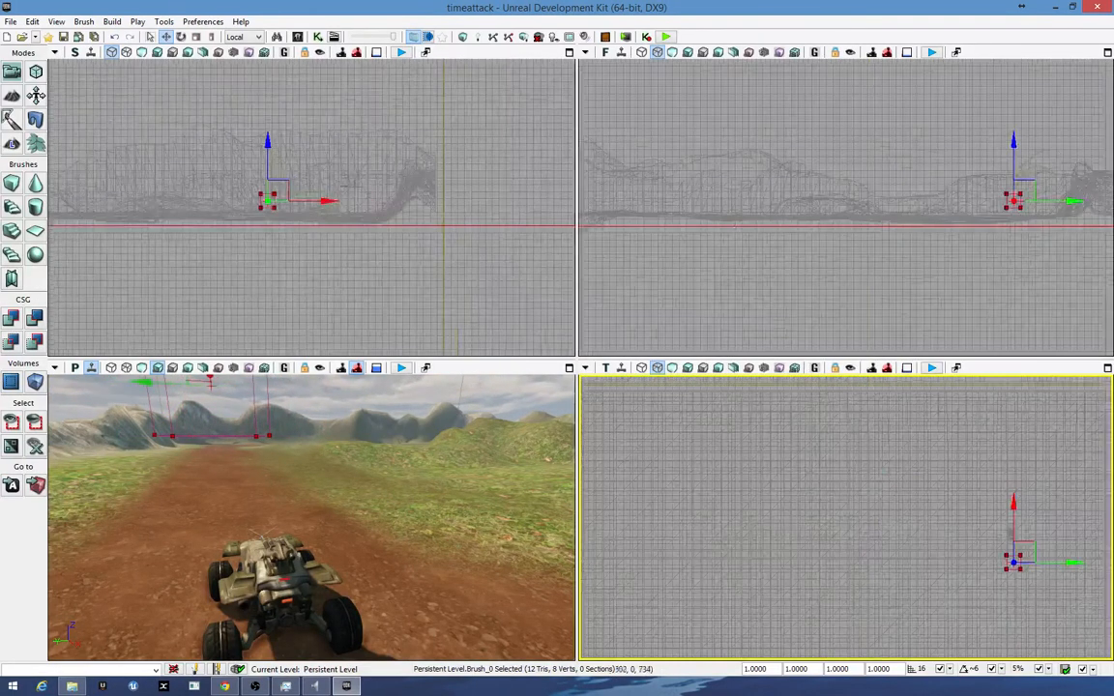
- Lower the builder brush in the side view until its base reaches the track surface
scroll(259, 200, up, 5)
scroll(245, 200, up, 3)
mouse_move(202, 249)
right_down()
mouse_move(340, 281)
mouse_move(309, 255)
mouse_move(327, 254)
right_up()
scroll(290, 226, up, 4)
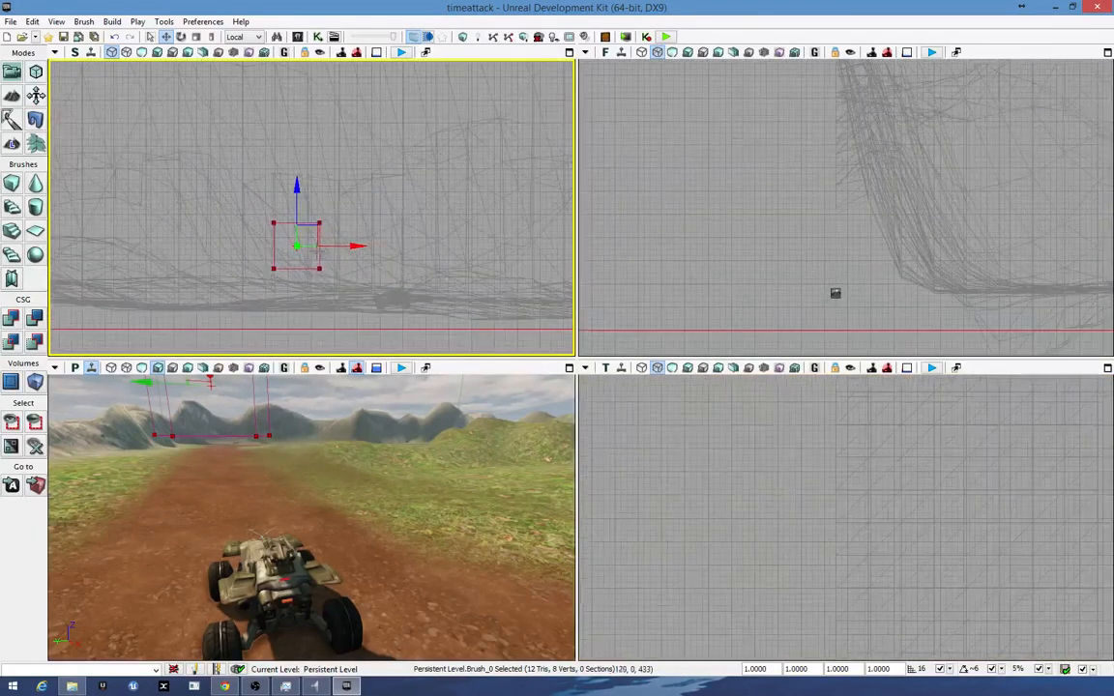
click(402, 306)
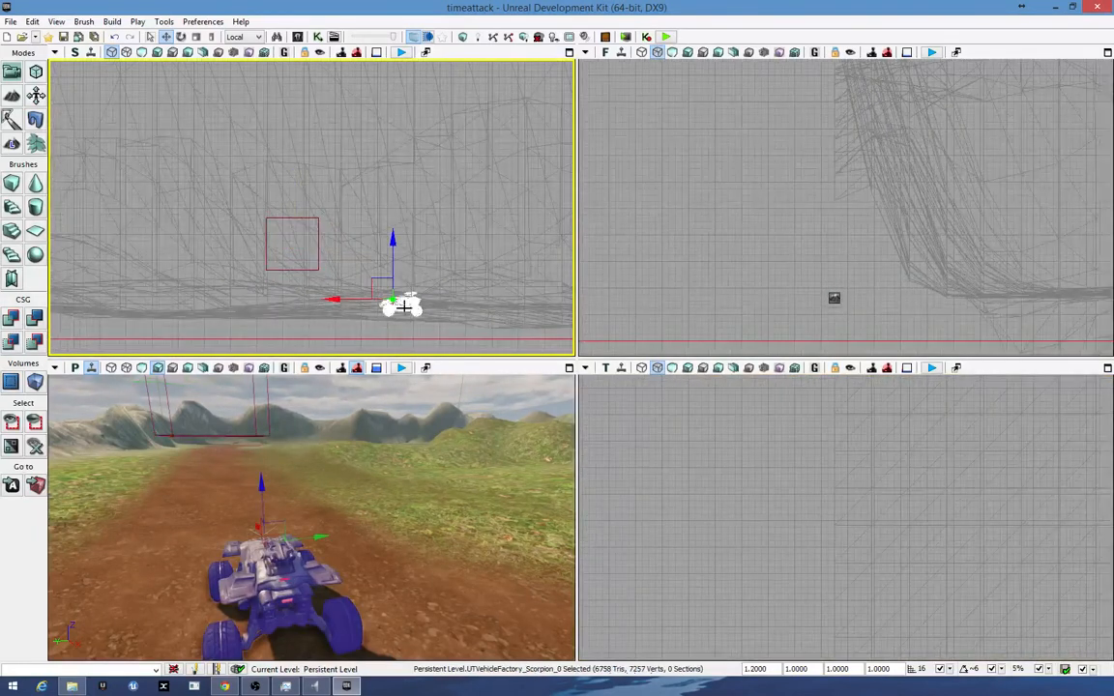
click(319, 259)
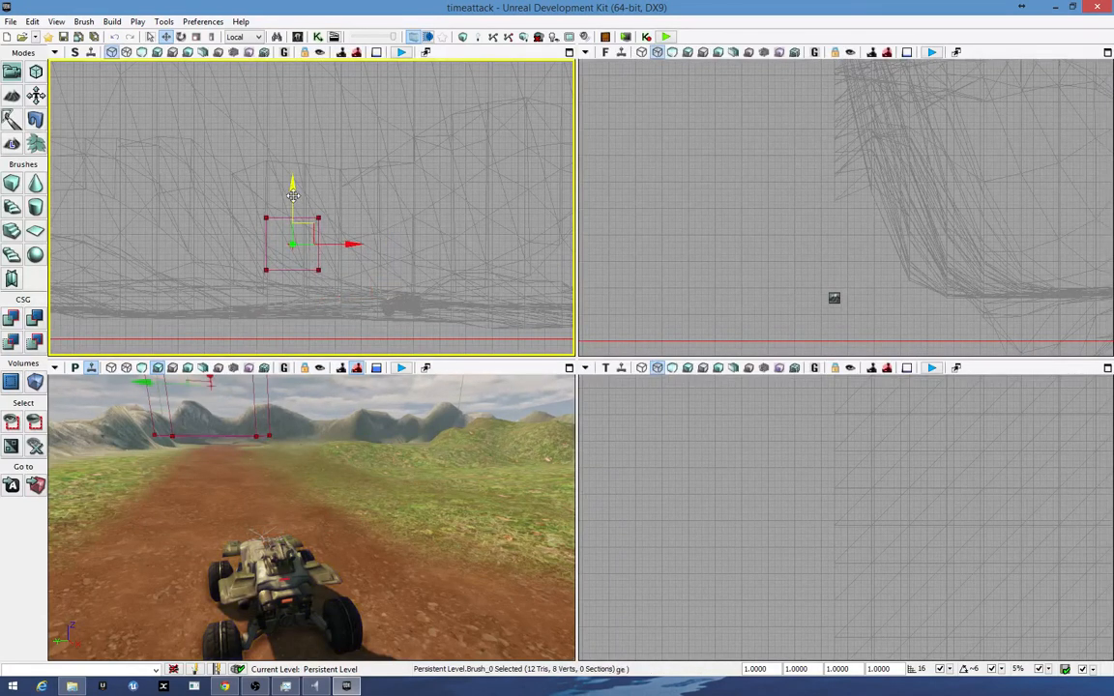
mouse_move(293, 195)
mouse_down()
mouse_move(293, 258)
mouse_move(305, 234)
mouse_up()
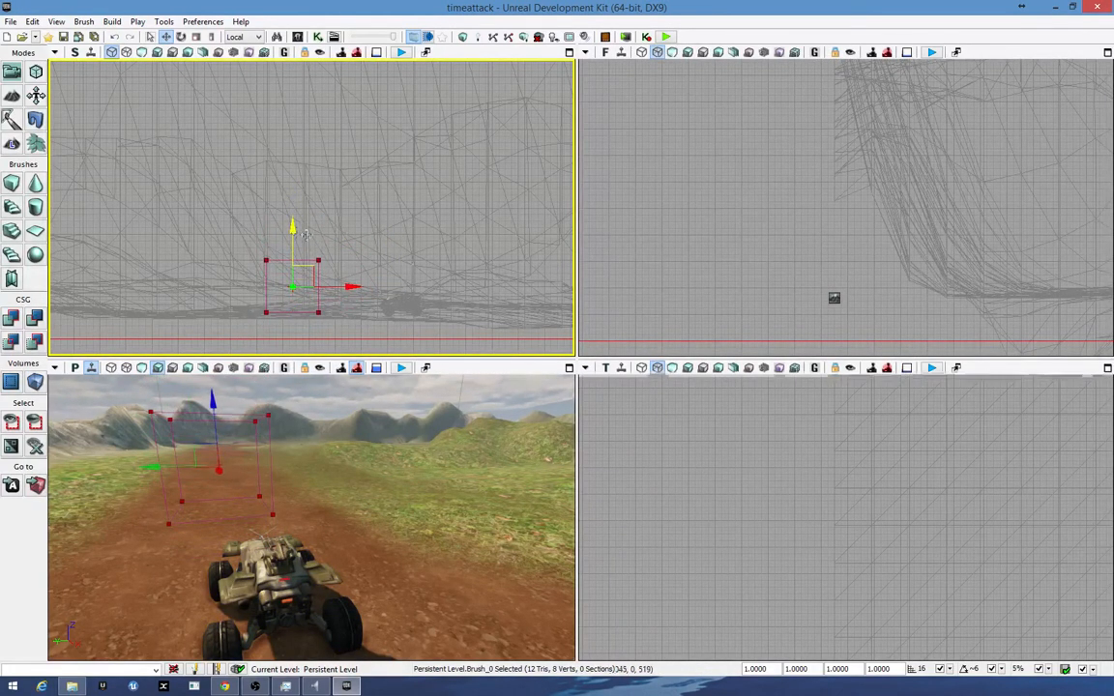
- Shift the builder brush sideways in the front view to centre it on the Scorpion
right_drag(809, 295, 193, 327)
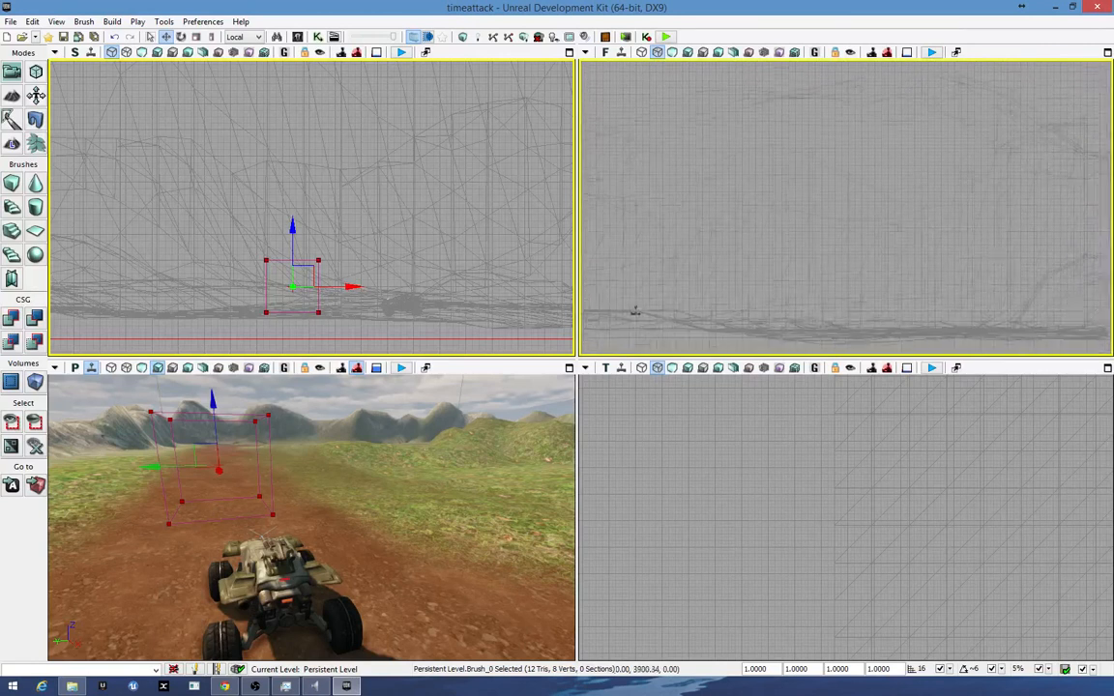
right_drag(636, 310, 599, 271)
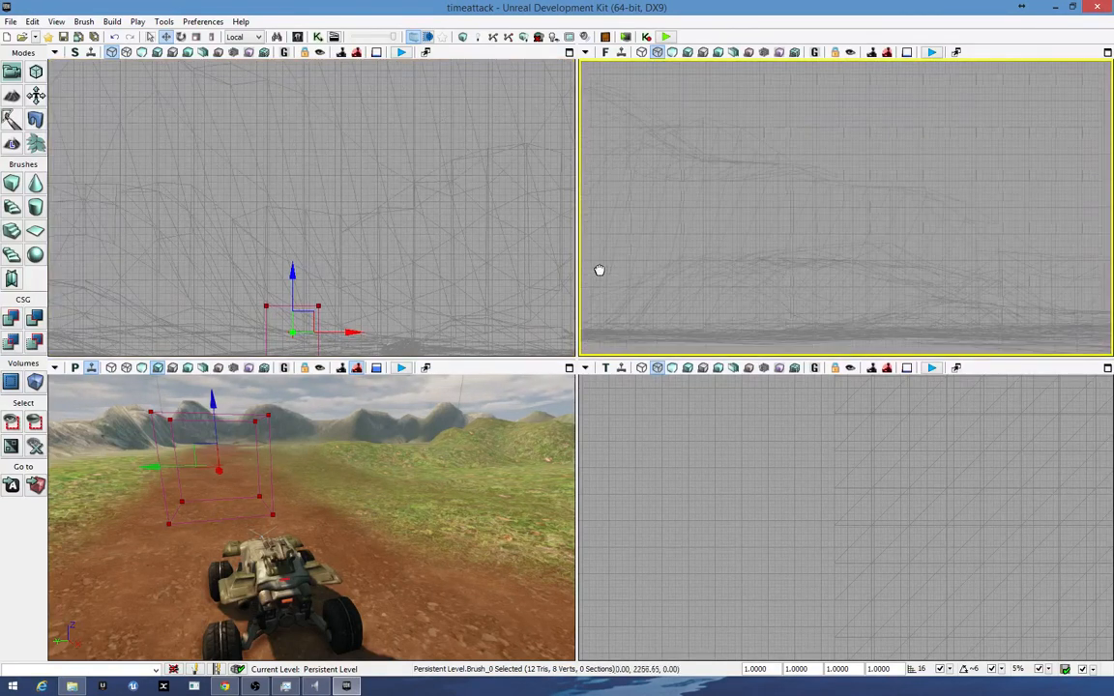
right_drag(967, 273, 582, 266)
right_drag(1015, 270, 714, 265)
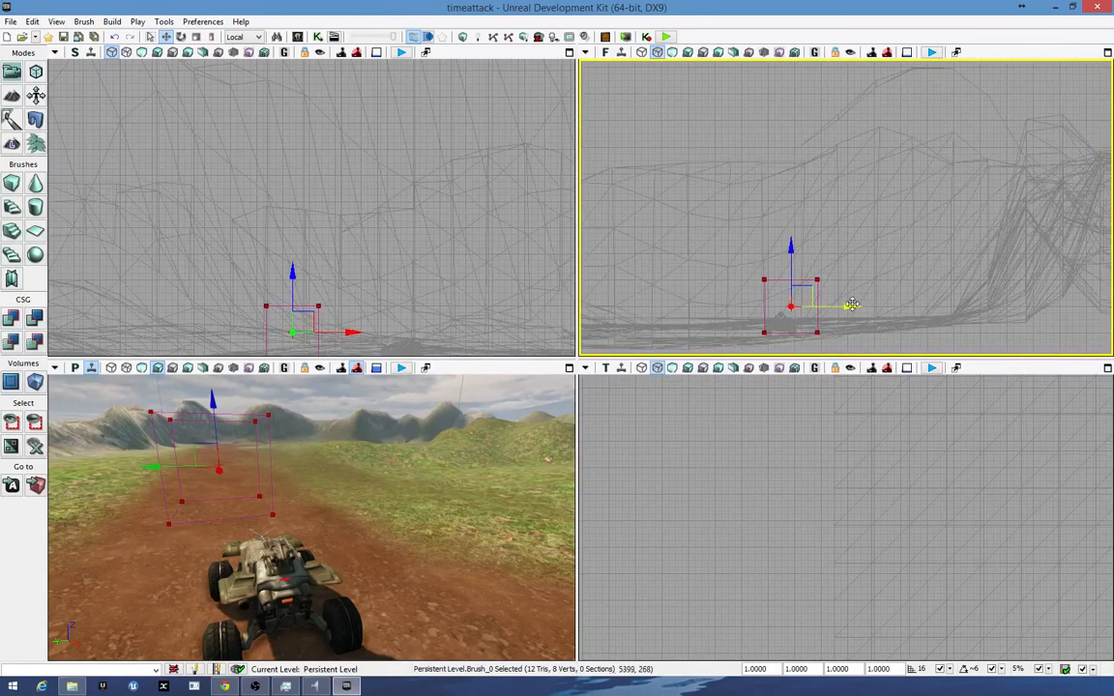
drag(852, 305, 839, 309)
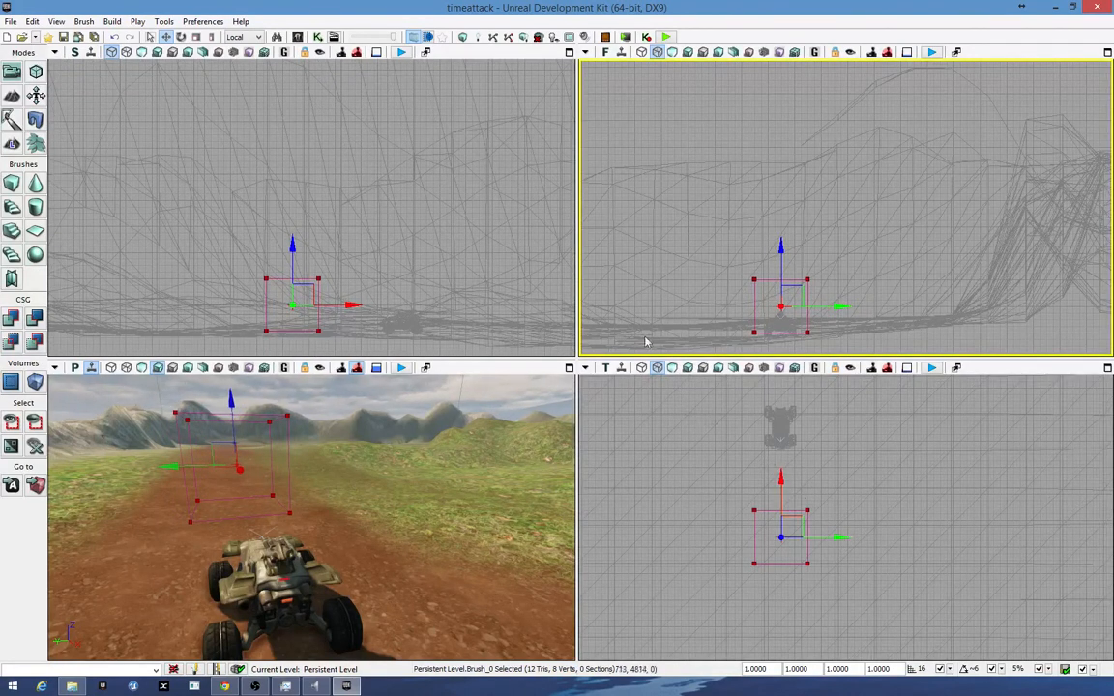
- Widen the builder brush across the full width of the dirt track with non-uniform scaling
click(182, 38)
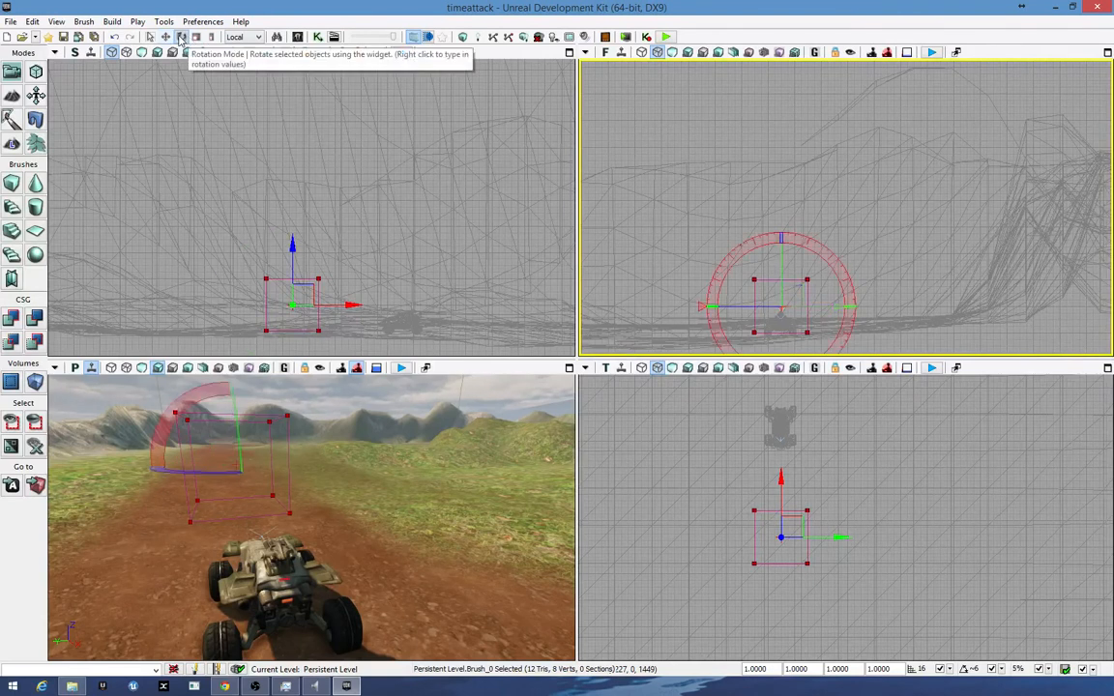
click(195, 38)
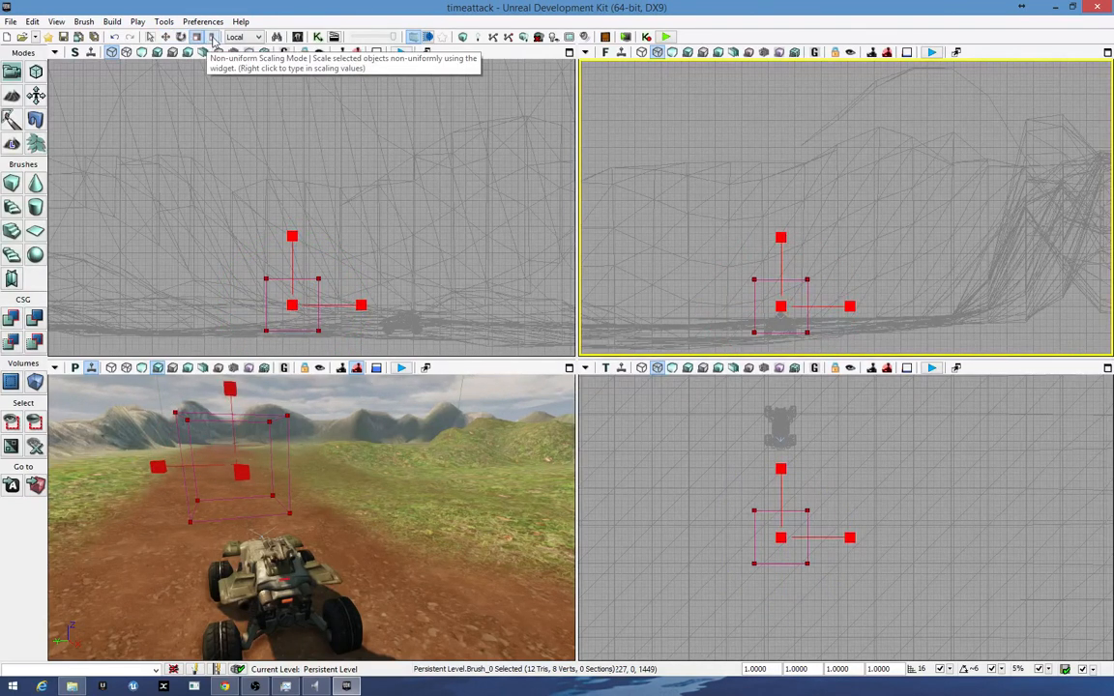
click(212, 38)
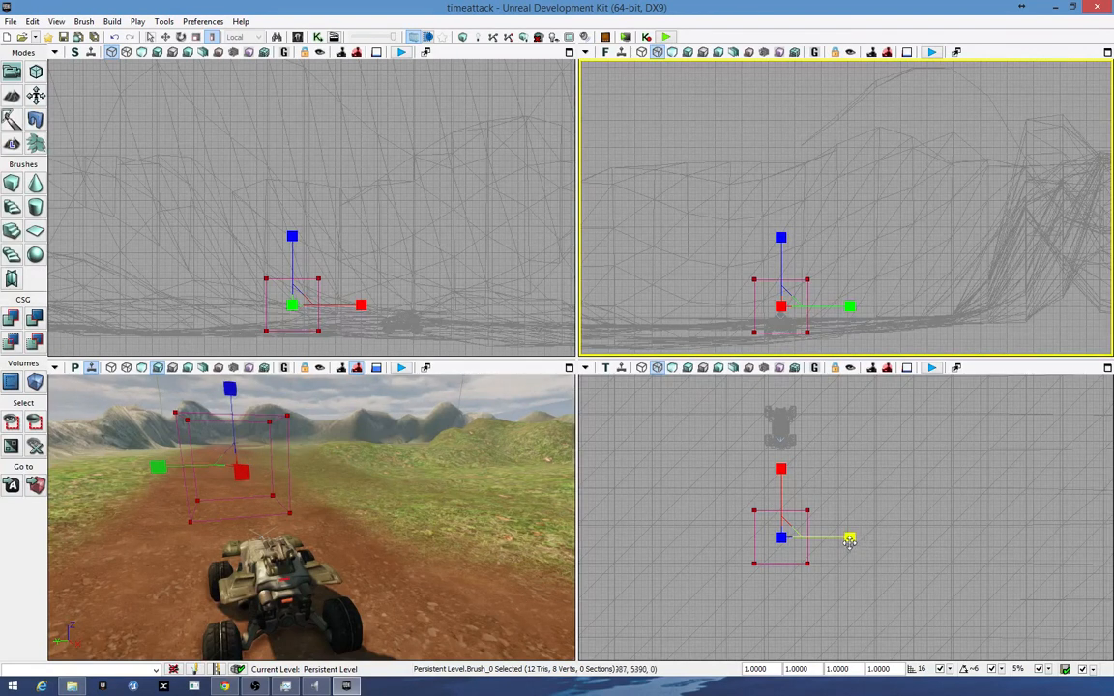
drag(864, 542, 939, 542)
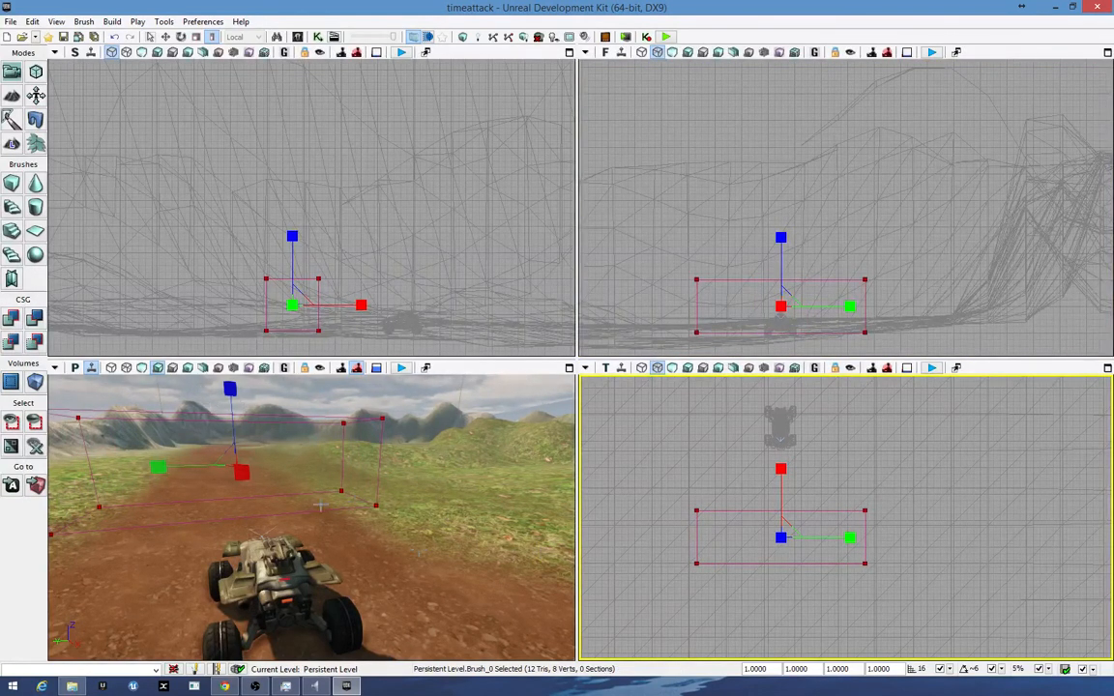
- Scale the builder brush taller and raise it so its base sits just below the track surface
click(229, 389)
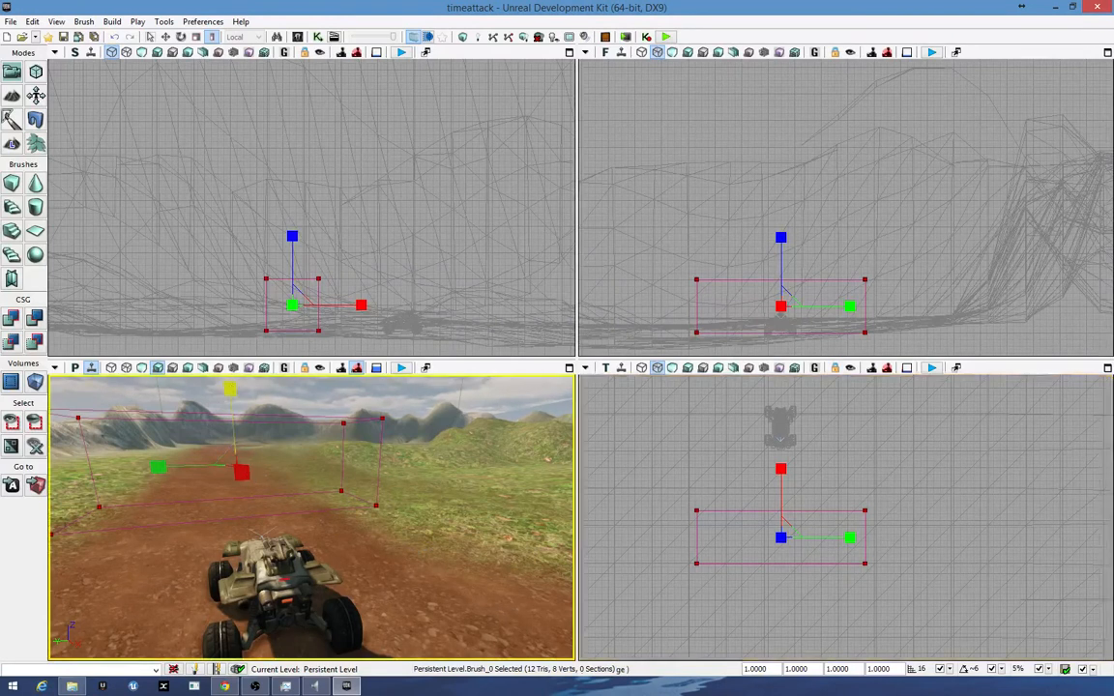
click(230, 388)
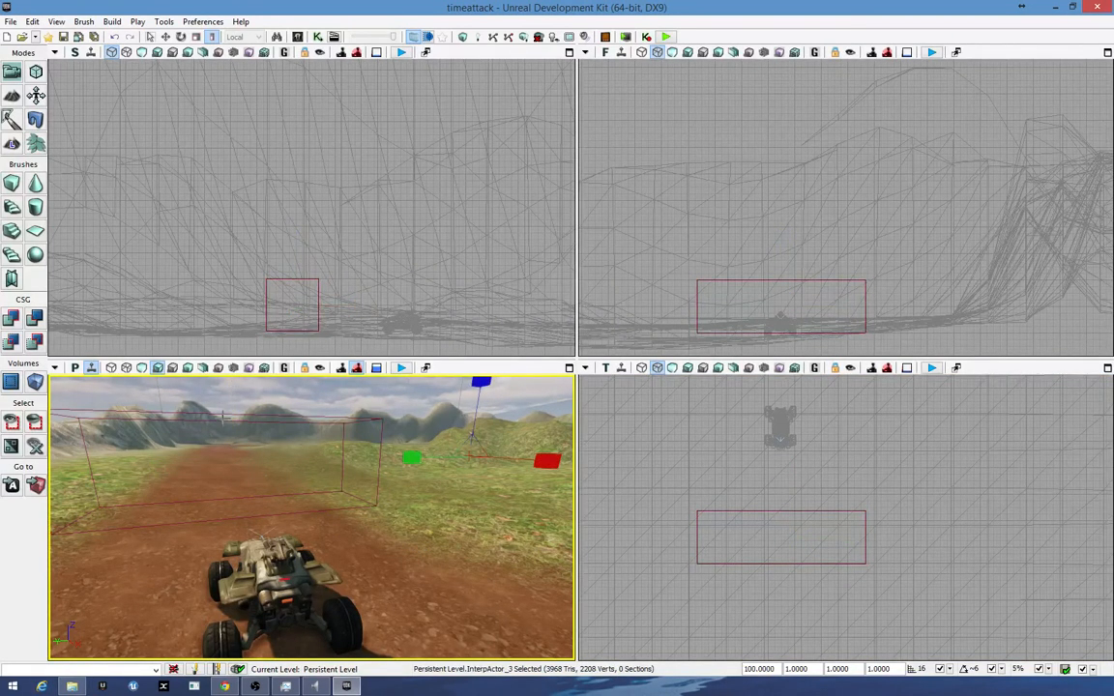
click(229, 389)
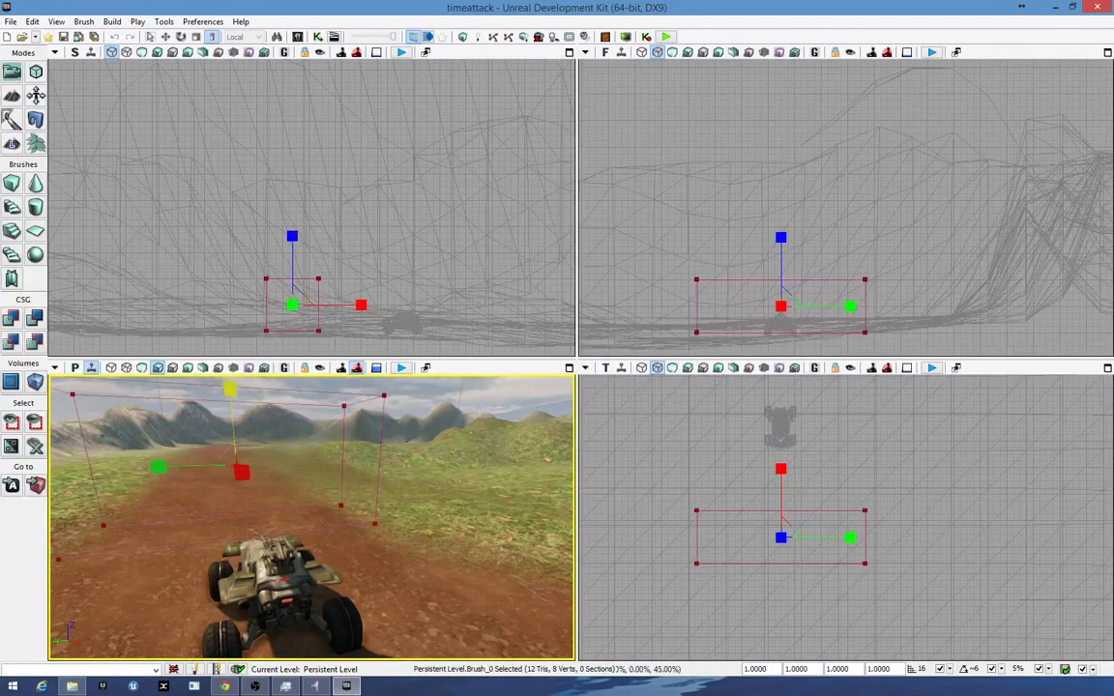
drag(230, 388, 229, 375)
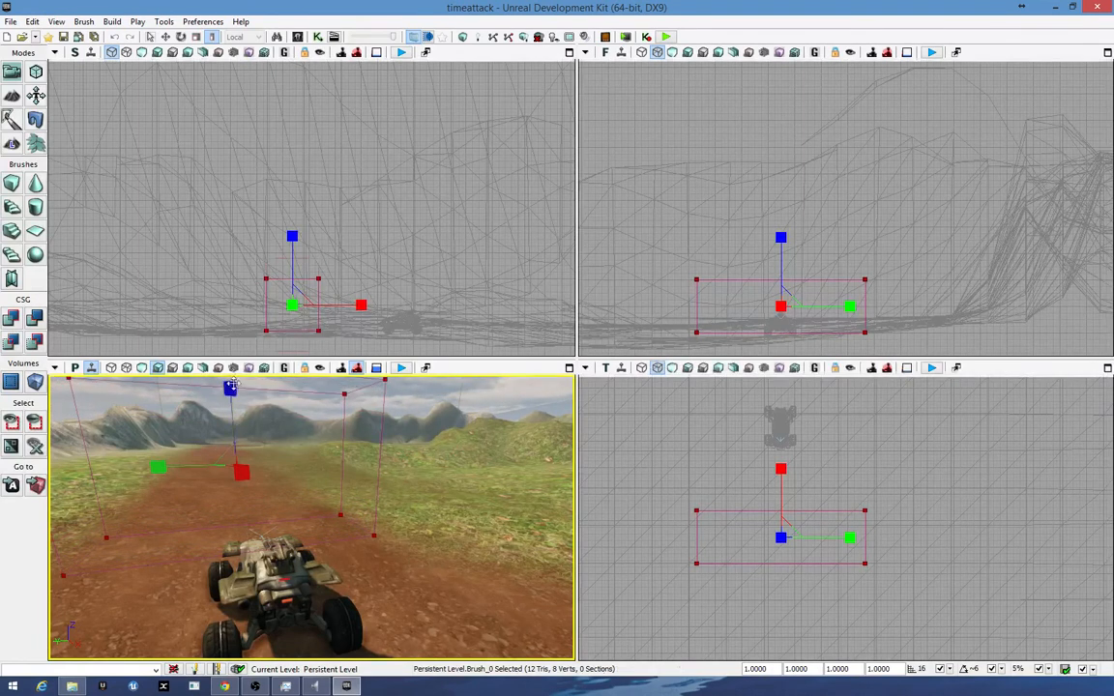
mouse_move(310, 471)
right_down()
mouse_move(274, 447)
mouse_move(278, 464)
right_up()
key(space)
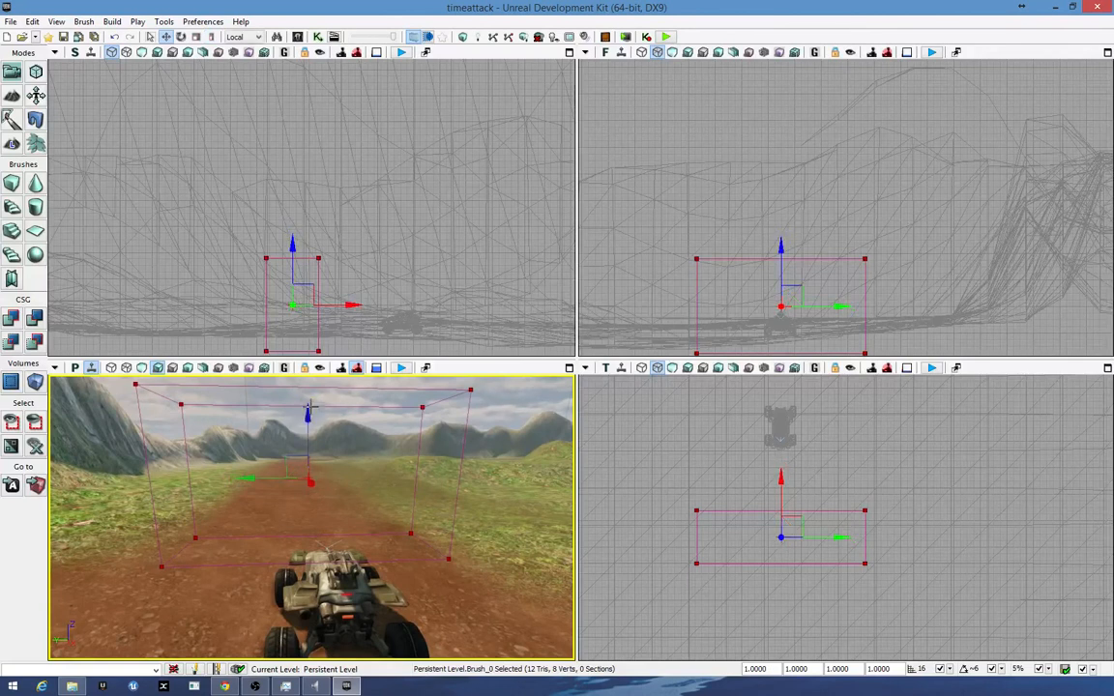
drag(305, 416, 305, 400)
key(space)
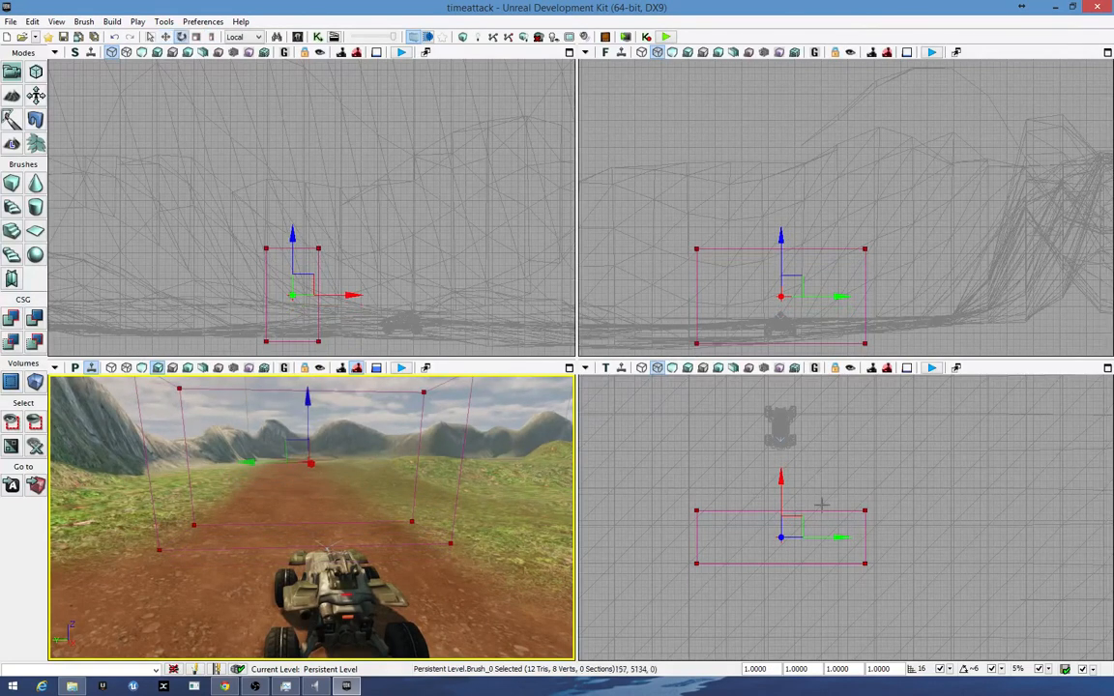
- Thin the builder brush along the track direction with non-uniform scaling to form a narrow gate across the track
click(210, 37)
click(781, 470)
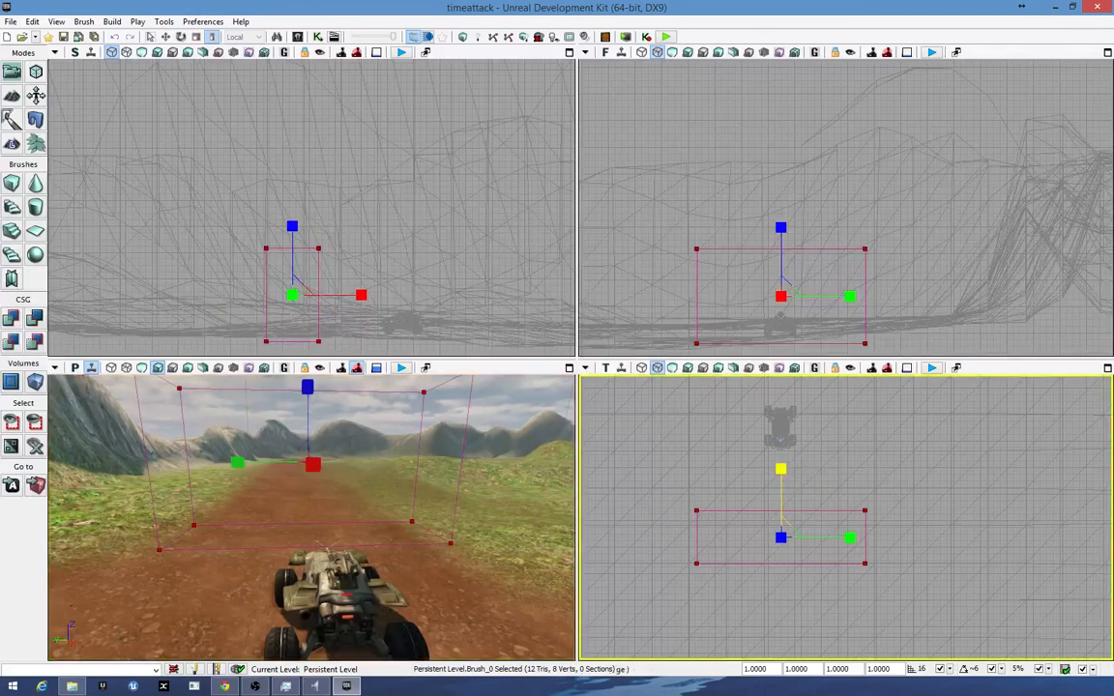
drag(781, 470, 780, 495)
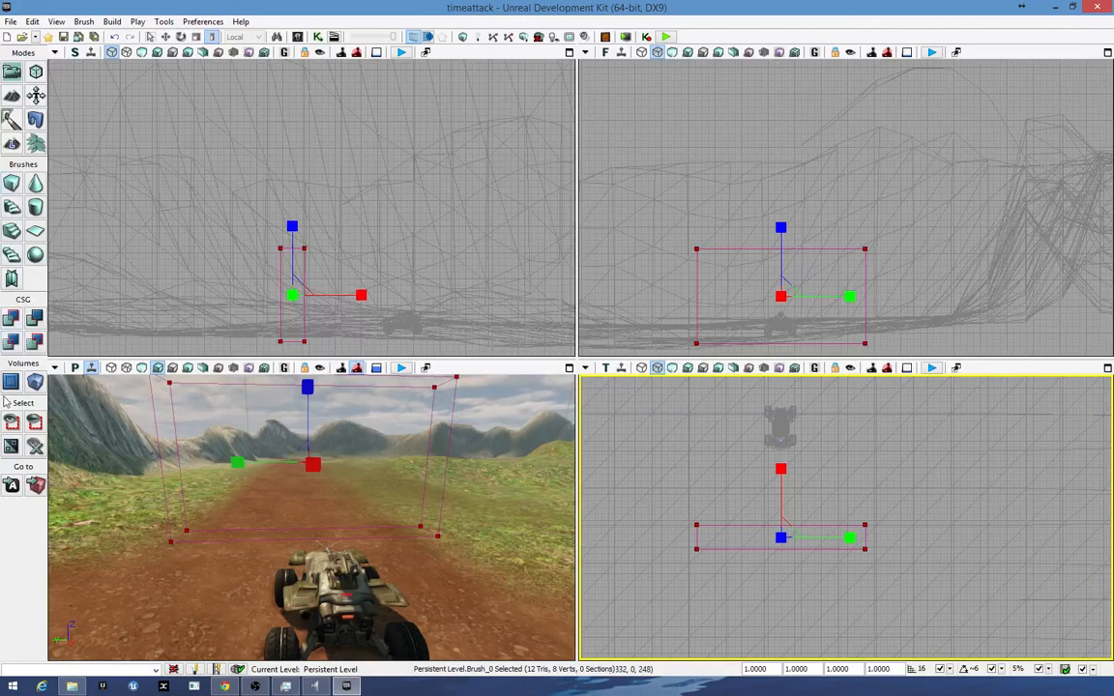
- Add a solid block to the level from the gate-shaped builder brush across the track
click(11, 320)
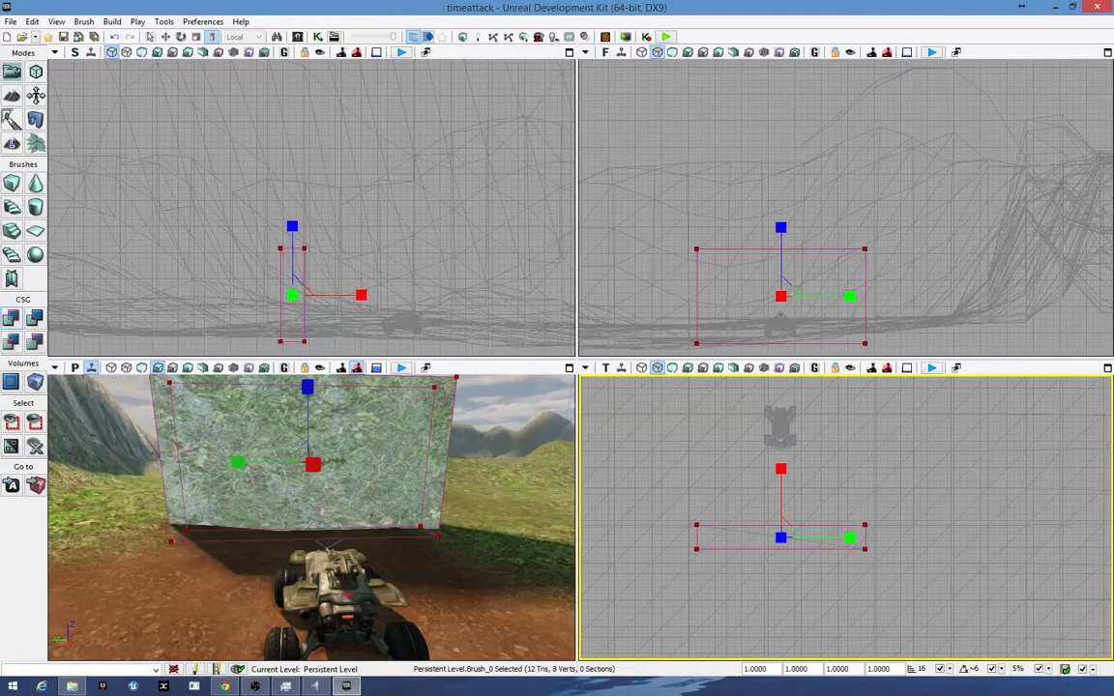
right_drag(274, 438, 257, 399)
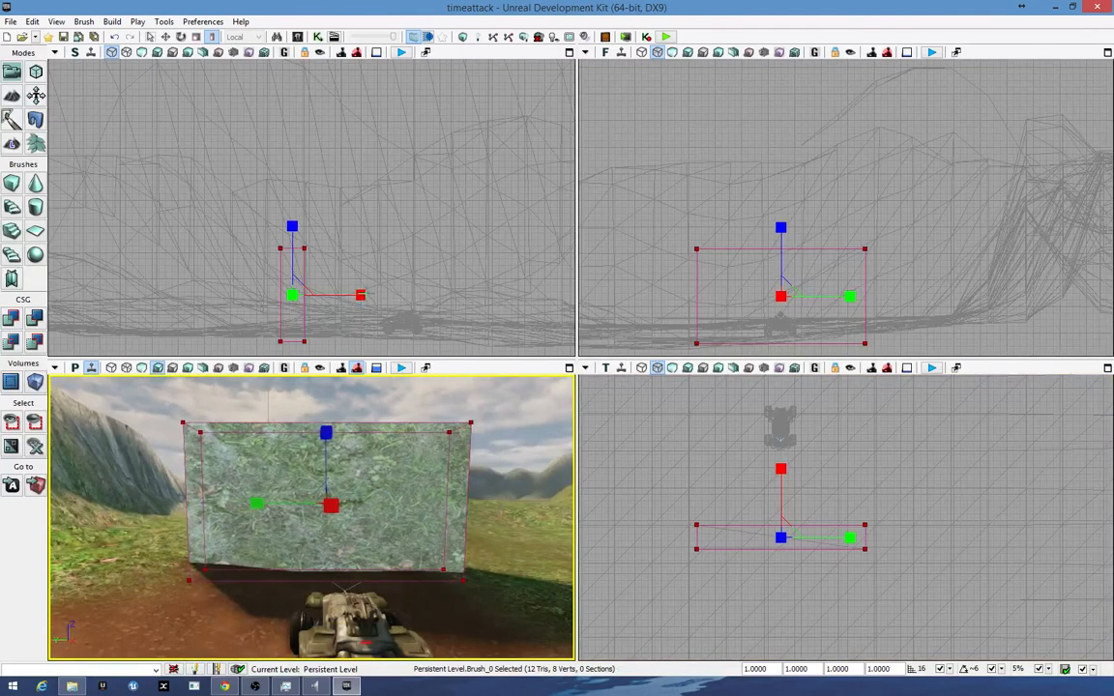
- Search the UDKGame packages in the Content Browser for "metal", filtered to Materials
click(297, 37)
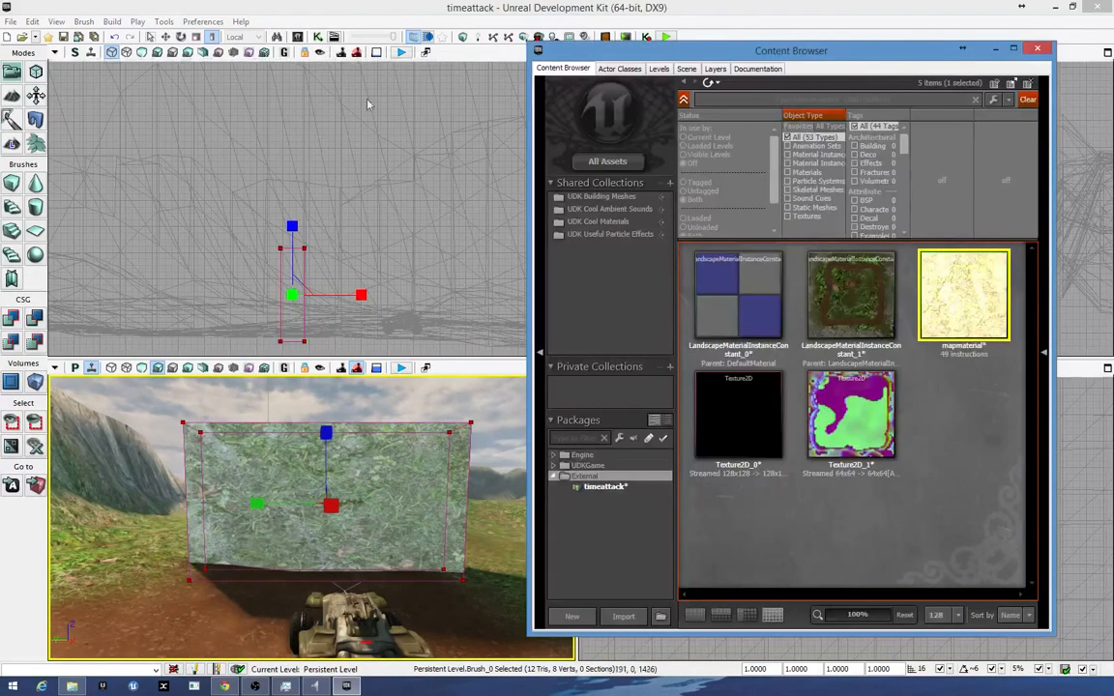
click(586, 466)
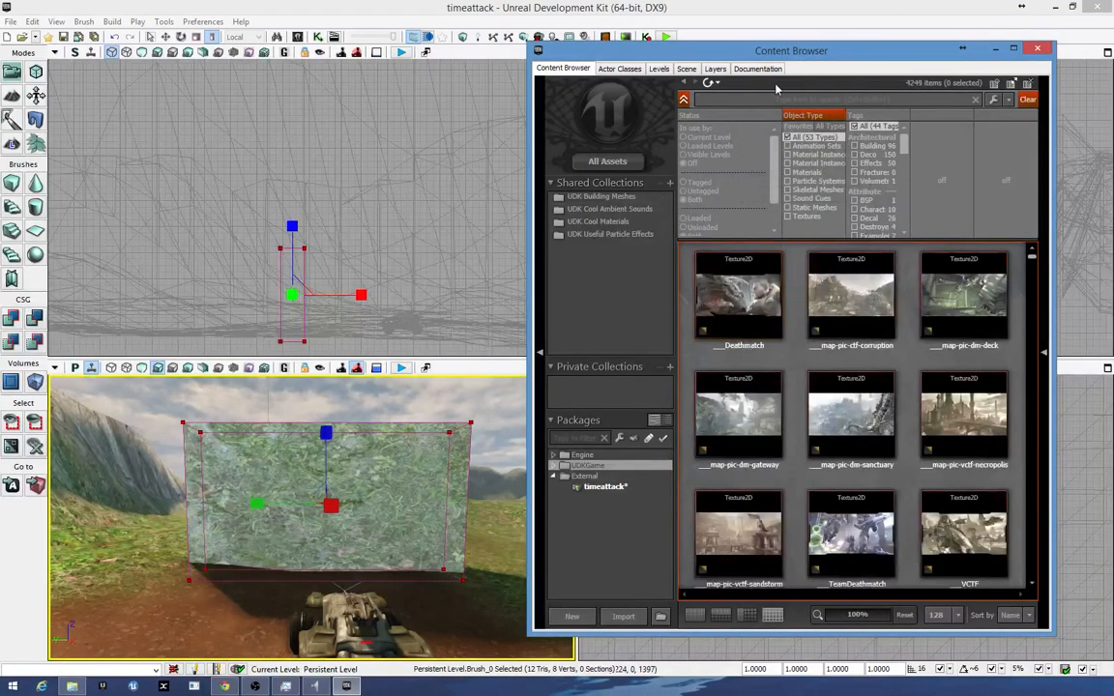
text(metal)
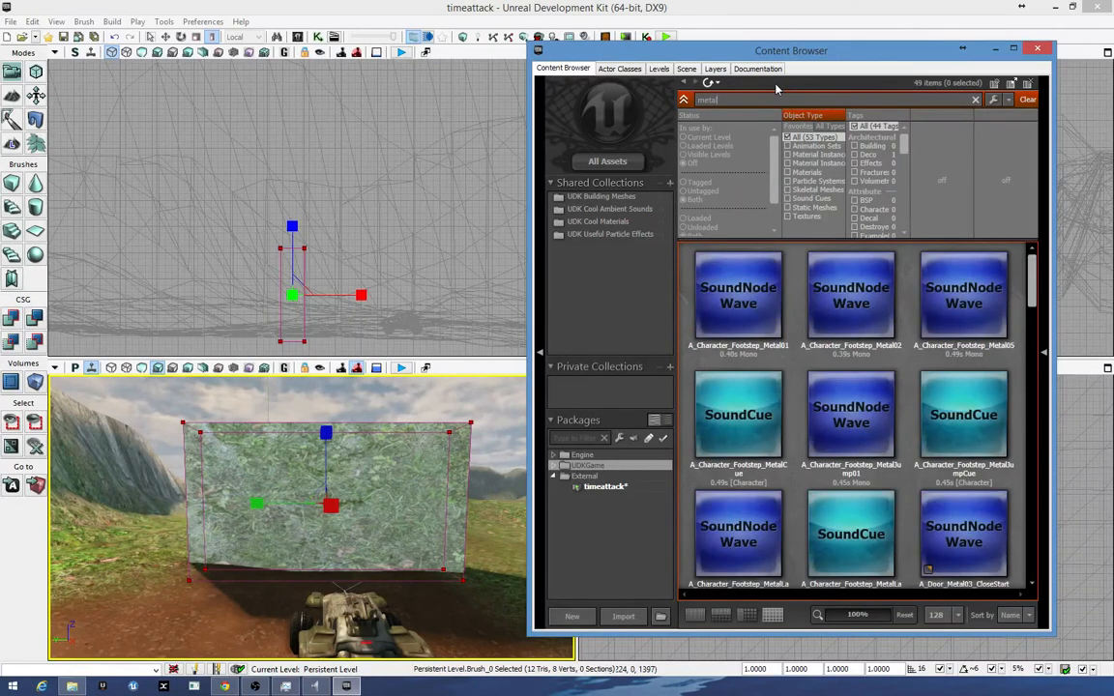
click(787, 172)
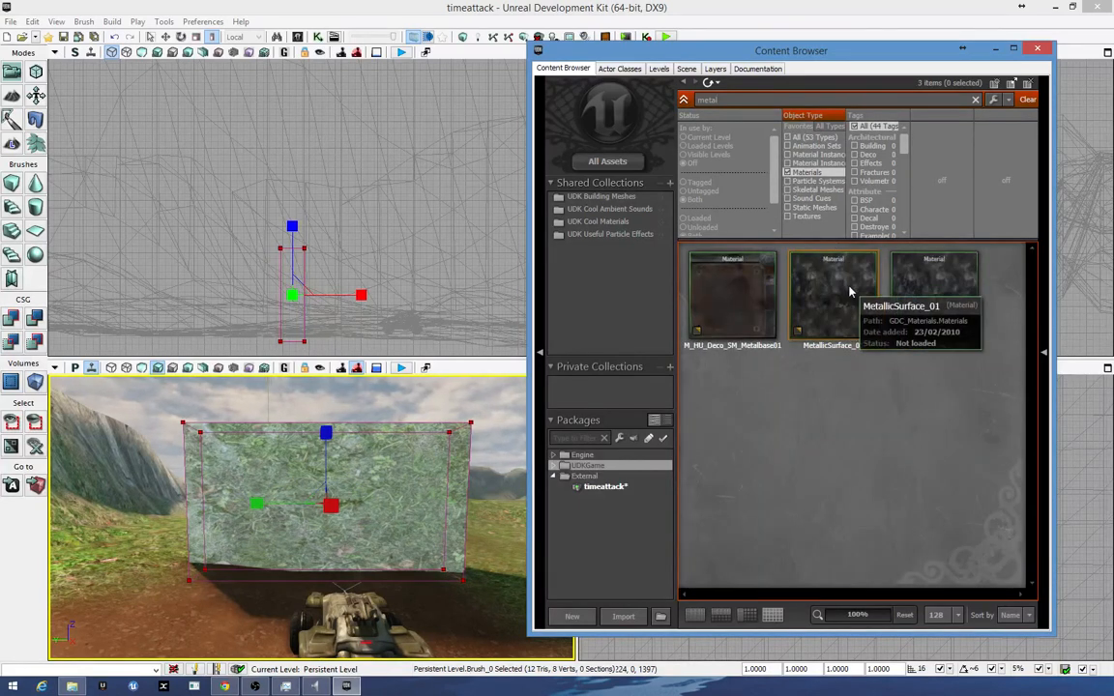
- Try the MetallicSurface_01, MetallicSurface_02 and M_HU_Deco_SM_Metalbase01 materials on the block's face towards the Scorpion
mouse_move(803, 286)
mouse_down()
mouse_move(720, 263)
mouse_move(441, 471)
mouse_move(401, 430)
mouse_move(398, 484)
mouse_up()
mouse_move(928, 300)
mouse_down()
mouse_move(361, 447)
mouse_move(323, 423)
mouse_move(274, 473)
mouse_up()
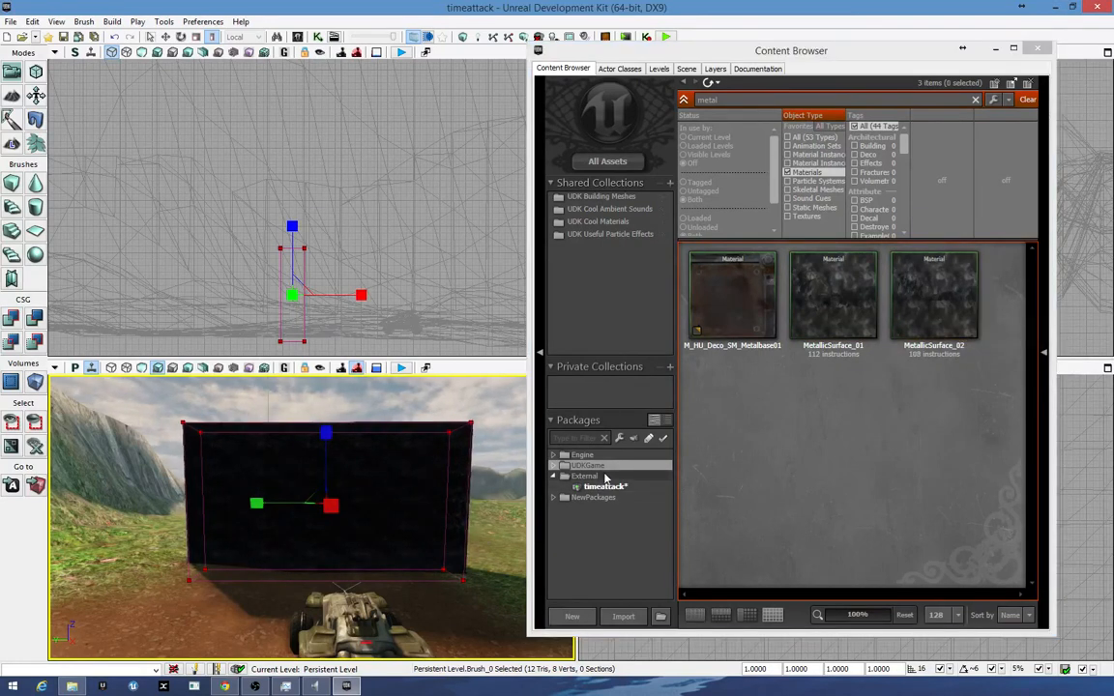
mouse_move(732, 295)
mouse_down()
mouse_move(439, 481)
mouse_move(440, 528)
mouse_up()
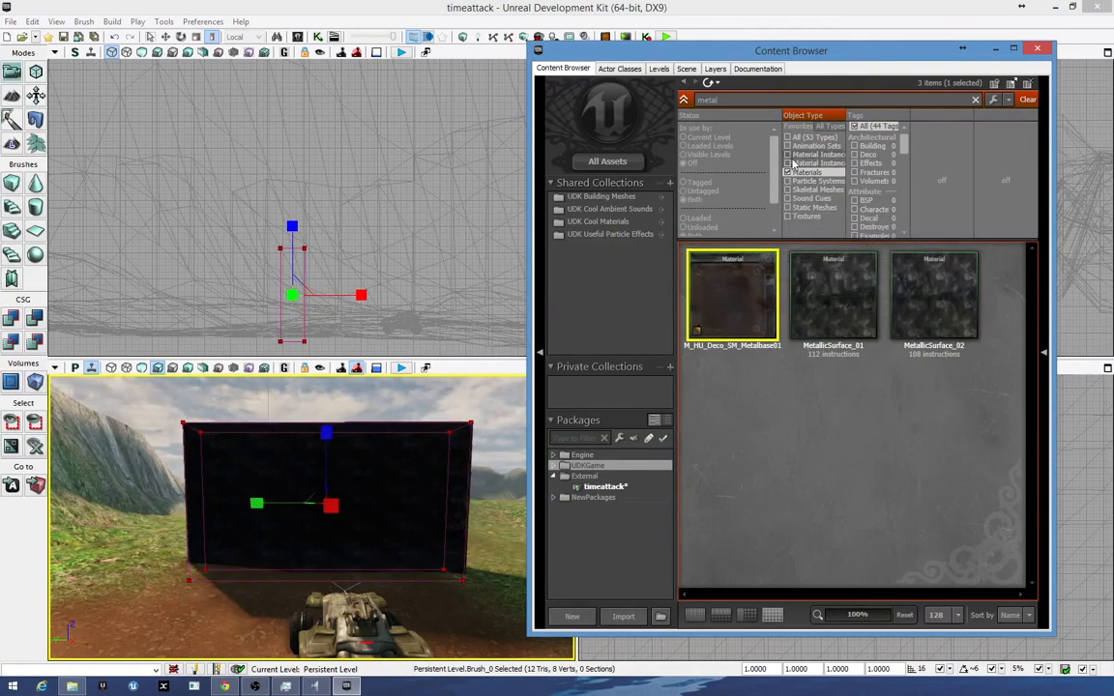
- Include material instances in the asset filter and apply MI_HU_Floors_MetalRoof01 to the block's face towards the Scorpion
click(788, 163)
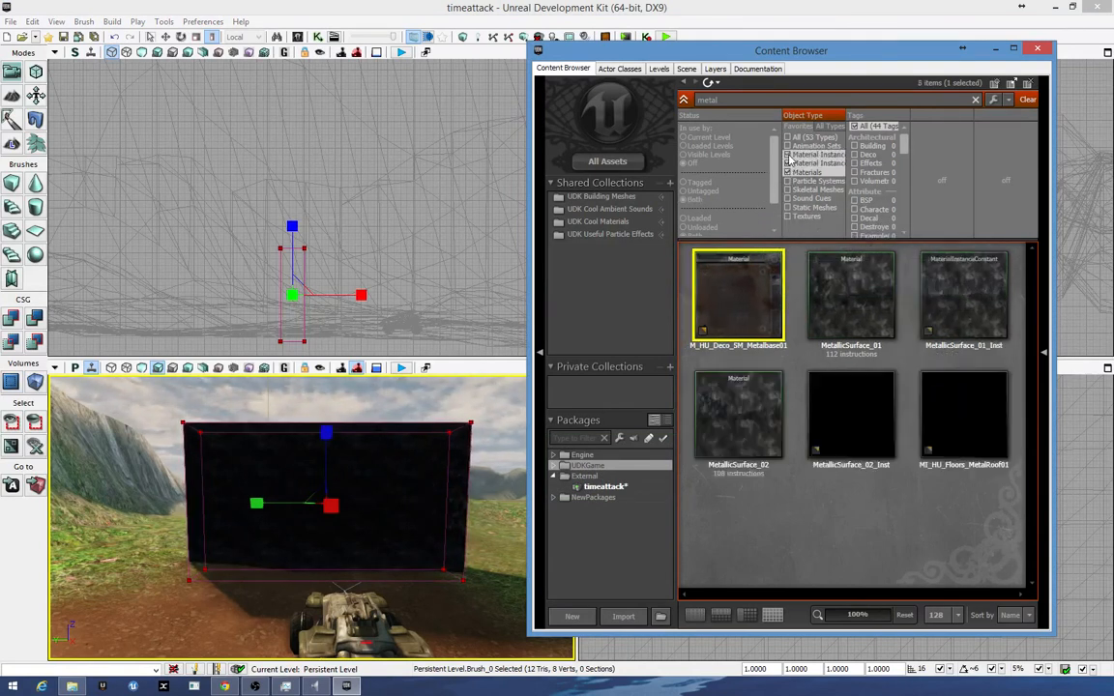
drag(681, 457, 406, 513)
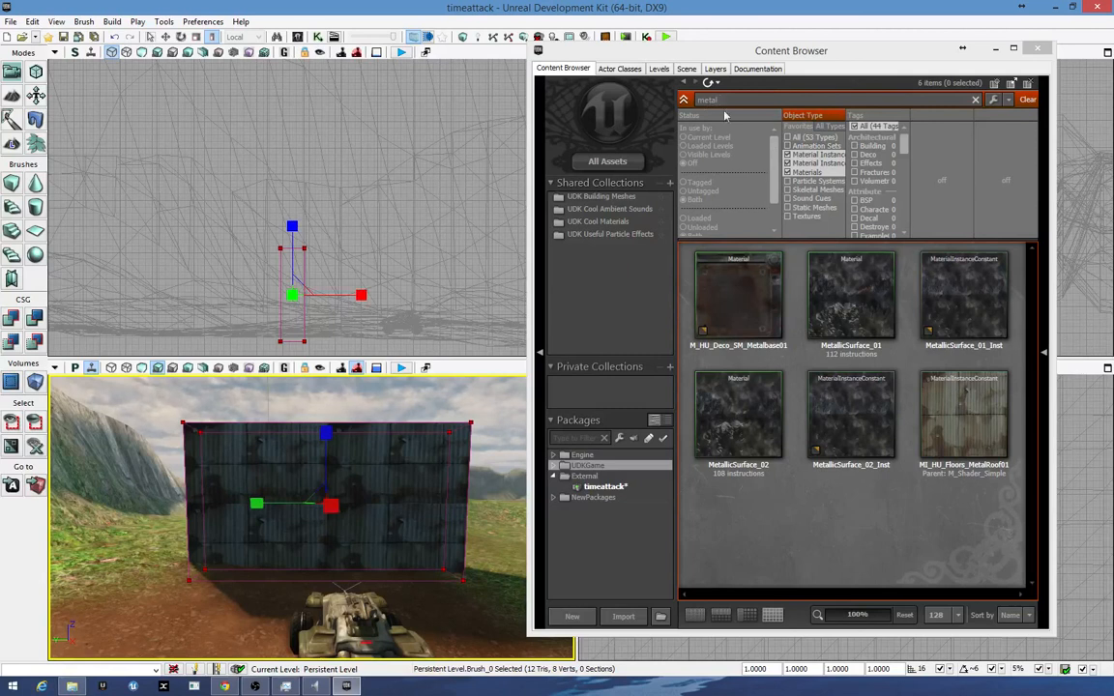
- Limit the asset filter to material instance constants and apply MI_HU_Floors_MetalRoof01 to the block's back face
click(787, 154)
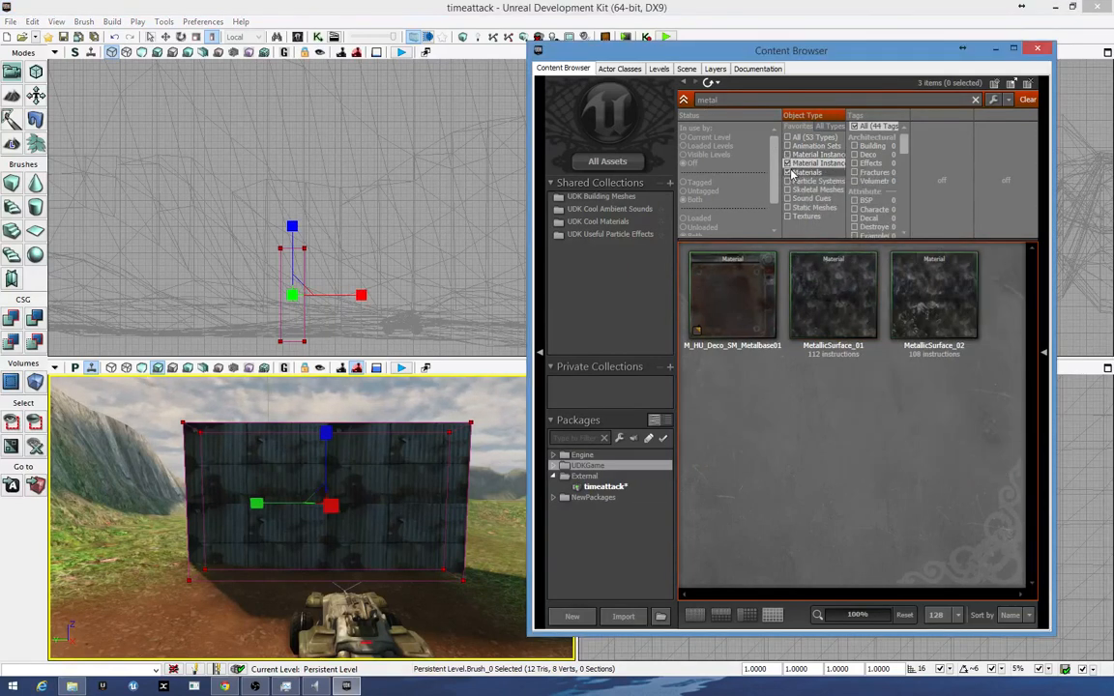
click(790, 173)
click(787, 163)
click(788, 146)
click(787, 155)
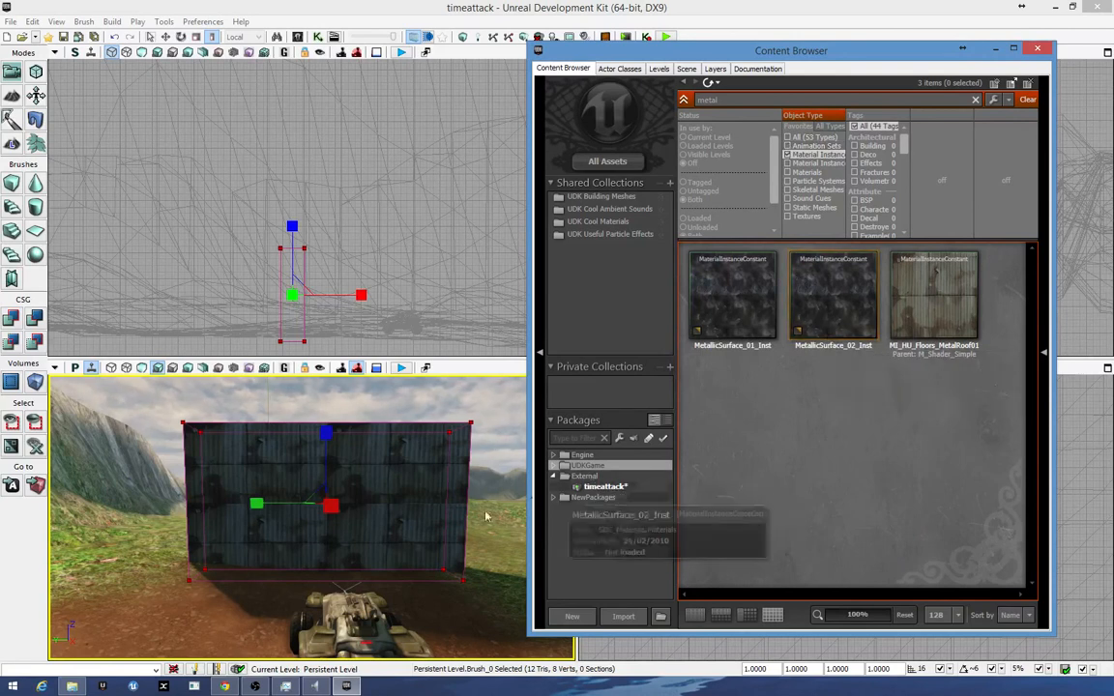
mouse_move(474, 516)
right_down()
mouse_move(387, 503)
mouse_move(418, 491)
mouse_move(455, 522)
mouse_move(406, 518)
right_up()
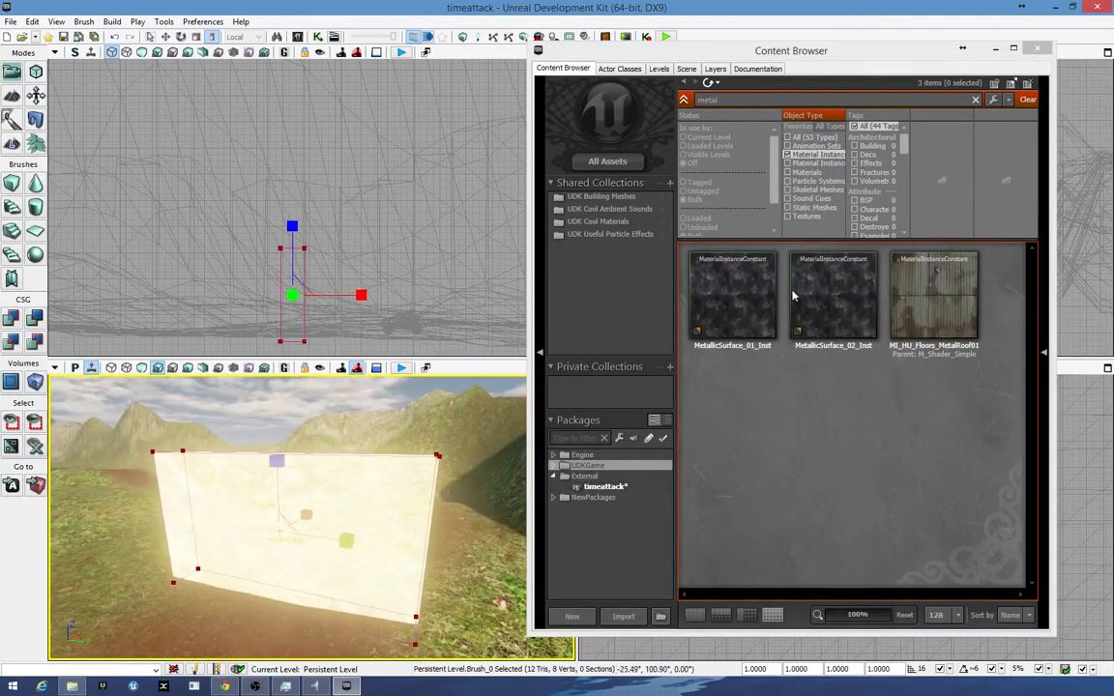
click(965, 305)
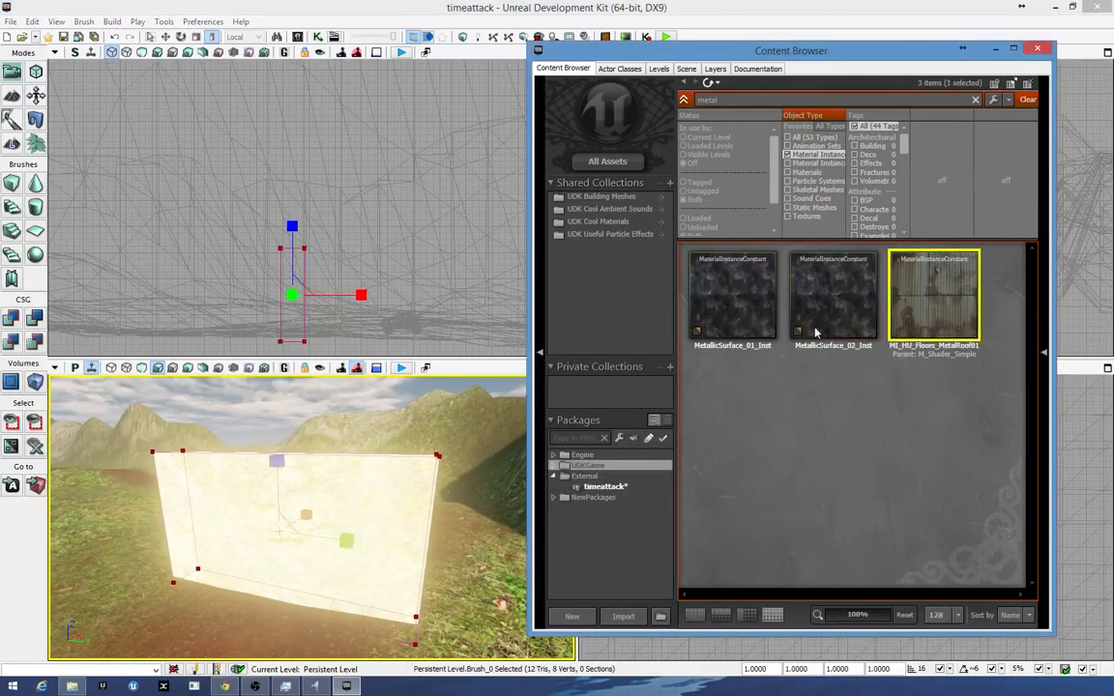
mouse_move(920, 304)
mouse_down()
mouse_move(340, 510)
mouse_move(334, 498)
mouse_up()
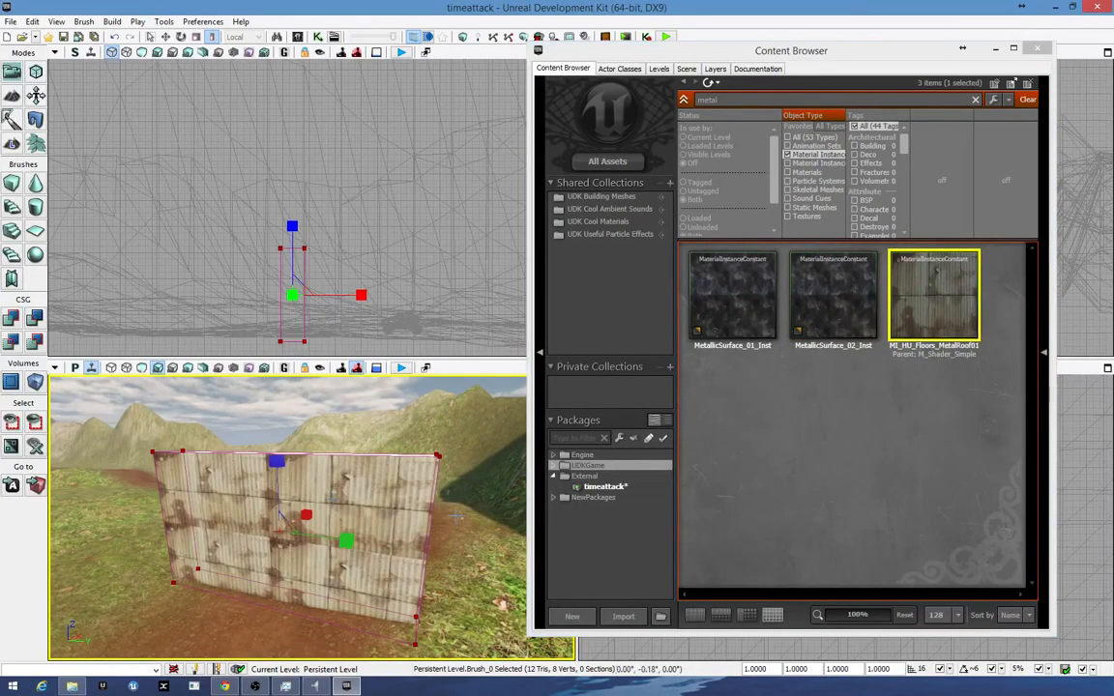
- Apply MI_HU_Floors_MetalRoof01 to one narrow end face of the block
right_drag(455, 517, 377, 505)
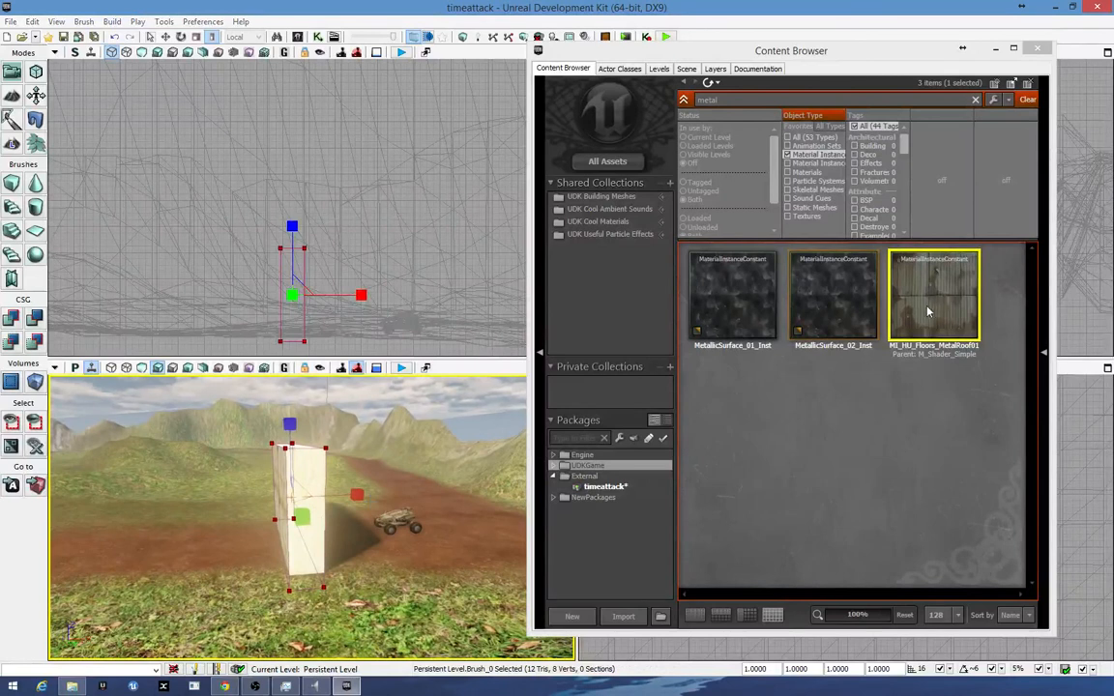
drag(926, 310, 320, 480)
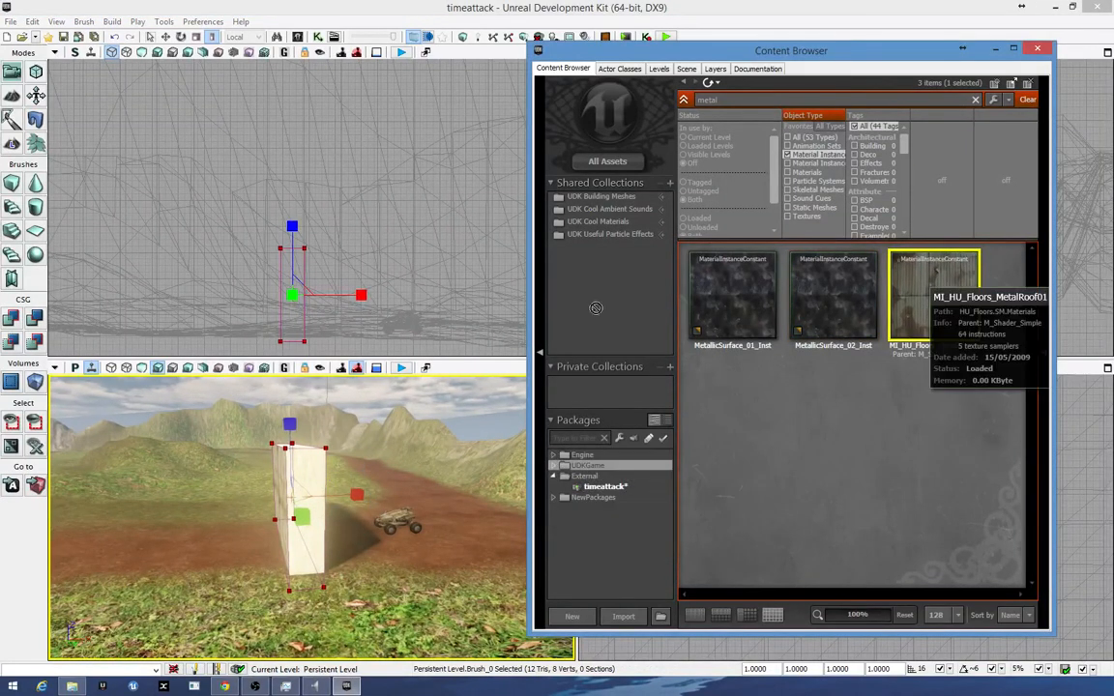
drag(919, 295, 302, 481)
- Apply MI_HU_Floors_MetalRoof01 to the block's top face and its remaining narrow end face
right_drag(369, 524, 363, 500)
right_click(353, 486)
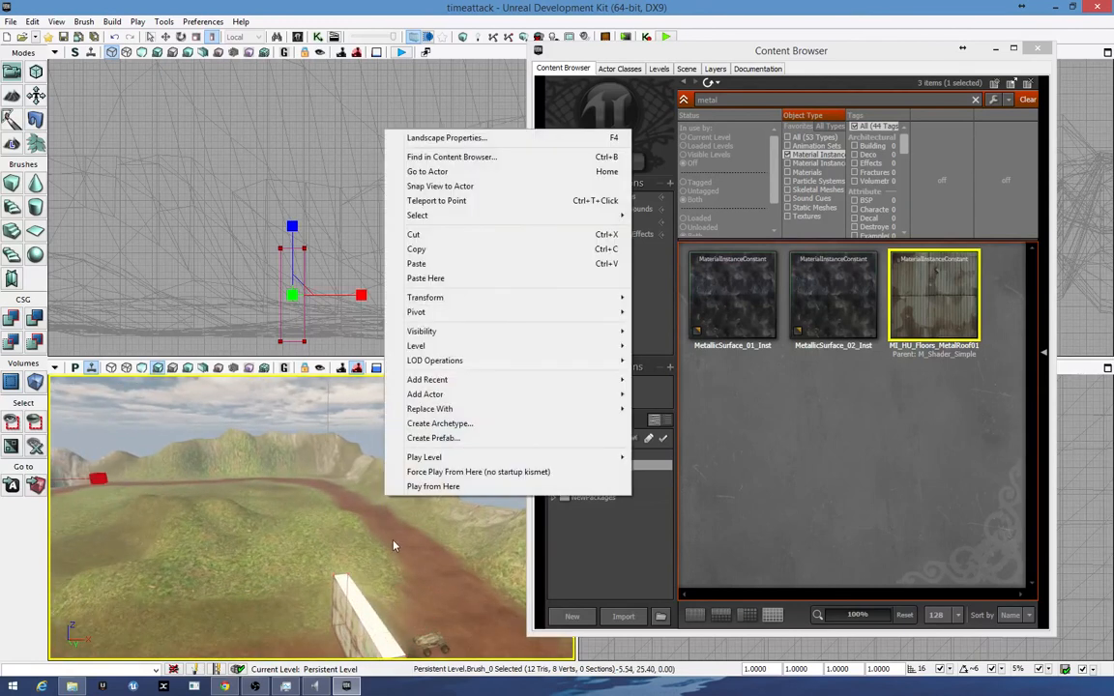
click(360, 489)
drag(360, 489, 370, 482)
drag(909, 334, 340, 551)
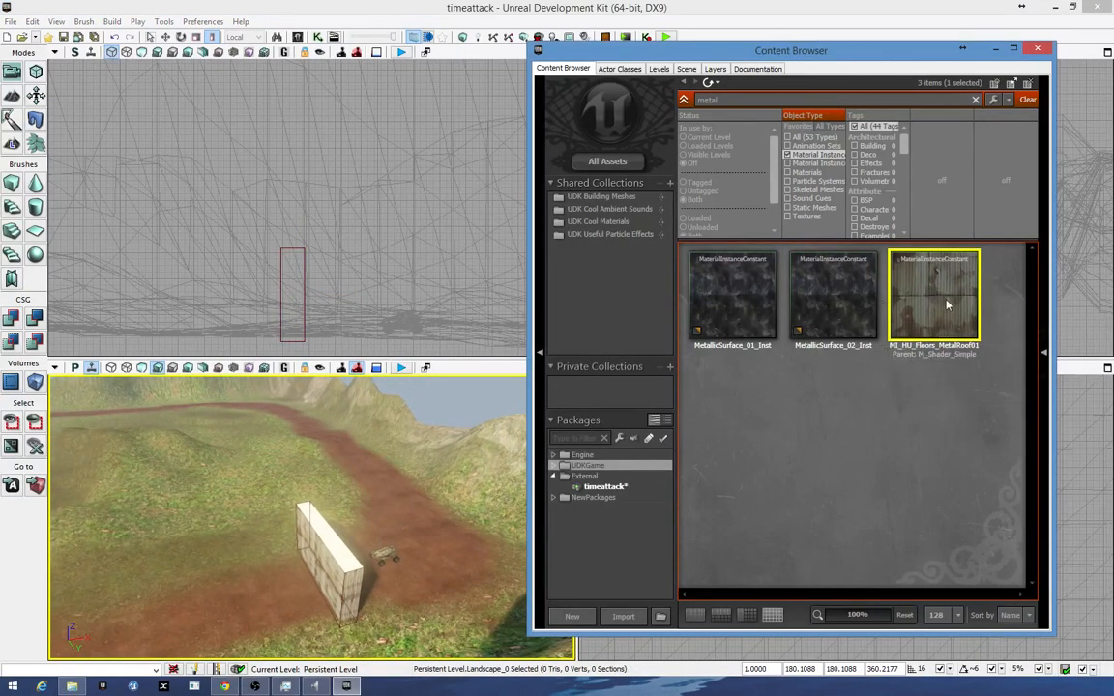
drag(948, 306, 335, 541)
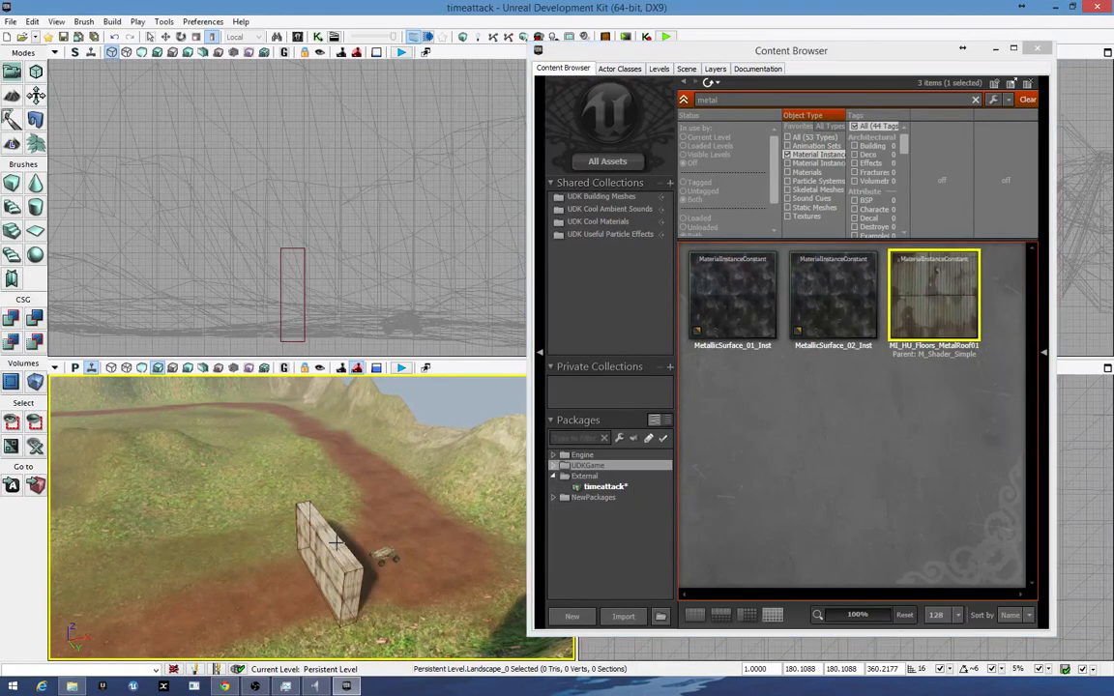
right_drag(363, 493, 354, 518)
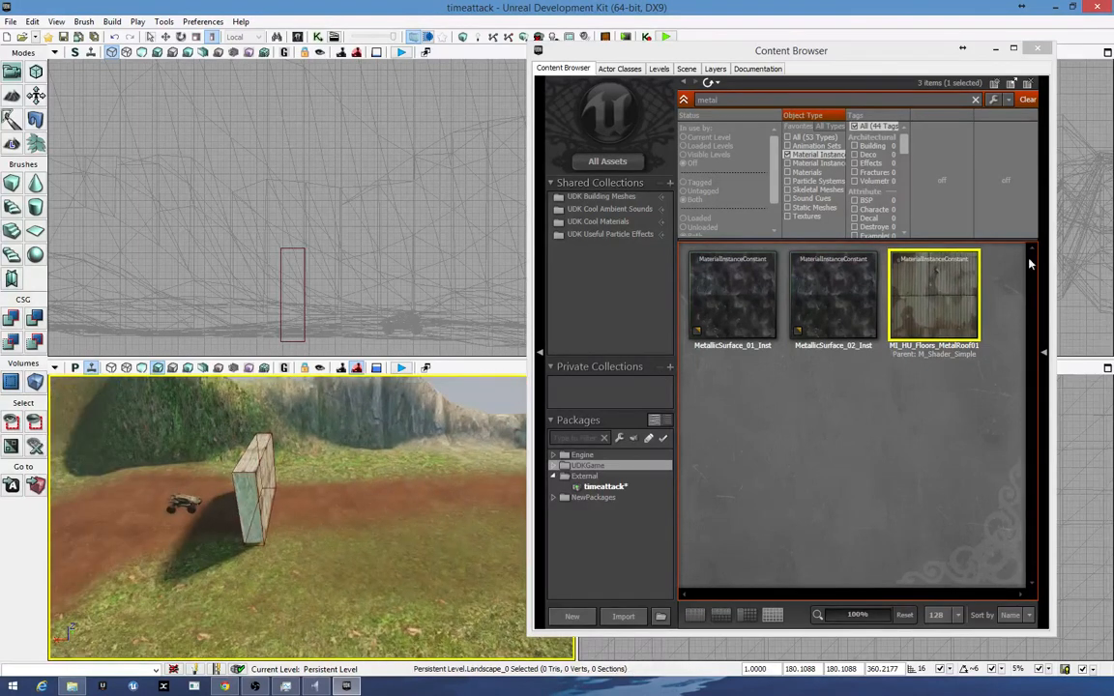
drag(934, 300, 248, 510)
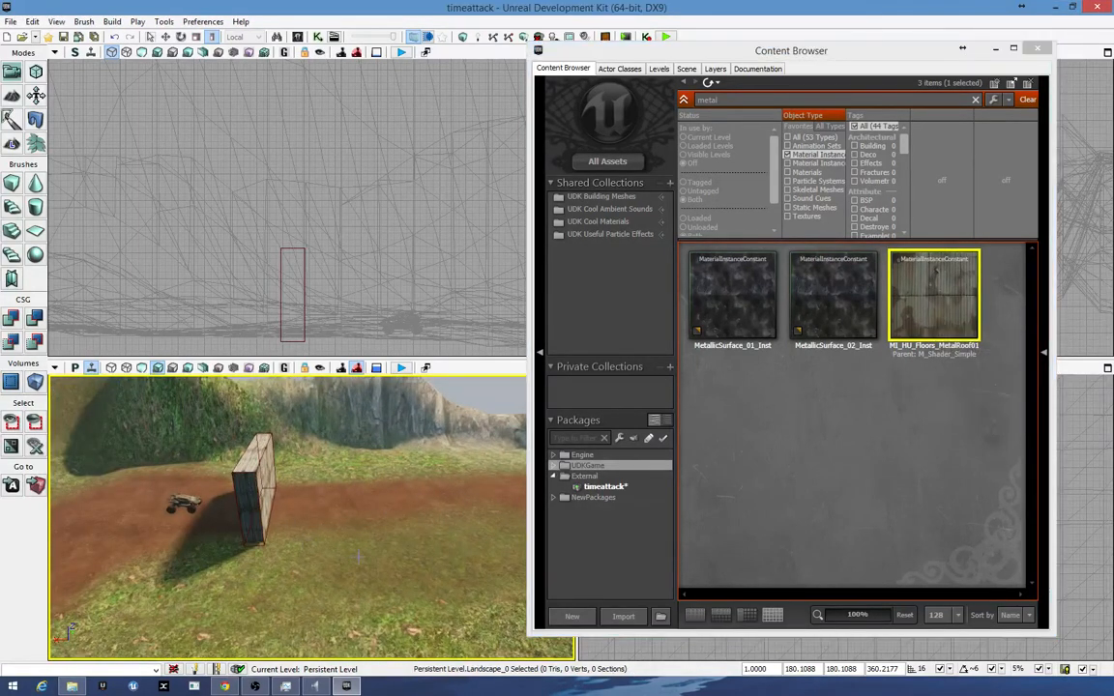
- Change the builder brush at the metal block to a cylinder with 32 sides
right_drag(249, 511, 201, 532)
right_drag(201, 418, 204, 488)
right_click(204, 418)
right_drag(278, 489, 307, 468)
click(287, 540)
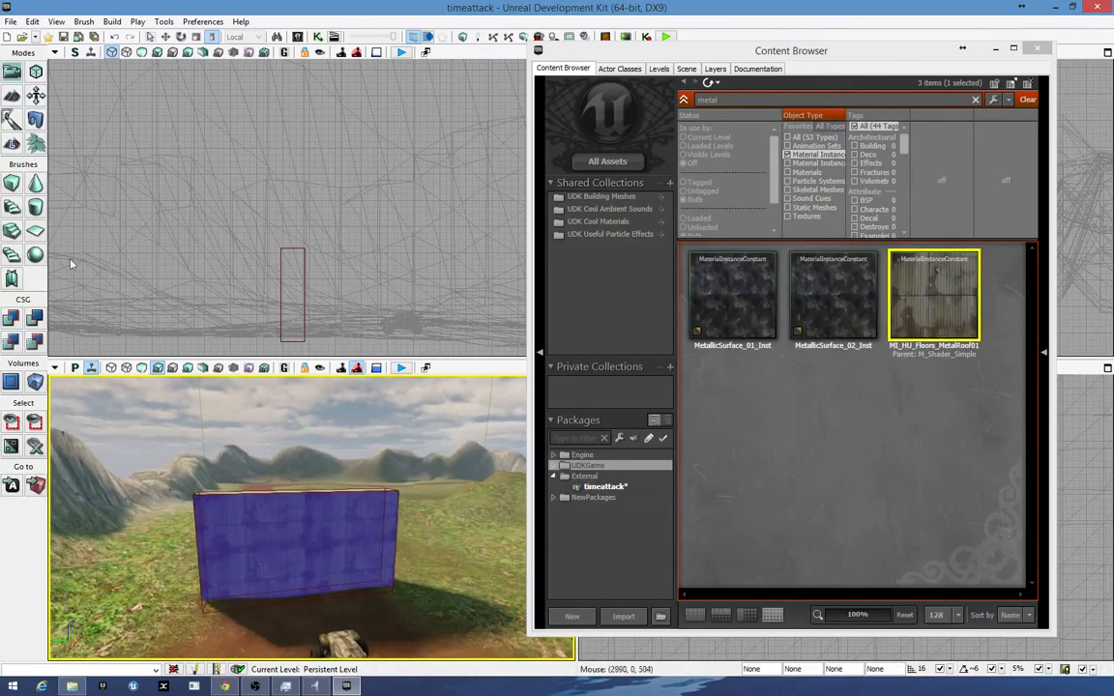
click(33, 213)
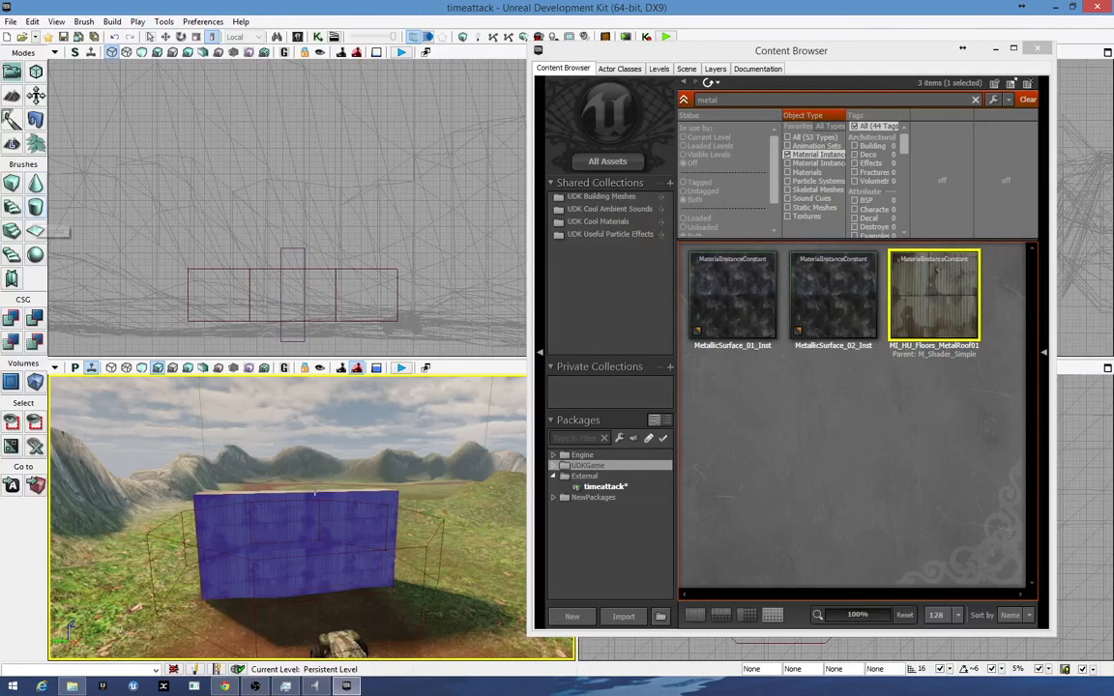
right_click(35, 207)
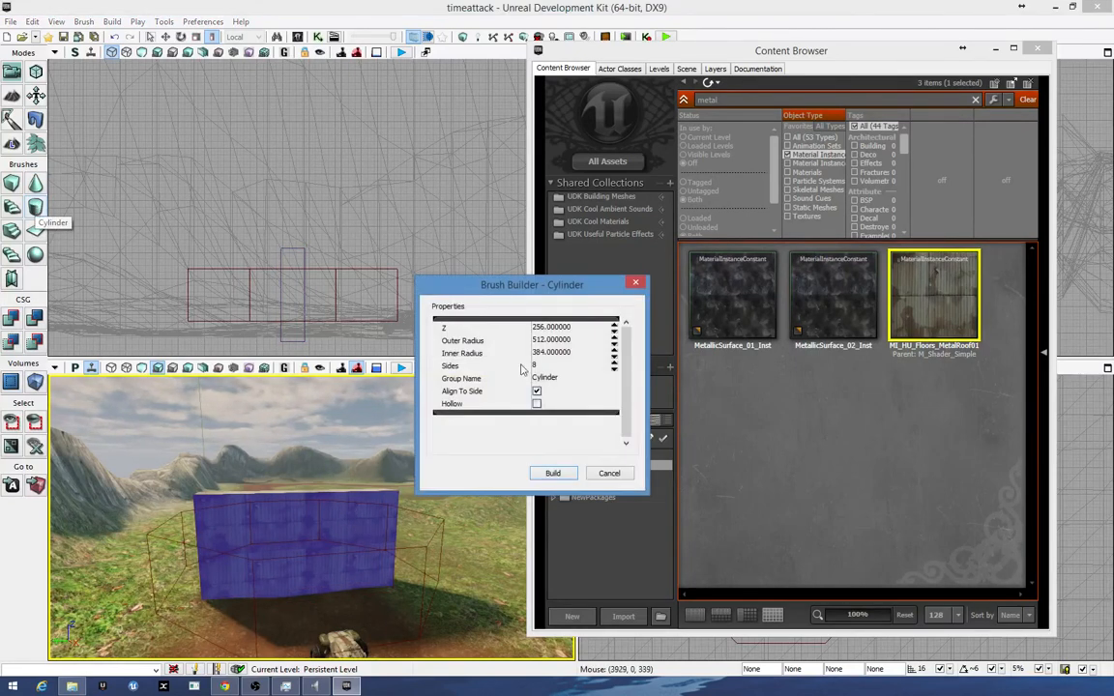
click(615, 364)
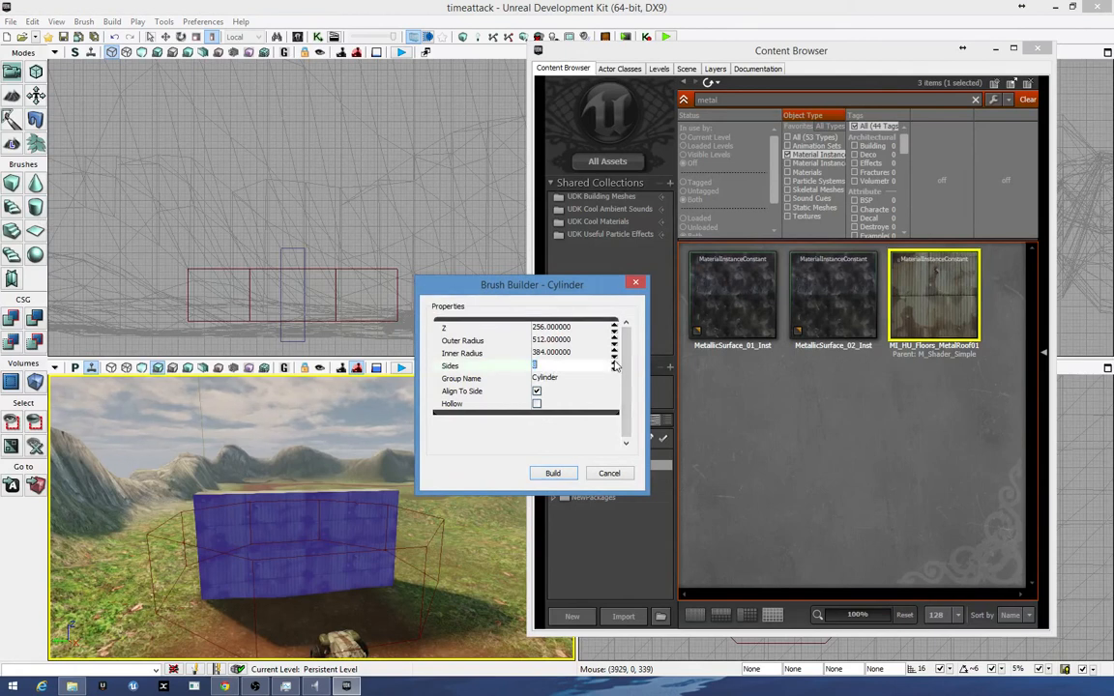
text(32)
key(Return)
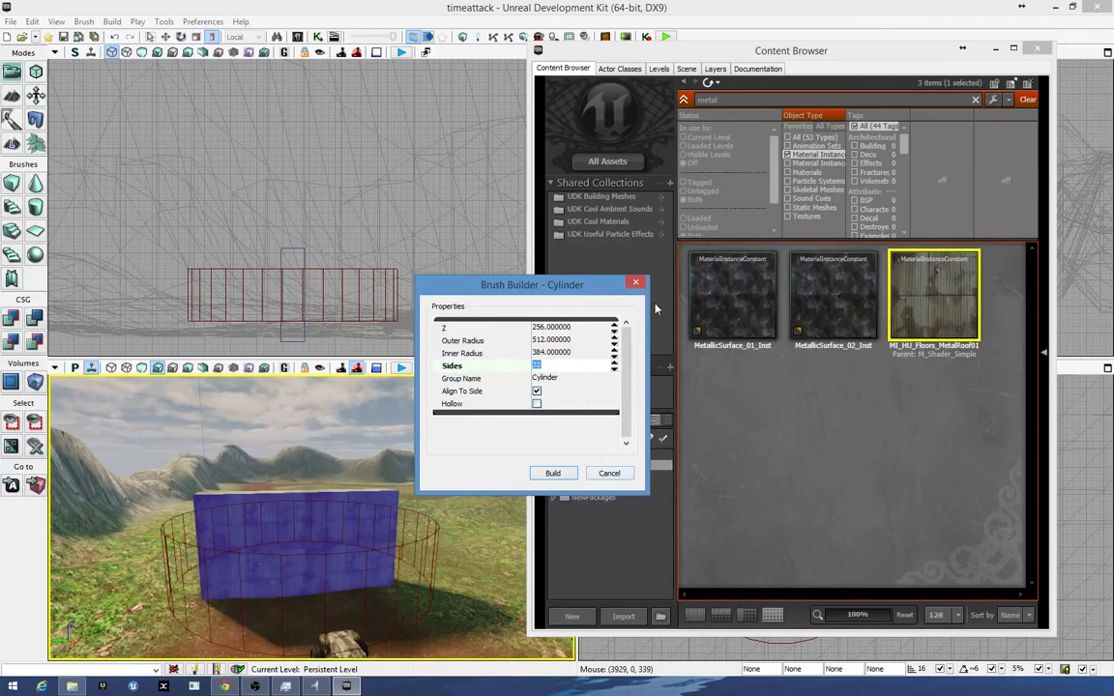
click(635, 282)
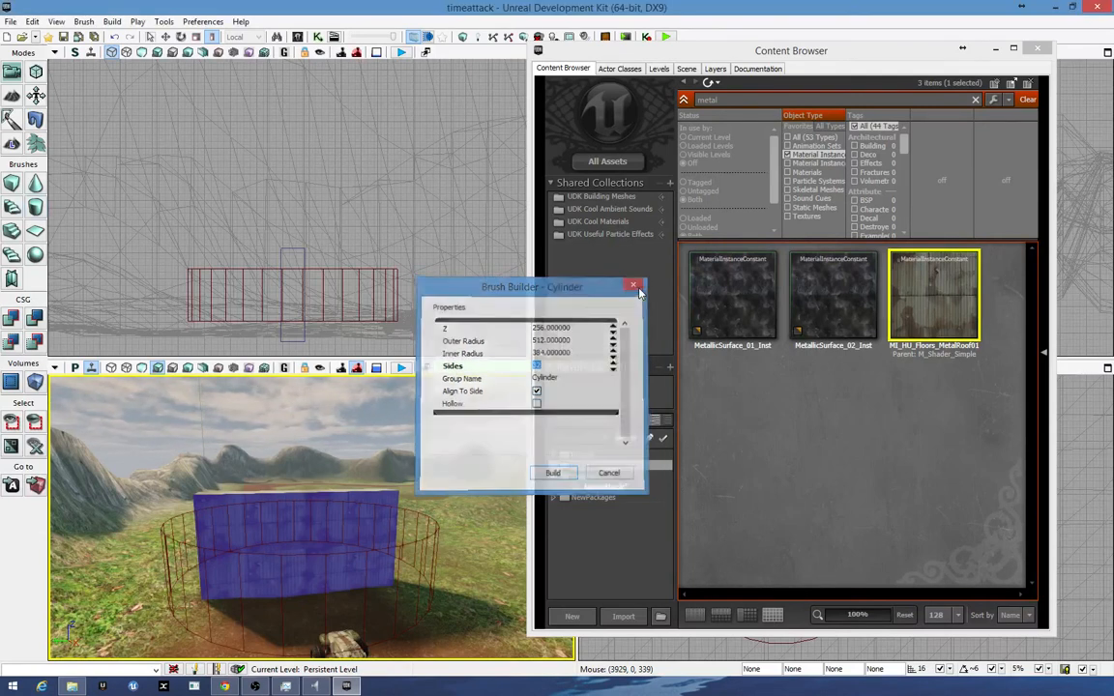
- Rotate the cylinder builder brush upright so its round face points along the track
click(181, 37)
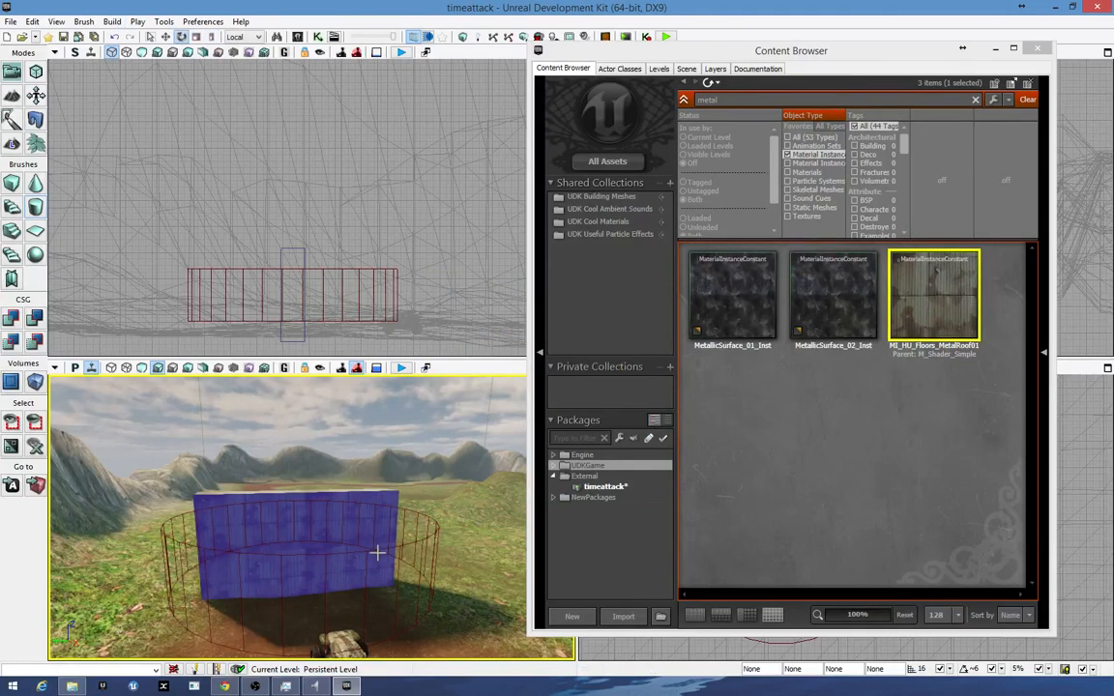
click(366, 514)
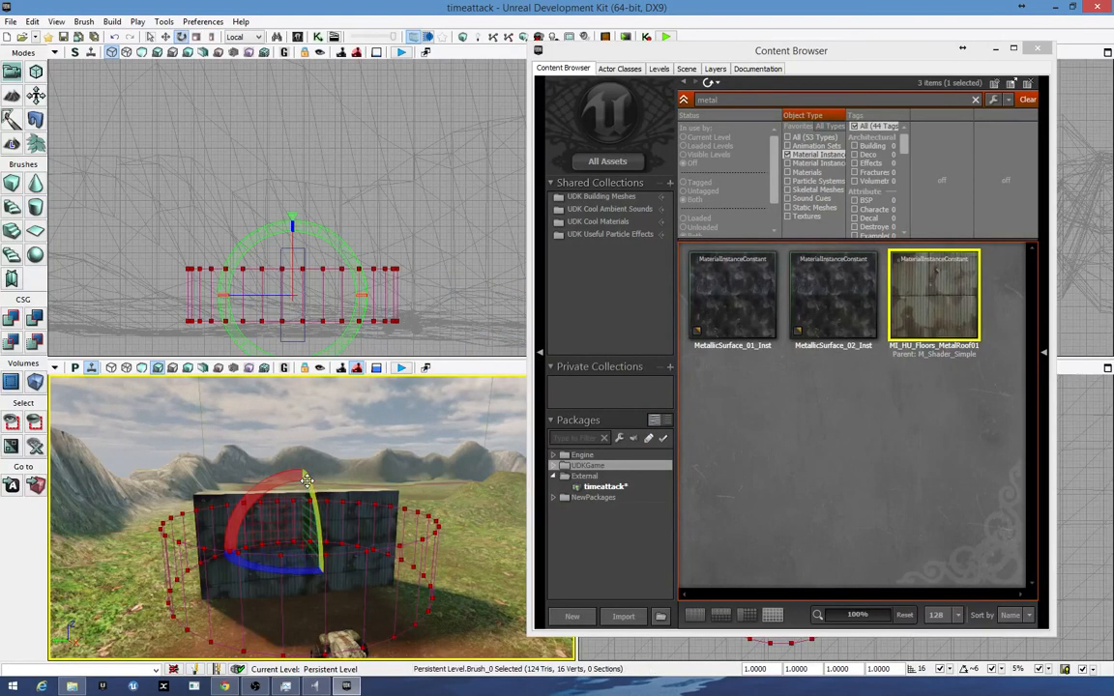
mouse_move(305, 481)
mouse_down()
mouse_move(324, 579)
mouse_move(363, 625)
mouse_up()
- Scale the cylinder brush down uniformly to fit the block's width, lower its centre to track level and close the Content Browser
key(space)
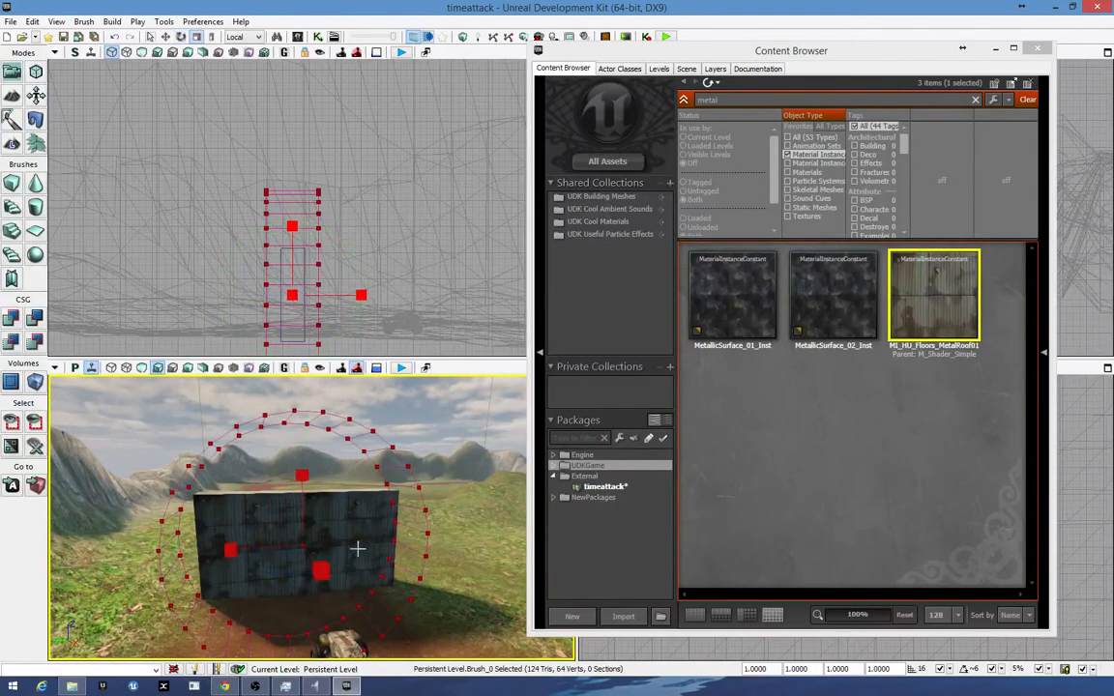
mouse_move(322, 577)
mouse_down()
mouse_move(296, 605)
mouse_move(309, 592)
mouse_move(281, 564)
mouse_up()
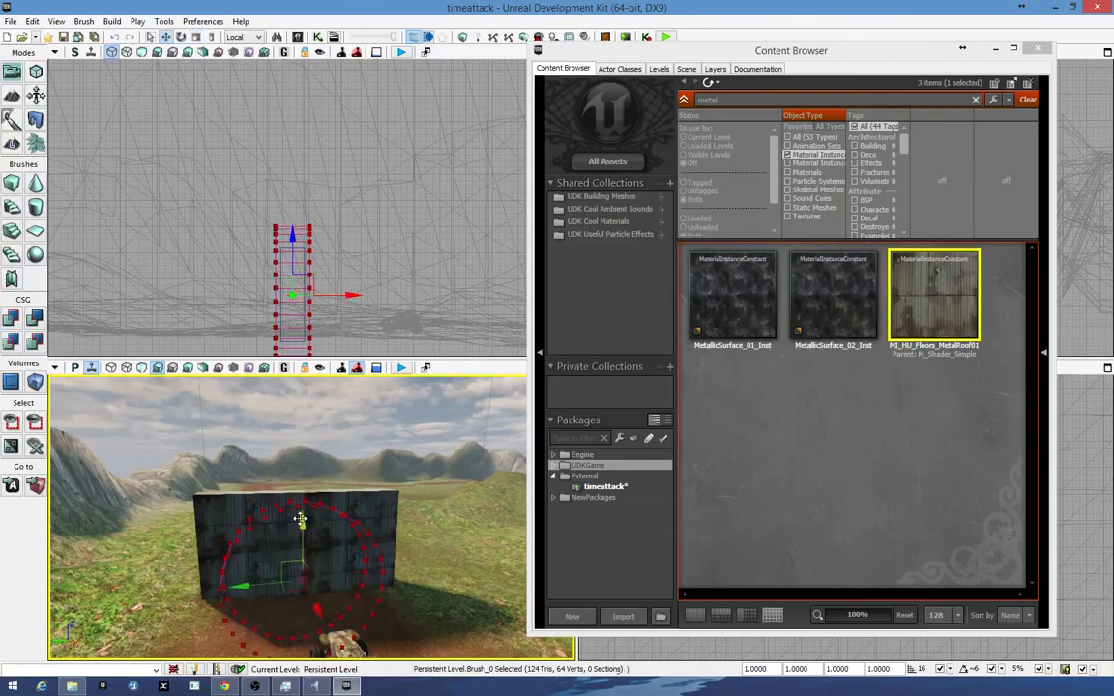
key(space)
right_drag(349, 520, 367, 520)
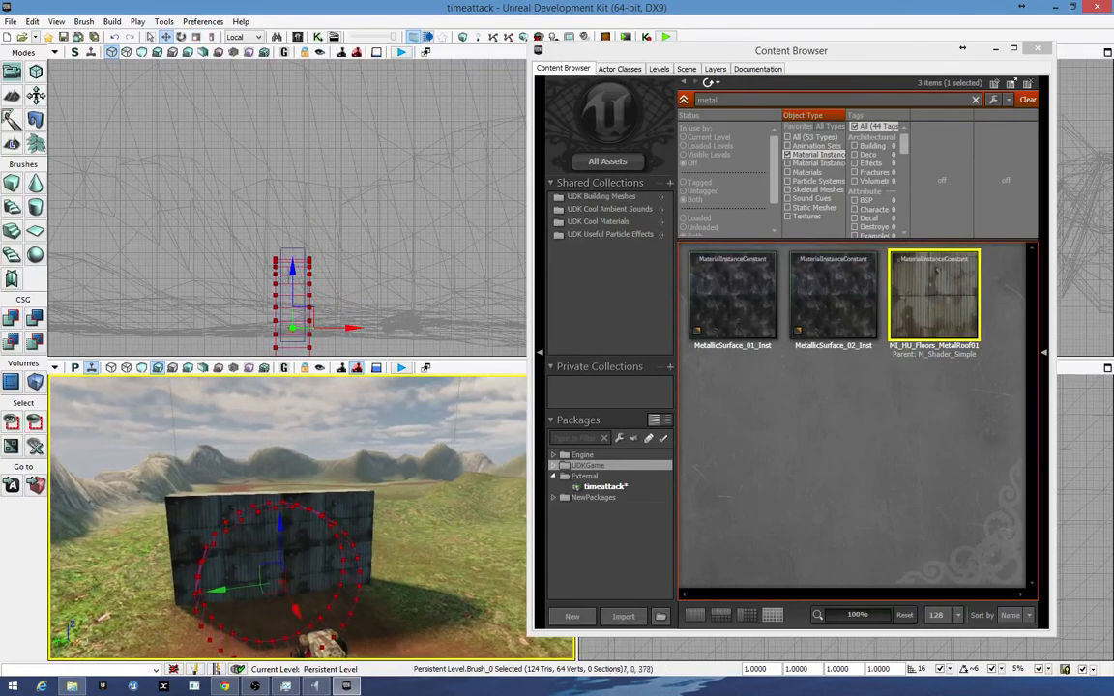
click(1036, 47)
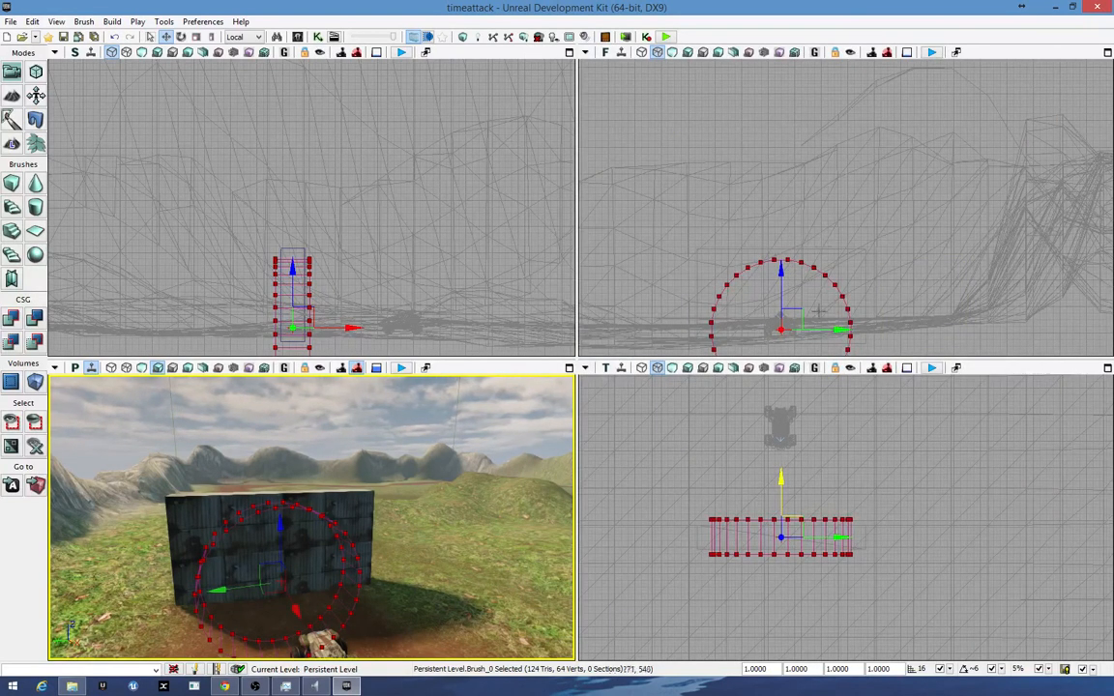
mouse_move(893, 579)
right_down()
mouse_move(883, 527)
mouse_move(899, 503)
right_up()
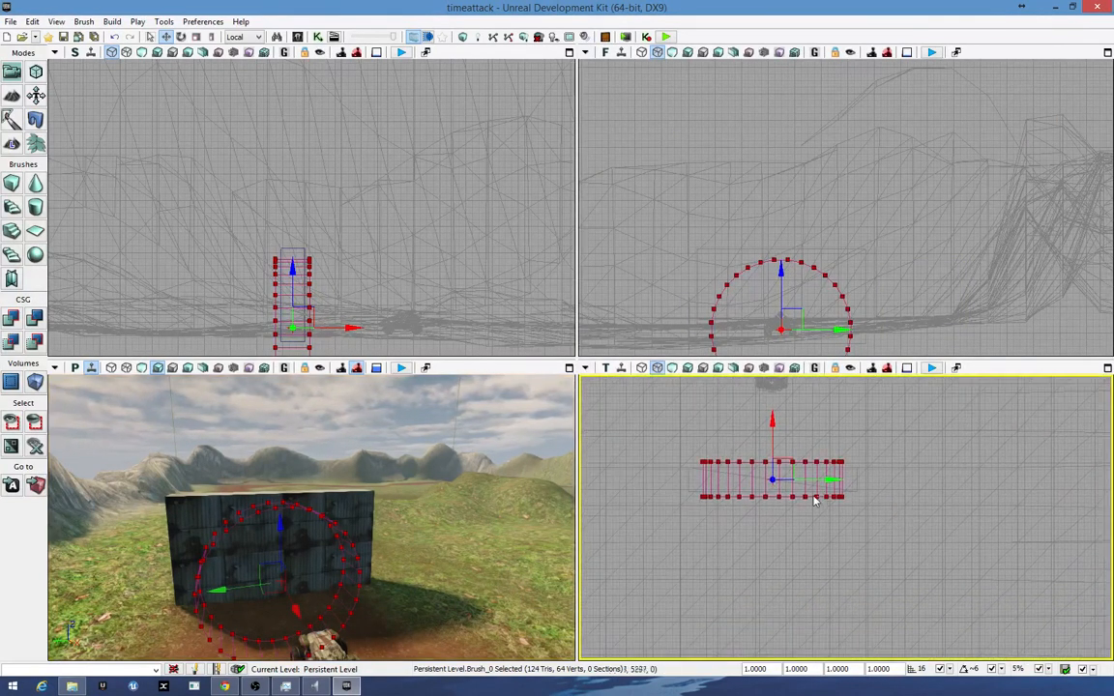
- Examine the cylinder brush's fit through the metal block from above, the narrow end and the track side
scroll(814, 501, up, 2)
scroll(815, 501, up, 1)
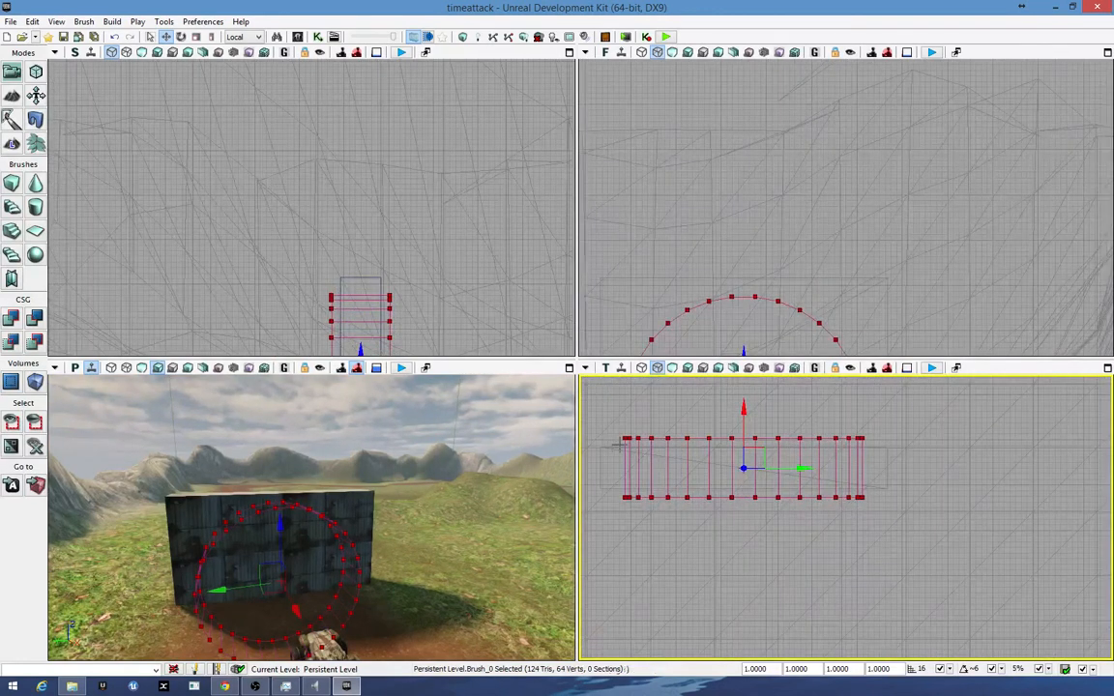
mouse_move(266, 525)
right_down()
mouse_move(266, 538)
mouse_move(517, 549)
mouse_move(459, 553)
mouse_move(522, 559)
right_up()
key(a)
key(w)
key(a)
key(d)
key(s)
key(d)
key(a)
key(a)
mouse_move(308, 470)
right_down()
mouse_move(344, 470)
mouse_move(272, 470)
right_up()
key(d)
key(a)
key(d)
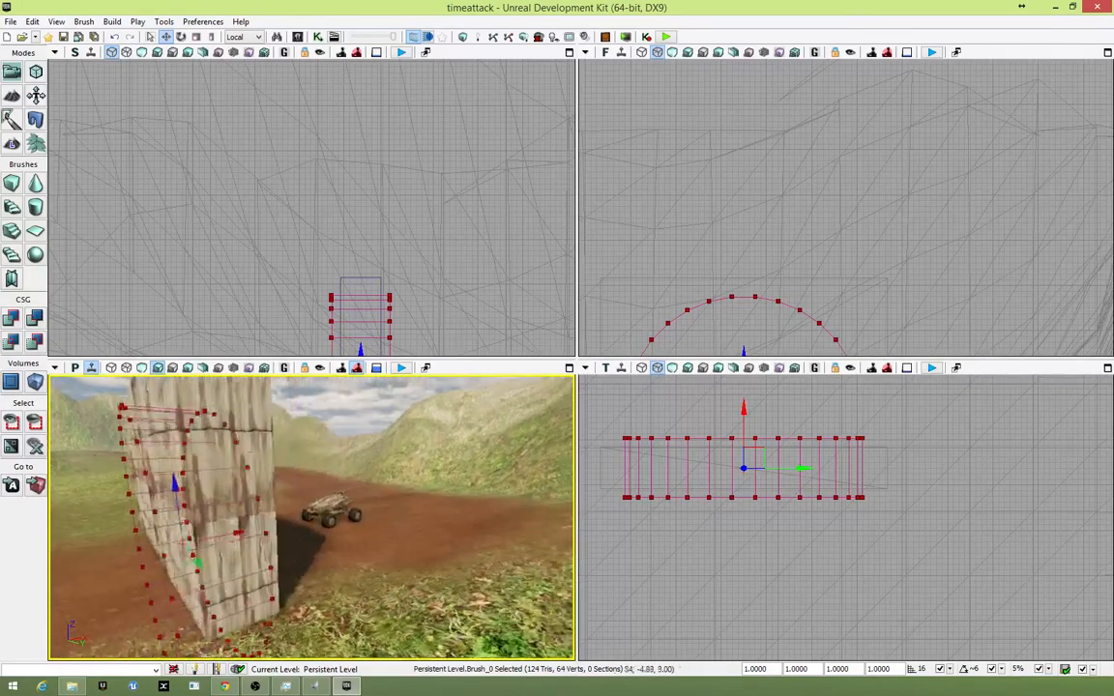
right_drag(312, 516, 275, 516)
key(a)
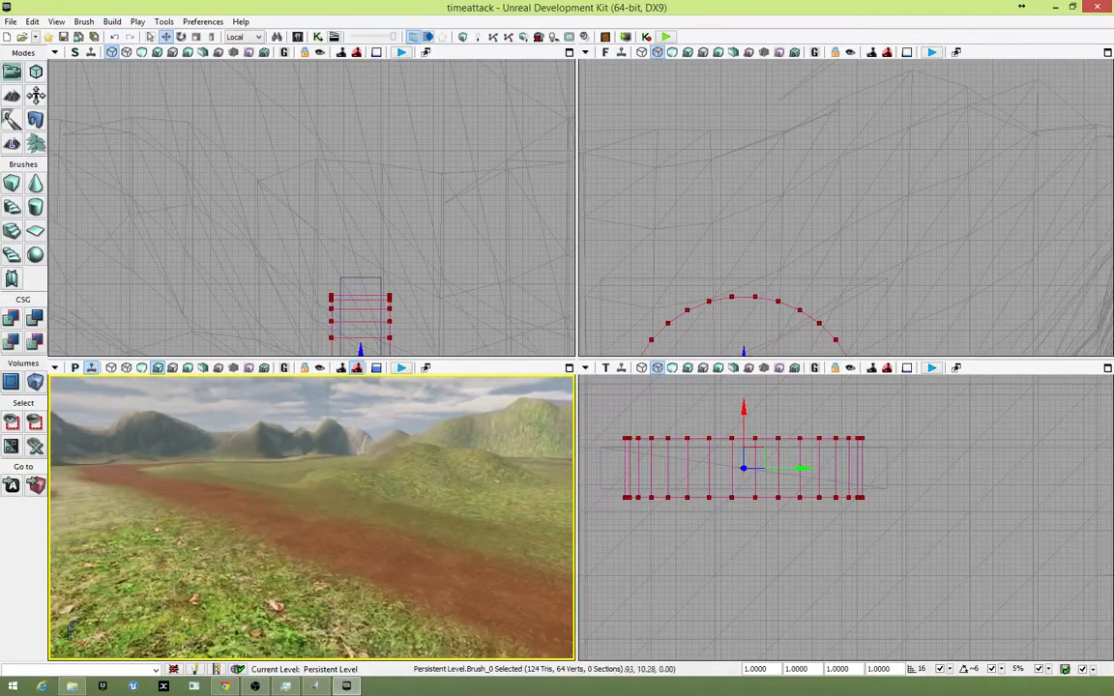
key(s)
mouse_move(312, 517)
right_down()
mouse_move(261, 517)
mouse_move(274, 517)
right_up()
key(w)
key(s)
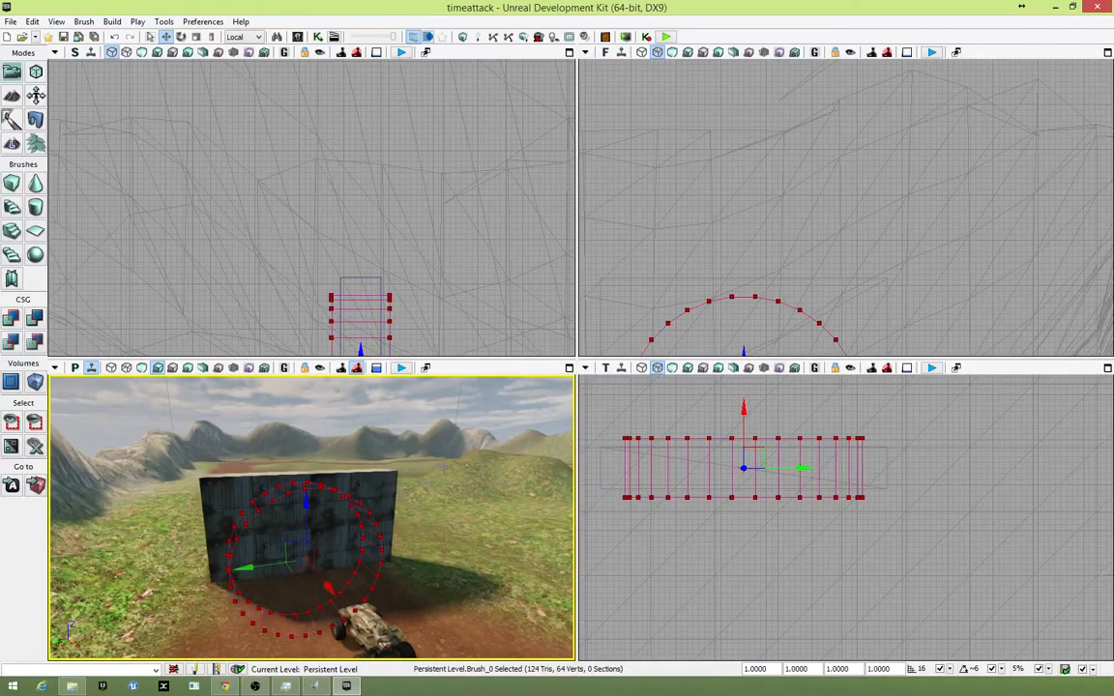
- Subtract the cylinder brush from the metal block to cut the arch, then move the builder brush aside onto the grass as a cube
mouse_move(312, 517)
right_down()
mouse_move(307, 561)
mouse_move(281, 483)
mouse_move(319, 542)
mouse_move(270, 538)
mouse_move(358, 534)
mouse_move(324, 534)
right_up()
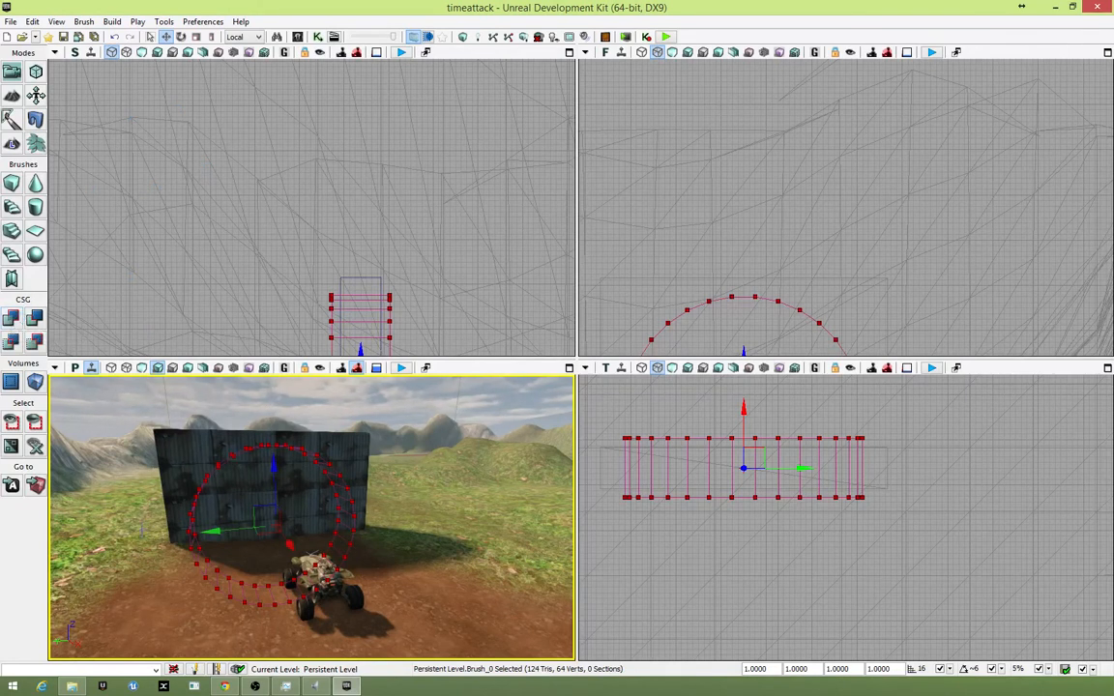
click(37, 320)
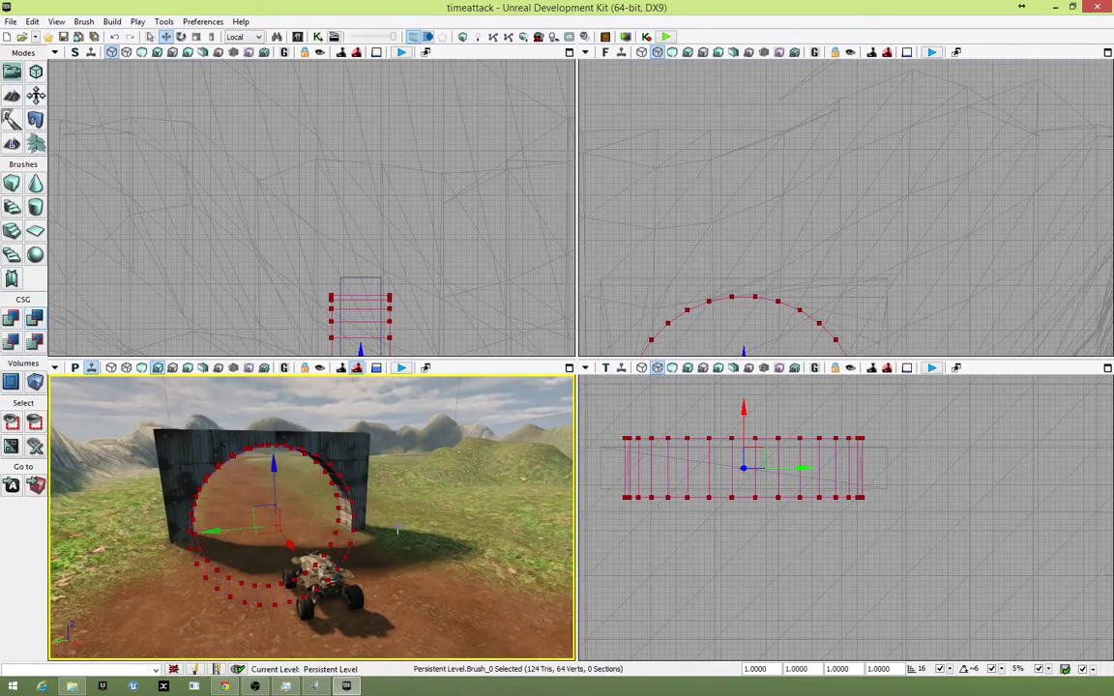
drag(210, 533, 475, 507)
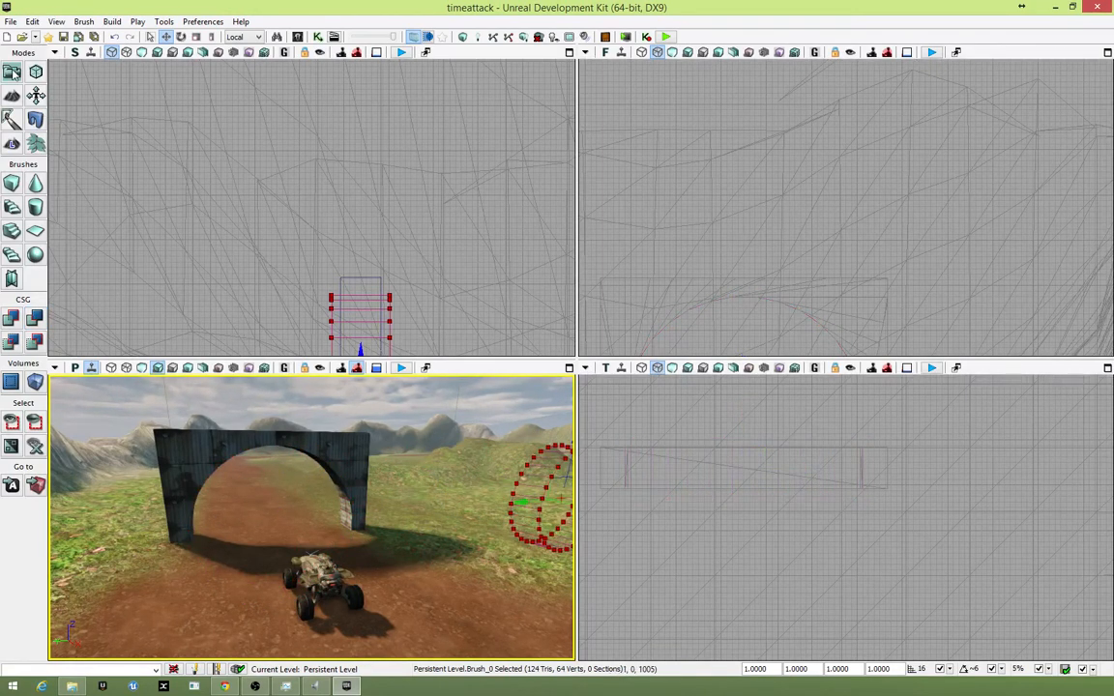
click(14, 184)
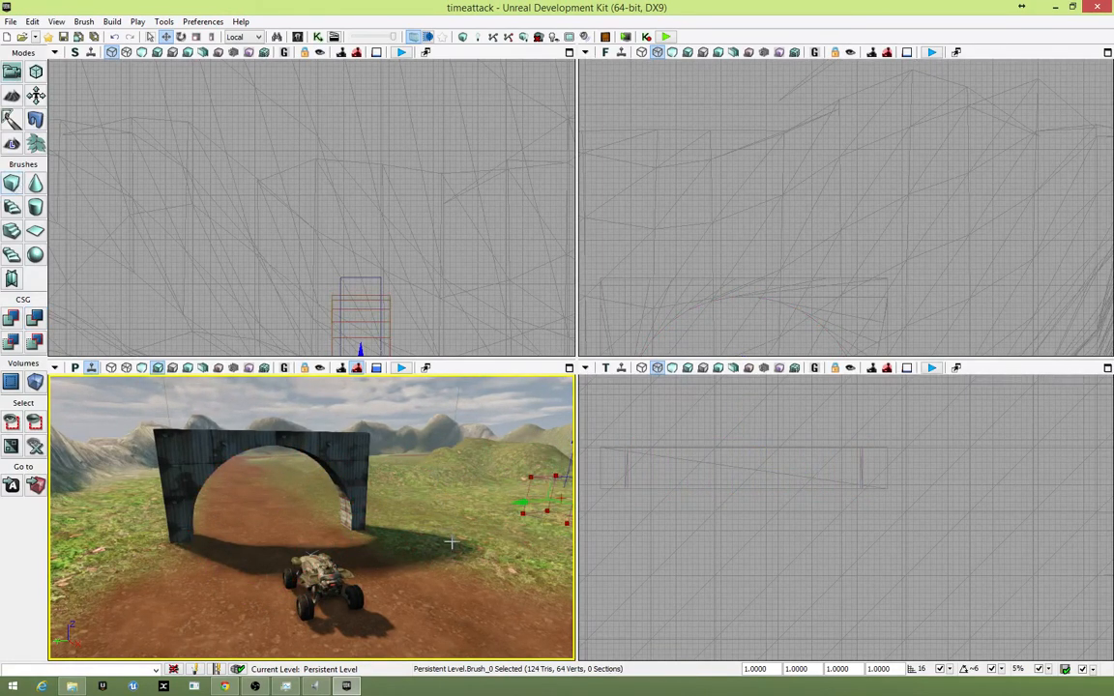
- Examine the arched gate and its place across the track from close up and from above
mouse_move(451, 543)
right_down()
mouse_move(377, 535)
mouse_move(431, 517)
mouse_move(392, 522)
mouse_move(413, 534)
mouse_move(393, 561)
mouse_move(489, 551)
mouse_move(577, 567)
mouse_move(573, 542)
mouse_move(621, 550)
right_up()
key(w)
key(s)
key(w)
key(w)
key(s)
key(w)
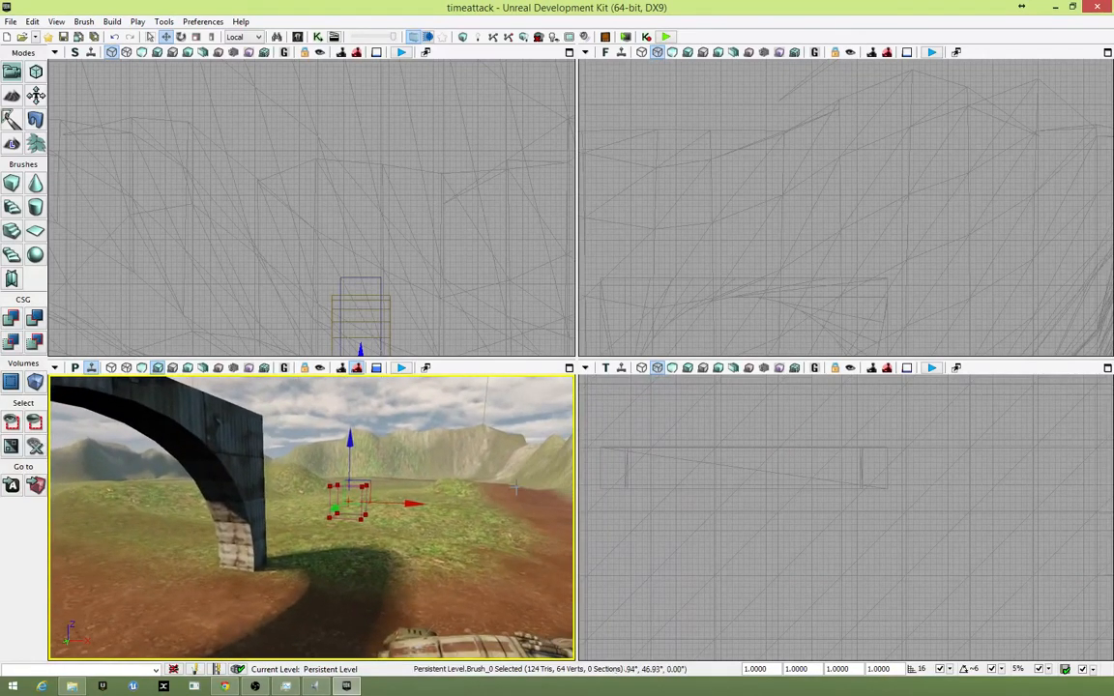
mouse_move(440, 561)
right_down()
mouse_move(339, 564)
mouse_move(401, 584)
mouse_move(363, 592)
mouse_move(389, 592)
mouse_move(314, 586)
mouse_move(416, 580)
right_up()
key(w)
key(s)
key(a)
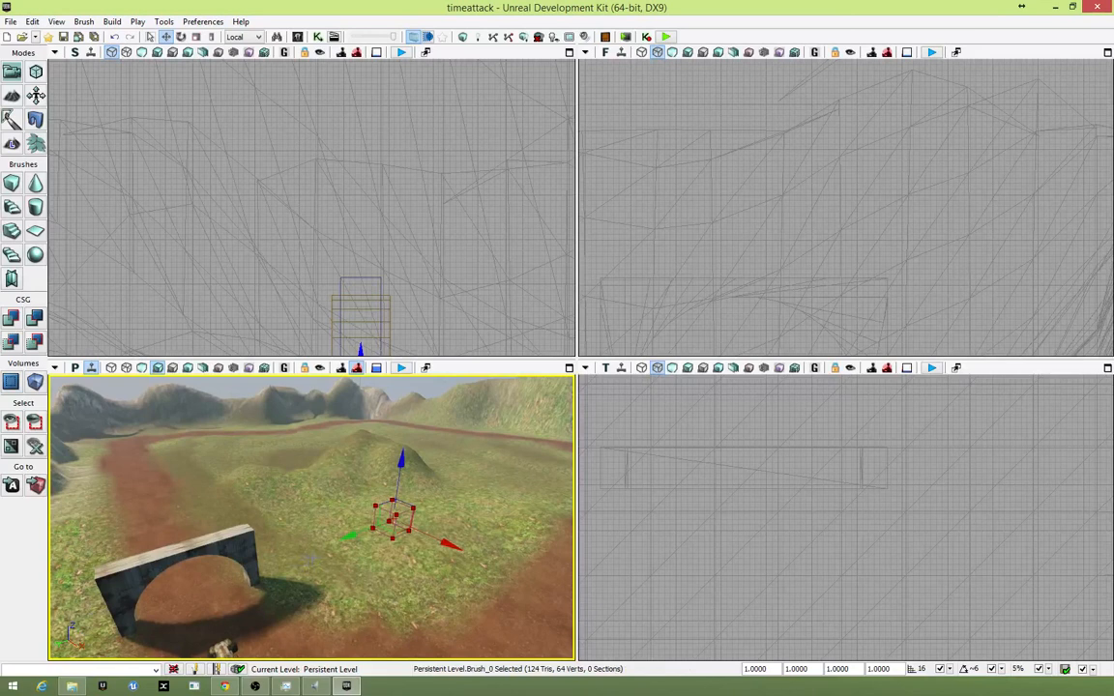
right_drag(303, 551, 314, 548)
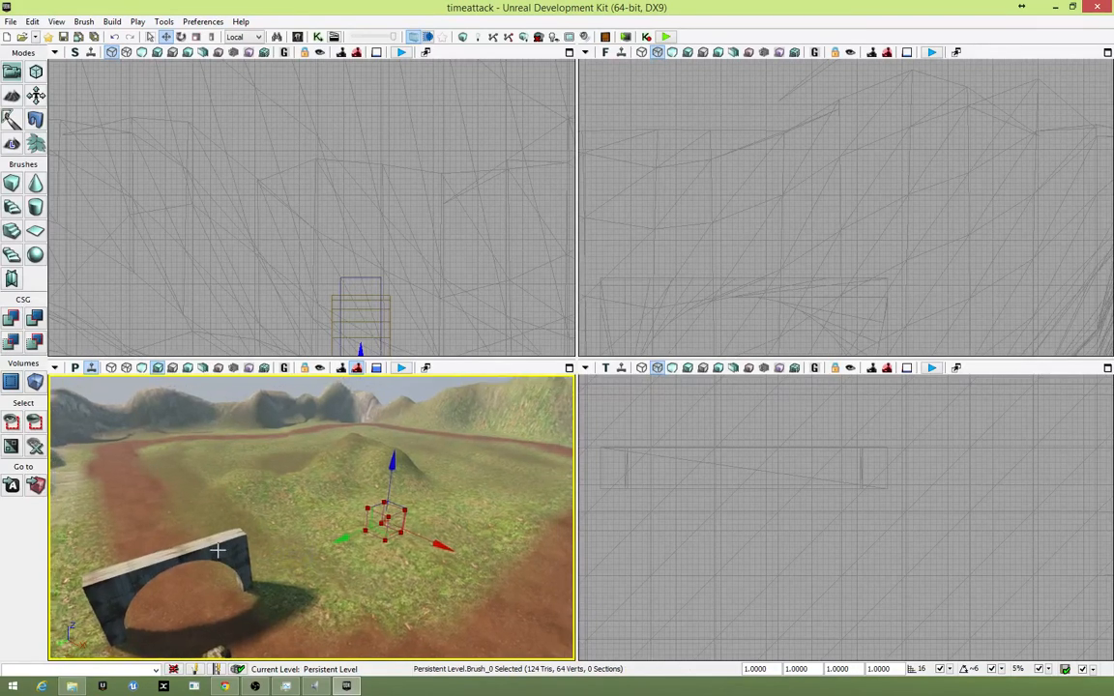
- Shift the subtractive cylinder brush slightly sideways to centre the arch in the metal block and rebuild the geometry
click(224, 571)
click(829, 489)
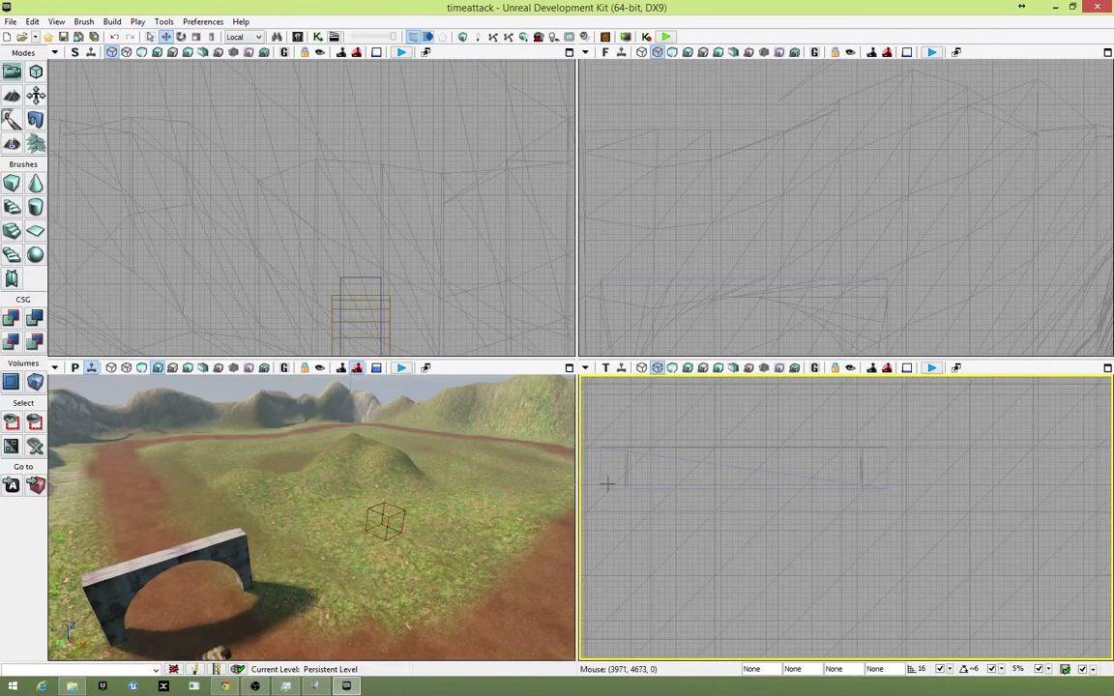
click(242, 573)
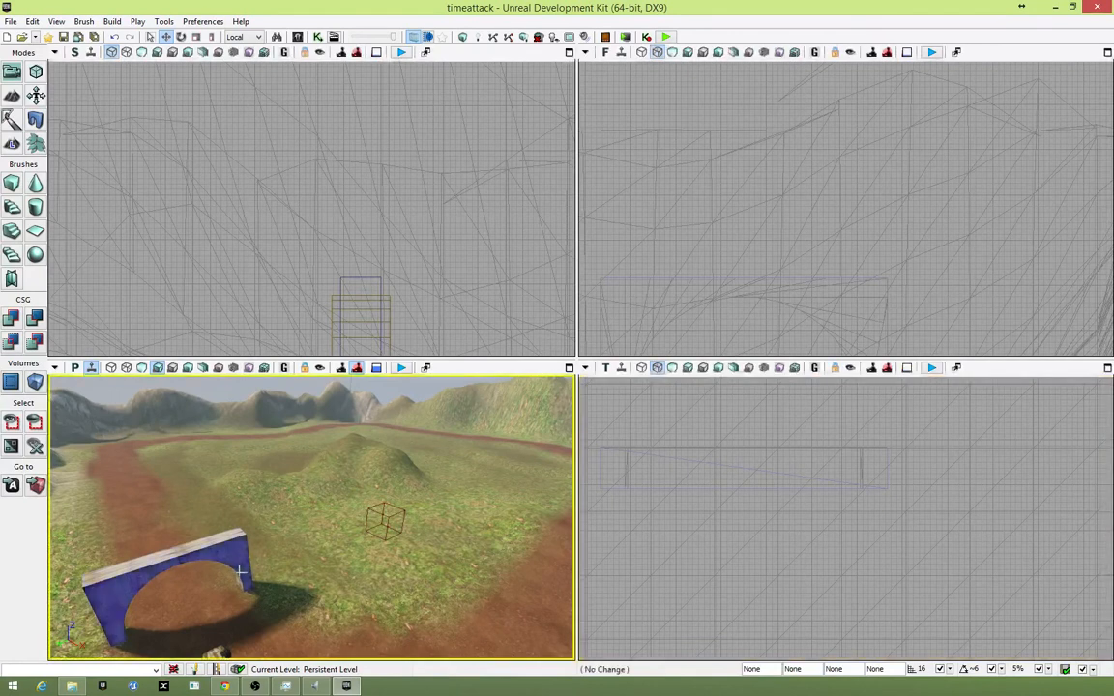
drag(811, 443, 829, 596)
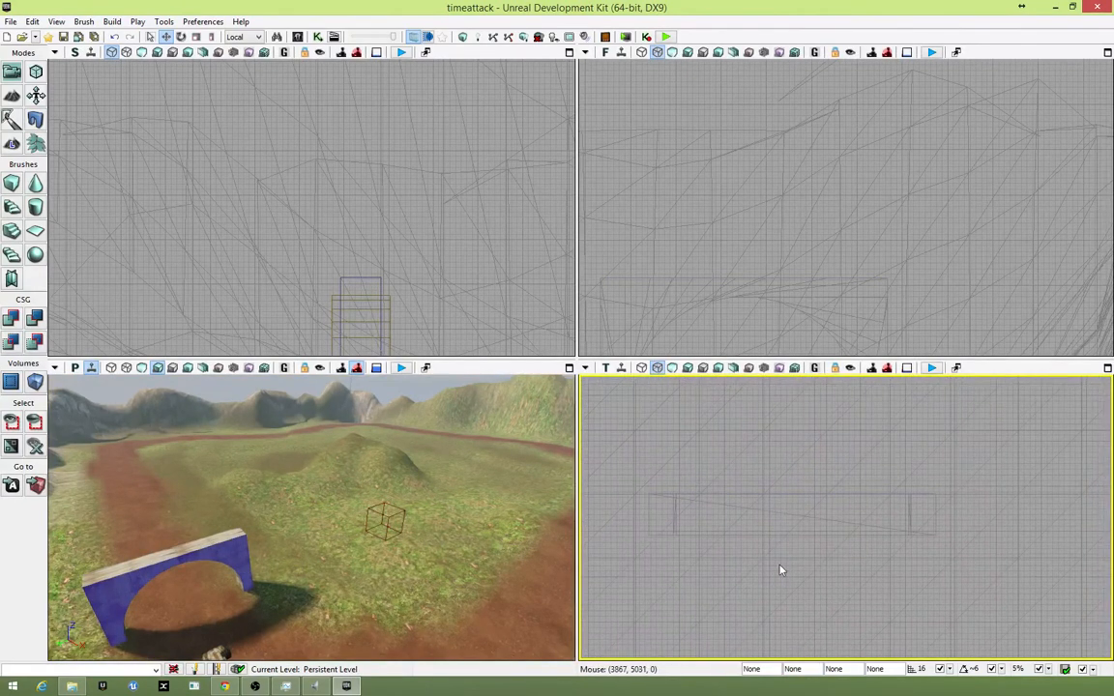
click(740, 301)
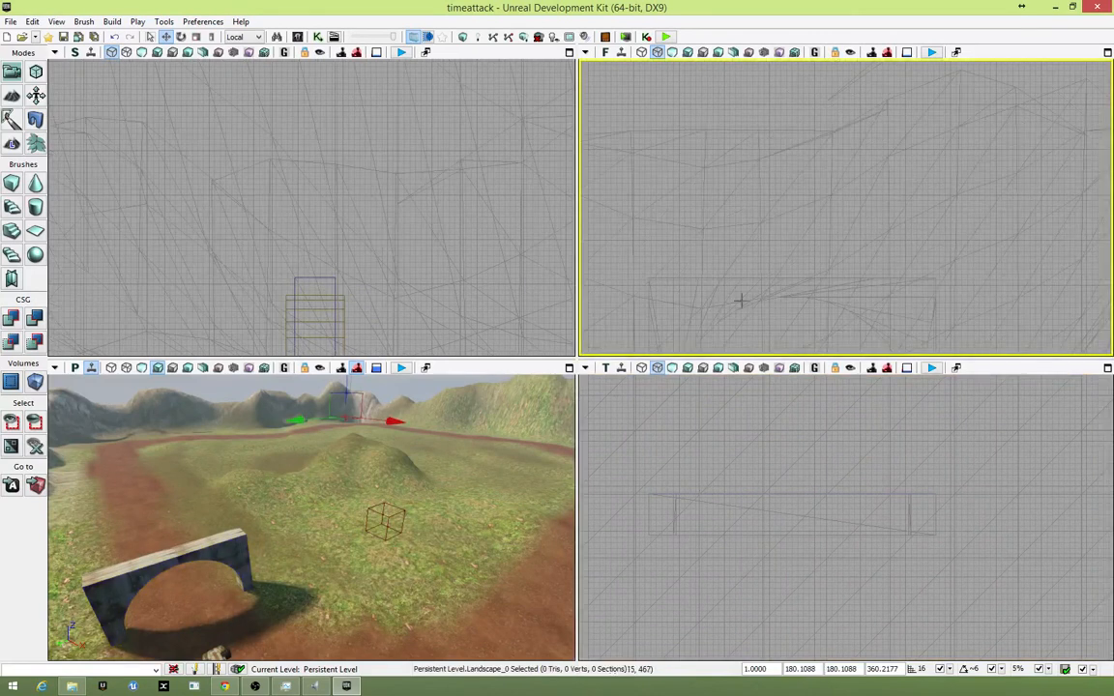
click(340, 323)
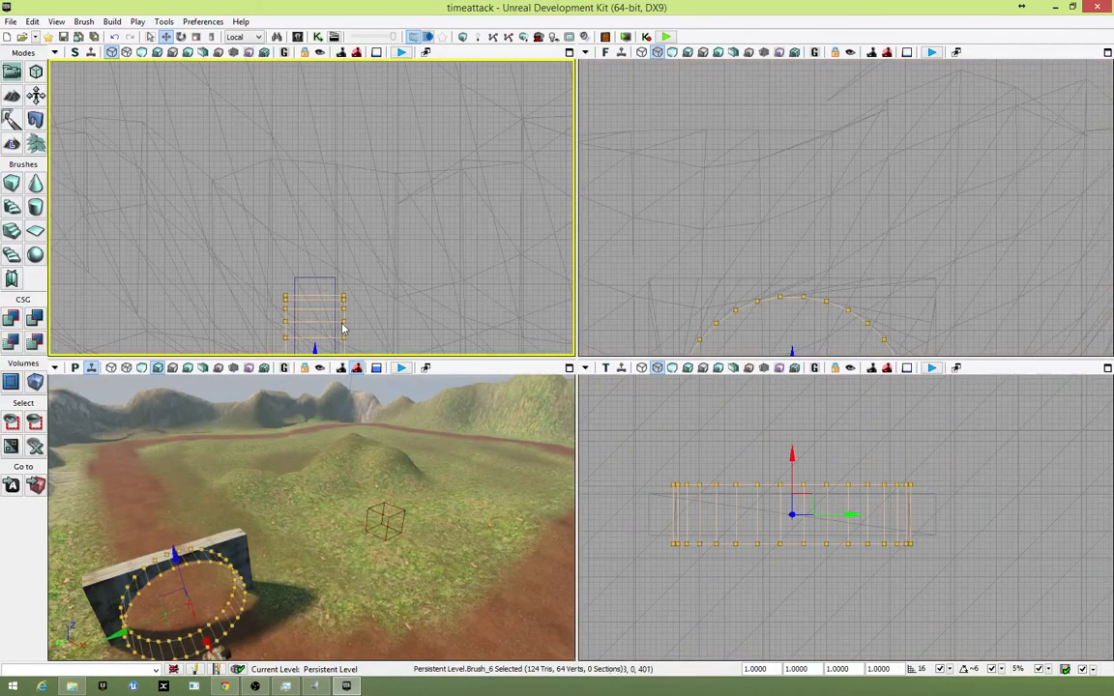
mouse_move(278, 587)
right_down()
mouse_move(252, 600)
mouse_move(246, 621)
mouse_move(232, 551)
mouse_move(233, 583)
mouse_move(253, 587)
mouse_move(246, 561)
mouse_move(250, 579)
mouse_move(259, 574)
mouse_move(232, 576)
mouse_move(253, 578)
right_up()
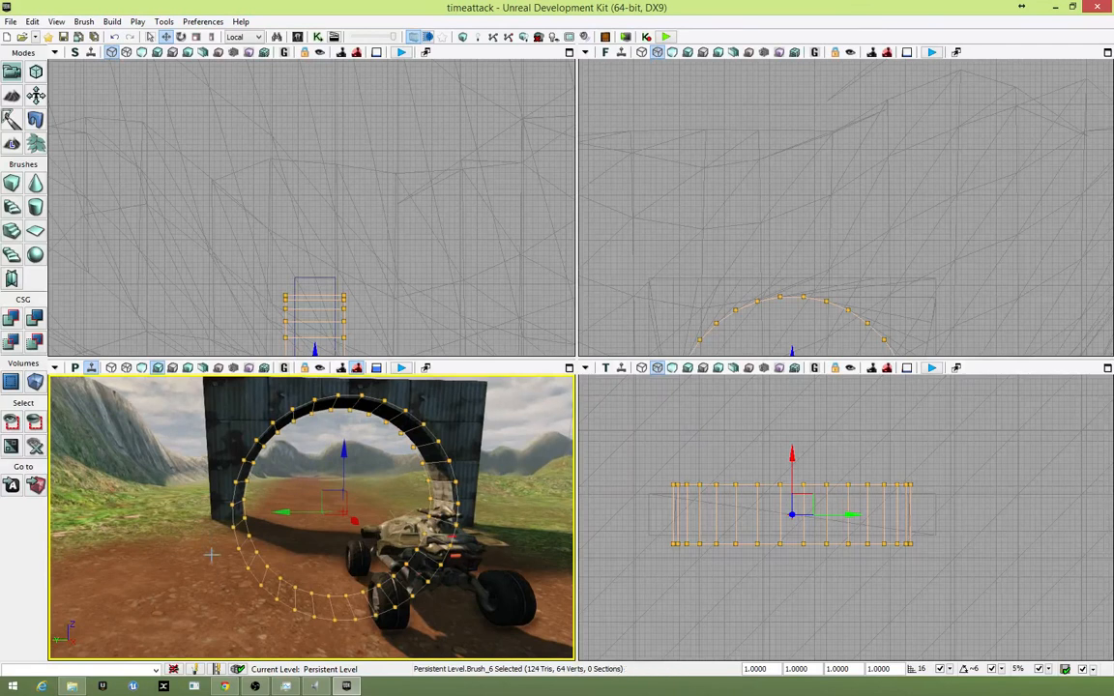
drag(282, 513, 282, 515)
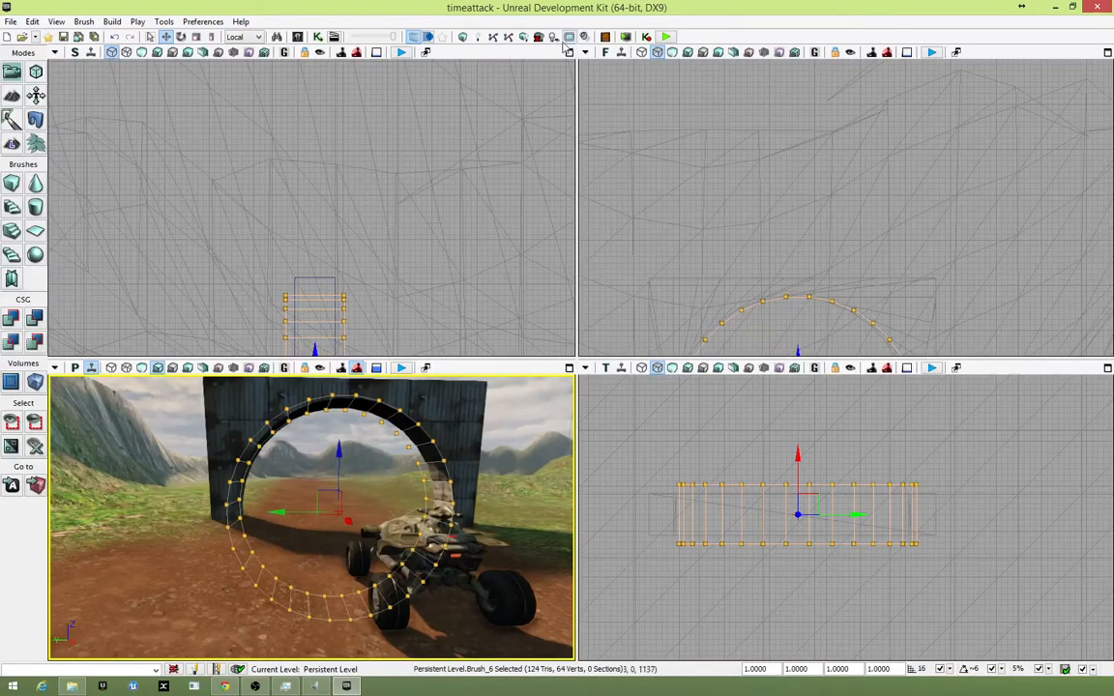
click(461, 40)
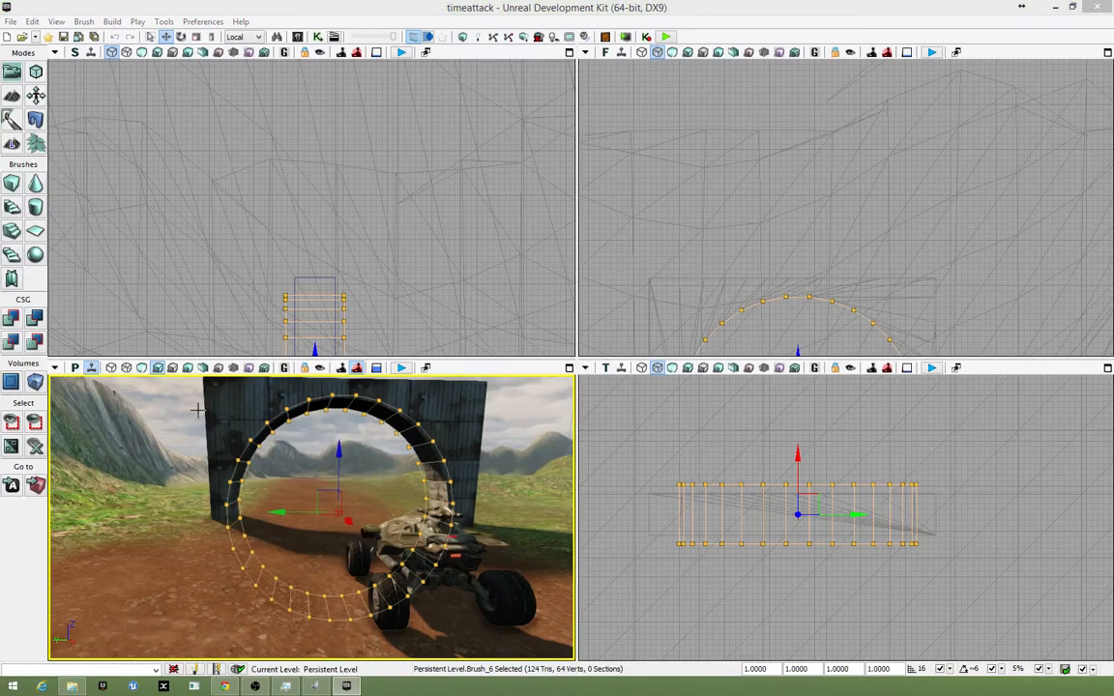
click(332, 535)
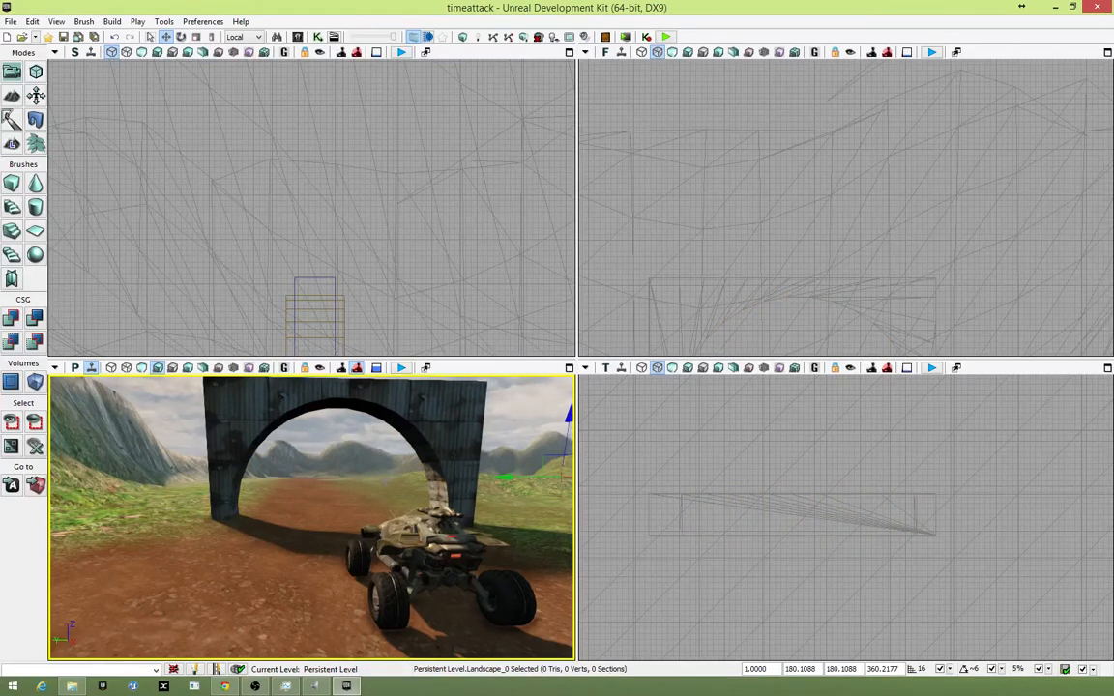
- Inspect the arch and Scorpion, play-test the level in the perspective viewport by driving the vehicle, and end play
right_drag(415, 542, 533, 512)
mouse_move(433, 501)
right_down()
mouse_move(457, 499)
mouse_move(476, 466)
mouse_move(346, 484)
mouse_move(466, 472)
mouse_move(406, 462)
mouse_move(356, 476)
mouse_move(503, 478)
mouse_move(382, 478)
right_up()
right_drag(416, 527, 382, 531)
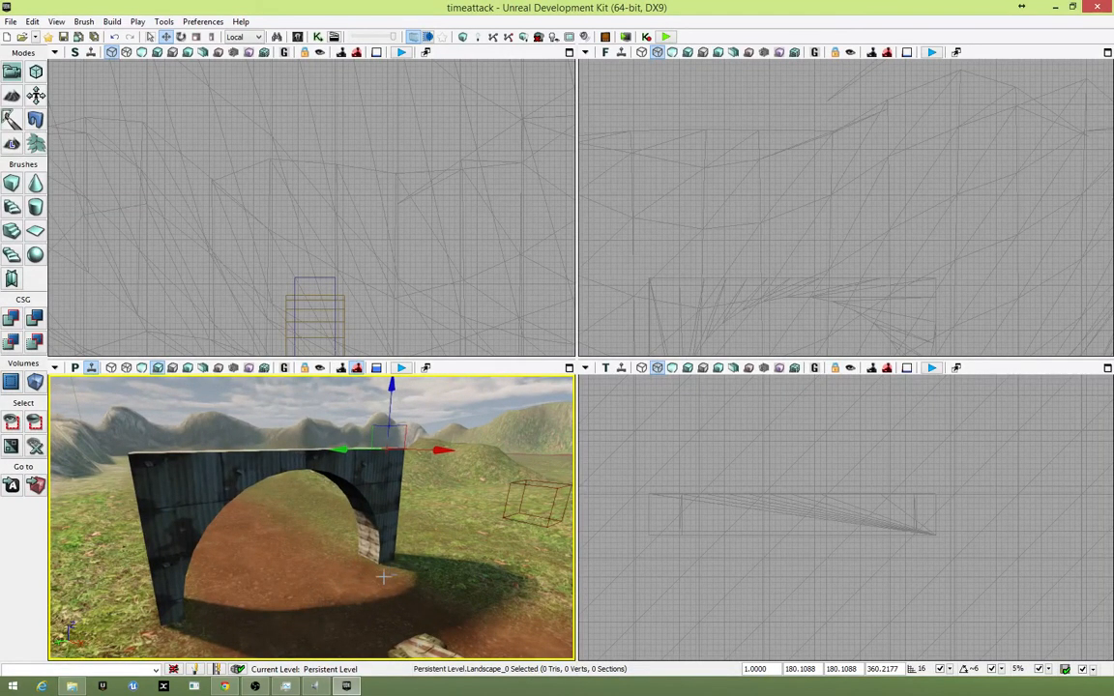
right_drag(384, 578, 276, 503)
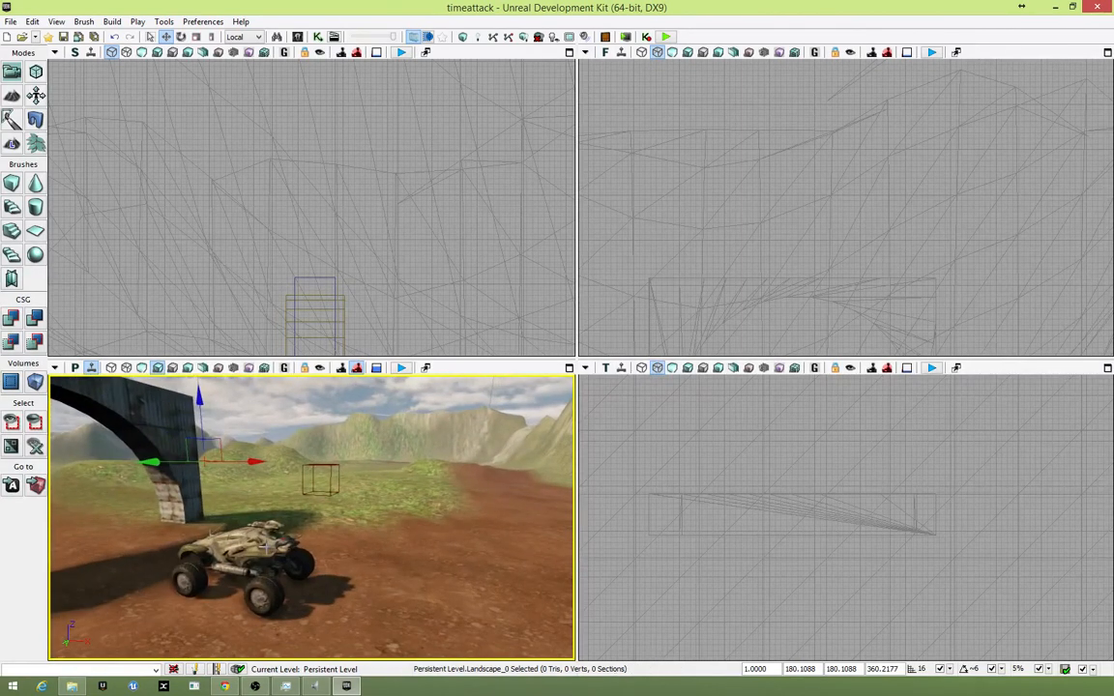
click(269, 546)
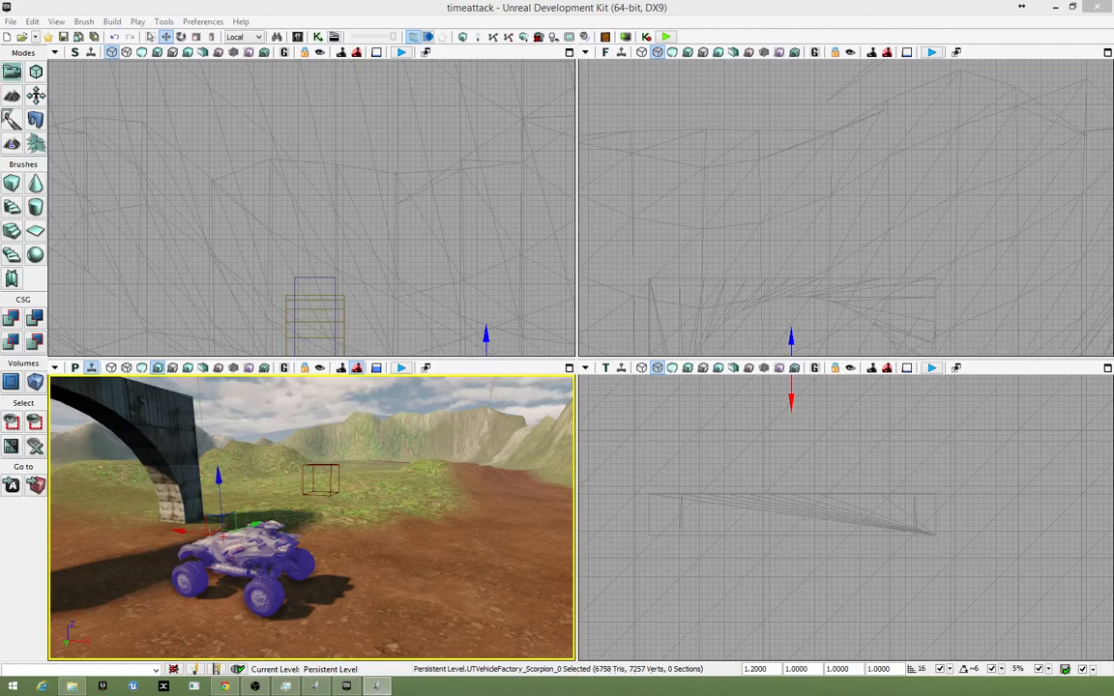
click(398, 367)
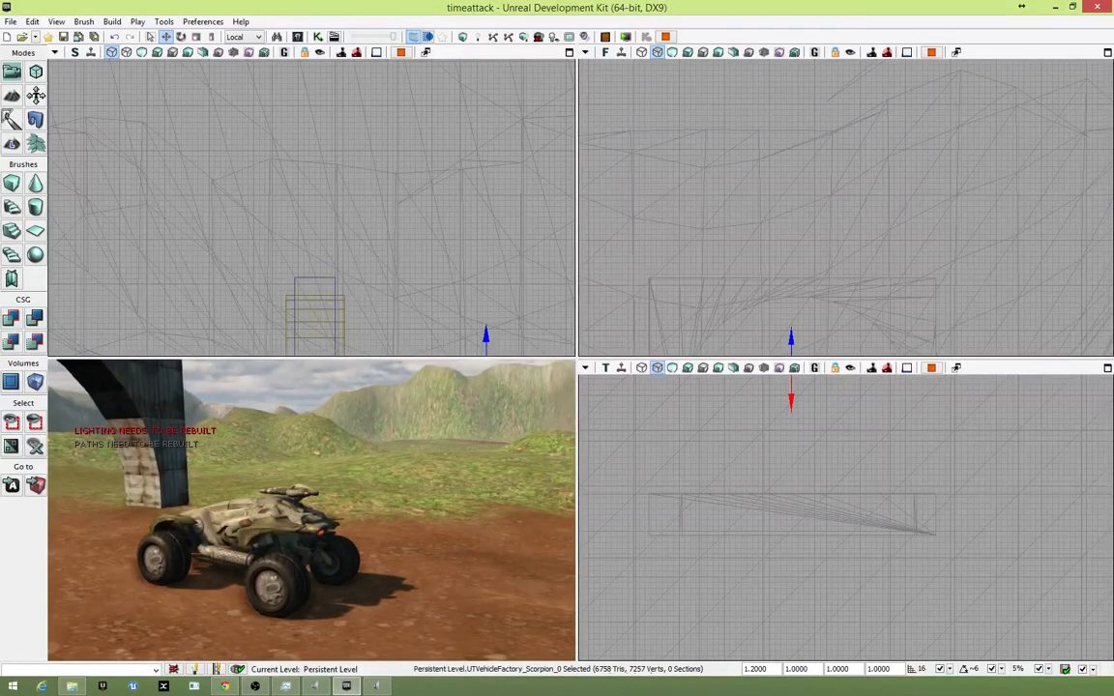
key(w)
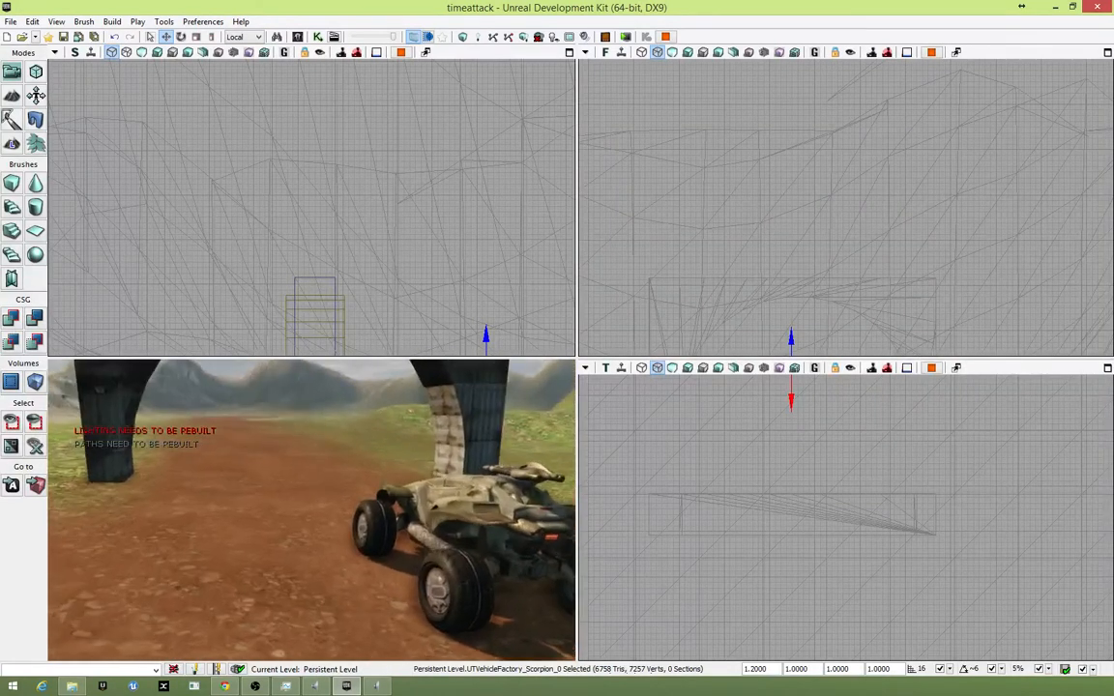
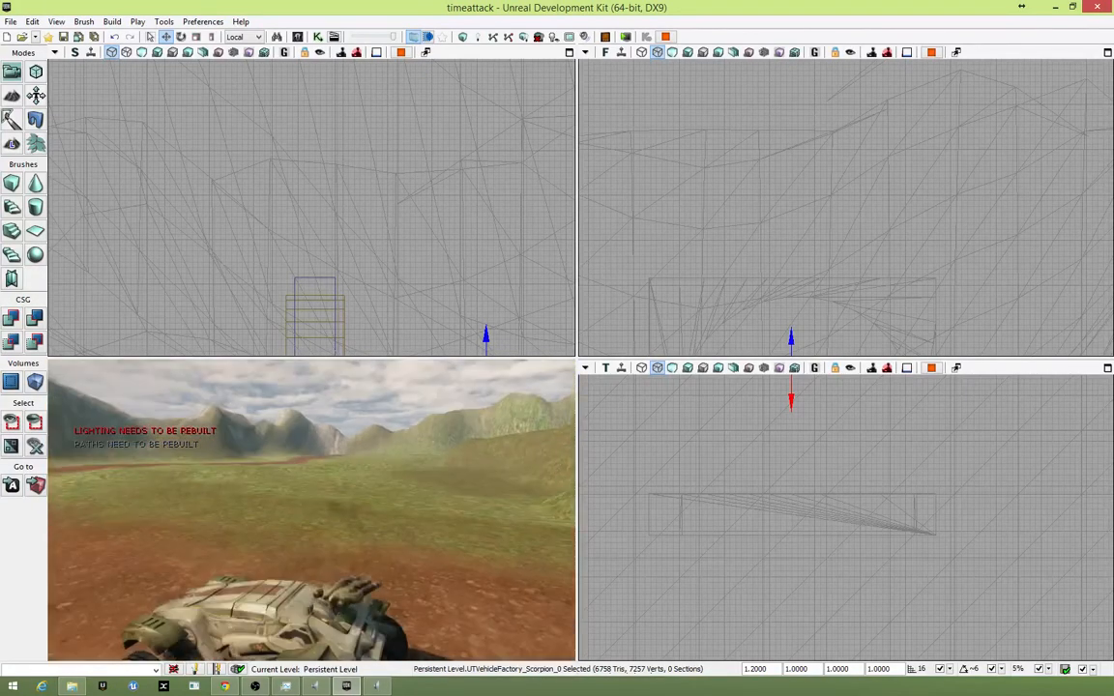
key(Escape)
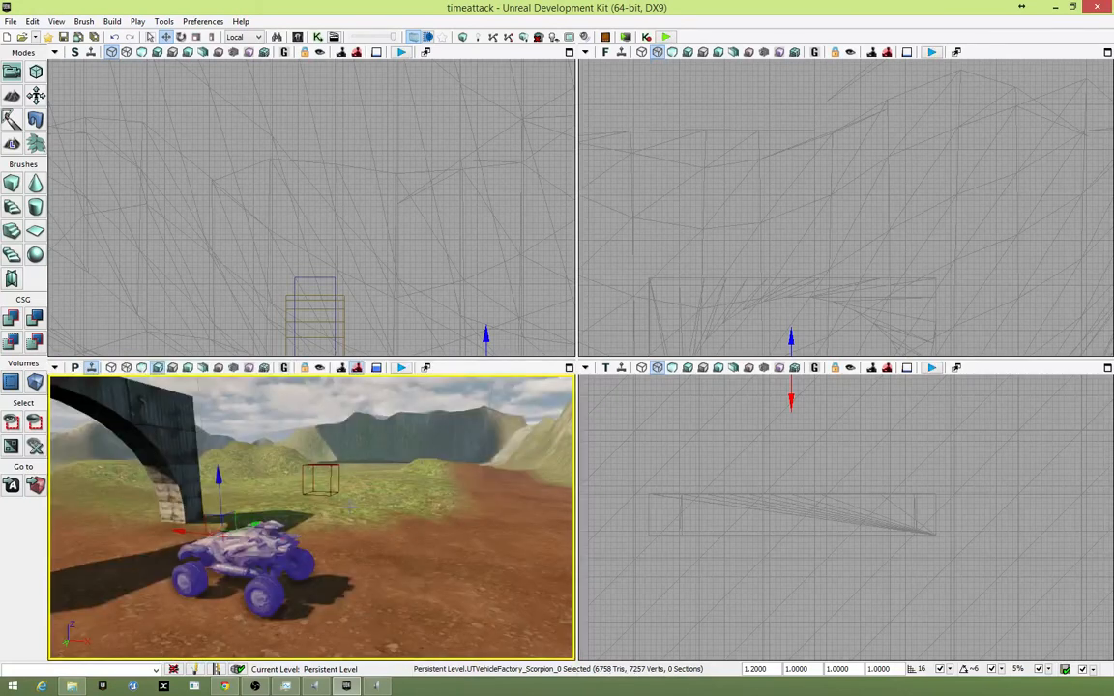
click(402, 368)
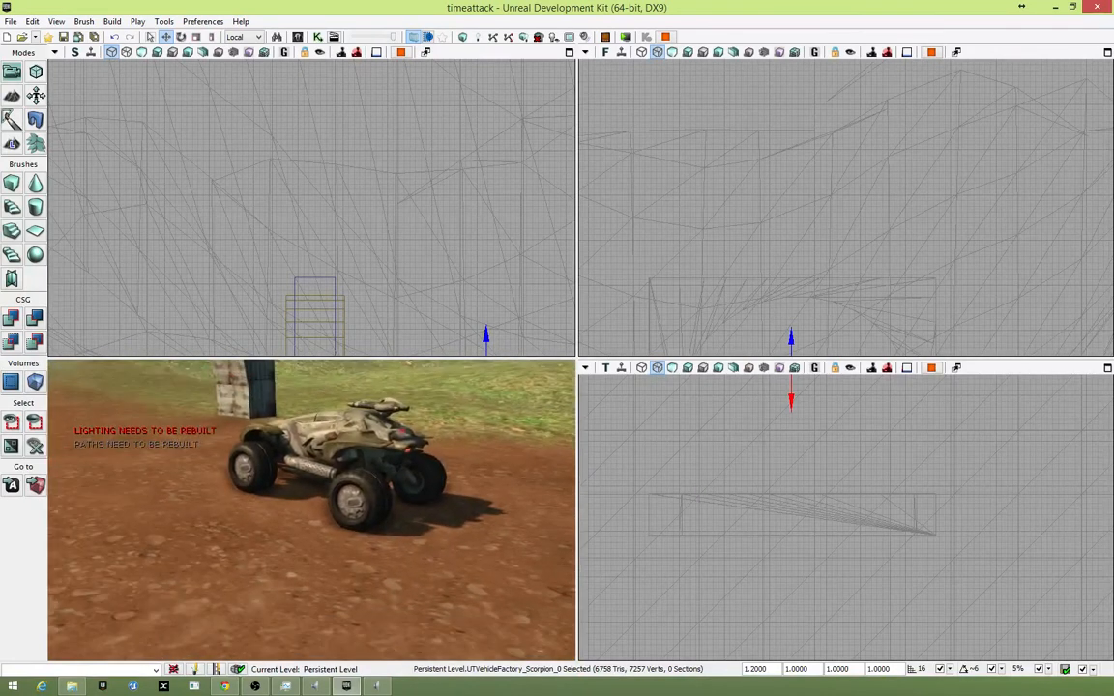
key(Escape)
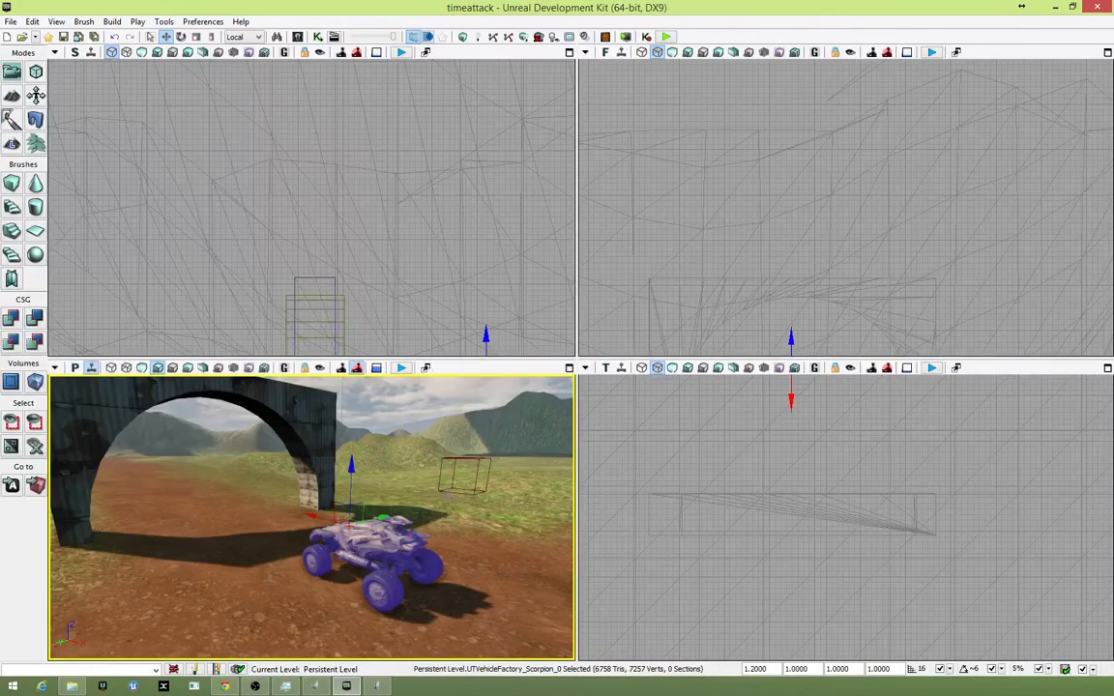
- Place a CameraActor from the Common actor classes on the dirt track beside the Scorpion
right_drag(448, 496, 485, 509)
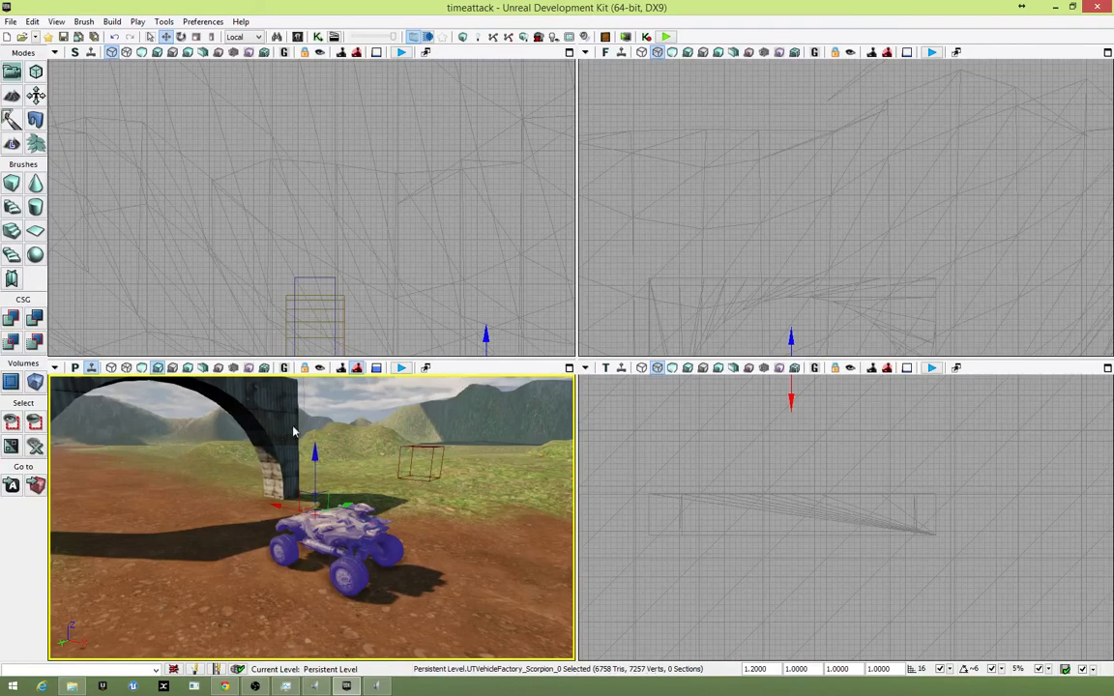
right_drag(312, 517, 416, 538)
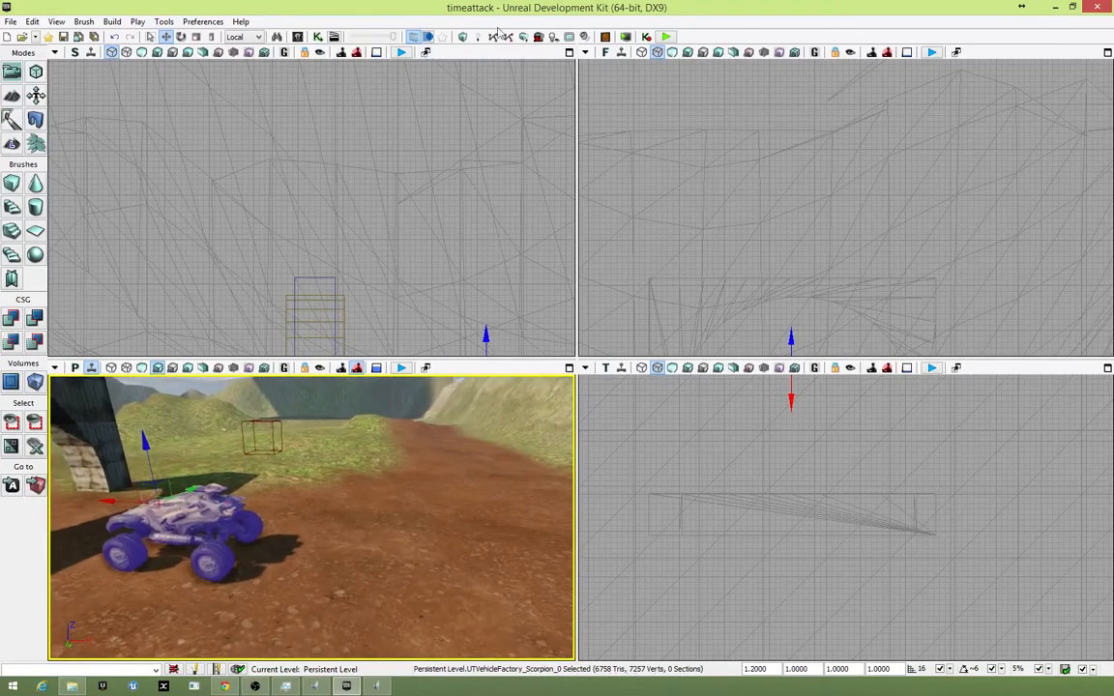
click(298, 38)
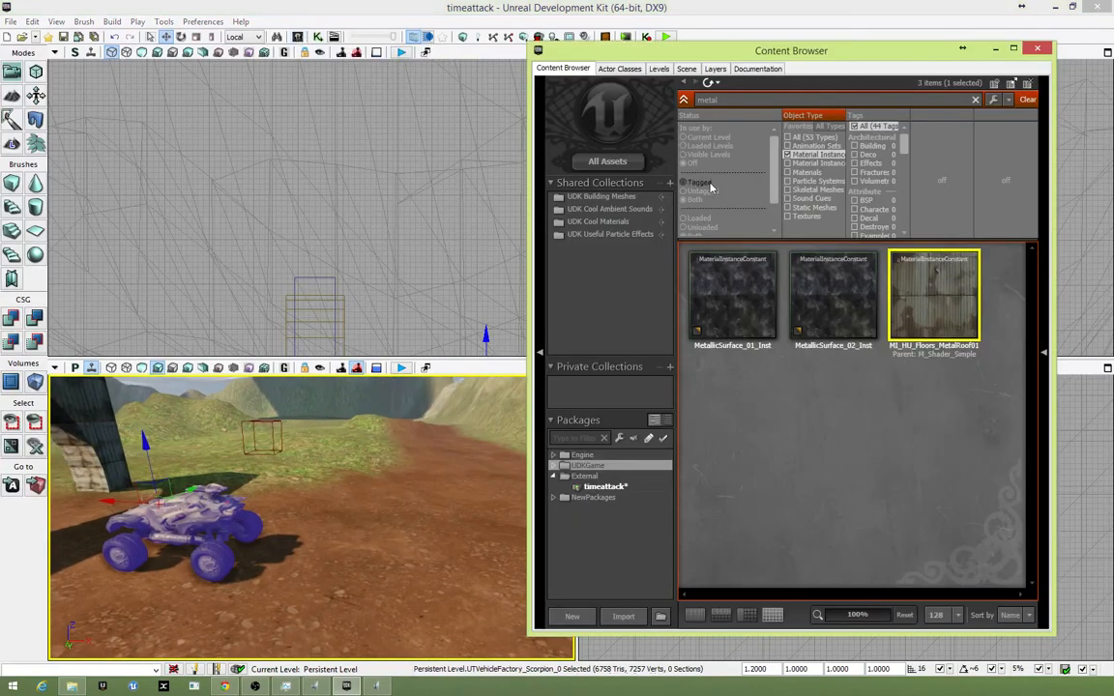
click(619, 68)
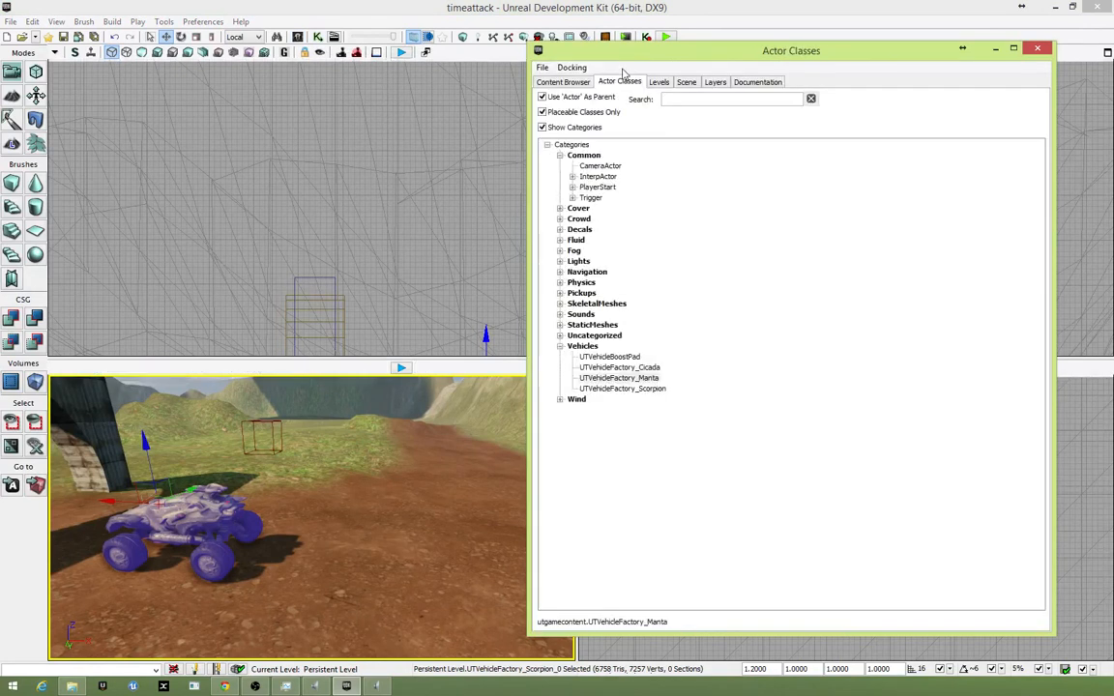
click(599, 166)
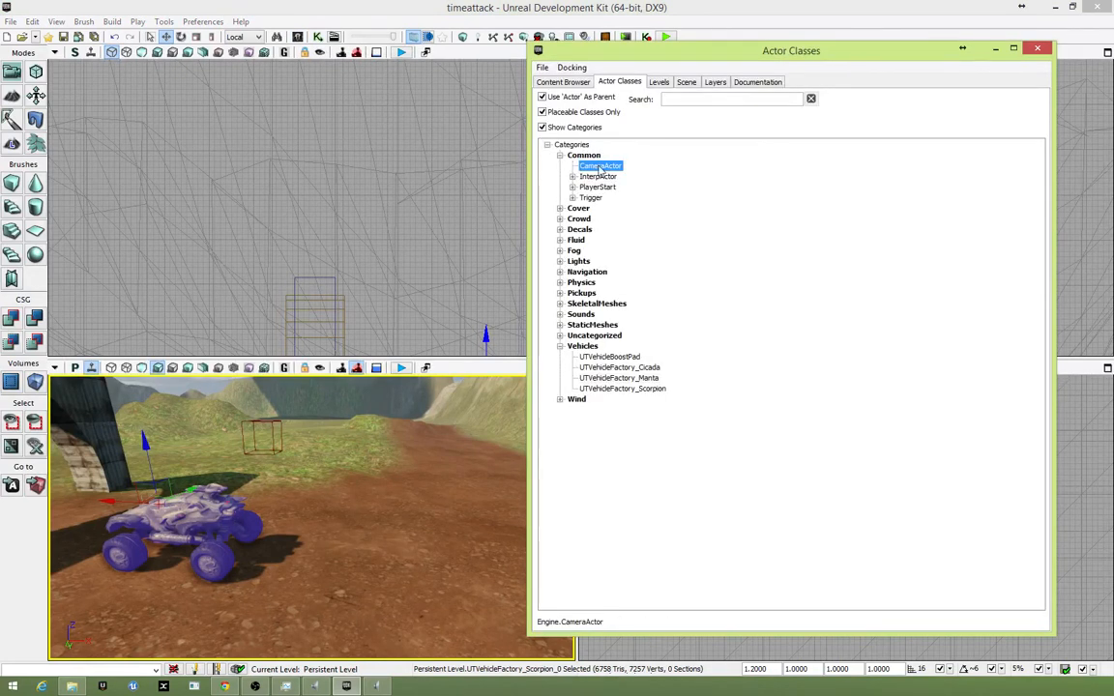
drag(599, 166, 329, 539)
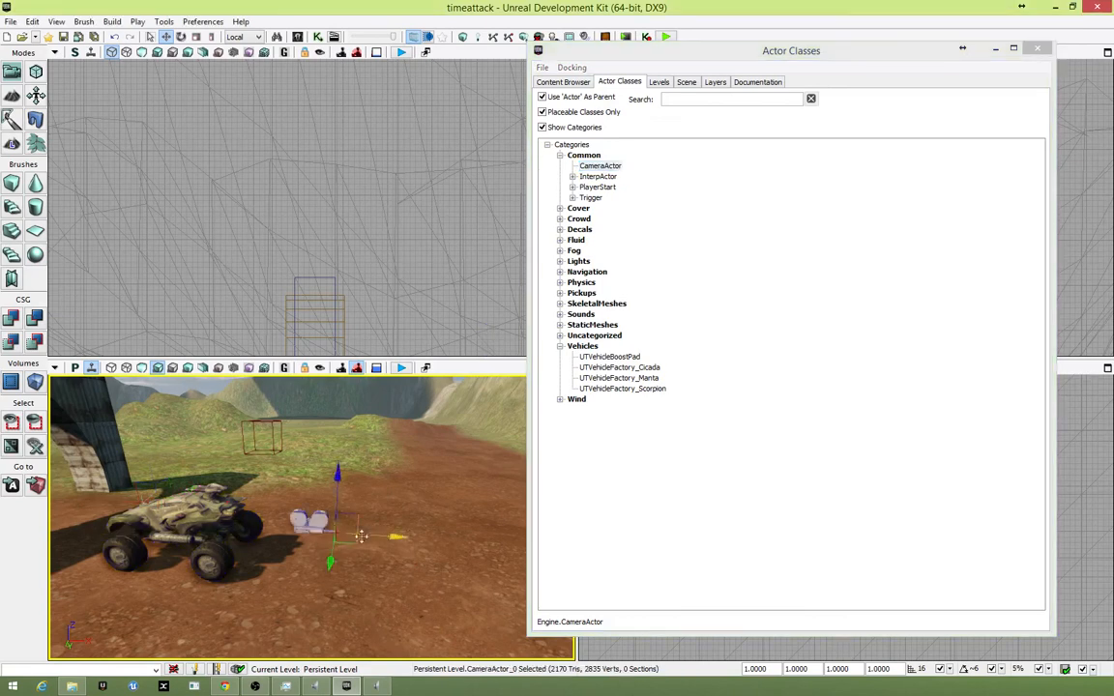
- Raise the CameraActor above the dirt track and rotate it to face the rear of the Scorpion
drag(335, 427, 336, 385)
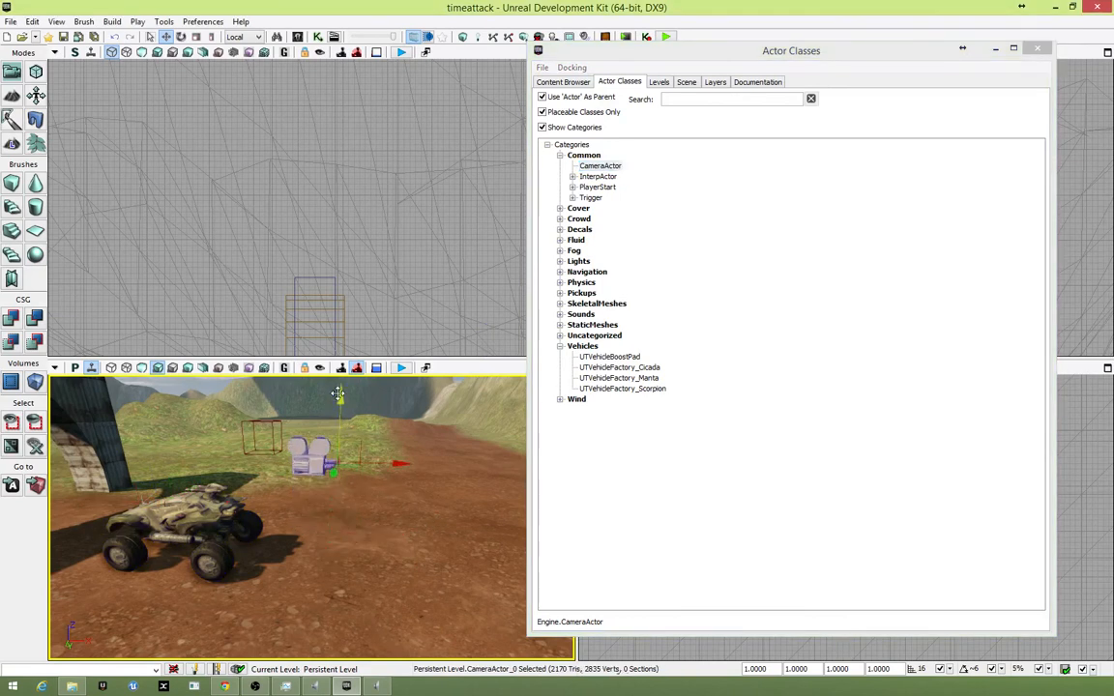
right_drag(338, 396, 367, 526)
key(space)
drag(368, 525, 280, 527)
drag(339, 411, 392, 511)
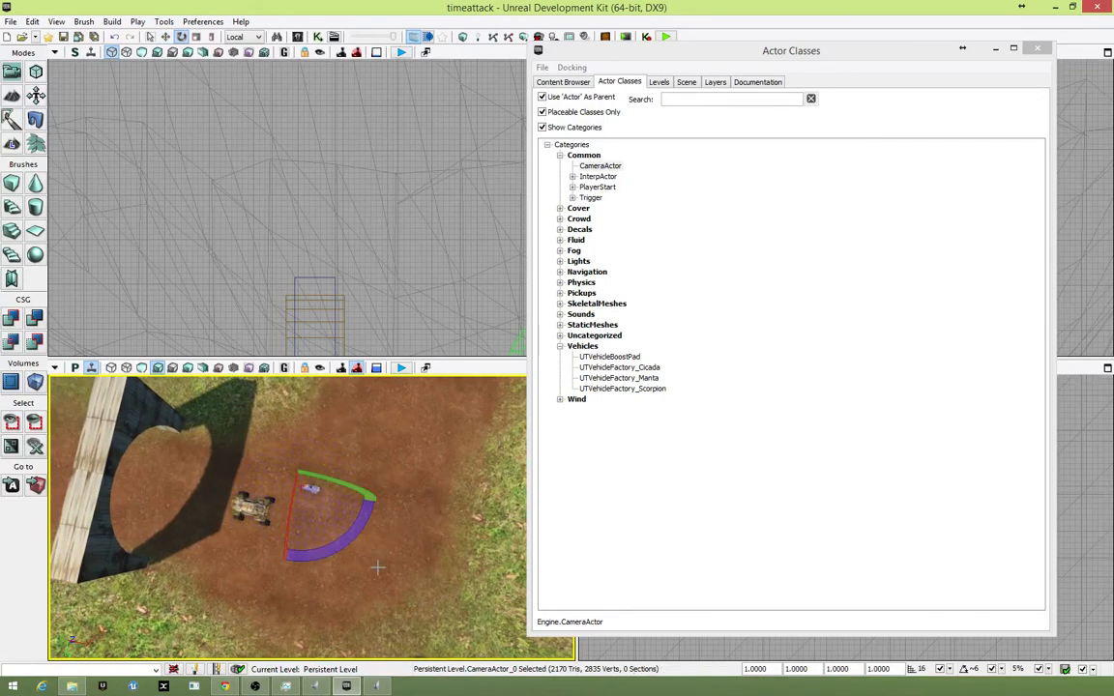
- Shift the CameraActor sideways to line it up behind the Scorpion and adjust its position relative to the vehicle
key(space)
key(space)
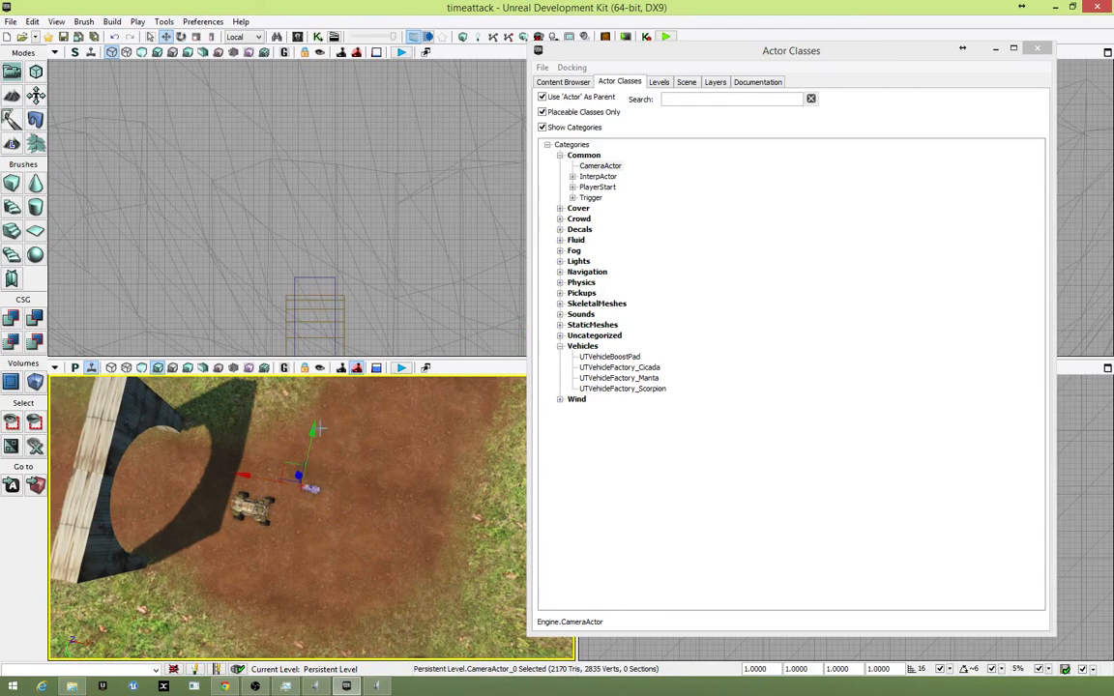
drag(312, 429, 298, 458)
right_drag(365, 510, 379, 479)
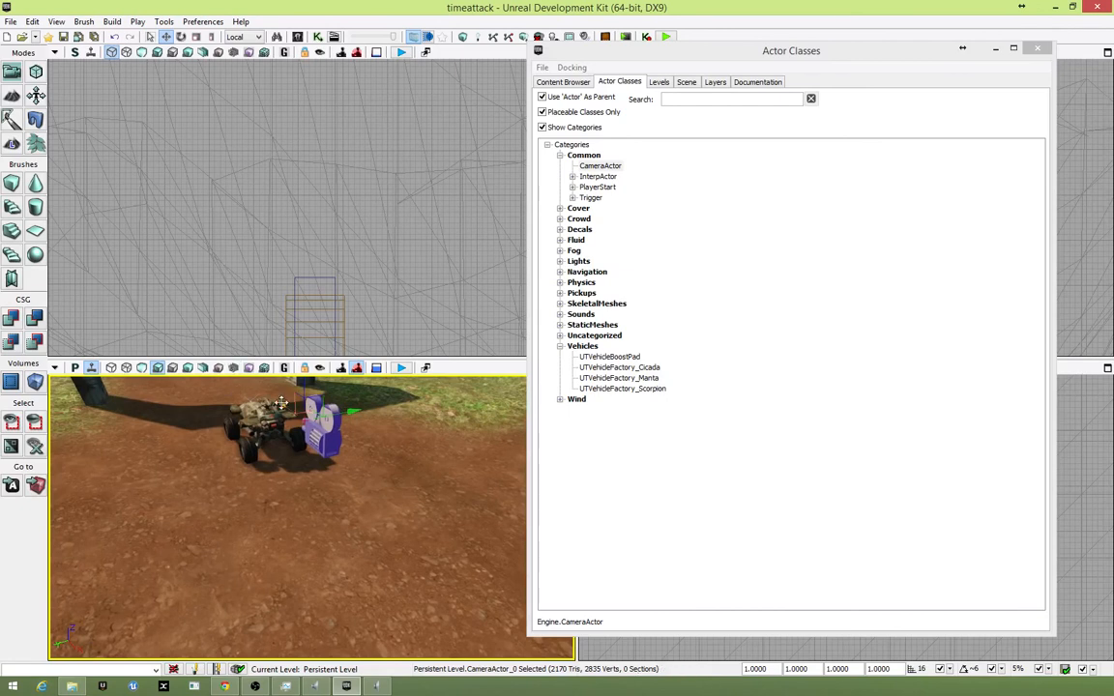
mouse_move(280, 401)
mouse_down()
mouse_move(340, 431)
mouse_move(167, 391)
mouse_move(197, 383)
mouse_move(284, 419)
mouse_up()
- Rotate the CameraActor to refine its aim at the Scorpion and snap the perspective view to the camera
key(space)
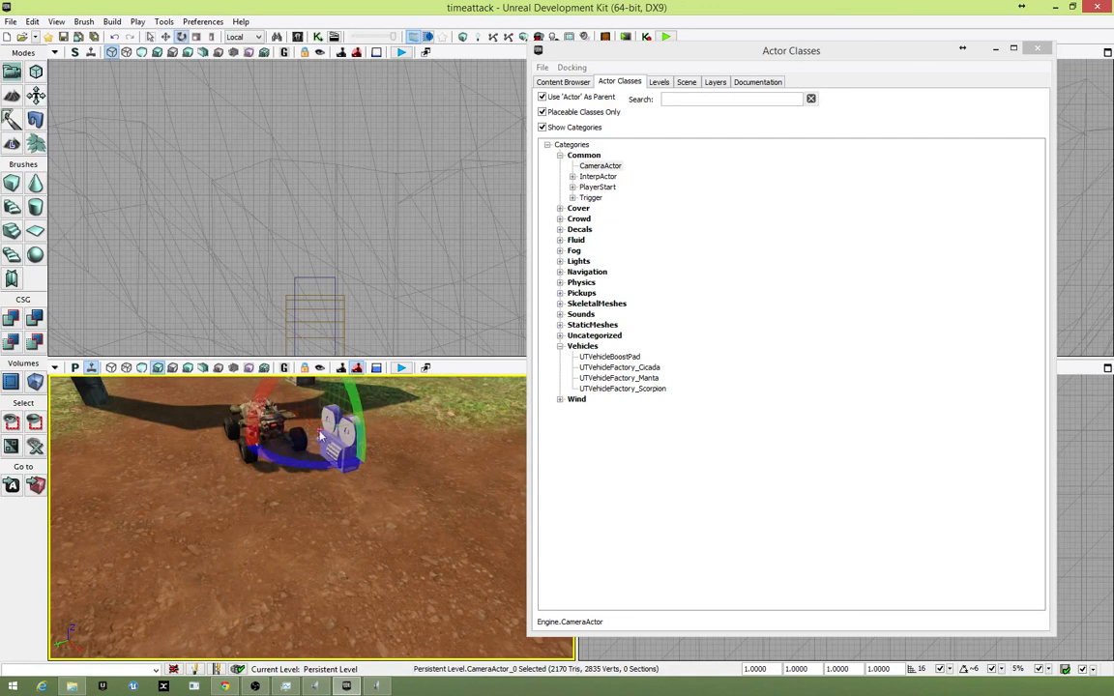
drag(354, 416, 388, 458)
right_click(351, 450)
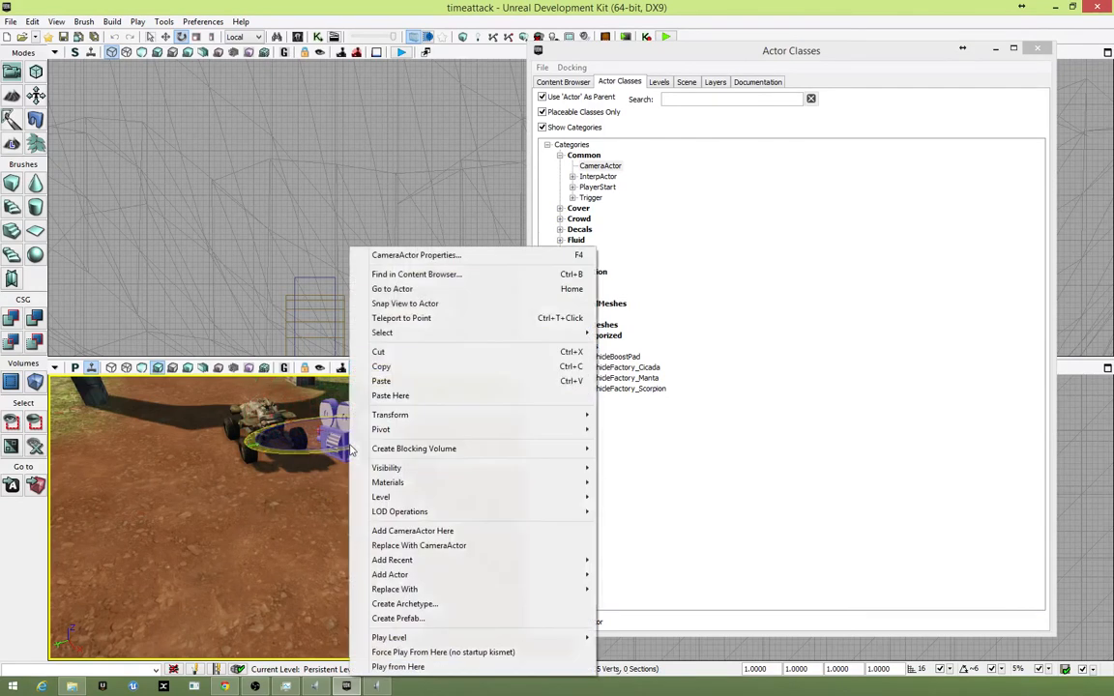
click(433, 304)
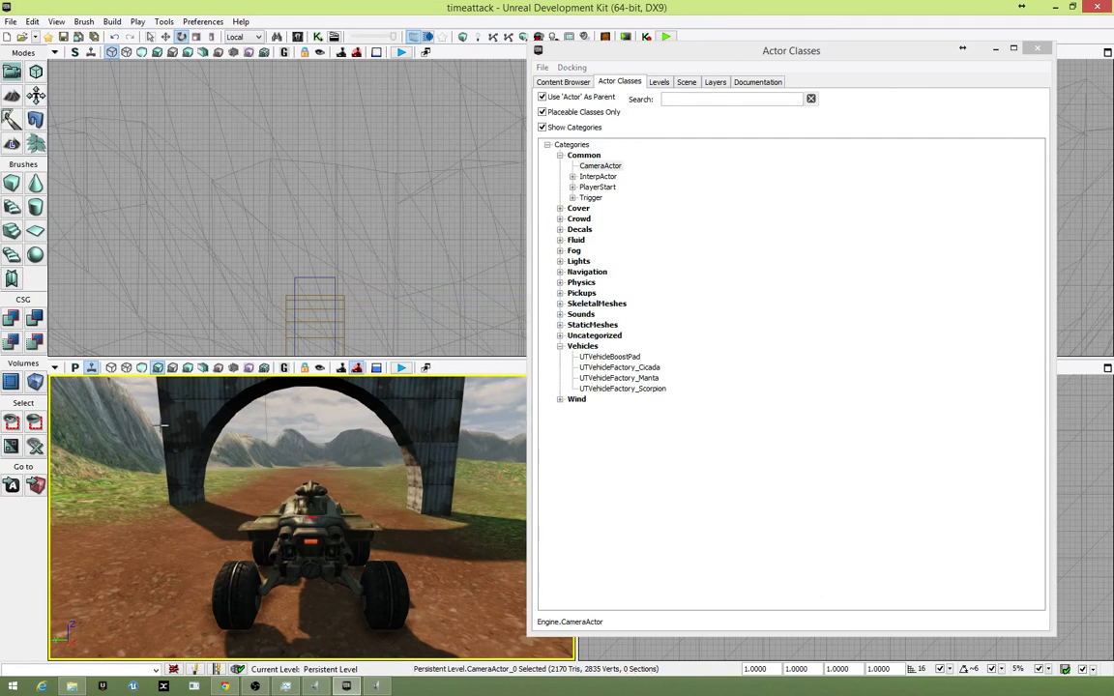
- Clear the Actor Classes window off the perspective viewport, pull the CameraActor farther back from the Scorpion, and snap the view to it
click(723, 43)
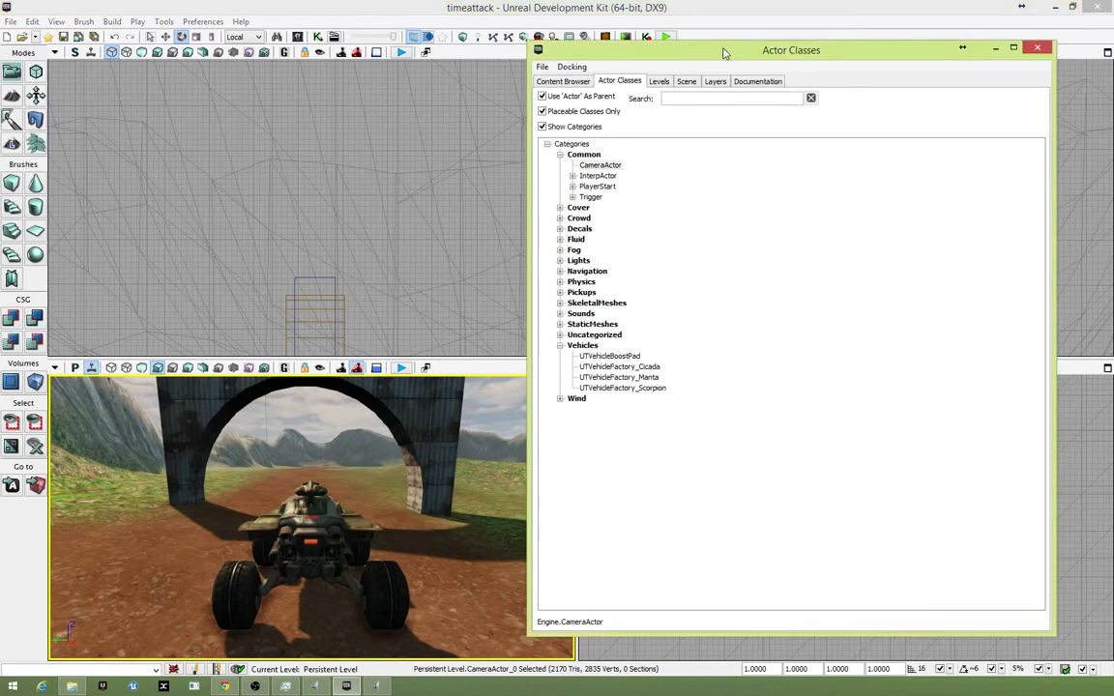
drag(724, 52, 779, 50)
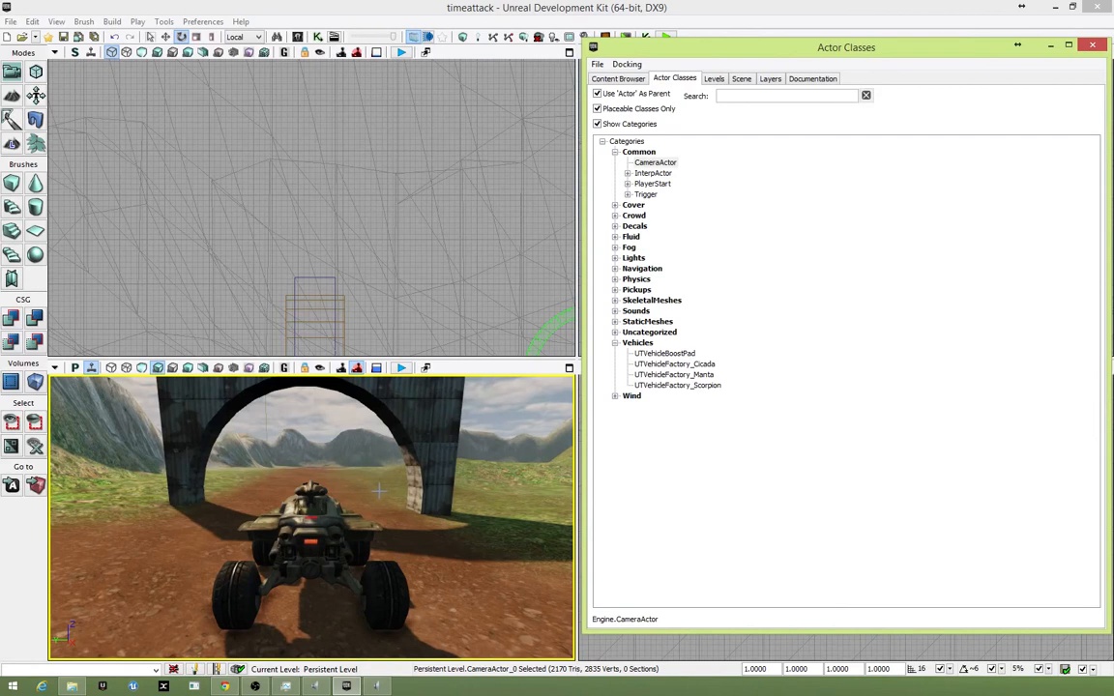
drag(366, 468, 450, 552)
drag(312, 517, 363, 411)
drag(312, 483, 312, 580)
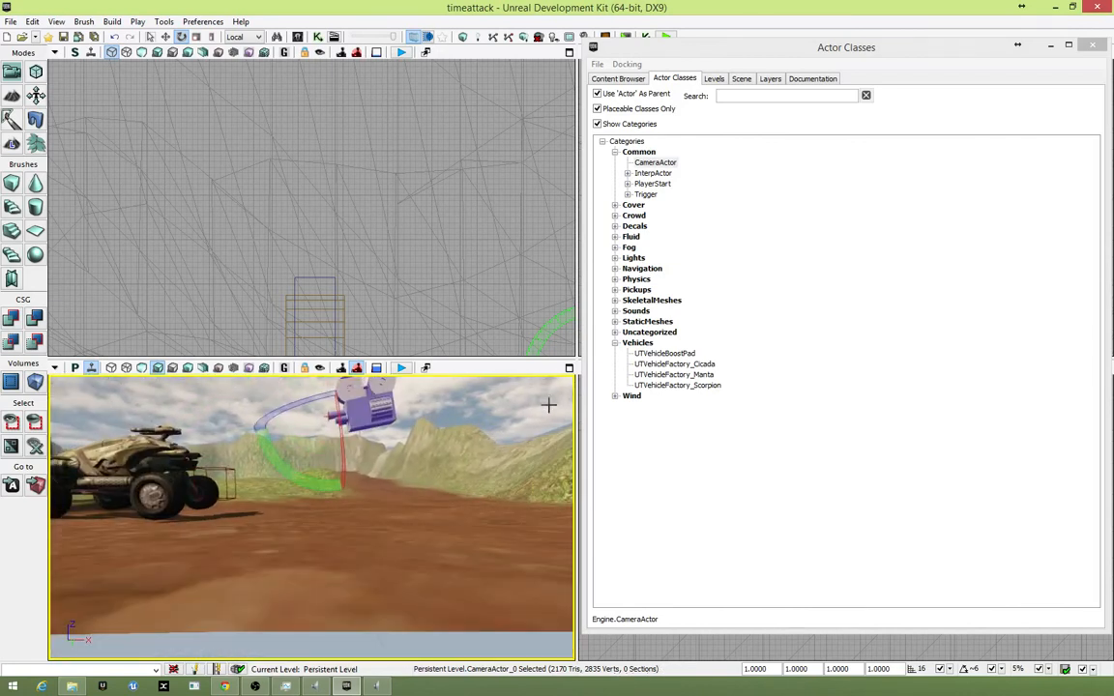
key(space)
key(space)
drag(271, 429, 327, 417)
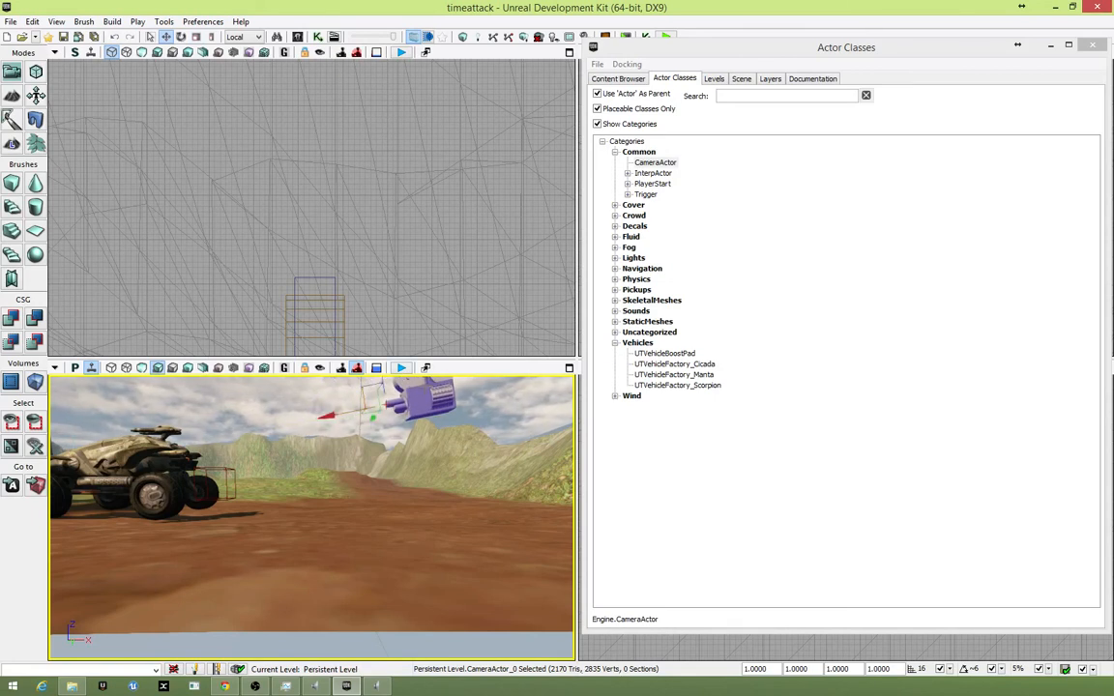
right_click(436, 399)
click(528, 305)
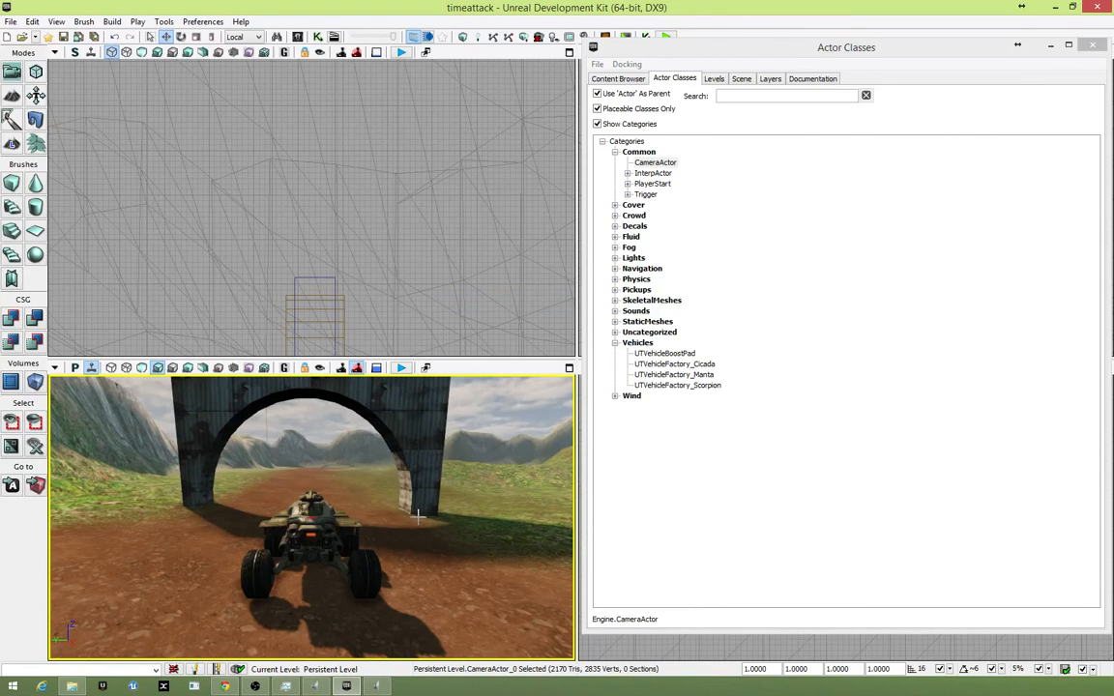
- Inspect the Scorpion and CameraActor from above, play-test the level in the perspective viewport, and end play
drag(418, 516, 418, 561)
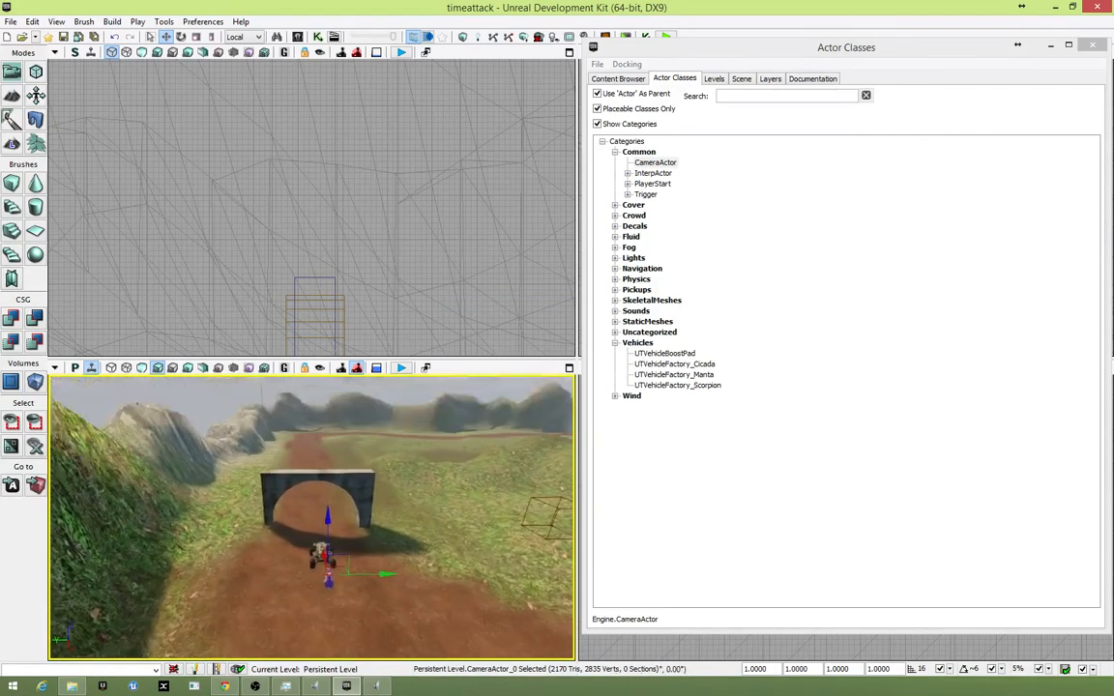
right_drag(418, 561, 397, 608)
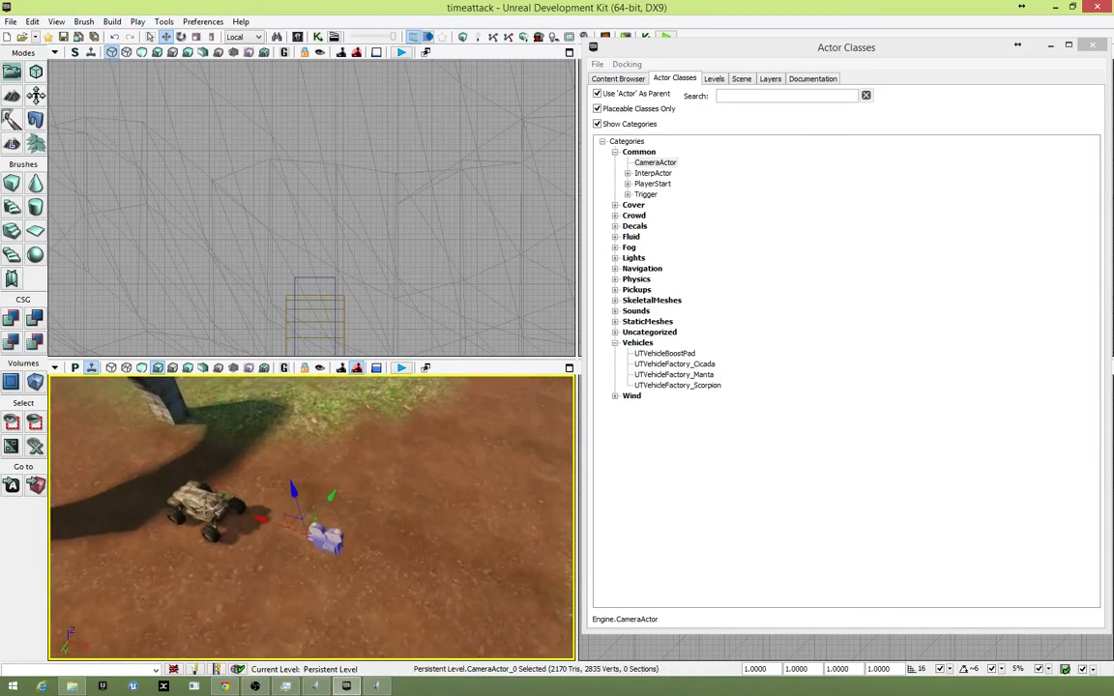
click(205, 505)
click(325, 537)
click(403, 369)
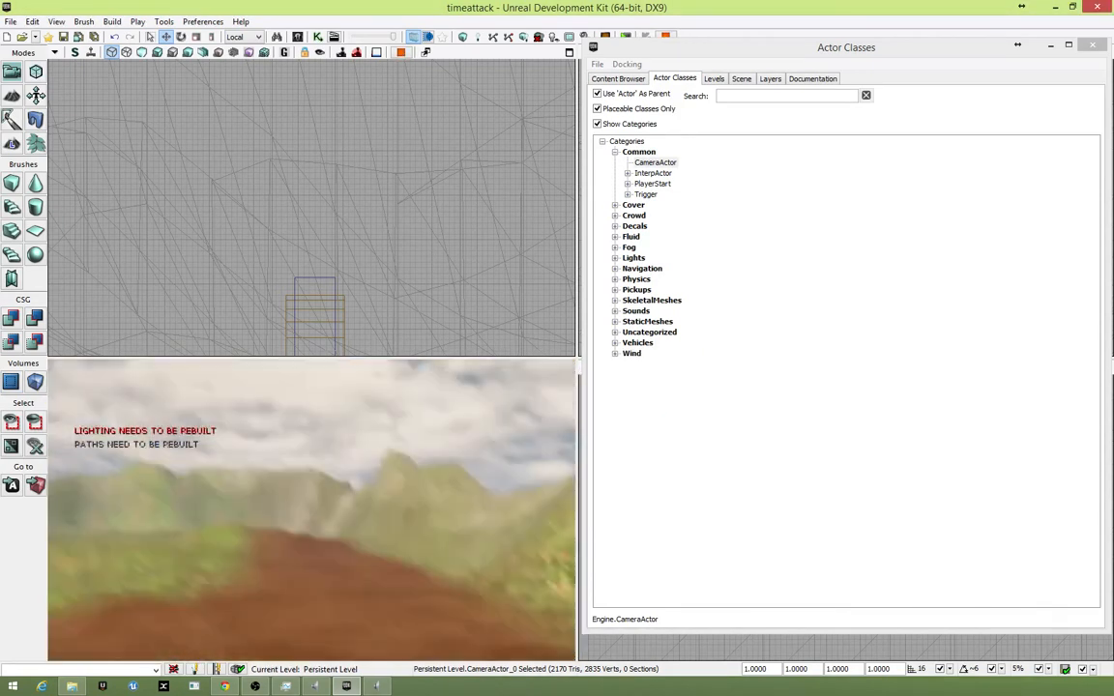
key(Escape)
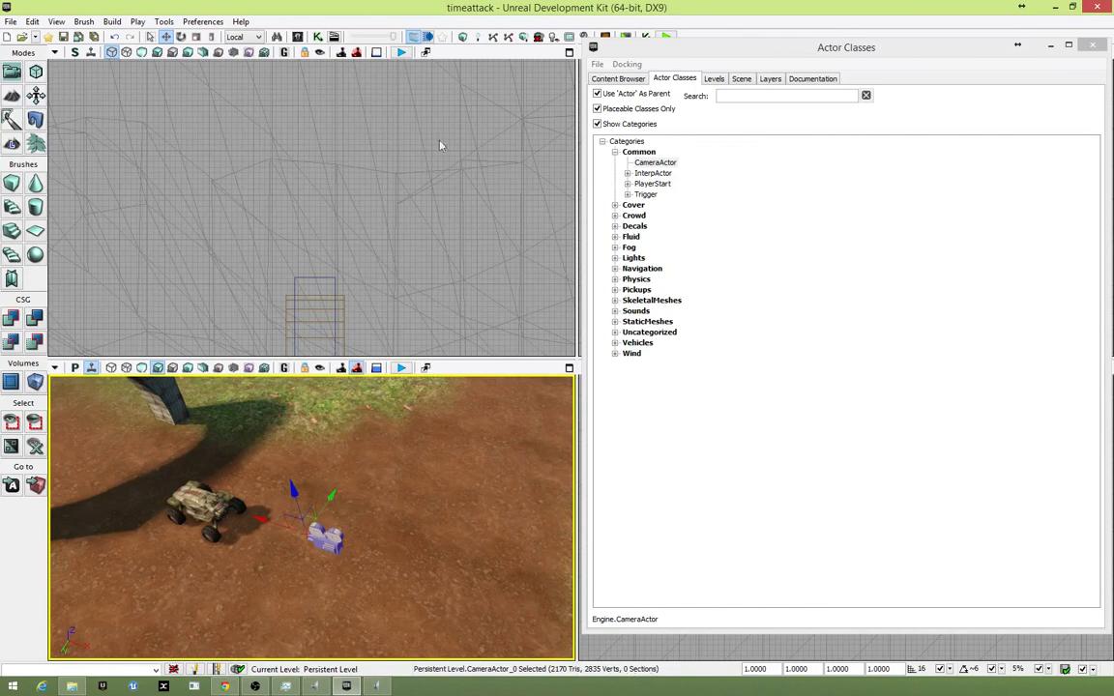
- Close the Actor Classes window, open UnrealKismet, and place its window clear of the Scorpion and camera in the perspective viewport
click(1093, 46)
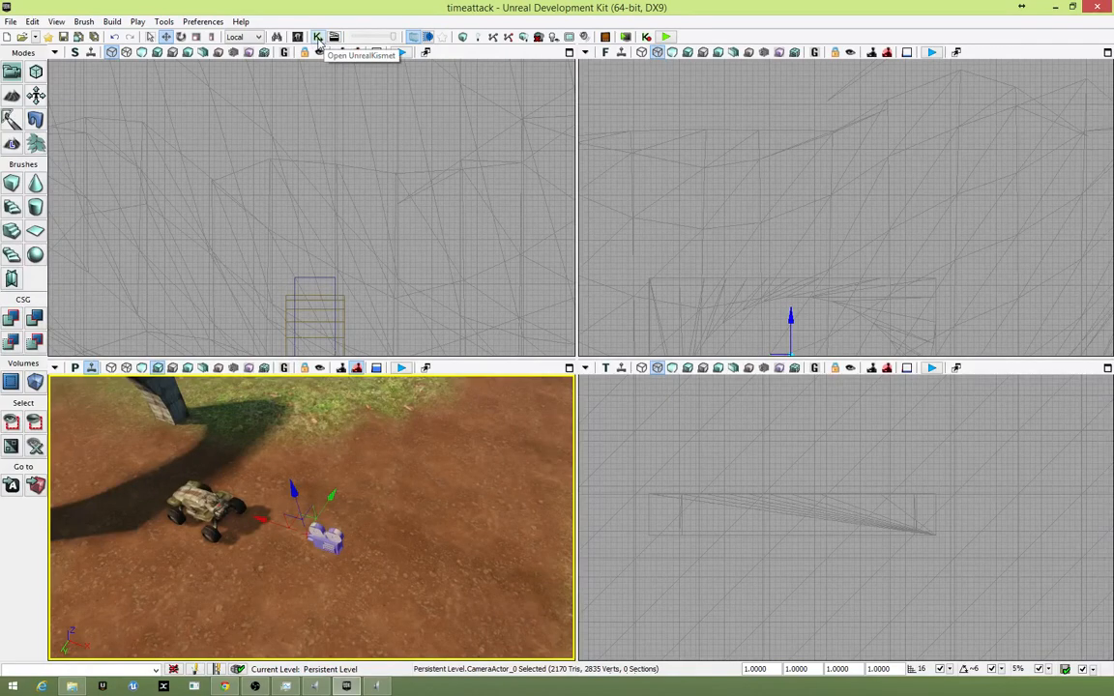
click(319, 37)
drag(450, 32, 676, 132)
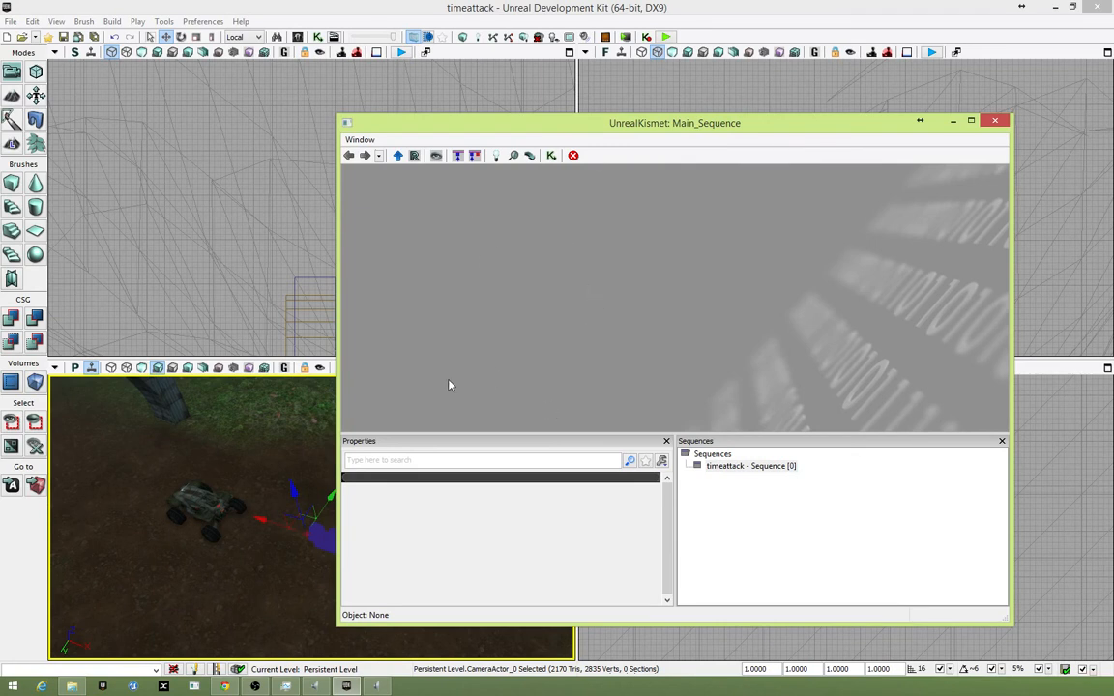
drag(547, 123, 648, 113)
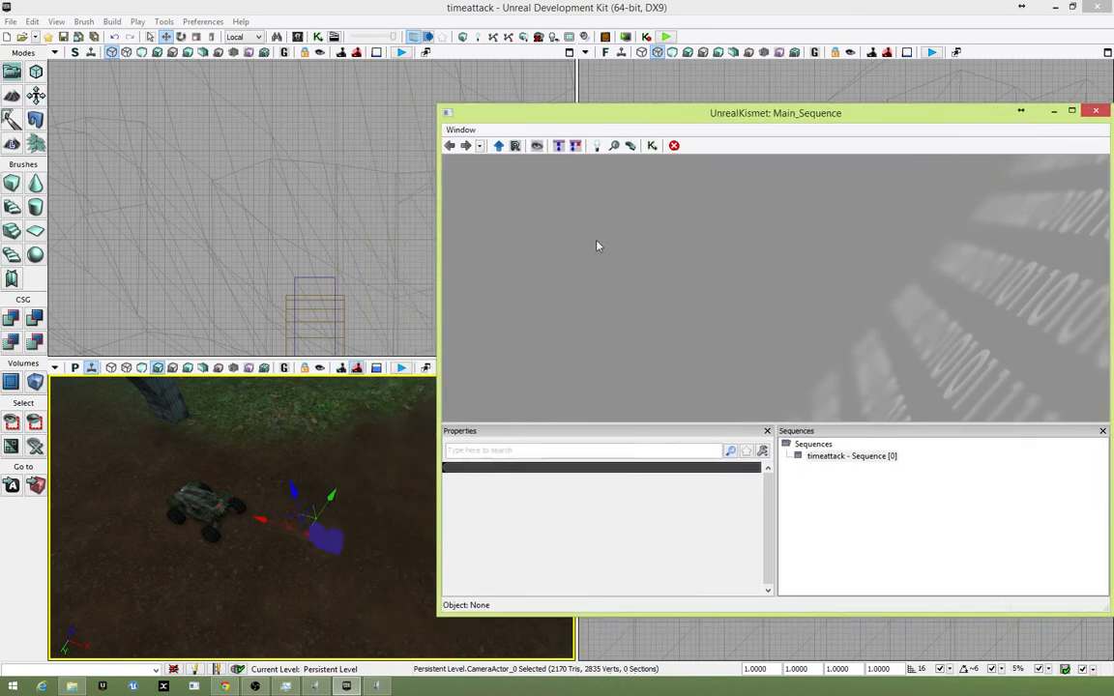
drag(607, 253, 595, 268)
- Add an object variable for the CameraActor to the Kismet sequence and select it to view its properties
click(334, 543)
click(321, 539)
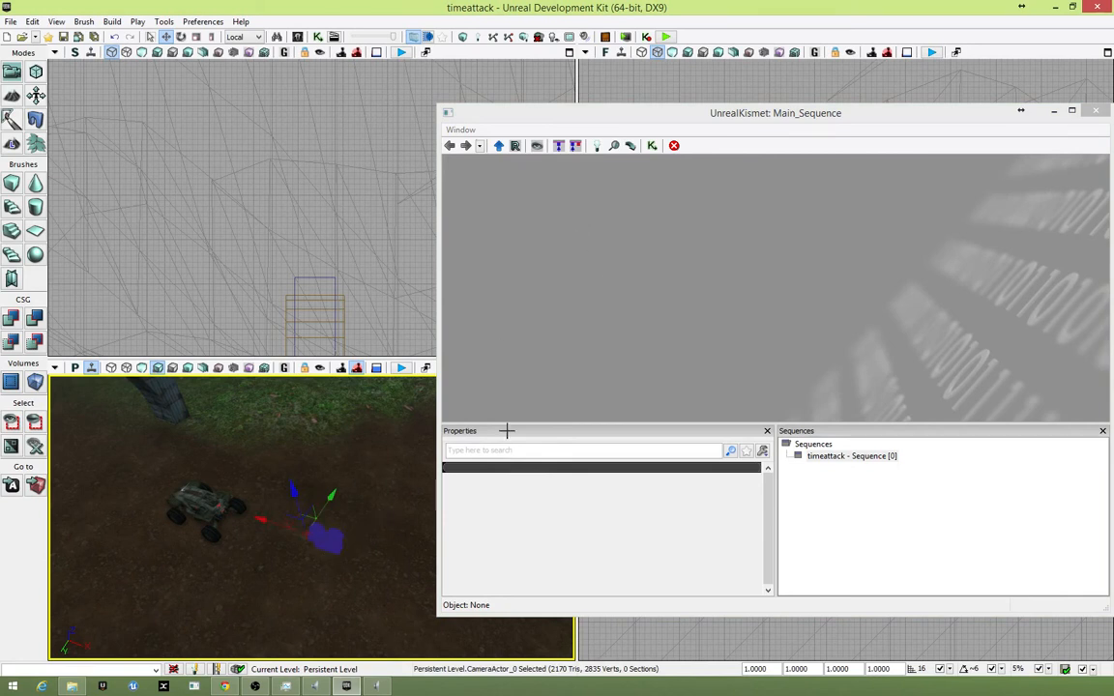
right_click(685, 232)
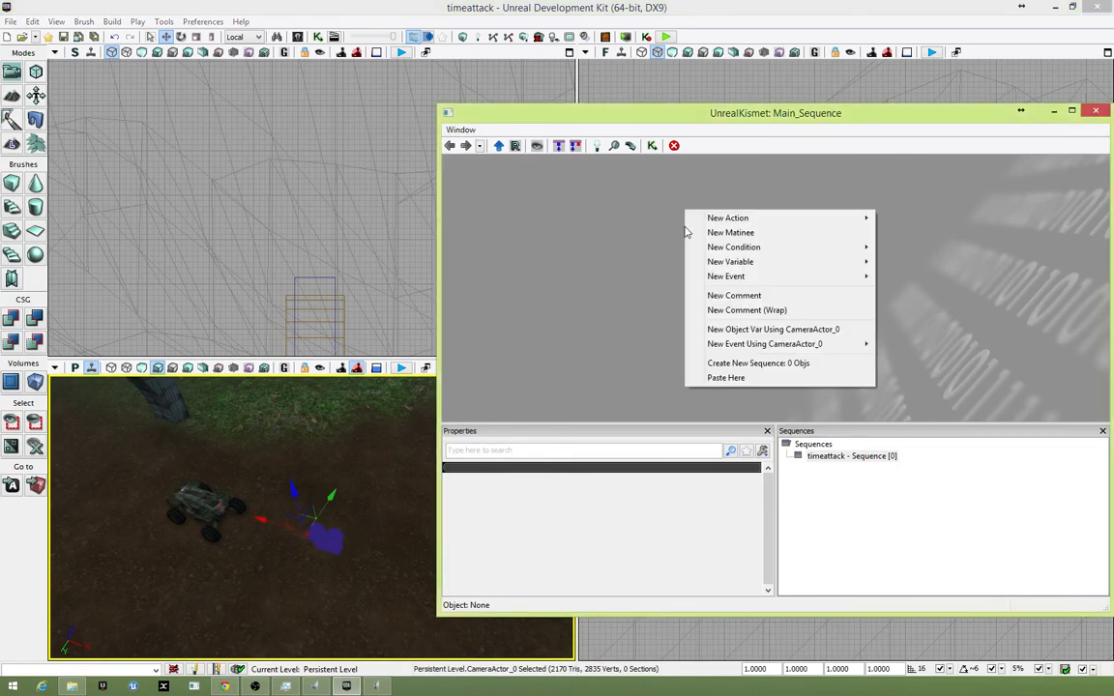
click(809, 330)
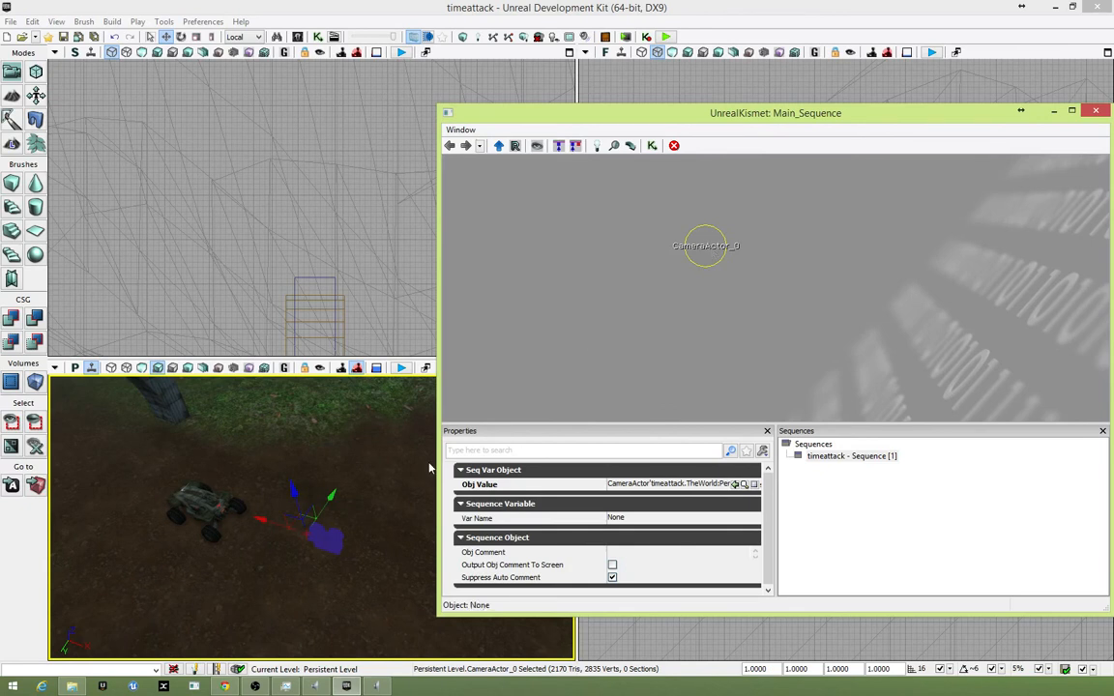
click(329, 530)
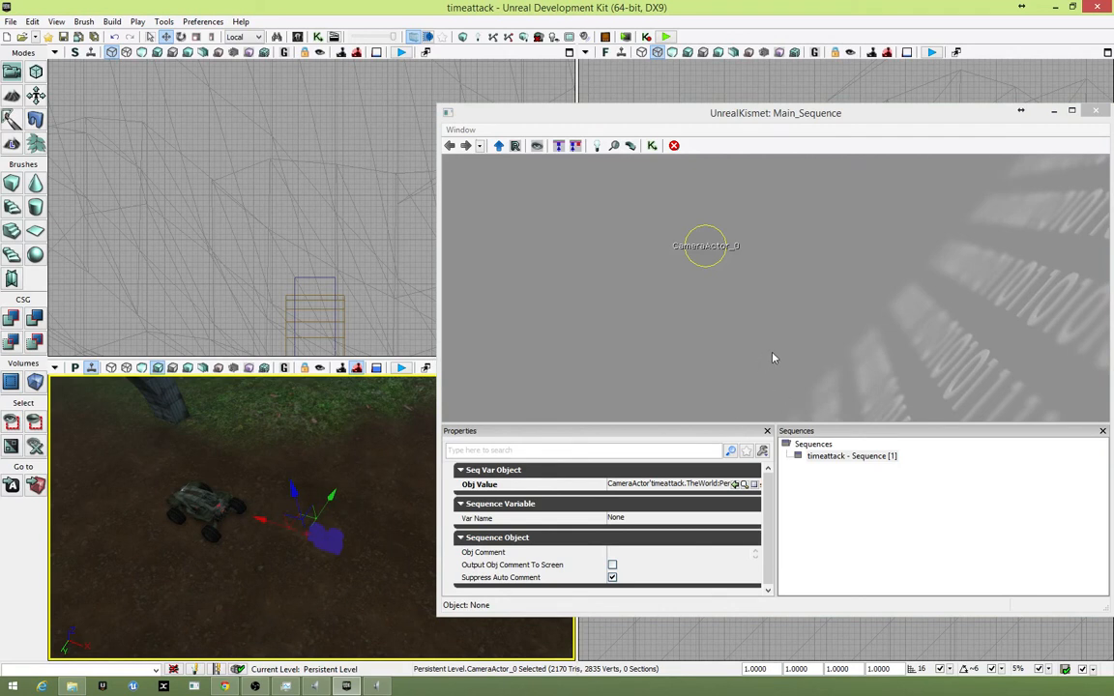
click(703, 248)
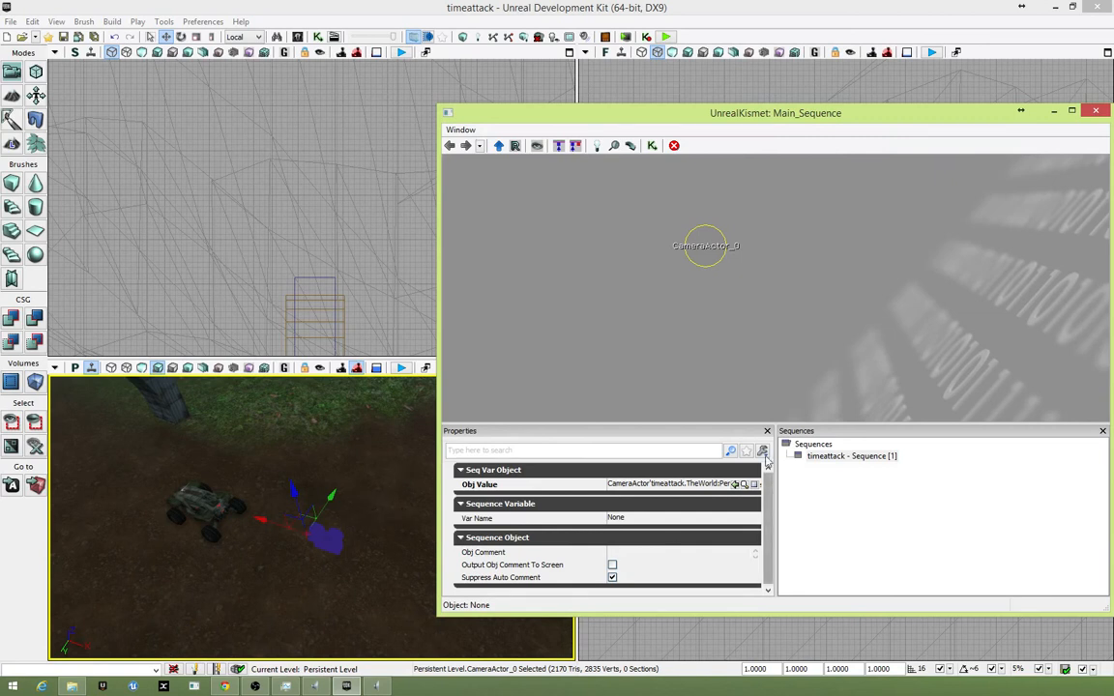
- Add an object variable for the Scorpion vehicle factory beside the camera variable in the Kismet sequence
click(215, 520)
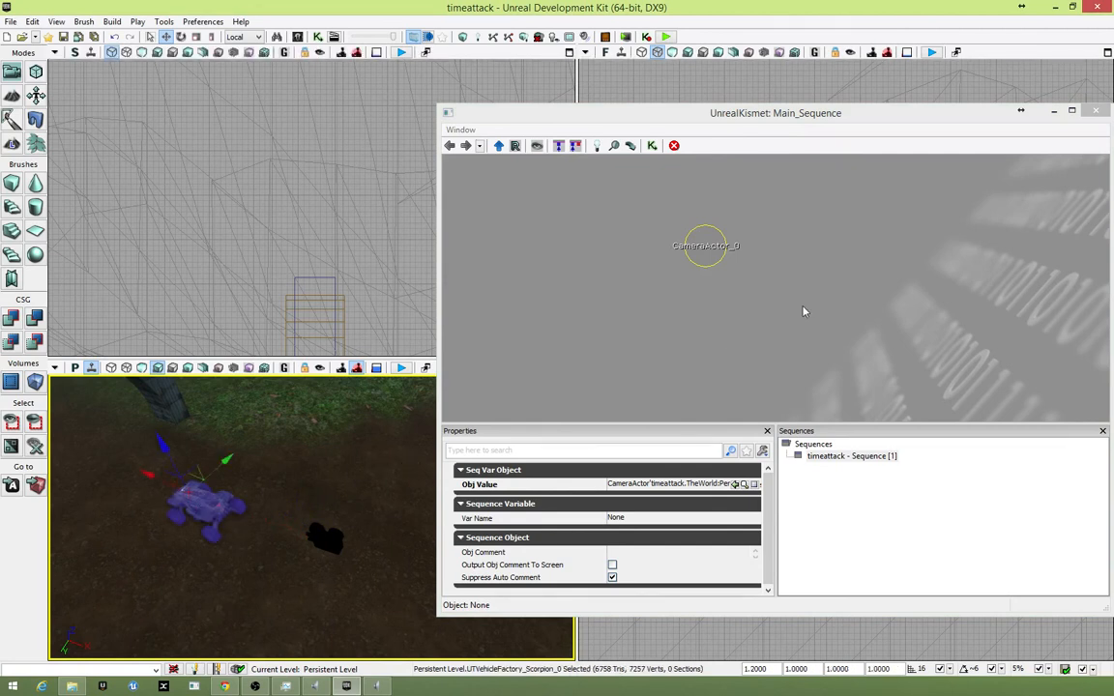
right_click(803, 235)
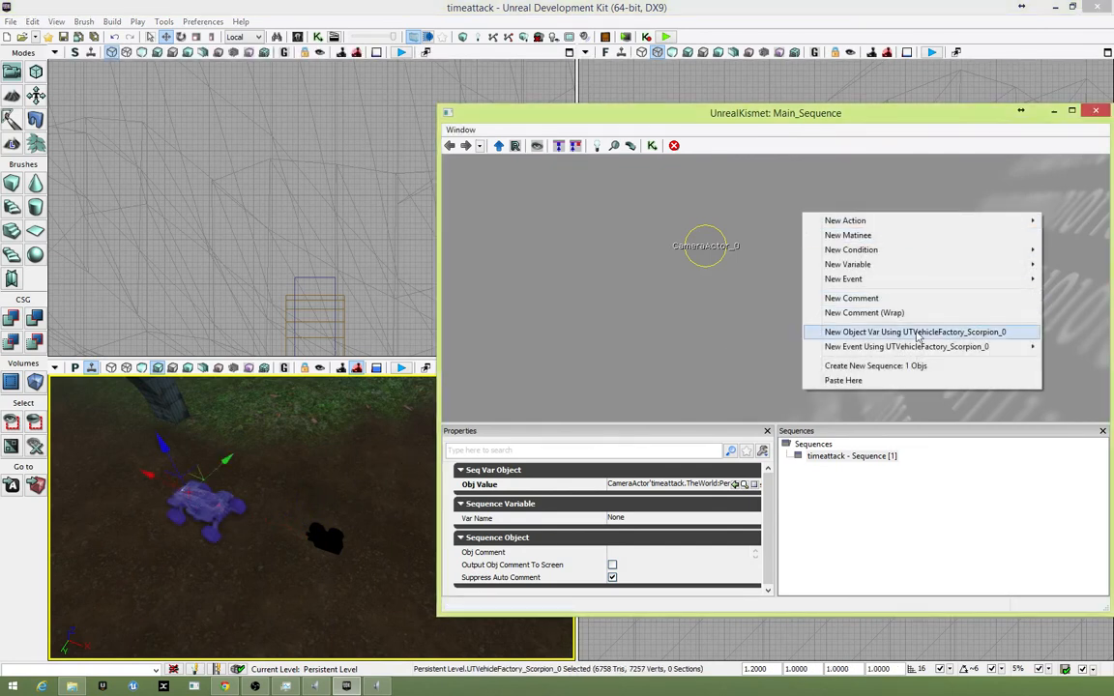
click(977, 335)
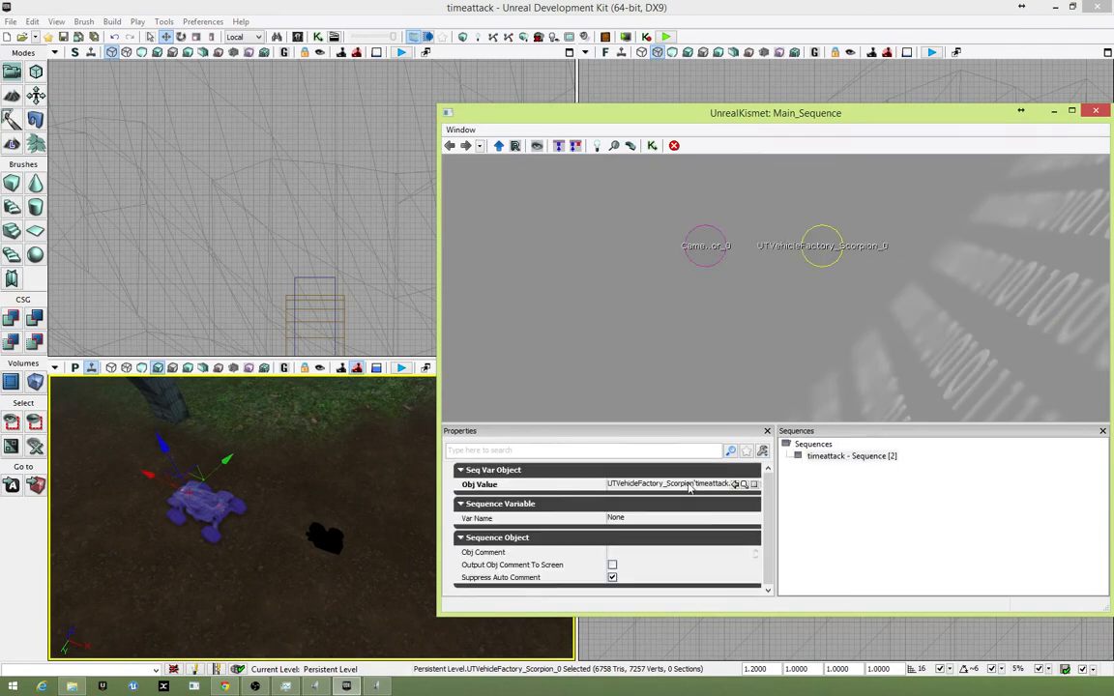
click(780, 398)
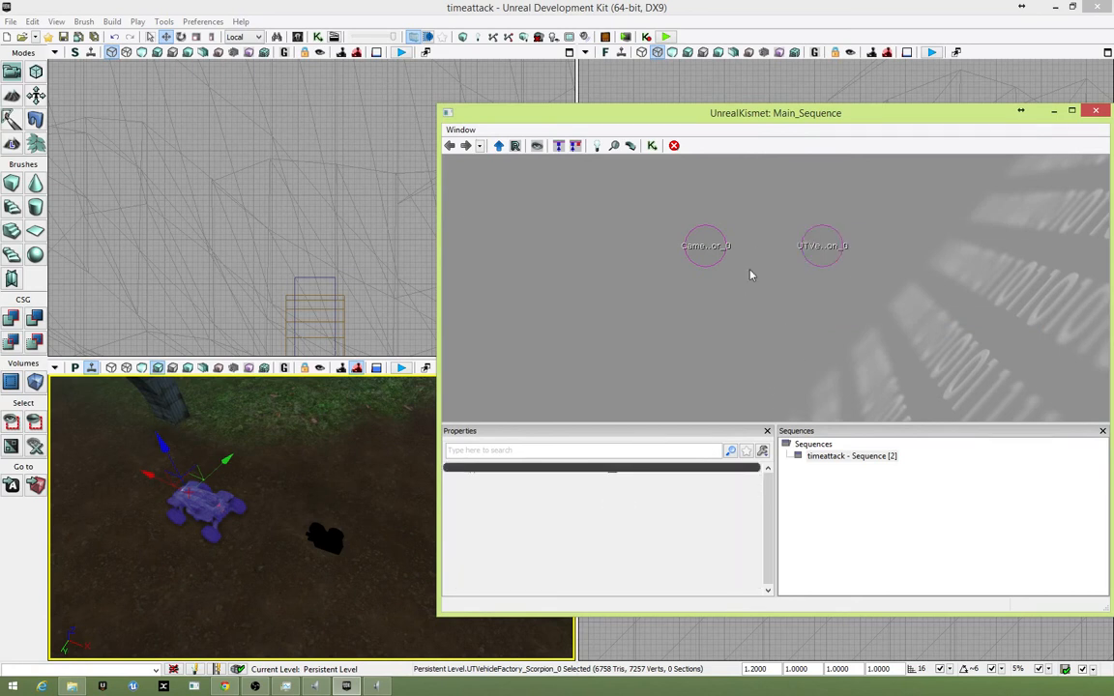
- Look over the Scorpion, gate and surrounding terrain, and start a play test of the level in a separate preview window
drag(231, 525, 243, 472)
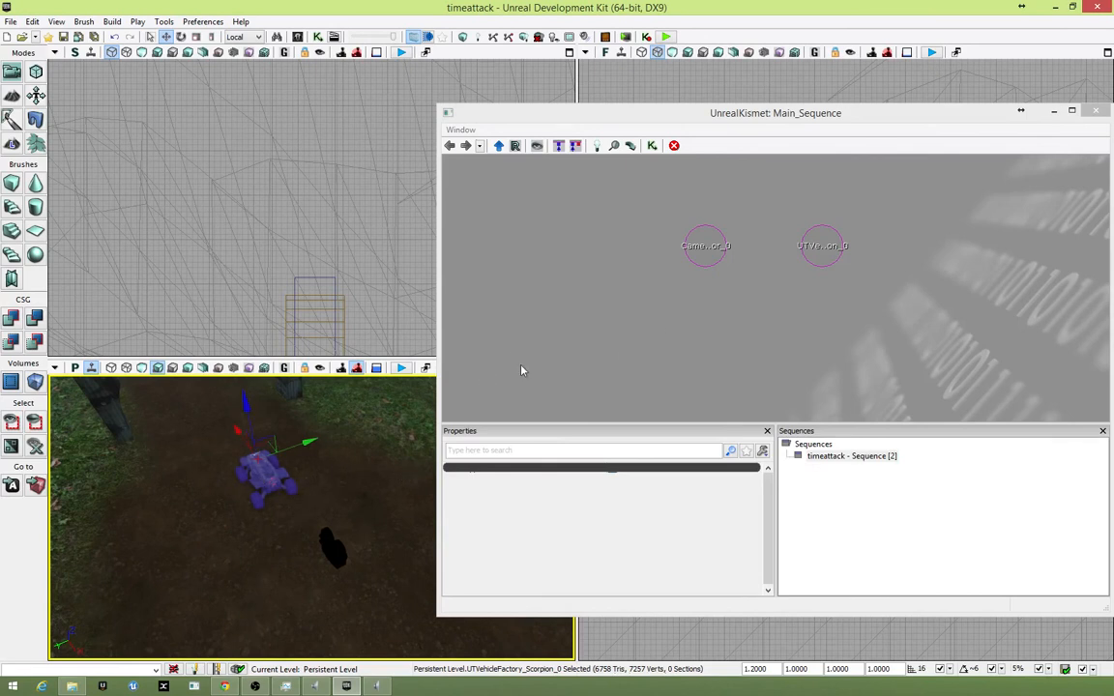
drag(594, 372, 739, 411)
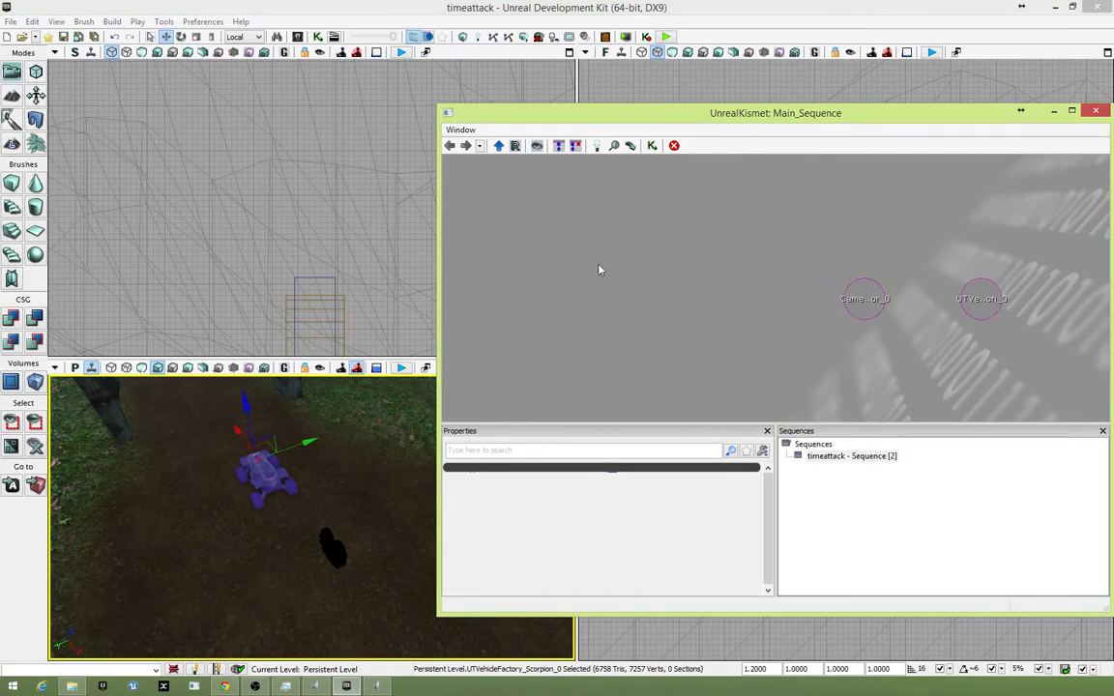
drag(599, 270, 473, 322)
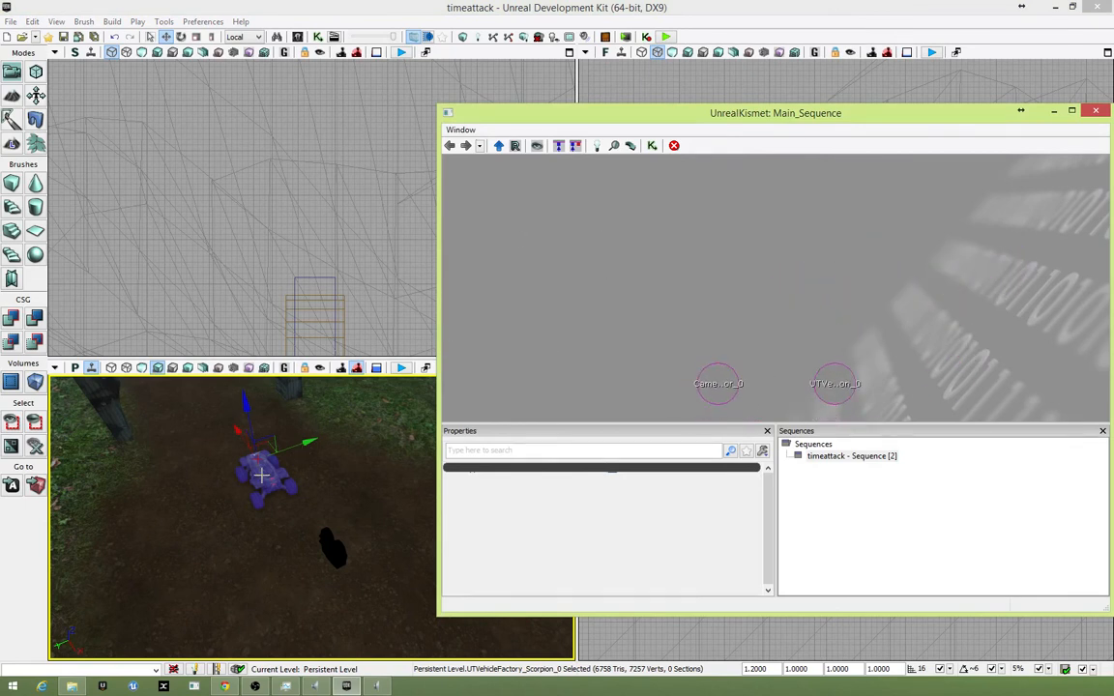
drag(316, 480, 378, 460)
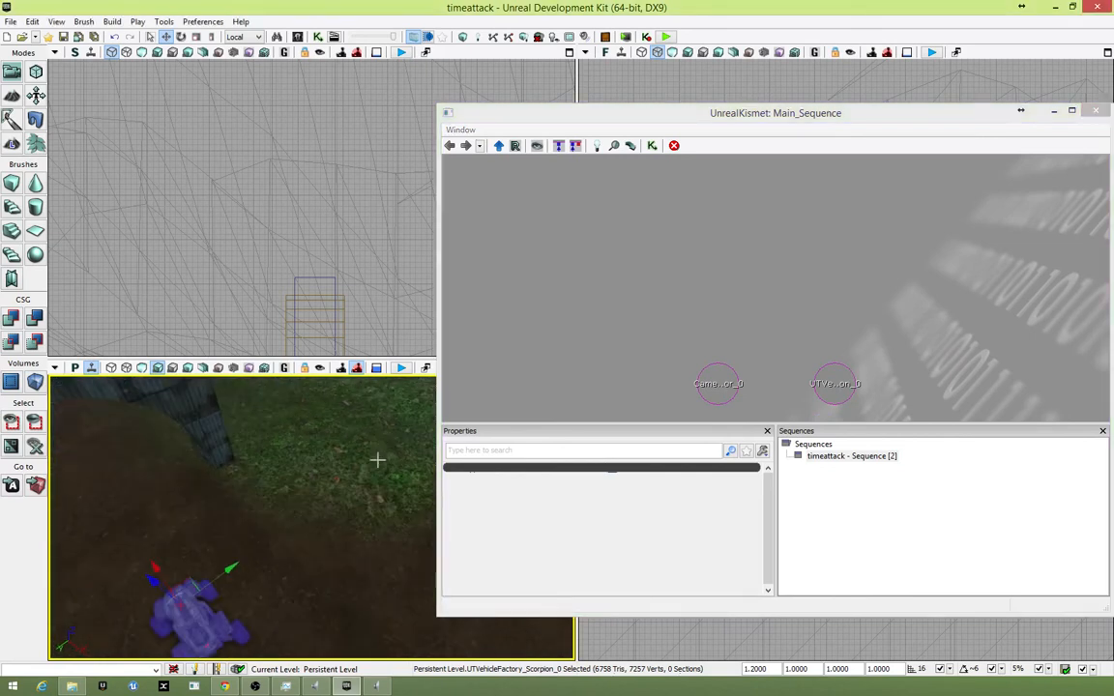
right_drag(379, 460, 394, 425)
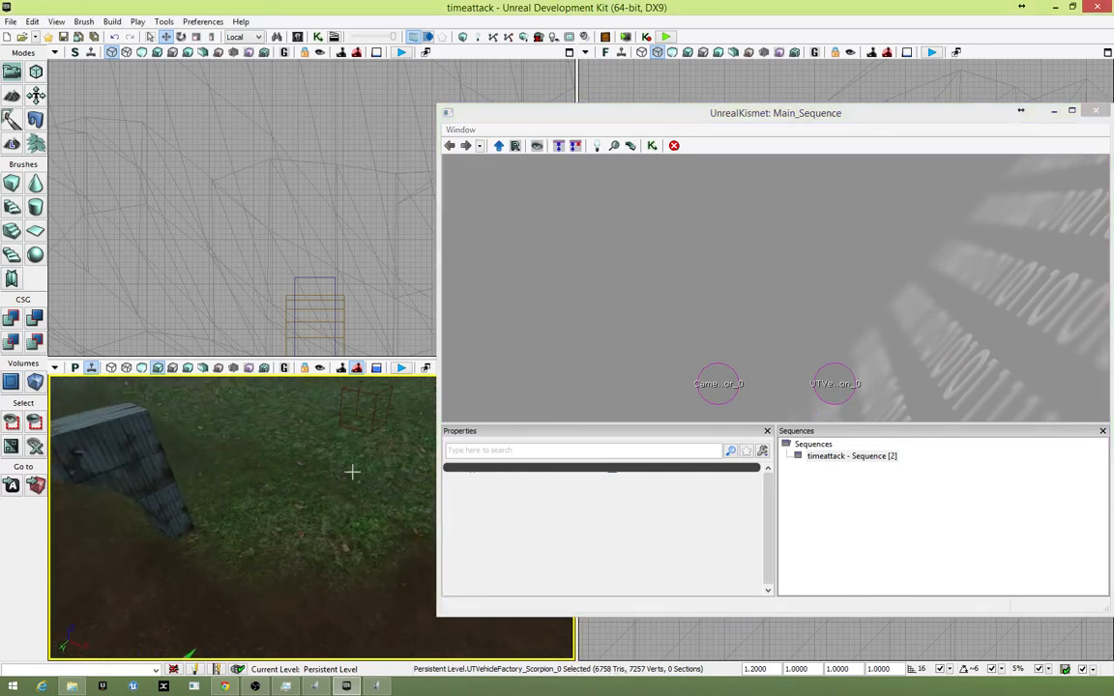
right_drag(351, 468, 337, 407)
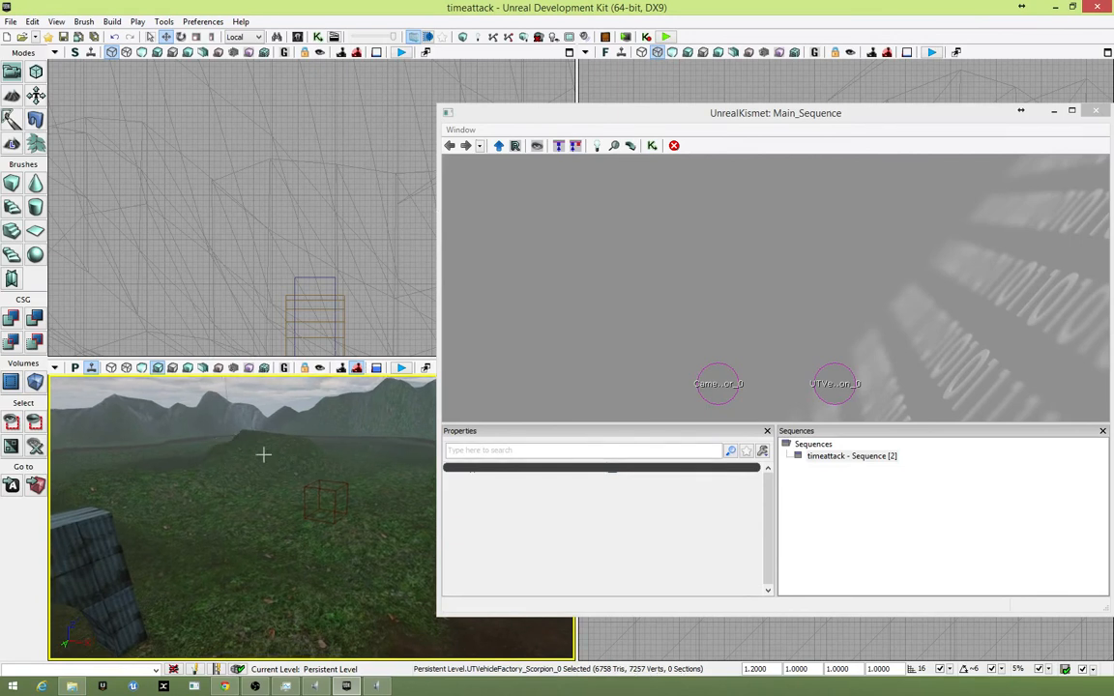
click(667, 39)
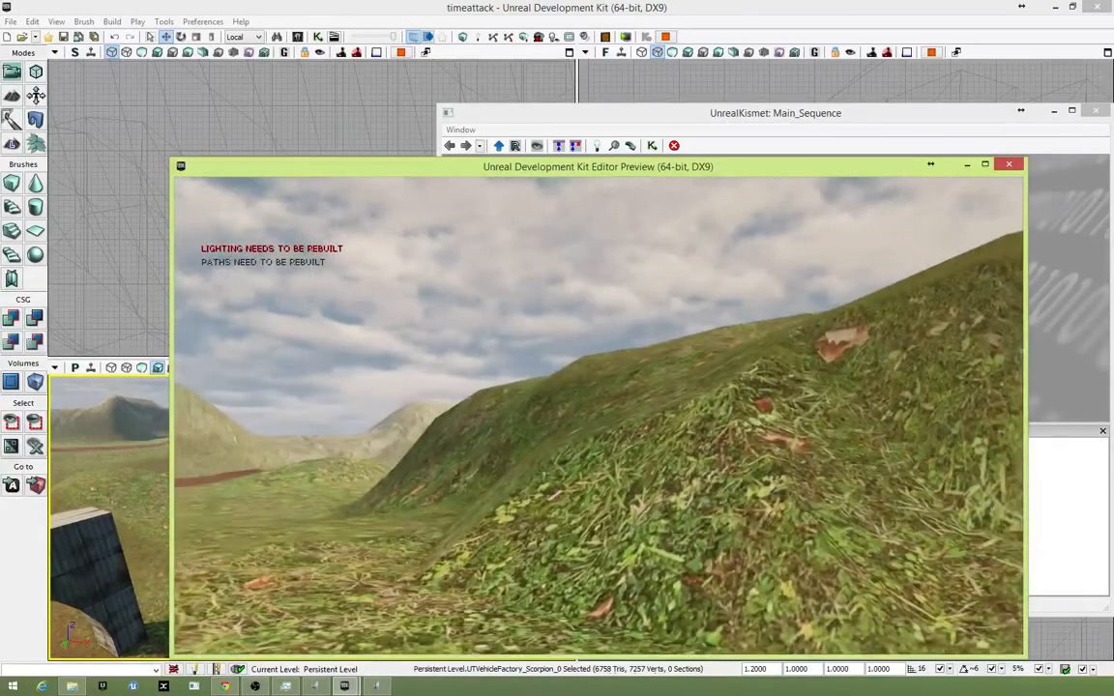
- End the play test and raise the PlayerStart higher above the grass in the perspective viewport
key(Escape)
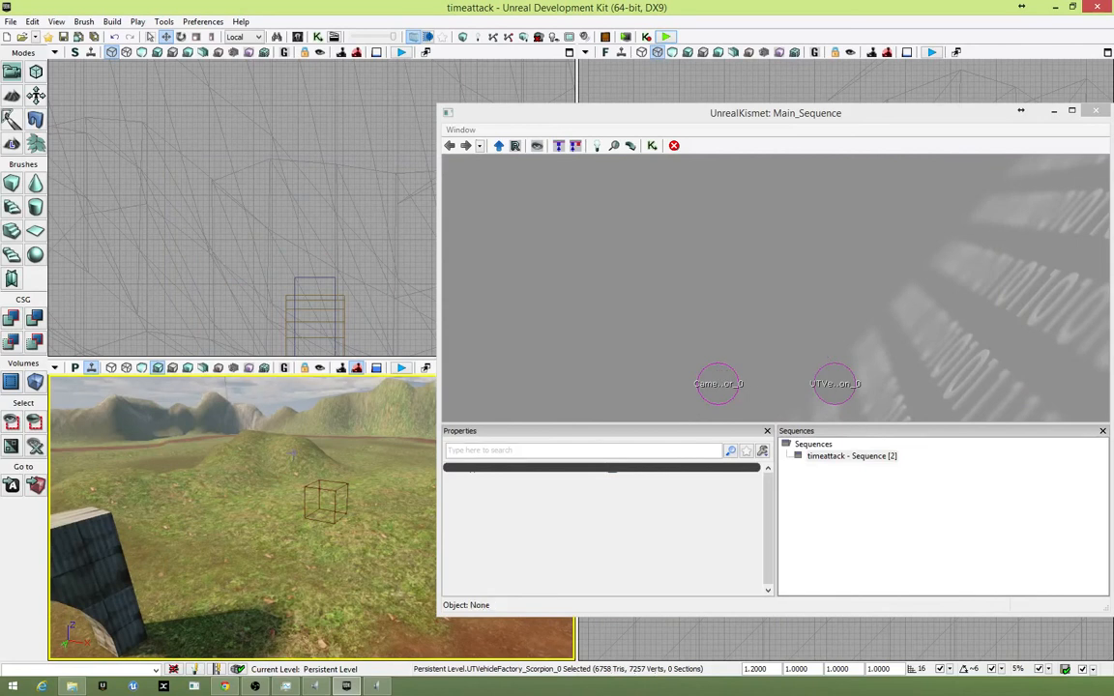
right_drag(242, 512, 305, 495)
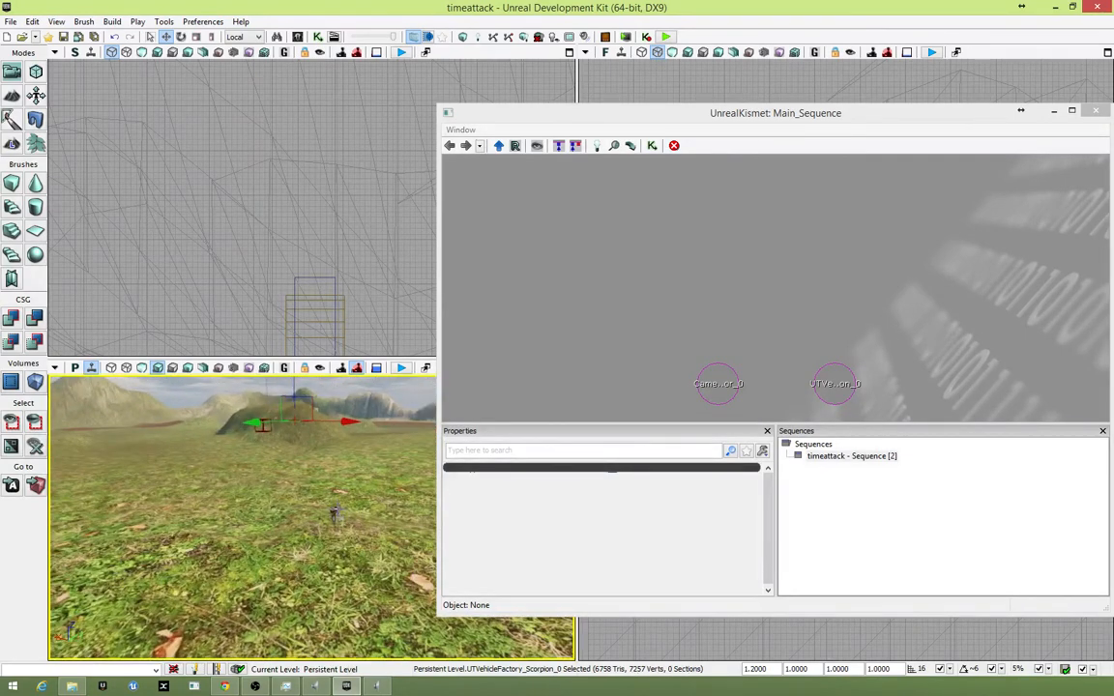
click(334, 513)
right_drag(335, 513, 276, 514)
click(254, 462)
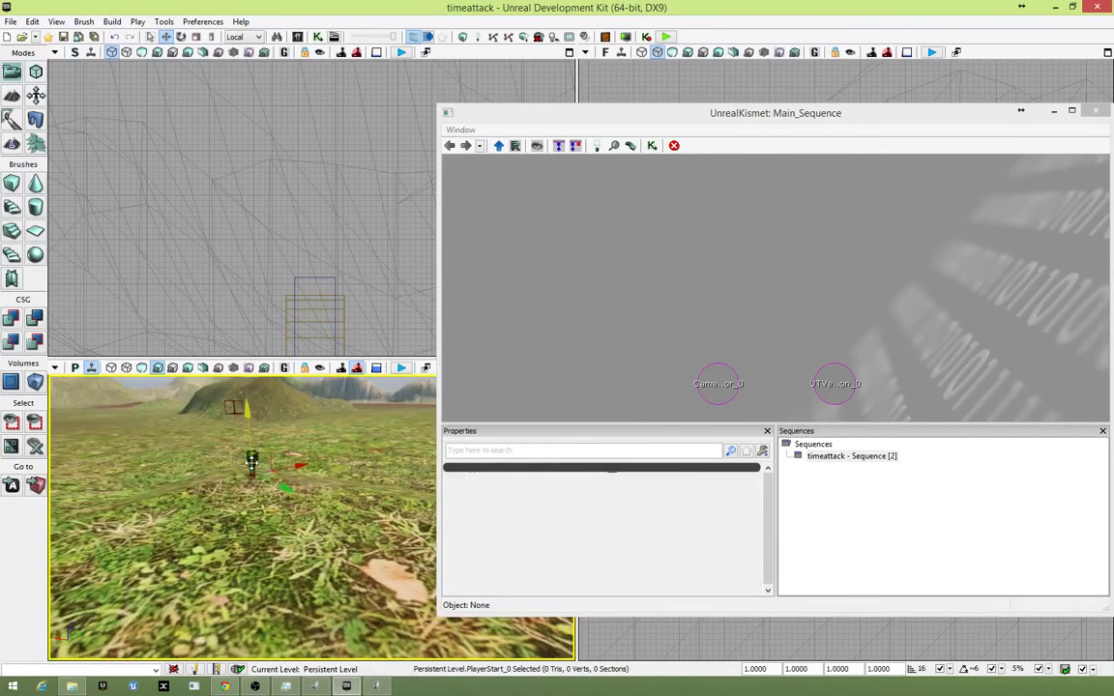
drag(248, 408, 245, 376)
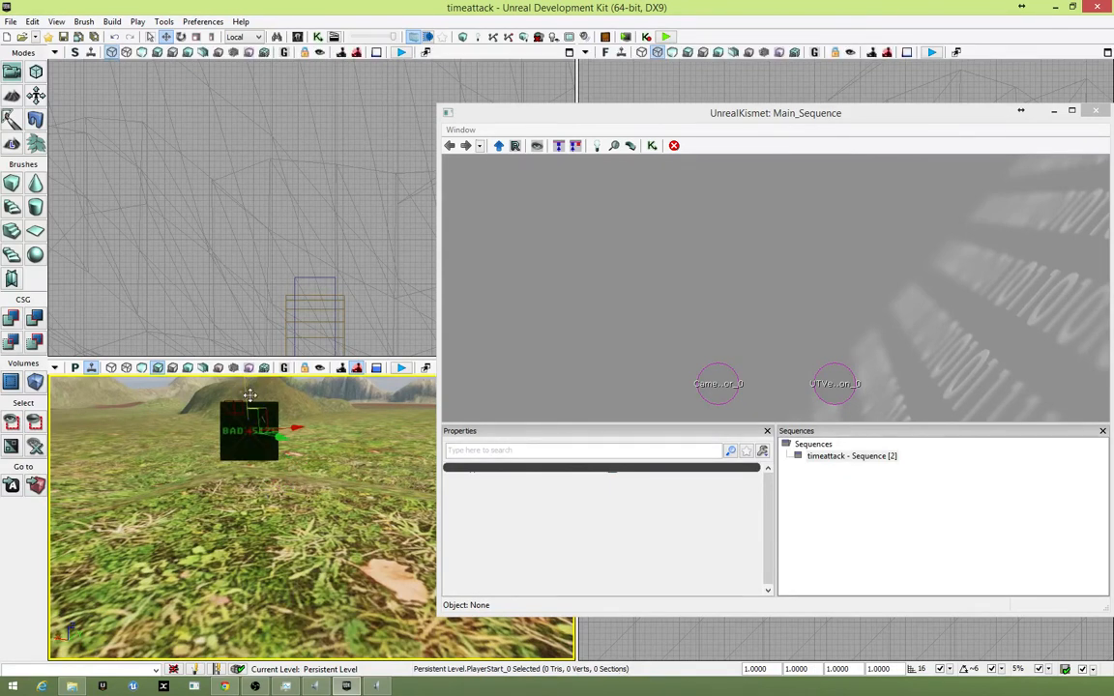
right_drag(343, 499, 263, 540)
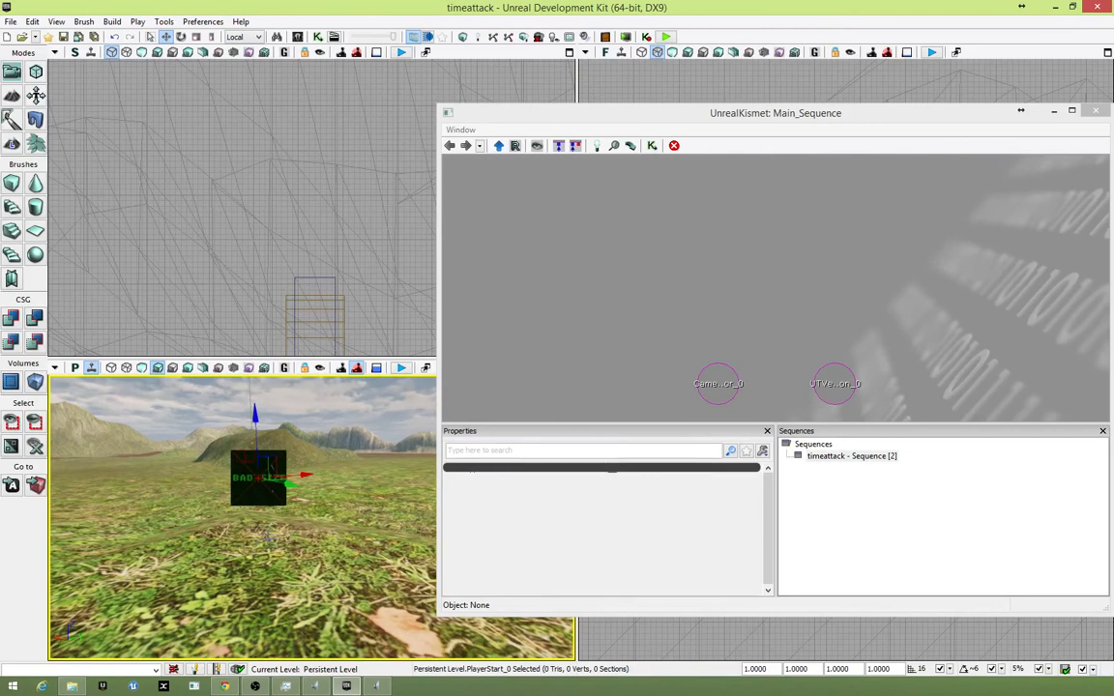
click(263, 469)
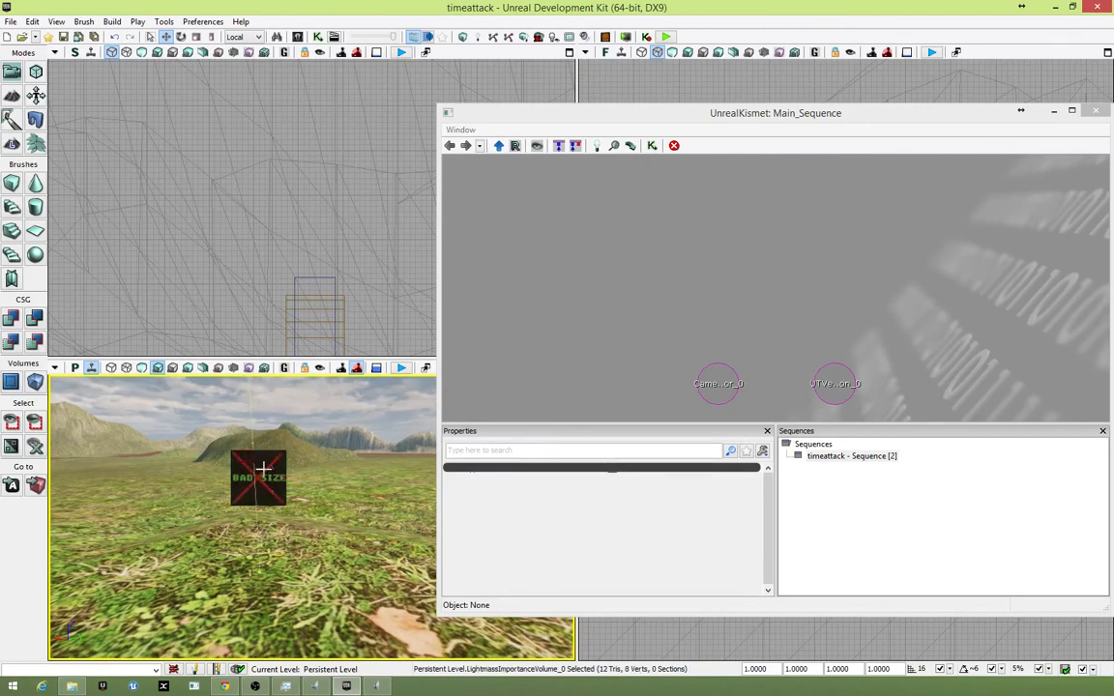
click(262, 471)
drag(253, 414, 254, 388)
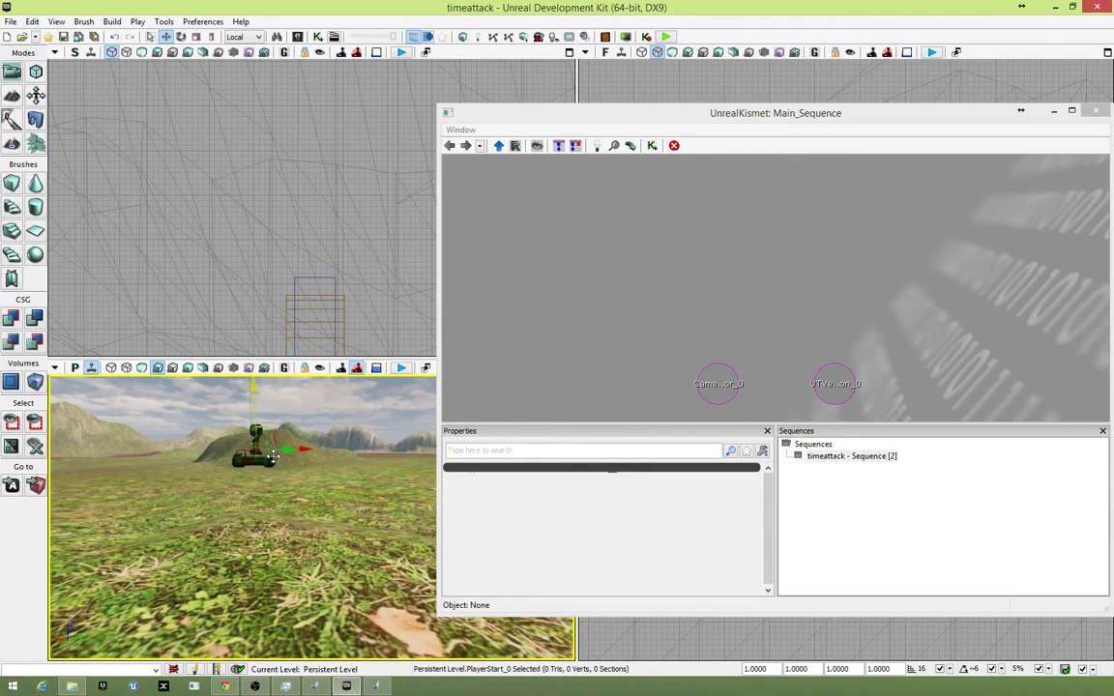
right_drag(326, 514, 363, 521)
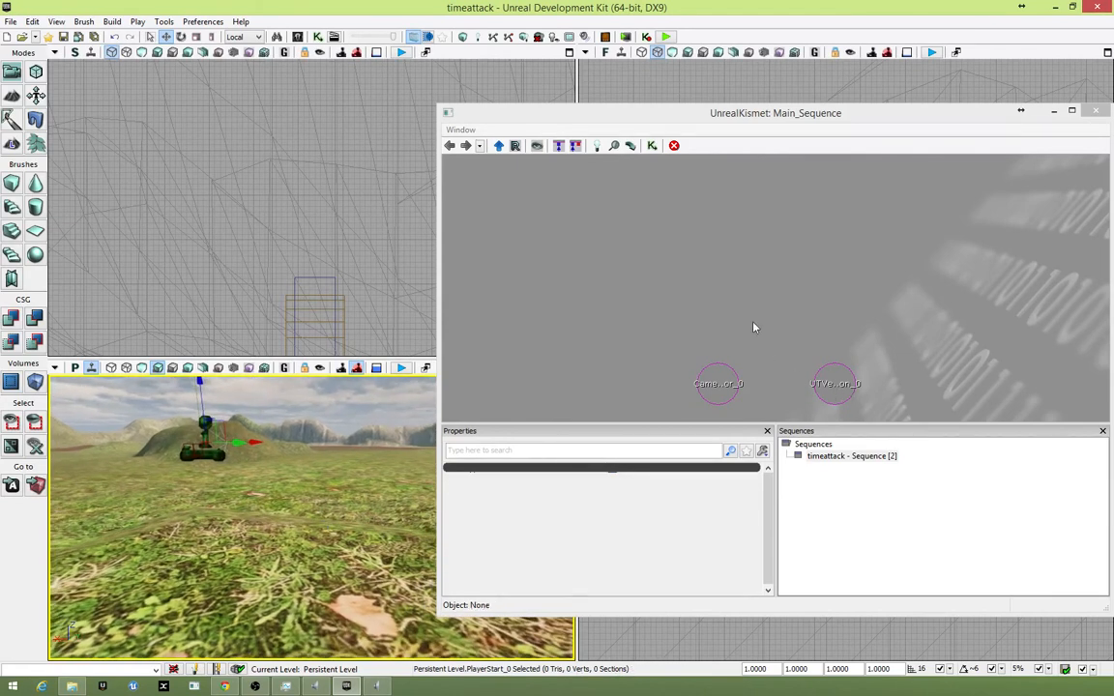
- Add an object variable for the selected PlayerStart to the Kismet sequence, clear of the camera and Scorpion variables
drag(755, 327, 550, 368)
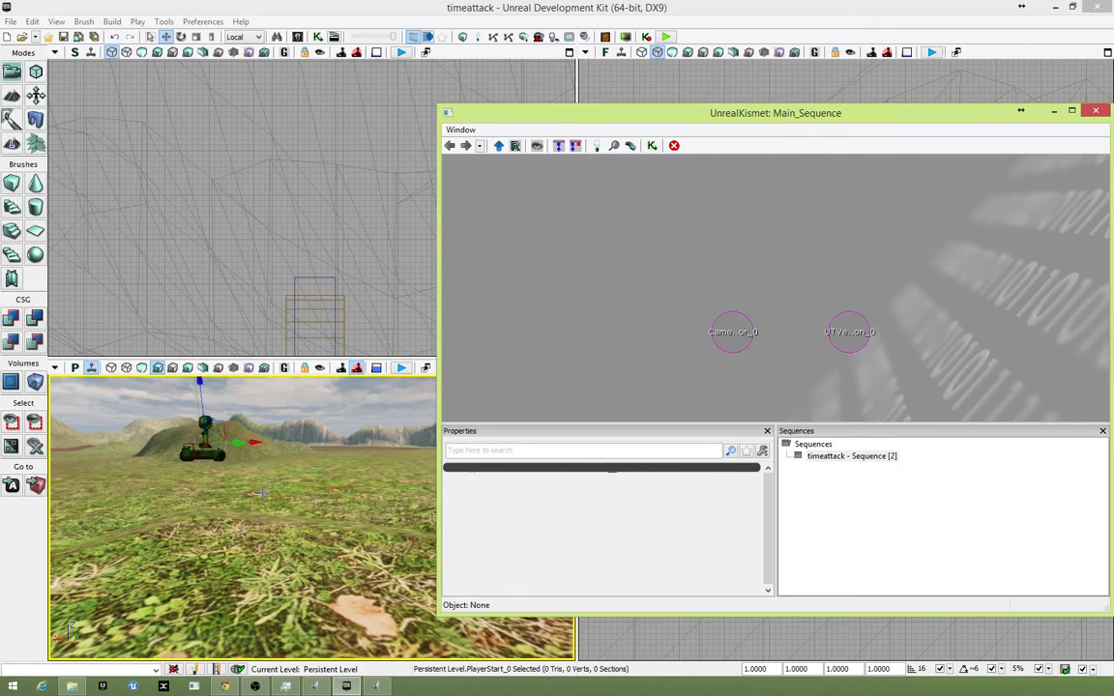
right_drag(262, 493, 223, 479)
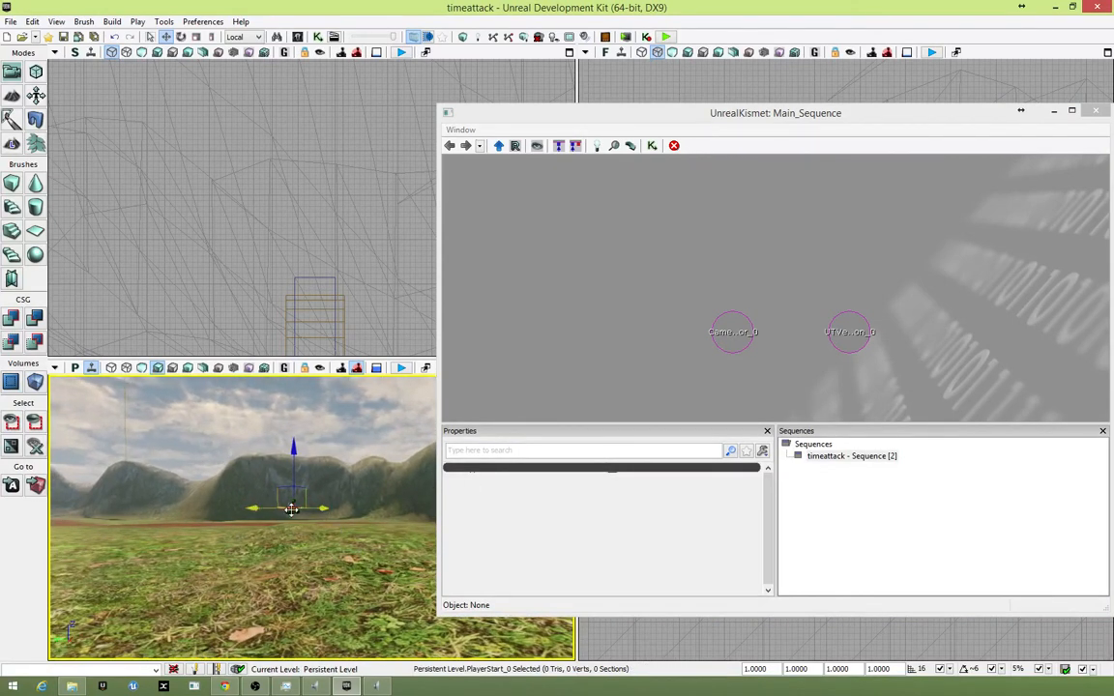
mouse_move(291, 508)
right_down()
mouse_move(241, 508)
mouse_move(285, 508)
right_up()
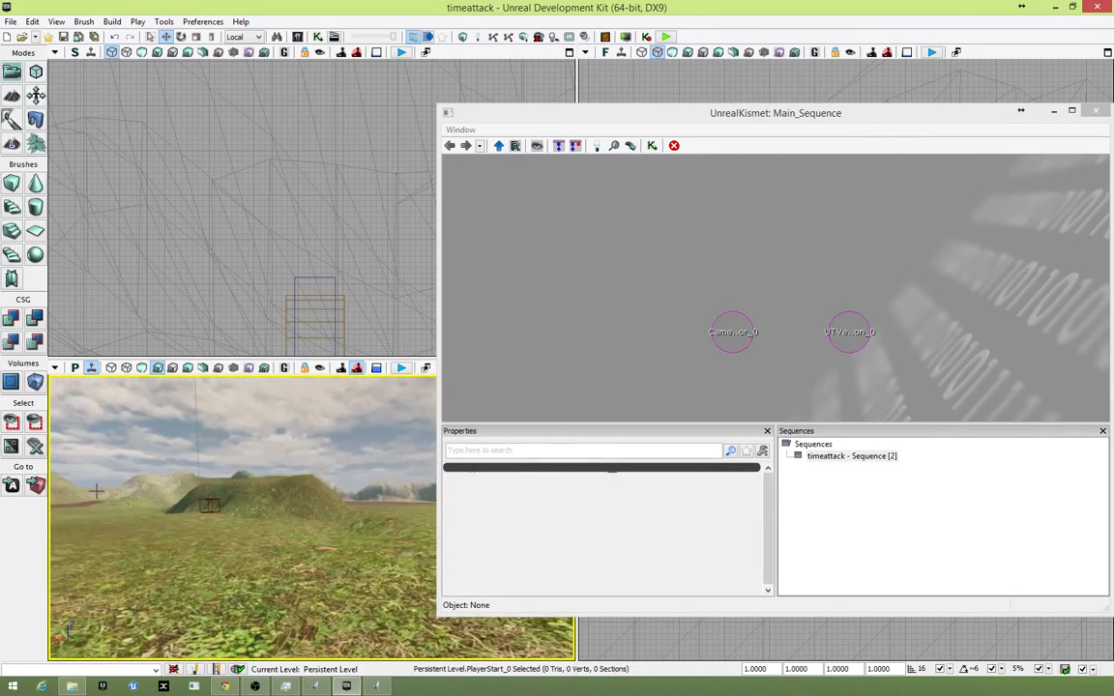
right_click(571, 199)
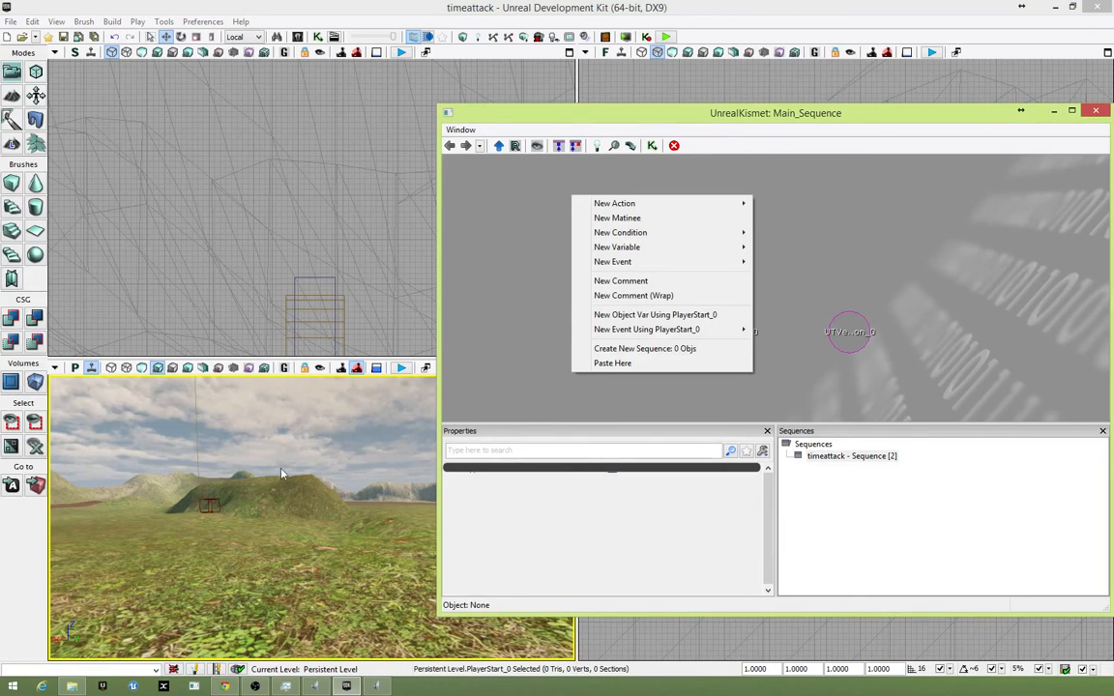
drag(281, 473, 388, 454)
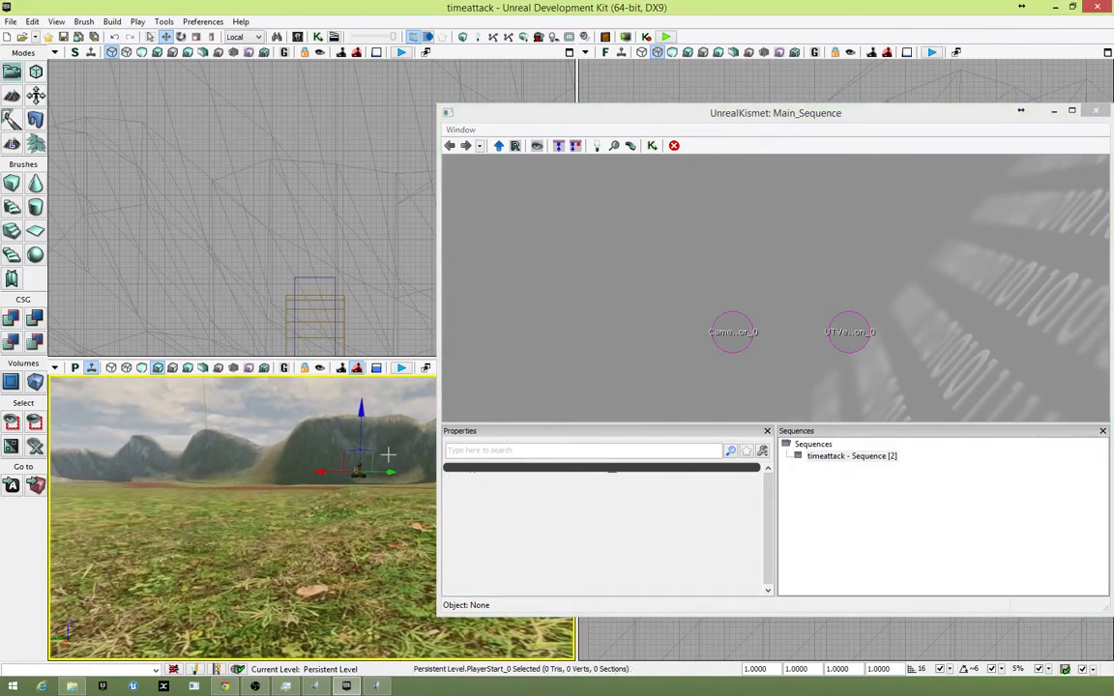
right_click(618, 211)
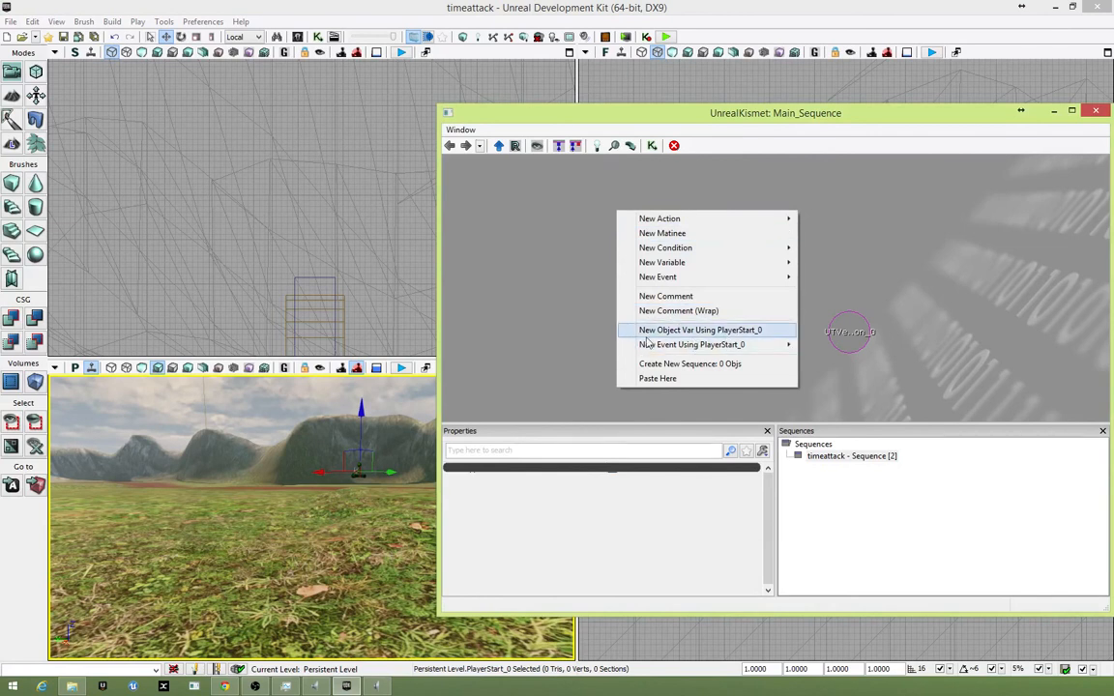
click(716, 330)
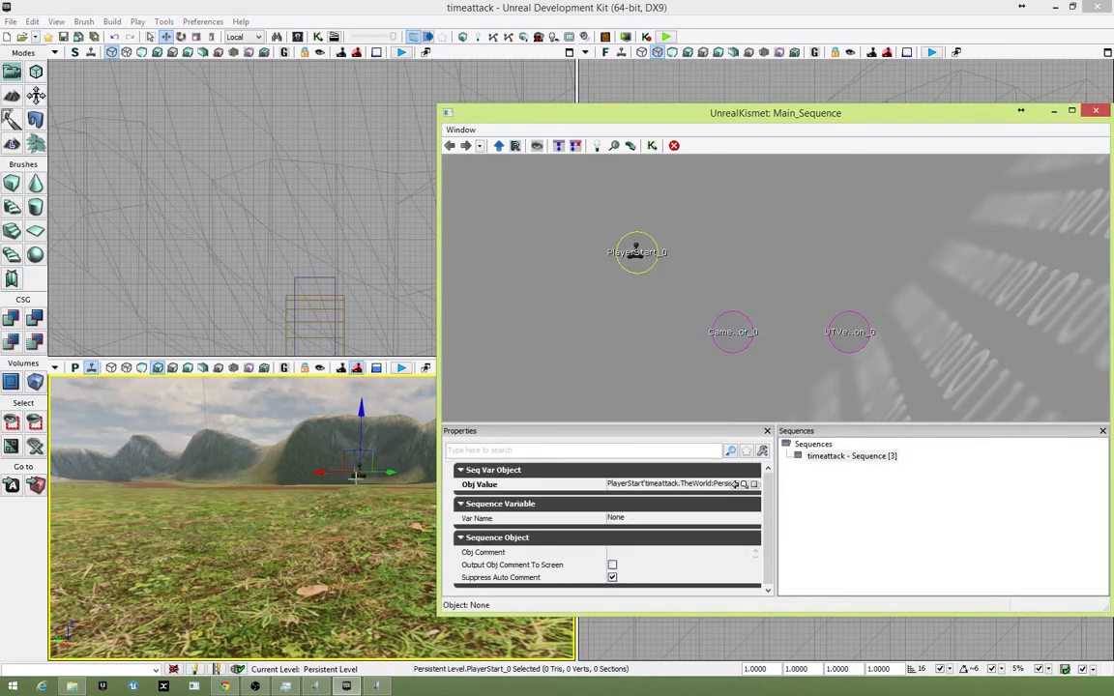
right_click(570, 337)
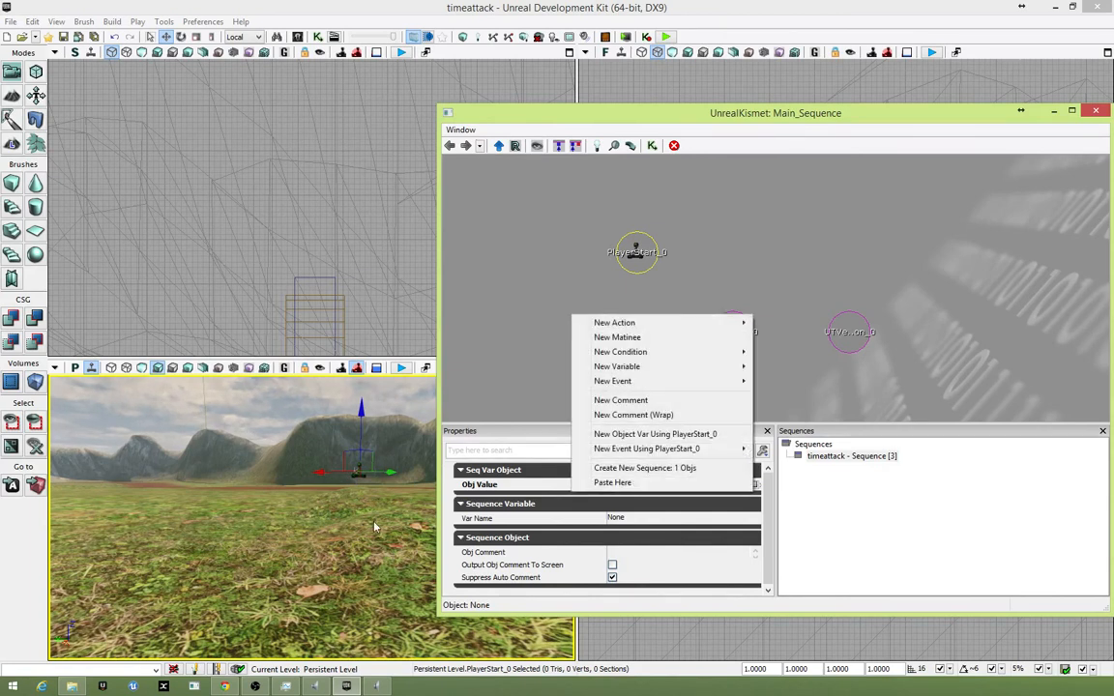
click(375, 528)
right_click(537, 344)
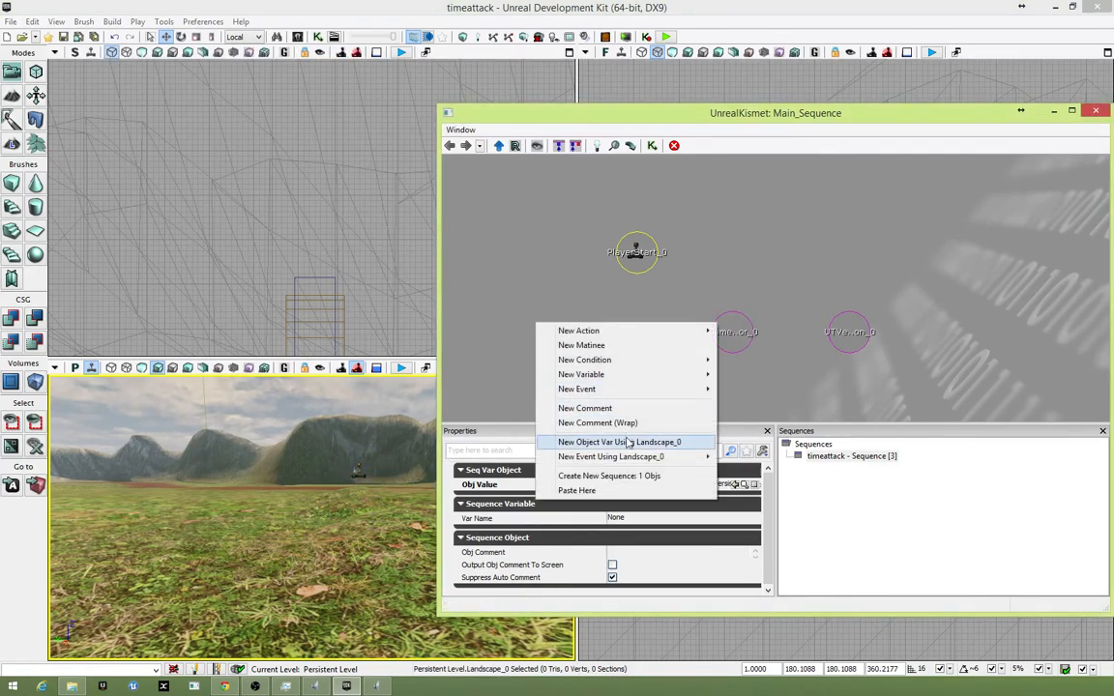
click(354, 474)
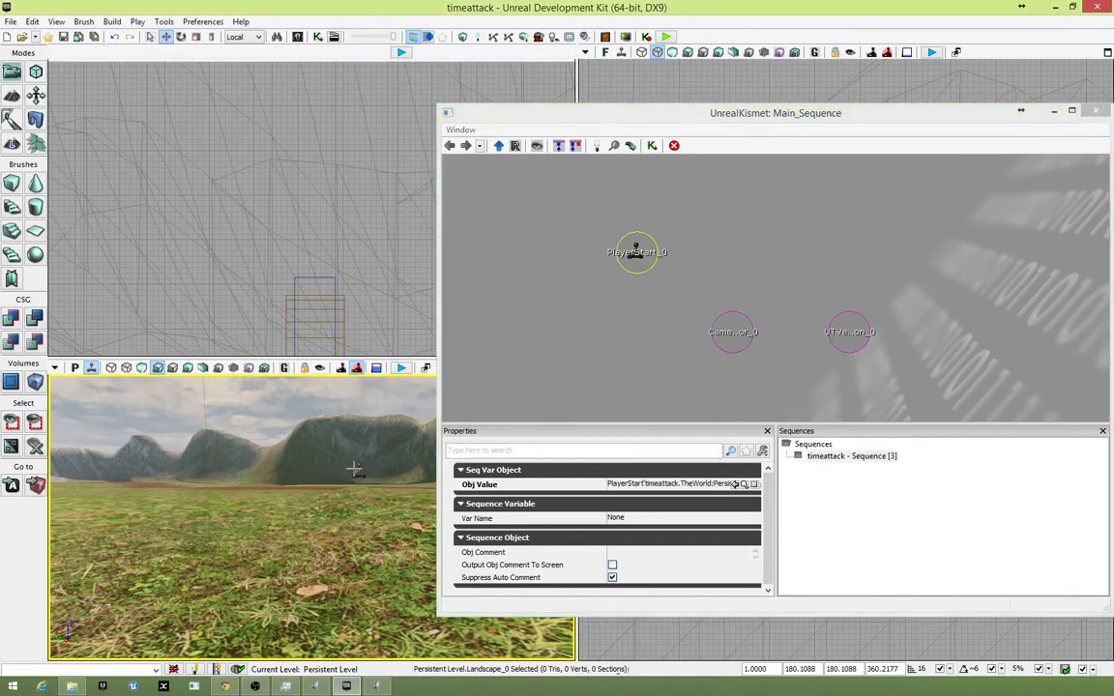
right_click(592, 307)
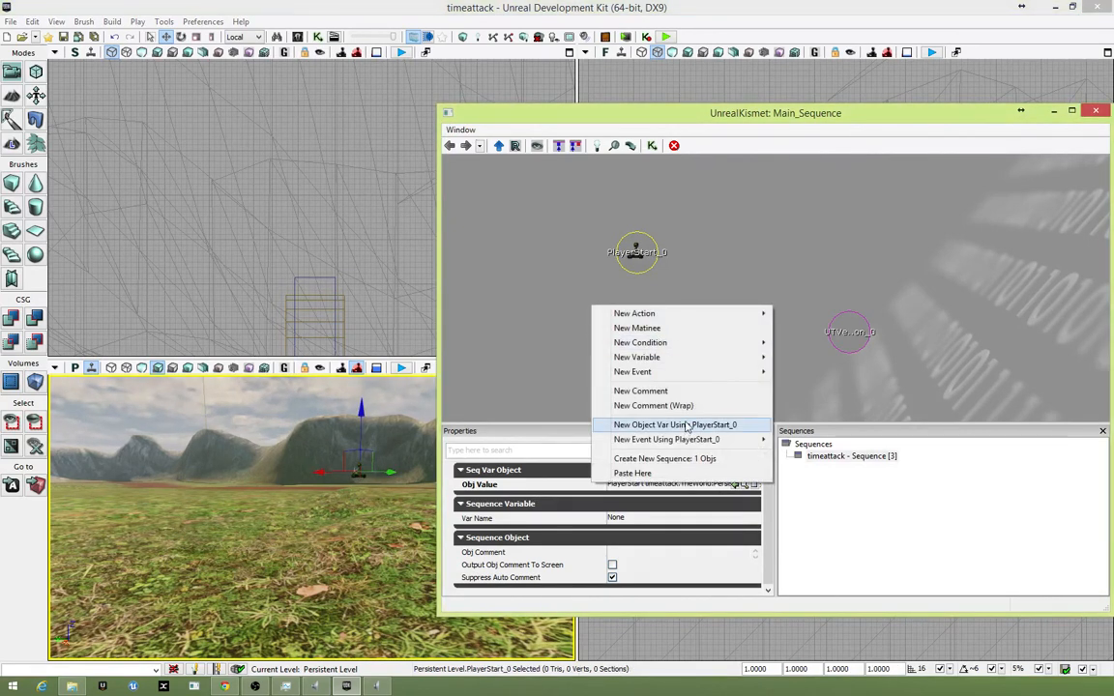
click(748, 273)
- Add a Player Spawned event to the Kismet sequence beside the PlayerStart variable
drag(650, 330, 728, 383)
right_click(527, 252)
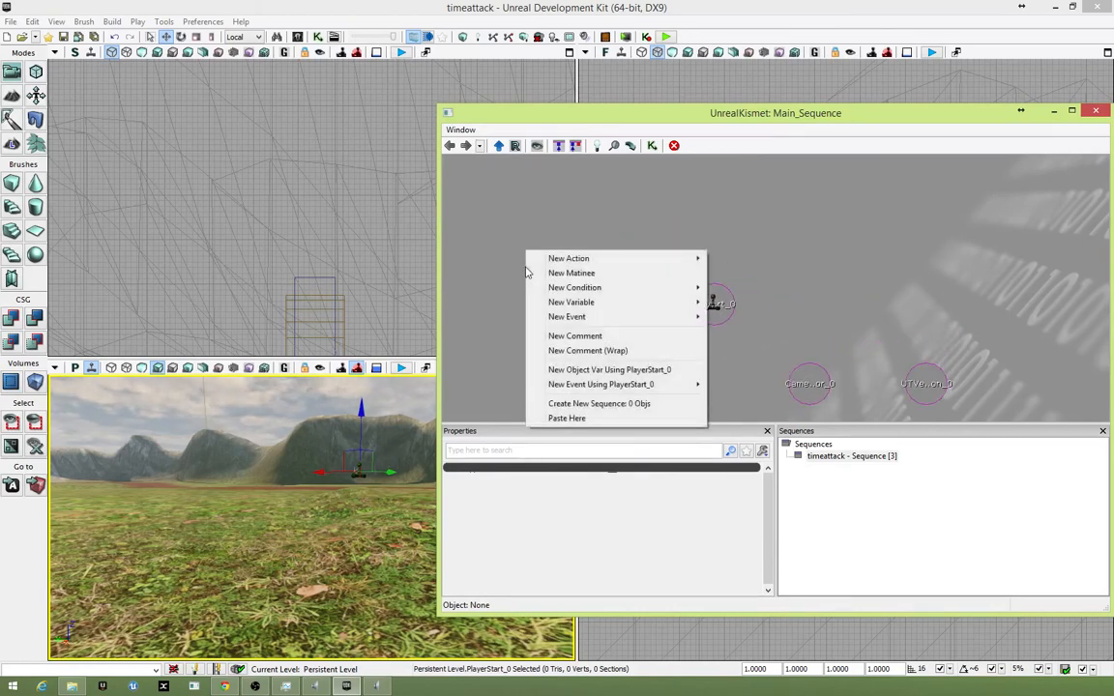
mouse_move(634, 324)
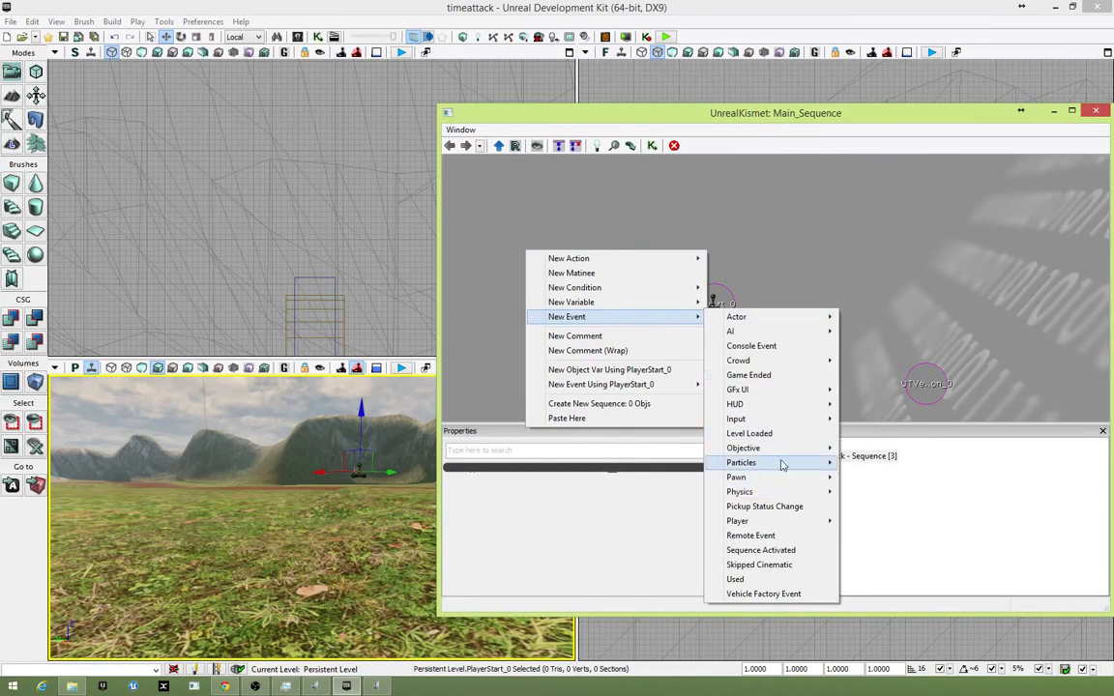
mouse_move(782, 452)
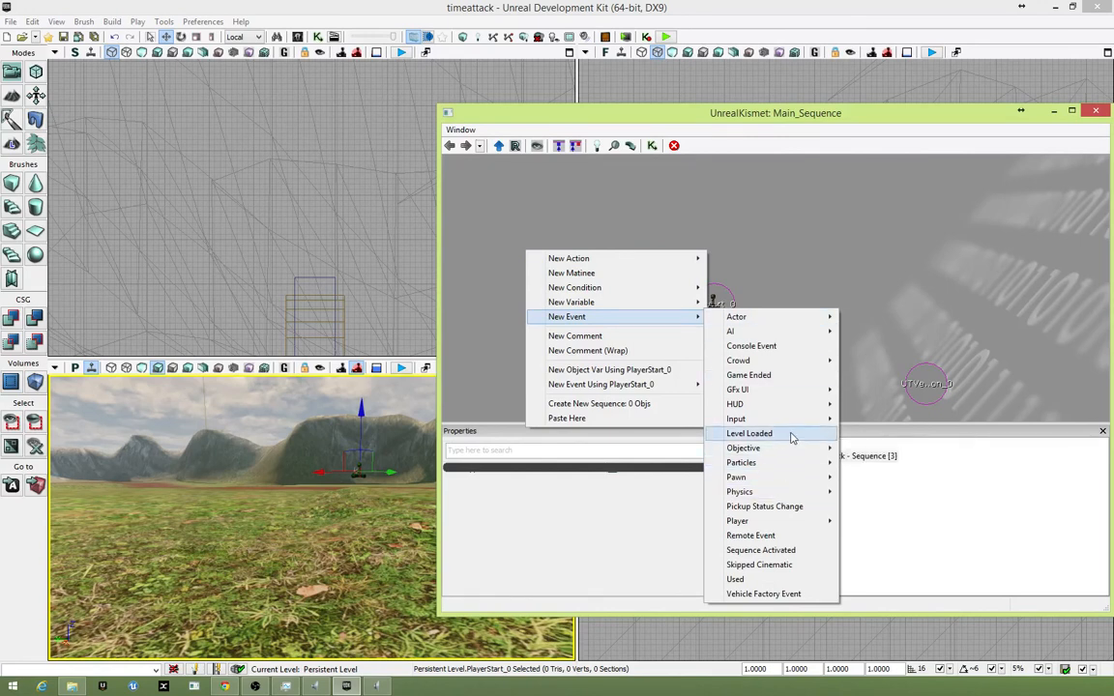
mouse_move(798, 523)
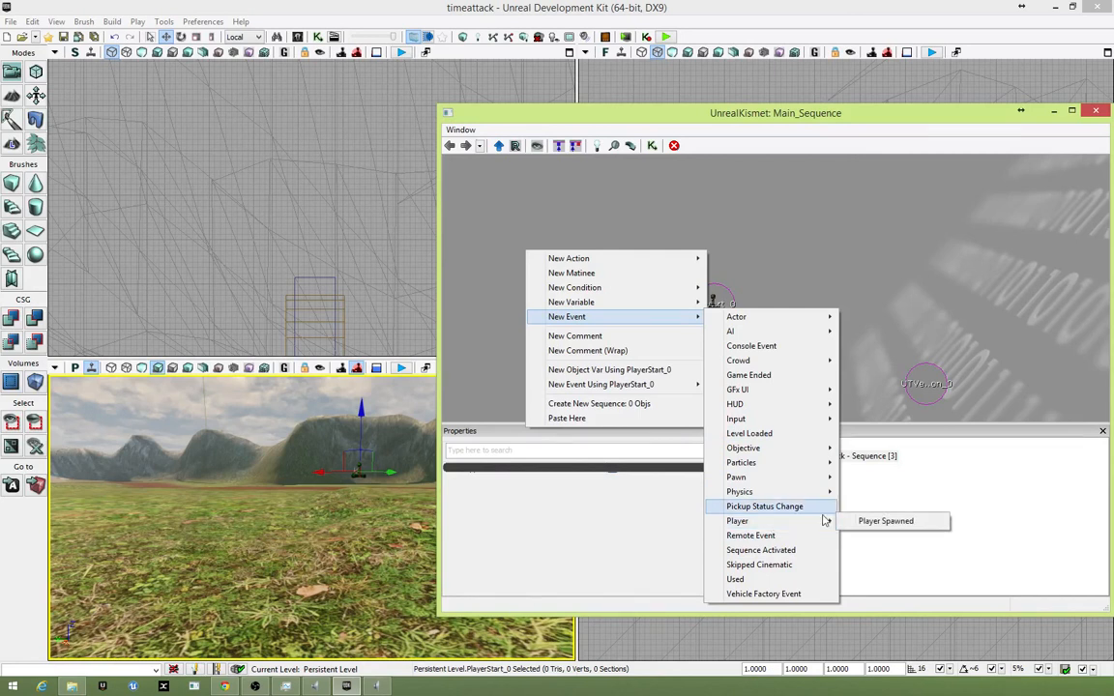
click(892, 529)
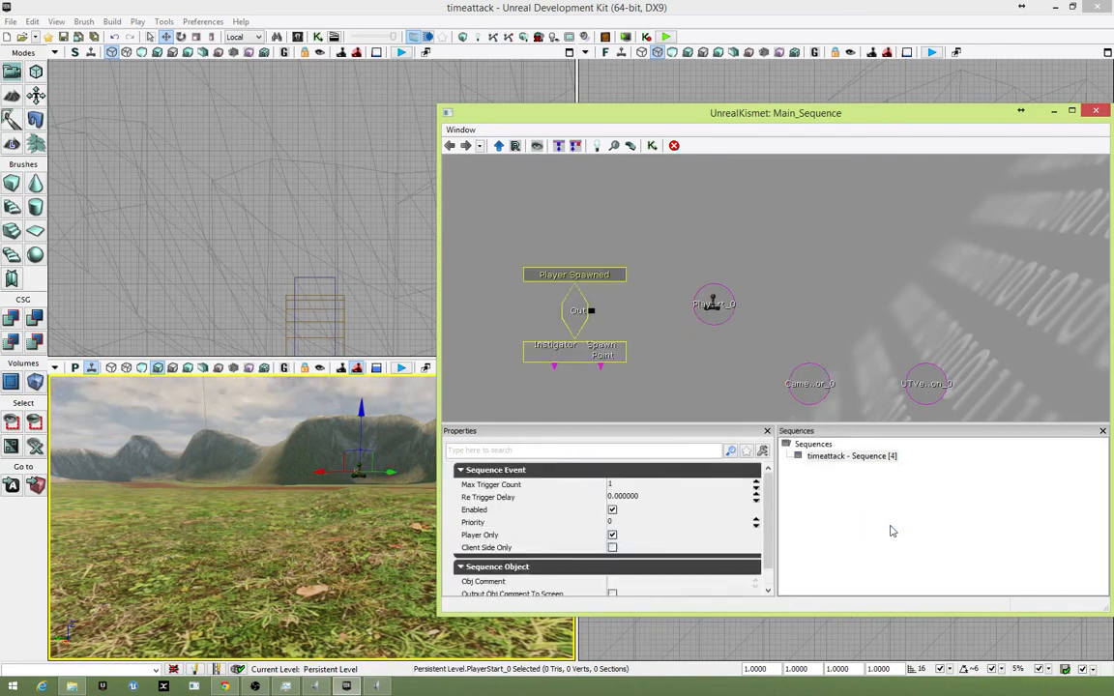
- Place the PlayerStart variable below the Player Spawned event and link the event's Spawn Point to it
drag(709, 334, 687, 303)
click(718, 263)
drag(712, 240, 596, 360)
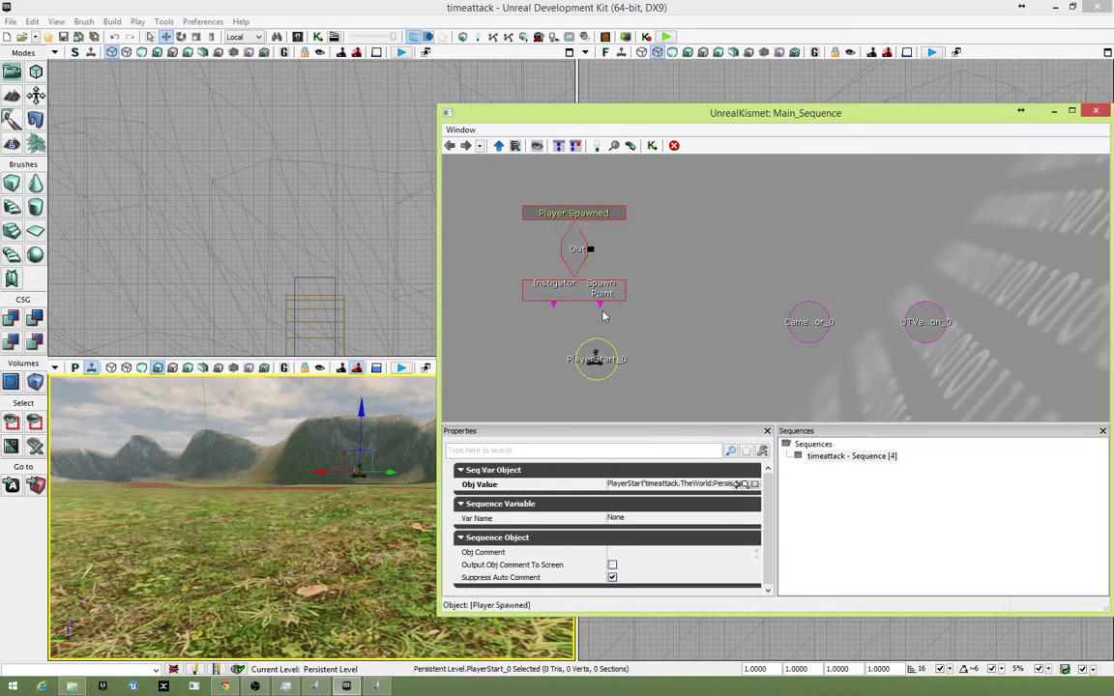
drag(599, 305, 605, 353)
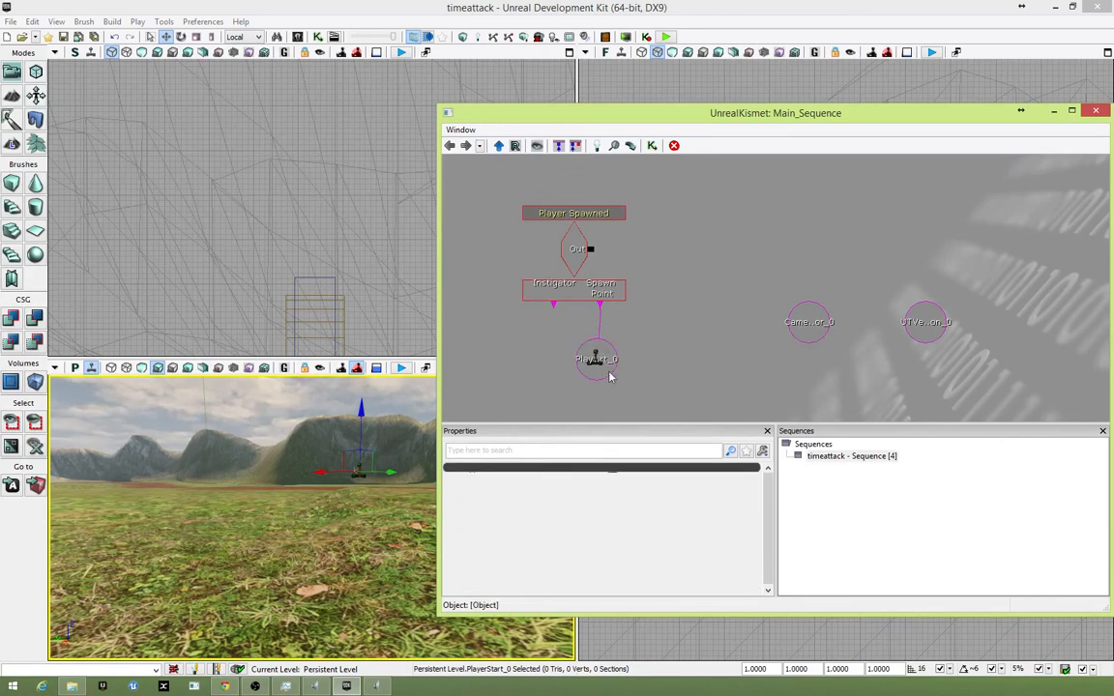
- Add an Enter Vehicle action beside the Player Spawned event and connect the event's Out to the action's In
drag(695, 293, 622, 326)
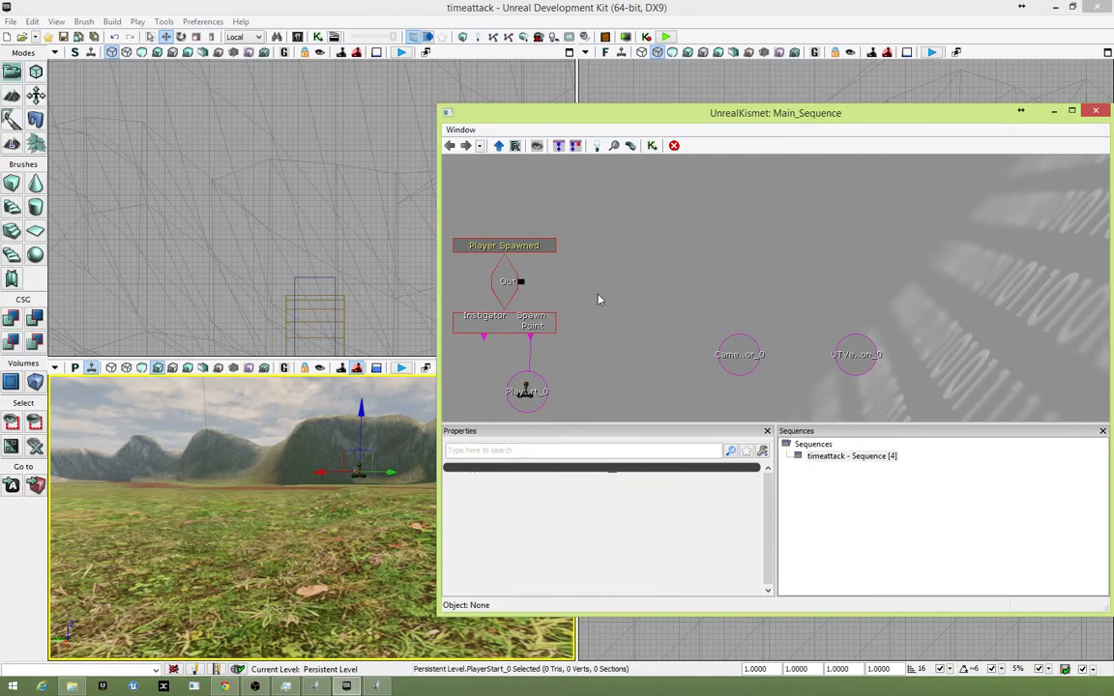
right_click(606, 252)
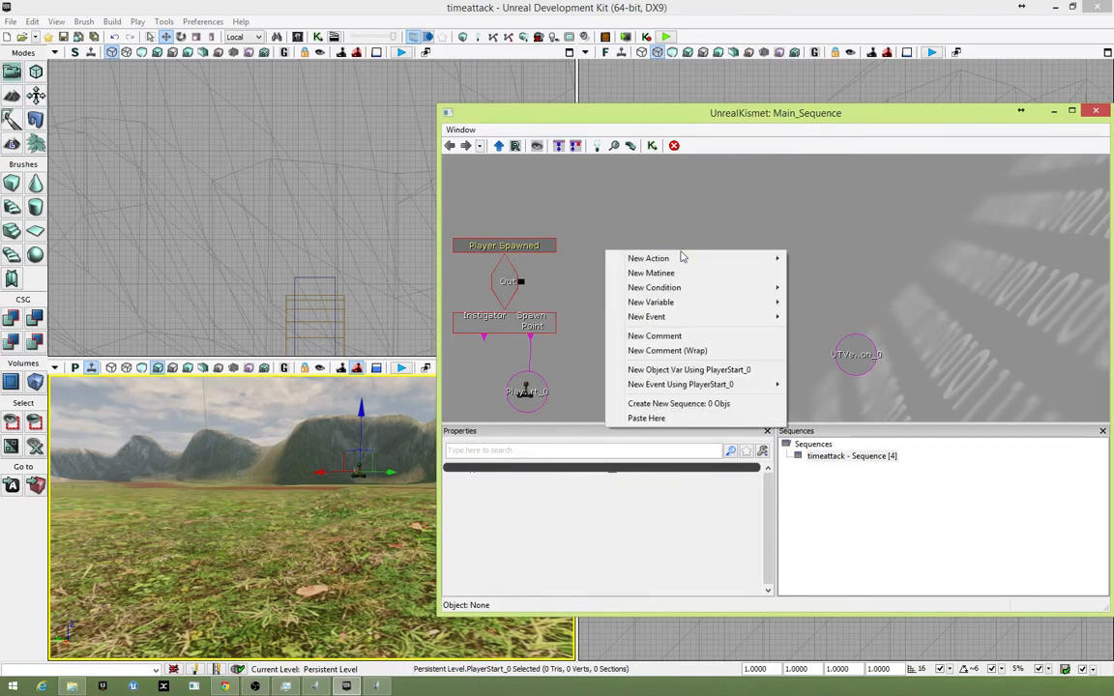
mouse_move(707, 258)
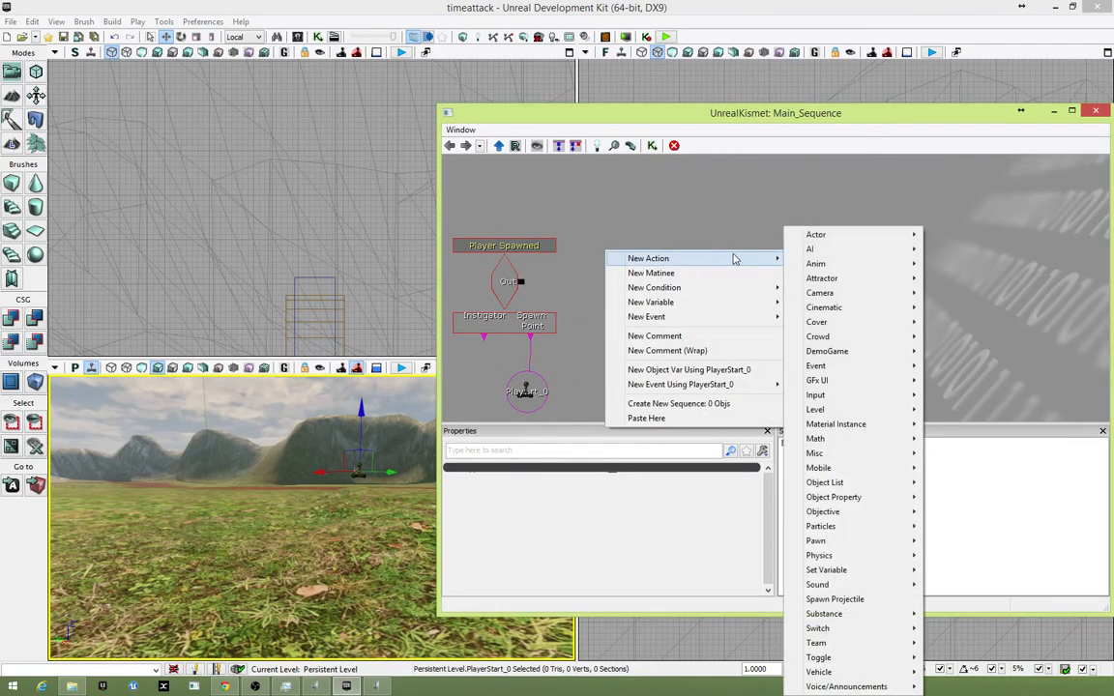
mouse_move(854, 238)
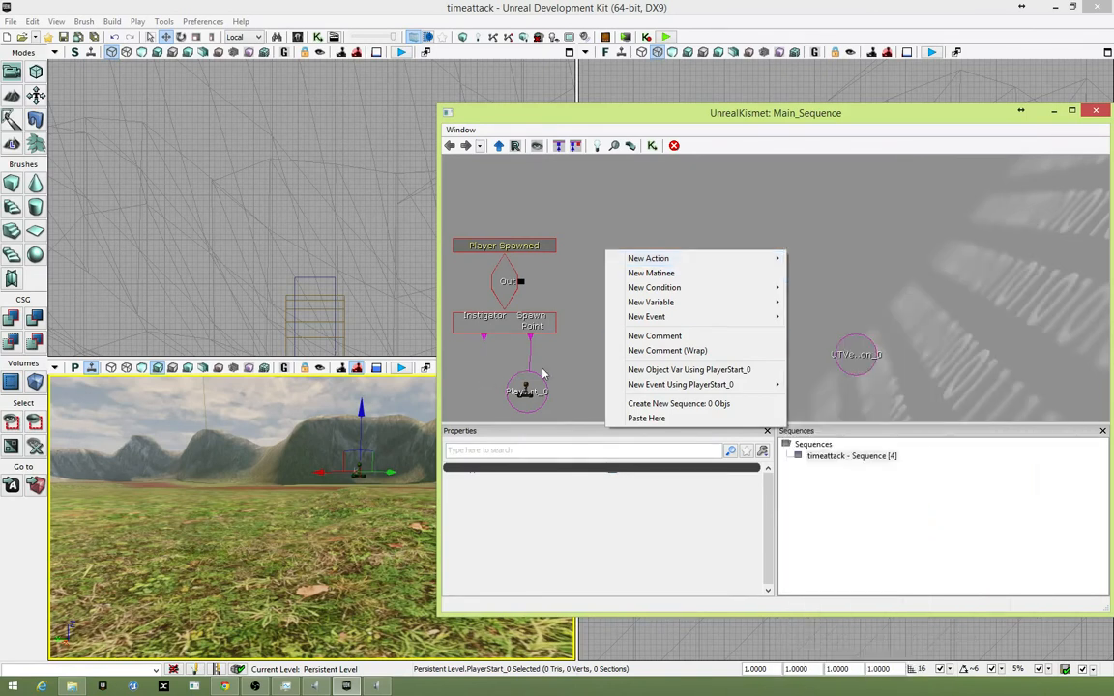
mouse_move(745, 259)
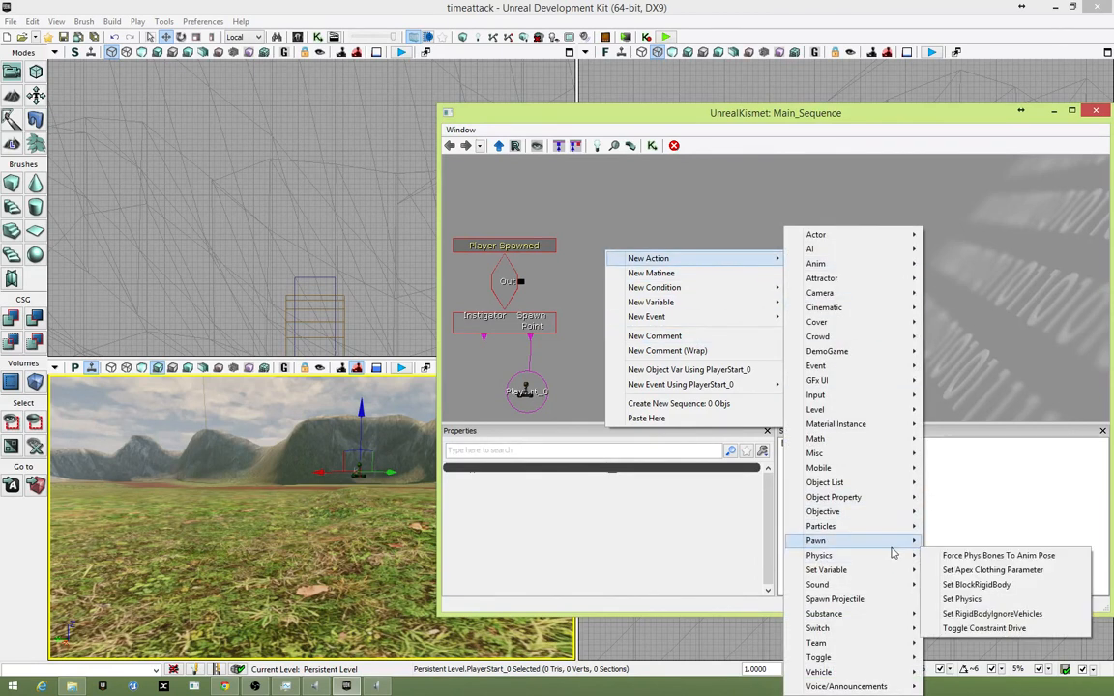
mouse_move(895, 543)
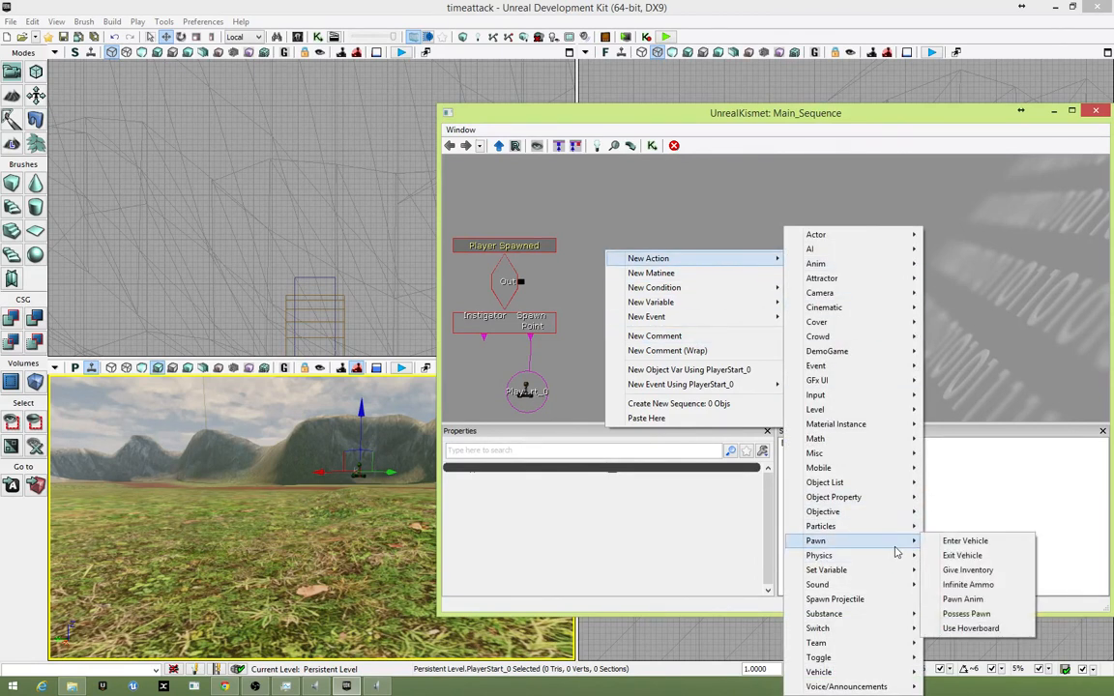
click(981, 545)
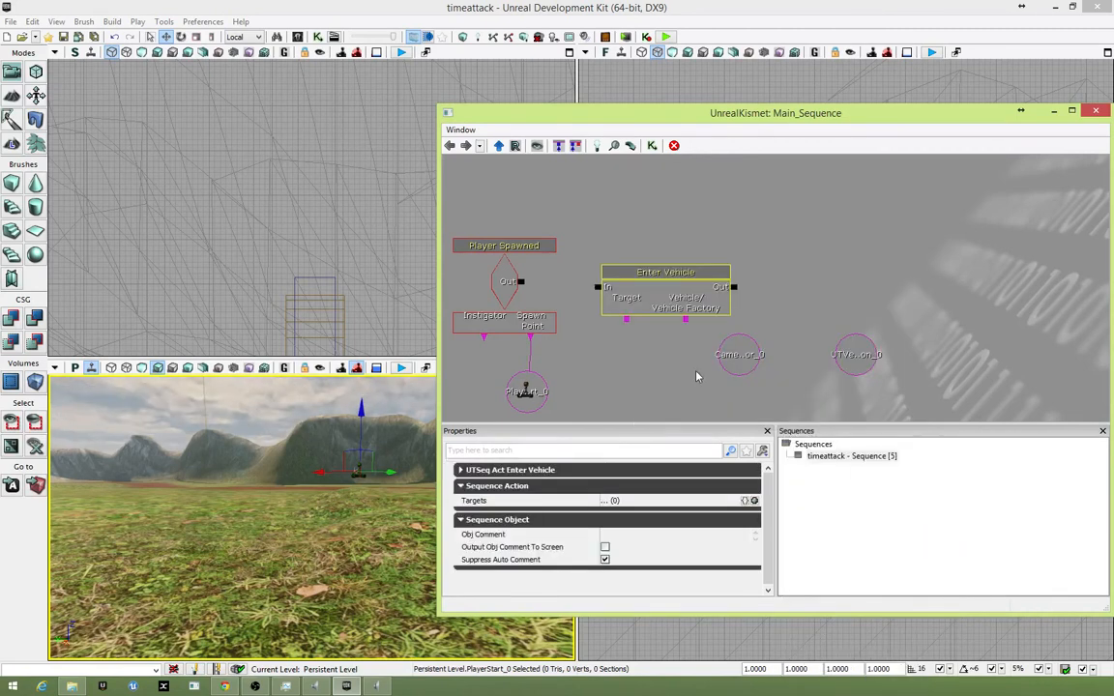
drag(677, 280, 693, 269)
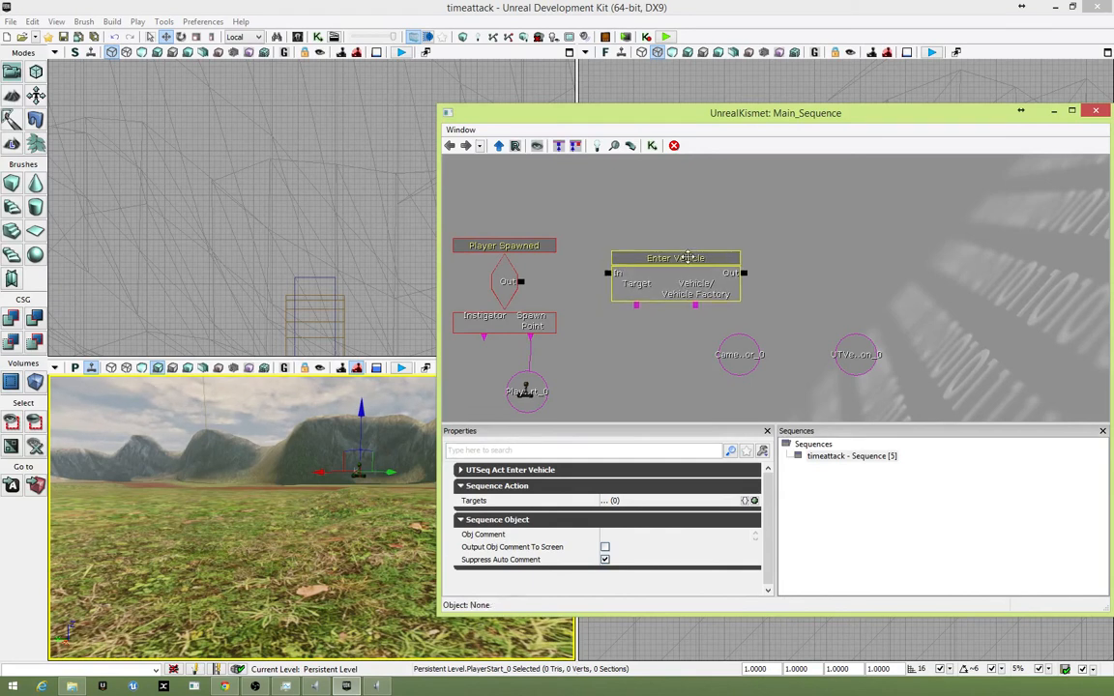
drag(520, 284, 614, 278)
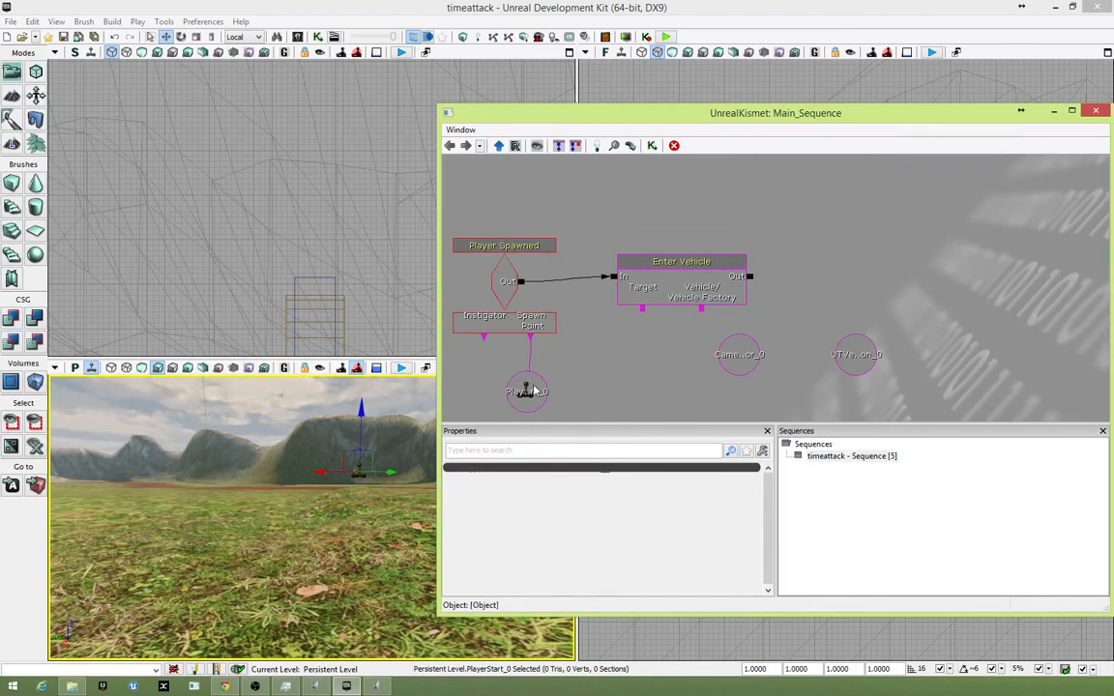
- Move the camera variable aside, place the Scorpion variable below the Enter Vehicle action and link it to Vehicle/Vehicle Factory
click(663, 280)
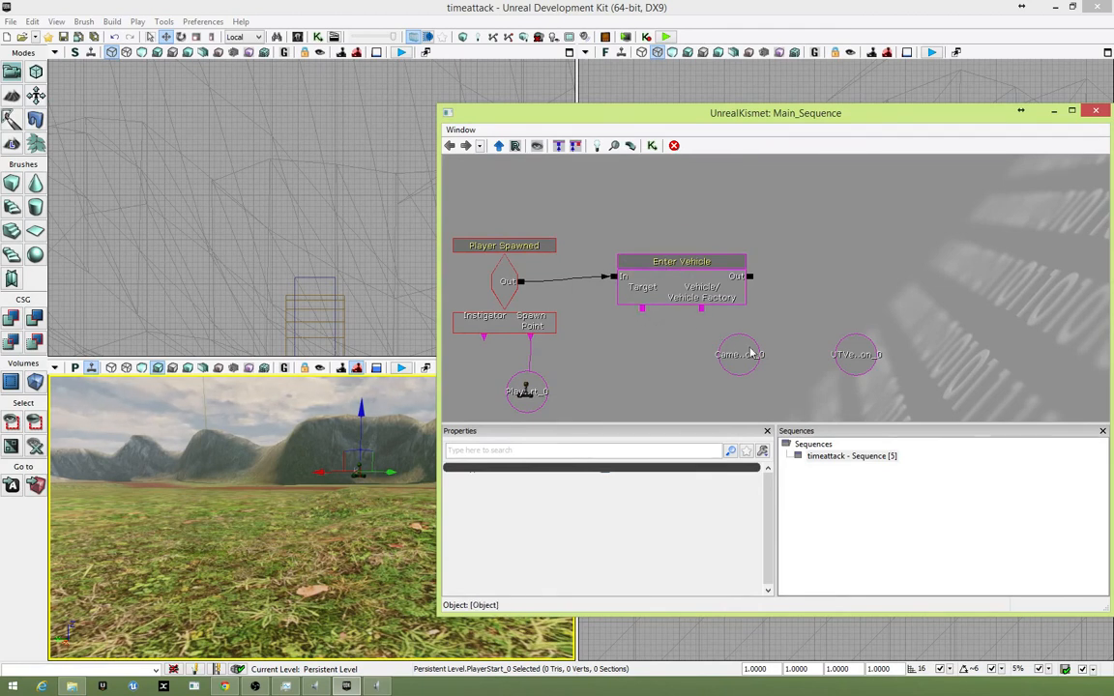
drag(739, 354, 910, 271)
drag(867, 360, 711, 363)
drag(703, 310, 711, 366)
right_drag(368, 474, 193, 498)
right_drag(329, 396, 309, 458)
- Add a Player variable below the Enter Vehicle action and link it to the action's Target
click(644, 311)
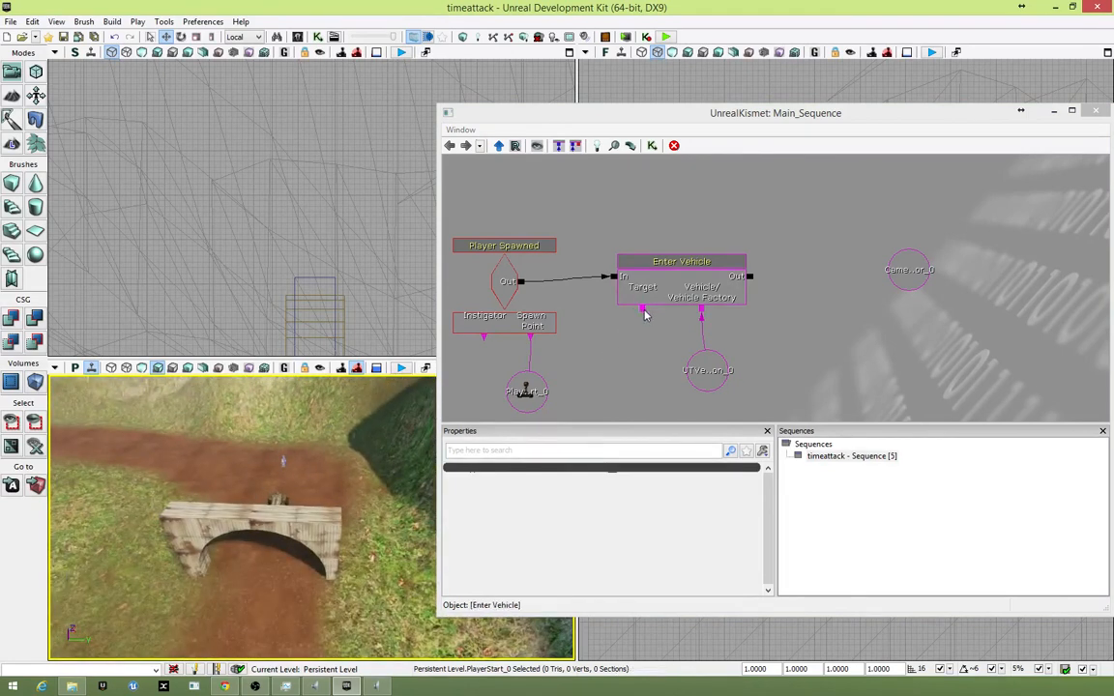
right_click(632, 367)
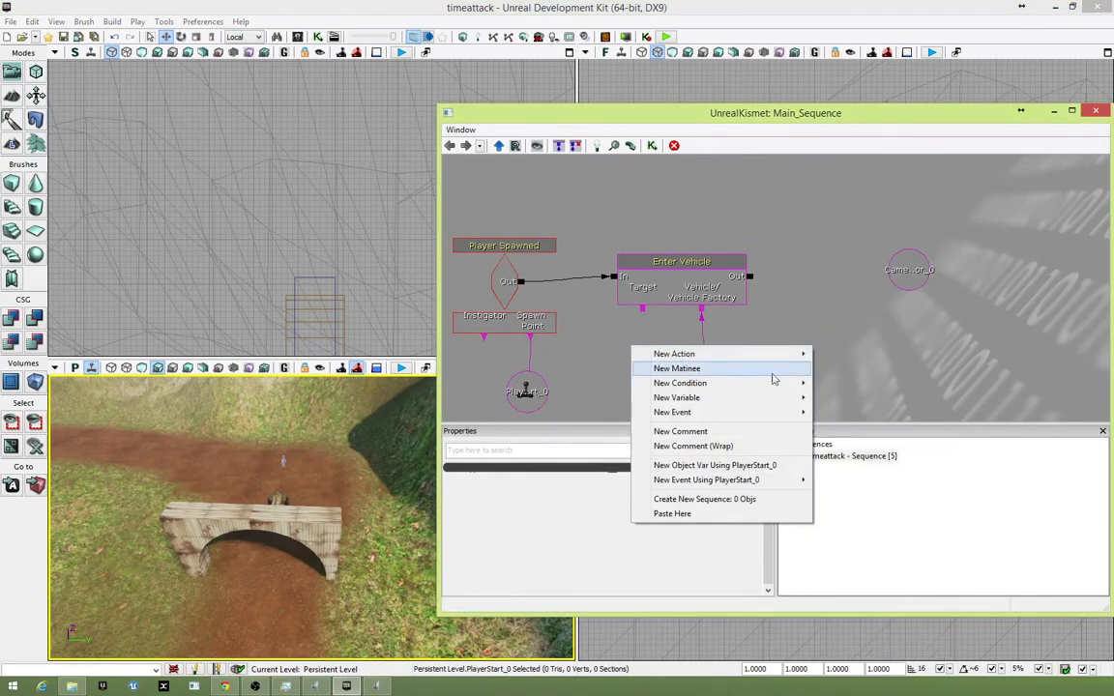
mouse_move(790, 357)
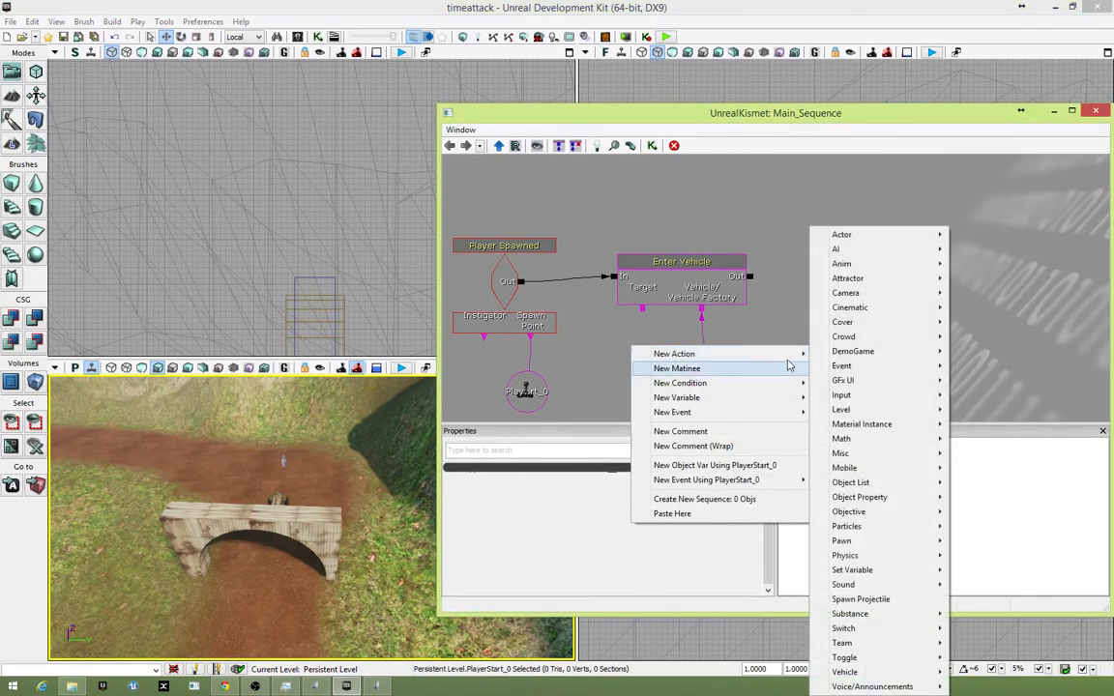
mouse_move(796, 398)
mouse_move(908, 499)
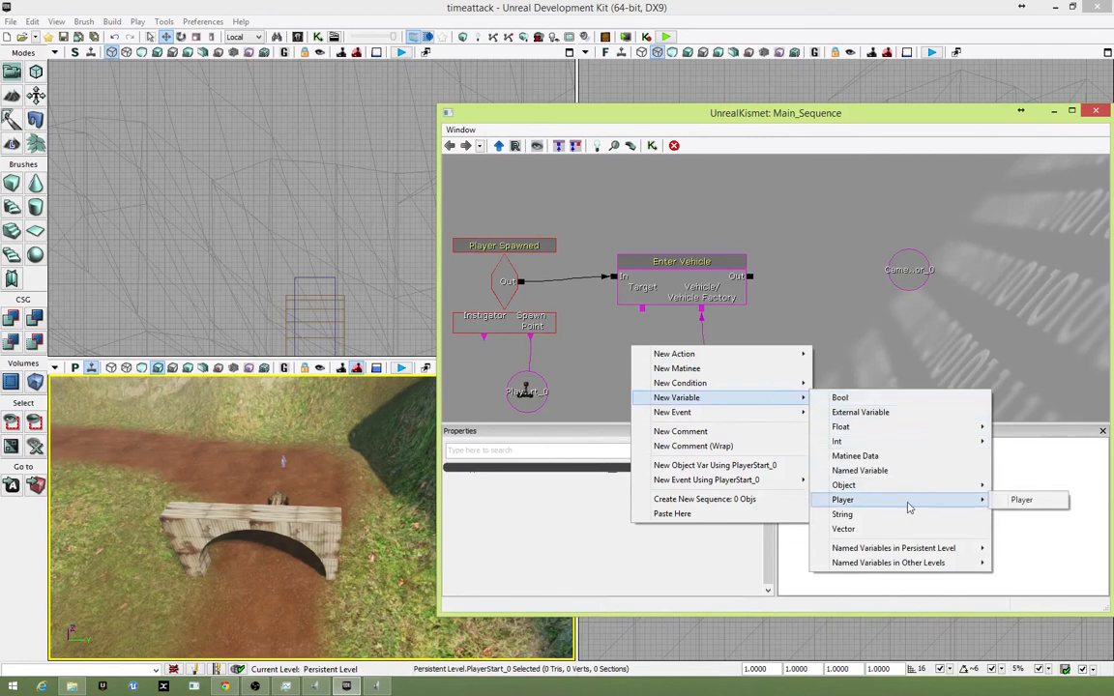
click(1017, 501)
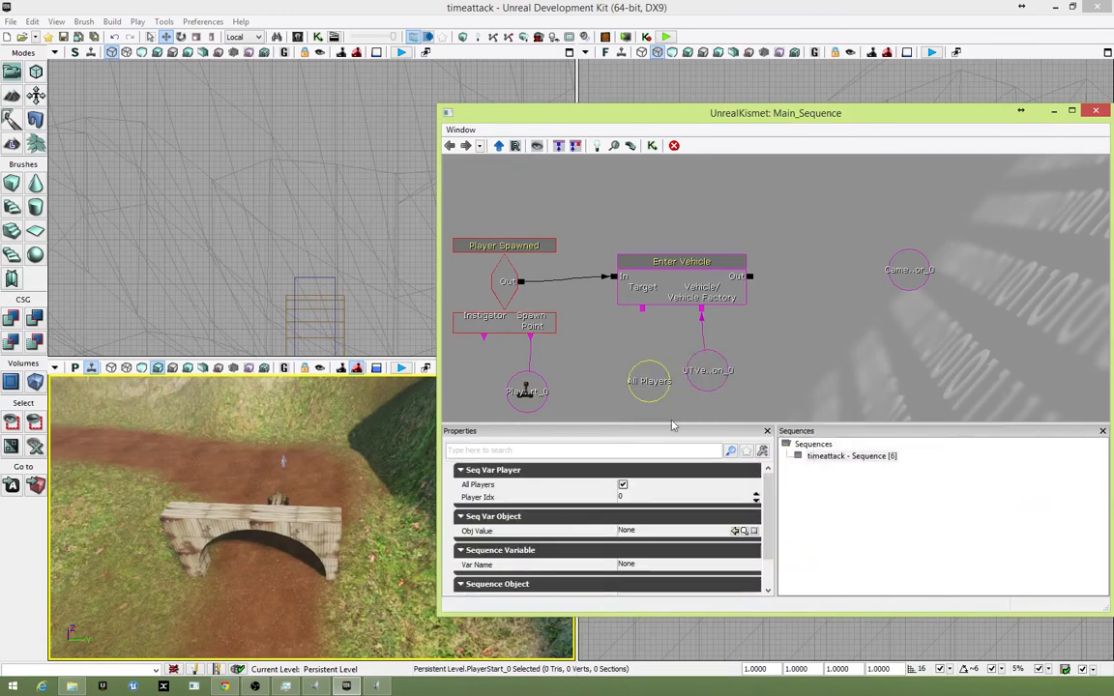
drag(645, 380, 633, 359)
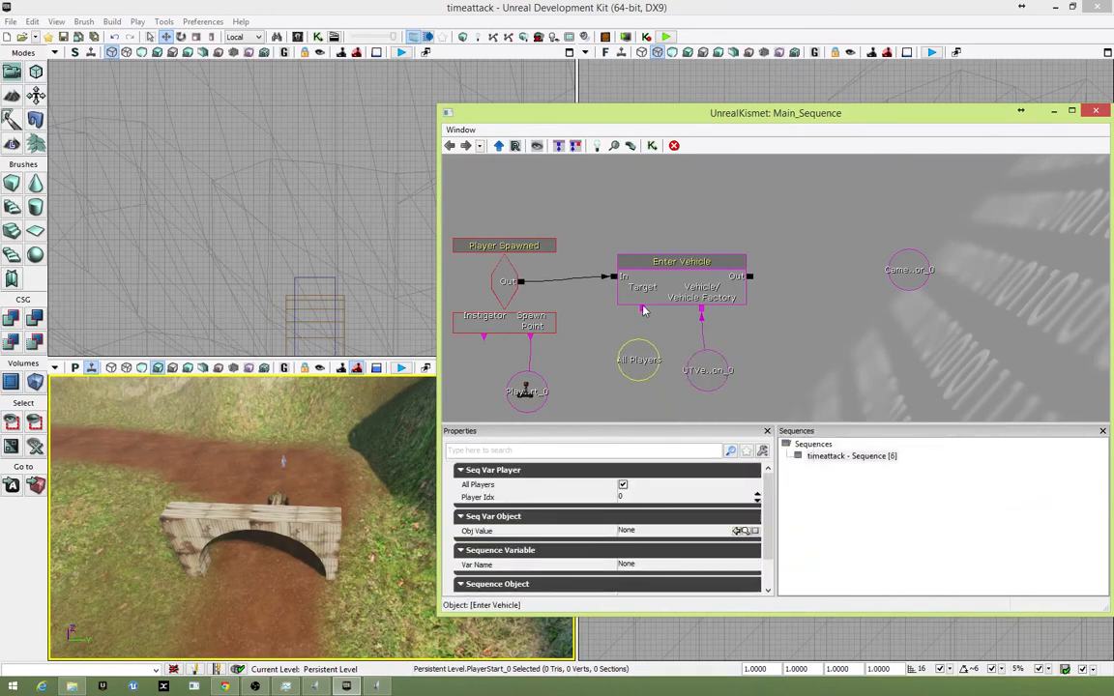
drag(641, 309, 647, 358)
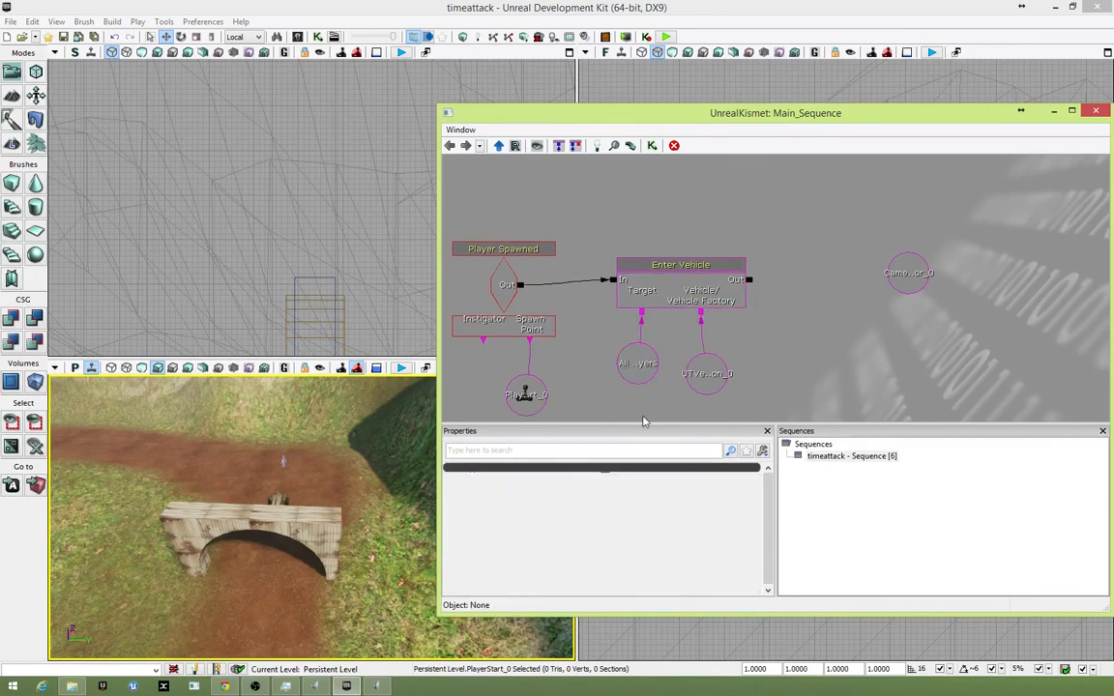
- Turn off All Players for the Player variable linked to the Enter Vehicle action
click(645, 373)
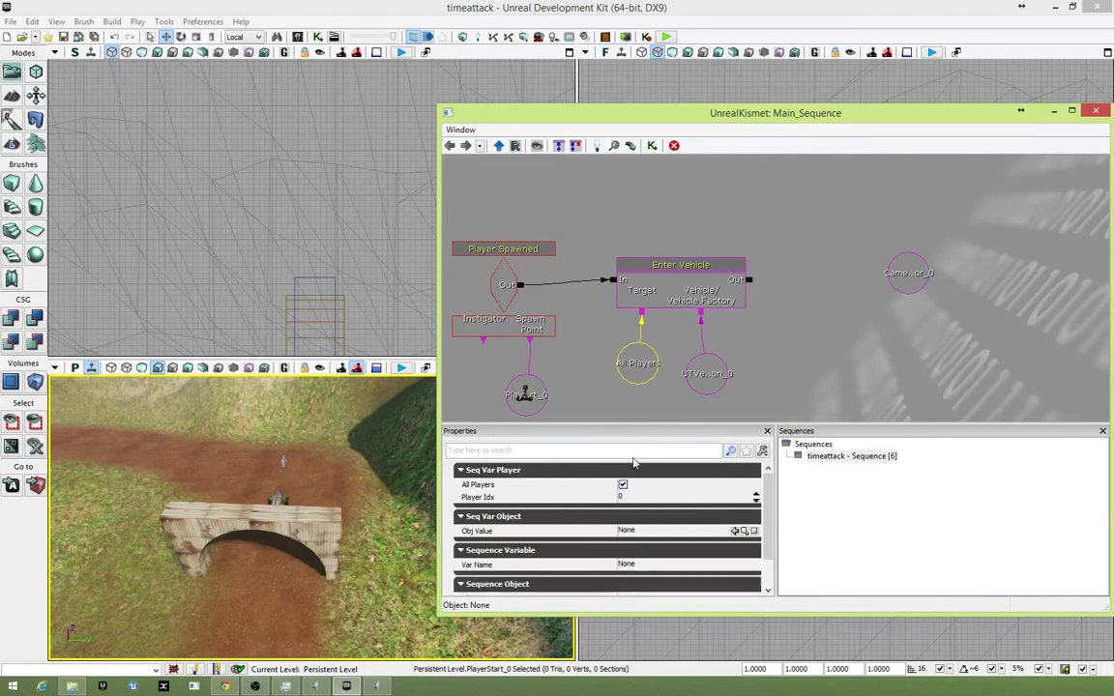
click(623, 486)
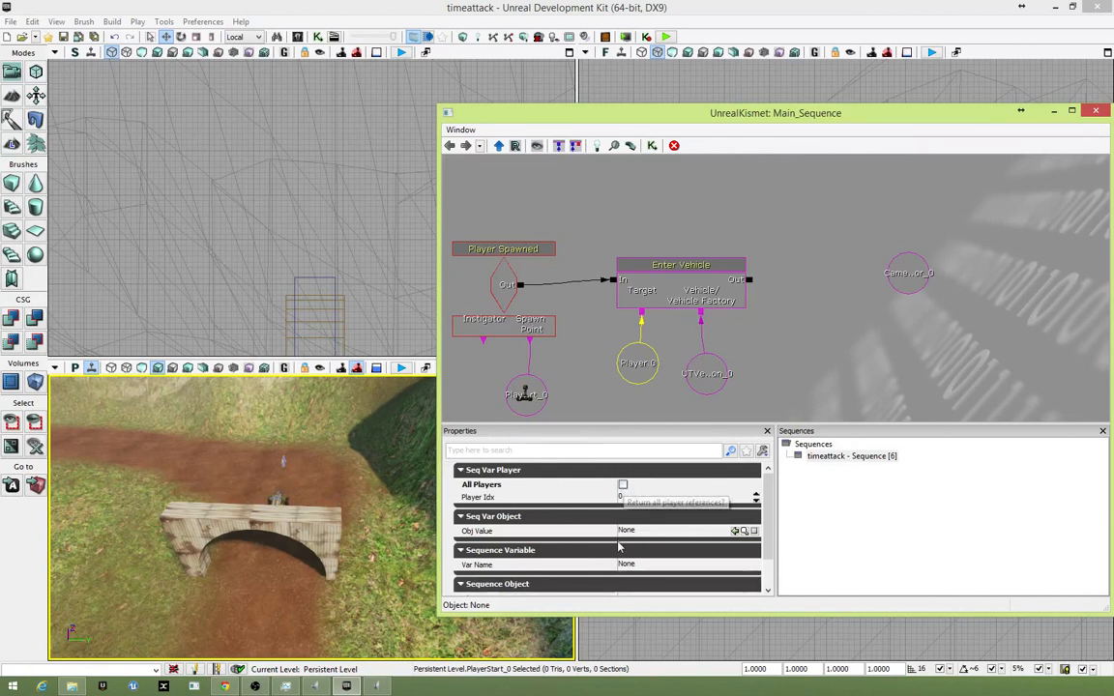
right_drag(378, 531, 230, 527)
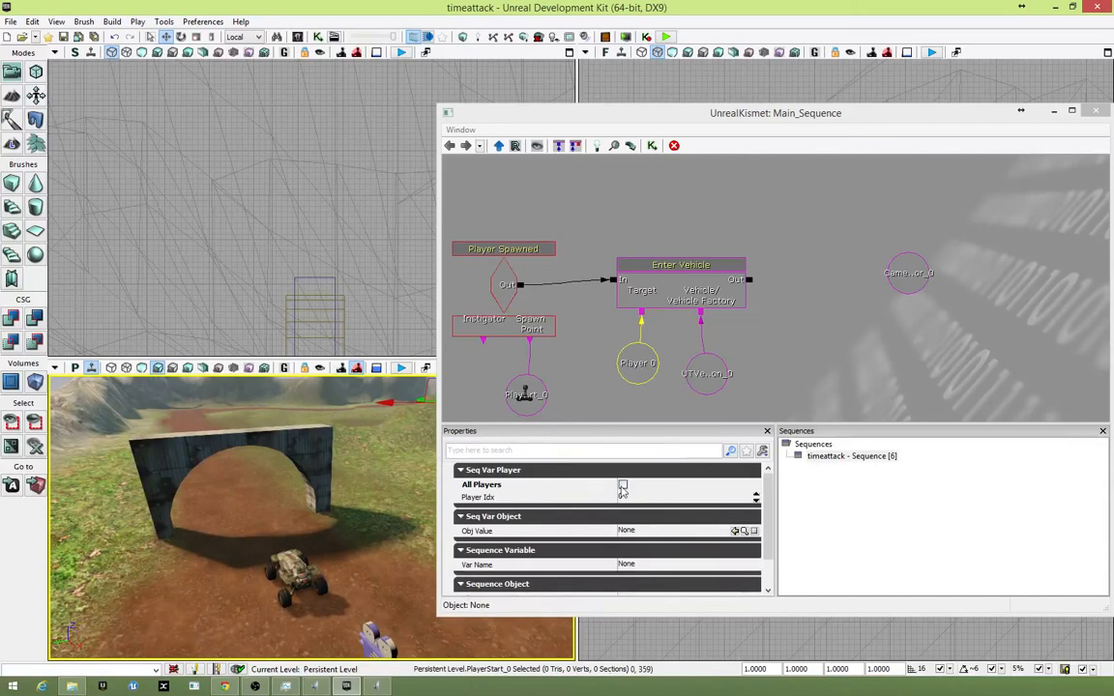
right_drag(310, 515, 252, 516)
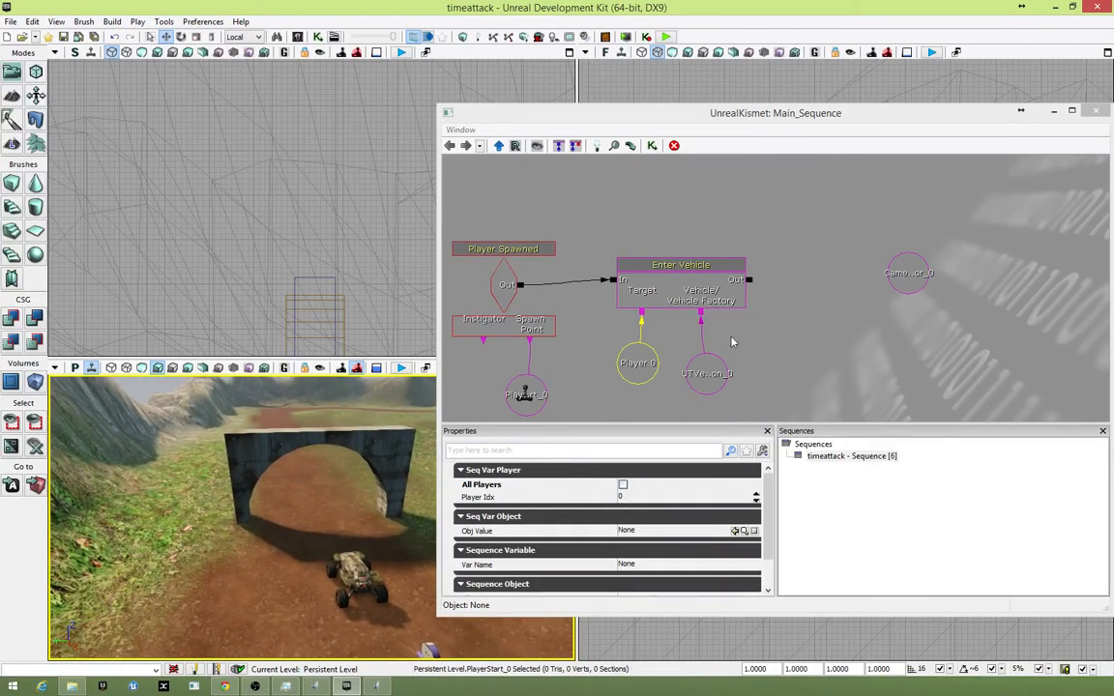
- Play the level in the perspective viewport to test the Enter Vehicle setup, and end the play session
drag(868, 365, 845, 285)
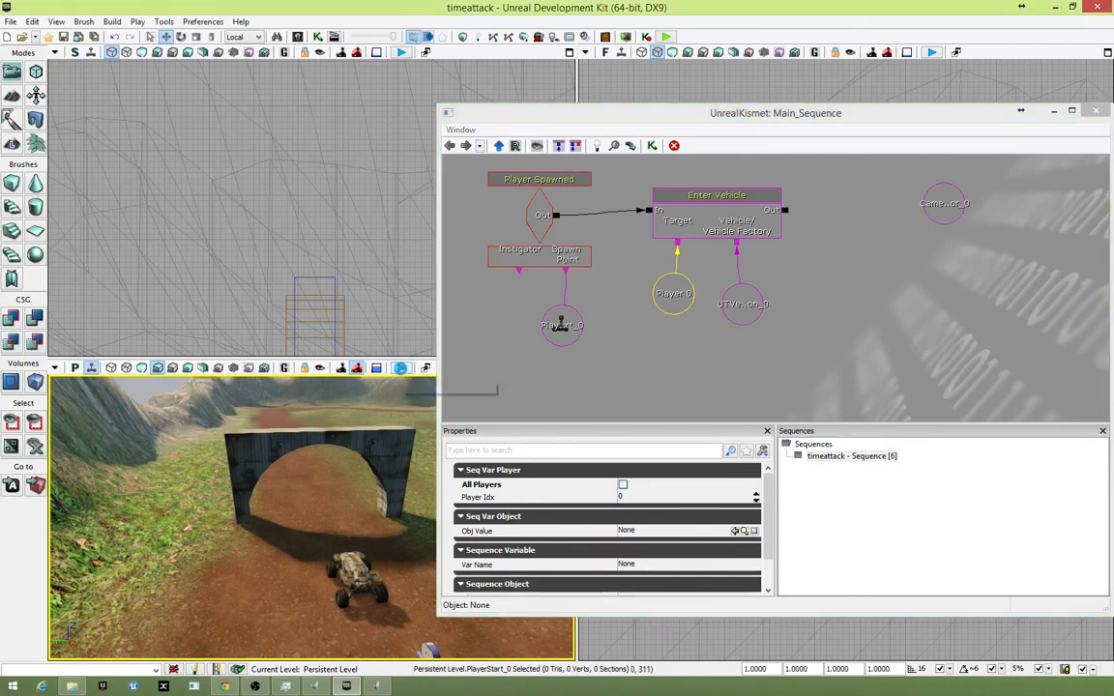
click(401, 367)
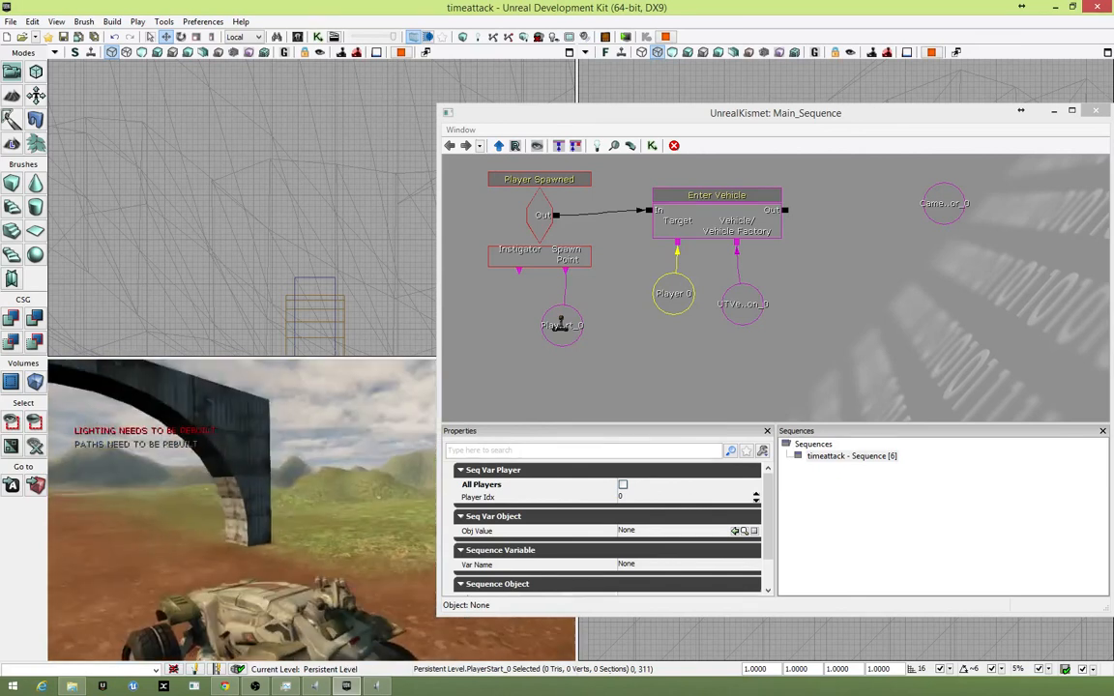
key(Escape)
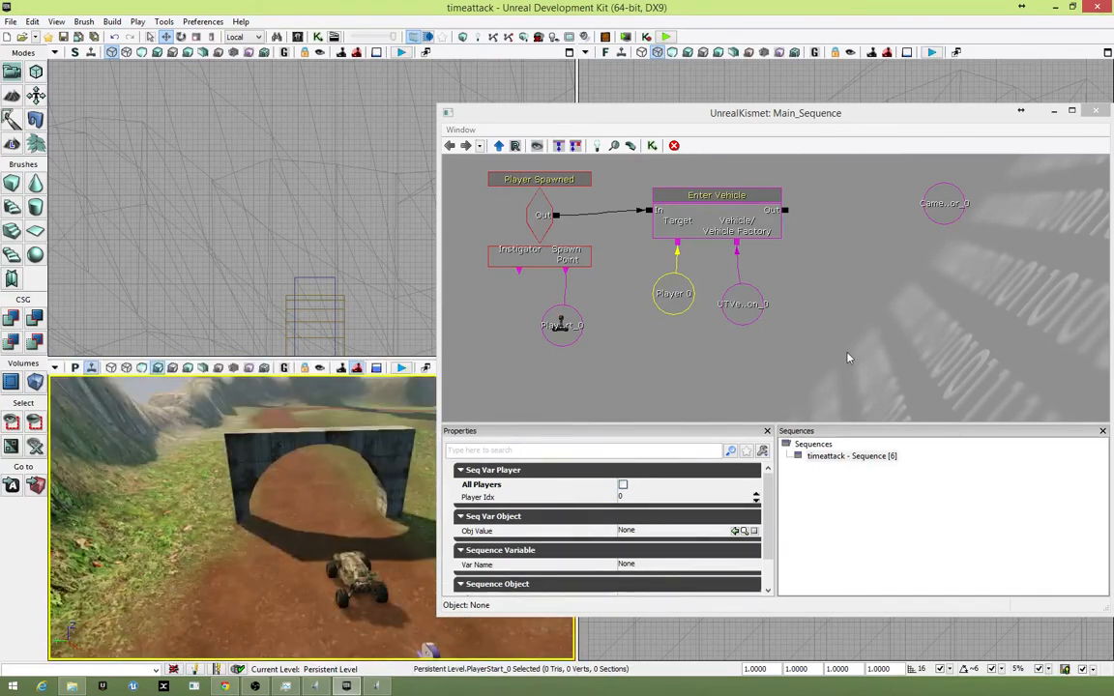
- Move the camera variable below the Enter Vehicle nodes and select the Scorpion vehicle factory in the level
drag(849, 354, 851, 381)
scroll(846, 314, down, 1)
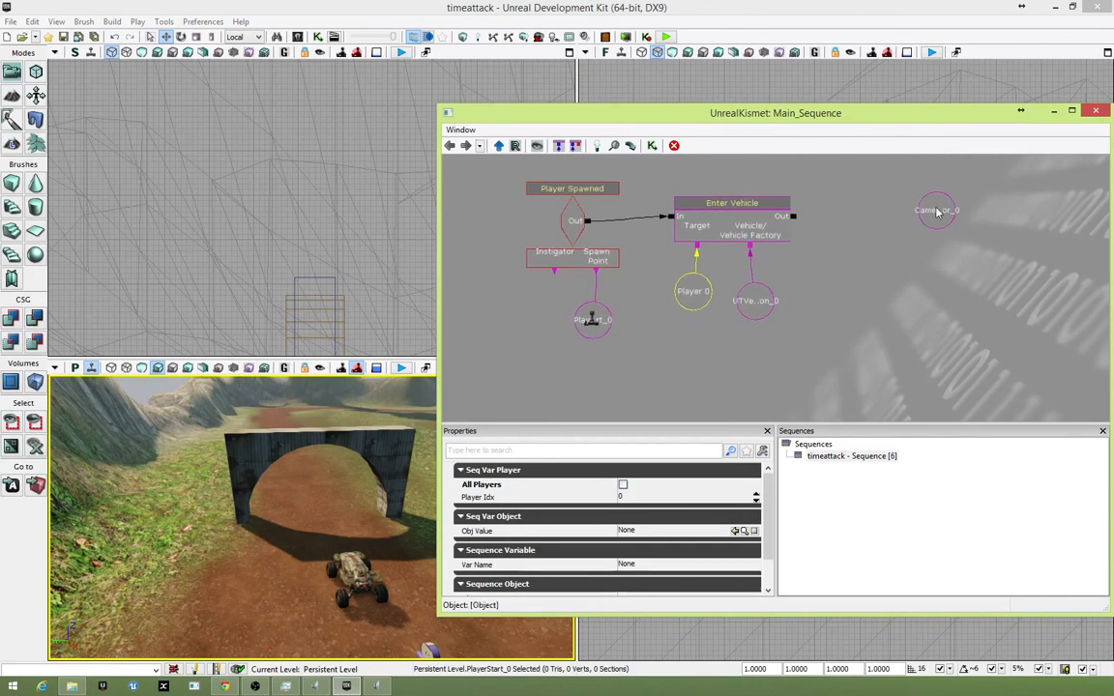
drag(936, 212, 771, 398)
right_drag(324, 508, 282, 586)
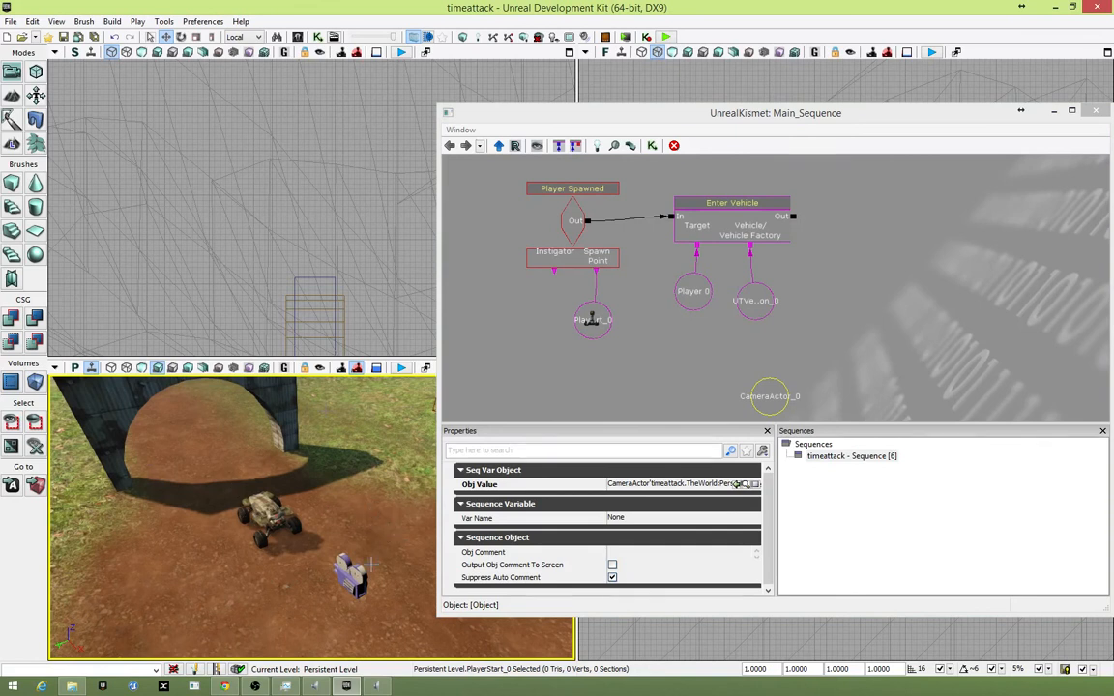
click(363, 587)
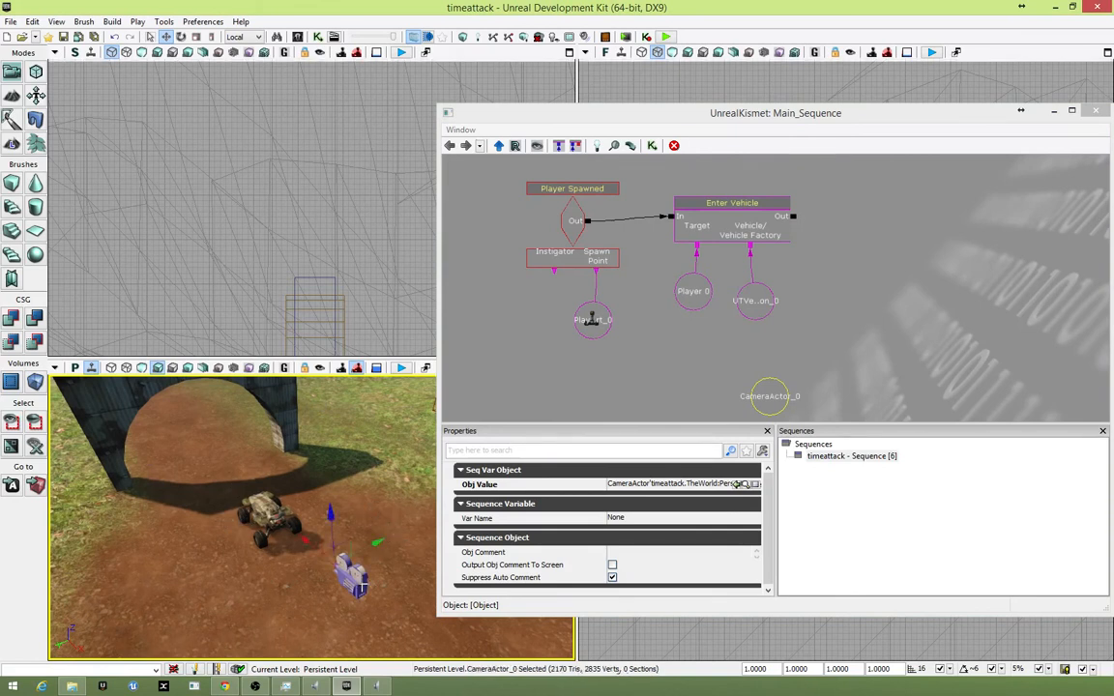
click(276, 520)
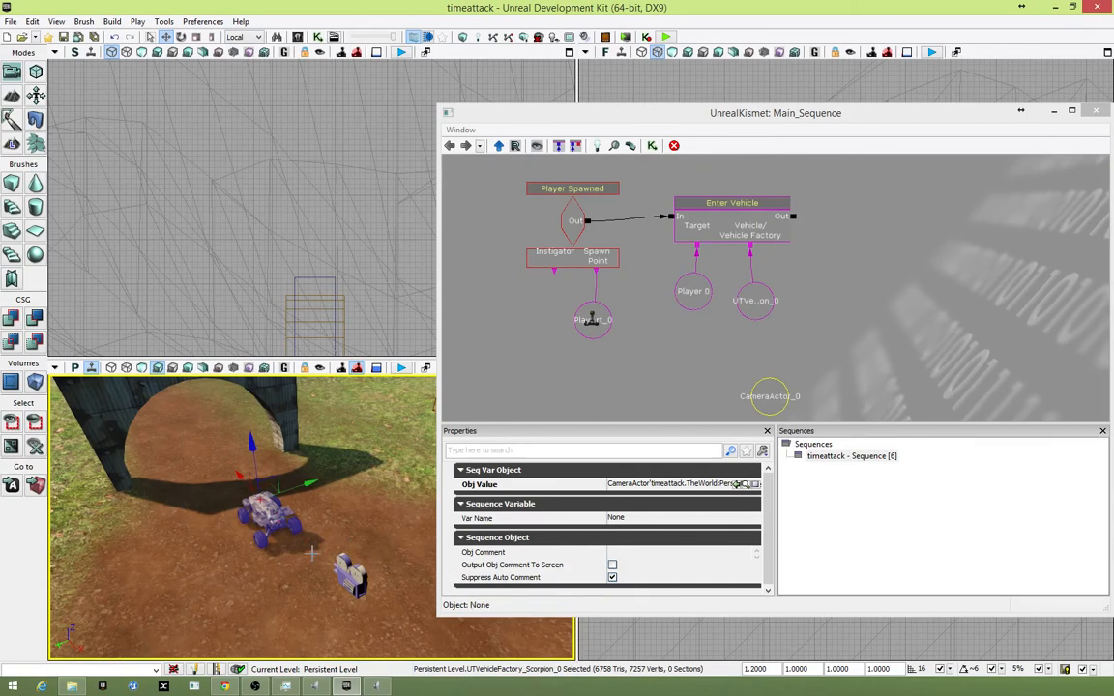
- Add a Level Loaded event below the Player Spawned nodes, beside the camera variable
drag(744, 388, 778, 326)
drag(784, 187, 753, 278)
right_click(527, 305)
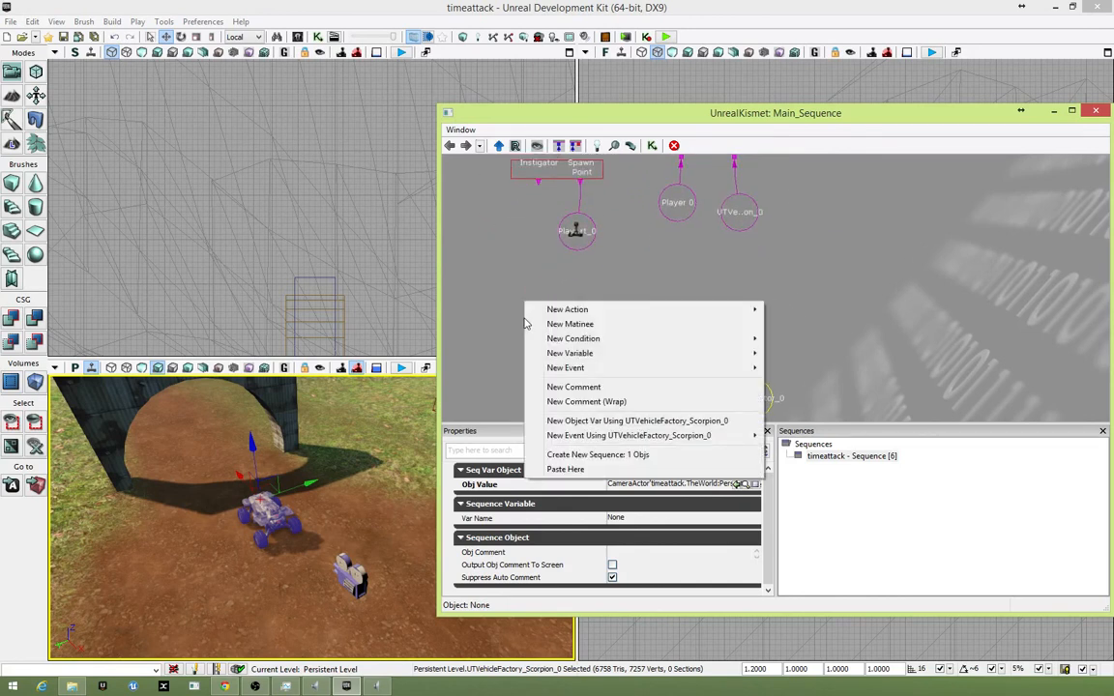
mouse_move(581, 312)
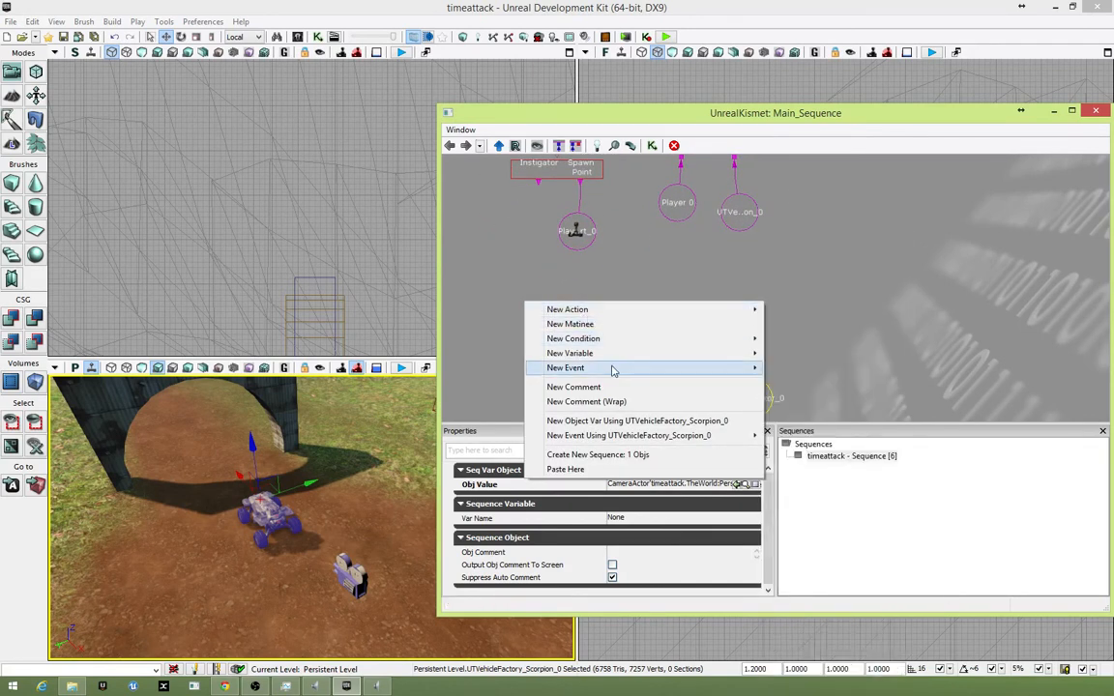
mouse_move(613, 370)
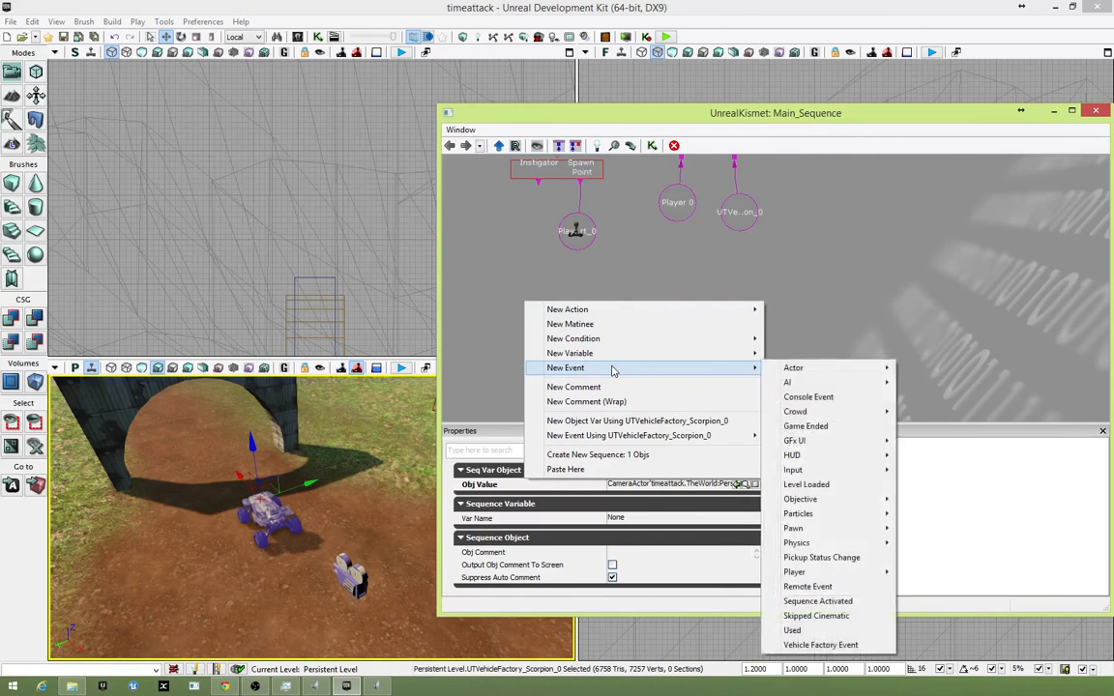
click(848, 487)
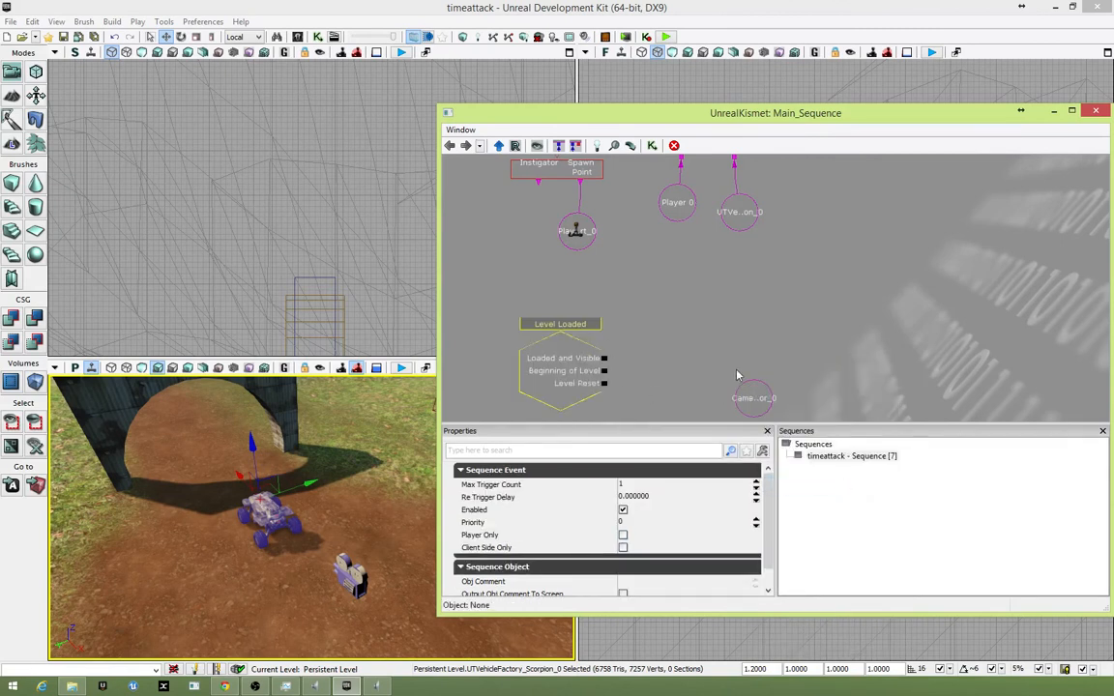
right_drag(381, 469, 411, 422)
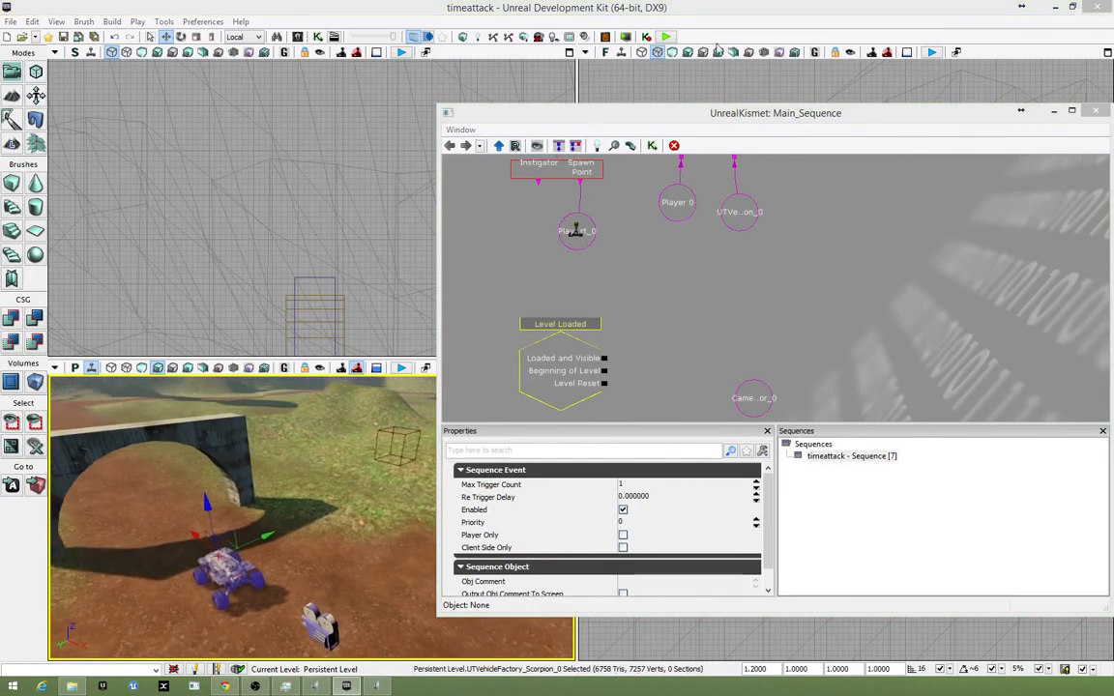
mouse_move(168, 414)
right_down()
mouse_move(169, 392)
mouse_move(167, 414)
right_up()
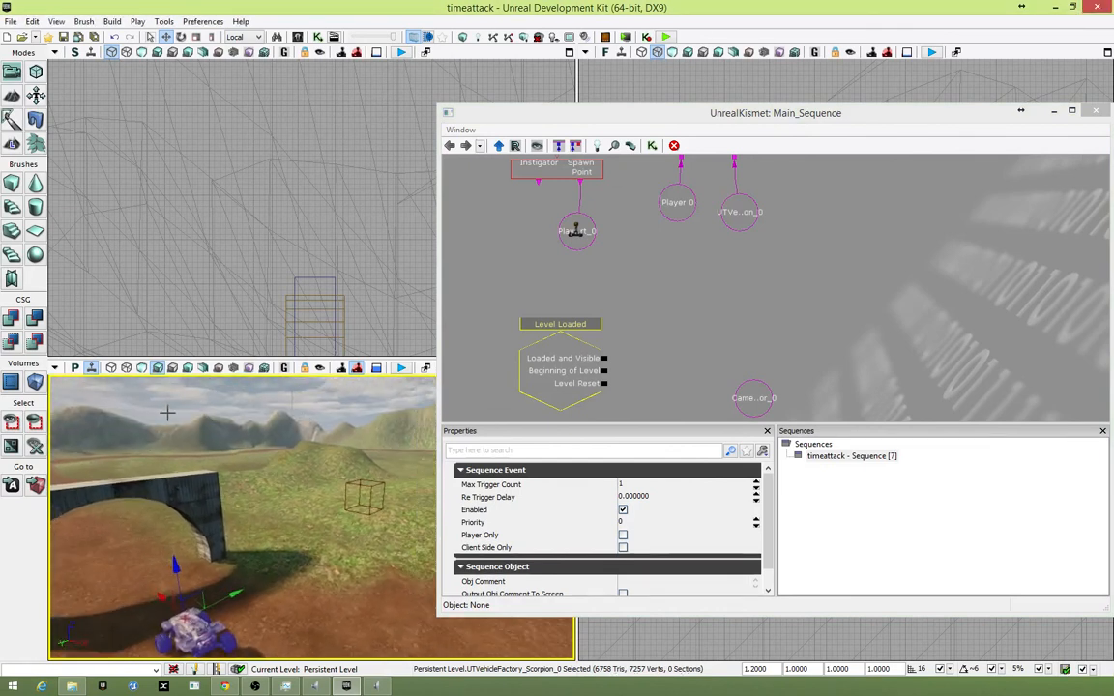
mouse_move(167, 414)
mouse_down()
mouse_move(97, 386)
mouse_move(168, 413)
mouse_up()
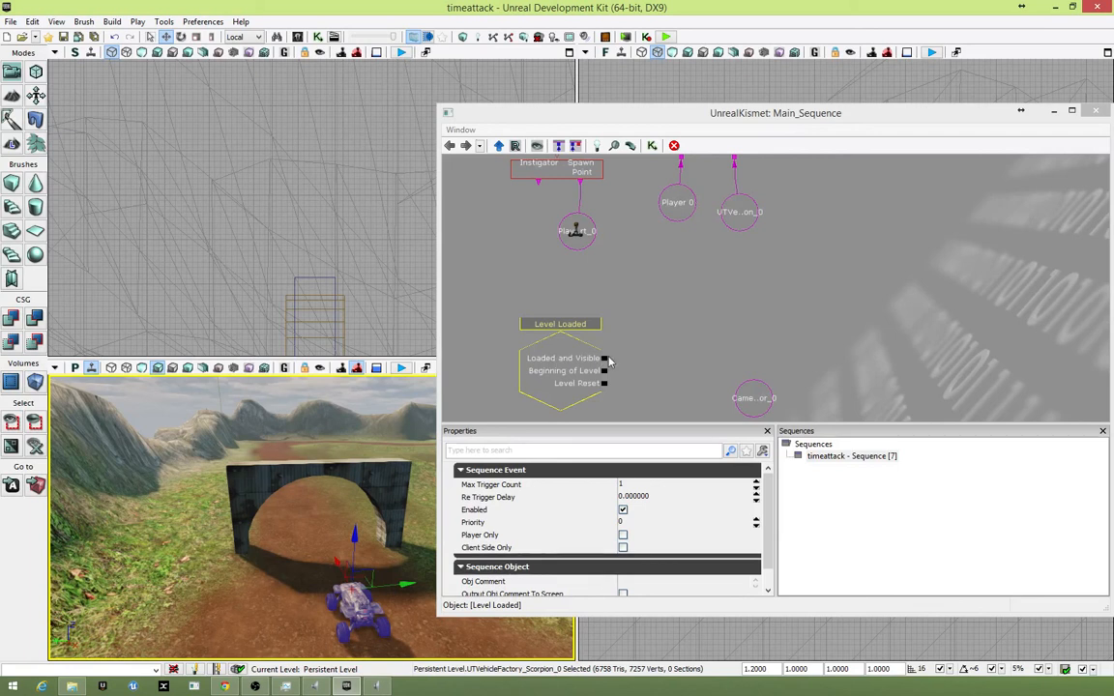
- Add a Set Camera Target action beside the Level Loaded event and connect Loaded and Visible to the action's In
drag(696, 336, 651, 256)
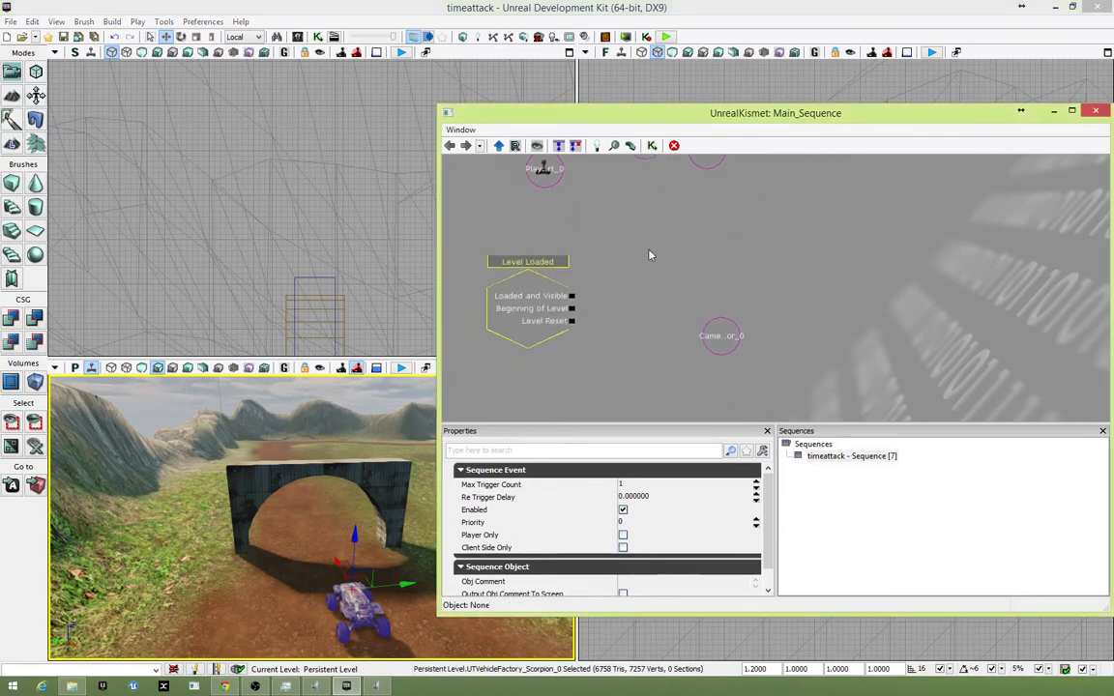
right_click(648, 250)
mouse_move(766, 239)
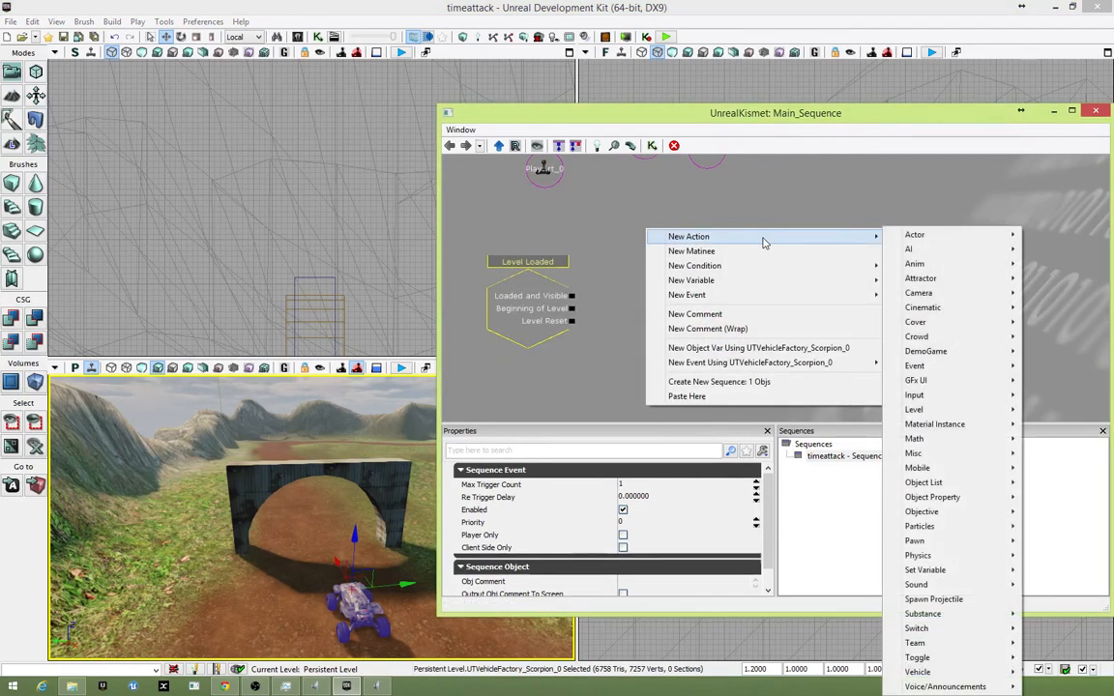
mouse_move(880, 236)
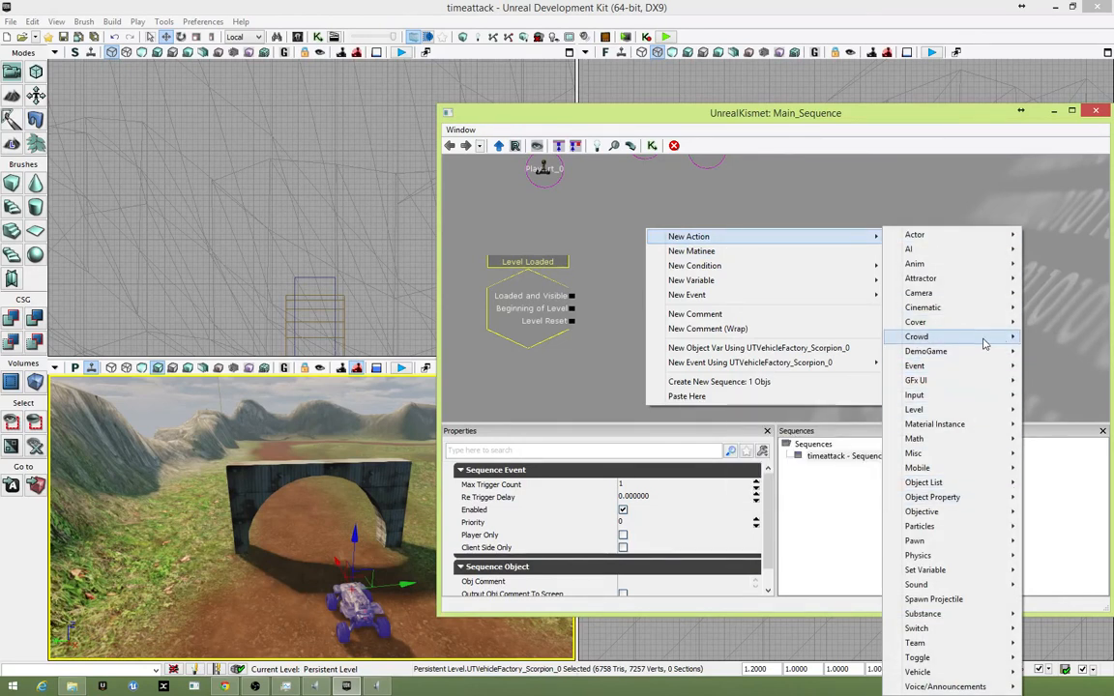
mouse_move(992, 295)
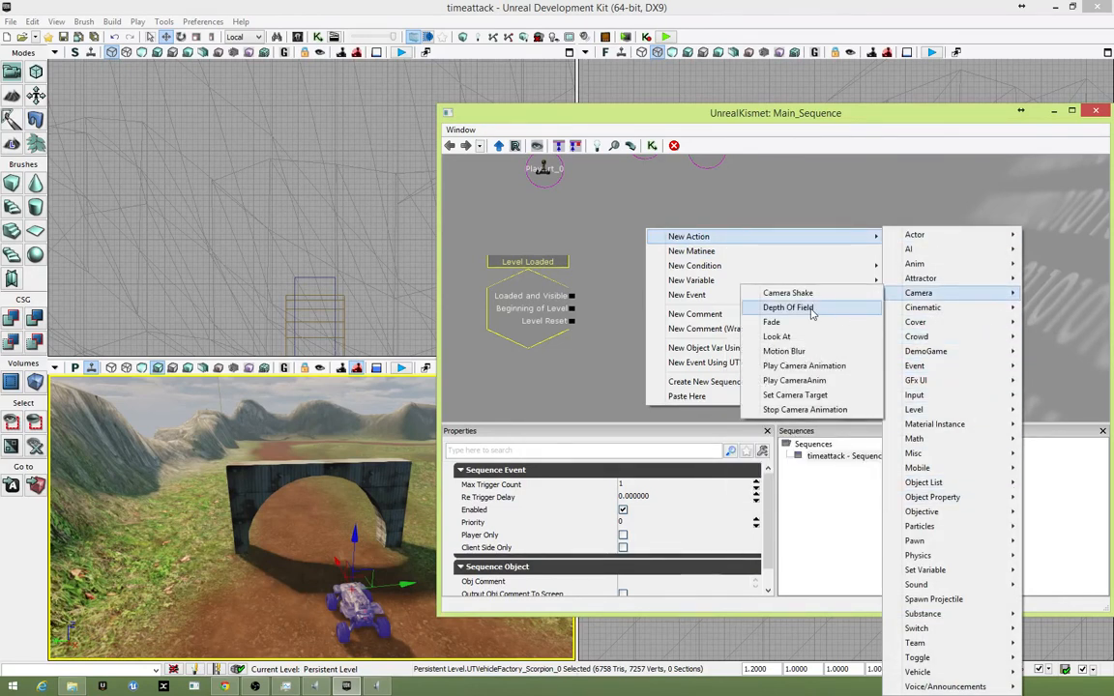
click(814, 395)
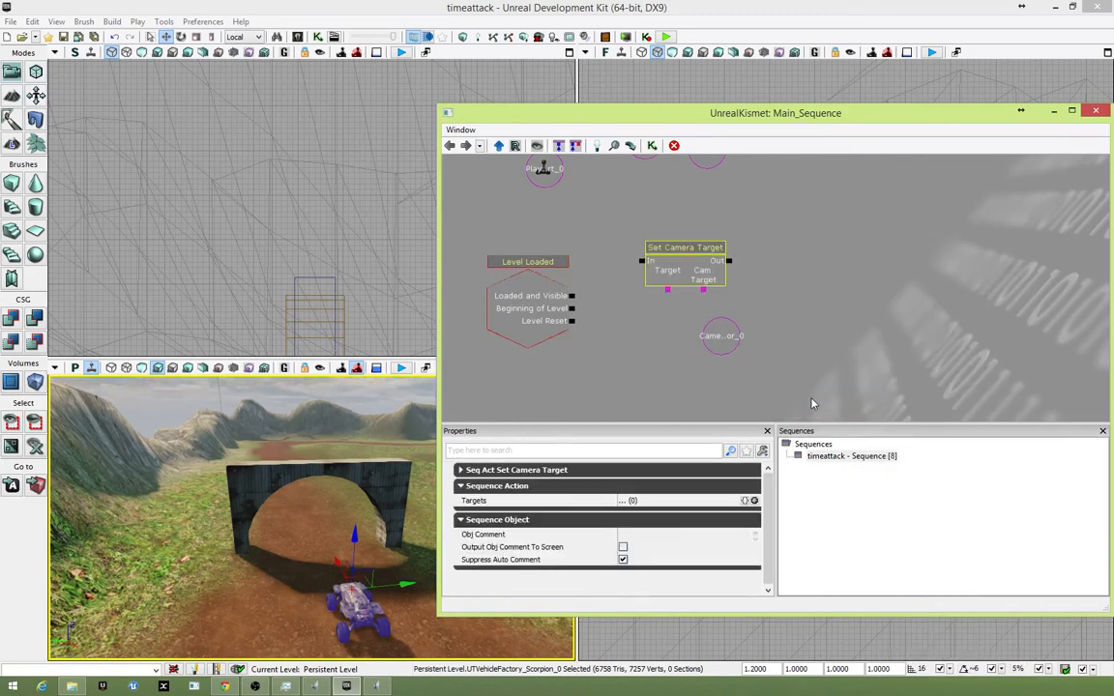
drag(574, 297, 641, 262)
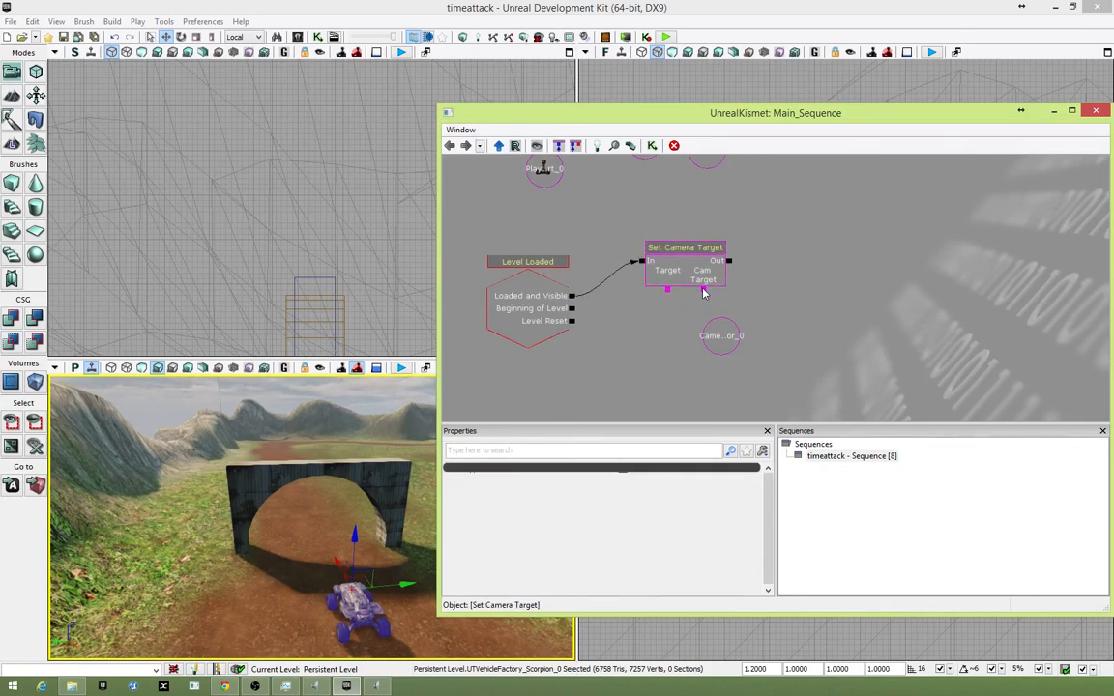
- Link the camera variable to the Set Camera Target action's Cam Target and move the variable below the Target input
drag(704, 293, 723, 339)
click(722, 339)
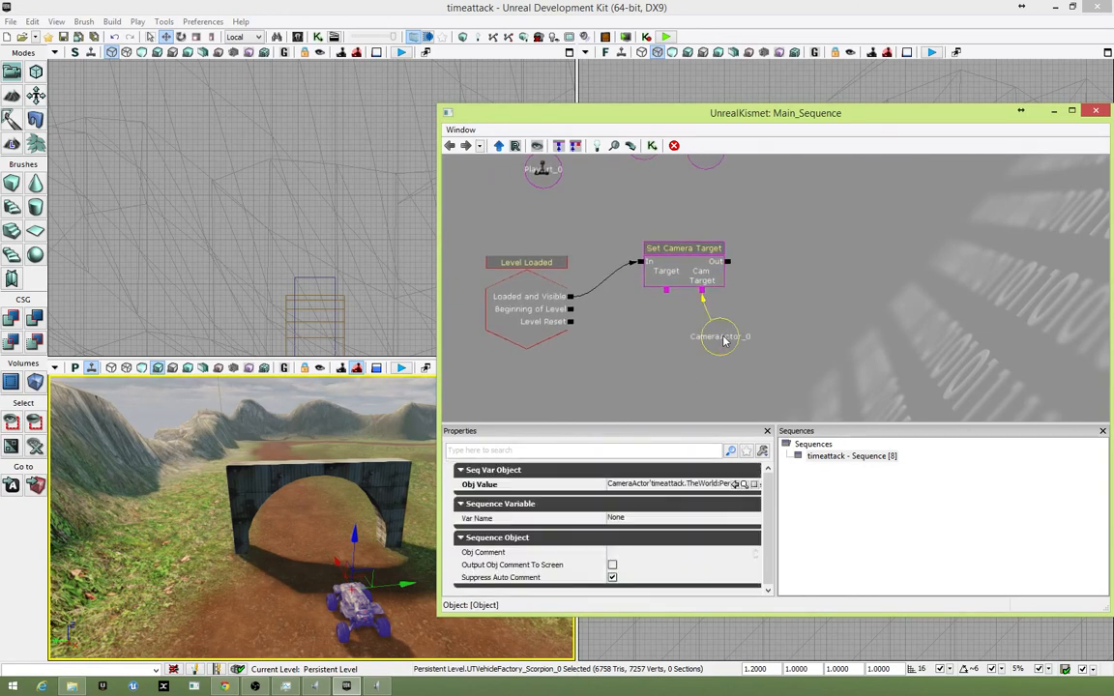
ctrl+drag(722, 338, 666, 343)
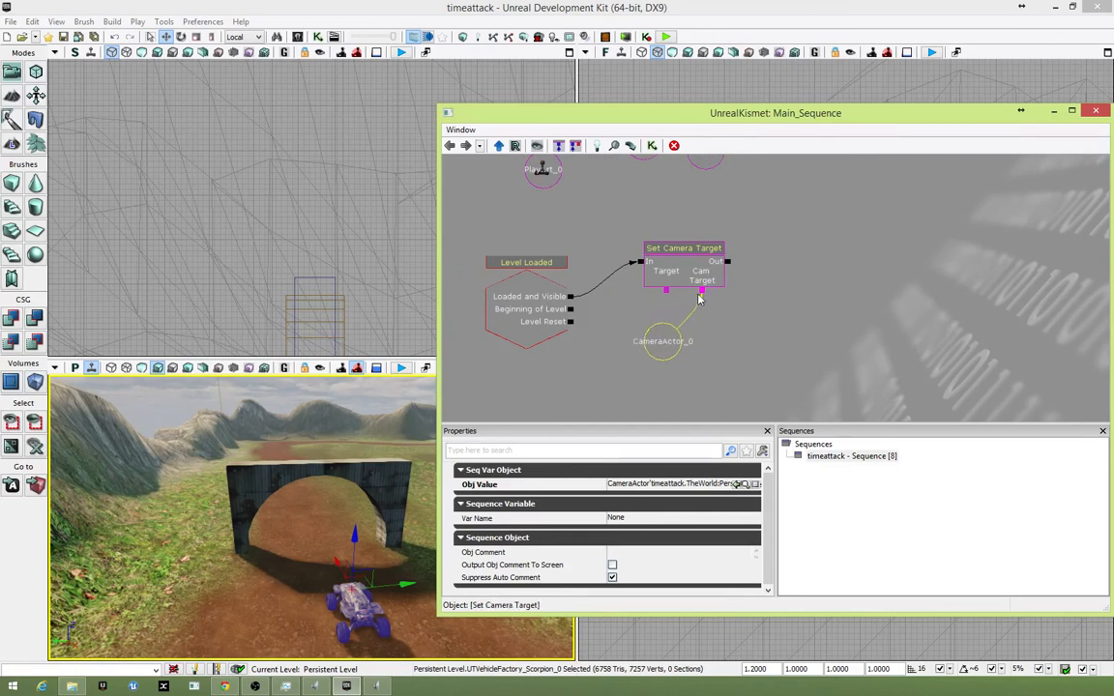
- Move the camera variable directly below the Set Camera Target action's Cam Target input, clearing the space under Target
click(706, 299)
right_click(705, 296)
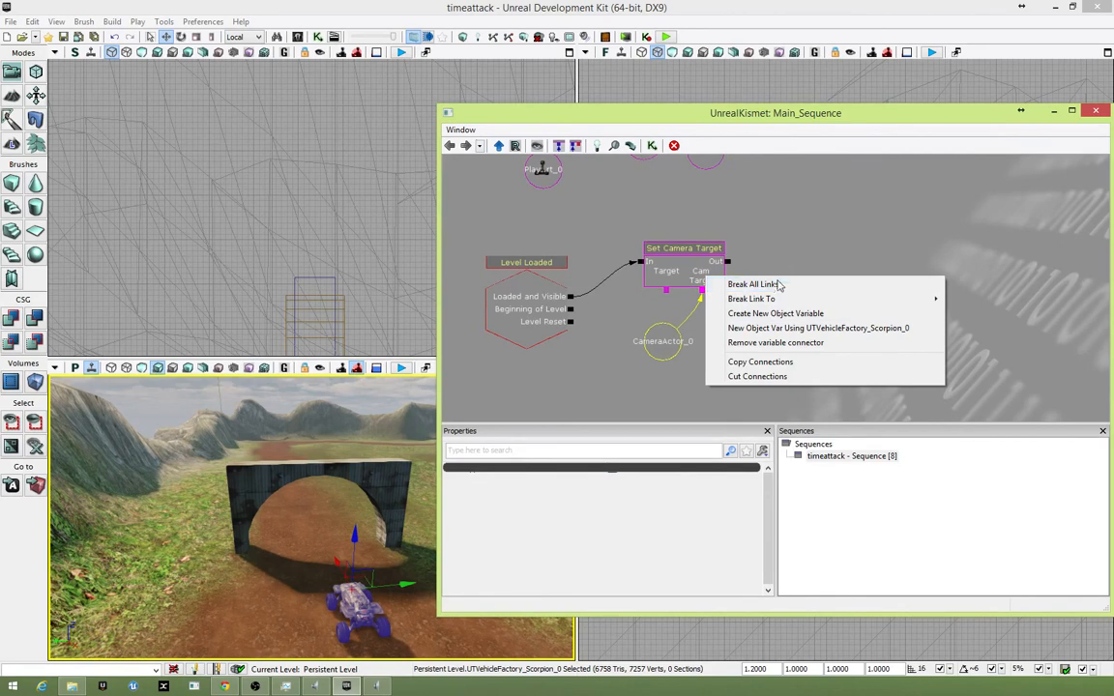
click(711, 308)
click(682, 340)
drag(688, 341, 745, 340)
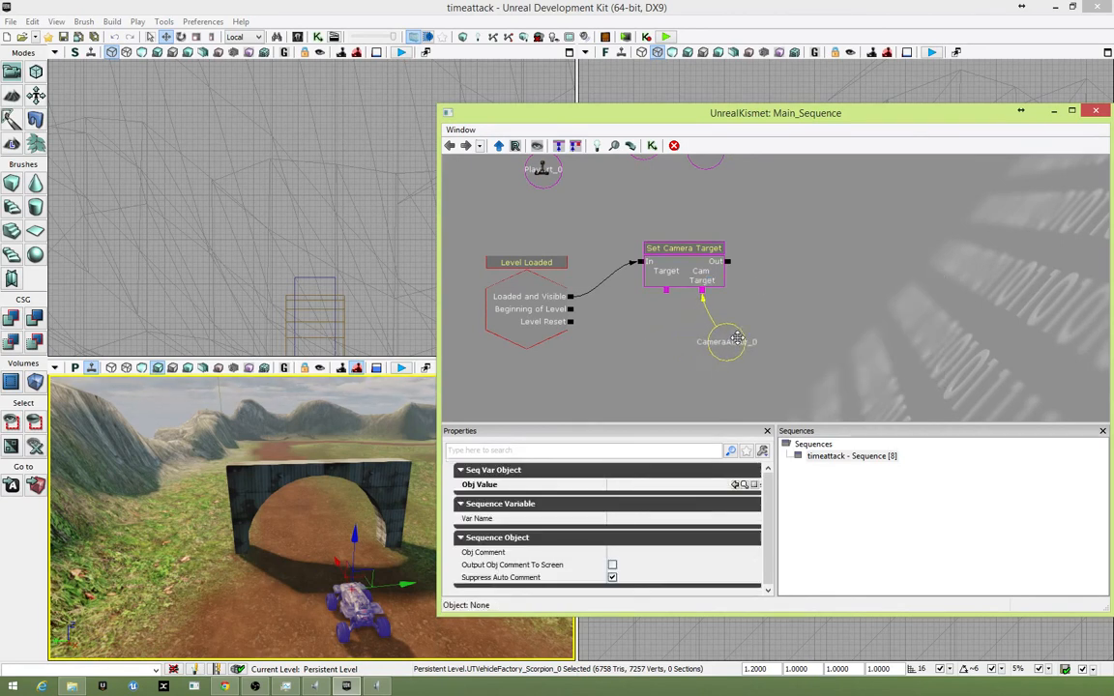
- Add a Player variable below the Set Camera Target action, beside the camera variable
right_click(635, 315)
mouse_move(778, 330)
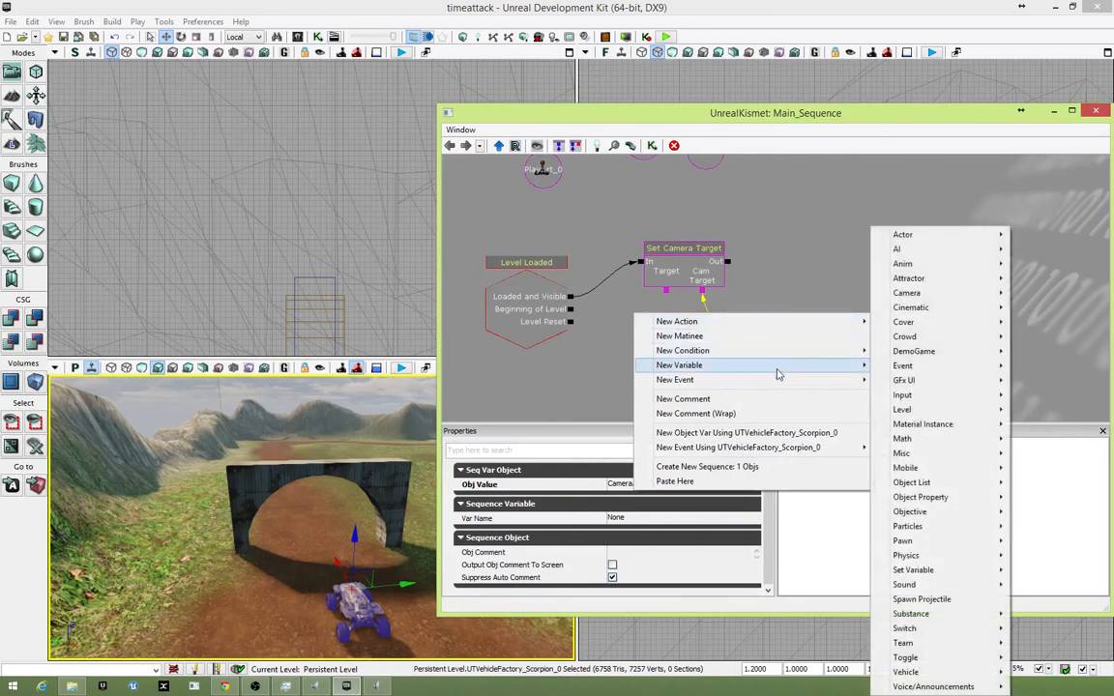
mouse_move(778, 374)
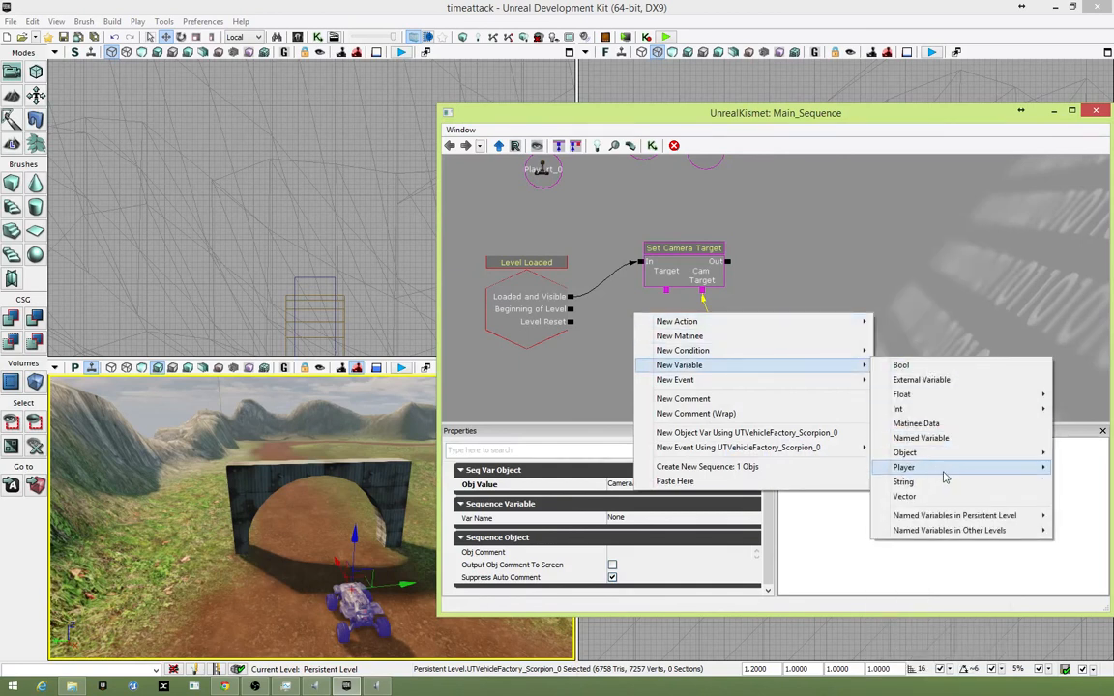
mouse_move(905, 468)
click(856, 468)
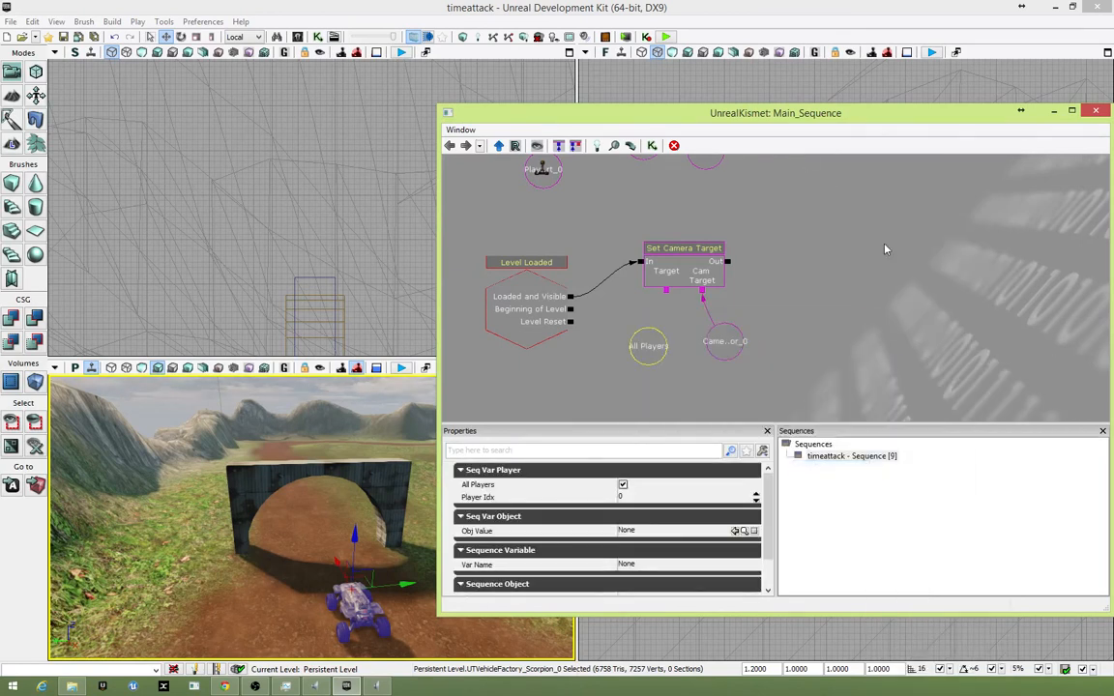
- Turn off All Players on the Player variable and link it to the Set Camera Target action's Target
drag(882, 311, 862, 261)
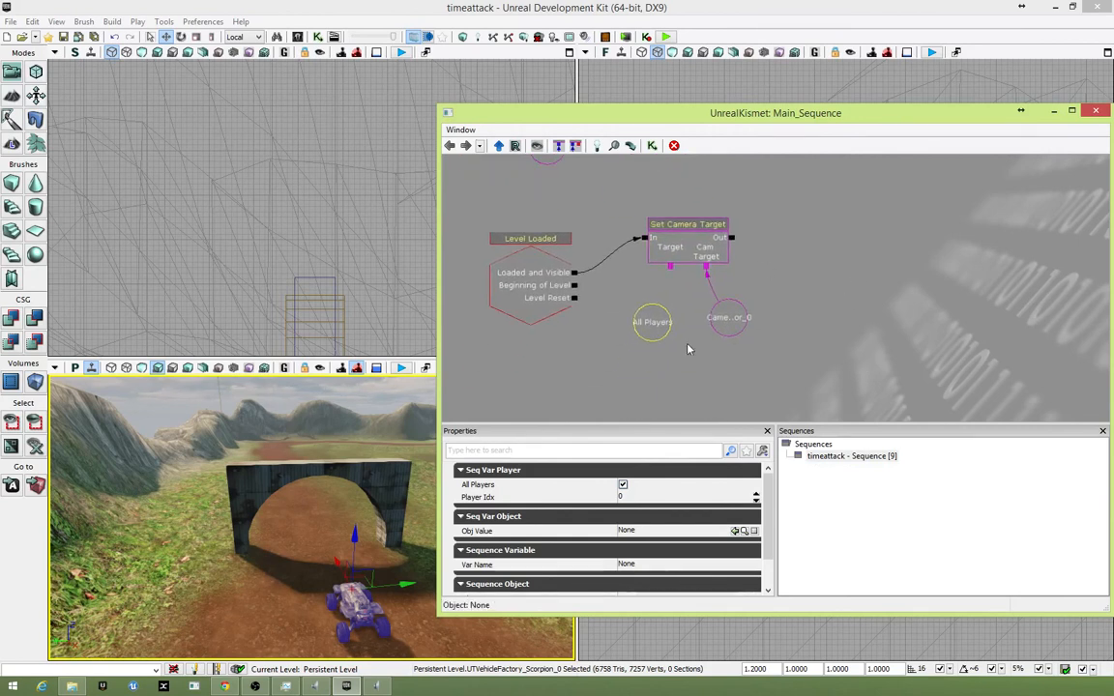
click(623, 484)
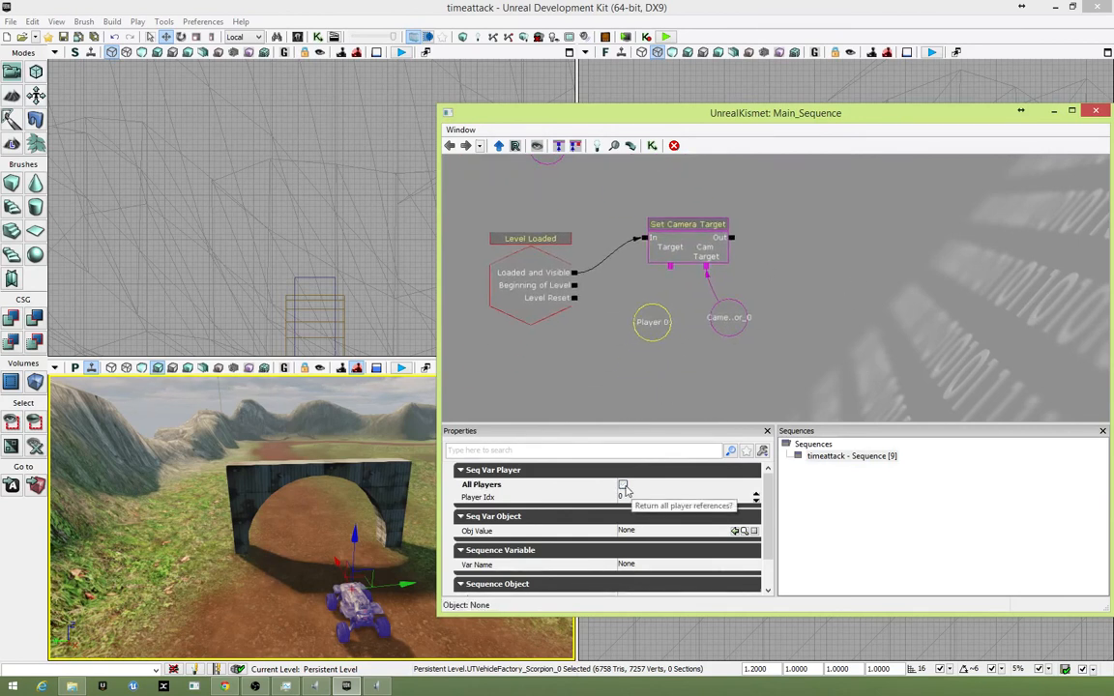
drag(670, 271, 652, 322)
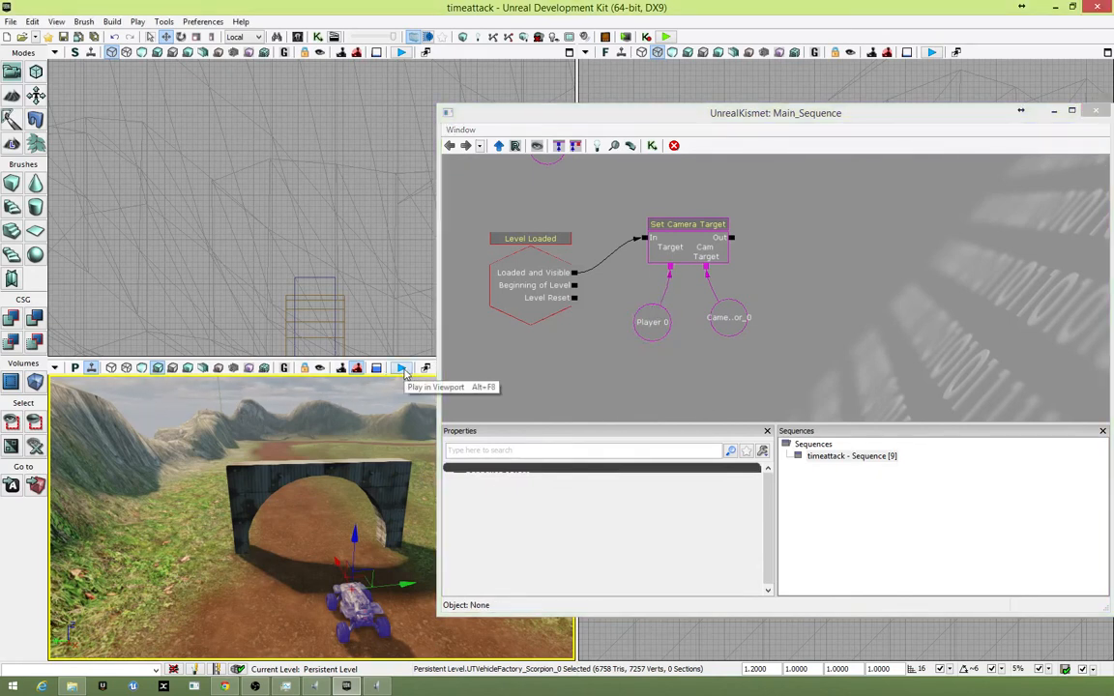
- Play-test the level in the perspective viewport to check the camera view behind the Scorpion, and exit the test
click(401, 368)
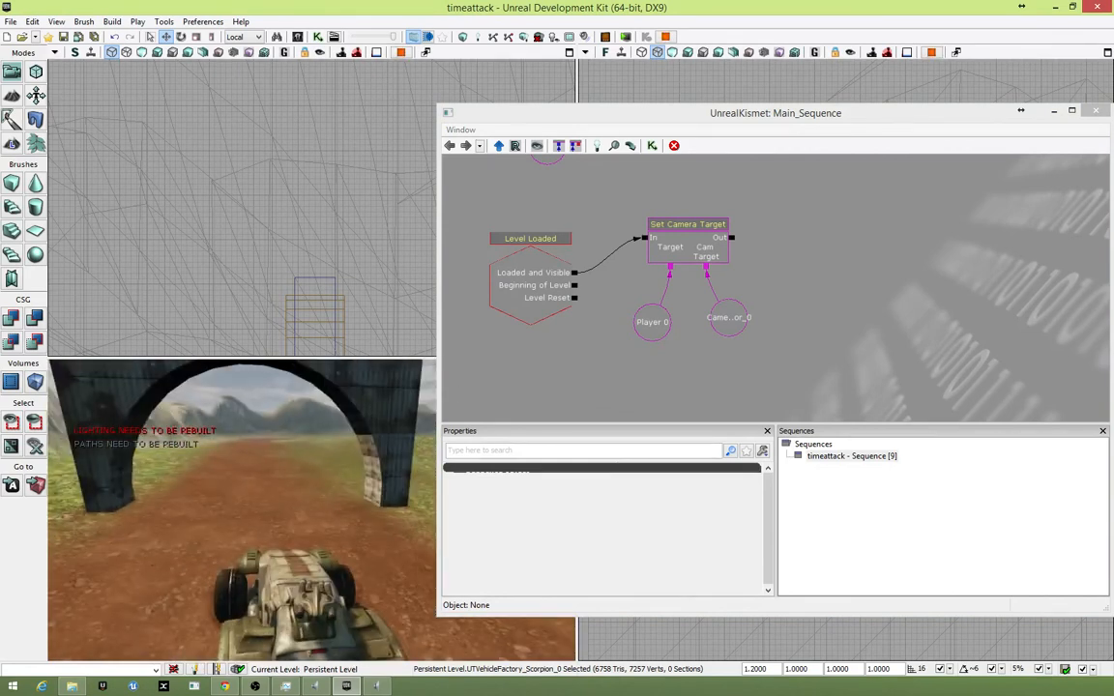
key(Escape)
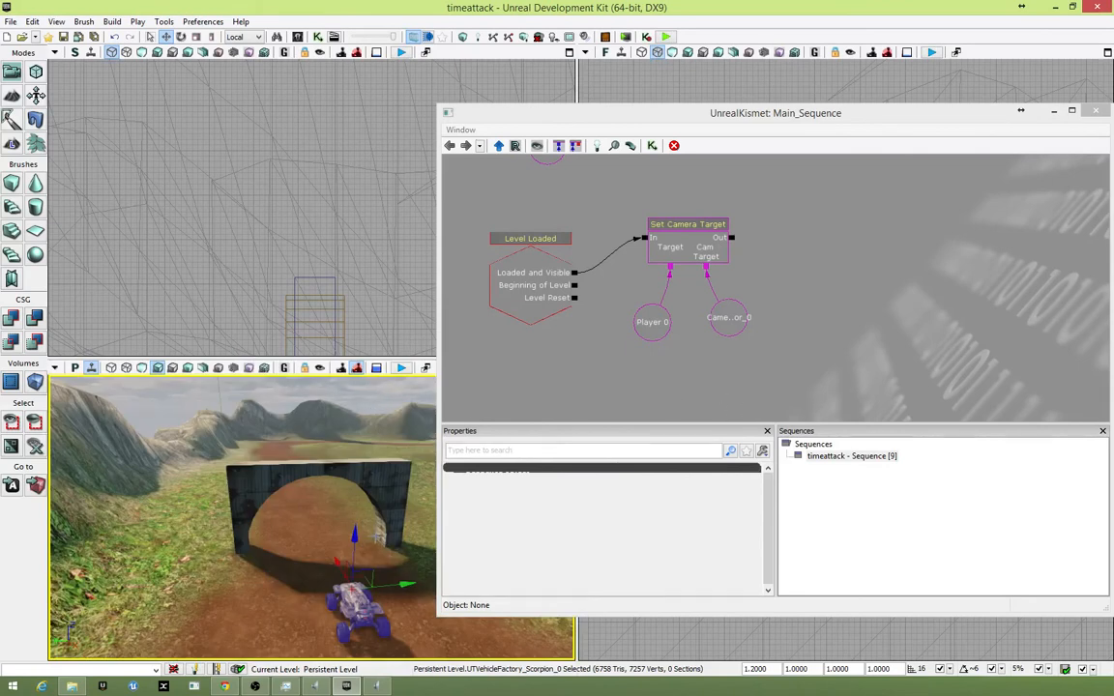
- Play-test the level with the camera actor moved farther from the Scorpion, and return the camera to its place behind the vehicle
right_drag(377, 537, 392, 584)
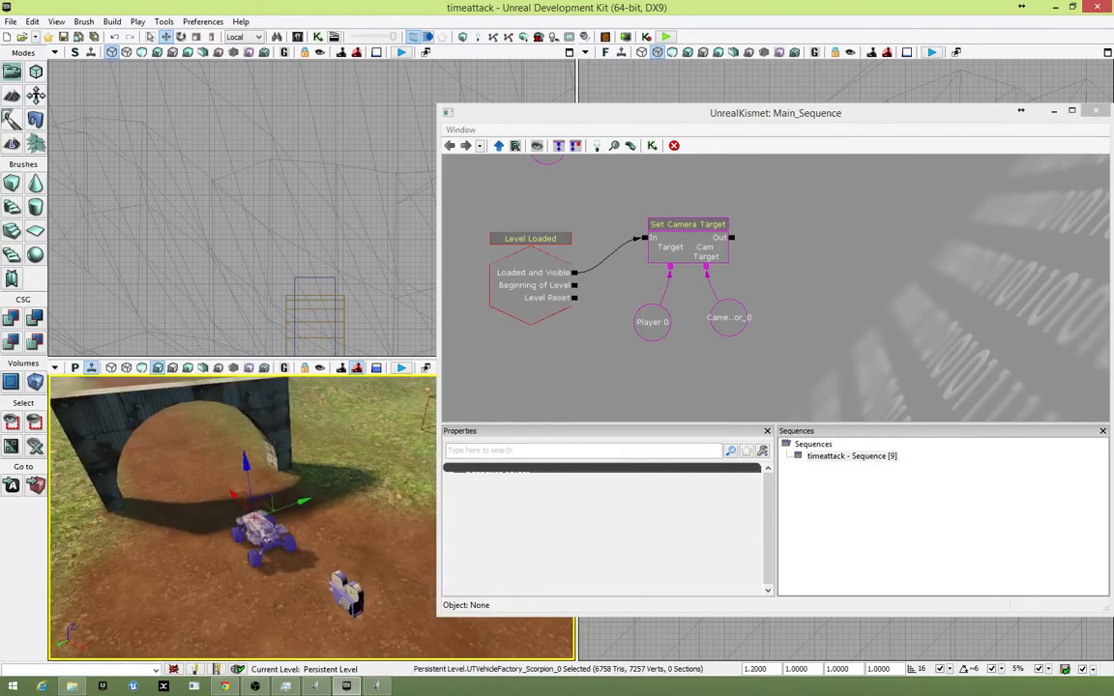
click(354, 590)
drag(306, 562, 363, 578)
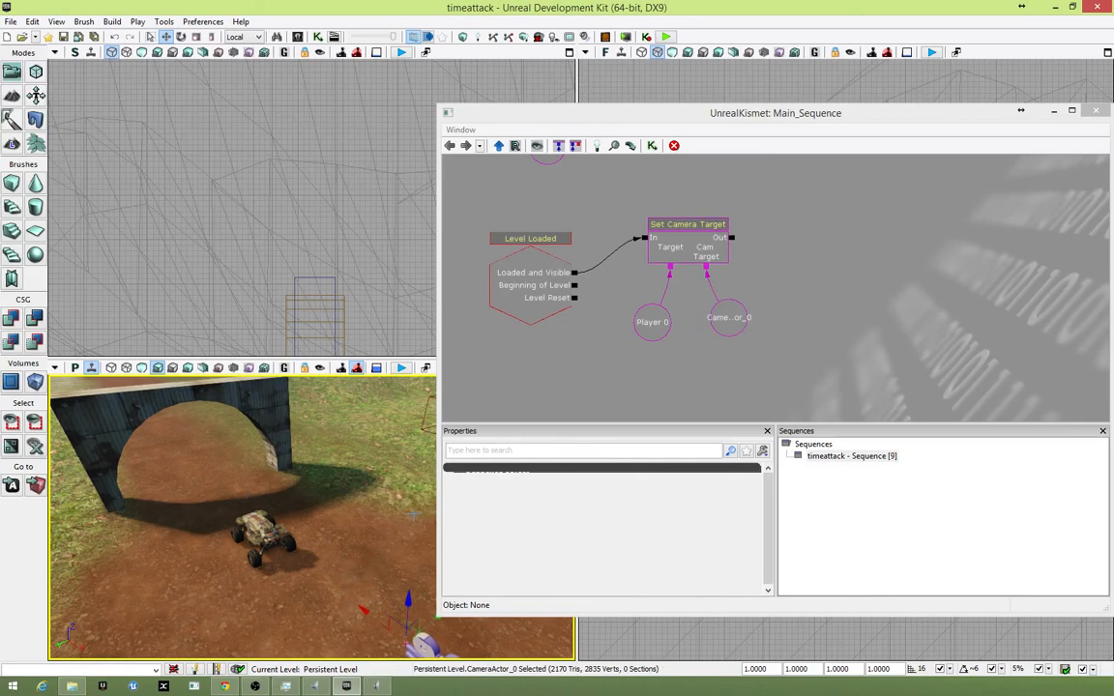
click(400, 369)
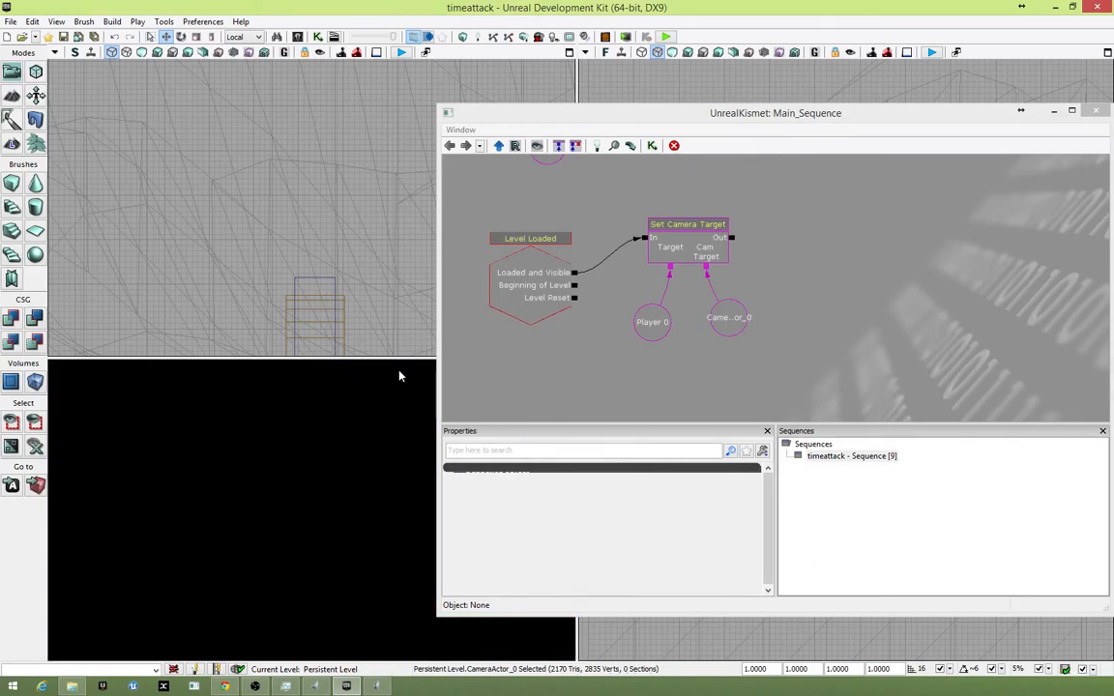
key(Escape)
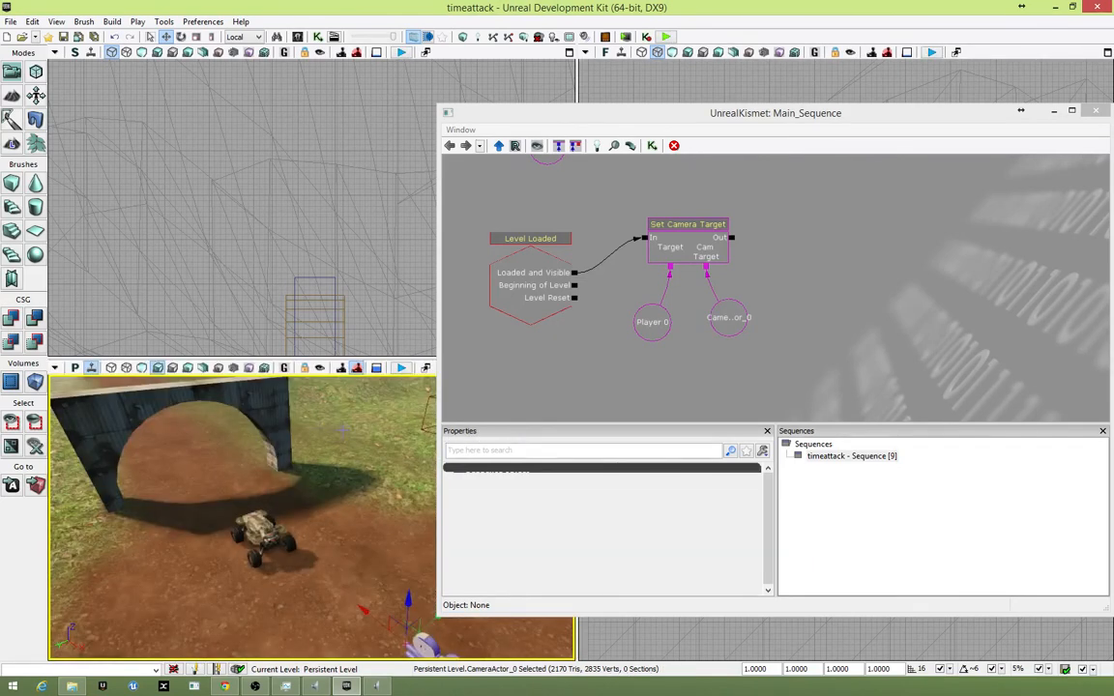
drag(394, 581, 290, 561)
right_drag(353, 480, 329, 478)
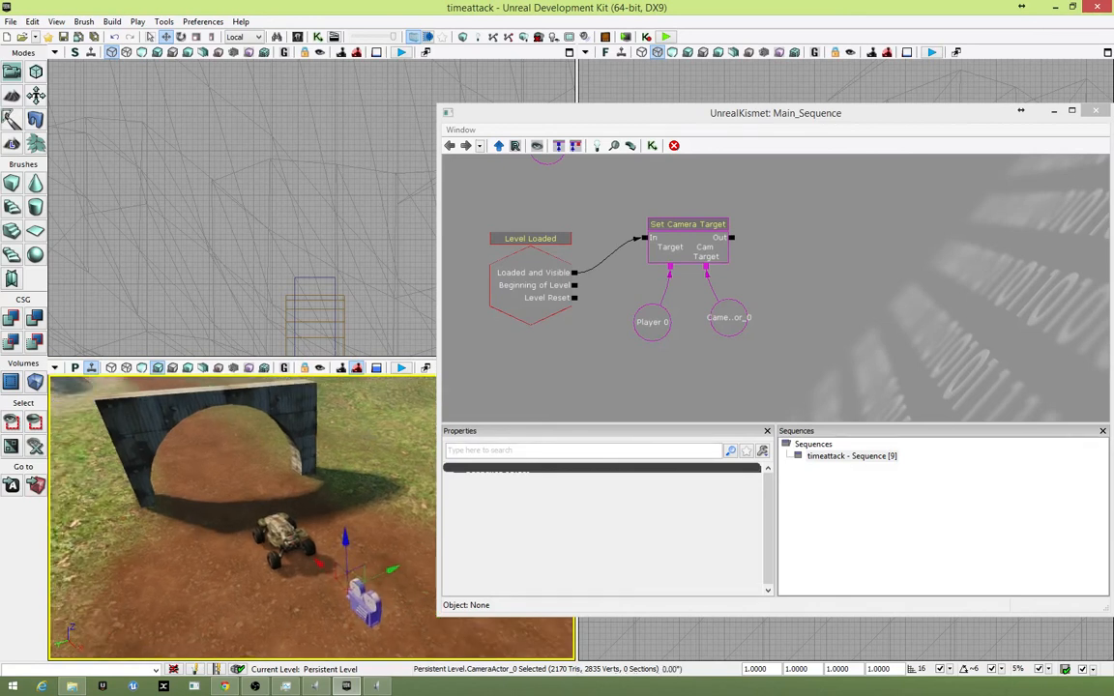
- Add an Attach to Actor action below Set Camera Target and connect Loaded and Visible to the new action's In
drag(794, 336, 681, 314)
right_click(664, 309)
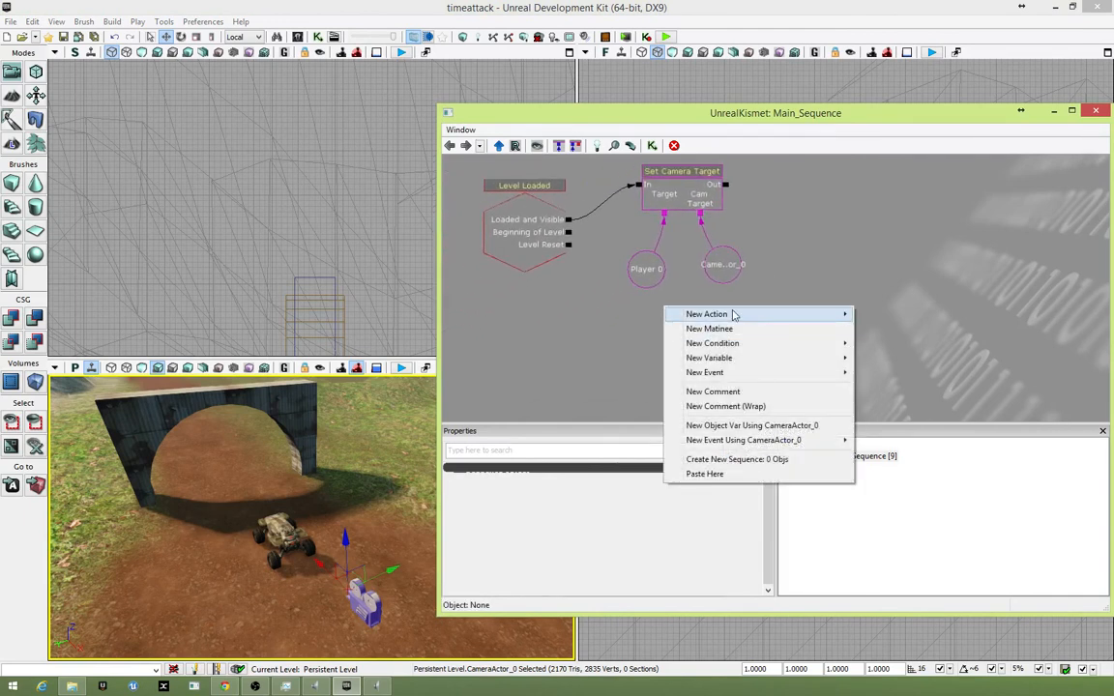
mouse_move(738, 314)
mouse_move(904, 237)
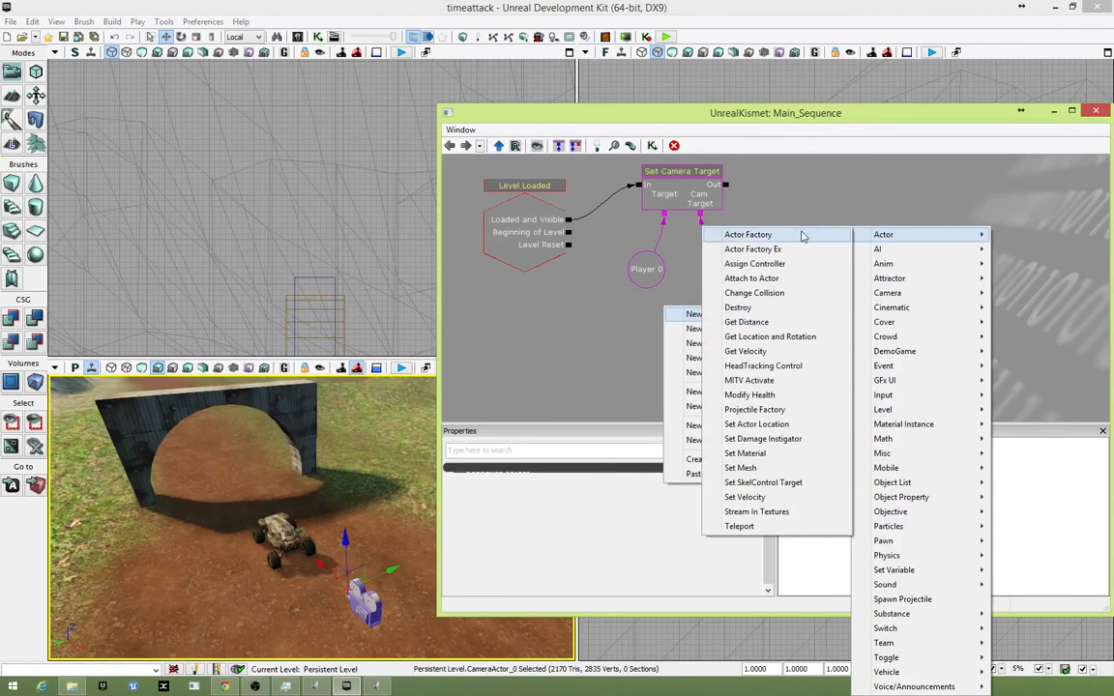
click(780, 279)
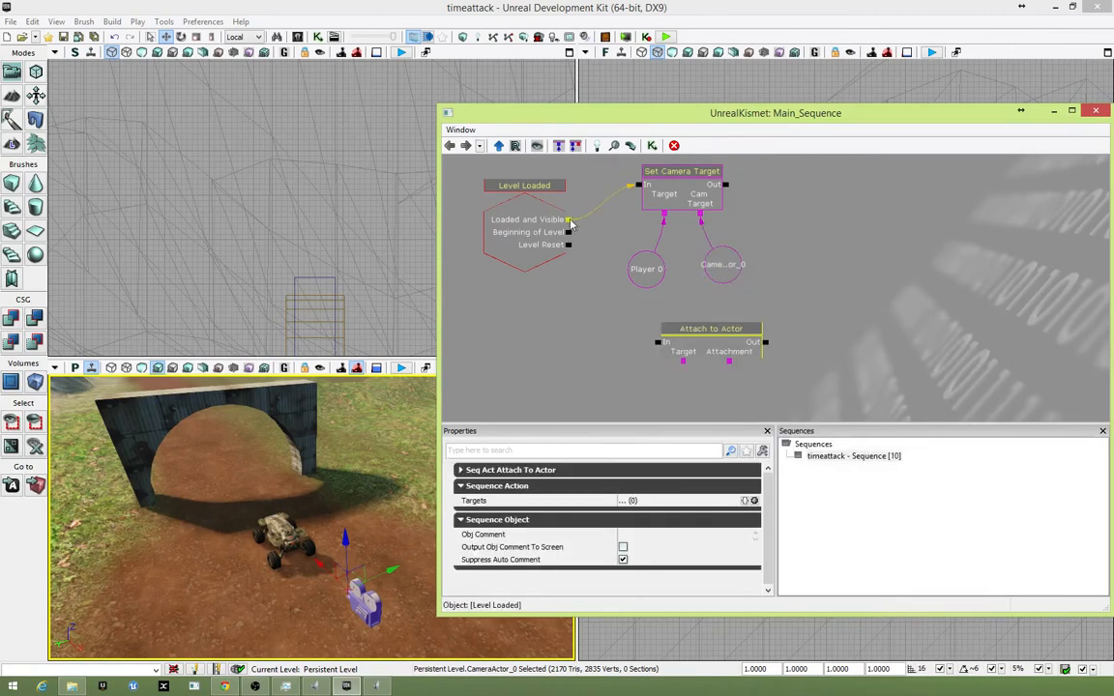
drag(571, 222, 659, 344)
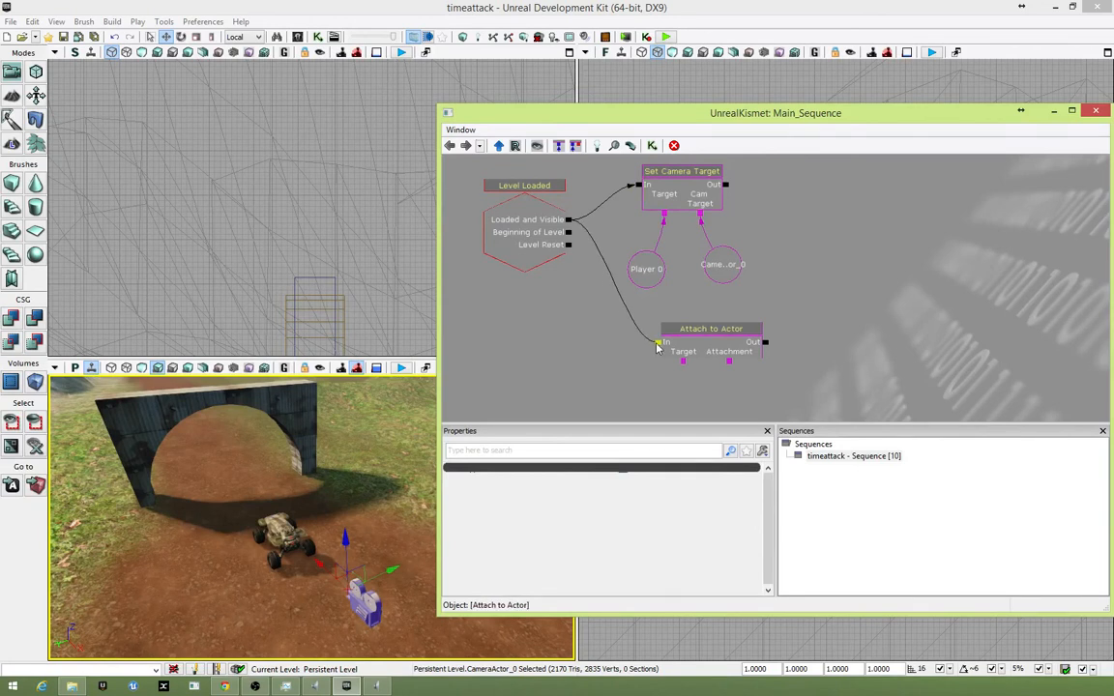
drag(733, 390, 745, 264)
click(723, 271)
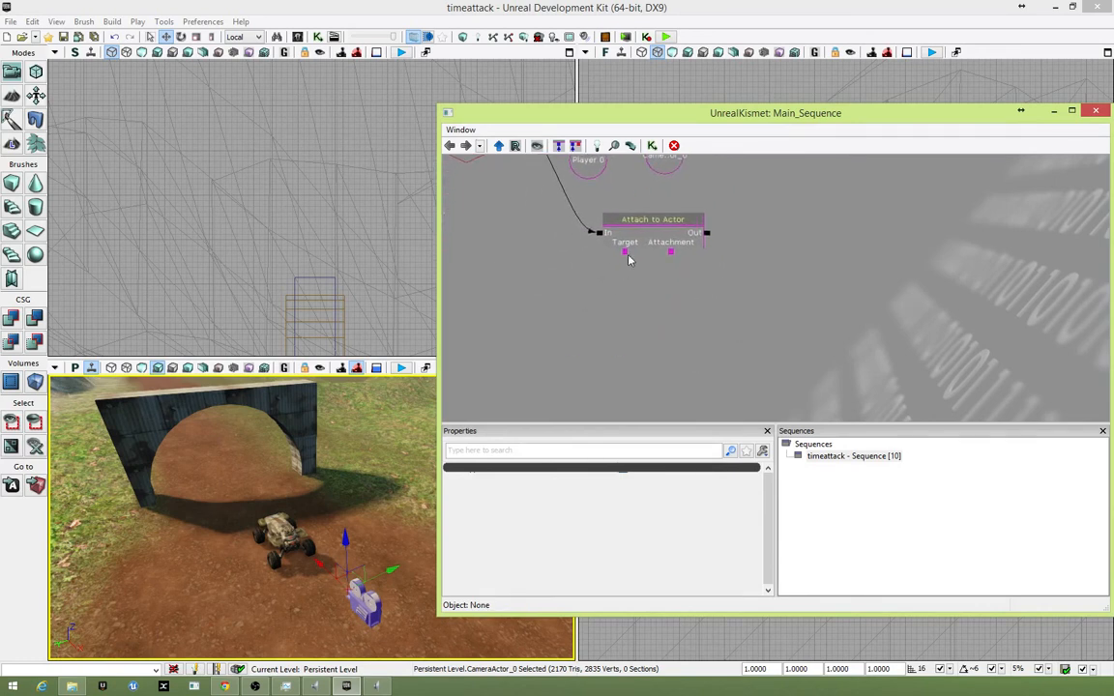
click(627, 257)
drag(739, 275, 730, 391)
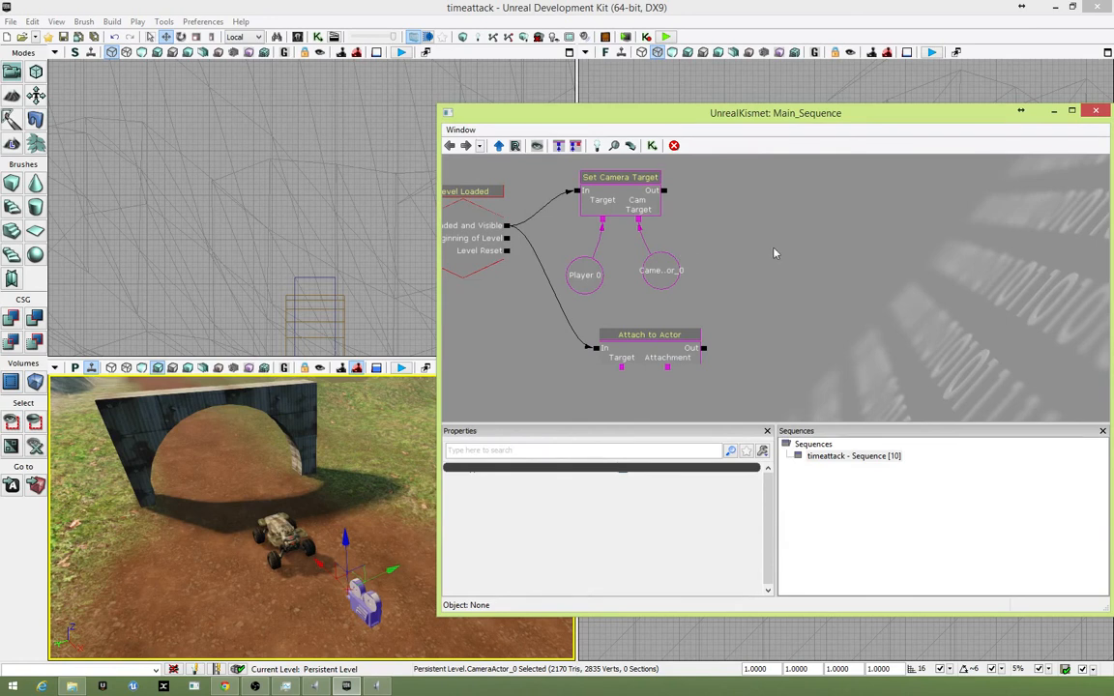
key(alt+Tab)
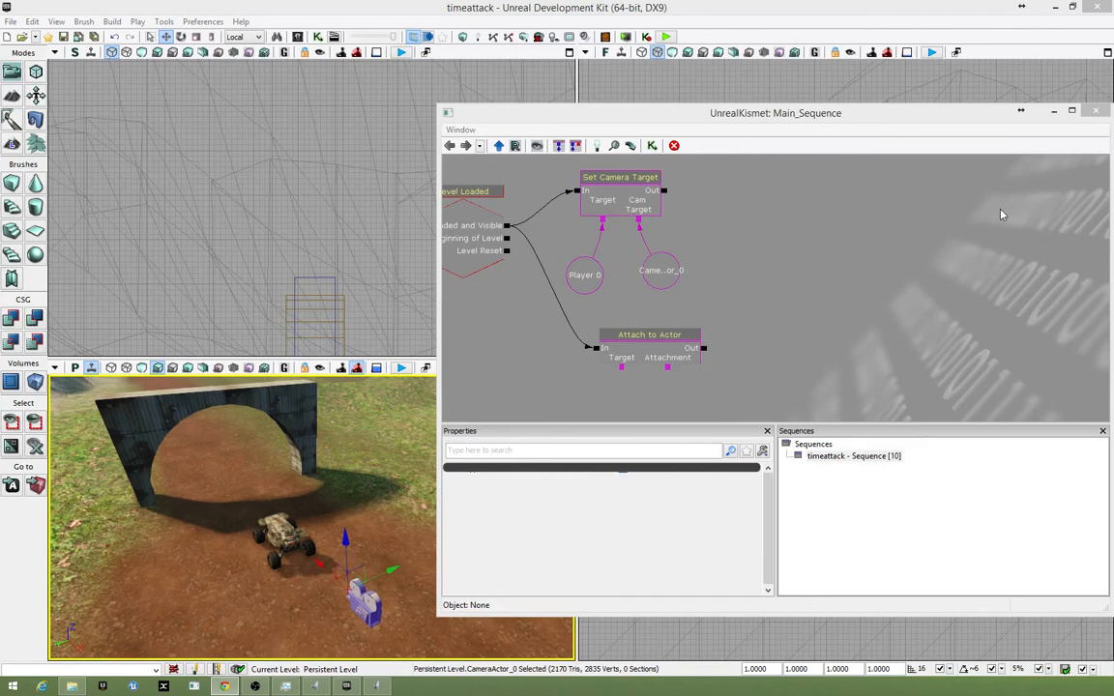
drag(737, 383, 773, 312)
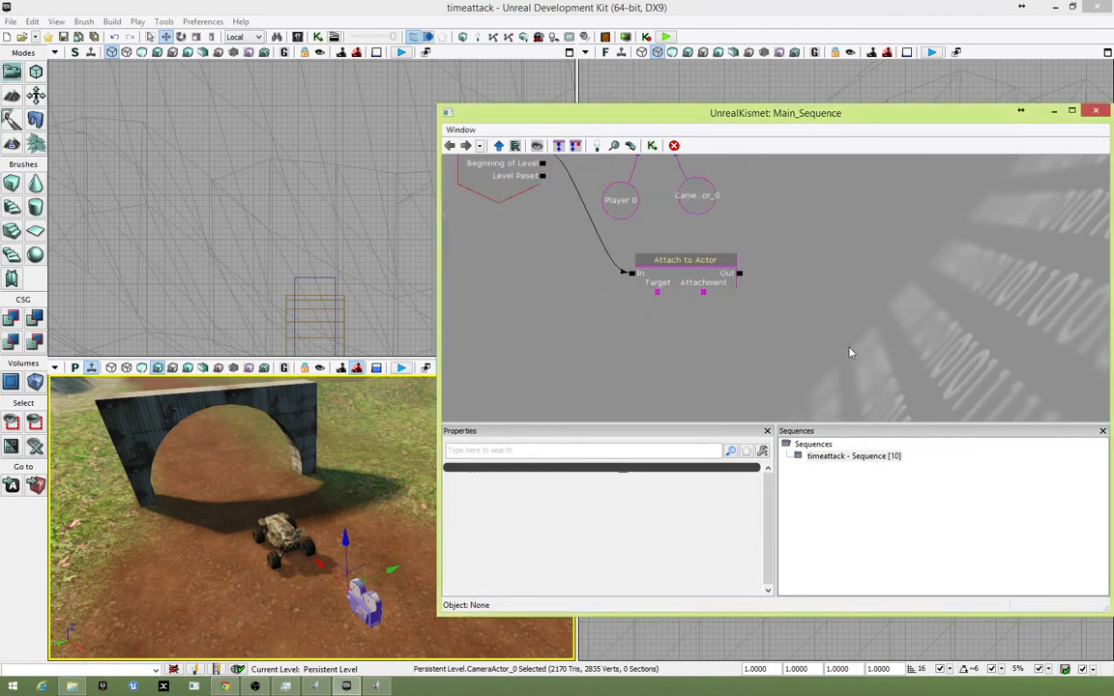
drag(850, 353, 785, 314)
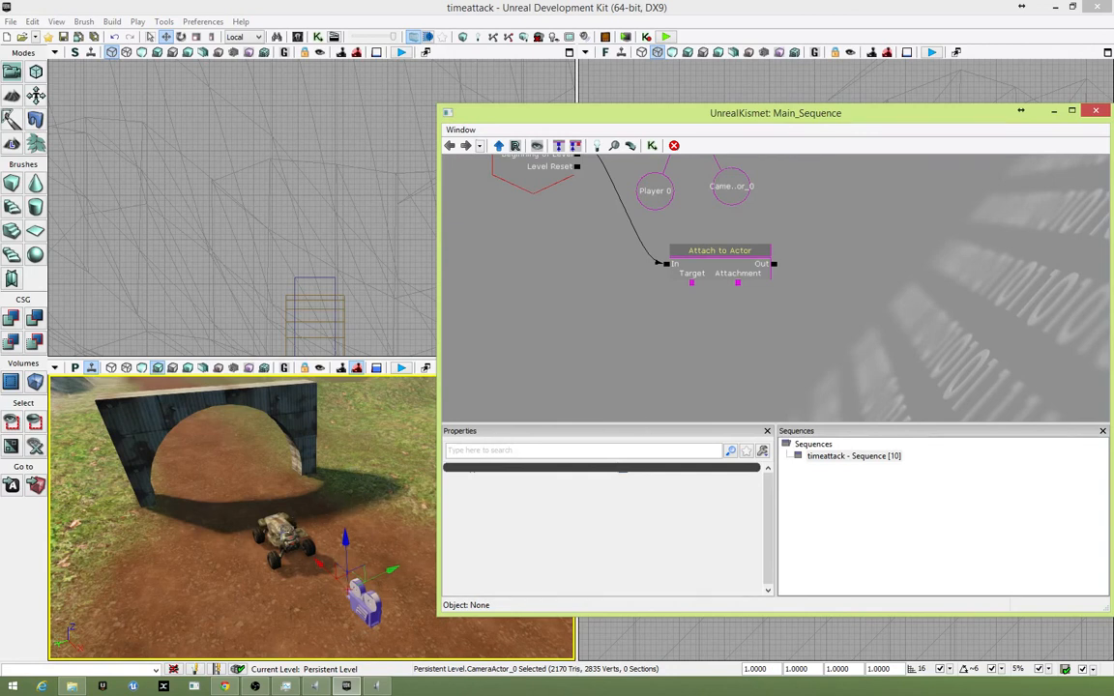
- Add an object variable for the level's camera actor and link it to the Attach to Actor action's Attachment
click(286, 533)
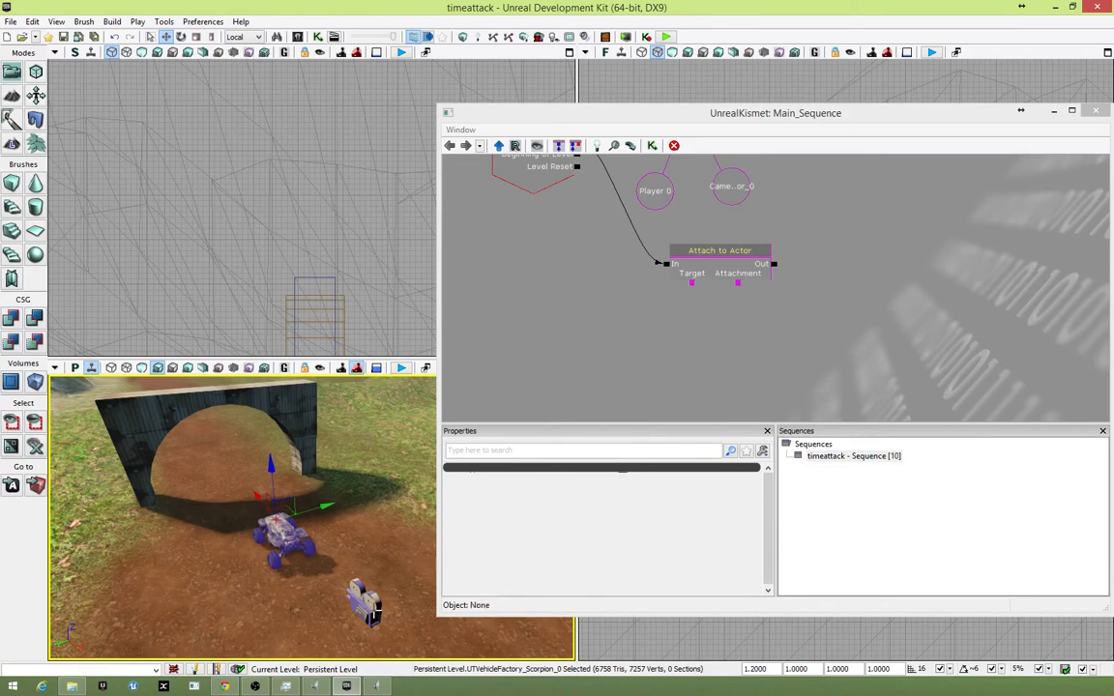
click(367, 608)
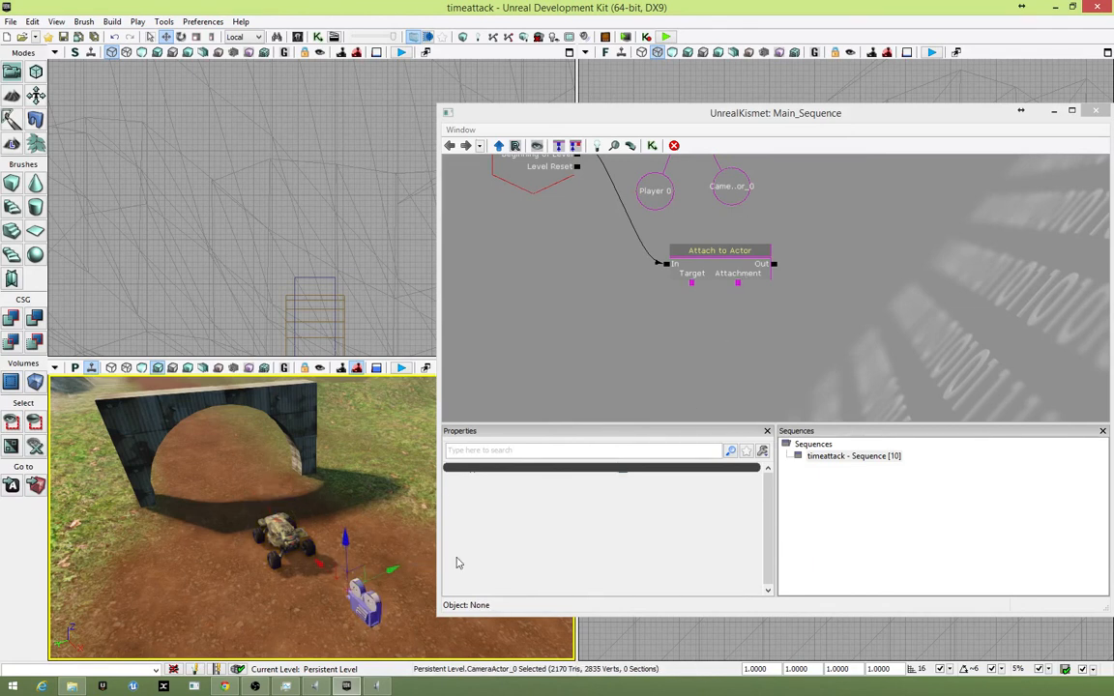
right_click(754, 321)
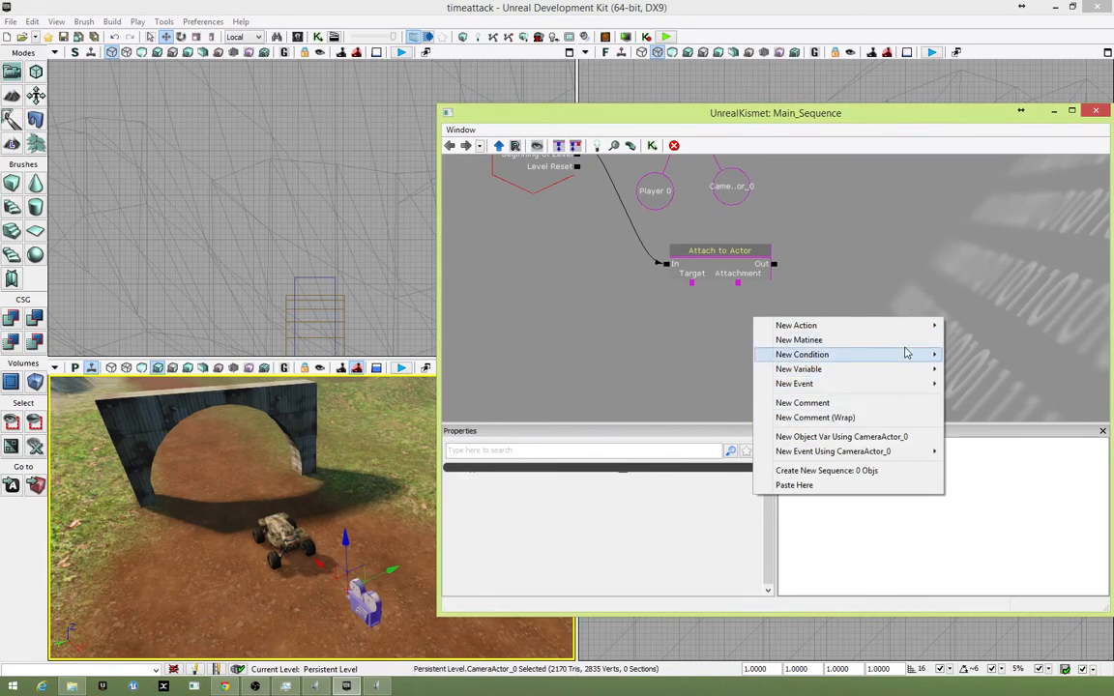
click(898, 436)
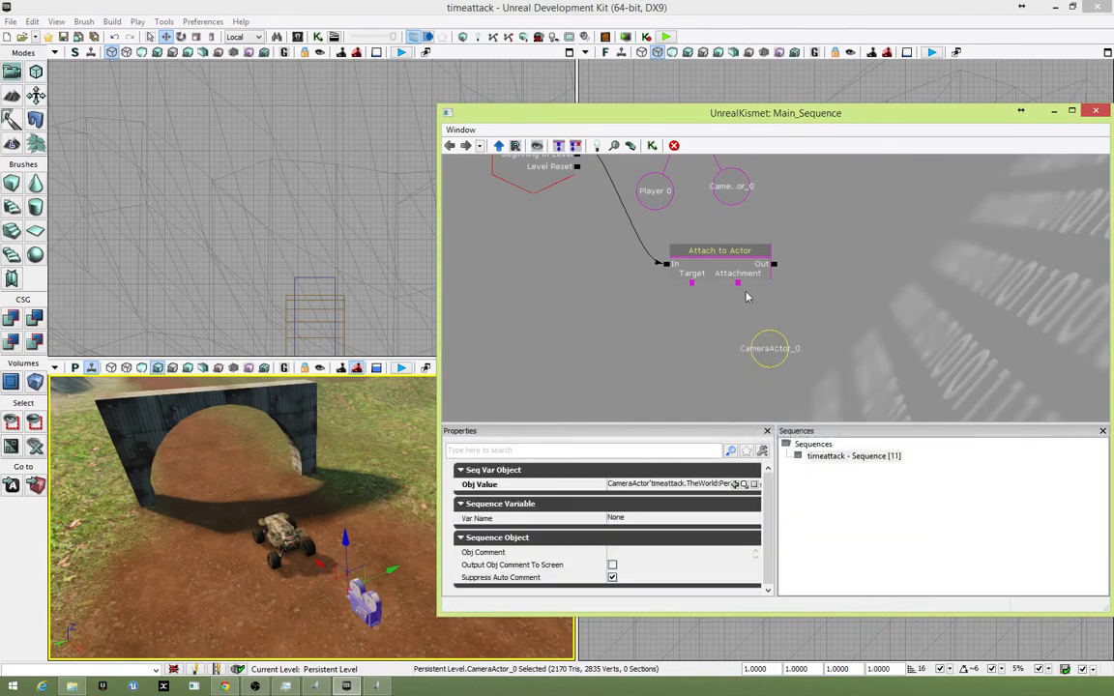
drag(738, 283, 770, 346)
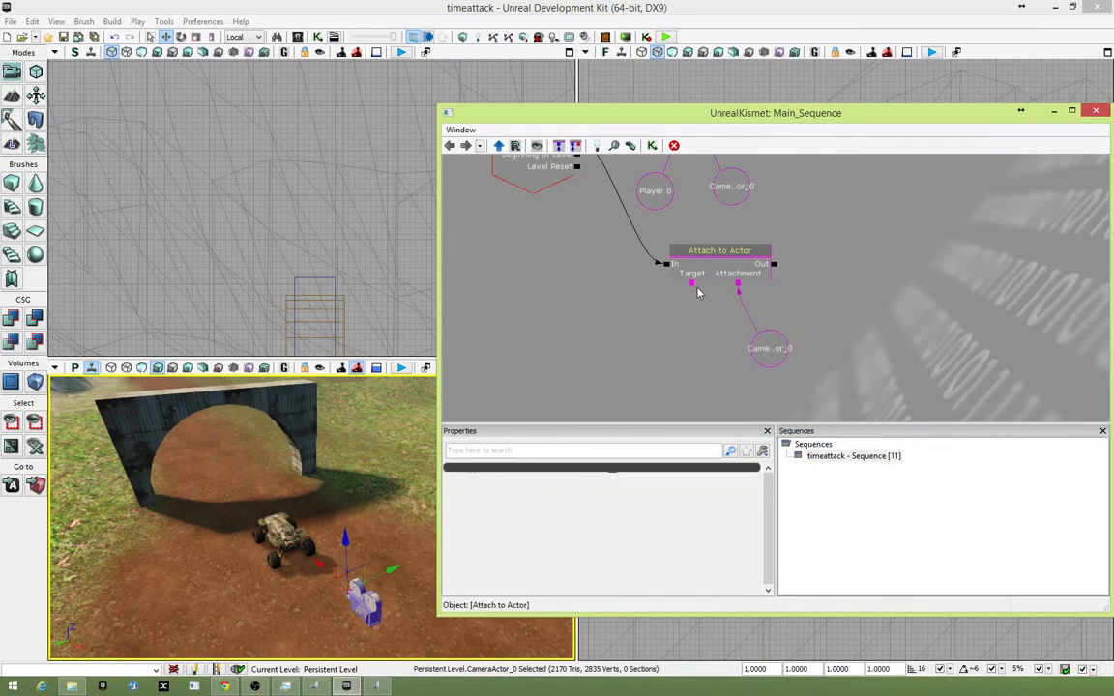
- Link the existing Player 0 variable to the Attach to Actor action's Target
click(691, 341)
right_click(679, 321)
click(662, 202)
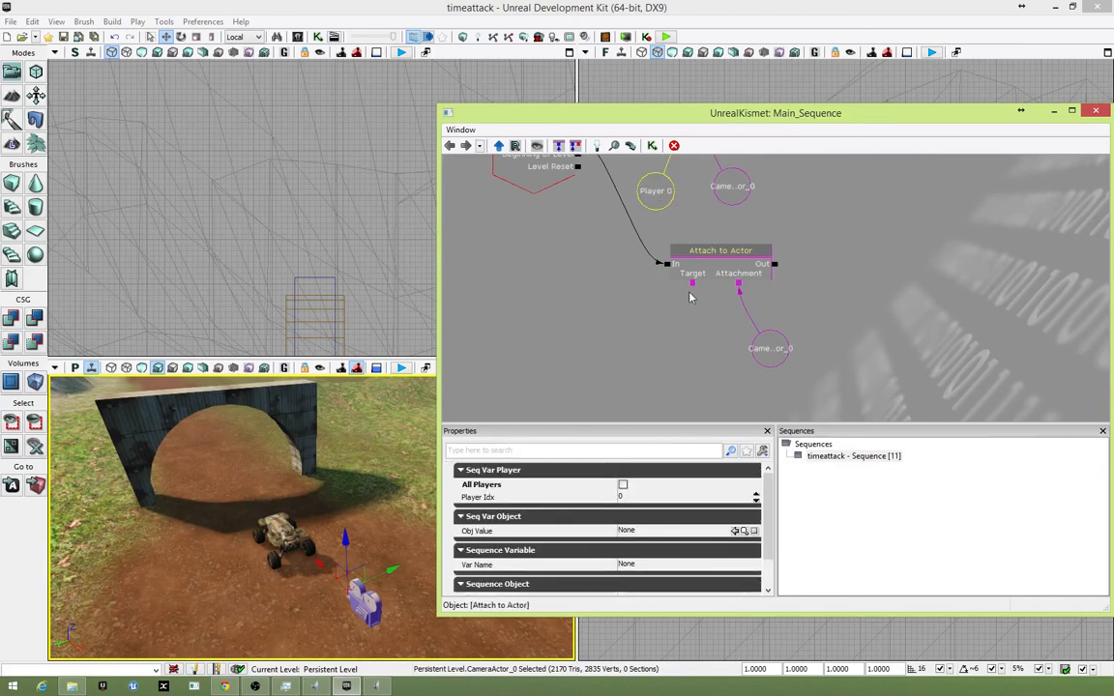
drag(692, 283, 656, 192)
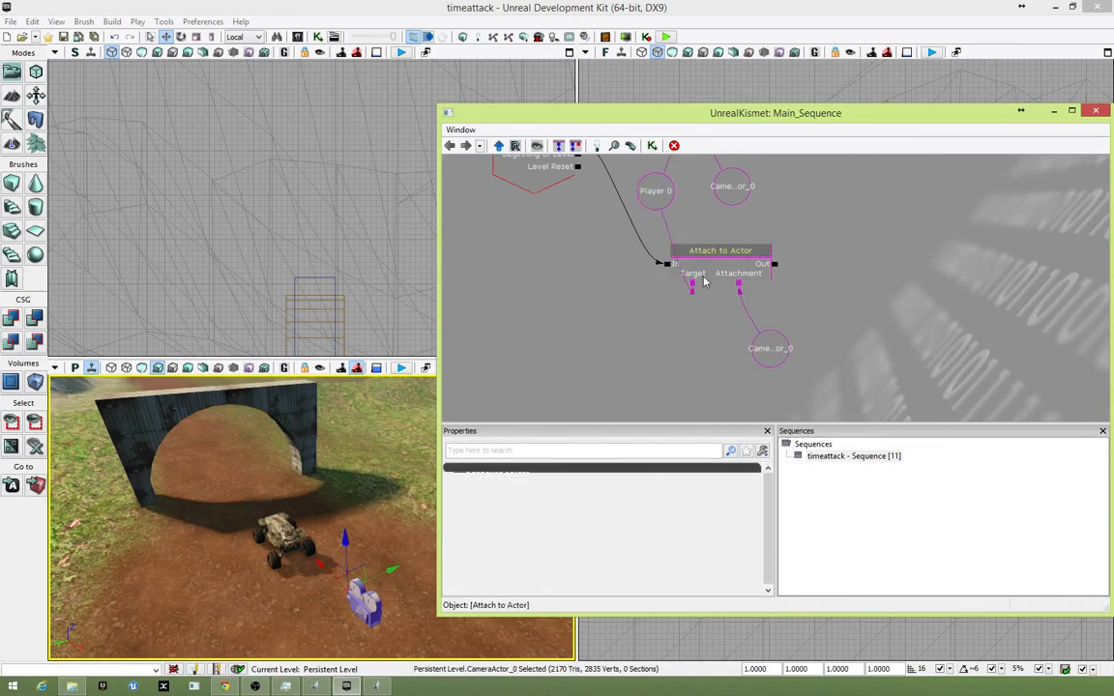
- Play-test the level in the perspective viewport to check the camera attachment to the player, and exit the test
click(402, 369)
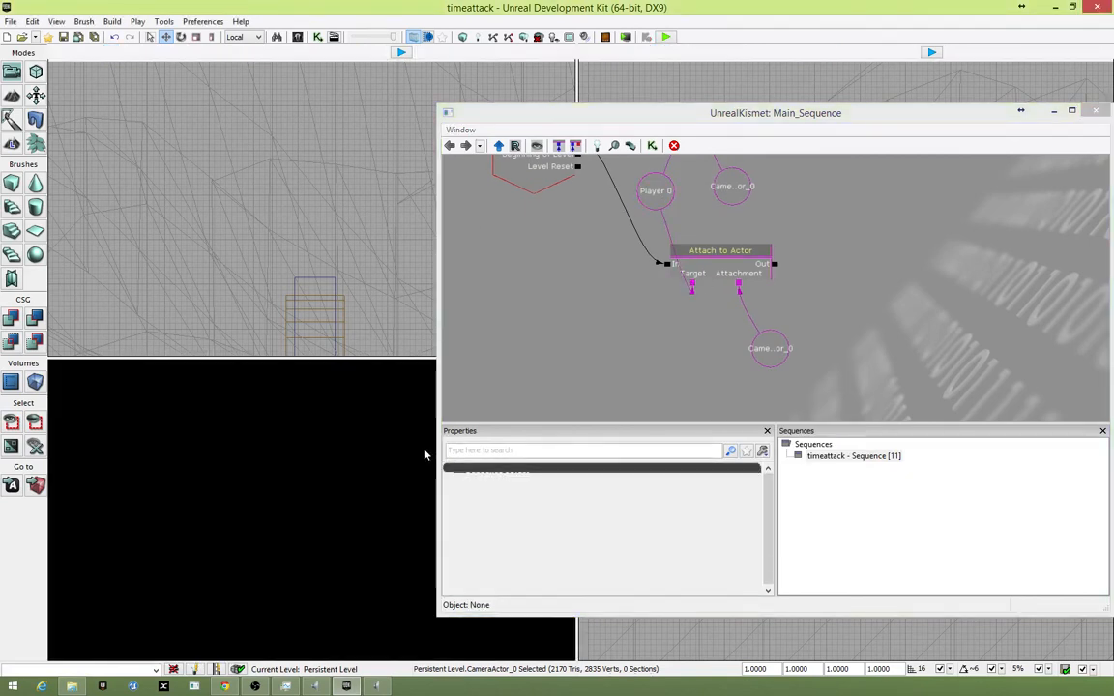
key(Escape)
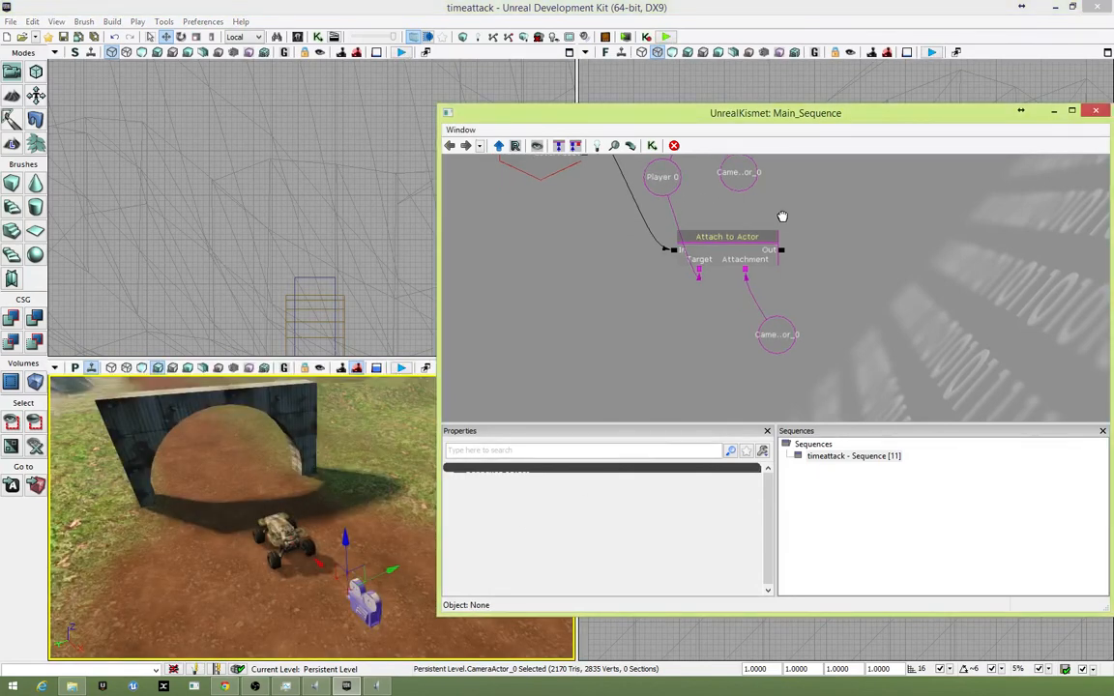
- Break the Player 0 link on the Set Camera Target action's Target and move the variable down toward the Attach to Actor action
drag(780, 217, 710, 287)
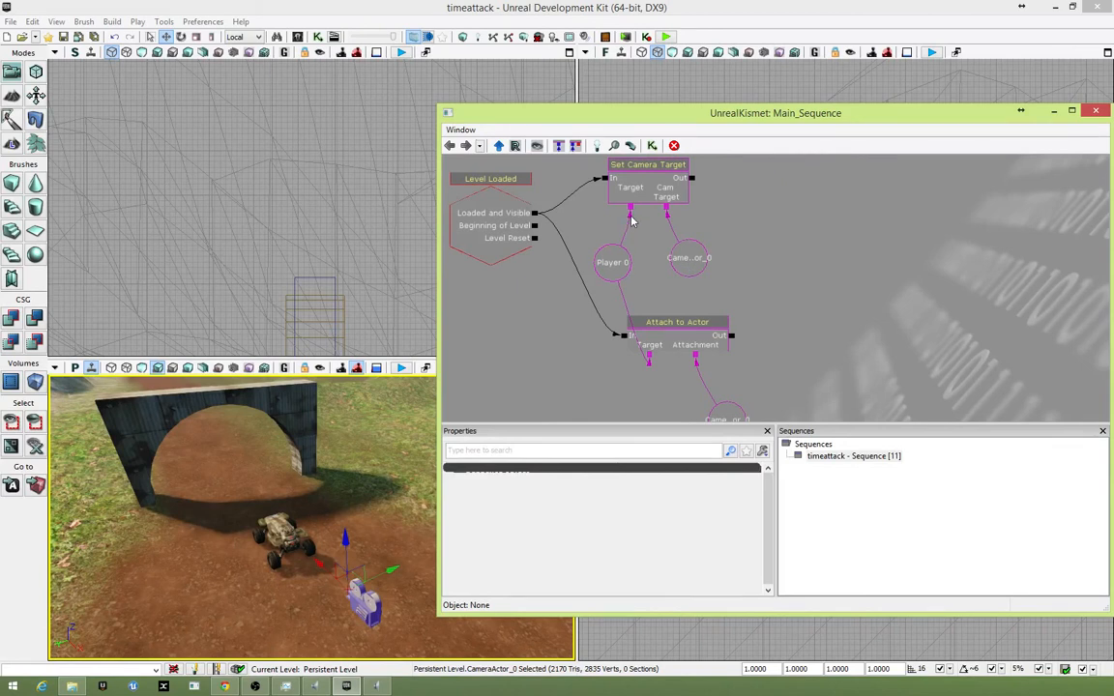
right_click(630, 221)
right_click(629, 209)
click(657, 199)
click(614, 259)
drag(614, 259, 637, 331)
drag(606, 261, 625, 421)
- Link a new object variable for the Scorpion vehicle factory to the Set Camera Target action's Target and briefly play-test the level
right_click(643, 321)
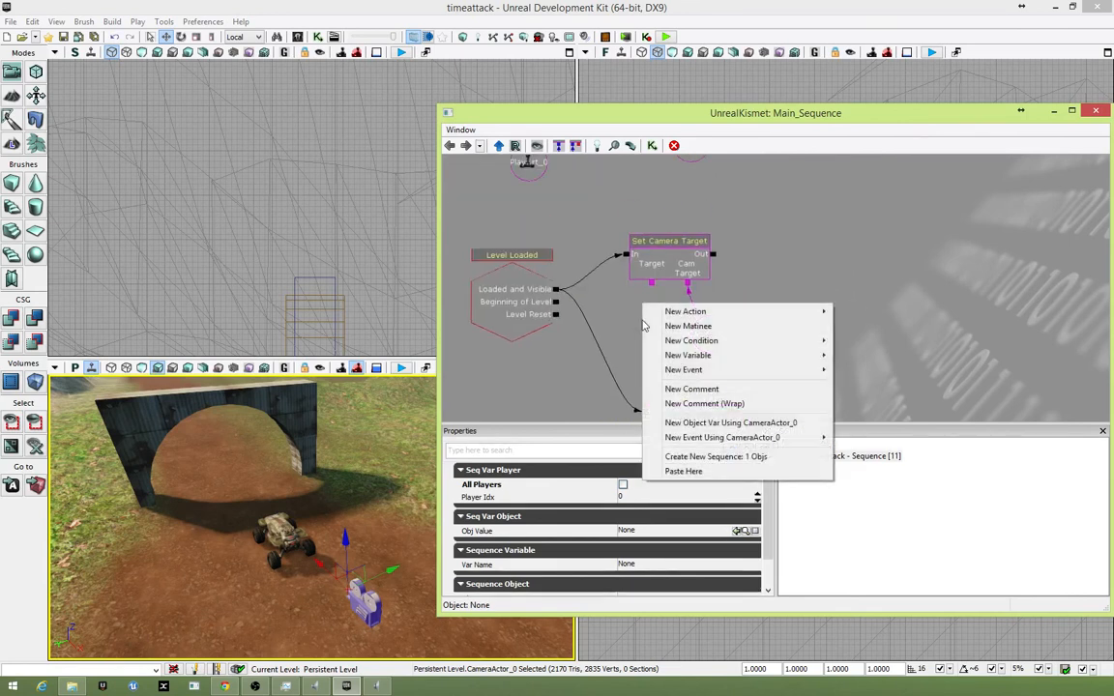
click(283, 538)
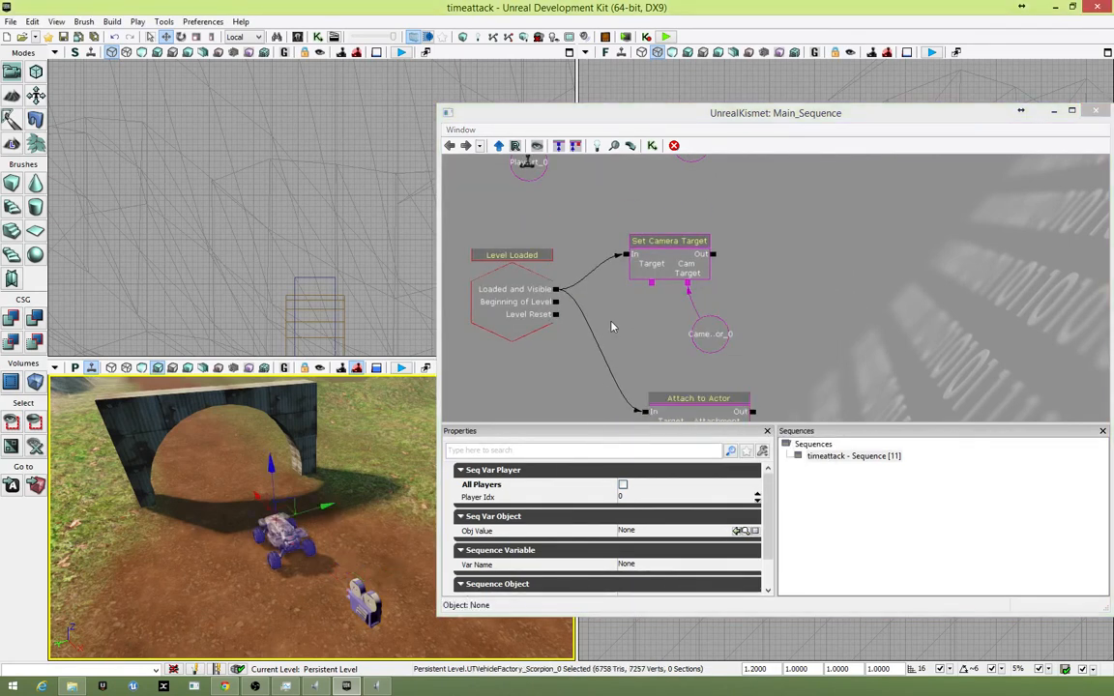
right_click(633, 304)
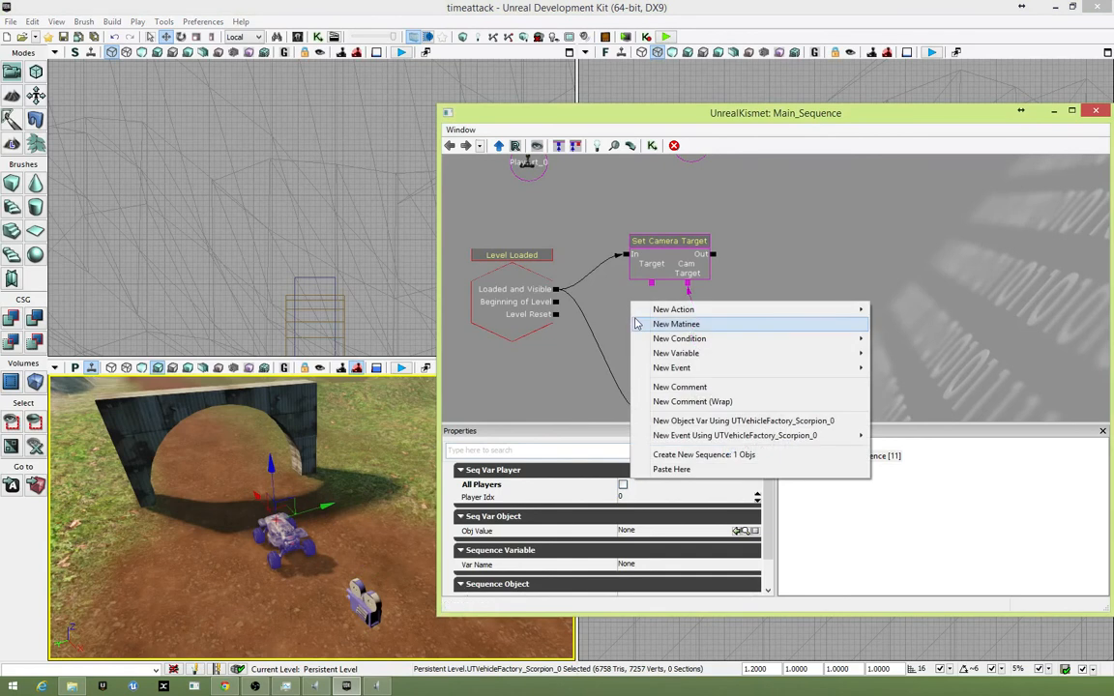
click(789, 421)
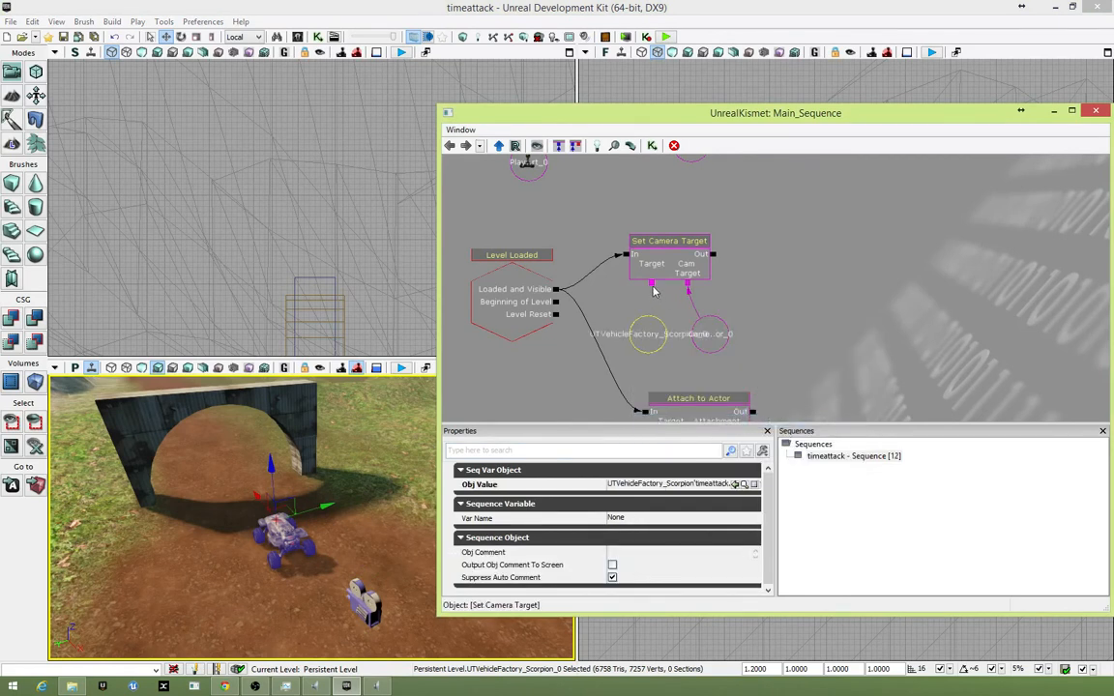
drag(652, 284, 710, 335)
click(404, 372)
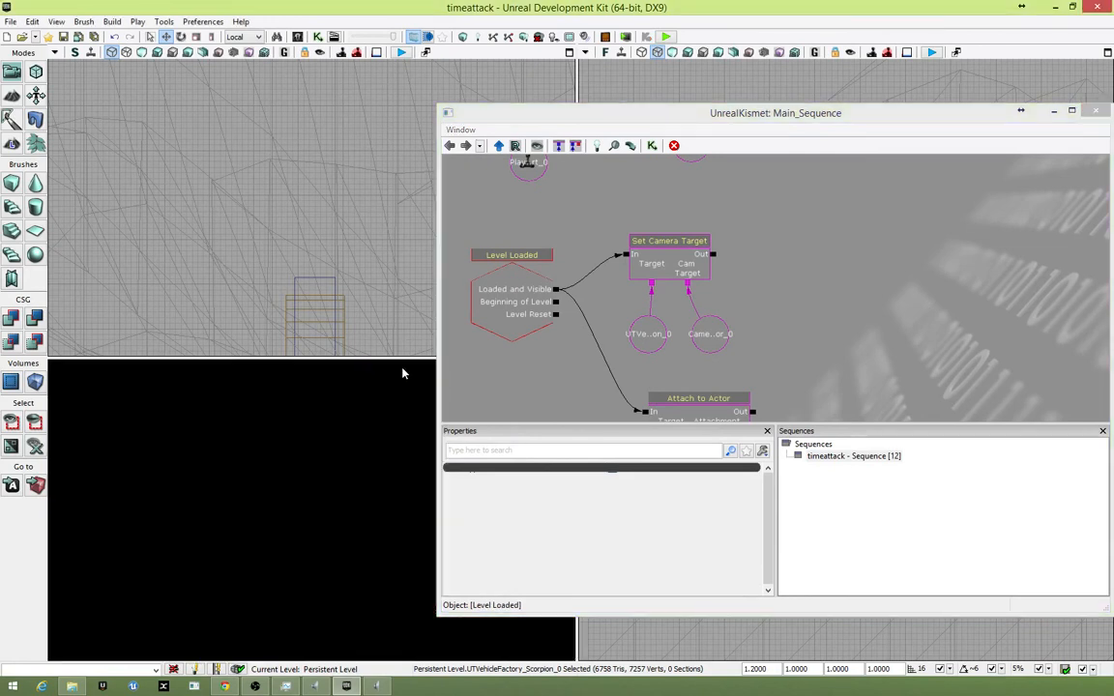
key(Escape)
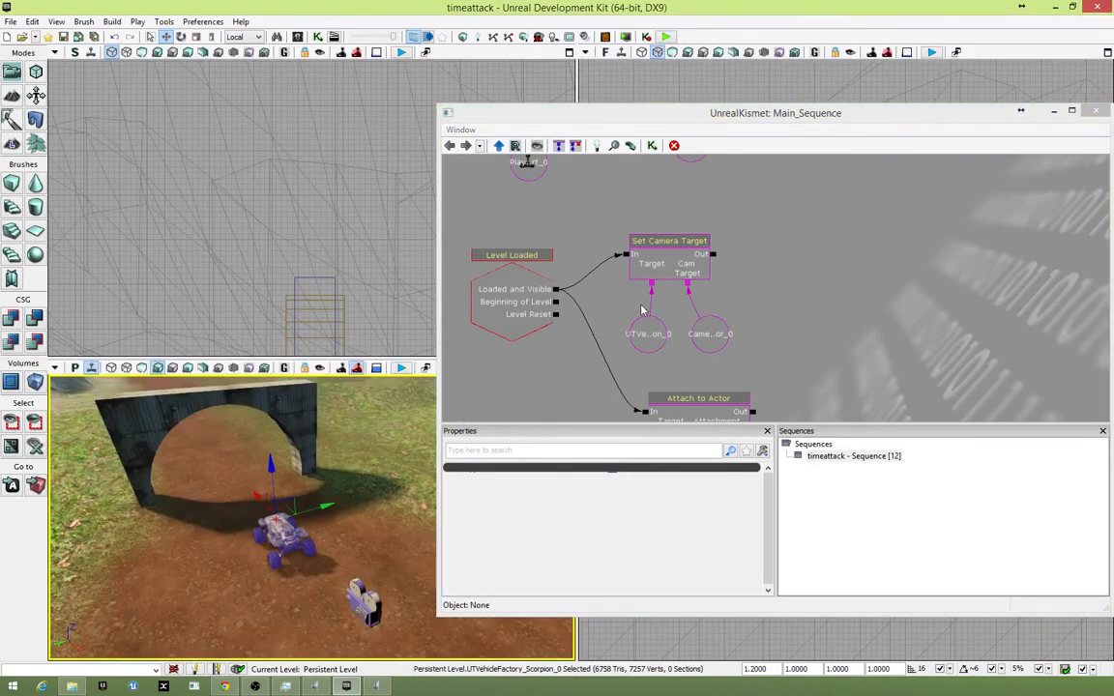
- Unlink the Scorpion variable from the Set Camera Target action's Target, move it aside, and link the existing Player 0 variable instead
click(840, 318)
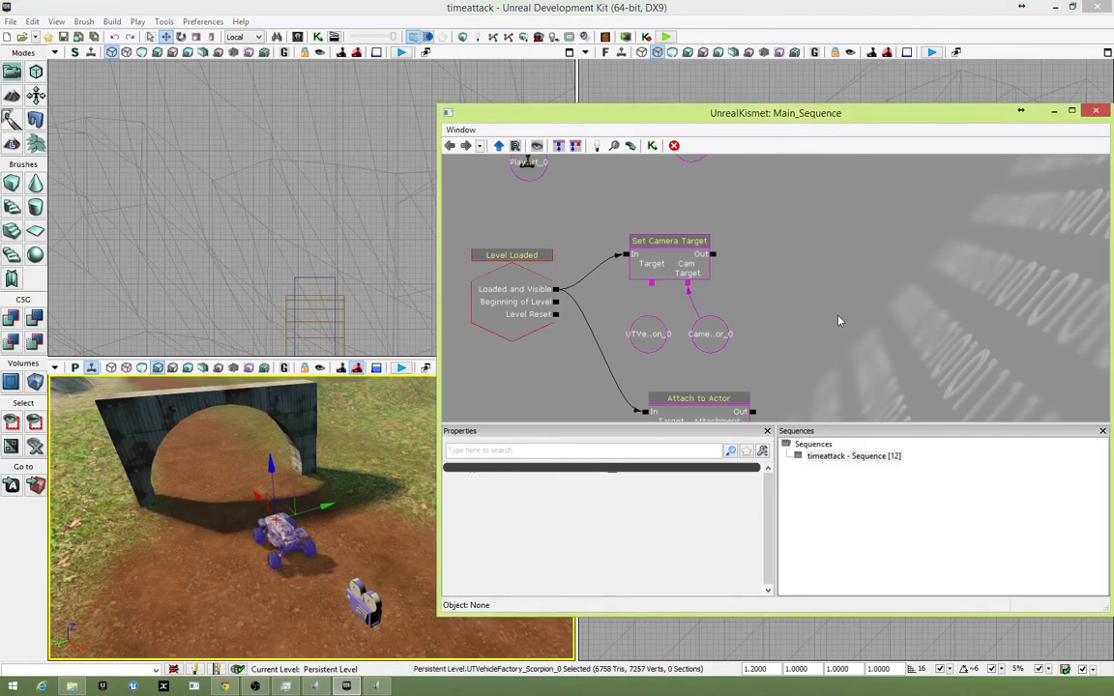
click(655, 330)
drag(655, 330, 828, 334)
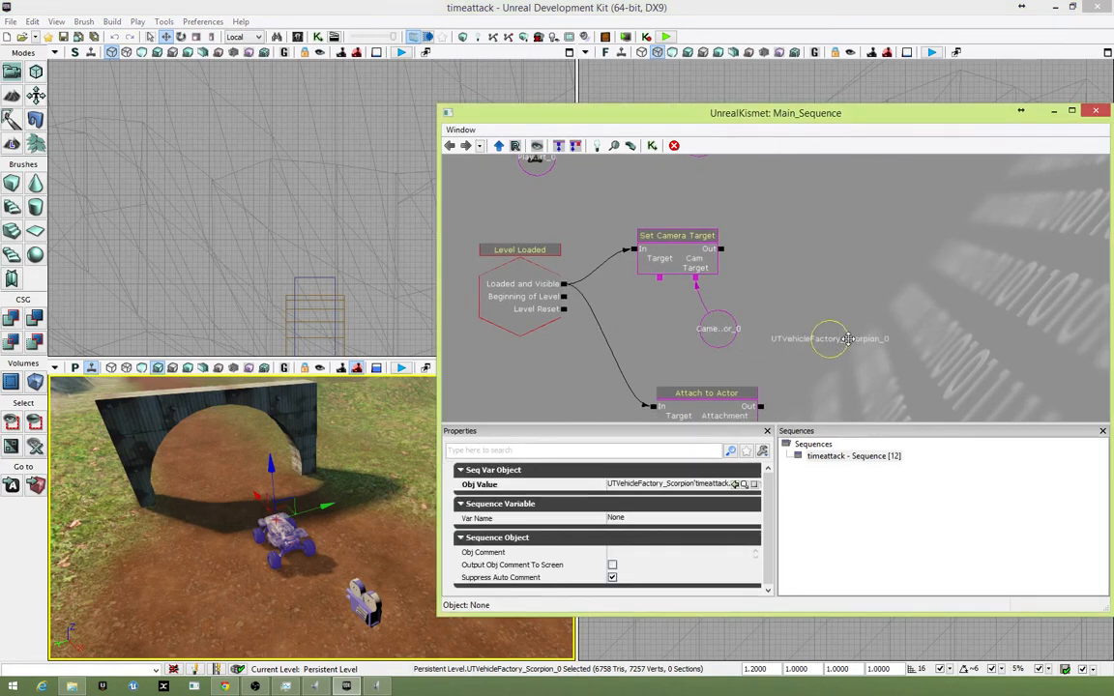
drag(725, 244, 720, 185)
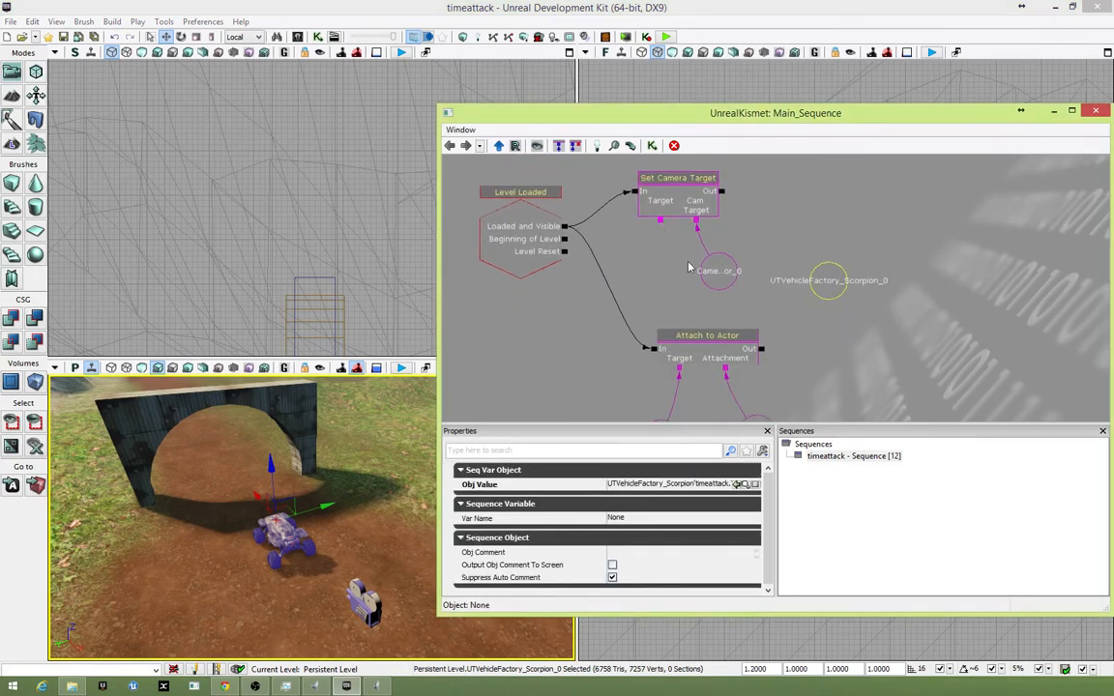
drag(687, 264, 682, 224)
drag(655, 180, 660, 376)
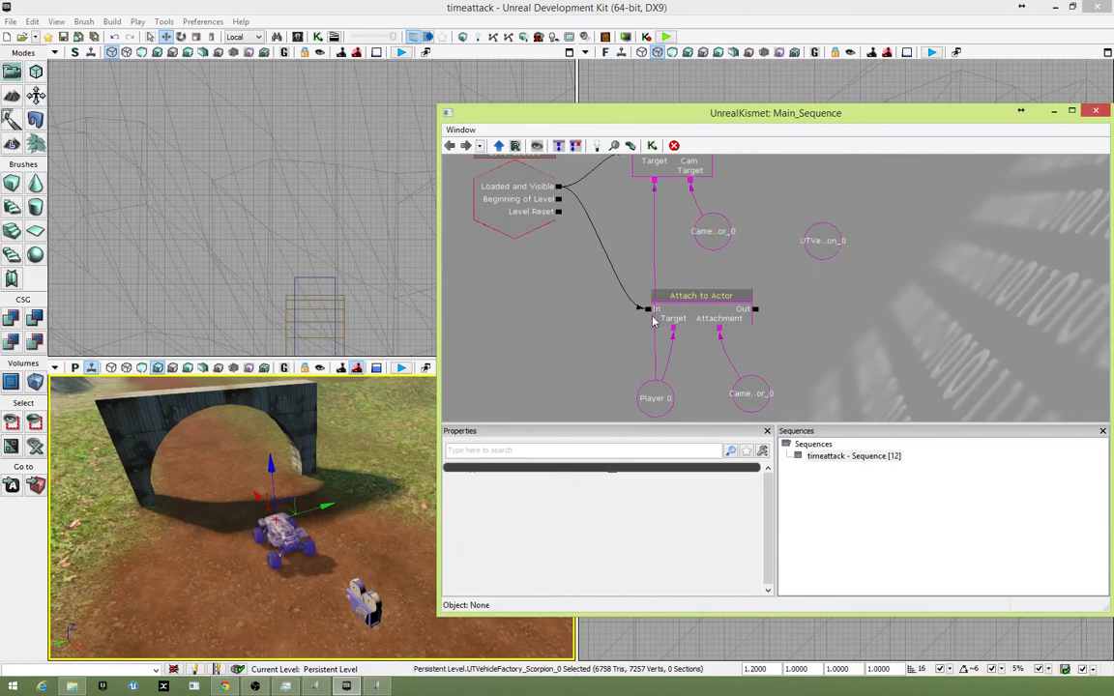
- Inspect the Level Loaded event's properties, then play-test driving the Scorpion forward and backward to check the following camera, and exit
click(488, 205)
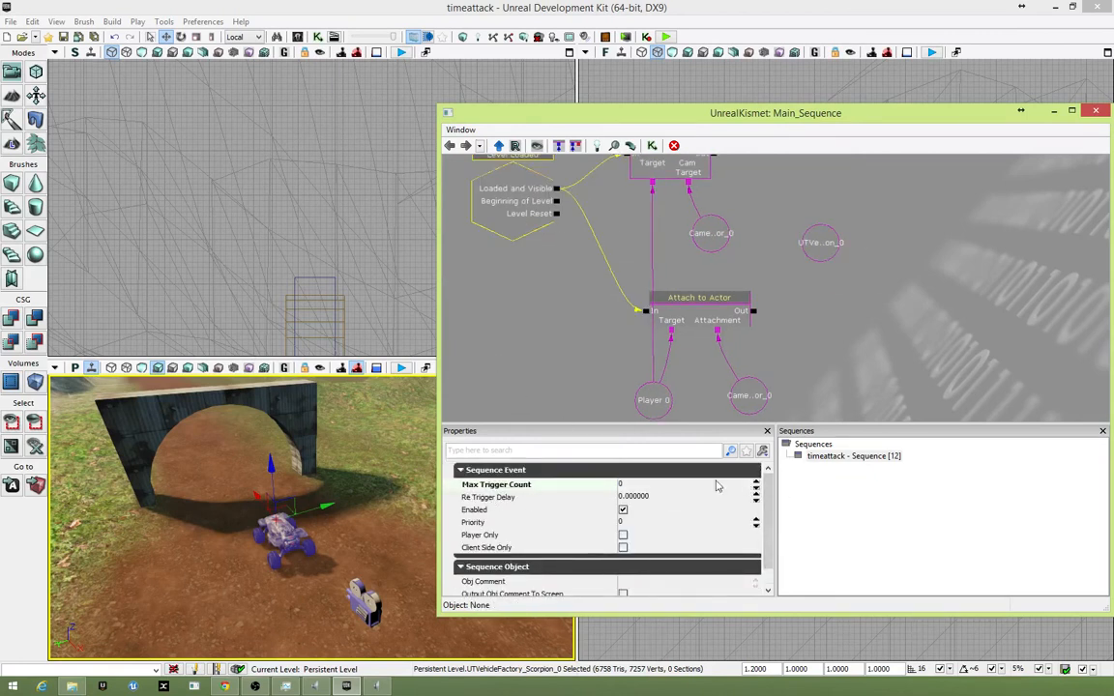
click(519, 292)
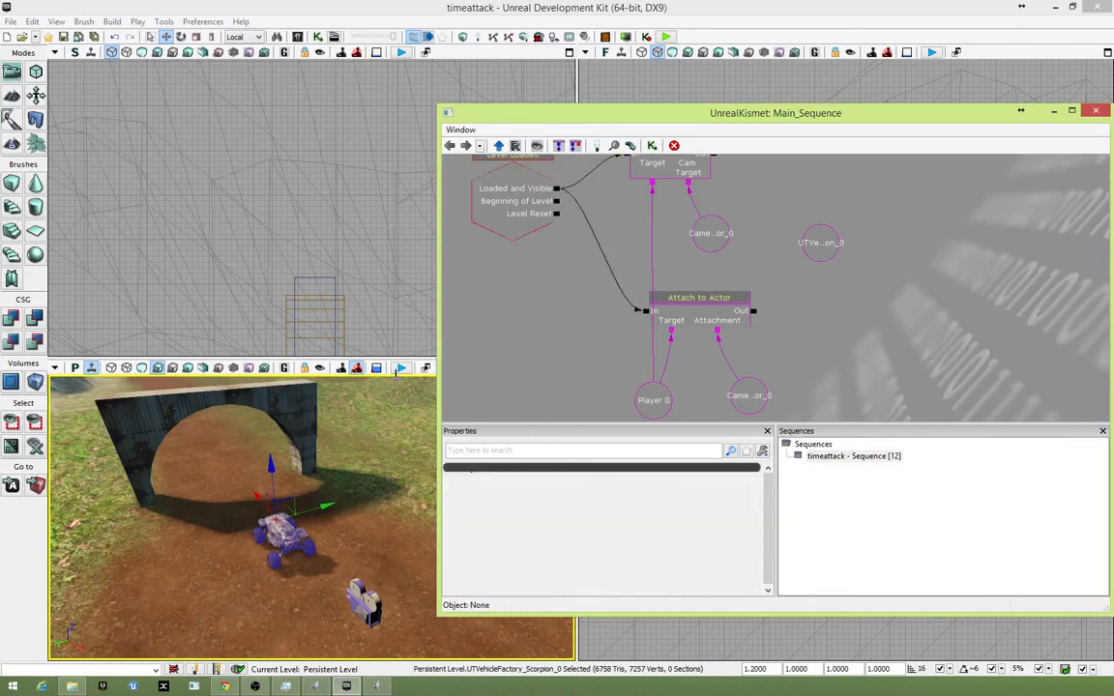
click(398, 368)
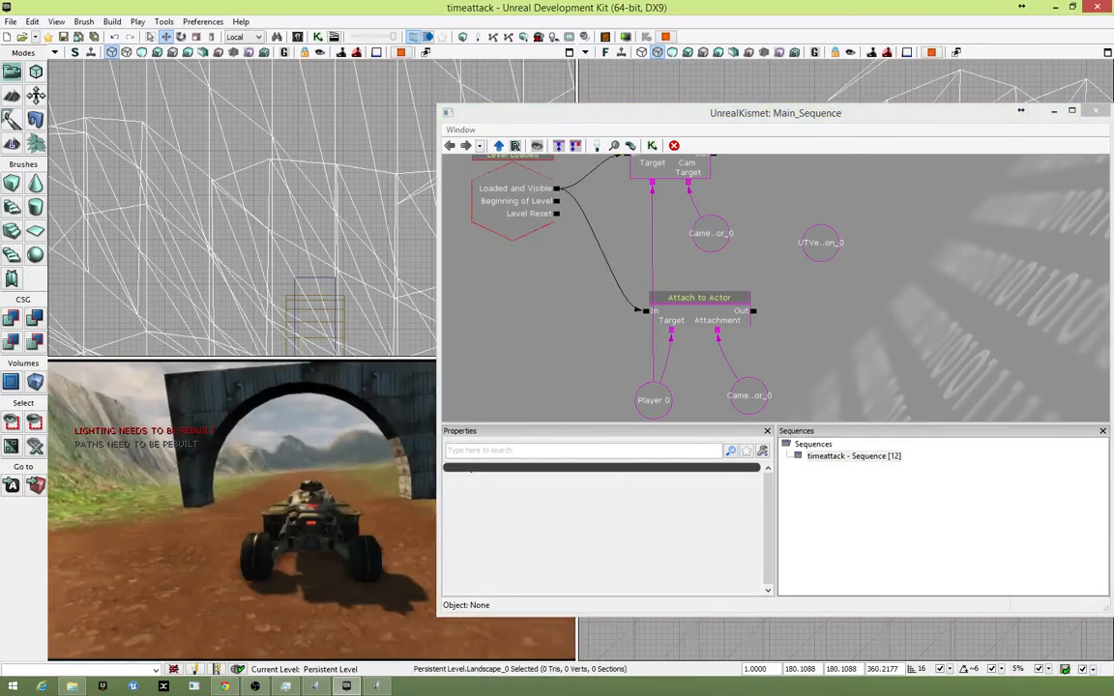
key(w)
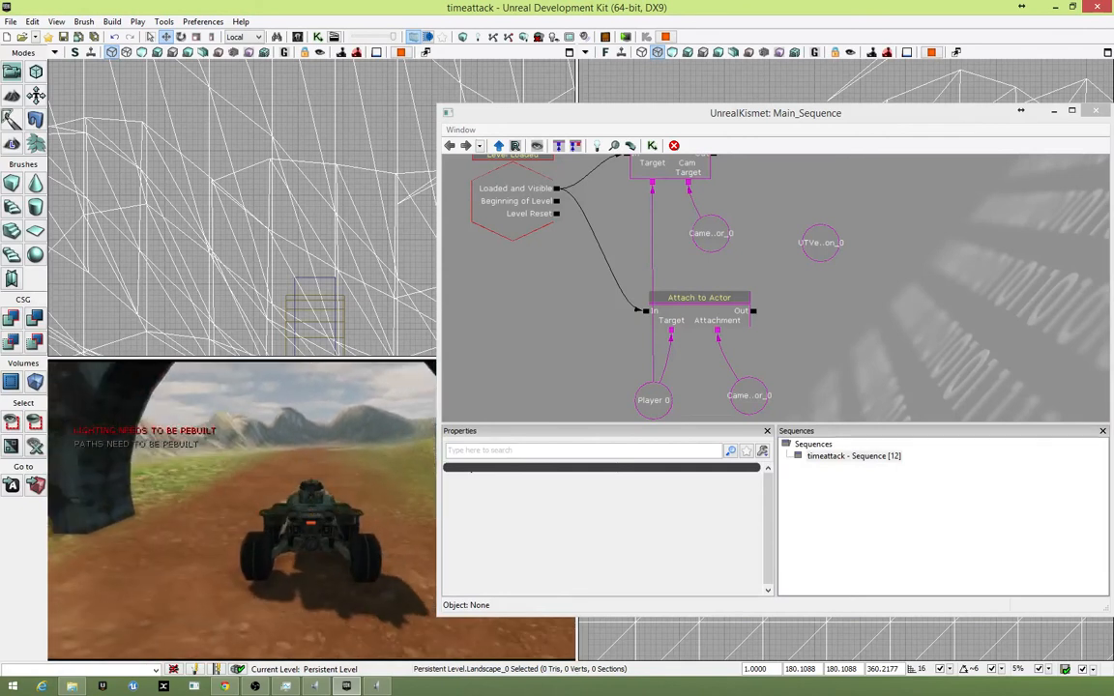
key(s)
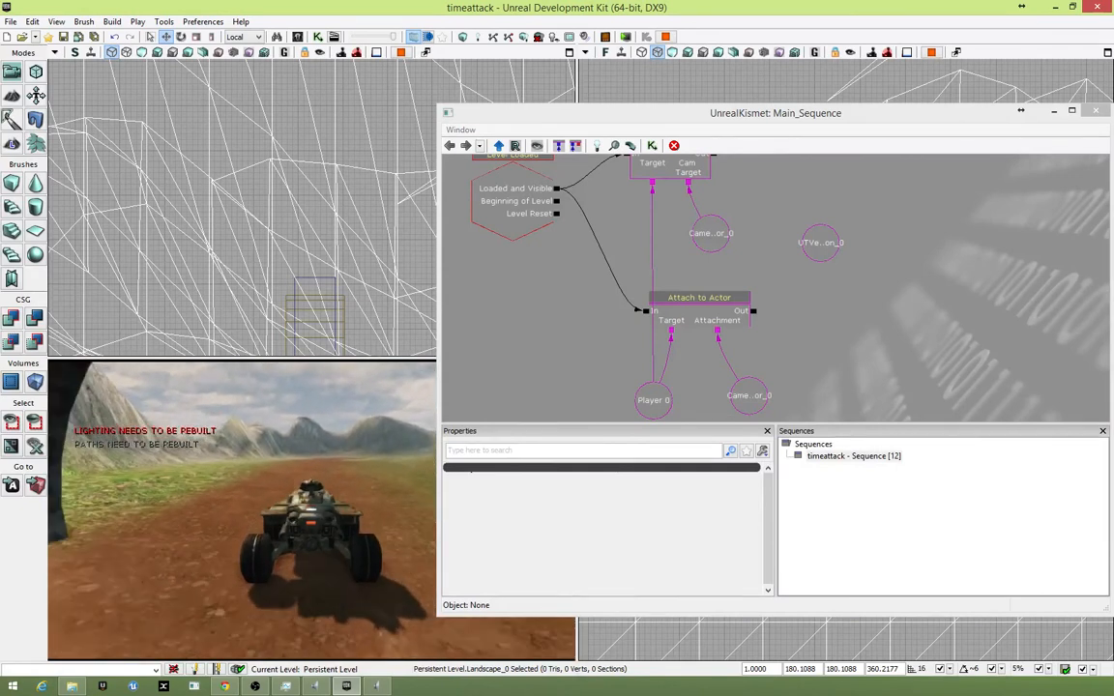
key(s)
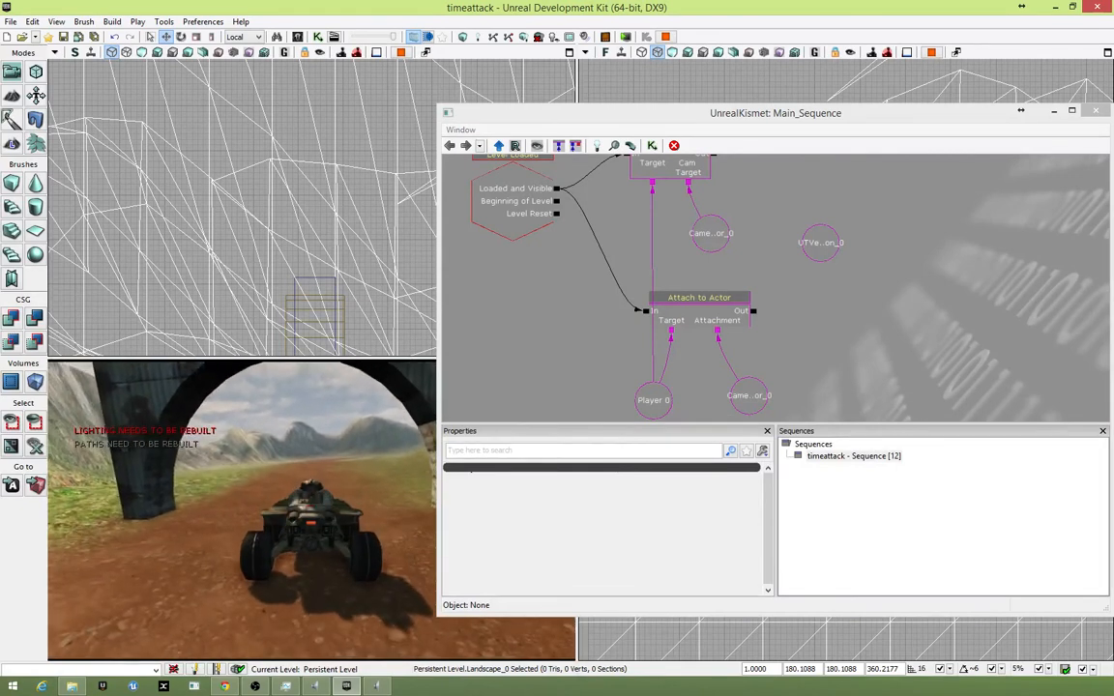
key(Escape)
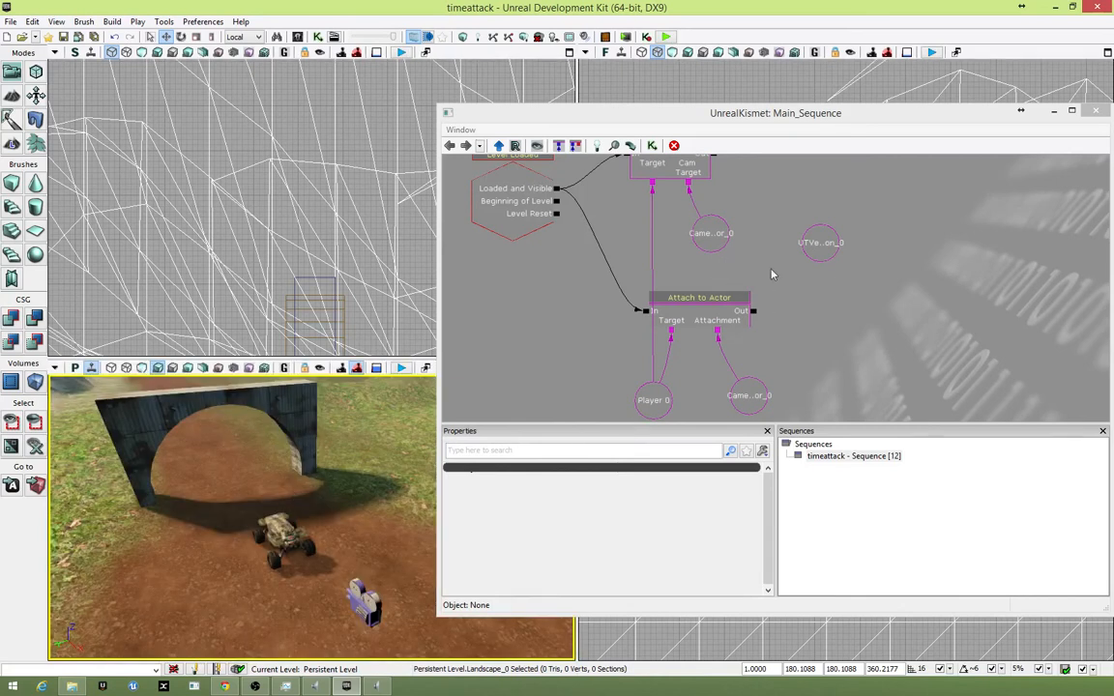
- Break the link from the Level Loaded event's Loaded and Visible output to the Attach to Actor action's In
drag(828, 326, 778, 324)
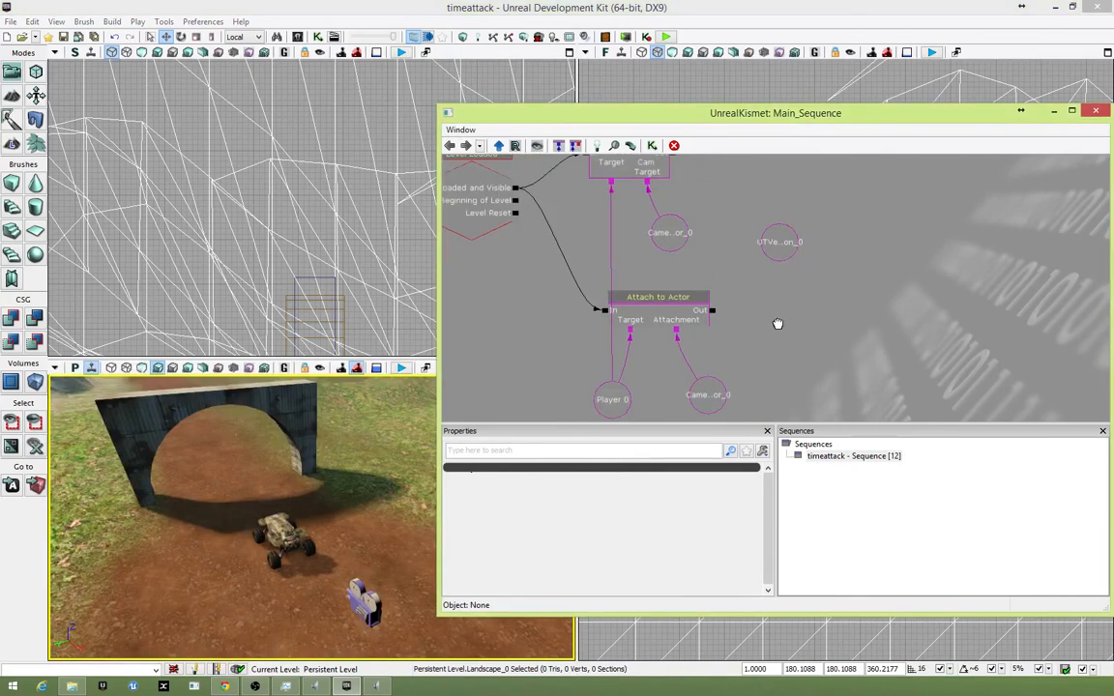
drag(585, 229, 624, 229)
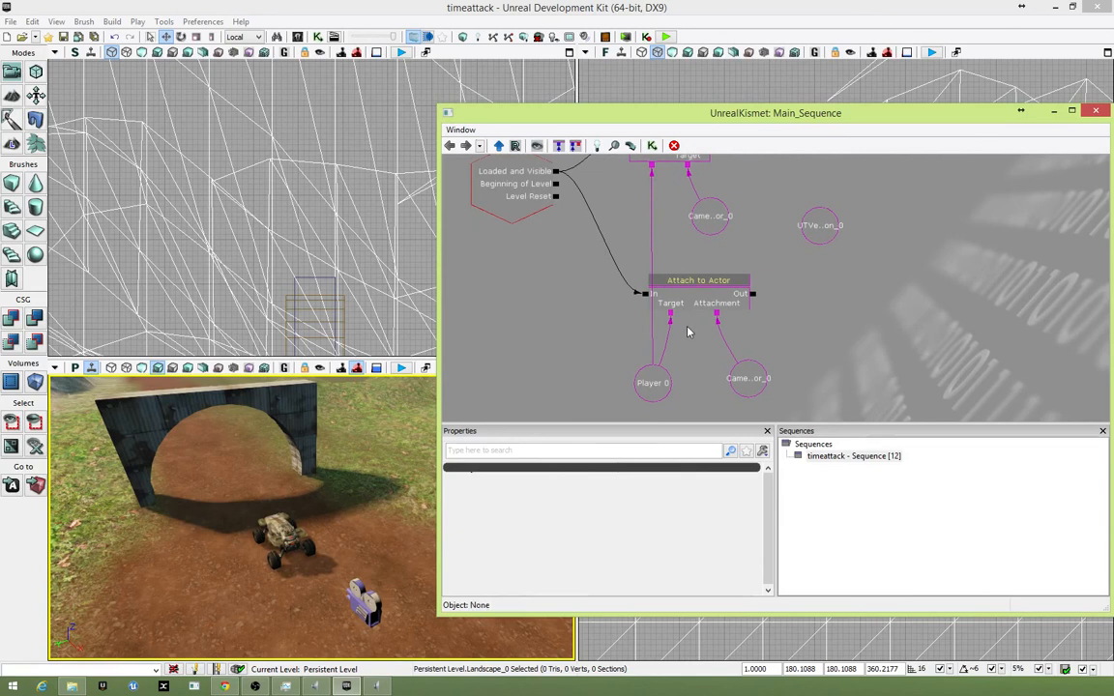
drag(840, 279, 771, 301)
click(620, 336)
right_click(608, 321)
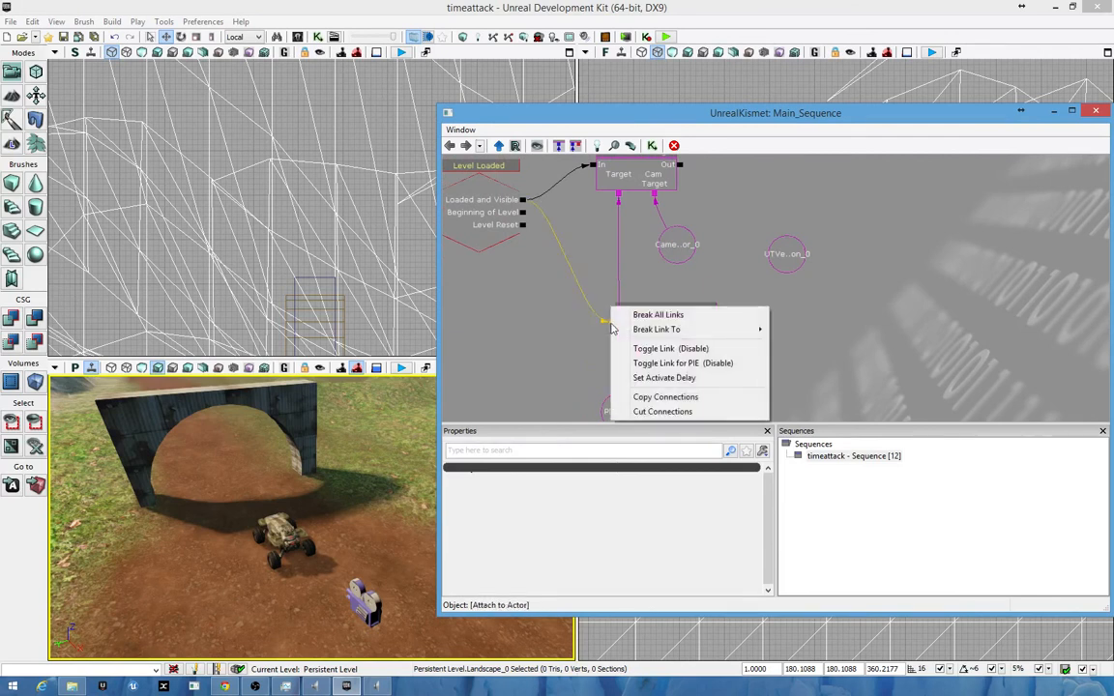
click(670, 317)
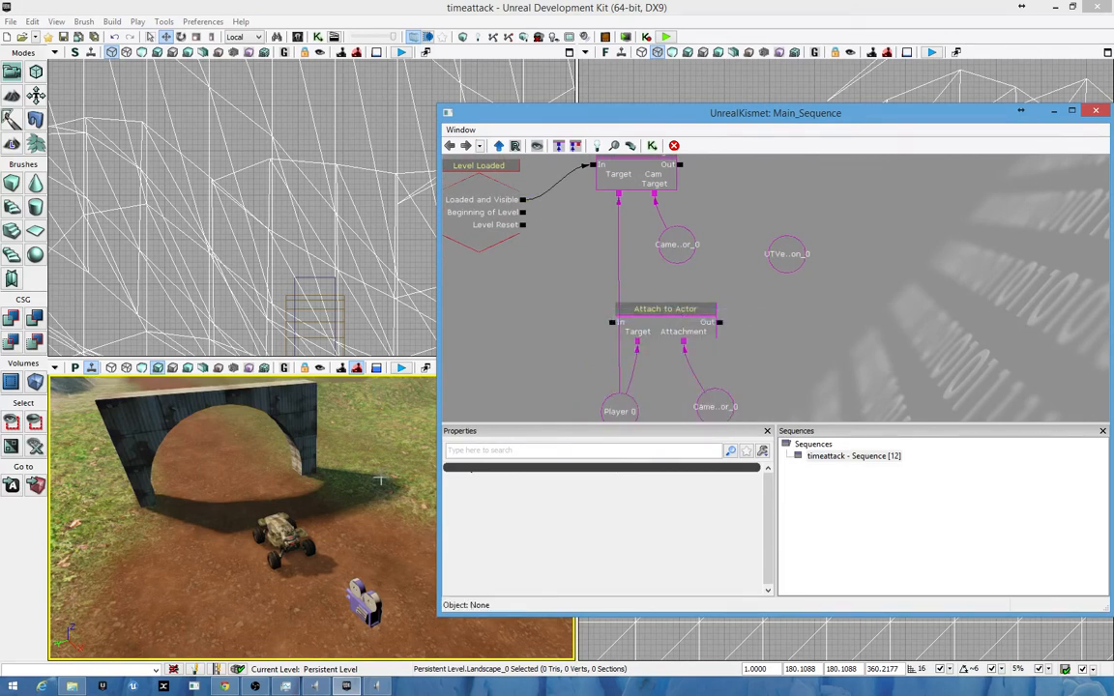
- Play-test the level by driving the Scorpion forward to see the camera's behavior without the actor attachment, and exit the test
click(368, 331)
click(404, 367)
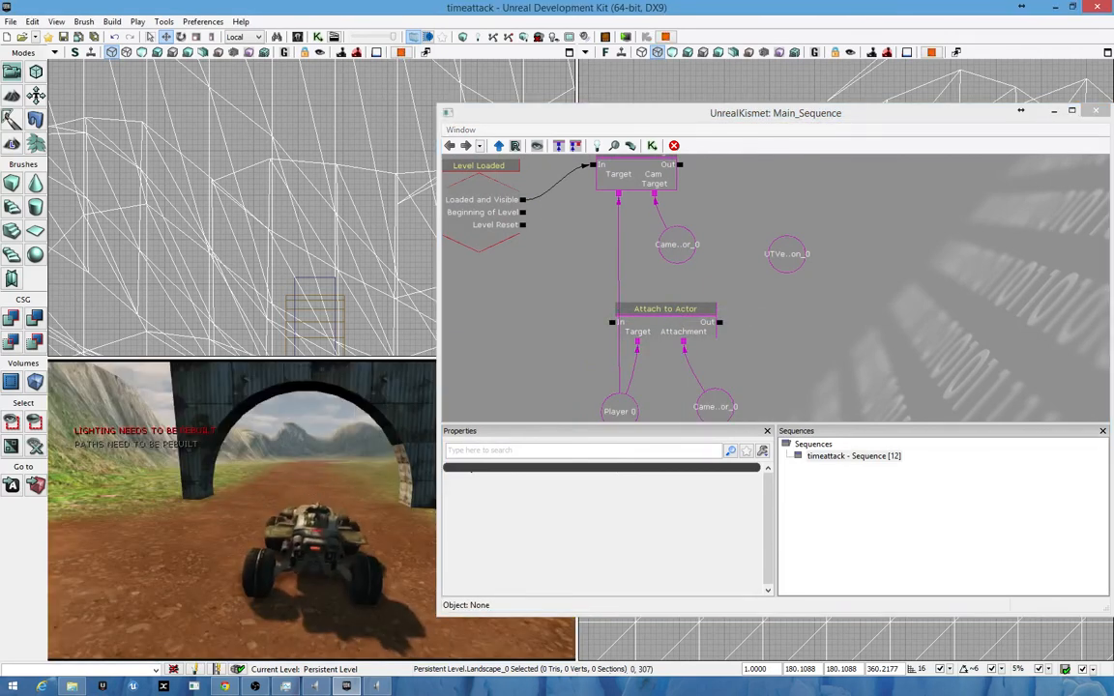
key(w)
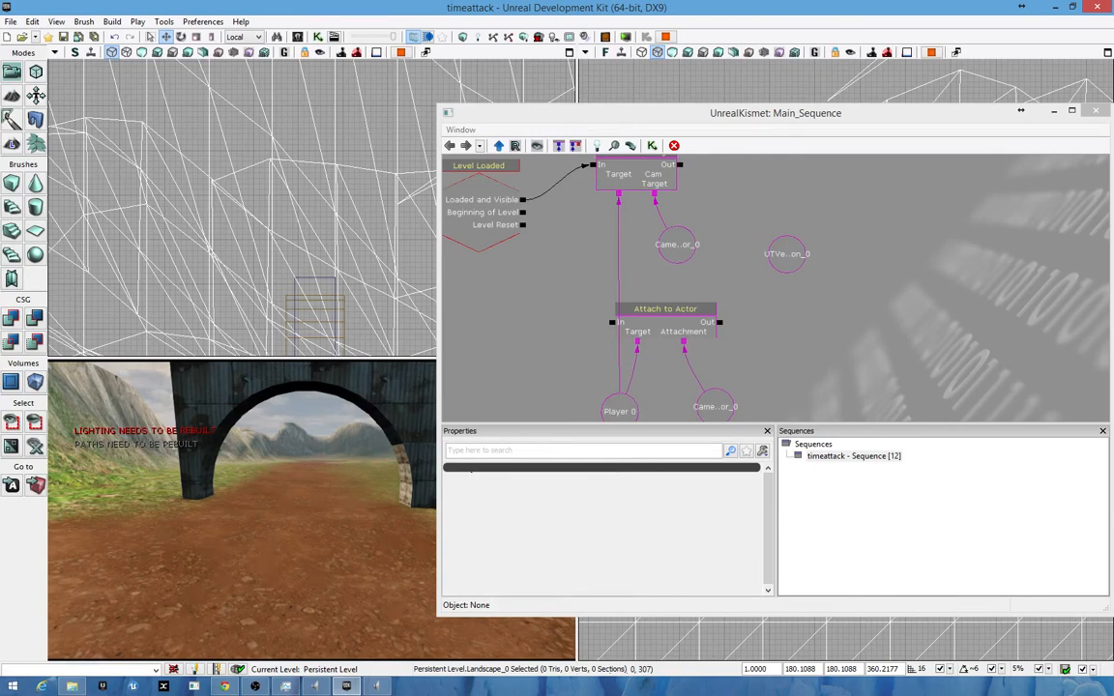
key(Escape)
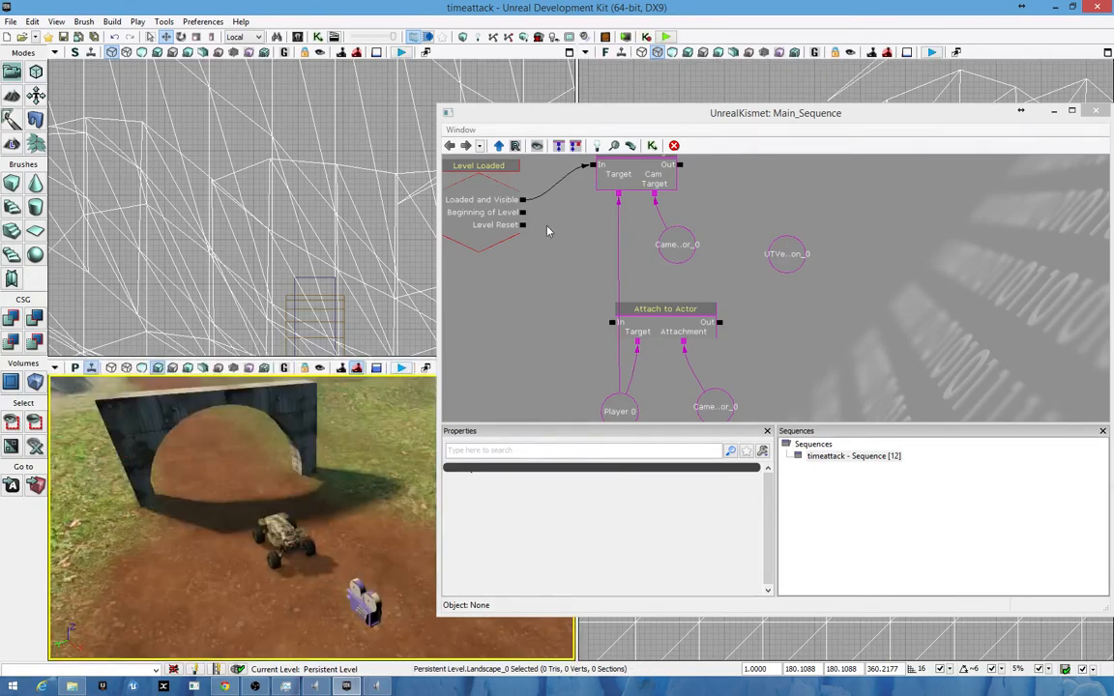
- Relink the Level Loaded event's Loaded and Visible output to the Attach to Actor action's In, and delete the unused Scorpion factory variable
click(494, 206)
drag(523, 207, 611, 322)
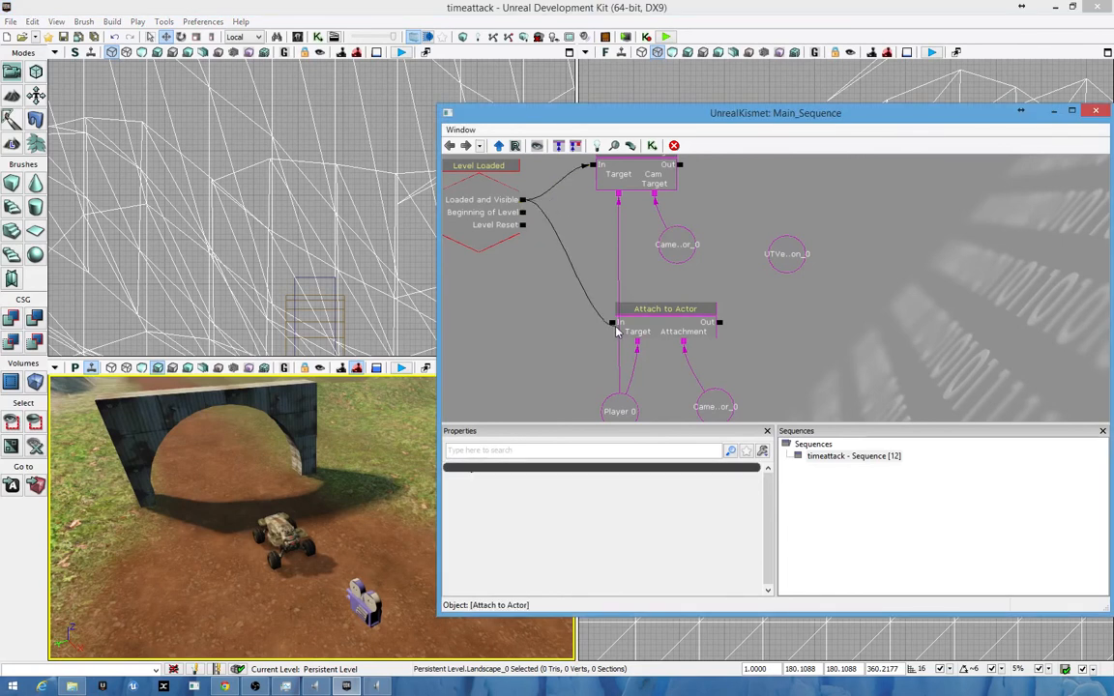
click(481, 214)
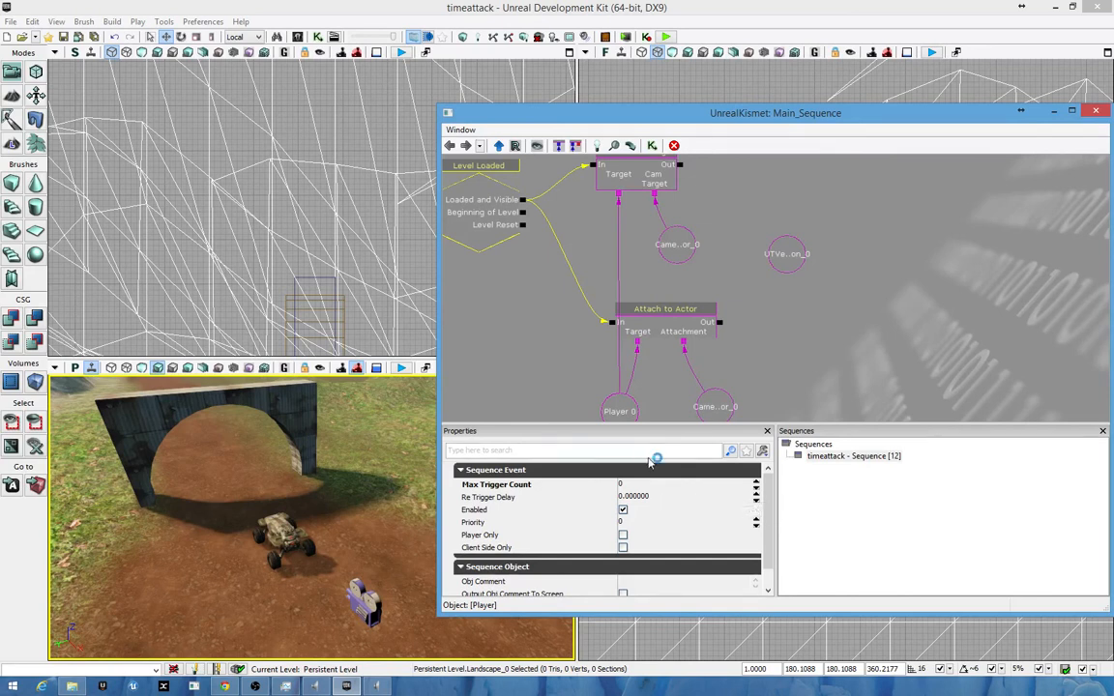
click(786, 256)
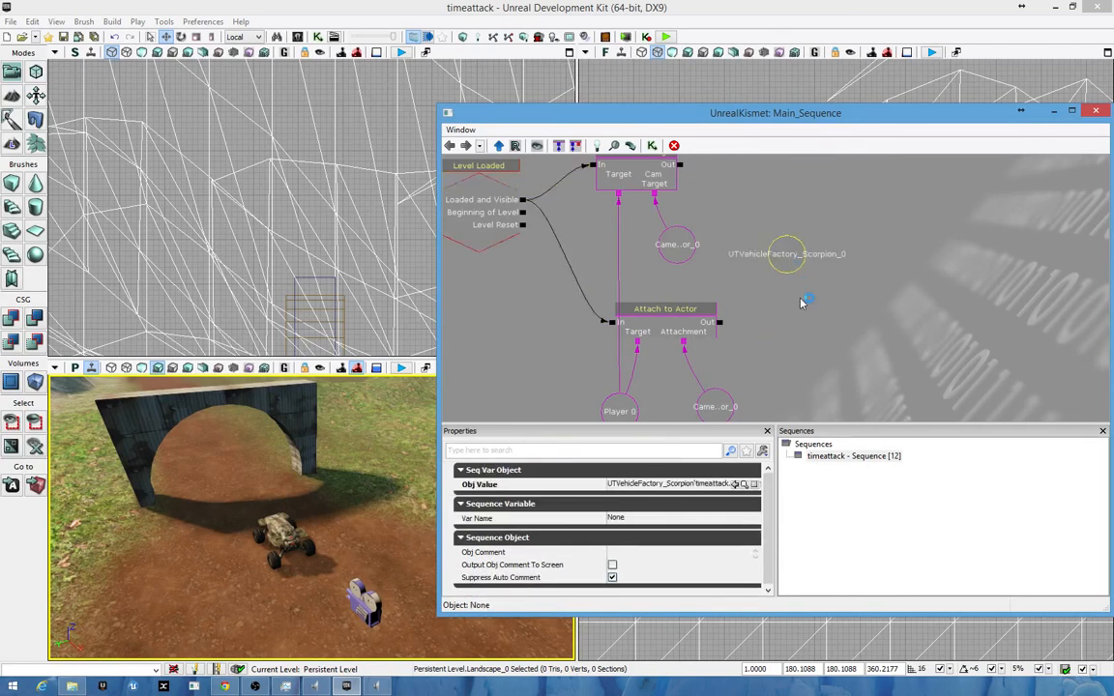
key(Delete)
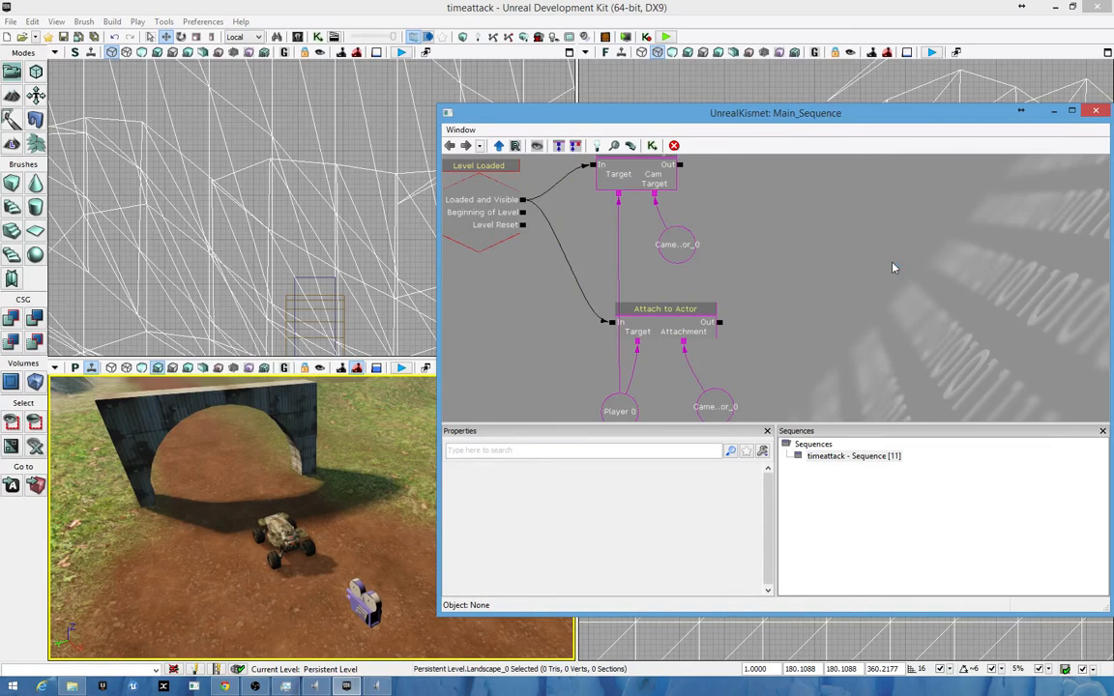
- Select the Level Loaded event with both camera actions and their variables, and review the whole Kismet sequence
scroll(693, 290, down, 3)
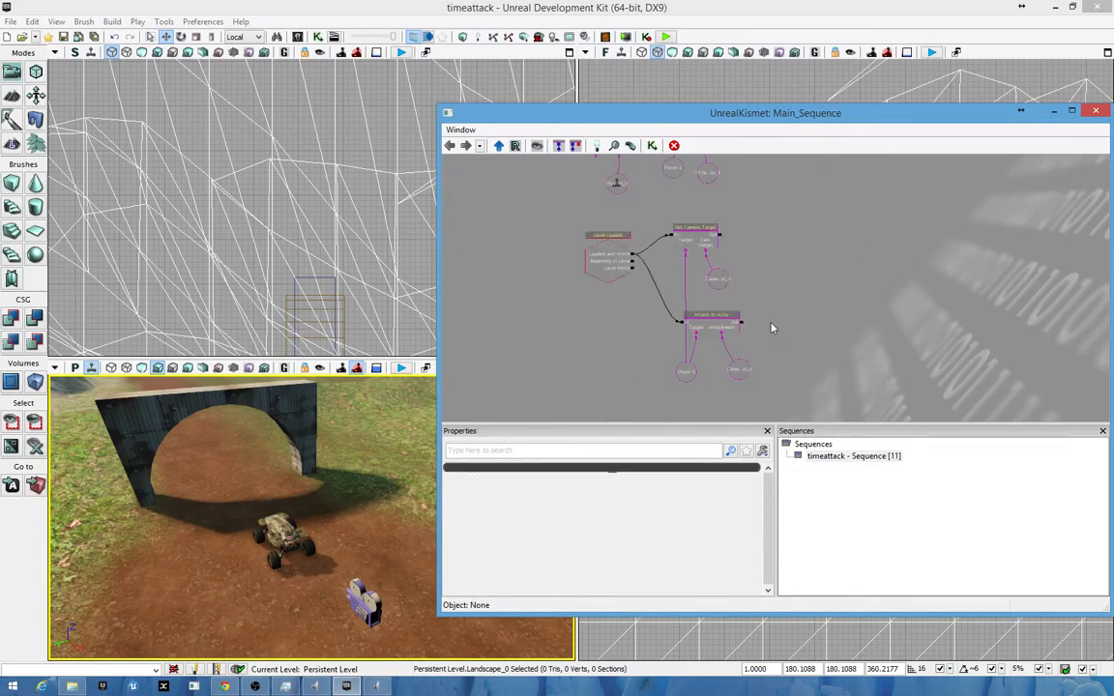
drag(817, 278, 825, 320)
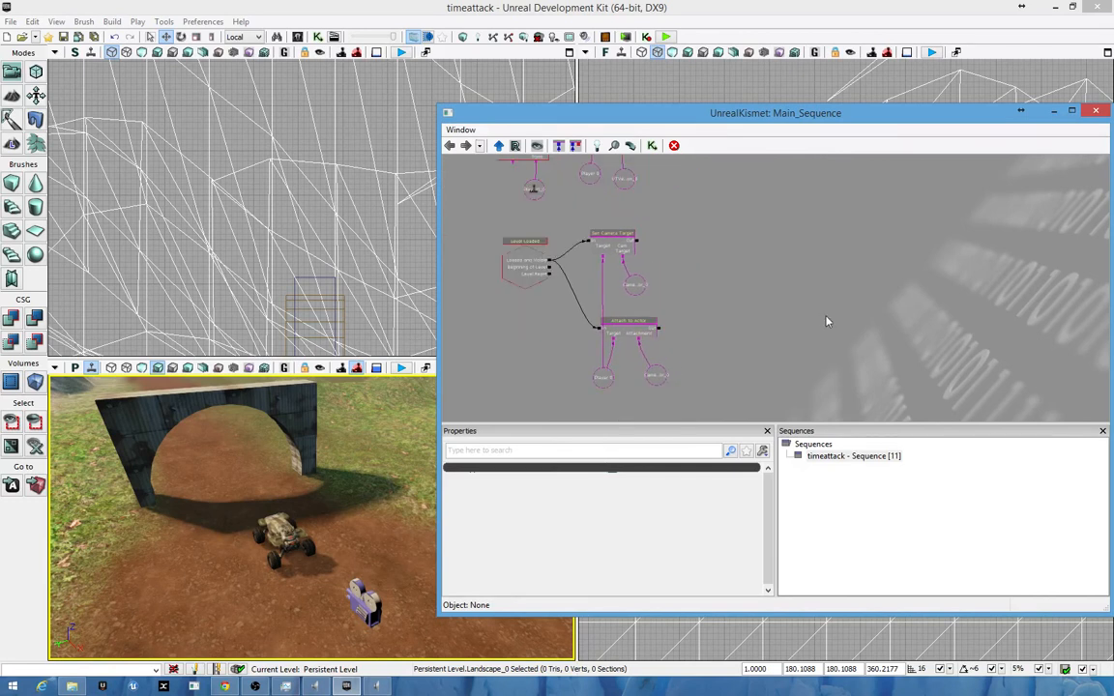
drag(812, 346, 787, 349)
drag(778, 278, 824, 289)
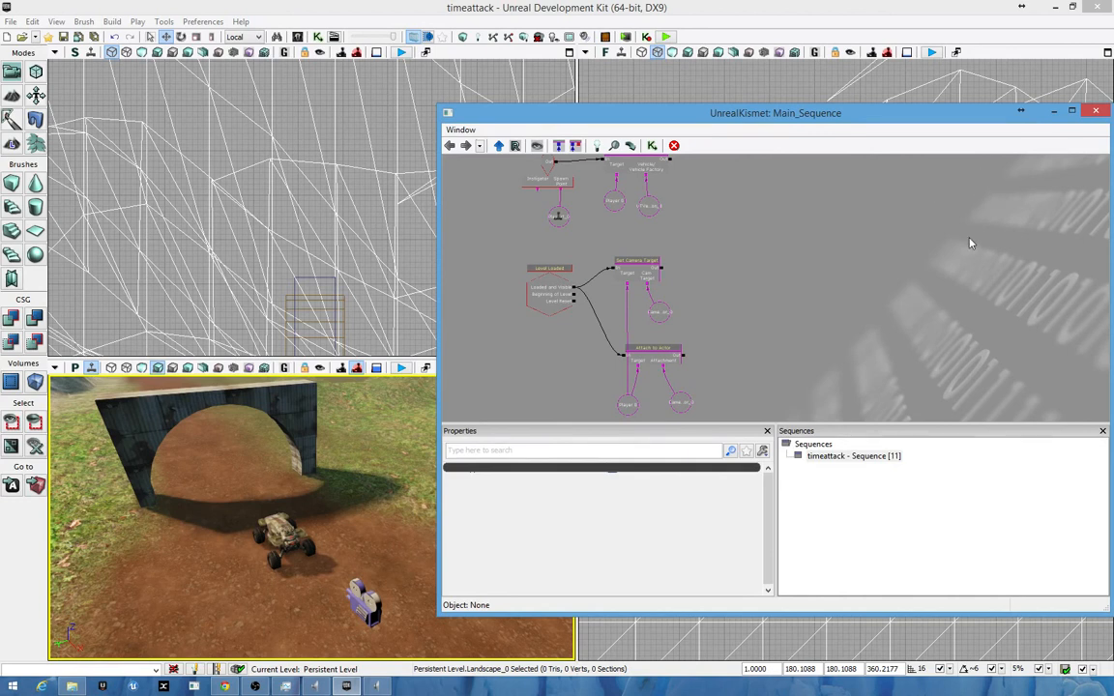
drag(883, 305, 861, 287)
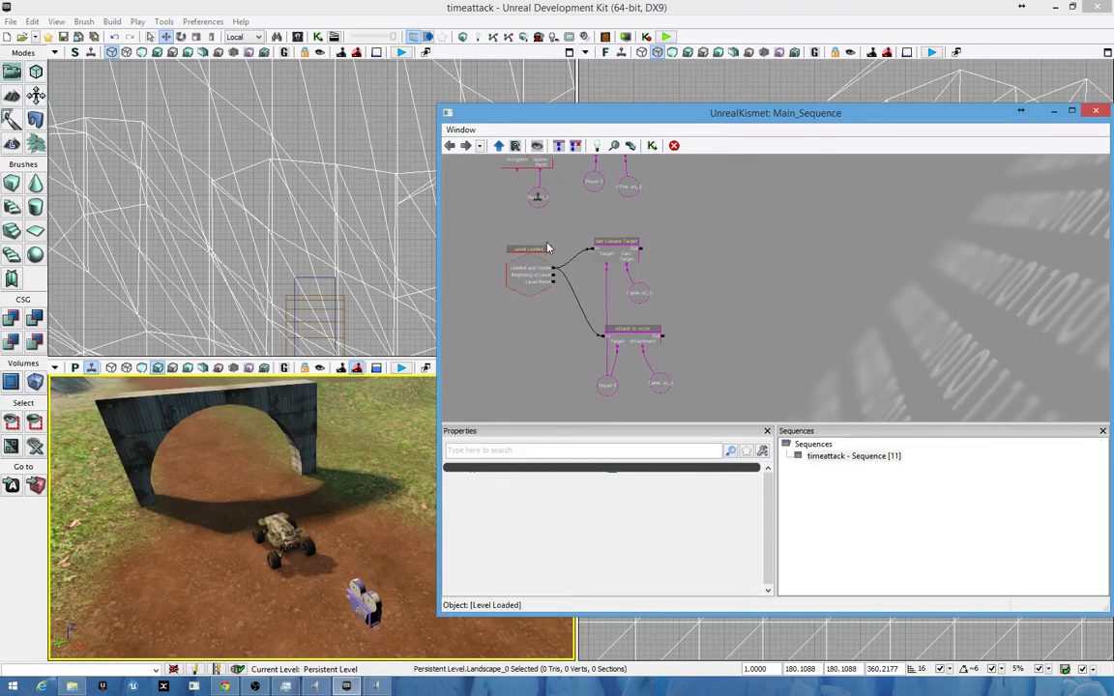
ctrl+alt+drag(504, 237, 704, 404)
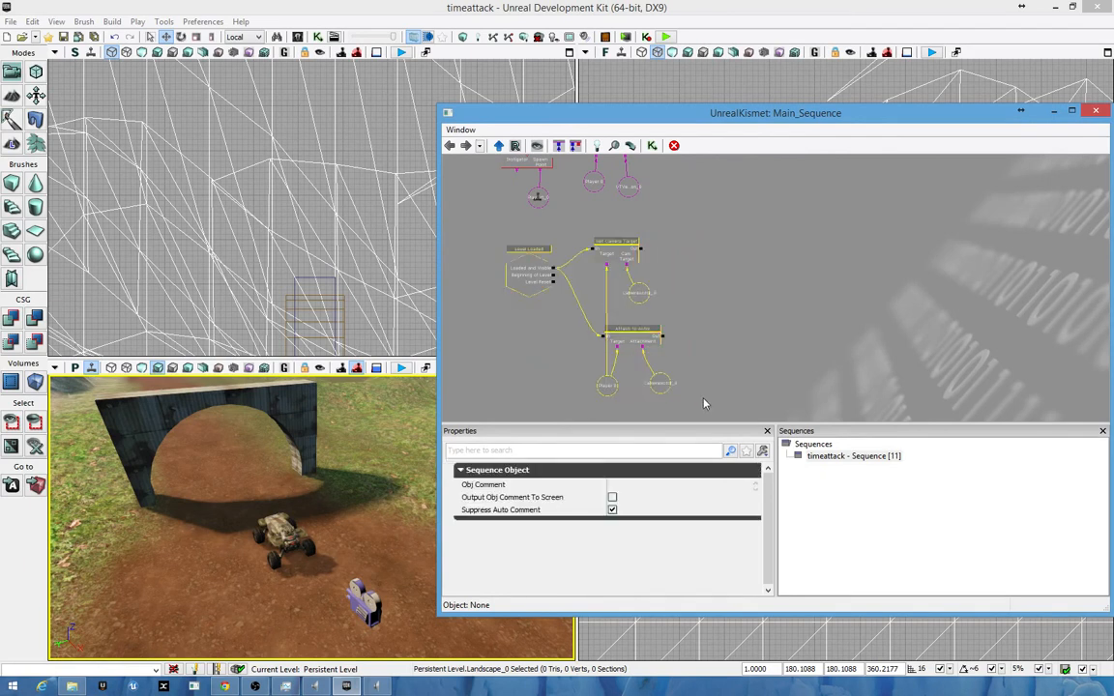
drag(697, 276, 751, 304)
scroll(763, 300, down, 1)
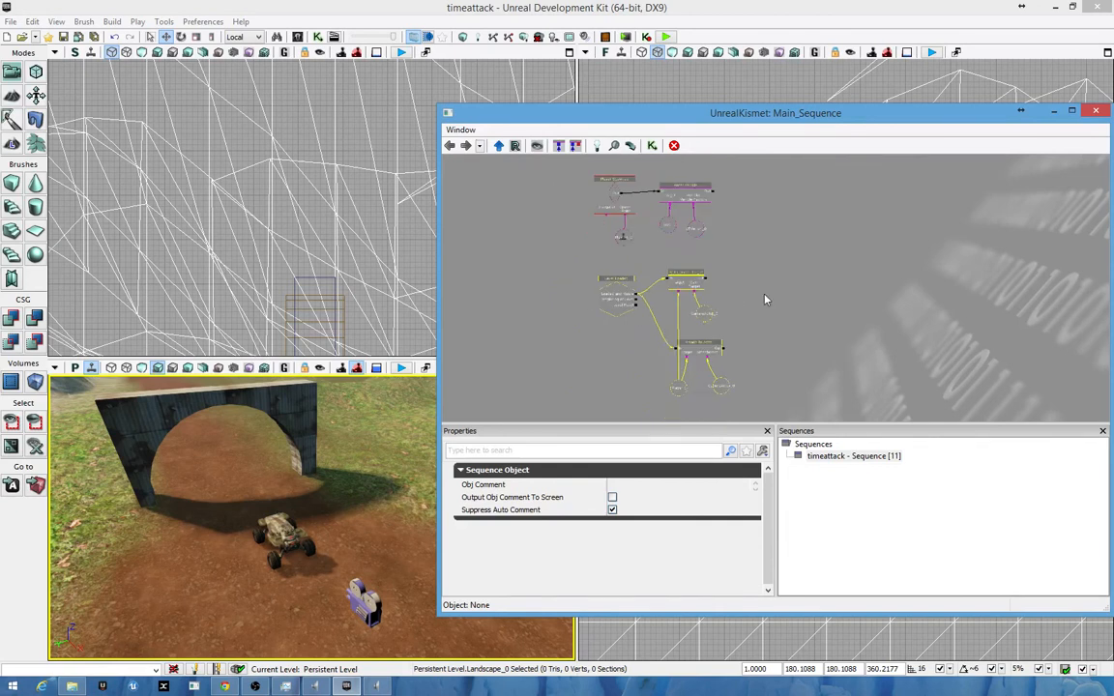
scroll(726, 310, down, 1)
scroll(728, 313, down, 1)
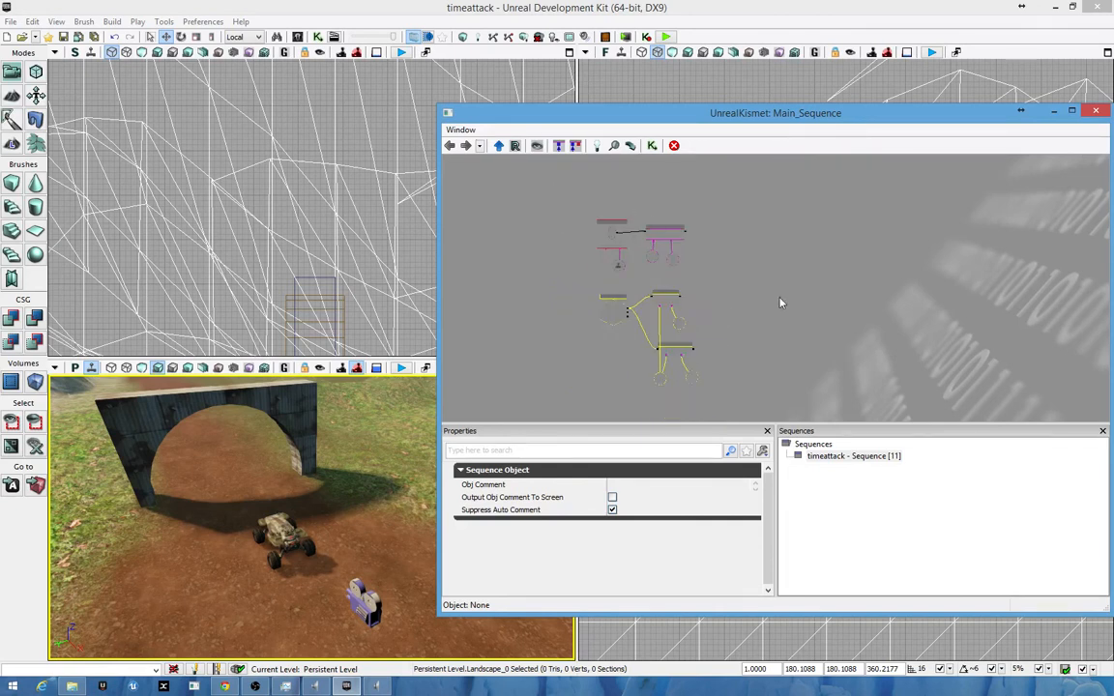
- Select all the Kismet nodes and frame them with the comment "Attach camera and spawn in vehicle"
scroll(781, 303, up, 1)
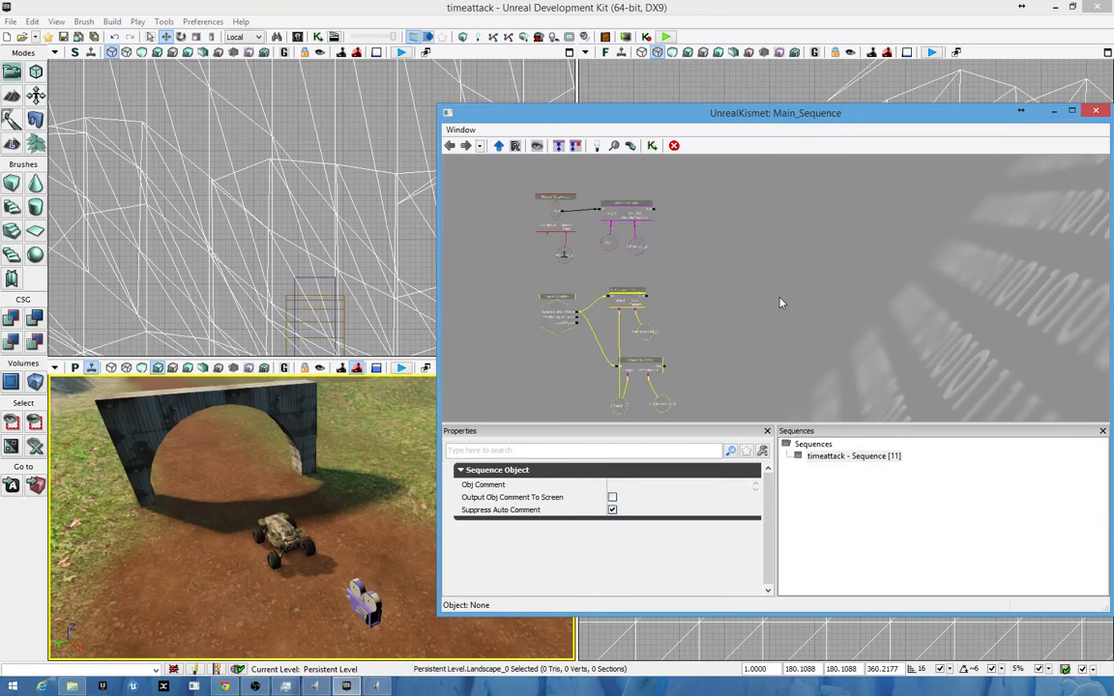
click(526, 184)
drag(525, 184, 606, 182)
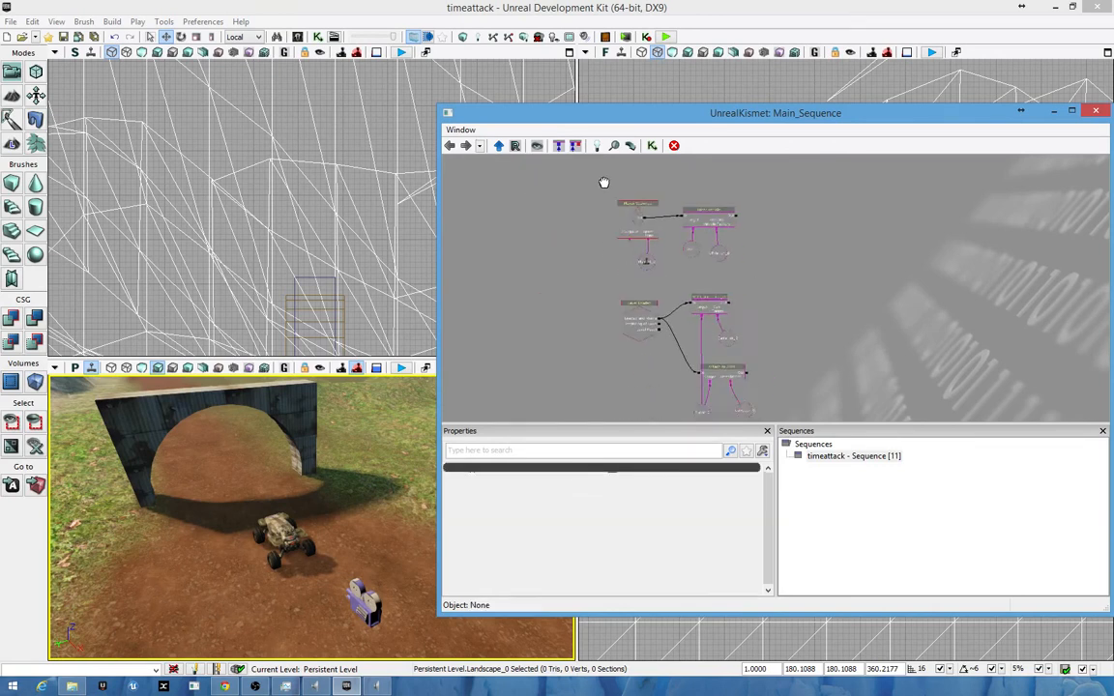
ctrl+alt+drag(698, 308, 788, 418)
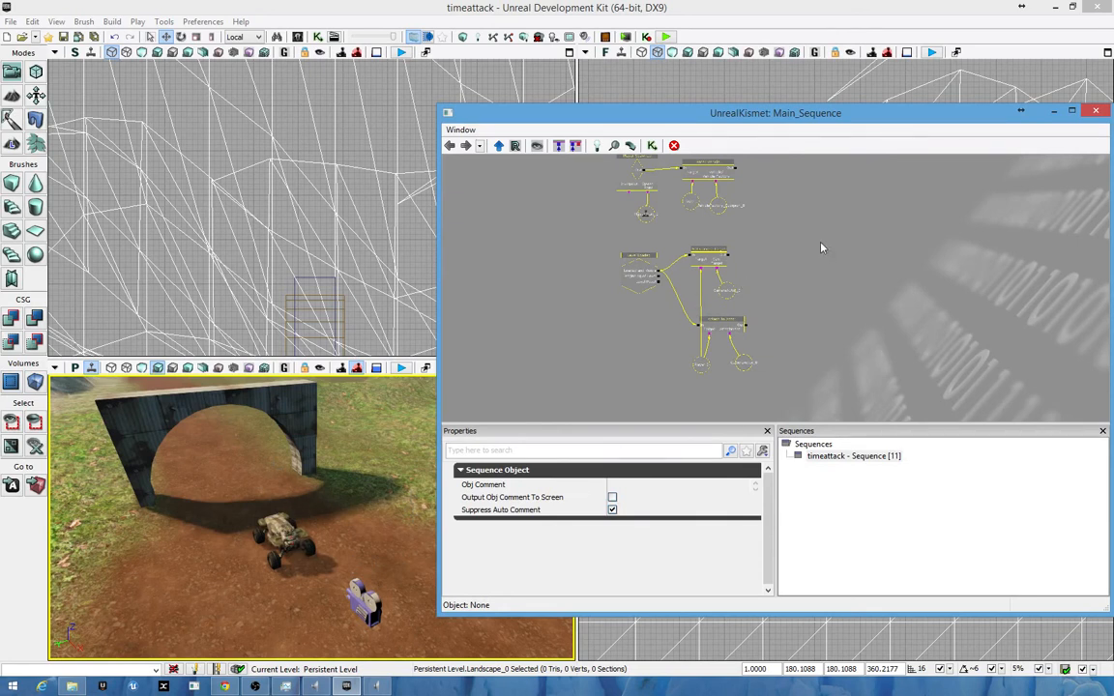
drag(823, 254, 787, 293)
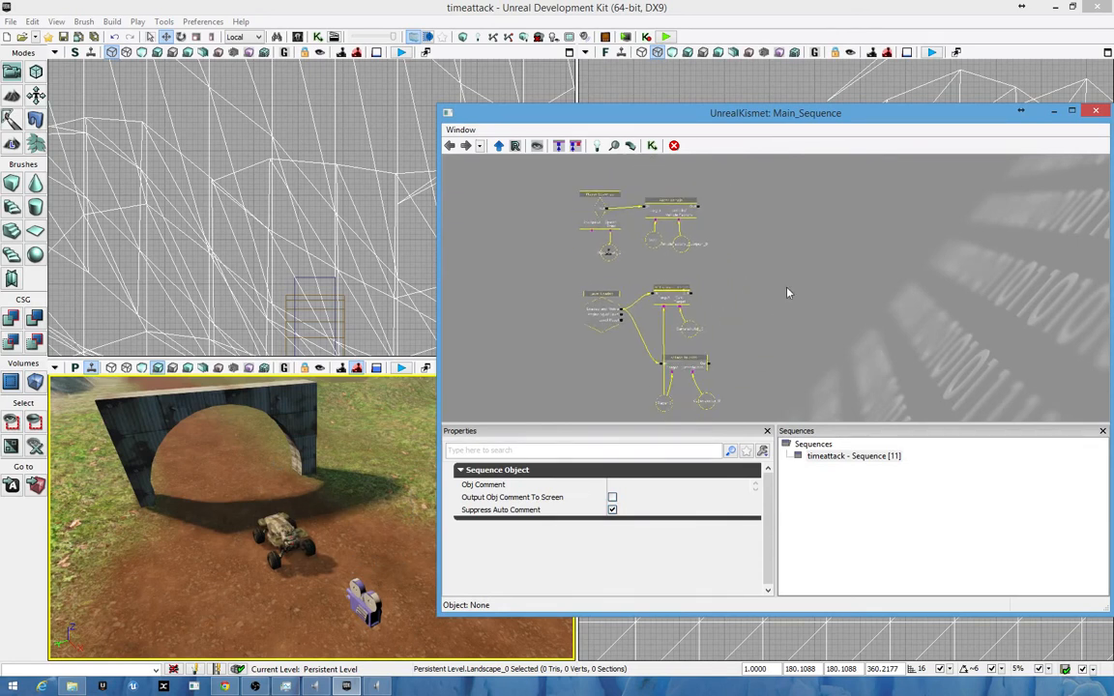
ctrl+alt+drag(563, 175, 744, 396)
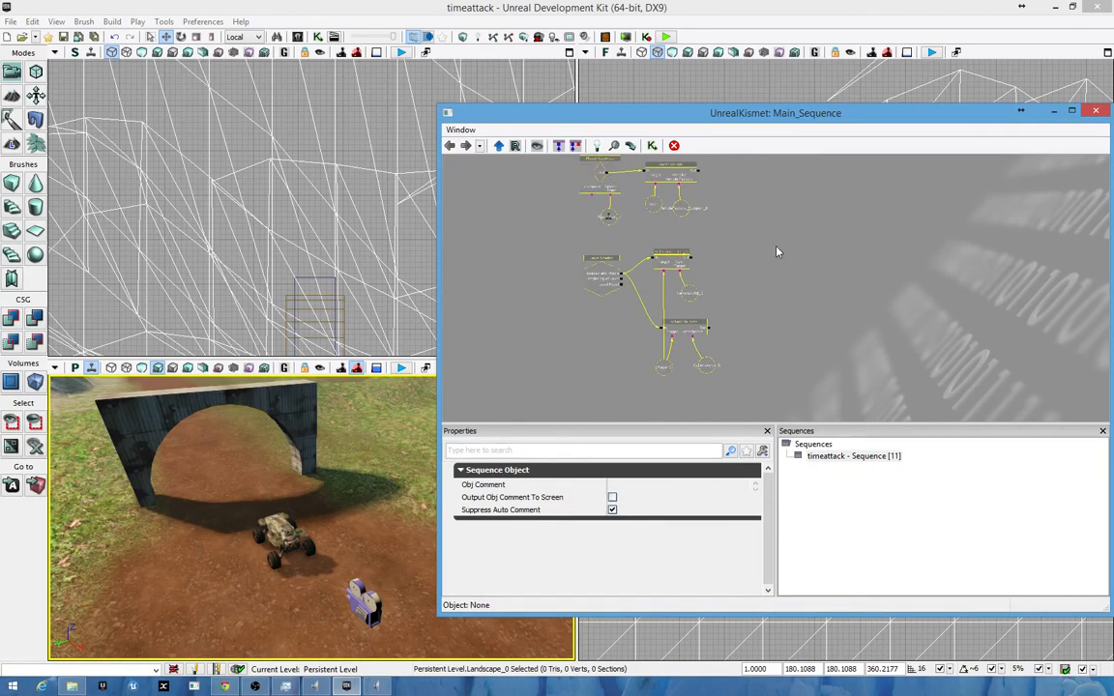
key(c)
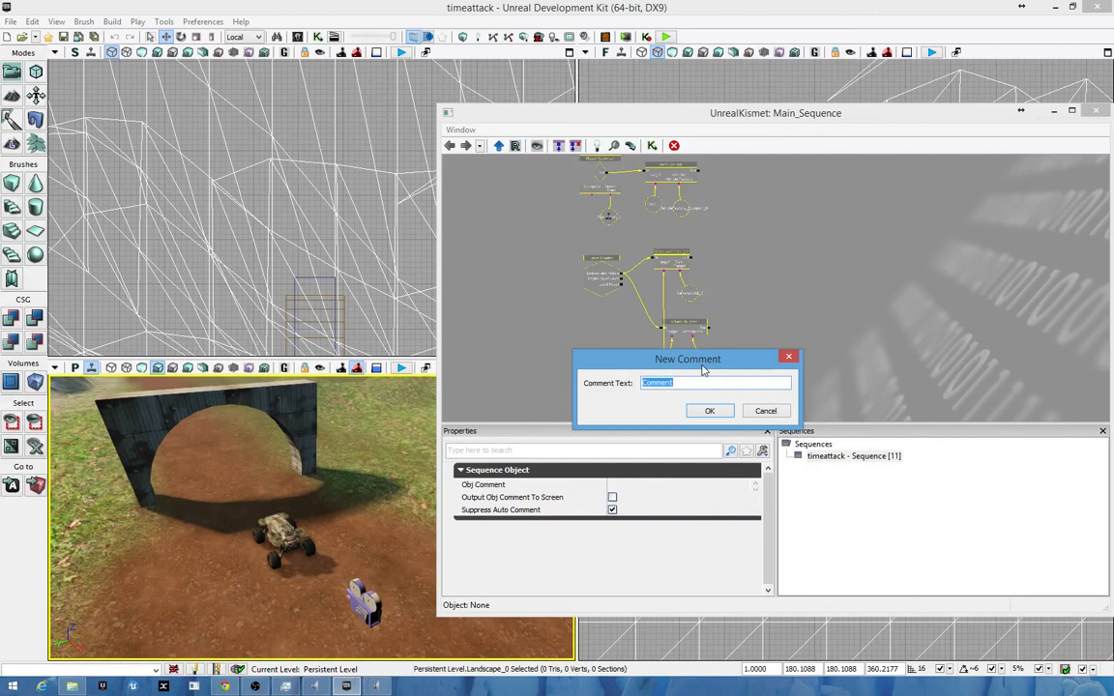
text(Attach camera and spawn in vehicle)
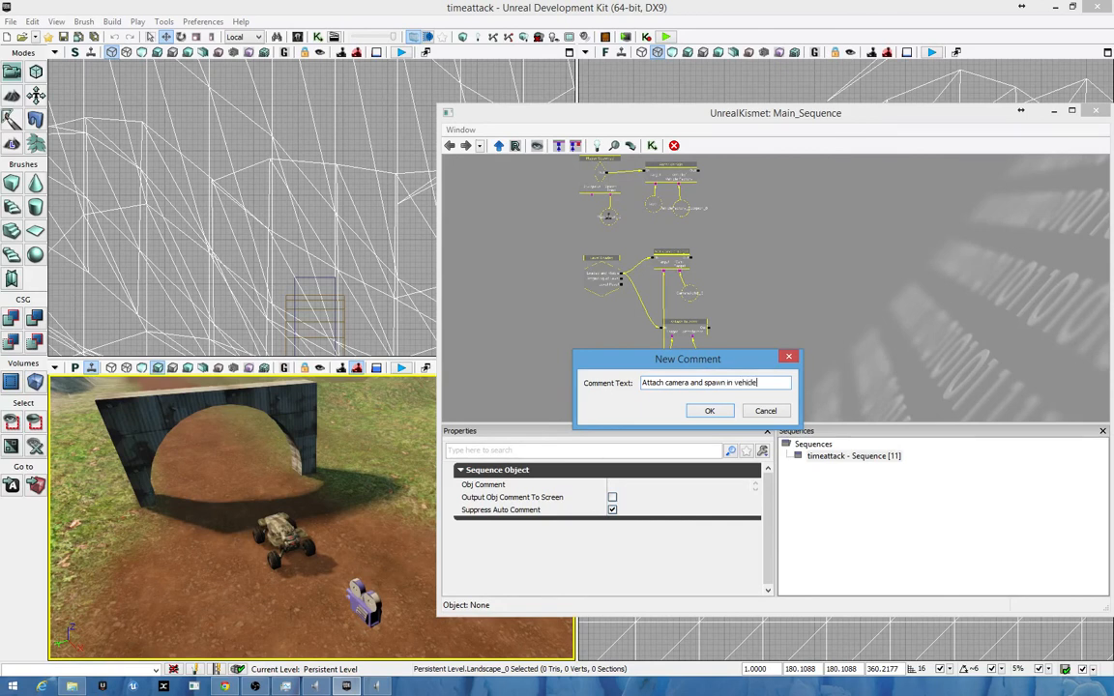
key(Return)
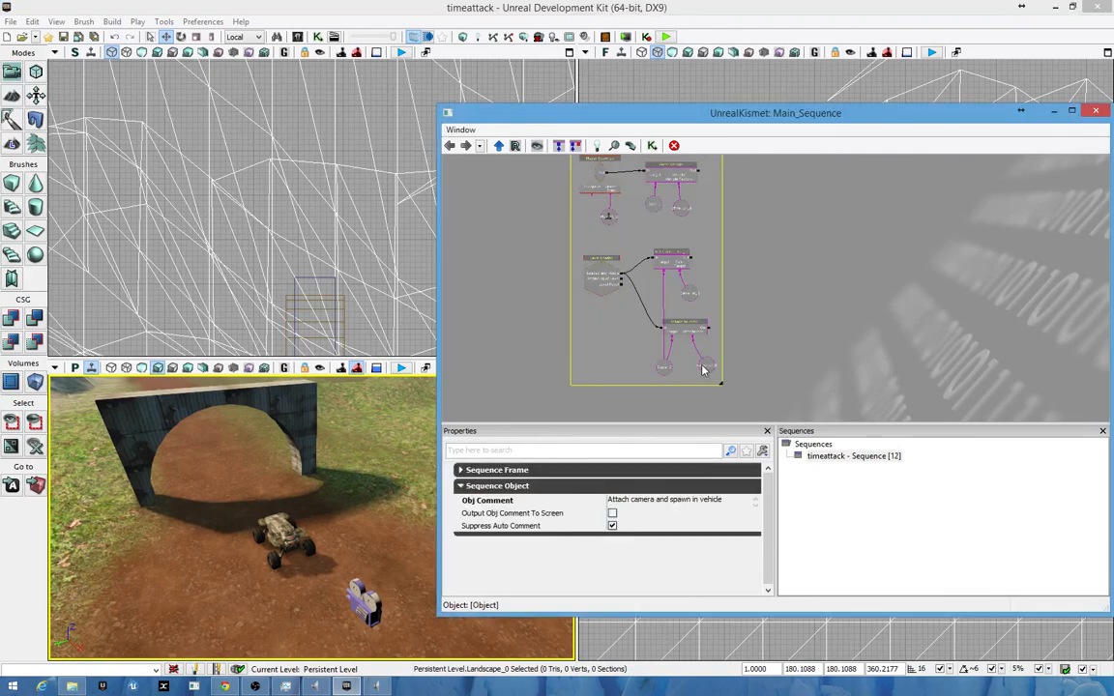
drag(789, 247, 683, 208)
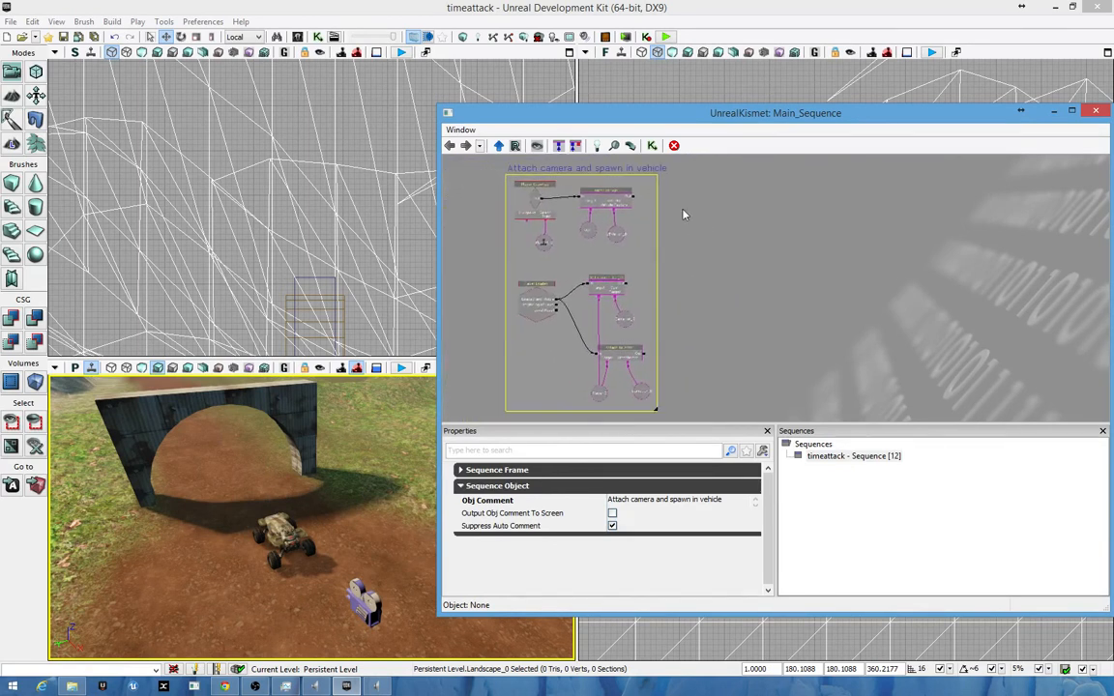
drag(780, 314, 737, 357)
scroll(737, 357, down, 1)
scroll(737, 357, down, 2)
drag(914, 351, 766, 313)
scroll(771, 314, up, 2)
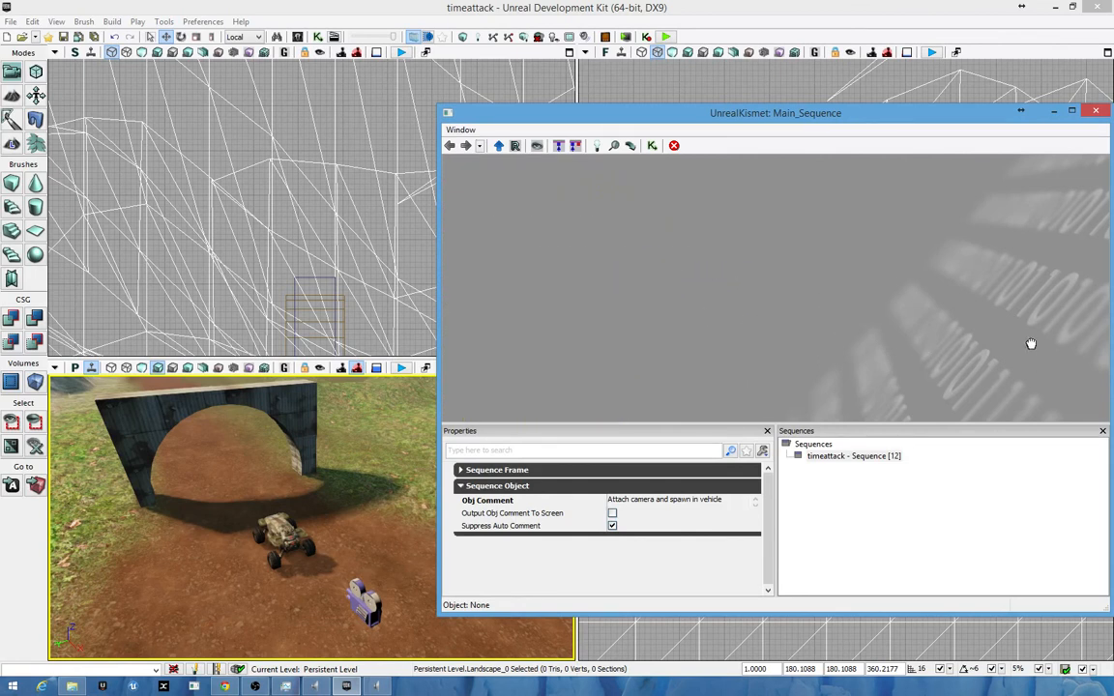
scroll(757, 326, down, 3)
scroll(757, 327, down, 1)
scroll(758, 326, up, 2)
drag(705, 338, 655, 252)
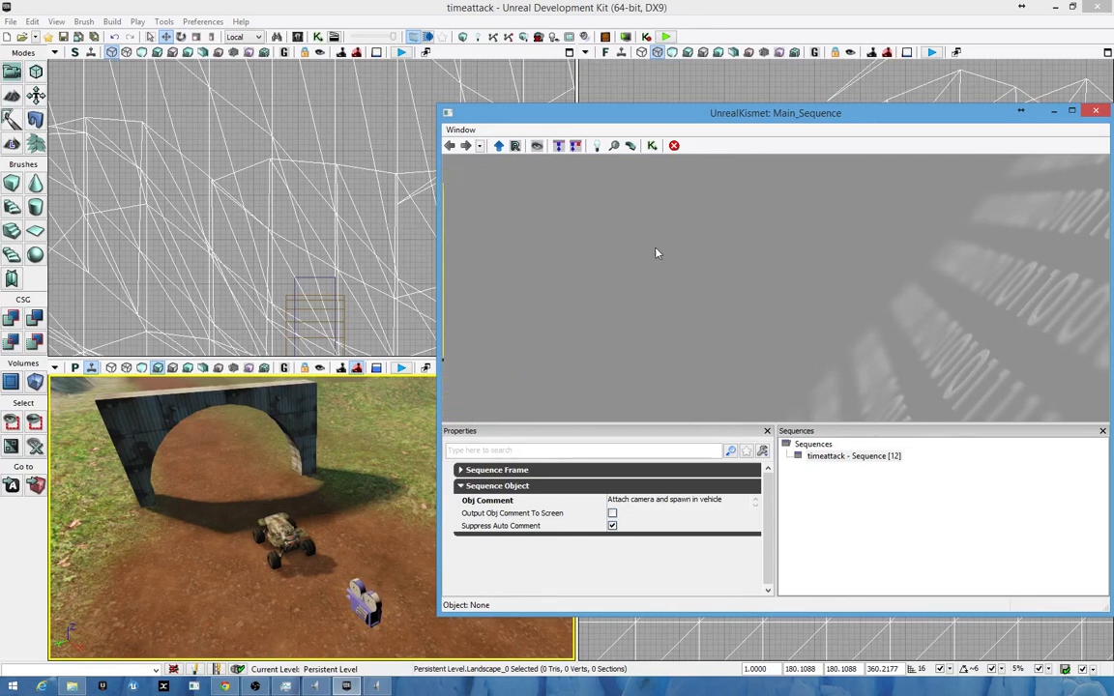
right_drag(406, 482, 447, 527)
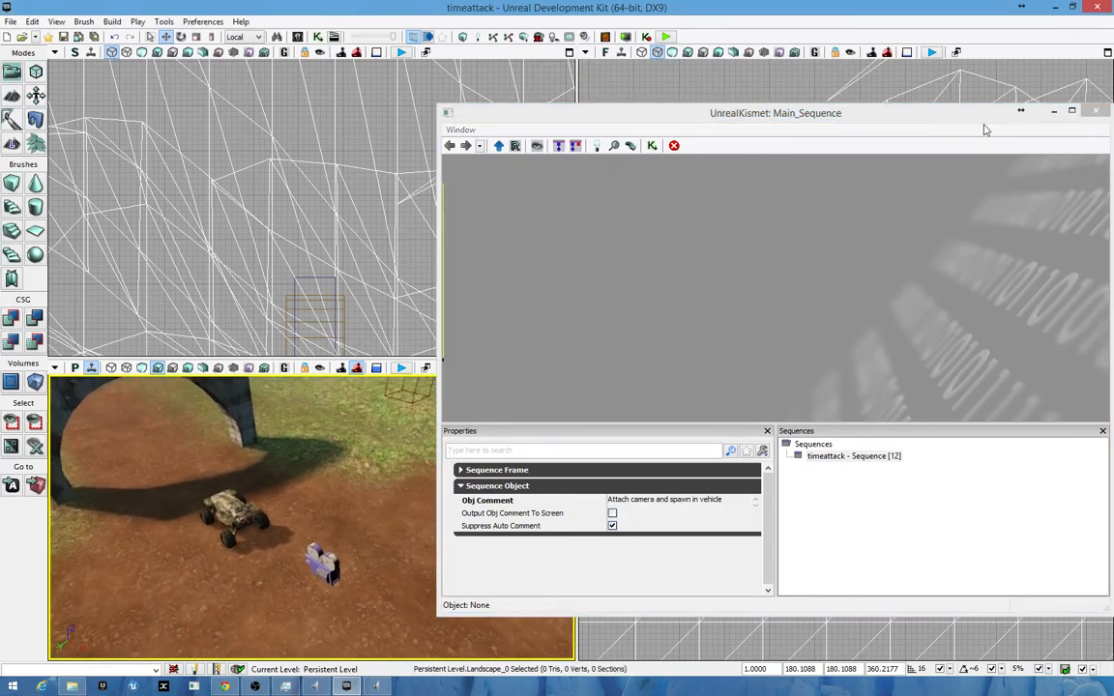
- Minimize the Kismet window, play-test the level by driving the Scorpion around the track back to the arch, and exit the test
click(1054, 111)
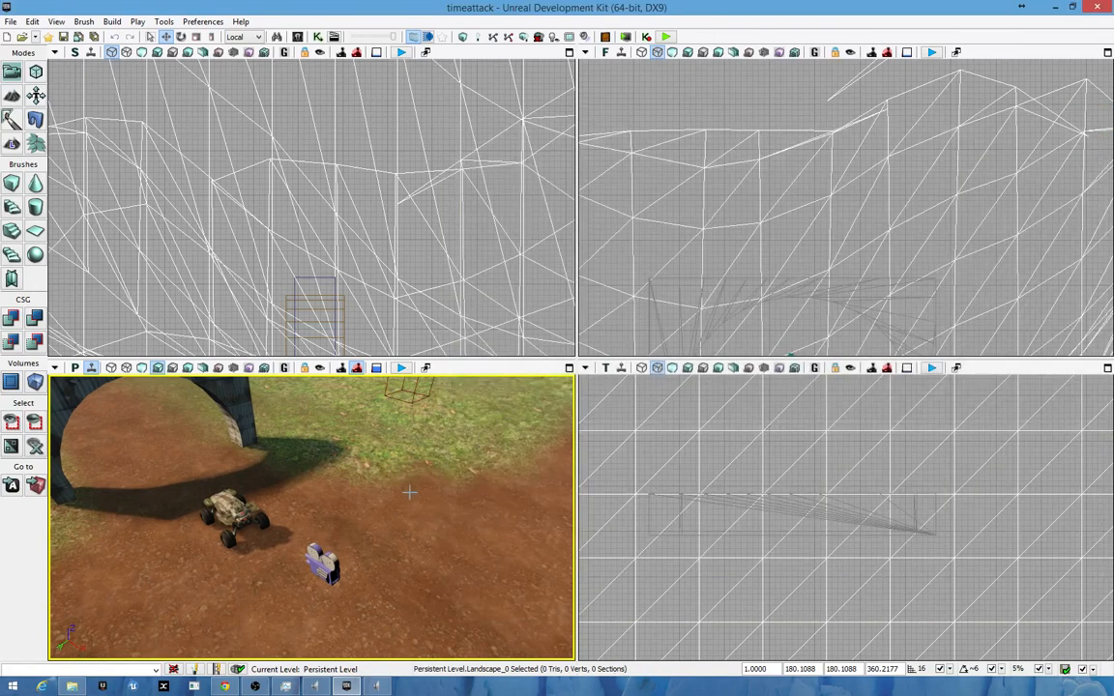
click(401, 368)
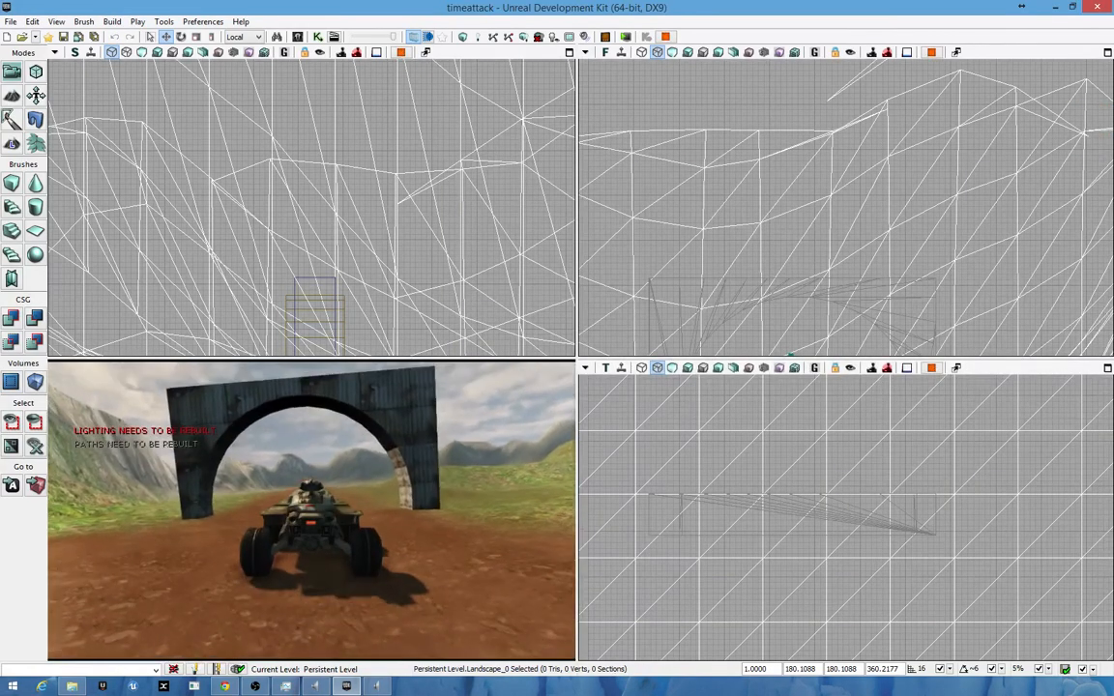
key(w)
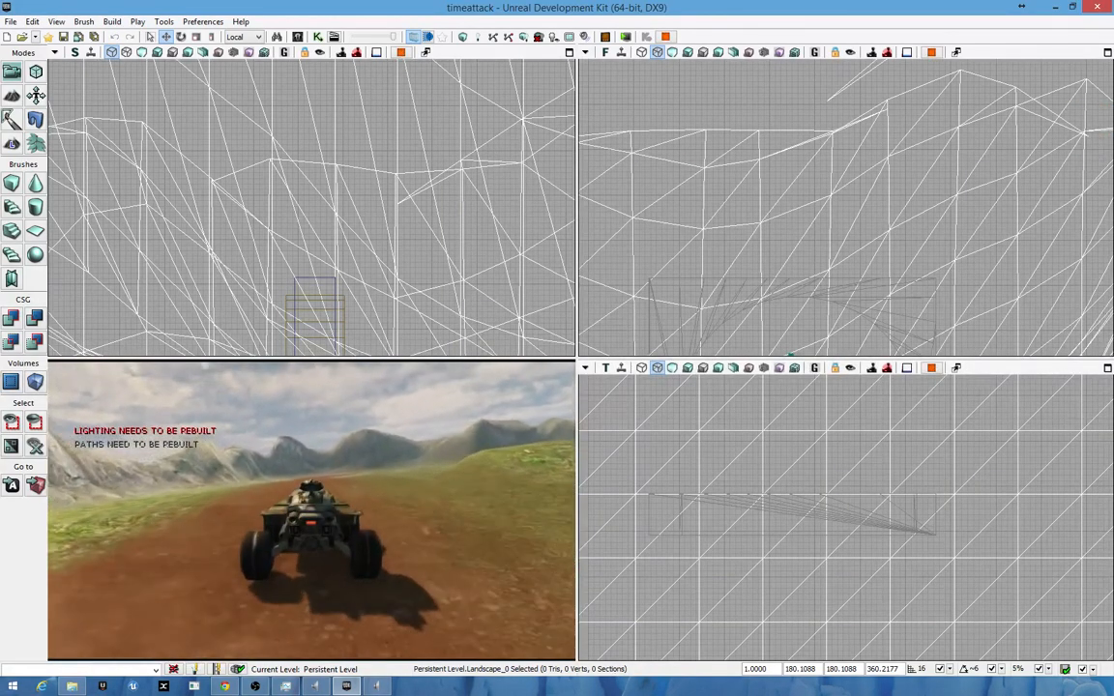
key(w)
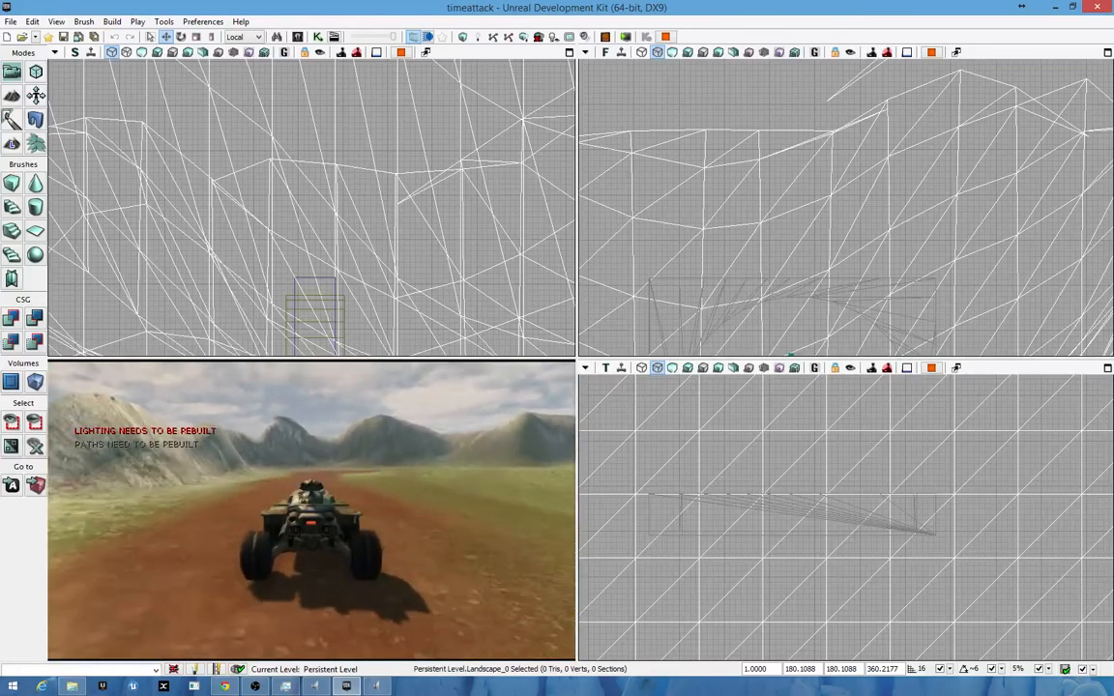
key(w)
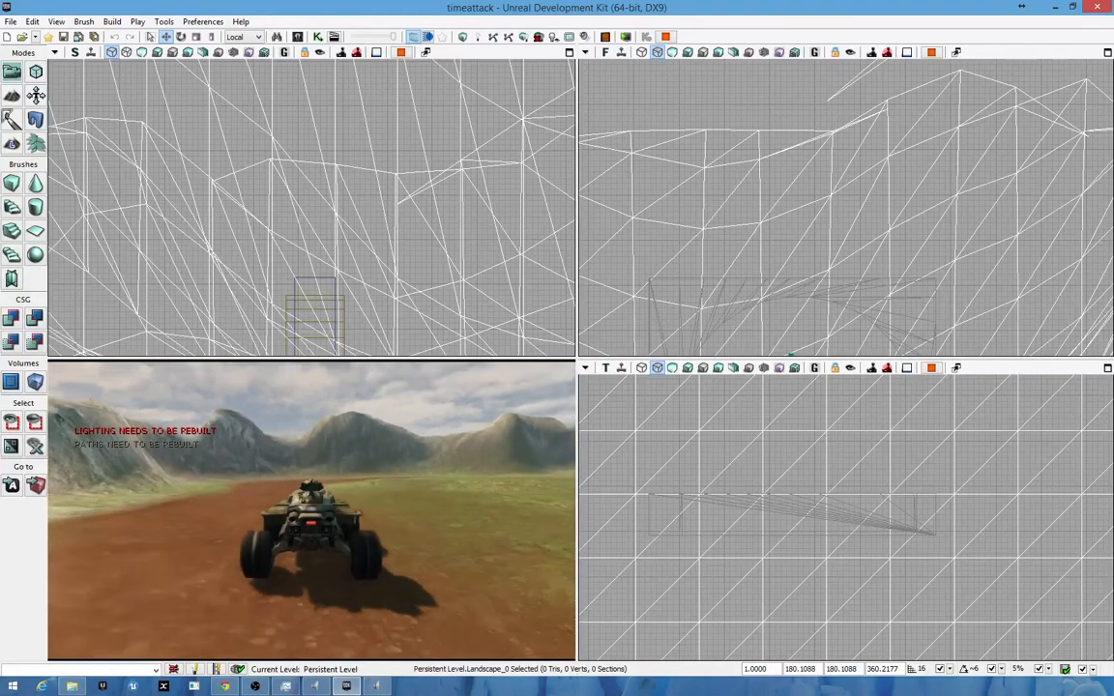
key(w)
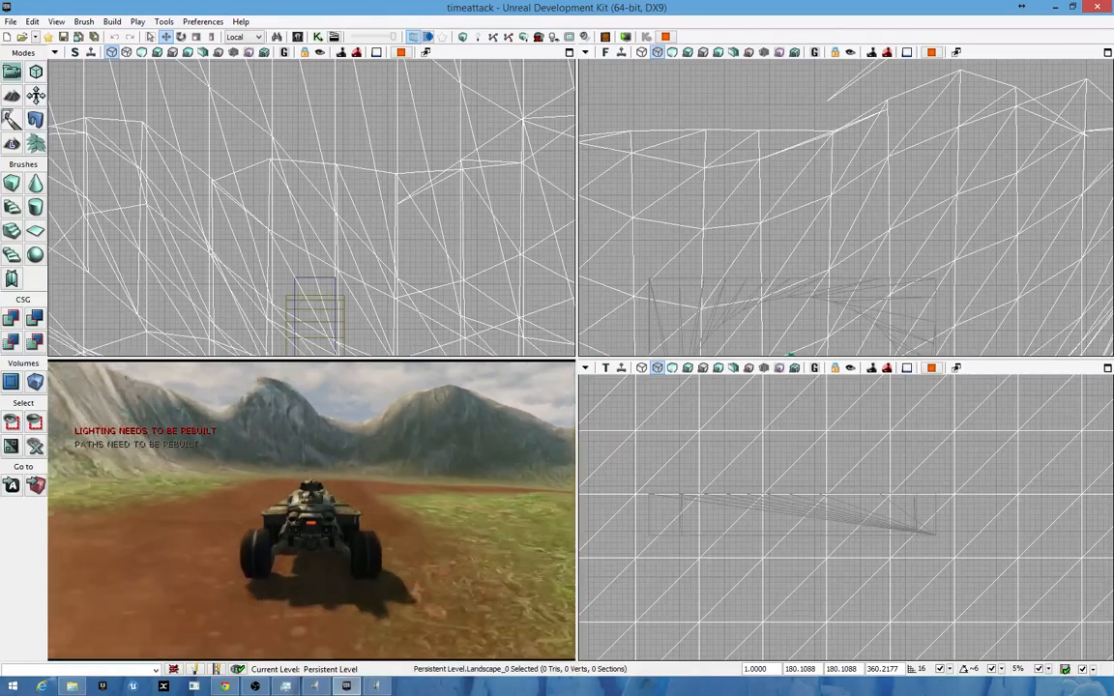
key(w)
key(d)
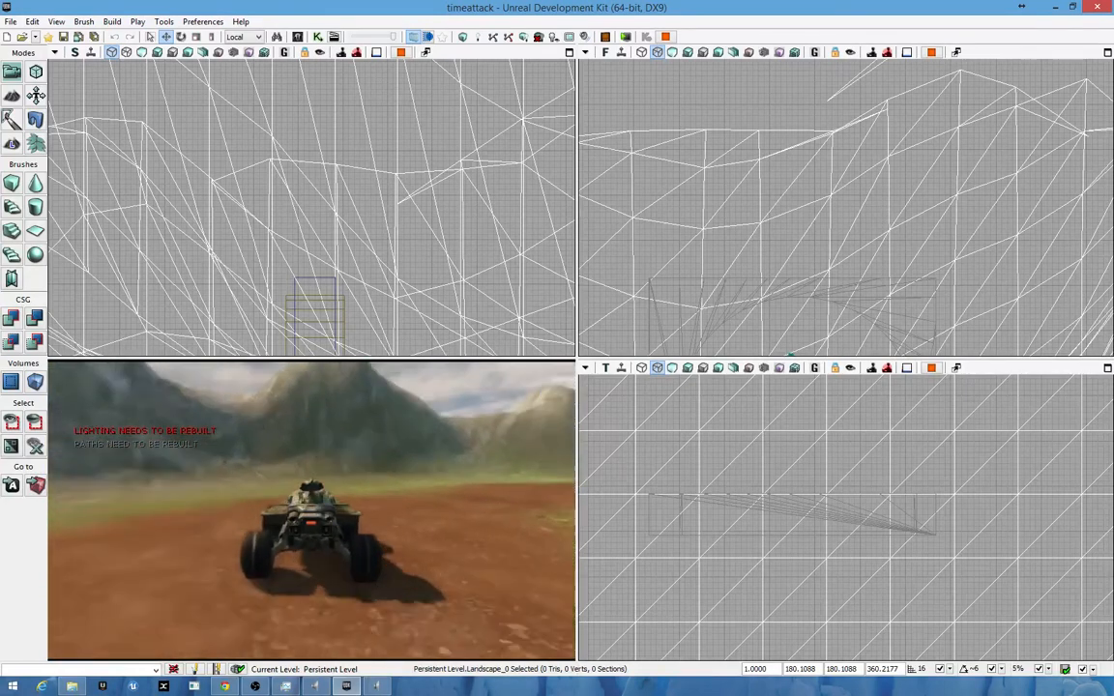
key(w)
key(d)
key(a)
key(d)
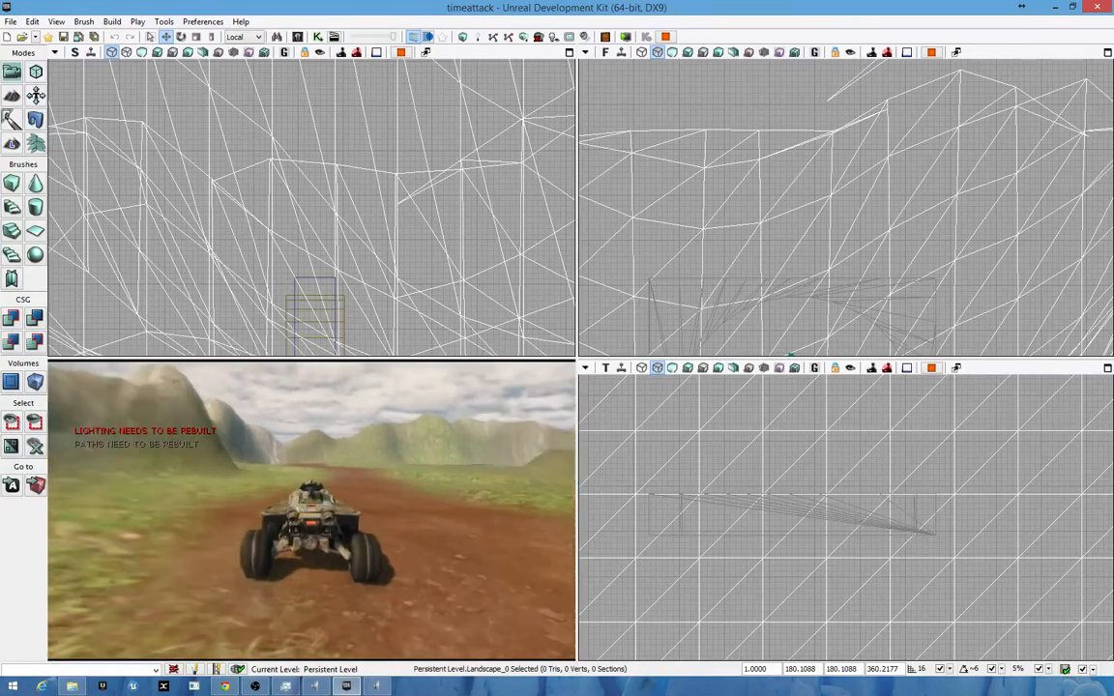
key(w)
key(d)
right_click(311, 511)
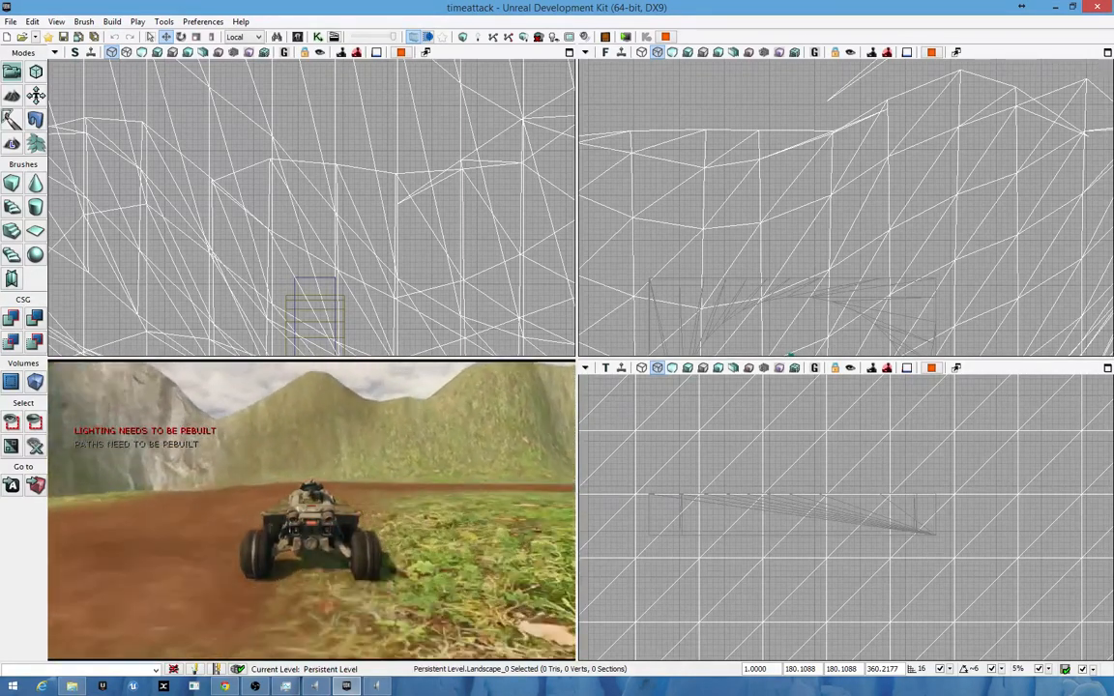
key(w)
key(d)
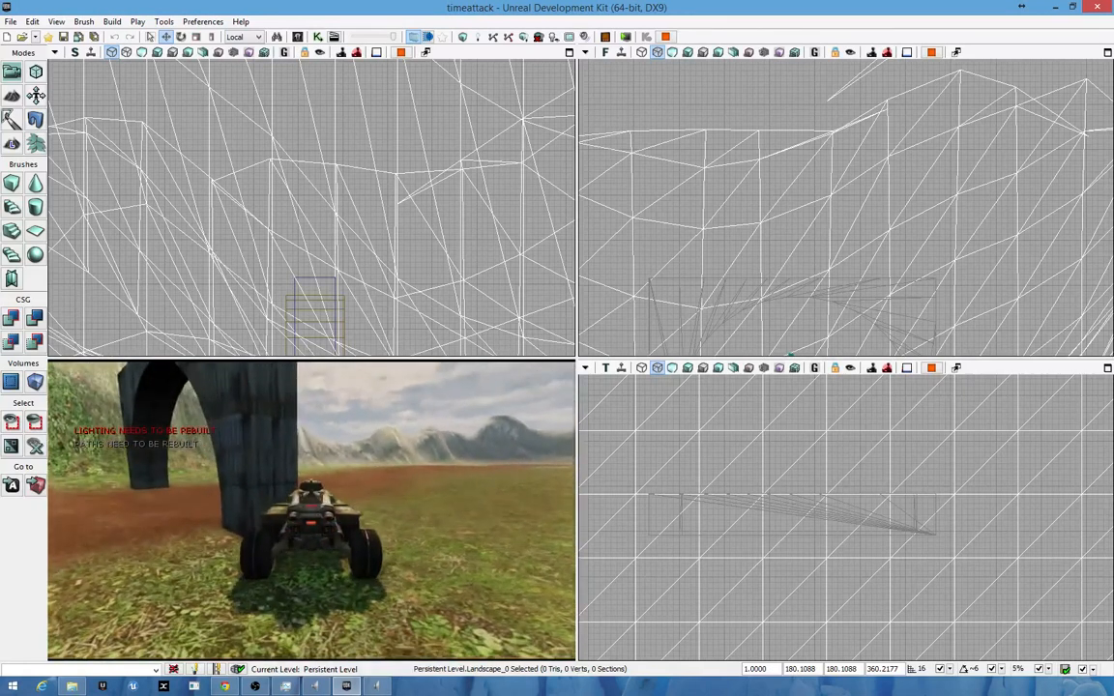
key(Escape)
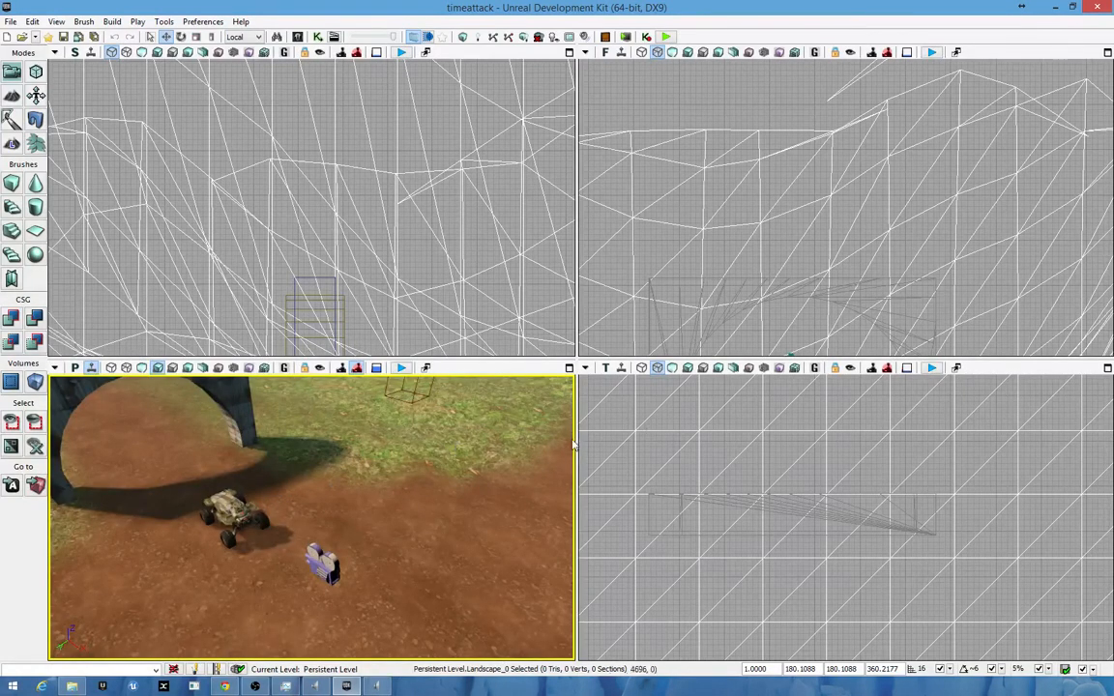
- Add a PathNode actor on the dirt track at the arch in front of the Scorpion
right_drag(573, 446, 527, 527)
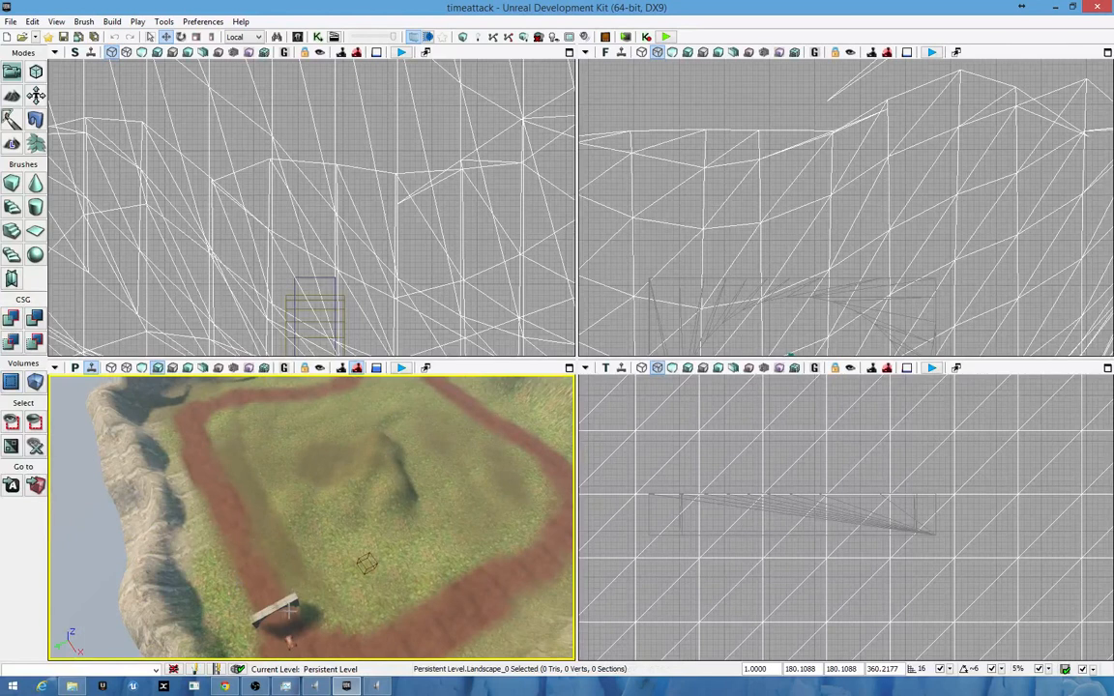
right_drag(301, 412, 183, 509)
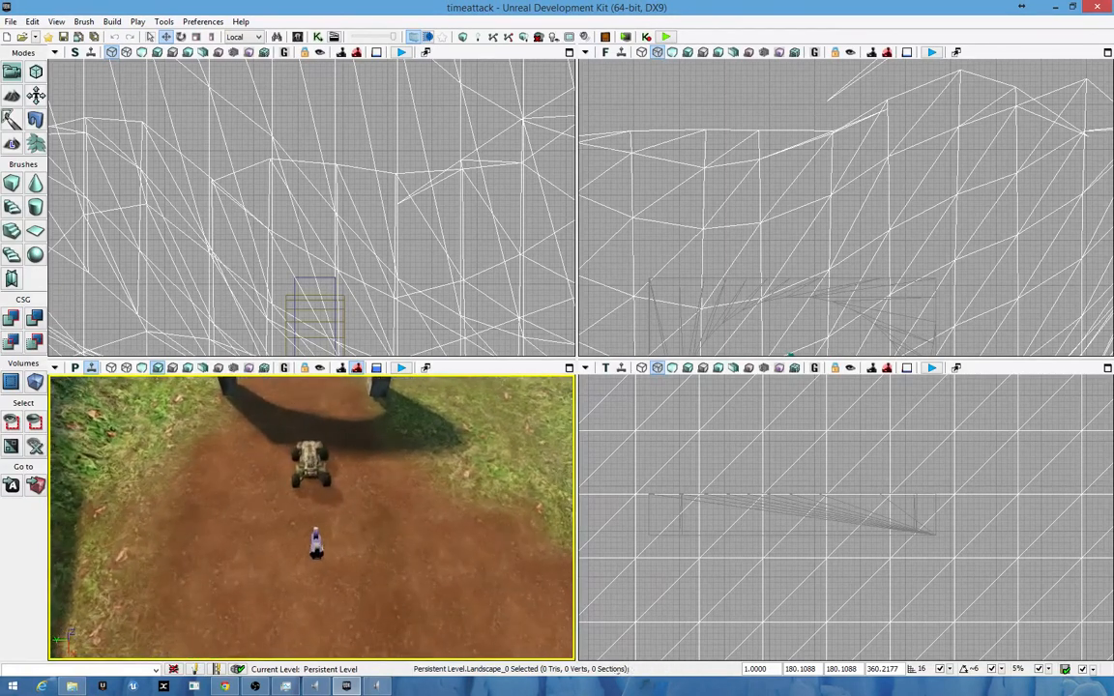
right_drag(311, 541, 312, 459)
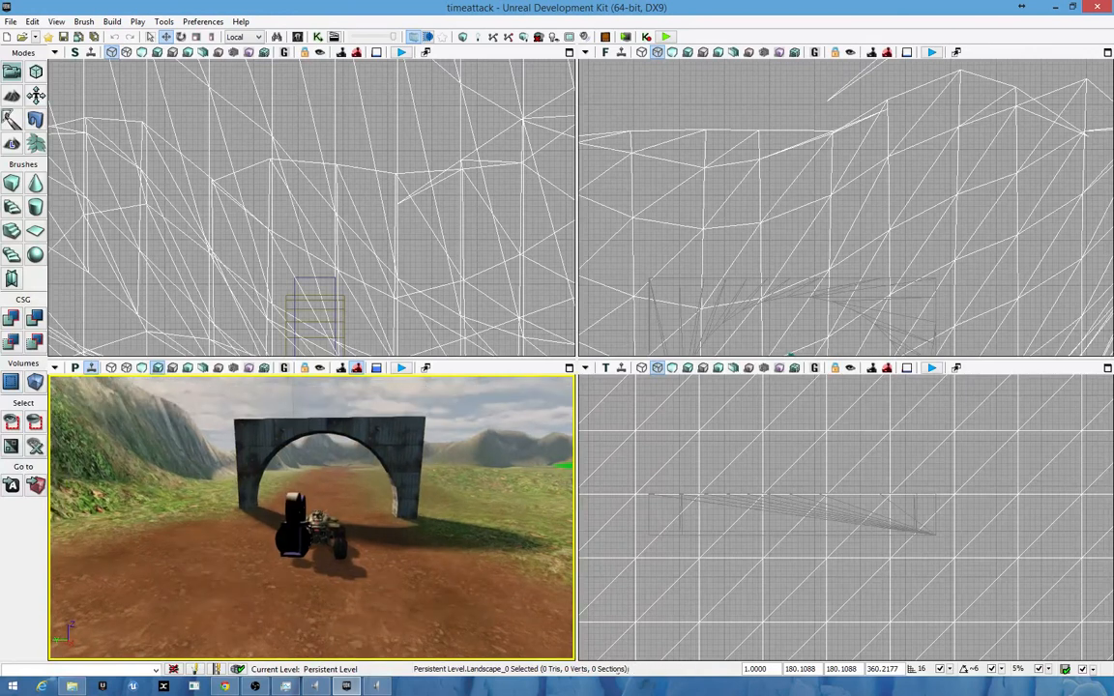
mouse_move(354, 598)
right_down()
mouse_move(354, 580)
mouse_move(354, 598)
right_up()
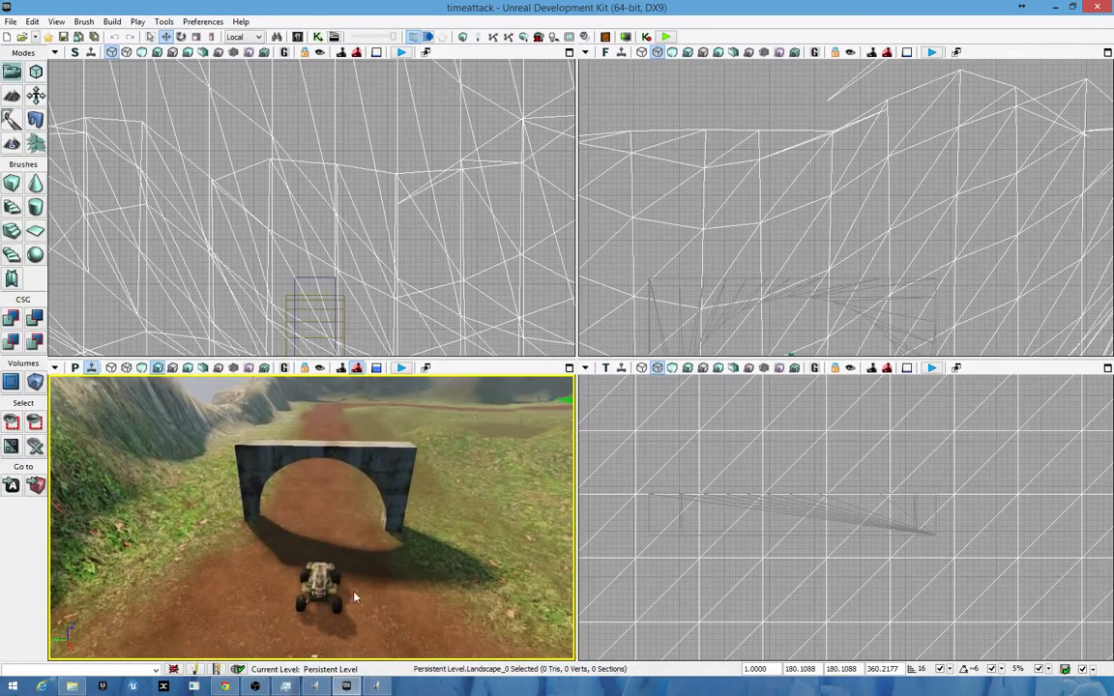
right_click(321, 516)
right_click(322, 517)
right_click(326, 521)
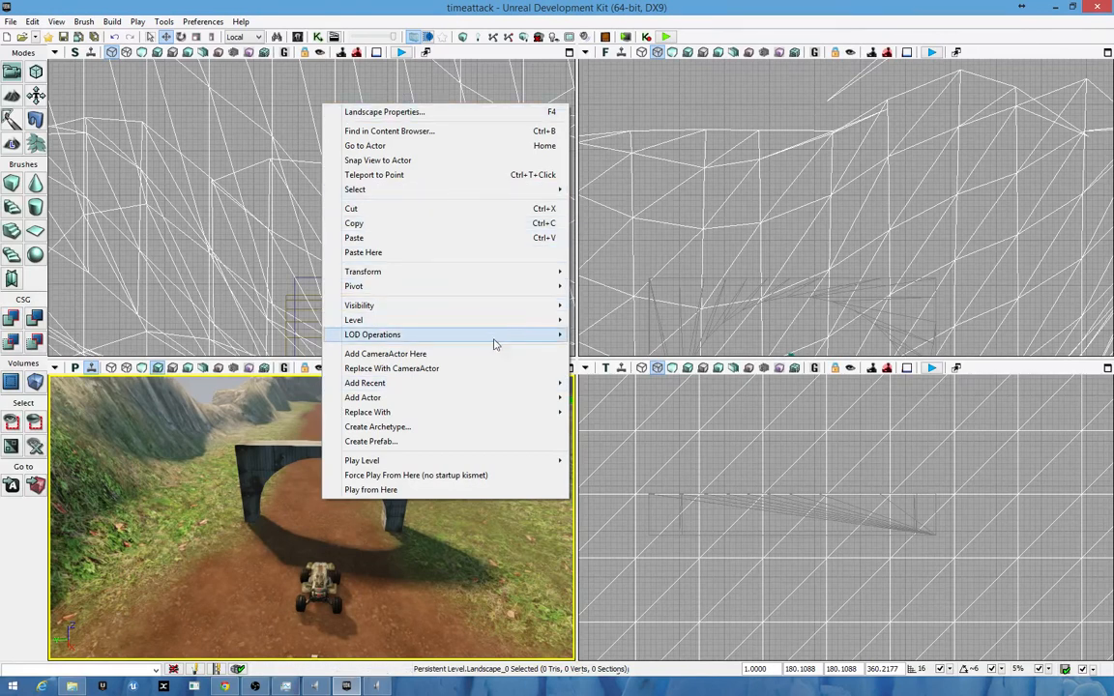
mouse_move(502, 398)
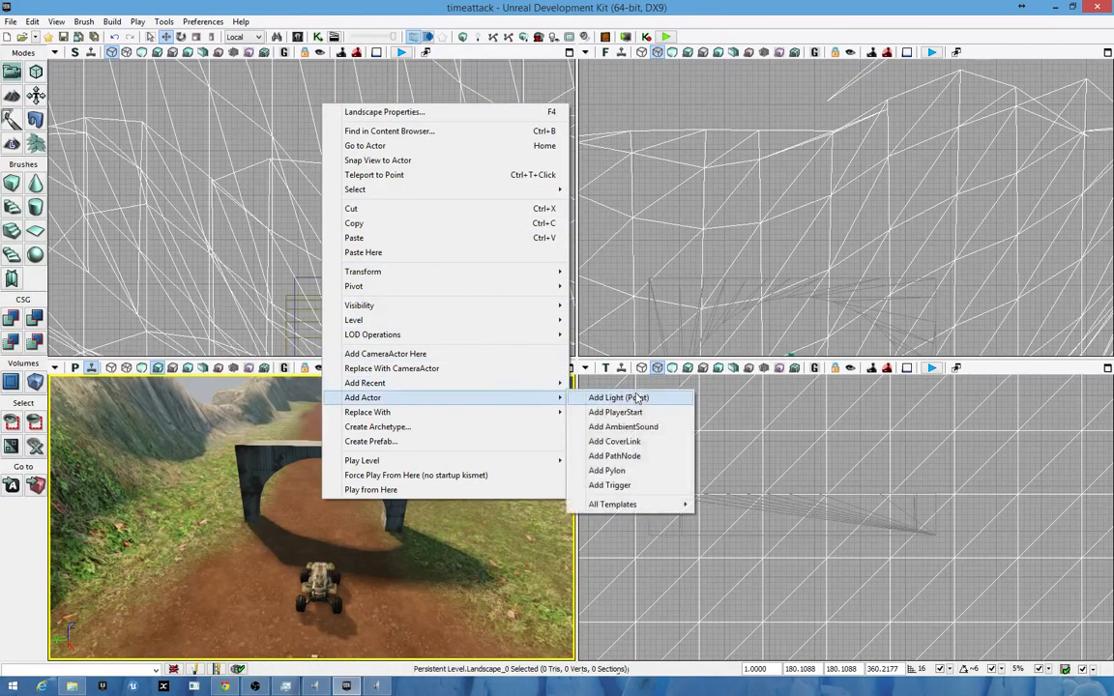
click(616, 456)
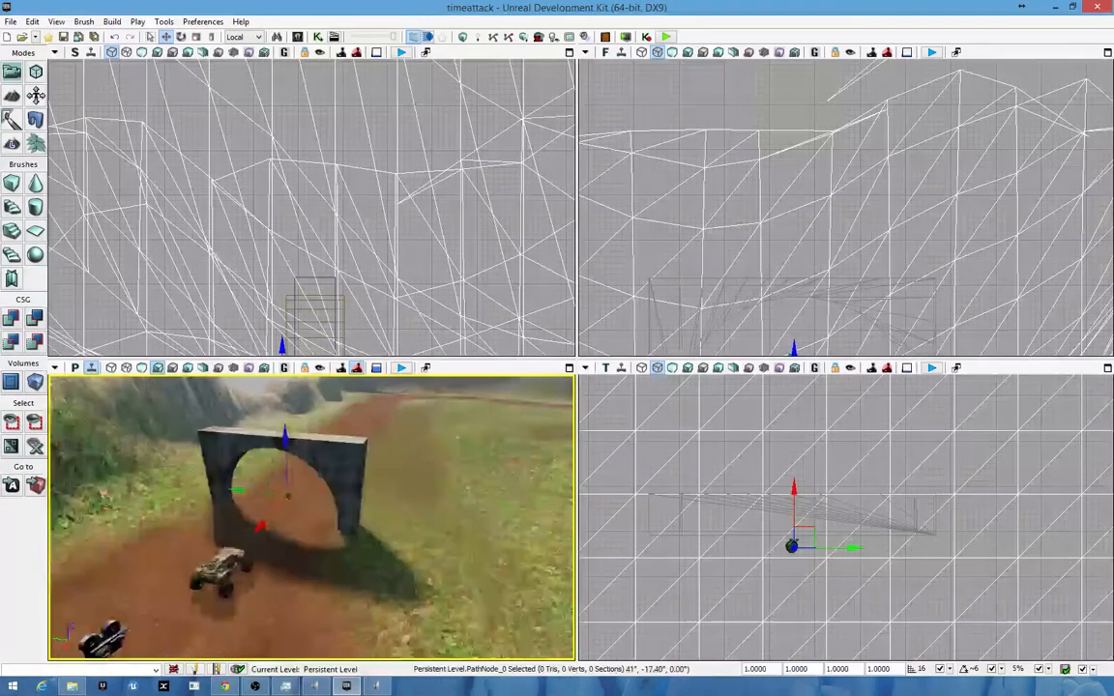
- Duplicate the path node at the arch and move the copy forward along the dirt track
right_drag(311, 518, 373, 523)
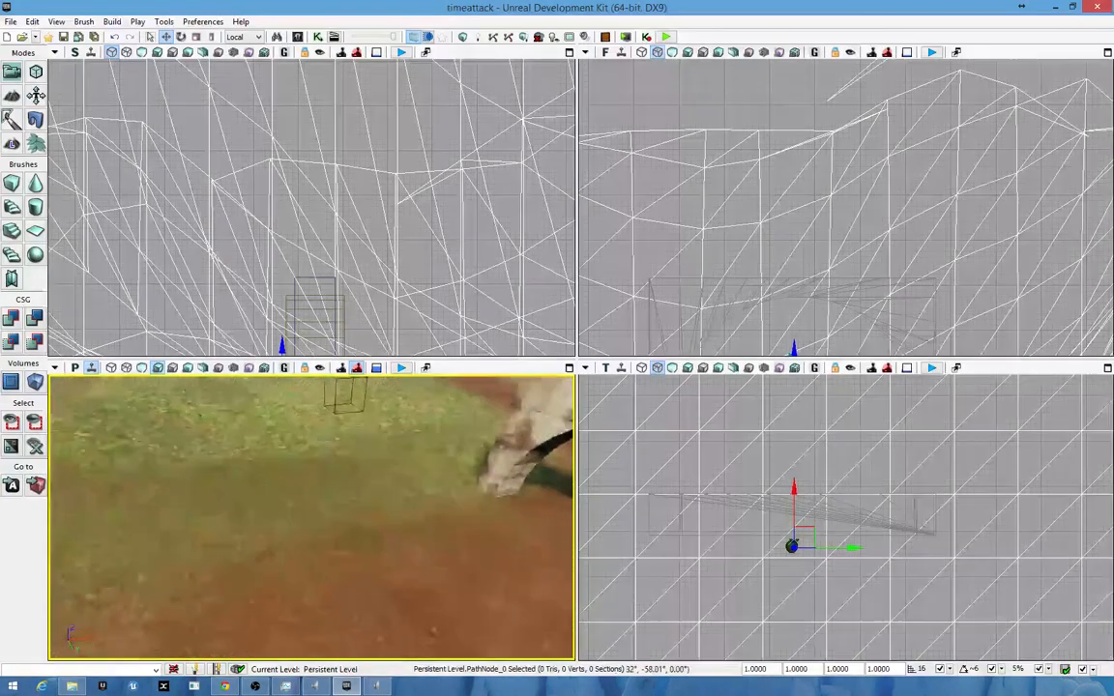
right_drag(312, 518, 321, 557)
right_drag(140, 577, 165, 584)
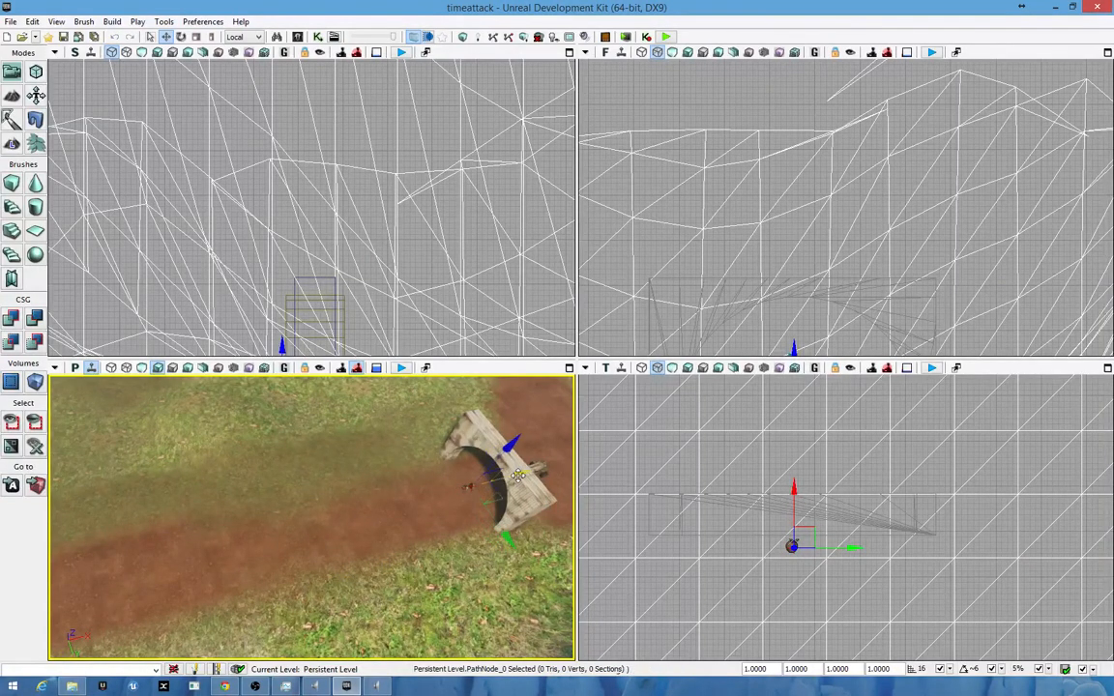
alt+drag(519, 475, 521, 475)
click(465, 489)
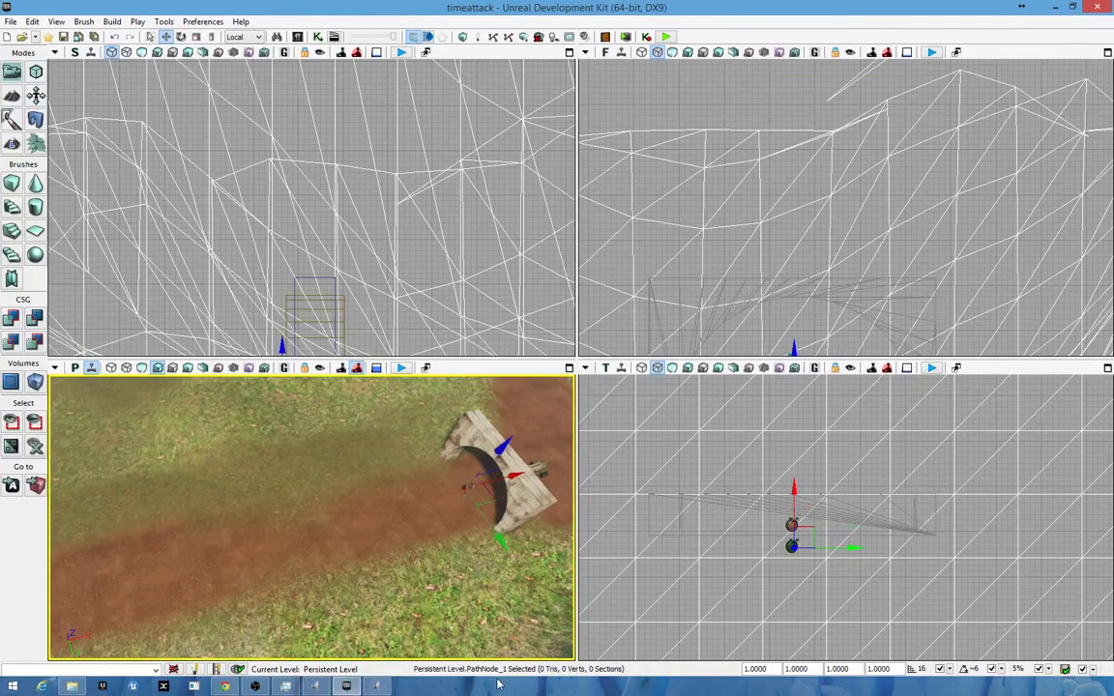
drag(513, 476, 130, 549)
- Adjust the copied path node's height so it sits just above the track surface
right_drag(129, 550, 205, 495)
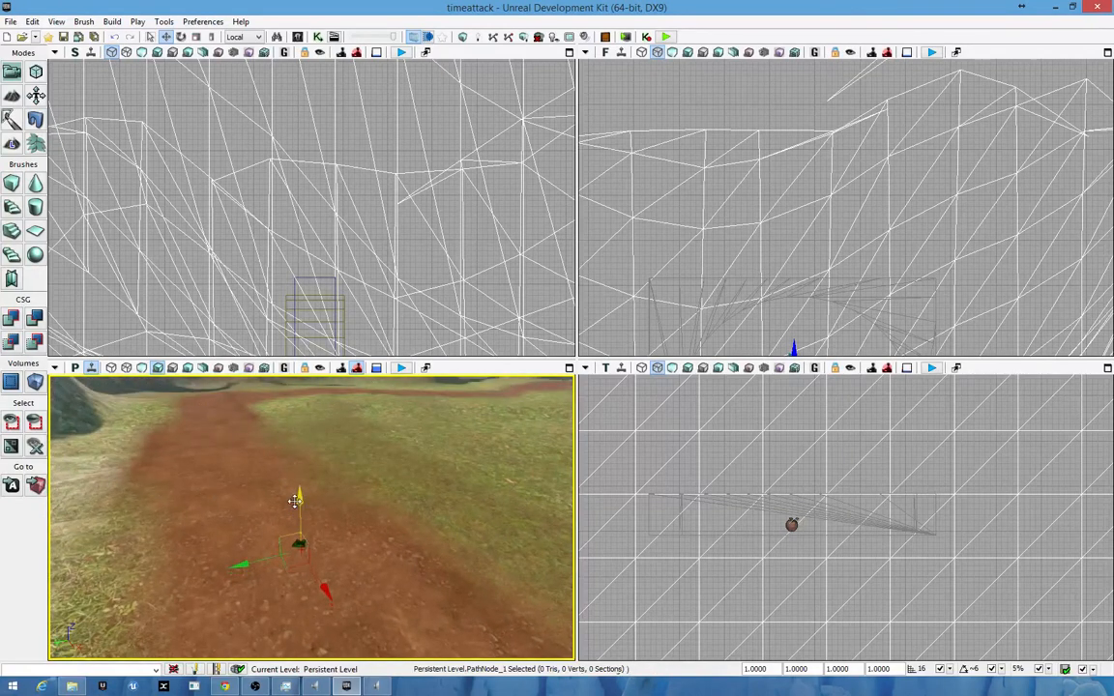
mouse_move(295, 501)
mouse_down()
mouse_move(295, 479)
mouse_move(296, 557)
mouse_up()
drag(297, 478, 300, 468)
right_drag(318, 565, 401, 565)
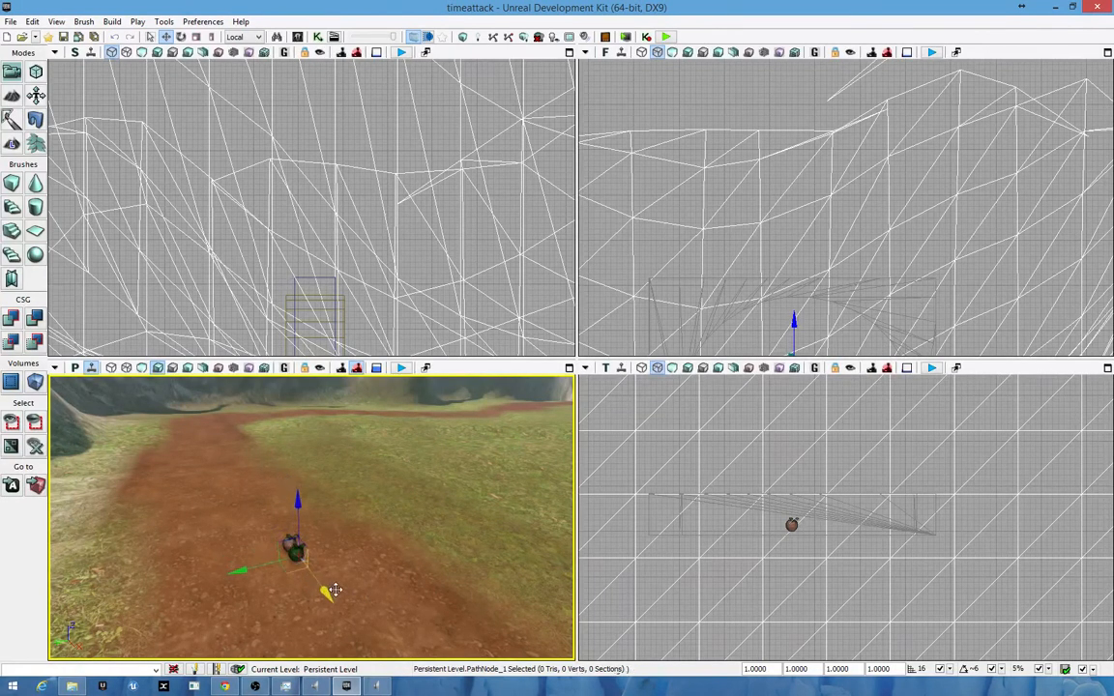
- Duplicate the second path node and move the copy forward along the dirt track to the next bend
alt+drag(334, 590, 145, 426)
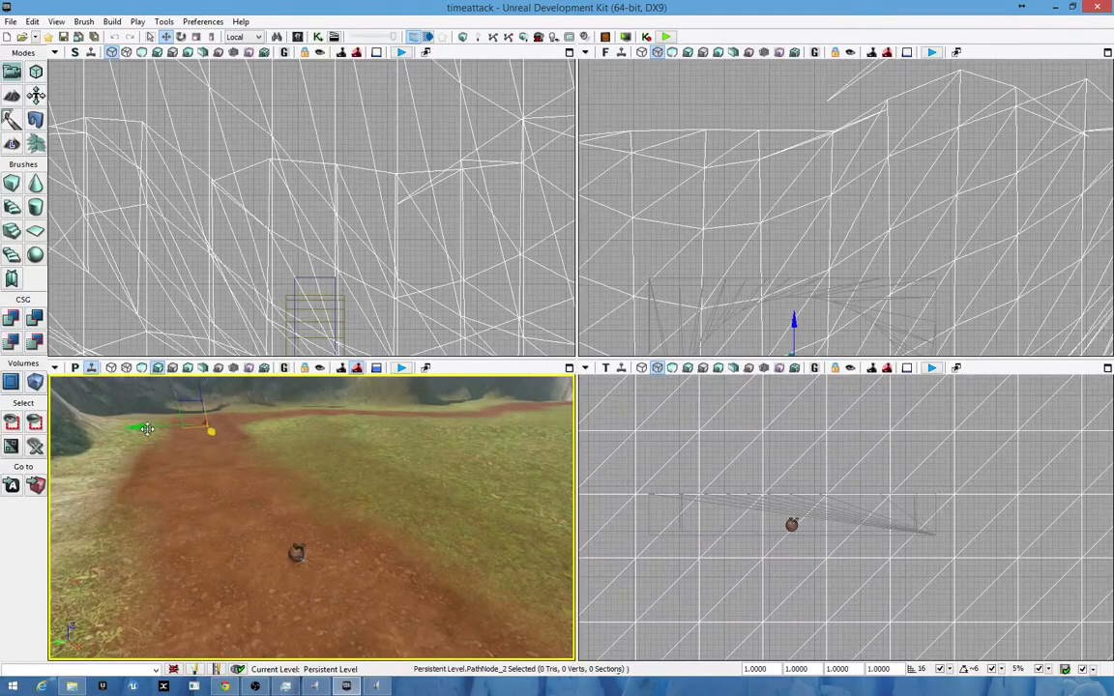
right_drag(147, 428, 254, 426)
drag(395, 461, 157, 554)
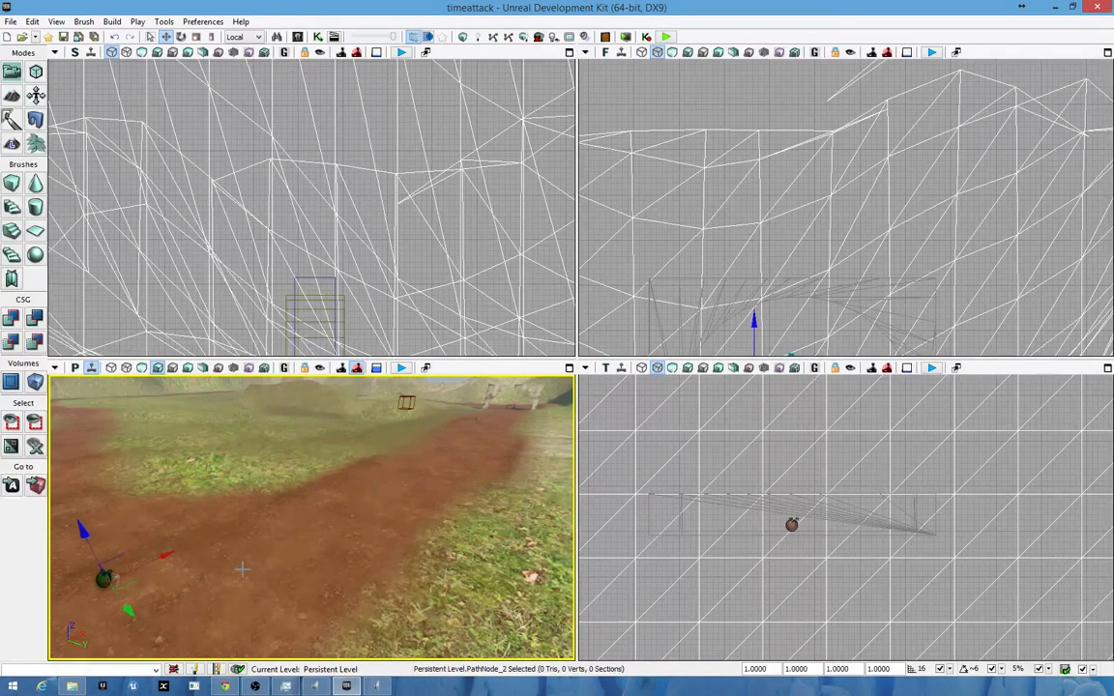
- Fine-tune the copied path node's position at the bend so it sits on the dirt track
right_drag(243, 569, 172, 580)
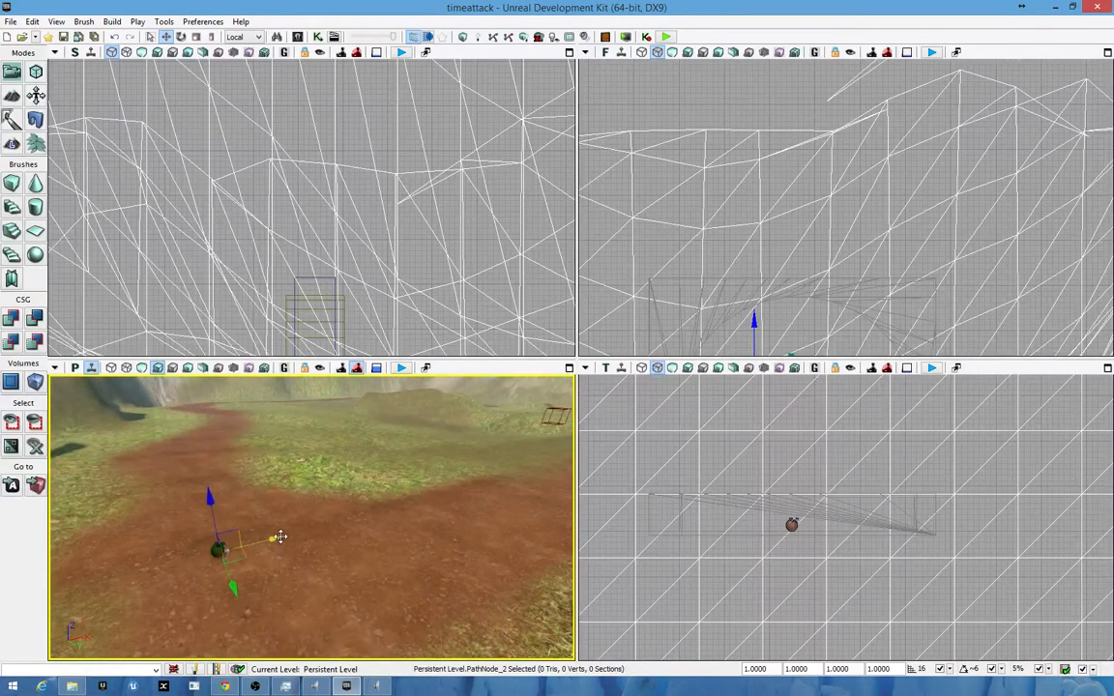
drag(279, 537, 292, 526)
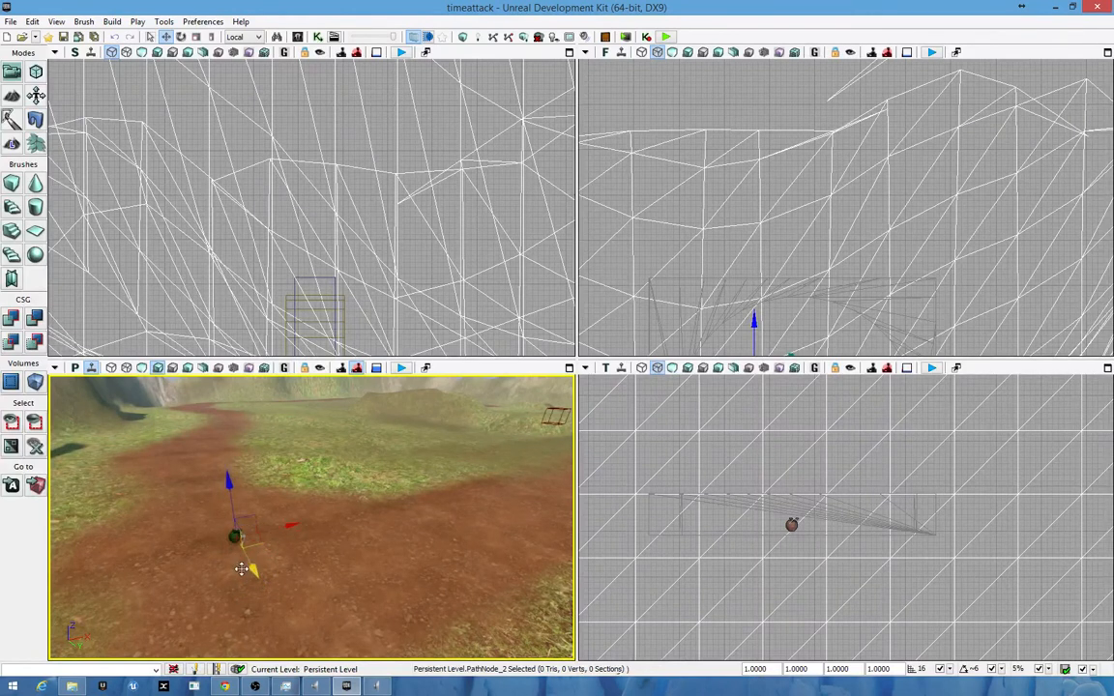
drag(242, 570, 234, 554)
right_drag(233, 554, 373, 590)
drag(307, 603, 327, 541)
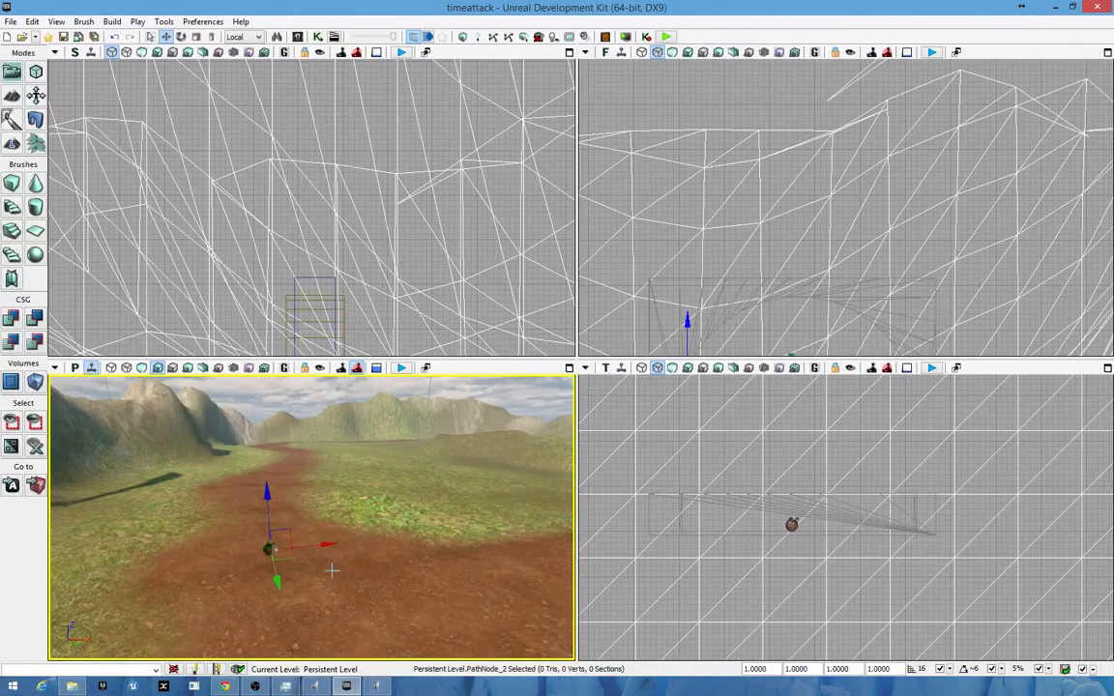
- Duplicate the earlier path node near the arch again and place the new copy farther along the dirt track
key(ctrl+z)
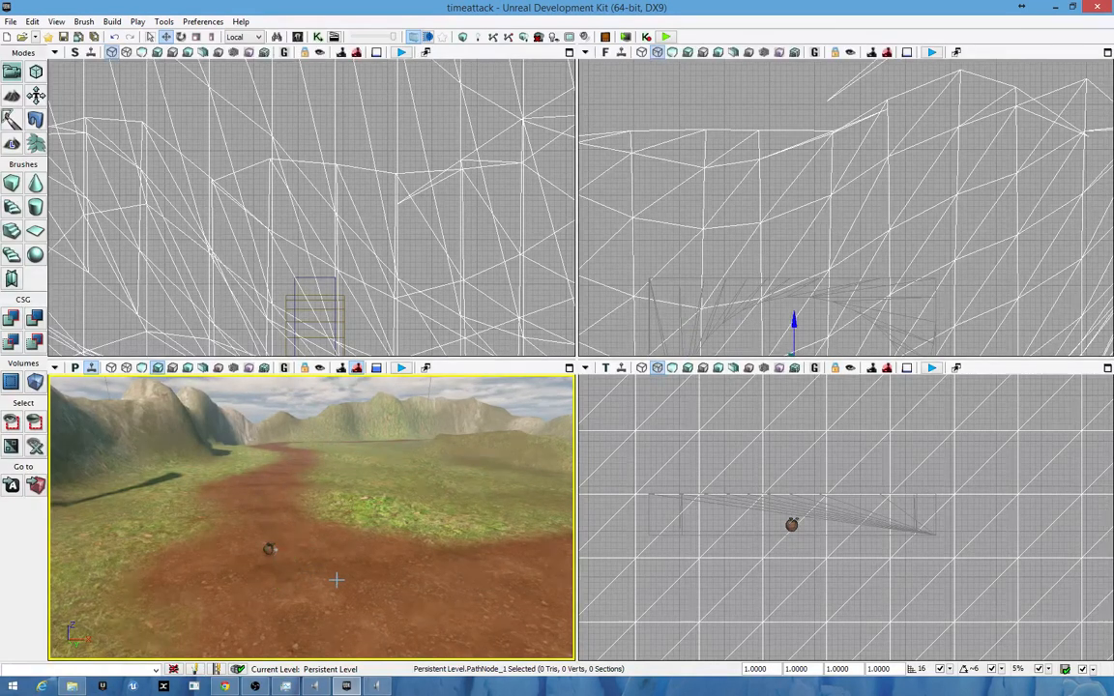
right_drag(365, 575, 543, 495)
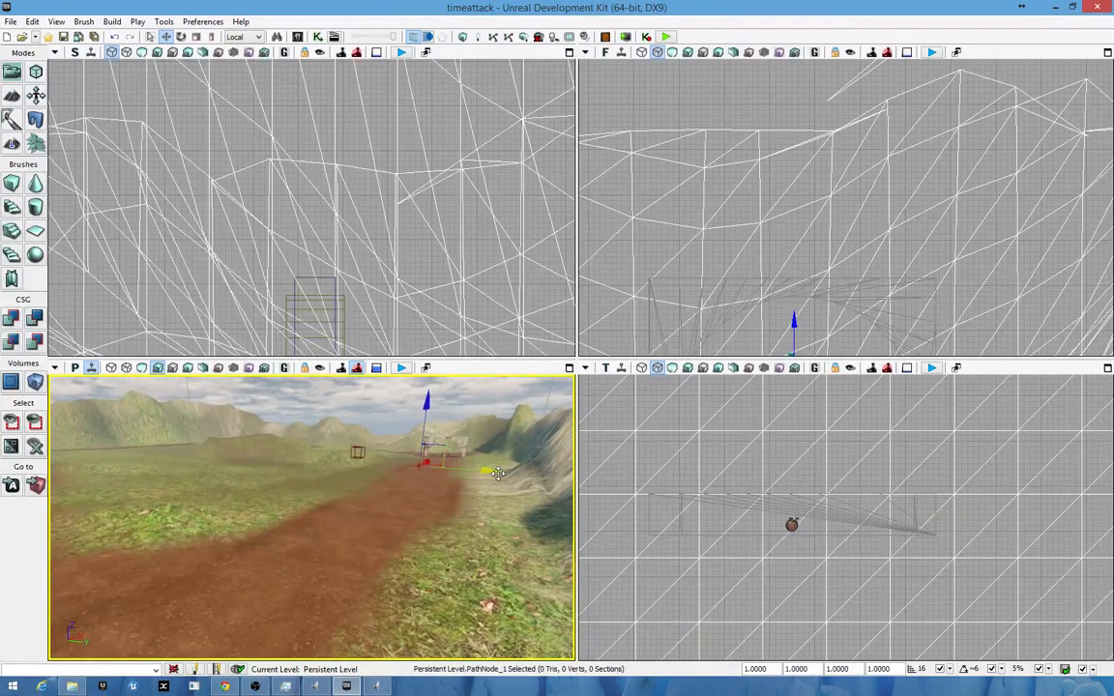
drag(493, 472, 489, 472)
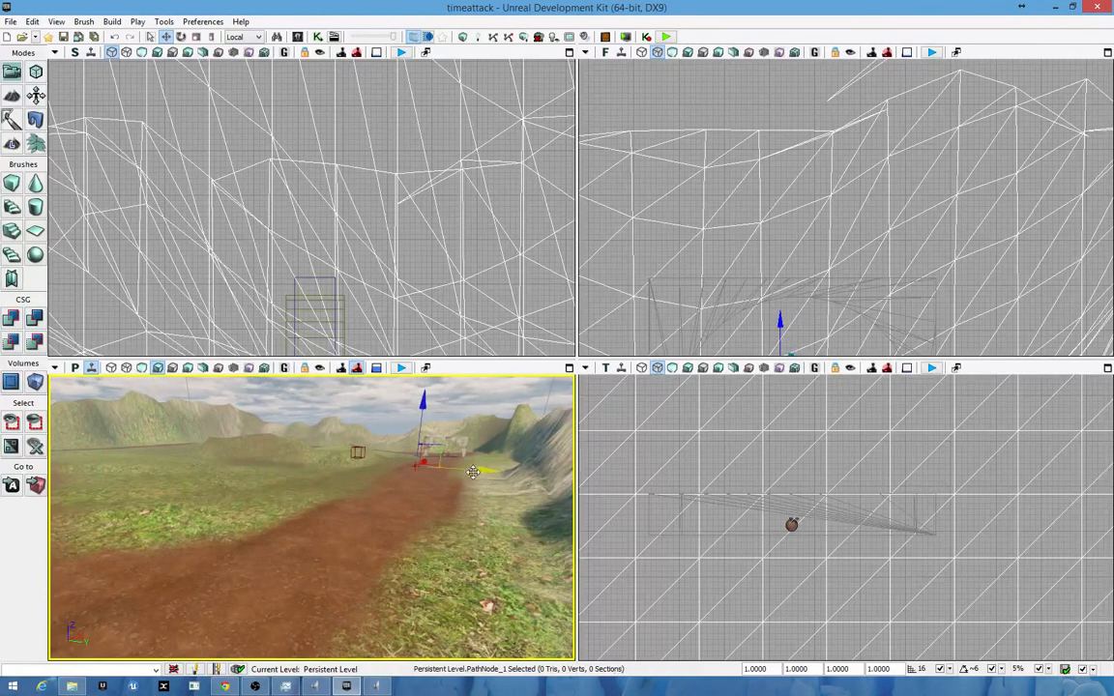
click(420, 482)
click(419, 466)
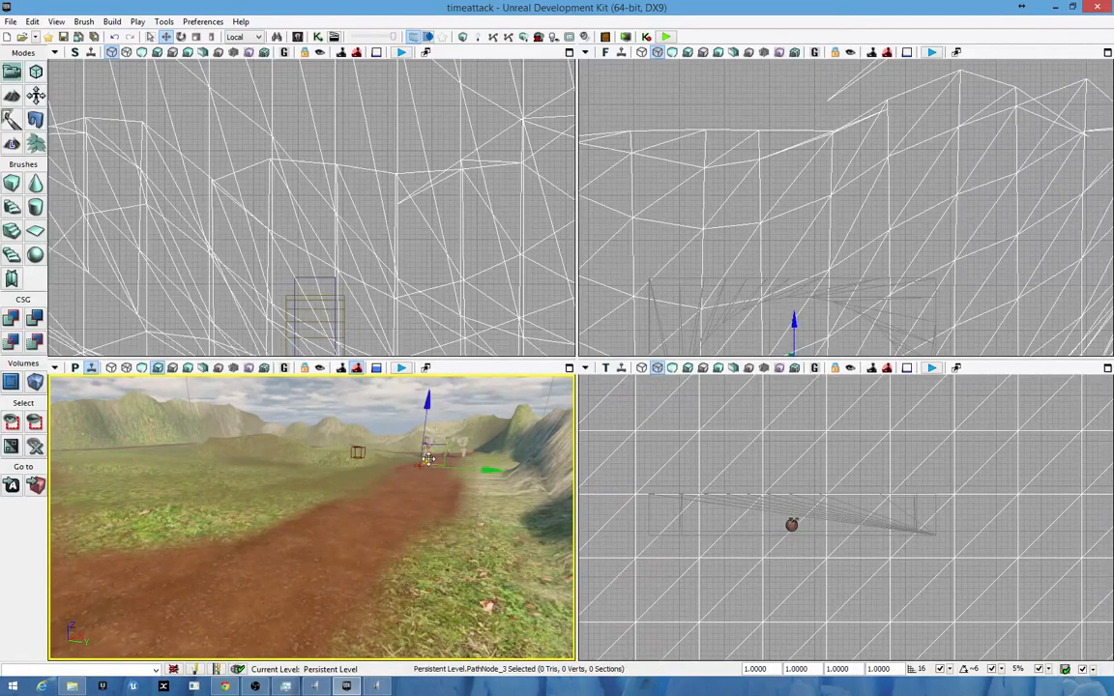
drag(428, 460, 128, 495)
right_drag(128, 495, 147, 473)
drag(147, 473, 178, 483)
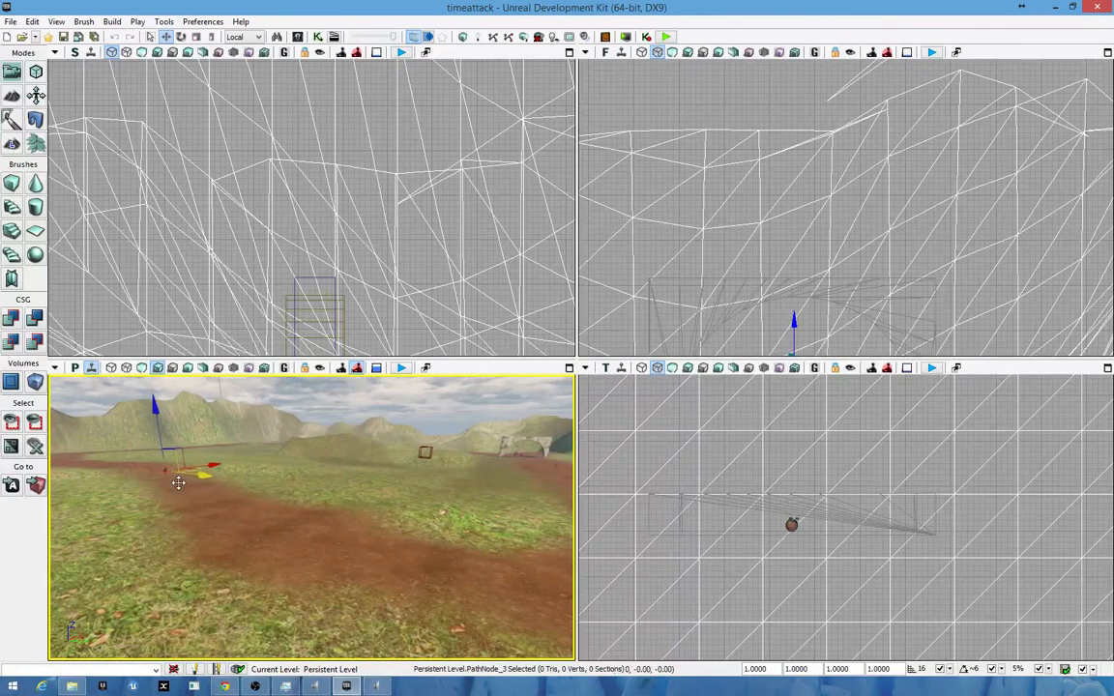
- Duplicate the path node past the winding stretch of track and adjust the copy's height above the ground
right_drag(178, 483, 59, 636)
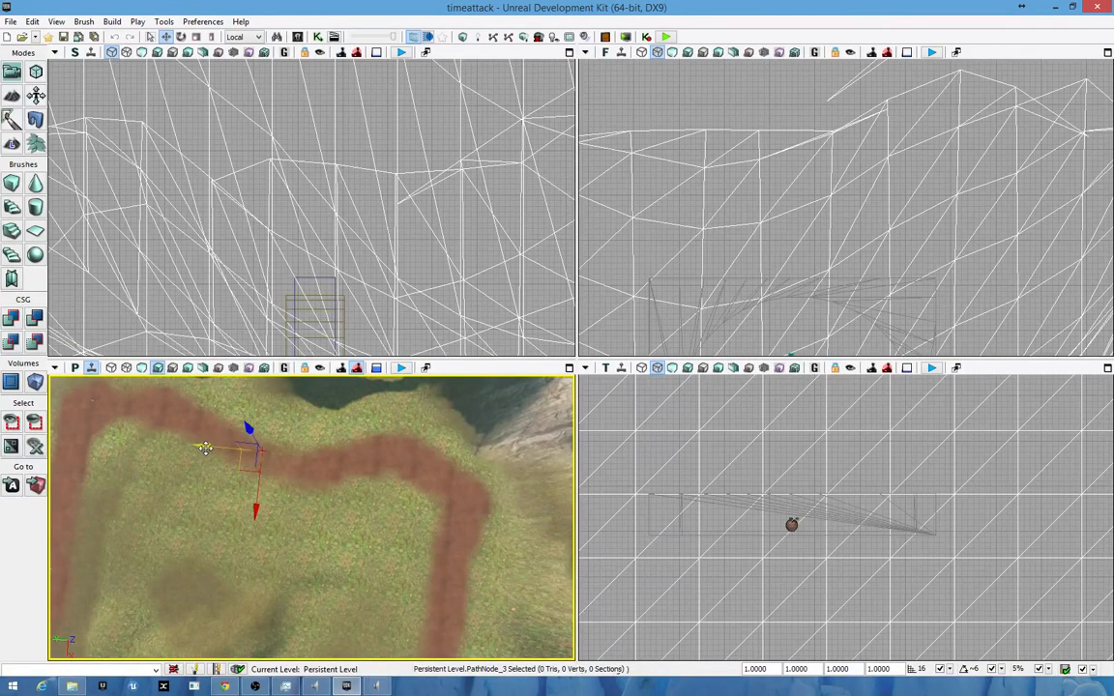
right_drag(271, 468, 450, 465)
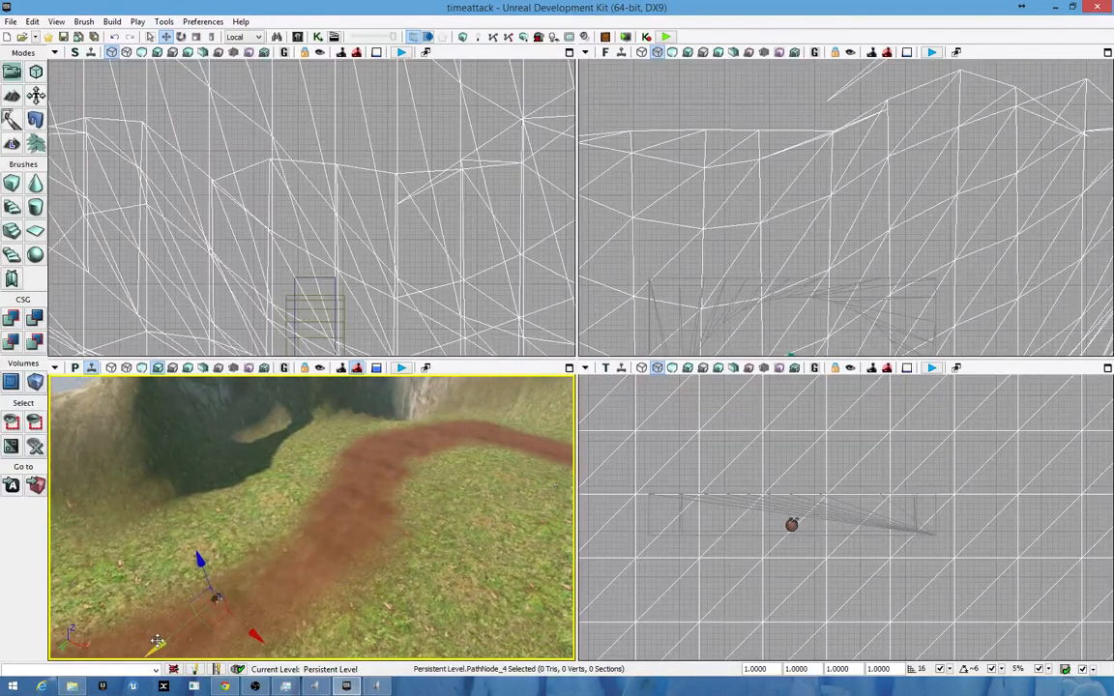
drag(145, 580, 466, 450)
right_drag(466, 449, 563, 416)
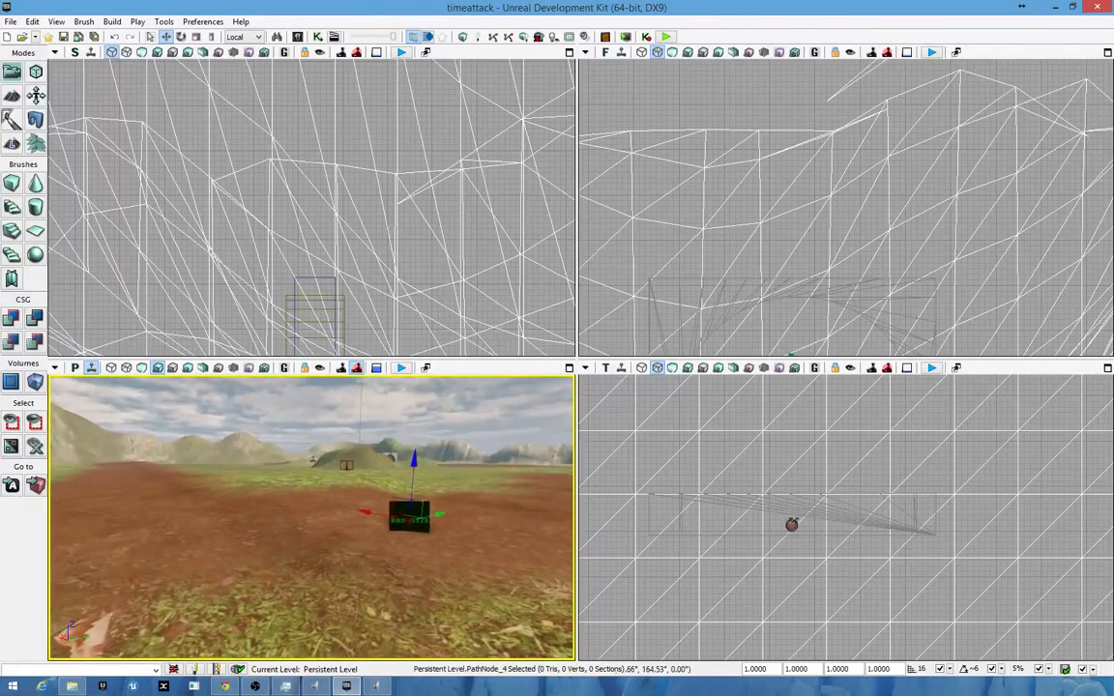
drag(409, 463, 410, 439)
- Align the path node with the track corner, then duplicate it and place the copy on the following straight
right_drag(326, 532, 501, 559)
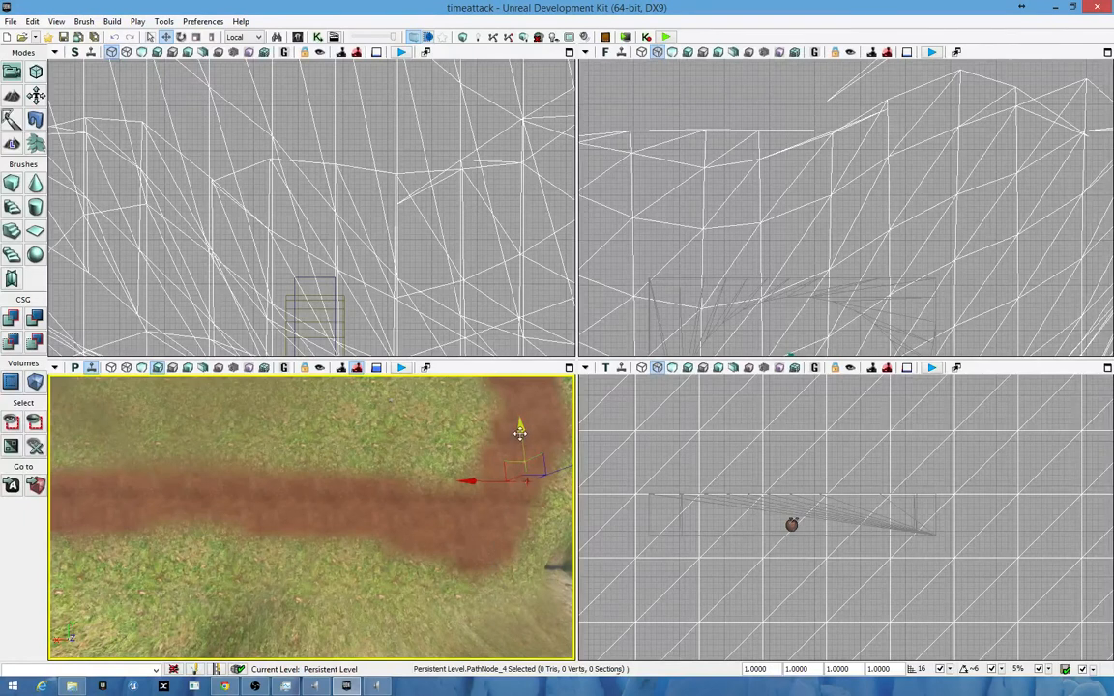
drag(522, 436, 516, 429)
alt+drag(524, 482, 200, 450)
scroll(200, 450, up, 5)
right_drag(199, 450, 56, 368)
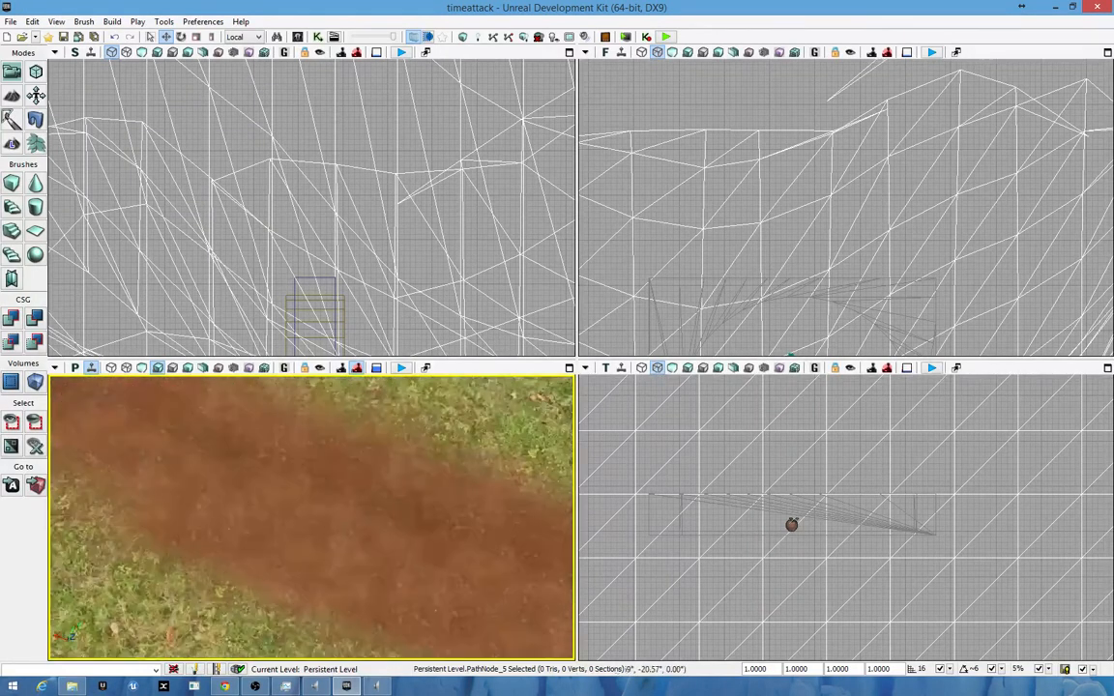
drag(229, 418, 279, 514)
right_drag(279, 514, 278, 514)
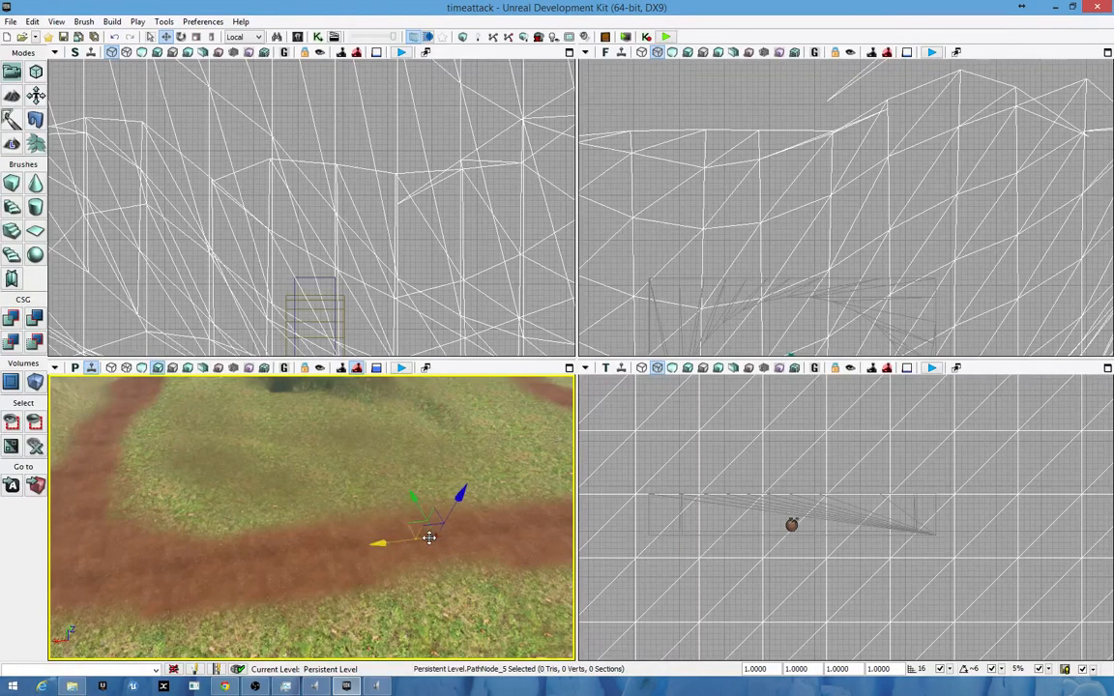
- Duplicate the path node on the straight and position the copy at the next corner of the dirt track
alt+drag(428, 538, 117, 578)
right_drag(212, 585, 212, 585)
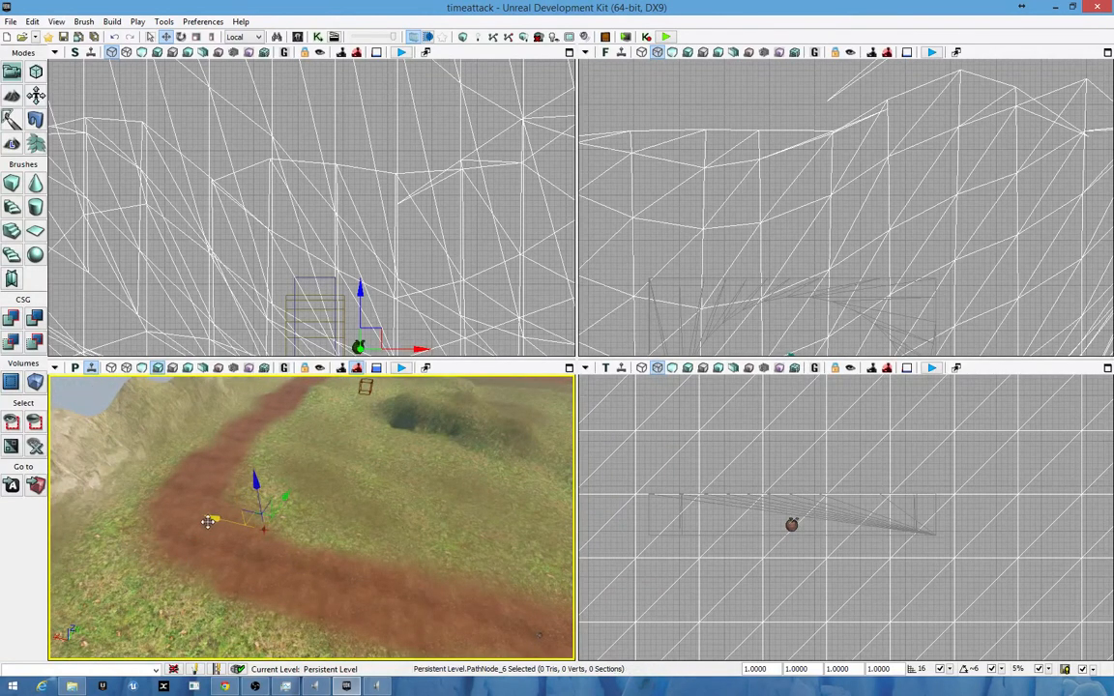
drag(208, 523, 142, 505)
right_drag(143, 505, 142, 505)
drag(373, 581, 320, 592)
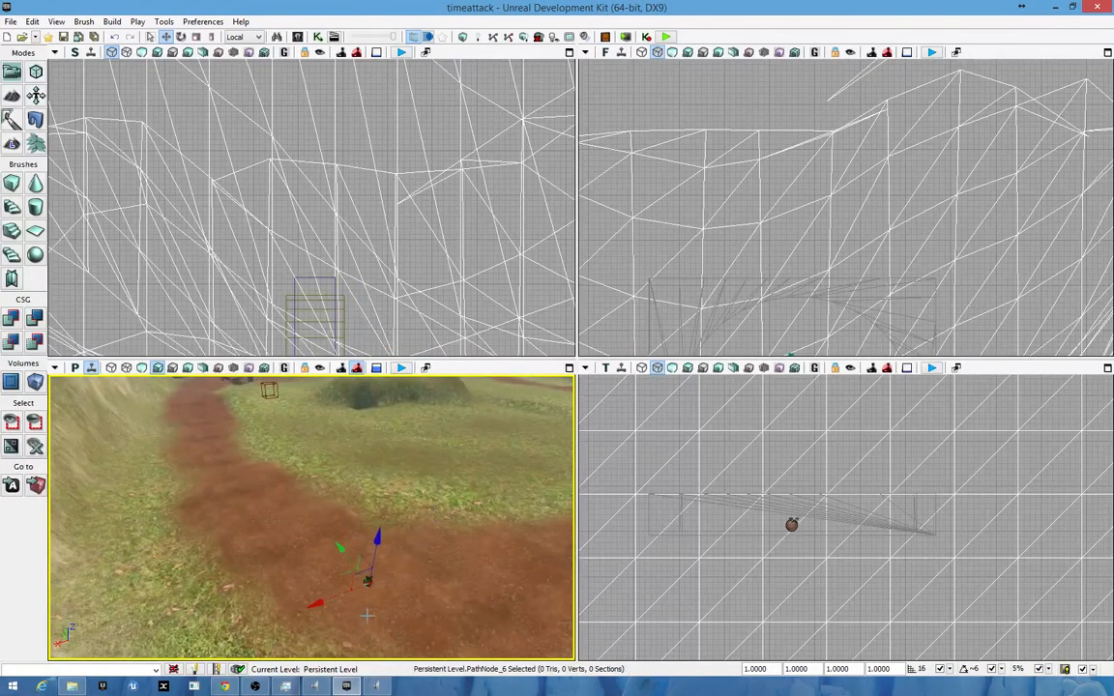
scroll(358, 587, down, 1)
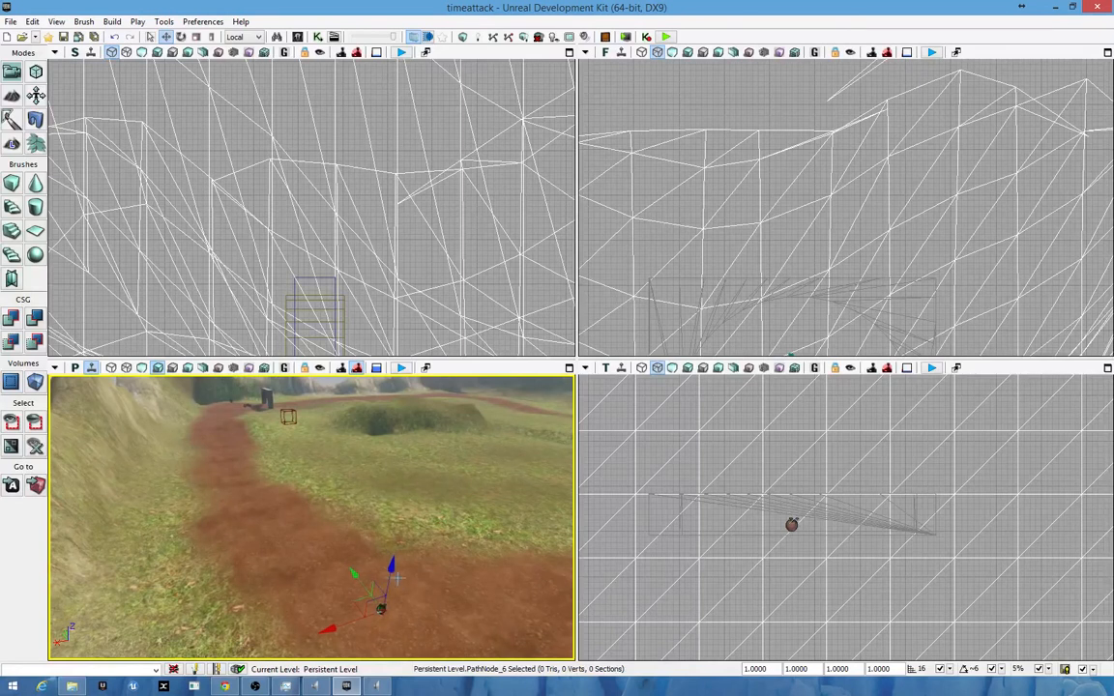
- Move the newest path node farther along the dirt track towards the arch and check its height against the ground
drag(354, 573, 194, 441)
right_drag(174, 451, 126, 385)
key(w)
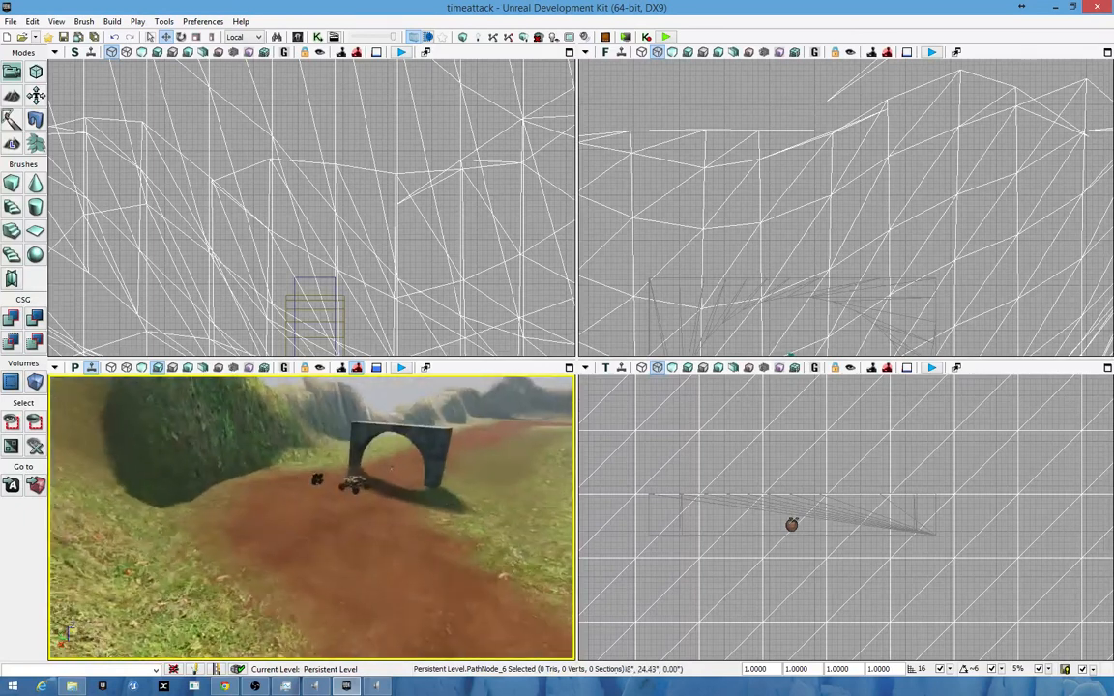
right_drag(312, 518, 512, 551)
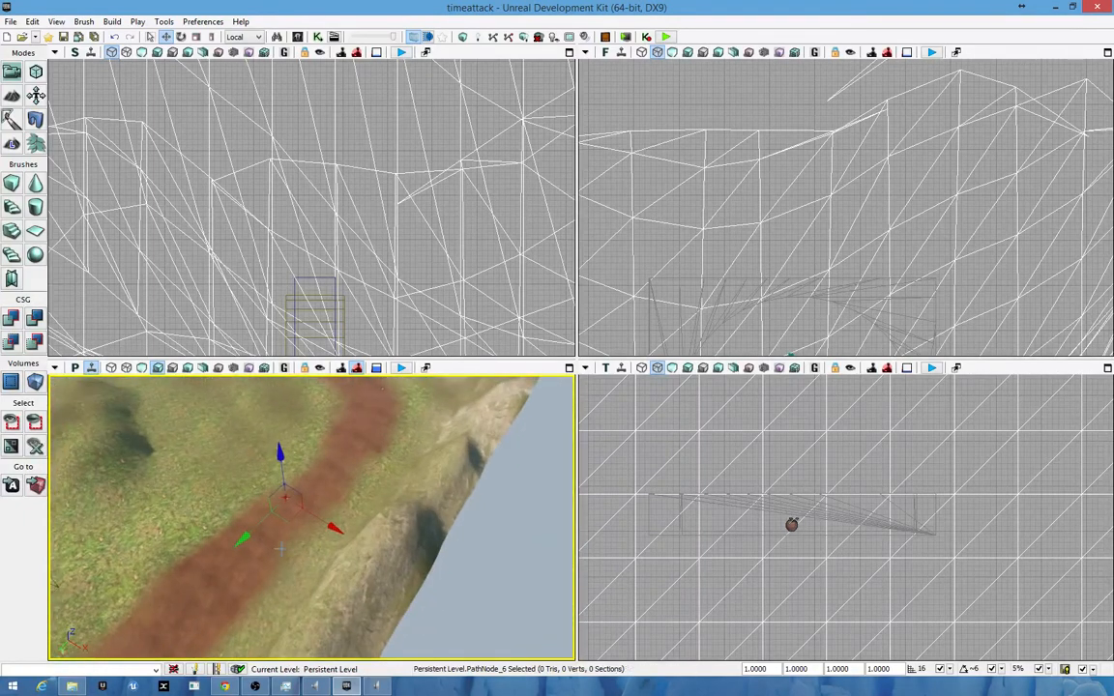
drag(170, 584, 174, 551)
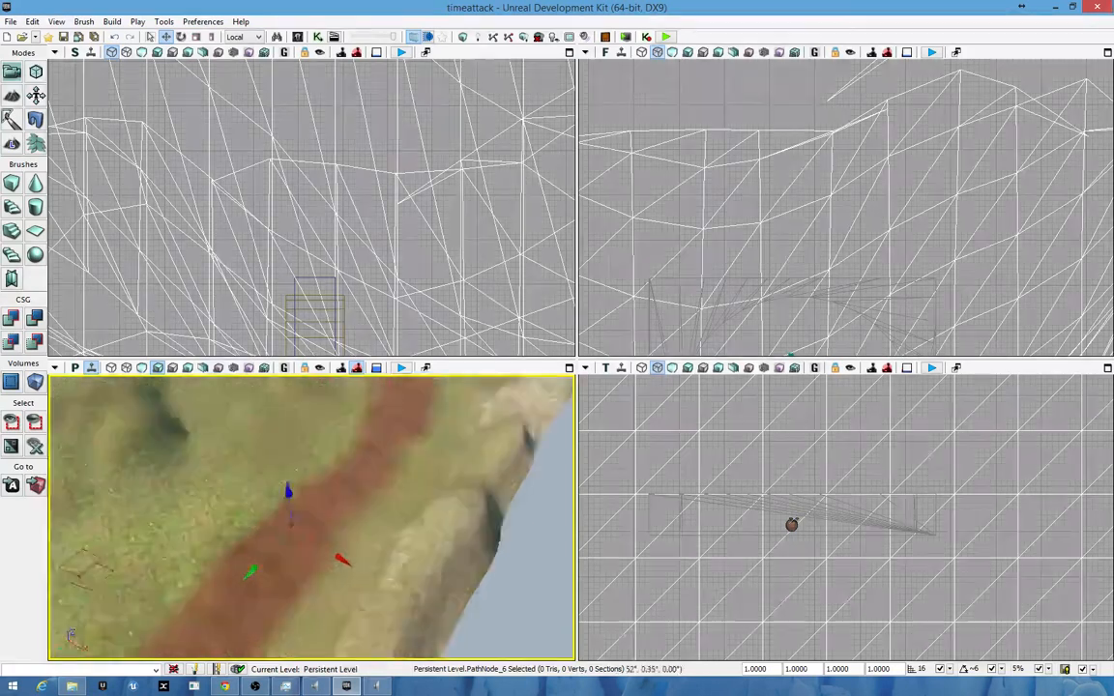
right_drag(311, 518, 514, 476)
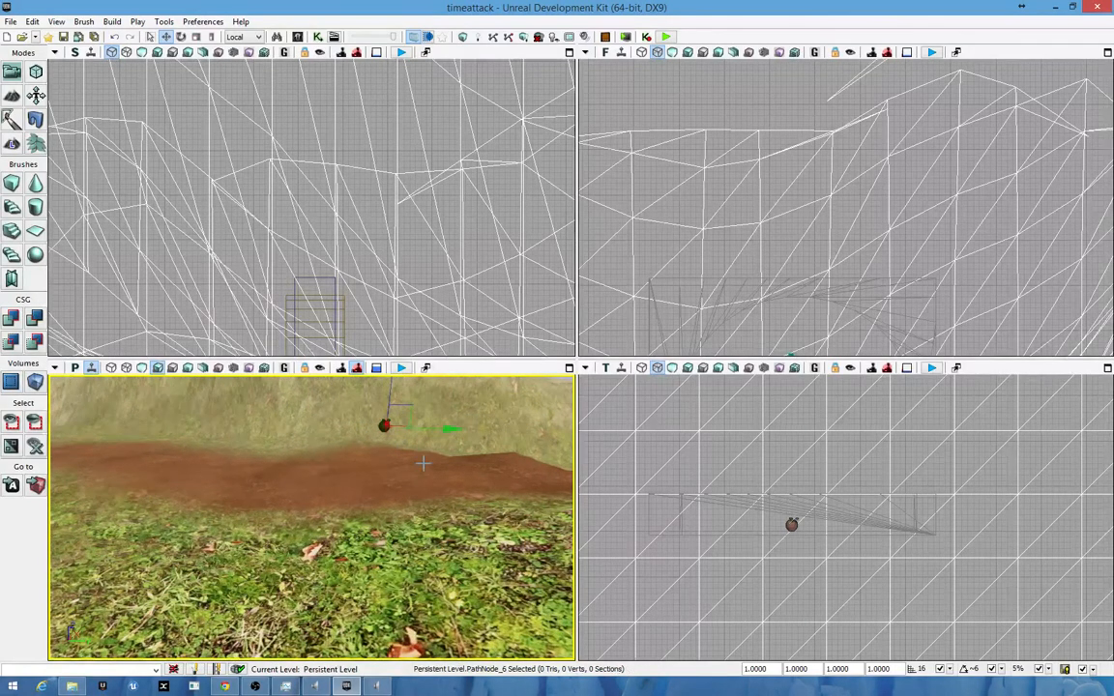
right_drag(449, 435, 538, 466)
right_drag(458, 600, 473, 577)
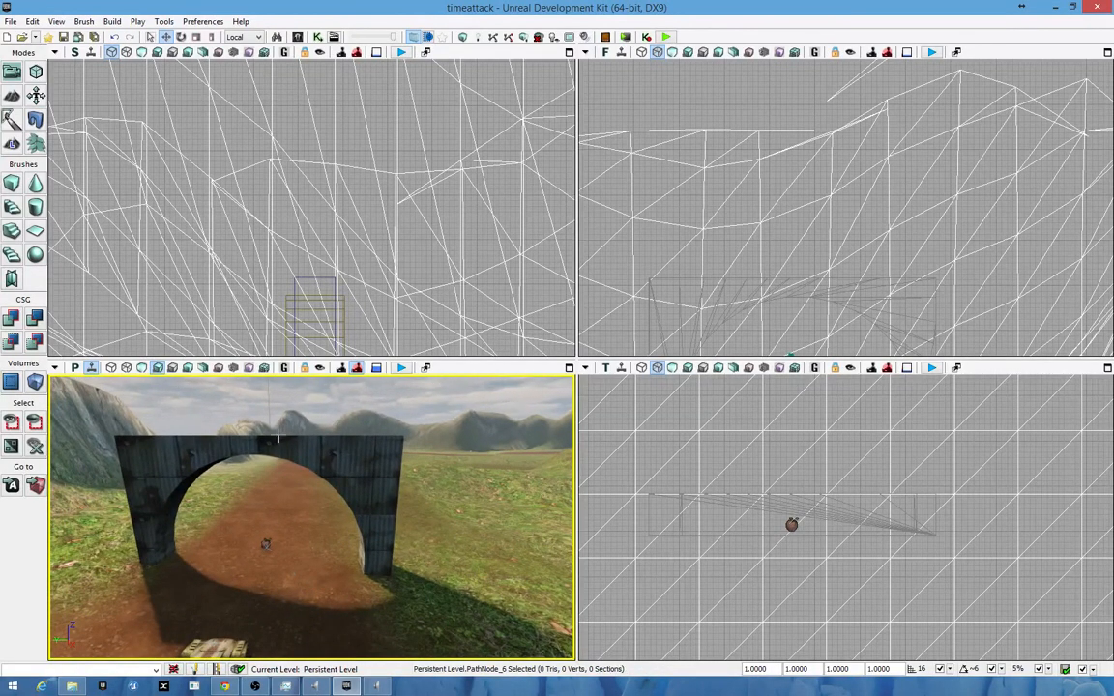
- Select the builder brush on the grass and move it sideways to the arch opening
right_drag(348, 539, 477, 481)
click(340, 514)
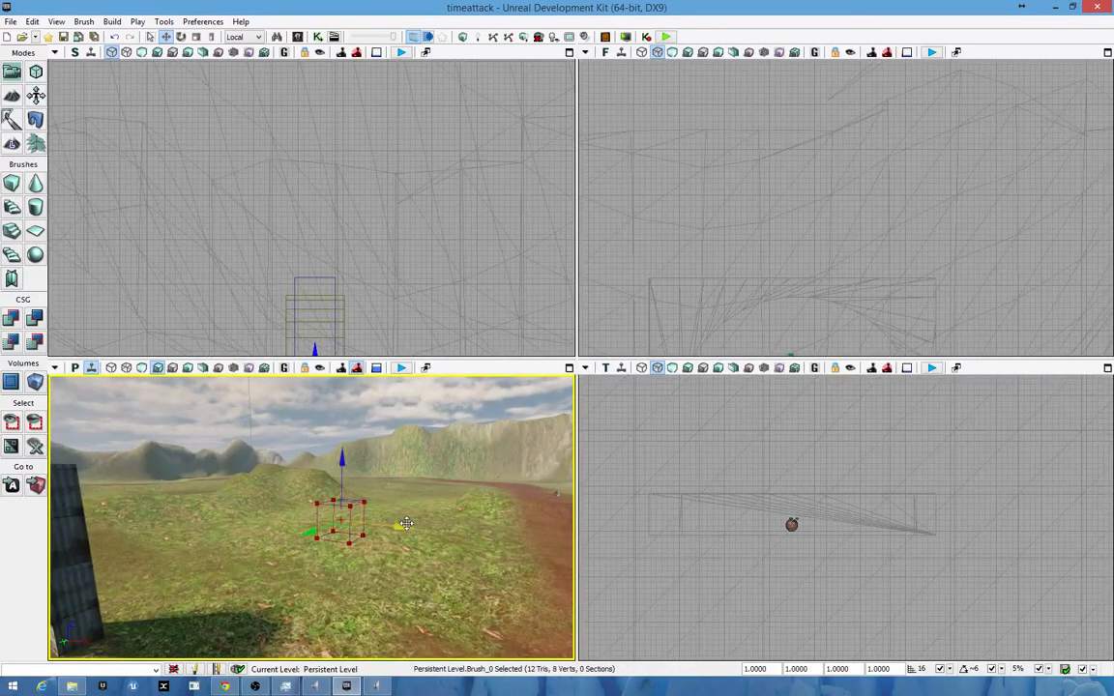
mouse_move(306, 568)
right_down()
mouse_move(188, 574)
mouse_move(244, 580)
right_up()
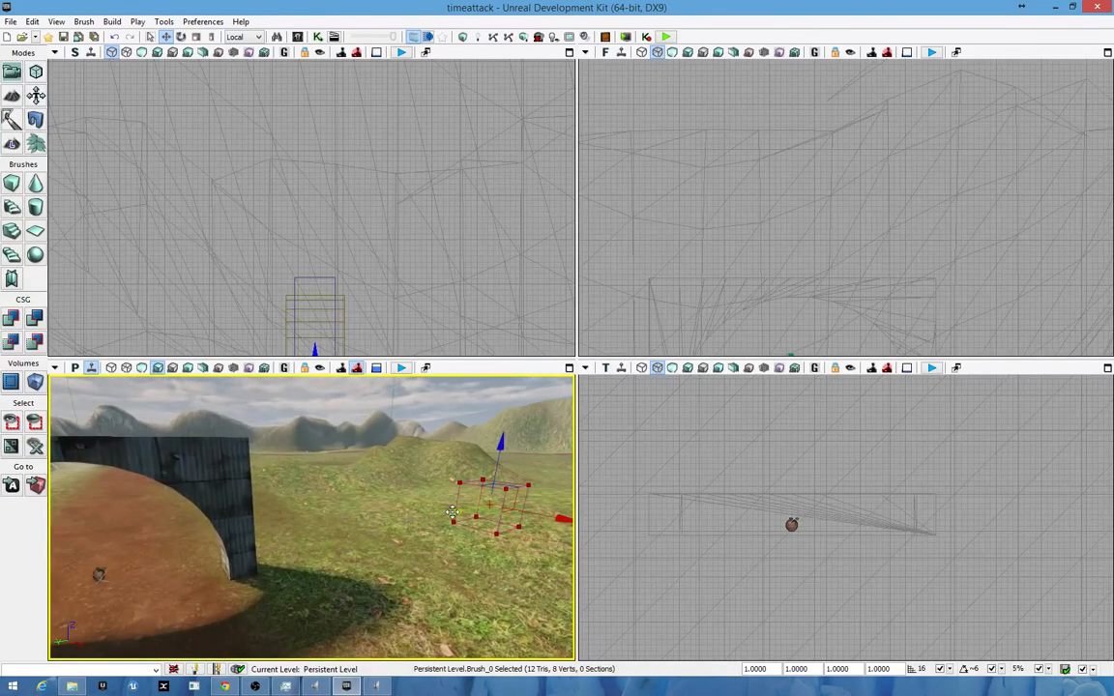
drag(452, 512, 22, 610)
right_drag(145, 581, 75, 588)
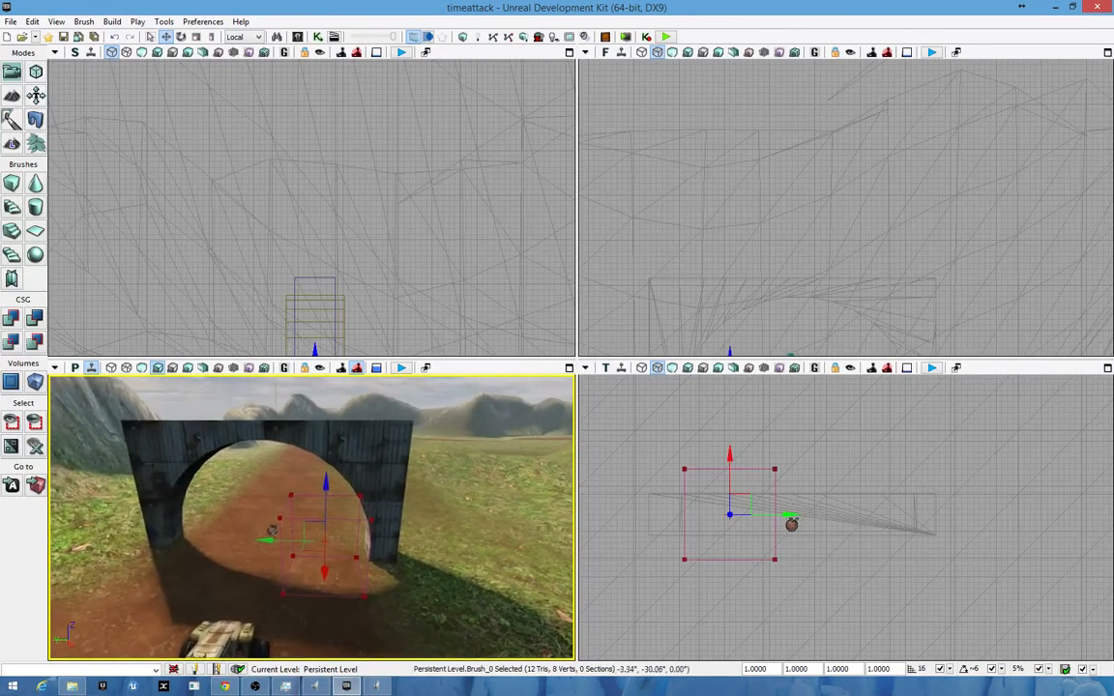
- Center the builder brush in the arch opening in front of the Scorpion
right_drag(206, 667, 216, 668)
mouse_move(252, 541)
mouse_down()
mouse_move(200, 535)
mouse_move(248, 549)
mouse_move(256, 534)
mouse_up()
mouse_move(257, 534)
right_down()
mouse_move(269, 527)
mouse_move(68, 573)
mouse_move(74, 522)
mouse_move(87, 519)
mouse_move(261, 527)
mouse_move(116, 528)
mouse_move(103, 508)
right_up()
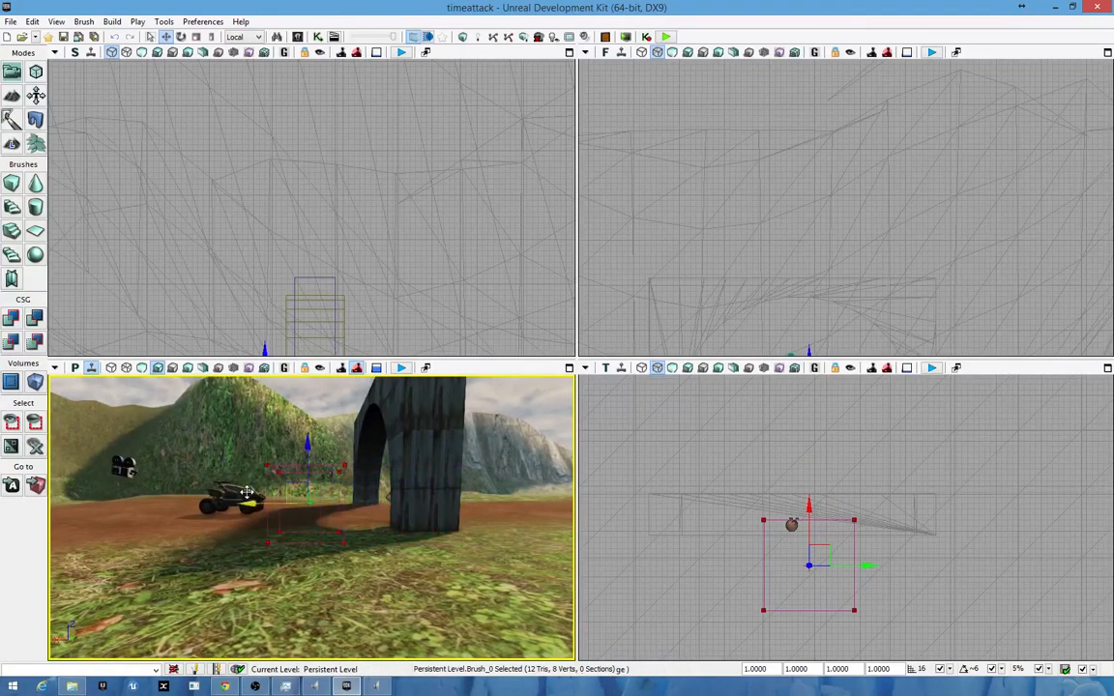
mouse_move(166, 485)
mouse_down()
mouse_move(82, 488)
mouse_move(351, 506)
mouse_move(344, 513)
mouse_move(390, 525)
mouse_up()
right_drag(446, 570, 307, 627)
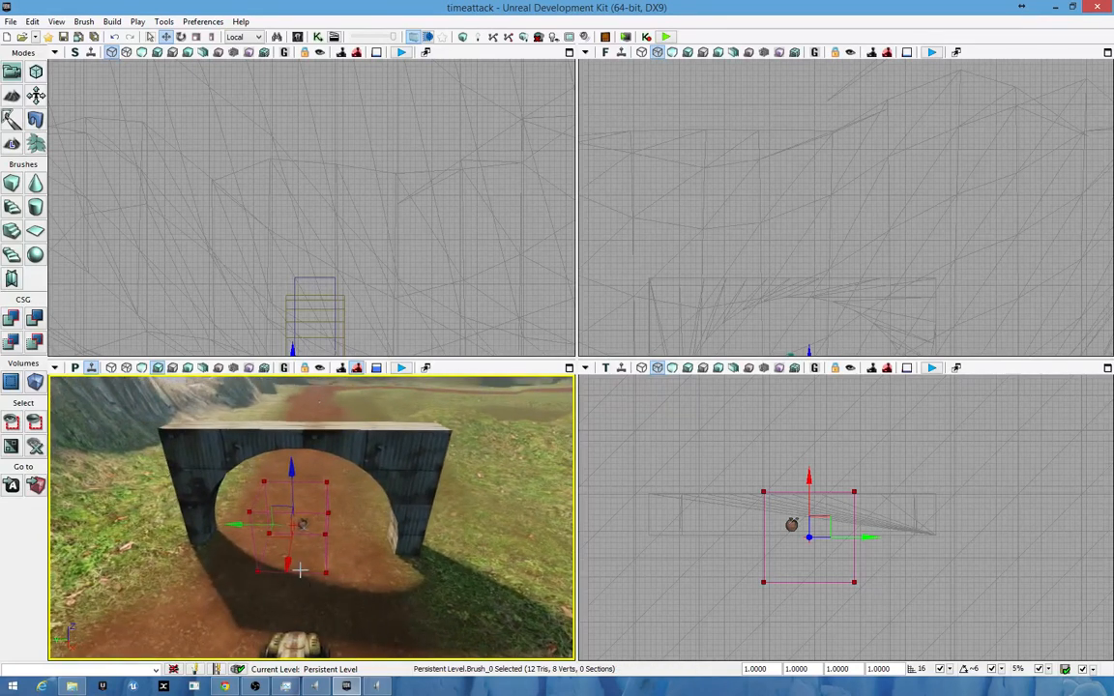
- Uniformly enlarge the builder brush and shift it deeper into the arch opening
key(space)
key(space)
drag(225, 523, 299, 578)
key(space)
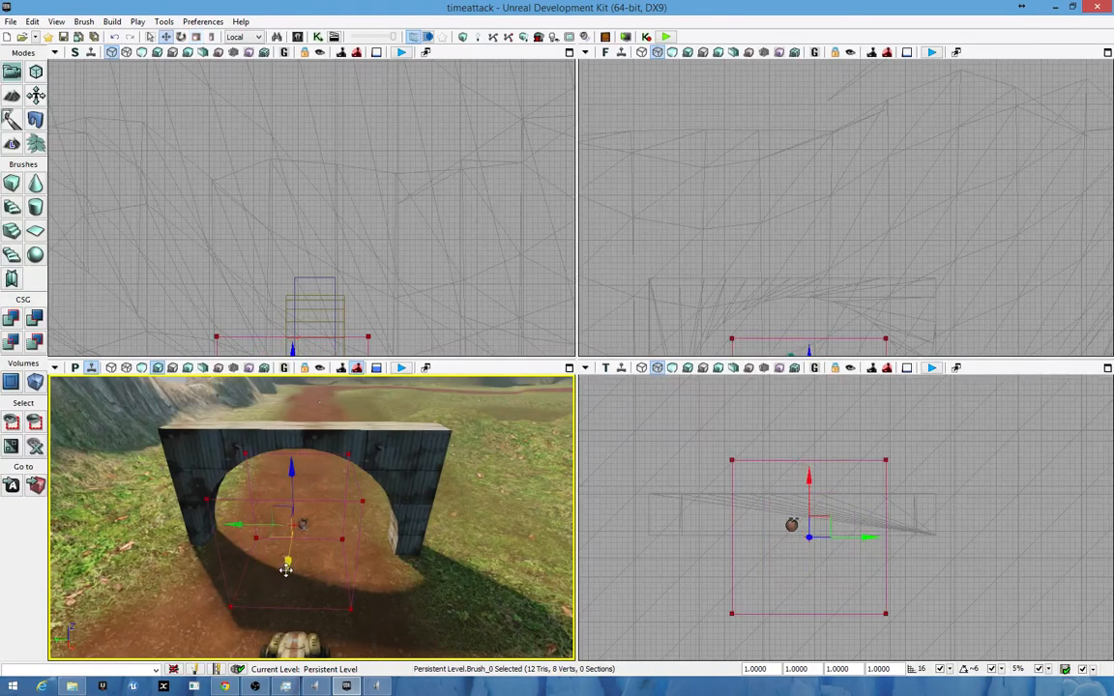
drag(290, 533, 378, 559)
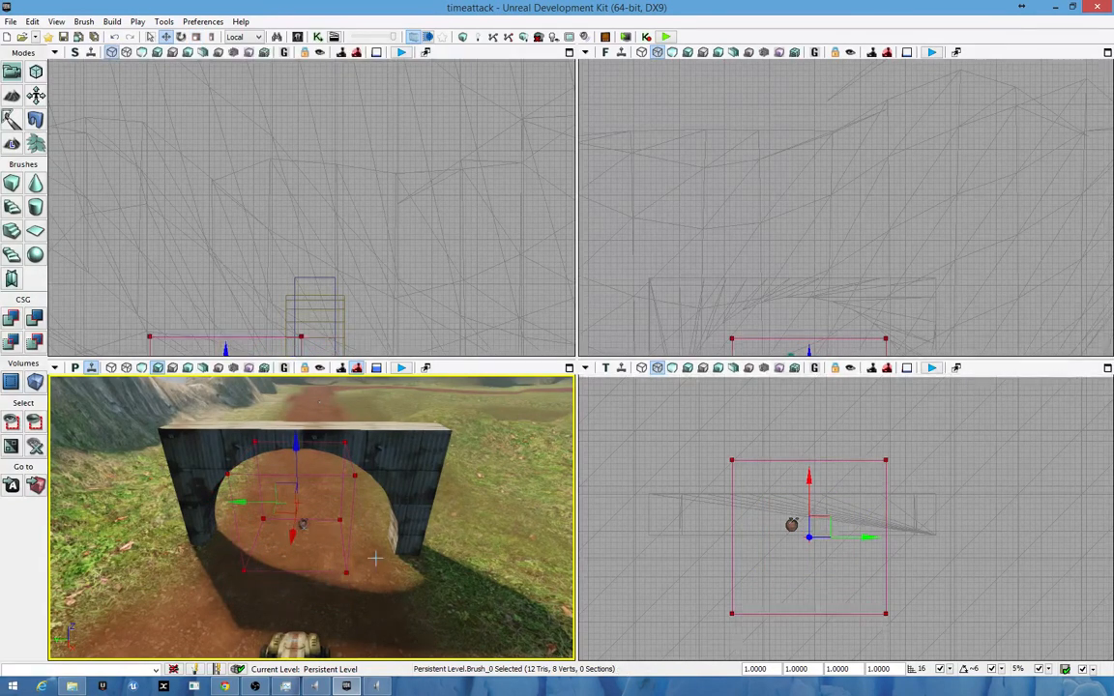
- Scale the builder brush non-uniformly so it is wider and longer, spanning the arch opening
click(212, 37)
drag(231, 501, 222, 502)
drag(291, 543, 290, 558)
mouse_move(409, 619)
right_down()
mouse_move(464, 610)
mouse_move(491, 588)
mouse_move(432, 580)
right_up()
right_drag(491, 491, 278, 573)
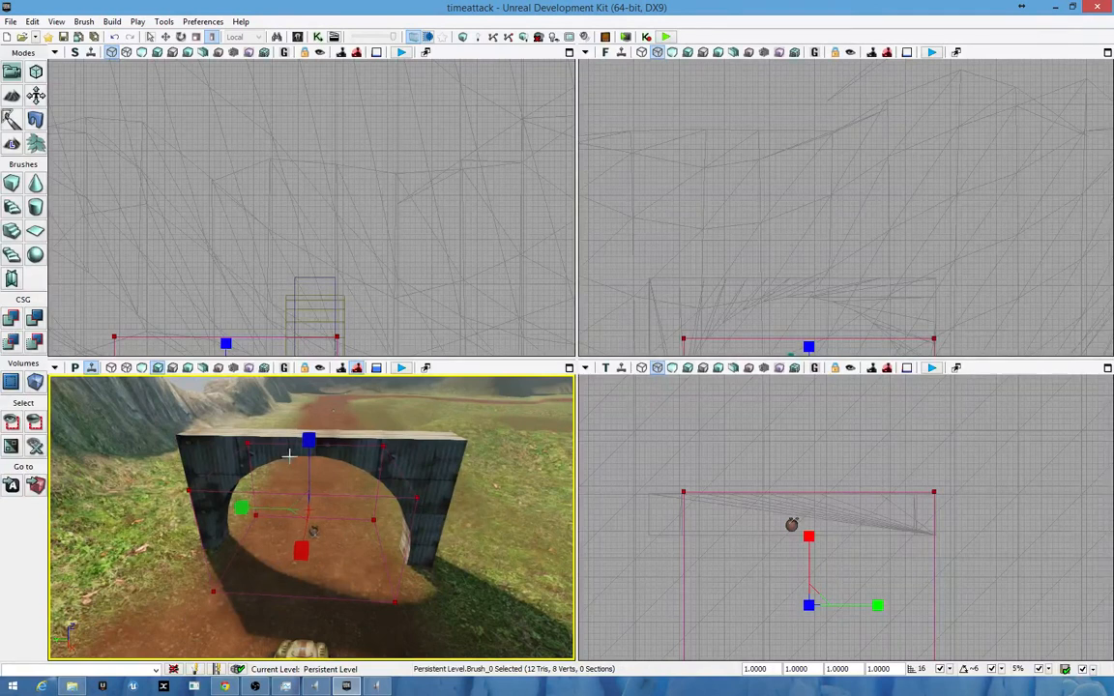
mouse_move(413, 552)
alt+mouse_down()
mouse_move(237, 549)
mouse_move(159, 517)
alt+mouse_up()
mouse_move(290, 518)
right_down()
mouse_move(311, 518)
mouse_move(208, 512)
mouse_move(281, 518)
mouse_move(266, 527)
mouse_move(503, 520)
mouse_move(401, 521)
mouse_move(429, 526)
right_up()
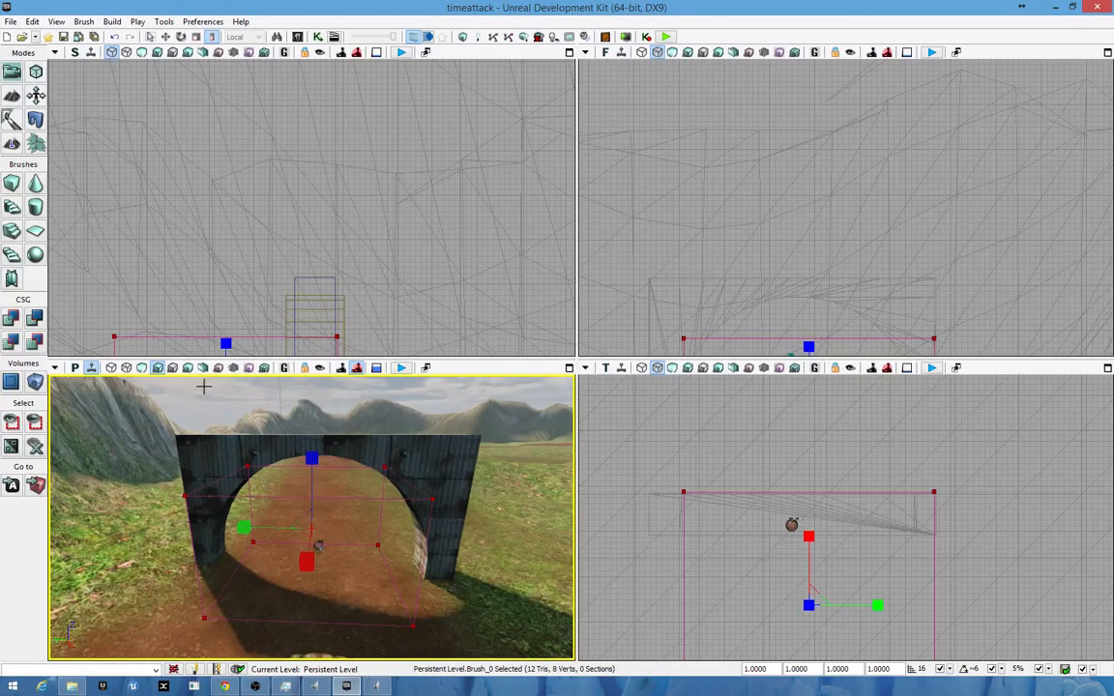
- Add a DynamicTriggerVolume from the builder brush in the arch
click(41, 385)
click(29, 385)
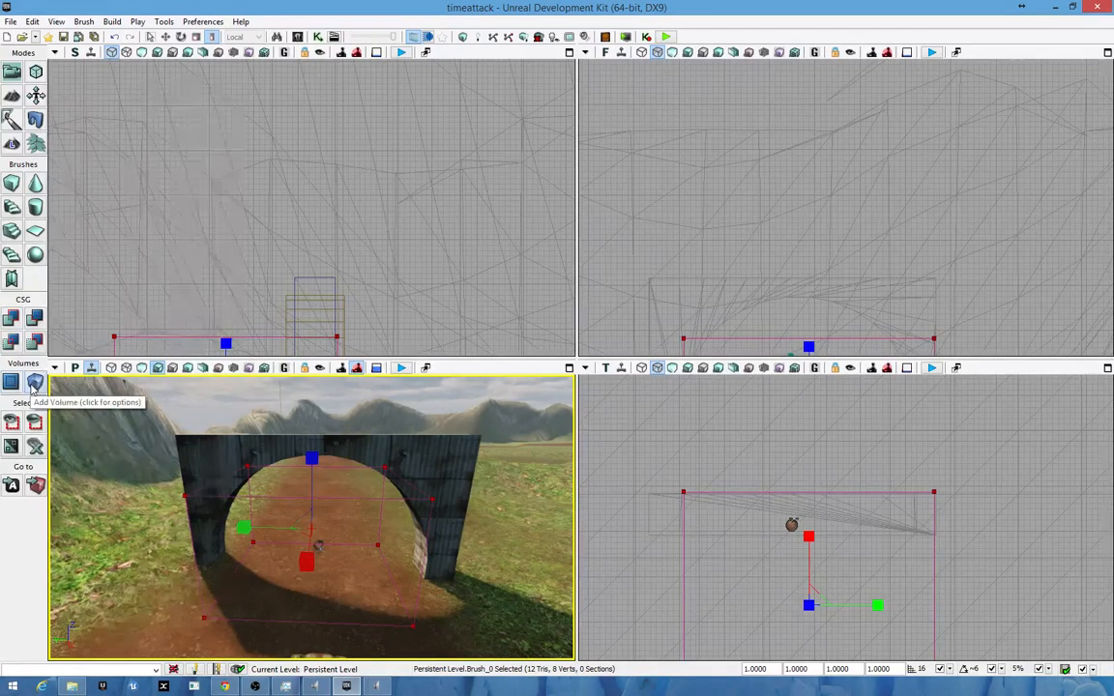
click(33, 386)
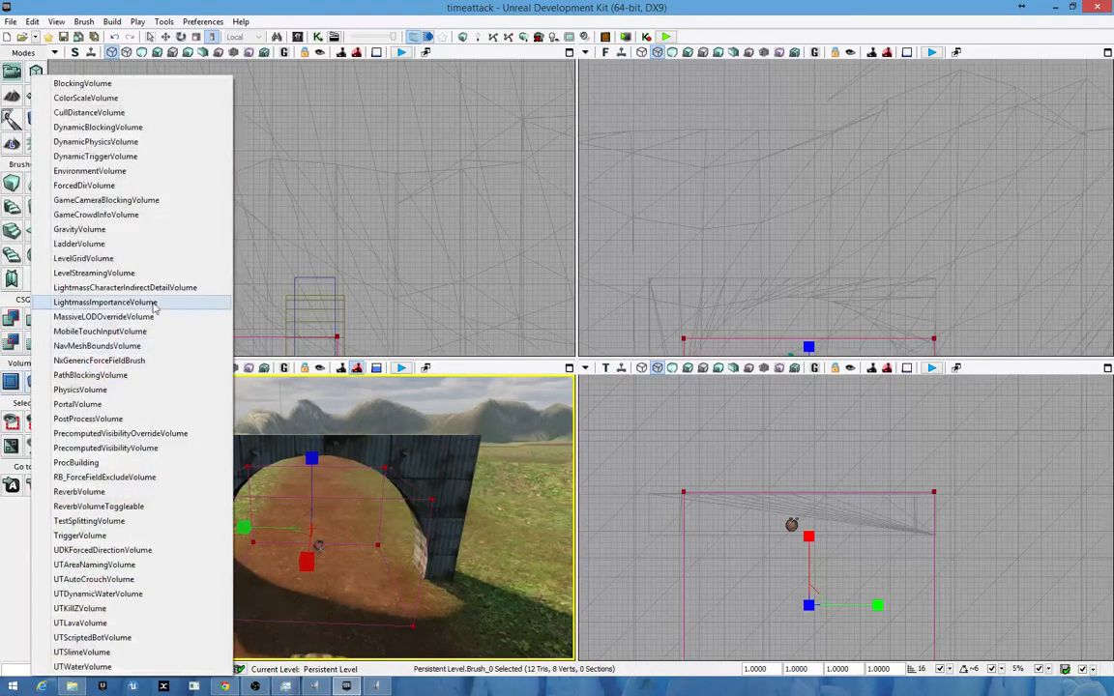
click(140, 160)
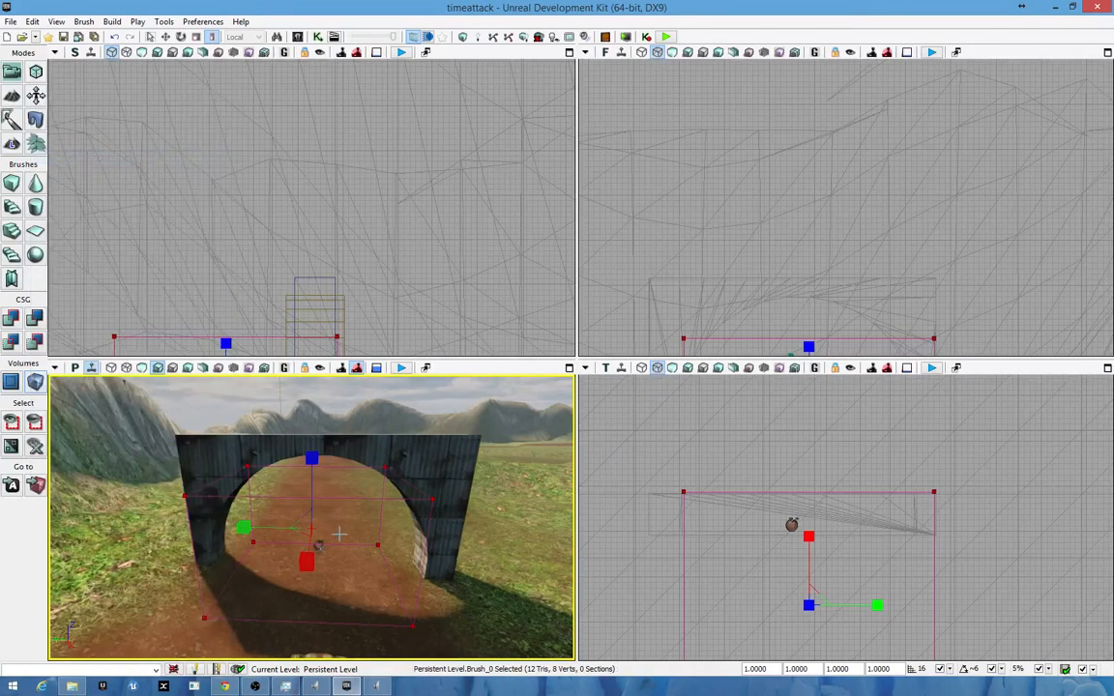
- Move the builder brush off to the grass beside the arch and rebuild it as a default cube
mouse_move(359, 538)
right_down()
mouse_move(406, 539)
mouse_move(352, 540)
right_up()
key(space)
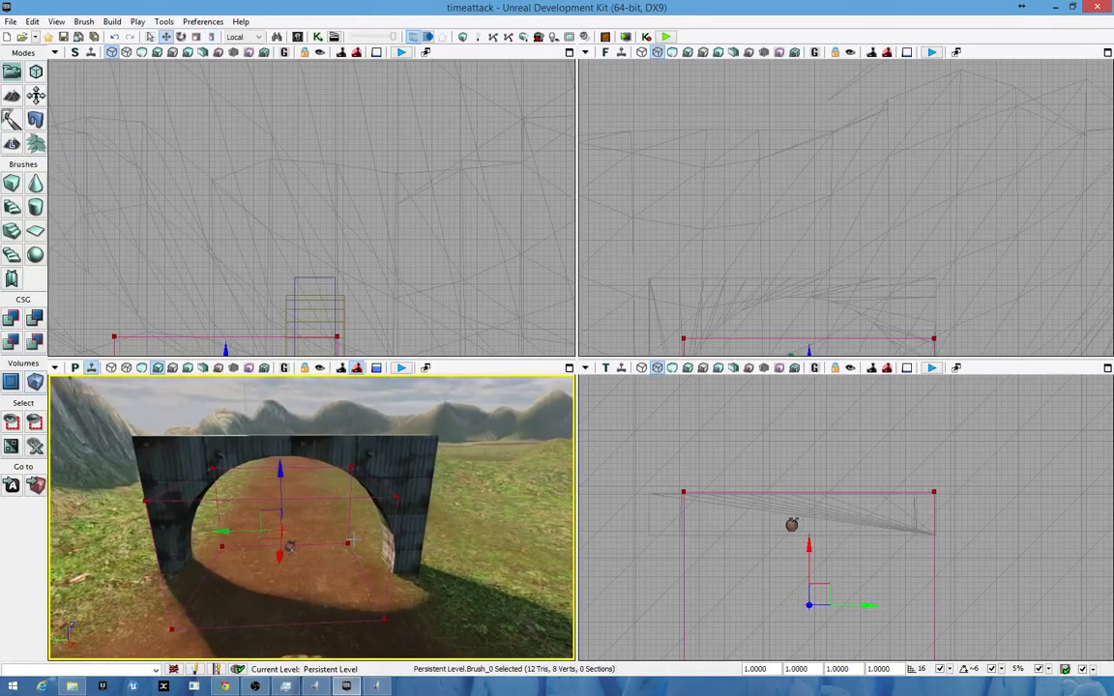
drag(225, 534, 566, 527)
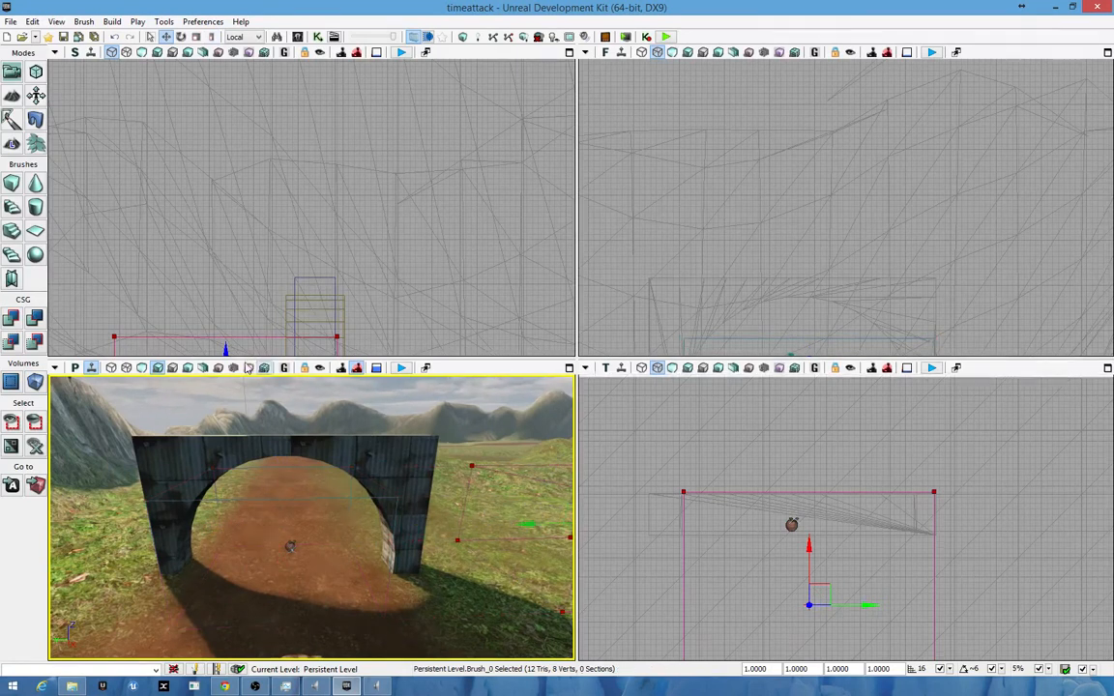
click(15, 183)
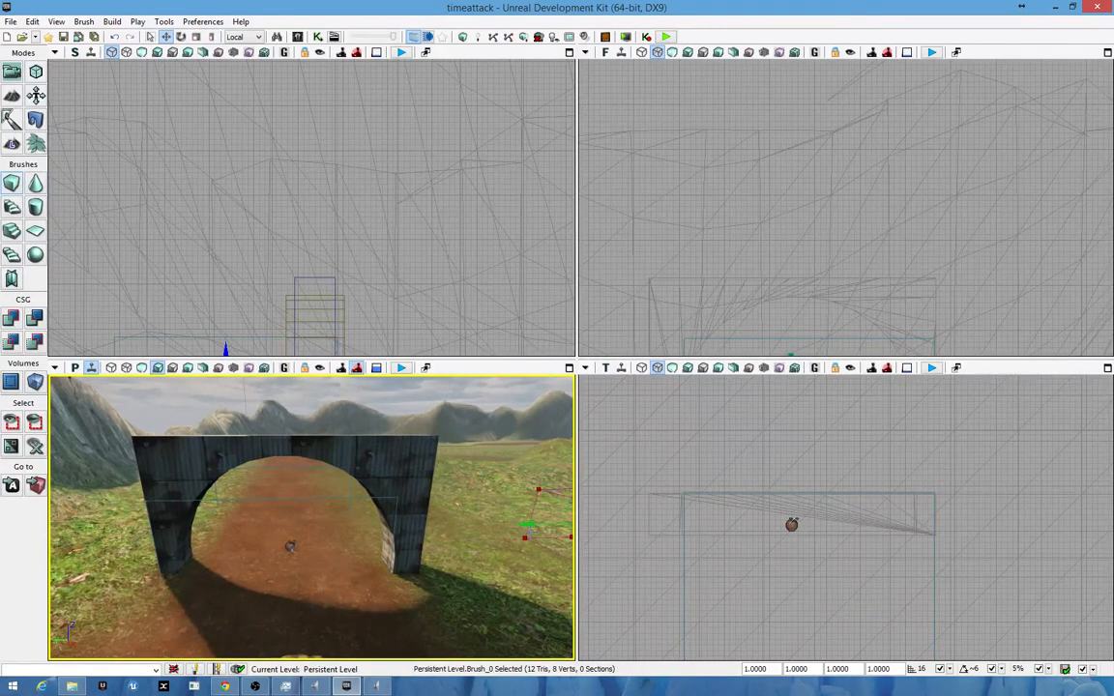
mouse_move(311, 522)
right_down()
mouse_move(261, 523)
mouse_move(350, 524)
mouse_move(328, 528)
right_up()
key(w)
key(s)
key(w)
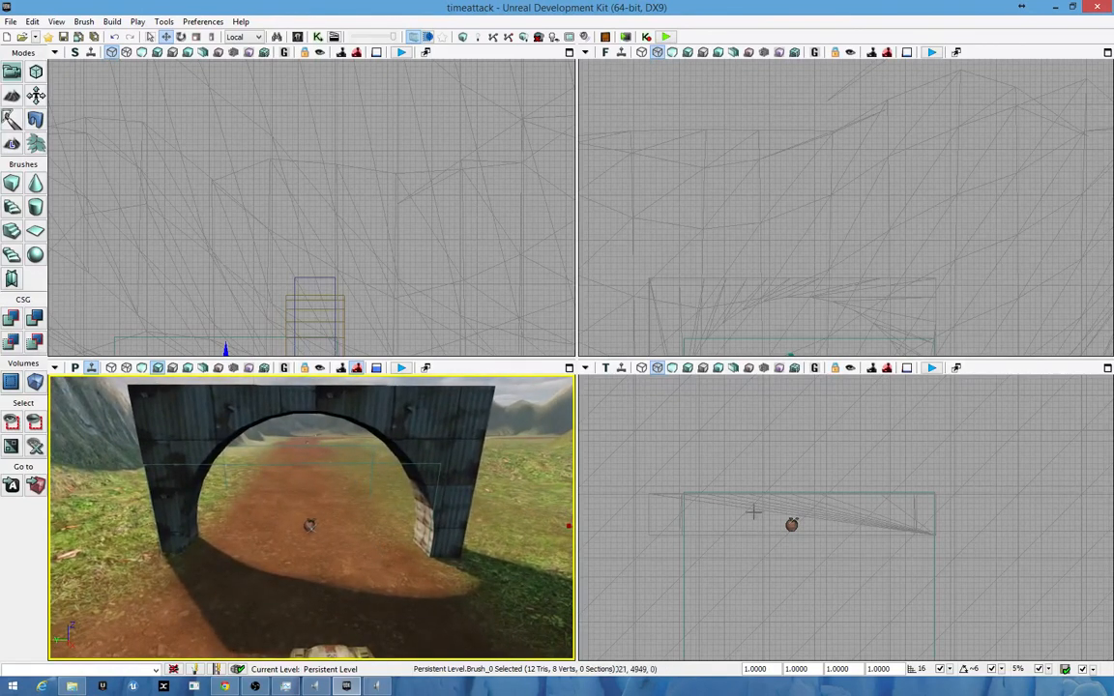
- Raise the dynamic trigger volume above the ground and shift it sideways so it lines up with the arch opening
click(756, 339)
right_drag(763, 306, 750, 226)
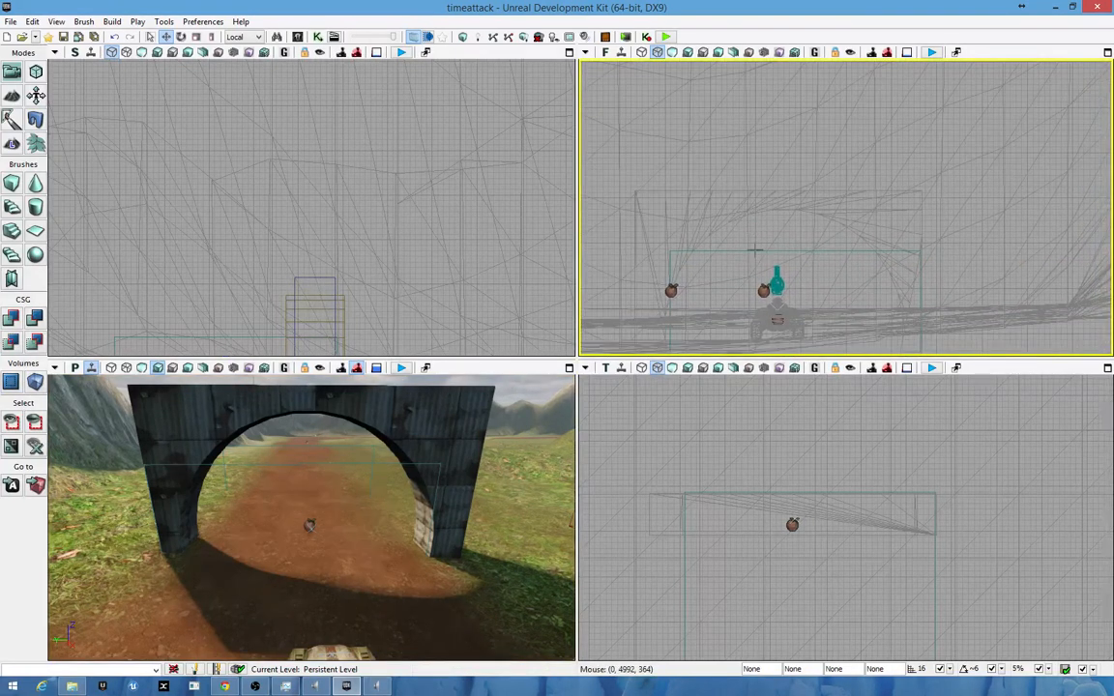
click(756, 251)
drag(801, 270, 777, 229)
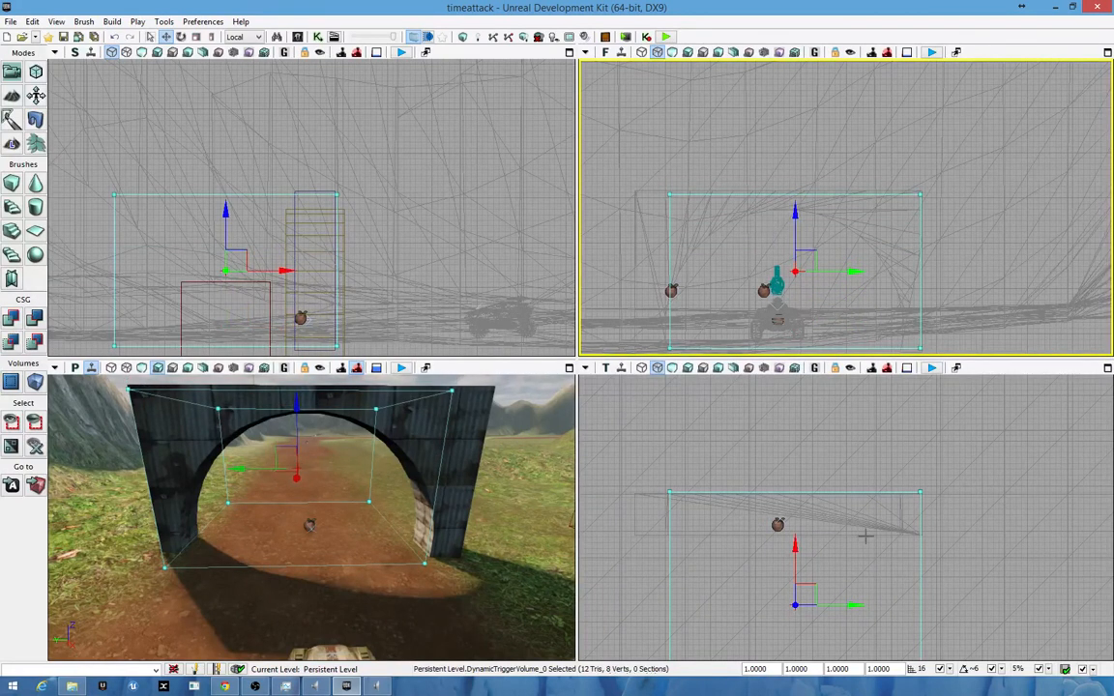
right_drag(425, 541, 414, 477)
drag(194, 429, 212, 431)
- Play the level in the perspective viewport to test driving through the arch, and stop the session
right_drag(212, 431, 223, 432)
mouse_move(282, 472)
right_down()
mouse_move(203, 472)
mouse_move(281, 472)
right_up()
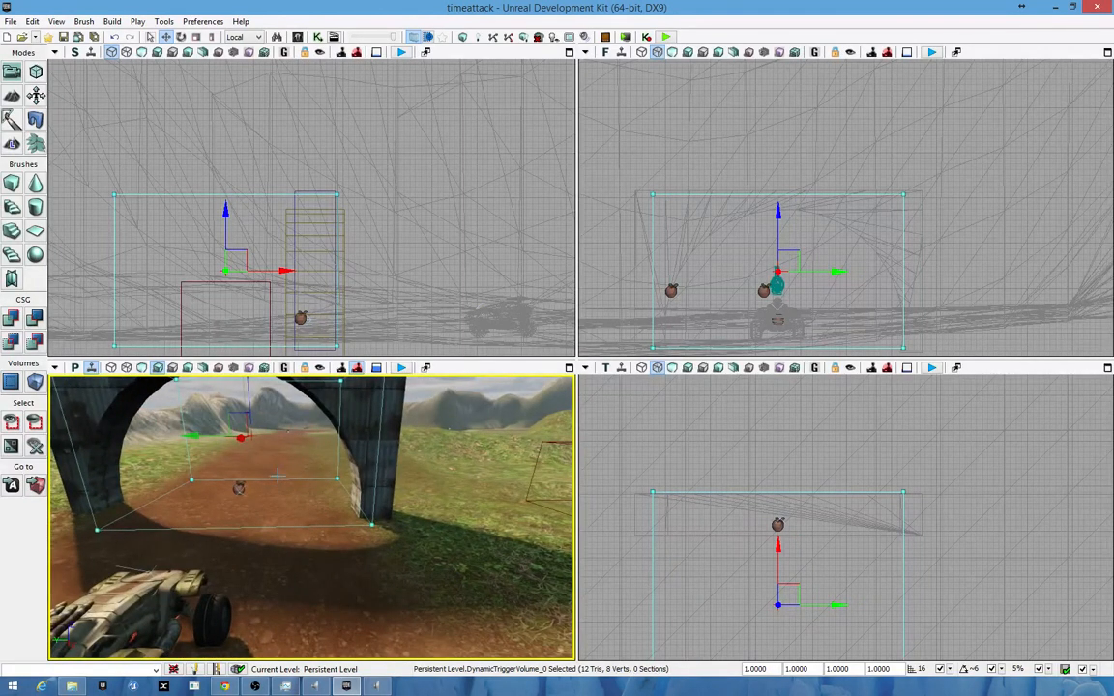
right_drag(221, 520, 364, 548)
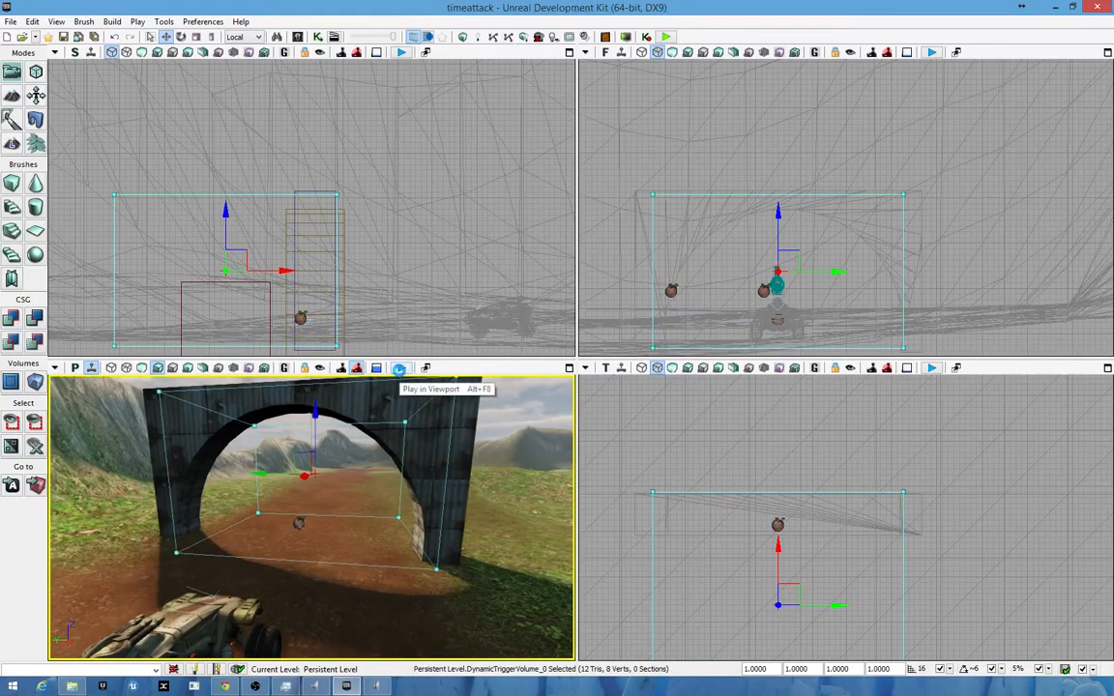
click(402, 368)
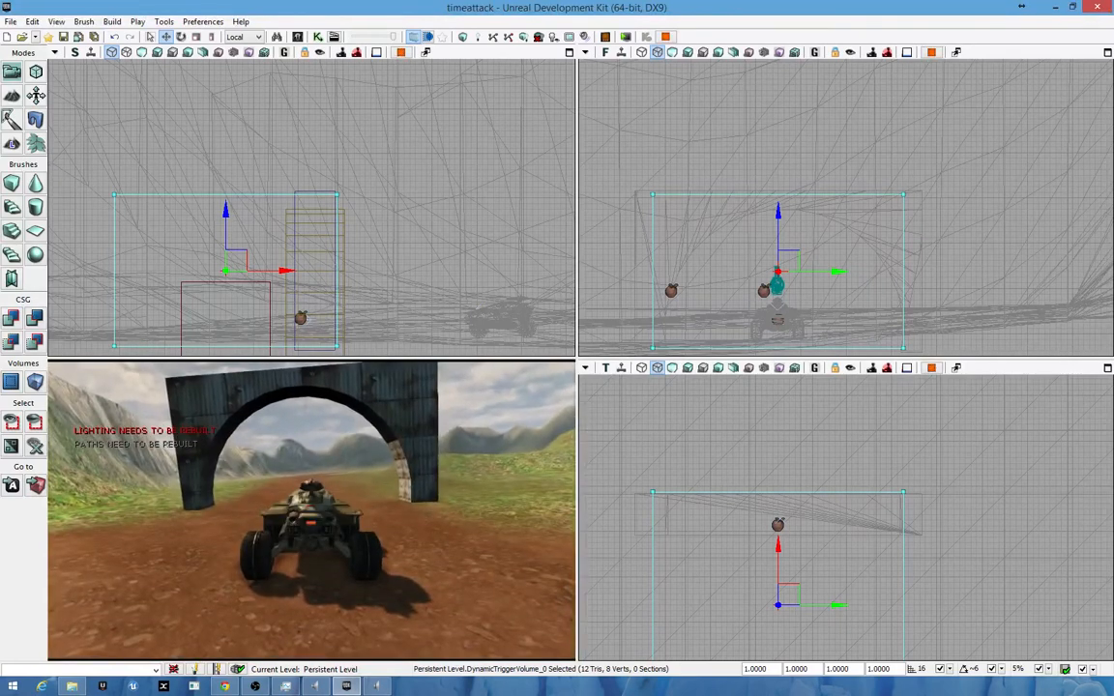
key(Escape)
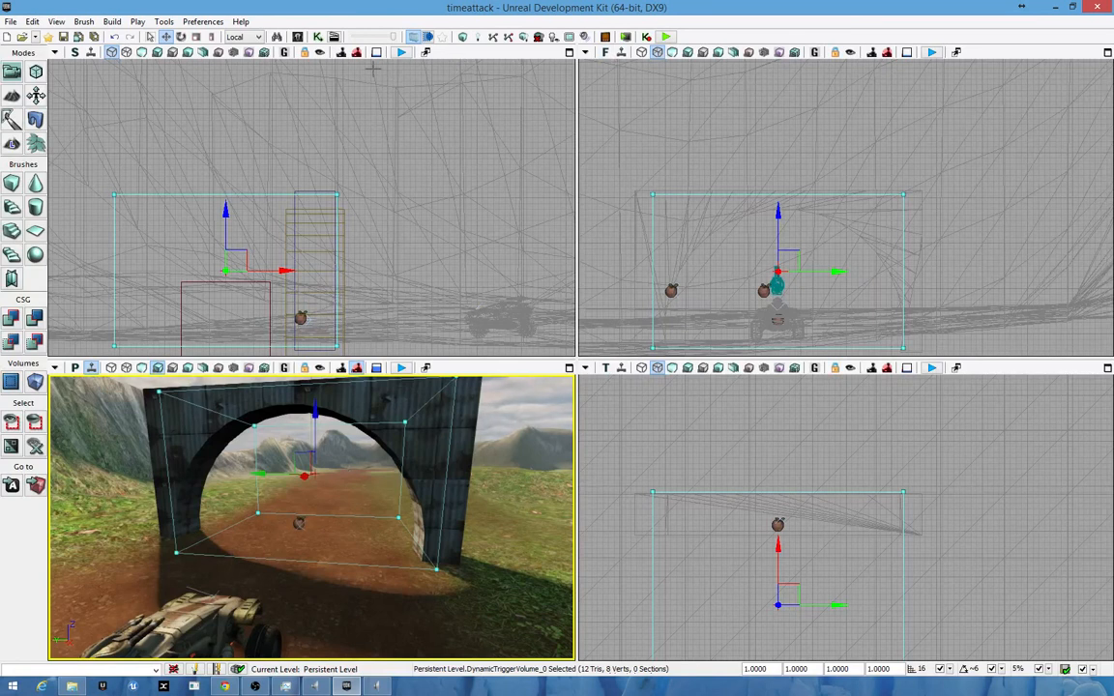
- Open the Content Browser, show all object types and clear the metal search
click(298, 37)
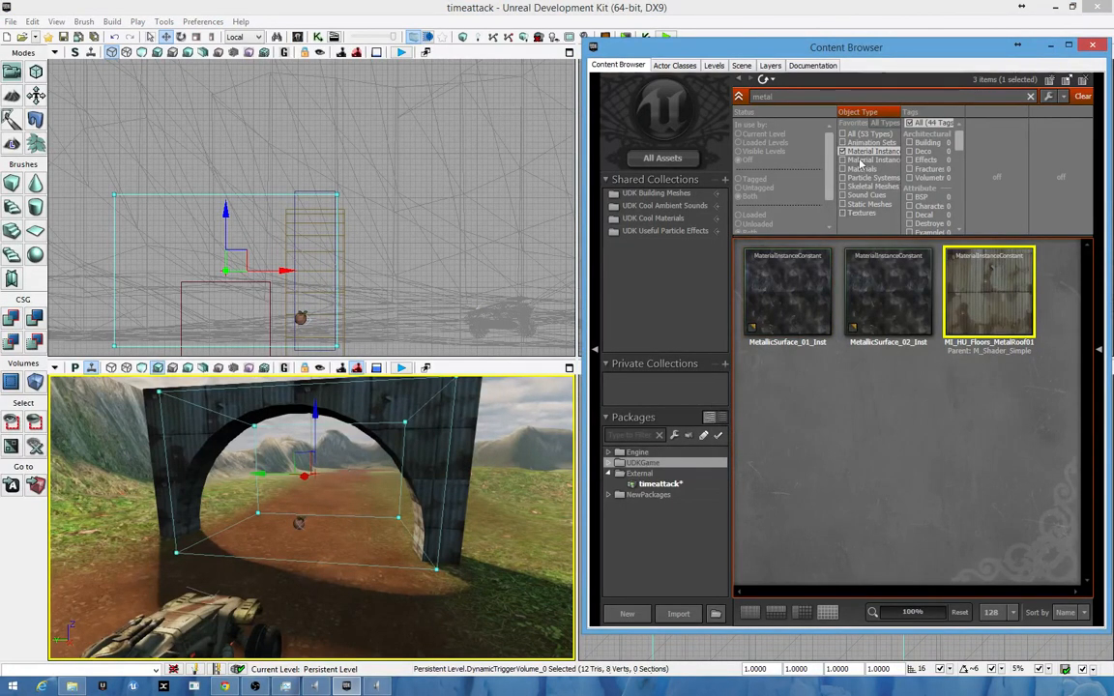
click(856, 134)
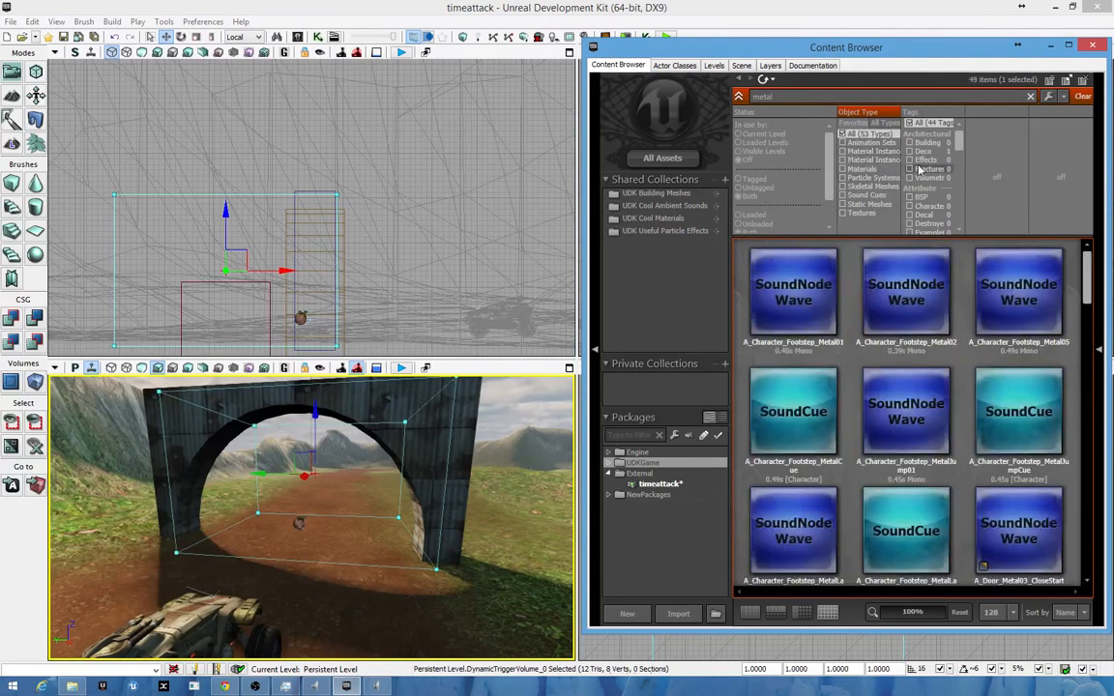
click(1031, 97)
click(780, 96)
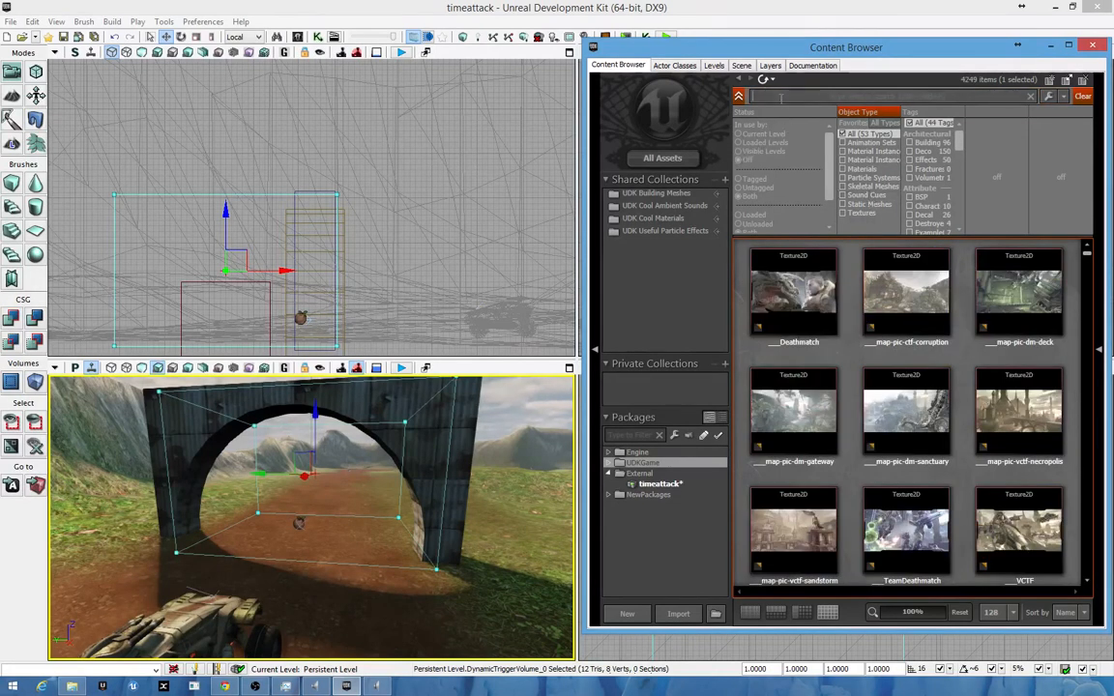
text(crow)
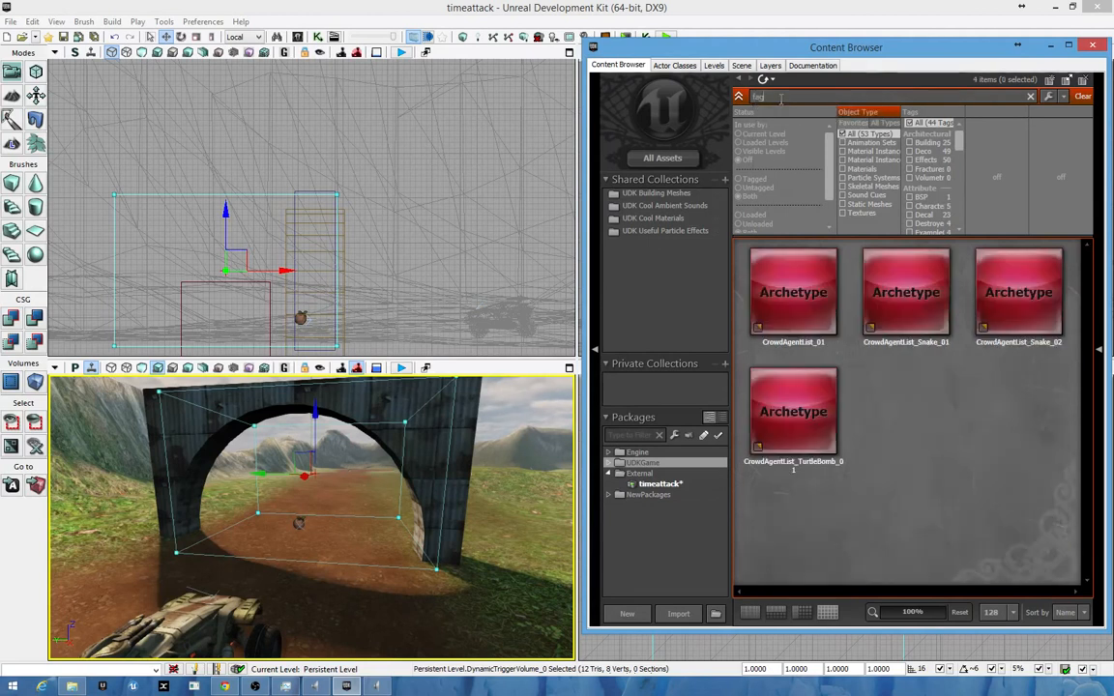
key(BackSpace)
key(BackSpace)
key(BackSpace)
text(gla)
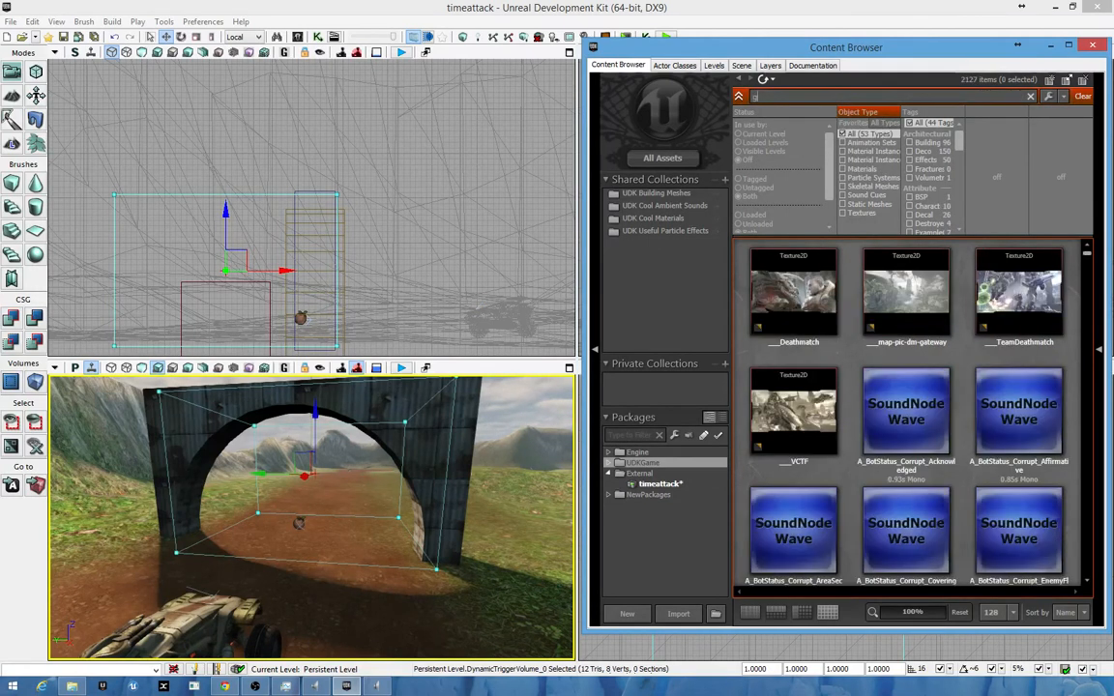
key(BackSpace)
key(BackSpace)
key(BackSpace)
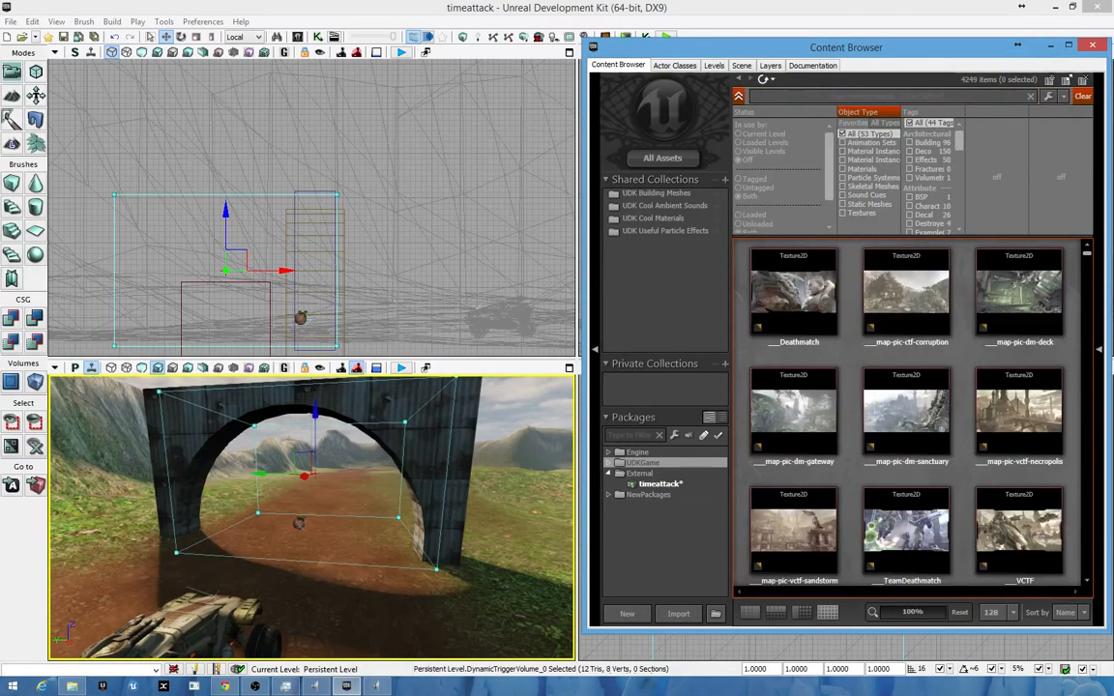
- Search the assets for "flag" and limit the results to skeletal meshes
text(flag)
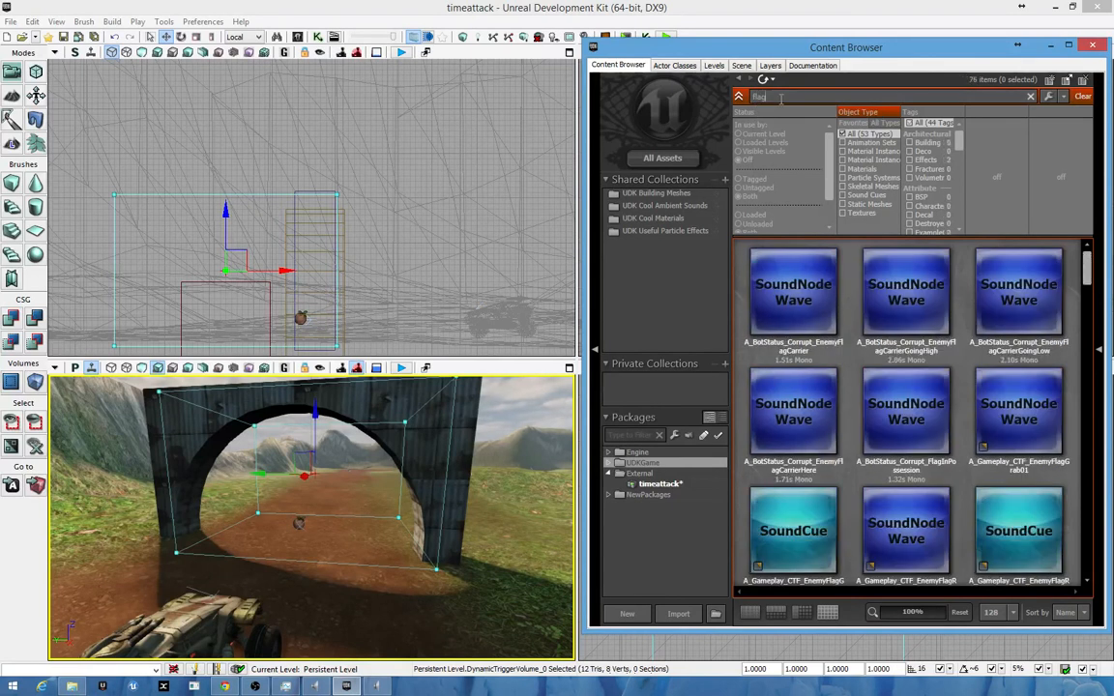
click(860, 213)
click(861, 215)
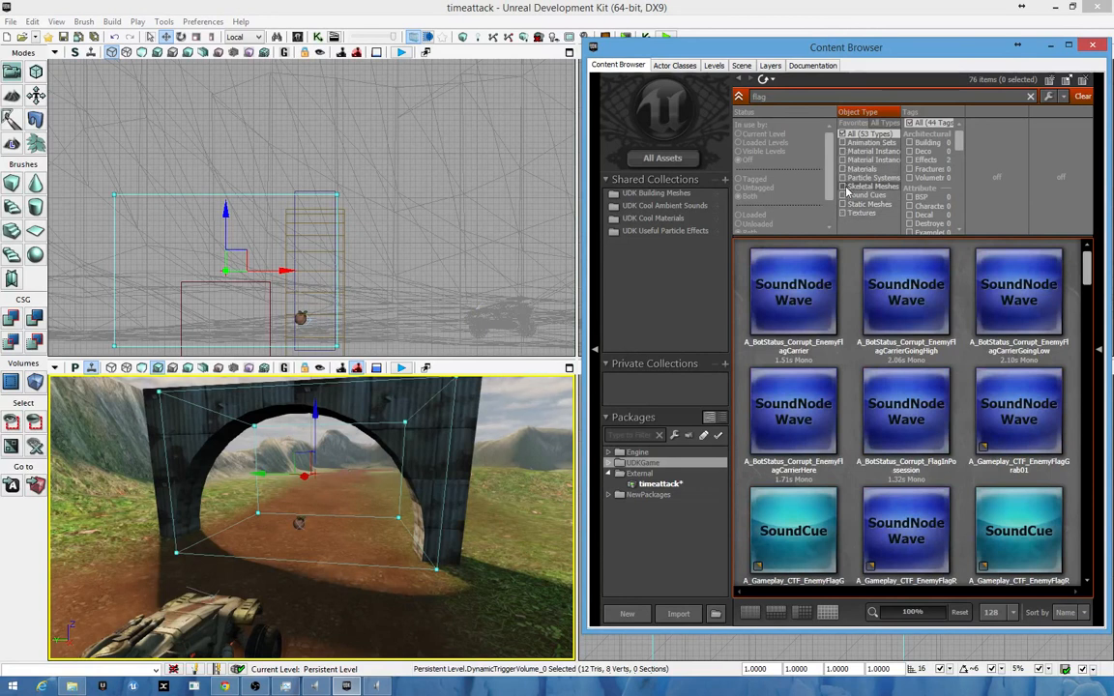
click(844, 187)
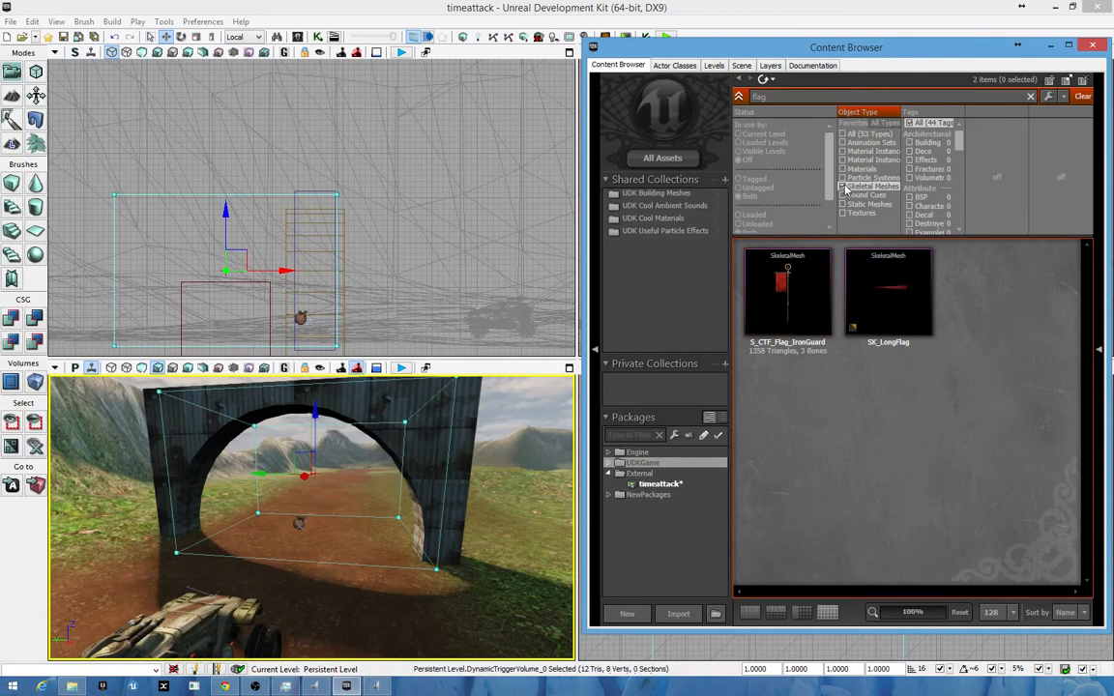
- Place the S_CTF_Flag_IronGuard skeletal mesh inside the trigger volume by the arch and raise it slightly
drag(793, 281, 334, 455)
right_drag(333, 499, 500, 536)
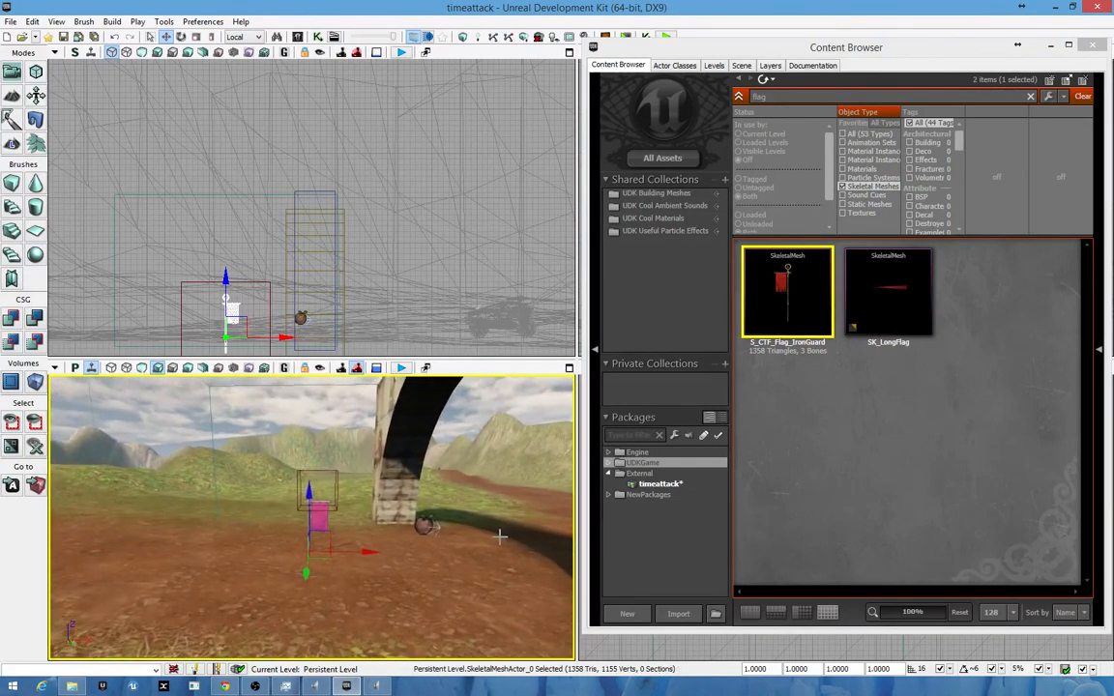
drag(309, 492, 309, 472)
mouse_move(405, 568)
right_down()
mouse_move(464, 580)
mouse_move(406, 568)
mouse_move(464, 571)
mouse_move(396, 569)
mouse_move(424, 570)
right_up()
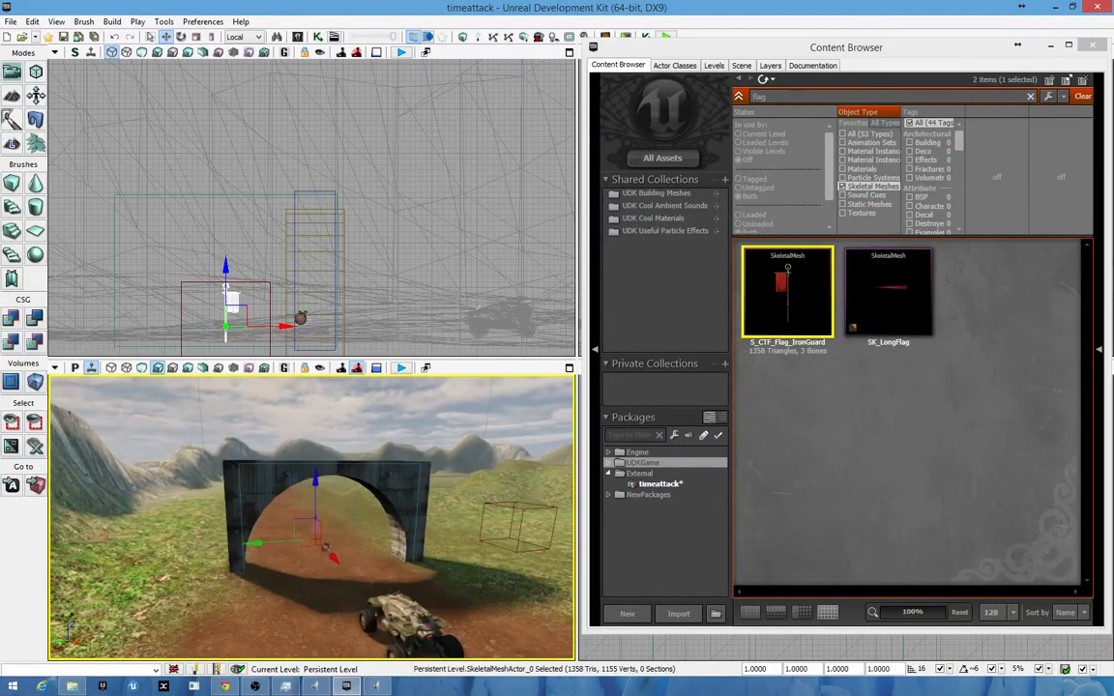
- Shift the path node under the arch slightly along its X axis toward the vehicle and close the Content Browser
click(326, 547)
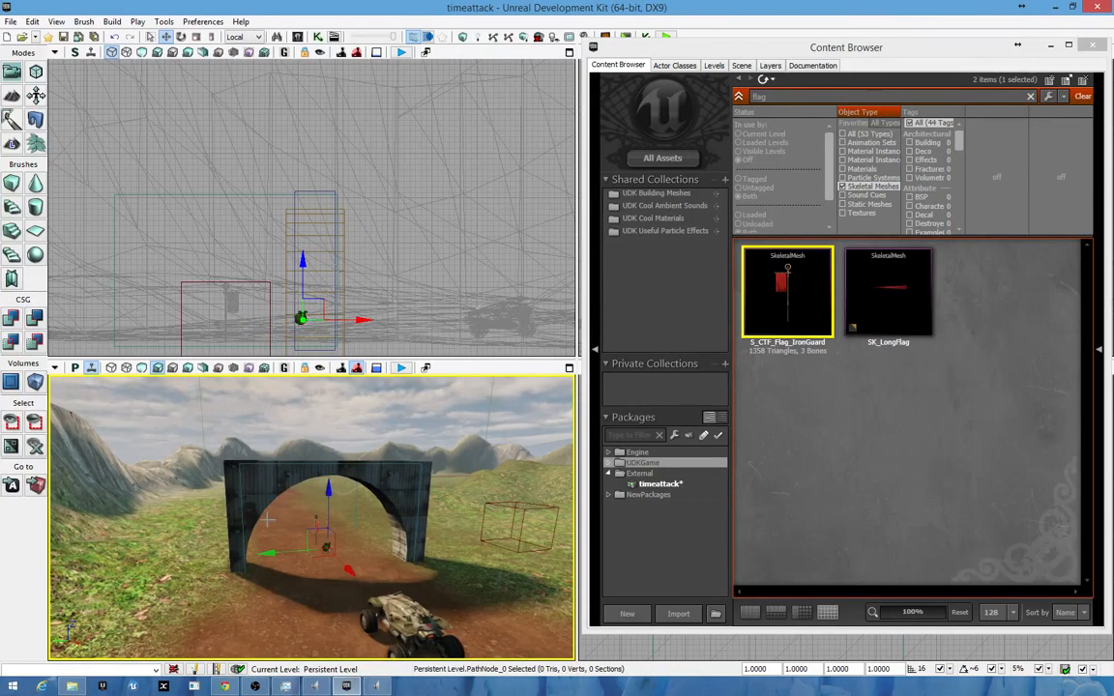
drag(354, 321, 364, 322)
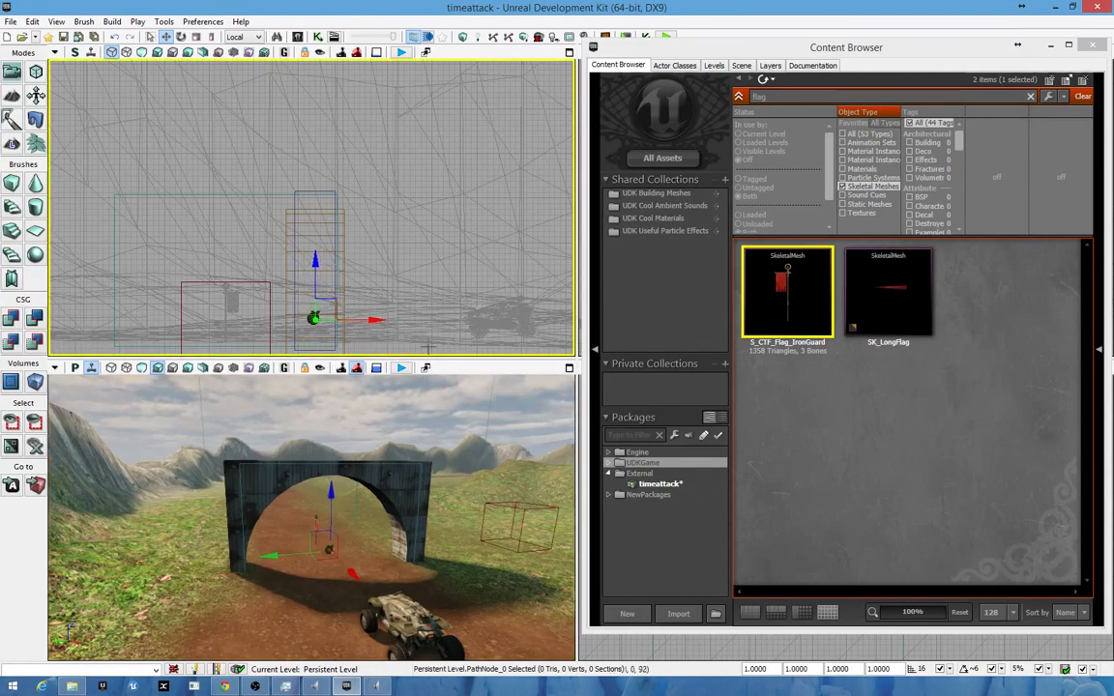
right_drag(437, 534, 458, 535)
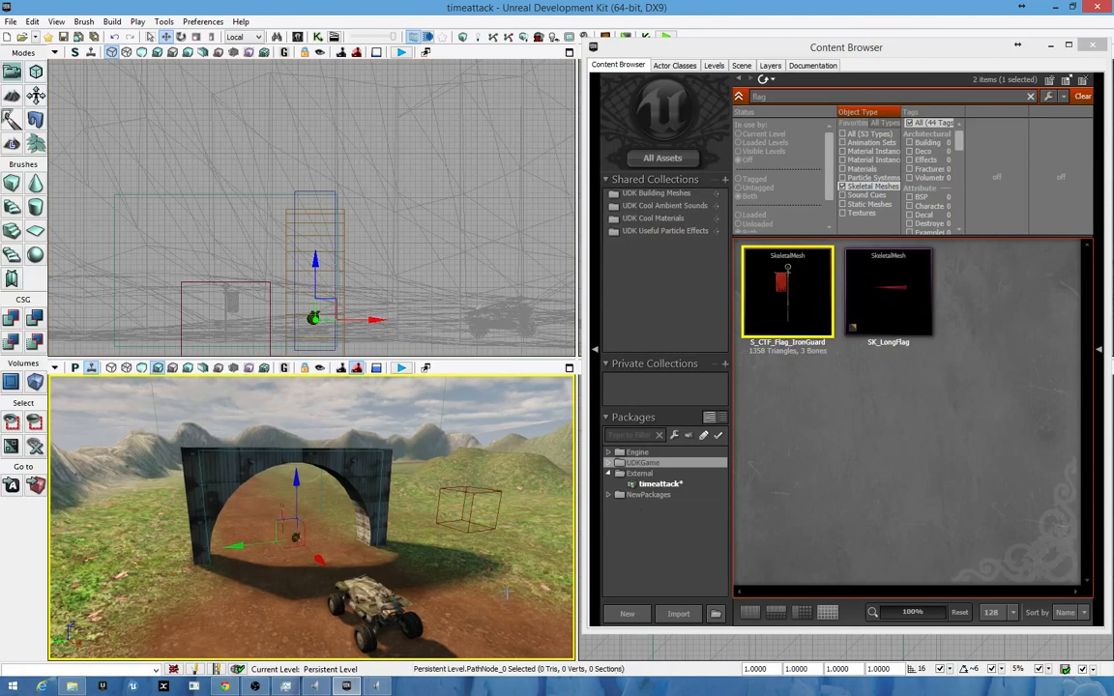
click(1092, 46)
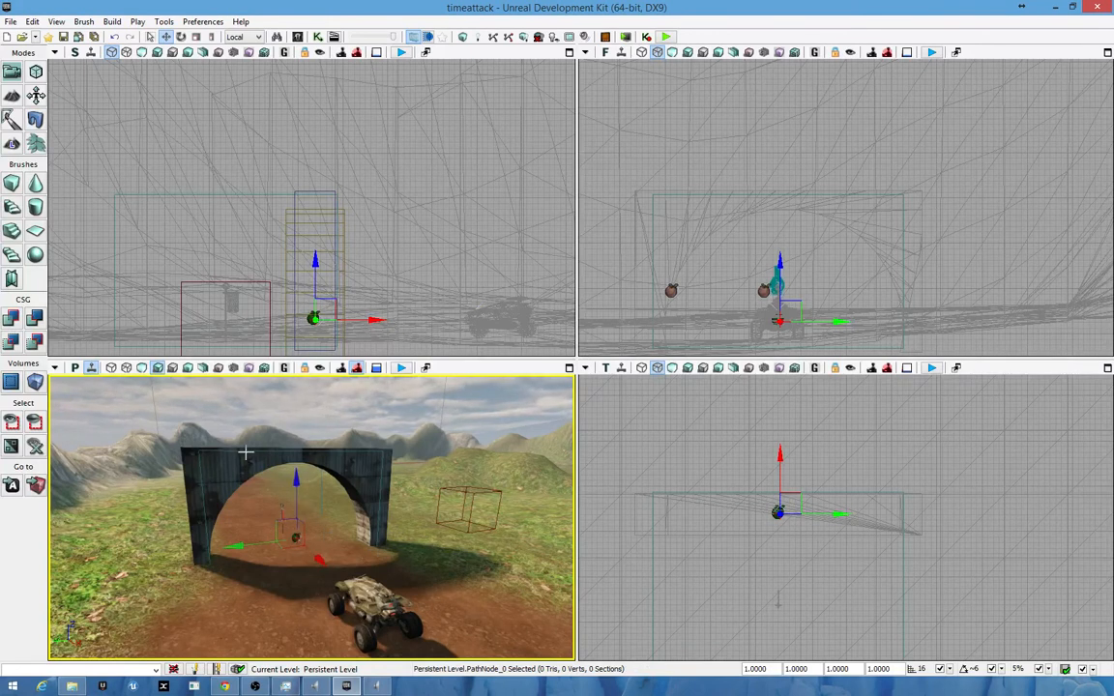
- Open the level's Kismet sequence and find empty space beside the existing node group
right_drag(452, 501, 502, 461)
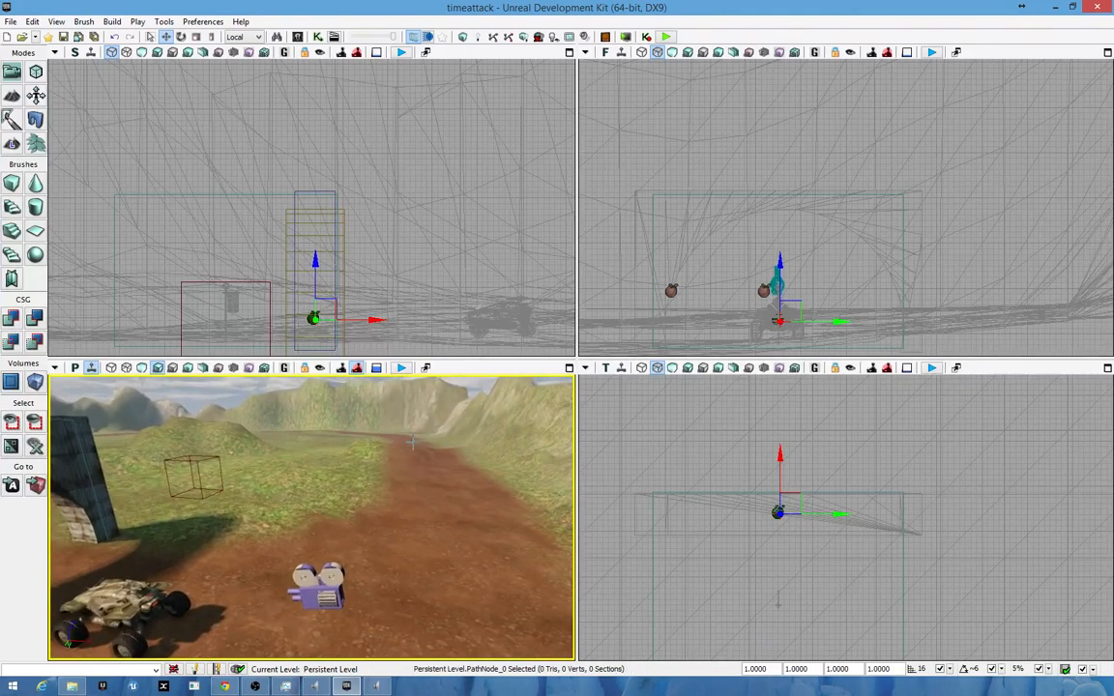
right_drag(404, 462, 248, 474)
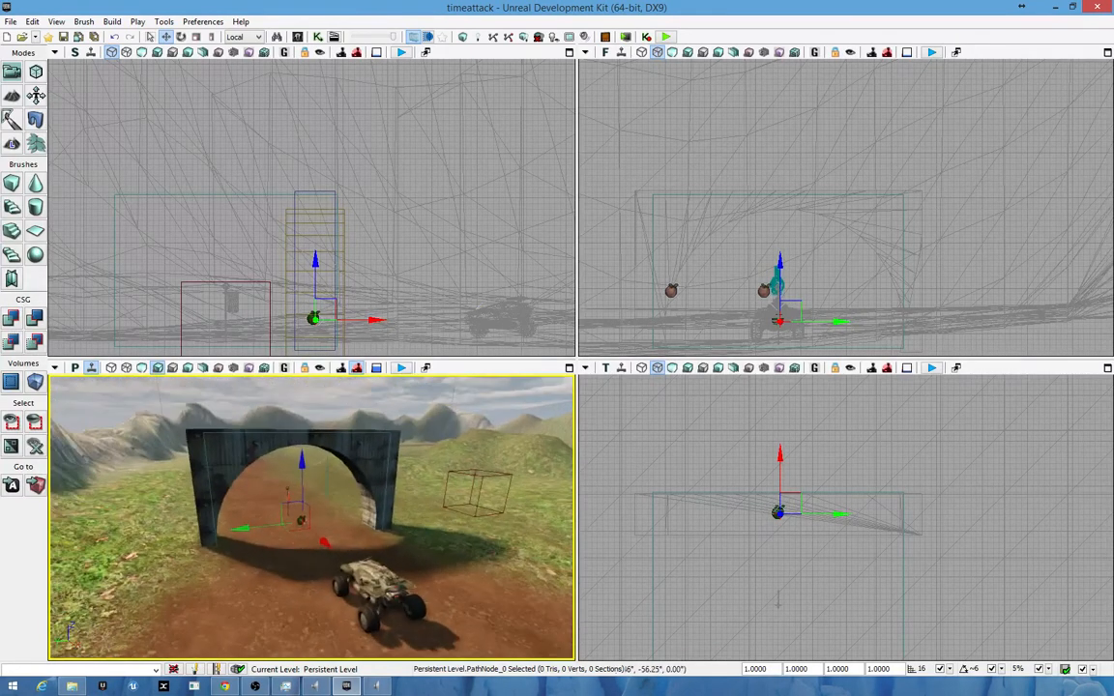
click(318, 37)
drag(561, 304, 529, 318)
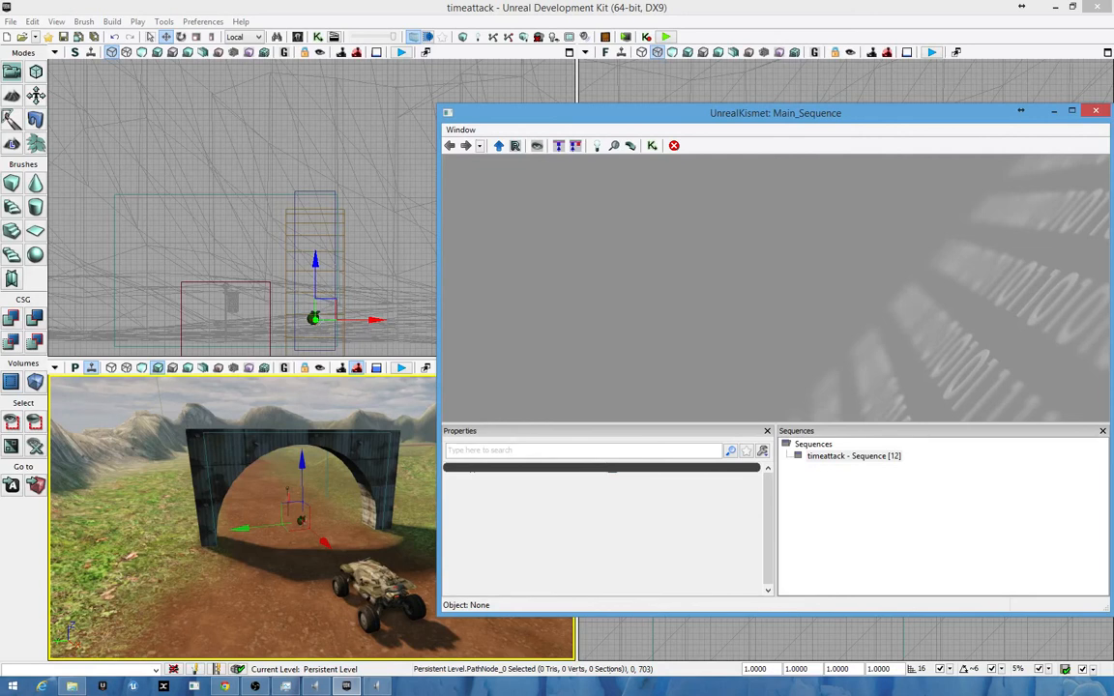
key(alt+Tab)
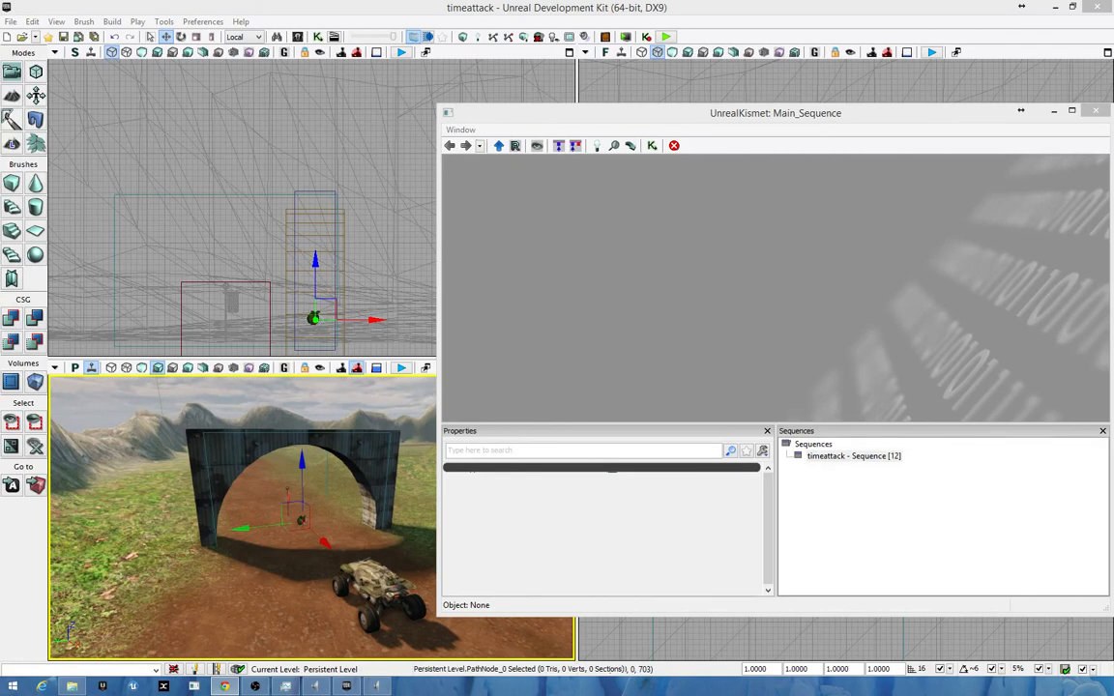
drag(563, 266, 761, 261)
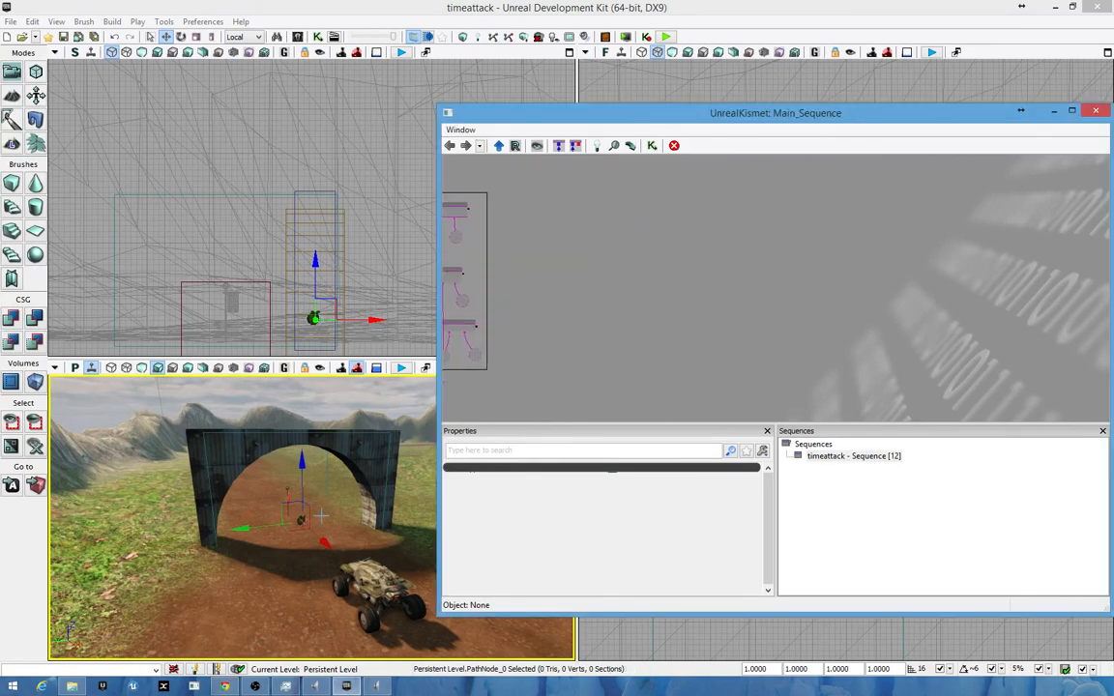
- Add a Touch event for the arch's dynamic trigger volume in the empty area of the Kismet sequence
click(376, 588)
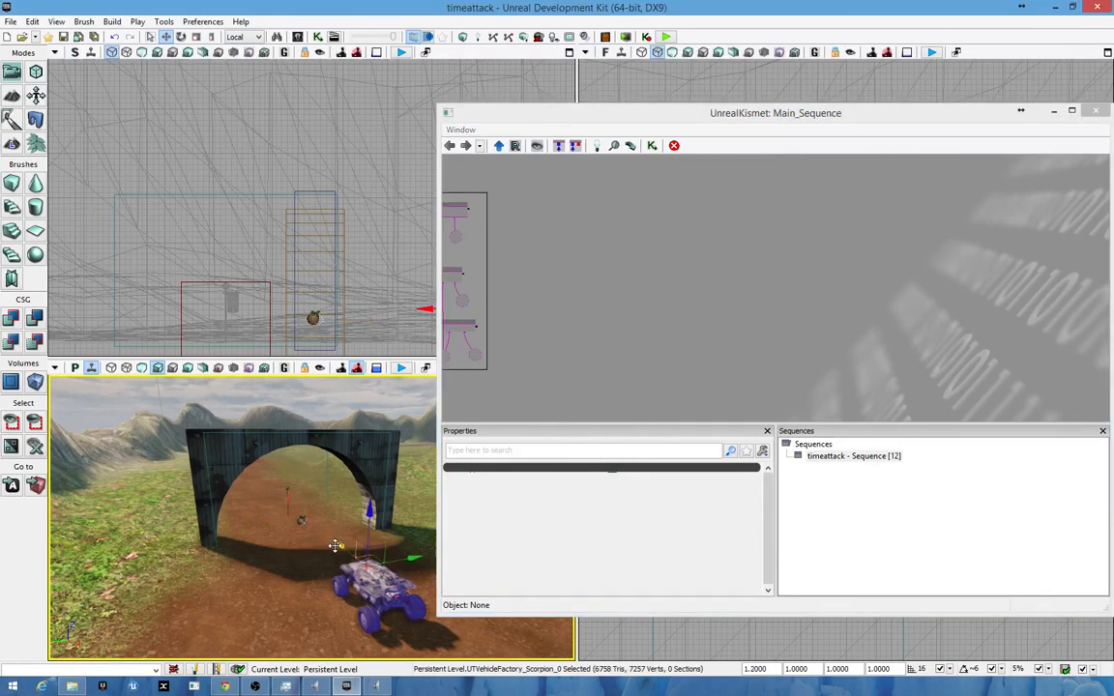
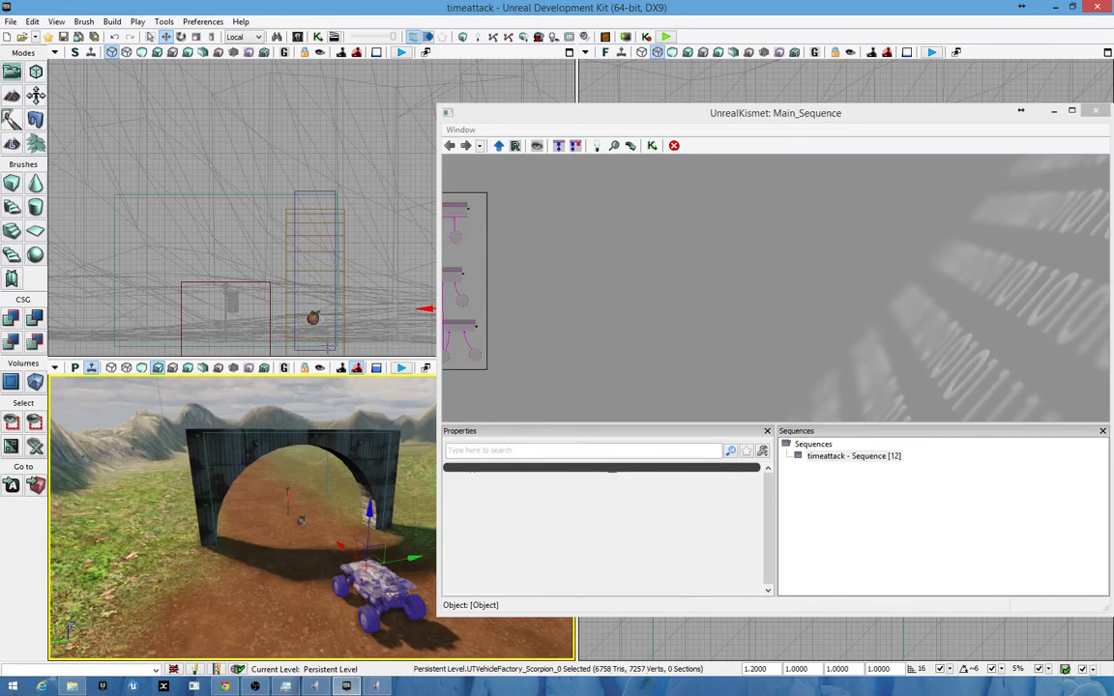
right_click(584, 259)
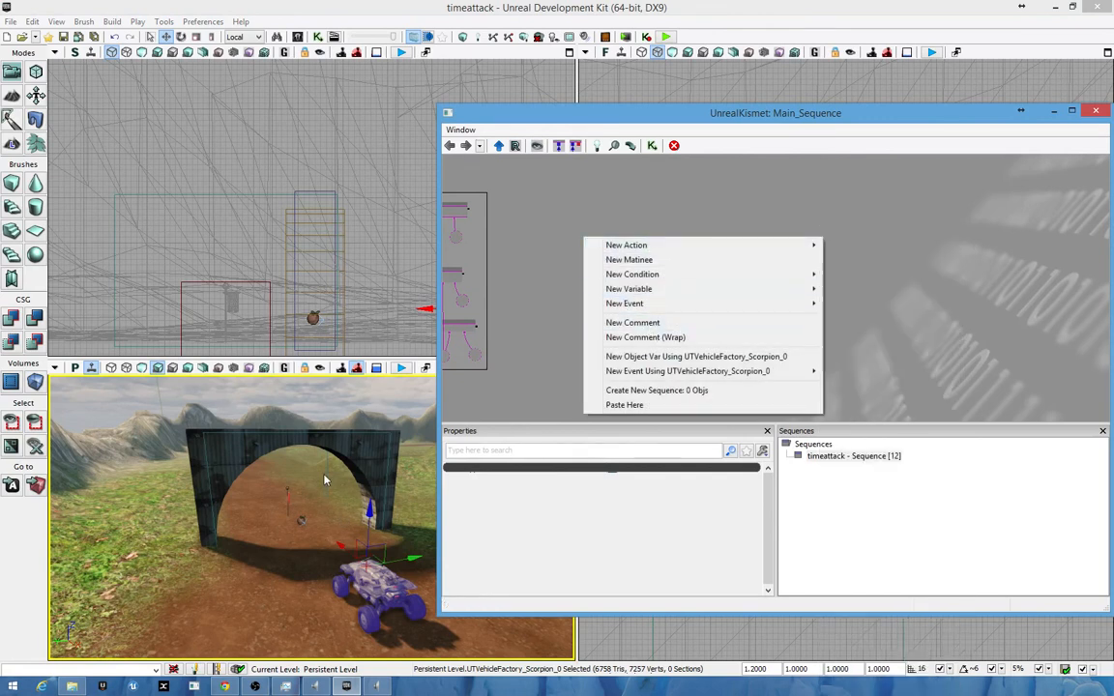
click(325, 479)
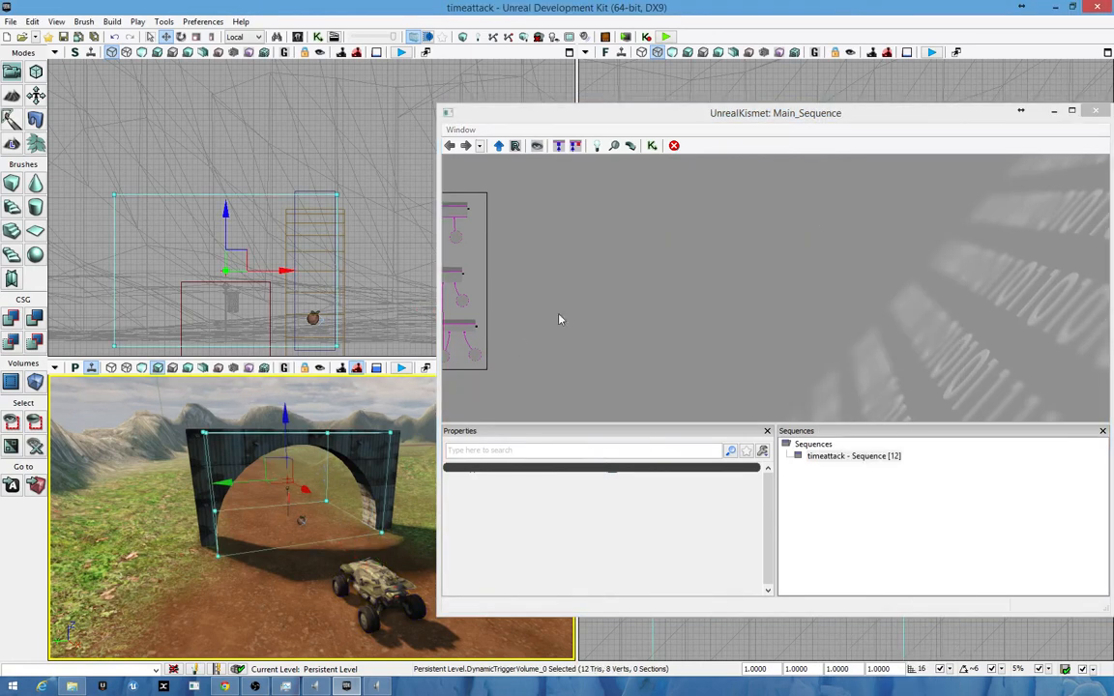
right_click(567, 272)
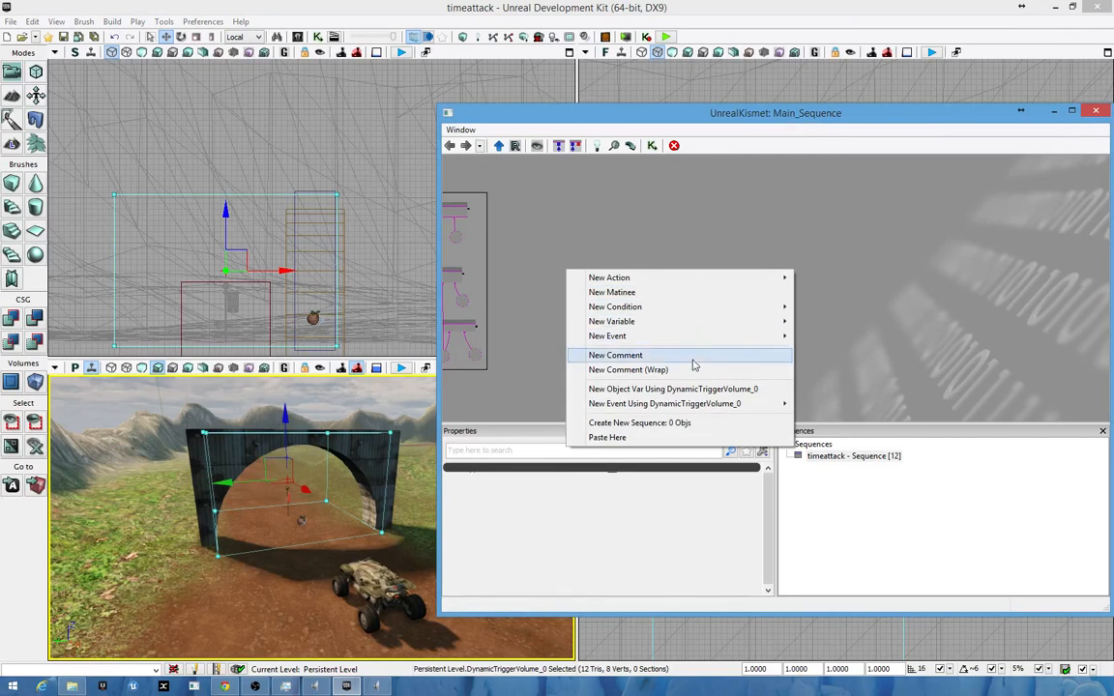
click(587, 253)
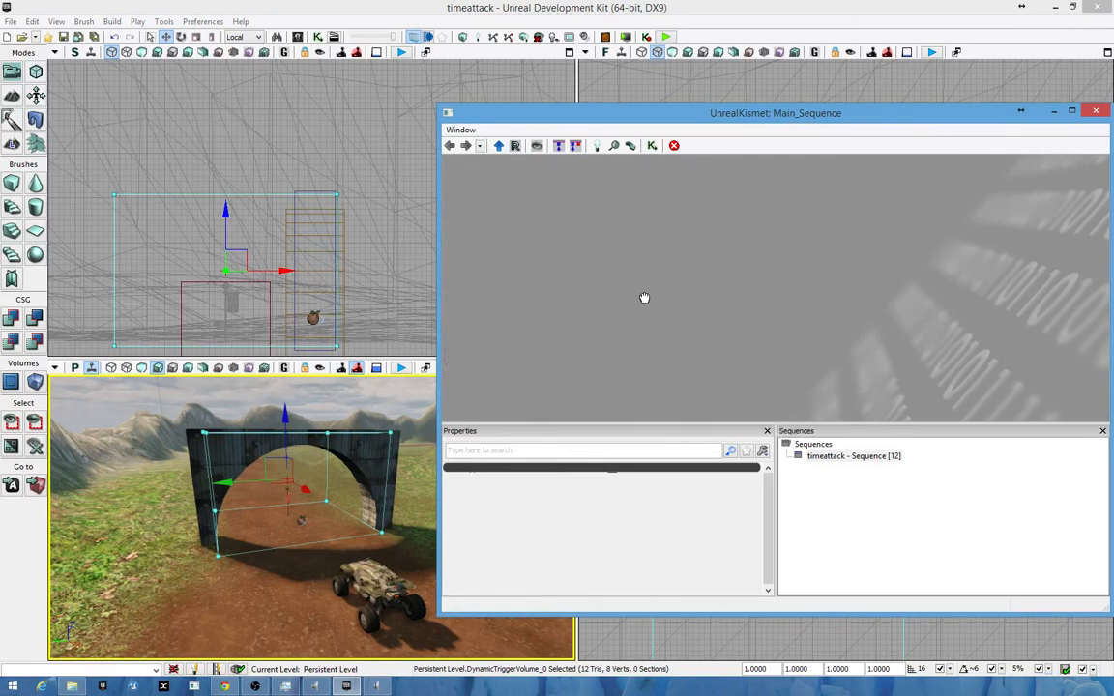
drag(645, 298, 575, 293)
right_click(553, 271)
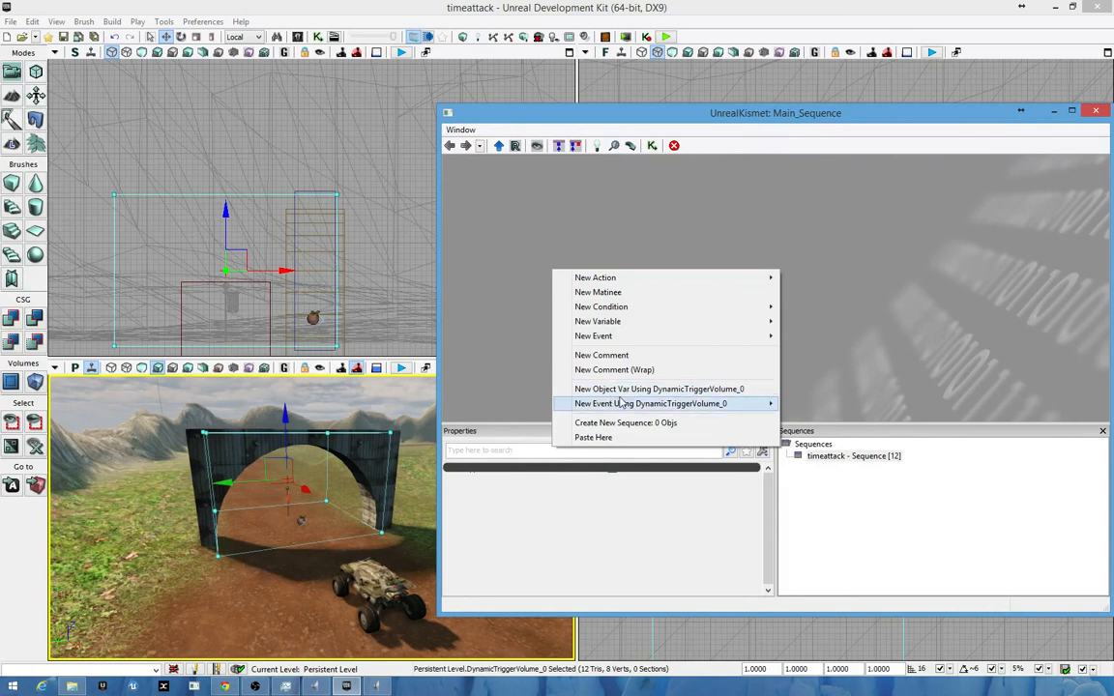
mouse_move(592, 405)
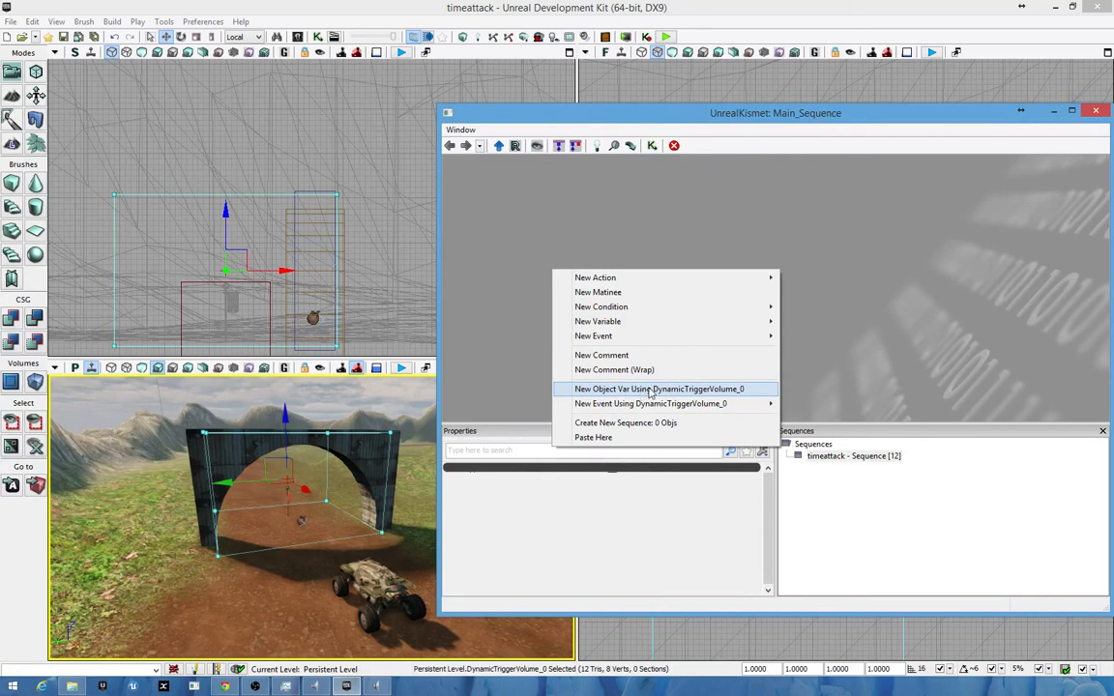
mouse_move(631, 406)
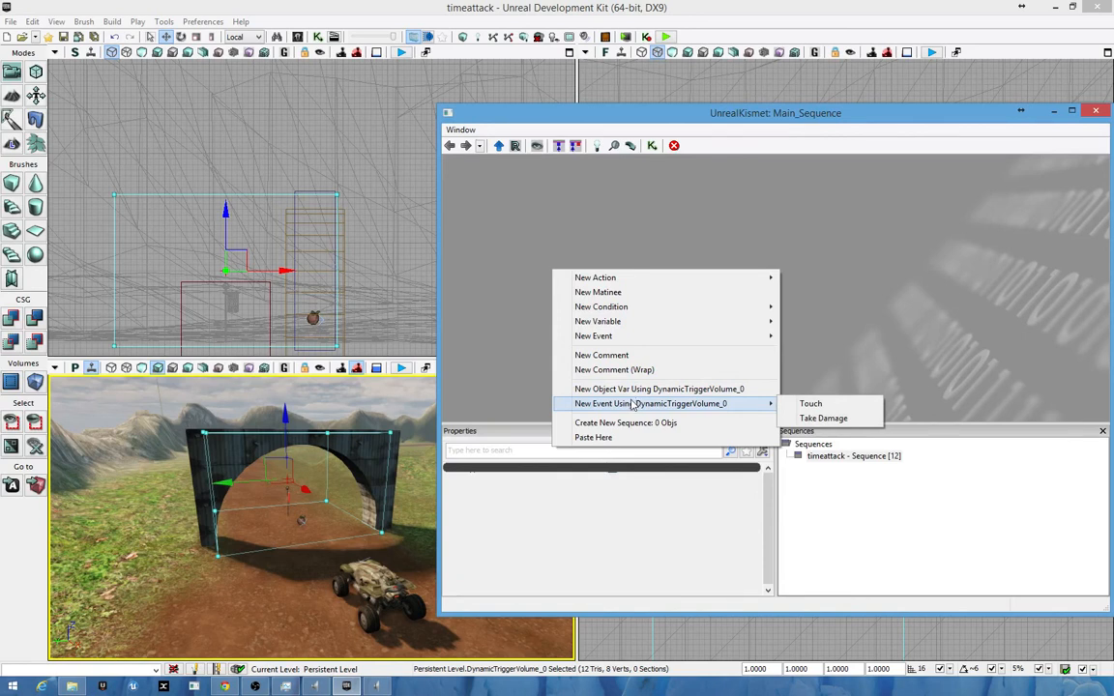
click(820, 410)
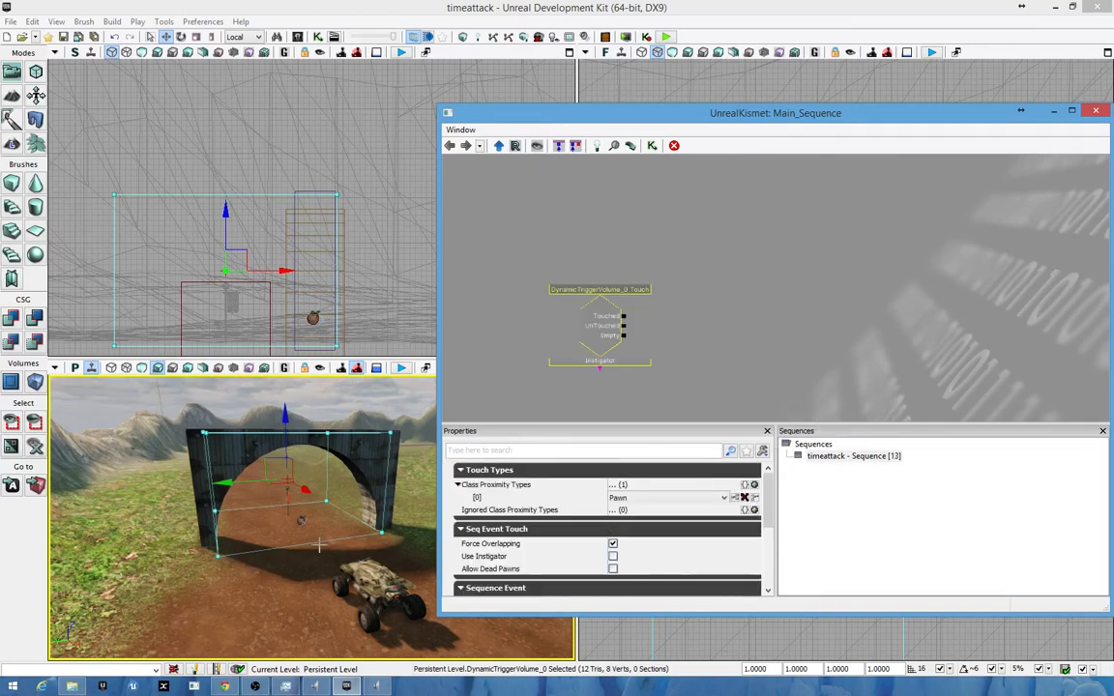
scroll(716, 338, up, 3)
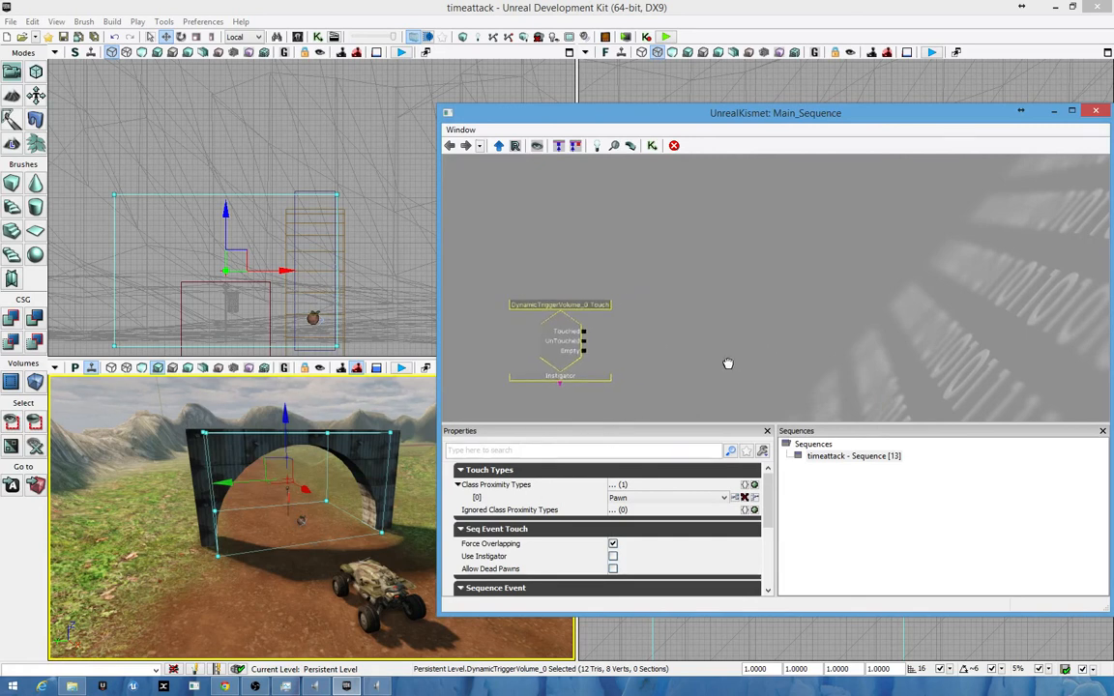
drag(670, 332, 731, 287)
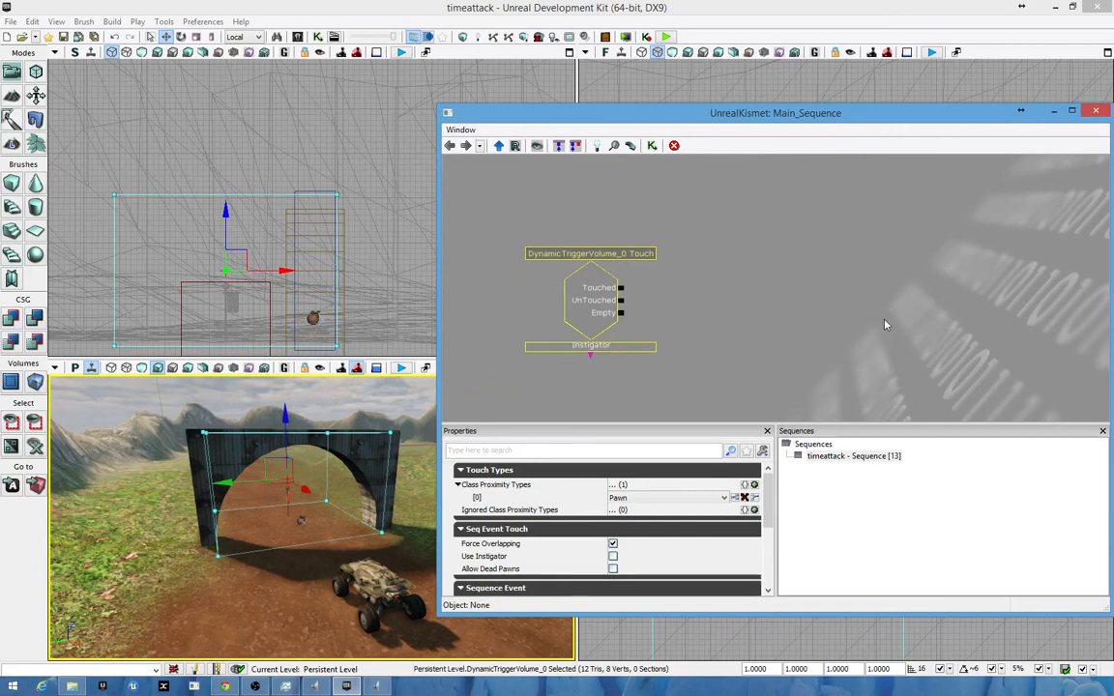
drag(859, 349, 798, 333)
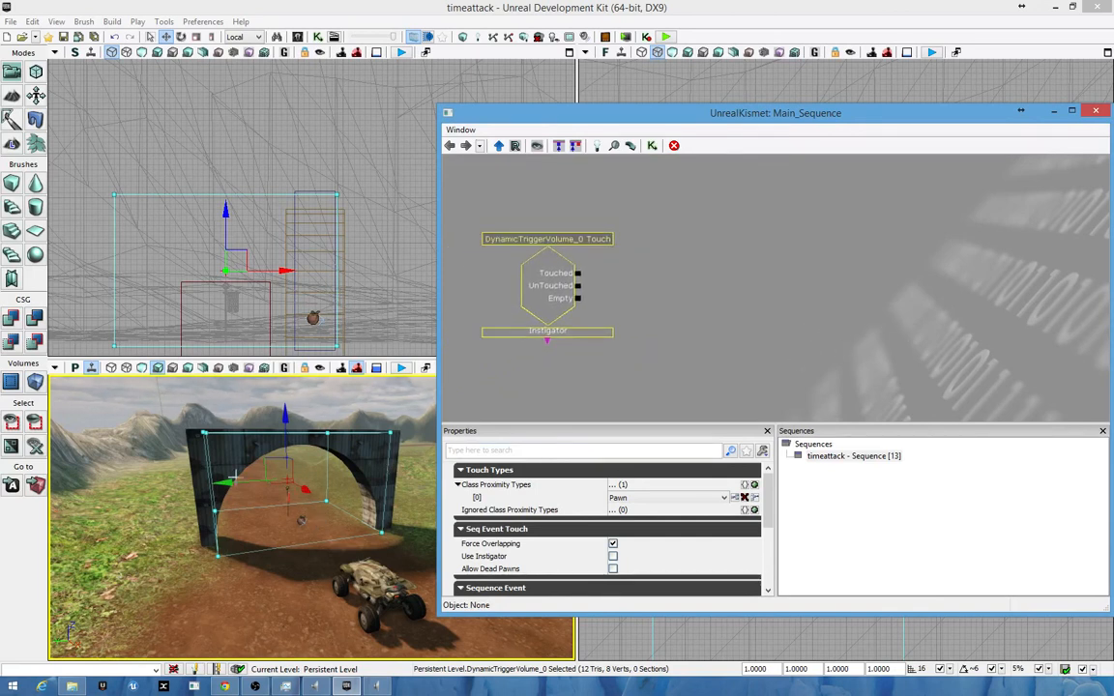
- Create a new Int variable in the empty space above the trigger volume's Touch event
click(302, 517)
click(302, 518)
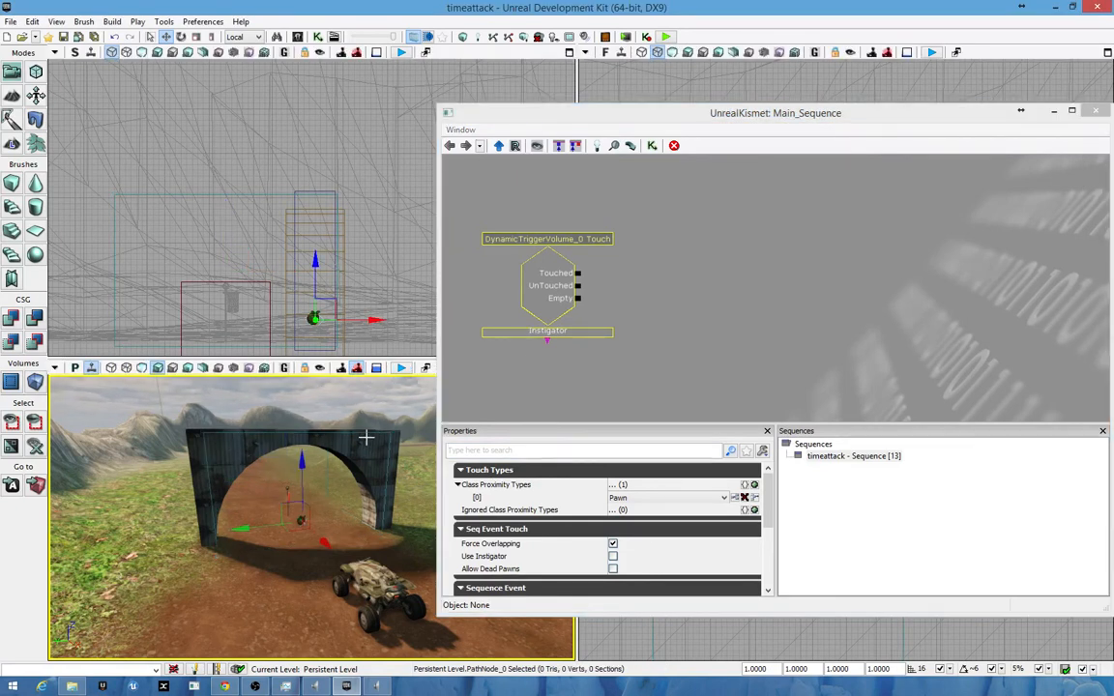
drag(720, 385, 800, 397)
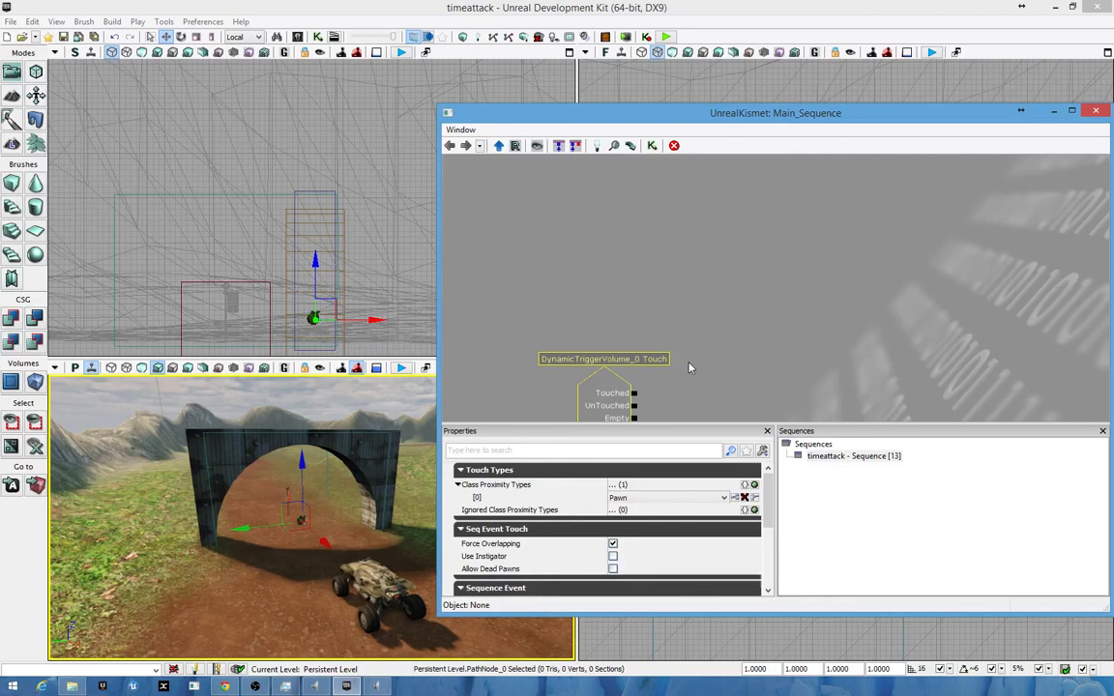
right_click(511, 172)
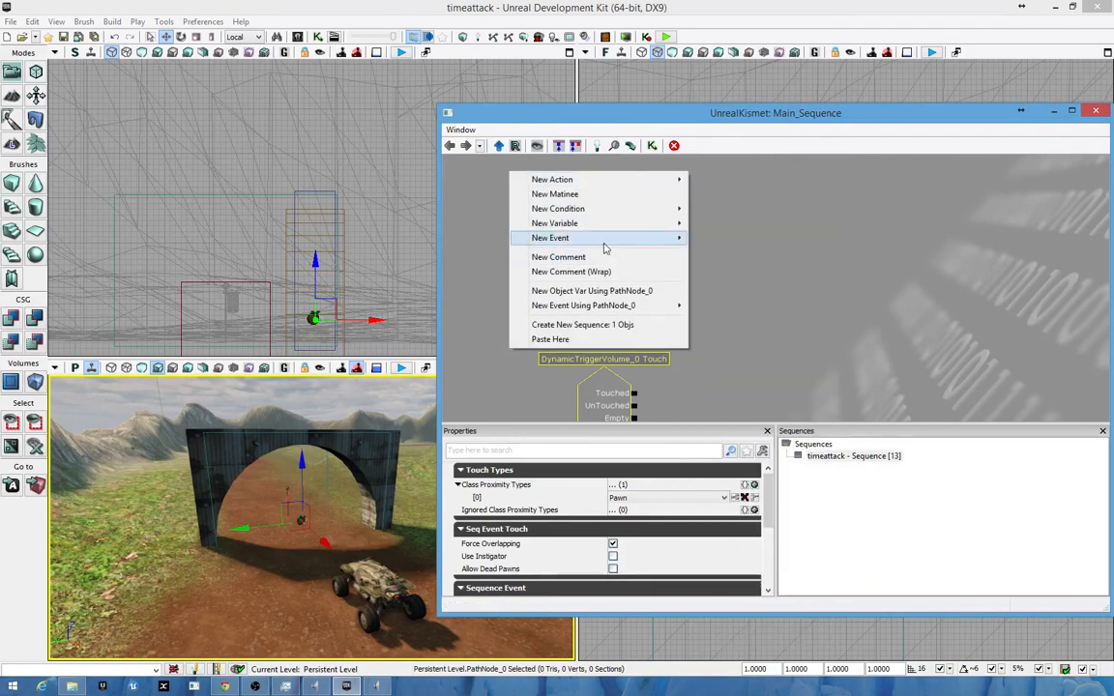
mouse_move(624, 305)
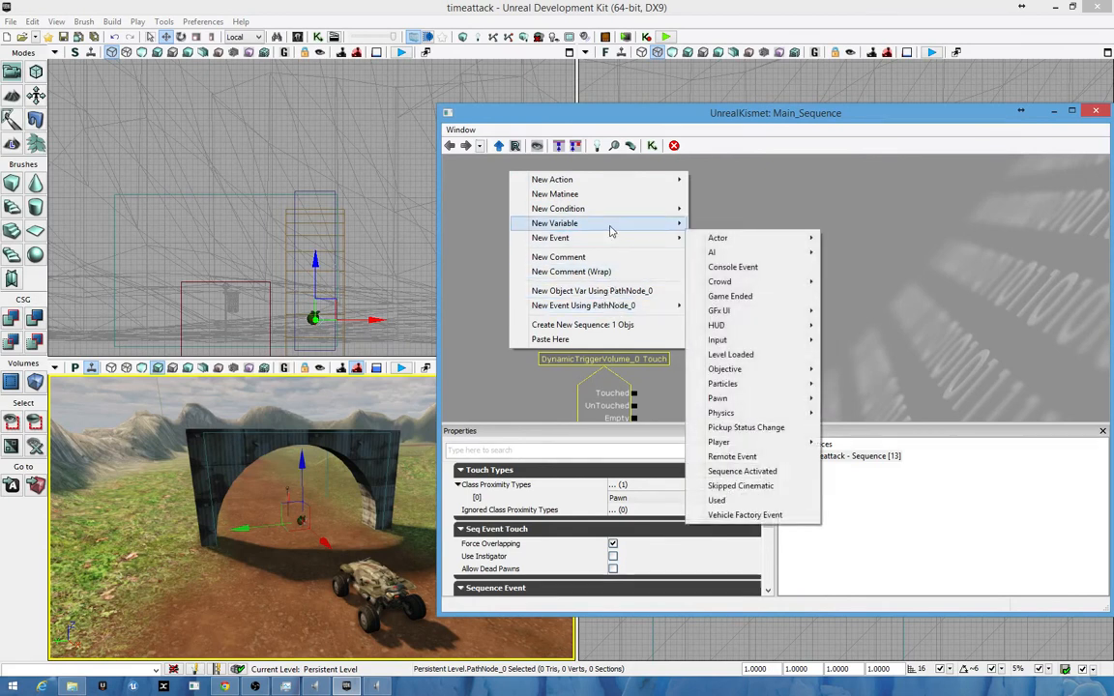
mouse_move(610, 230)
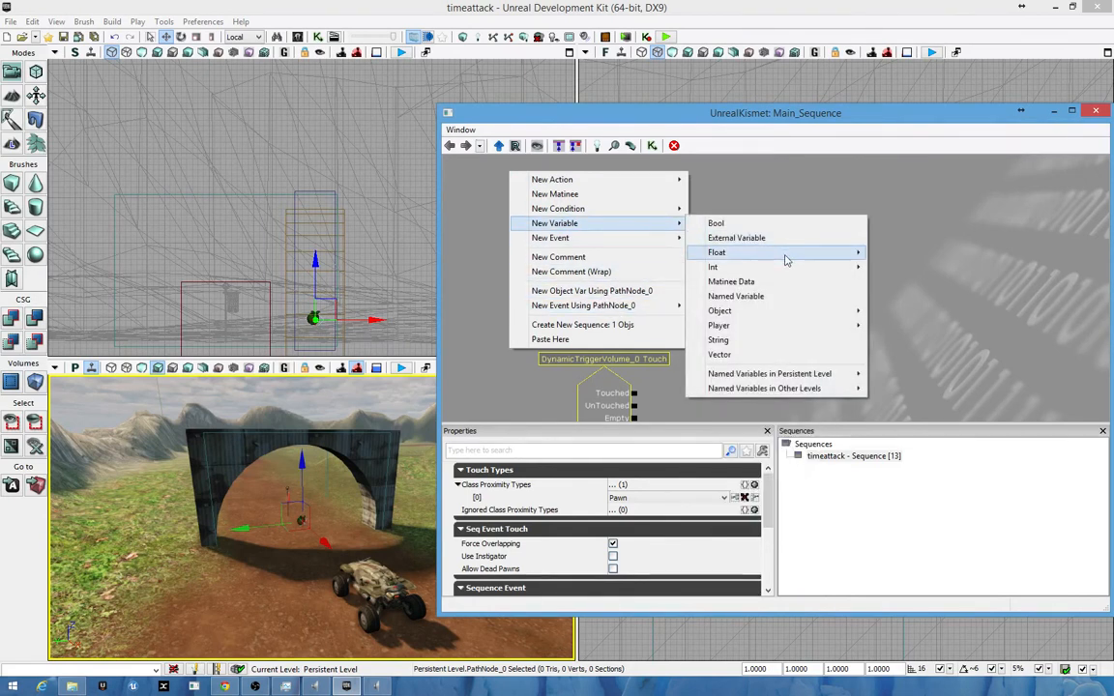
mouse_move(788, 269)
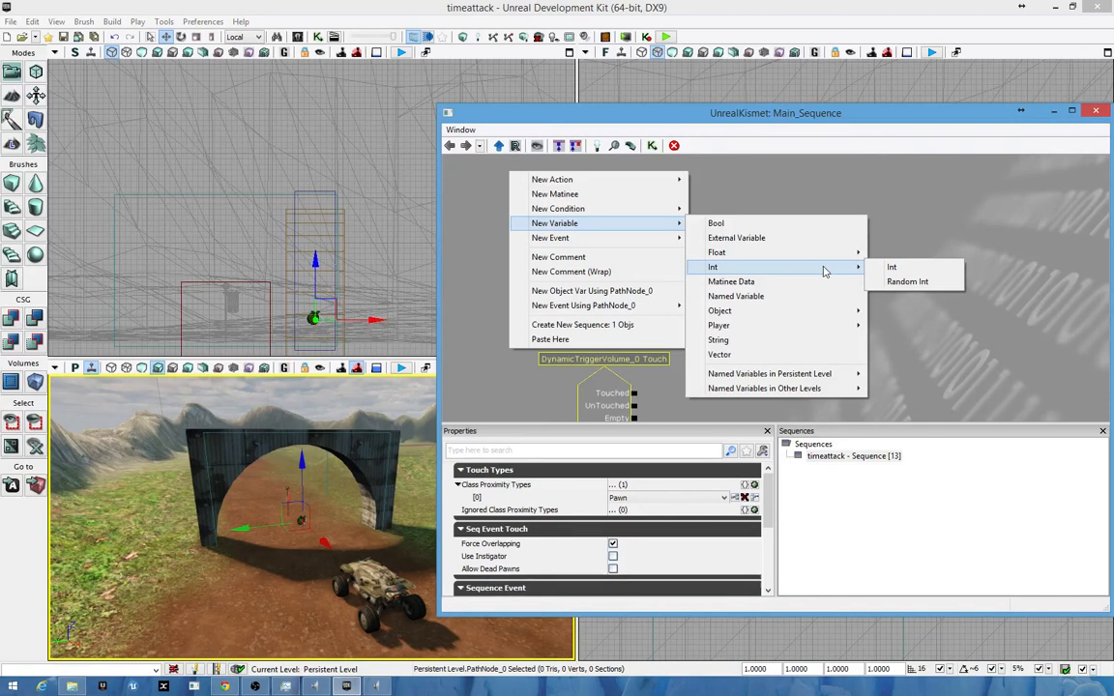
click(909, 268)
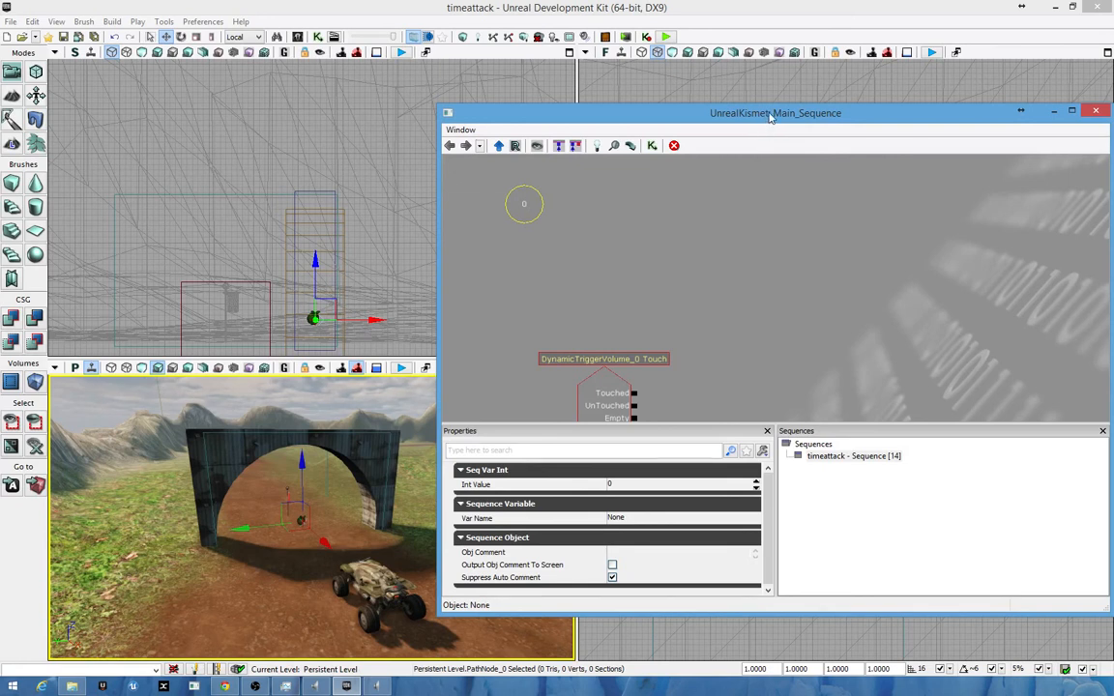
drag(770, 116, 764, 39)
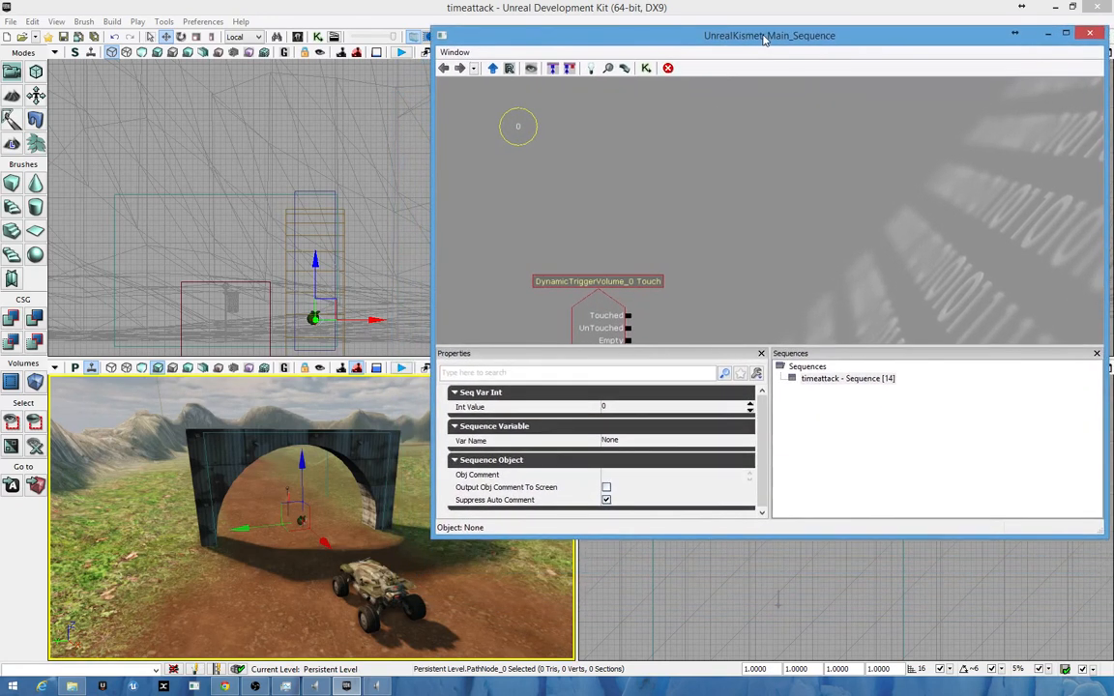
drag(665, 190, 734, 258)
- Set the new Int variable's Var Name to CP_count
click(584, 197)
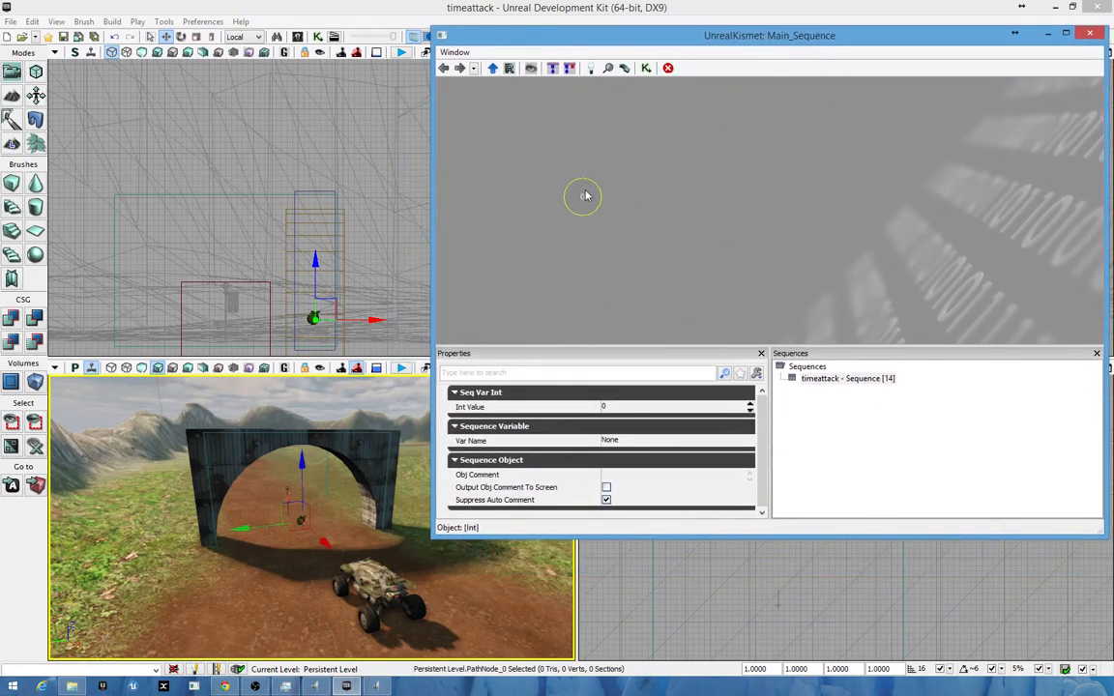
click(640, 441)
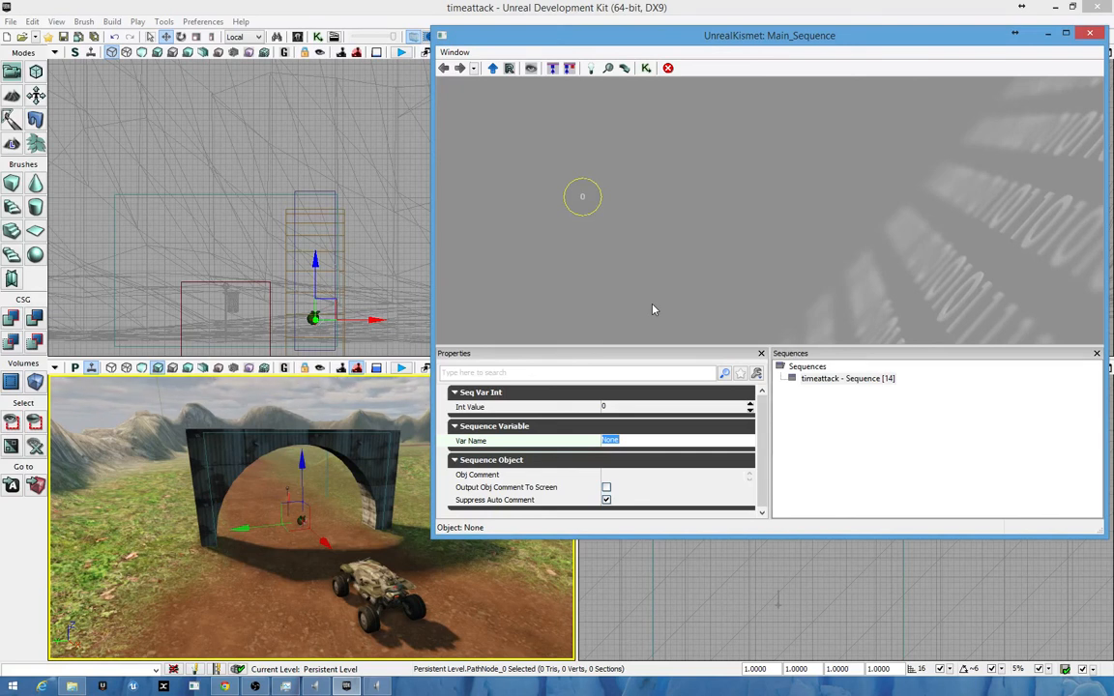
text(CP-count)
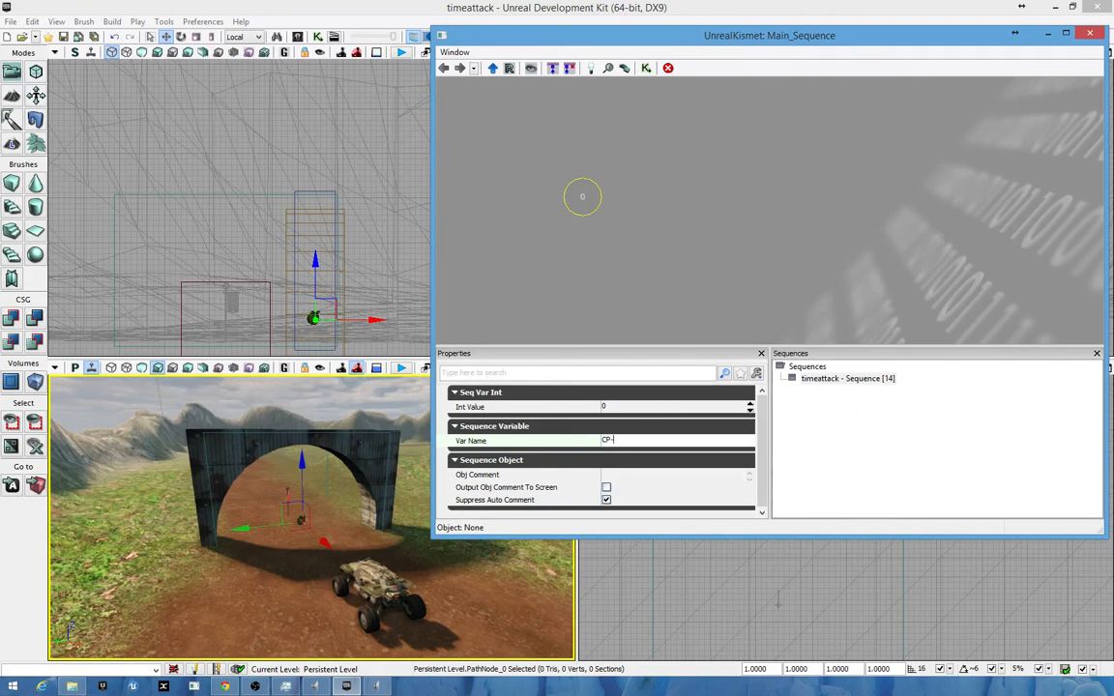
key(BackSpace)
key(BackSpace)
key(BackSpace)
key(BackSpace)
key(BackSpace)
key(BackSpace)
text(+)
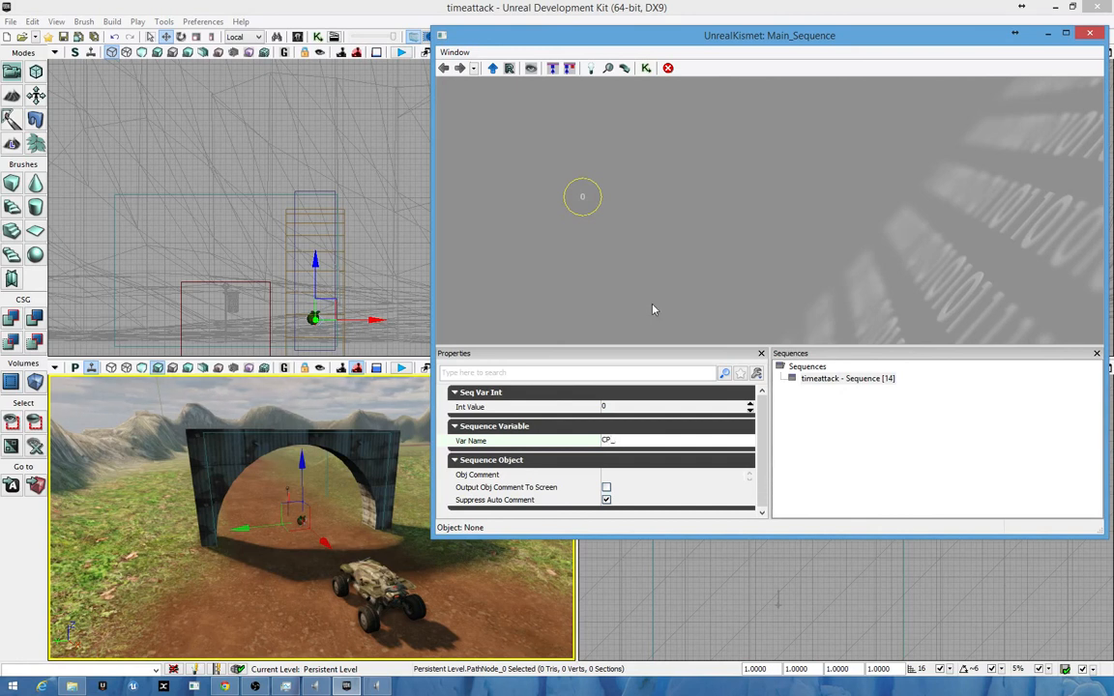
text(count)
key(Return)
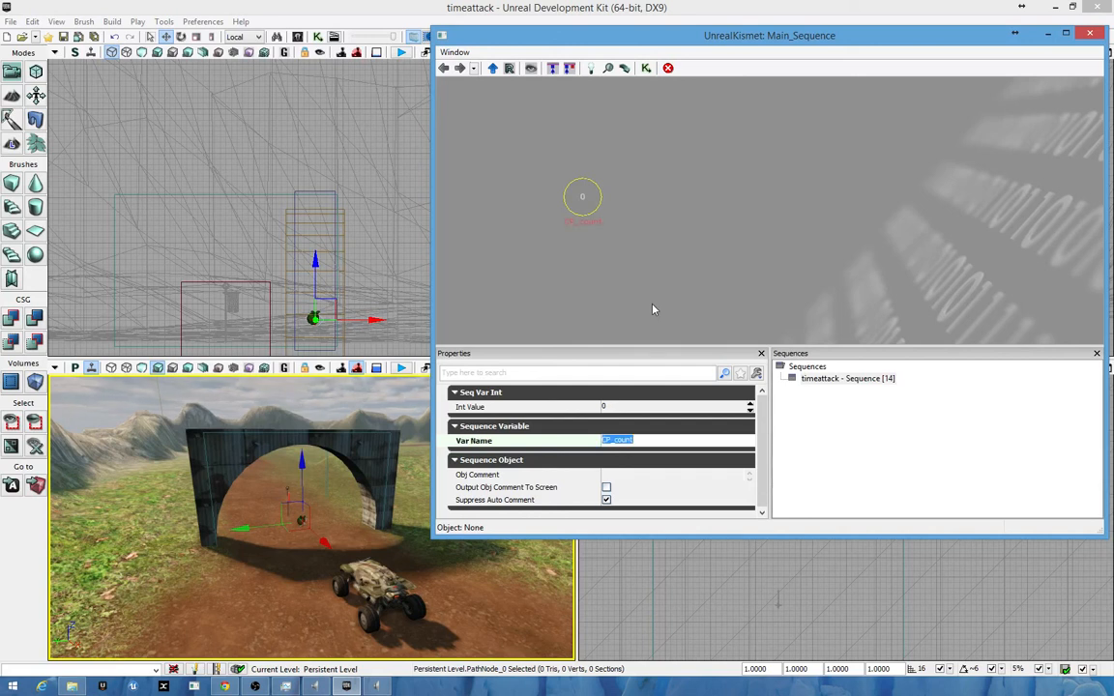
click(583, 200)
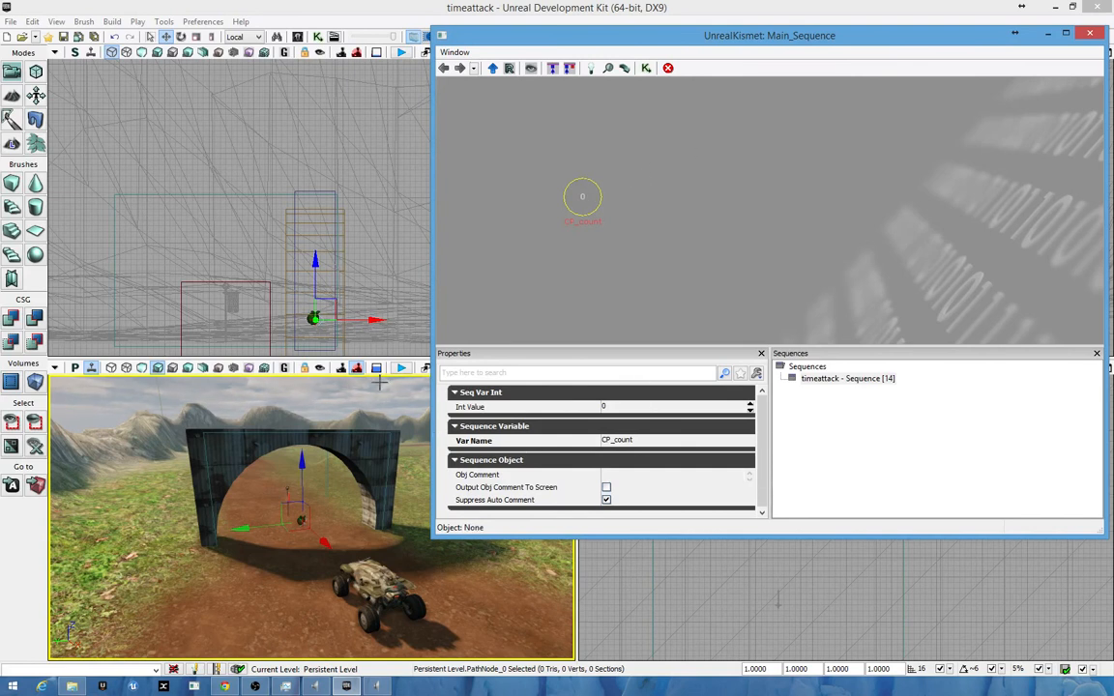
- Create a second Int variable beside CP_count and name it CP_amount
right_drag(244, 412, 367, 556)
right_click(639, 169)
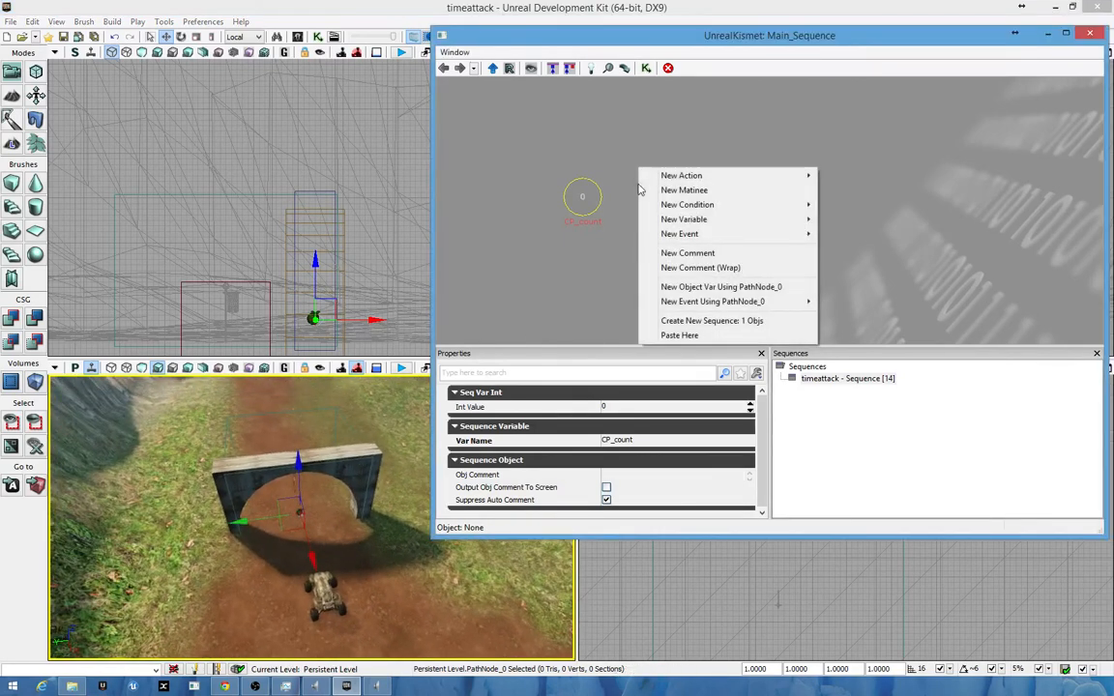
mouse_move(743, 223)
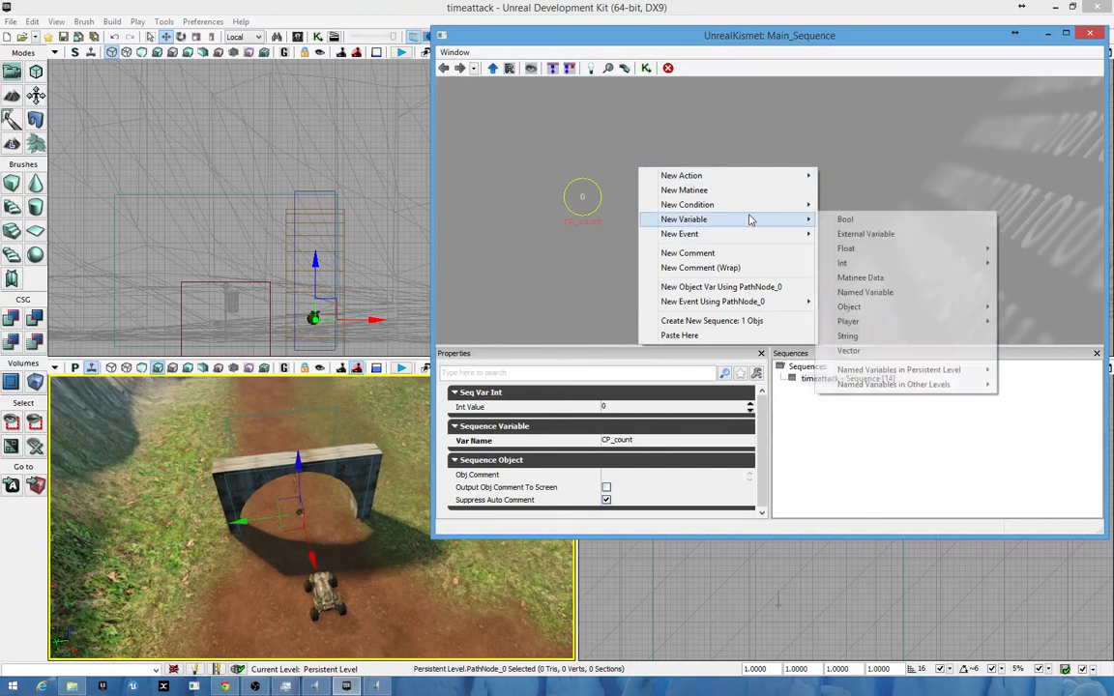
mouse_move(870, 263)
click(1023, 264)
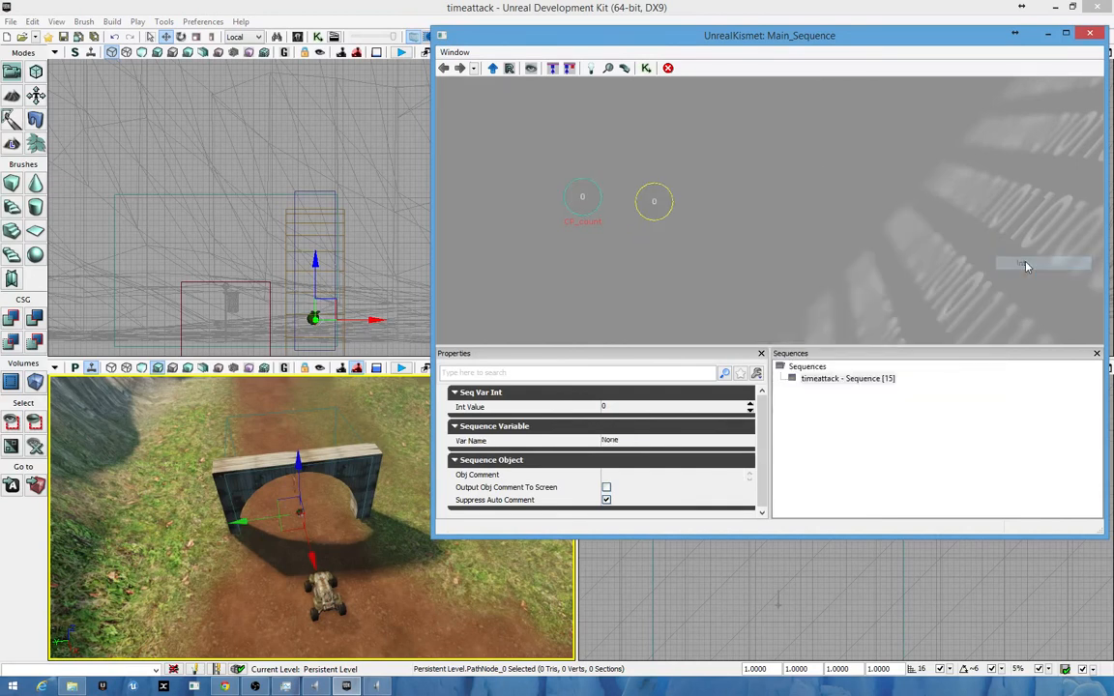
click(619, 442)
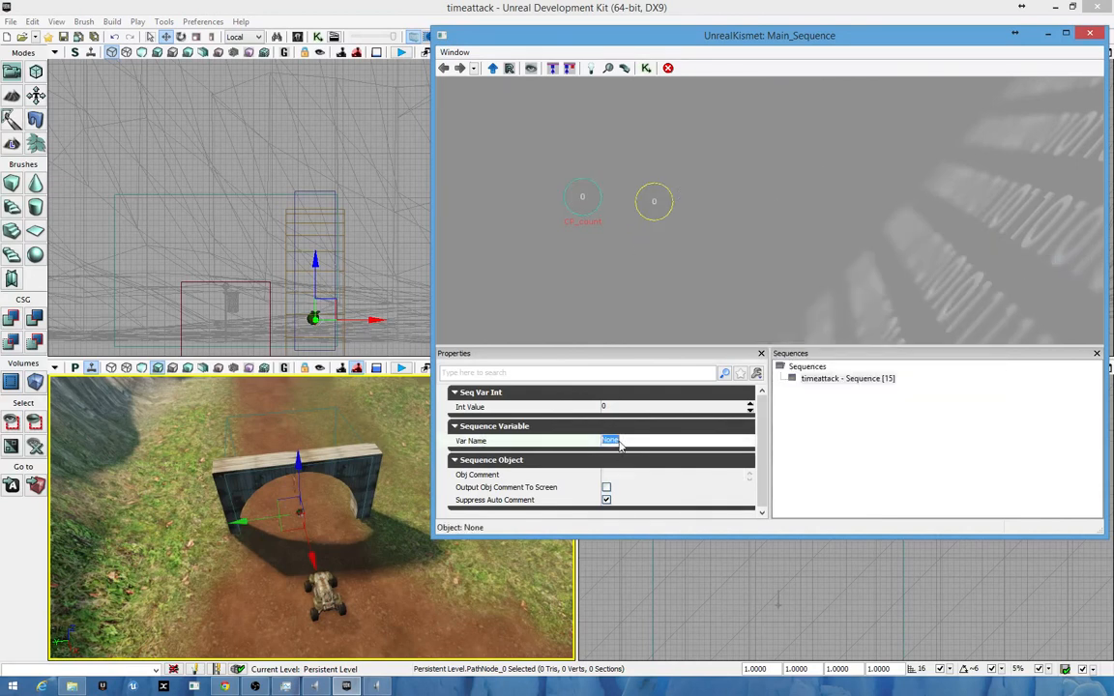
text(CP_amount)
key(Return)
- Set CP_amount's Int Value to 8 and shift its node slightly closer to CP_count
click(657, 204)
click(615, 407)
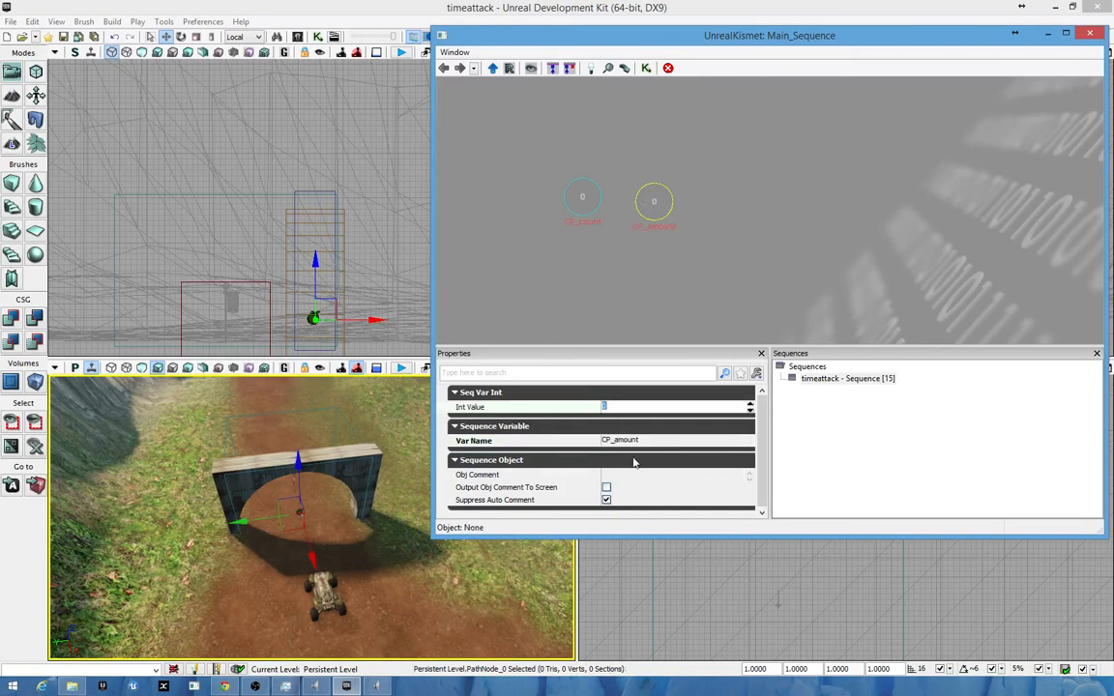
text(3)
click(677, 207)
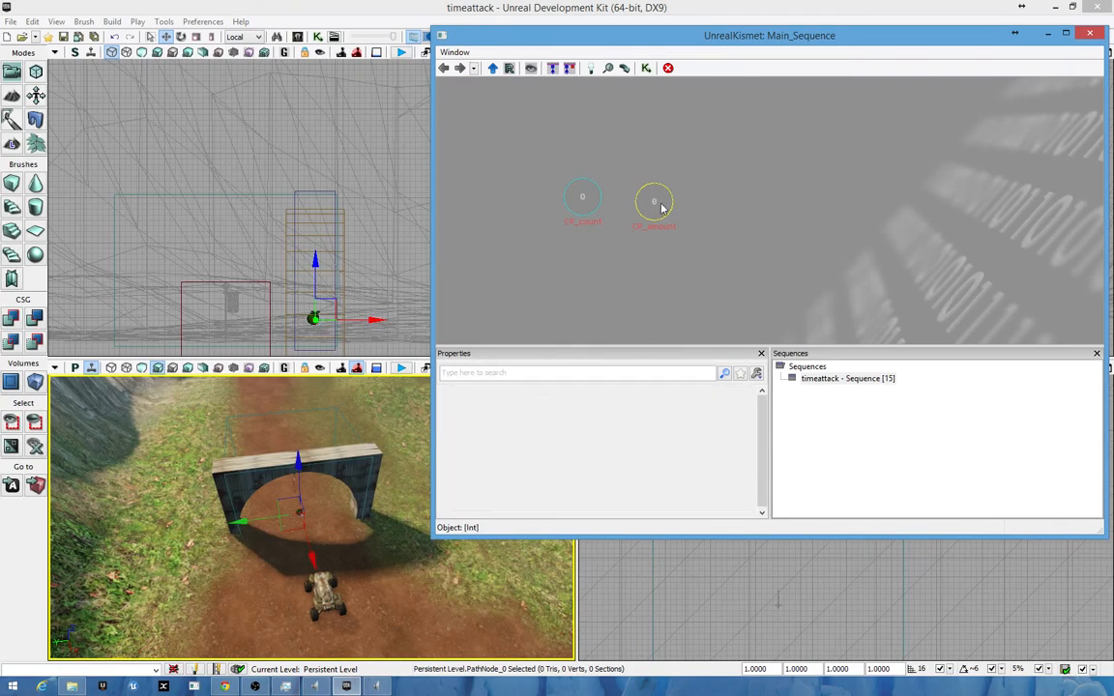
click(652, 196)
drag(652, 196, 649, 192)
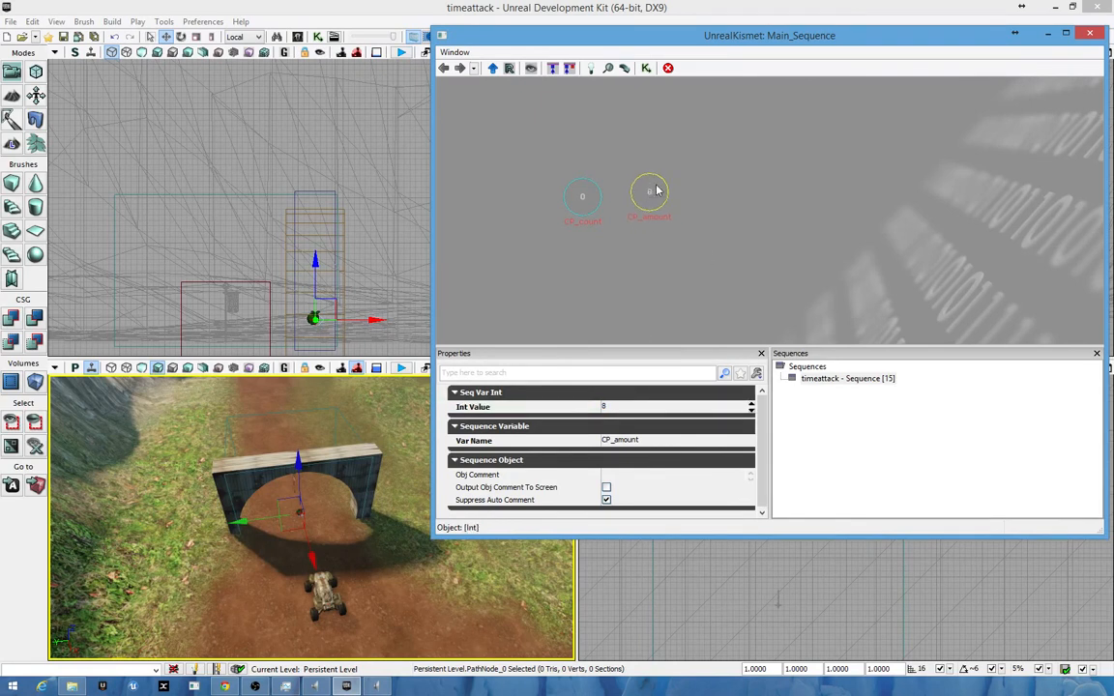
drag(678, 248, 642, 191)
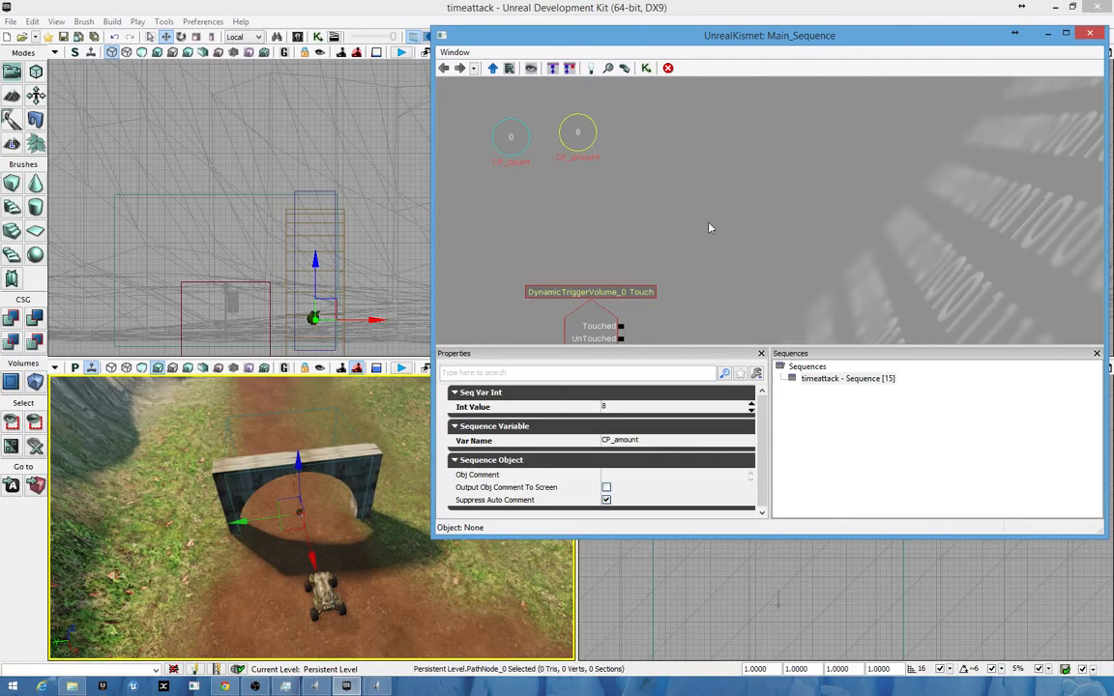
drag(731, 225, 678, 239)
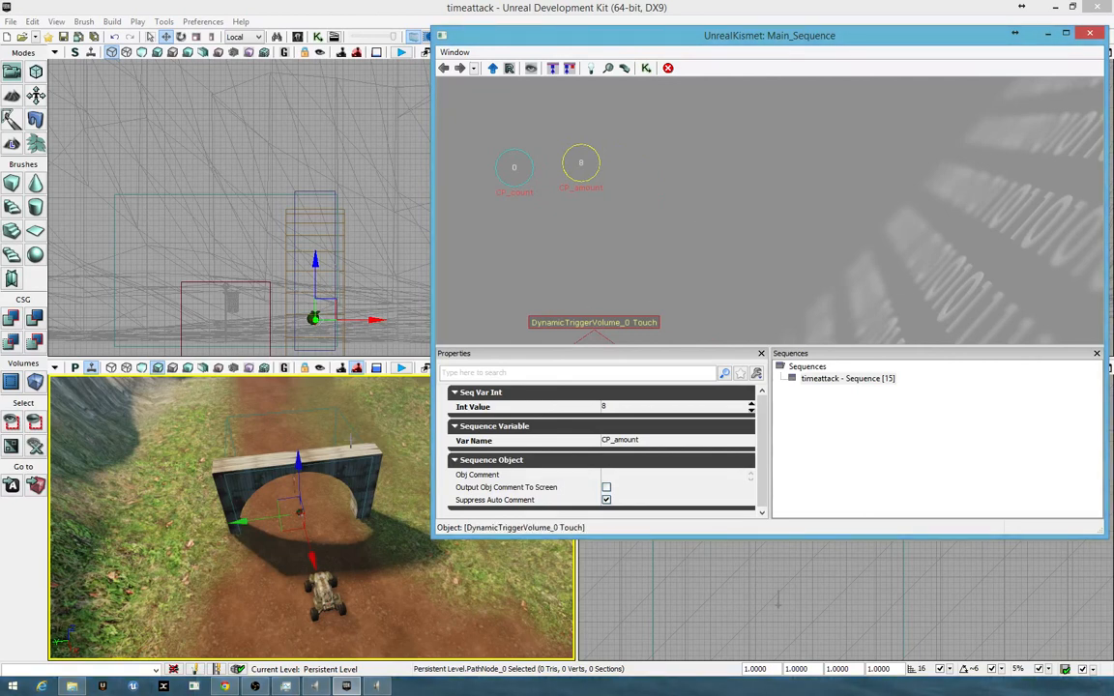
drag(372, 465, 348, 542)
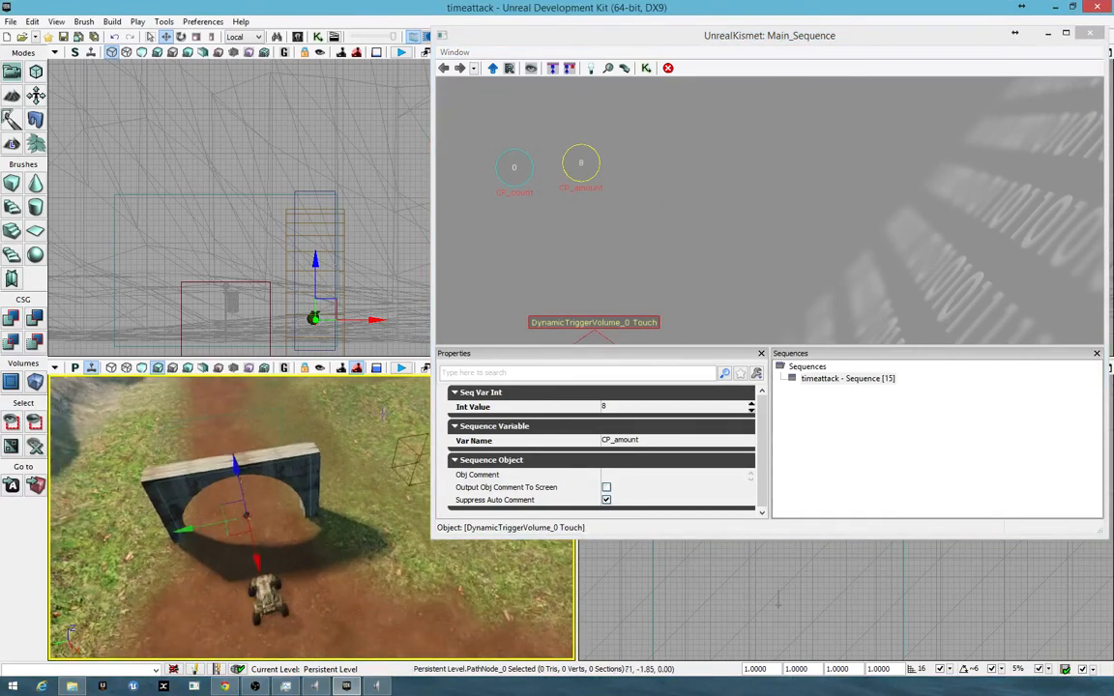
right_drag(348, 542, 242, 556)
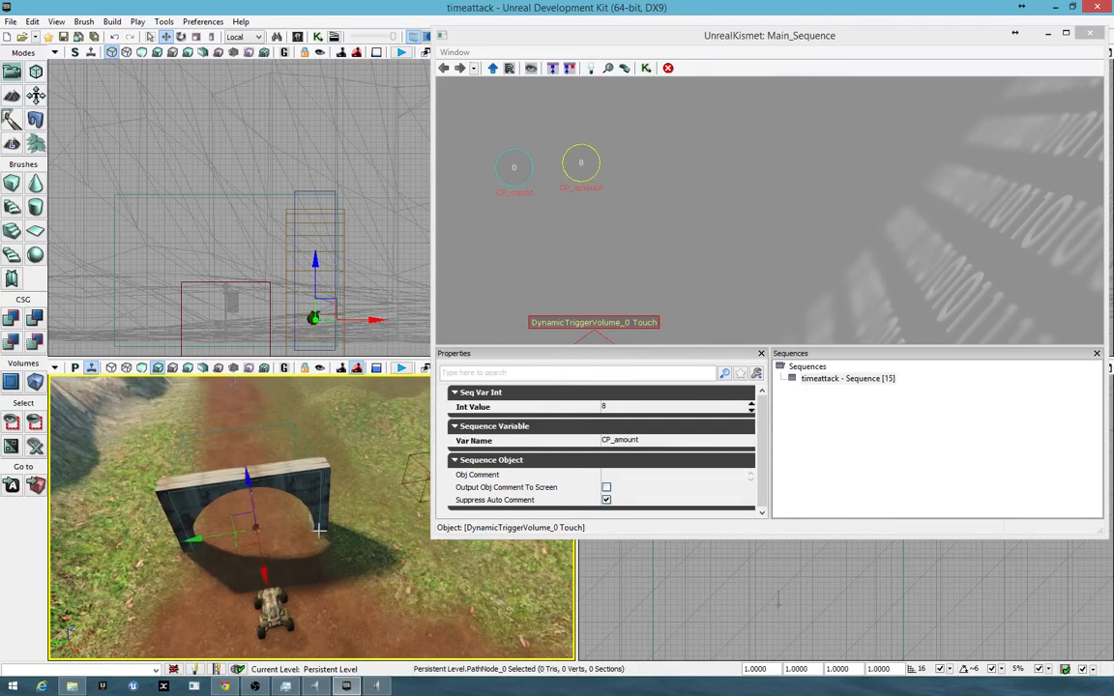
right_drag(338, 561, 528, 482)
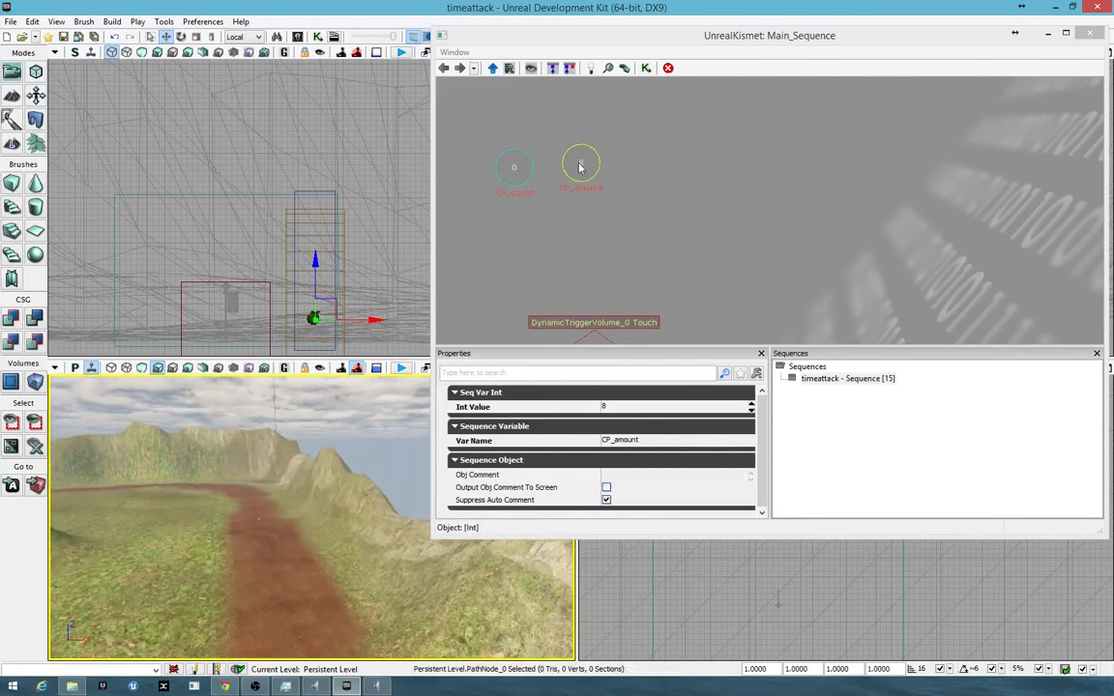
right_drag(389, 547, 180, 635)
- Add a Compare Int condition beside the trigger volume's Touch event and connect the event's Touched output to its In input
click(606, 259)
drag(605, 258, 597, 172)
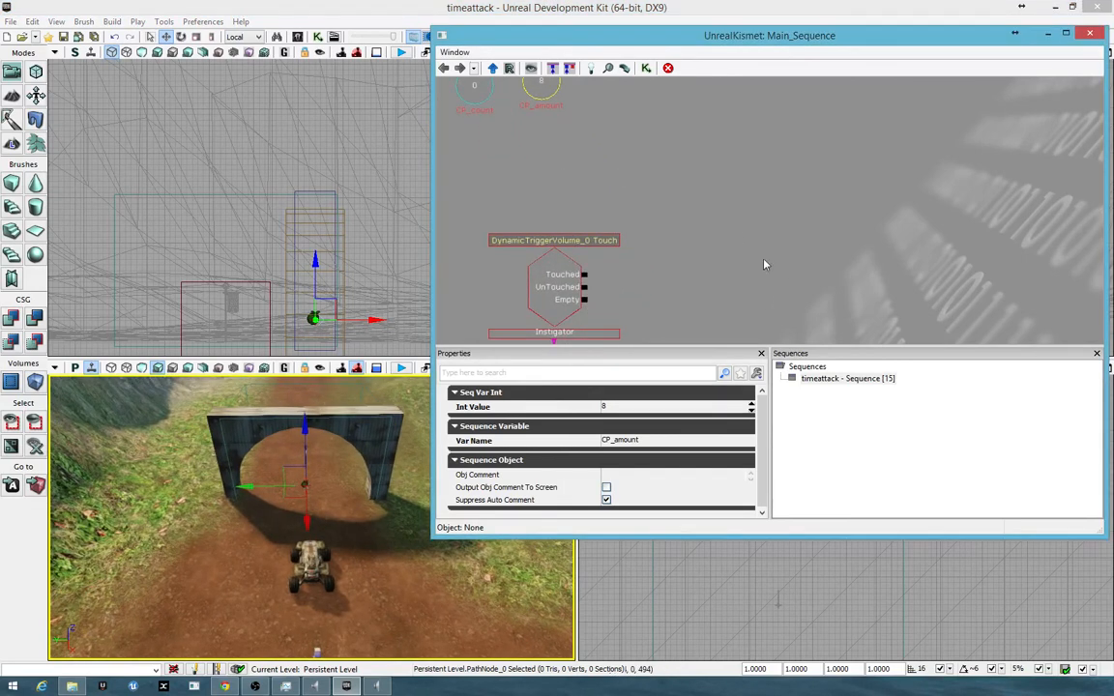
drag(766, 266, 735, 239)
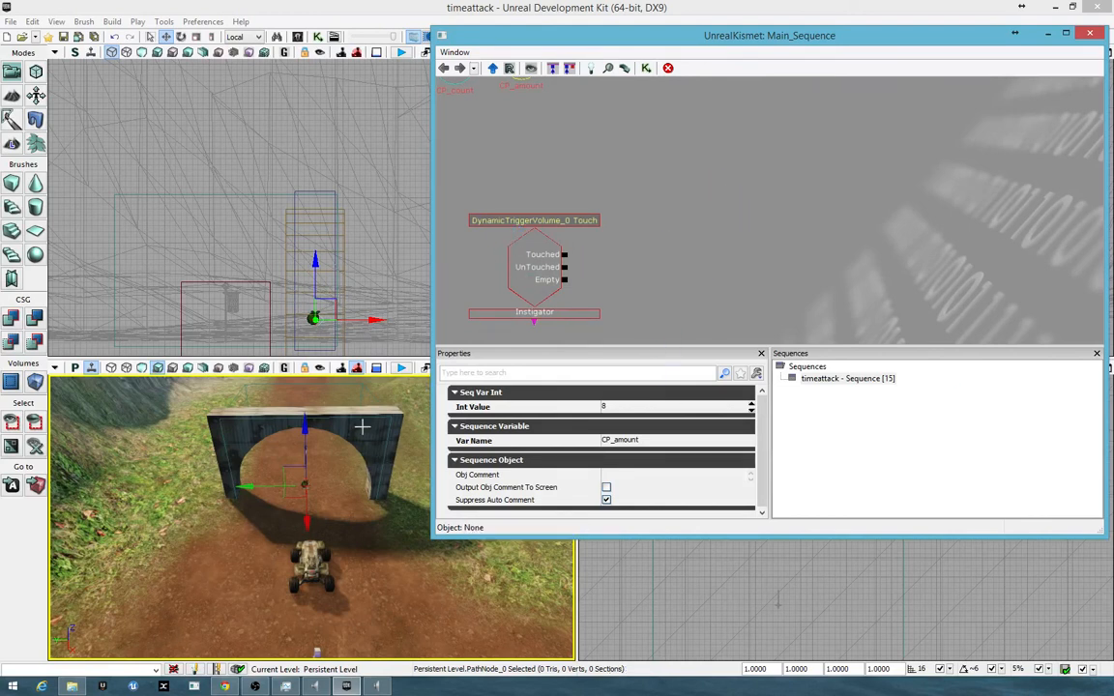
drag(667, 242, 636, 241)
right_click(628, 214)
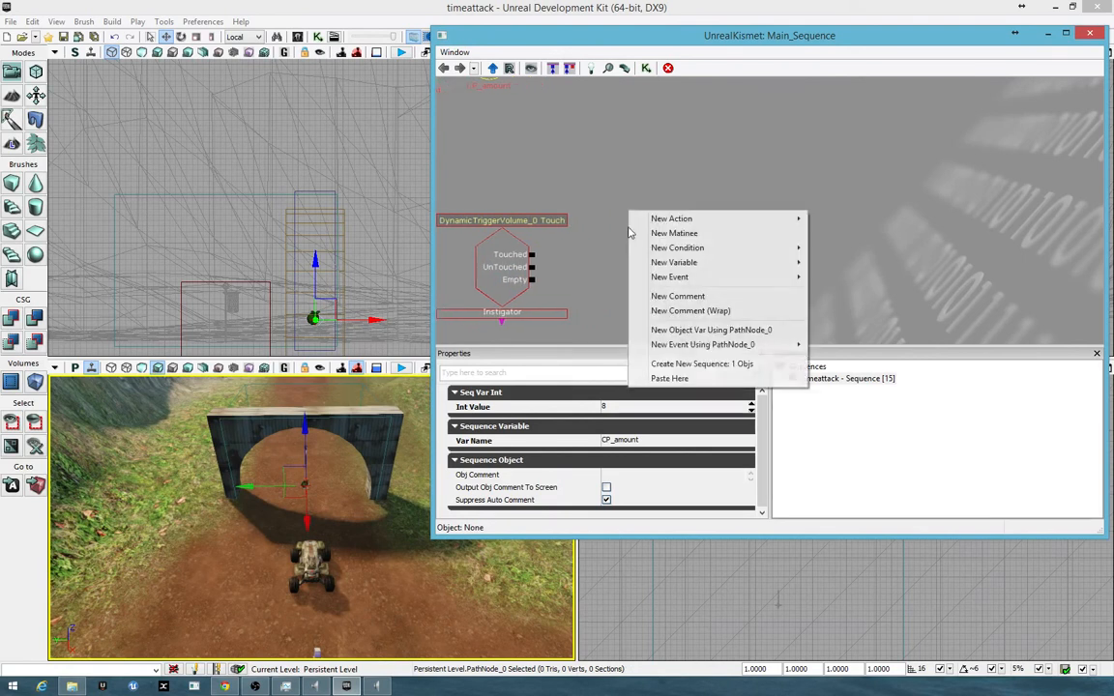
mouse_move(709, 225)
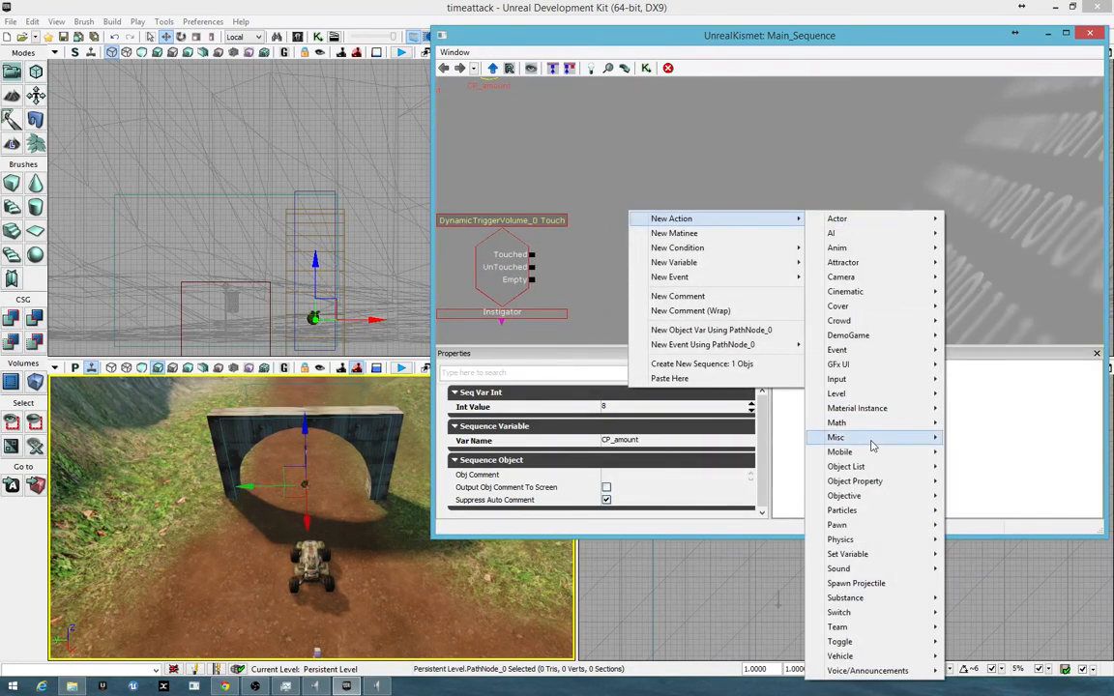
mouse_move(870, 422)
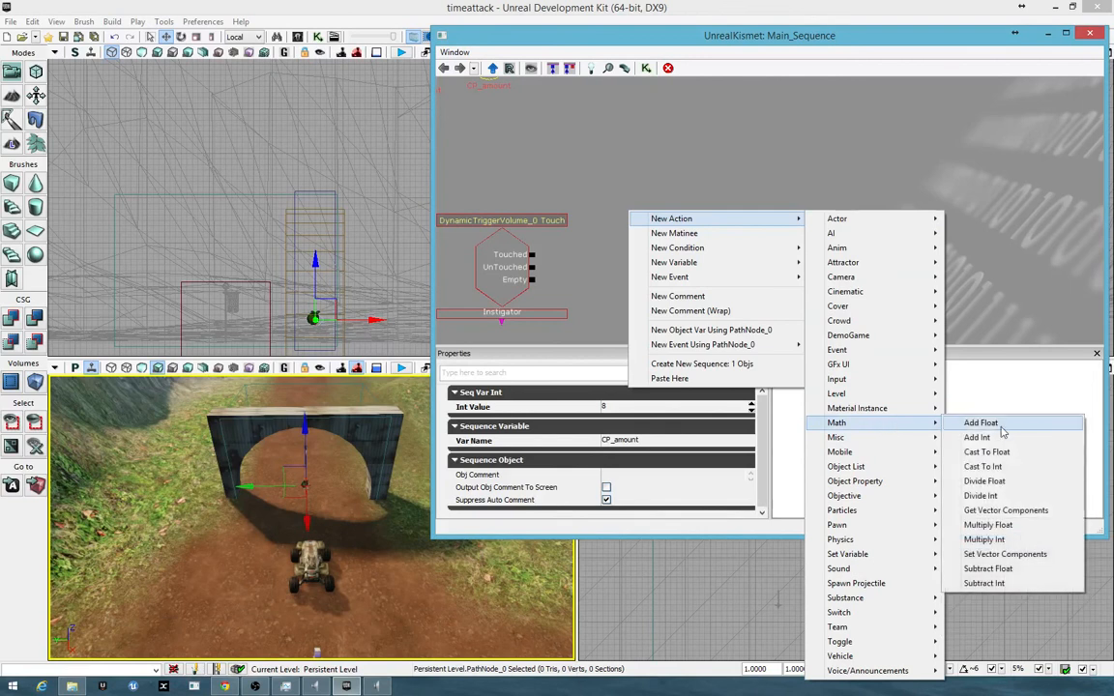
mouse_move(732, 250)
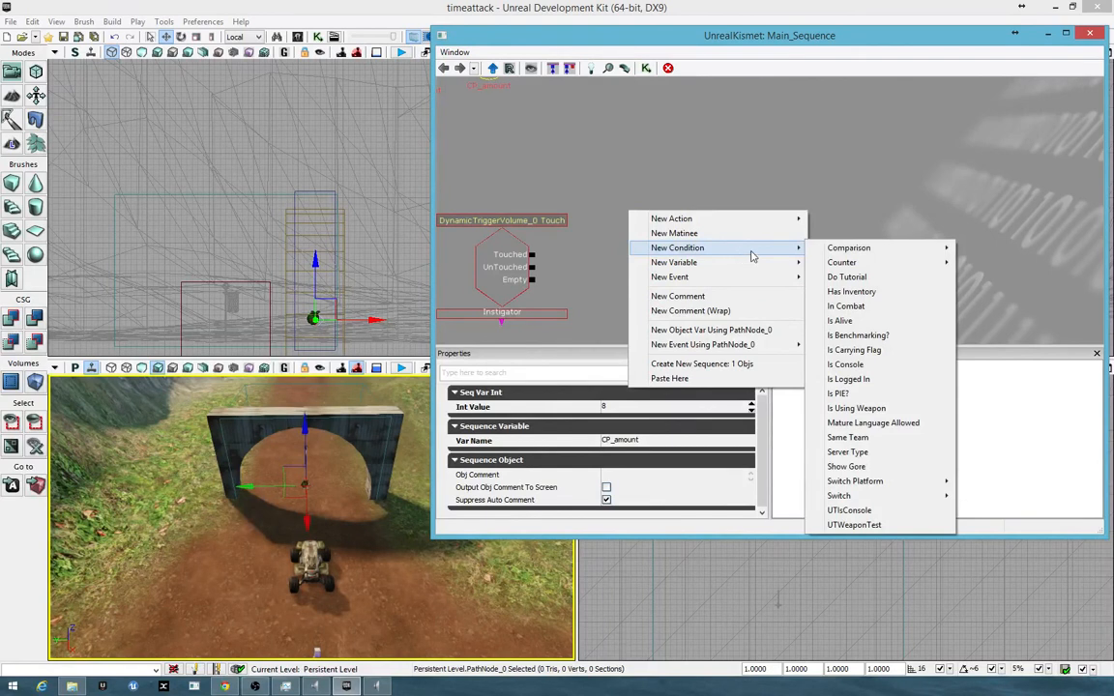
mouse_move(859, 249)
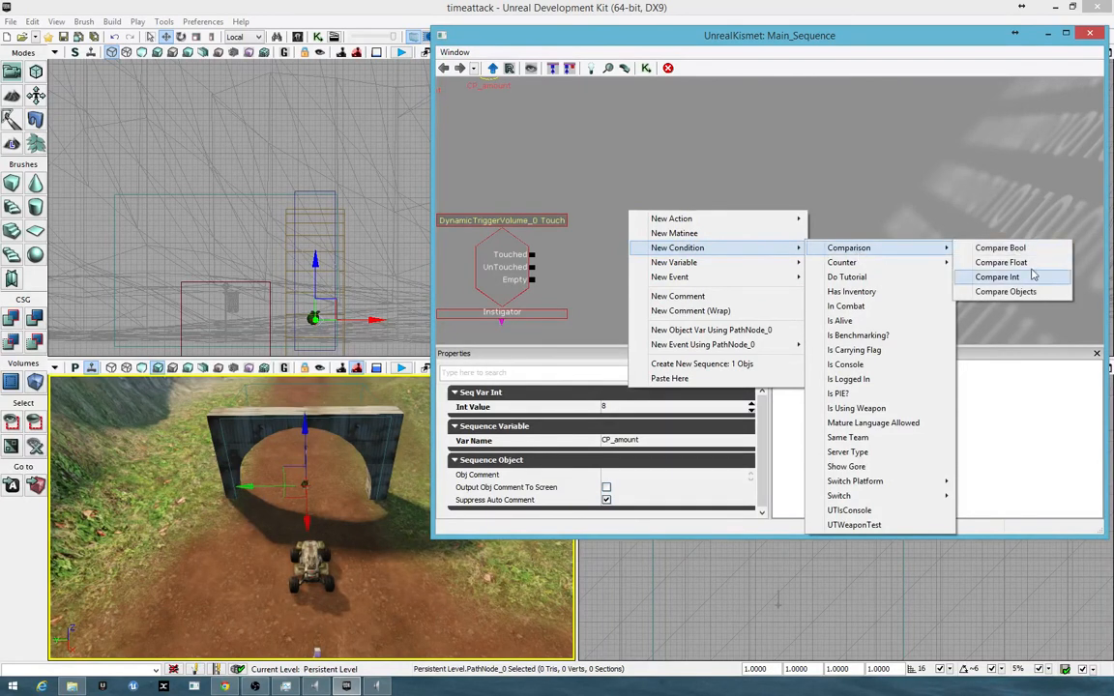
click(998, 278)
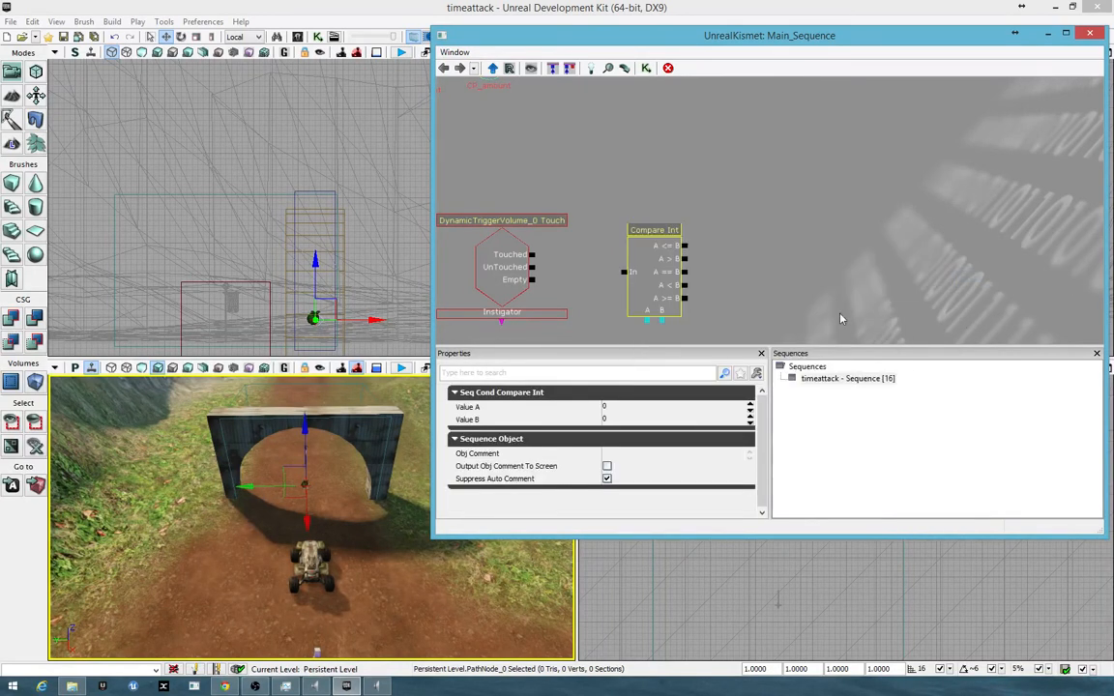
drag(819, 285, 850, 246)
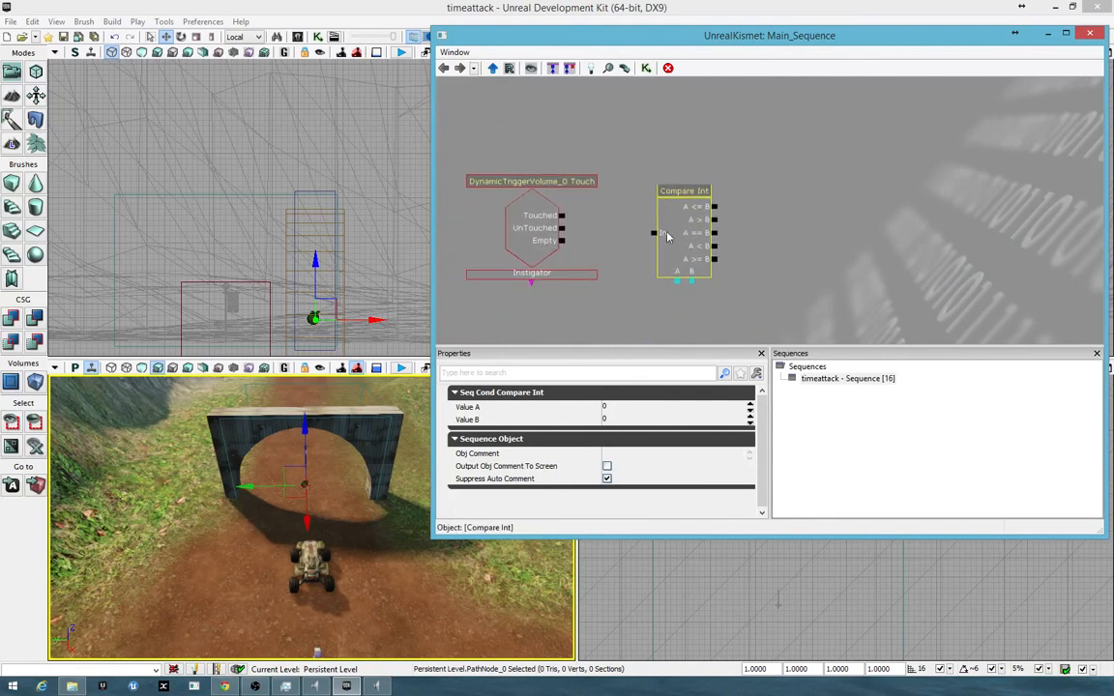
drag(561, 214, 655, 233)
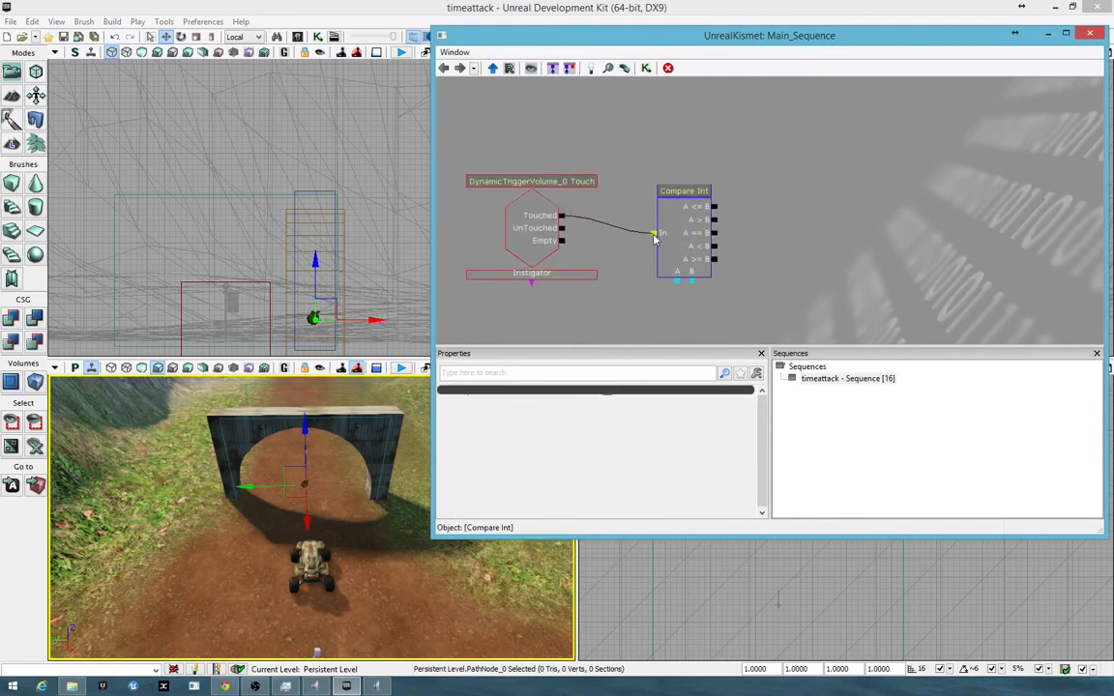
- Create a named variable reference to CP_count below the Compare Int condition
drag(791, 298, 775, 204)
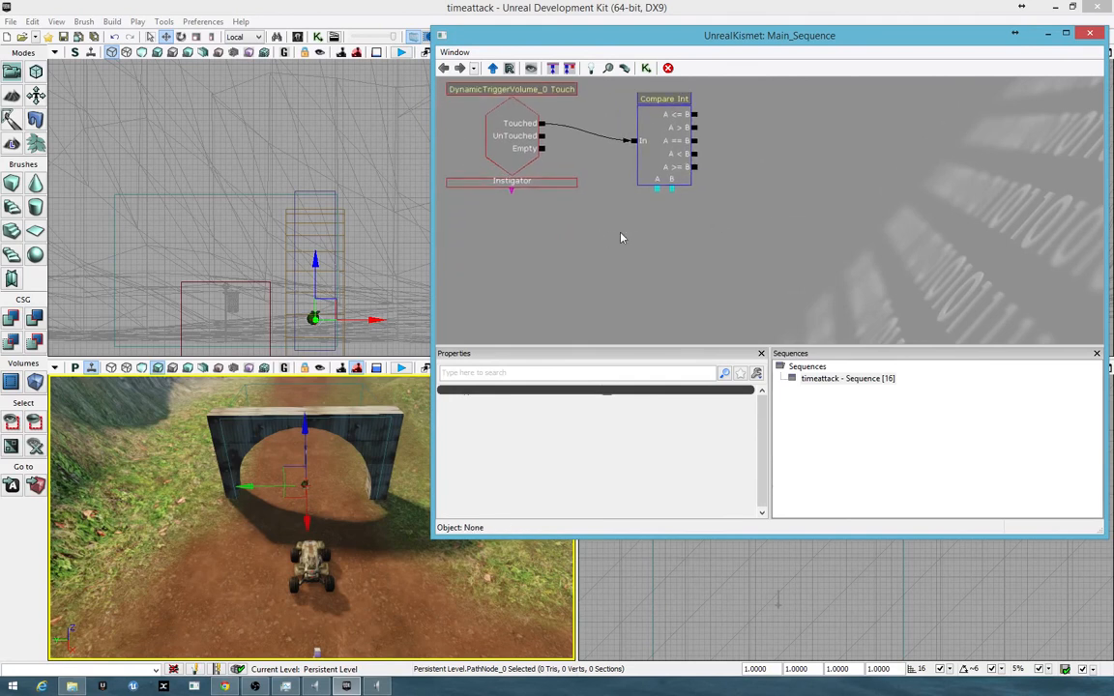
right_click(621, 219)
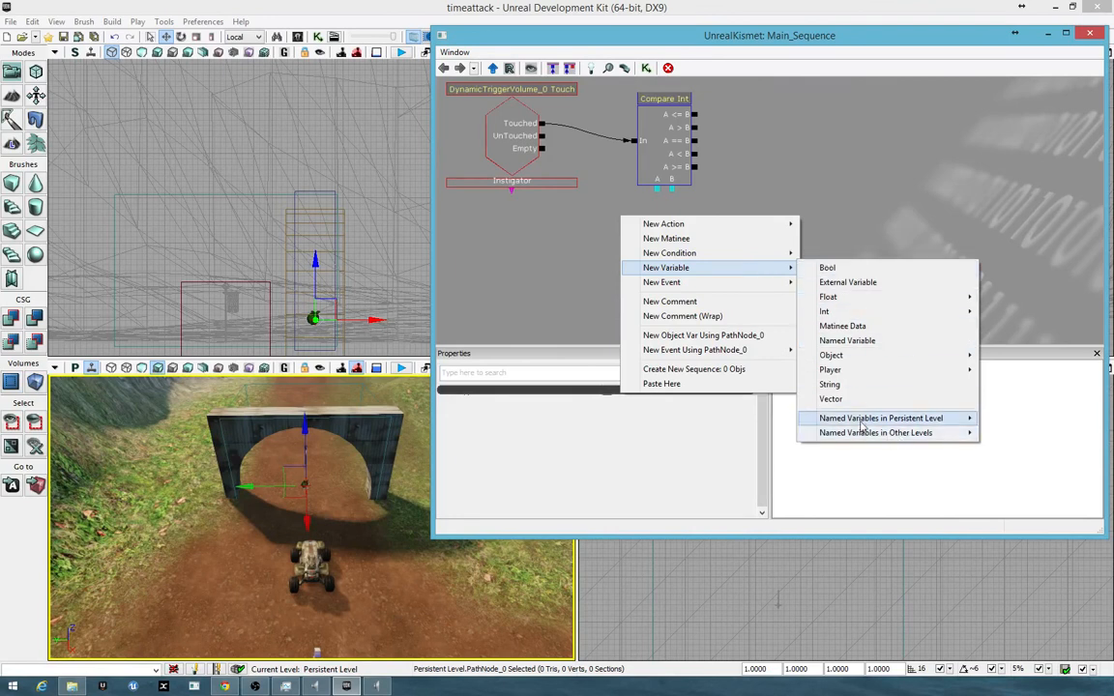
mouse_move(929, 420)
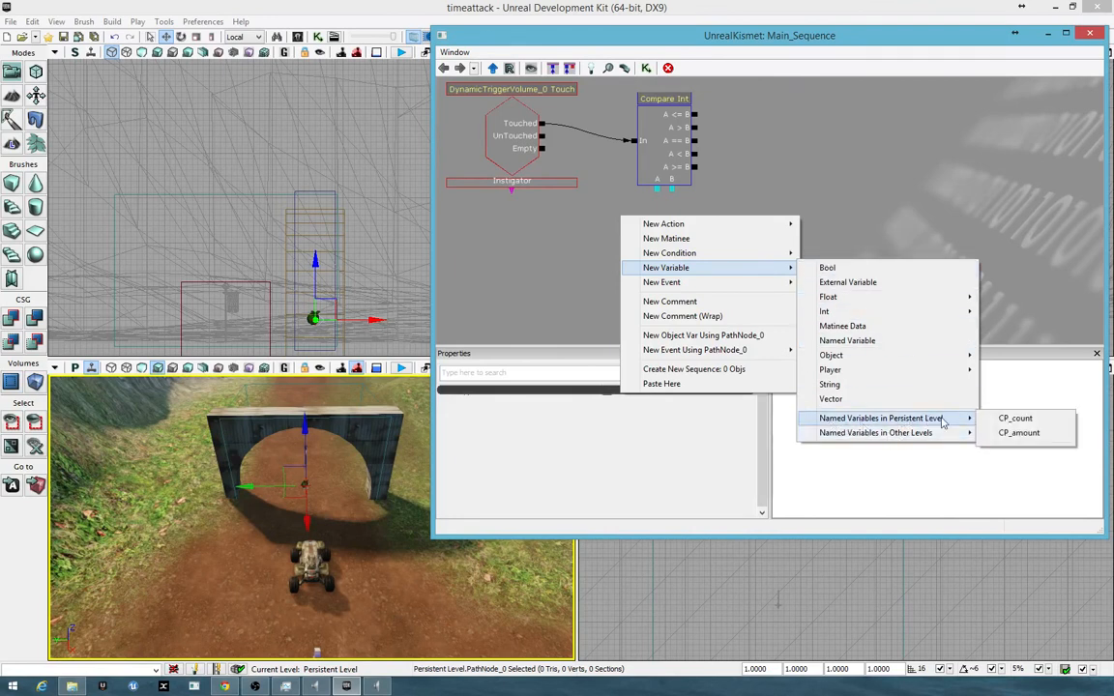
click(1021, 425)
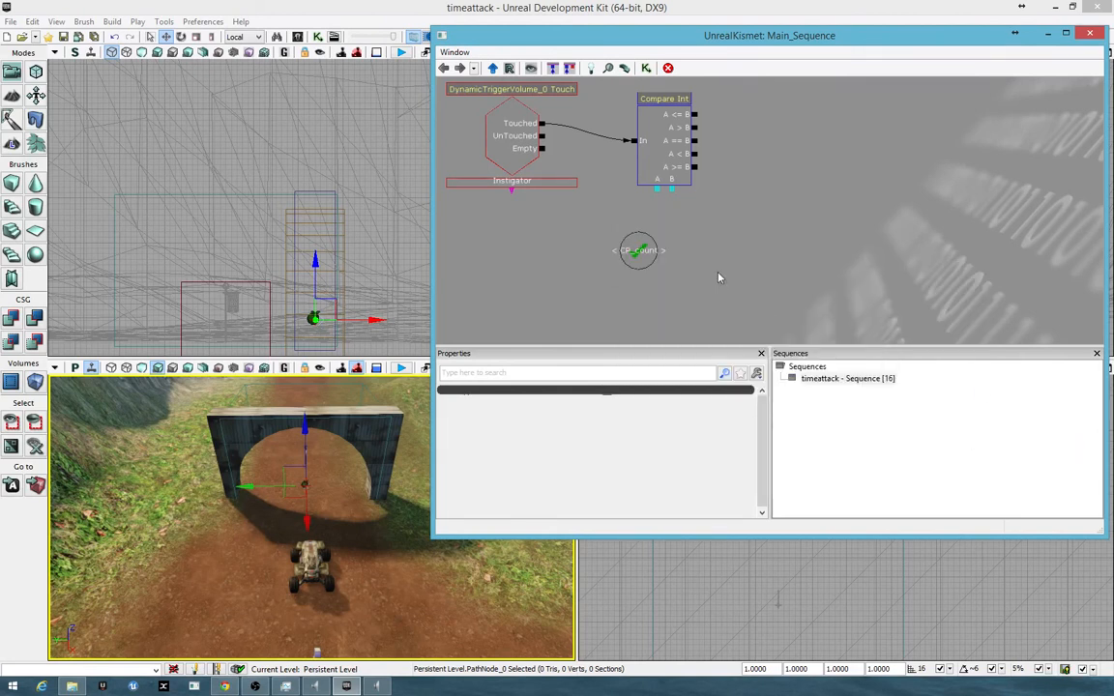
- Create a named variable reference to CP_amount and place it level with and close to the CP_count reference
right_click(700, 246)
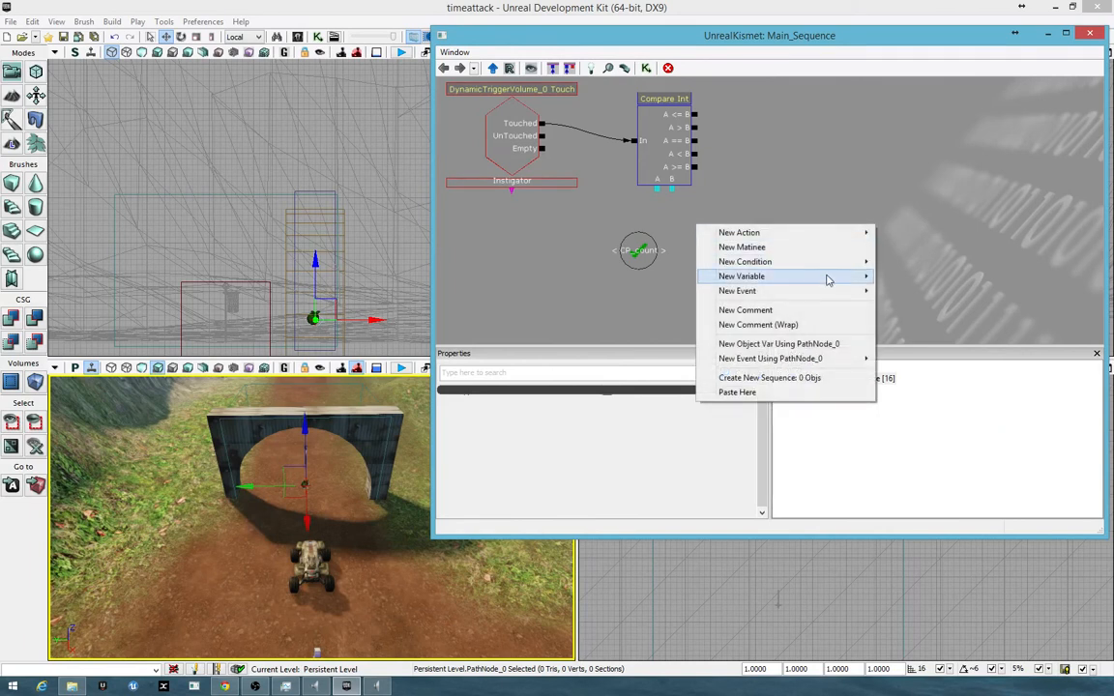
mouse_move(758, 278)
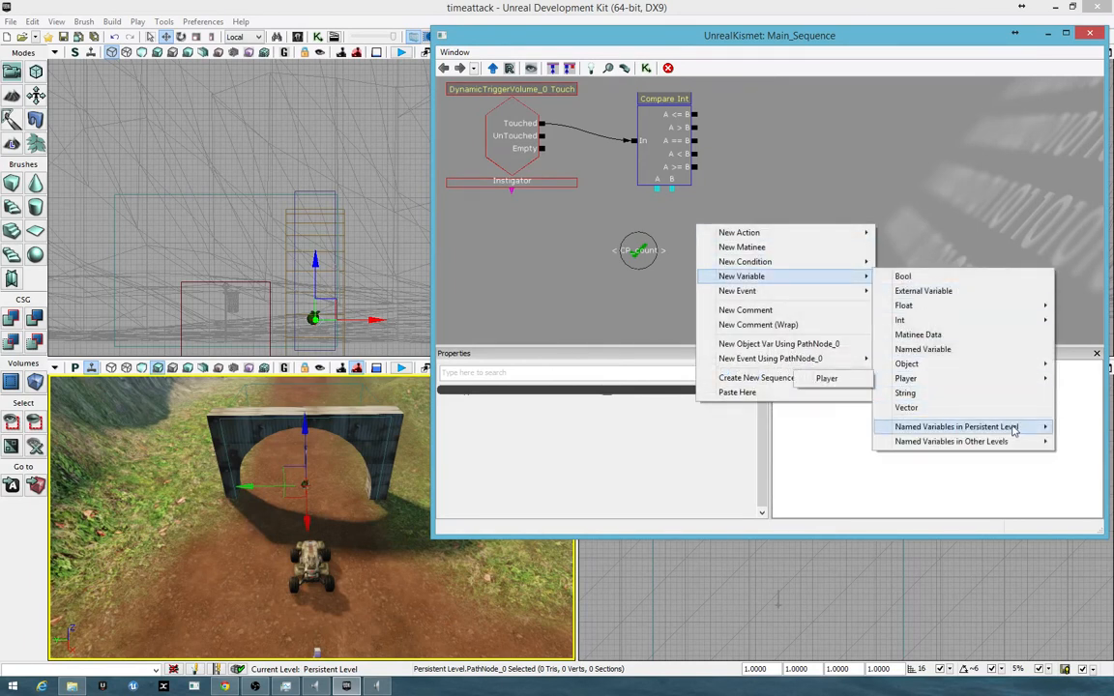
mouse_move(882, 428)
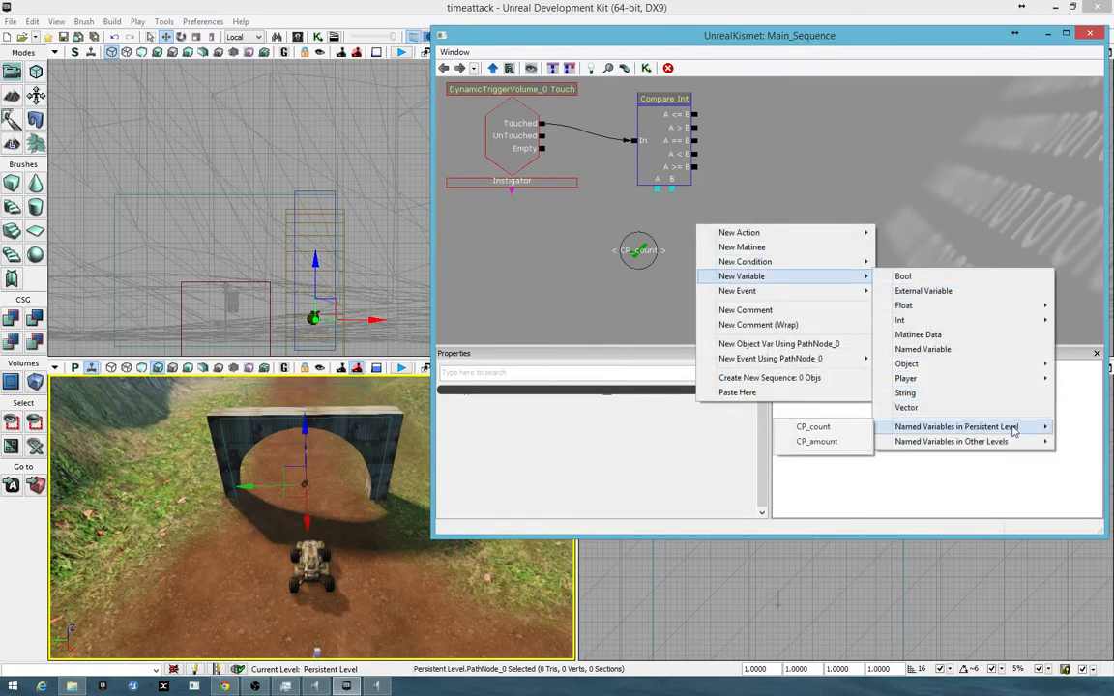
click(850, 447)
click(716, 262)
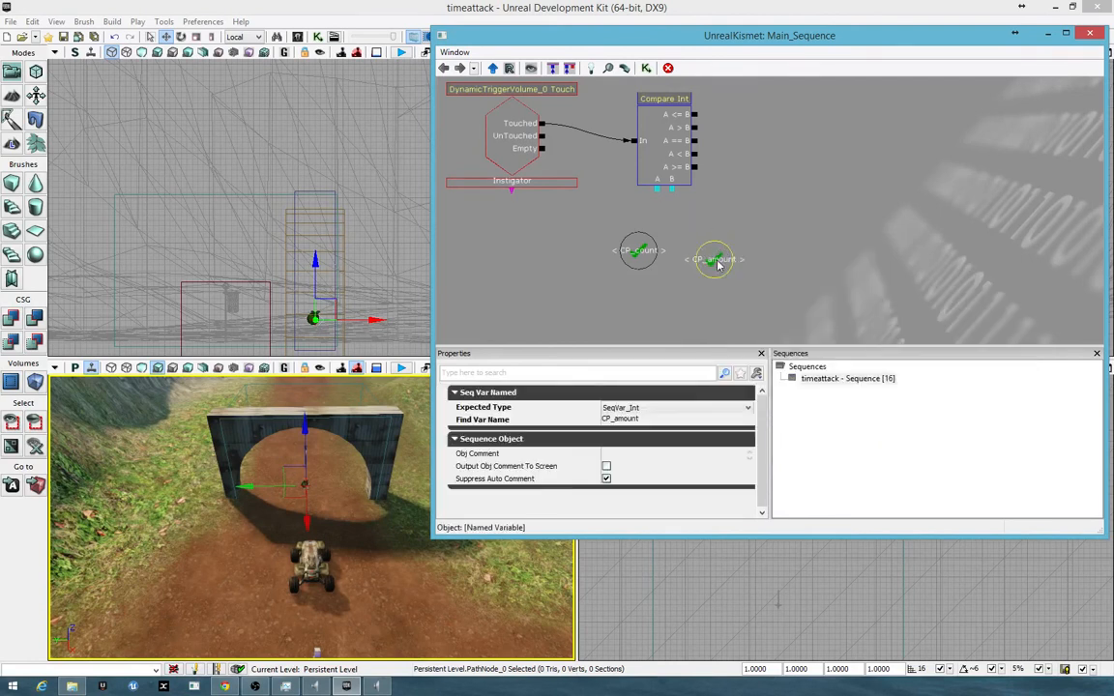
drag(717, 264, 701, 248)
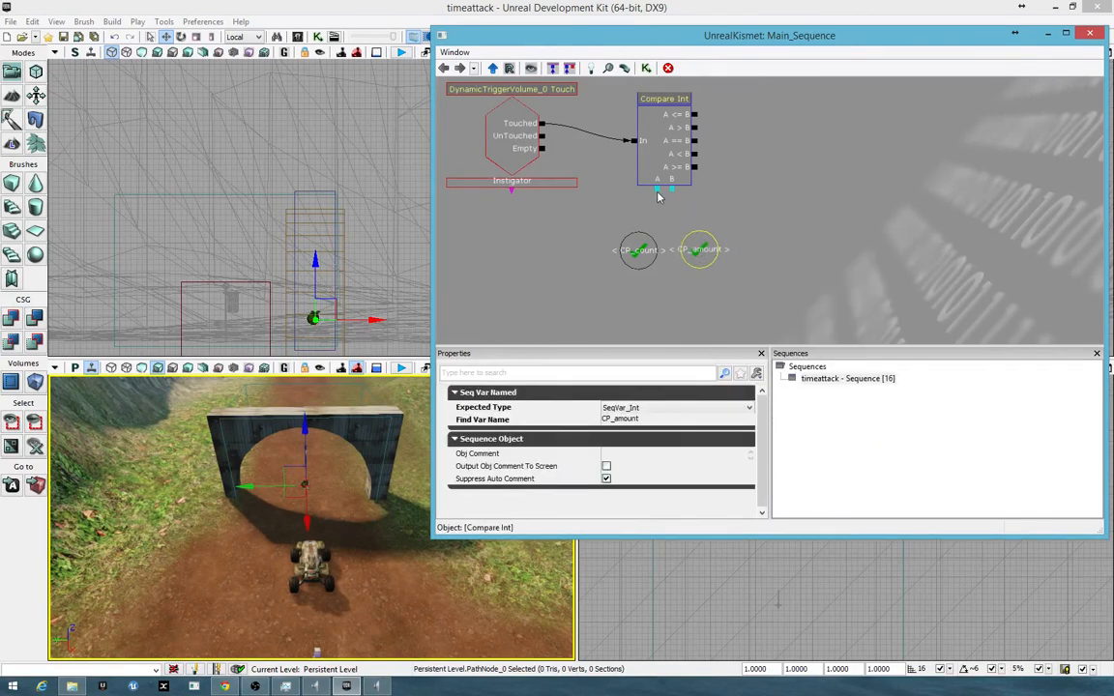
- Connect Compare Int's A input to the CP_count reference and its B input to the CP_amount reference
drag(658, 188, 644, 244)
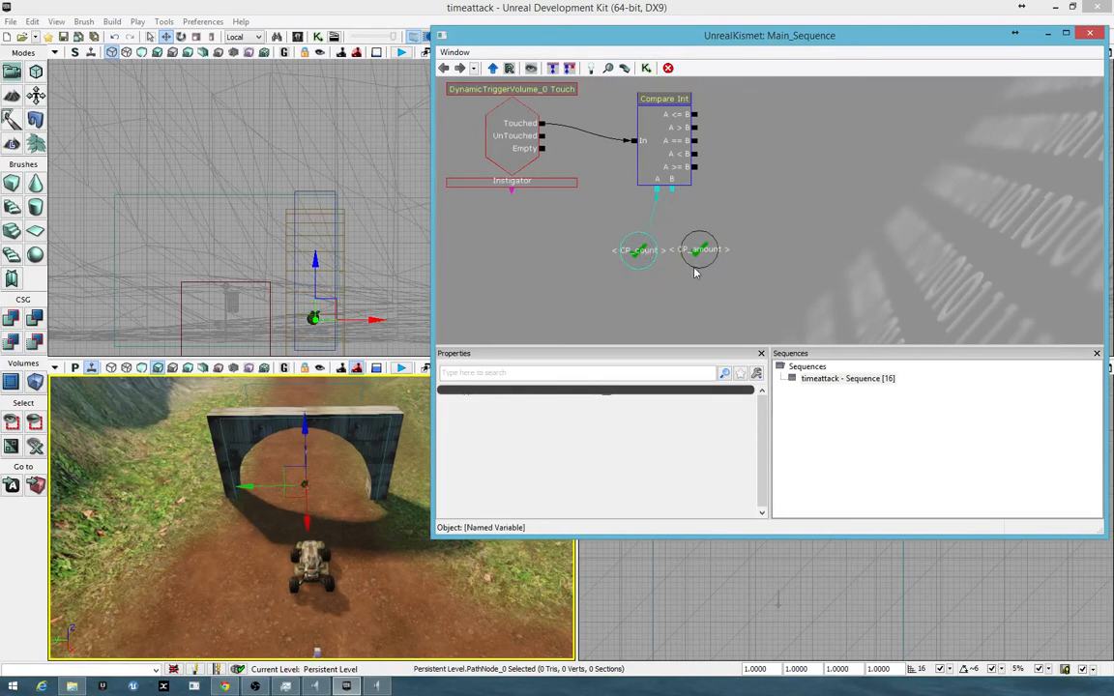
click(691, 230)
drag(684, 208, 666, 214)
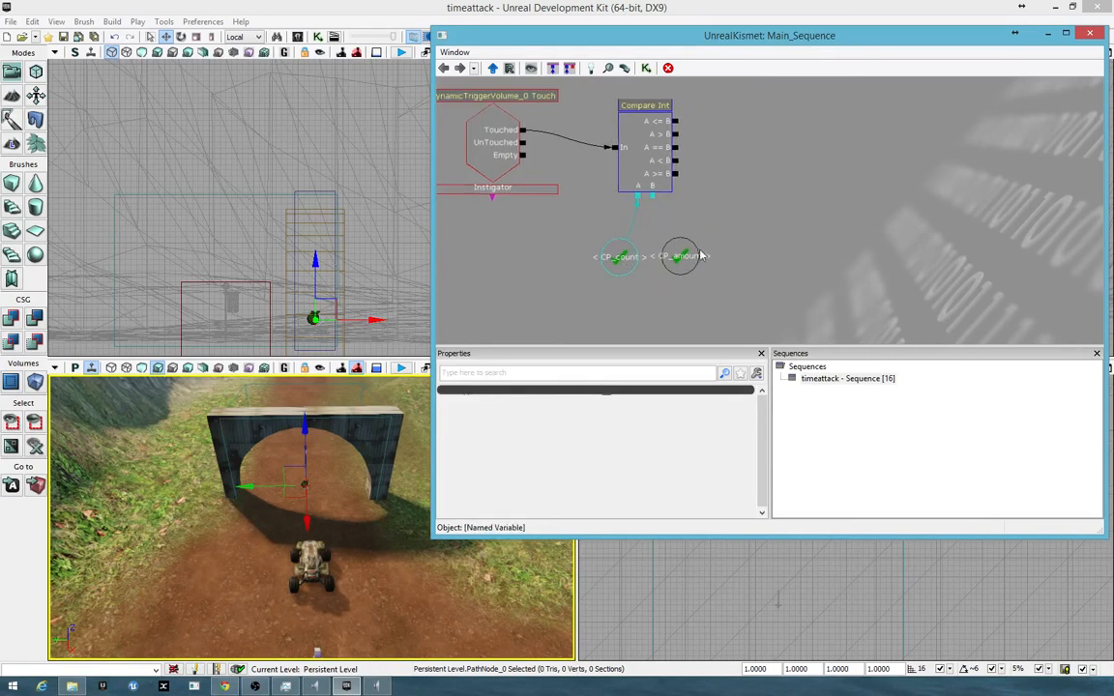
click(658, 243)
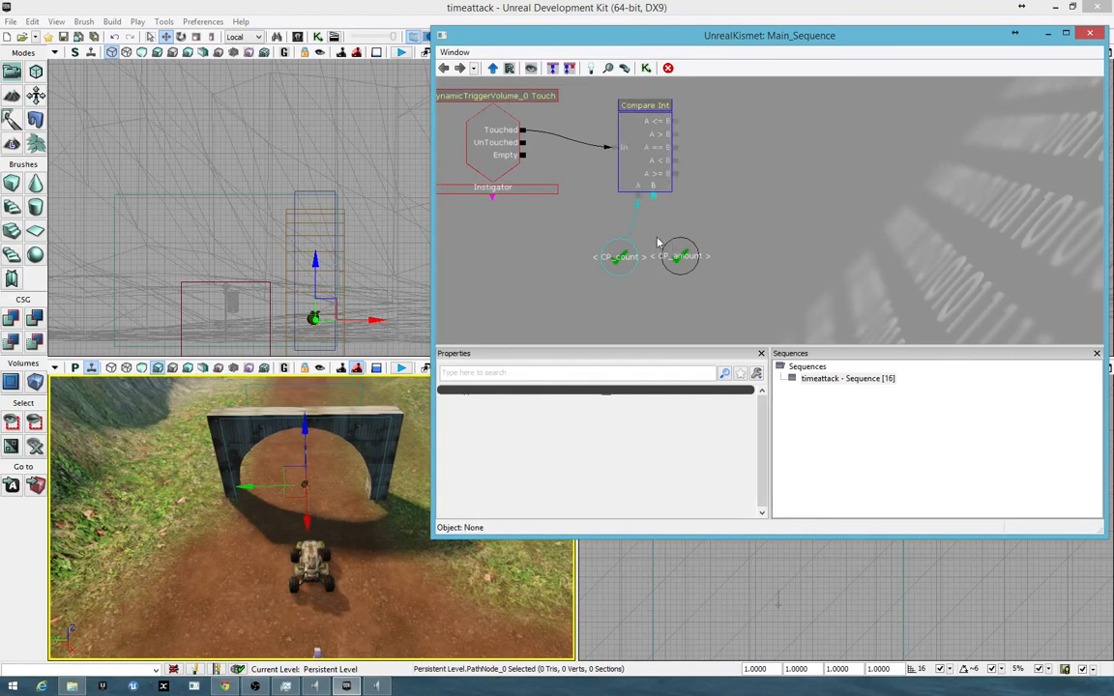
drag(653, 196, 680, 254)
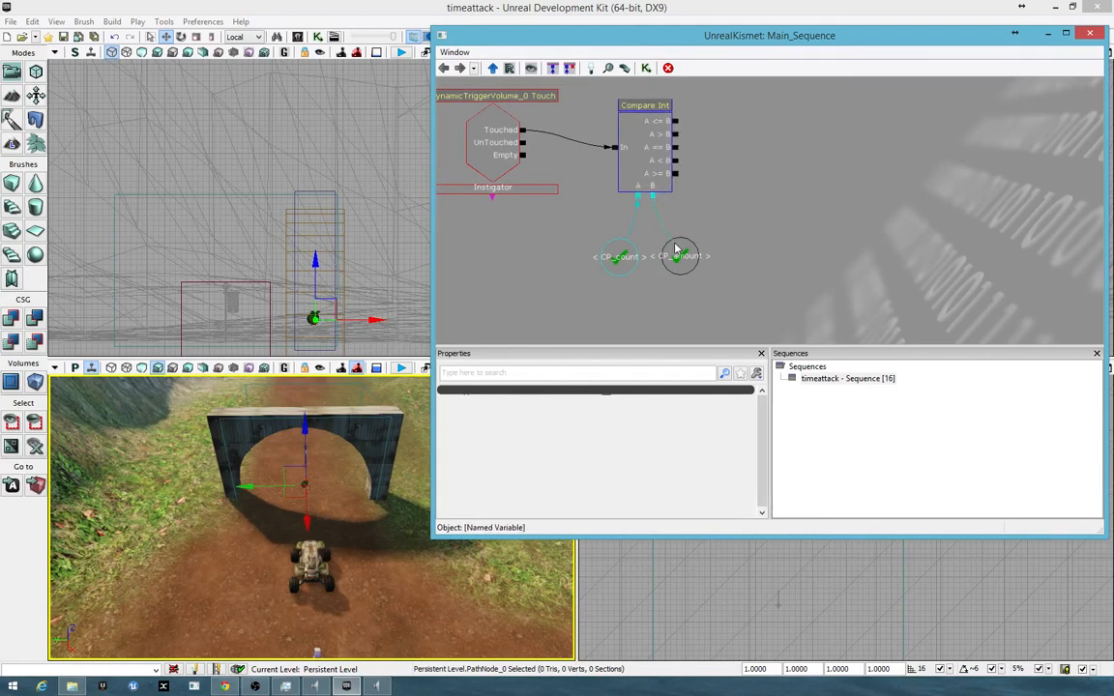
right_drag(361, 502, 339, 482)
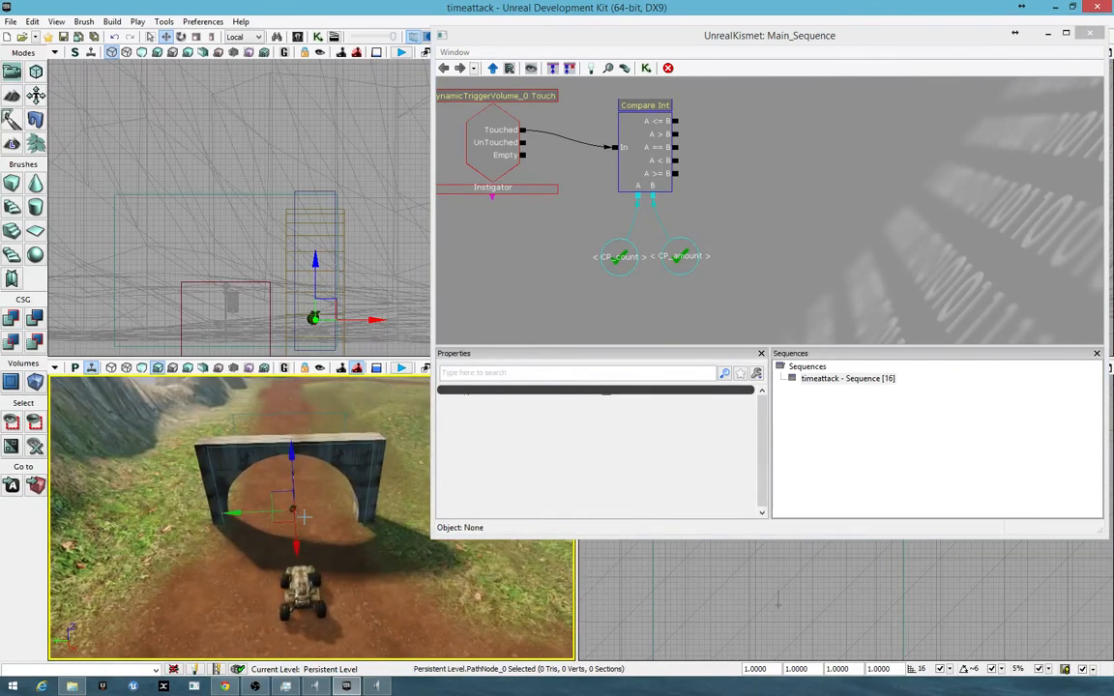
drag(705, 298, 726, 349)
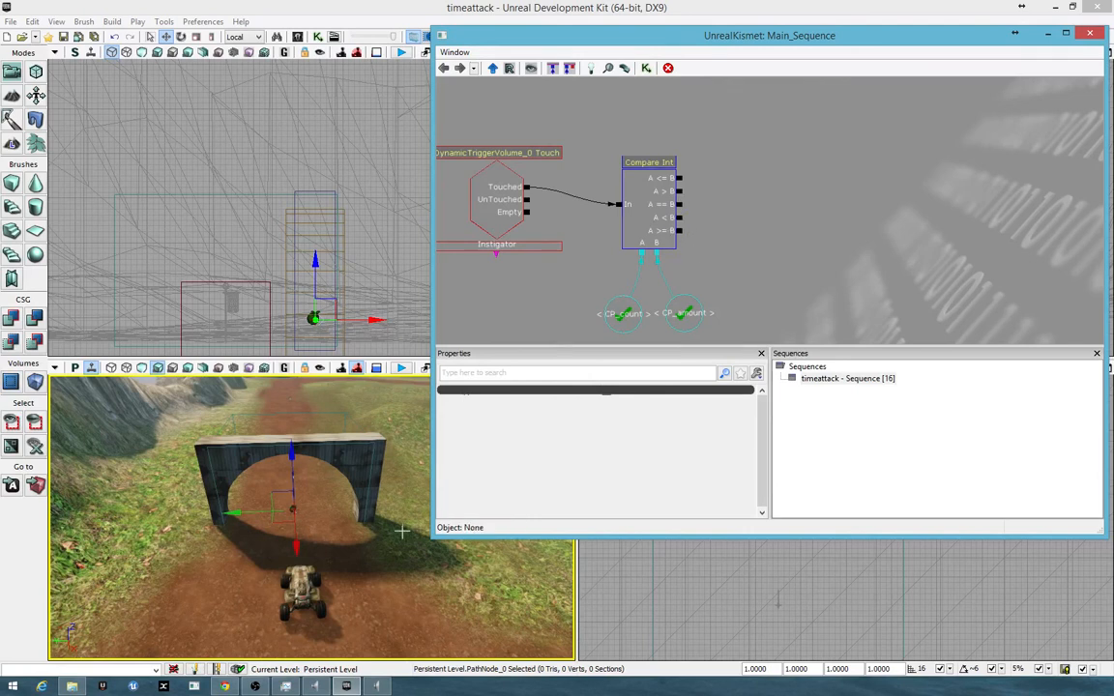
right_drag(315, 492, 315, 491)
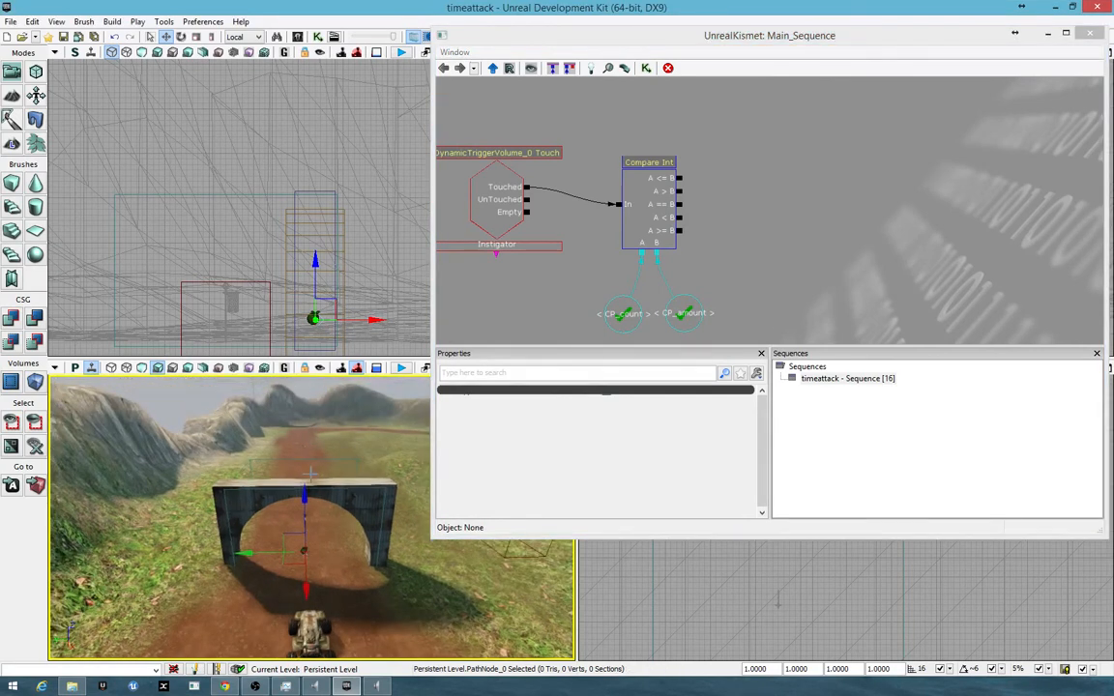
click(304, 444)
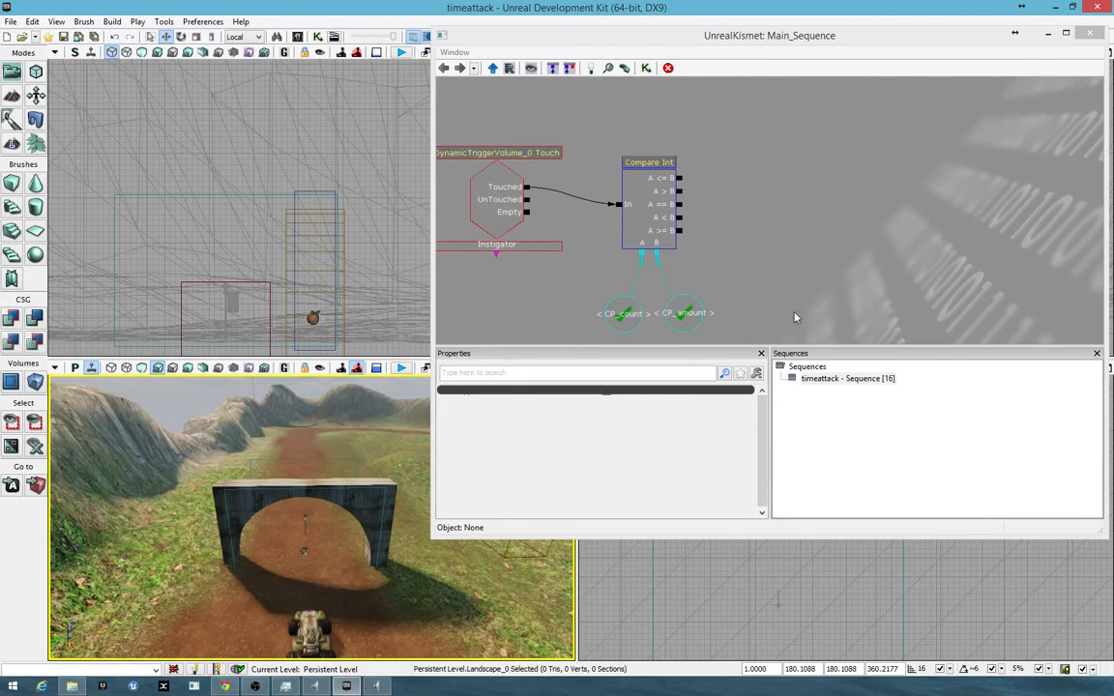
drag(805, 232, 771, 229)
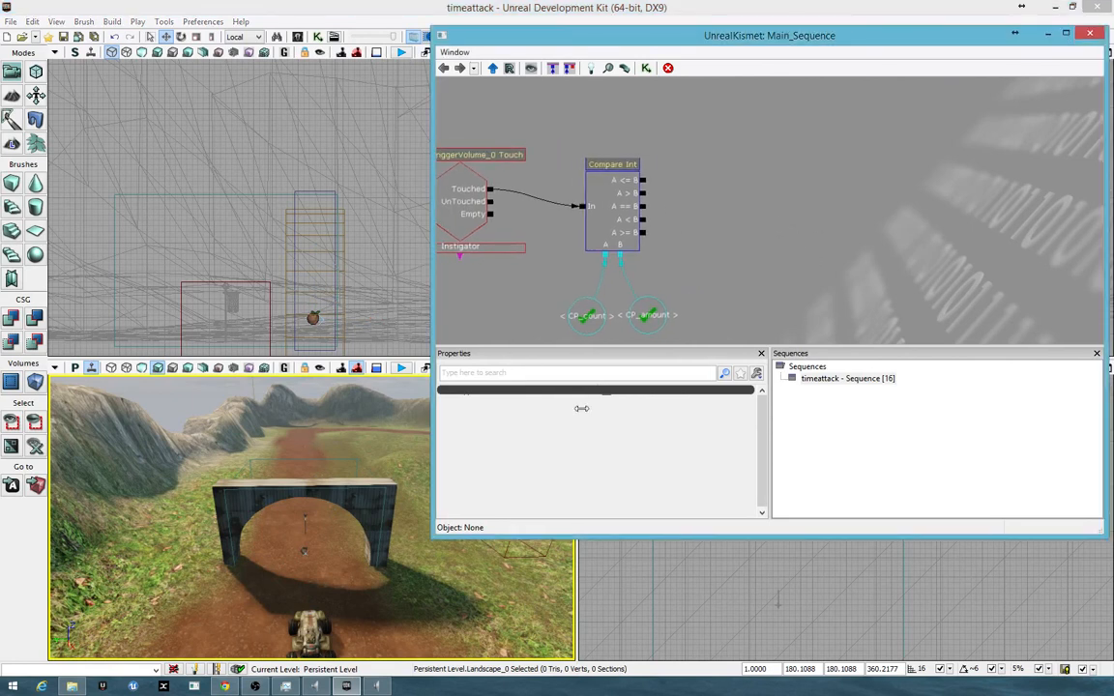
drag(311, 425, 290, 443)
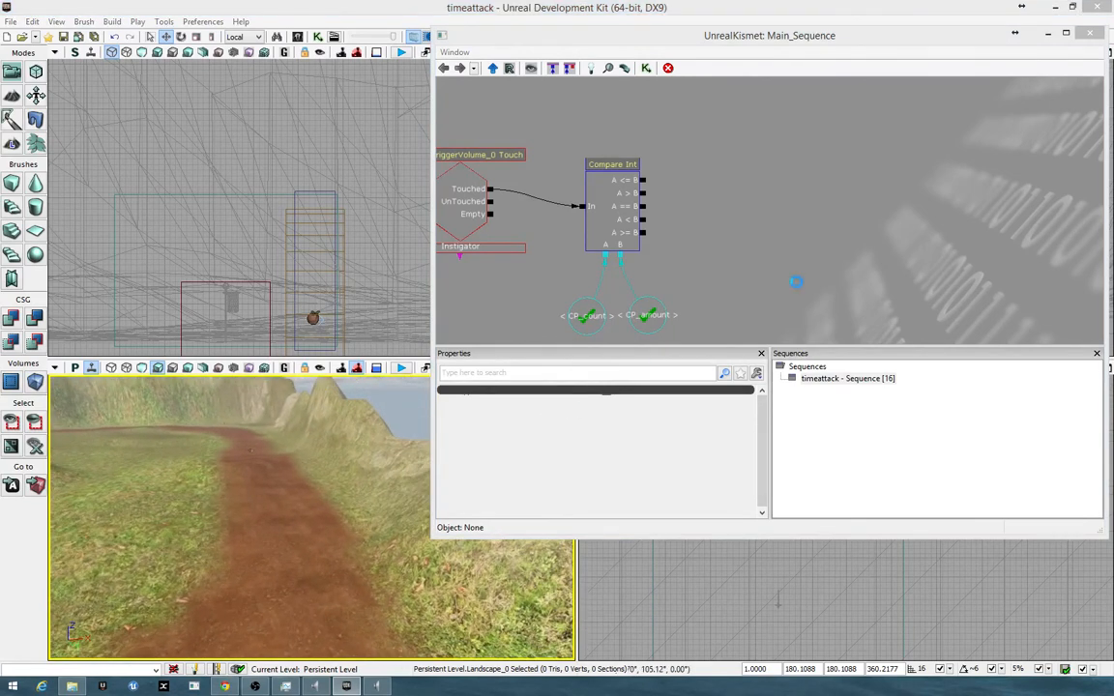
- Create an empty Object List variable beside the CP_amount variable in the Kismet sequence
drag(844, 210, 750, 205)
drag(751, 269, 812, 300)
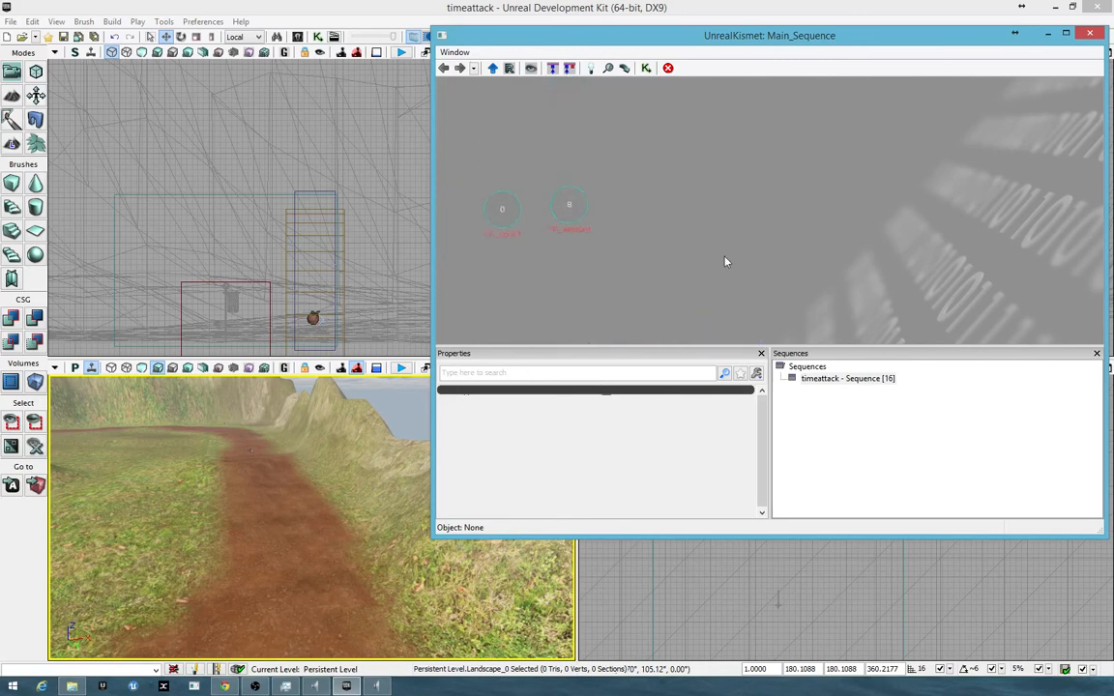
right_click(627, 207)
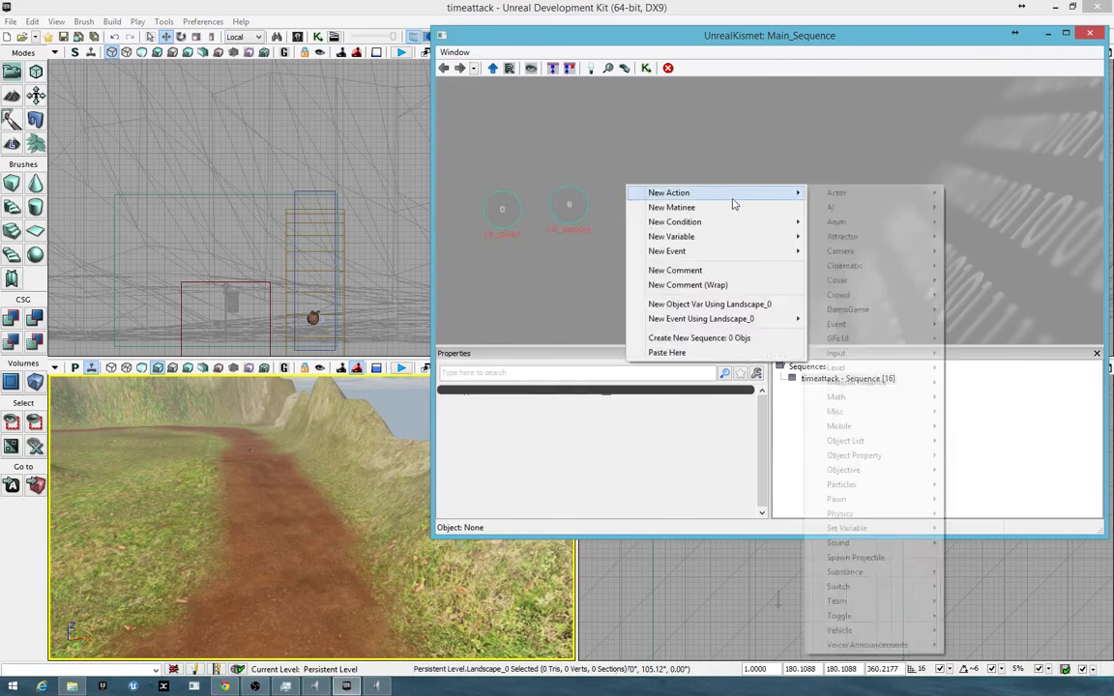
mouse_move(766, 242)
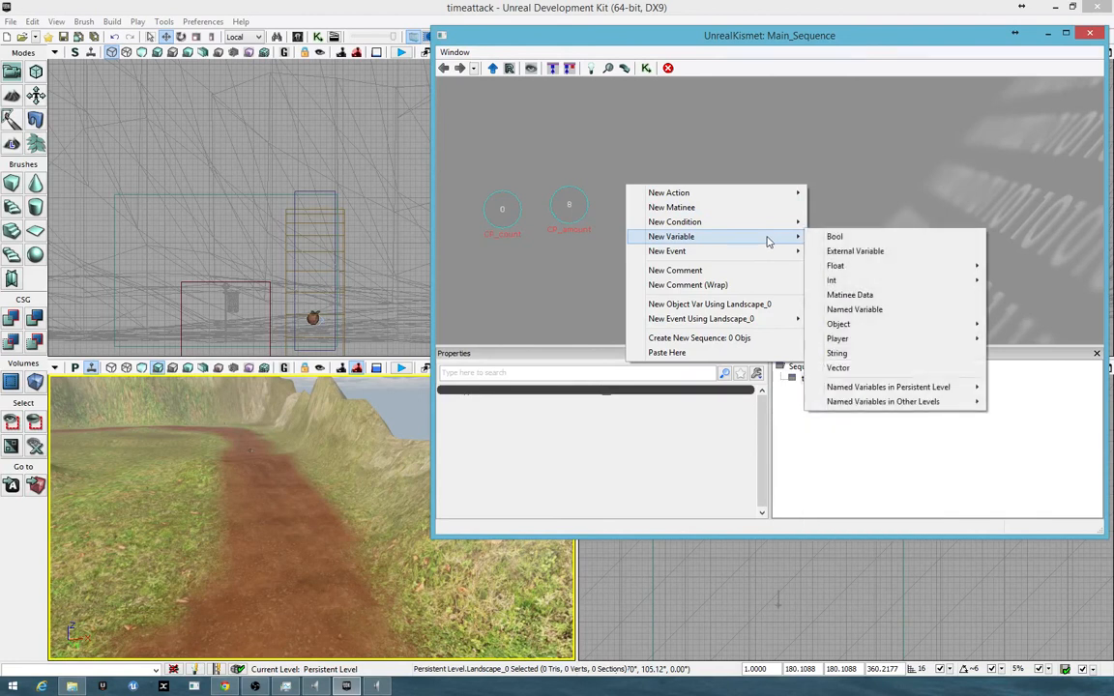
mouse_move(920, 330)
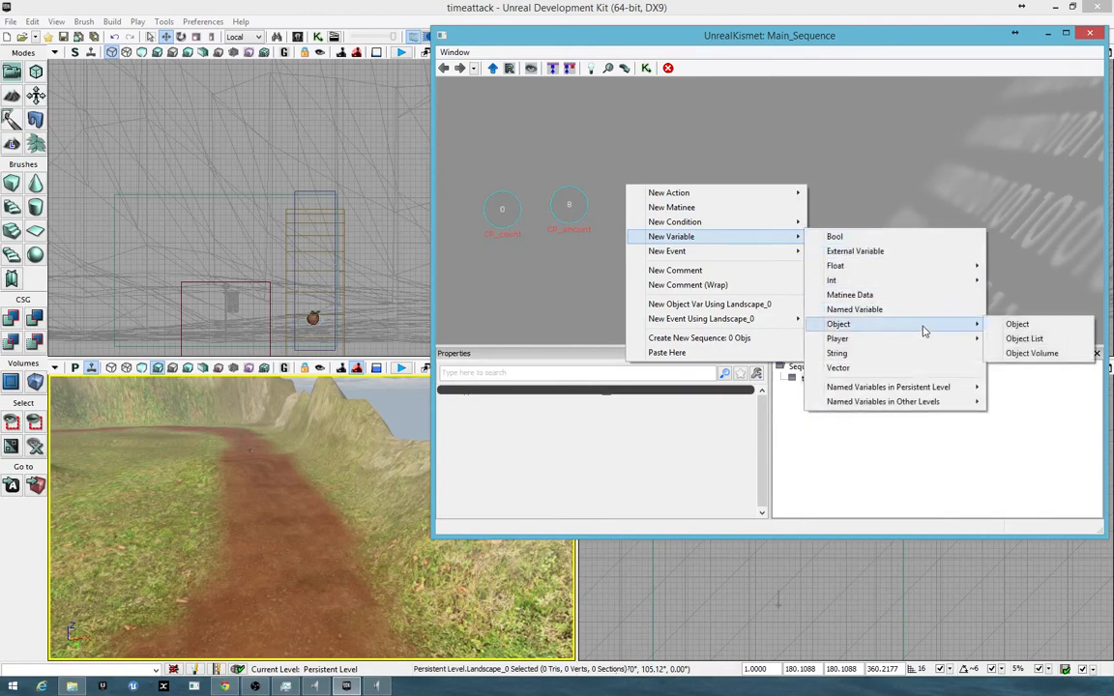
click(1024, 338)
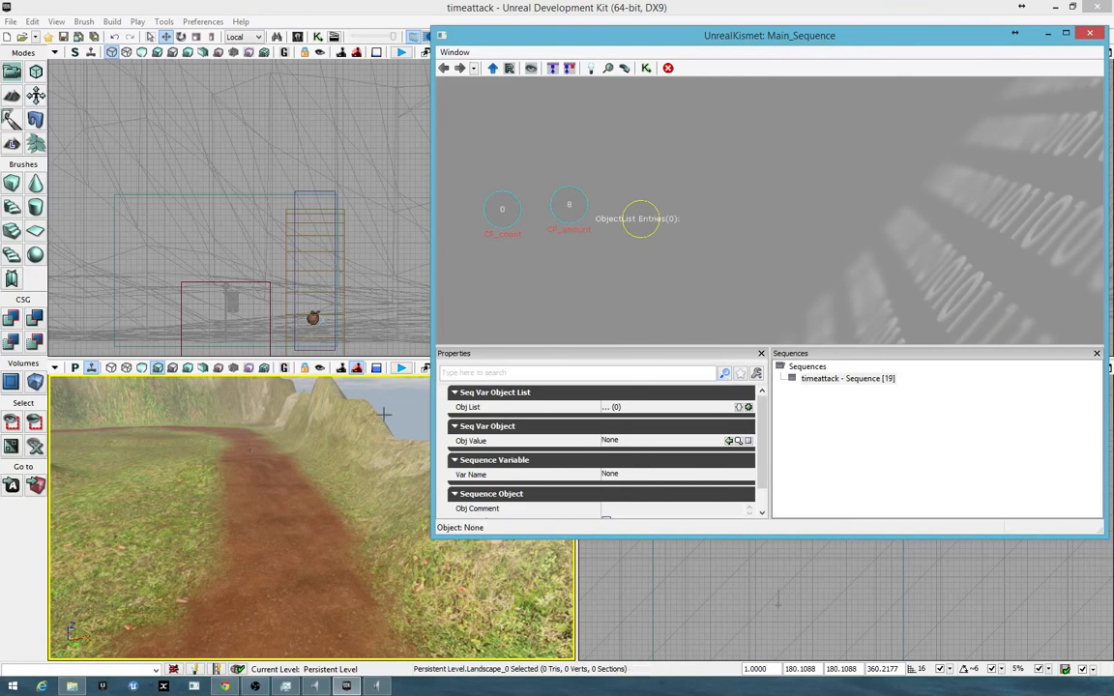
- Select the path node under the checkpoint arch in the level and create an object variable for it above the object list
right_drag(354, 450, 246, 491)
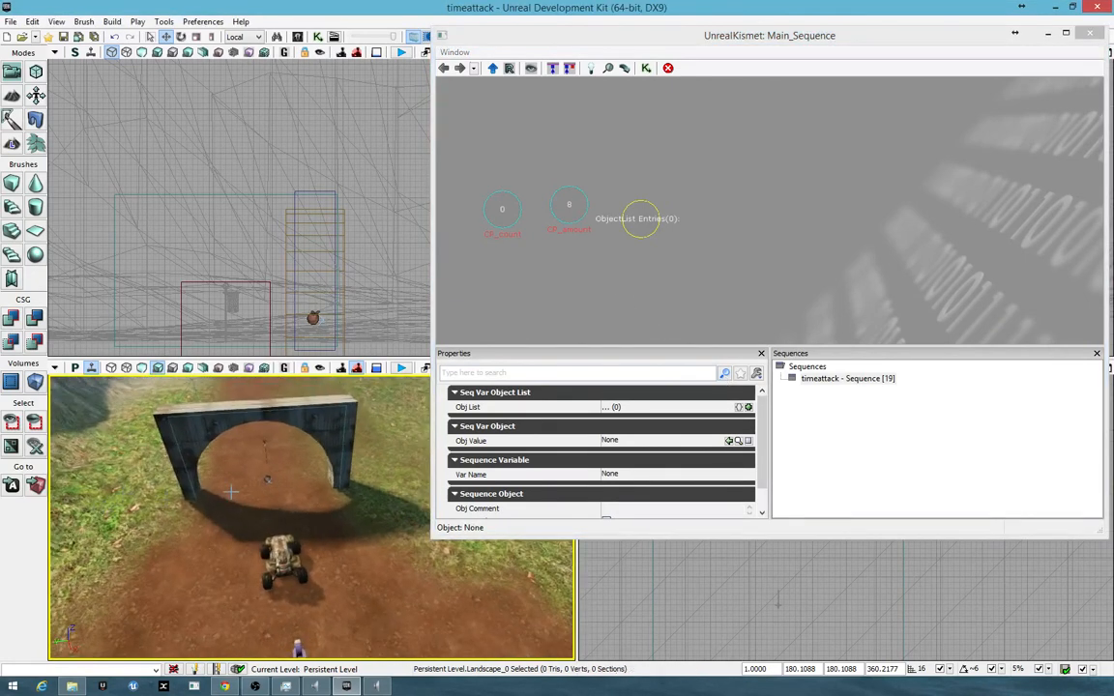
click(267, 481)
right_click(619, 109)
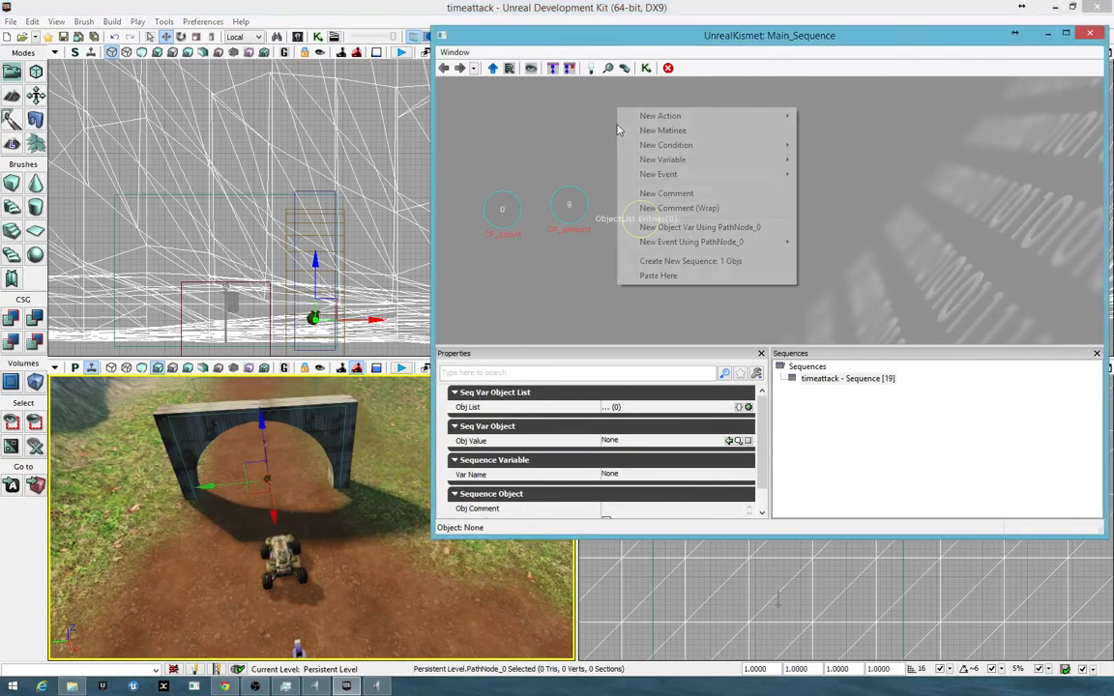
click(287, 500)
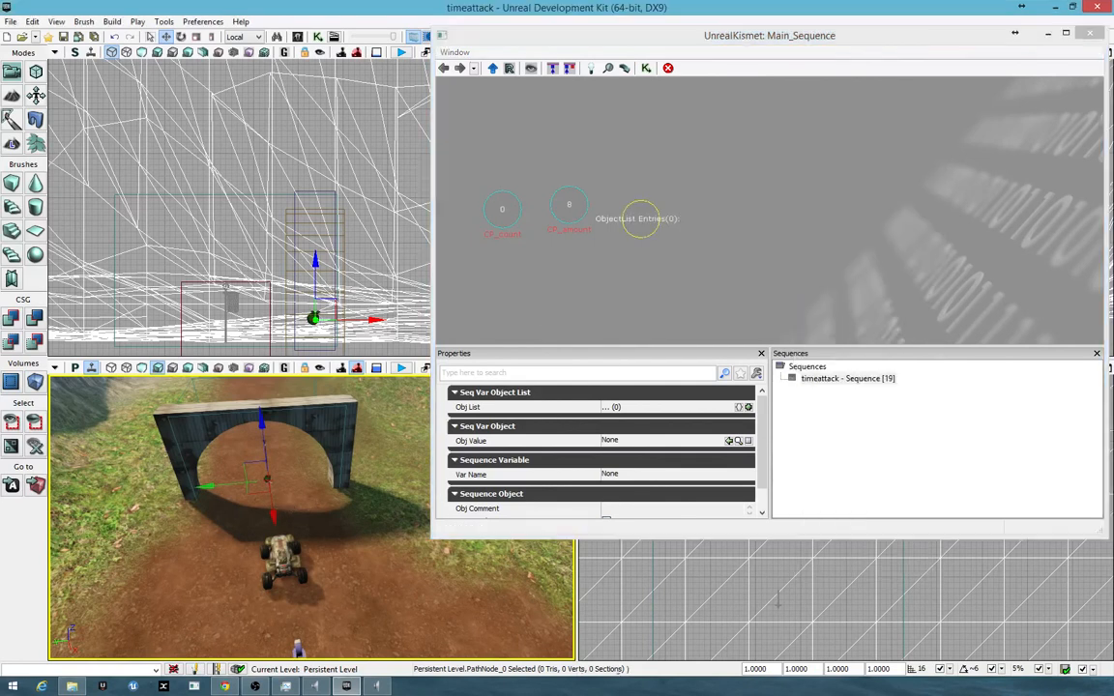
click(269, 481)
right_click(619, 125)
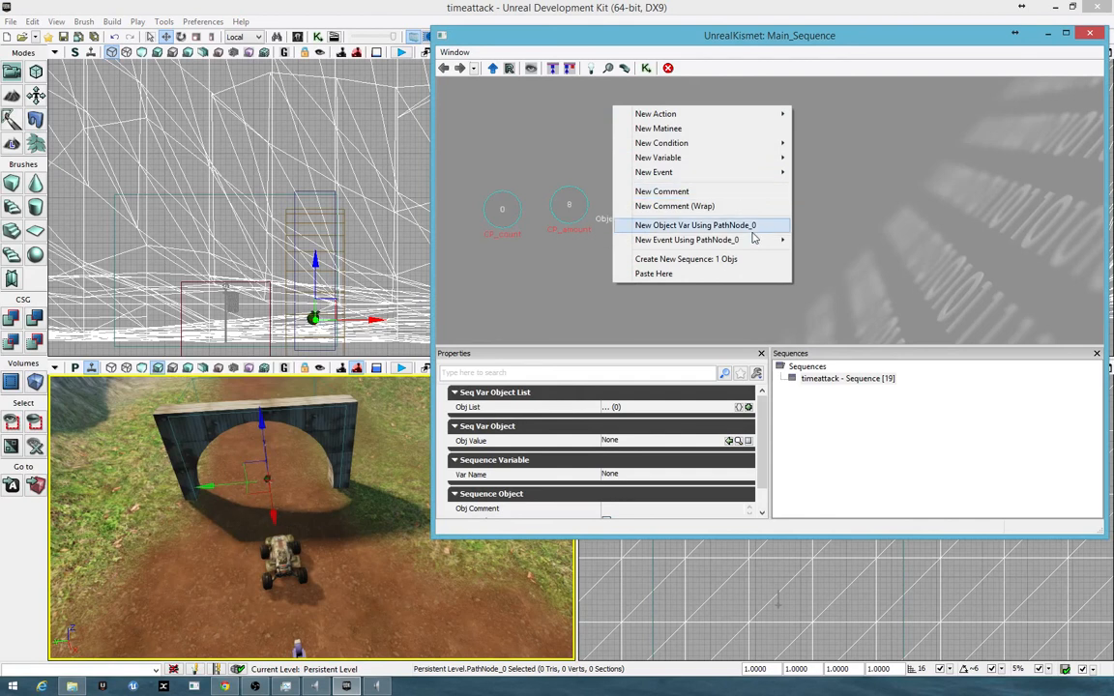
click(715, 225)
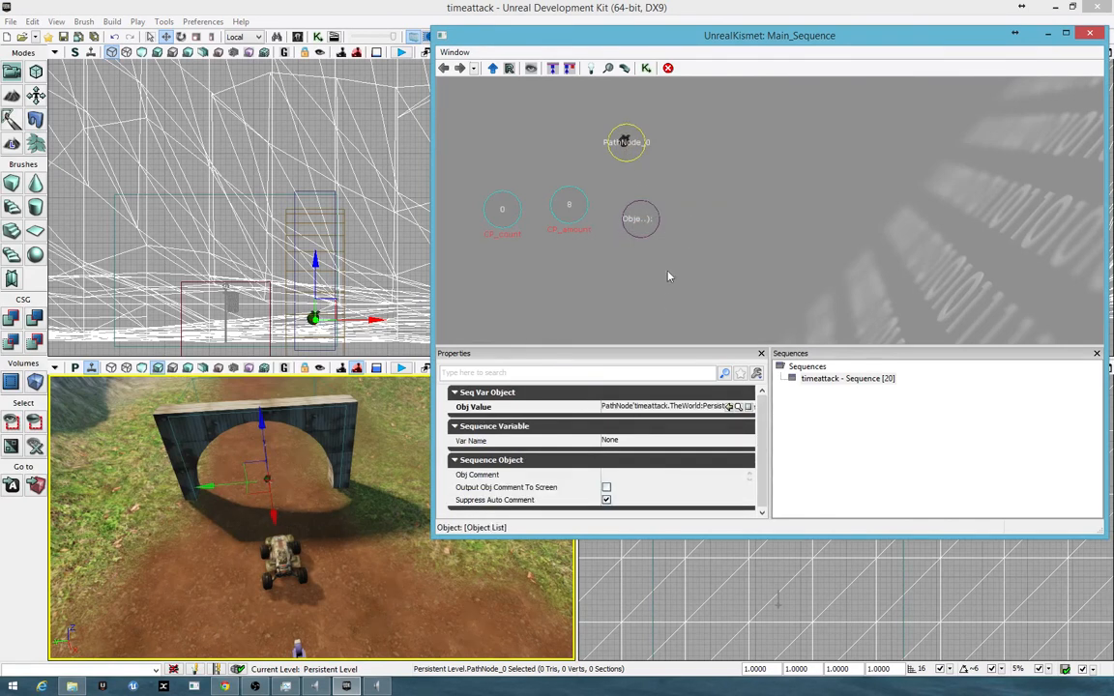
- Copy the full Obj Value reference of the PathNode_0 object variable
click(663, 407)
key(ctrl+c)
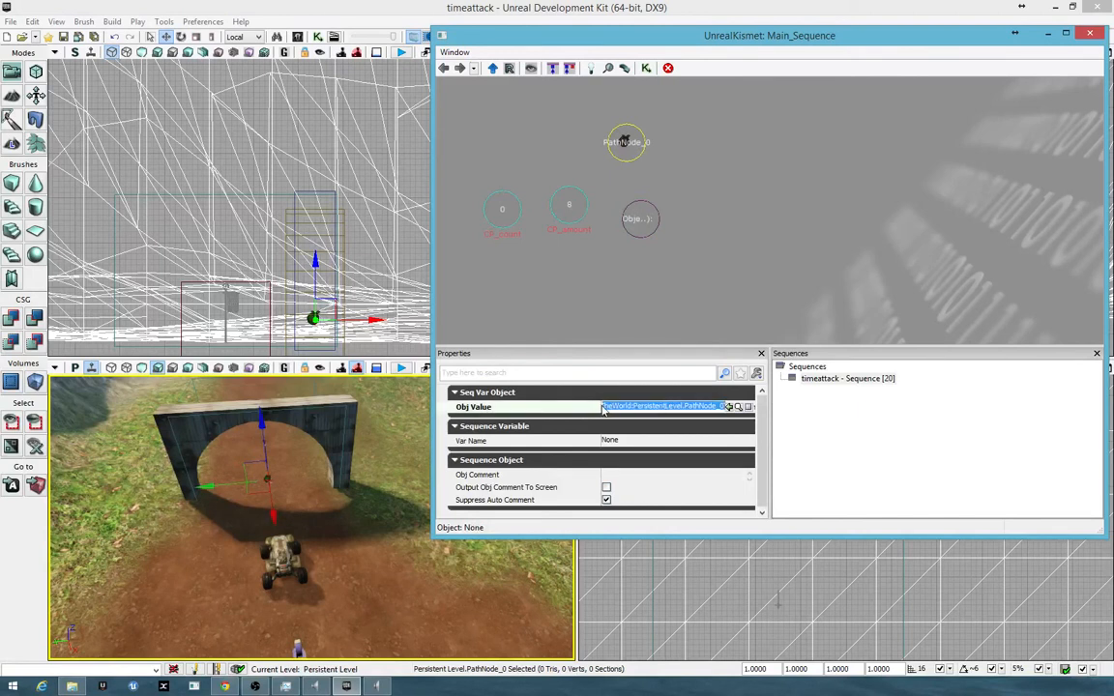
click(709, 413)
drag(635, 411, 734, 412)
click(659, 249)
- Add a first entry to the object list's Obj List and paste the copied PathNode_0 reference into it
click(639, 222)
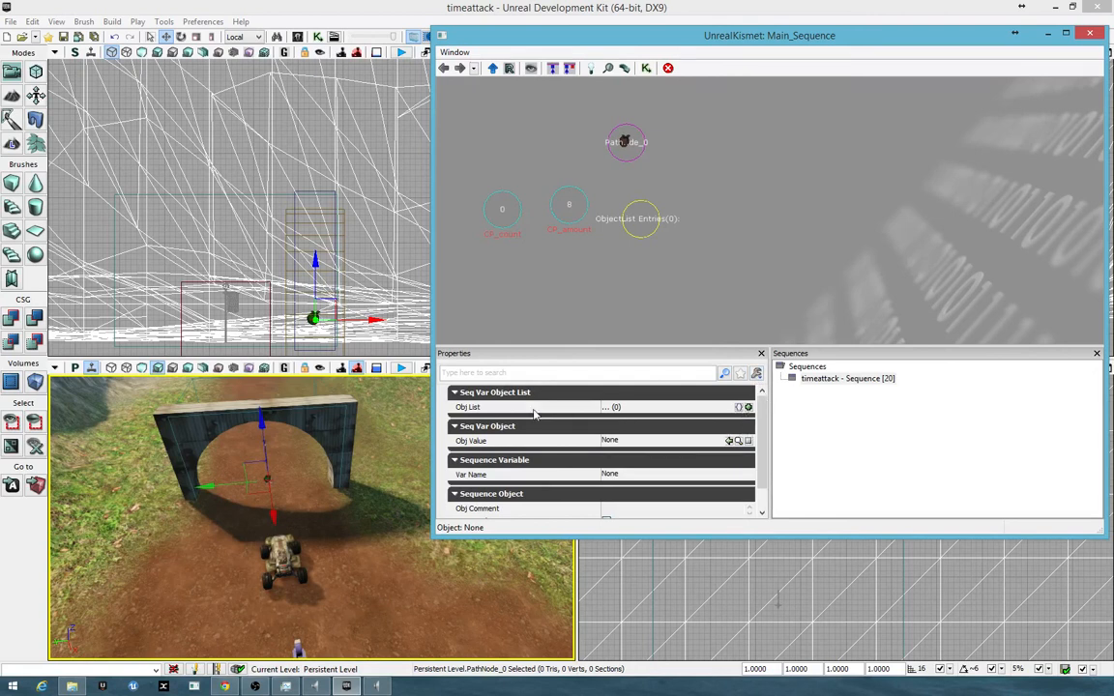
click(749, 407)
click(677, 420)
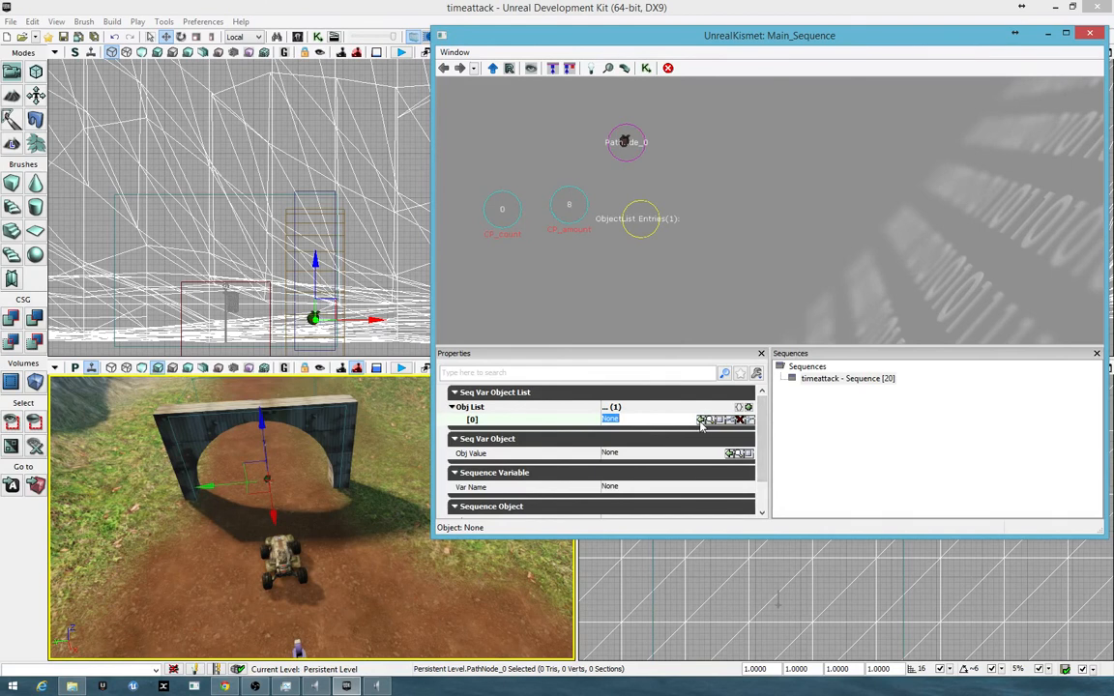
right_click(625, 420)
click(658, 477)
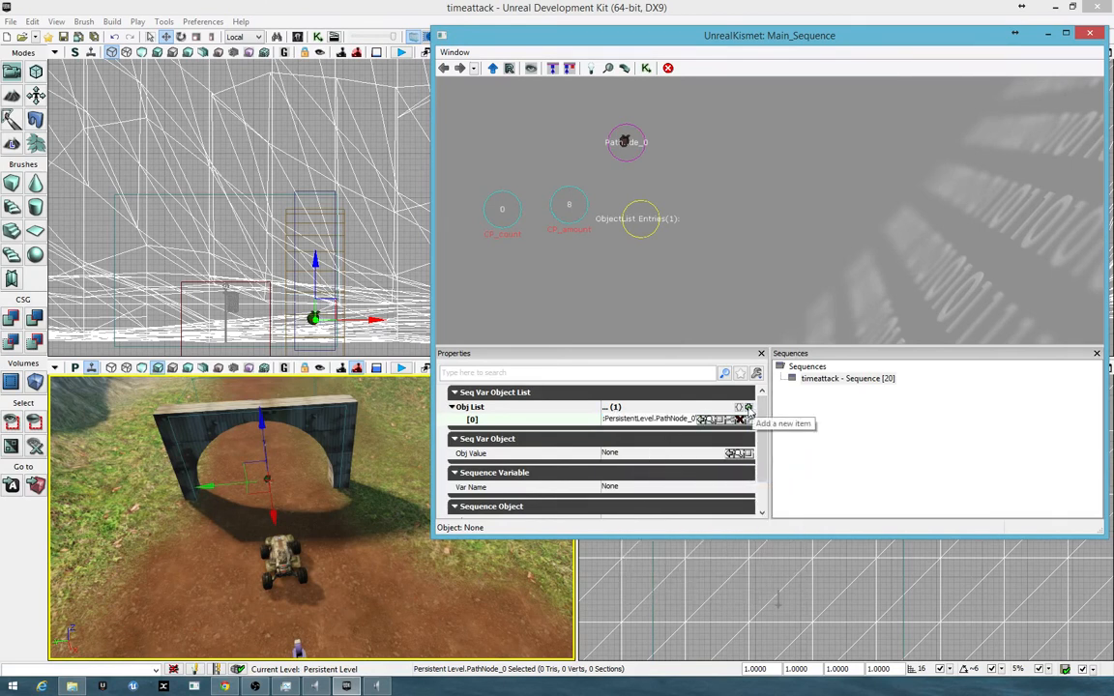
- Add entries [1], [2] and [3] to the Obj List, pasting the copied PathNode_0 reference into each
click(747, 407)
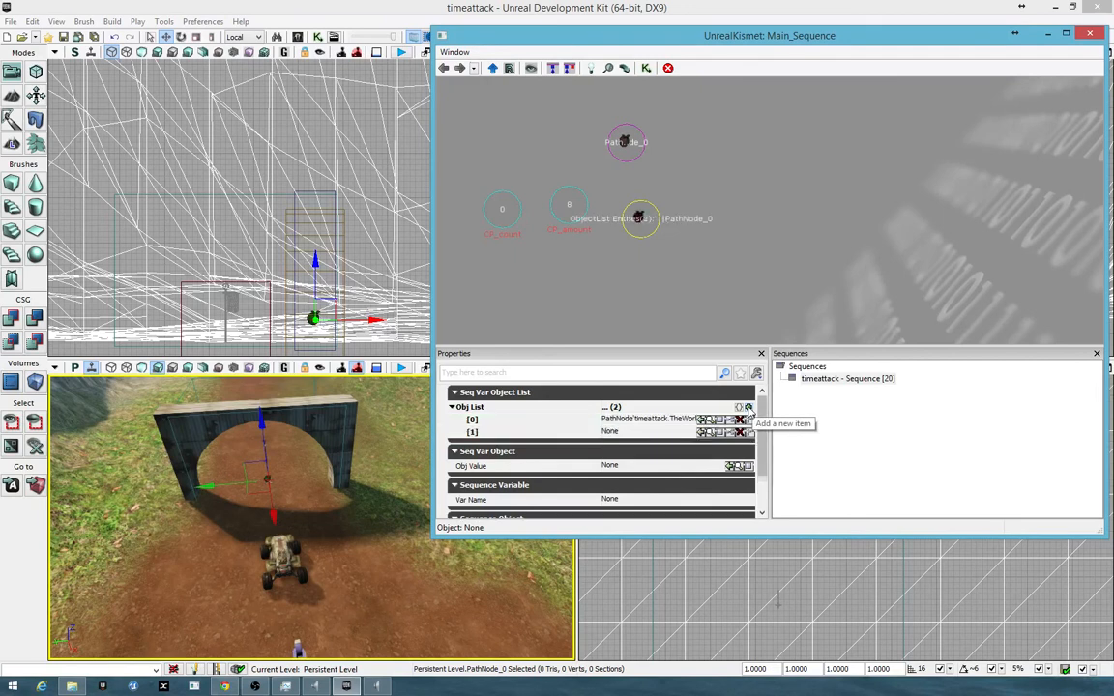
right_click(643, 436)
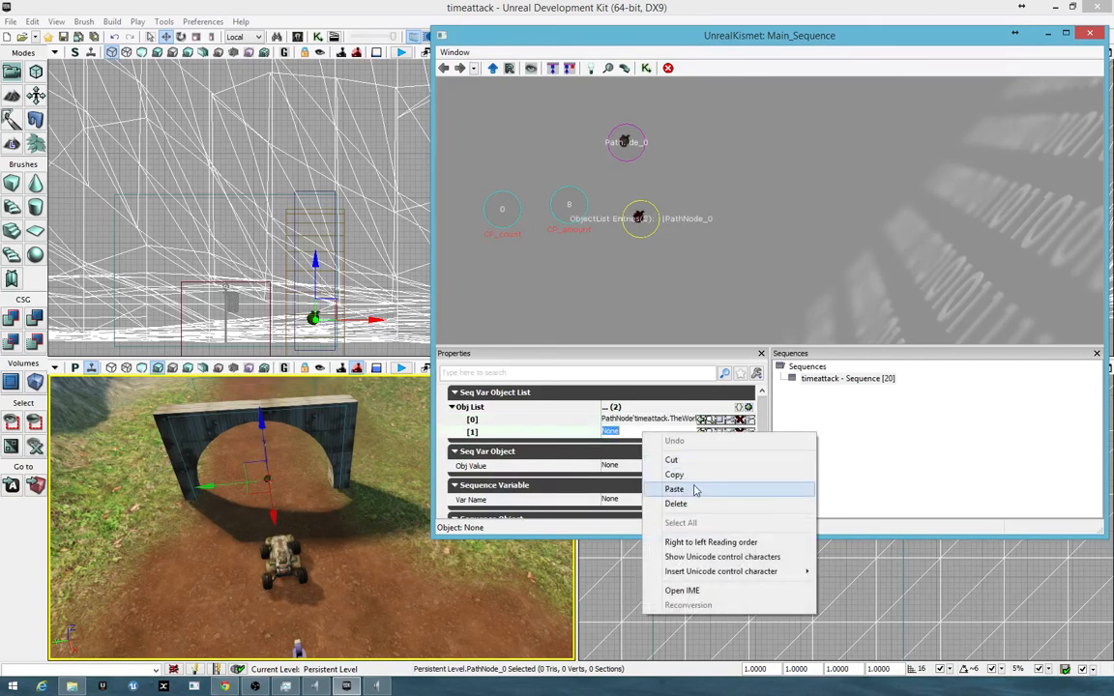
click(696, 490)
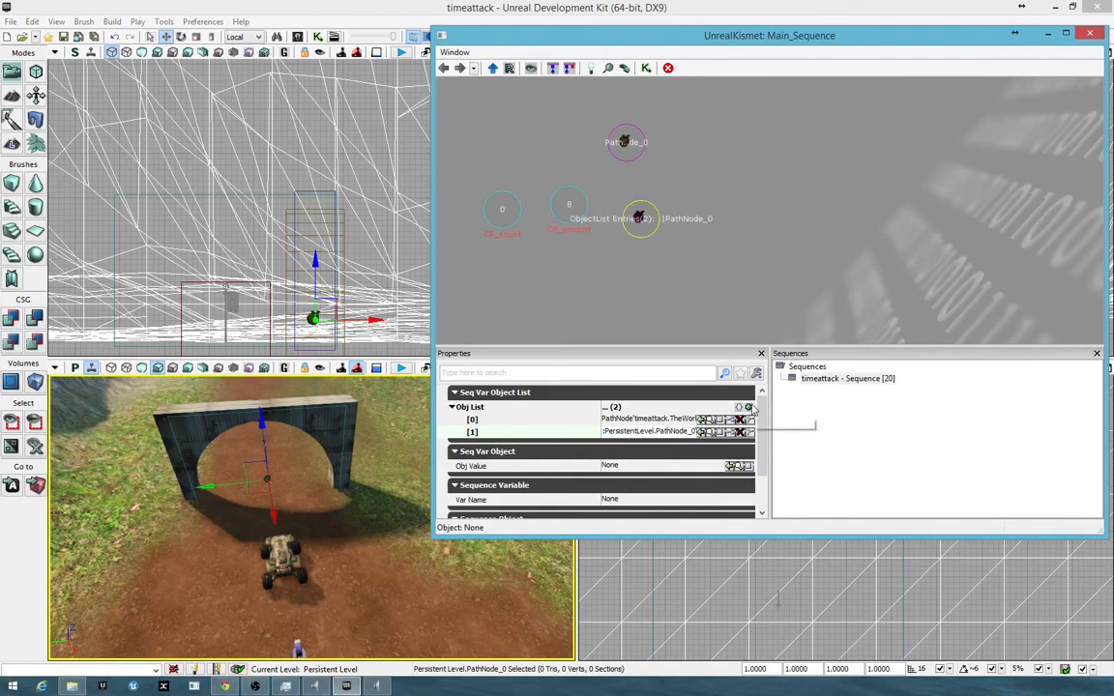
click(749, 407)
right_click(674, 448)
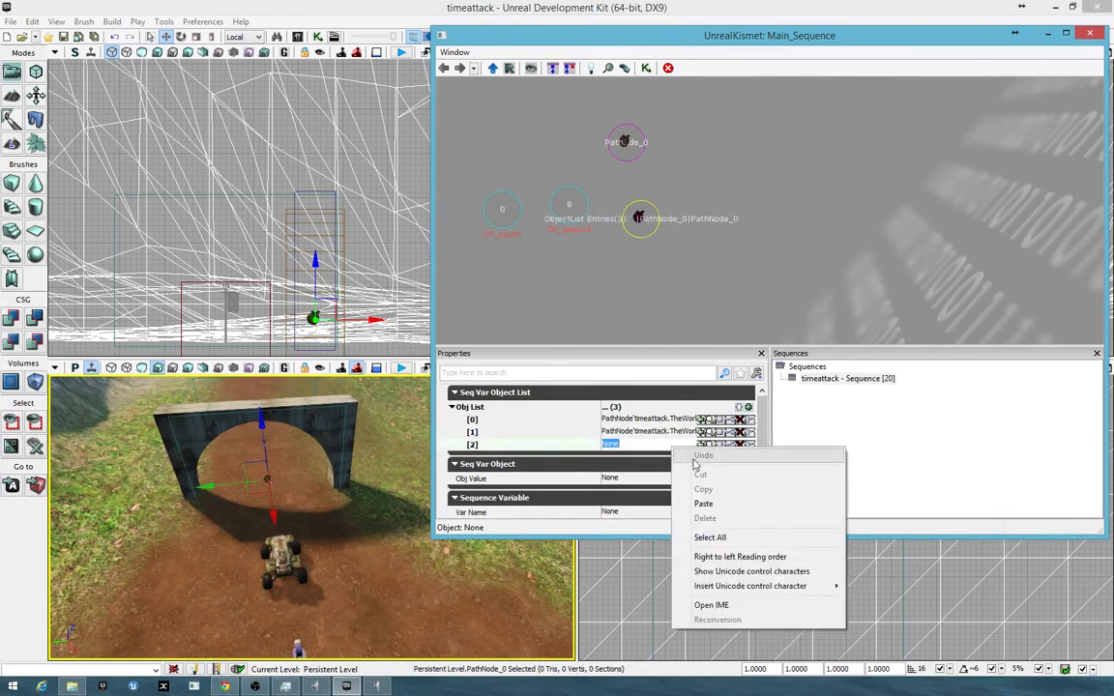
click(703, 501)
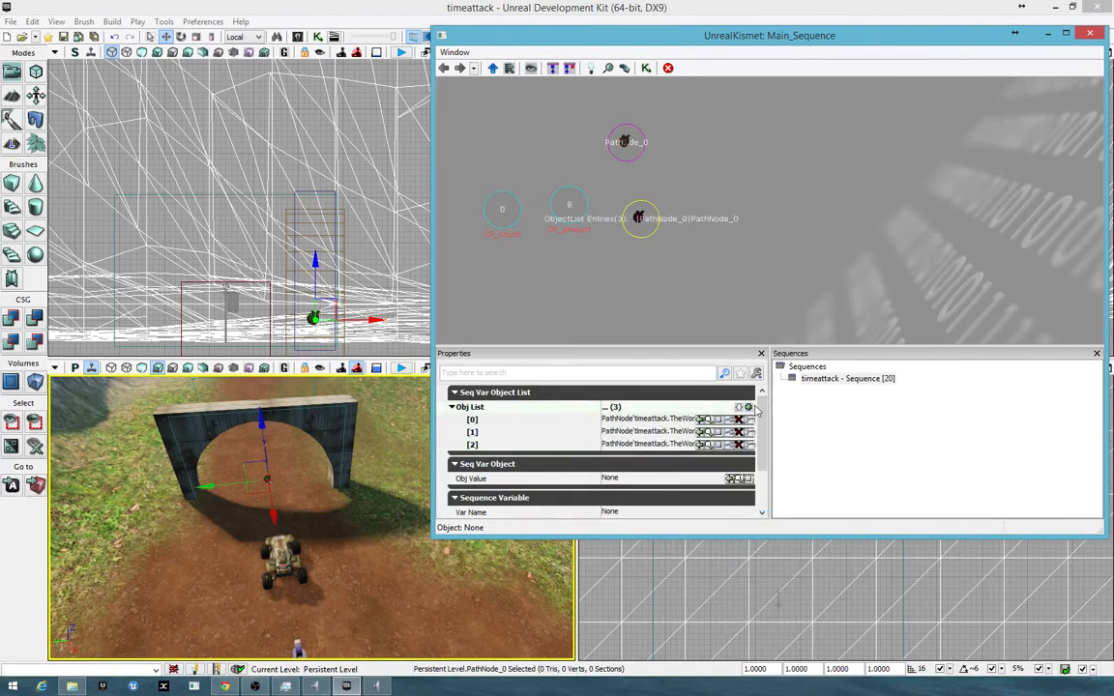
click(748, 407)
right_click(665, 458)
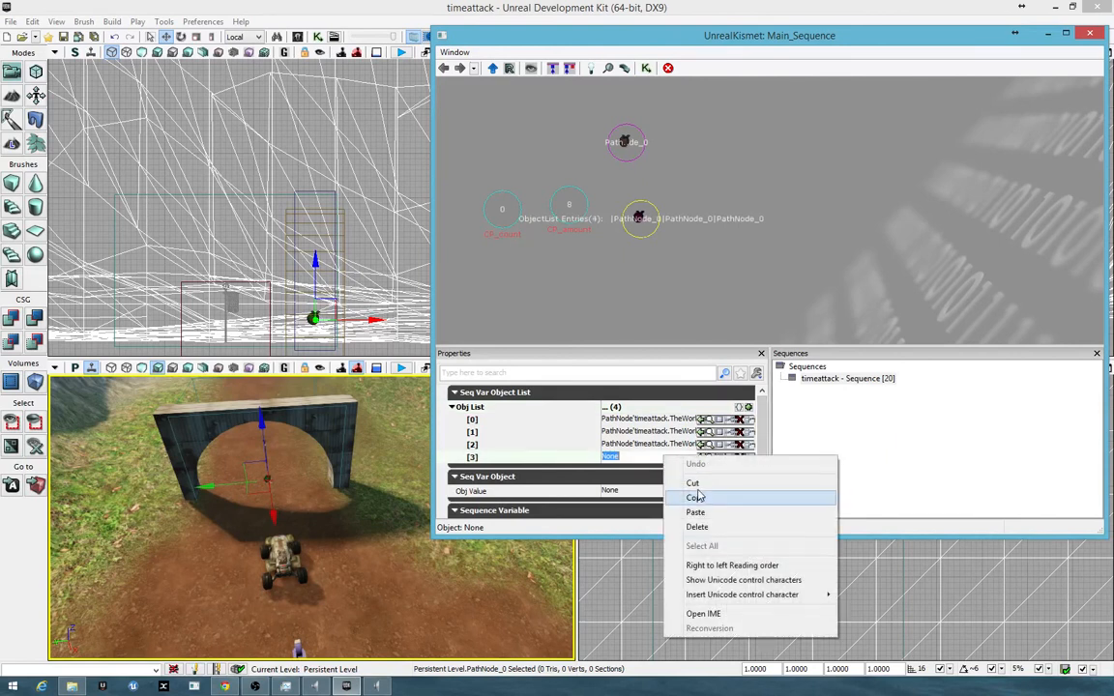
click(707, 512)
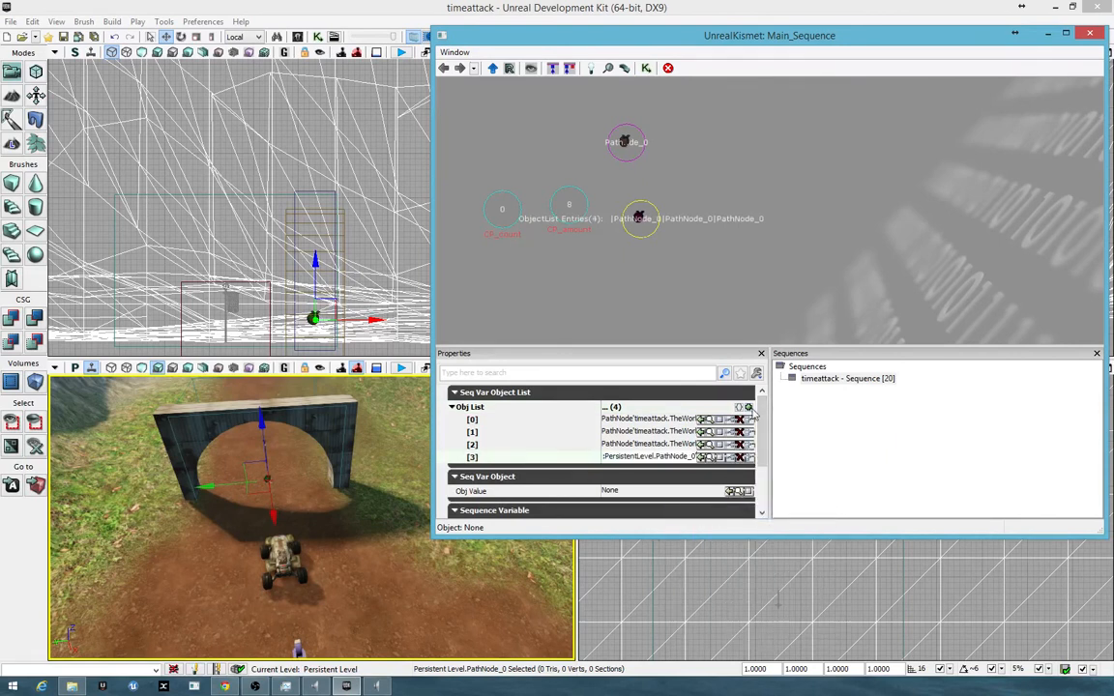
- Add entries [4], [5] and [6] to the Obj List, pasting the copied PathNode_0 reference into each
click(748, 407)
right_click(667, 470)
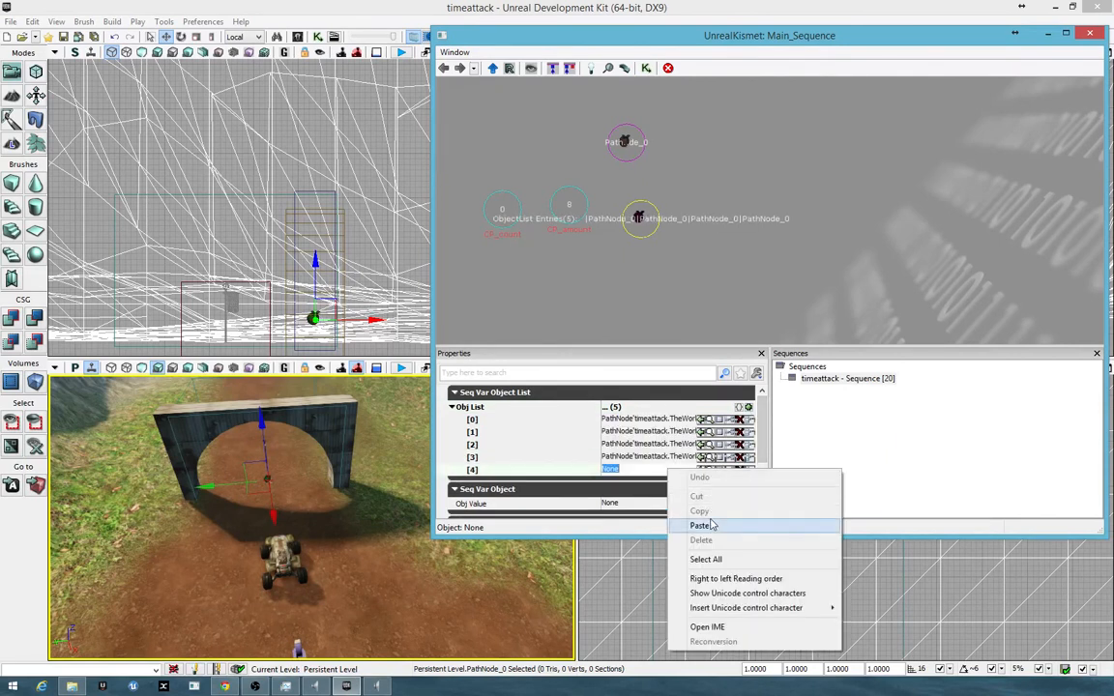
click(701, 525)
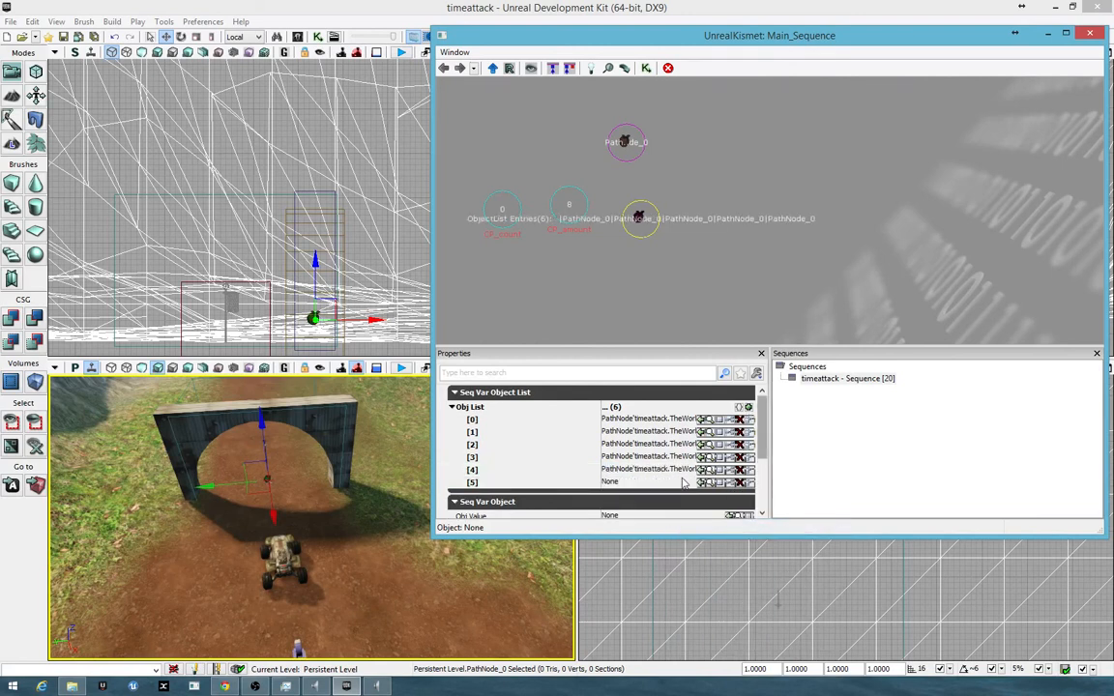
right_click(682, 482)
click(715, 535)
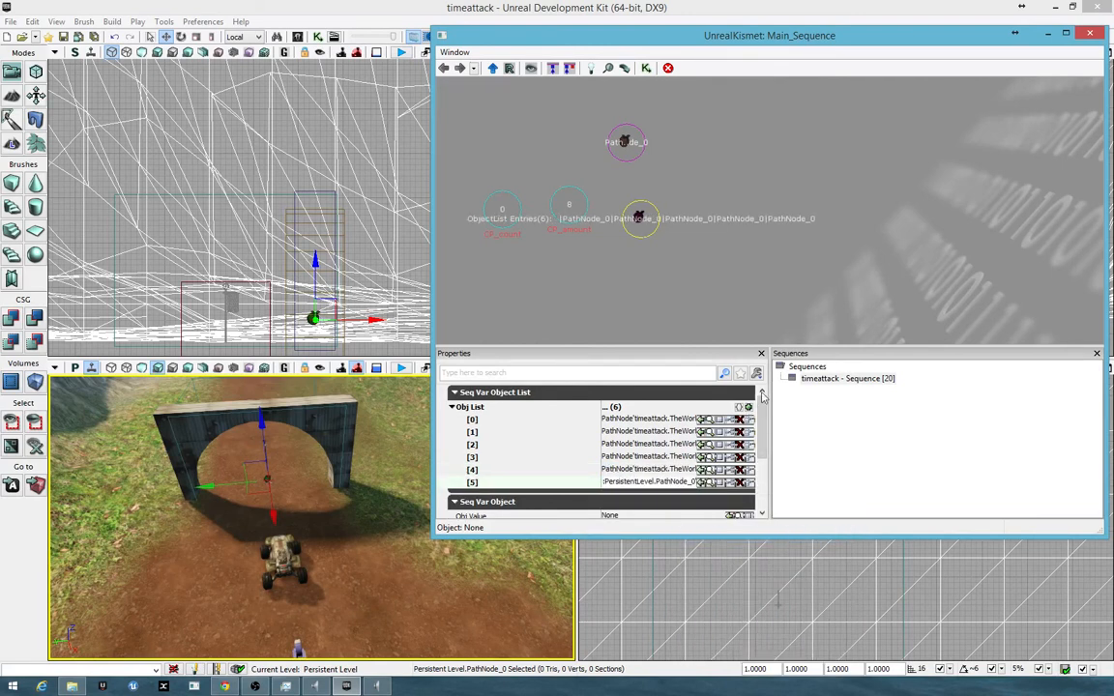
click(748, 407)
right_click(669, 496)
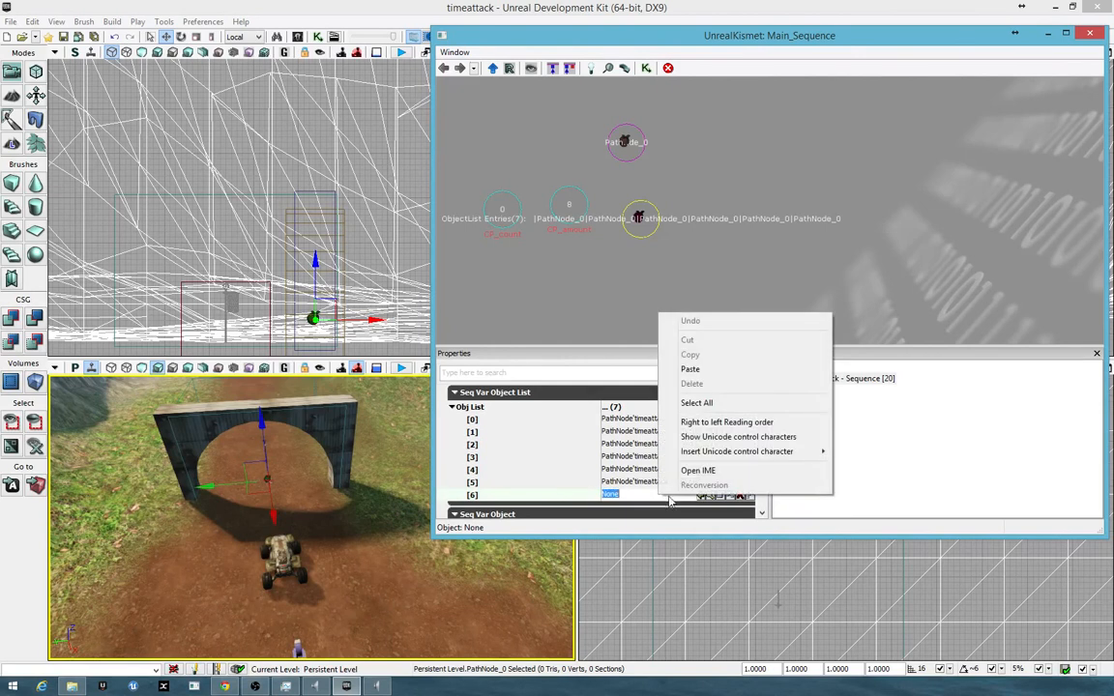
click(690, 369)
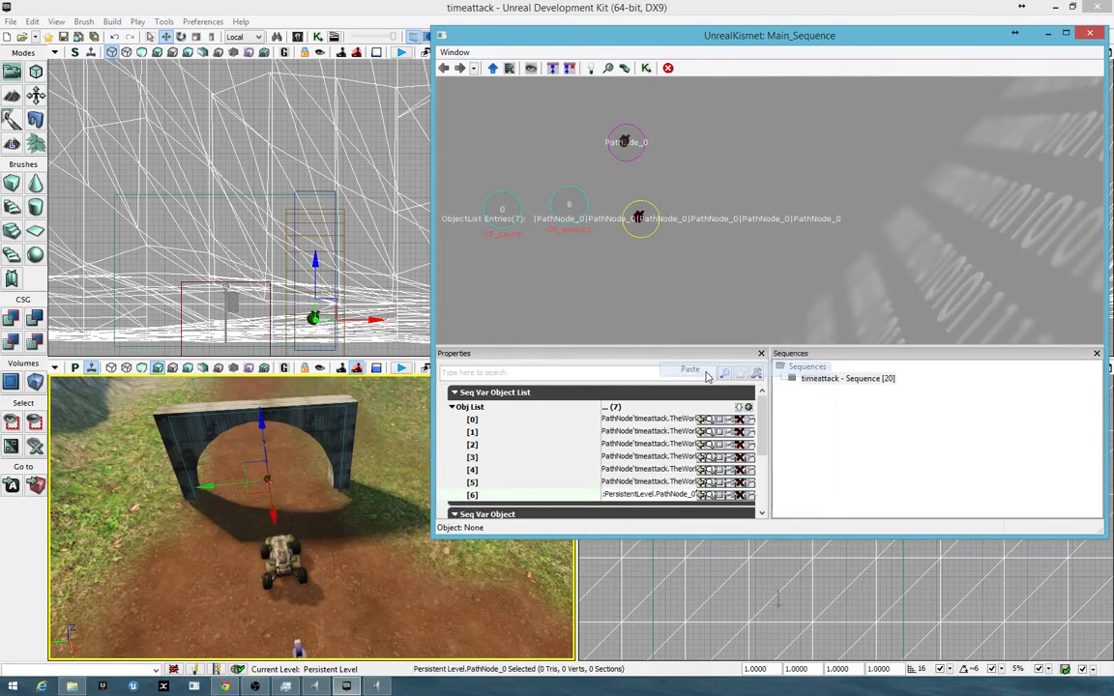
- Change the Obj List references so entry [1] points to PathNode_1 and entry [2] to PathNode_2
click(688, 432)
text(:PersistentLevel.PathNode_0)
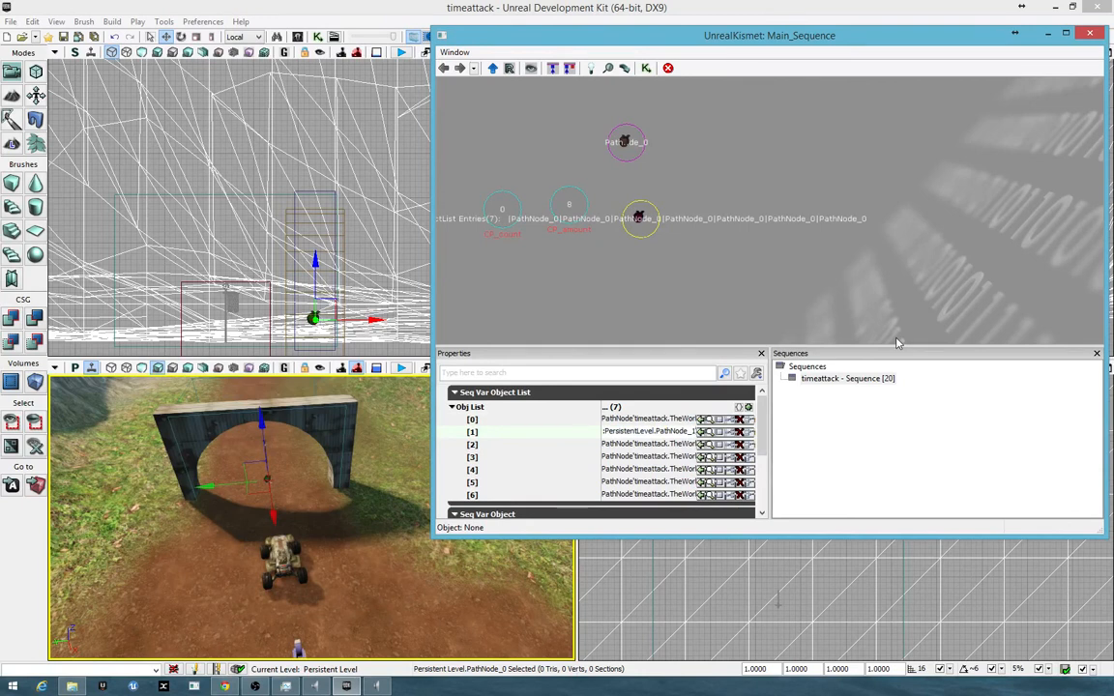
click(694, 443)
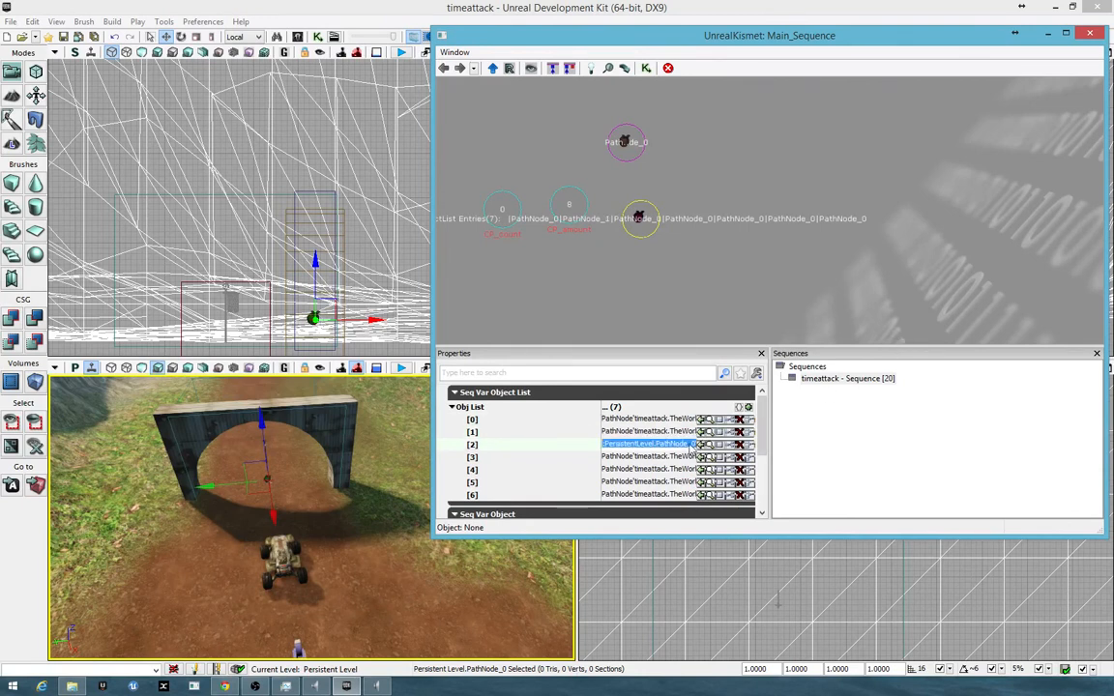
click(691, 448)
key(BackSpace)
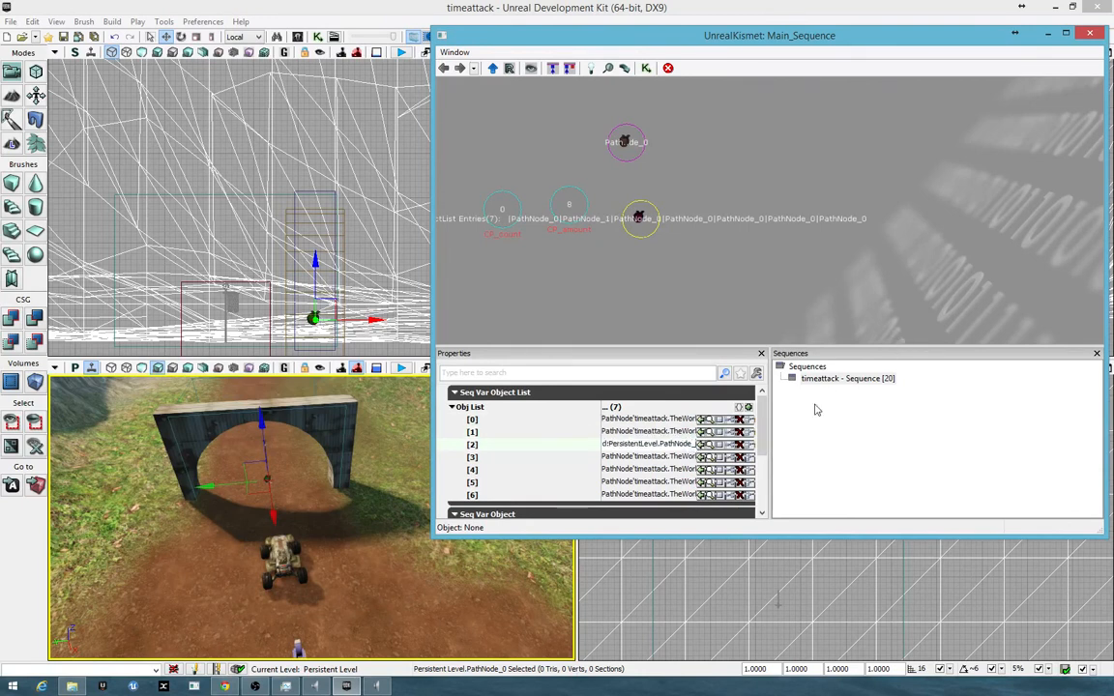
text(2)
- Change the Obj List references so entry [3] points to PathNode_3 and entry [4] to PathNode_4
click(689, 457)
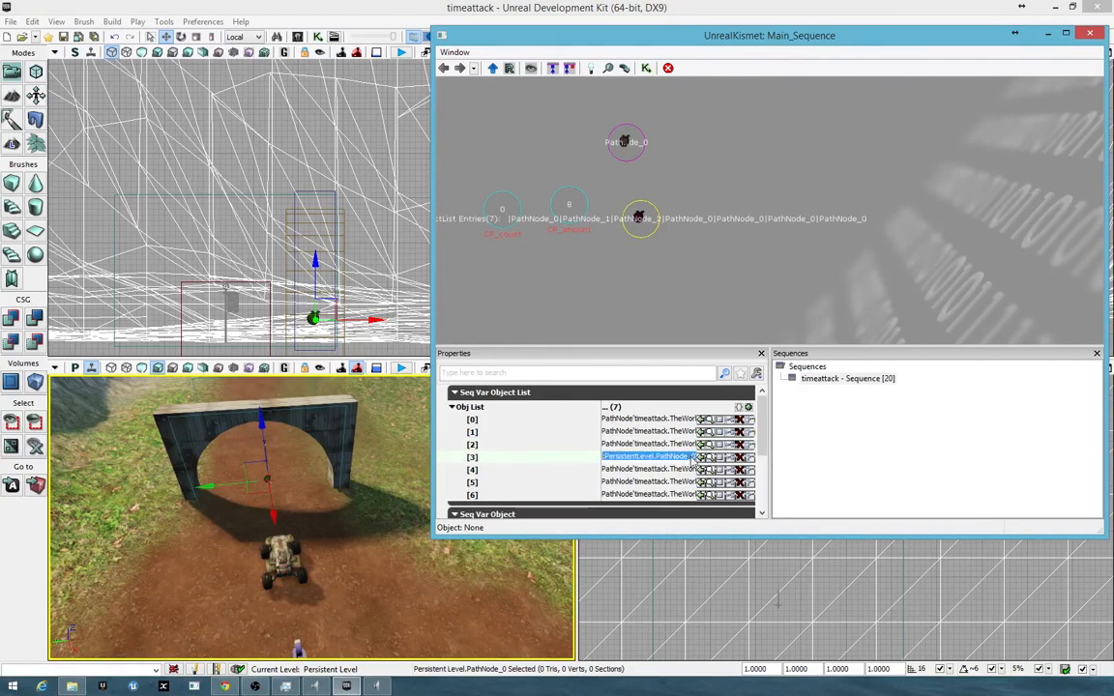
key(BackSpace)
text(3)
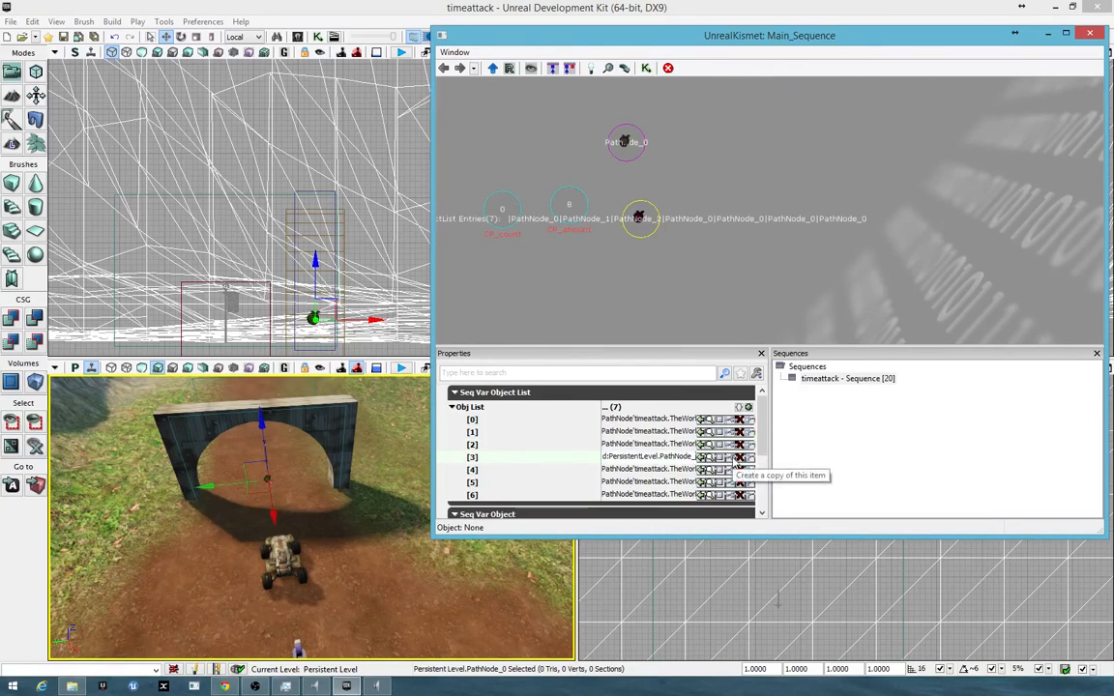
key(Return)
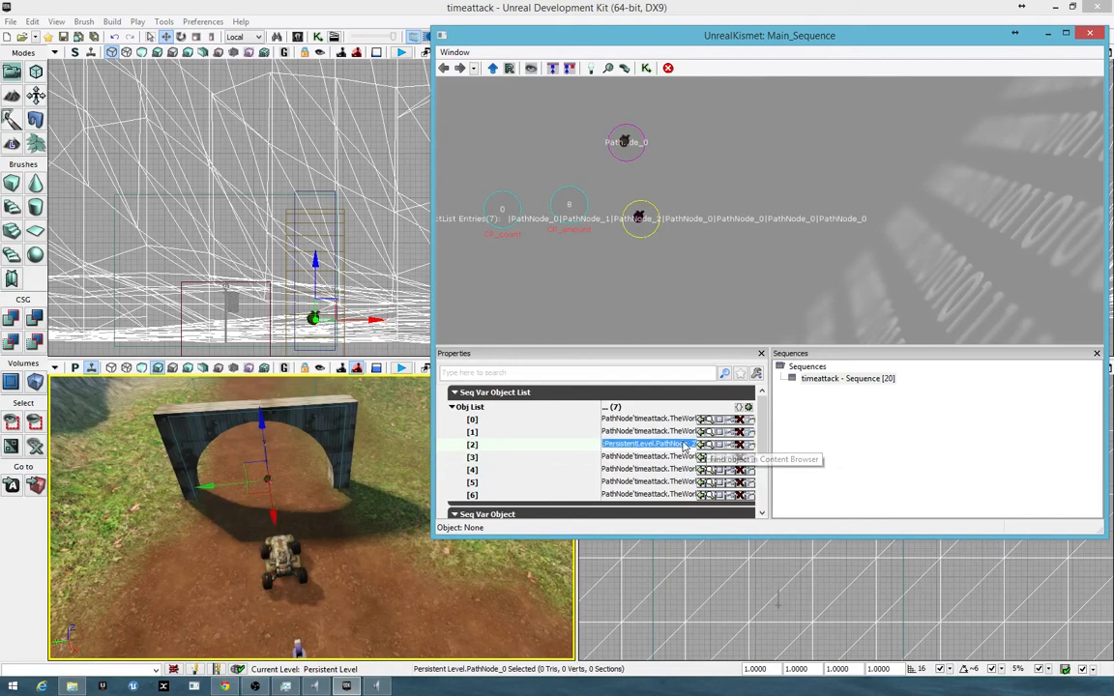
click(690, 469)
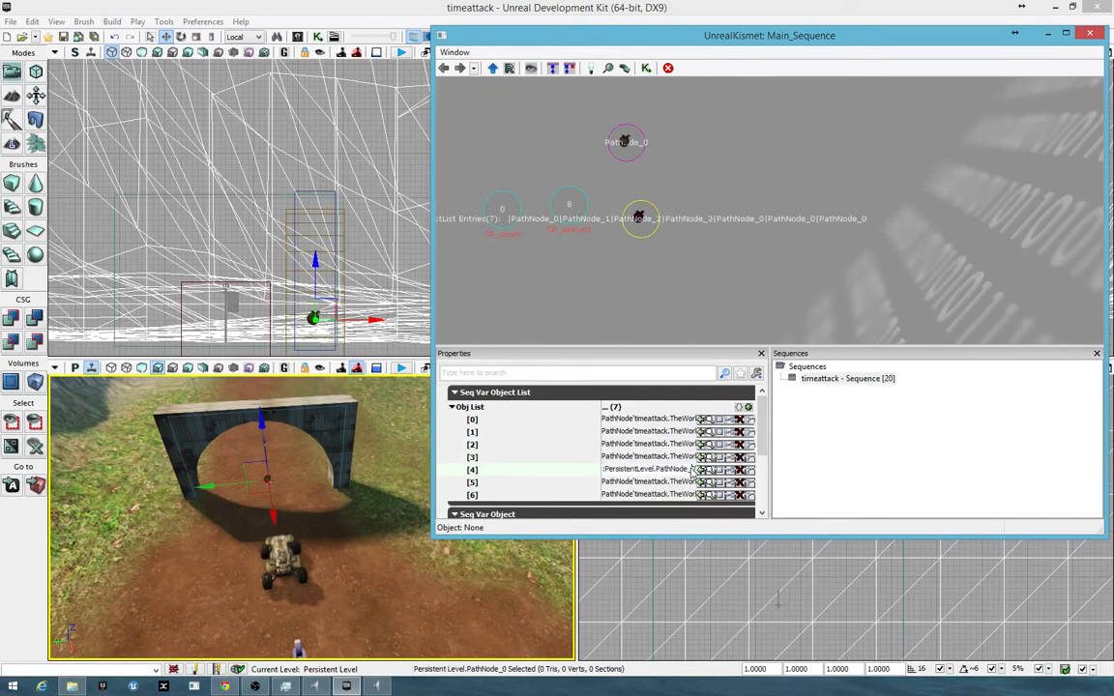
text(4)
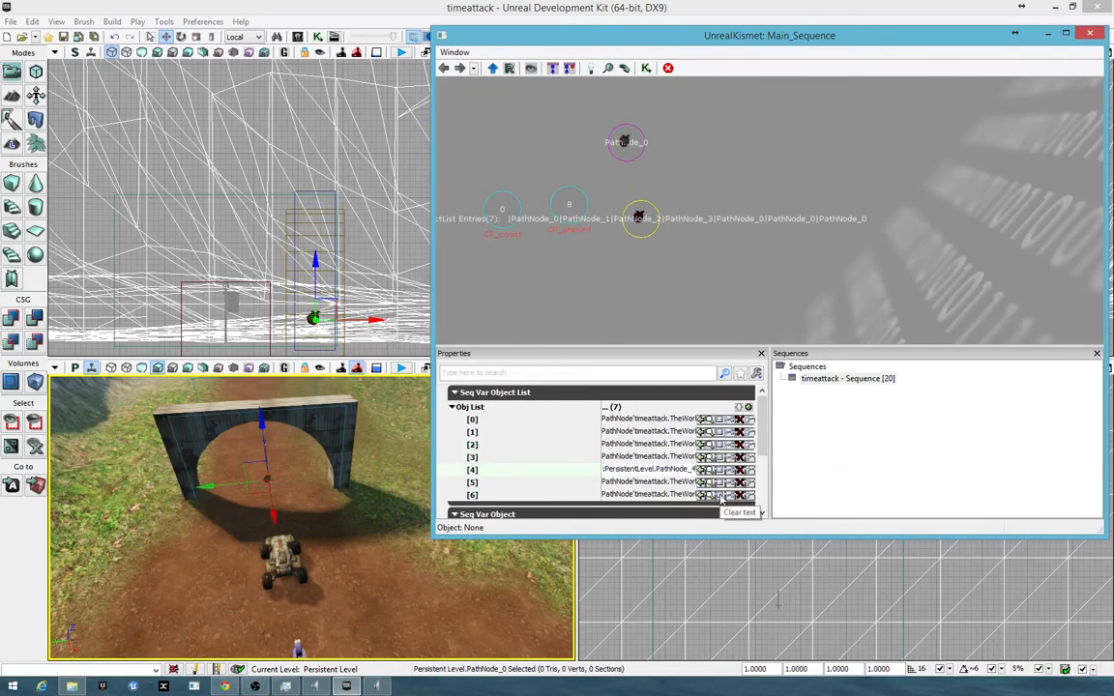
- Change the Obj List references so entry [5] points to PathNode_5 and entry [6] to PathNode_6
click(684, 481)
click(694, 483)
key(BackSpace)
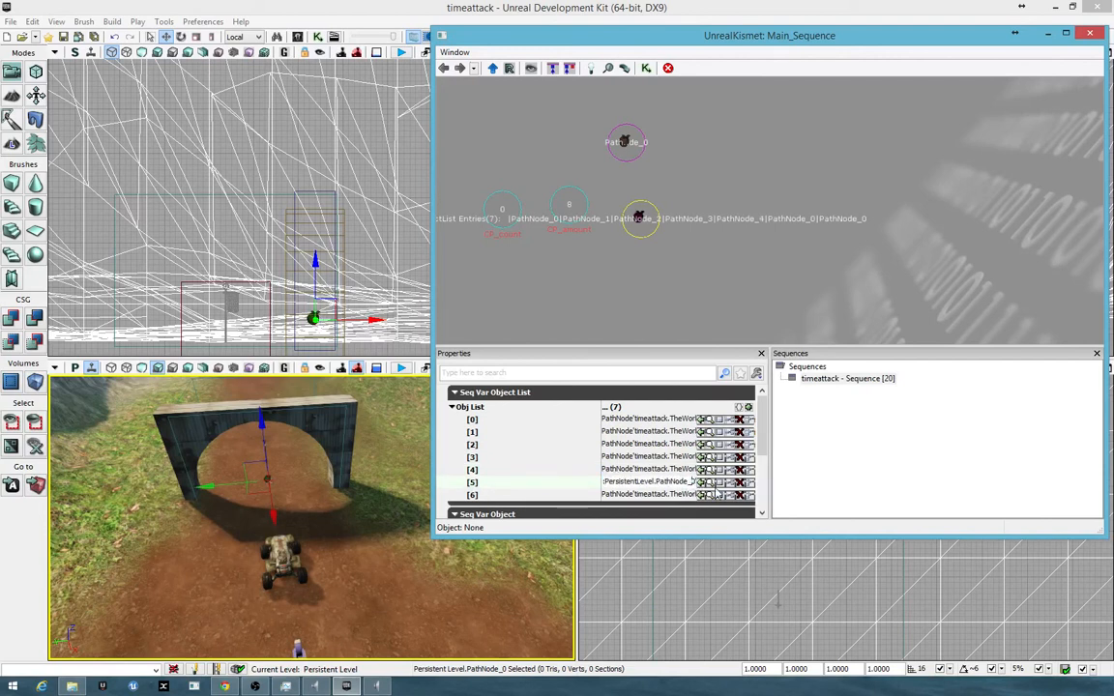
text(5)
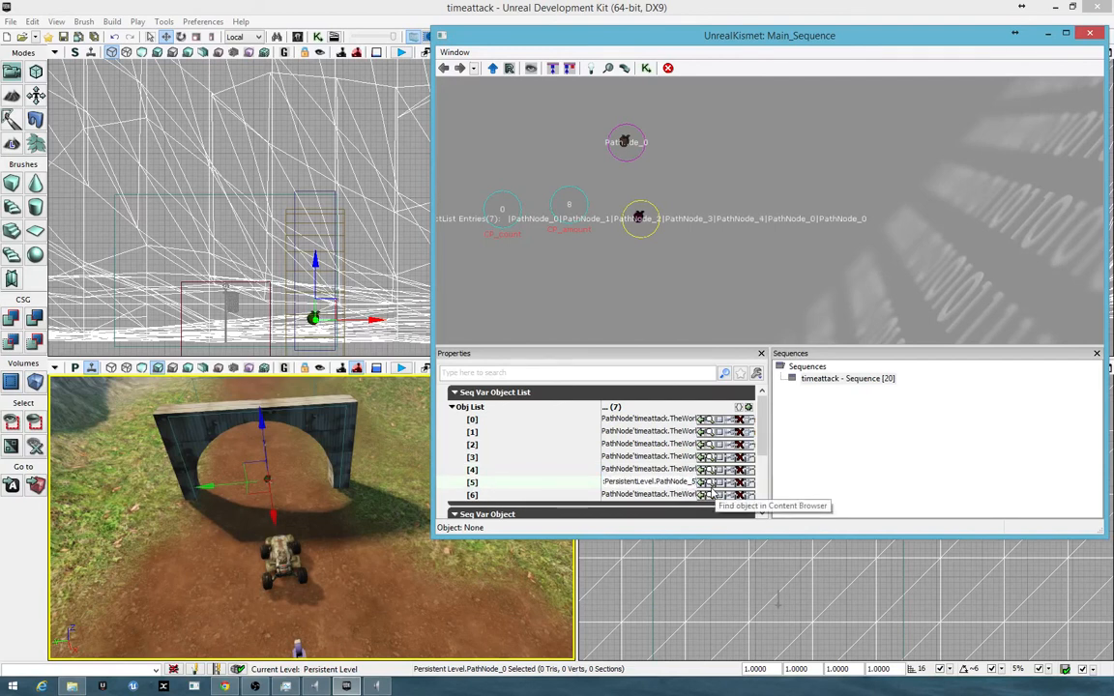
click(694, 494)
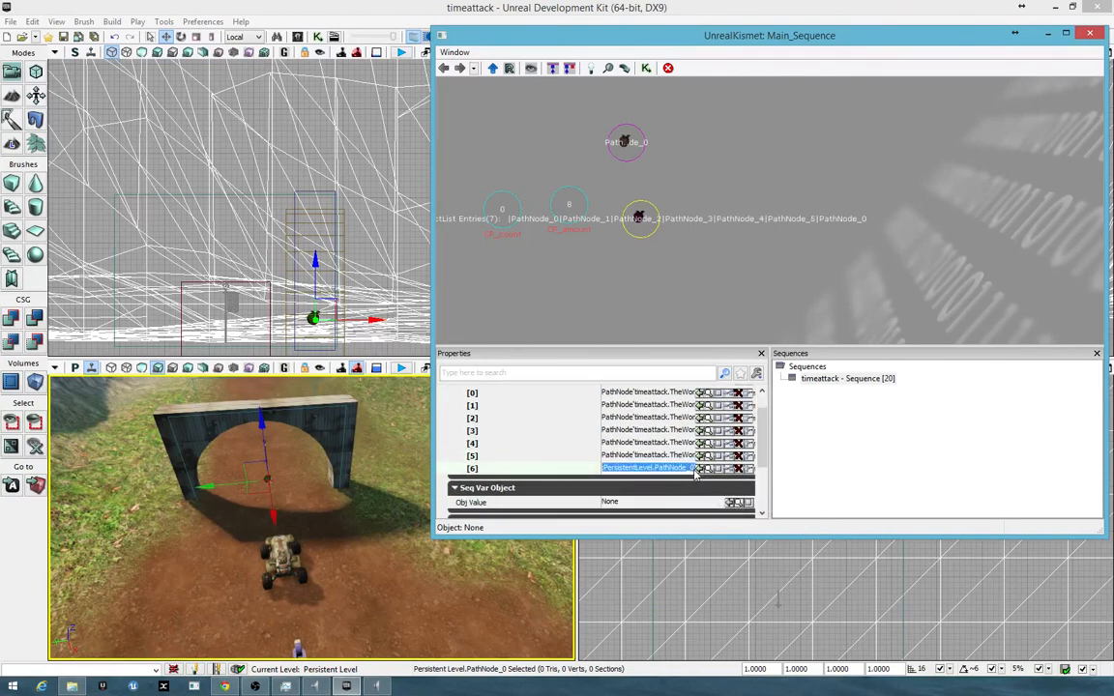
click(692, 474)
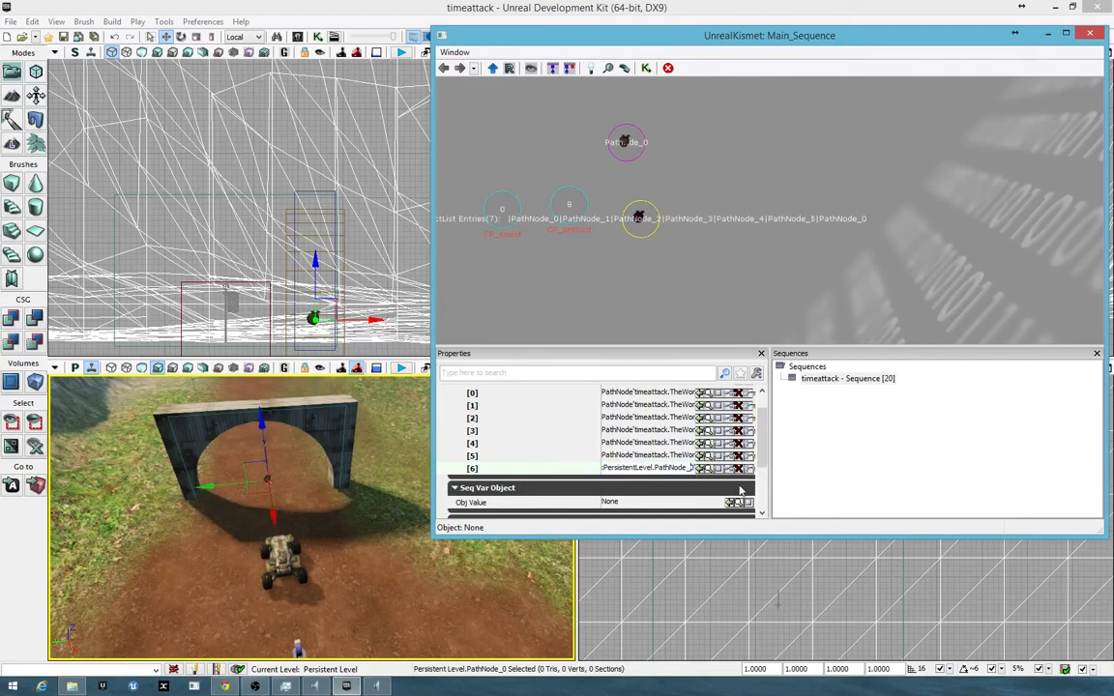
text(6)
- Add entry [7] pointing to PathNode_7 and entry [8] to the Obj List, pasting the copied PathNode_0 reference into entry [8]
scroll(652, 397, up, 1)
click(749, 392)
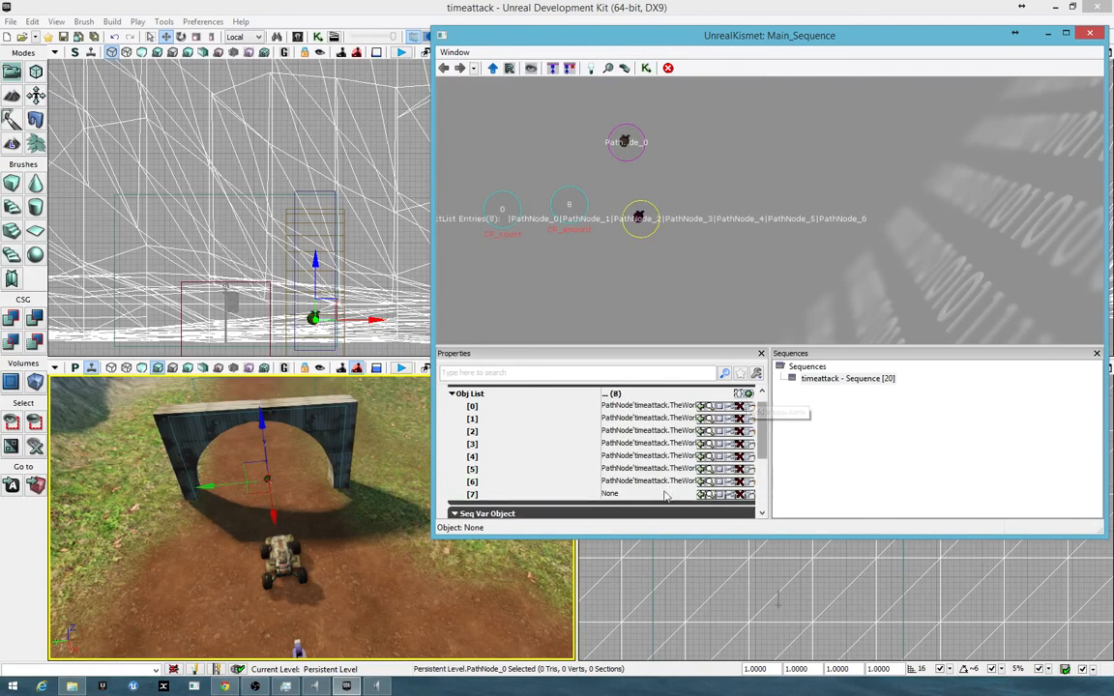
right_click(664, 495)
click(714, 373)
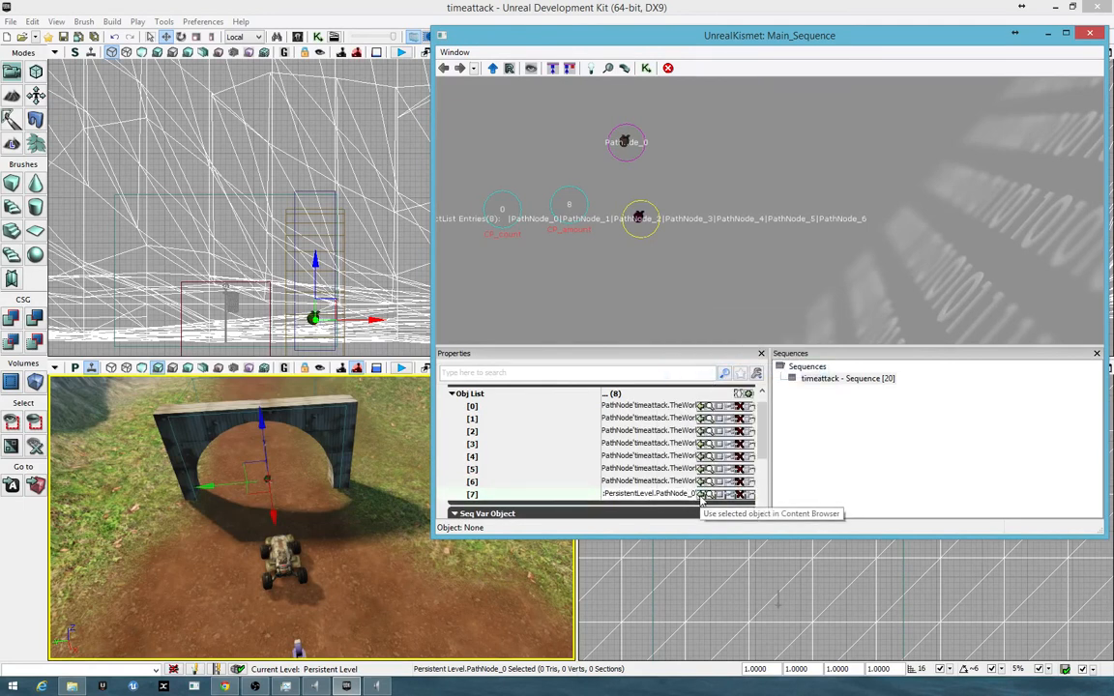
click(748, 392)
right_click(680, 516)
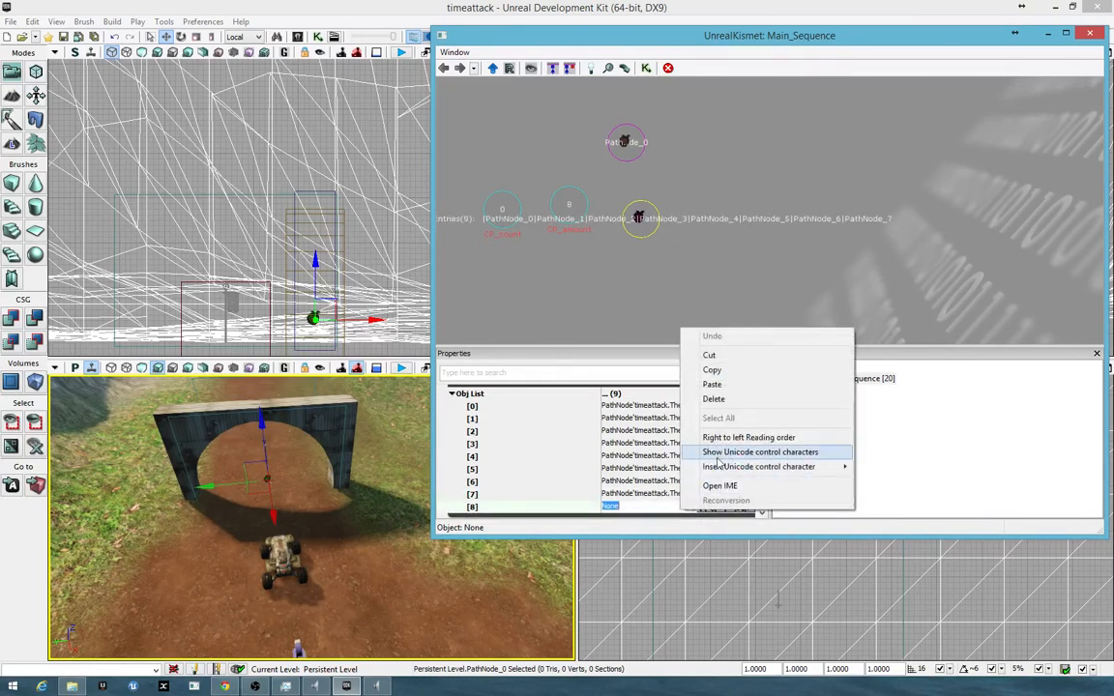
click(737, 385)
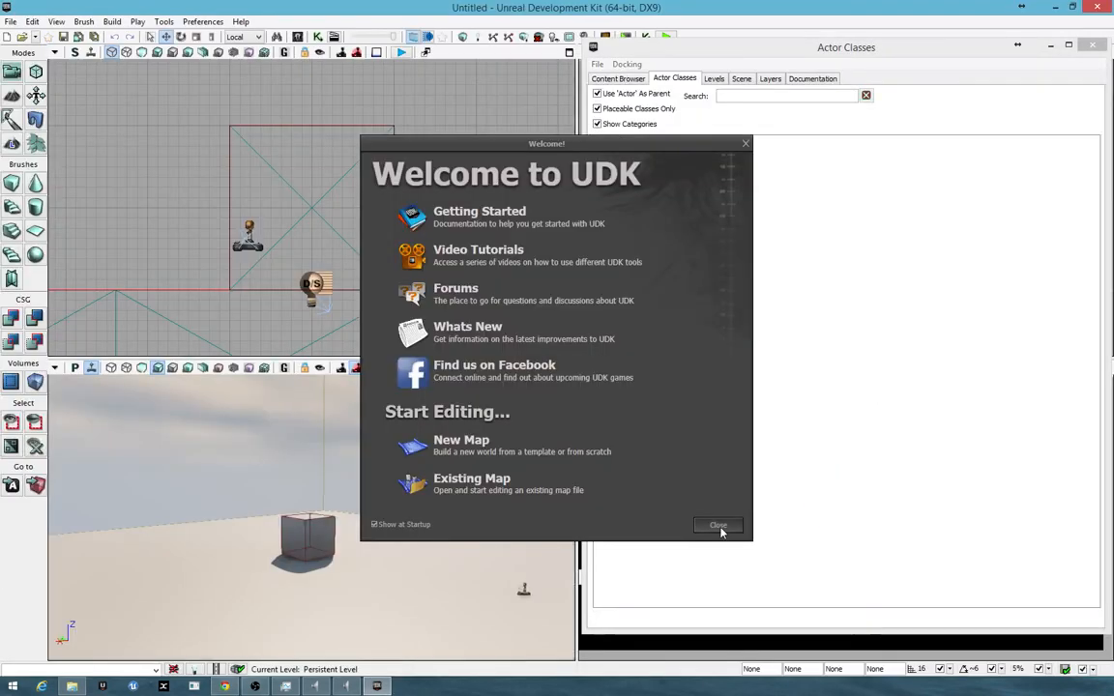
- Dismiss the Welcome to UDK screen and open the map file timeattack.udk
click(717, 526)
click(12, 21)
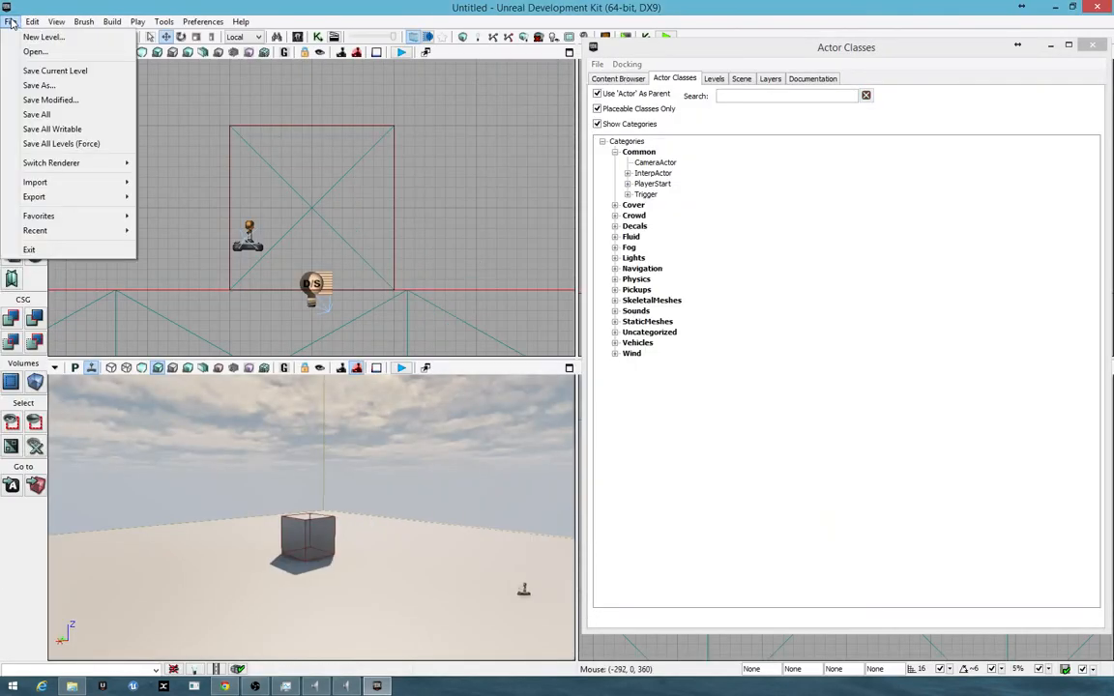
click(39, 56)
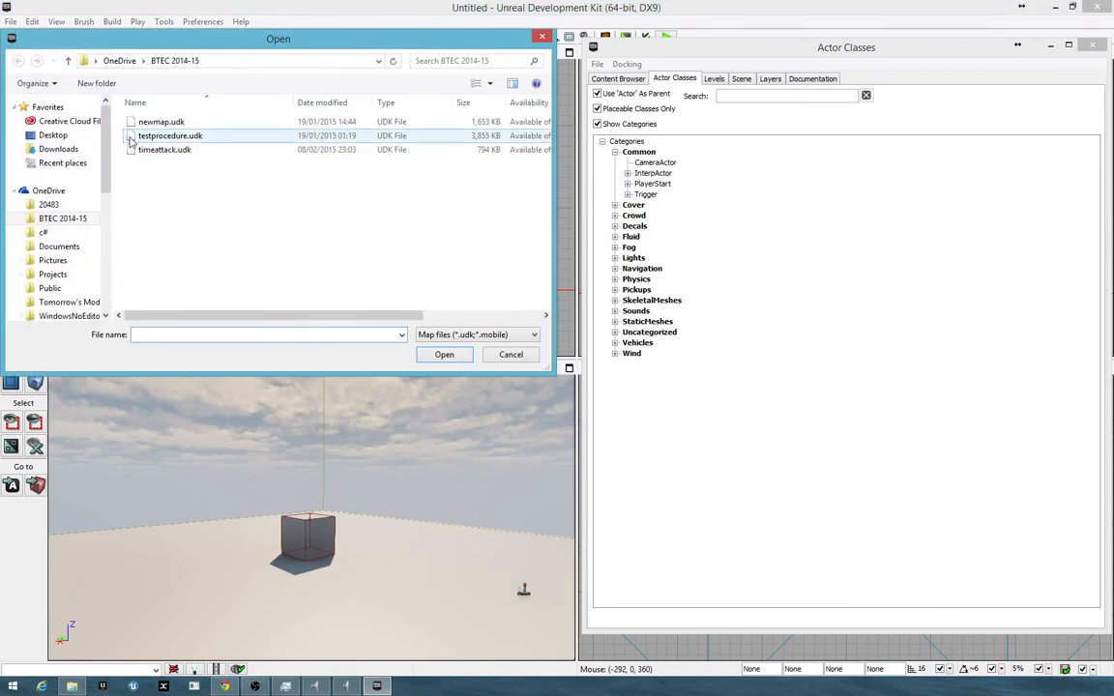
double_click(162, 150)
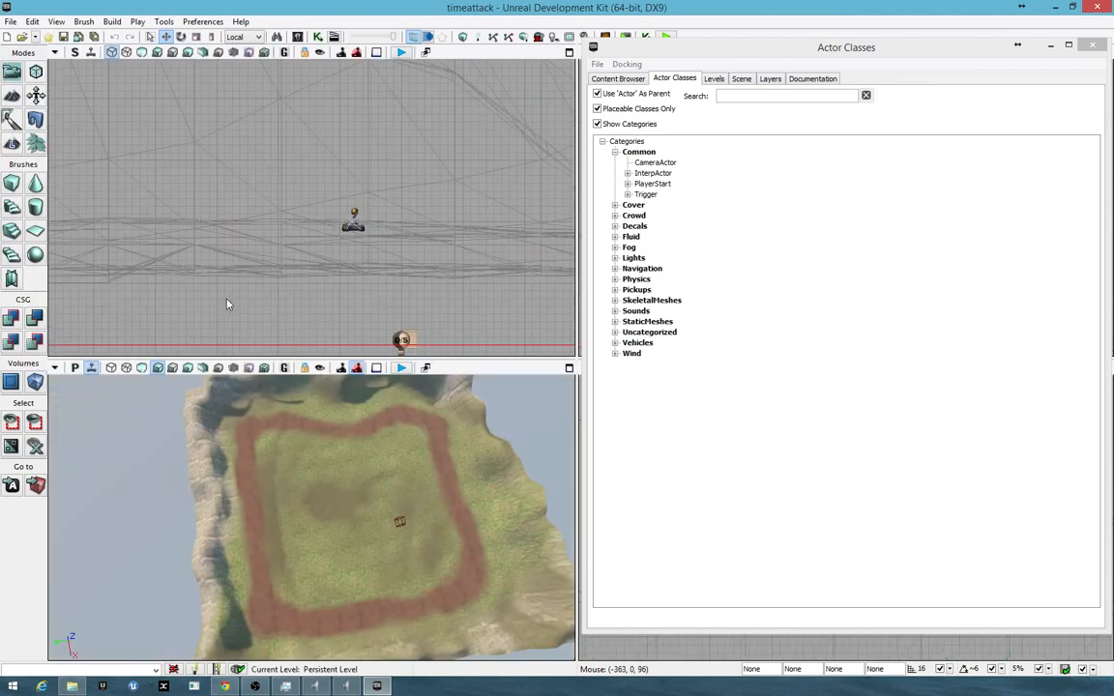
- Close the Actor Classes window so all four level viewports are uncovered
right_drag(290, 455, 294, 507)
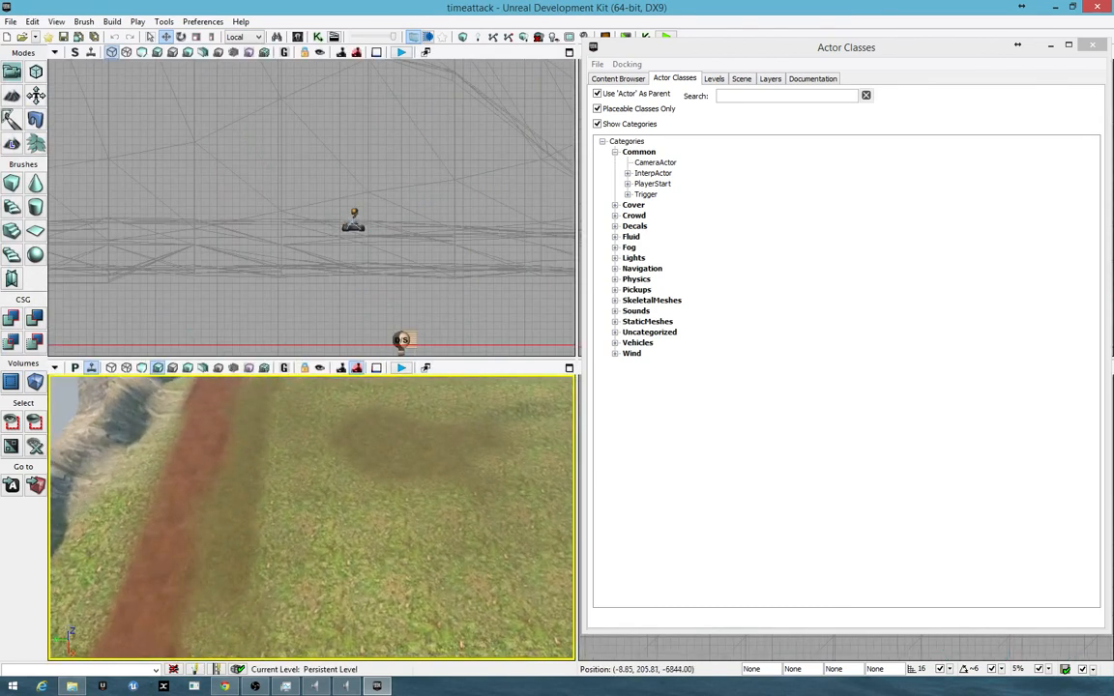
right_drag(299, 608, 324, 396)
drag(312, 517, 505, 416)
right_drag(311, 518, 517, 553)
drag(312, 518, 227, 424)
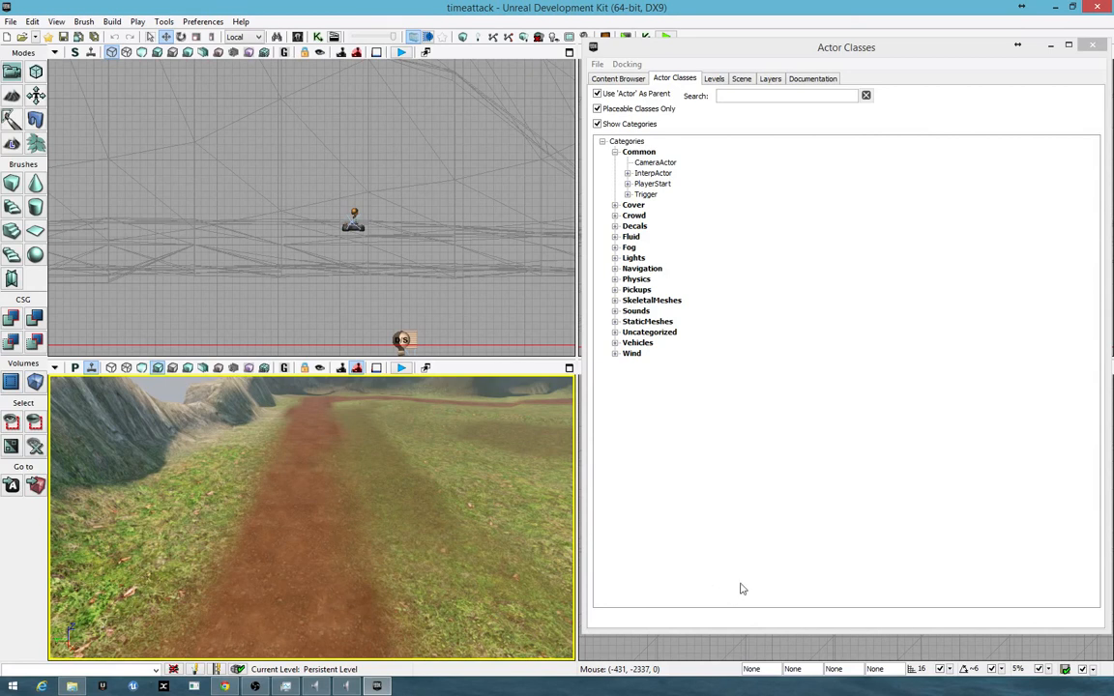
click(620, 82)
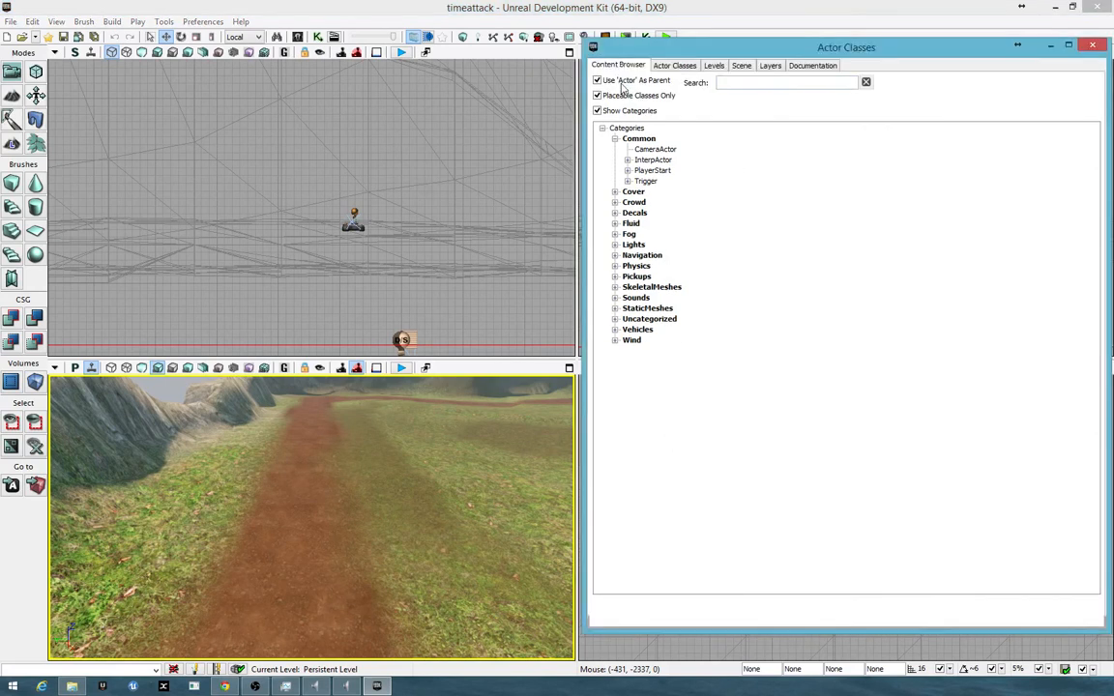
click(1093, 46)
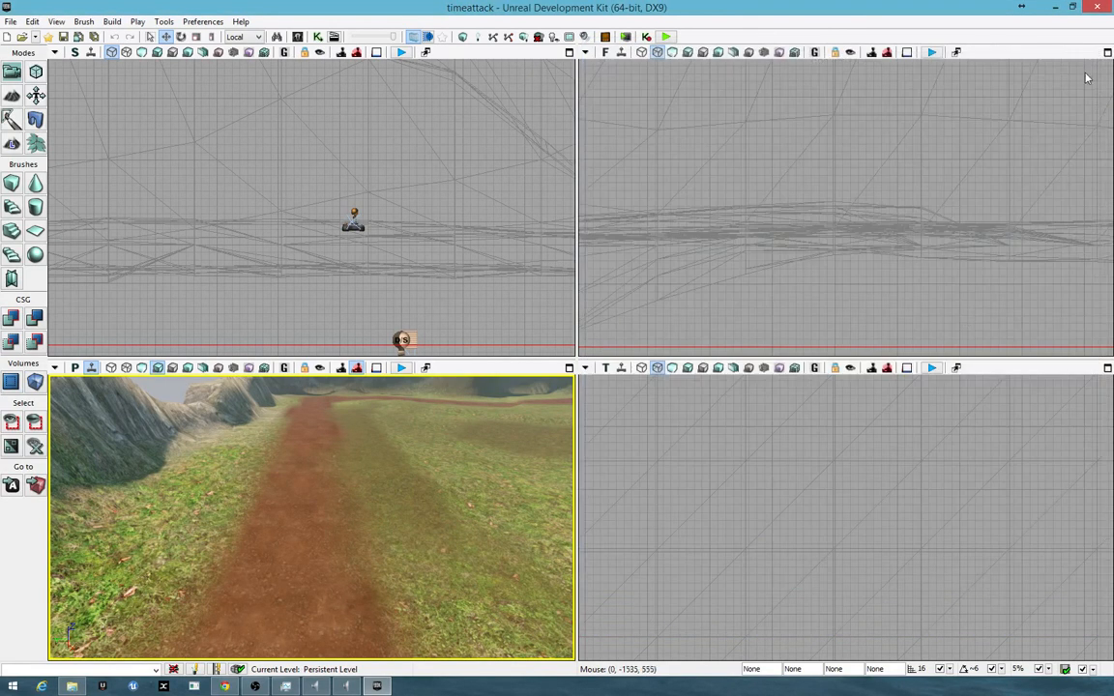
- Select the builder brush and move it beside the rocky slope onto the middle of the dirt track
mouse_move(312, 517)
right_down()
mouse_move(317, 536)
mouse_move(346, 553)
mouse_move(358, 489)
right_up()
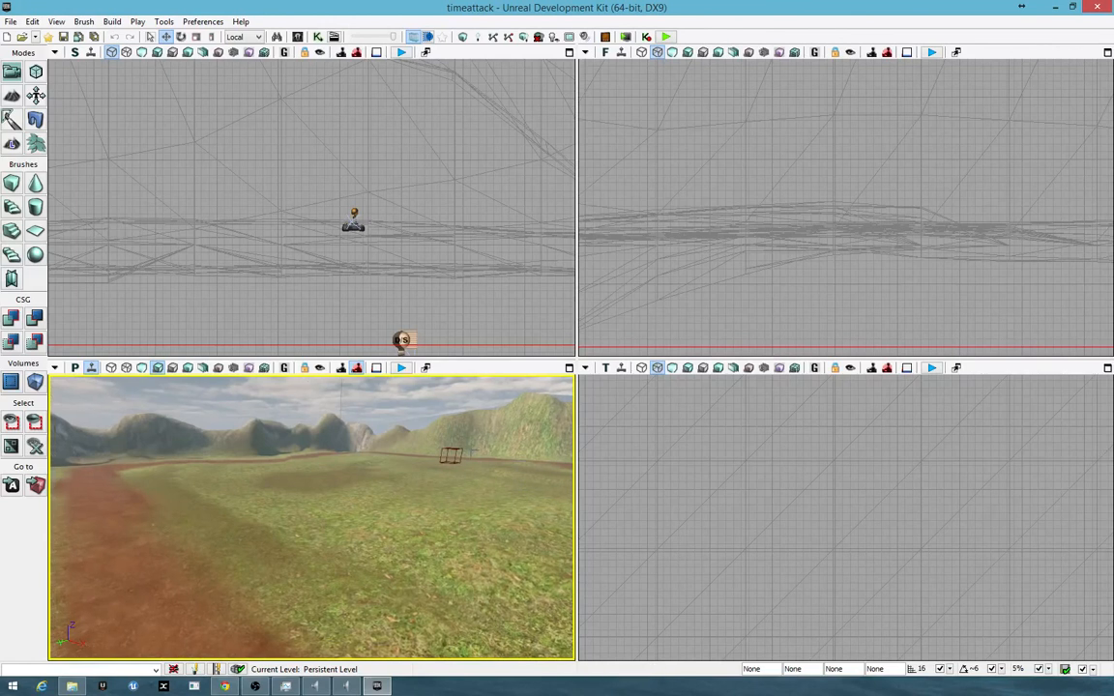
click(448, 455)
mouse_move(422, 459)
right_down()
mouse_move(143, 560)
mouse_move(257, 533)
right_up()
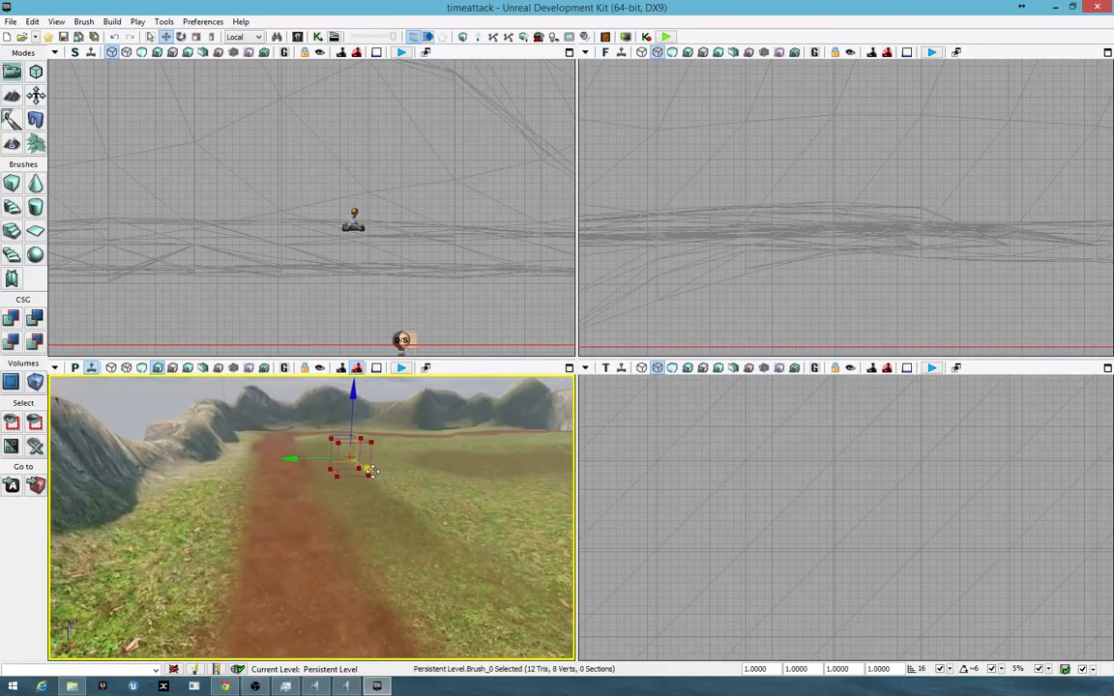
mouse_move(371, 471)
mouse_down()
mouse_move(426, 493)
mouse_move(488, 542)
mouse_up()
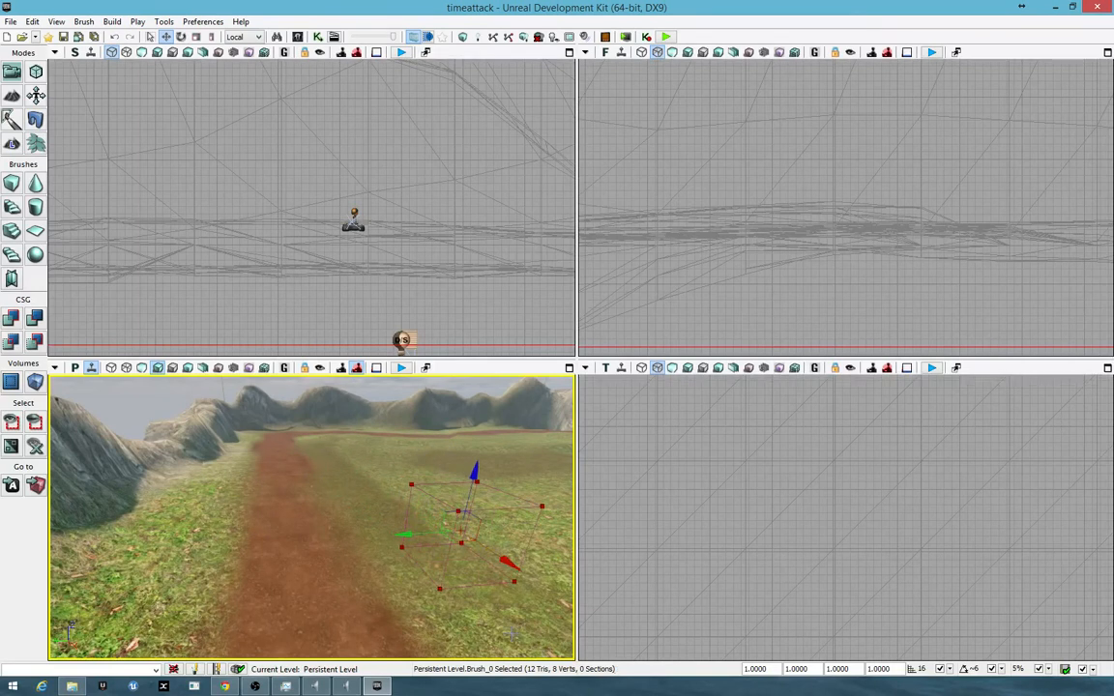
mouse_move(405, 535)
mouse_down()
mouse_move(228, 544)
mouse_move(232, 563)
mouse_up()
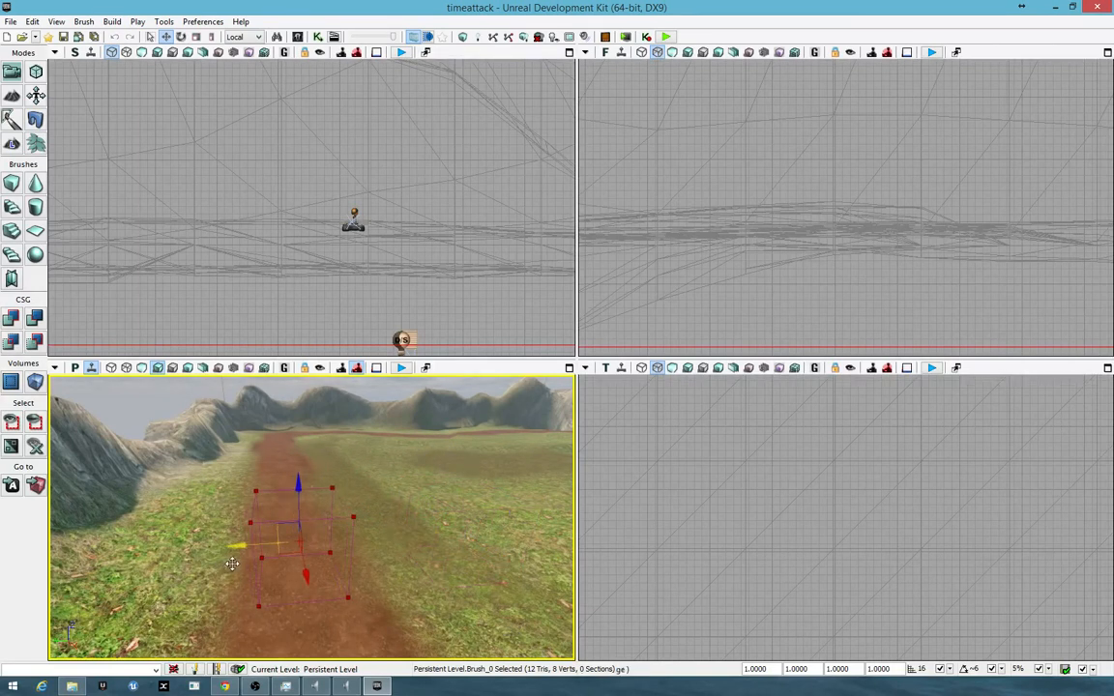
- Lower the builder brush vertically towards the surface of the dirt track
right_drag(233, 563, 205, 517)
middle_drag(309, 518, 309, 628)
middle_drag(392, 580, 390, 528)
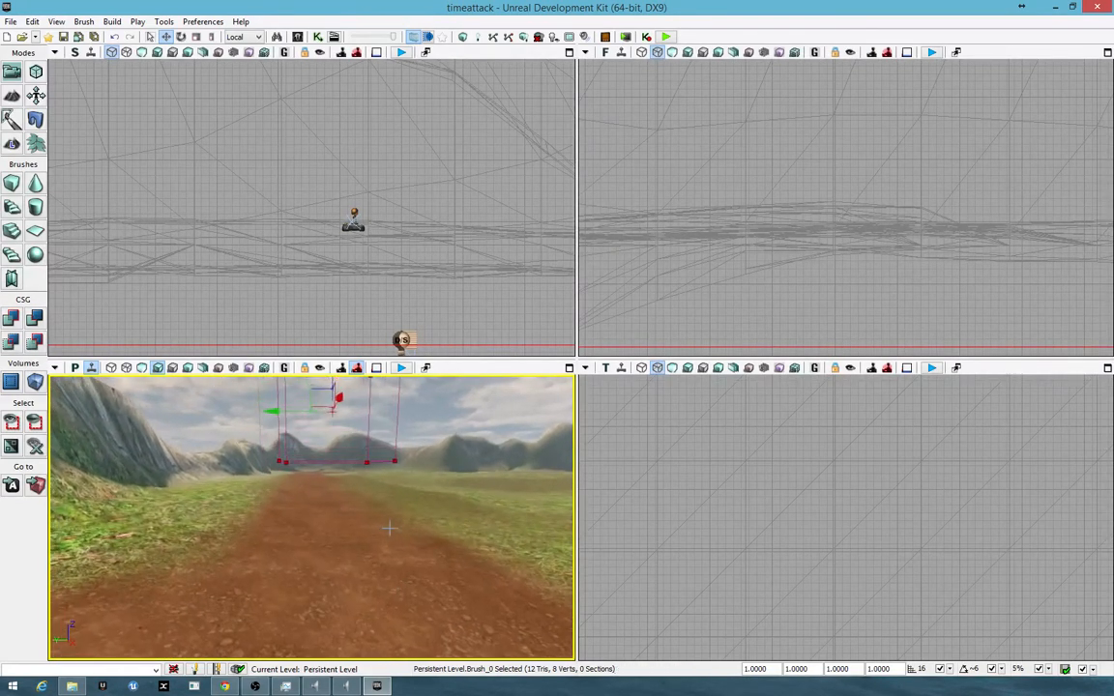
right_drag(384, 565, 384, 527)
mouse_move(331, 416)
mouse_down()
mouse_move(330, 494)
mouse_move(331, 479)
mouse_up()
- Scale the builder brush non-uniformly, making it wider across the track, taller, and thinner along the track
right_drag(458, 562, 442, 604)
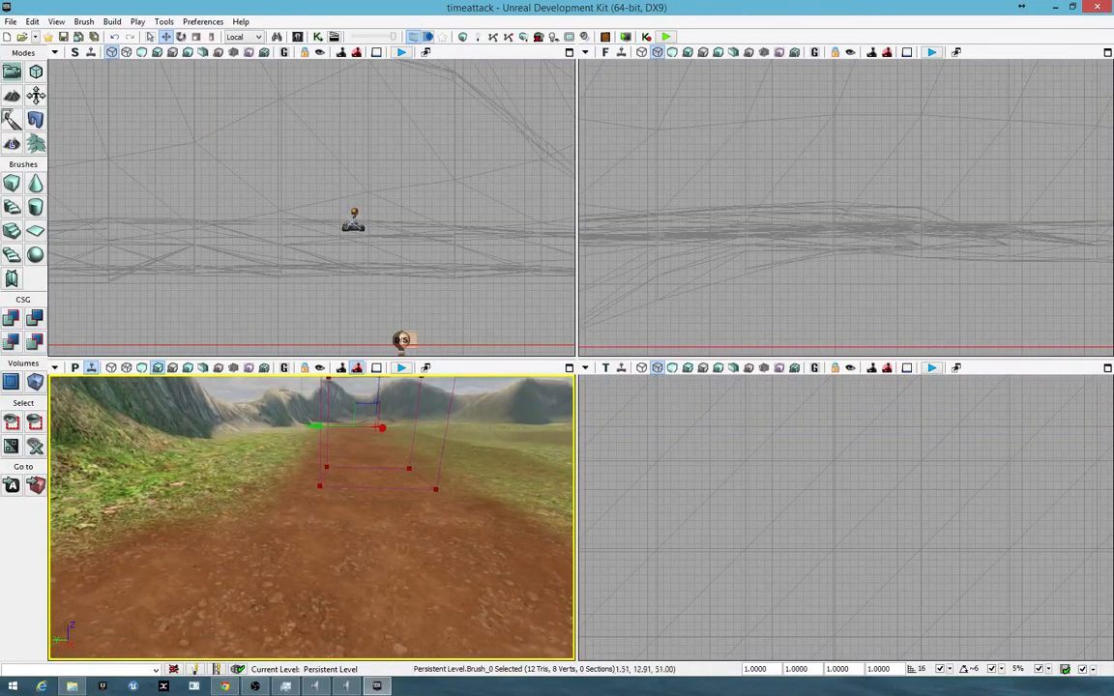
middle_drag(442, 604, 442, 552)
right_drag(442, 551, 461, 609)
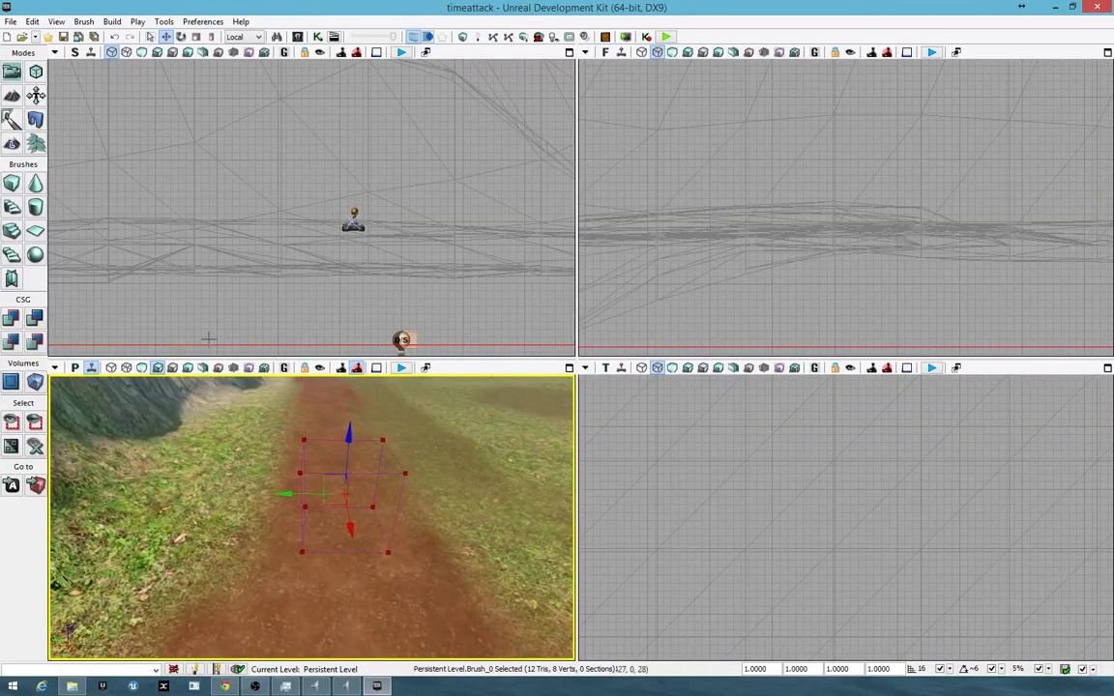
key(space)
key(space)
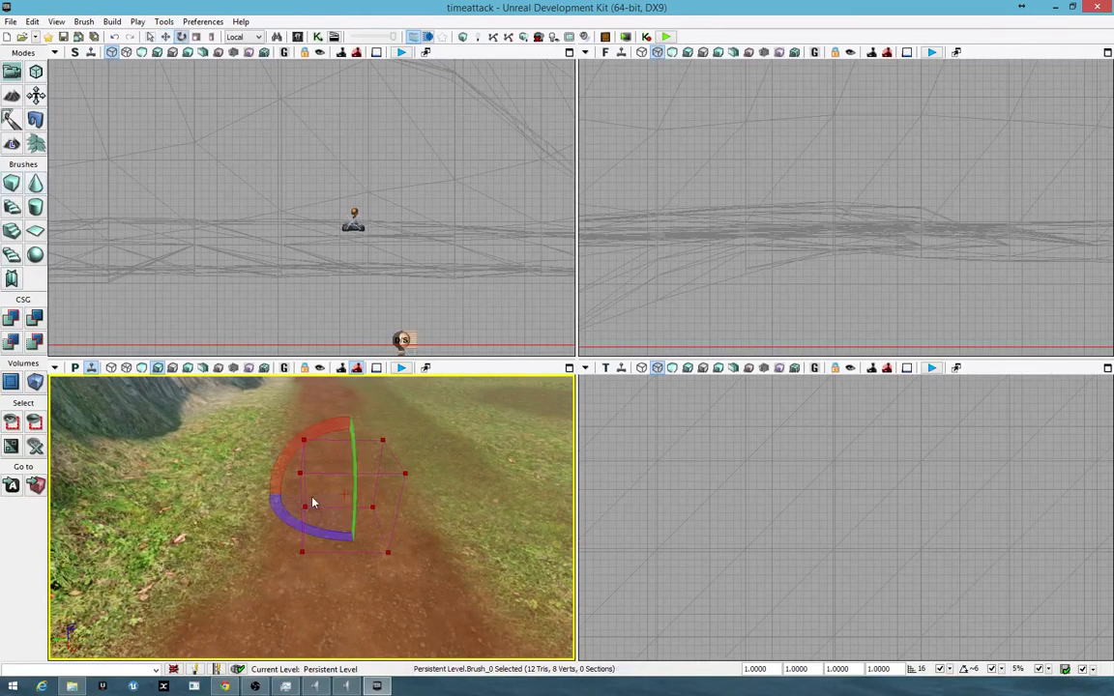
click(213, 38)
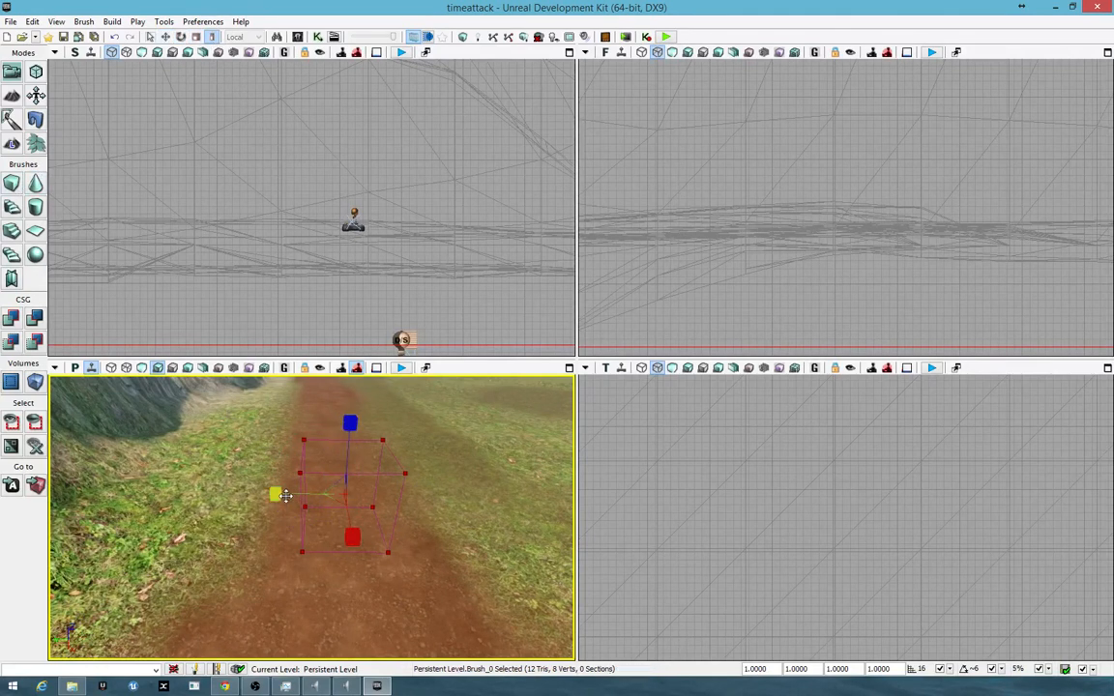
drag(286, 495, 242, 496)
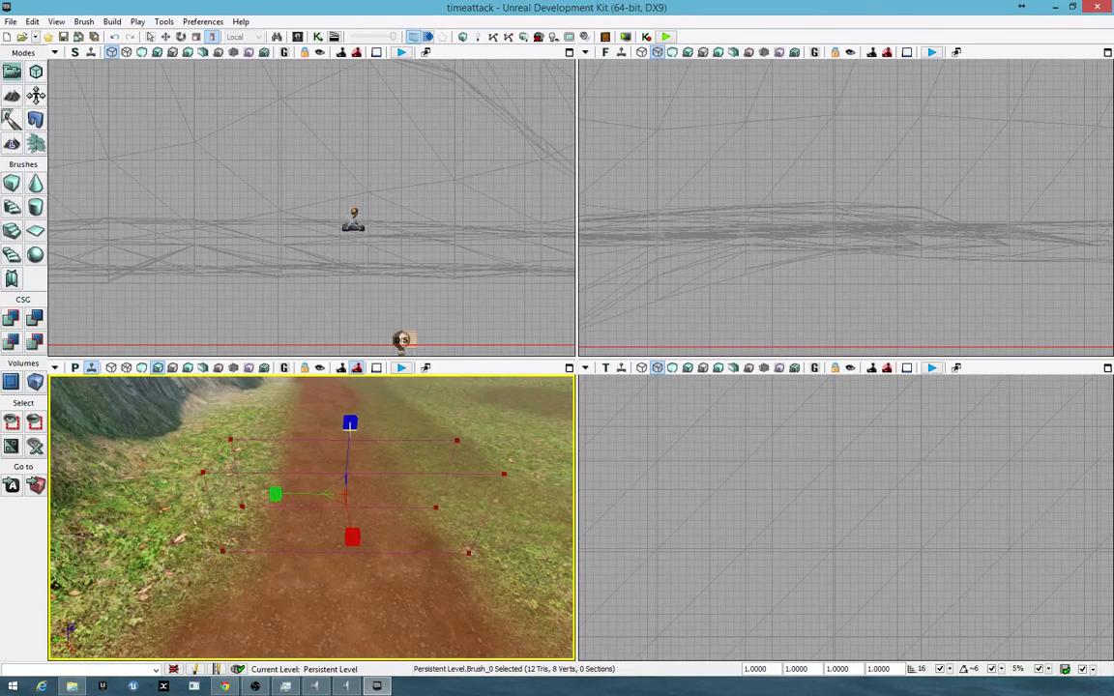
mouse_move(350, 426)
mouse_down()
mouse_move(350, 383)
mouse_move(350, 405)
mouse_up()
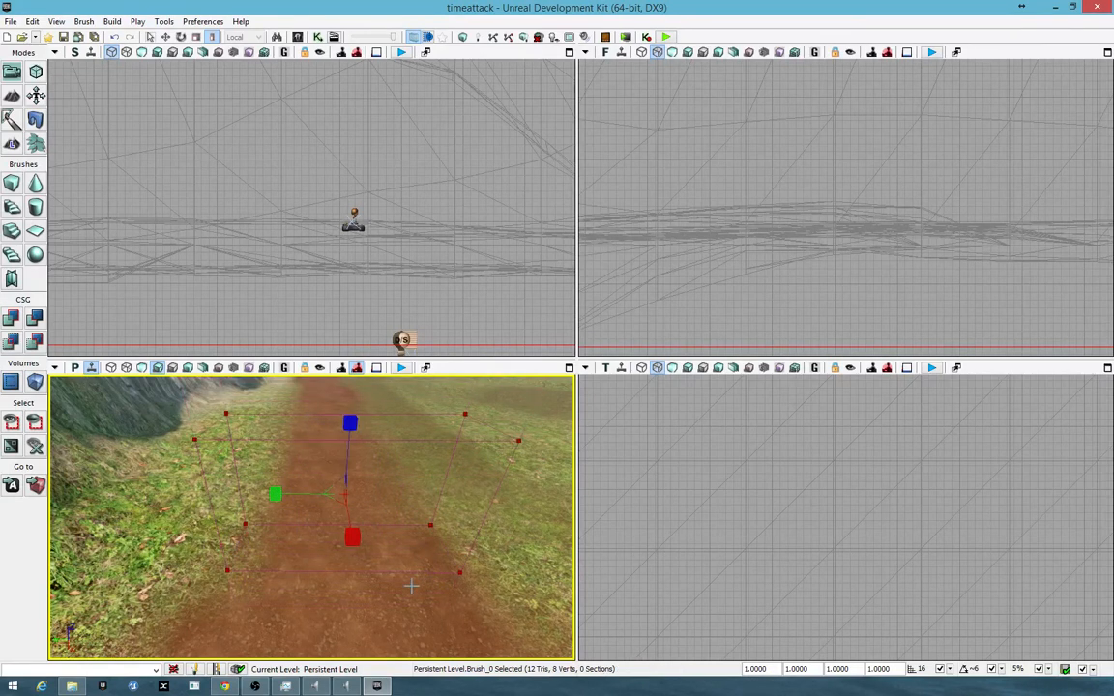
drag(355, 539, 355, 513)
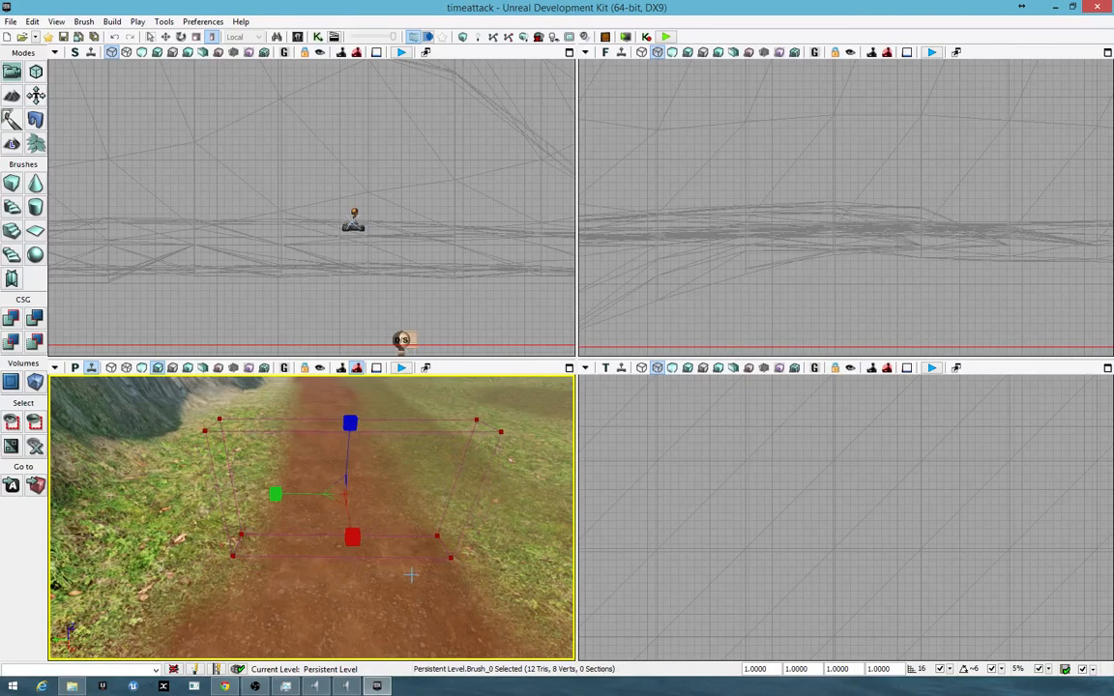
mouse_move(354, 539)
right_down()
mouse_move(358, 464)
mouse_move(360, 556)
mouse_move(360, 509)
mouse_move(431, 509)
mouse_move(396, 512)
right_up()
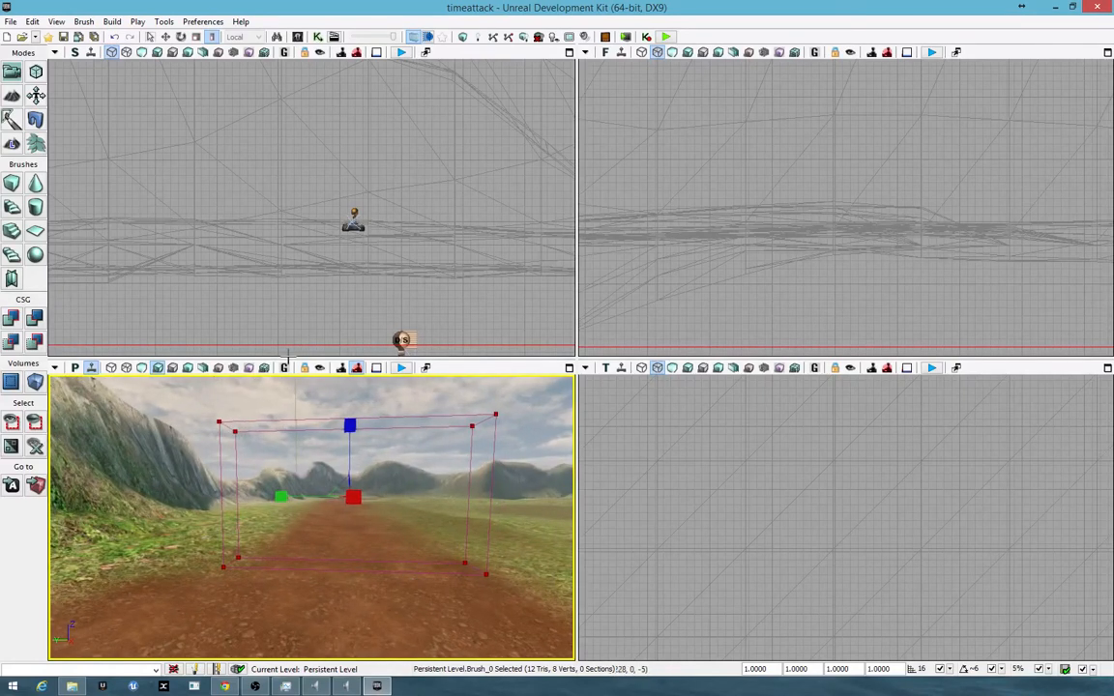
- Search the Content Browser for "metal" with the object types limited to Animation Sets and Material Instance Constants
click(300, 39)
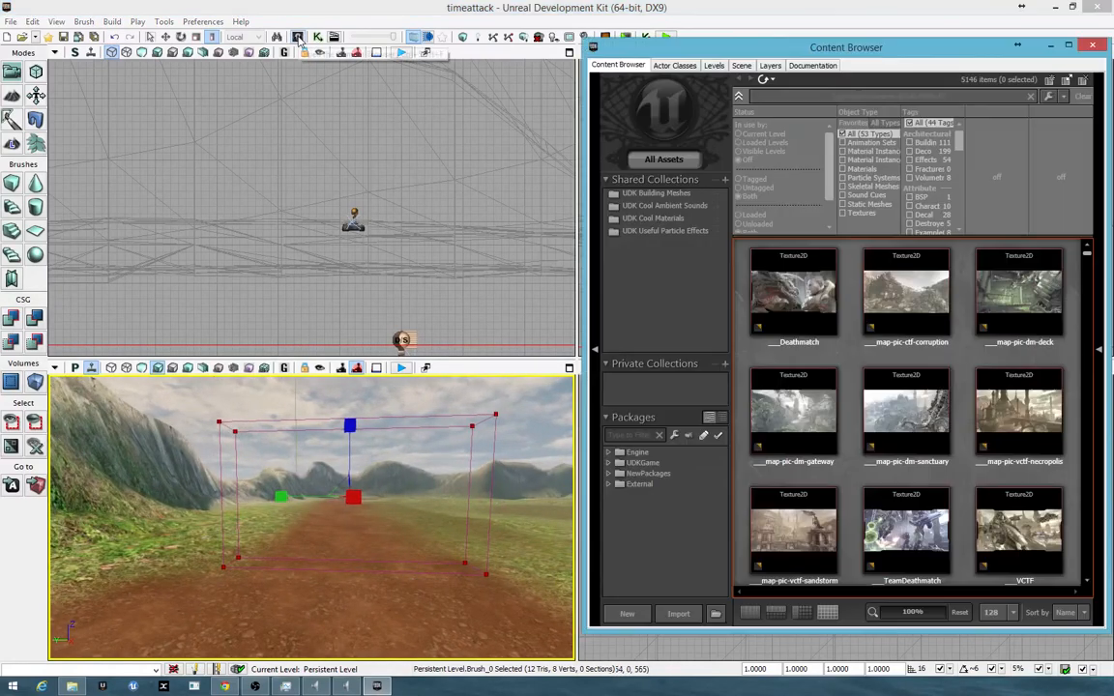
click(843, 168)
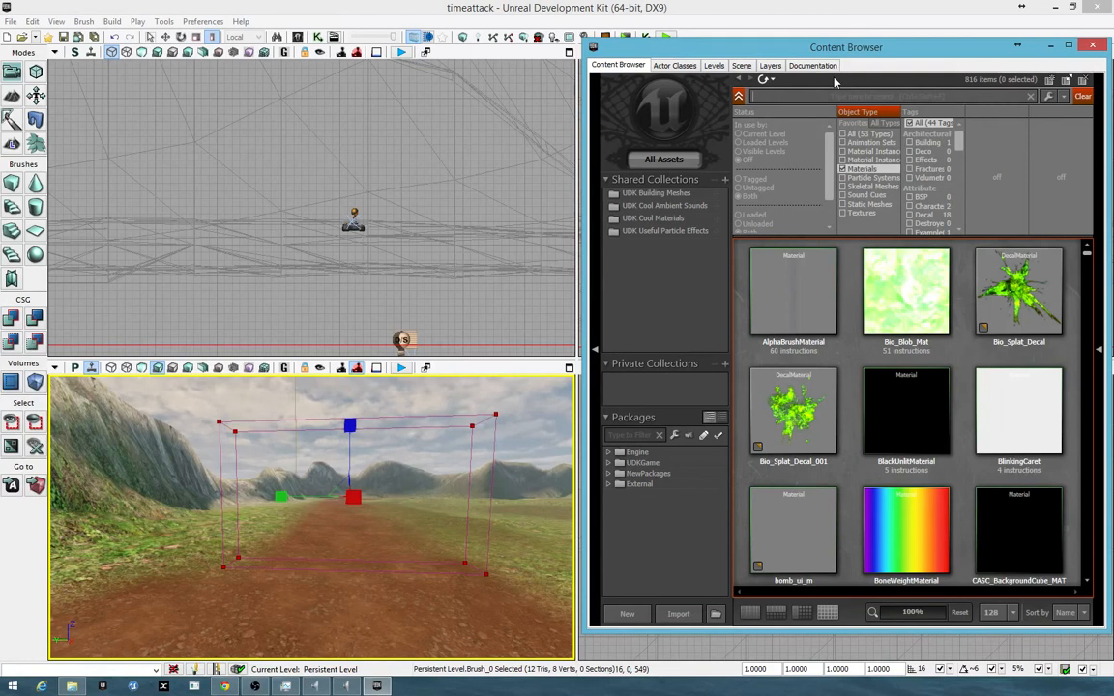
text(meta)
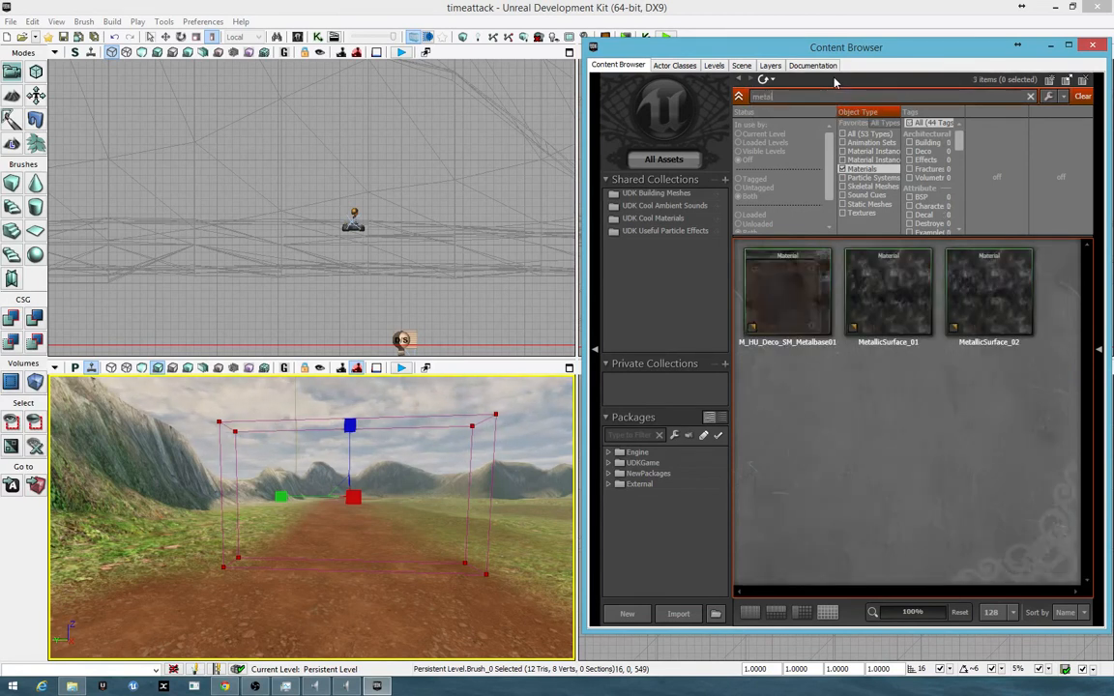
text(l)
click(842, 142)
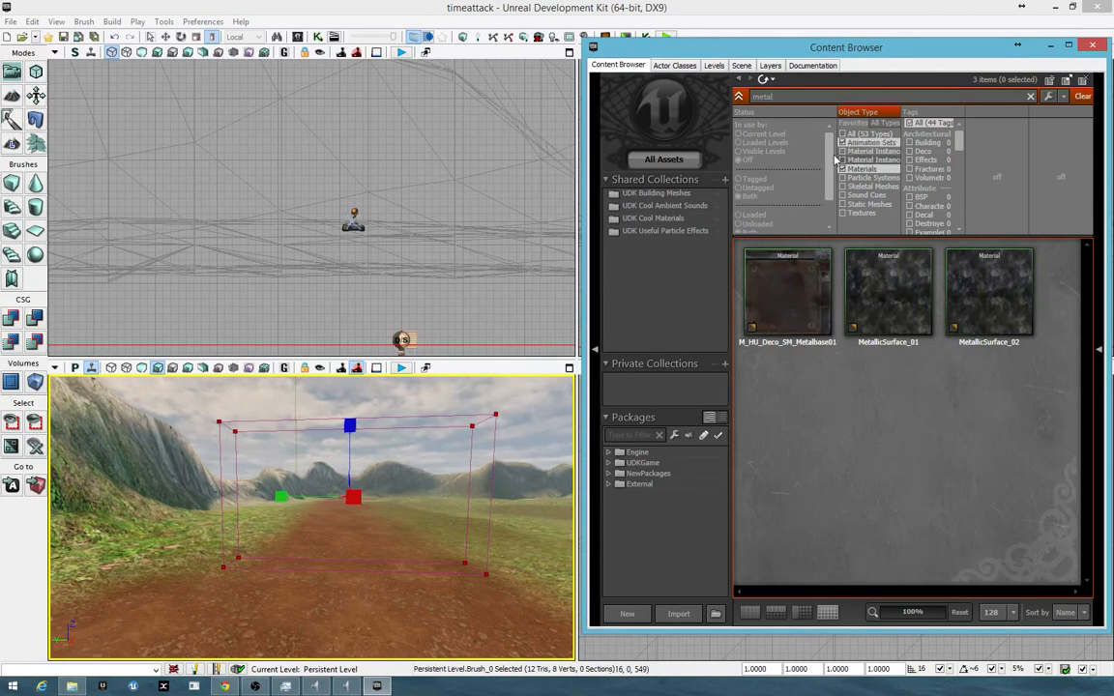
click(841, 160)
click(841, 169)
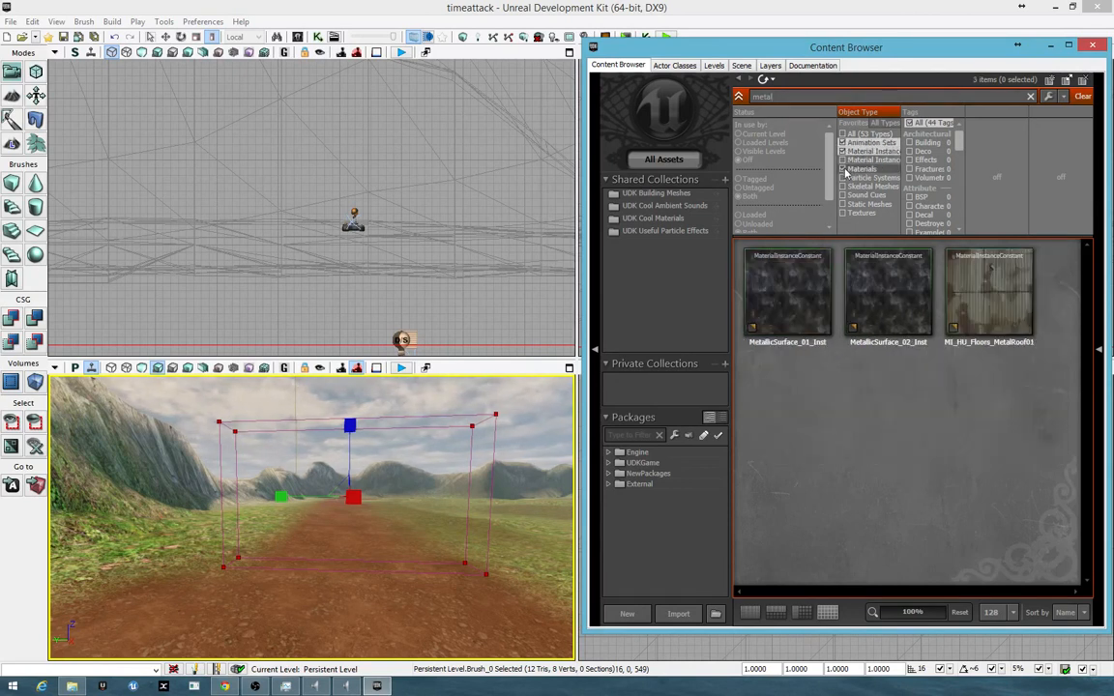
- Select the MI_HU_Floors_MetalRoof01 material and turn the builder brush into solid geometry with CSG Add
click(981, 326)
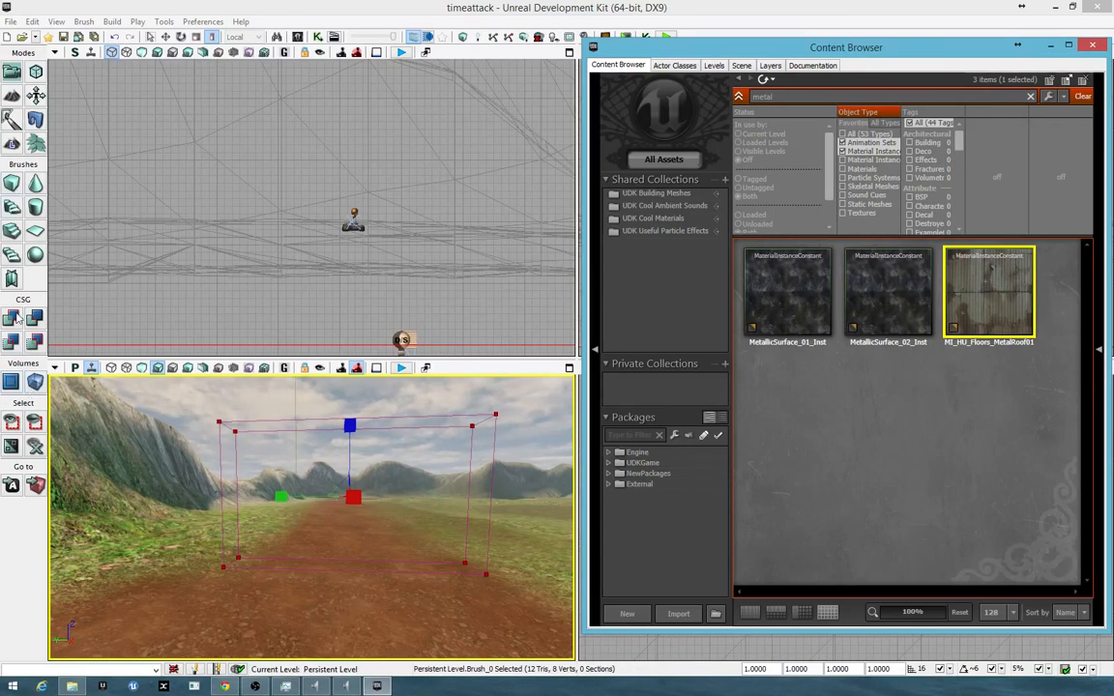
click(17, 321)
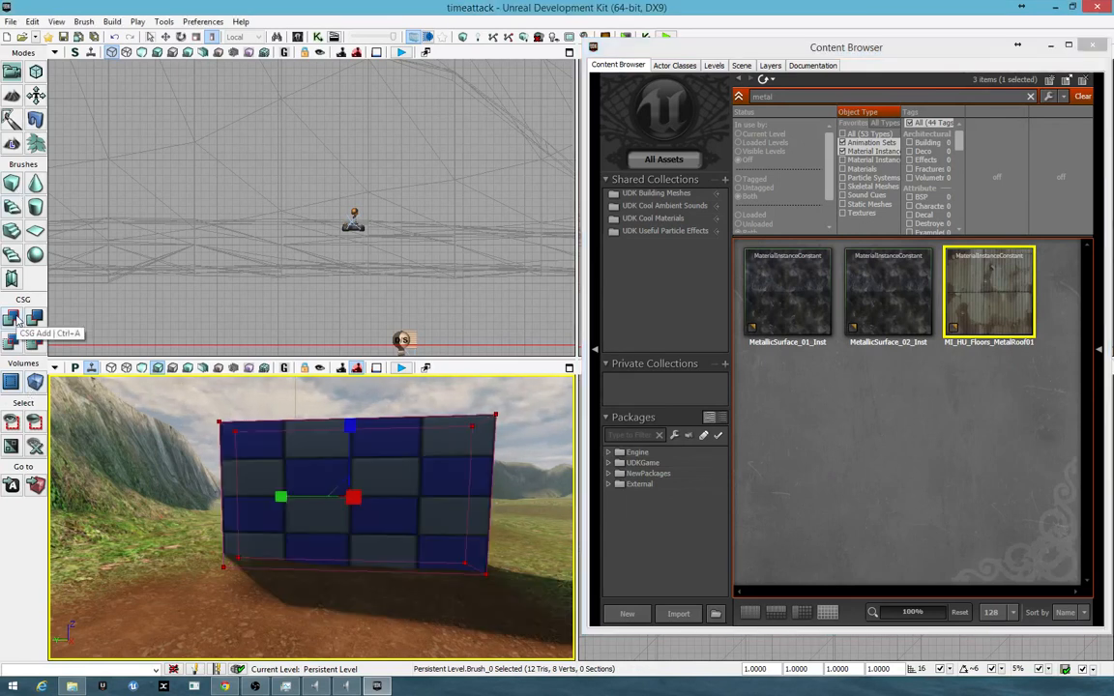
- Apply MI_HU_Floors_MetalRoof01 to both wide faces of the solid block and one of its narrow end faces
right_drag(269, 555, 391, 573)
drag(976, 290, 384, 528)
right_drag(406, 535, 677, 450)
drag(1013, 307, 337, 523)
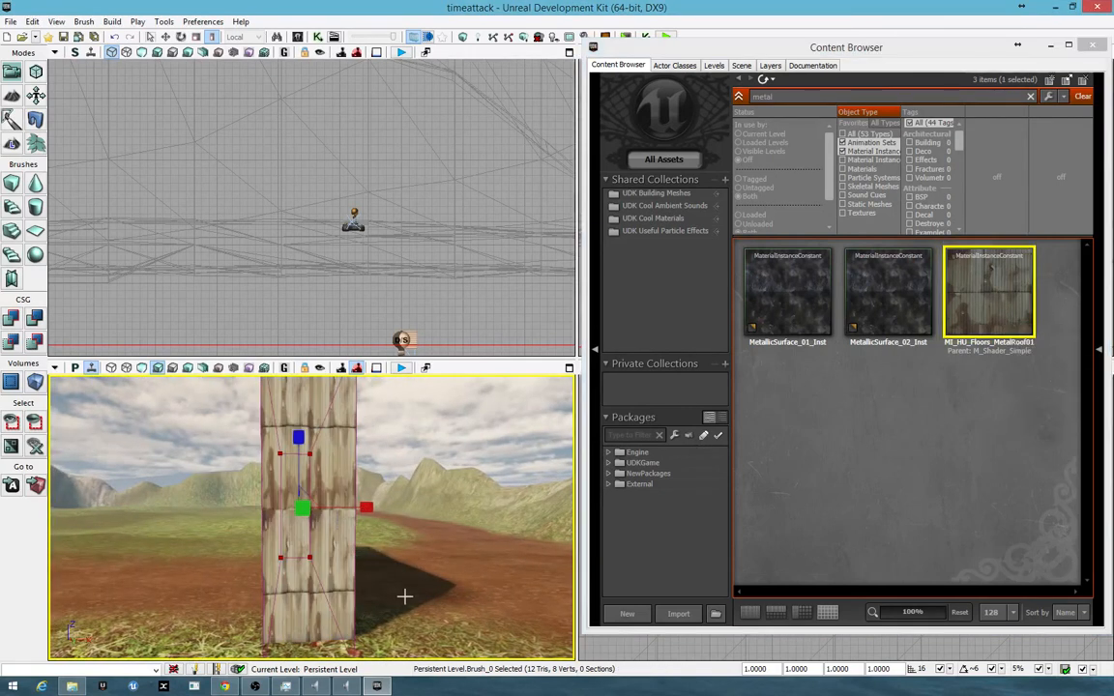
right_drag(405, 597, 887, 418)
drag(1018, 305, 462, 513)
- Apply MI_HU_Floors_MetalRoof01 to the remaining narrow end face and the top face of the block
right_drag(375, 596, 853, 459)
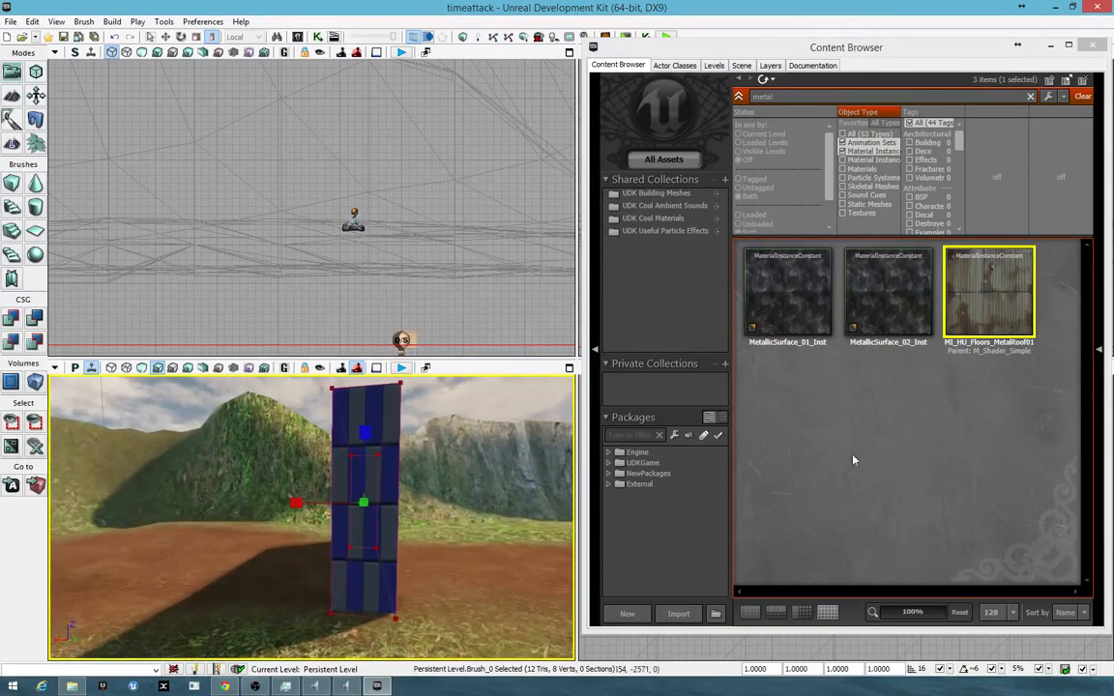
drag(994, 304, 352, 506)
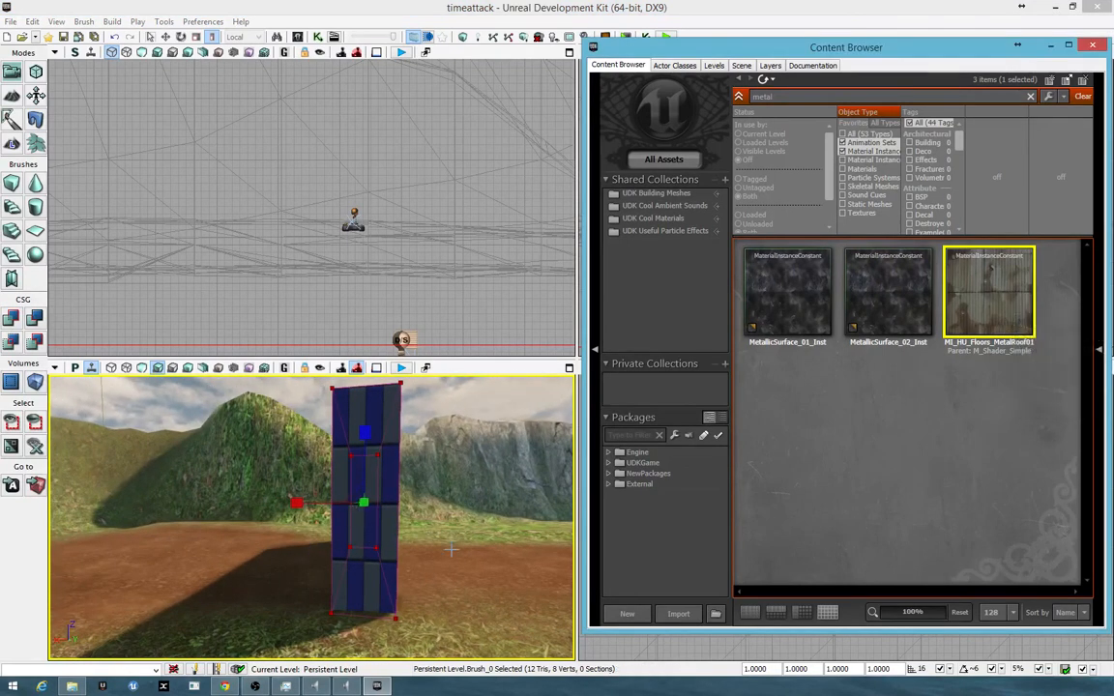
drag(965, 292, 421, 549)
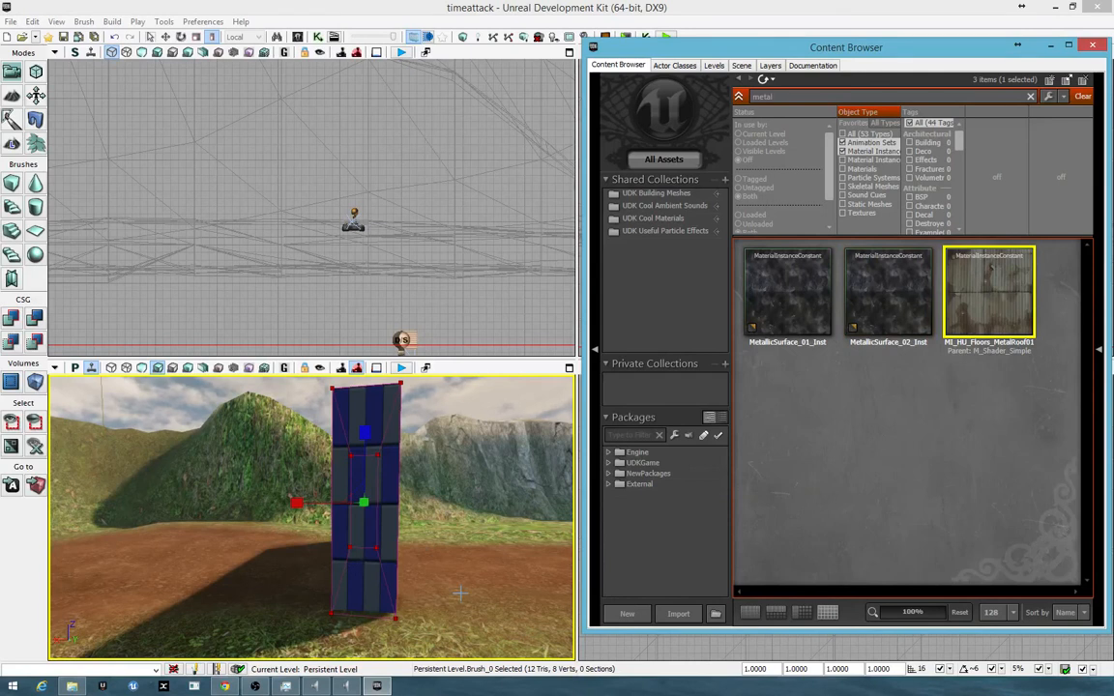
drag(988, 295, 387, 553)
mouse_move(387, 553)
right_down()
mouse_move(387, 474)
mouse_move(389, 547)
right_up()
mouse_move(1006, 295)
mouse_down()
mouse_move(340, 465)
mouse_move(374, 455)
mouse_up()
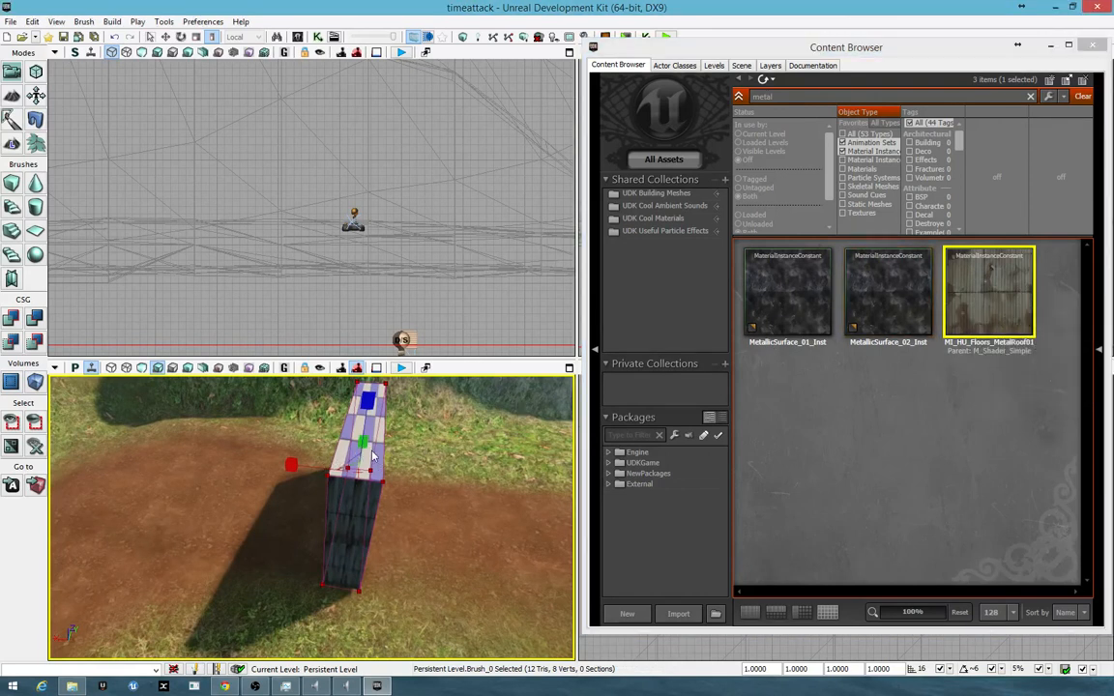
click(484, 435)
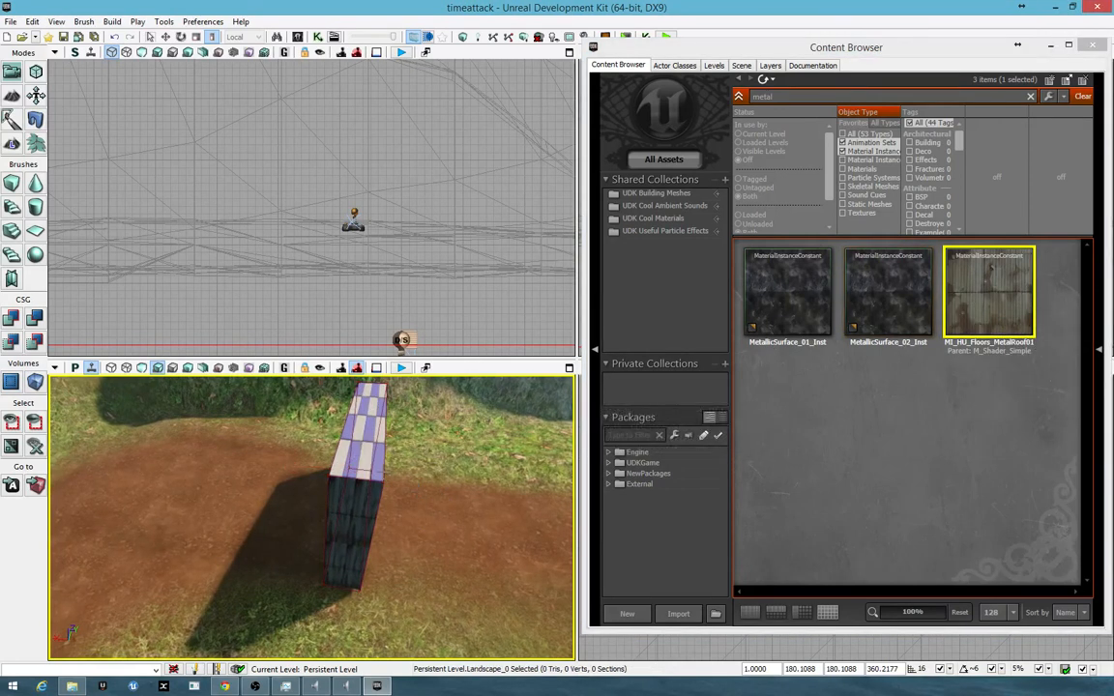
drag(991, 292, 363, 442)
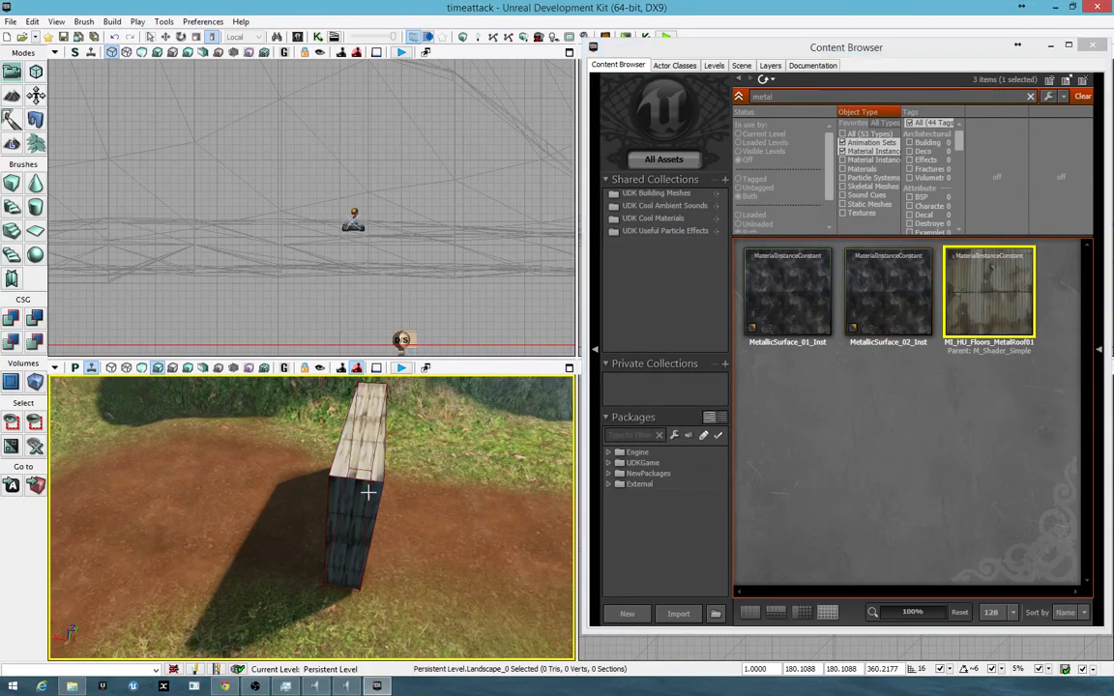
- Change the builder brush to a cylinder and build it with 32 sides
mouse_move(360, 569)
right_down()
mouse_move(436, 523)
mouse_move(329, 517)
mouse_move(324, 590)
mouse_move(324, 570)
mouse_move(372, 533)
mouse_move(315, 532)
right_up()
key(space)
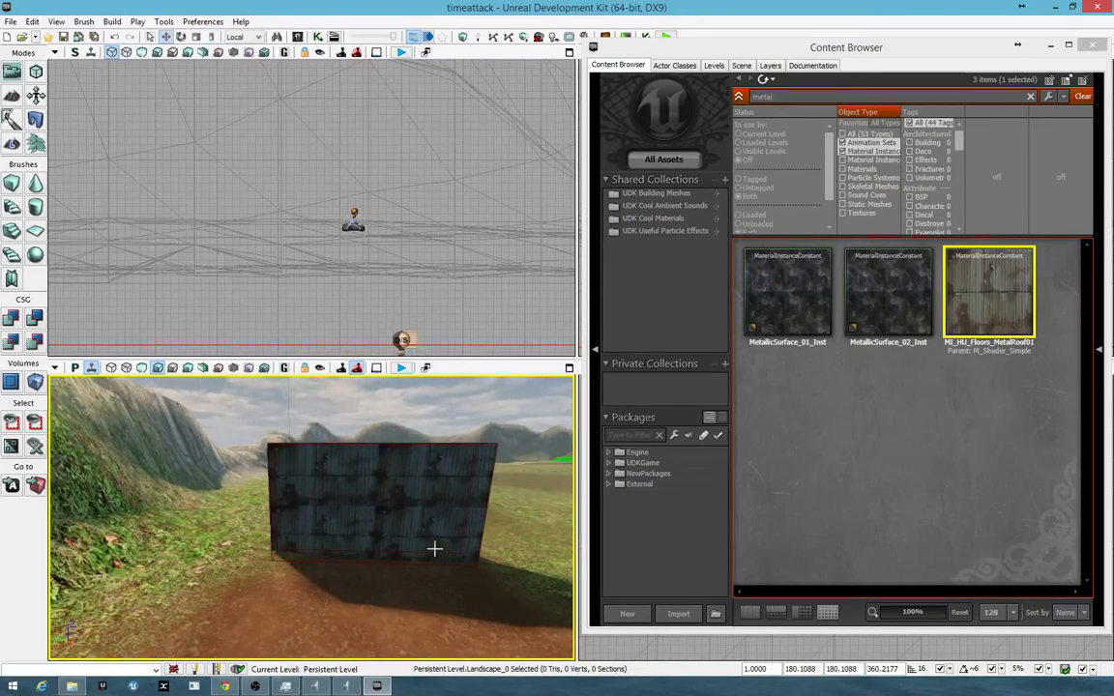
click(326, 507)
right_drag(190, 485, 280, 484)
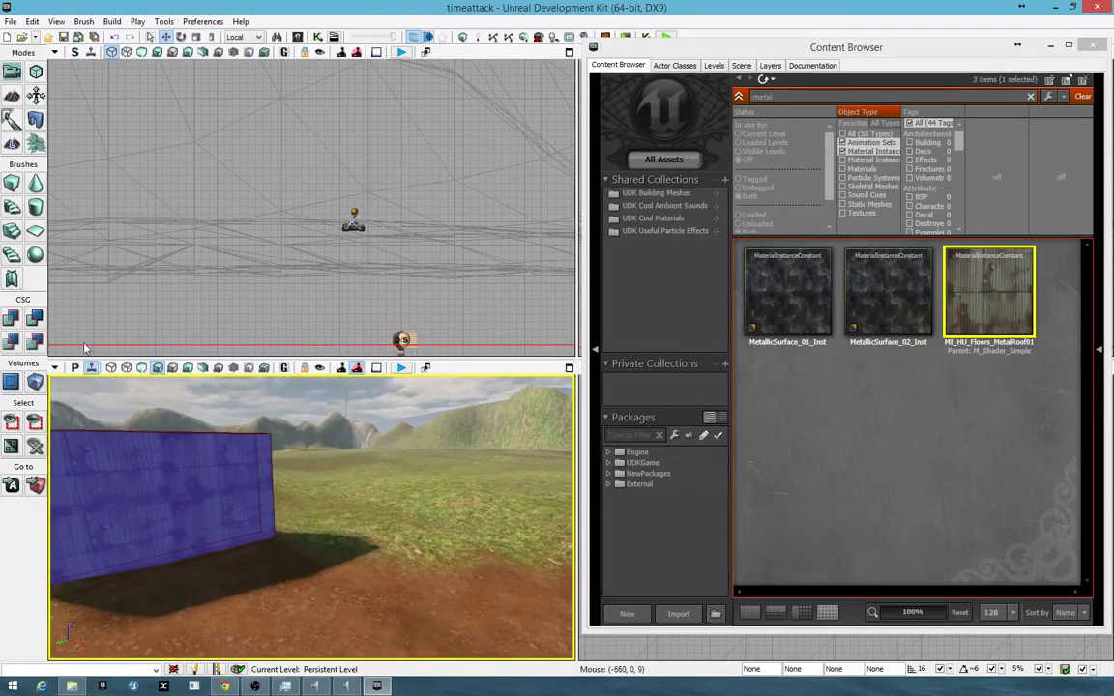
click(37, 210)
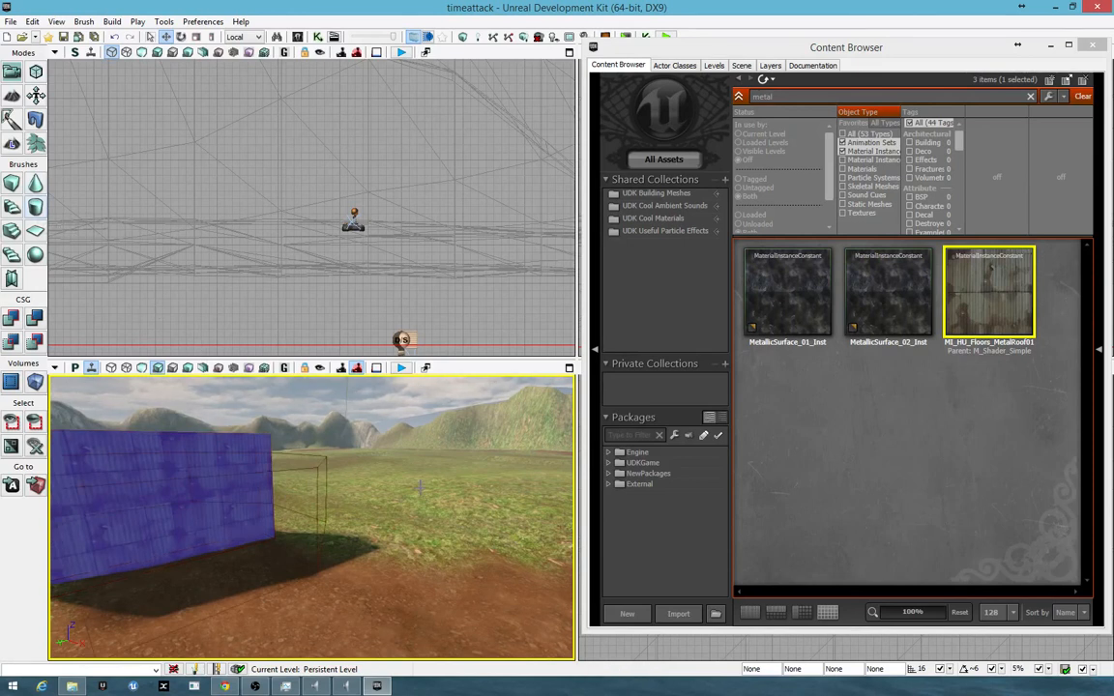
mouse_move(420, 486)
right_down()
mouse_move(319, 493)
mouse_move(341, 488)
right_up()
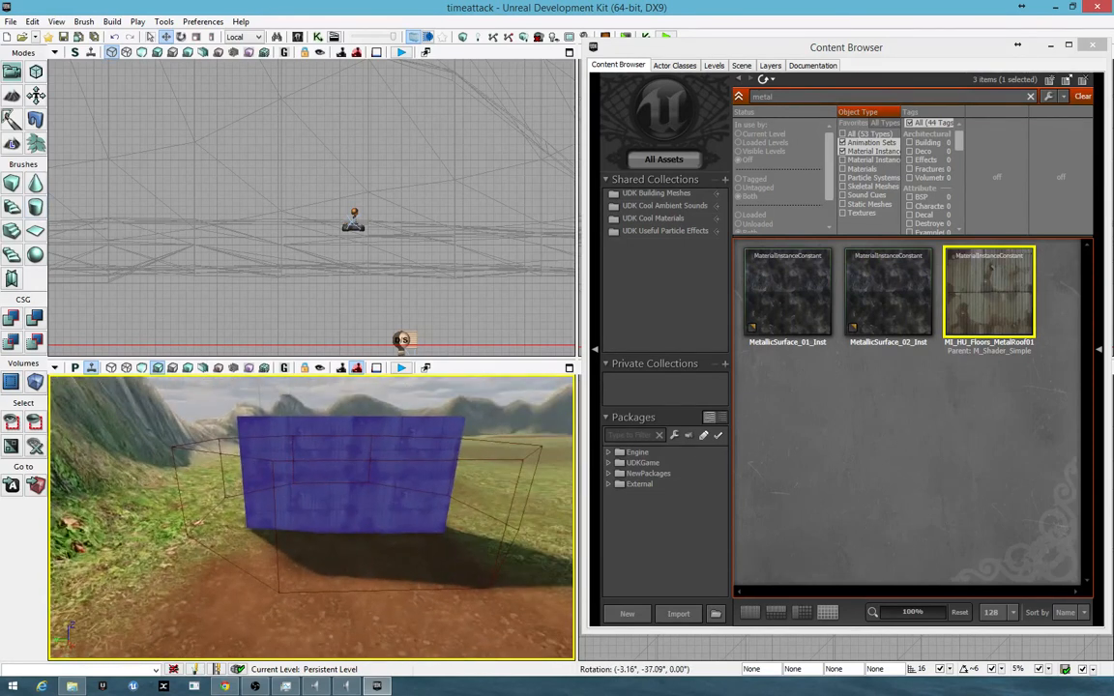
right_click(36, 206)
click(602, 365)
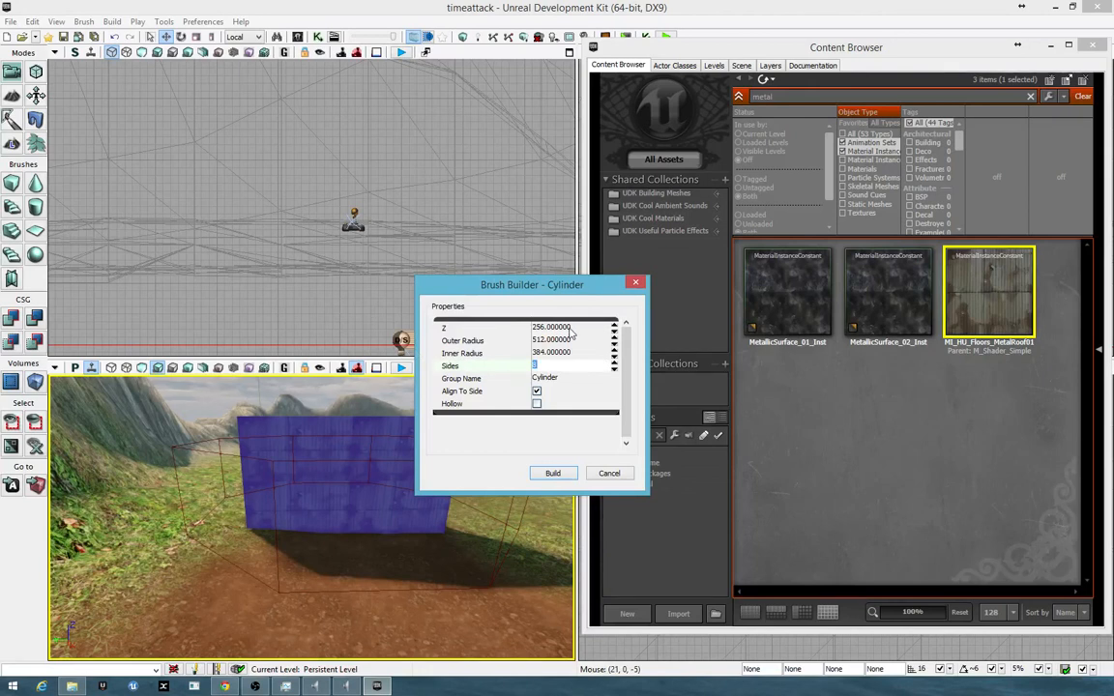
key(Return)
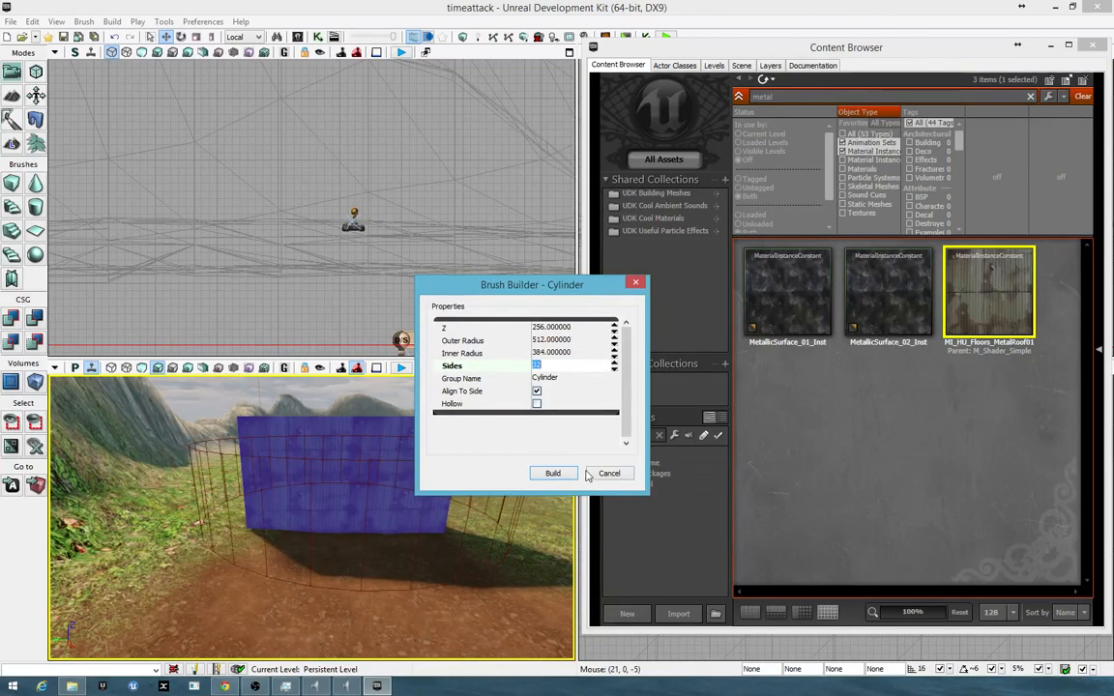
click(638, 282)
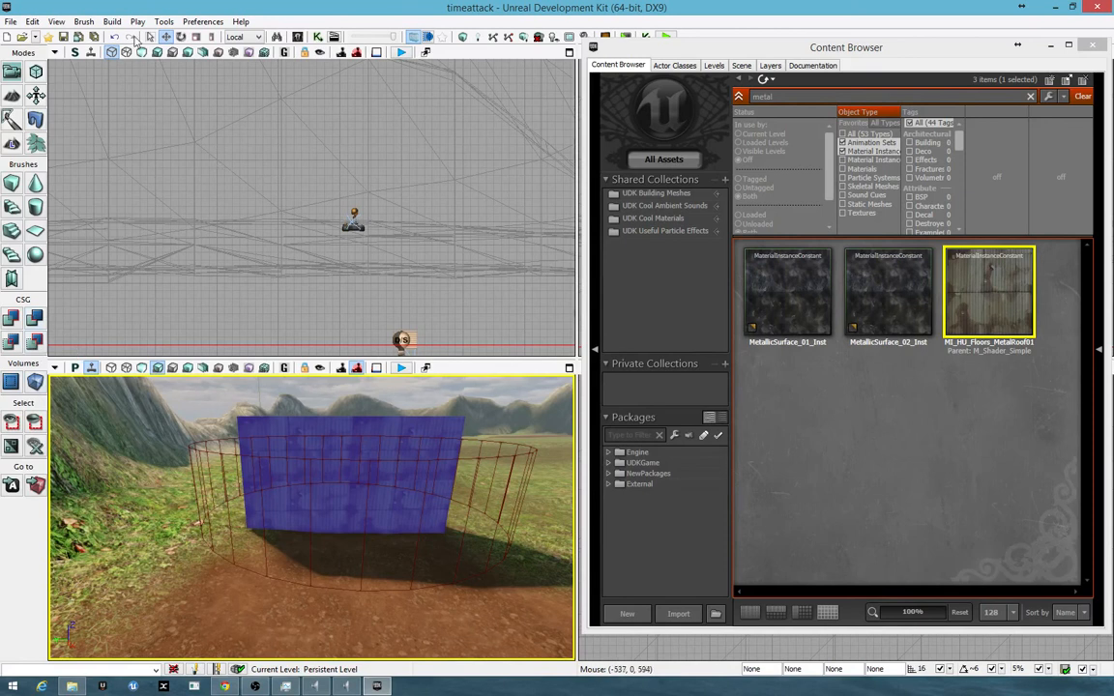
- Rotate the cylinder brush so its circular opening faces along the track, and scale it down uniformly by about 55%
click(181, 36)
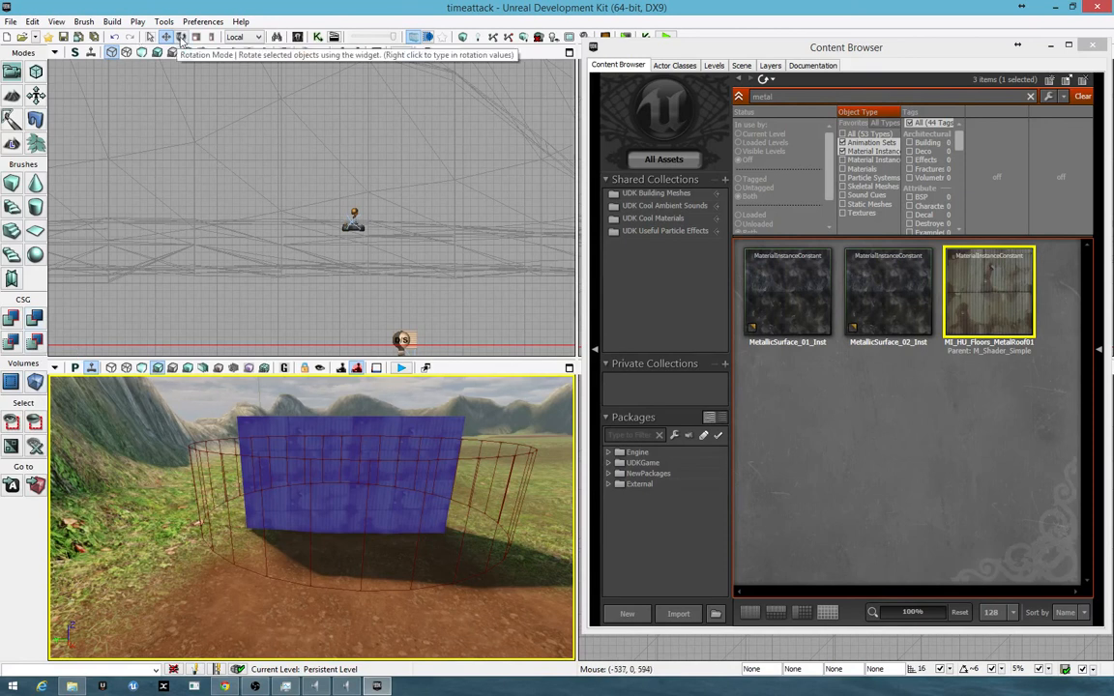
click(355, 472)
mouse_move(358, 406)
mouse_down()
mouse_move(338, 463)
mouse_move(369, 490)
mouse_move(382, 581)
mouse_up()
key(space)
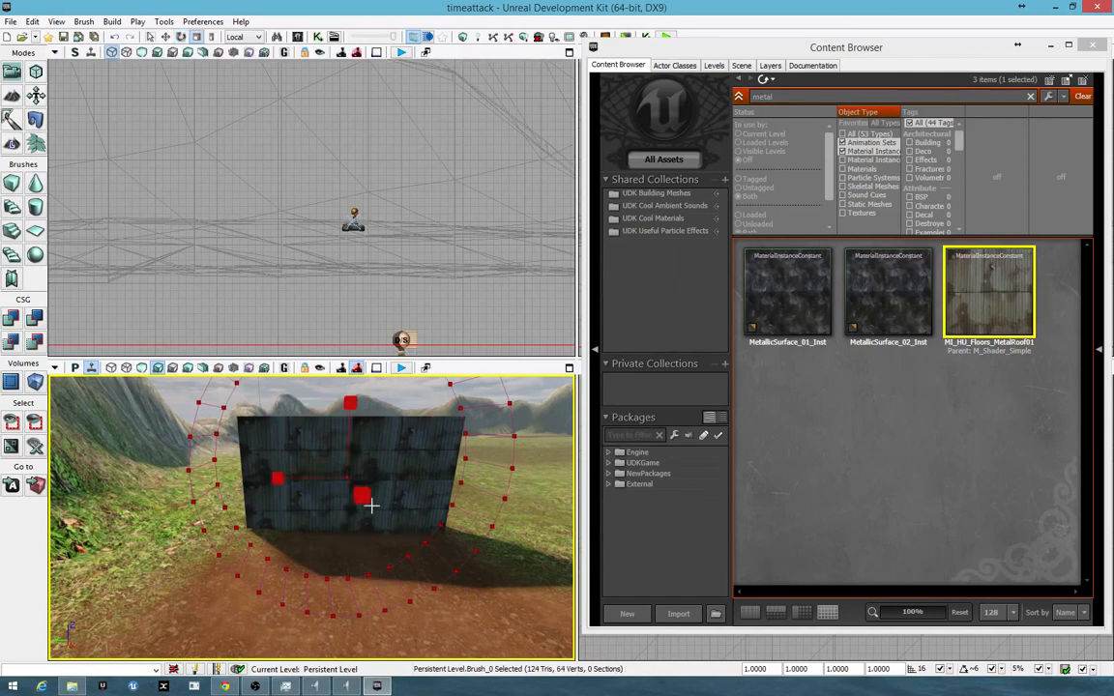
mouse_move(365, 498)
mouse_down()
mouse_move(352, 538)
mouse_move(361, 489)
mouse_up()
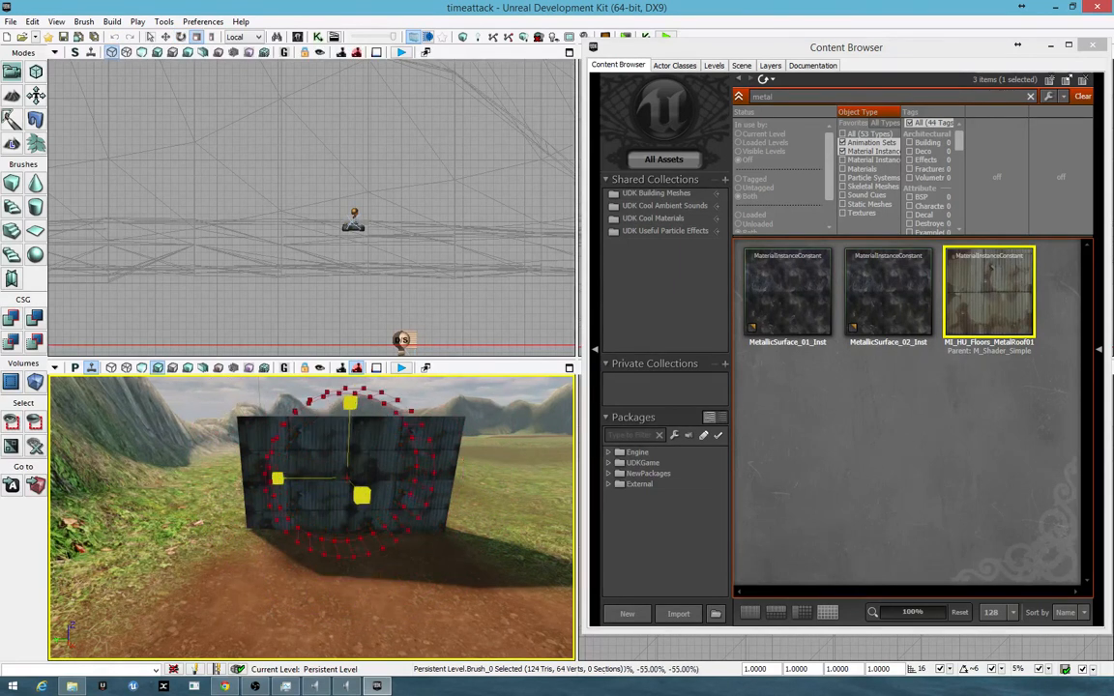
- Lower the cylinder brush within the block and scale it non-uniformly along the track to extend past both wide faces
key(space)
drag(350, 414, 349, 453)
mouse_move(348, 453)
right_down()
mouse_move(275, 450)
mouse_move(436, 458)
mouse_move(319, 463)
mouse_move(399, 468)
right_up()
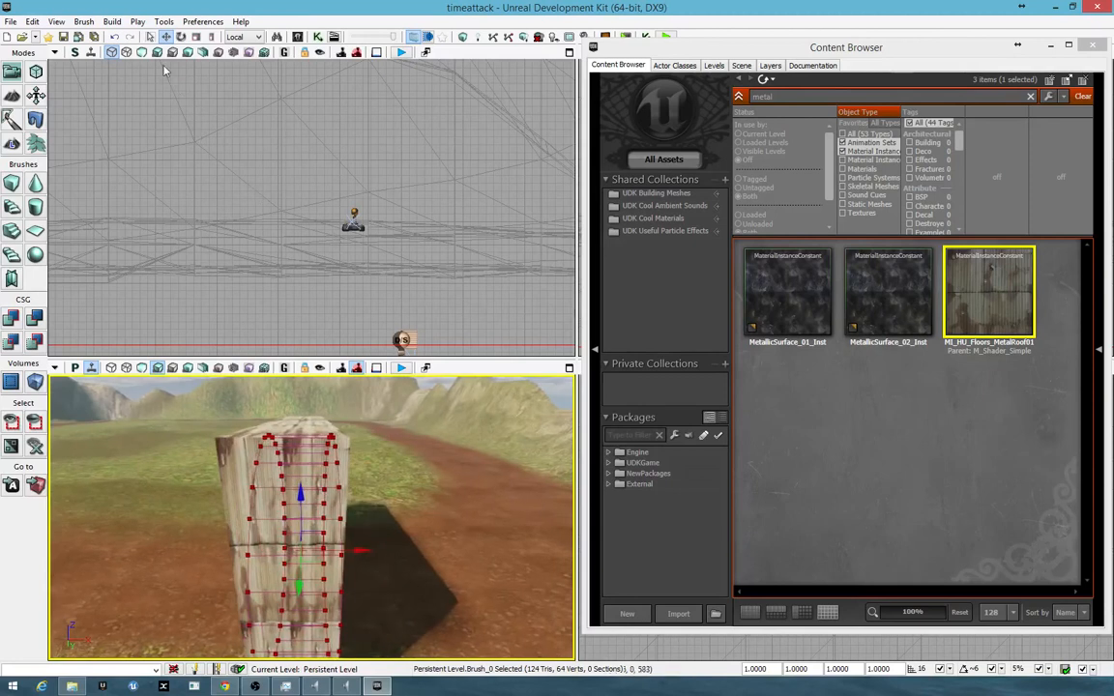
click(211, 36)
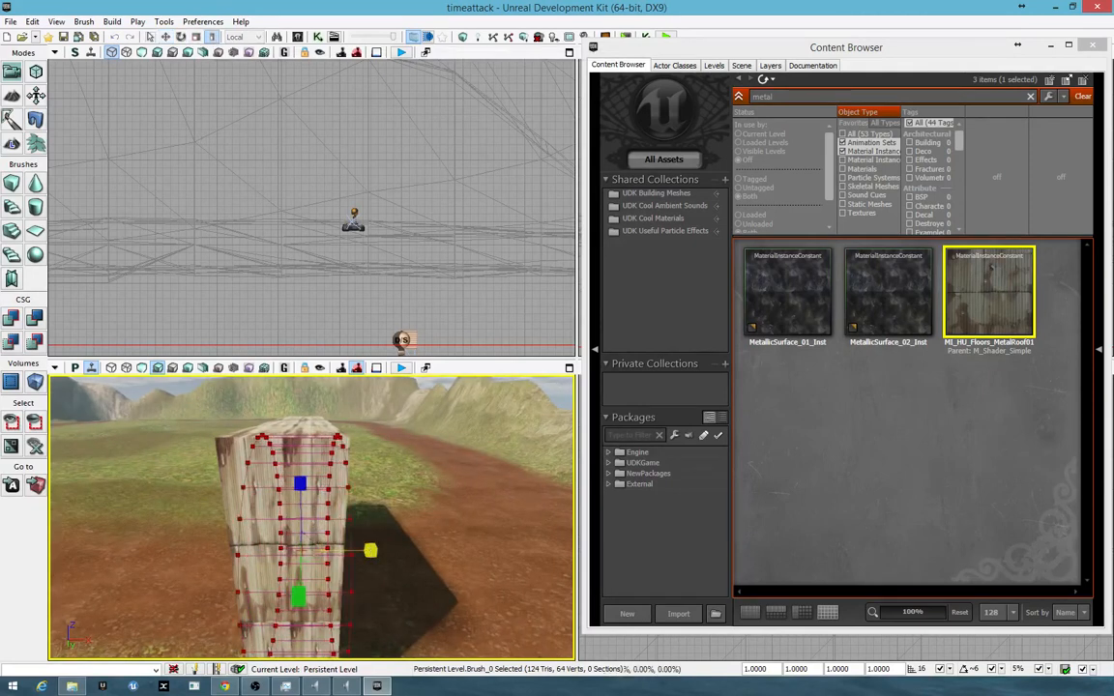
right_drag(370, 550, 147, 493)
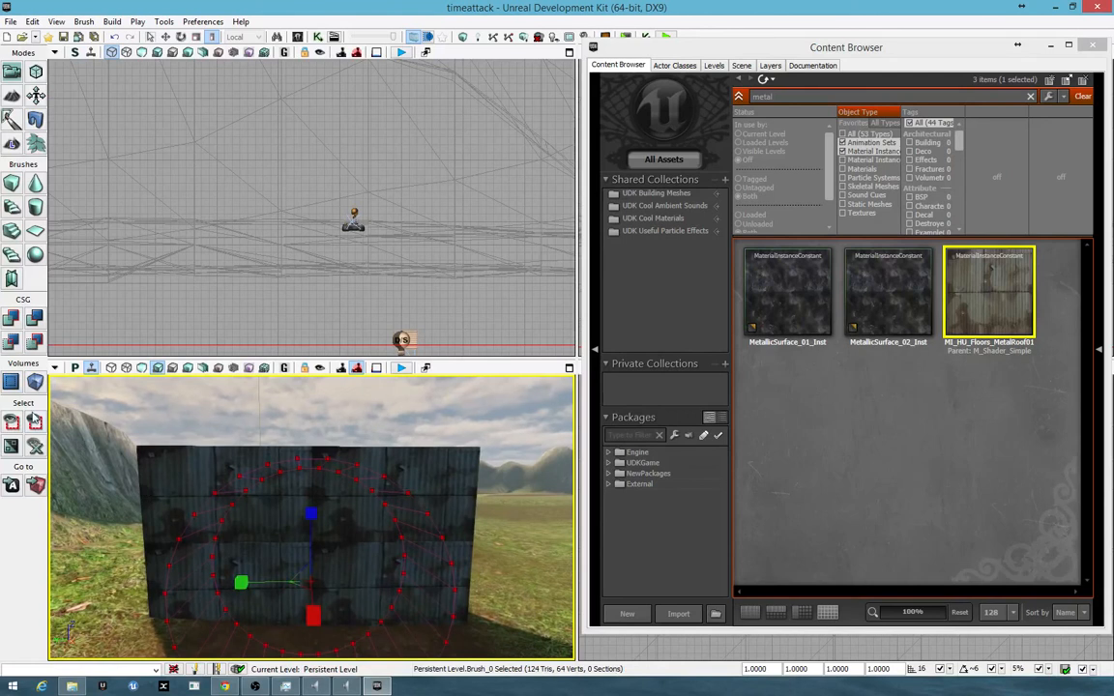
- Cut an arched opening through the metal block using CSG Subtract with the cylinder brush
click(34, 317)
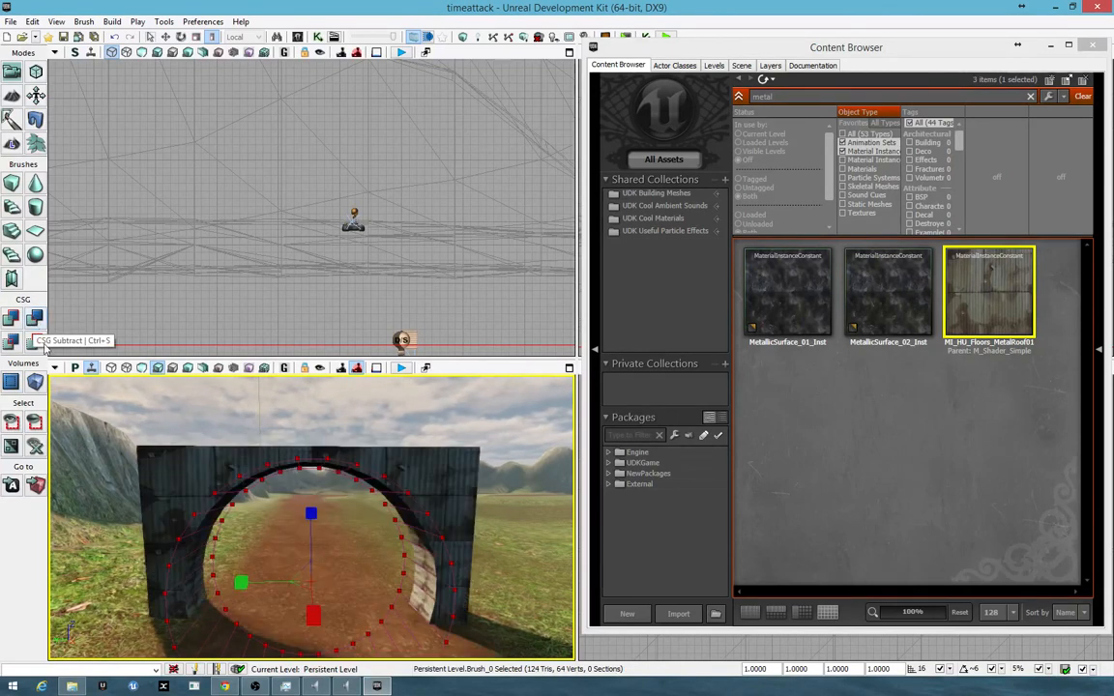
drag(135, 541, 136, 464)
mouse_move(303, 612)
right_down()
mouse_move(358, 612)
mouse_move(280, 609)
mouse_move(303, 611)
right_up()
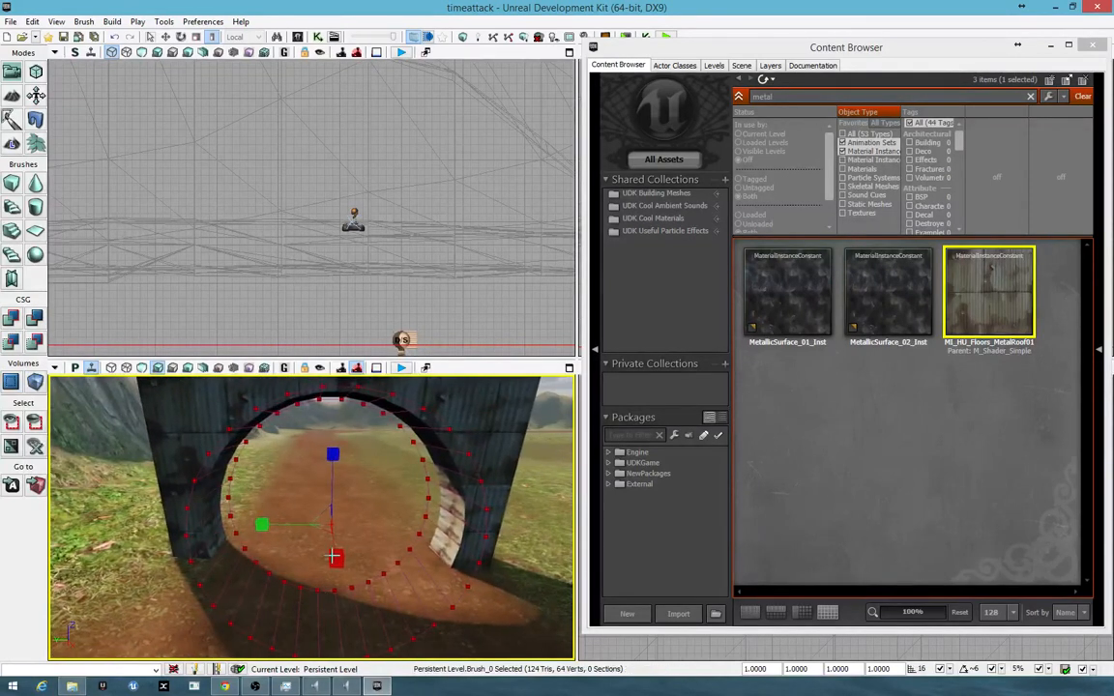
key(space)
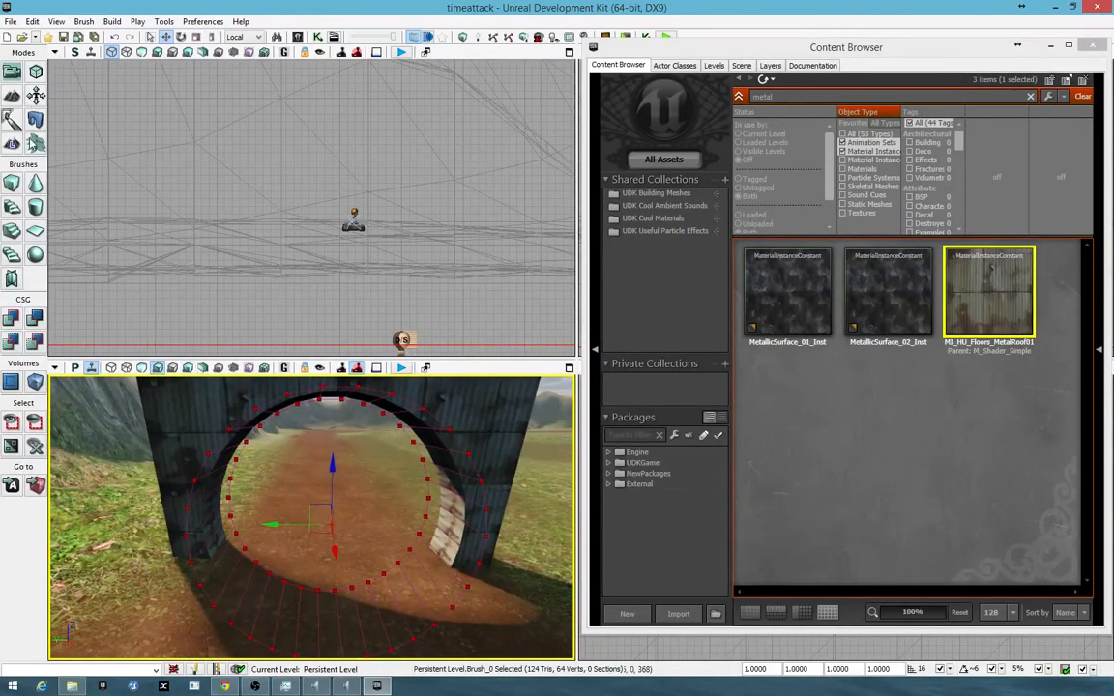
- Change the builder brush back to a cube and move it sideways clear of the archway
click(11, 183)
drag(276, 526, 737, 539)
mouse_move(415, 565)
right_down()
mouse_move(449, 550)
mouse_move(411, 549)
right_up()
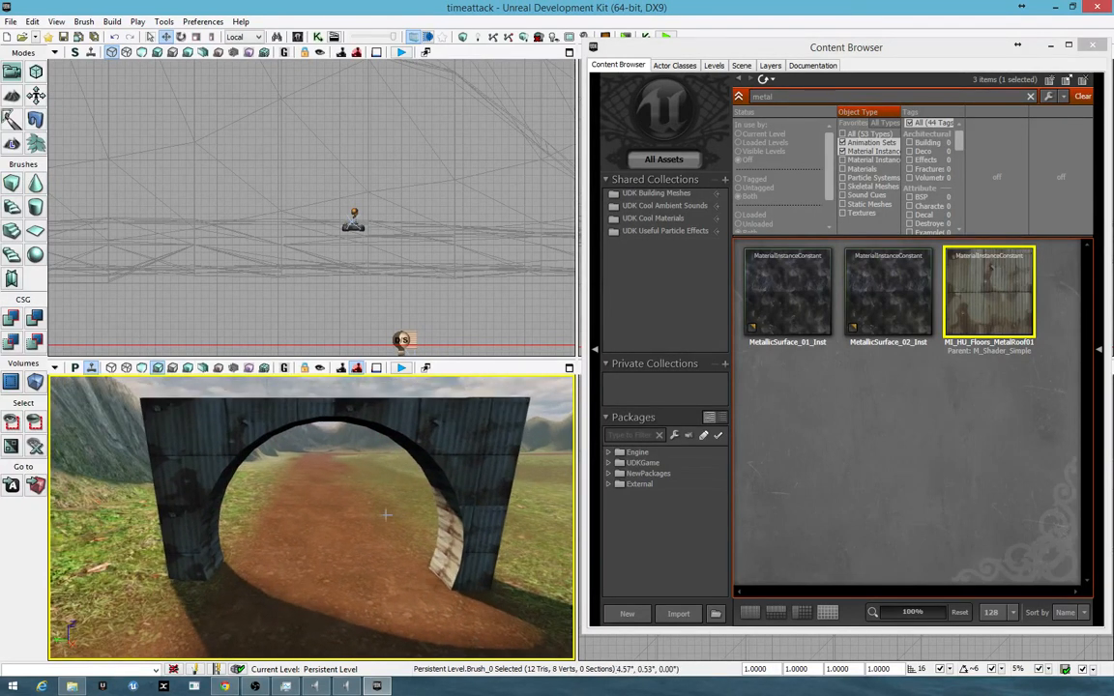
- Place a UTVehicleFactory_Scorpion actor on the dirt track in front of the arch and move it back from the gate
click(674, 64)
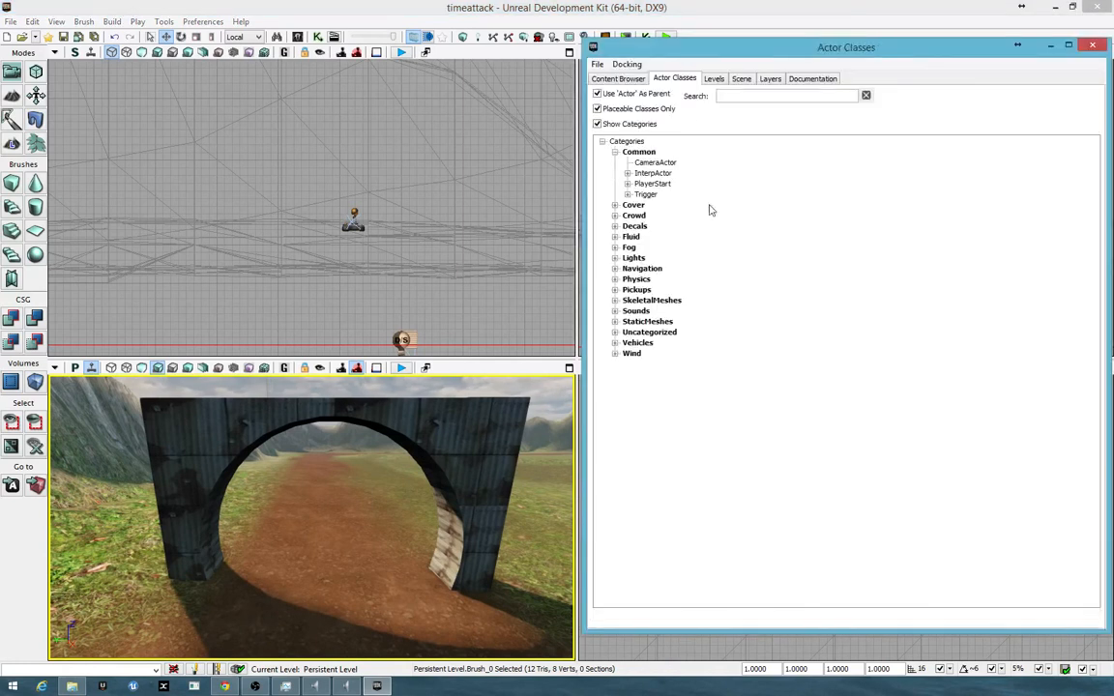
click(616, 344)
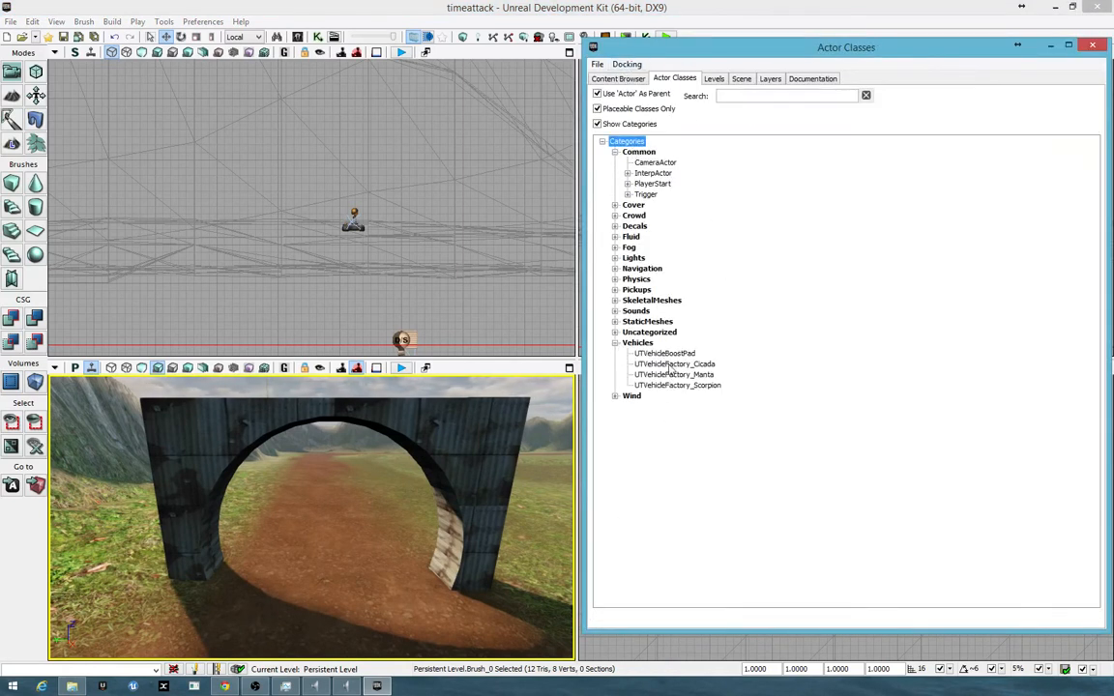
click(692, 387)
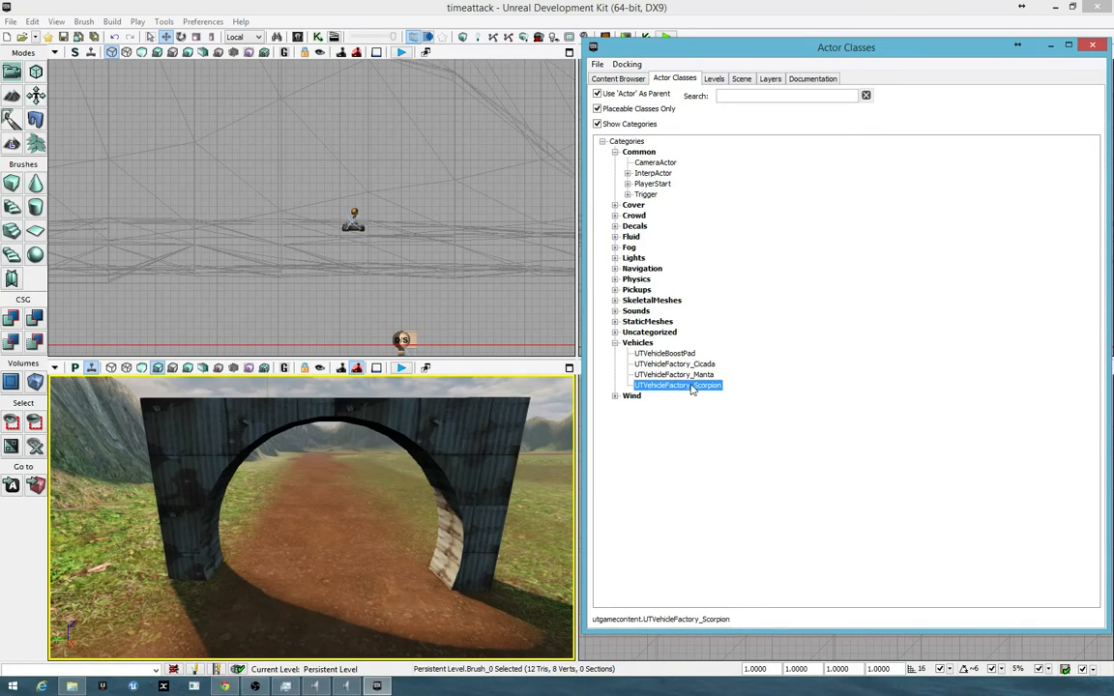
drag(332, 614, 373, 653)
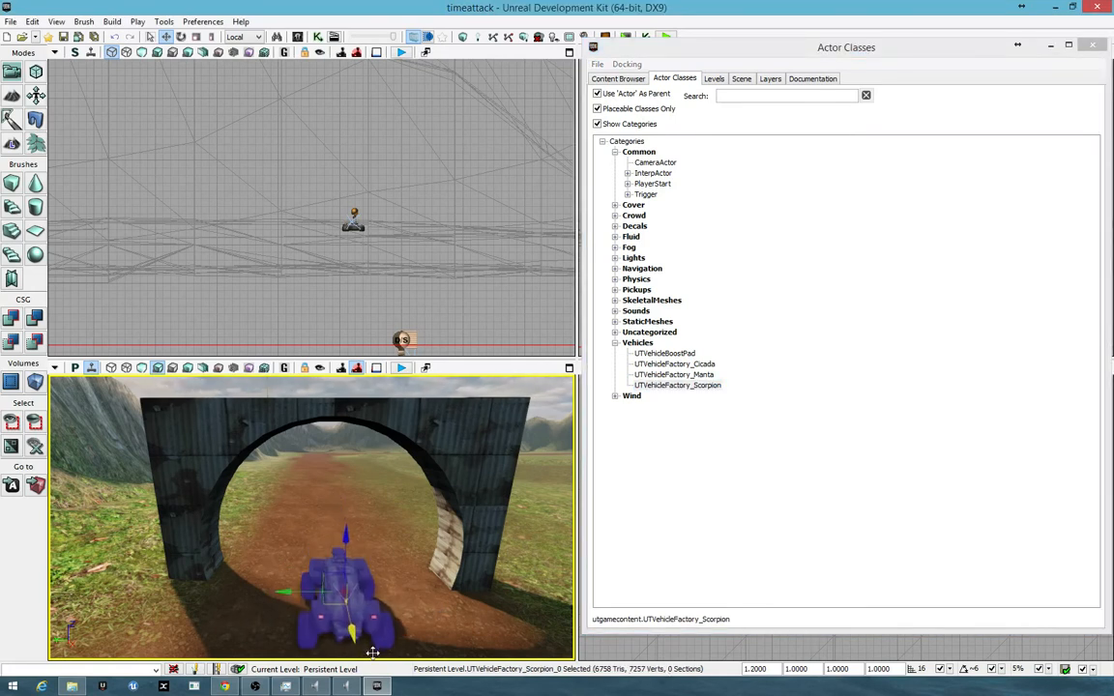
right_drag(446, 622, 448, 648)
drag(404, 580, 403, 603)
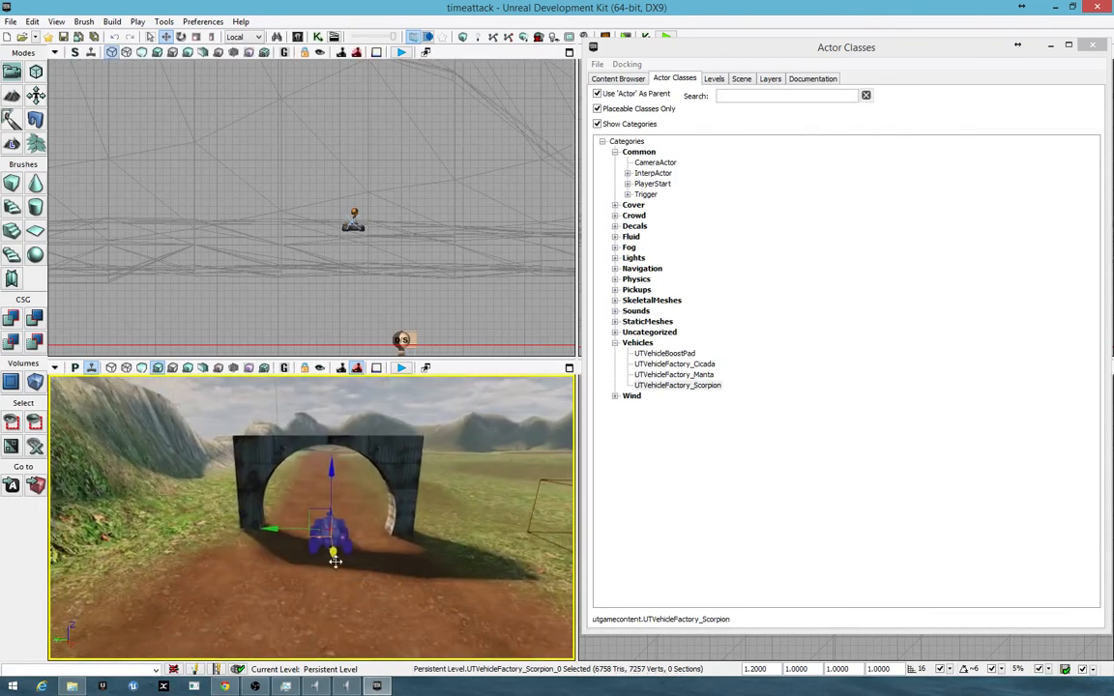
- Rotate the Scorpion vehicle factory about its vertical axis on the track
key(space)
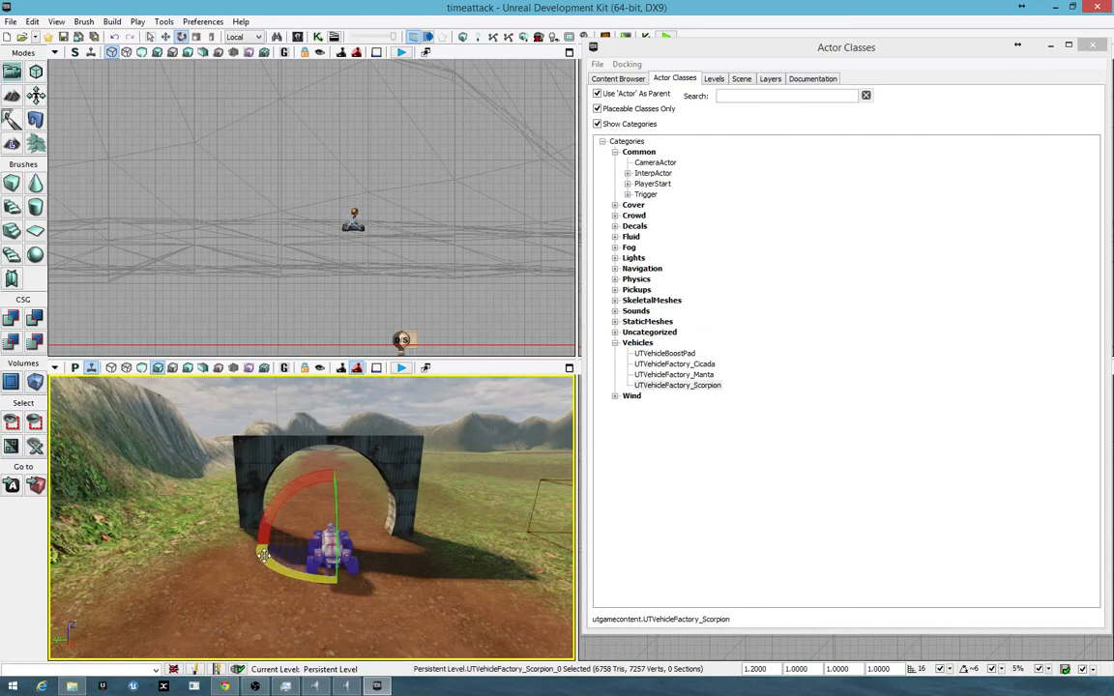
drag(263, 556, 337, 558)
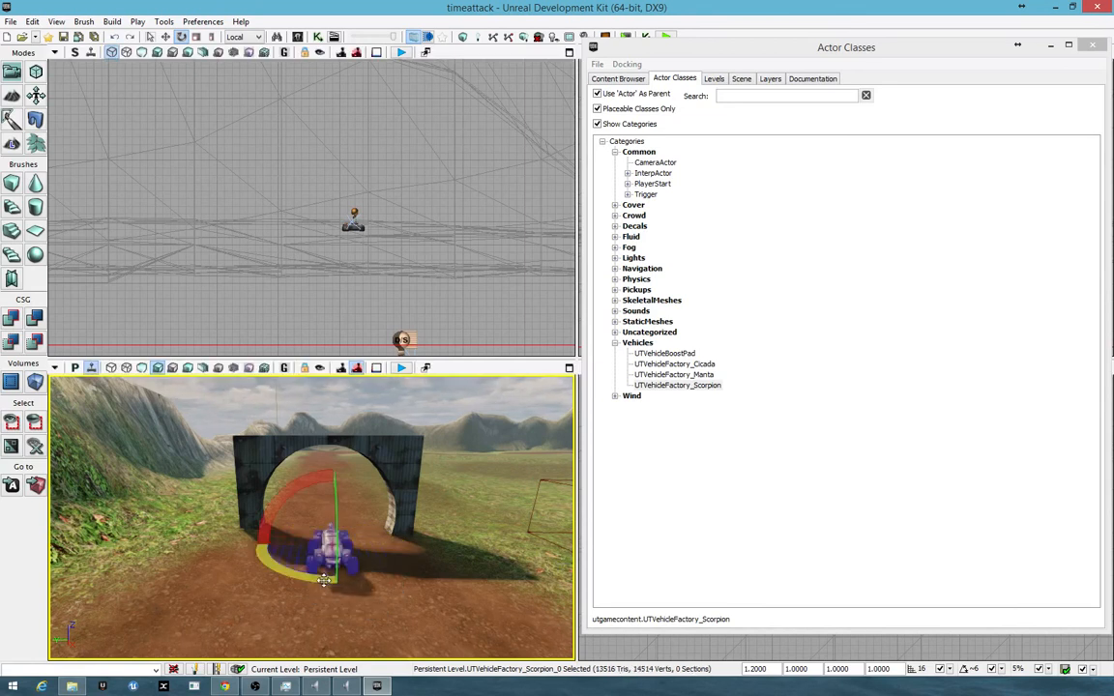
drag(349, 584, 241, 584)
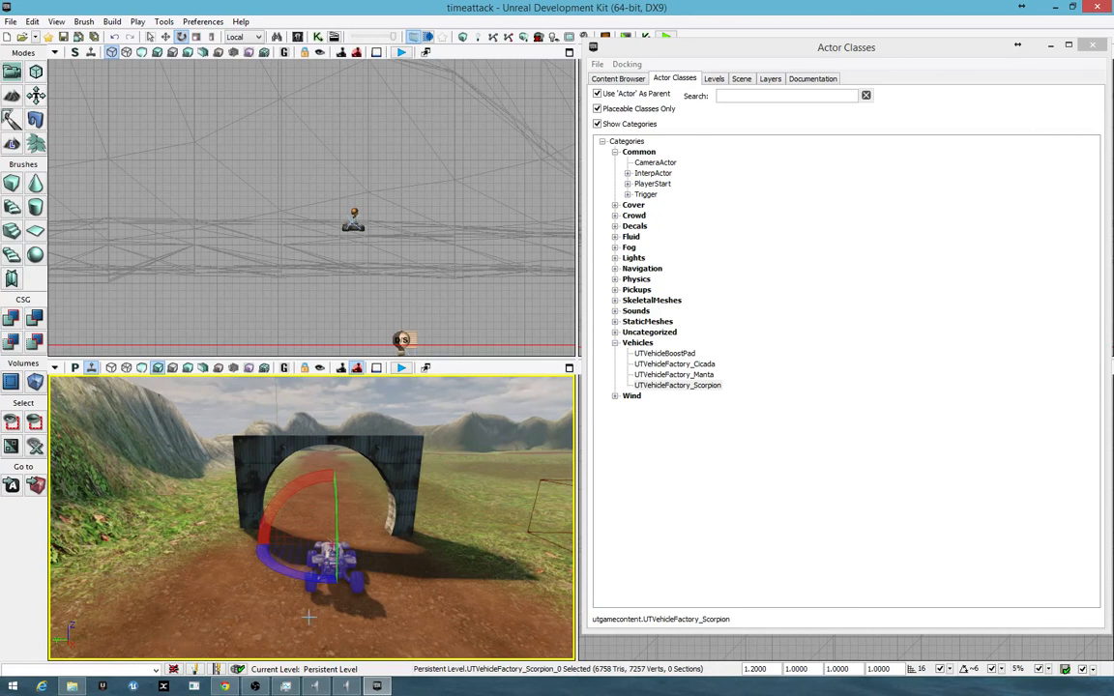
- Place a CameraActor on the dirt track beside the Scorpion and switch to translation mode
right_drag(309, 617, 440, 658)
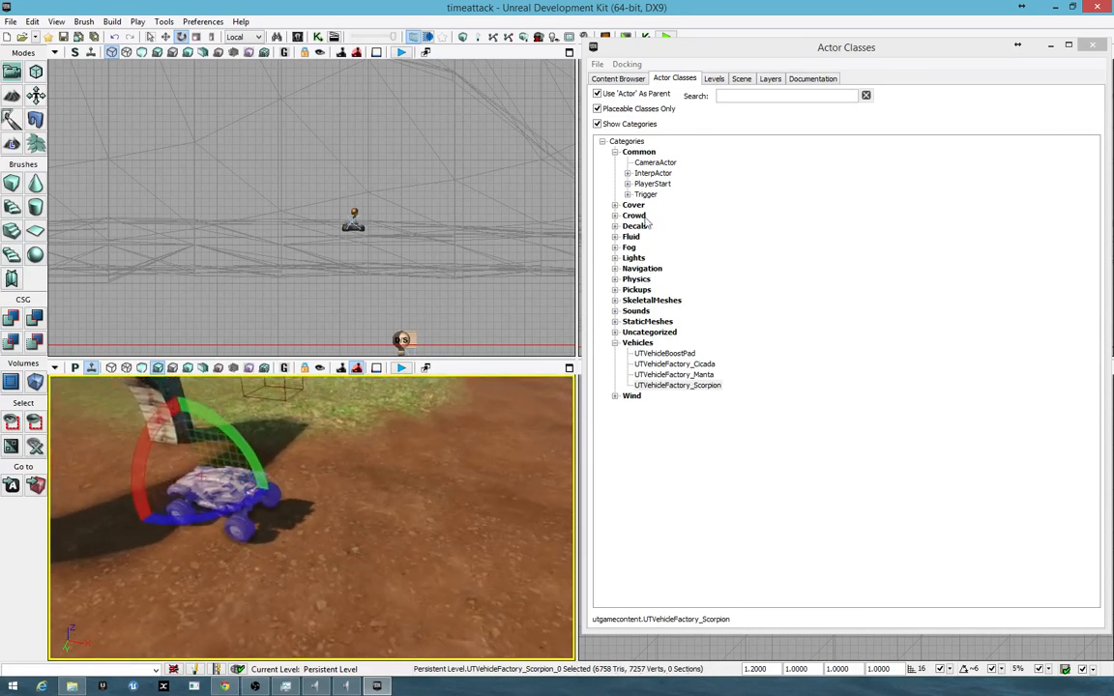
click(654, 163)
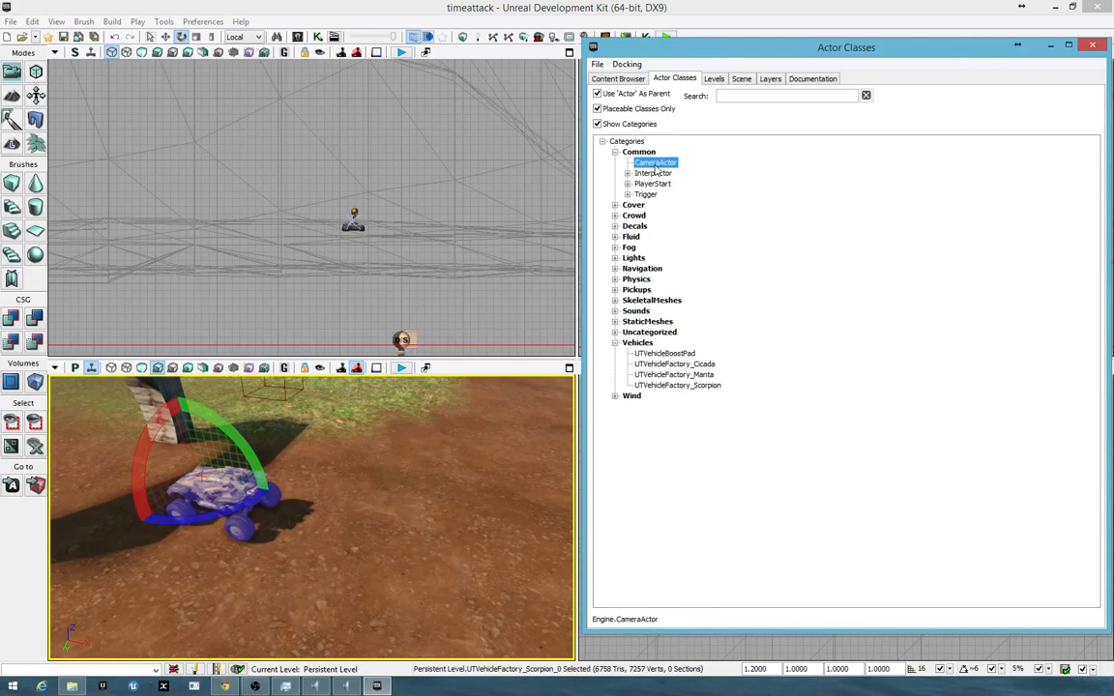
click(357, 521)
key(space)
key(space)
key(space)
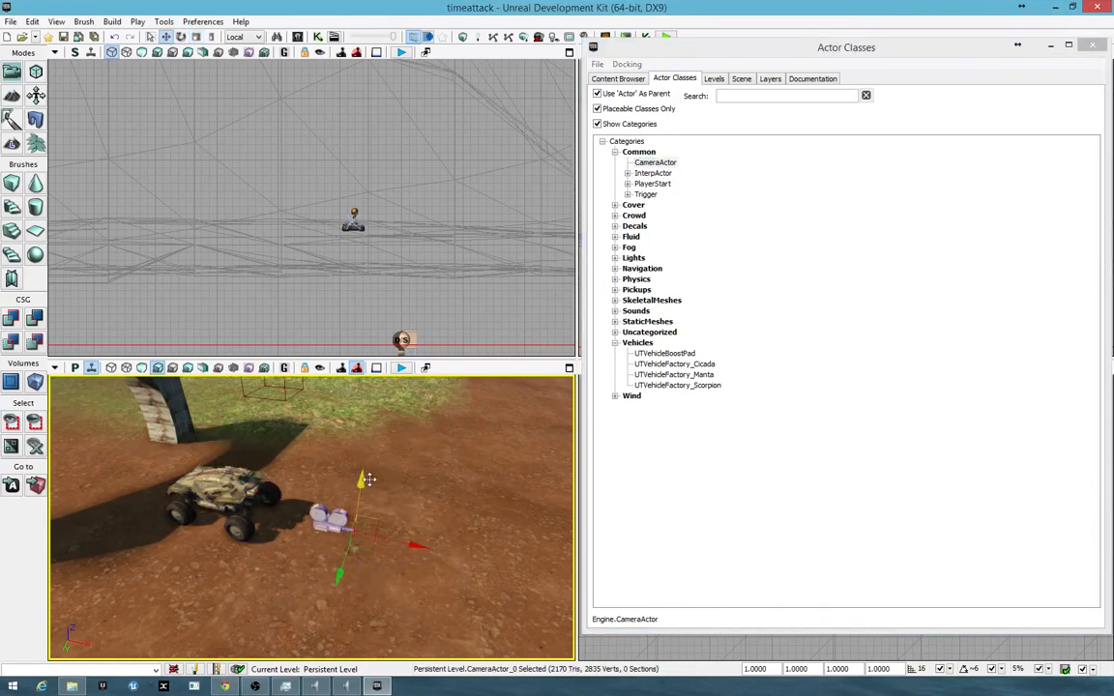
- Raise the CameraActor above the track and rotate it to face the Scorpion and the archway
drag(360, 486, 360, 406)
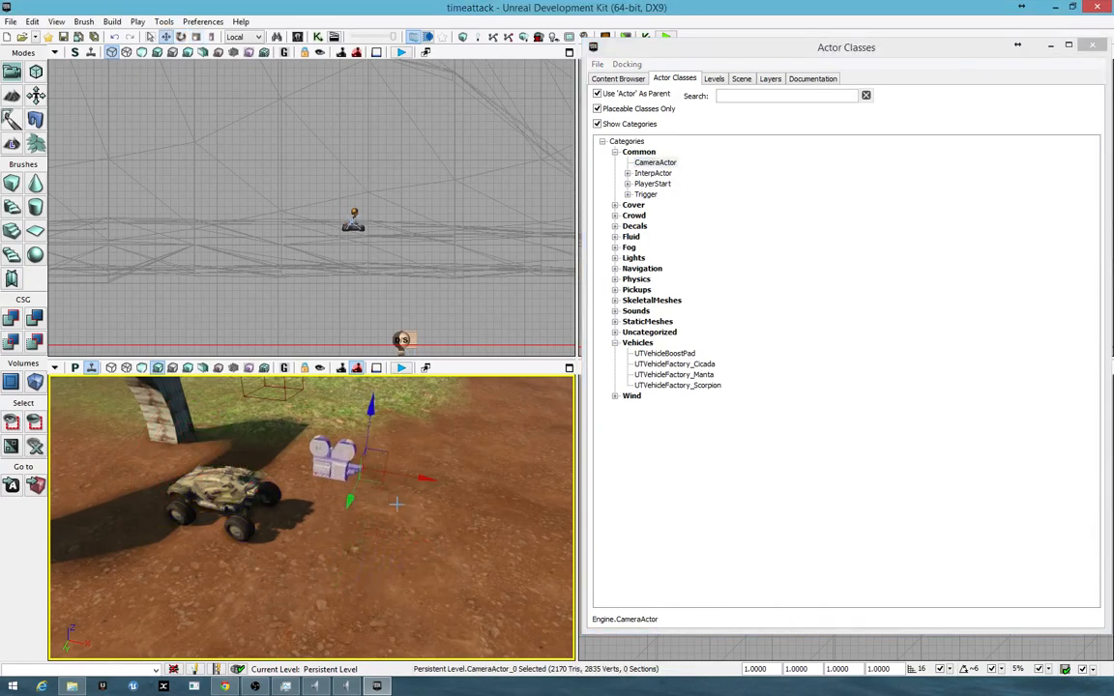
key(space)
drag(439, 489, 470, 485)
key(space)
key(space)
key(space)
key(space)
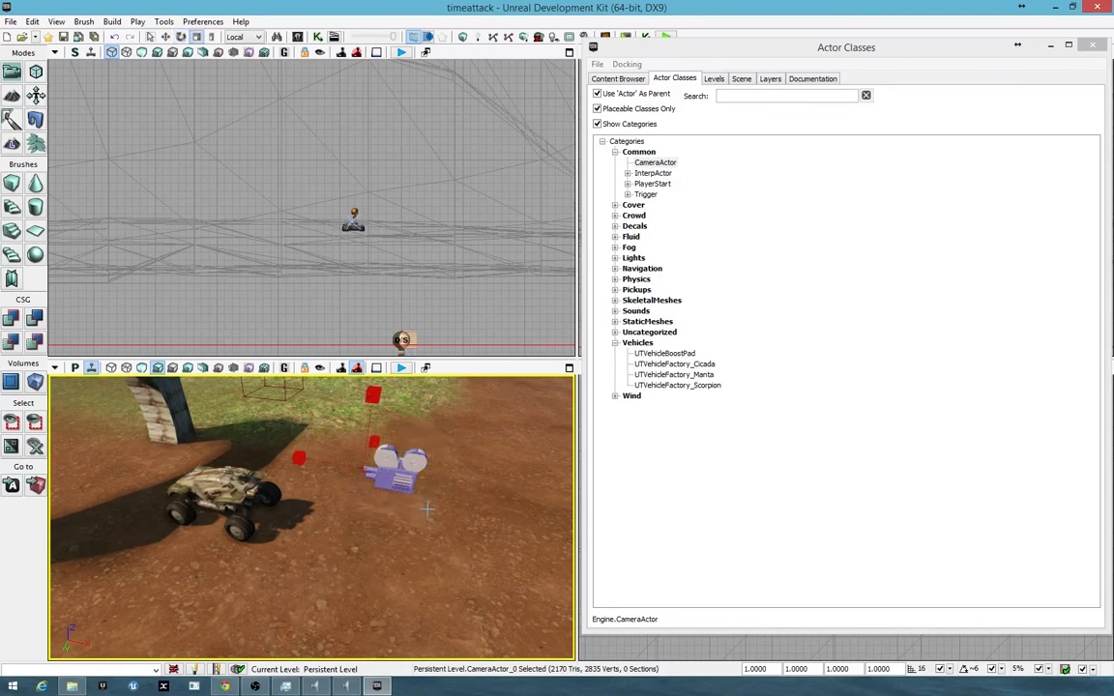
- Adjust the CameraActor's rotation and move it into place behind the Scorpion
key(space)
key(space)
drag(440, 469, 444, 532)
right_drag(437, 550, 312, 498)
key(space)
key(space)
key(space)
drag(309, 495, 337, 528)
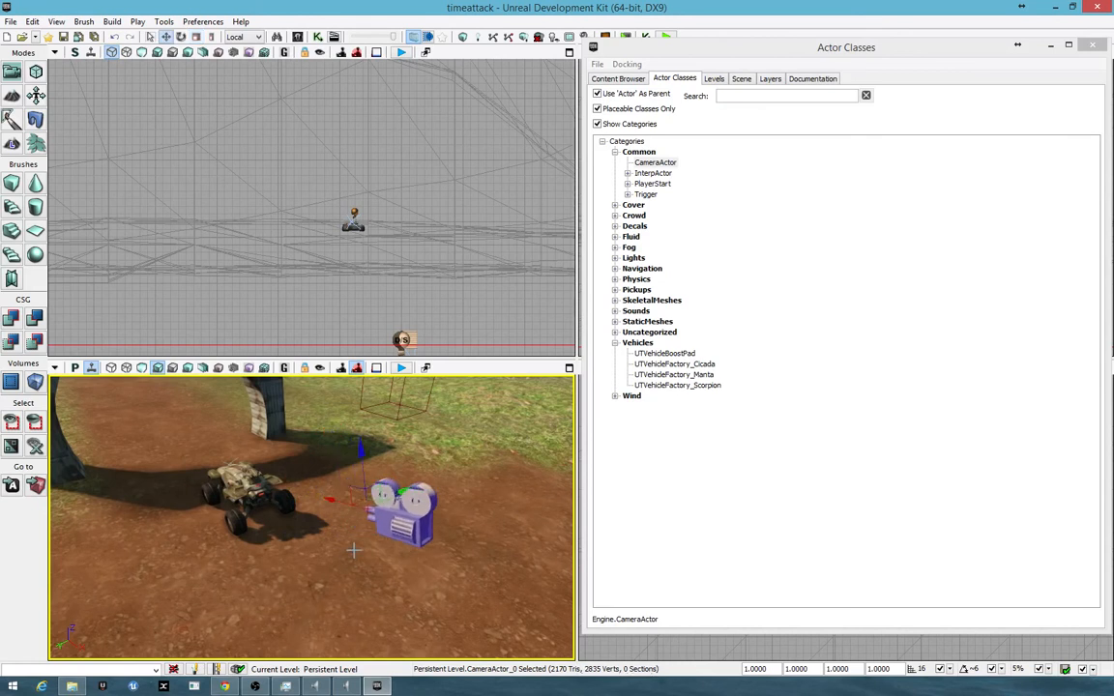
- Move the CameraActor sideways to line it up with the centre of the Scorpion's rear
right_drag(488, 538, 378, 553)
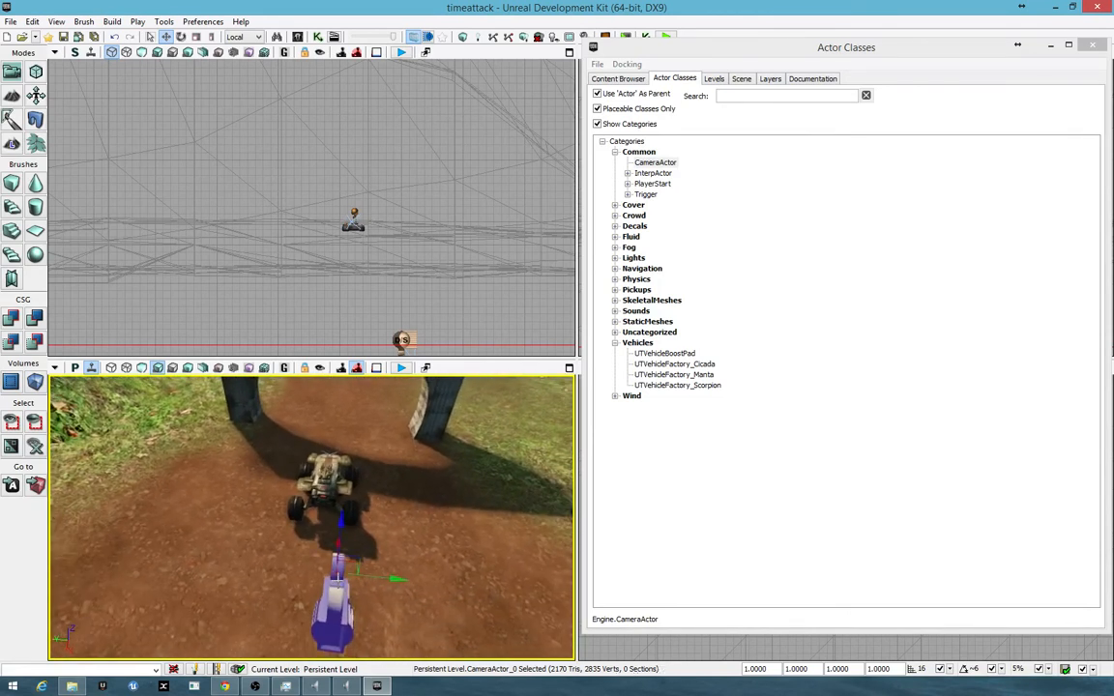
drag(397, 576, 325, 577)
right_drag(364, 597, 389, 576)
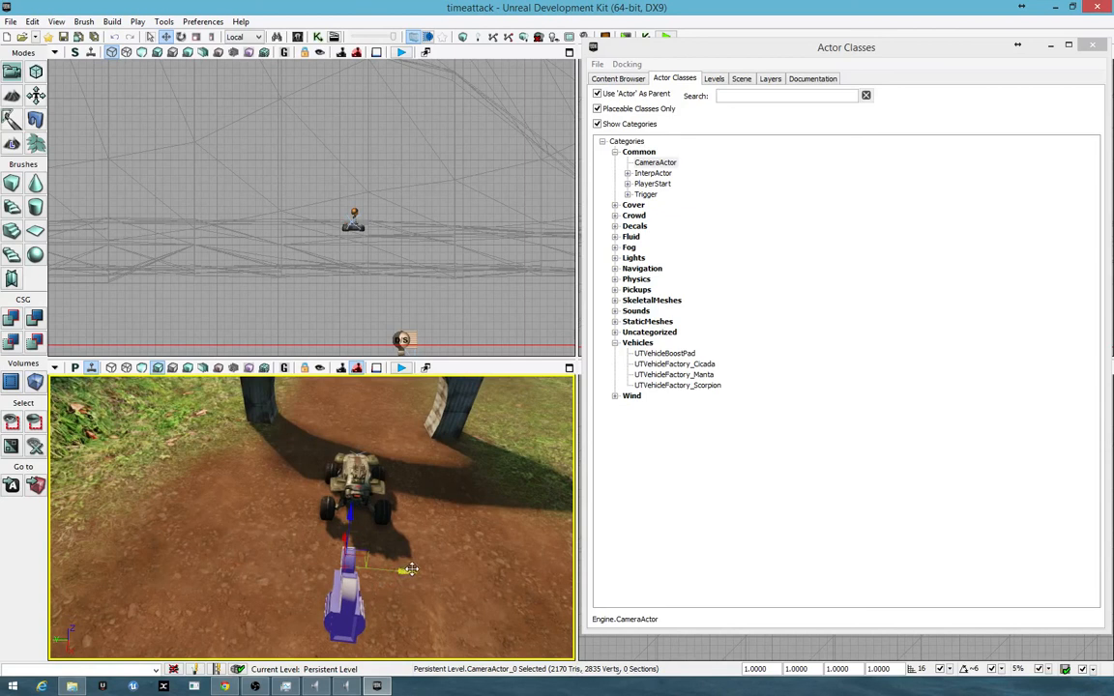
drag(410, 570, 414, 569)
- Snap the perspective view to the CameraActor and check its framing of the Scorpion and the arch
right_click(371, 577)
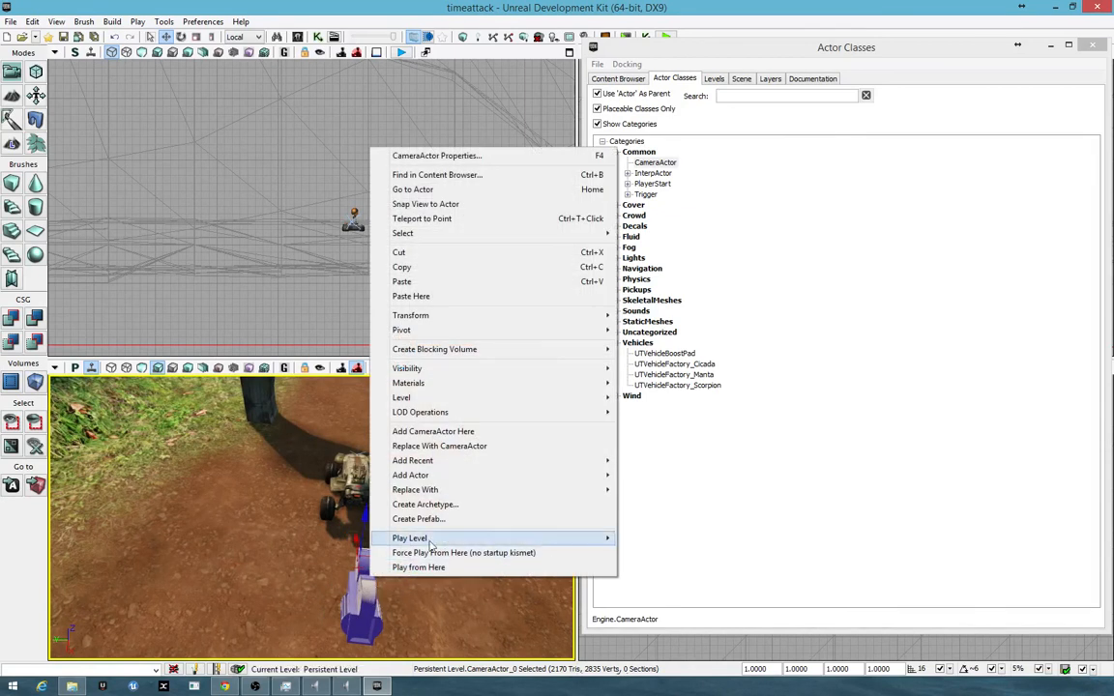
click(465, 205)
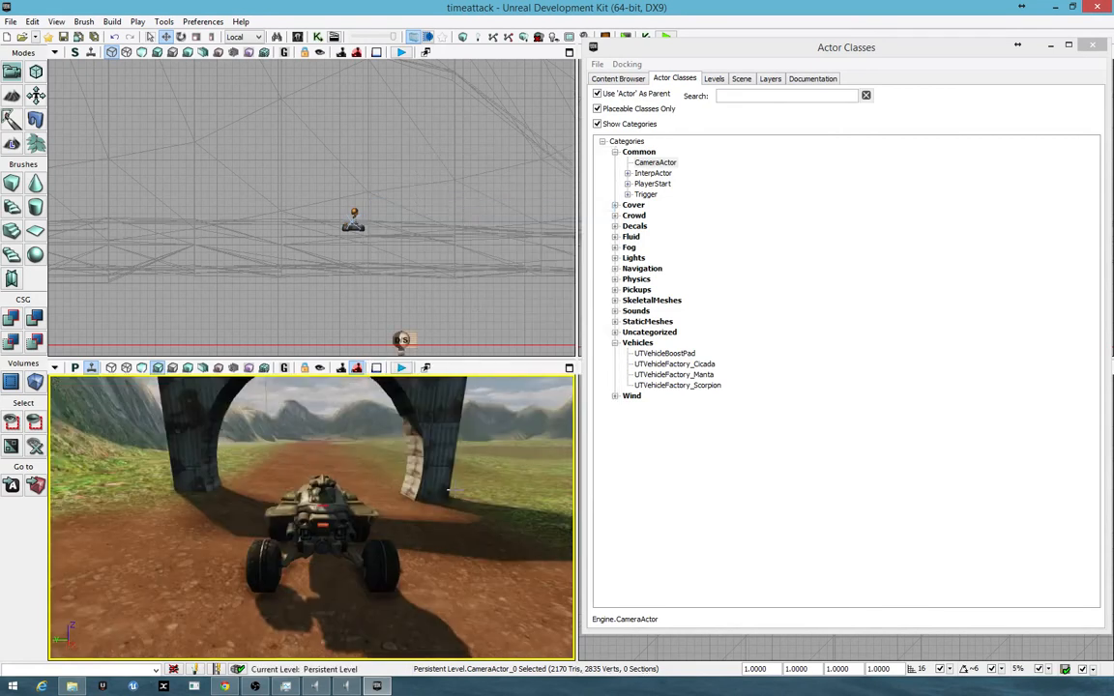
right_drag(450, 501, 522, 503)
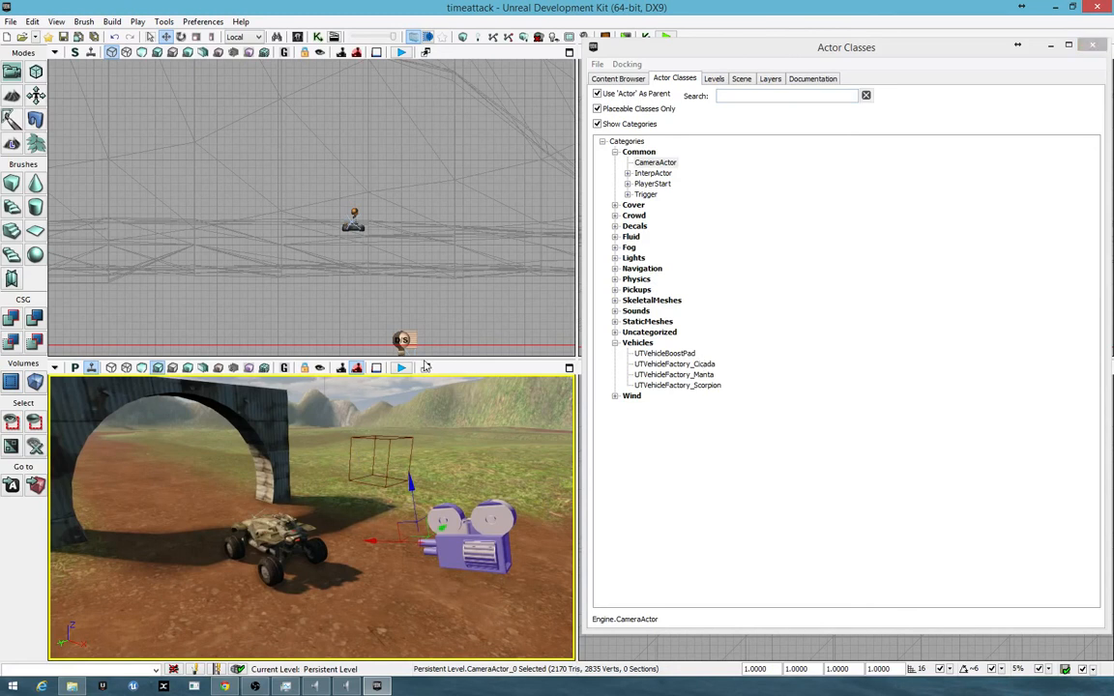
right_drag(460, 464, 485, 464)
right_drag(408, 525, 406, 526)
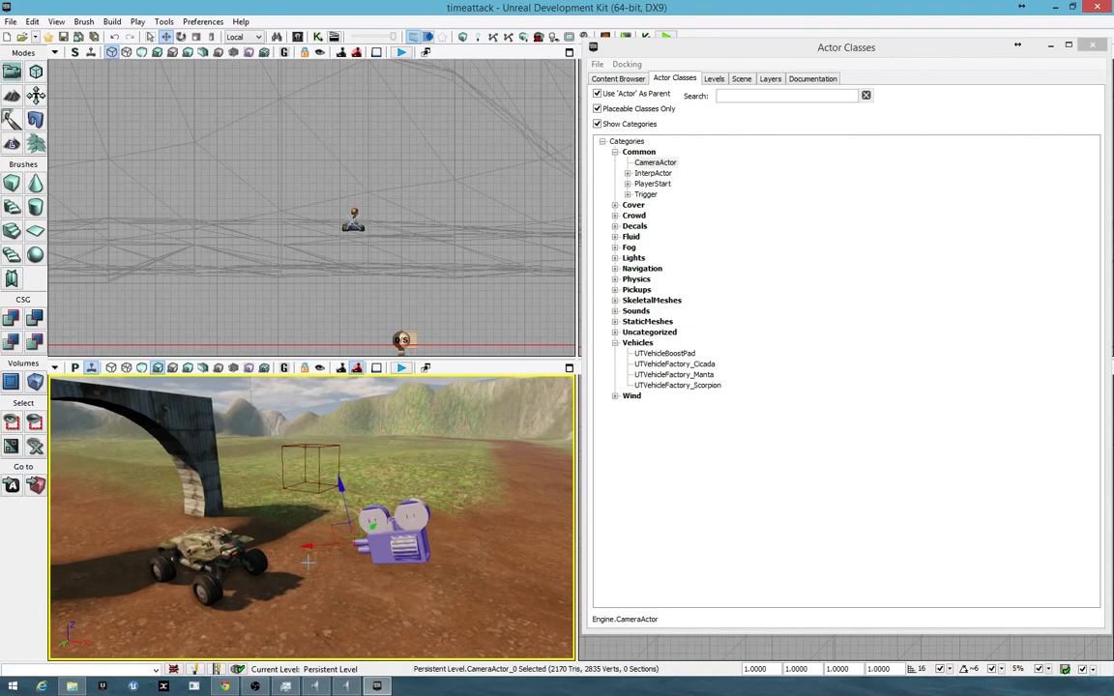
drag(362, 617, 350, 565)
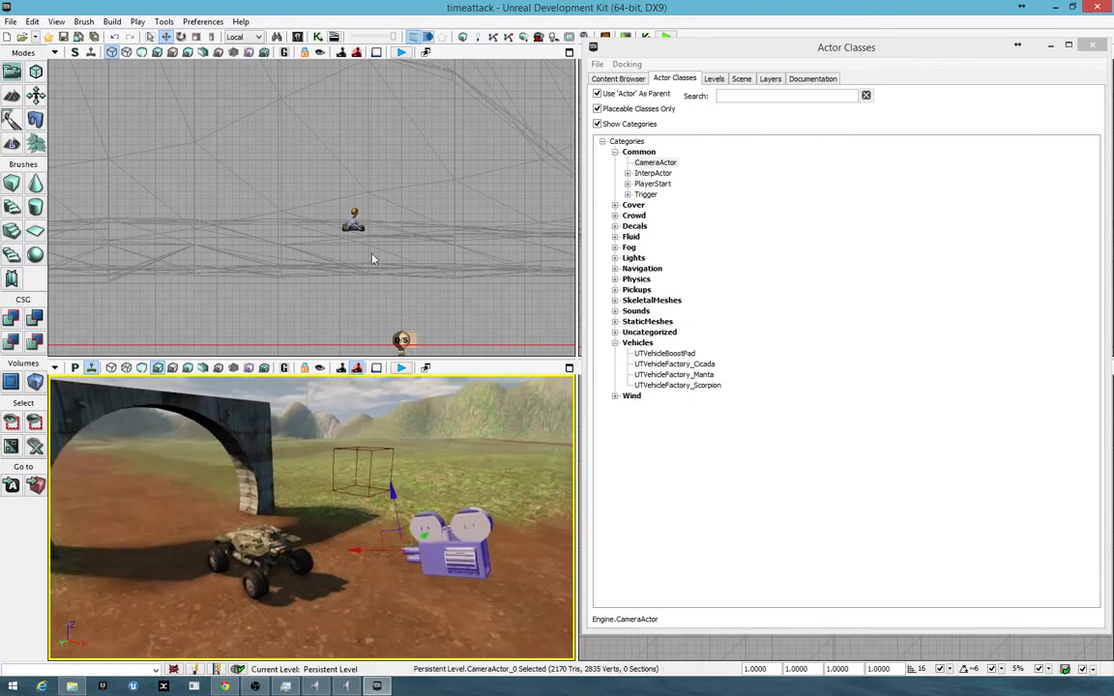
- Open the Kismet editor and add an object variable for the placed CameraActor
click(316, 36)
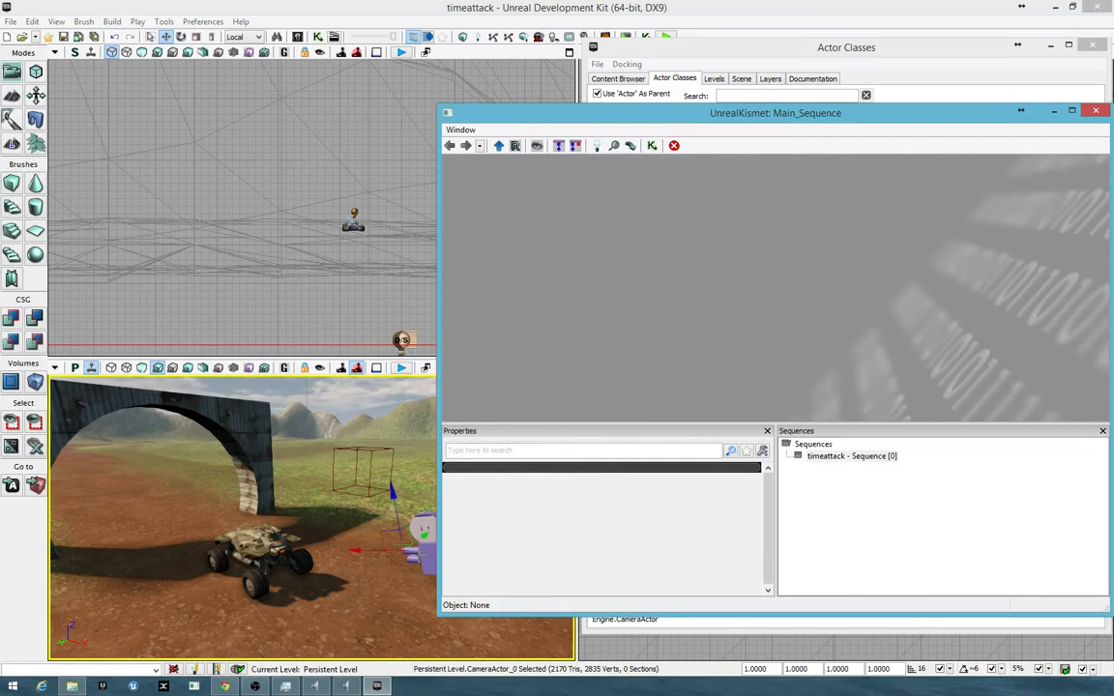
click(414, 551)
click(642, 287)
right_click(645, 283)
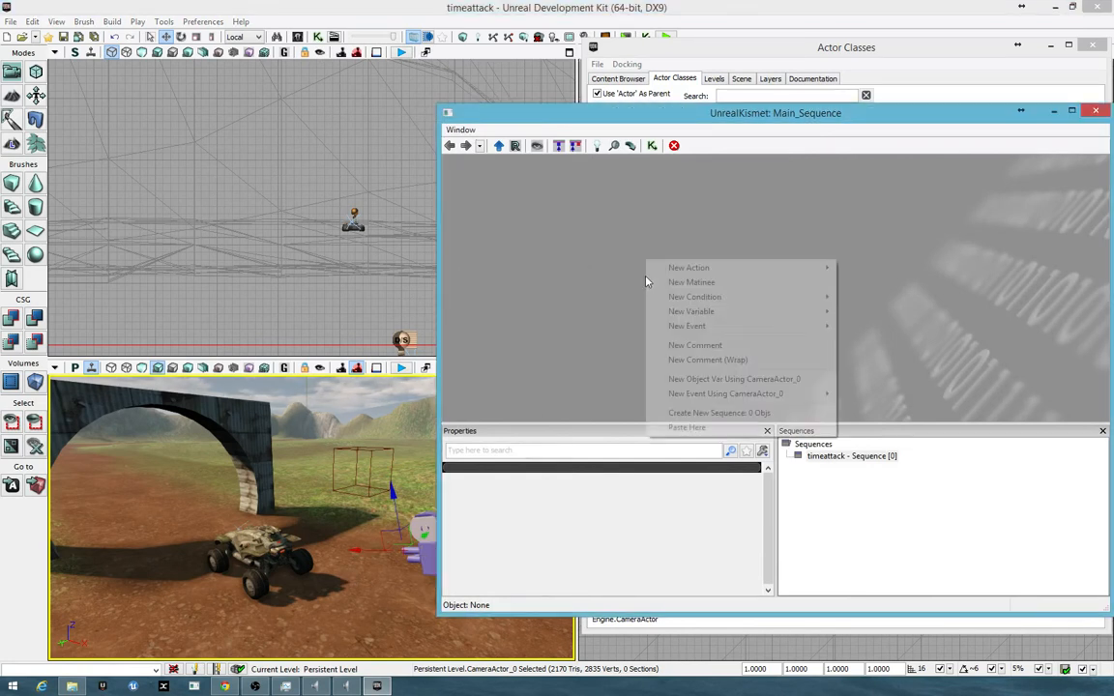
click(767, 379)
- Add a Kismet object variable for the Scorpion vehicle factory and arrange it beside the camera variable
click(275, 592)
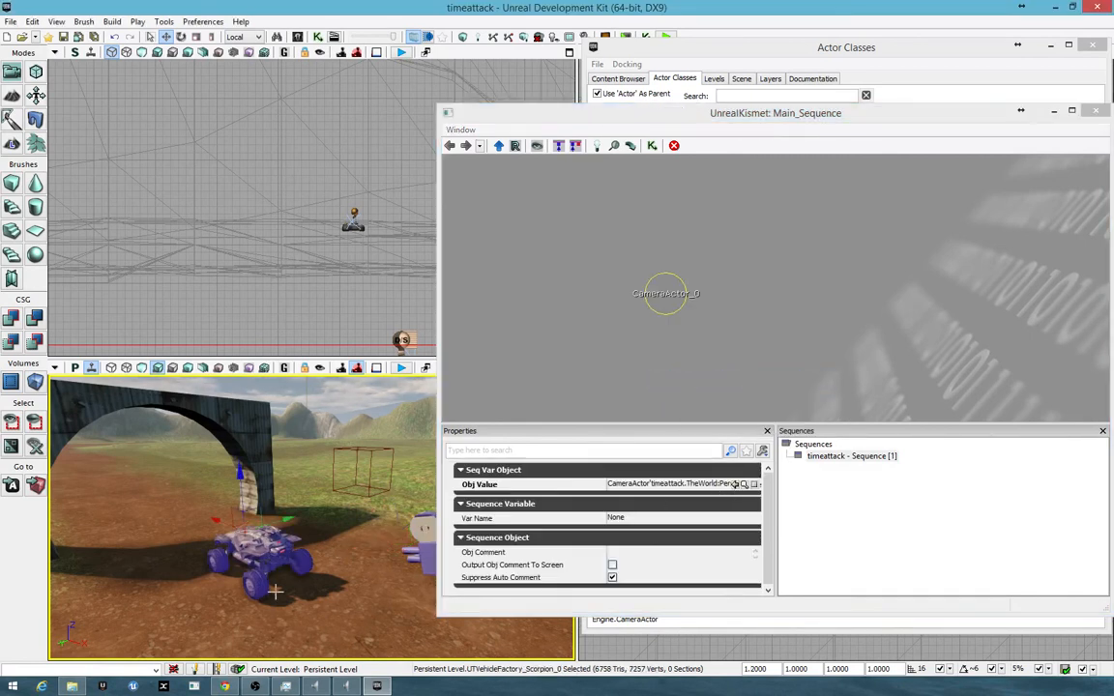
right_click(773, 270)
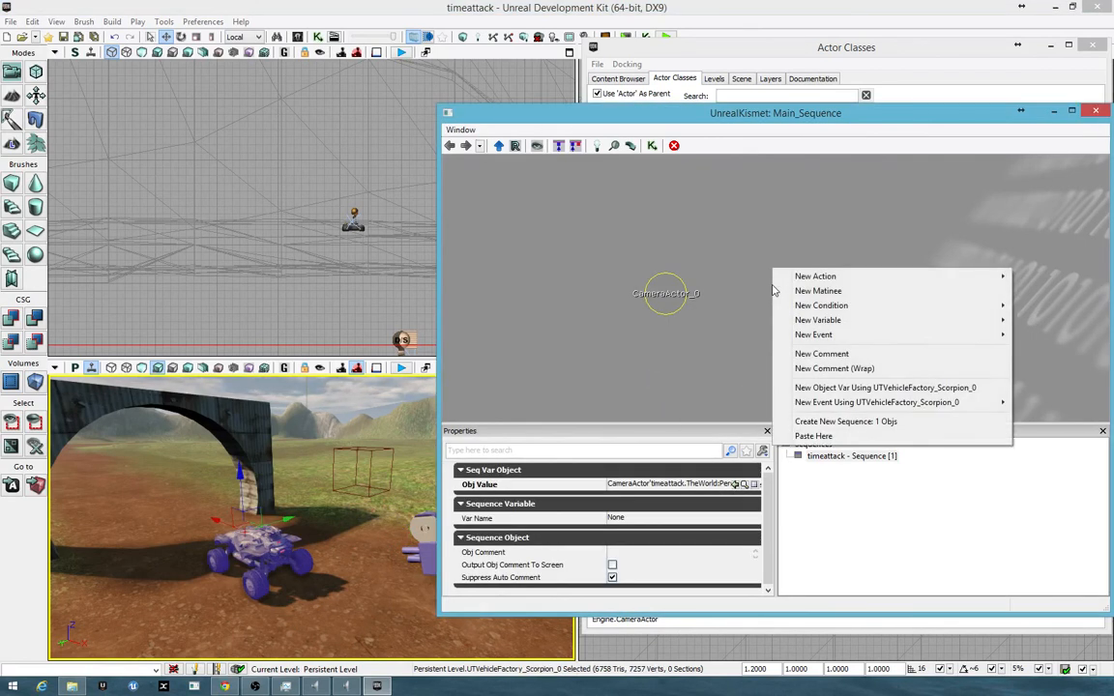
click(940, 392)
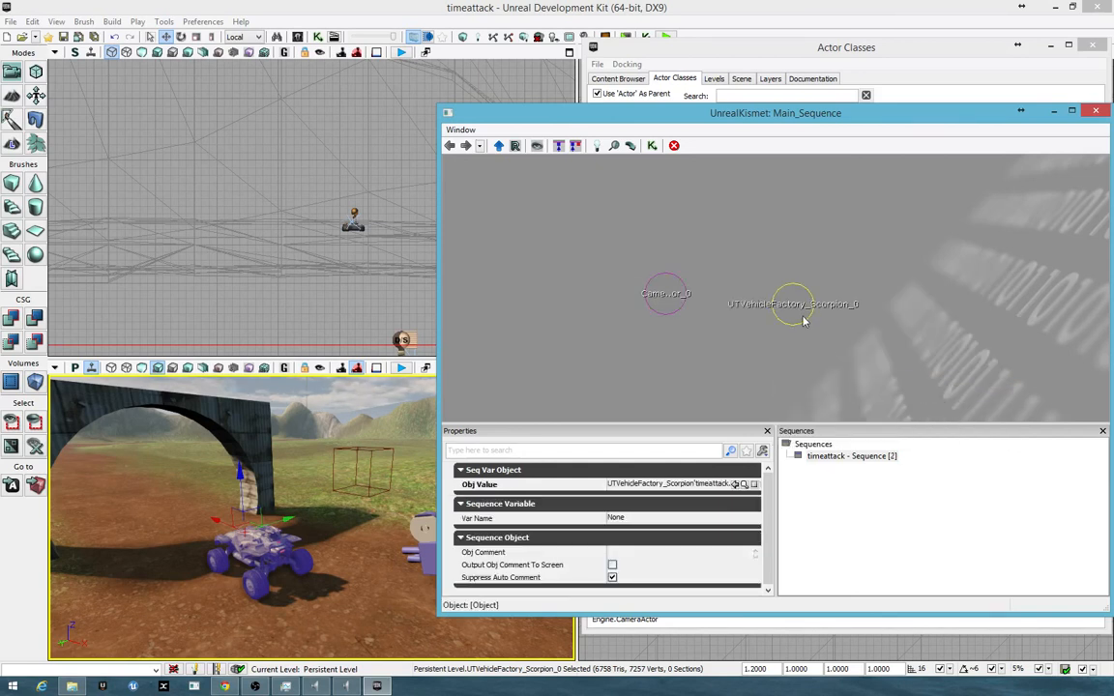
ctrl+drag(785, 307, 763, 291)
right_drag(316, 534, 358, 567)
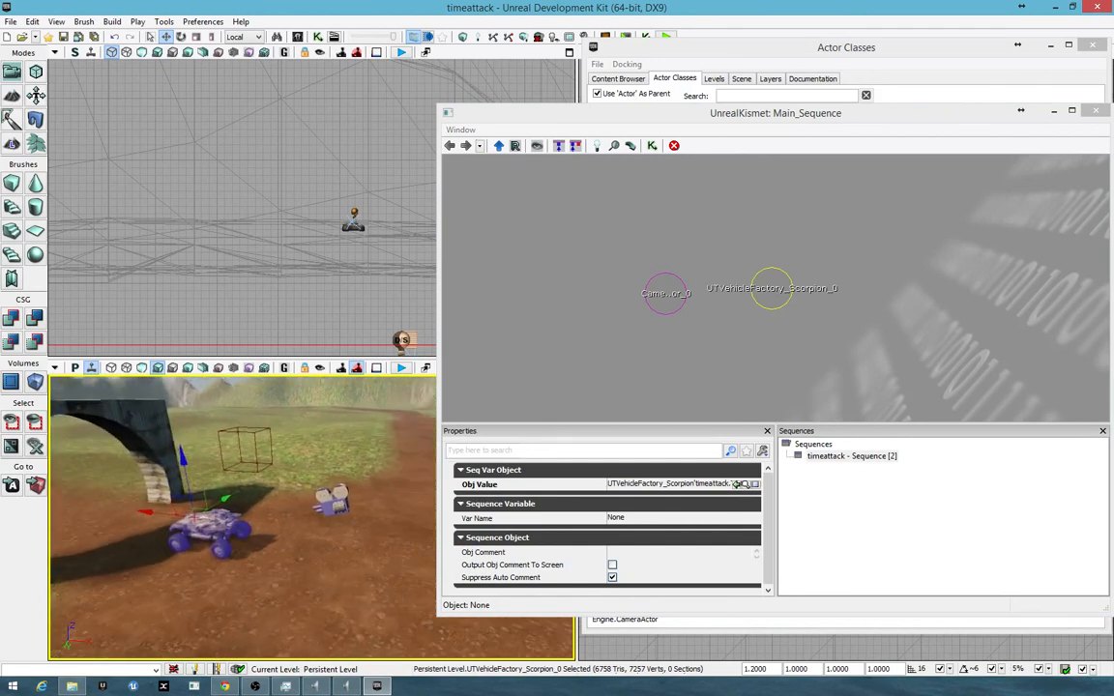
drag(652, 351, 749, 359)
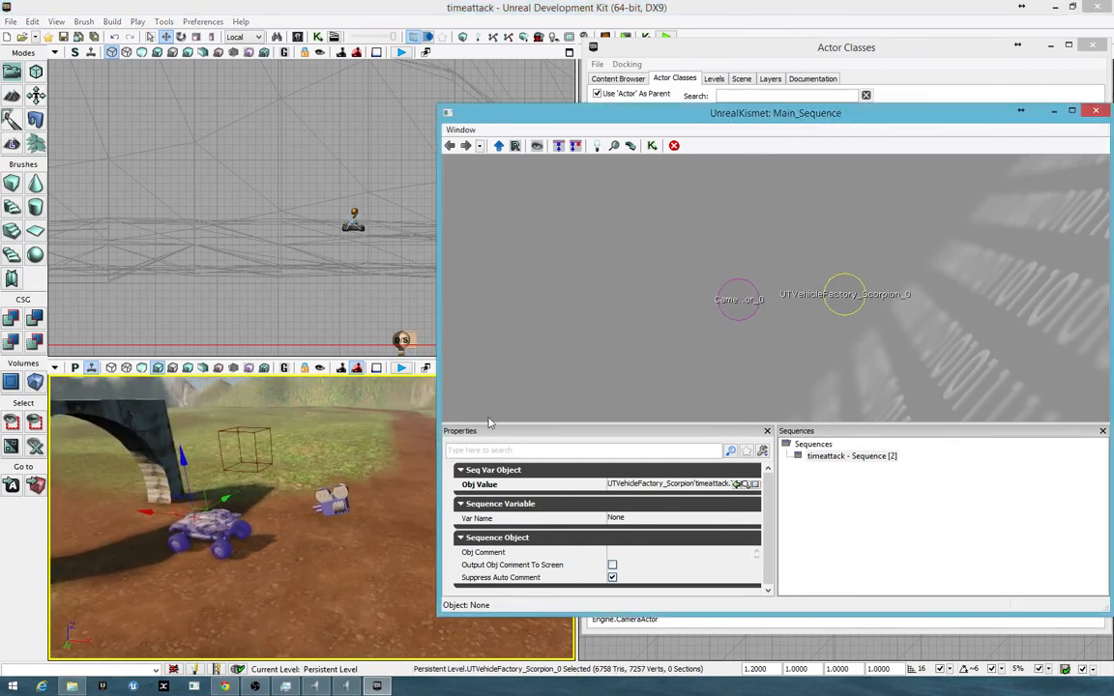
- Select the level's PlayerStart and add a Kismet object variable for it
right_drag(379, 452, 348, 466)
click(355, 225)
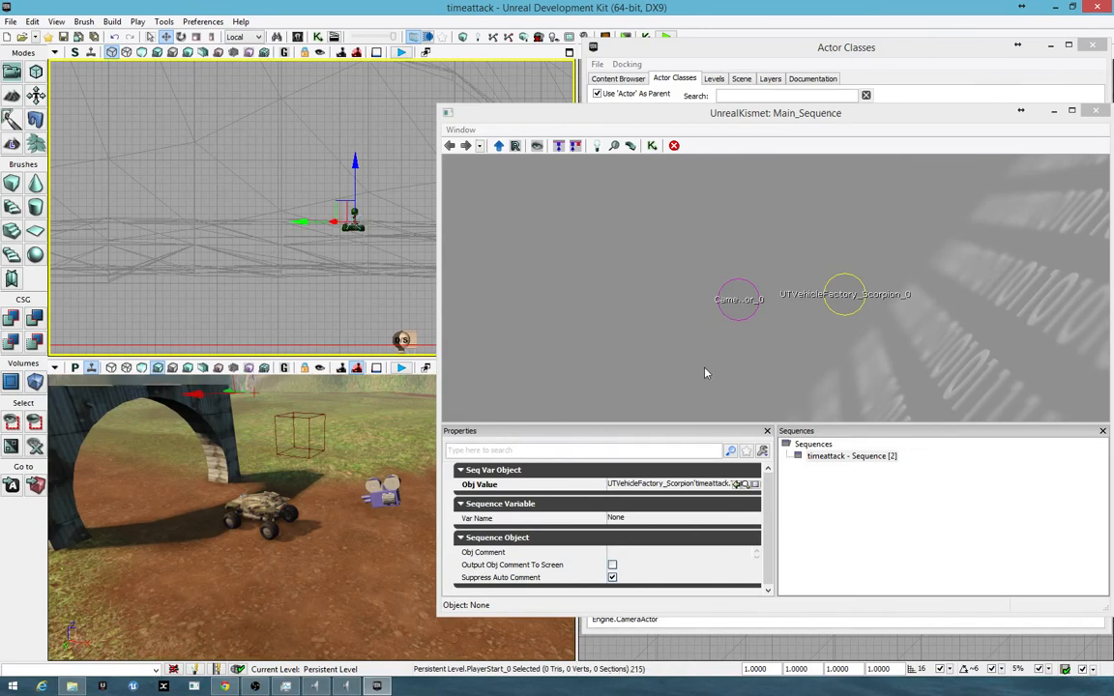
right_click(587, 366)
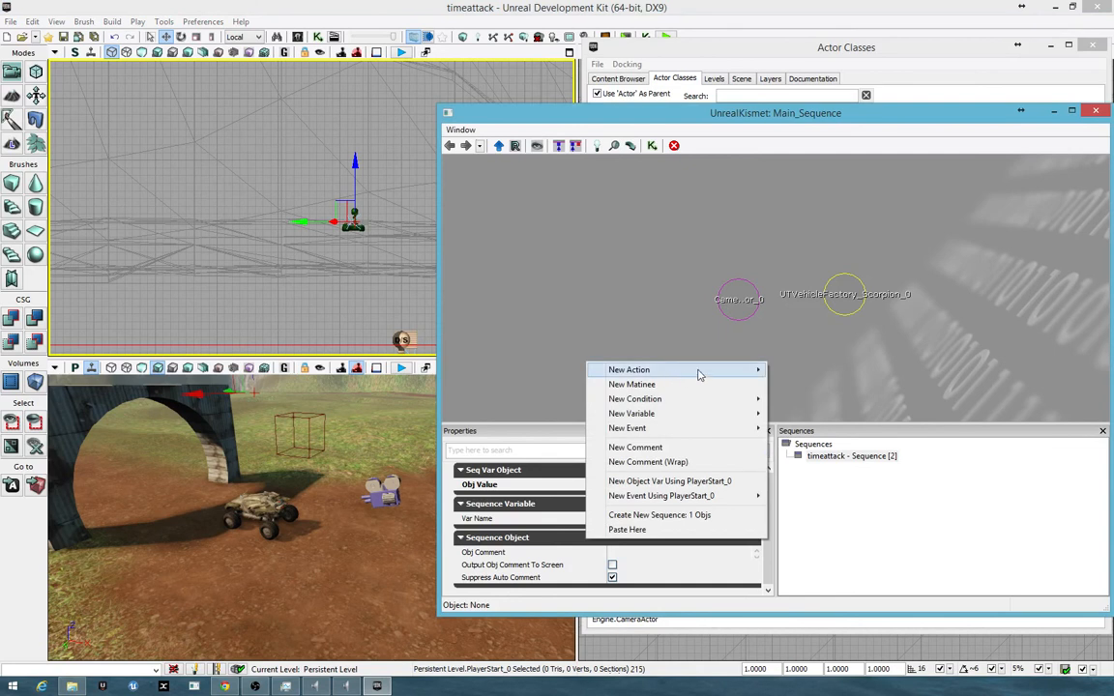
click(707, 484)
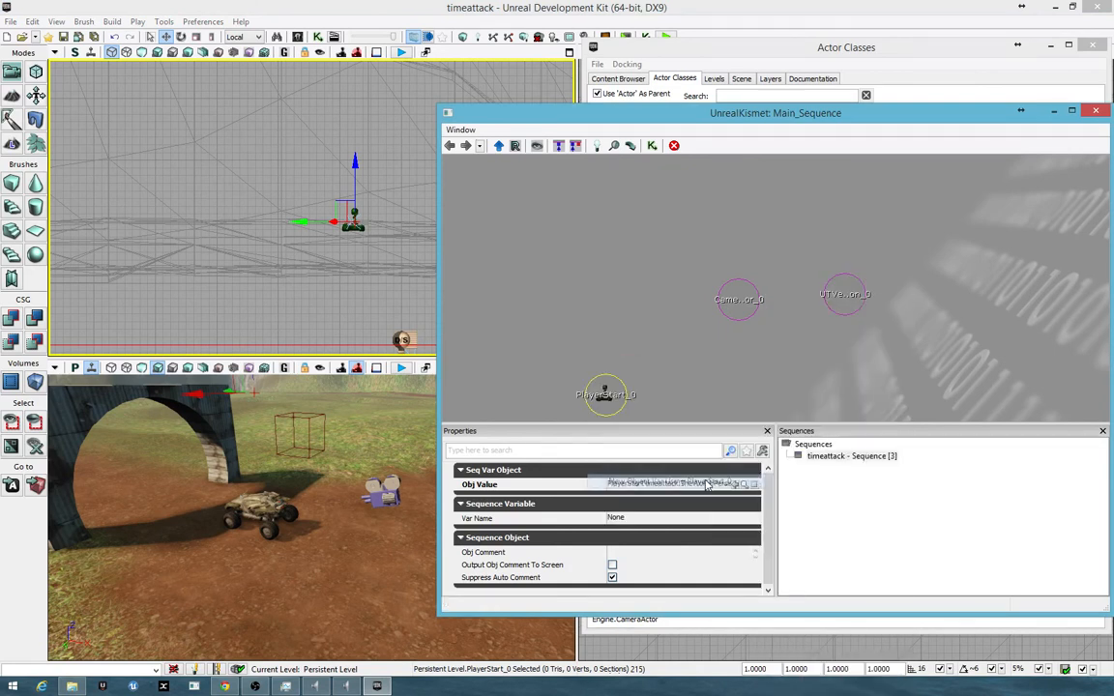
- Add a Player Spawned event and link its Spawn Point to the PlayerStart variable
right_click(538, 267)
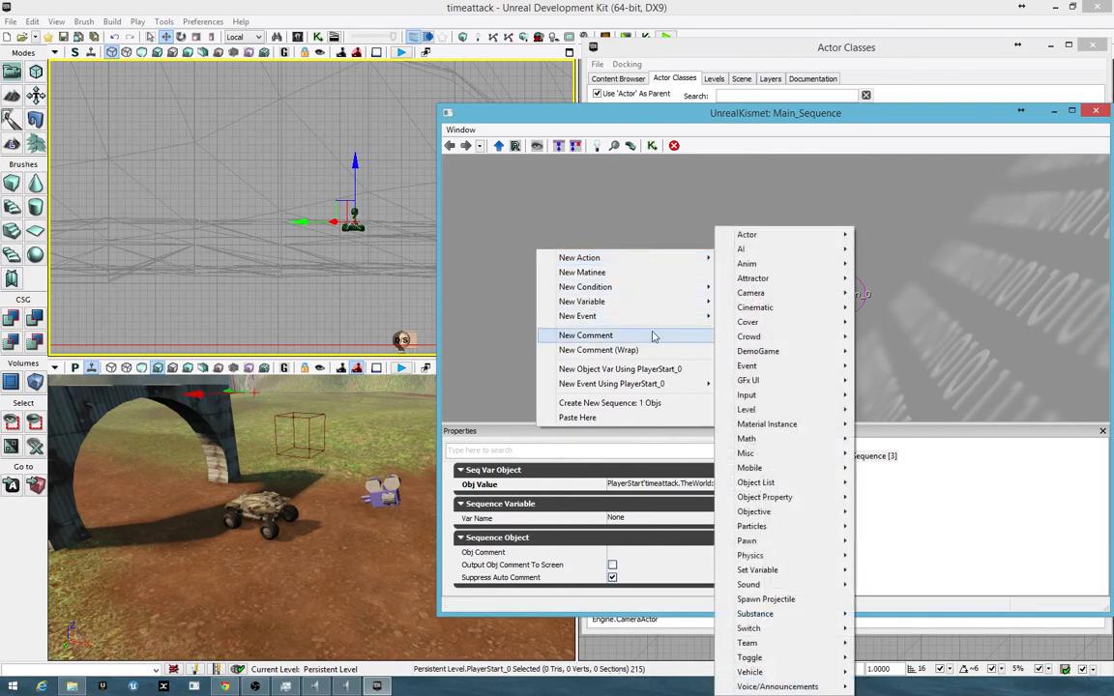
mouse_move(664, 317)
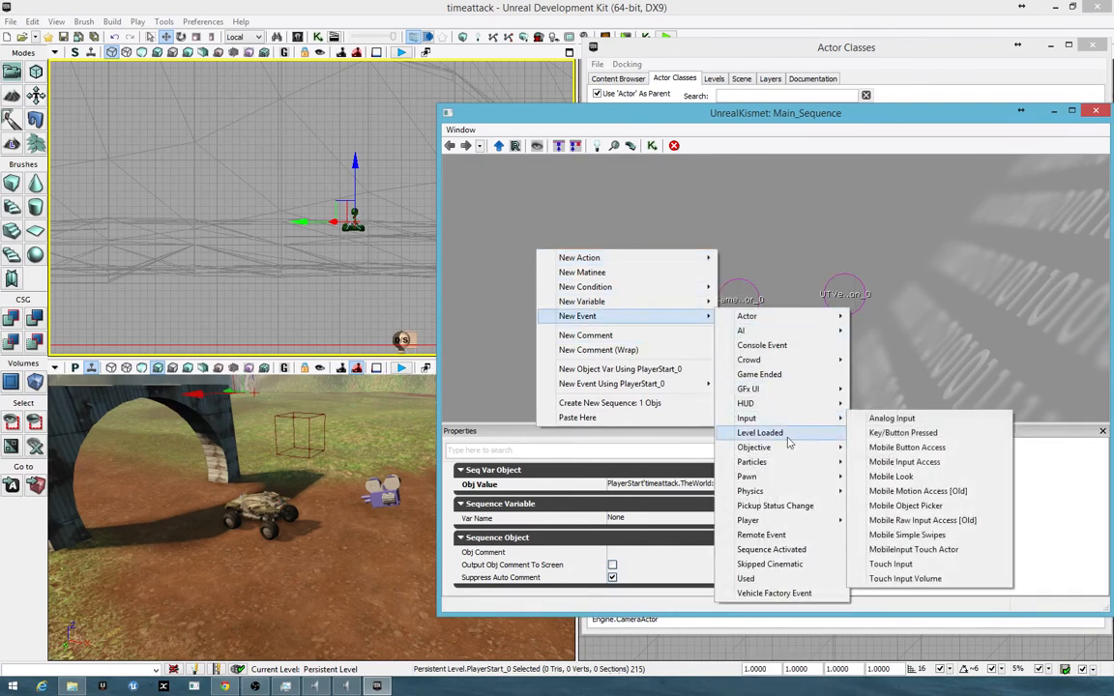
mouse_move(773, 520)
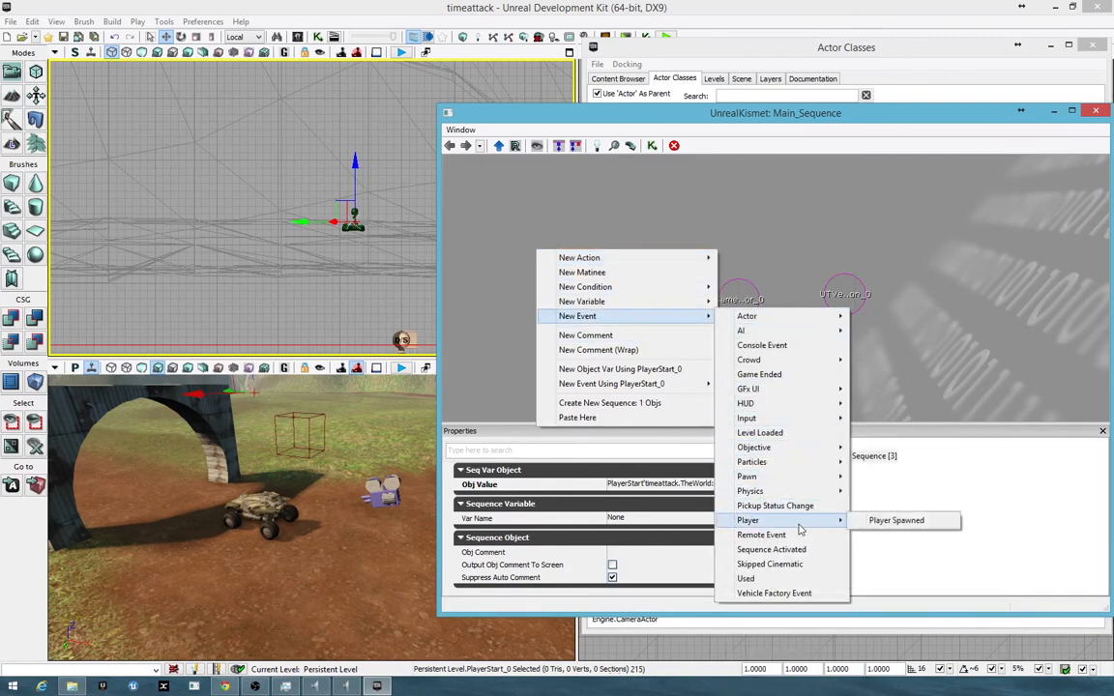
click(883, 522)
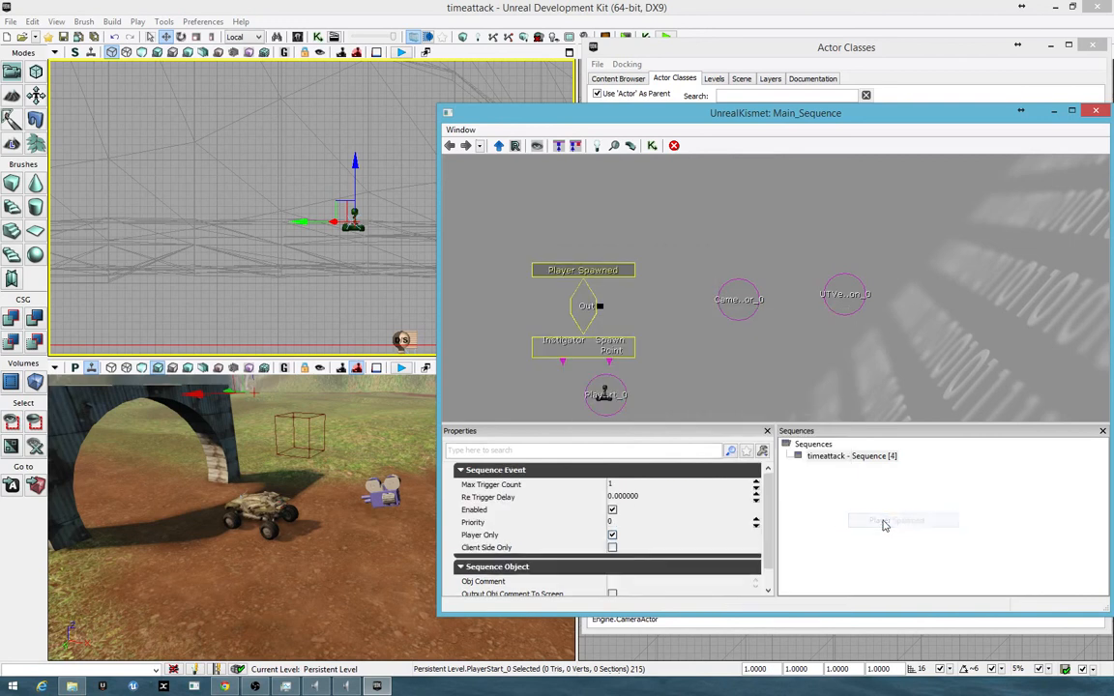
click(610, 367)
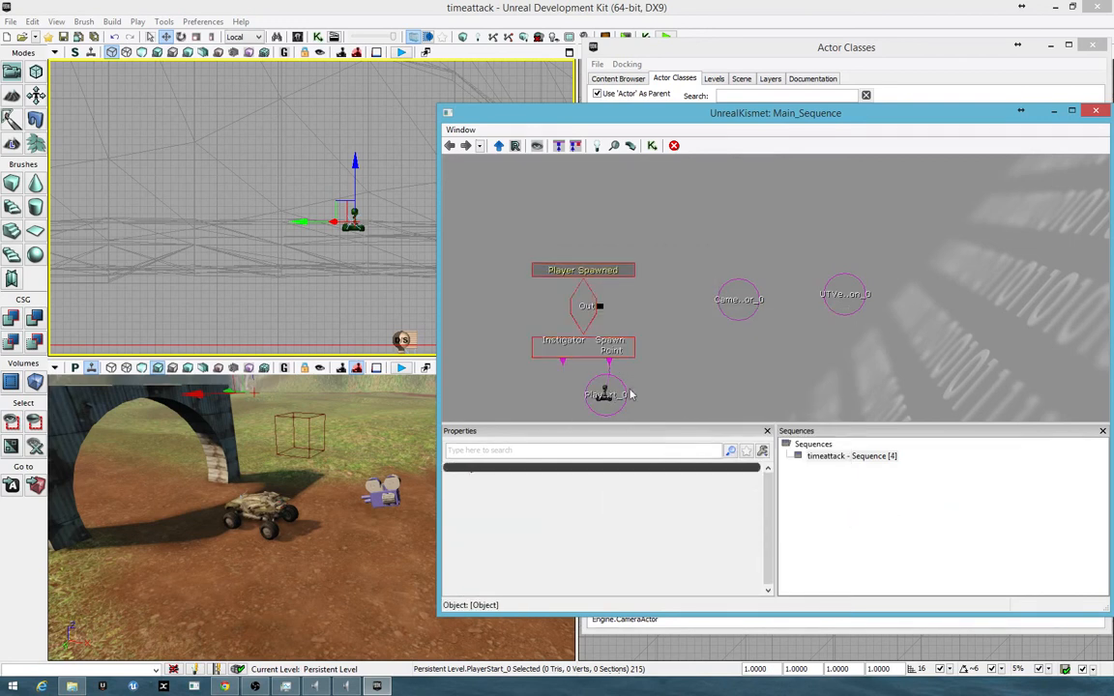
click(608, 405)
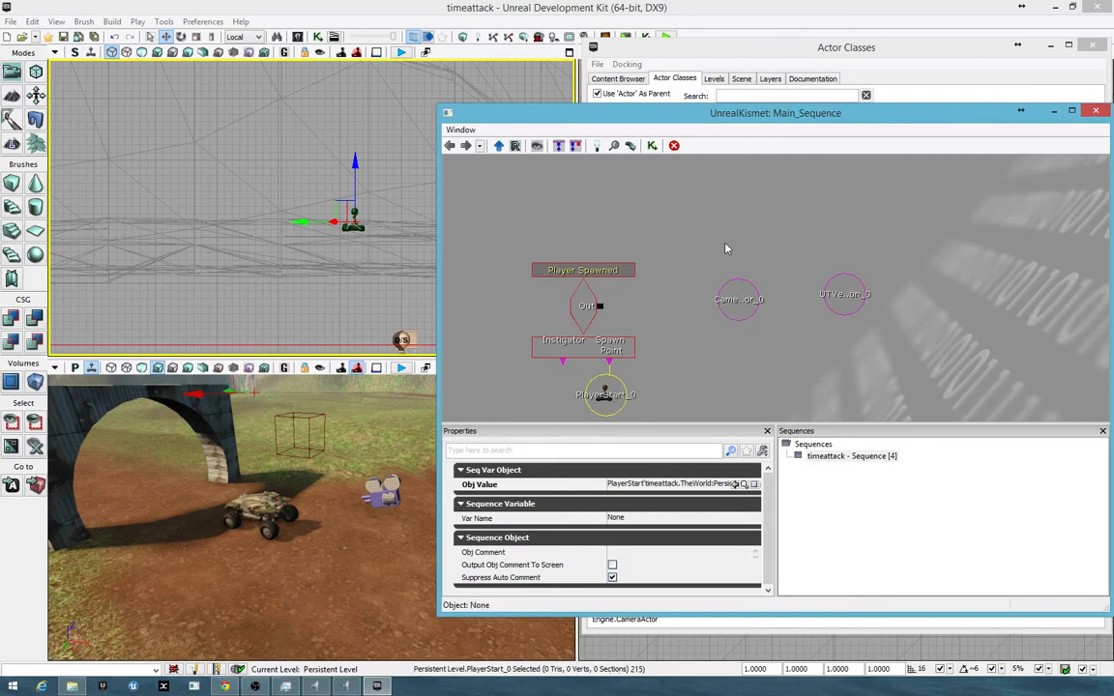
- Add an Enter Vehicle action and connect the Player Spawned event's Out to its In
right_click(729, 205)
mouse_move(827, 210)
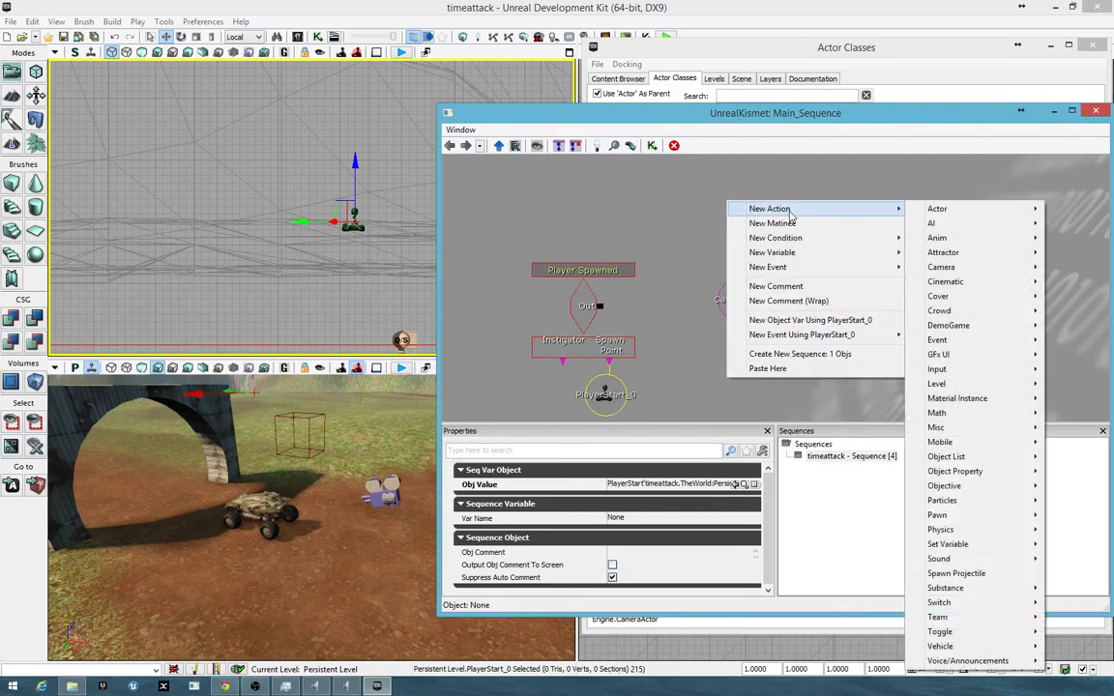
mouse_move(936, 208)
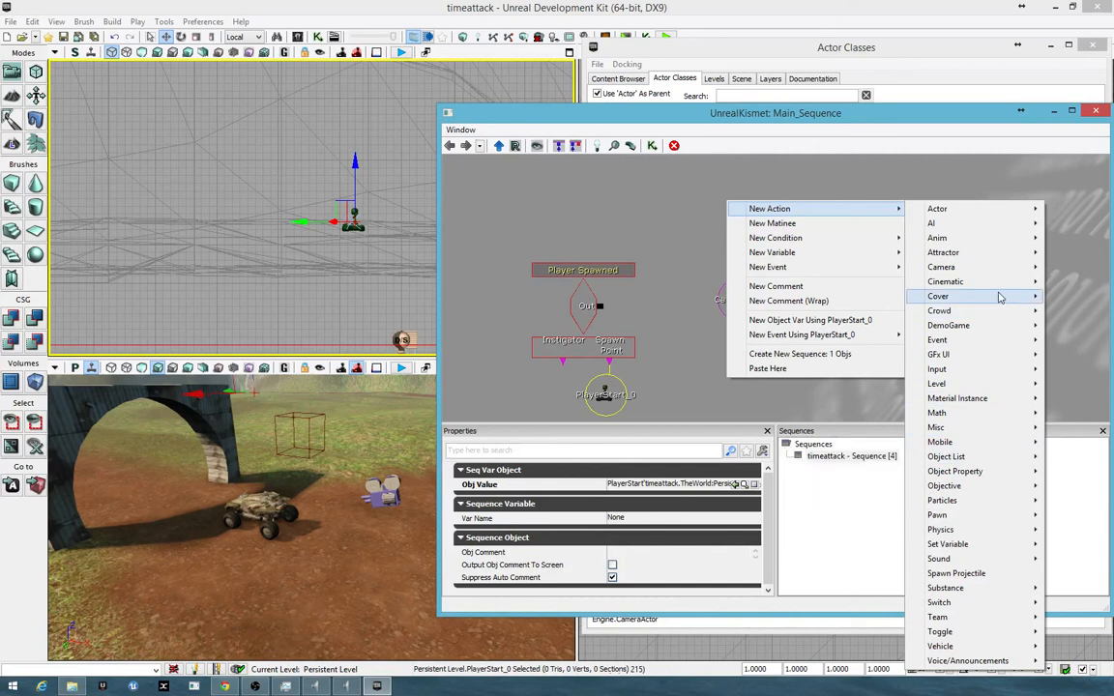
mouse_move(1006, 311)
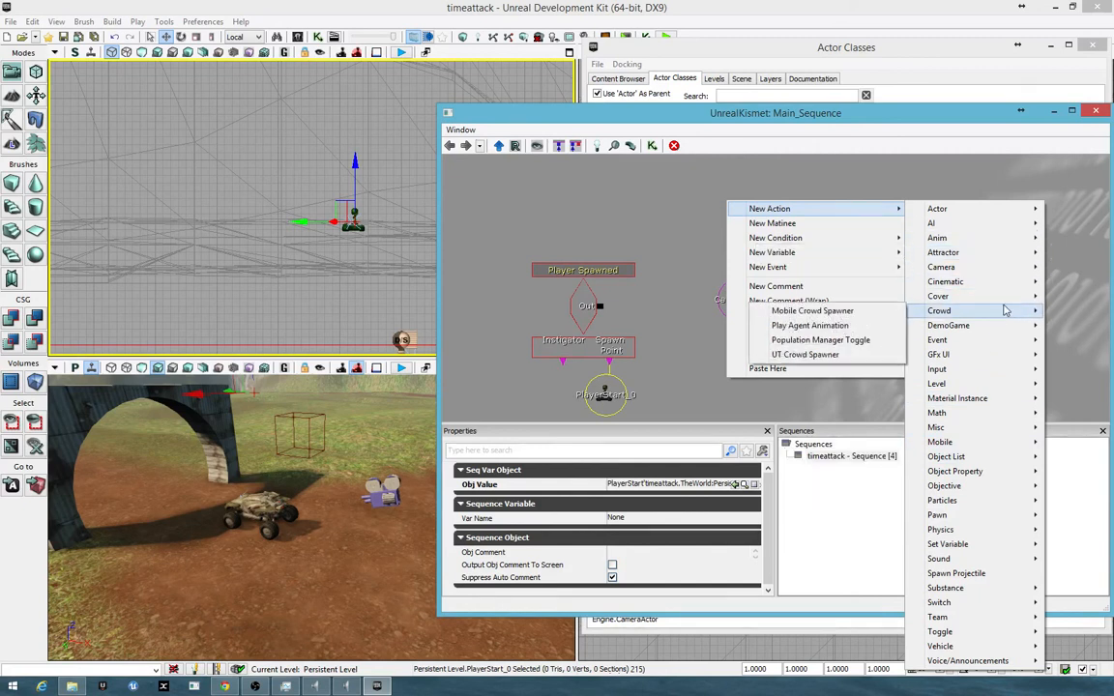
mouse_move(986, 517)
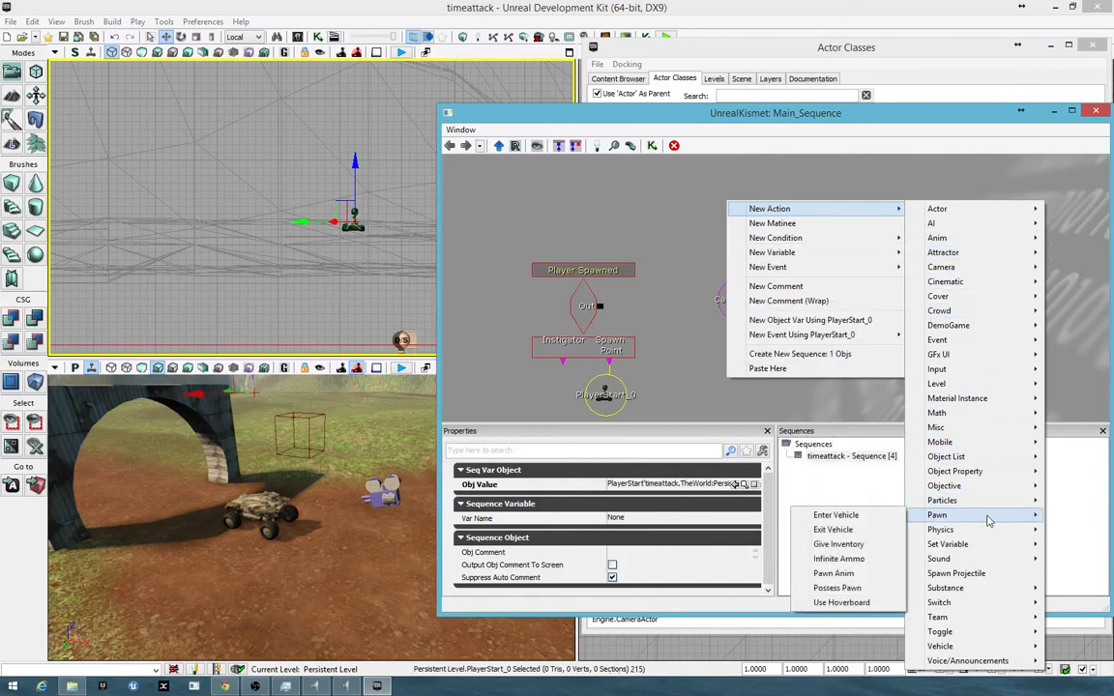
click(882, 523)
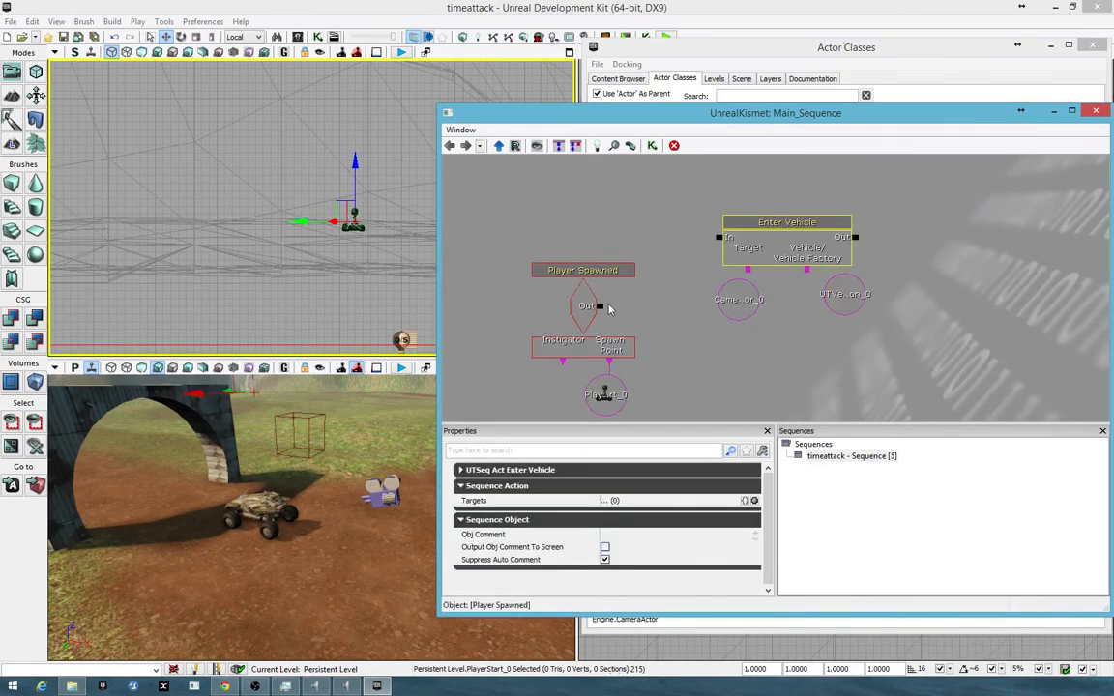
drag(600, 308, 718, 237)
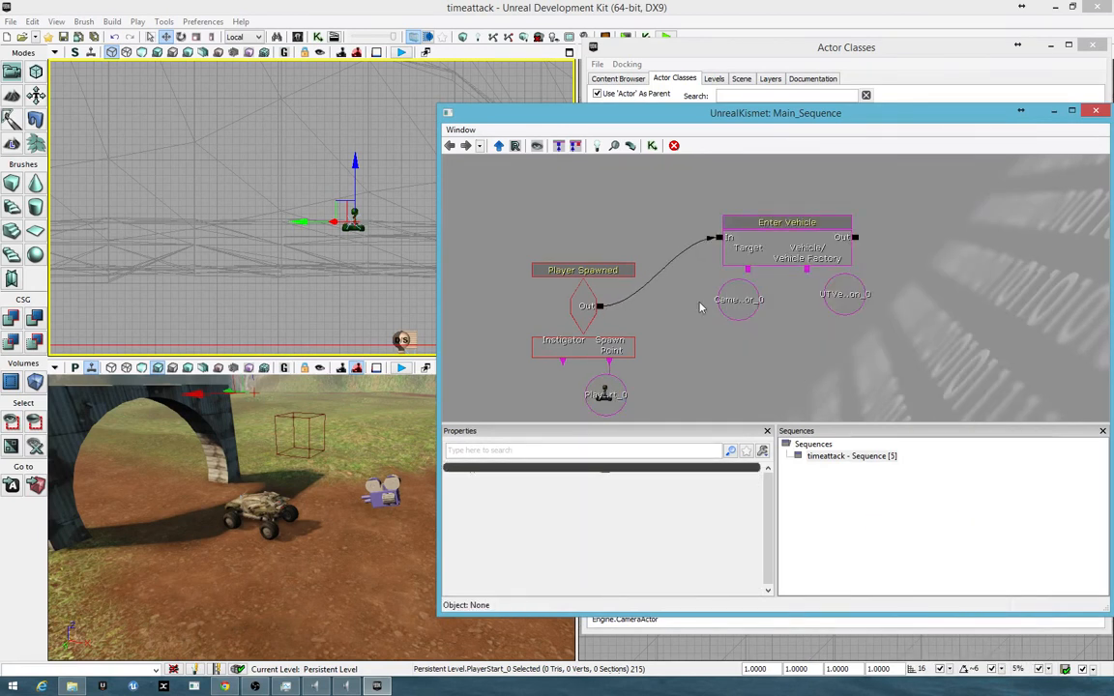
- Move the camera variable aside and link the Enter Vehicle action's Vehicle Factory connector to the Scorpion variable
click(607, 398)
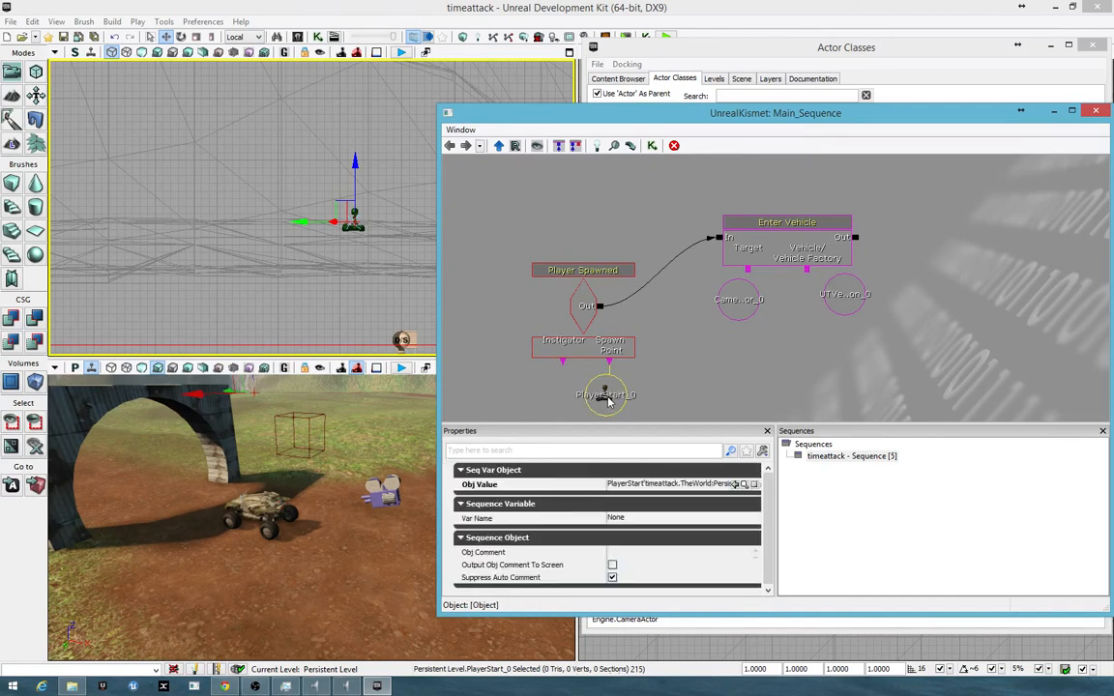
click(737, 298)
ctrl+drag(748, 278, 936, 350)
click(801, 277)
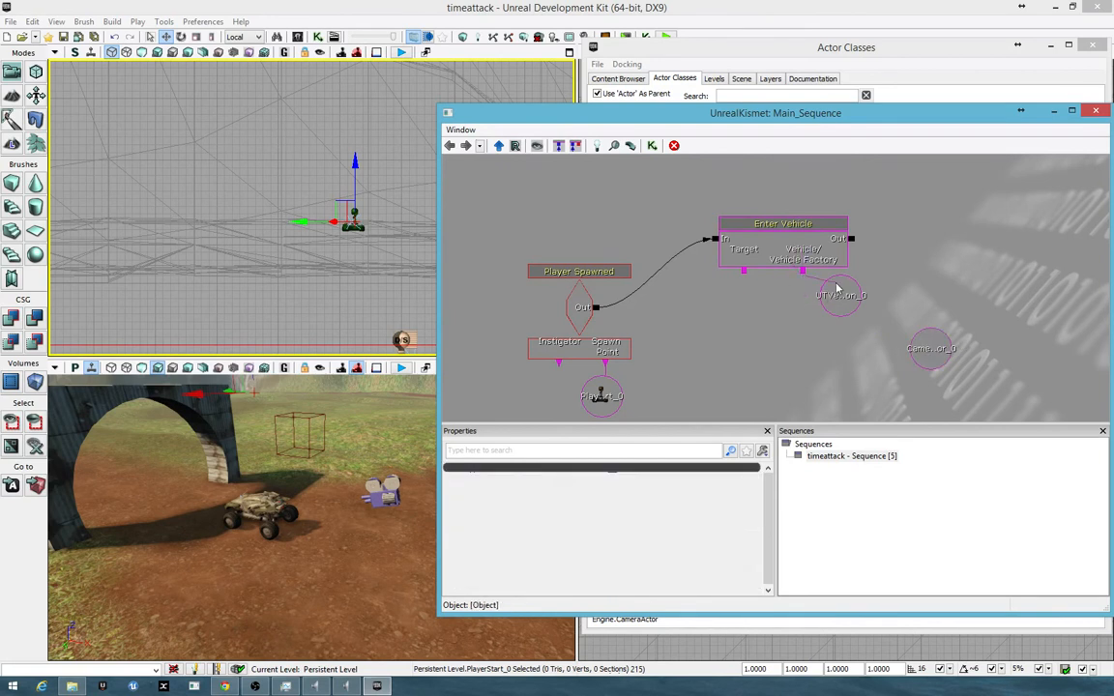
- Add a Player variable with All Players turned off and link it to the Enter Vehicle action's Target connector
right_click(727, 281)
mouse_move(838, 333)
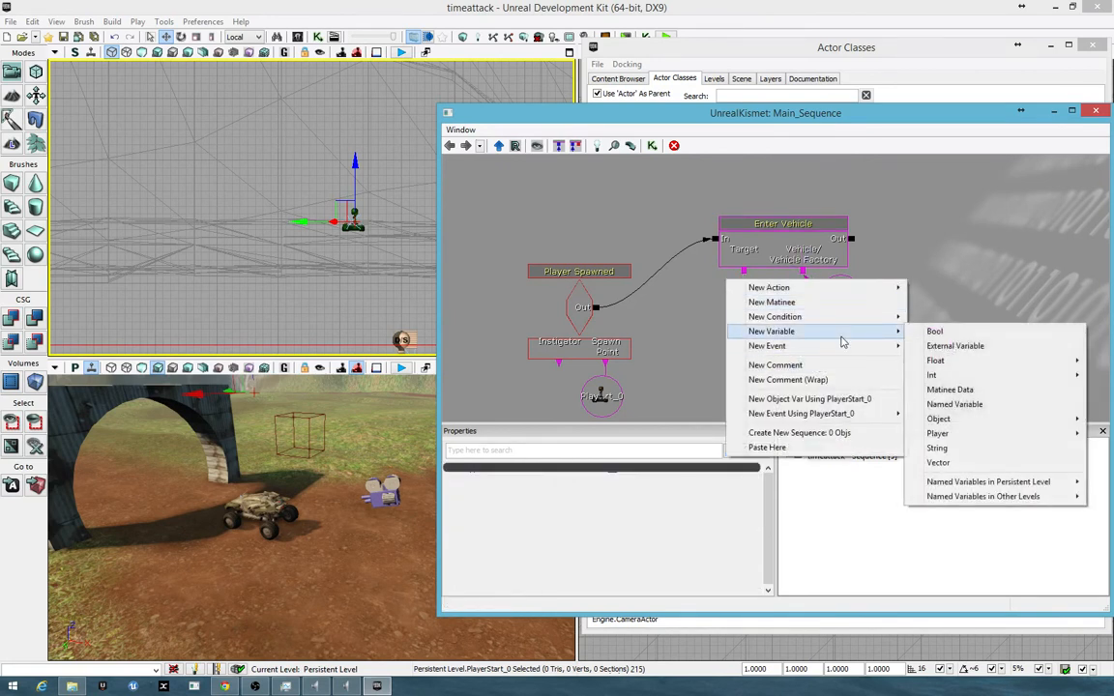
mouse_move(937, 433)
click(841, 437)
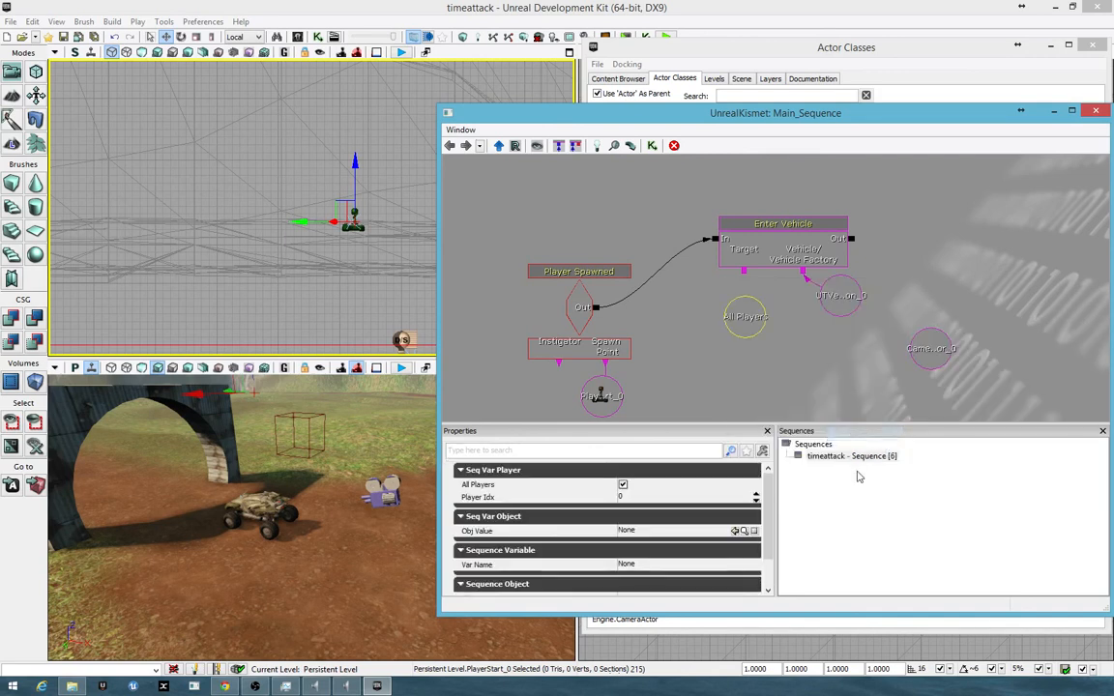
drag(743, 273, 749, 317)
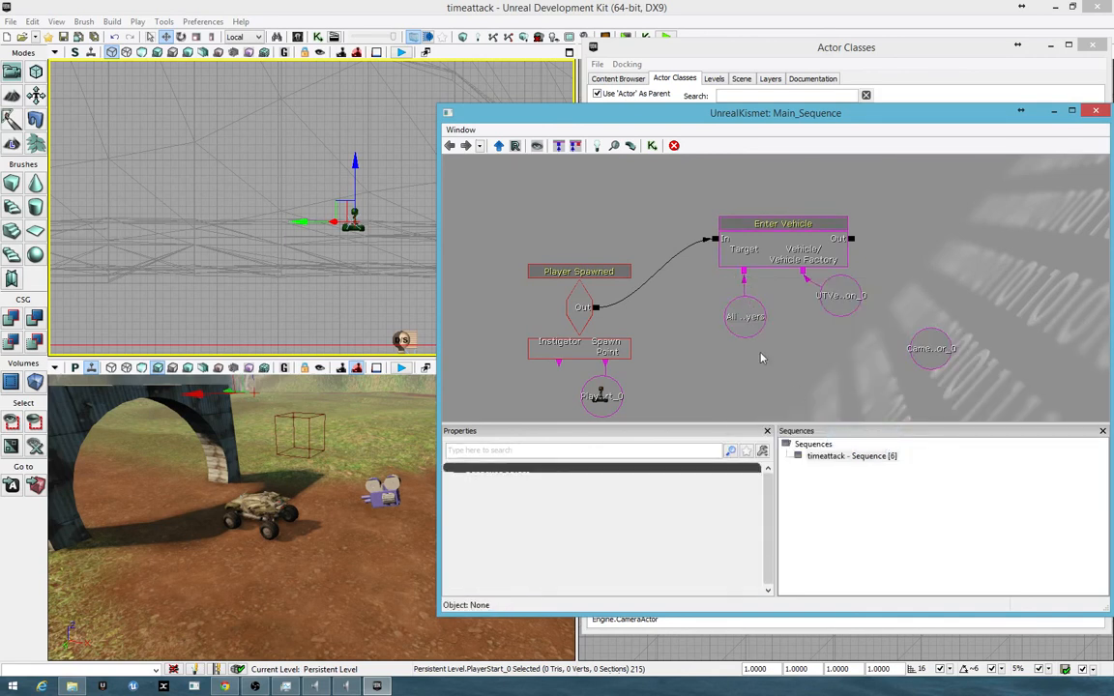
click(750, 320)
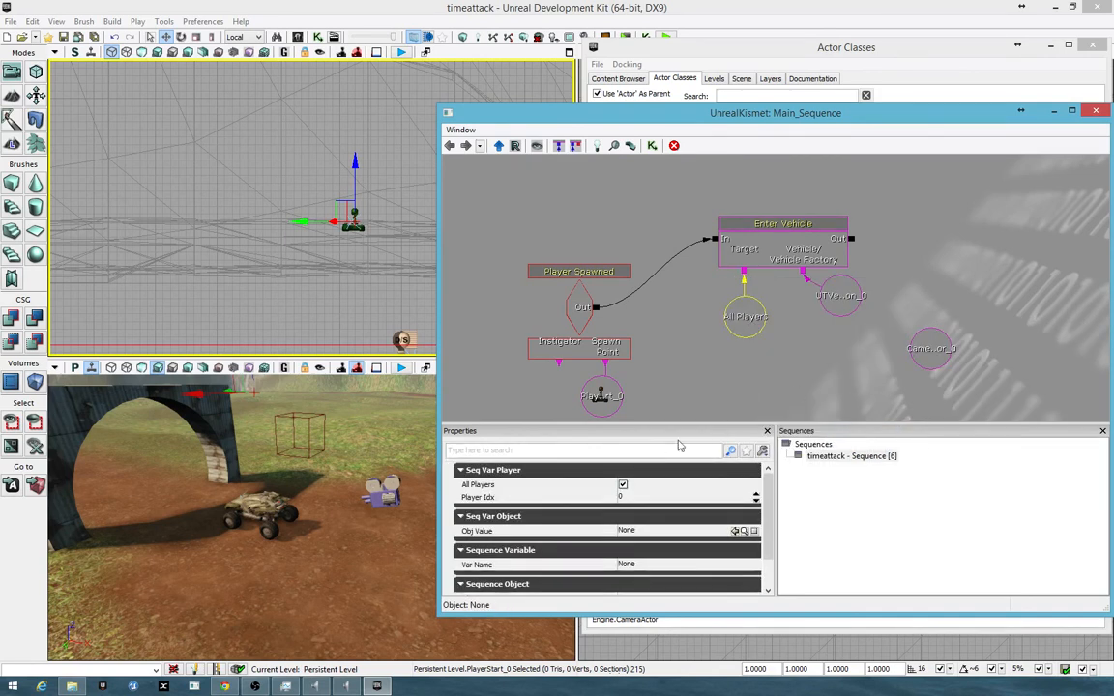
click(623, 485)
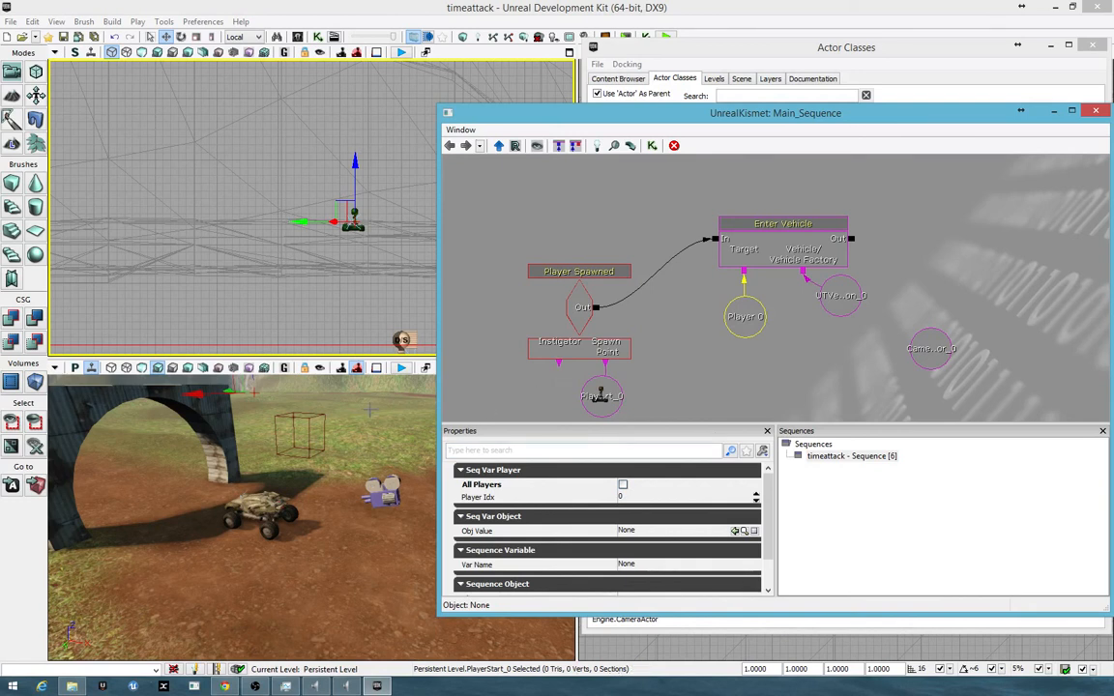
- Play-test the level in the perspective viewport despite the external package references, and close the Kismet editor
click(401, 372)
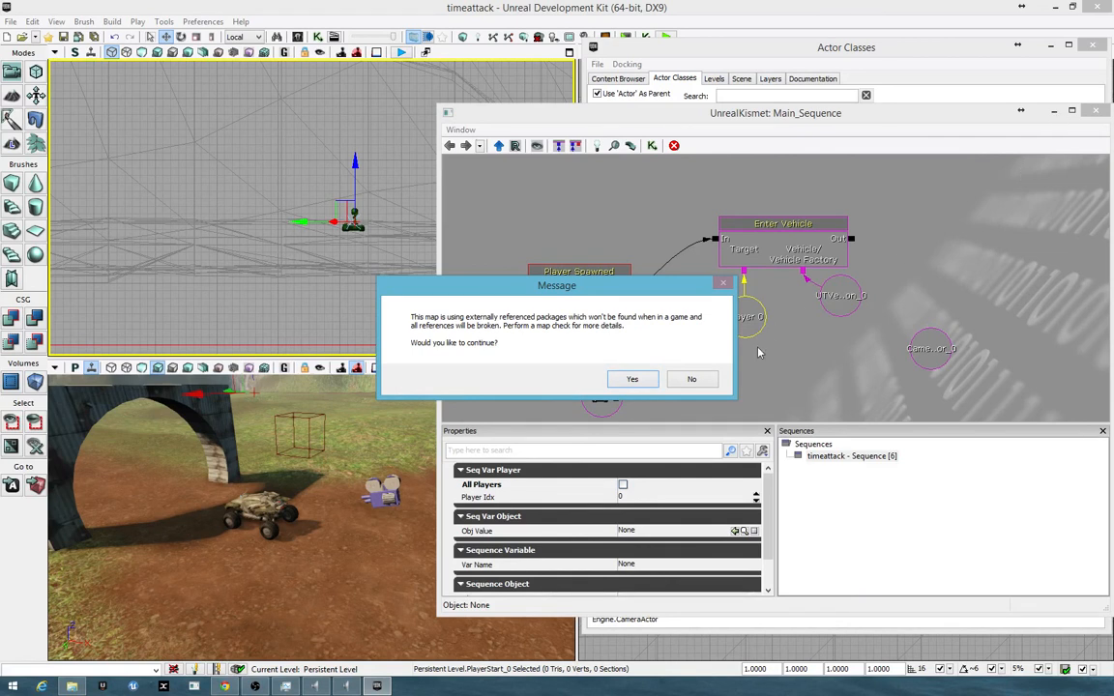
click(632, 379)
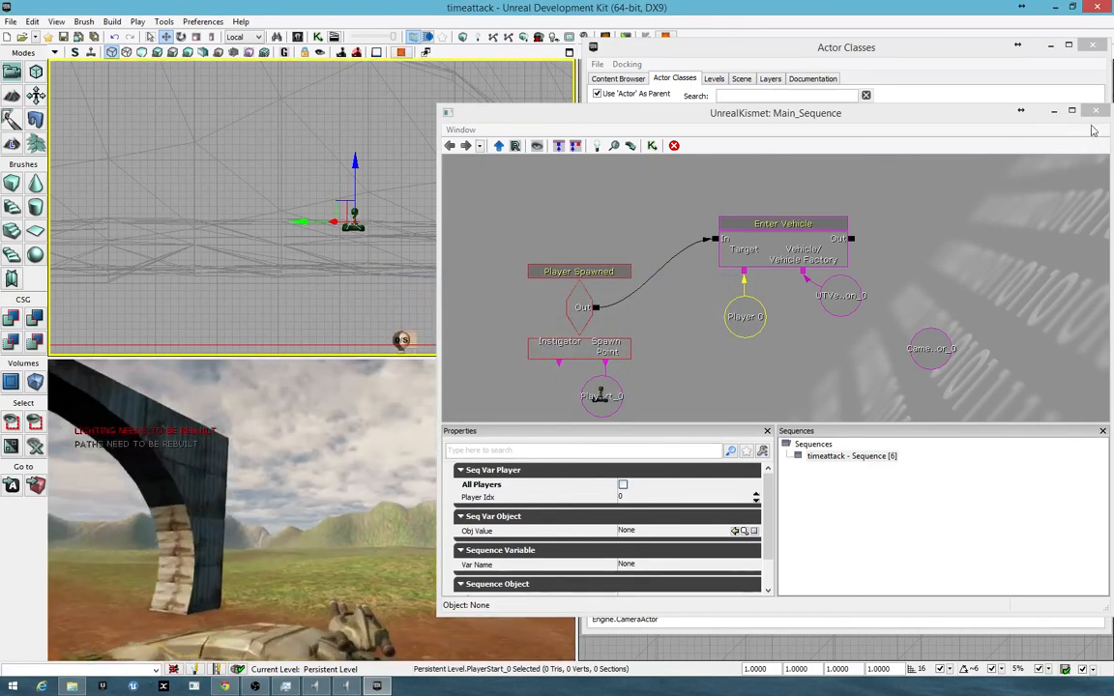
click(1097, 113)
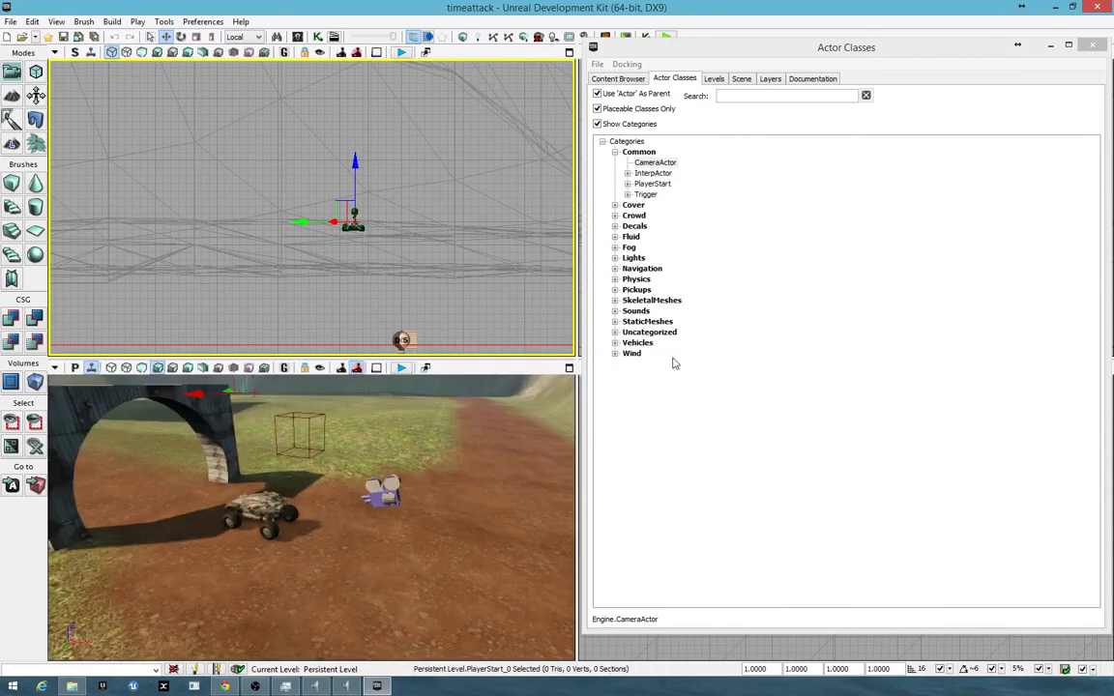
- Display all object types in the External timeattack package, with the metal search text cleared
click(636, 86)
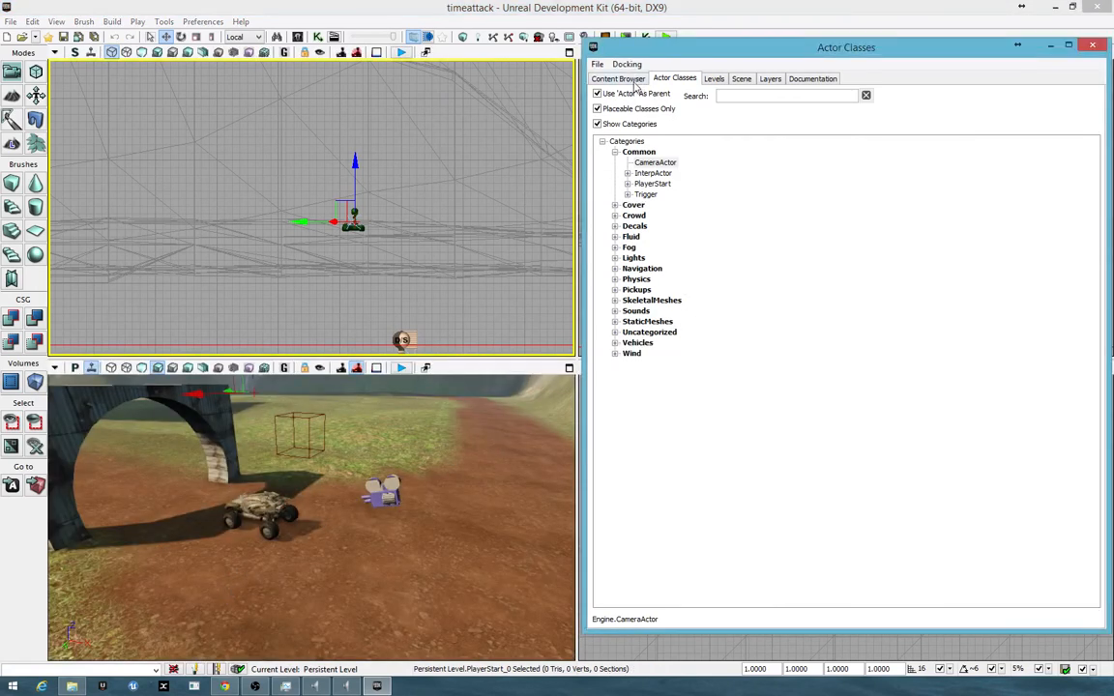
click(632, 80)
click(638, 484)
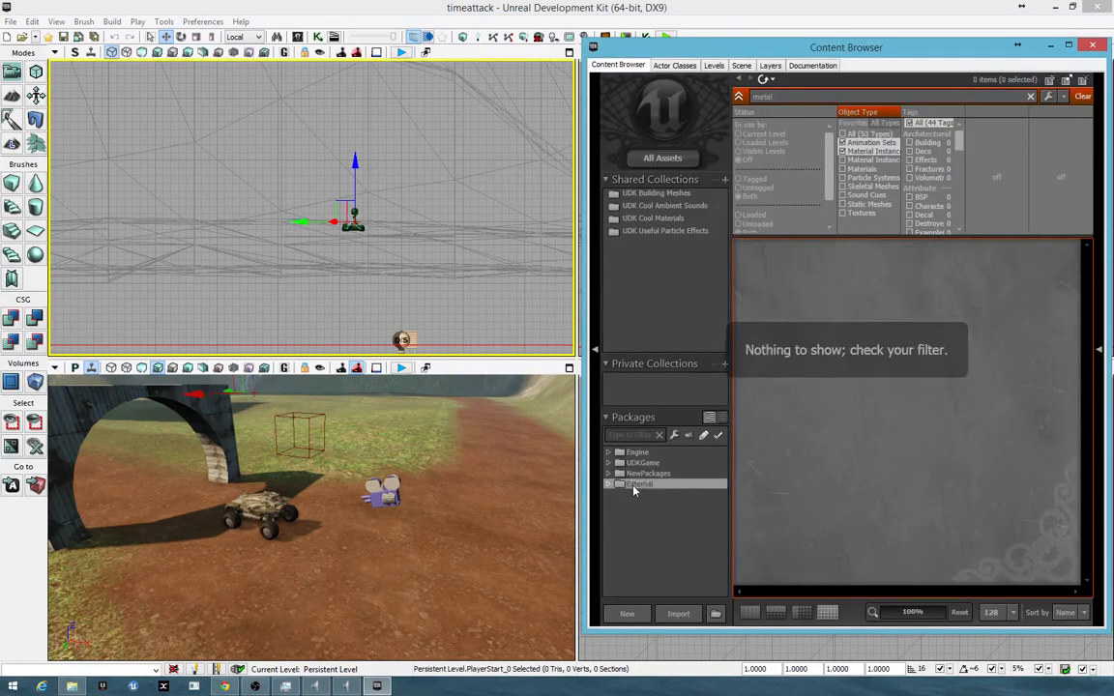
click(609, 485)
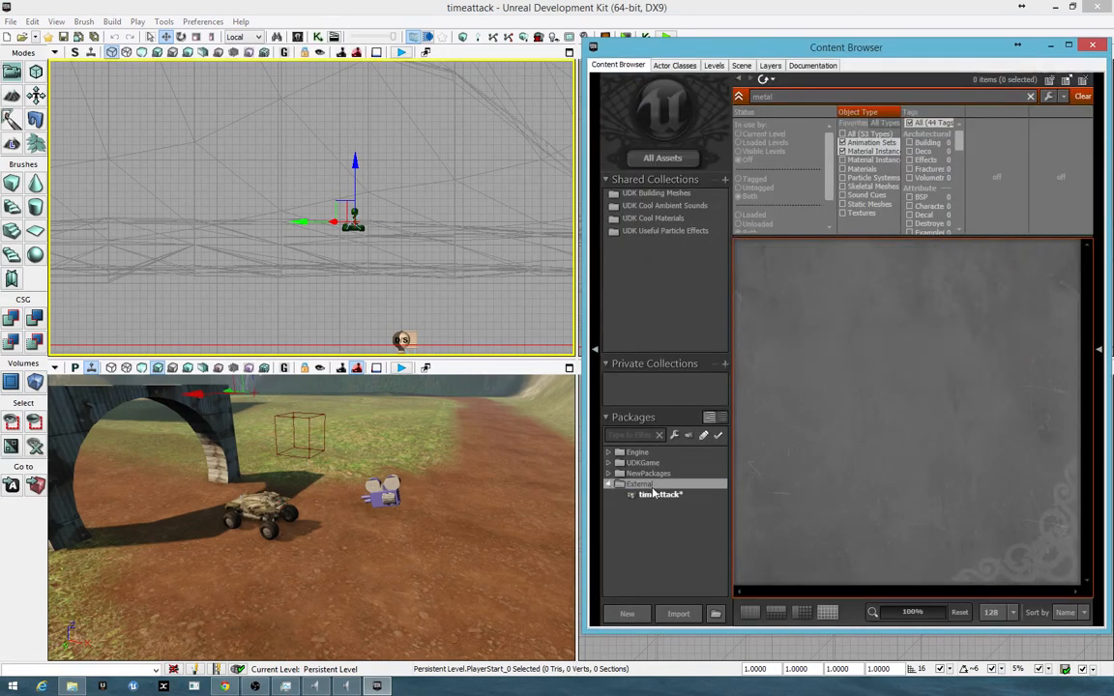
click(655, 494)
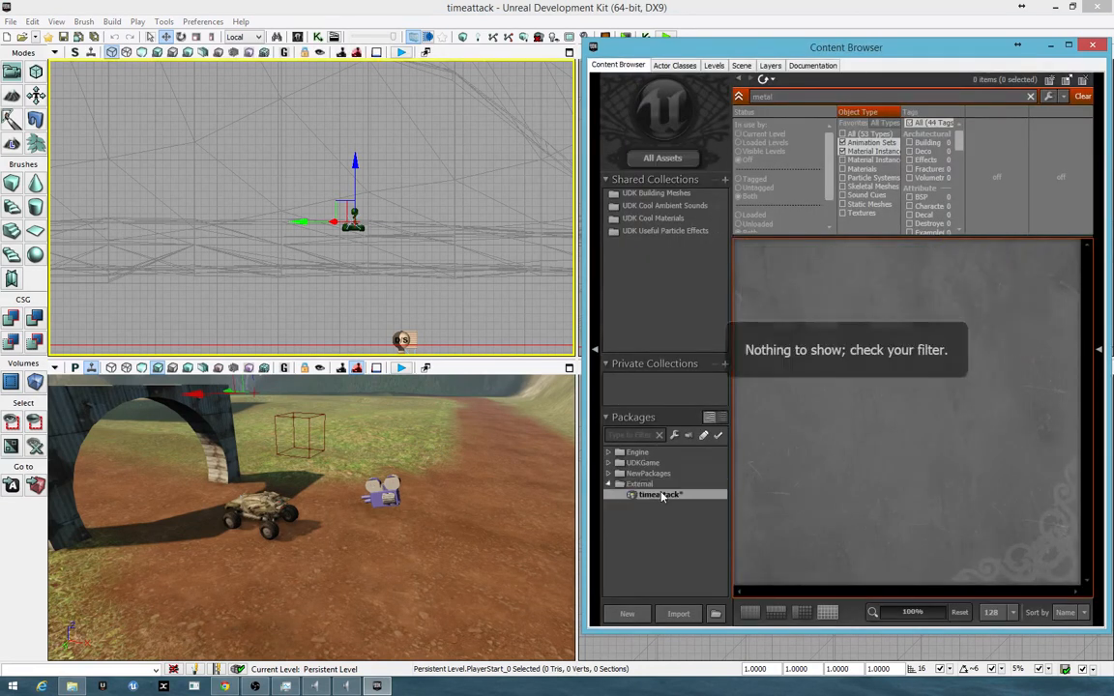
click(866, 133)
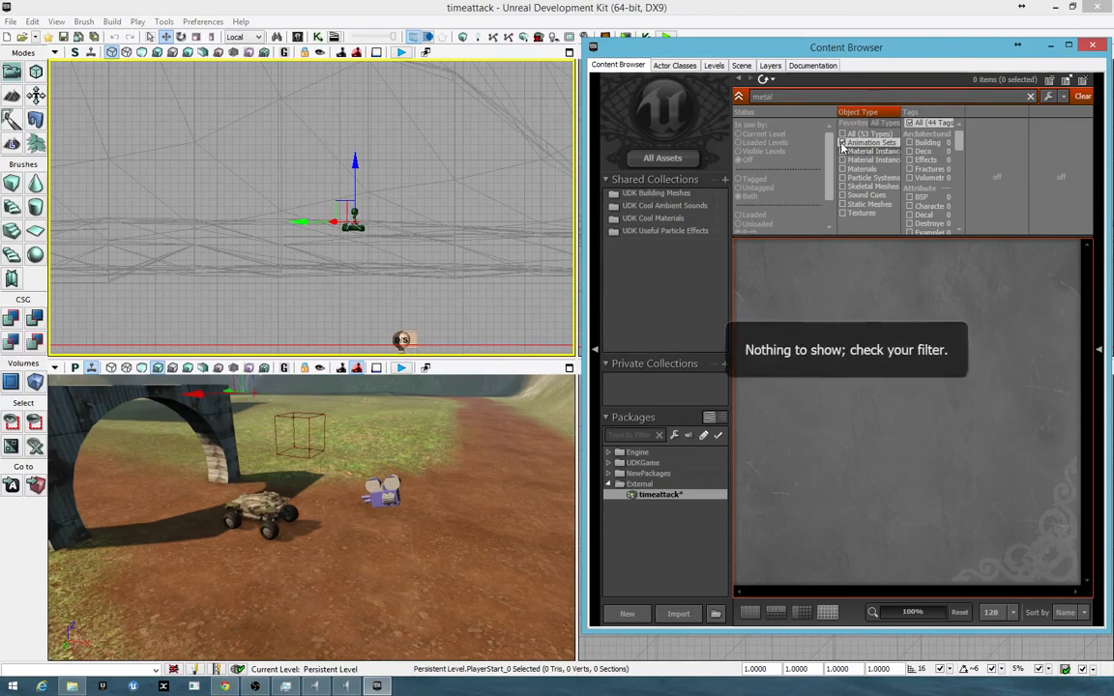
click(1030, 97)
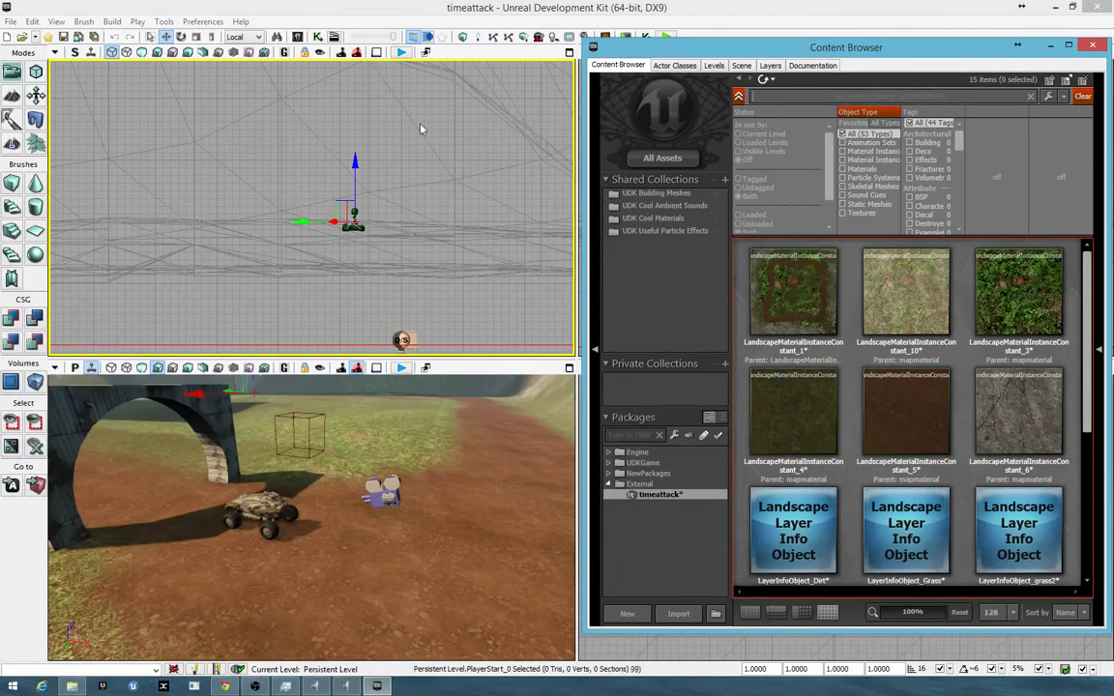
- Reopen Kismet and inspect the properties of the Player Spawned event and the PlayerStart, Player and Scorpion variables
click(318, 37)
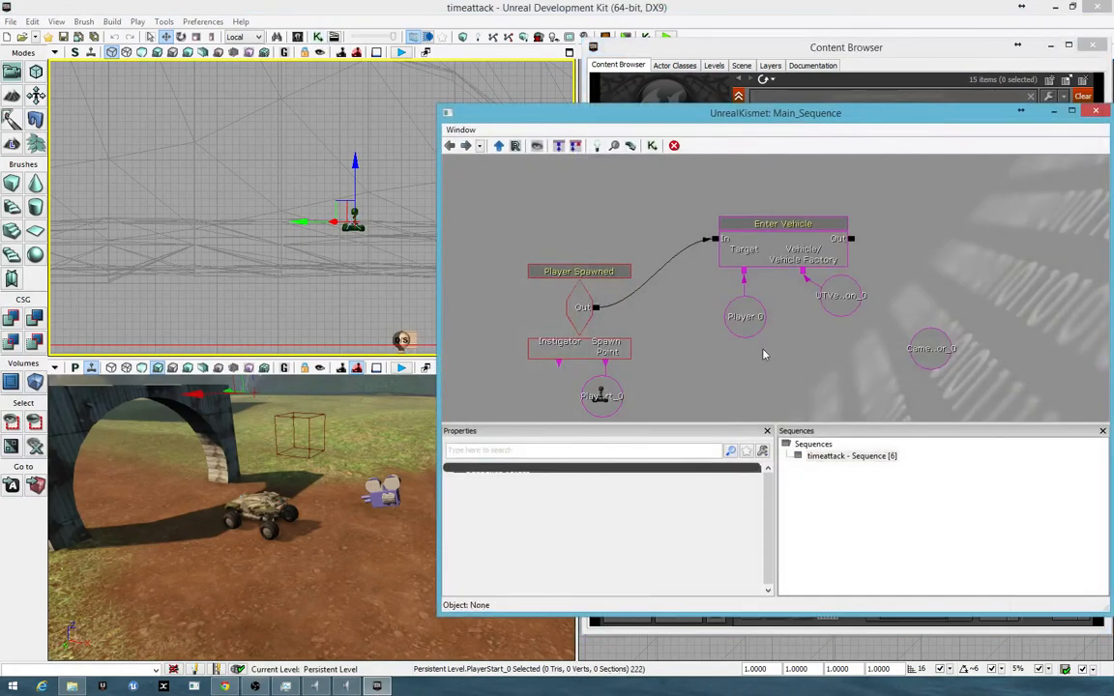
drag(764, 354, 741, 321)
click(557, 278)
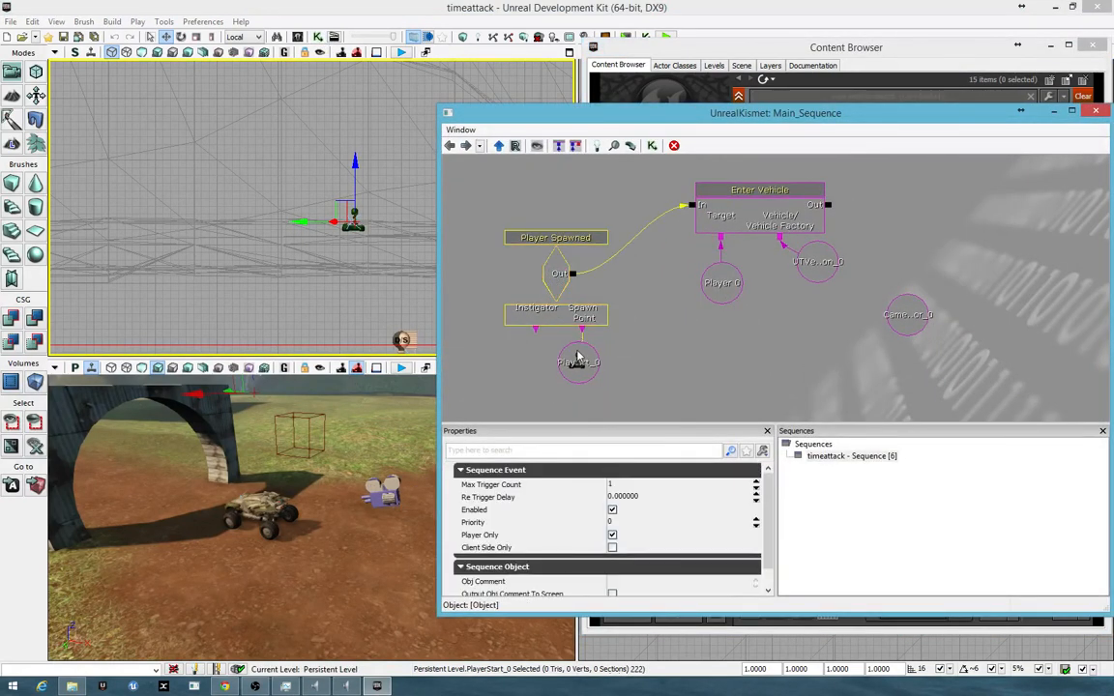
click(578, 363)
click(722, 284)
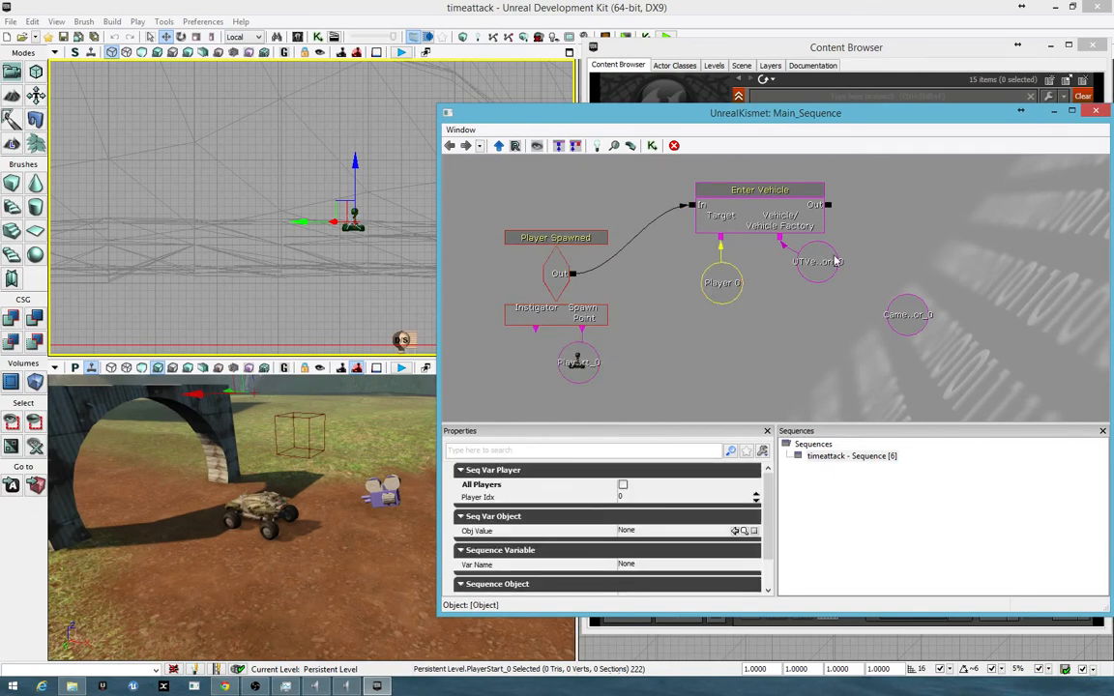
click(834, 262)
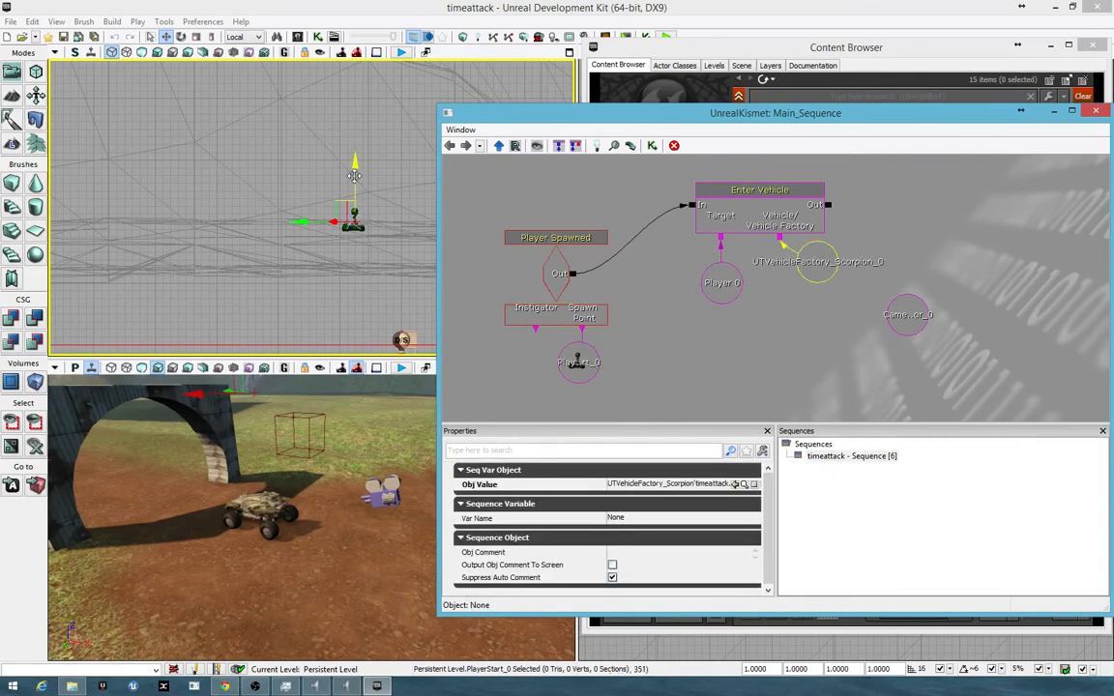
- Raise the PlayerStart higher above the terrain and play-test the level in the perspective viewport
drag(354, 175, 354, 122)
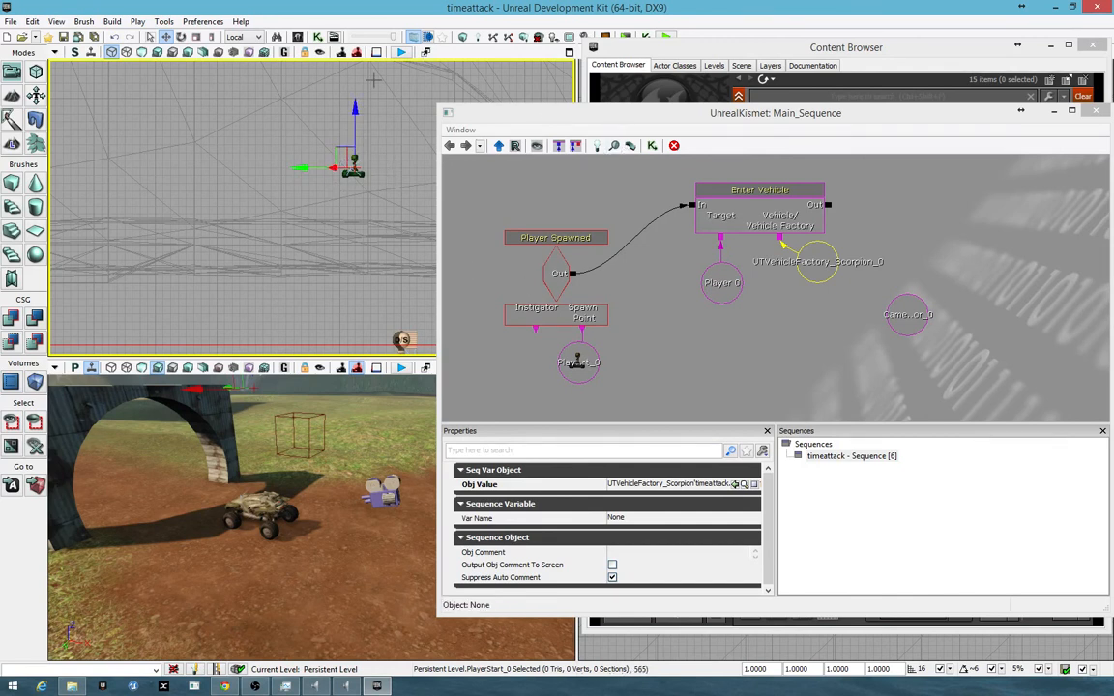
click(402, 368)
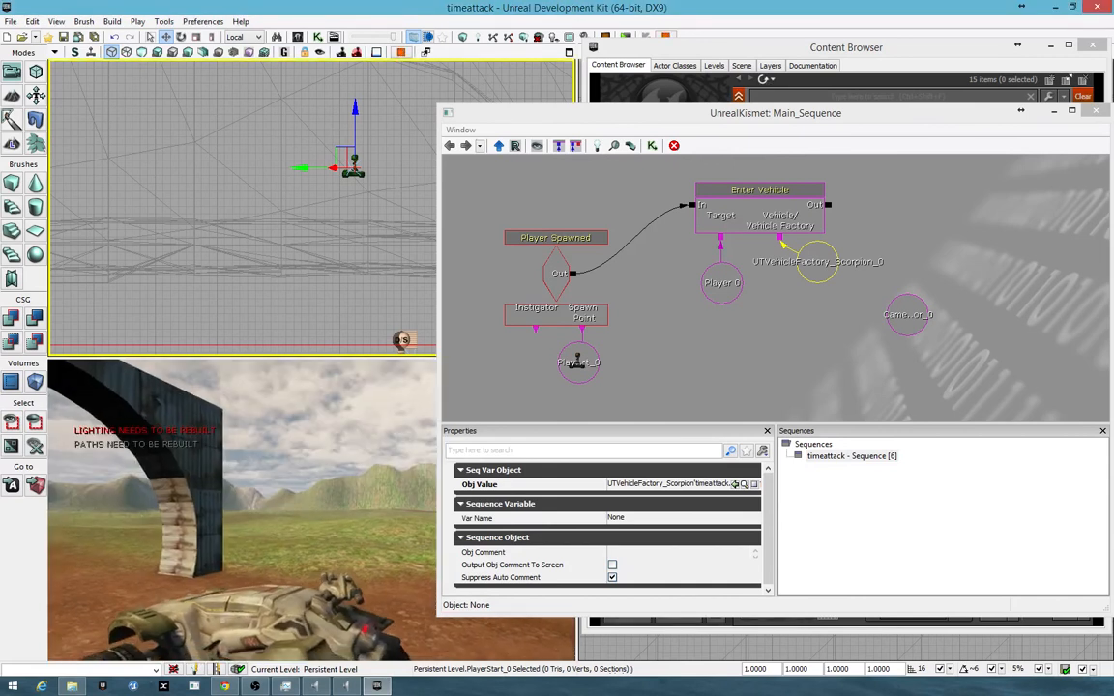
key(Escape)
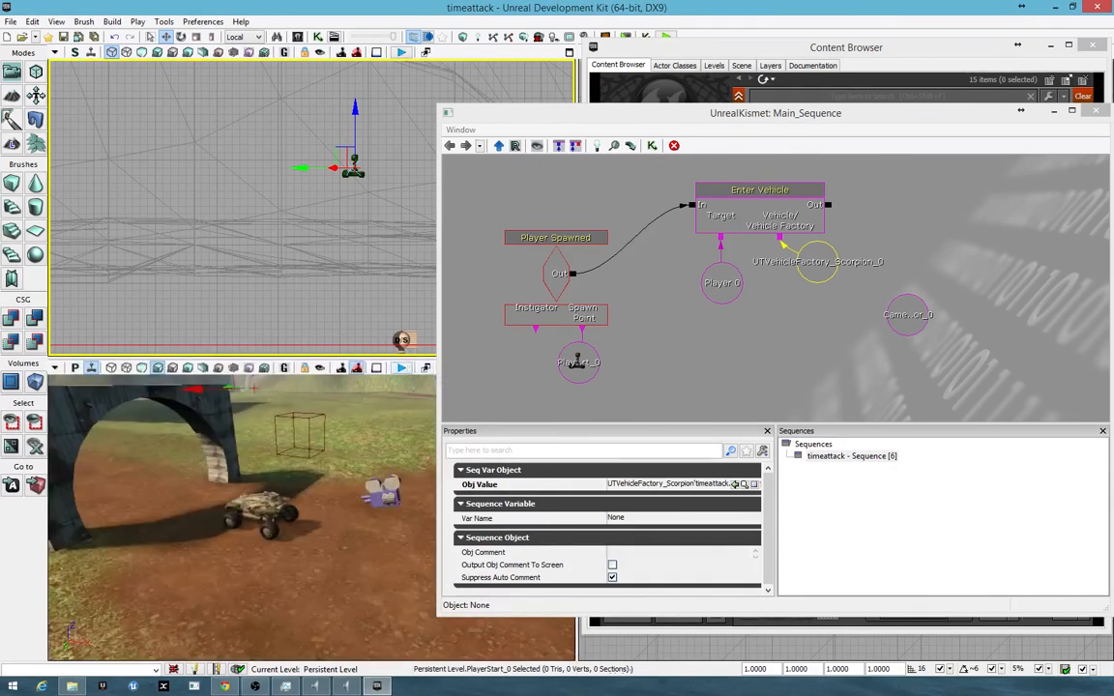
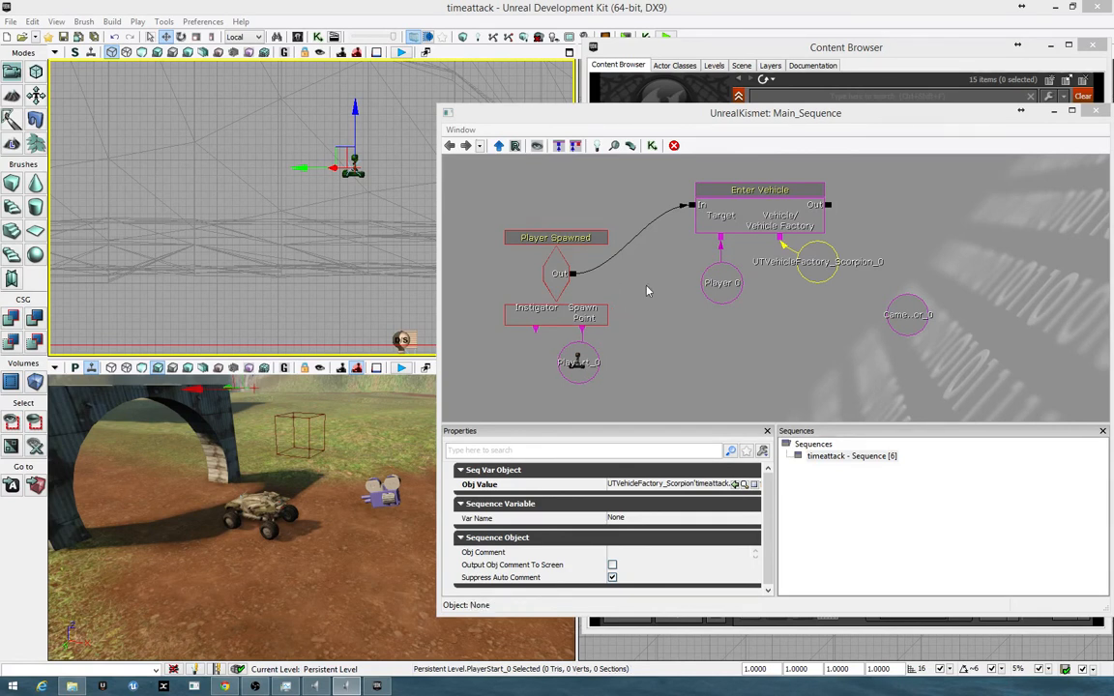
- Move the Scorpion variable slightly away from the Enter Vehicle action and select that action to check its properties
click(822, 275)
drag(822, 274, 833, 296)
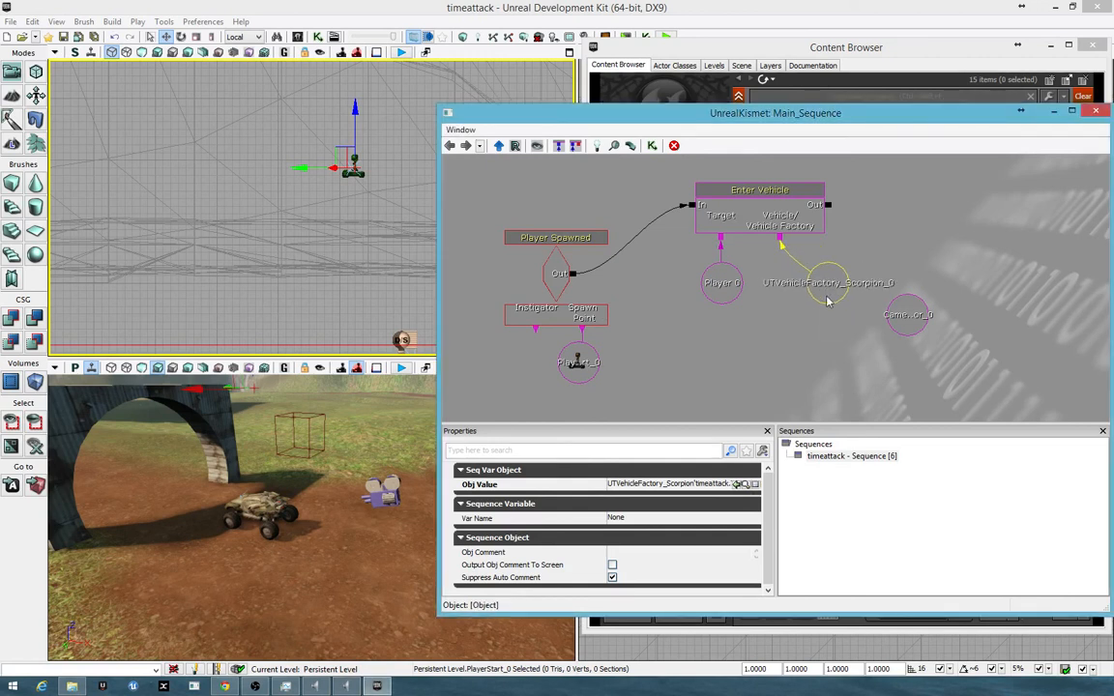
click(767, 206)
click(767, 206)
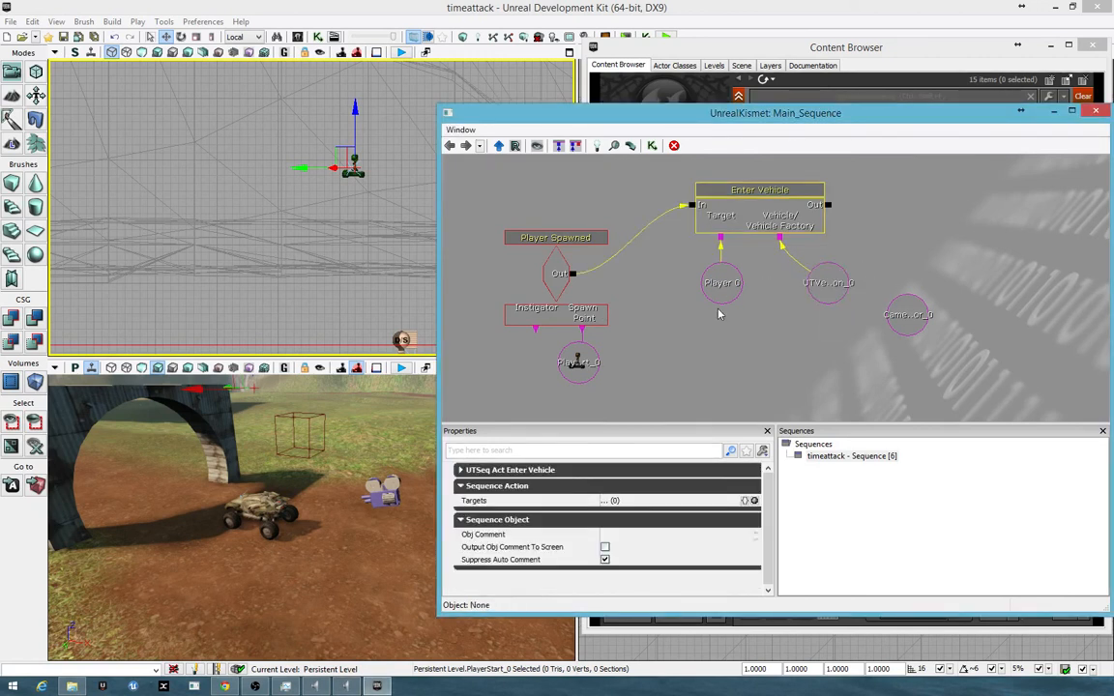
- Move the PlayerStart sideways and higher above the terrain, and test-drive the Scorpion in the perspective viewport
drag(324, 169, 145, 170)
drag(162, 107, 163, 87)
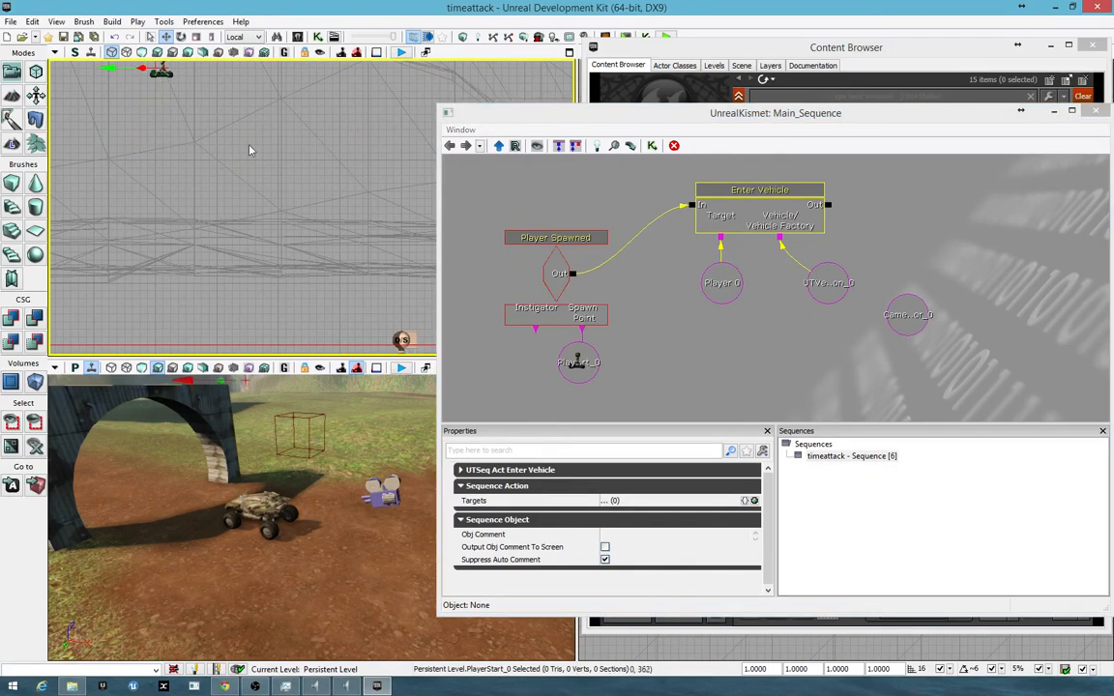
click(401, 367)
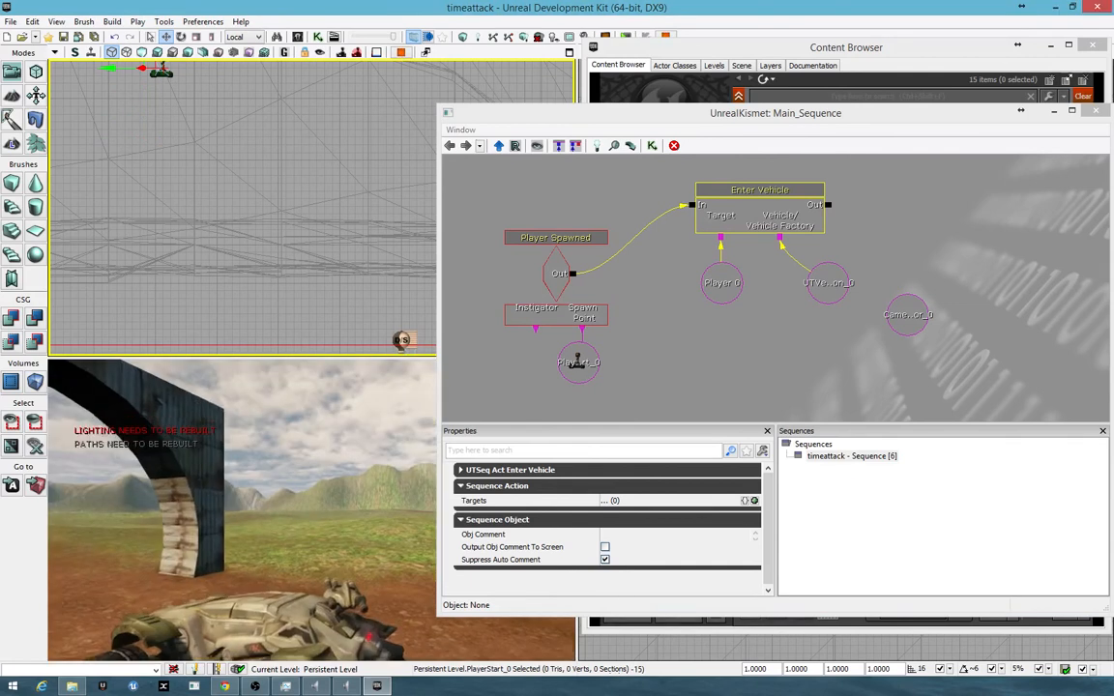
key(w)
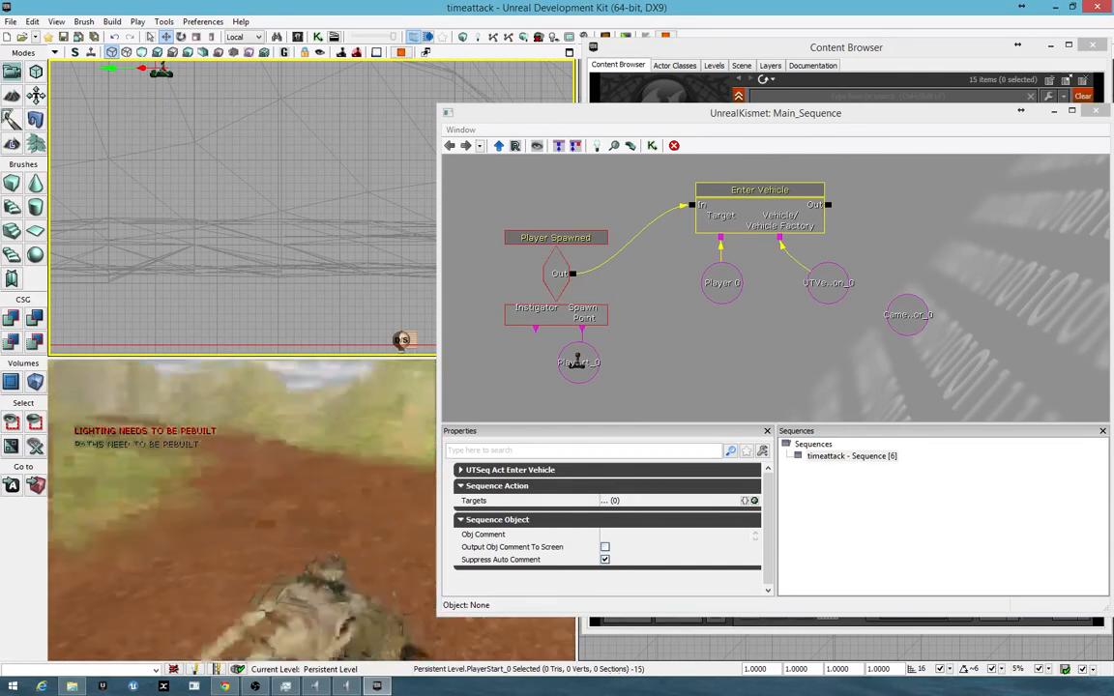
key(Escape)
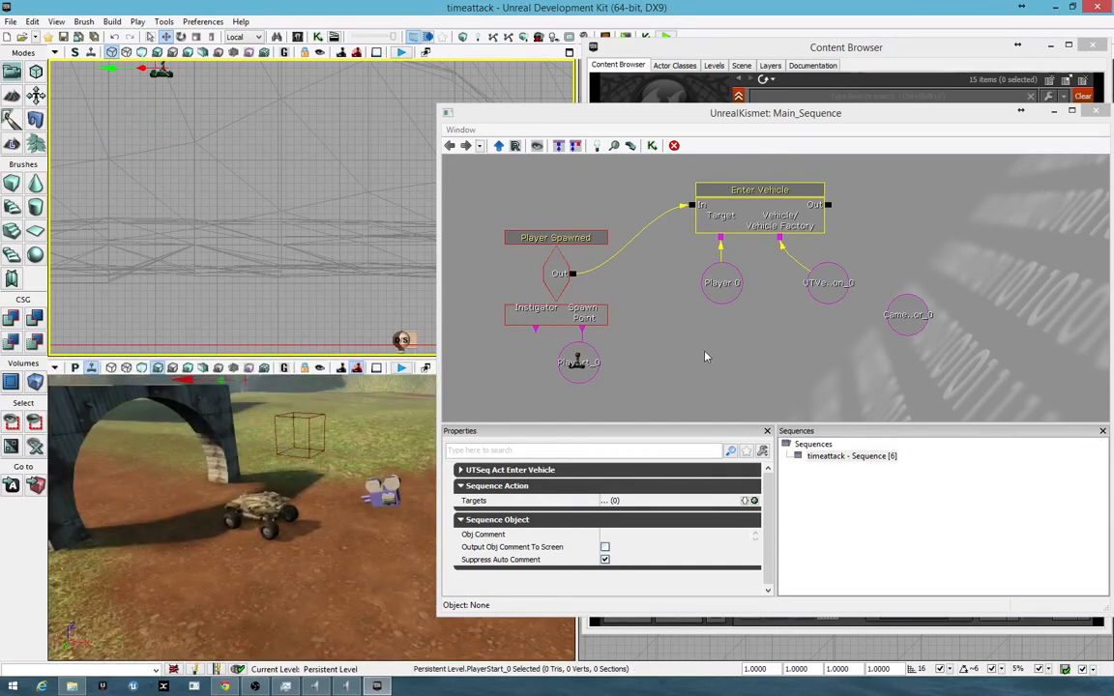
- Lower the PlayerStart toward the terrain and play-test the vehicle entry again in the perspective viewport
drag(706, 356, 777, 324)
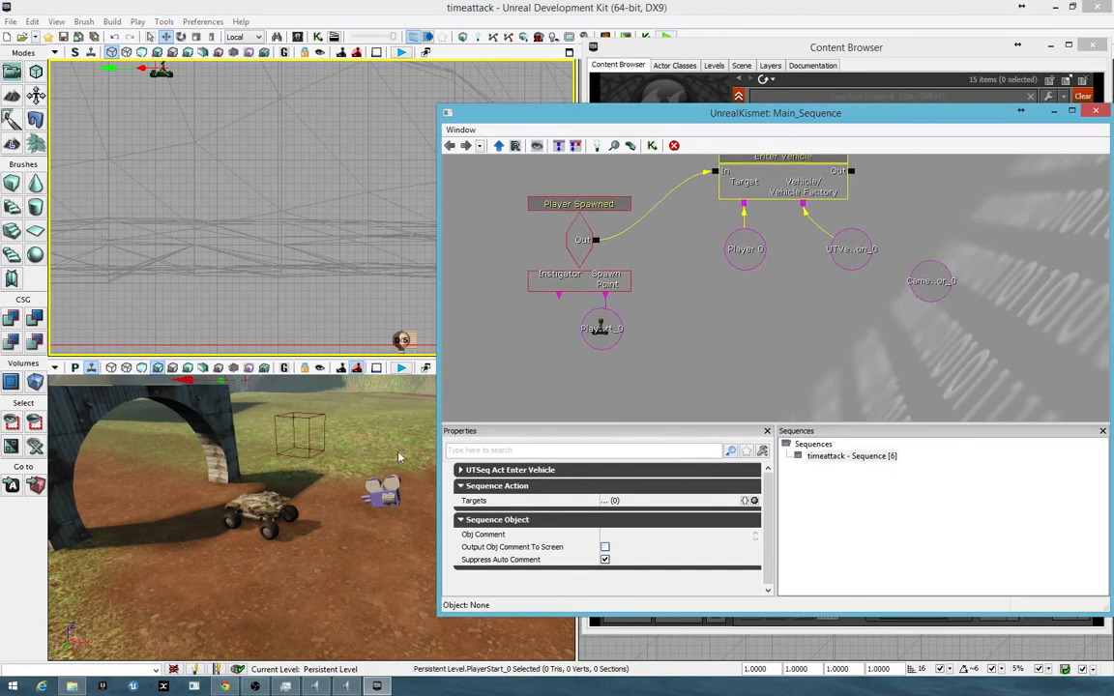
right_drag(397, 451, 287, 391)
drag(287, 391, 331, 484)
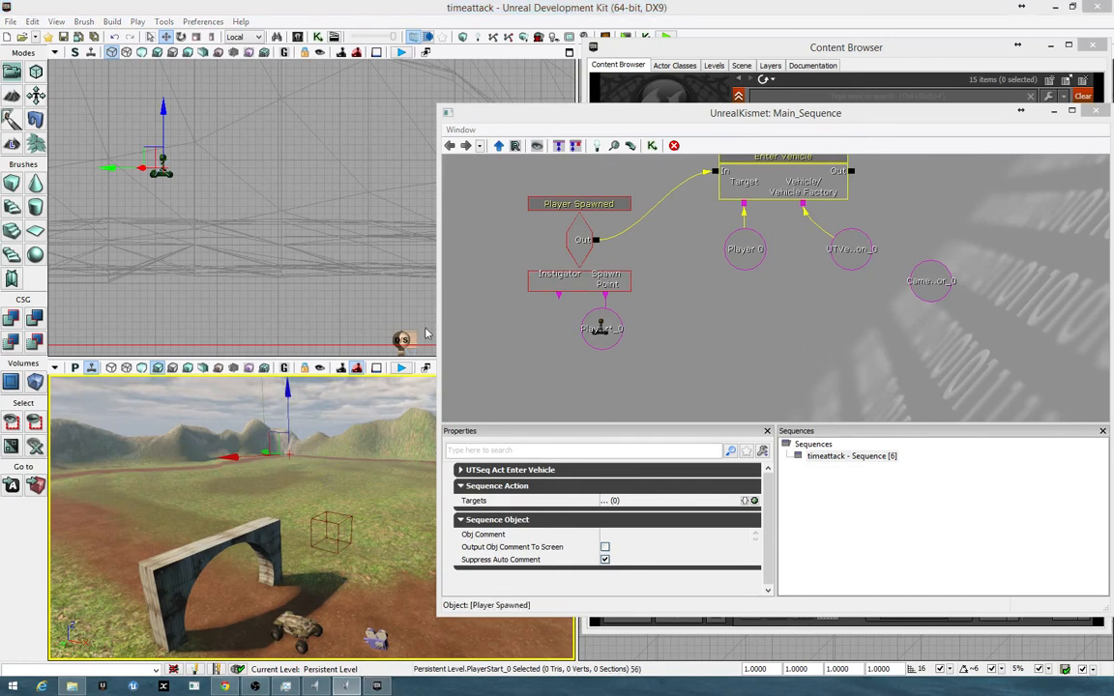
click(402, 368)
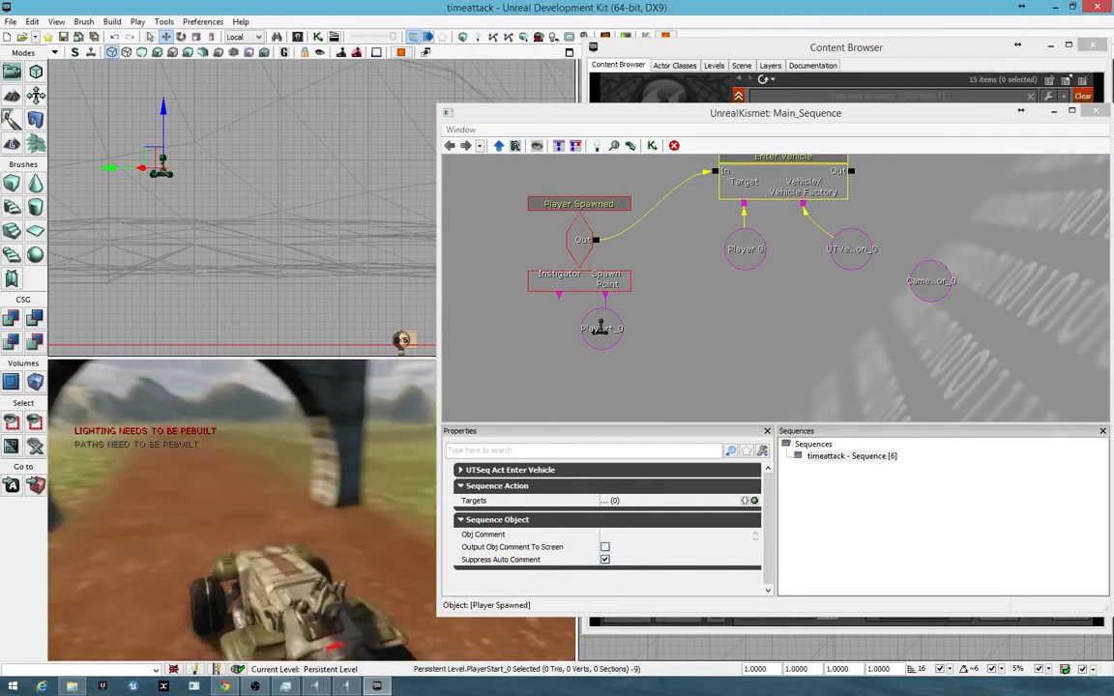
key(Escape)
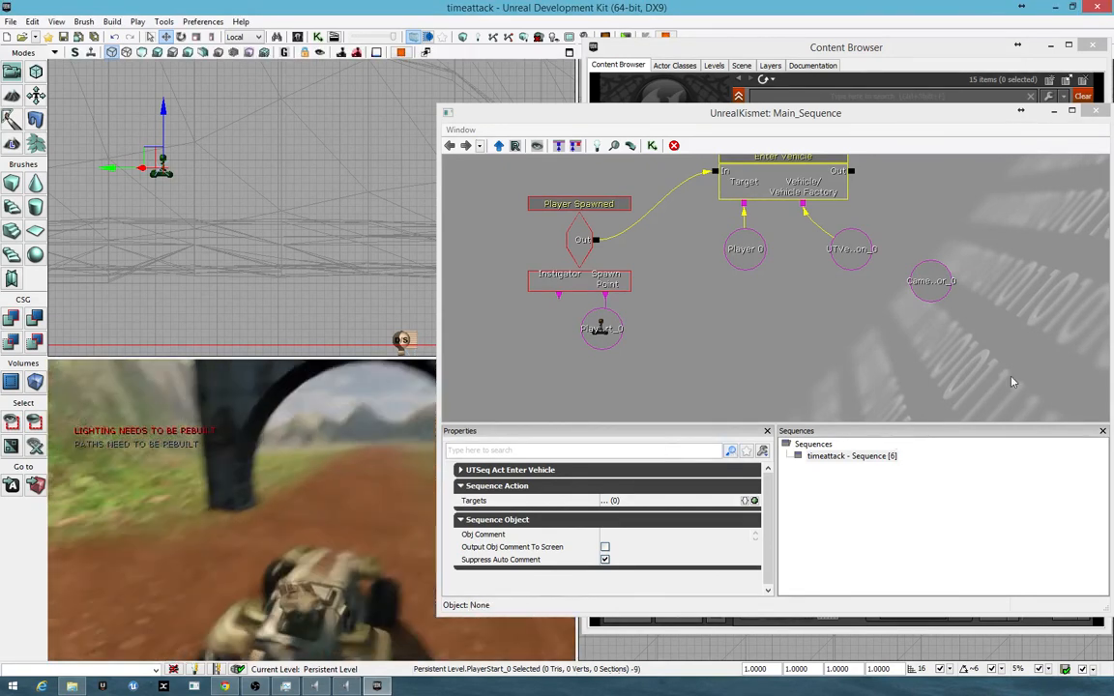
- Move the Player and Scorpion variables further below the Enter Vehicle action in the Kismet graph
drag(837, 362, 827, 365)
drag(711, 390, 788, 356)
ctrl+click(871, 278)
ctrl+drag(787, 247, 840, 366)
ctrl+drag(848, 310, 795, 226)
click(952, 325)
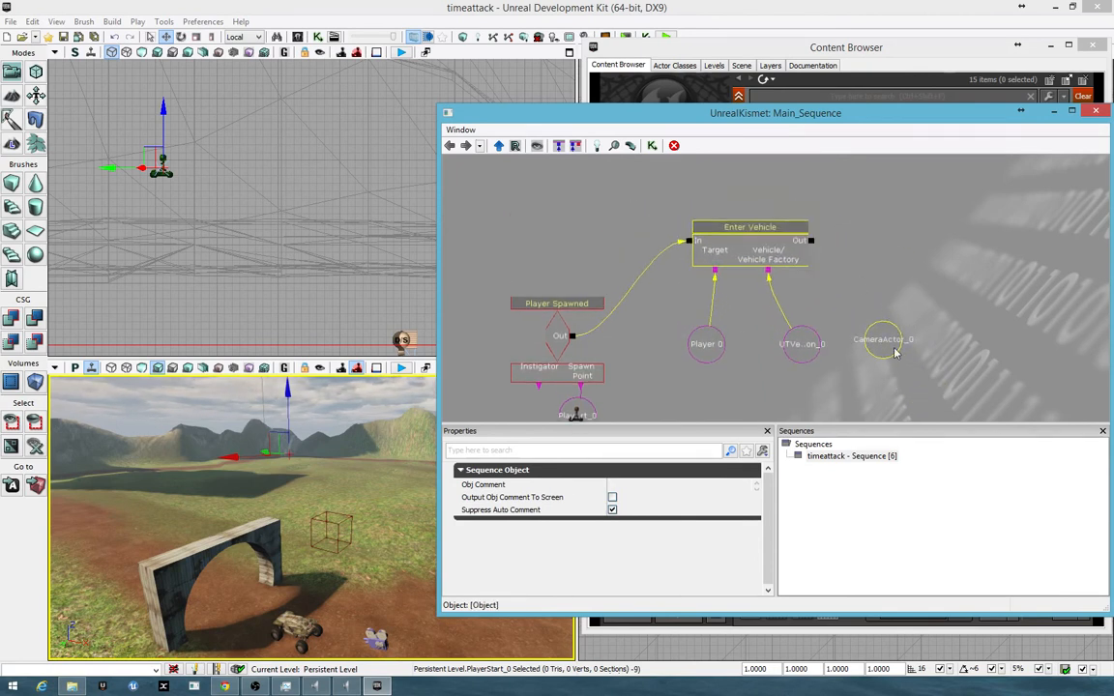
- Move the CameraActor variable well below the spawn and vehicle nodes to clear space in the Kismet graph
click(883, 343)
drag(912, 383, 958, 231)
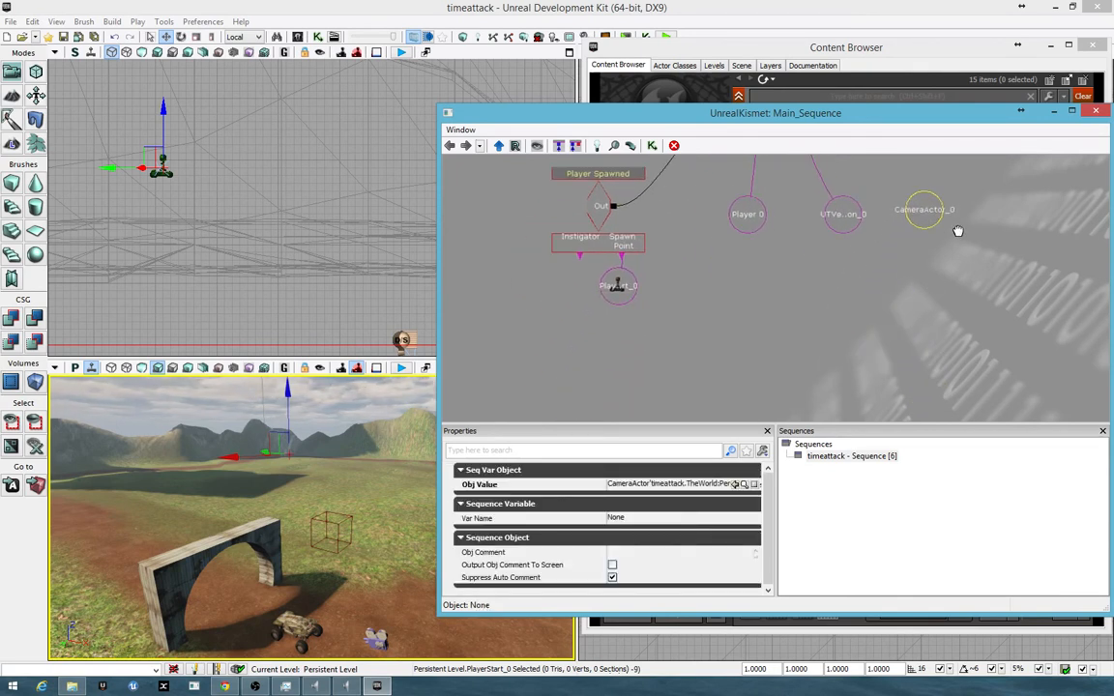
scroll(860, 260, down, 2)
ctrl+drag(870, 157, 810, 288)
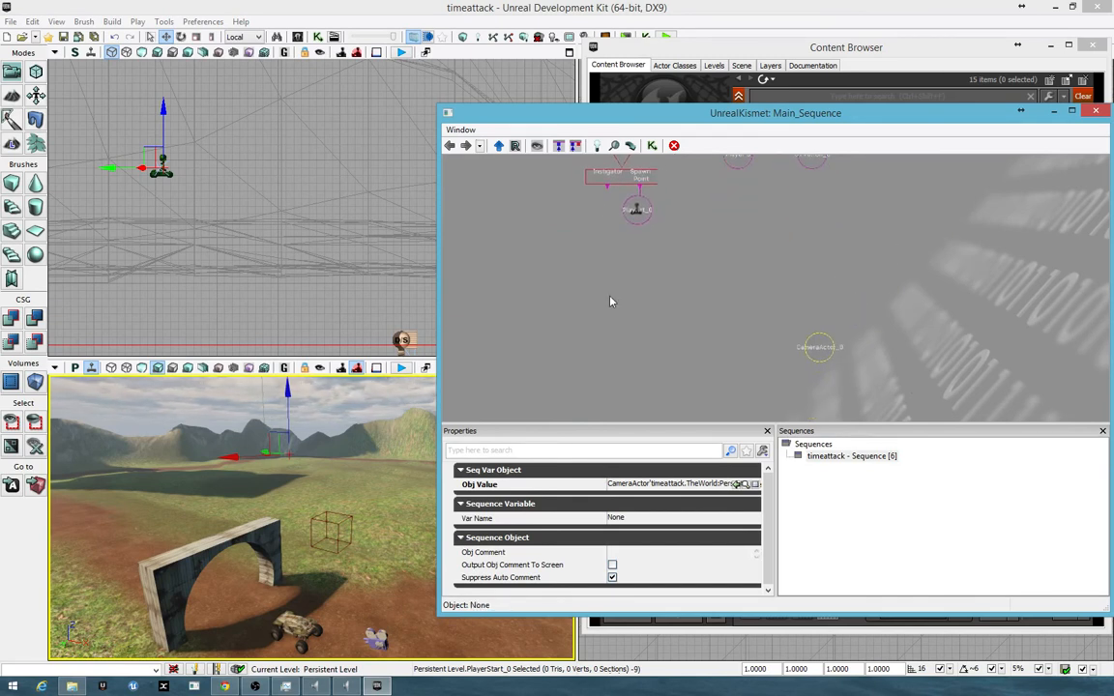
- Add a Level Loaded event in the empty space below the PlayerStart variable in the Kismet graph
right_click(579, 273)
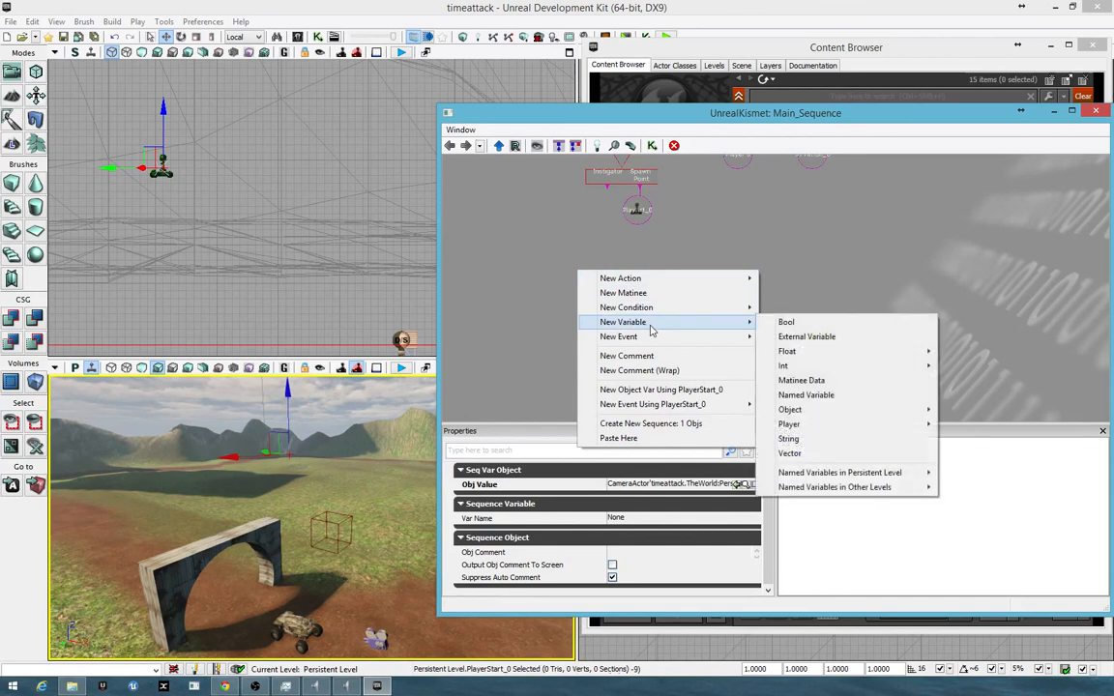
mouse_move(658, 339)
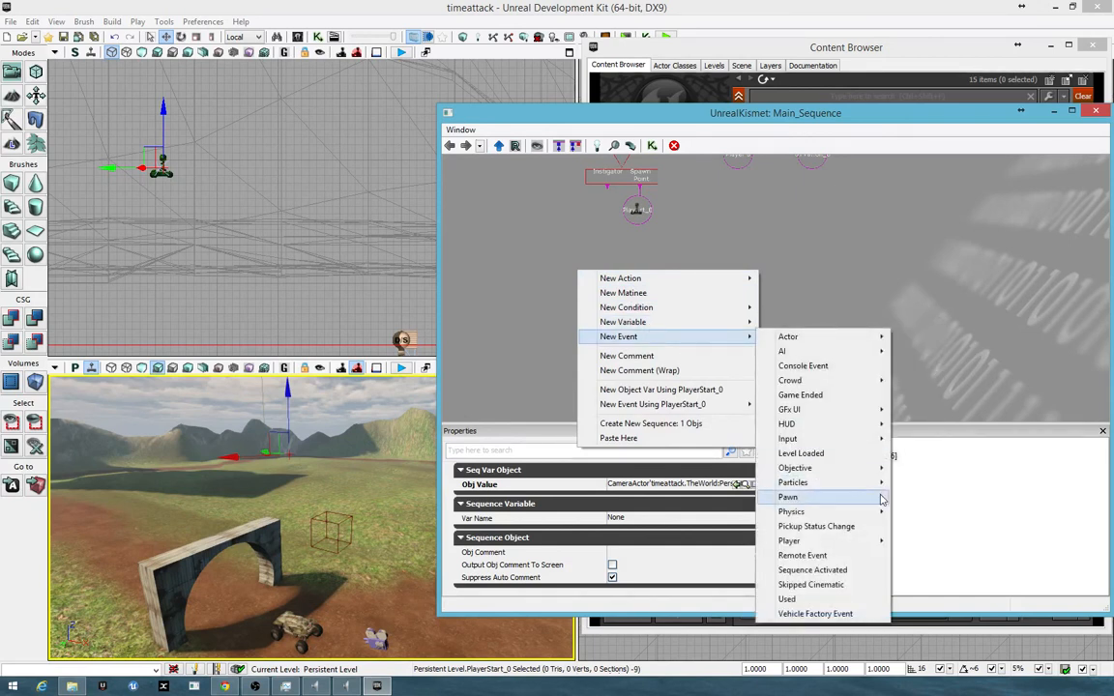
click(847, 456)
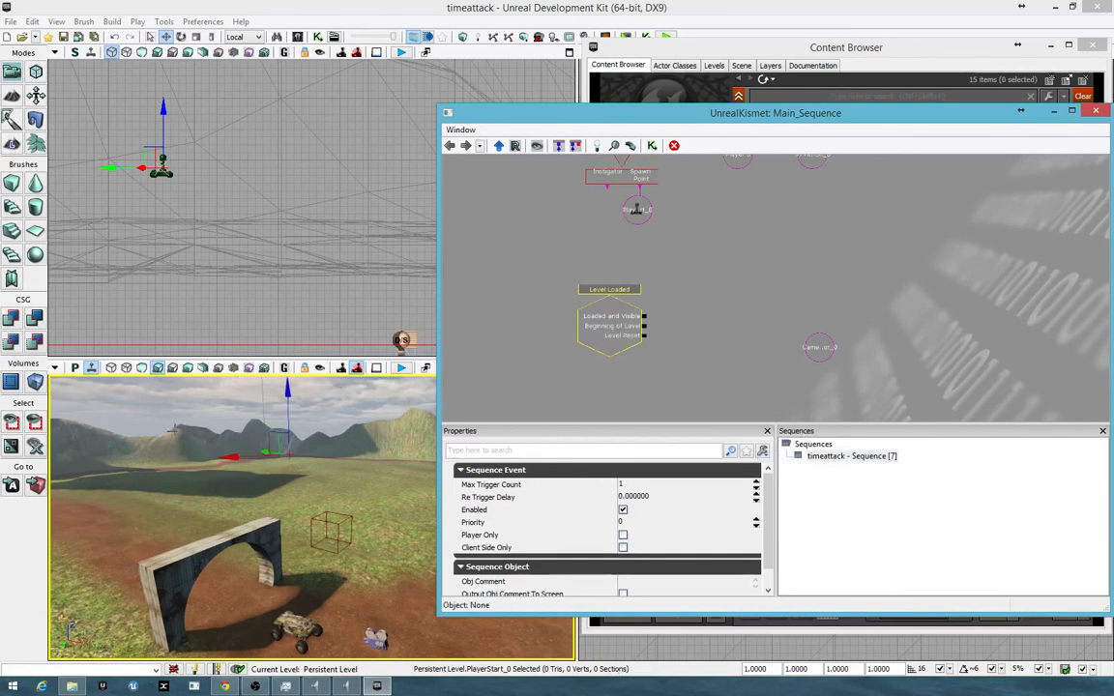
right_drag(386, 523, 474, 532)
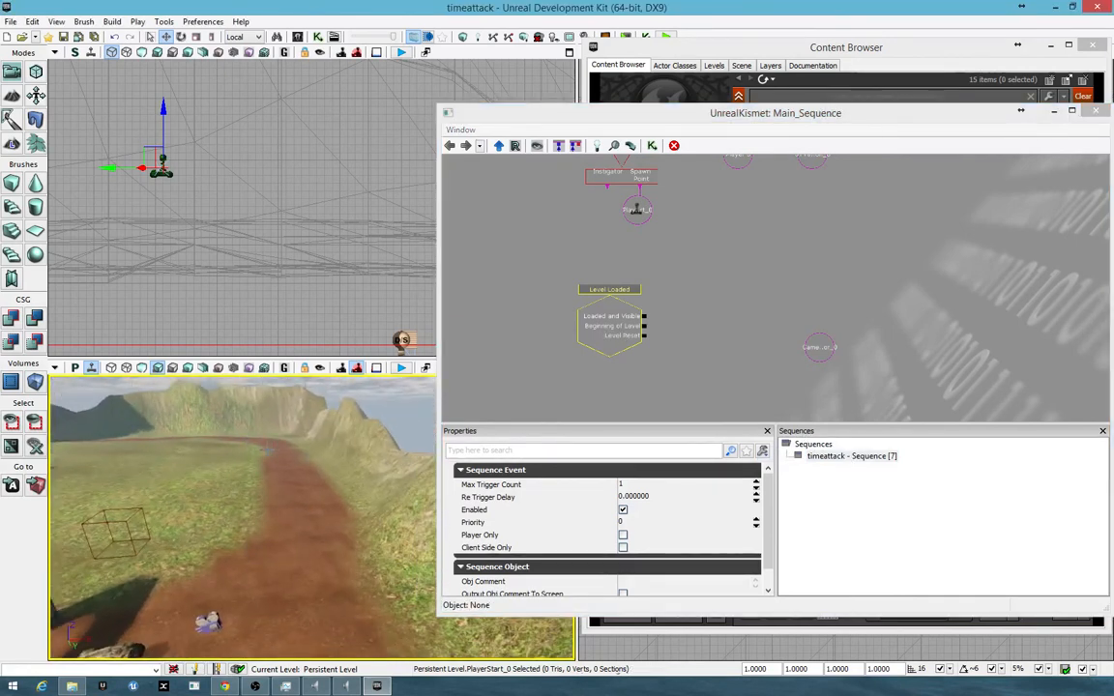
right_drag(269, 450, 269, 606)
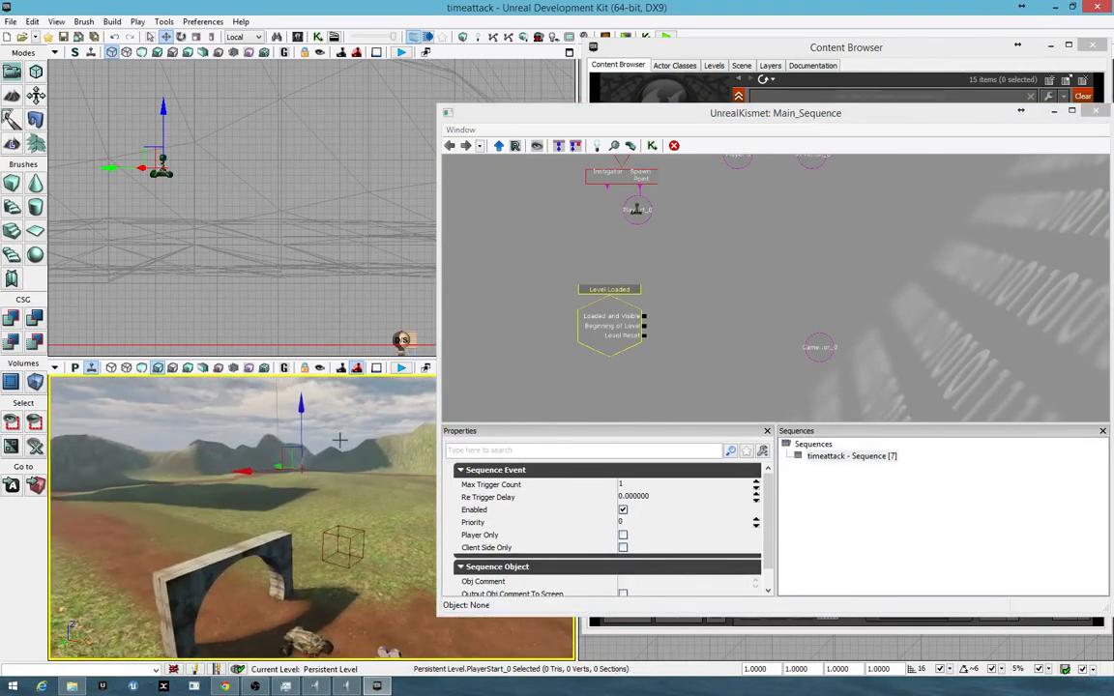
right_drag(340, 440, 355, 539)
right_drag(318, 443, 340, 435)
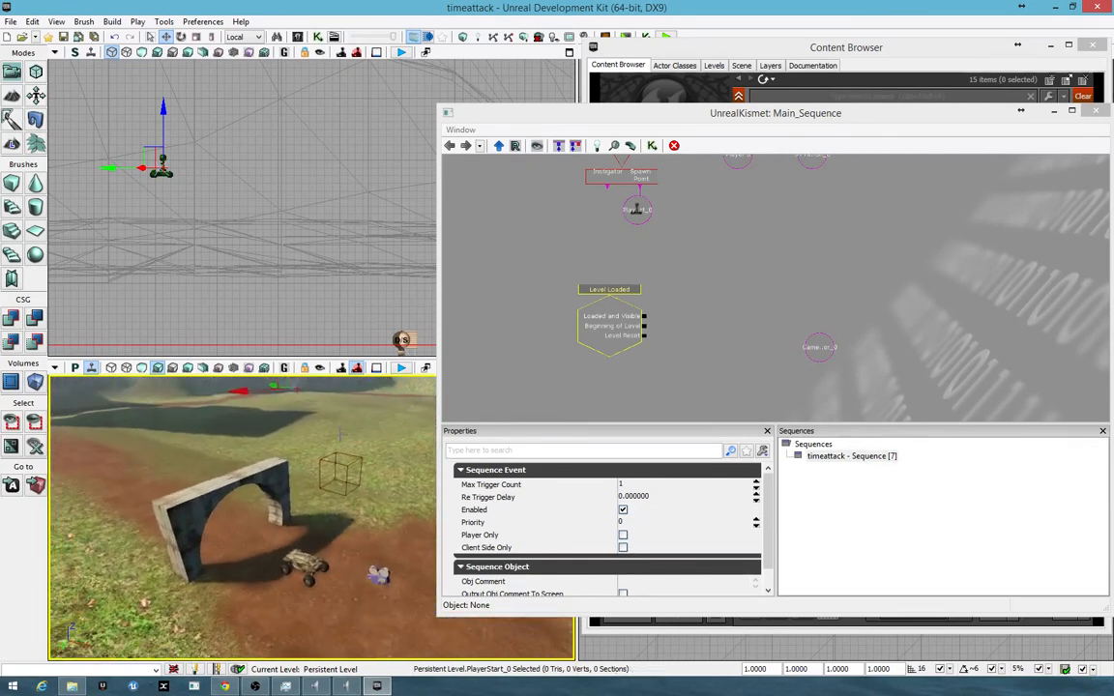
click(624, 325)
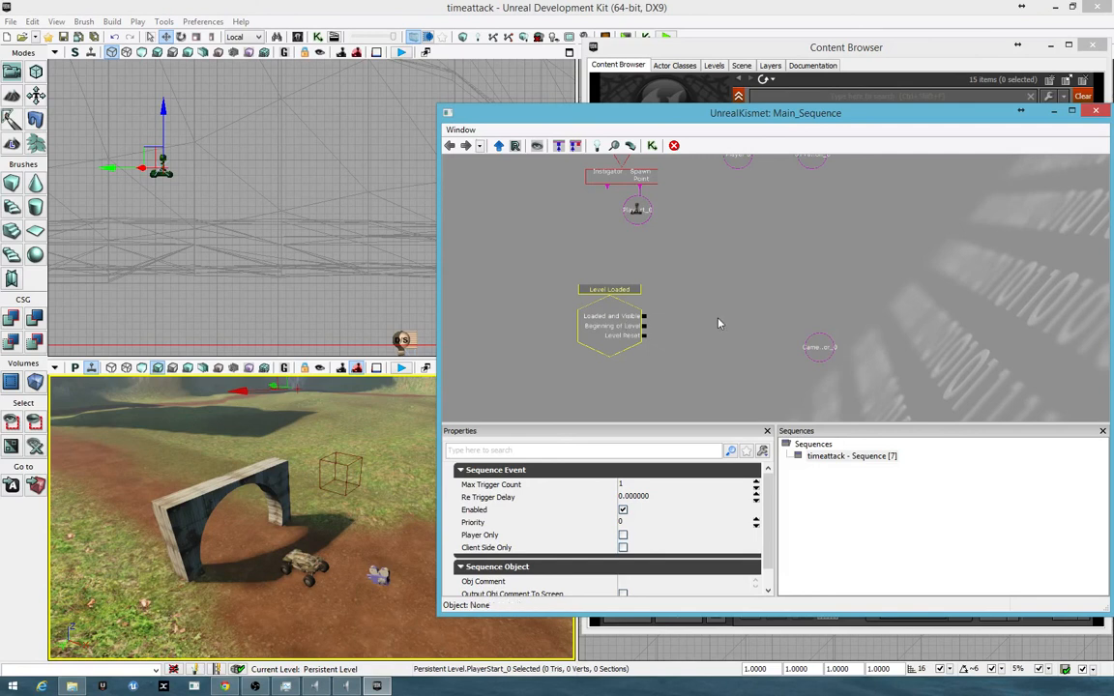
- Add an Attach to Actor action and place it up and to the right of the Level Loaded event
right_click(735, 287)
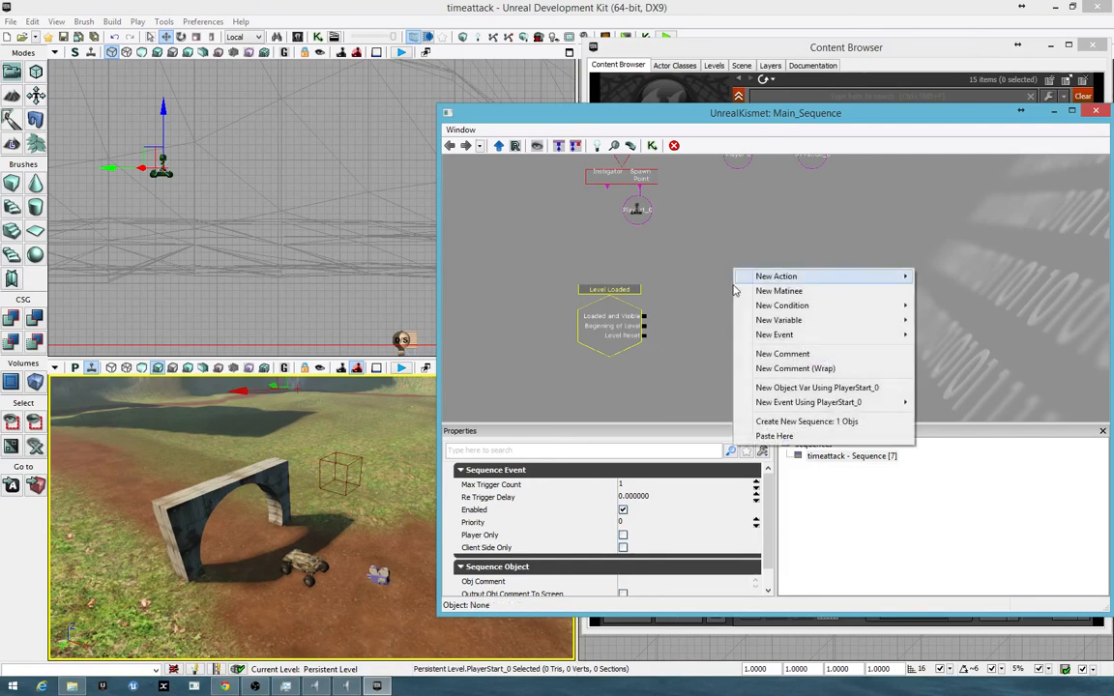
click(817, 268)
right_click(692, 297)
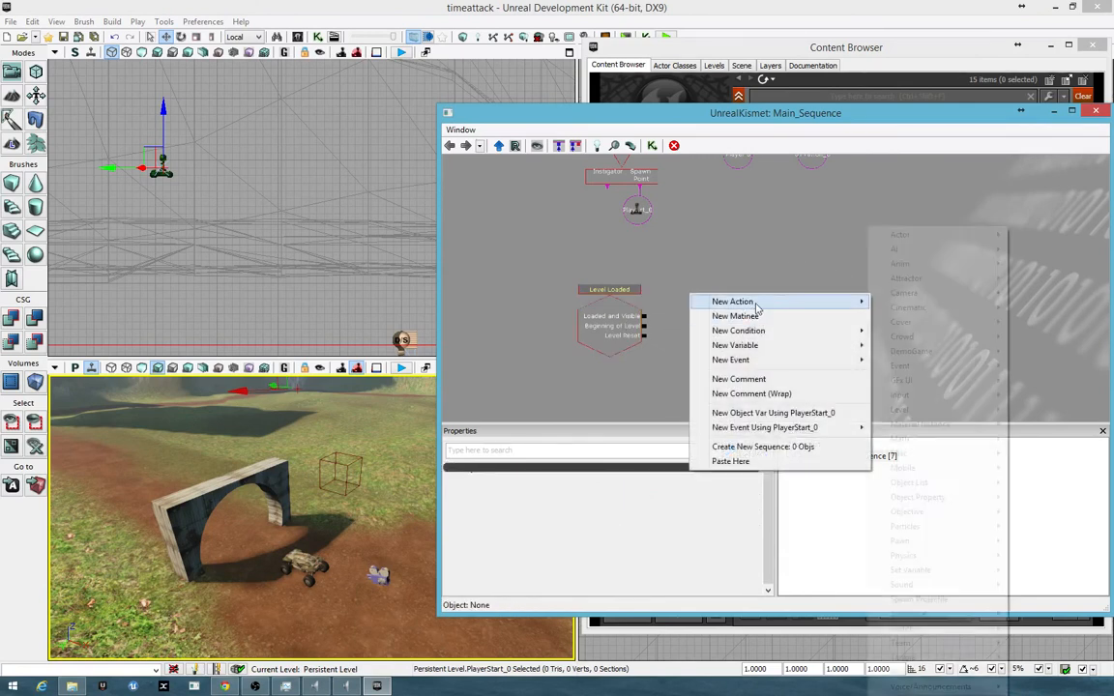
mouse_move(757, 302)
mouse_move(932, 238)
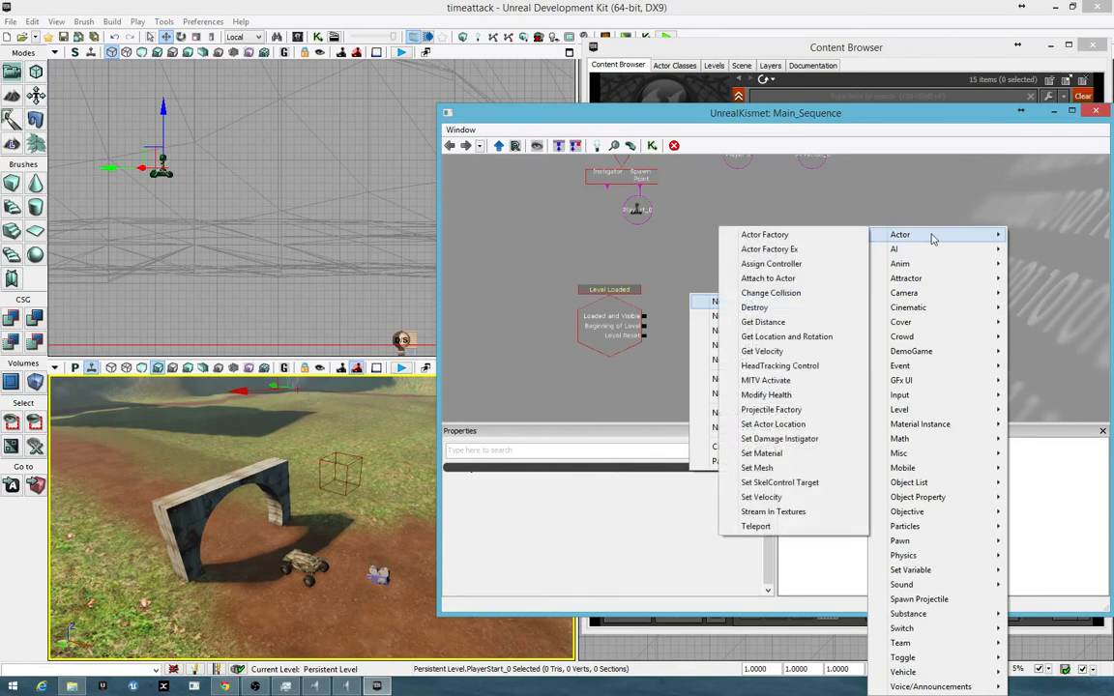
click(801, 280)
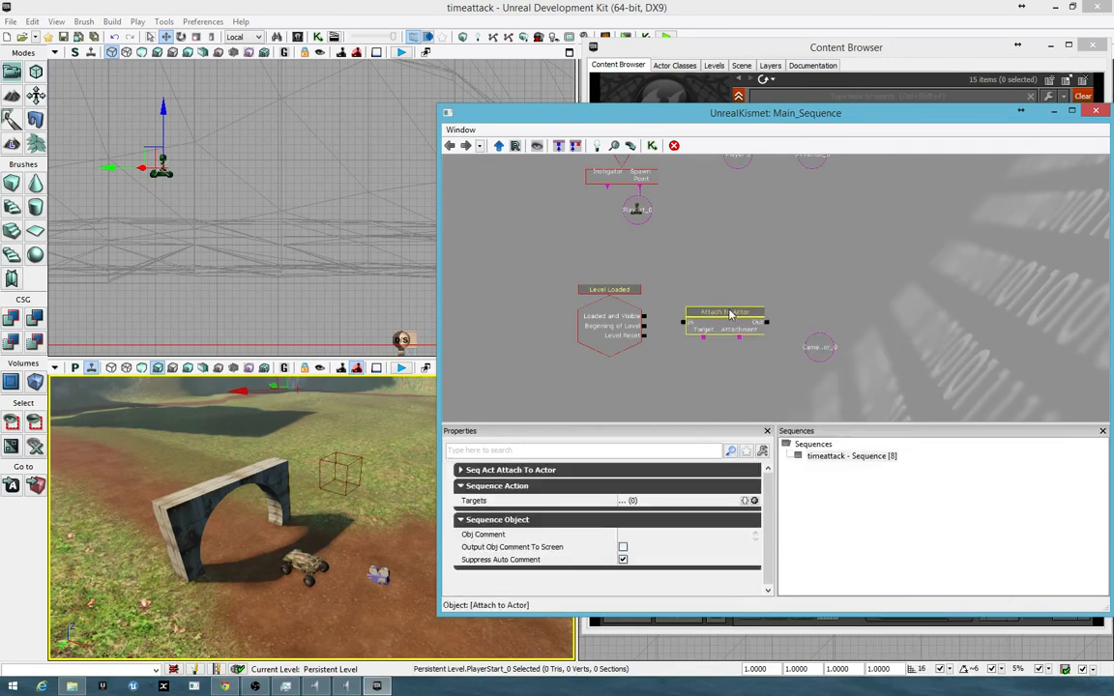
drag(730, 314, 775, 264)
- Move the CameraActor variable beneath the Attach to Actor action and connect it to the Attachment link
click(820, 348)
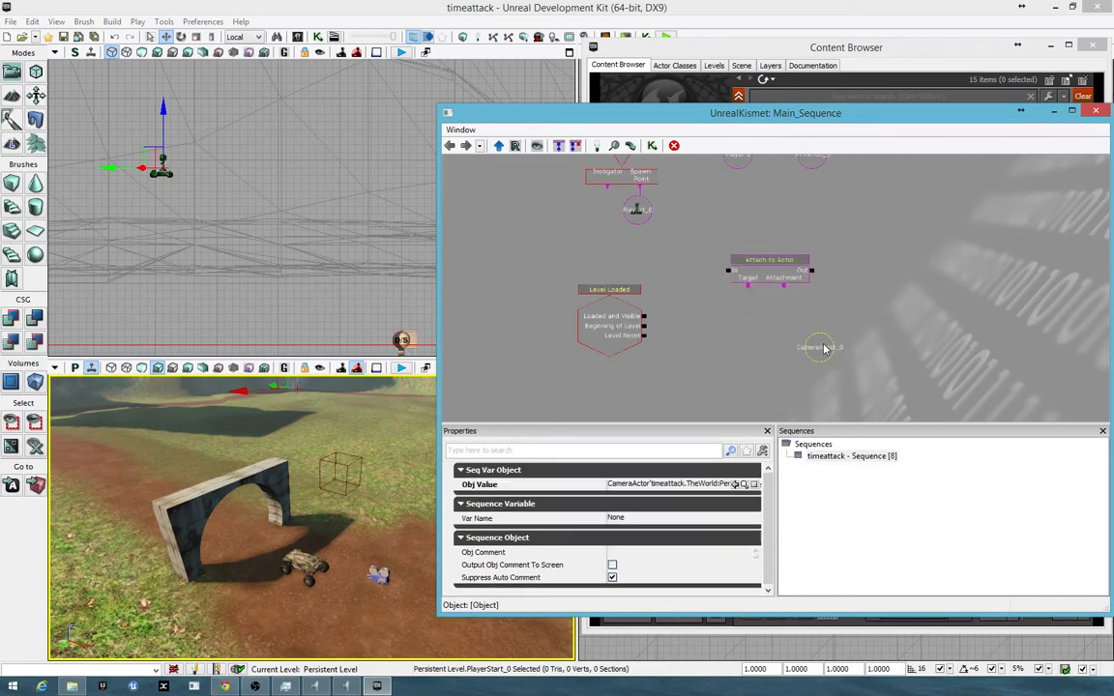
drag(820, 350, 746, 325)
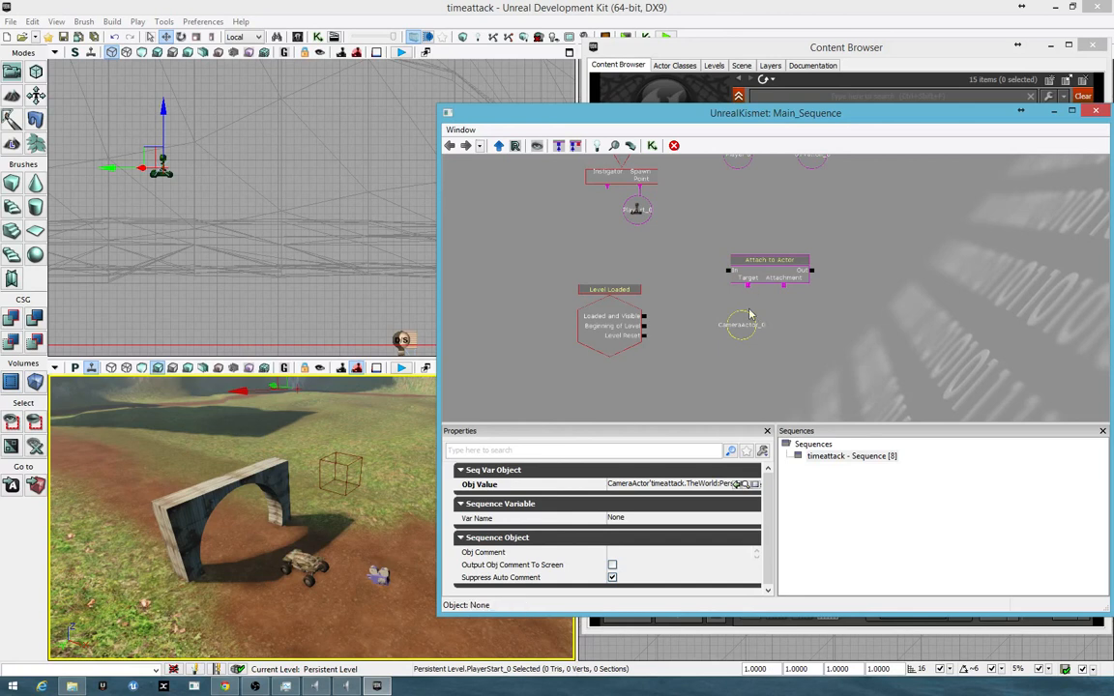
drag(746, 329, 800, 329)
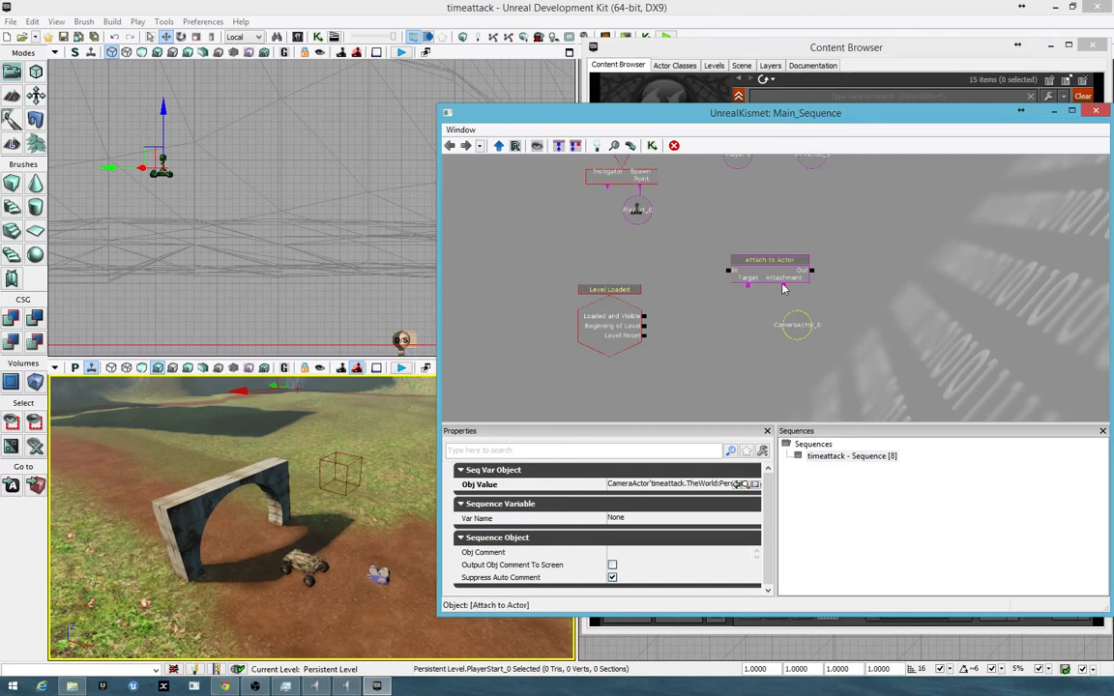
drag(784, 286, 800, 315)
- Add a Player variable, connect it to the Target of Attach to Actor, and disable All Players so it uses player 0
right_click(743, 302)
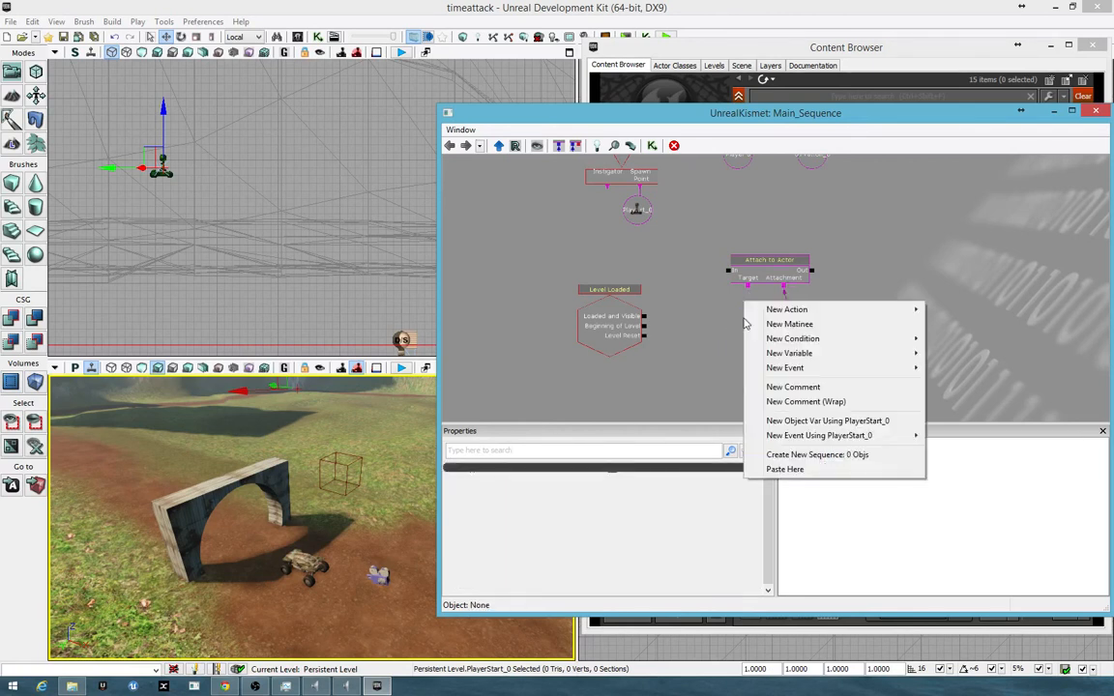
mouse_move(840, 354)
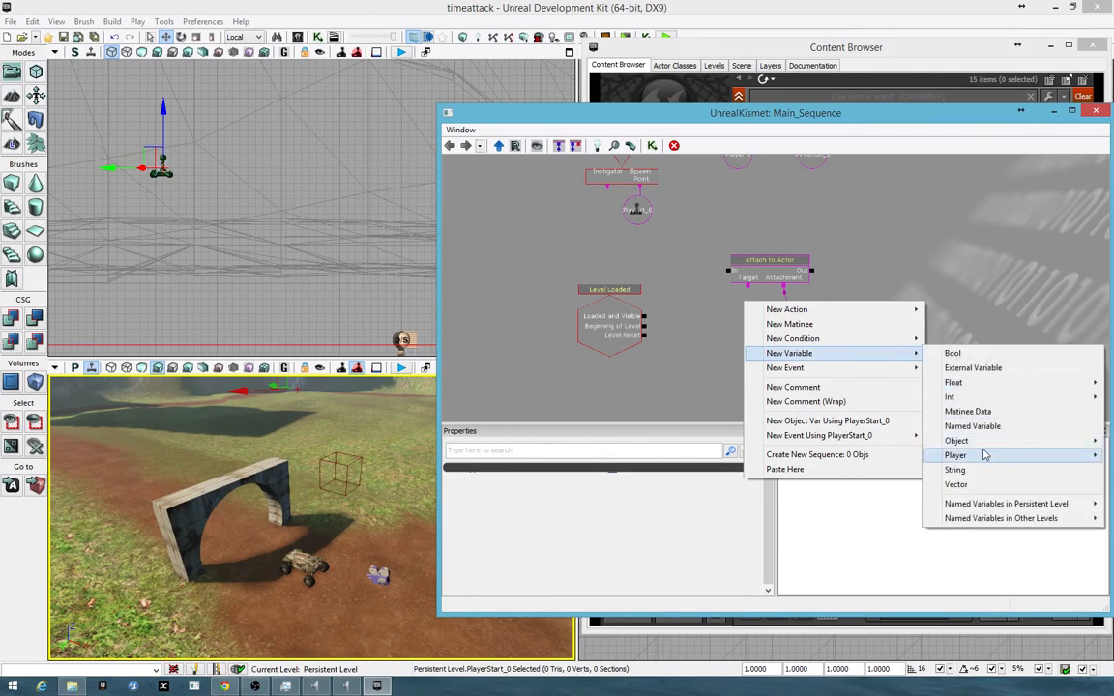
mouse_move(983, 455)
click(876, 455)
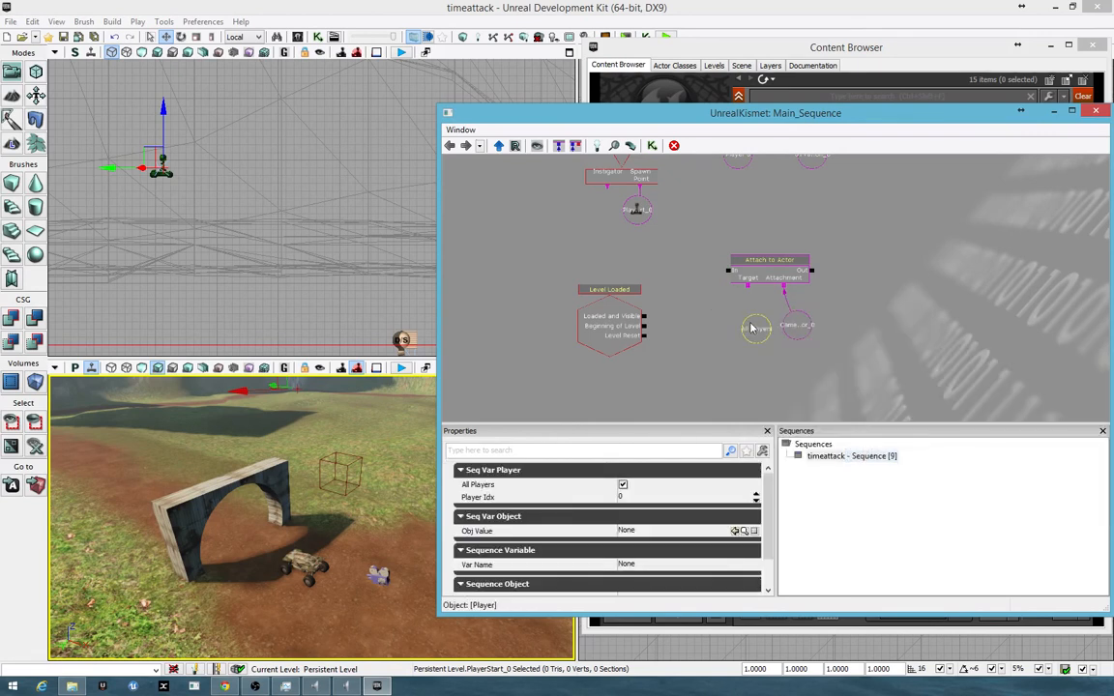
drag(748, 292, 754, 322)
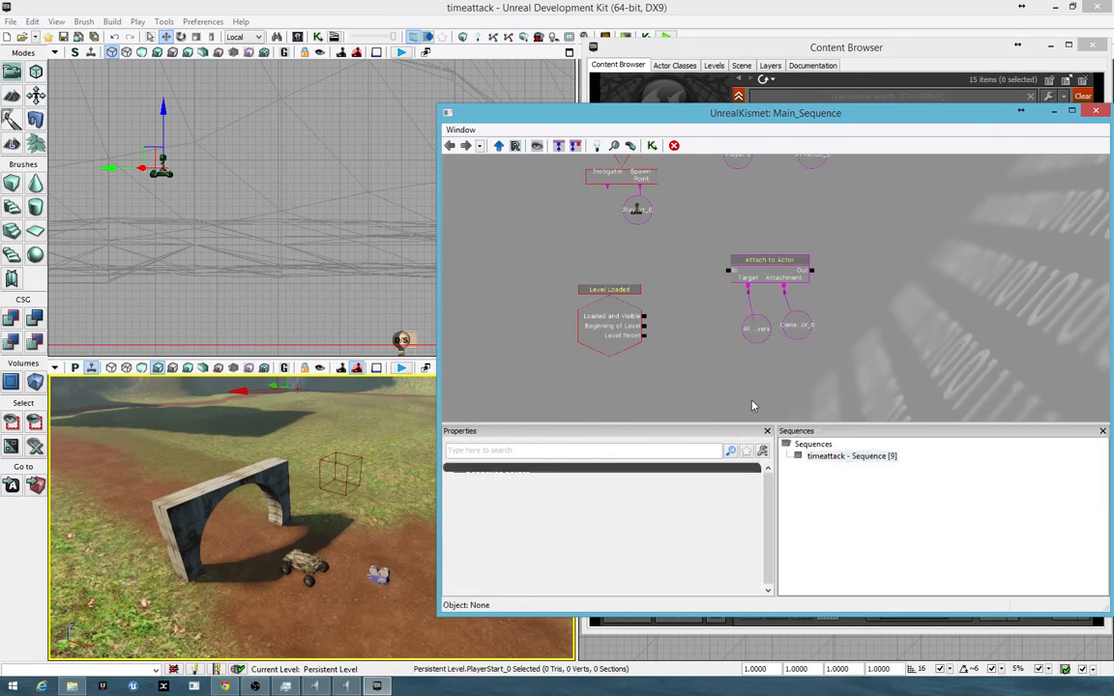
click(756, 329)
click(623, 485)
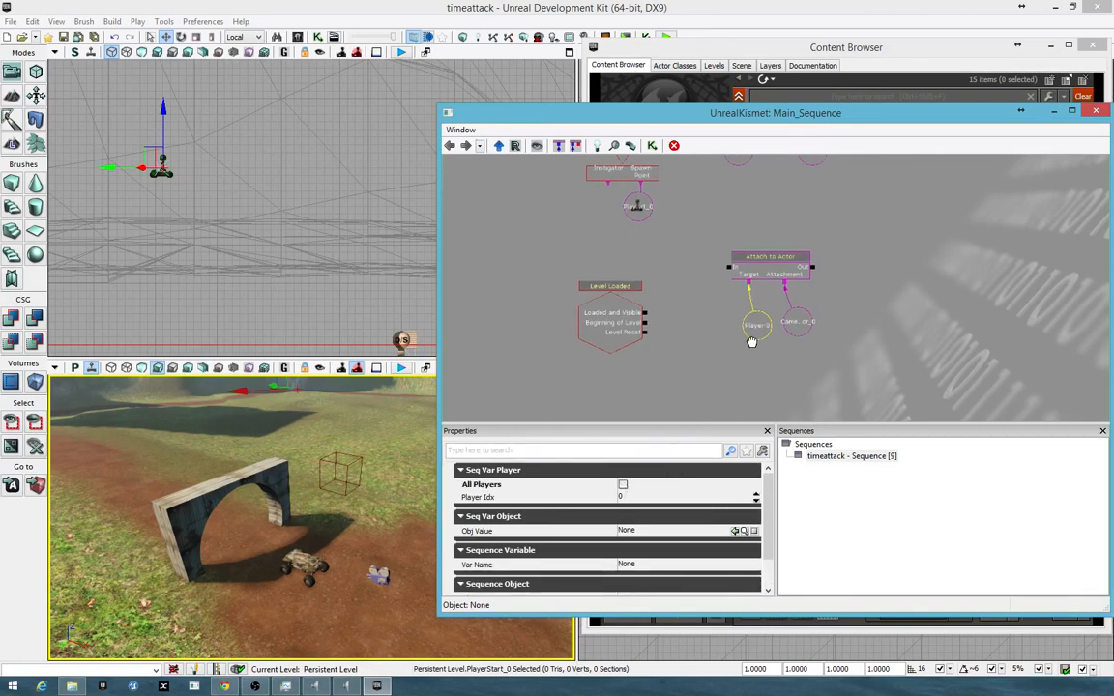
- Add a Set Camera Target action beneath the Attach to Actor variables
drag(750, 341, 733, 293)
right_click(720, 290)
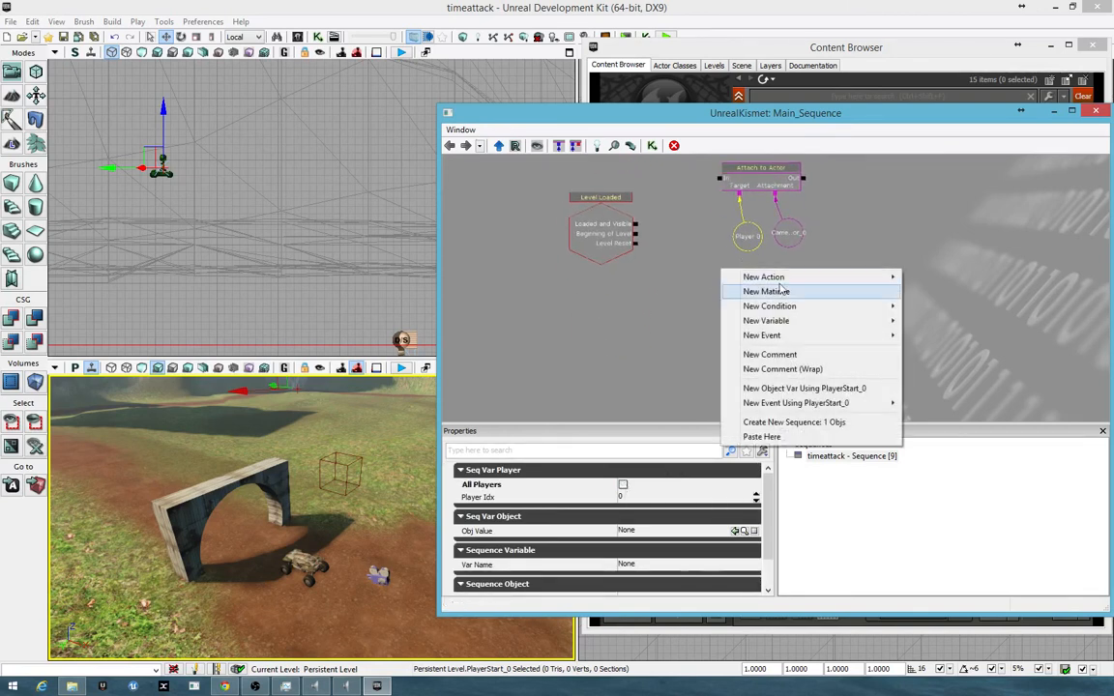
mouse_move(758, 279)
mouse_move(951, 292)
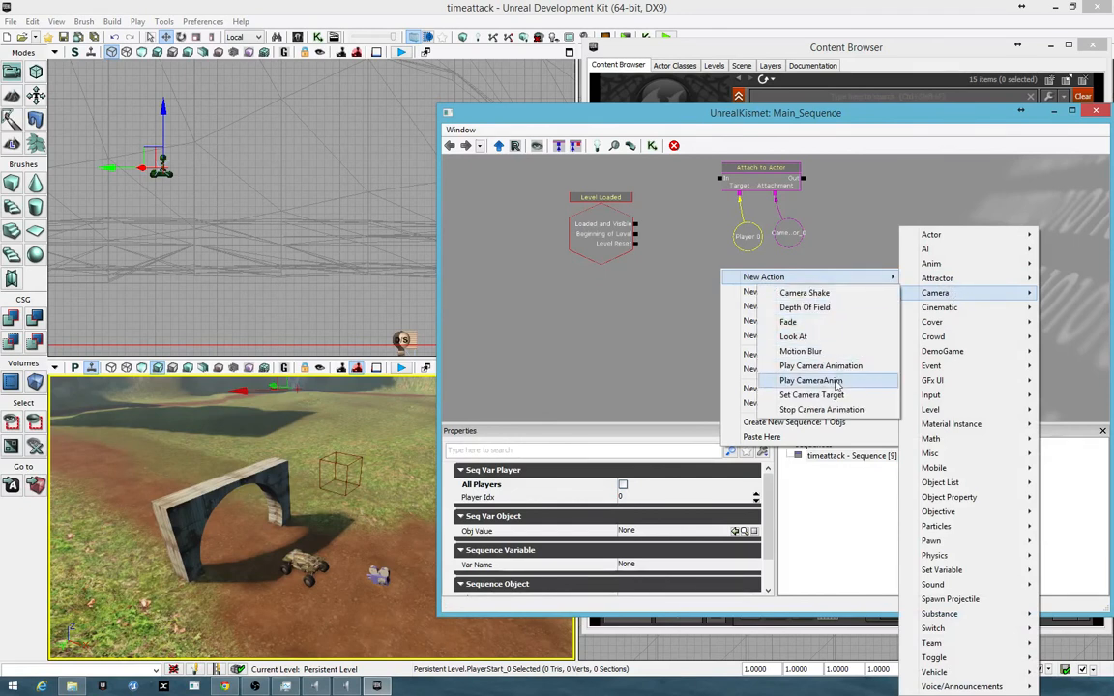
click(838, 396)
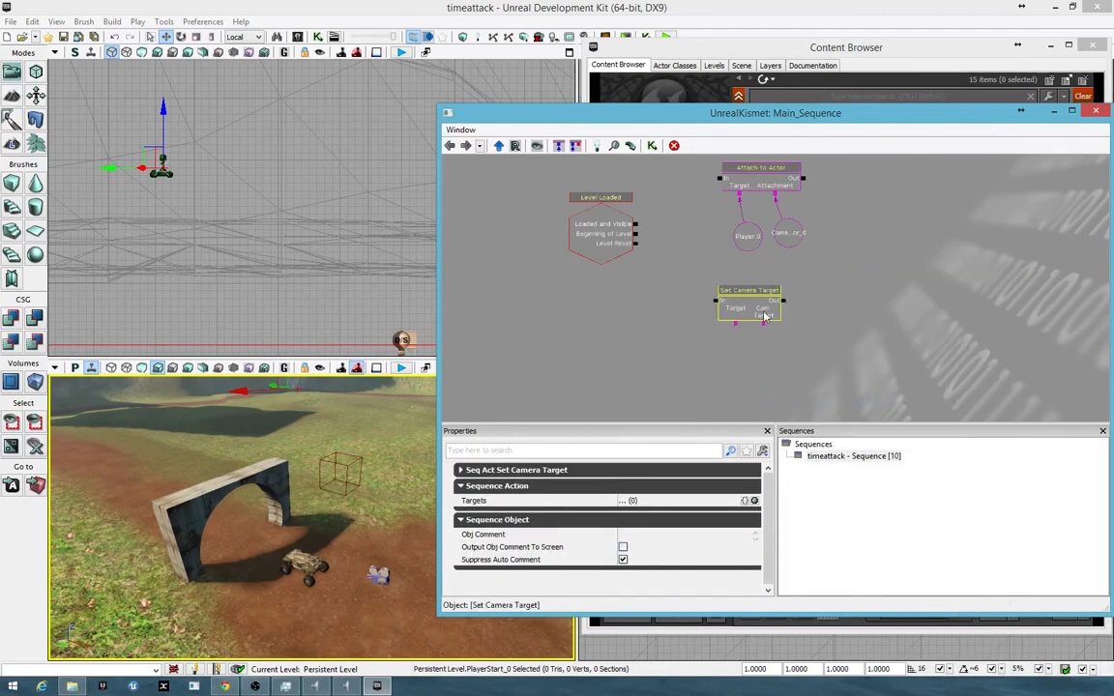
mouse_move(729, 300)
mouse_down()
mouse_move(756, 292)
mouse_move(720, 314)
mouse_up()
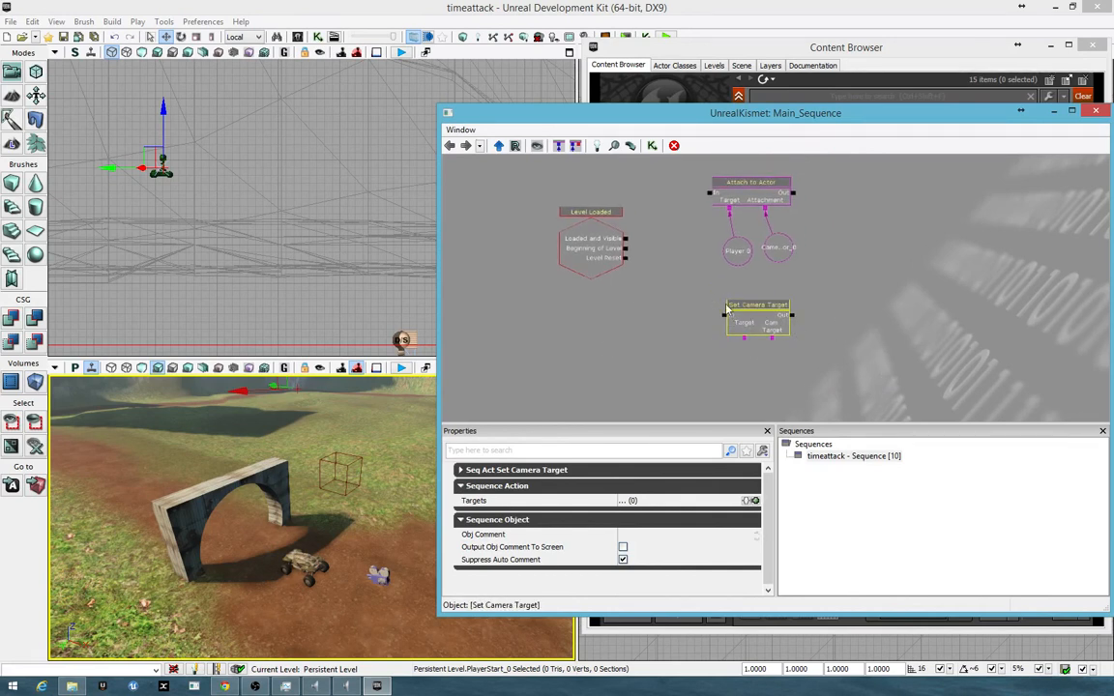
- Select the camera actor in the level and create an object variable from it below the Set Camera Target action
drag(762, 371, 752, 320)
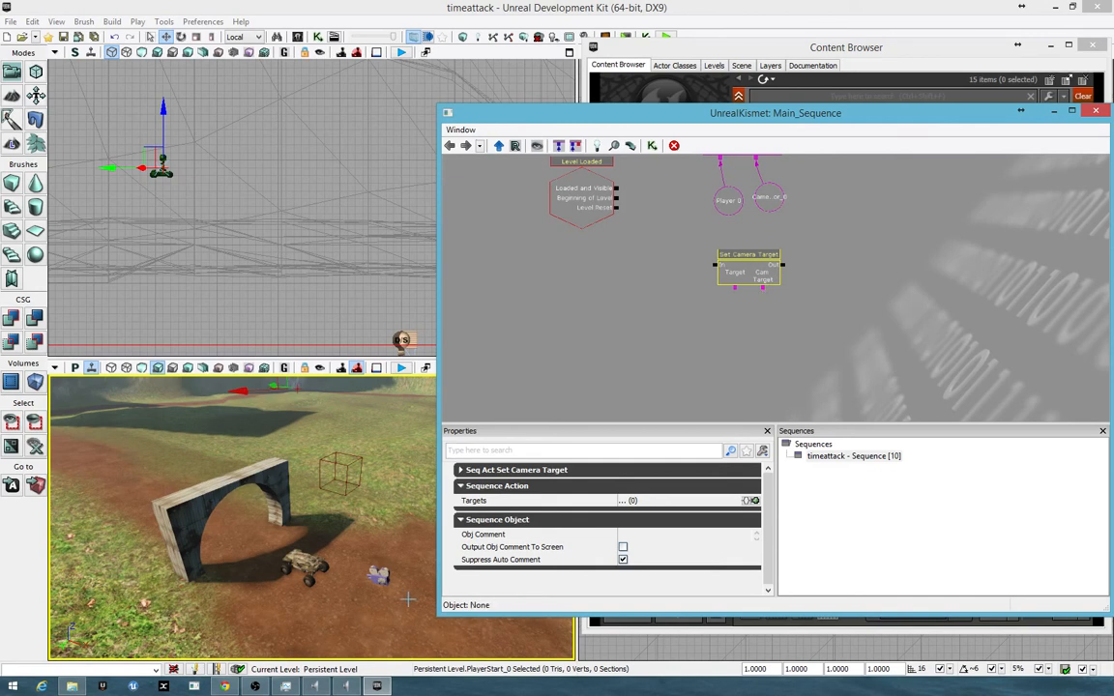
click(379, 576)
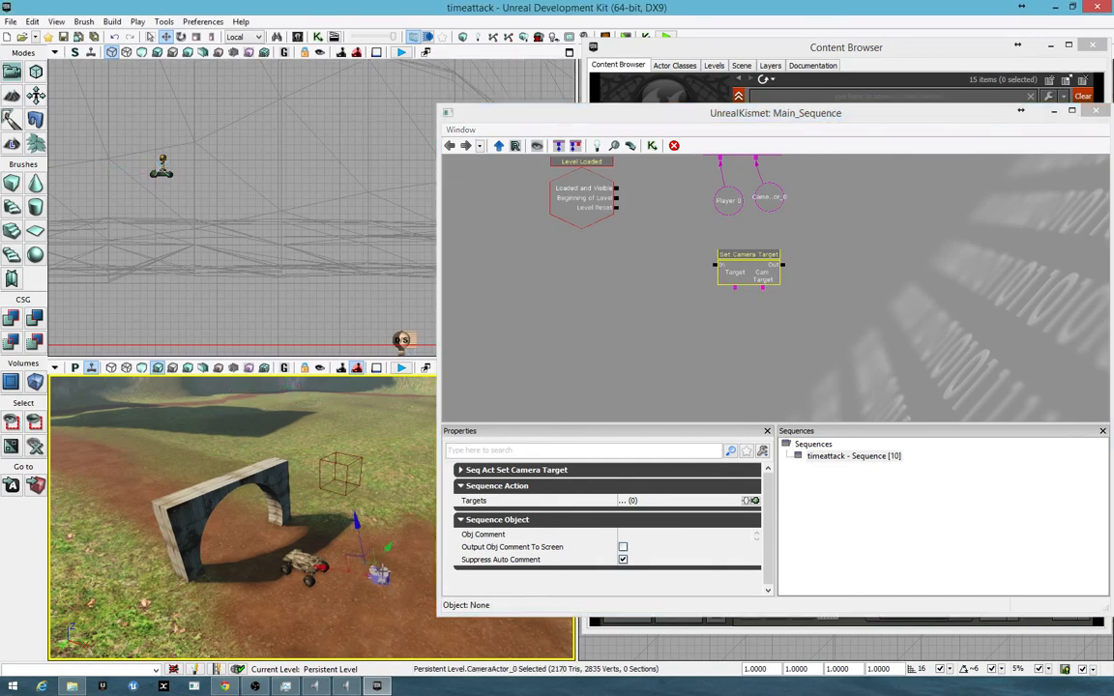
right_click(769, 322)
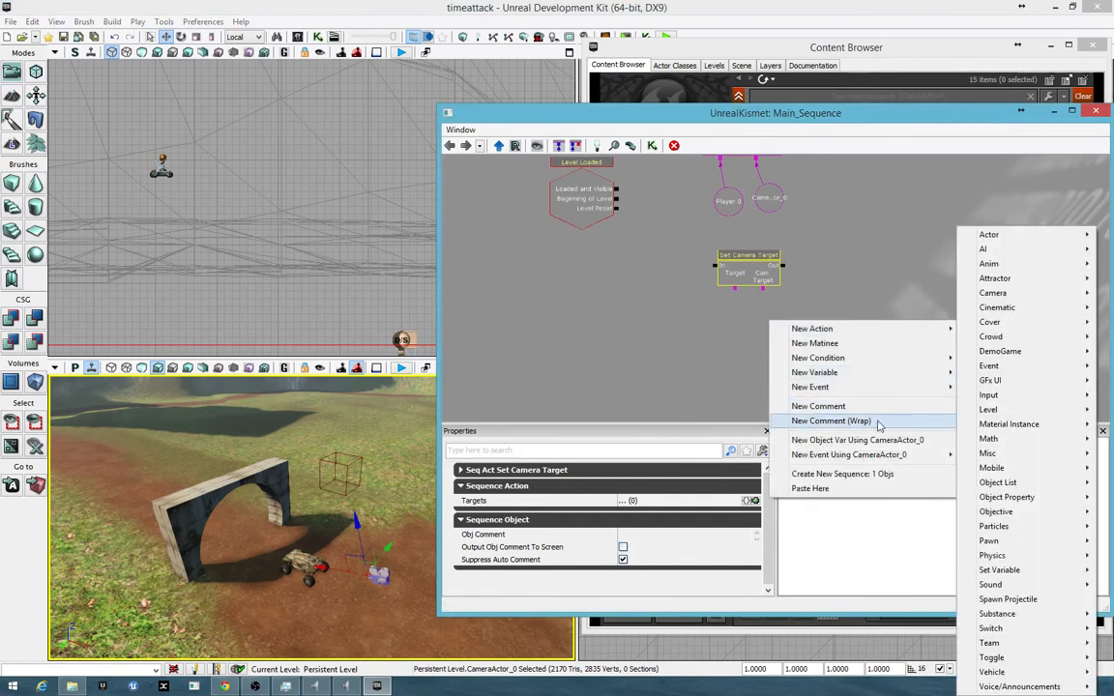
click(874, 441)
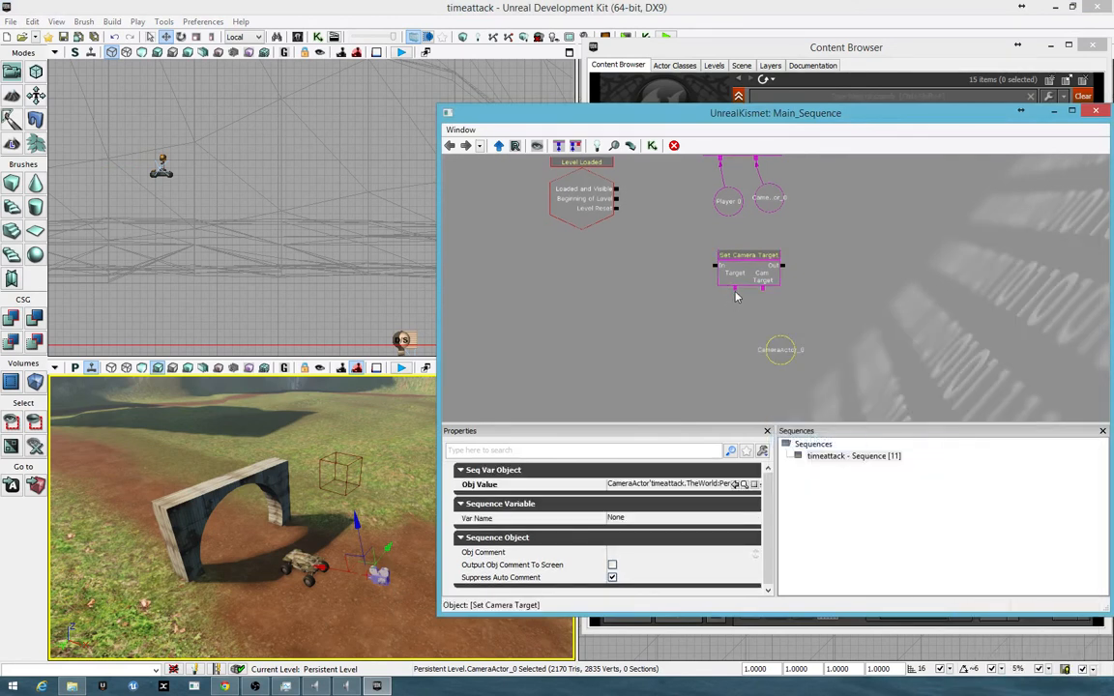
- Add a Player variable for Set Camera Target's Target and connect the new camera variable to Cam Target
click(727, 323)
right_click(725, 334)
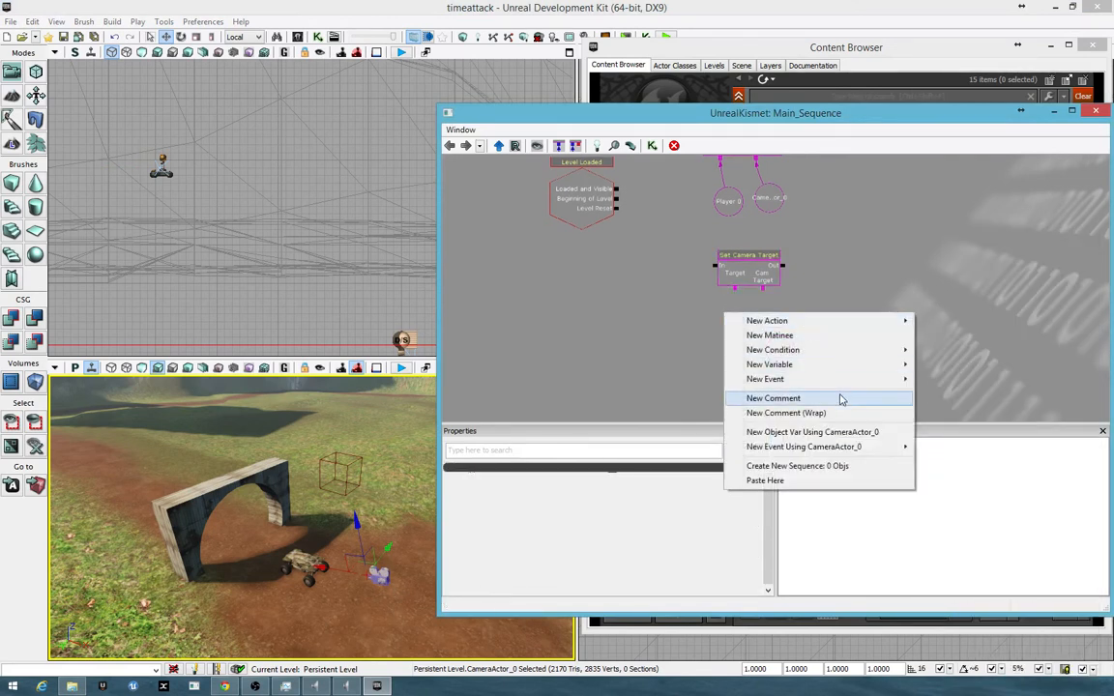
mouse_move(858, 372)
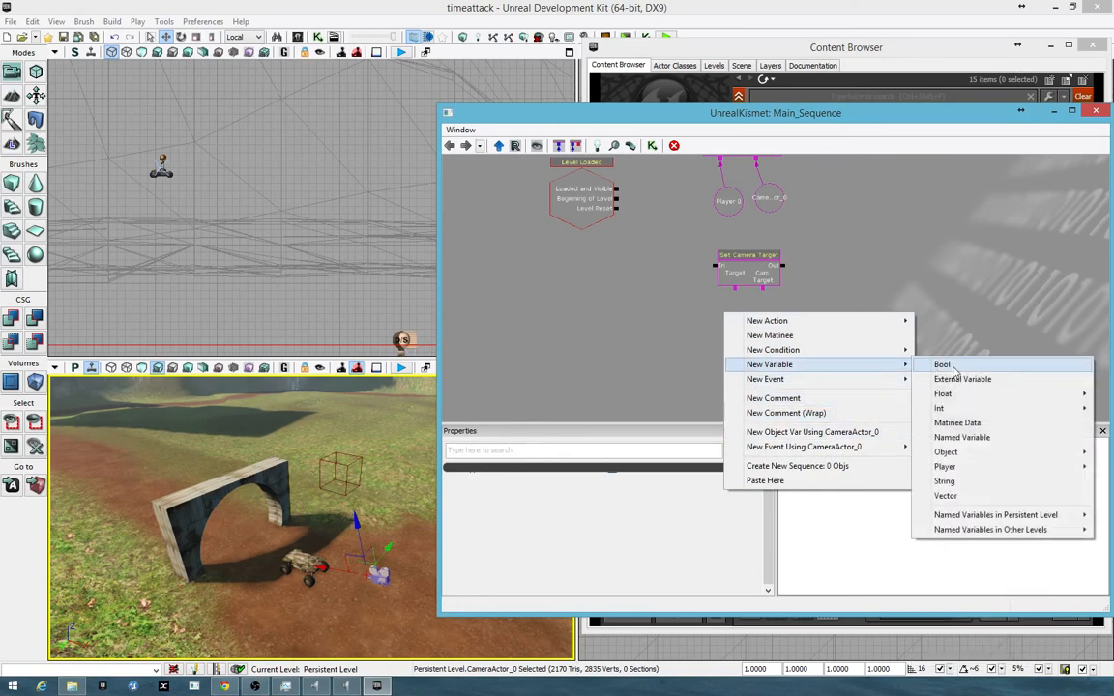
click(934, 467)
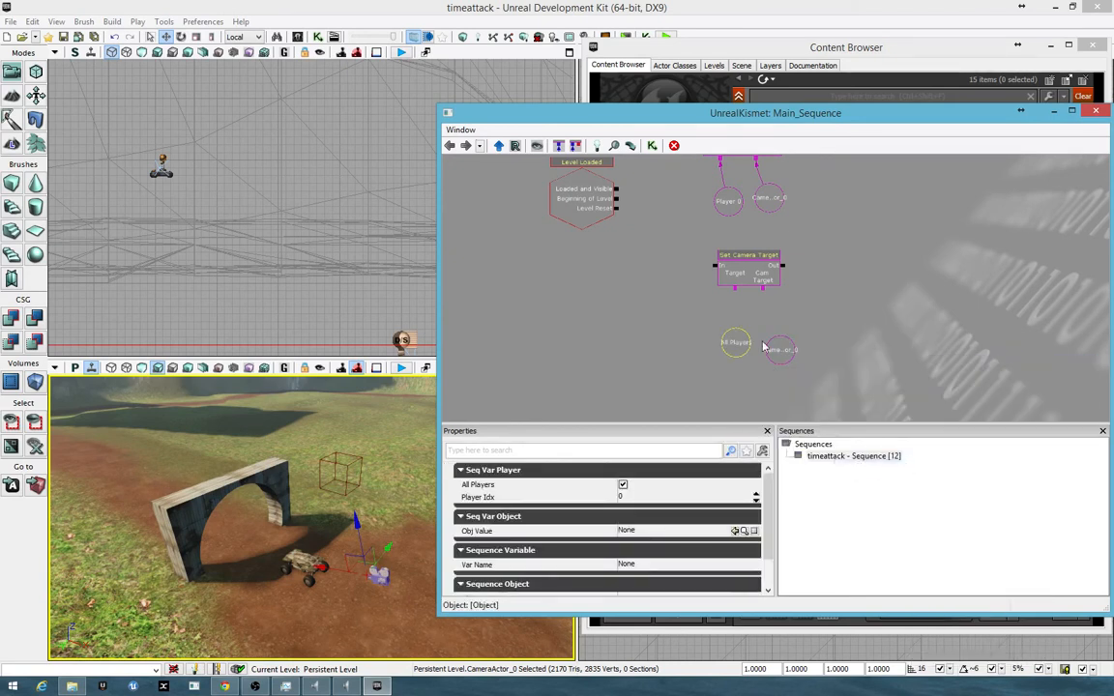
drag(735, 288, 735, 341)
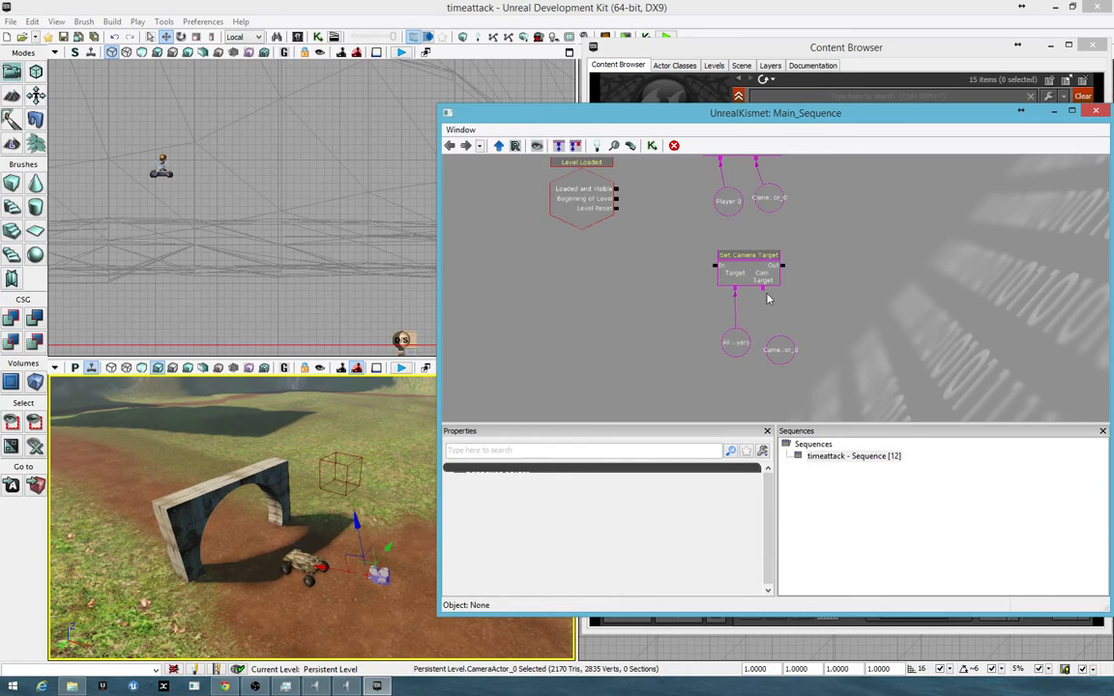
drag(762, 287, 782, 355)
- Connect the Level Loaded event's Loaded and Visible output to the In of both Attach to Actor and Set Camera Target
drag(860, 310, 880, 376)
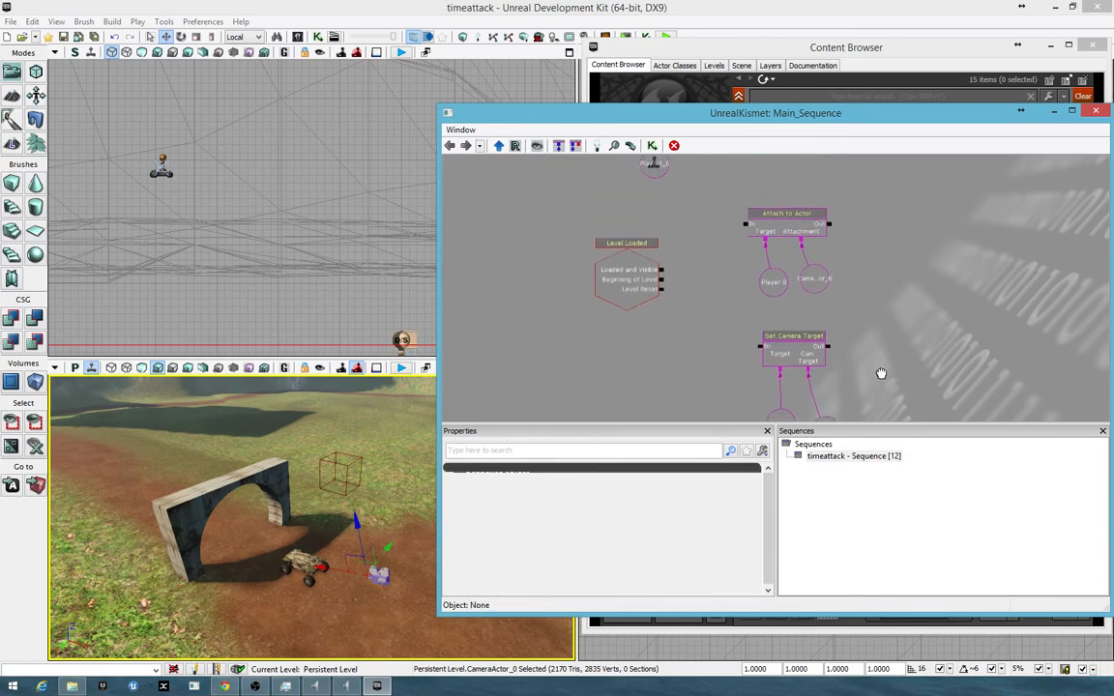
click(660, 280)
drag(659, 274, 743, 225)
drag(662, 274, 759, 348)
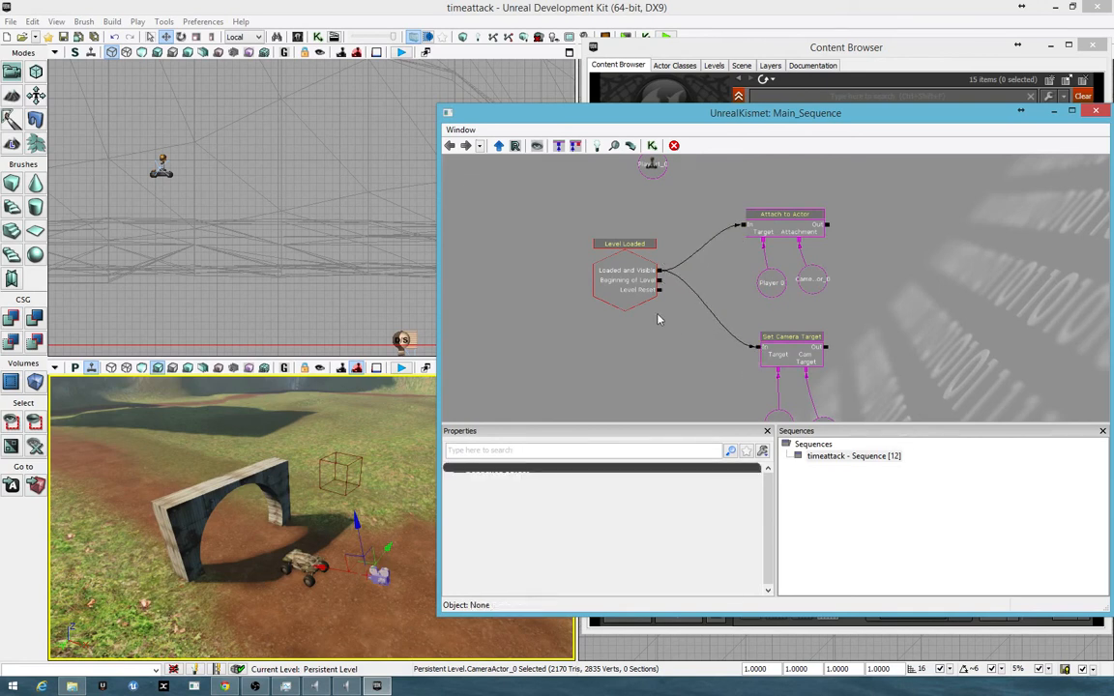
- Set the Level Loaded event's Max Trigger Count to 0
click(594, 253)
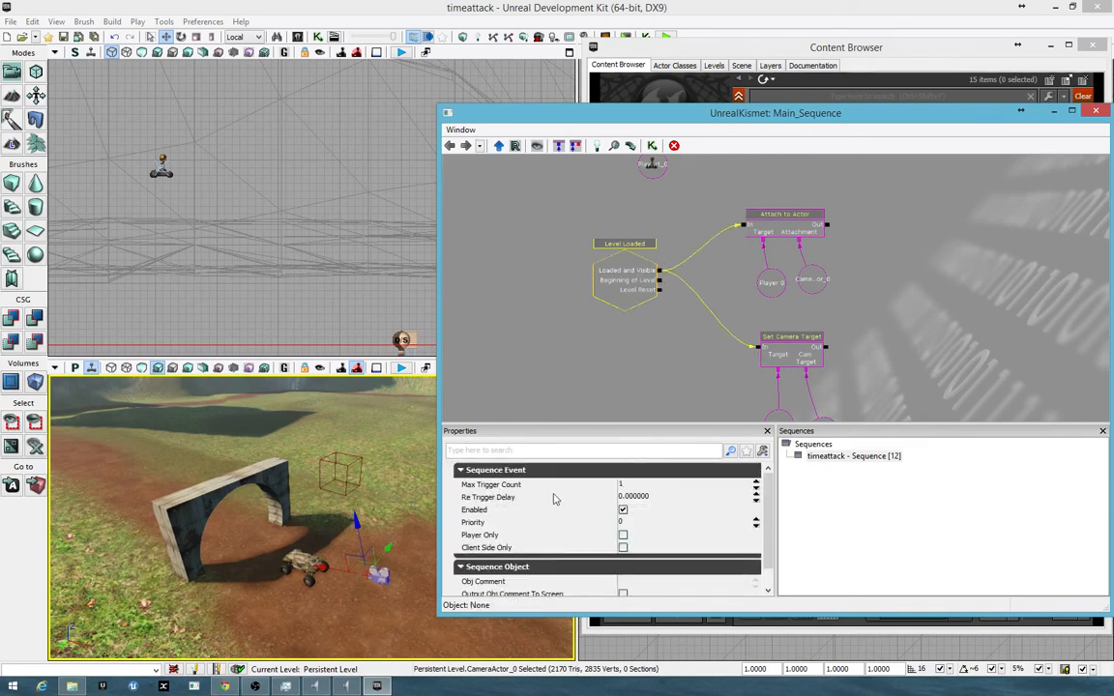
click(627, 485)
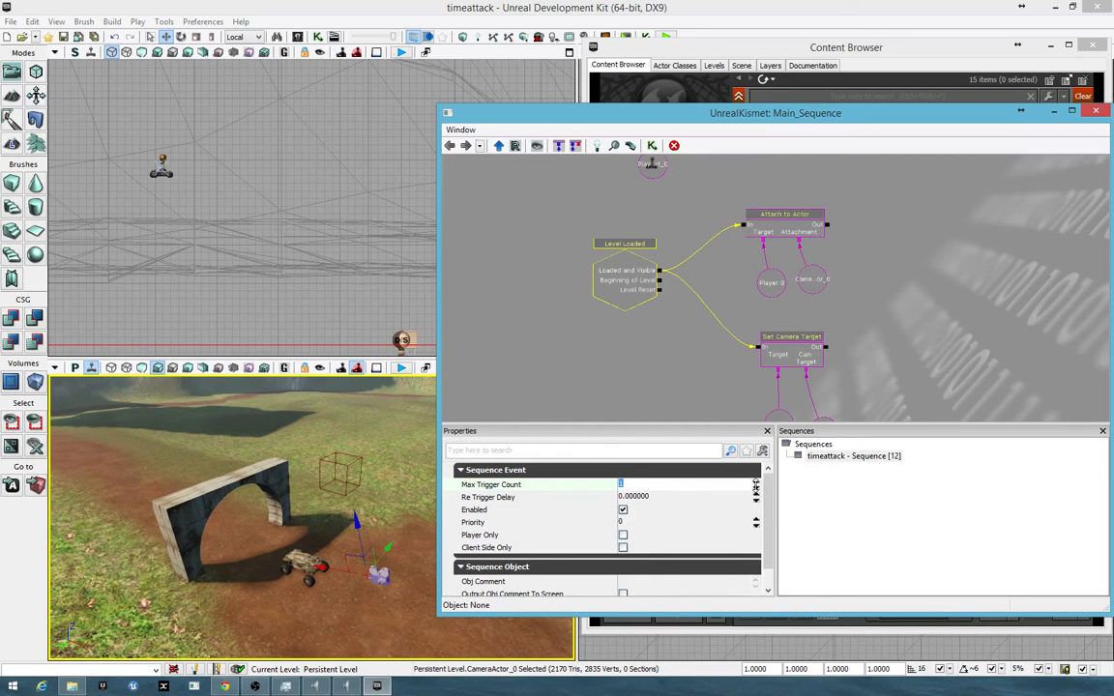
click(756, 492)
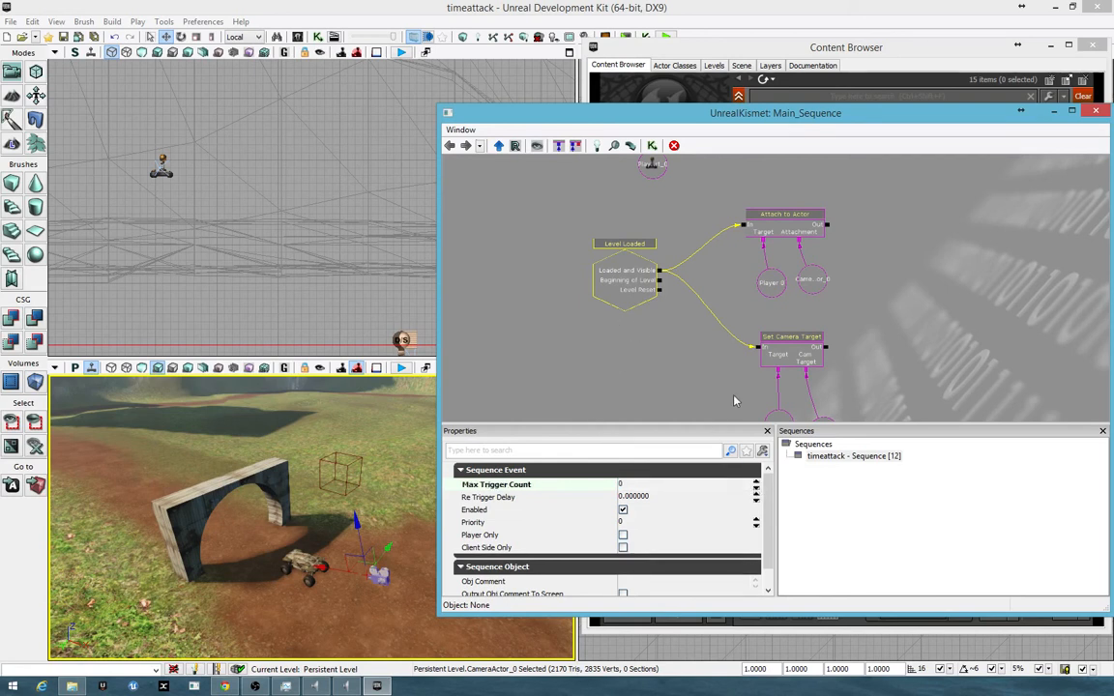
- Play-test the level in the perspective viewport to check the vehicle camera, and end the session
drag(734, 402, 703, 397)
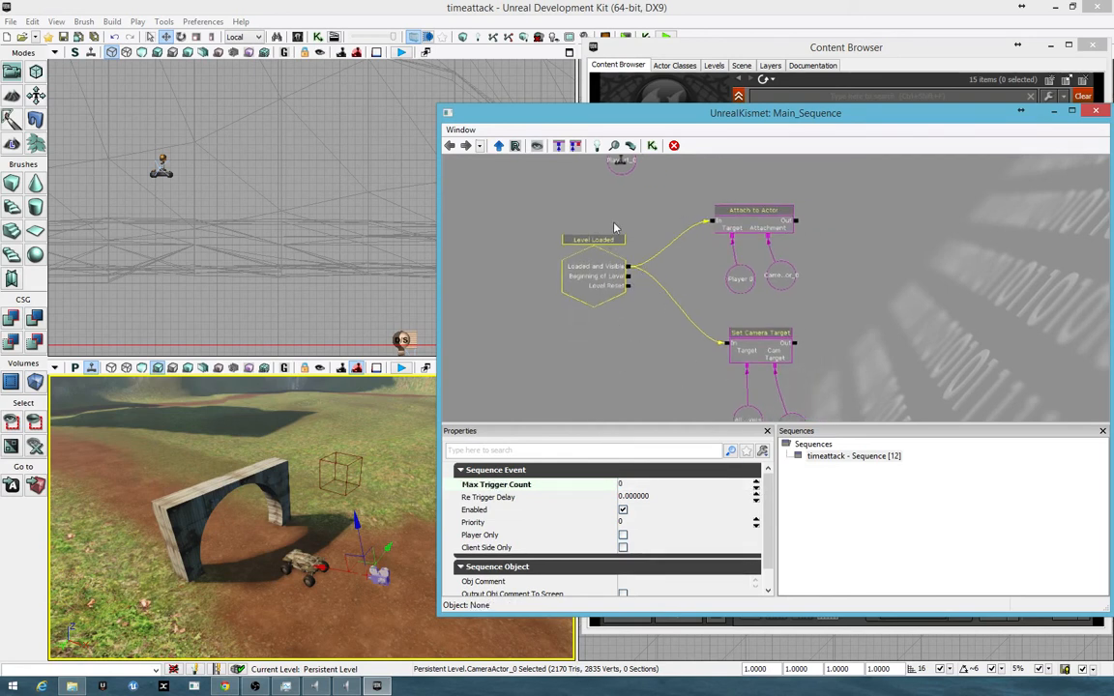
mouse_move(545, 408)
mouse_down()
mouse_move(627, 393)
mouse_move(555, 390)
mouse_up()
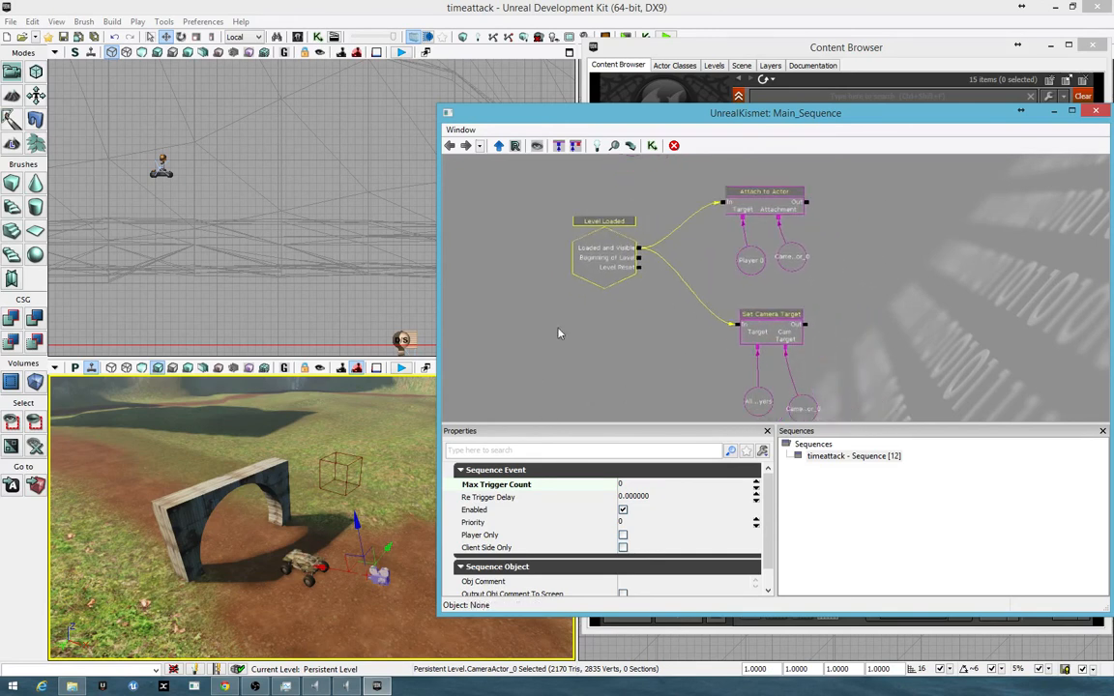
click(405, 383)
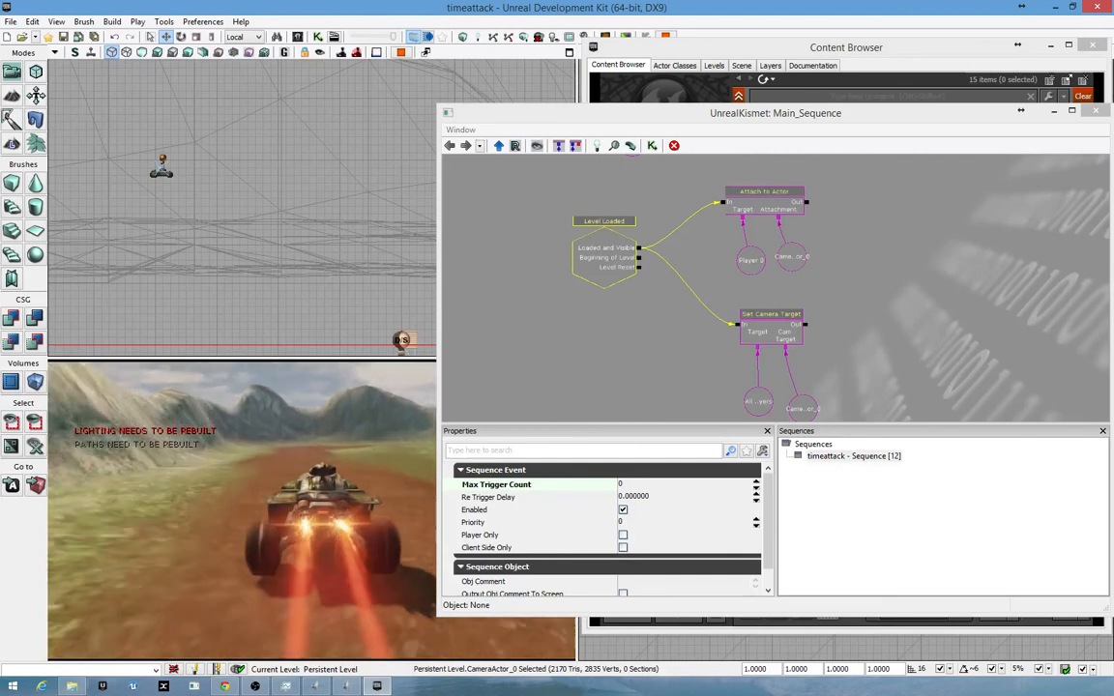
key(Escape)
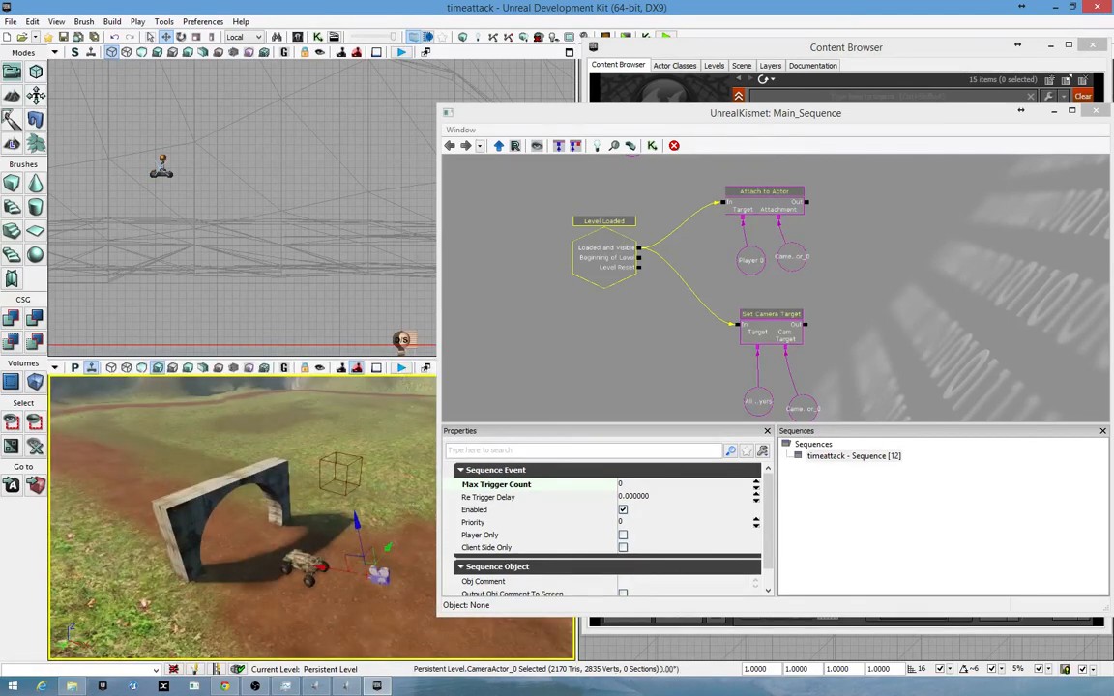
- Play-test the level with the Level Loaded link to Attach to Actor's In broken, and restore the link
right_click(720, 204)
click(751, 189)
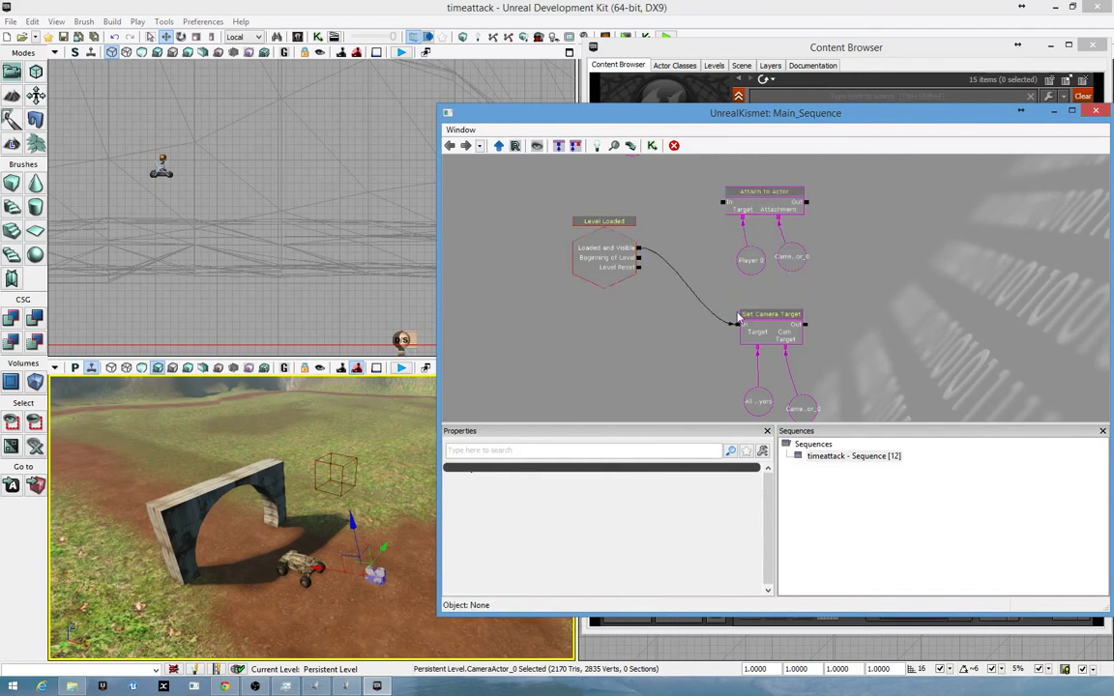
click(400, 367)
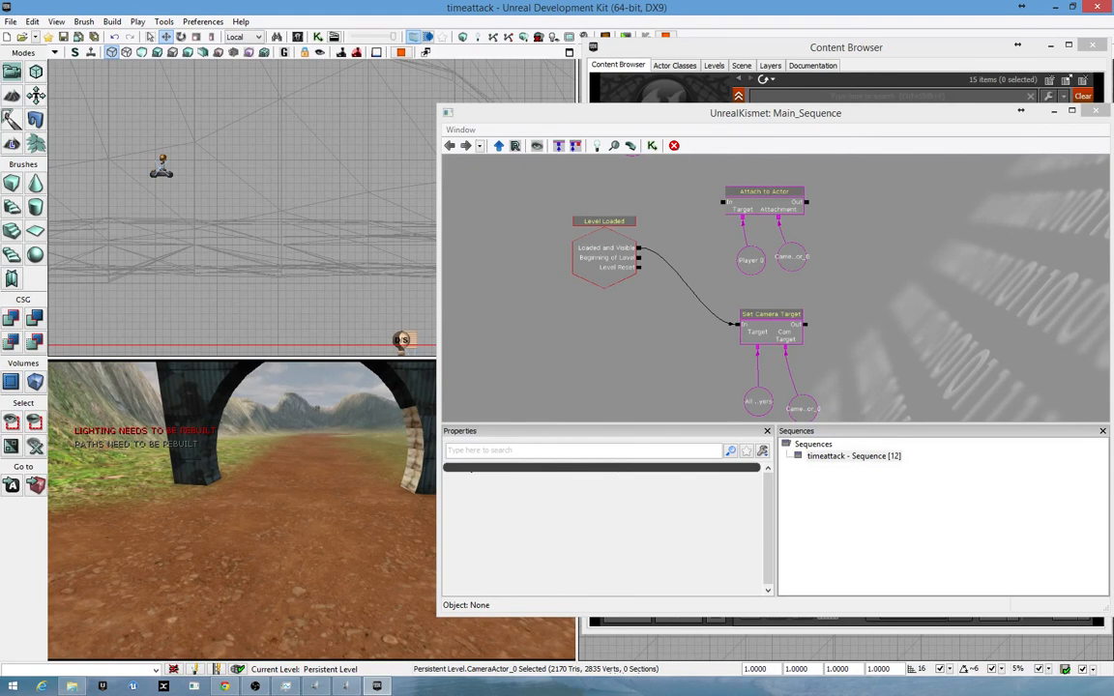
key(Escape)
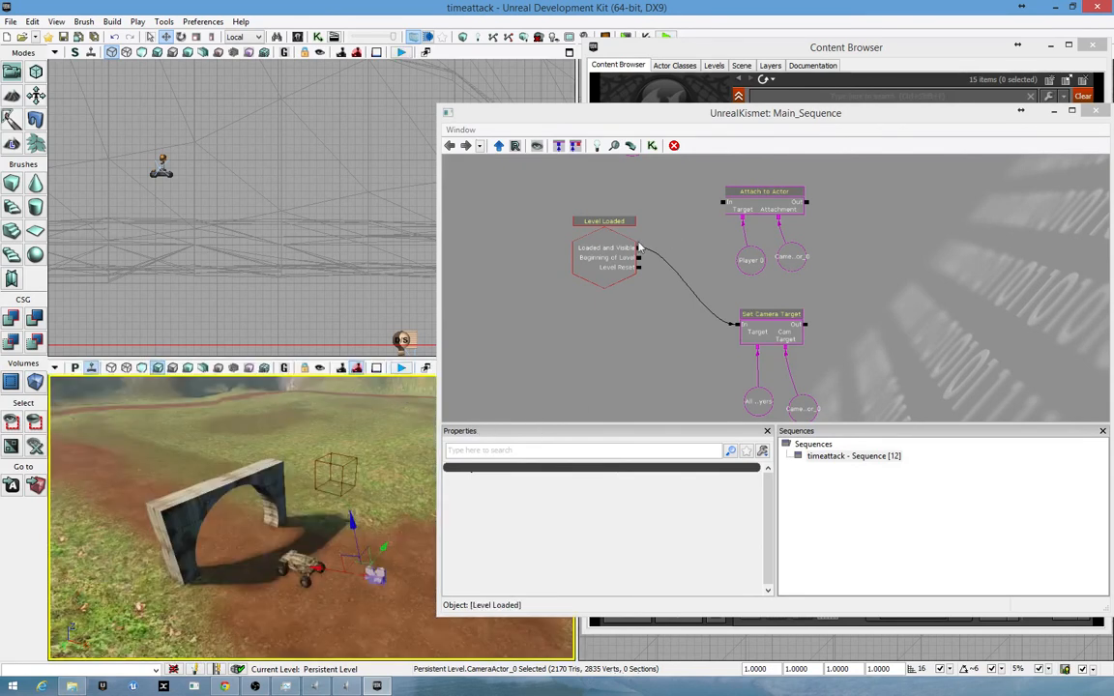
drag(639, 248, 727, 205)
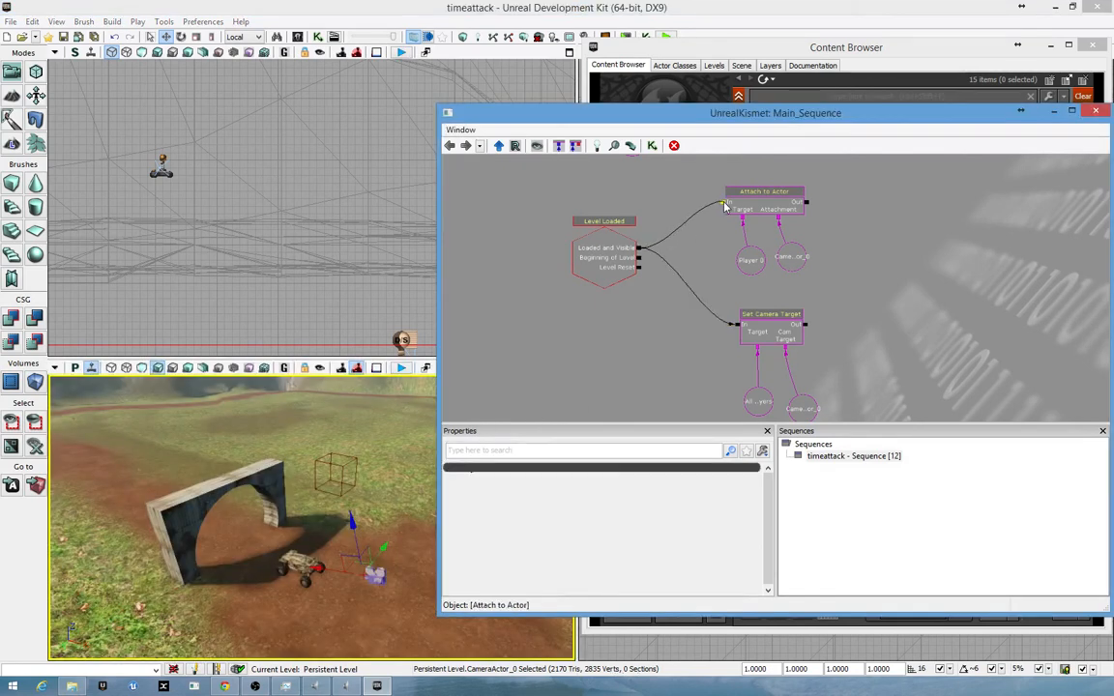
click(721, 271)
- Enclose all the Kismet nodes in a comment frame reading "Attach camera and spawn in vehicle"
drag(852, 294, 809, 346)
scroll(804, 344, down, 5)
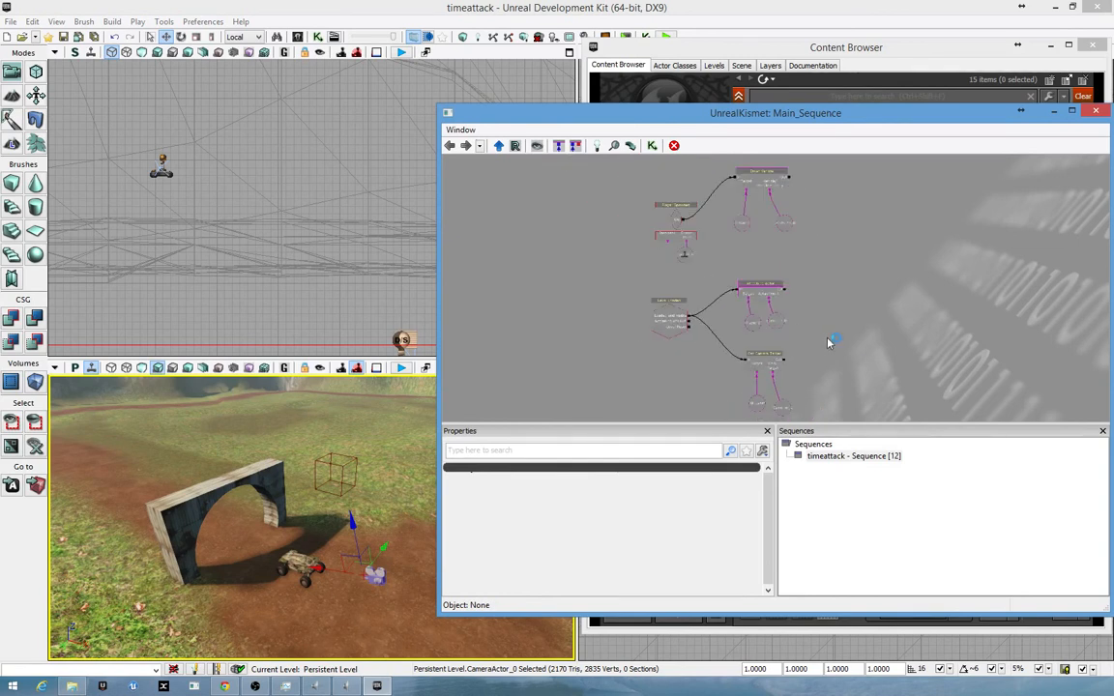
scroll(771, 366, down, 1)
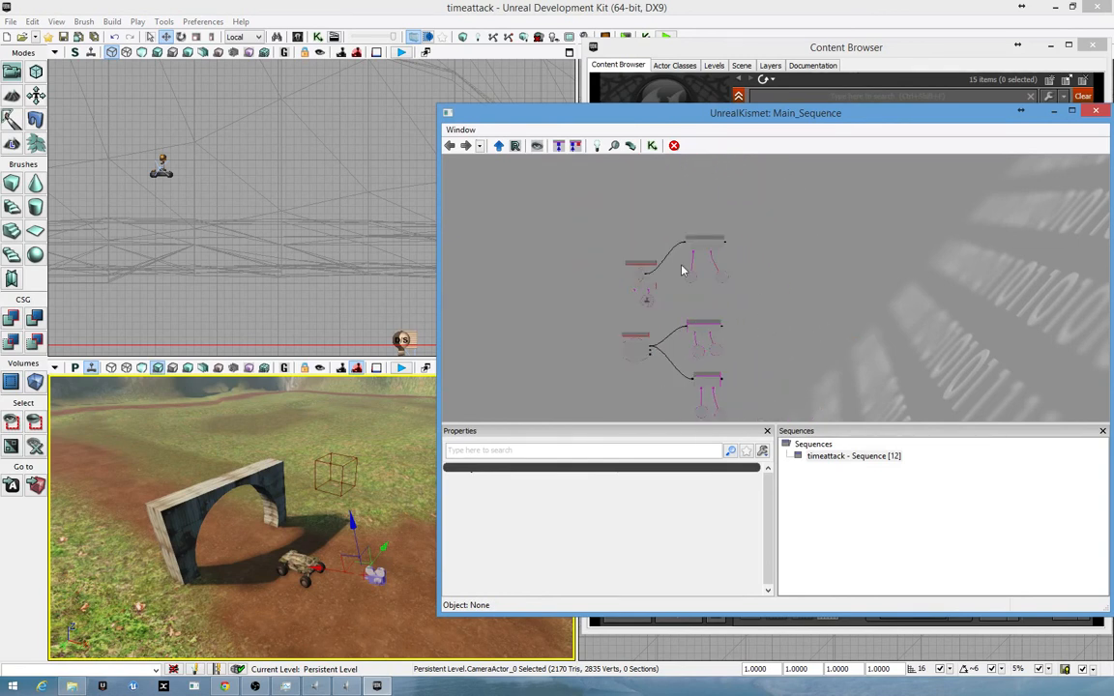
drag(855, 292, 807, 246)
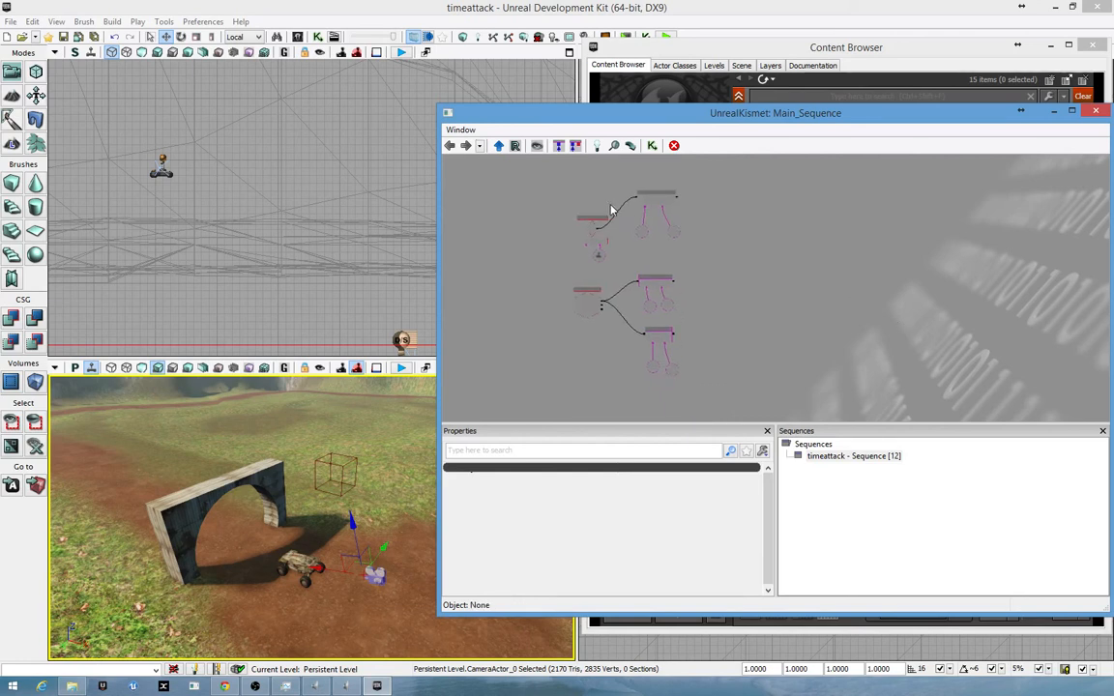
ctrl+alt+drag(566, 175, 717, 374)
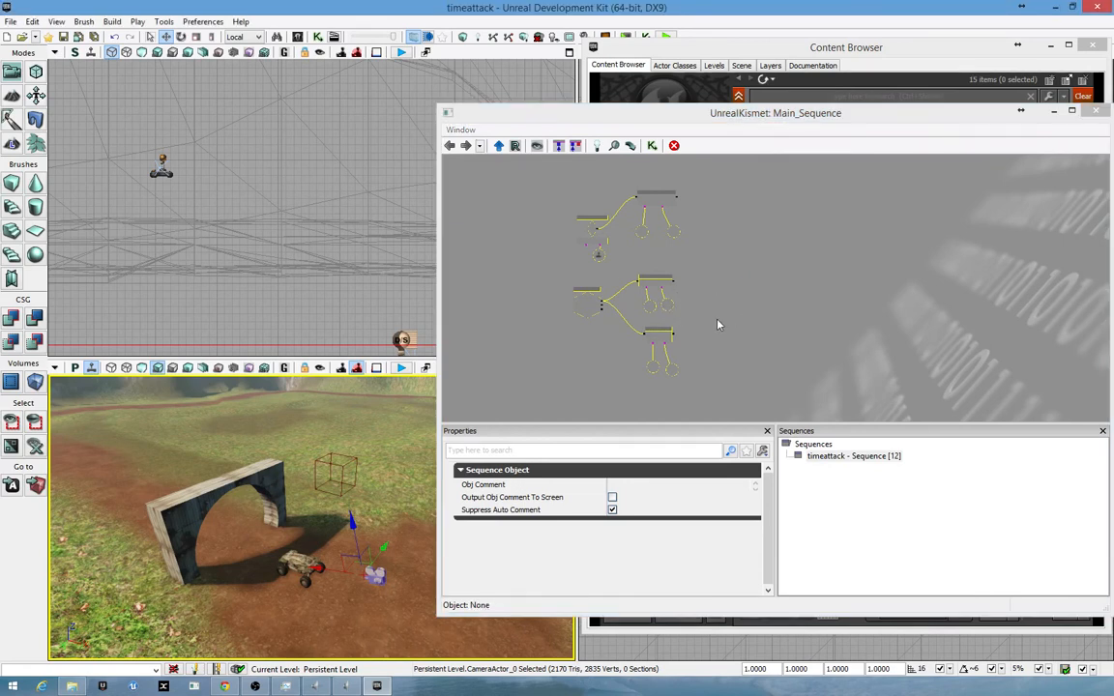
click(748, 310)
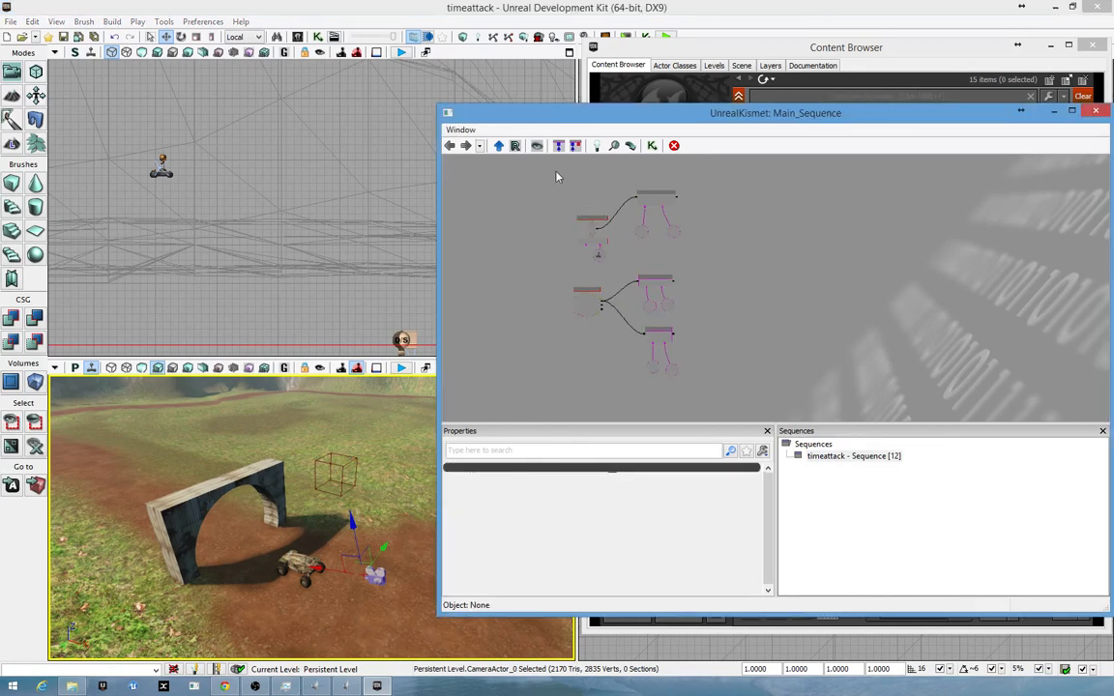
ctrl+alt+drag(555, 170, 704, 393)
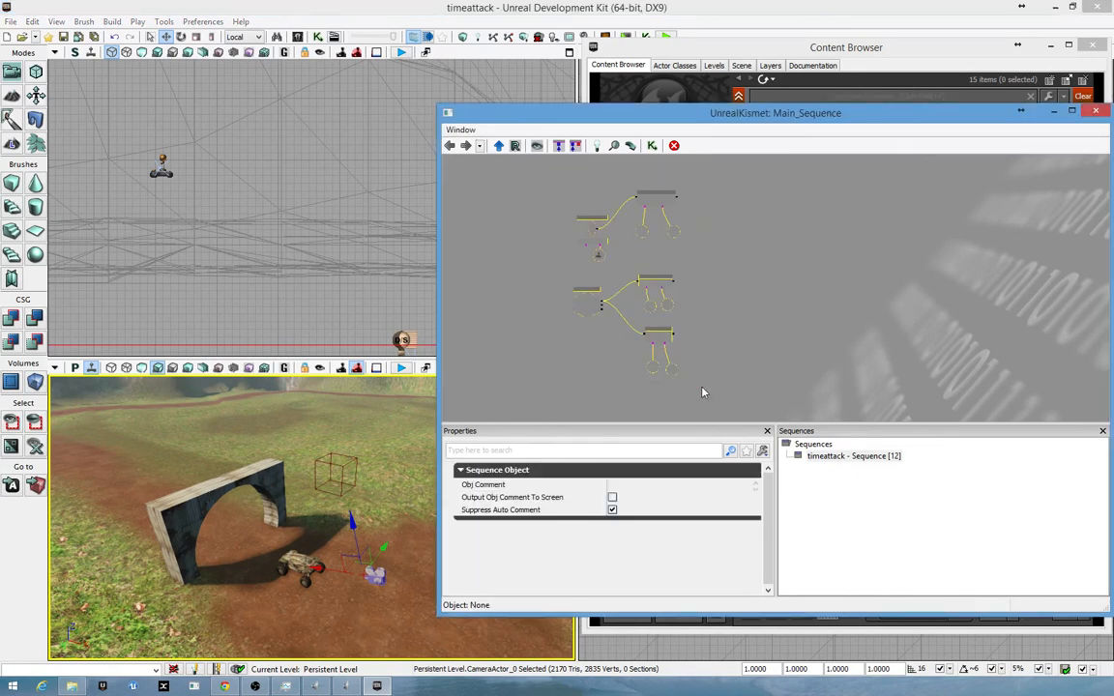
key(c)
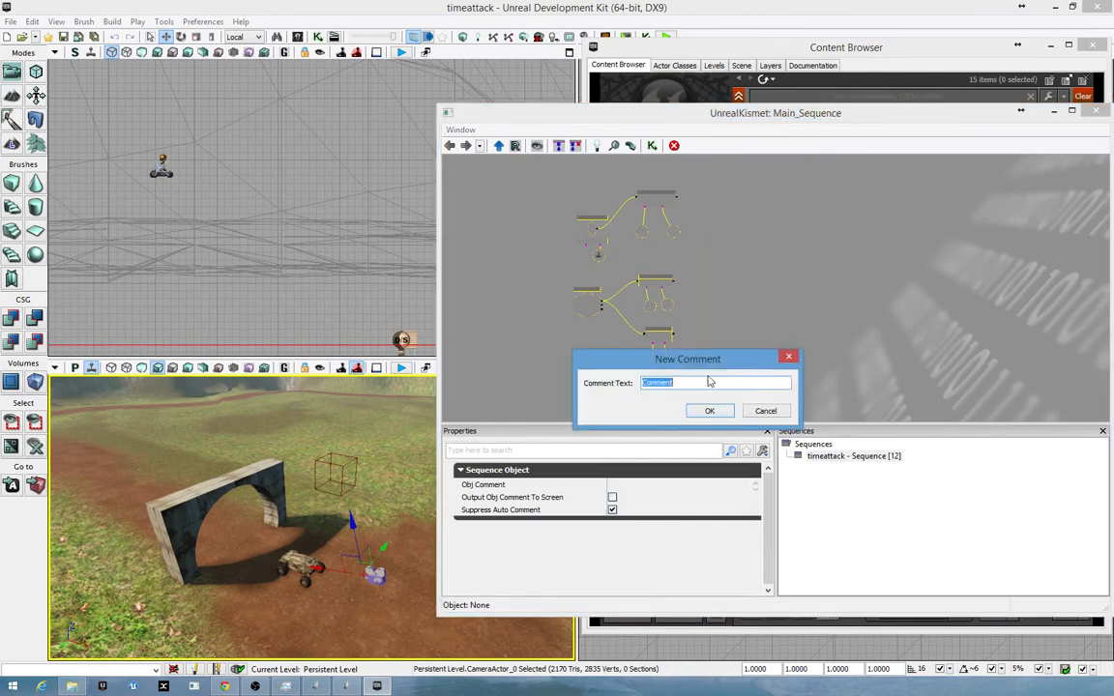
text(at)
text(tach ca)
text(cam)
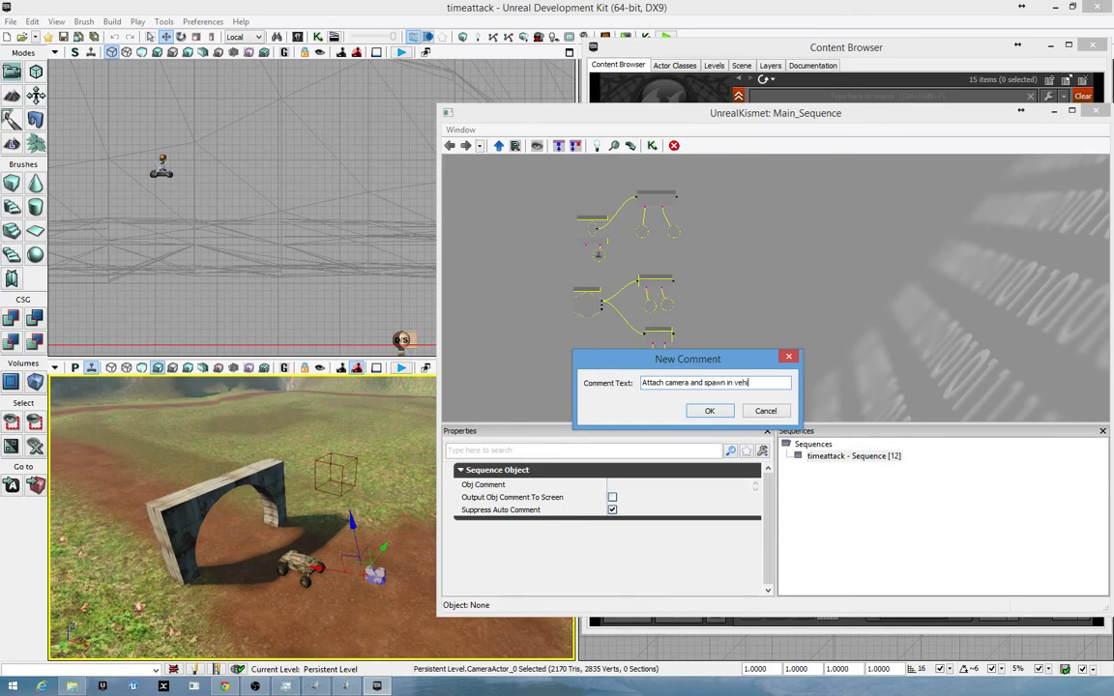
key(Return)
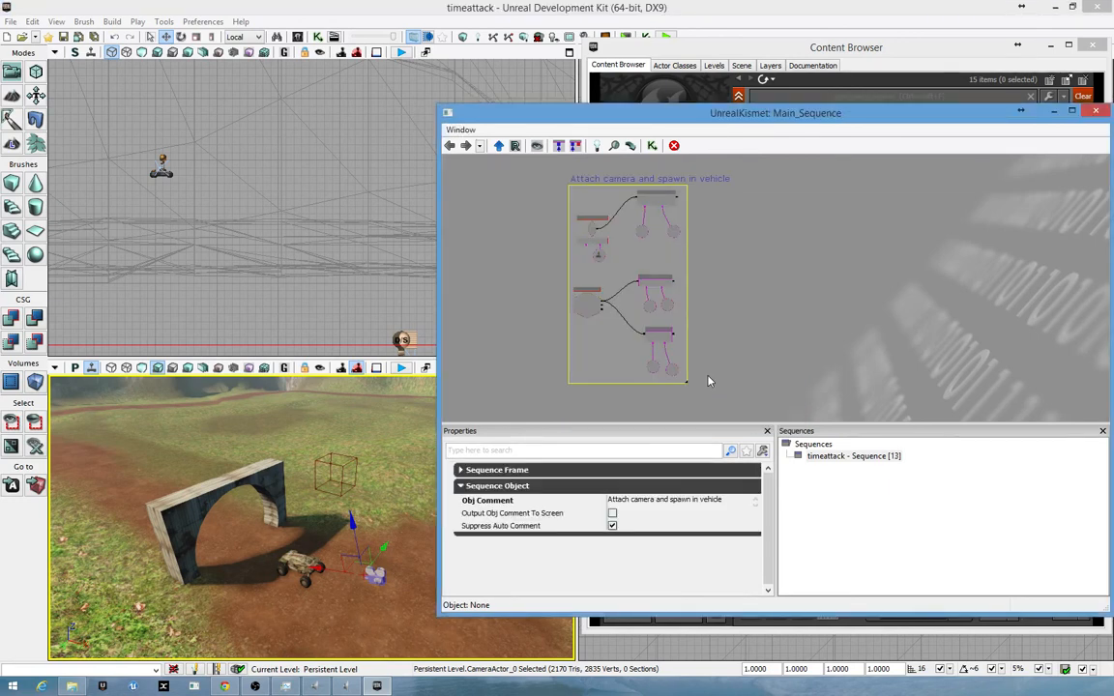
- Minimize the Kismet window to clear the level viewport around the archway
drag(766, 306, 557, 303)
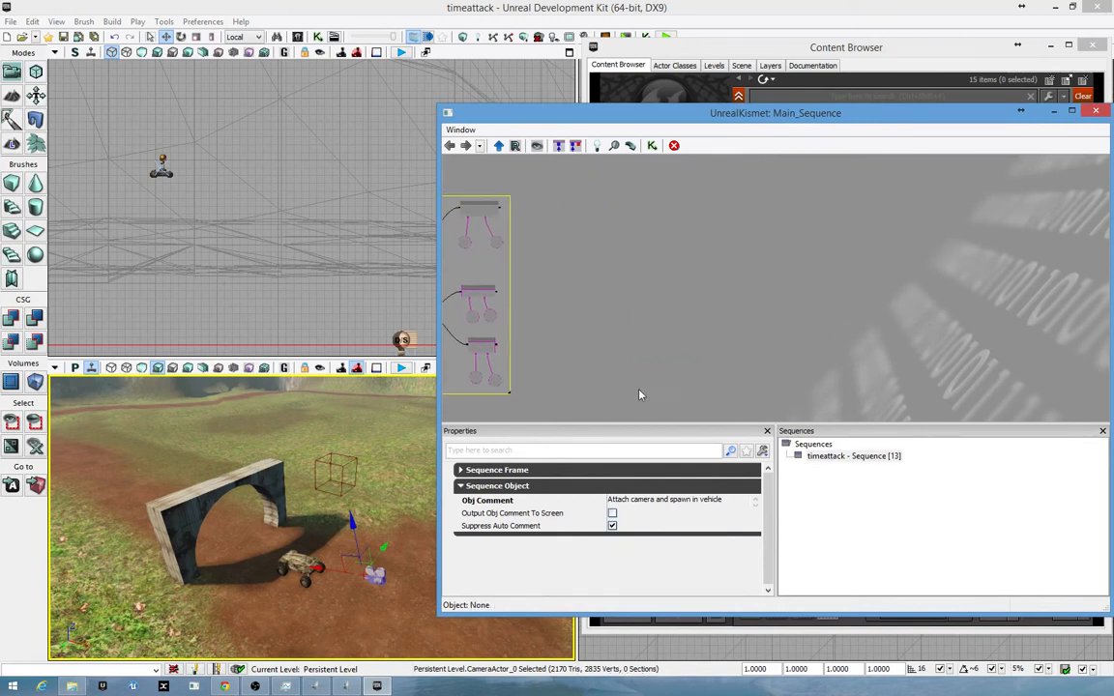
drag(383, 505, 358, 504)
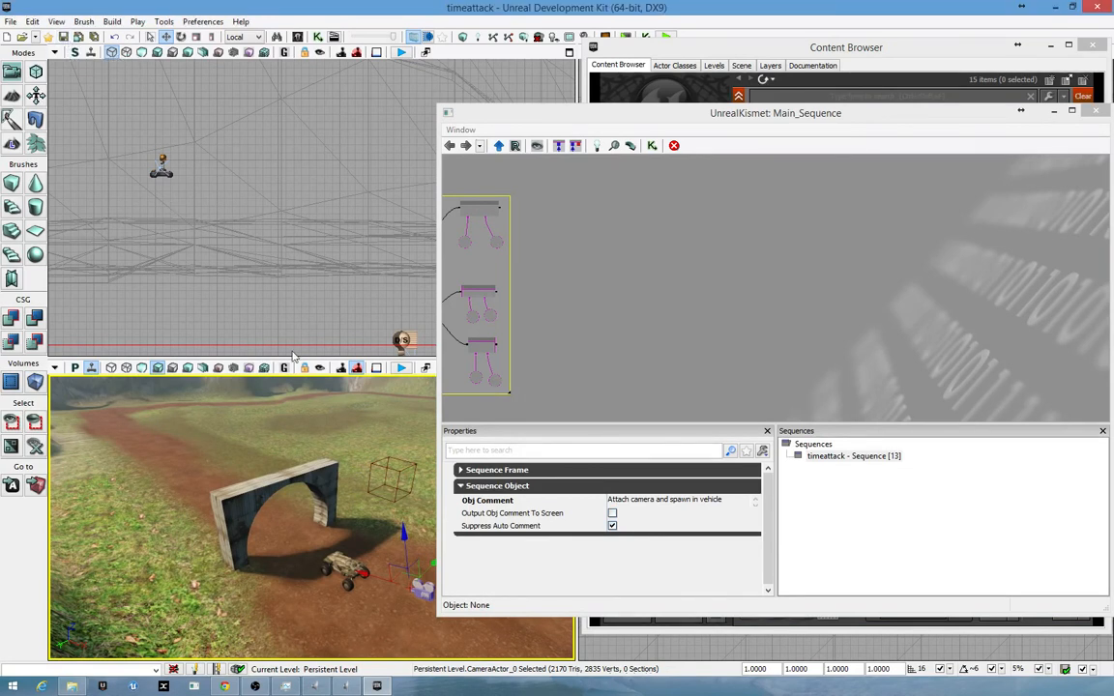
right_drag(366, 448, 379, 471)
right_drag(364, 426, 365, 459)
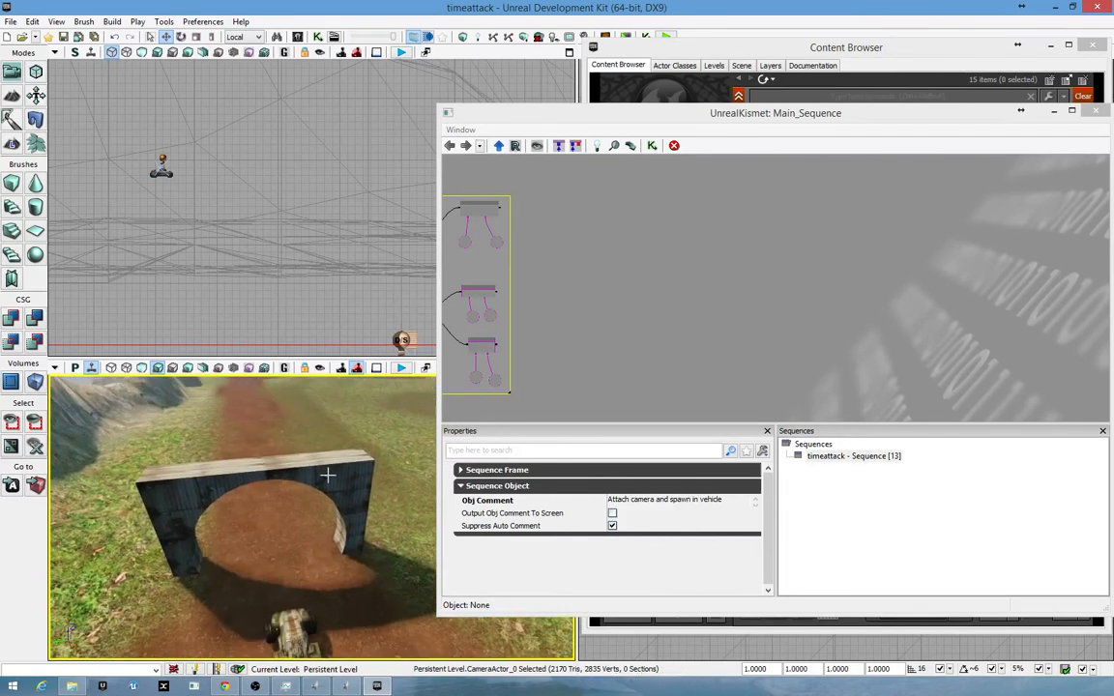
right_click(274, 555)
click(232, 524)
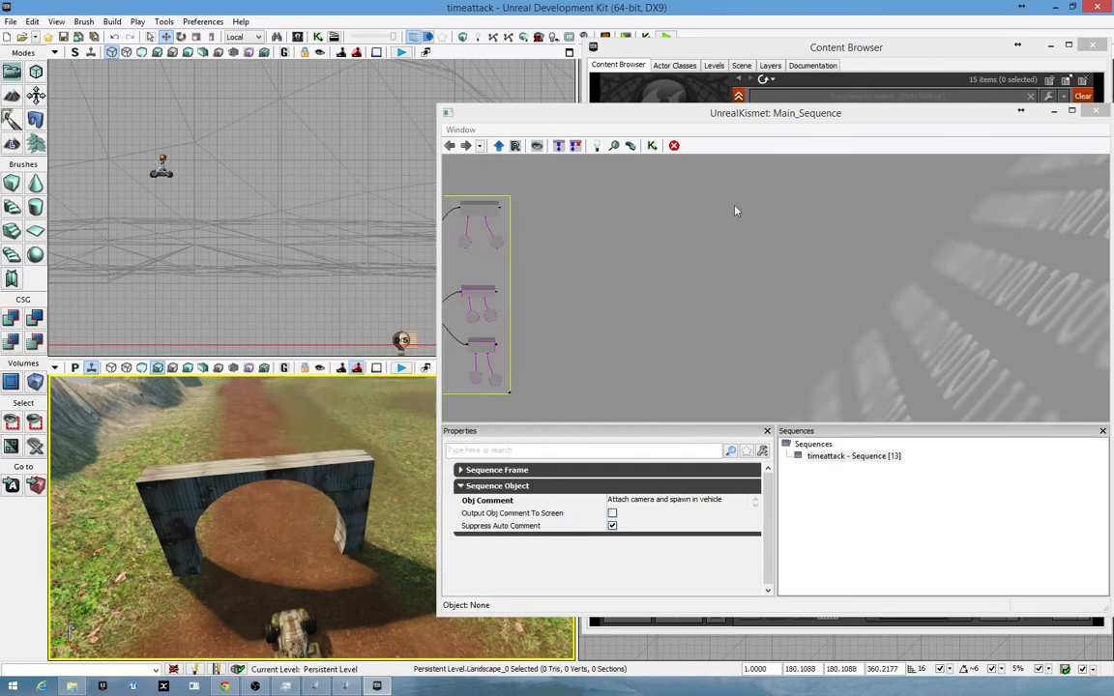
click(1051, 112)
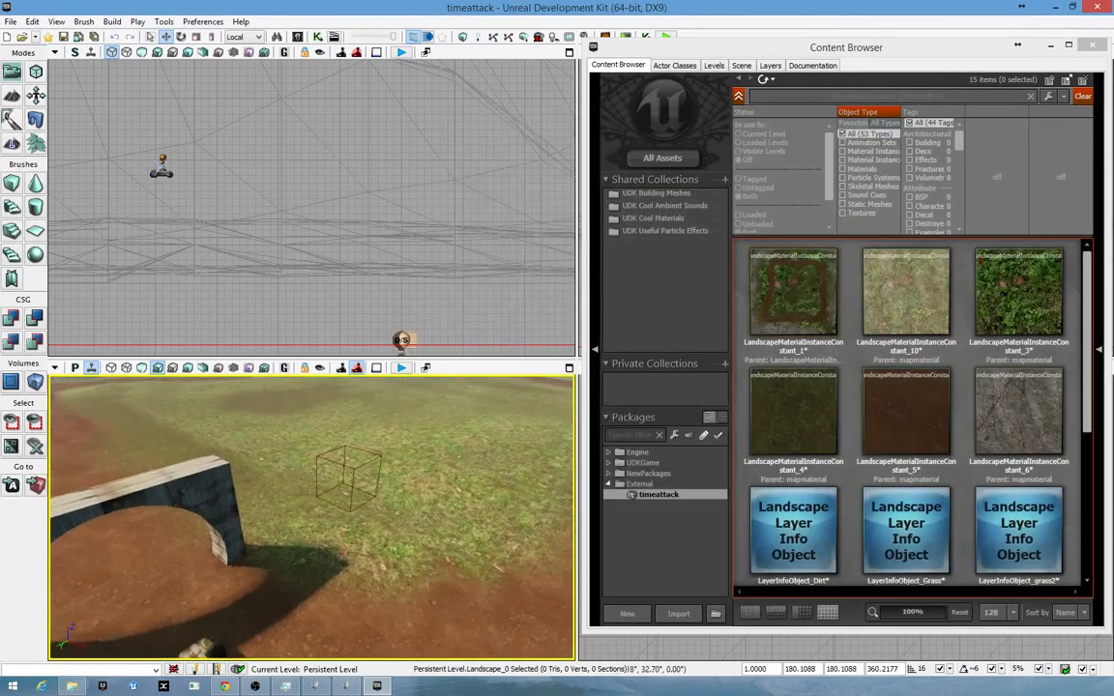
- Add a PathNode actor on the dirt track beneath the archway, in front of the vehicle
right_drag(313, 517, 199, 522)
right_drag(440, 523, 449, 556)
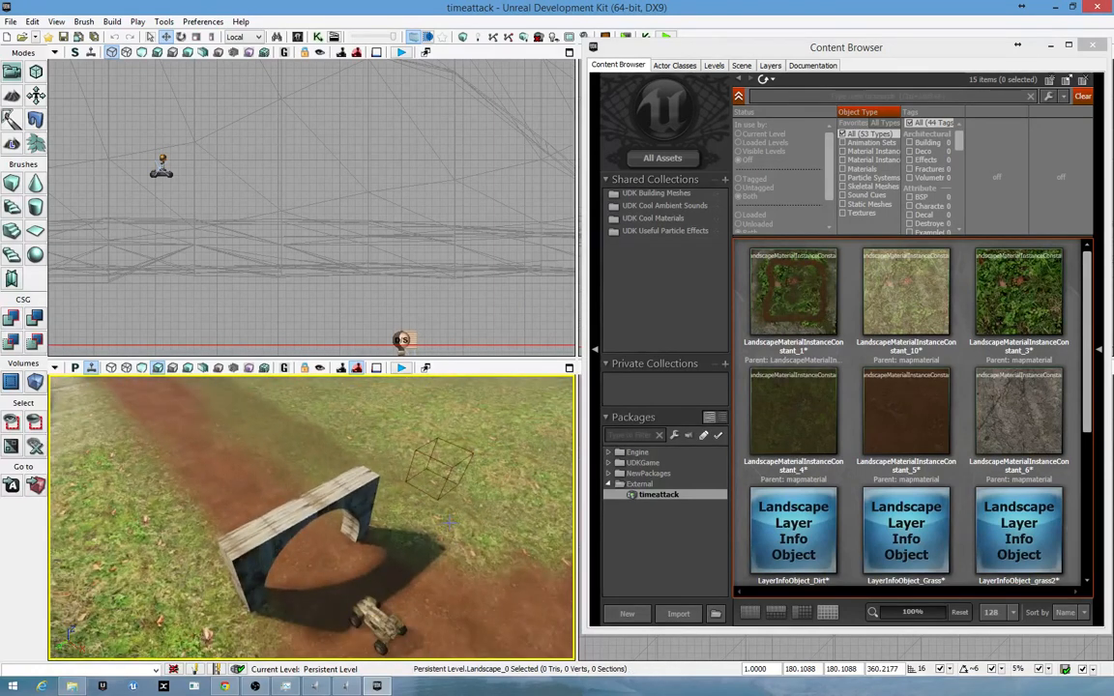
mouse_move(156, 388)
right_down()
mouse_move(145, 324)
mouse_move(159, 311)
mouse_move(227, 333)
mouse_move(145, 406)
right_up()
right_drag(377, 638, 367, 613)
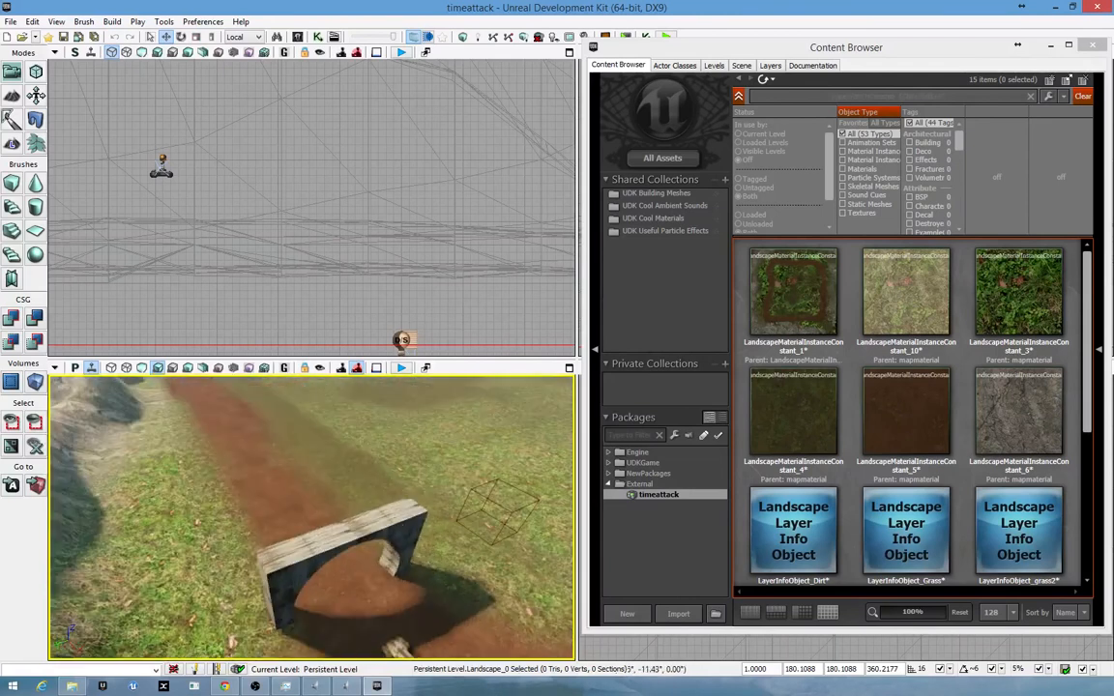
right_drag(229, 400, 257, 451)
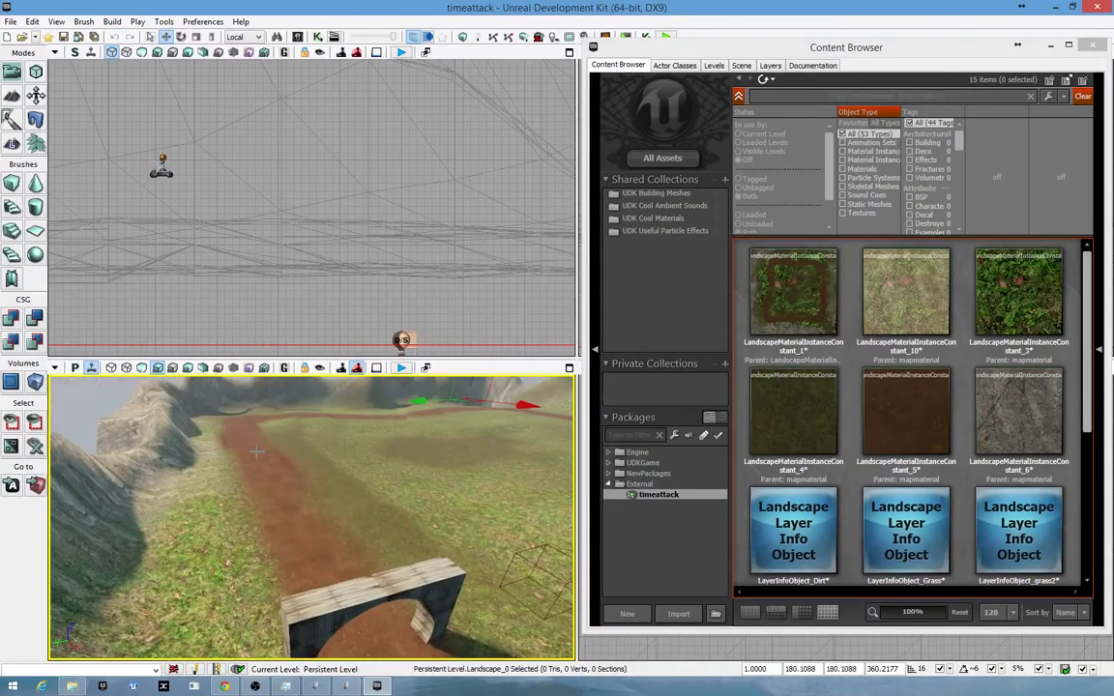
right_drag(394, 600, 451, 659)
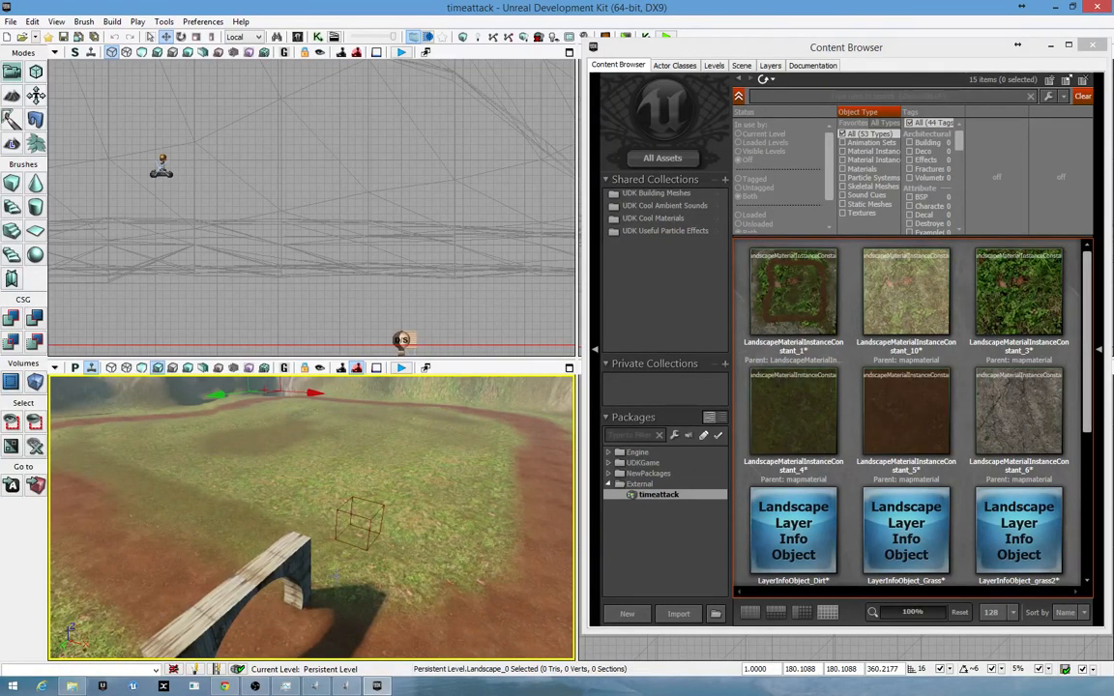
right_drag(335, 578, 354, 620)
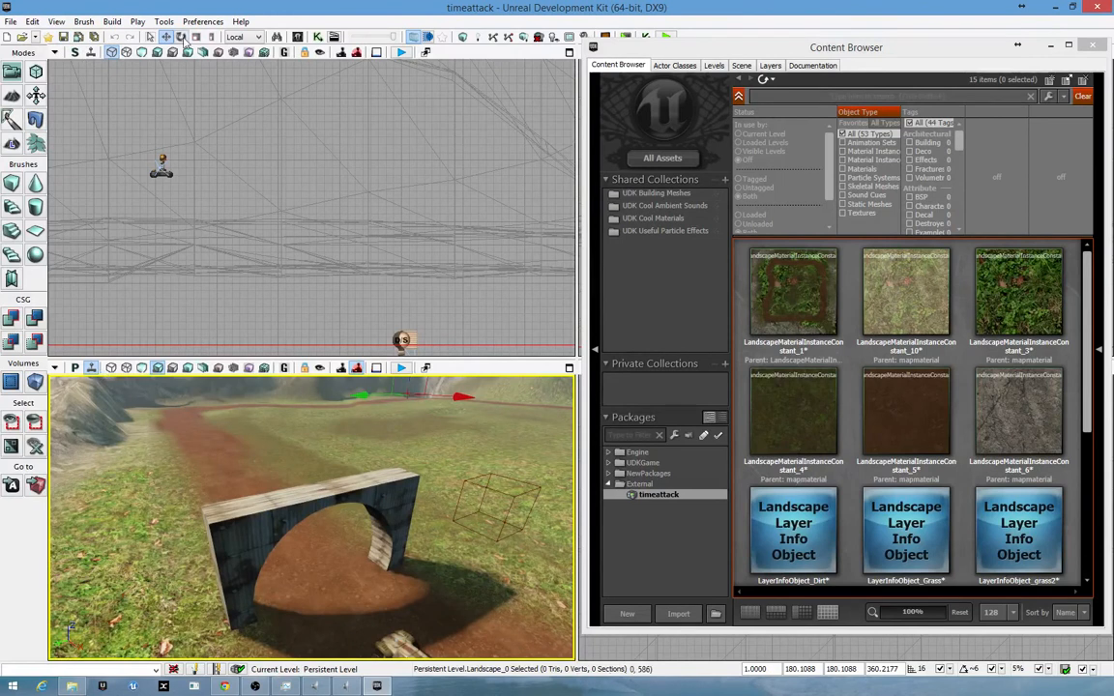
right_click(346, 580)
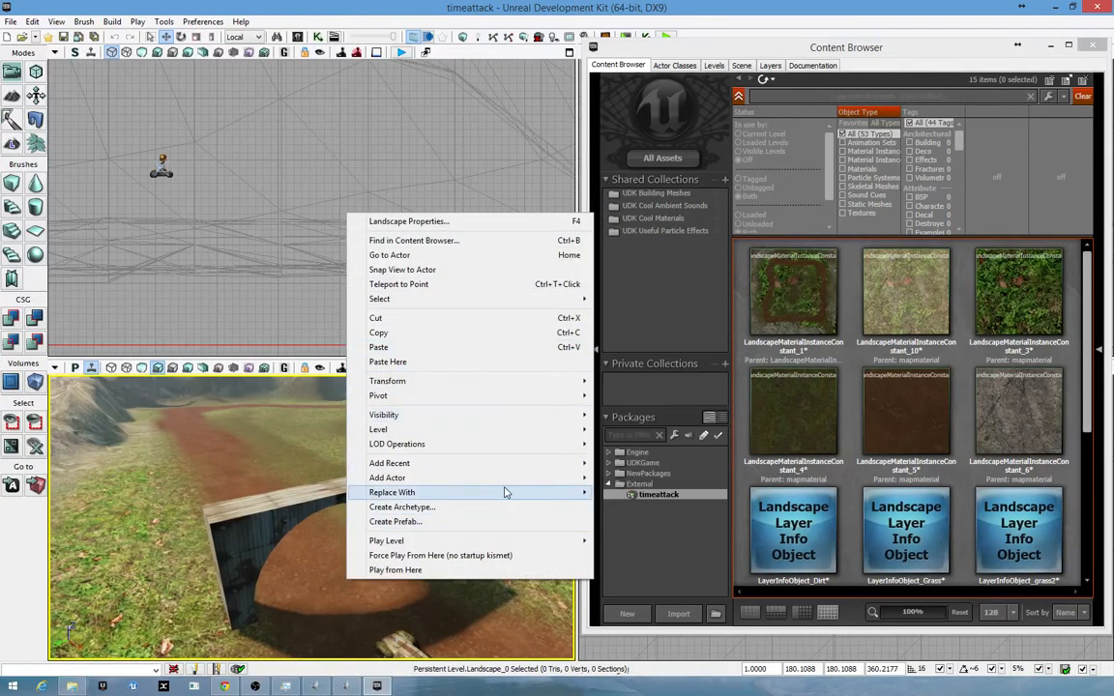
mouse_move(540, 487)
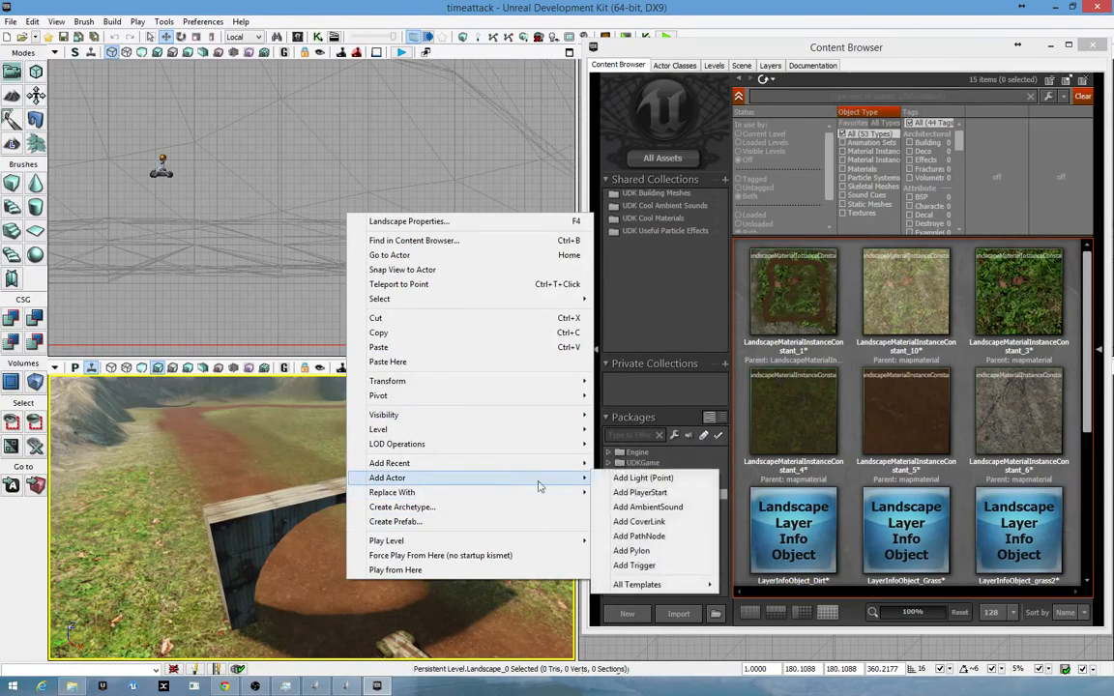
click(658, 539)
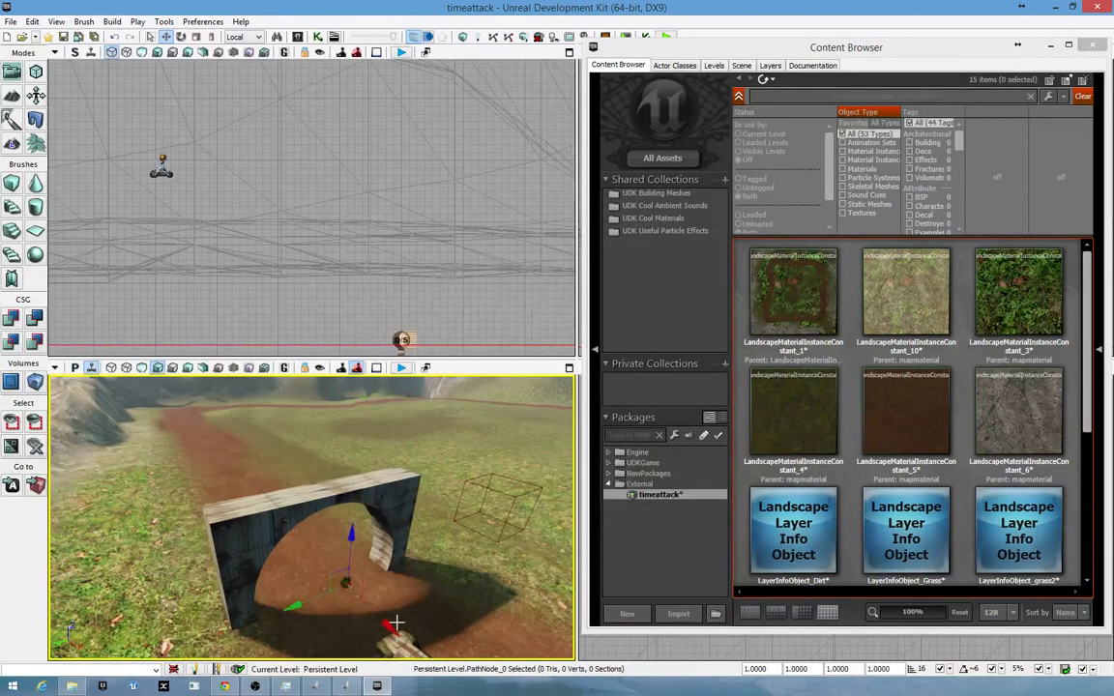
right_drag(413, 603, 464, 650)
- Close the Content Browser to uncover the front and top viewports
click(1093, 46)
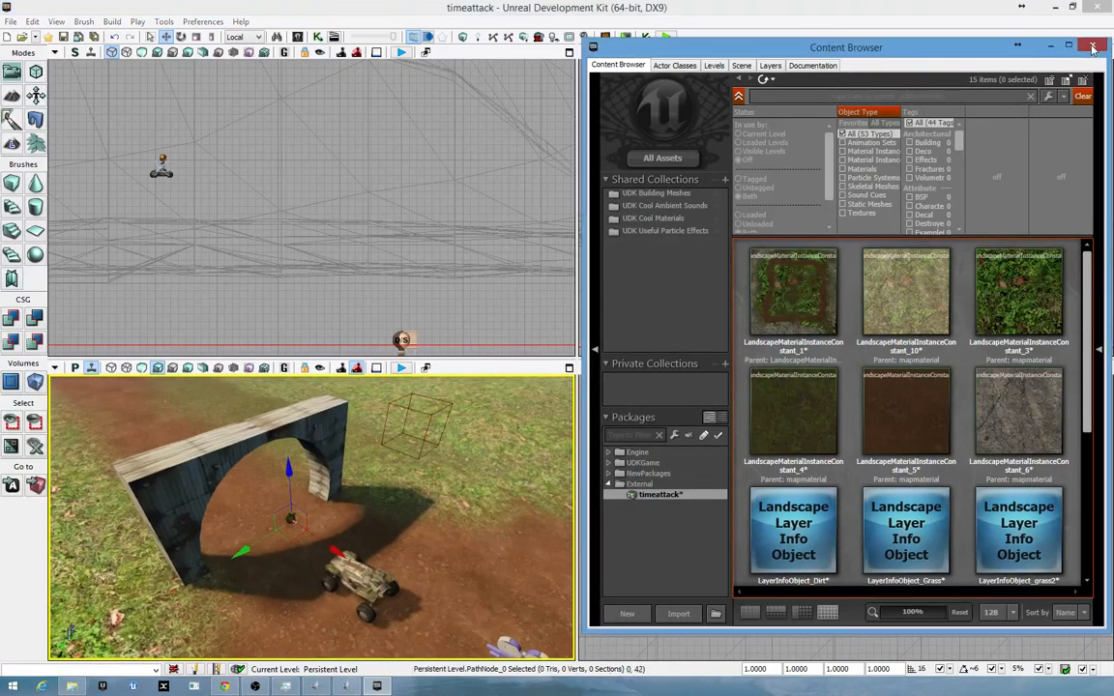
right_drag(857, 318, 975, 273)
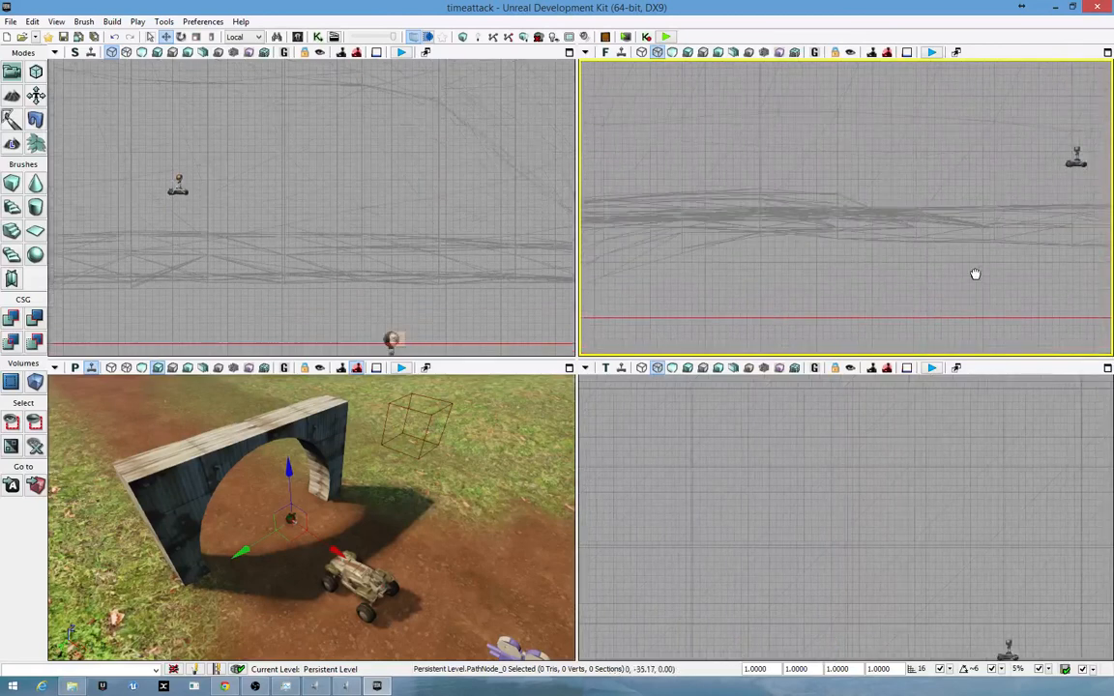
- Move the path node along the track so it sits in the middle of the archway's depth
scroll(857, 291, down, 13)
right_drag(857, 291, 660, 303)
right_drag(894, 301, 799, 308)
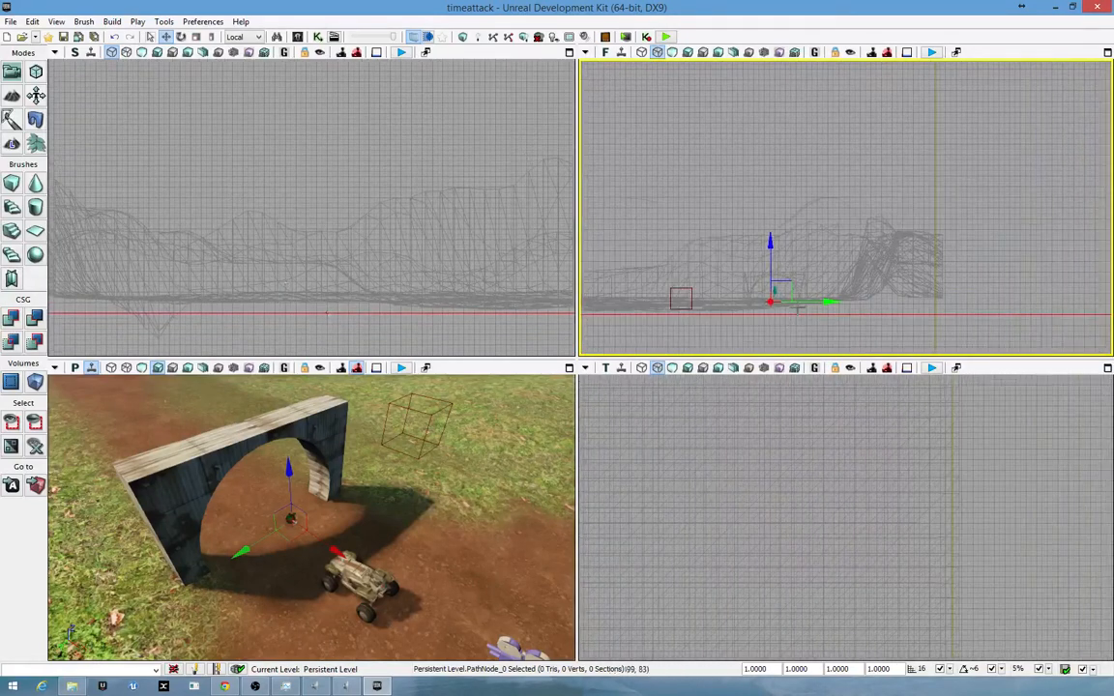
scroll(799, 307, up, 10)
right_drag(727, 315, 771, 321)
right_drag(375, 315, 149, 305)
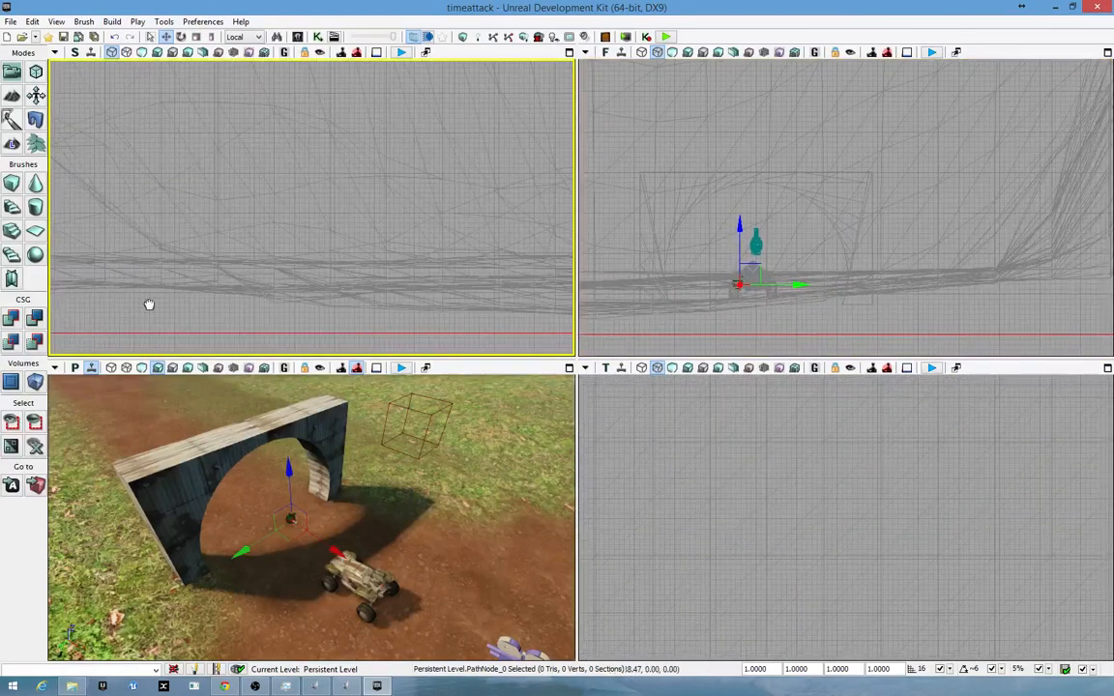
right_drag(428, 323, 63, 320)
scroll(243, 308, down, 4)
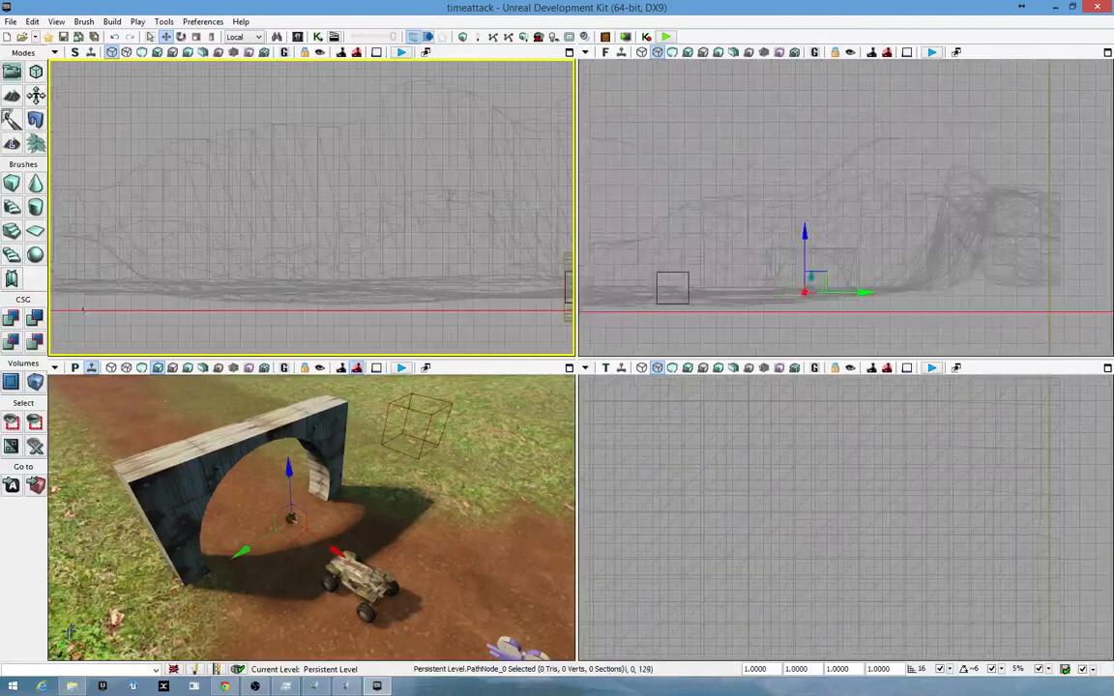
right_drag(535, 331, 205, 347)
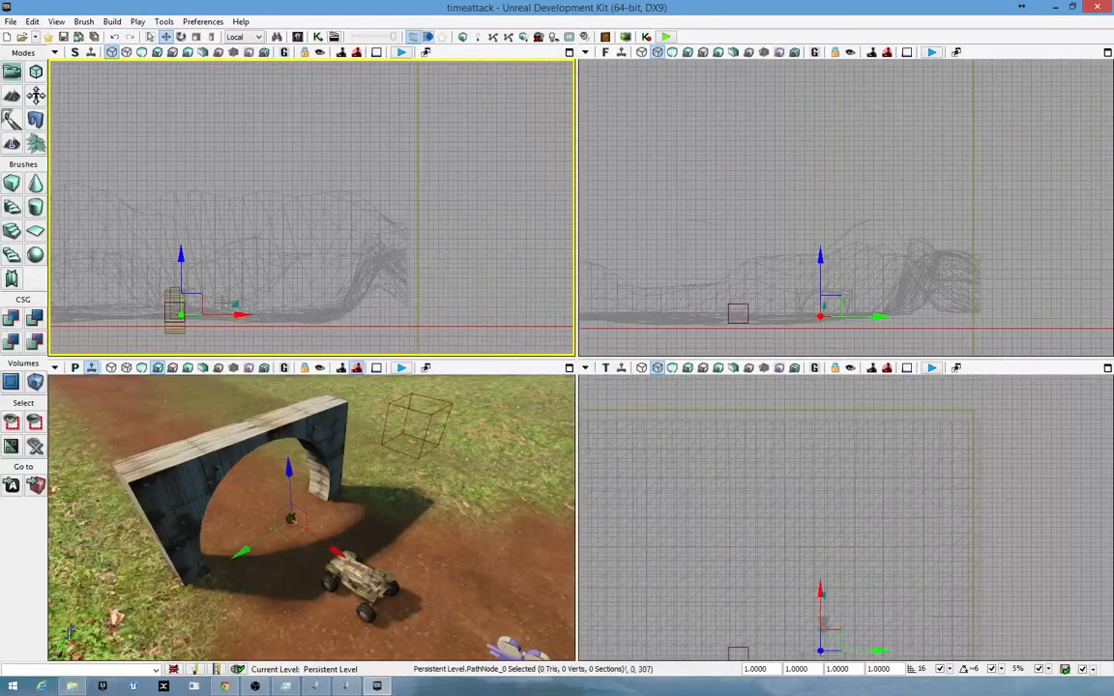
scroll(201, 273, up, 6)
right_drag(206, 284, 445, 245)
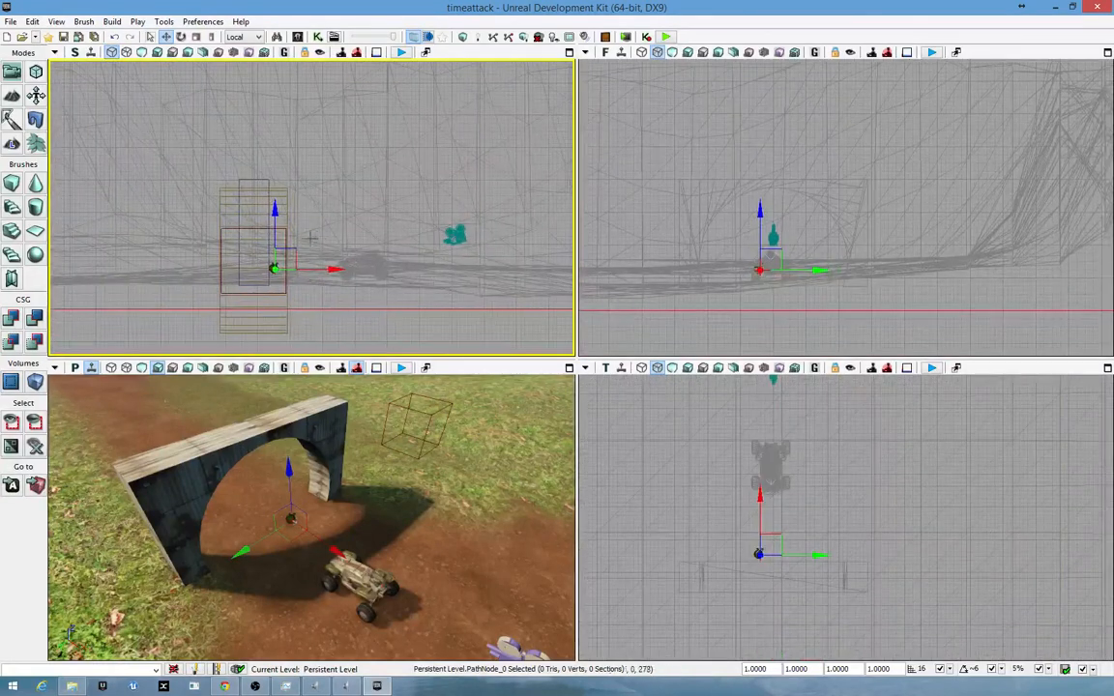
scroll(254, 255, up, 6)
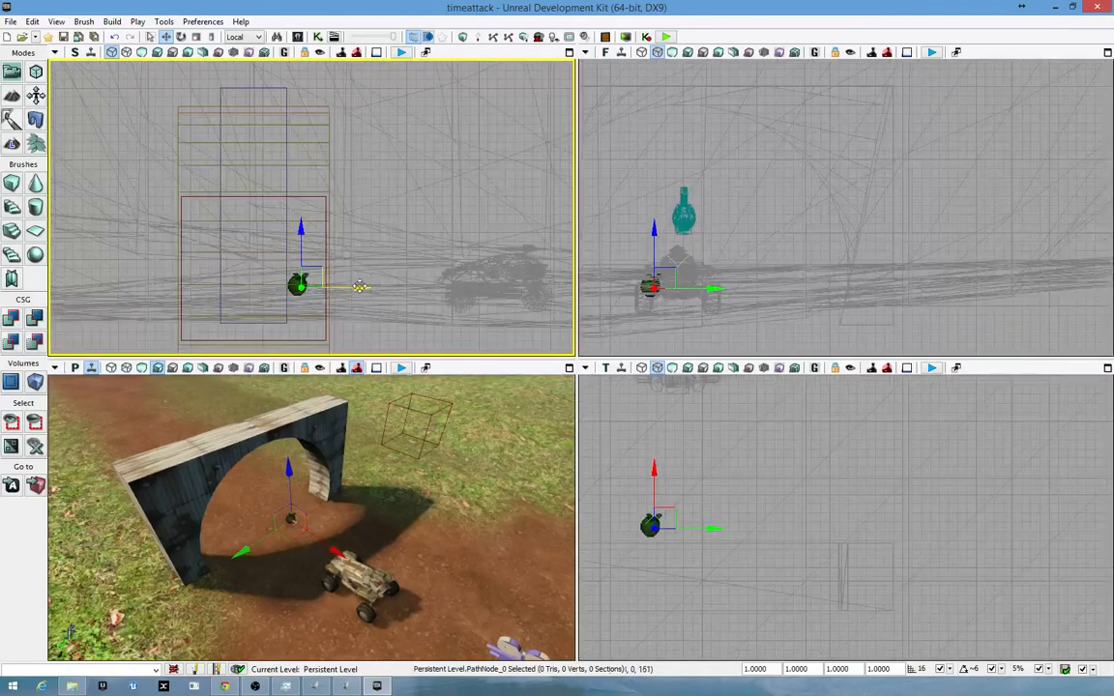
drag(359, 286, 310, 286)
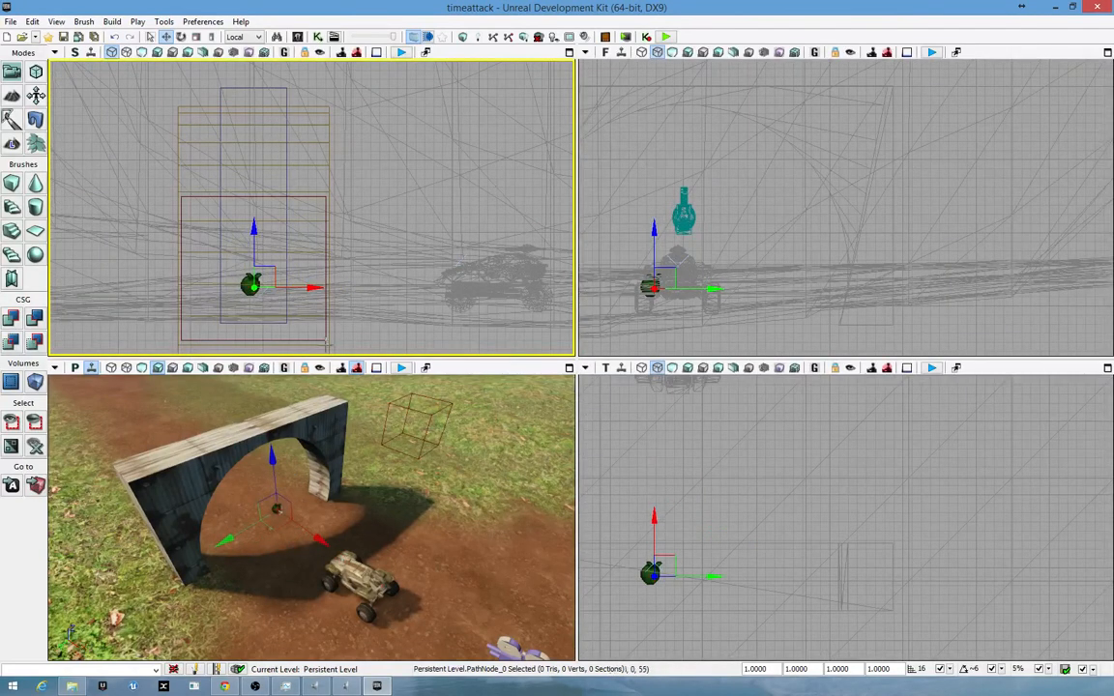
- Duplicate the archway's path node and place the copy partway along the straight dirt track behind the gate
right_drag(411, 498, 387, 401)
right_drag(311, 503, 308, 627)
right_drag(353, 454, 427, 440)
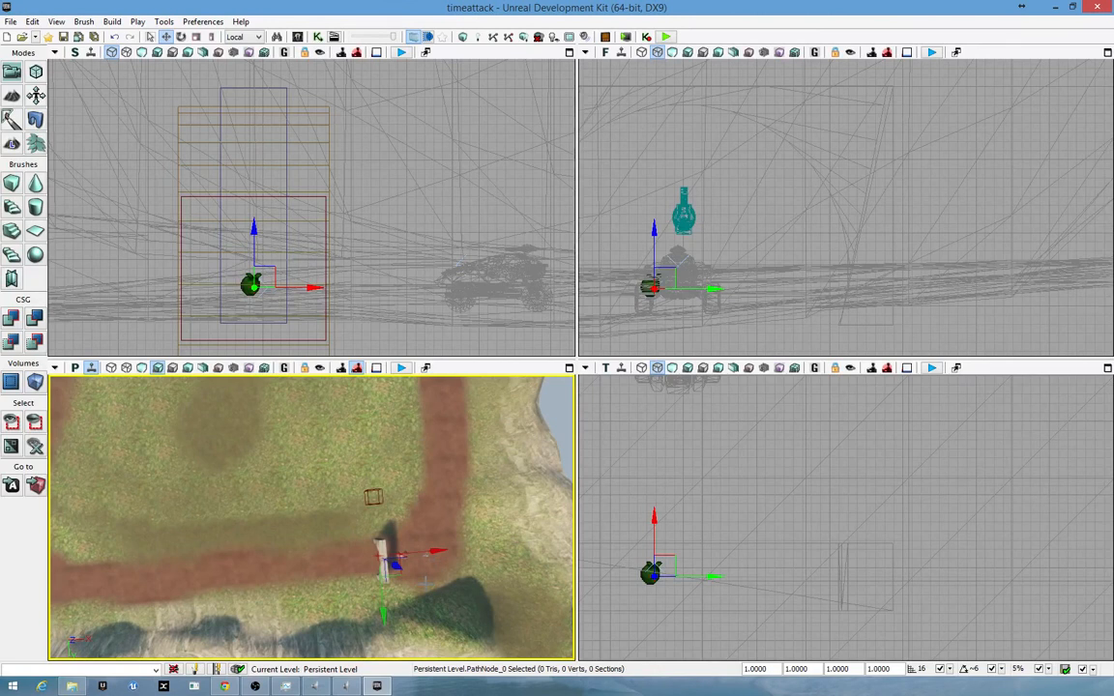
drag(439, 551, 265, 557)
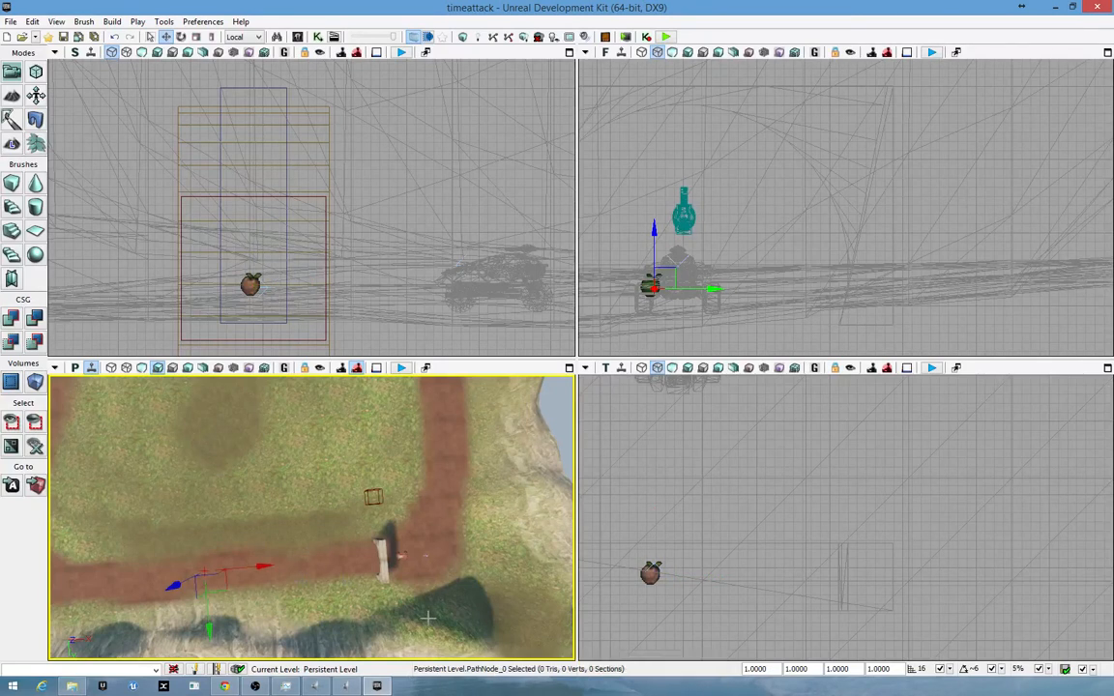
- Duplicate the path node again, placing it near the corner at the far end of the straight
right_drag(319, 578, 253, 569)
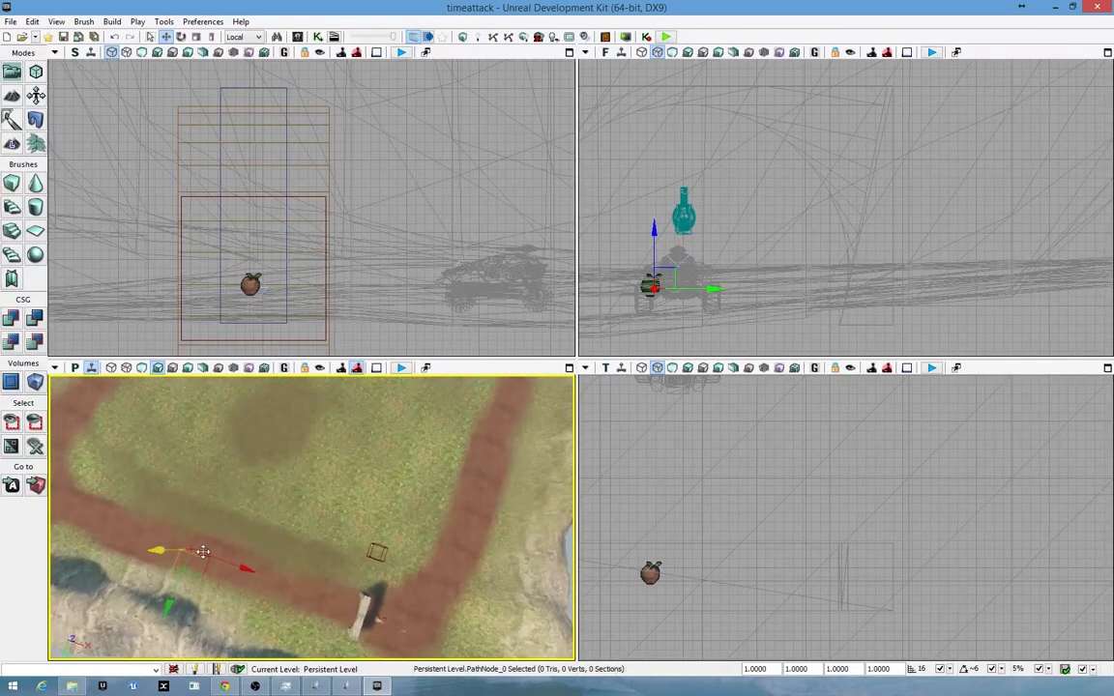
mouse_move(189, 529)
right_down()
mouse_move(155, 529)
mouse_move(190, 529)
right_up()
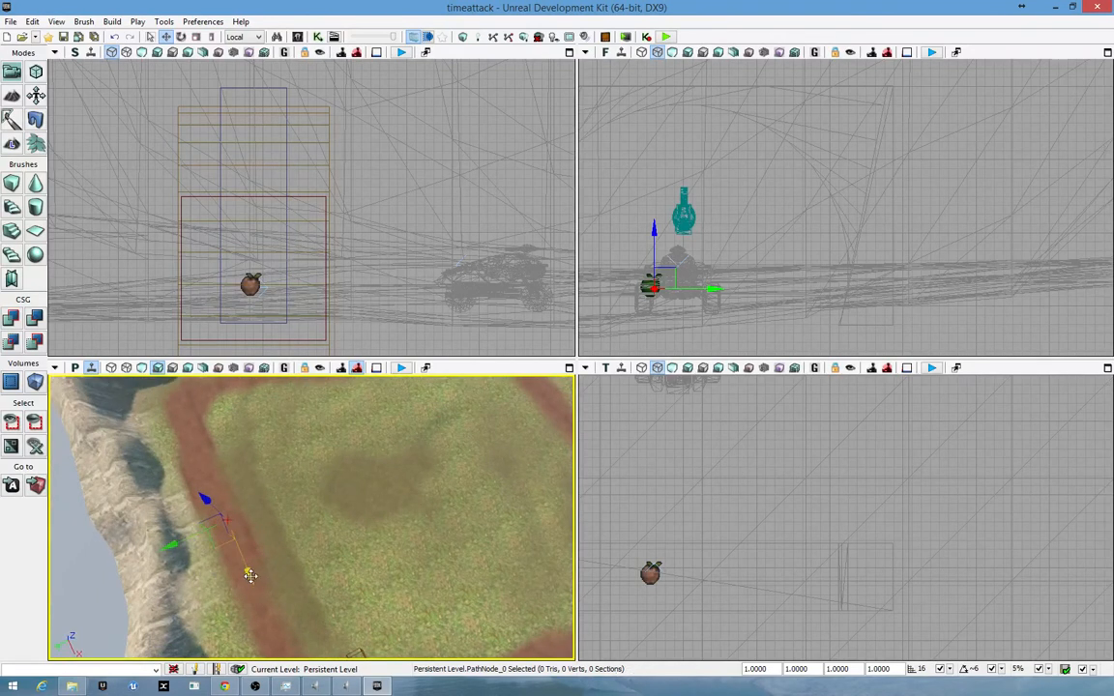
drag(250, 576, 205, 469)
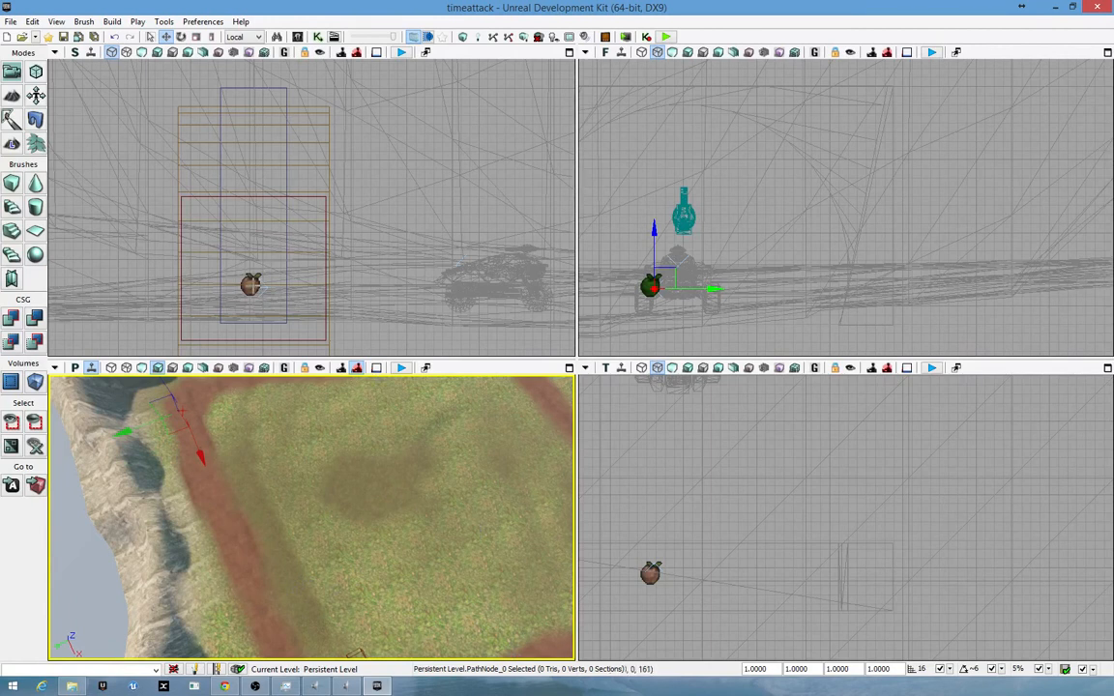
- Select the path node partway along the straight and raise it above the track surface
click(254, 285)
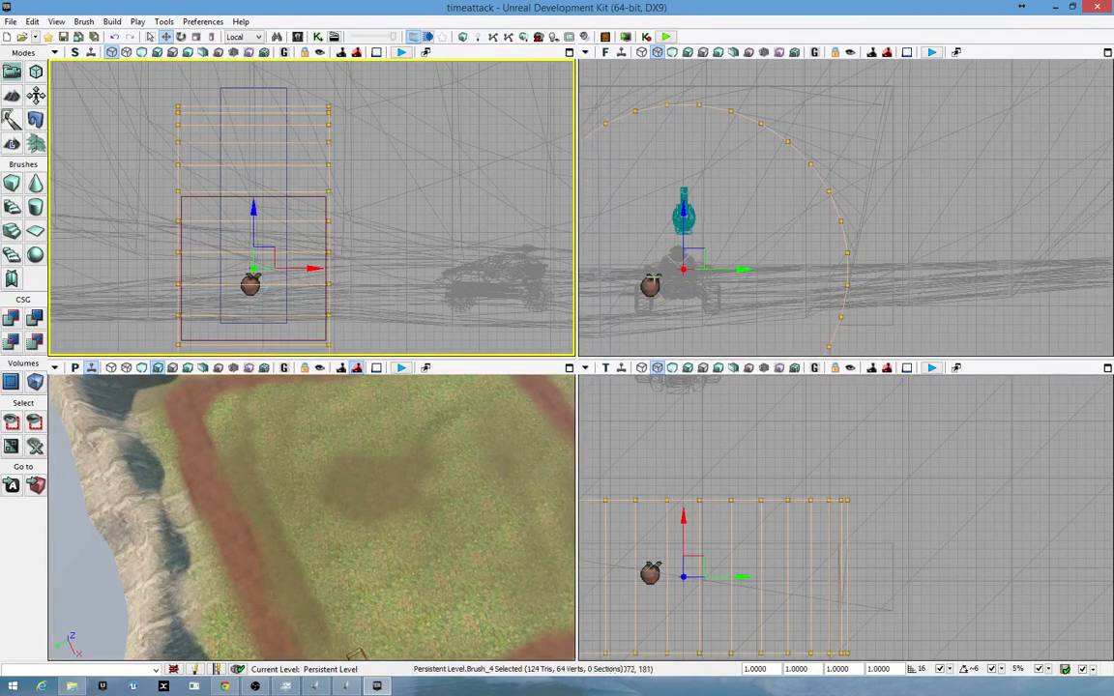
click(650, 285)
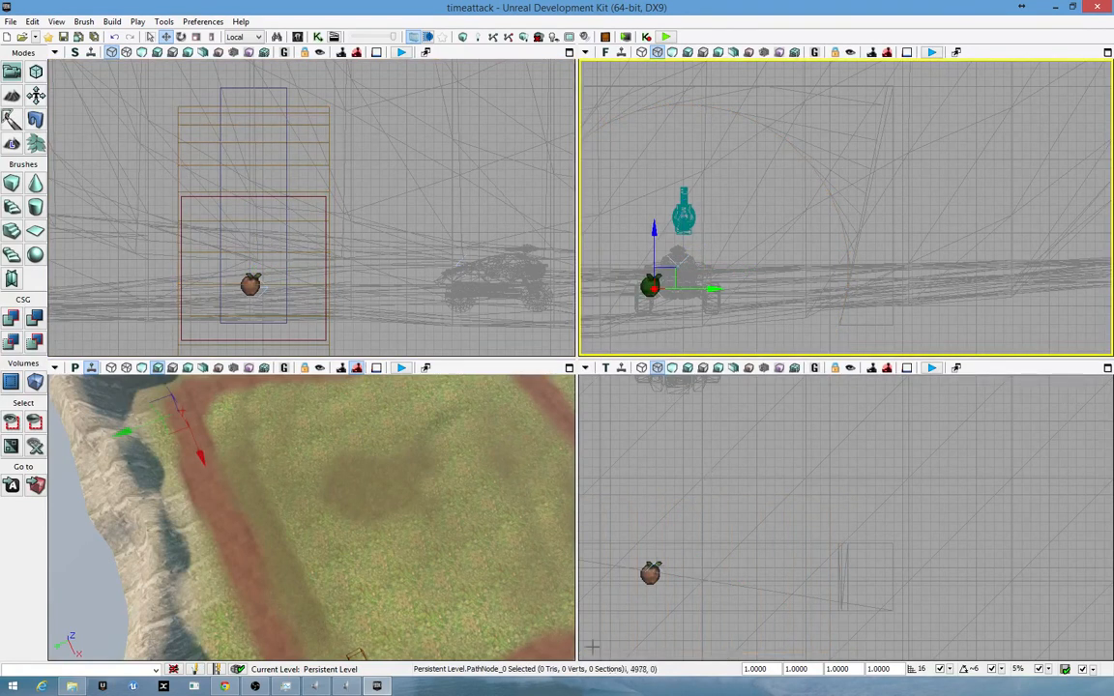
right_drag(521, 598, 567, 640)
click(651, 573)
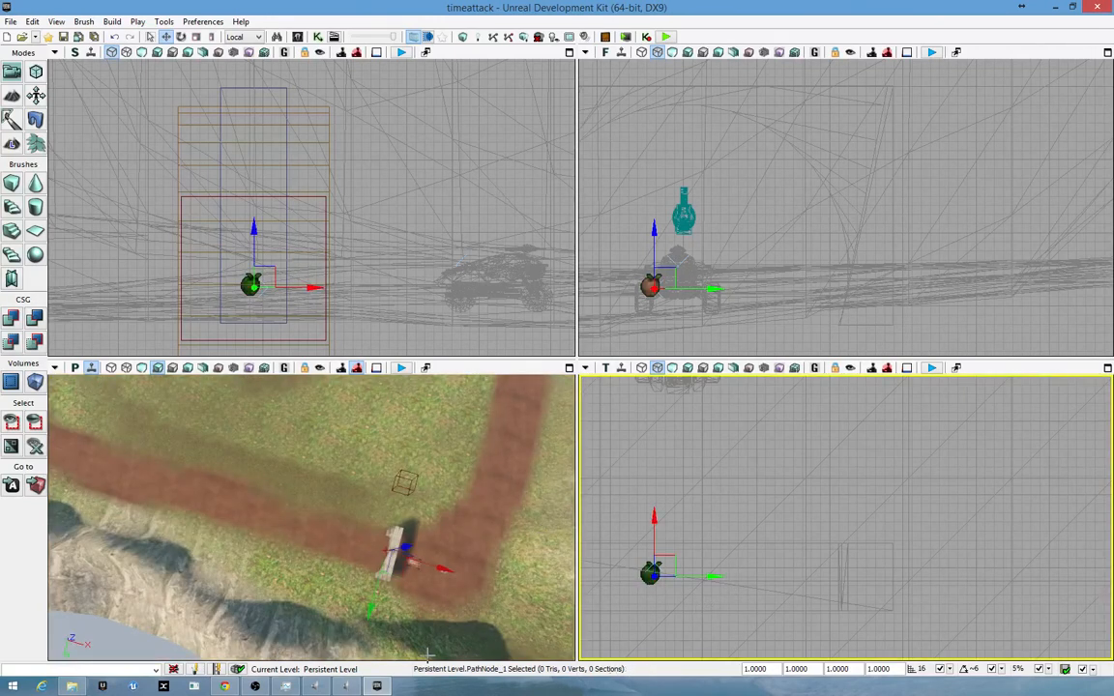
right_drag(455, 558, 519, 547)
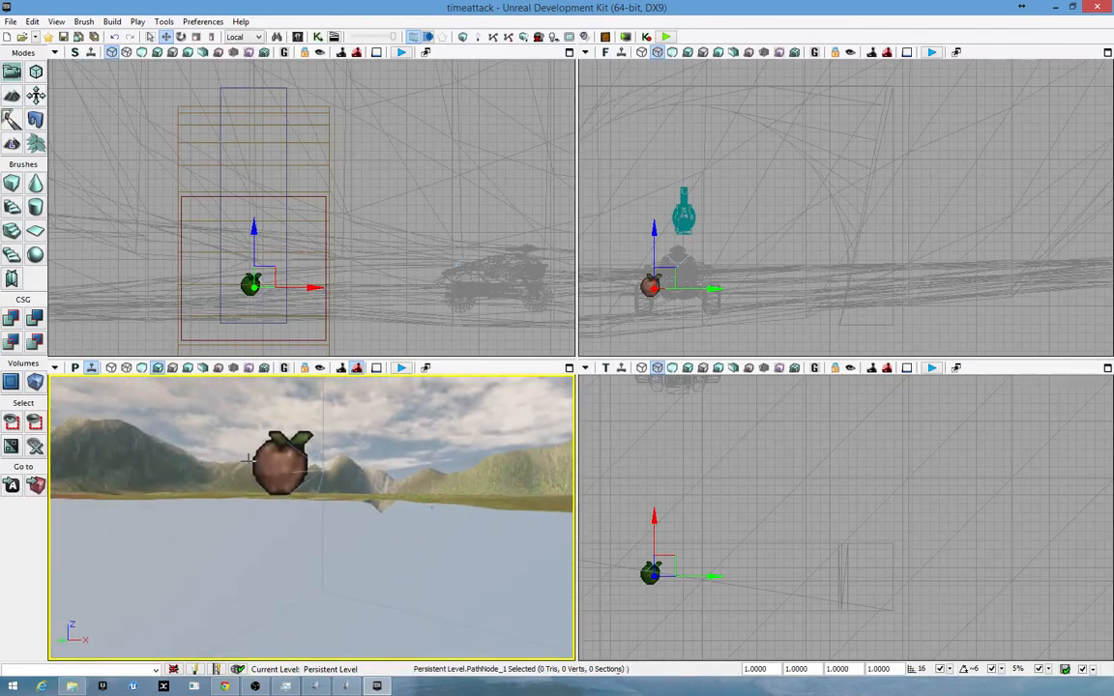
click(256, 462)
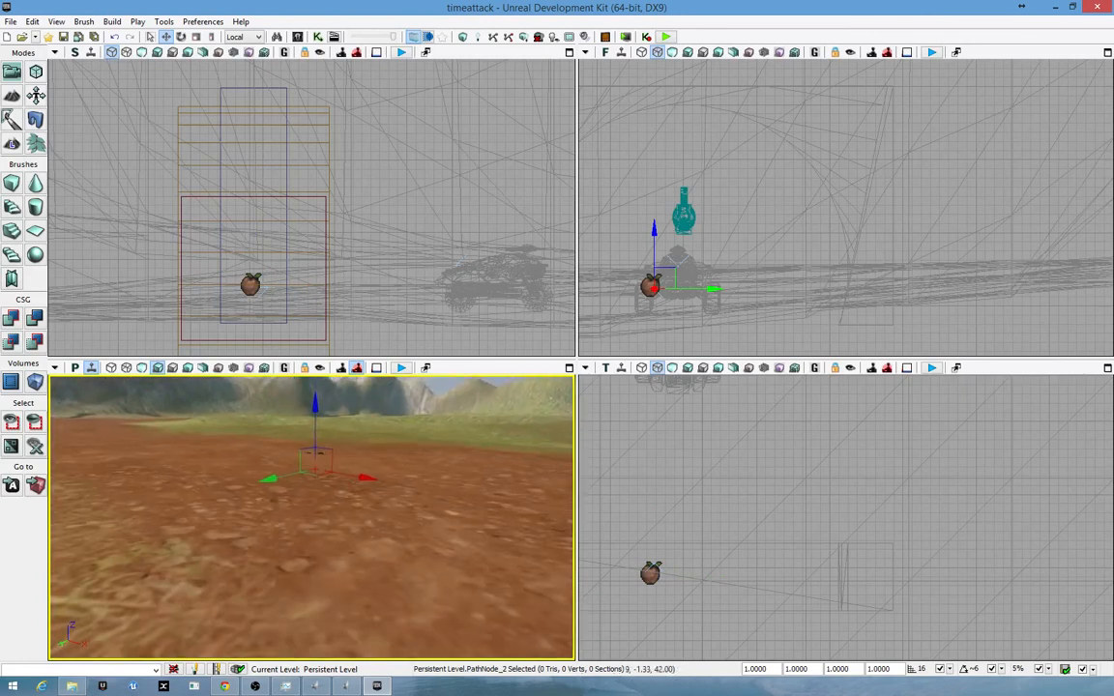
alt+drag(317, 391, 324, 457)
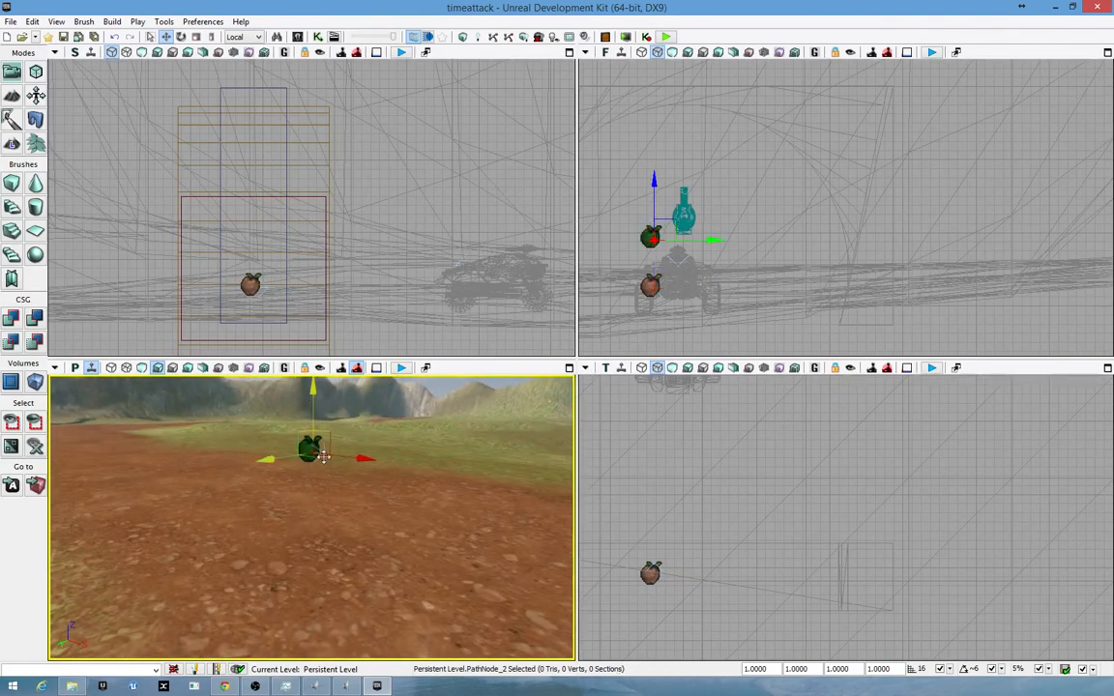
drag(434, 482, 421, 498)
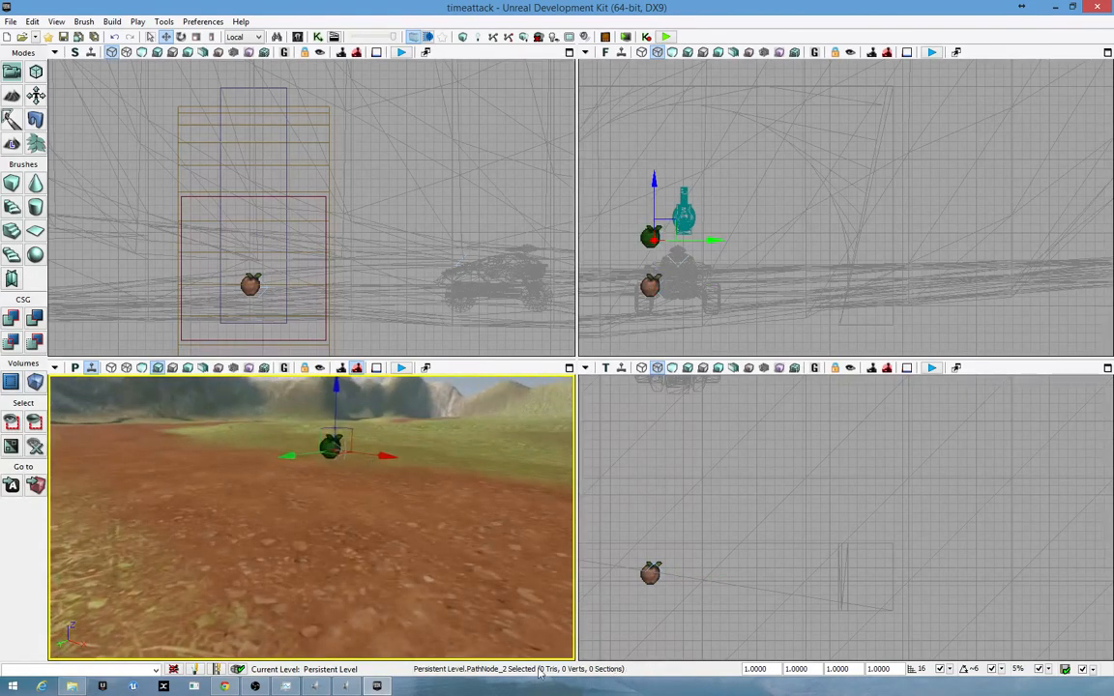
- Select the path node at the far corner and raise it above the dirt track
right_drag(395, 535, 602, 466)
right_drag(388, 513, 96, 481)
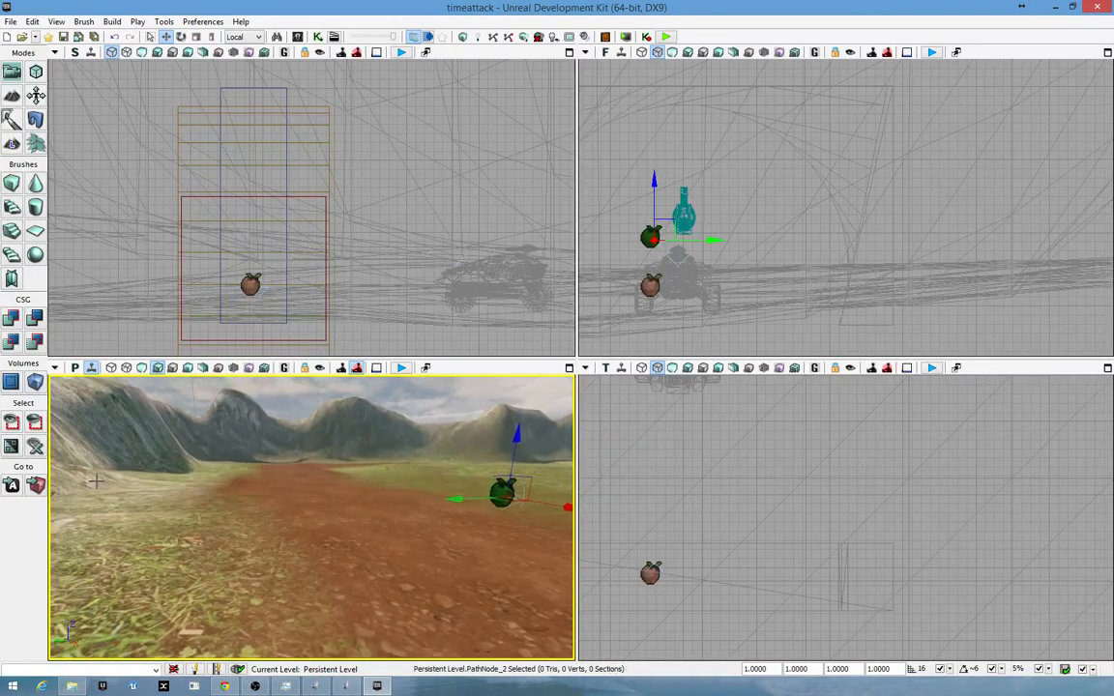
right_drag(299, 502, 291, 466)
key(w)
key(w)
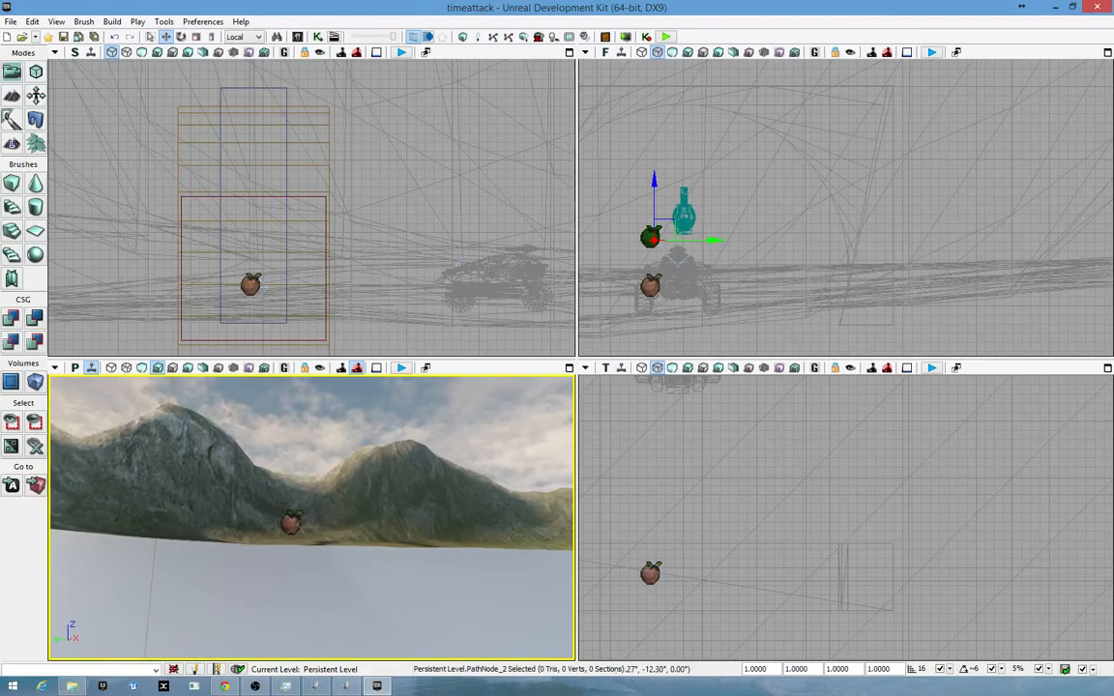
click(292, 522)
drag(299, 478, 301, 440)
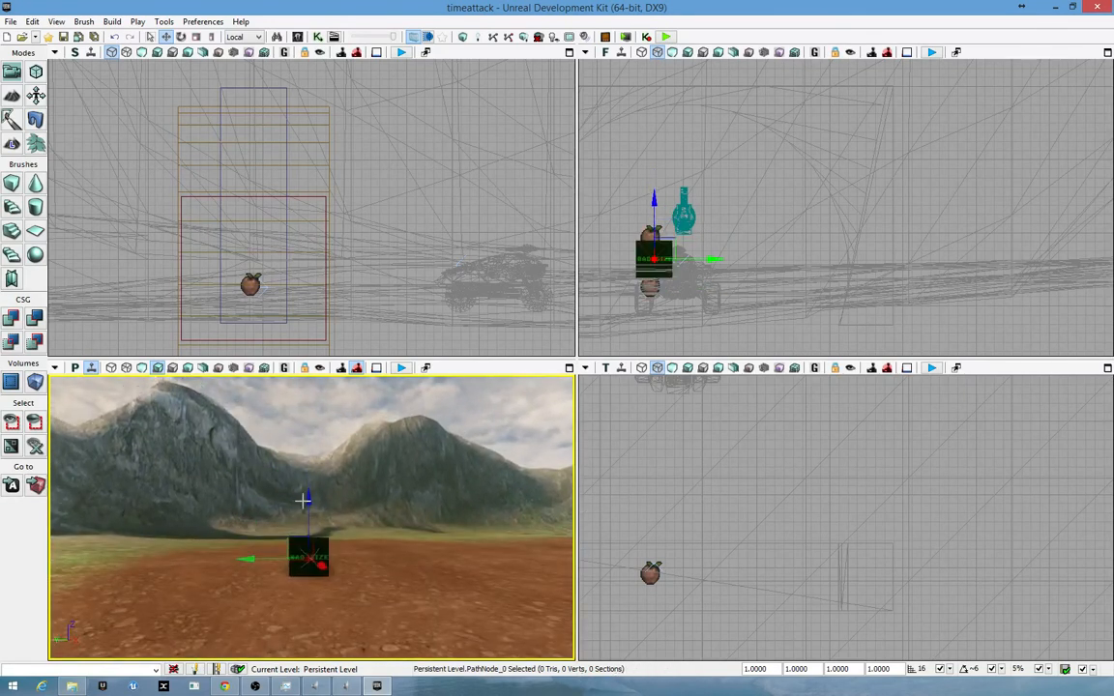
drag(307, 500, 302, 469)
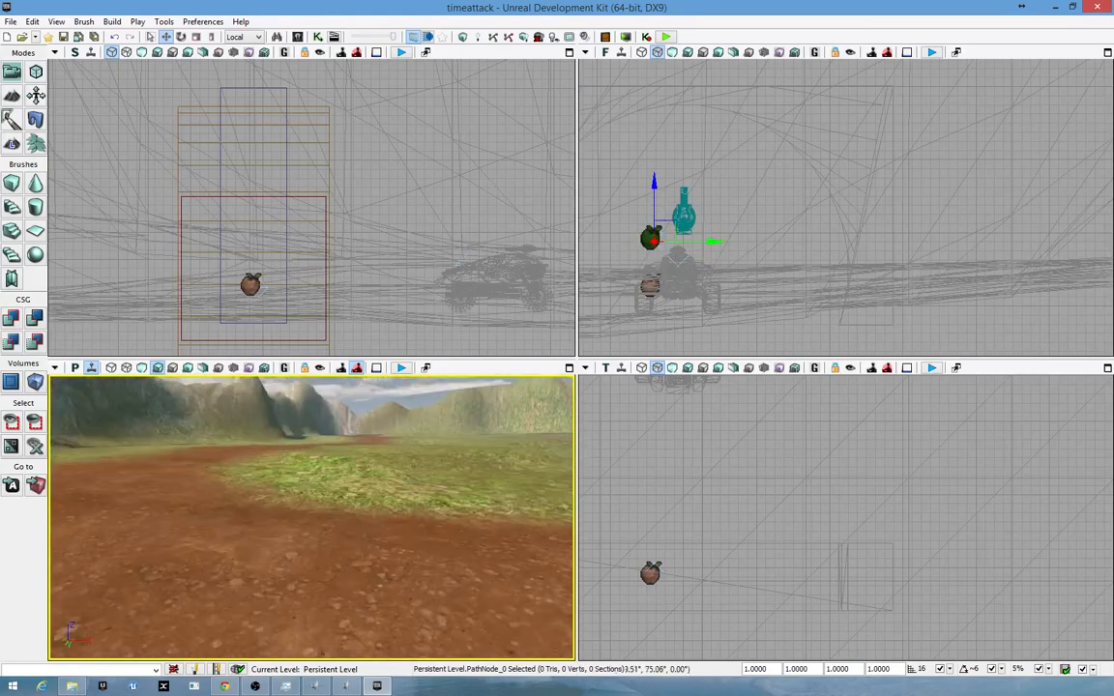
- Reposition the corner path node horizontally so it sits in the middle of the track's bend
right_drag(303, 469, 150, 493)
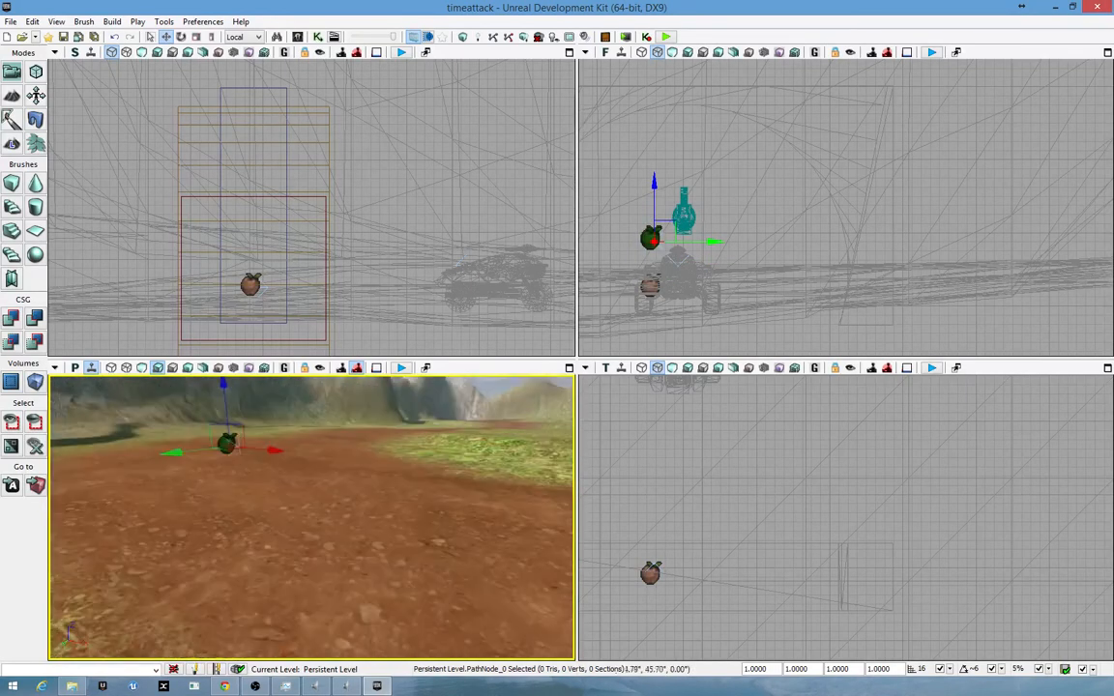
right_drag(262, 493, 353, 547)
right_drag(450, 474, 369, 503)
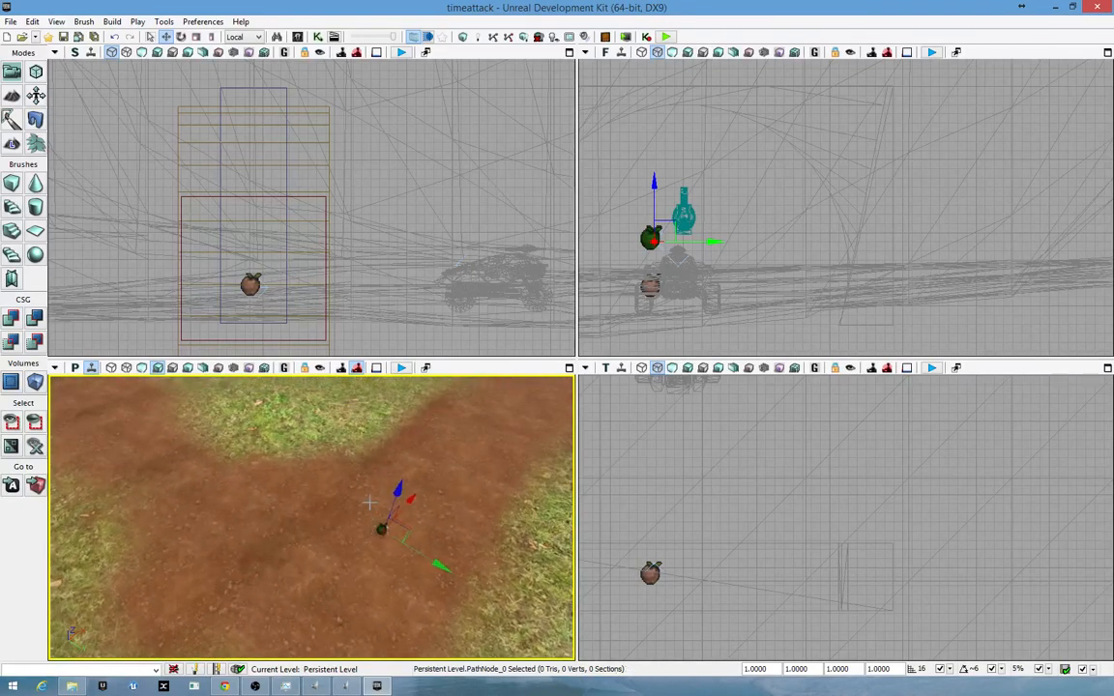
right_drag(432, 564, 410, 560)
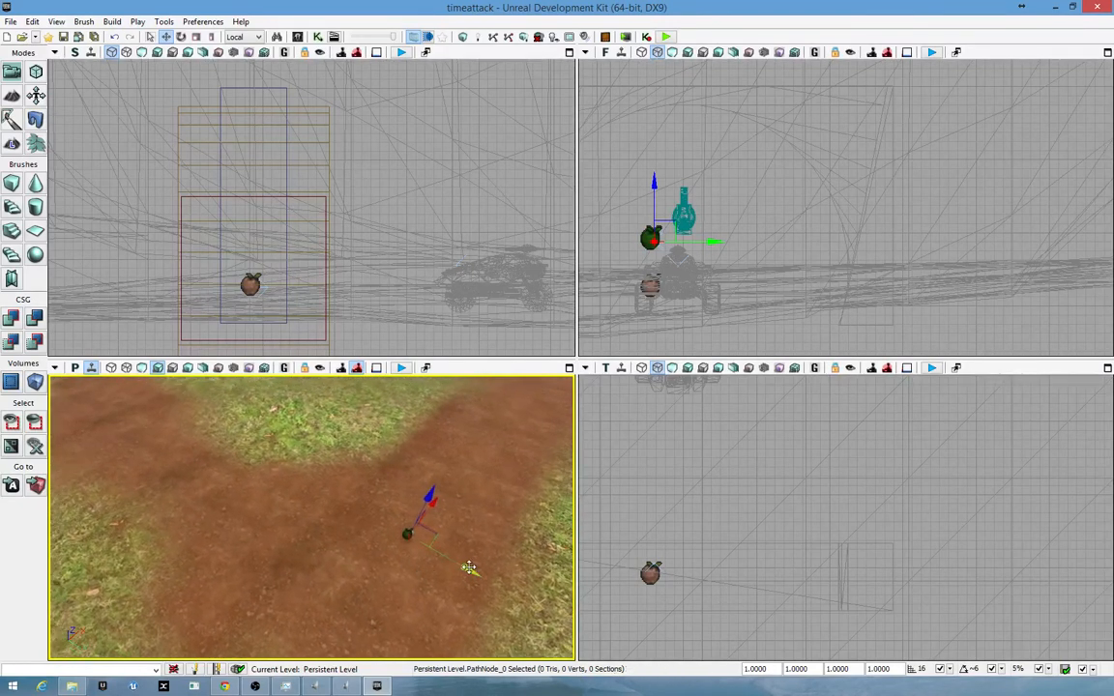
drag(426, 547, 417, 541)
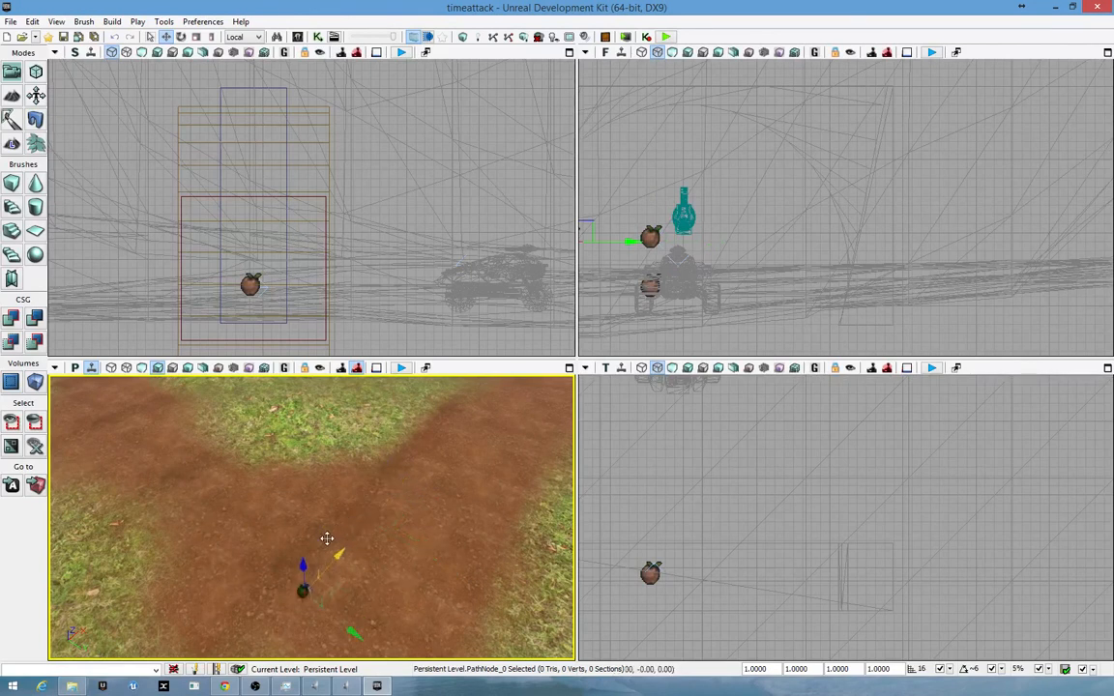
drag(327, 539, 358, 542)
right_drag(358, 542, 333, 620)
right_drag(394, 582, 359, 527)
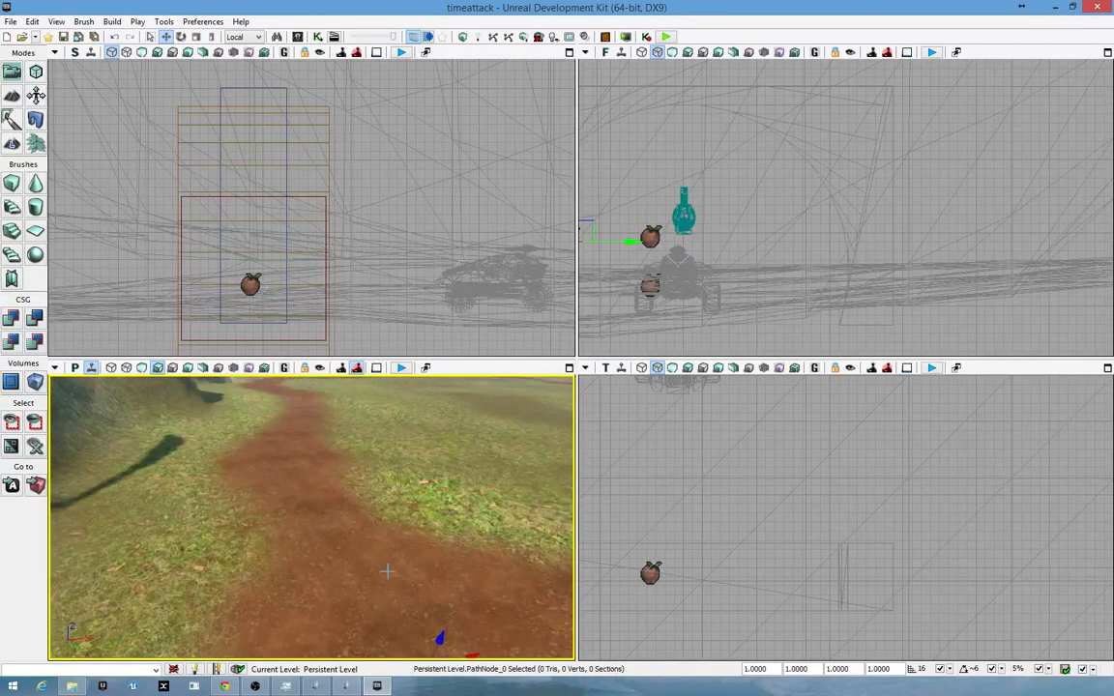
right_drag(386, 572, 377, 604)
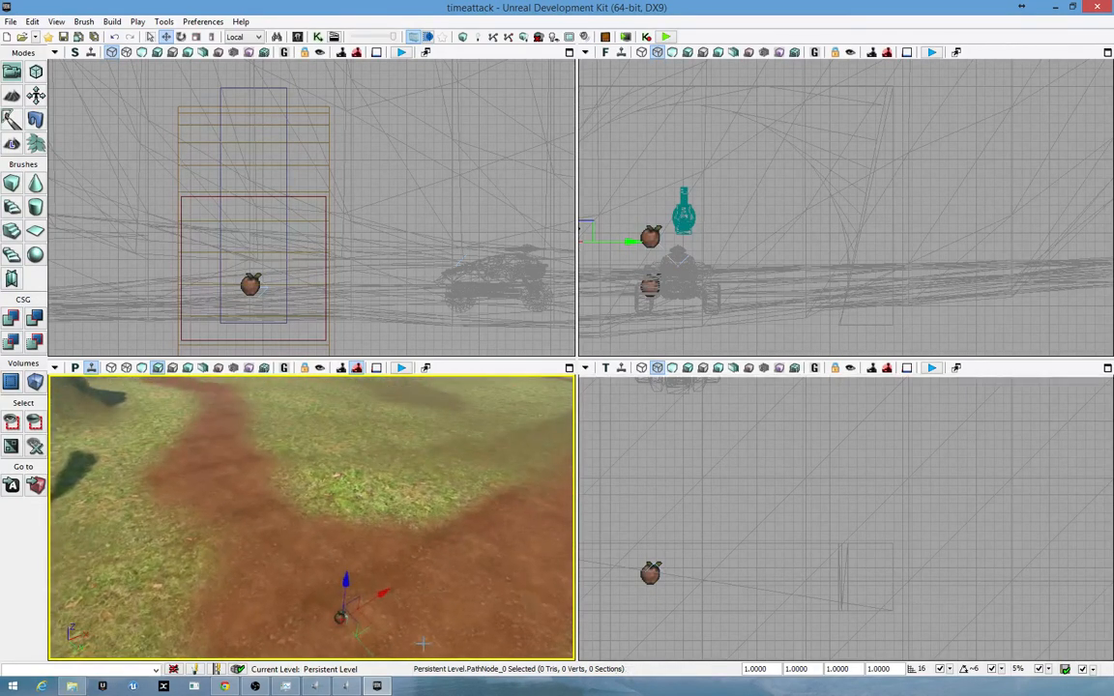
- Duplicate the corner path node onto the narrower stretch past the bend and center the copy on the dirt
ctrl+drag(371, 652, 172, 472)
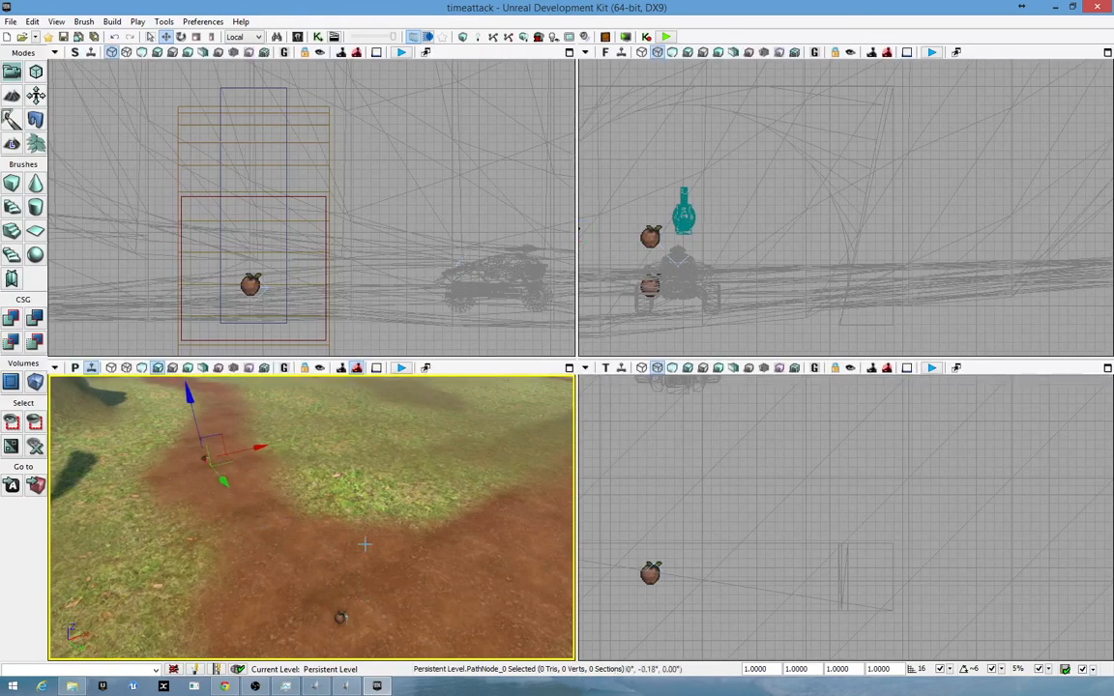
right_drag(364, 545, 3, 623)
key(w)
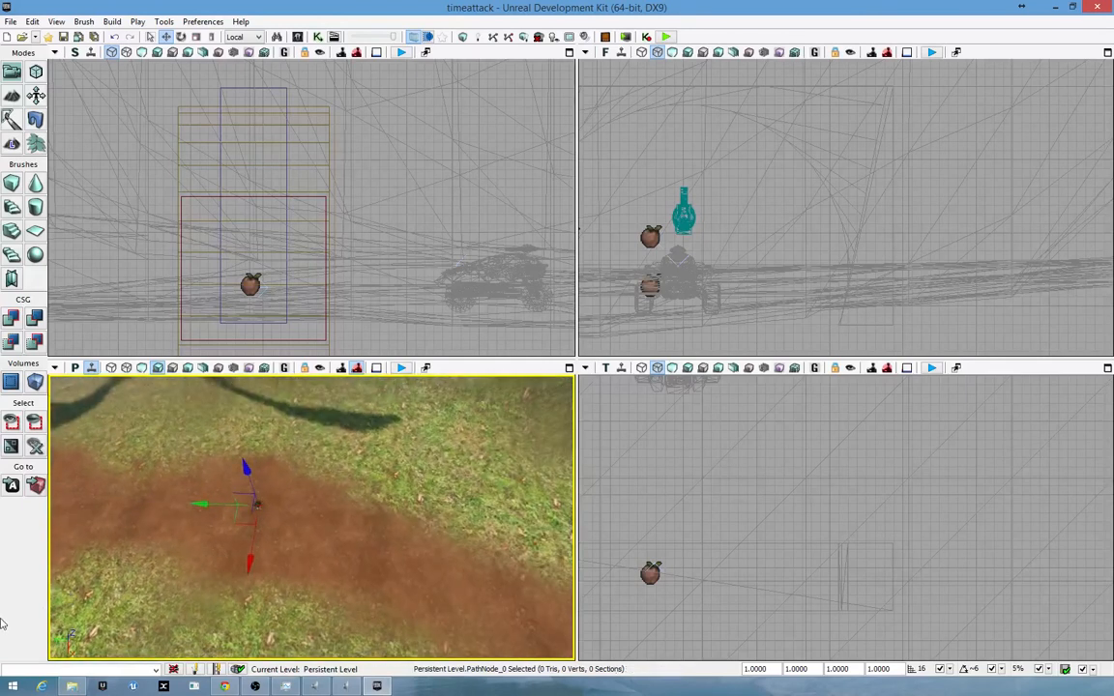
drag(250, 561, 250, 575)
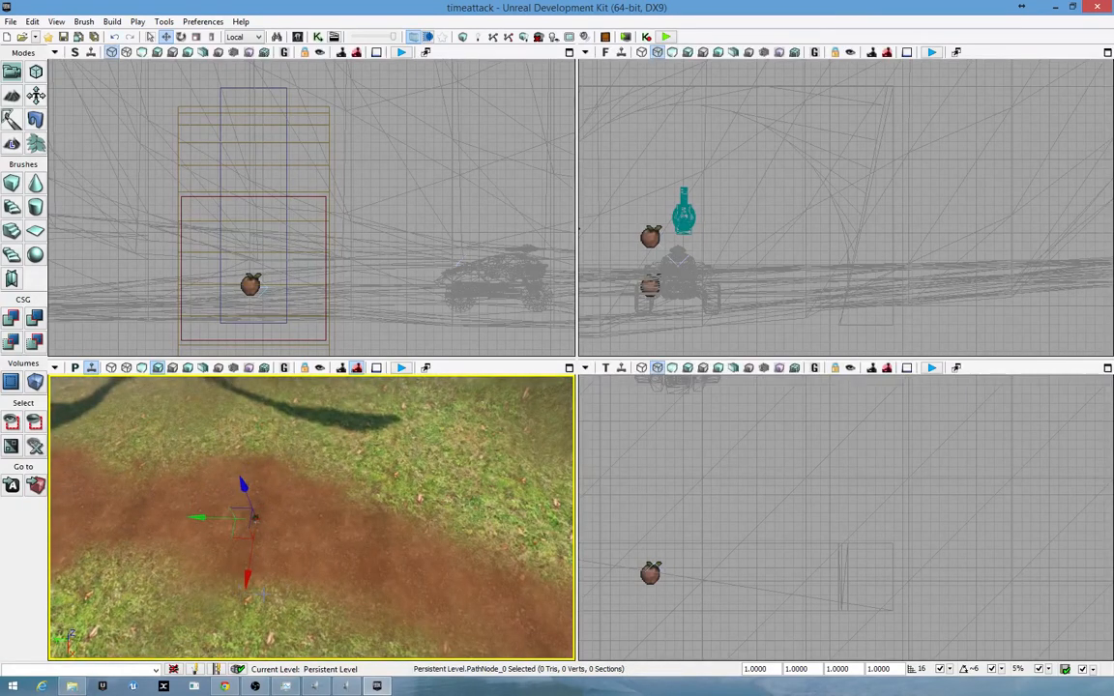
- Duplicate the path node farther along the winding stretch and shift the copy from the grass onto the track
drag(201, 520, 363, 542)
right_drag(363, 542, 411, 510)
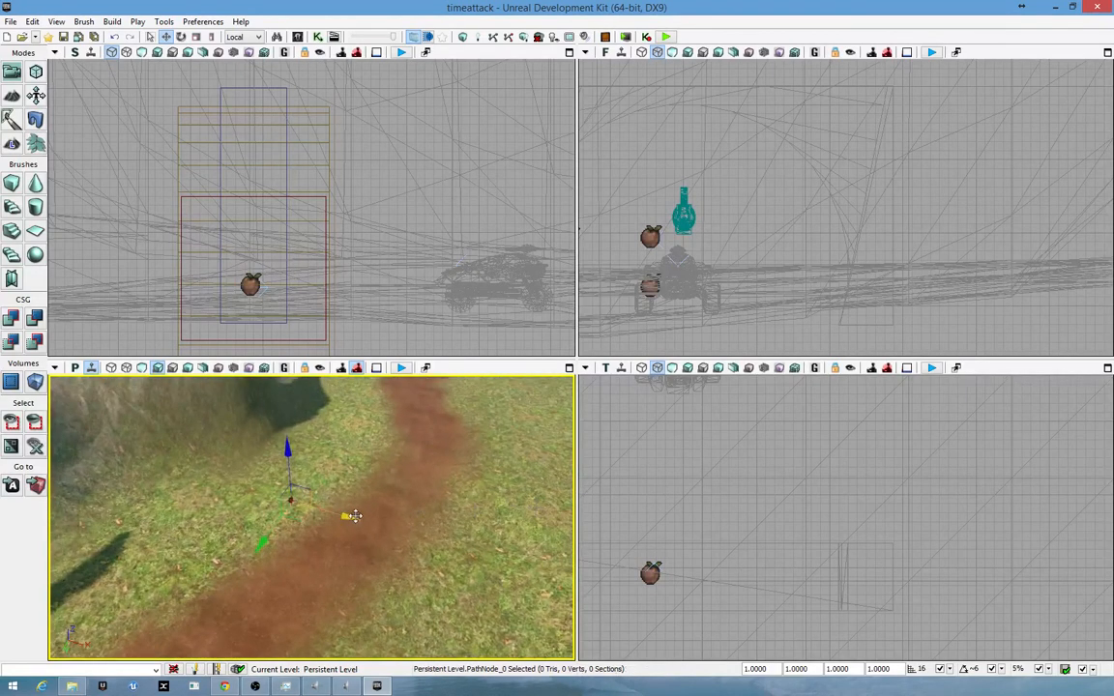
drag(354, 516, 460, 544)
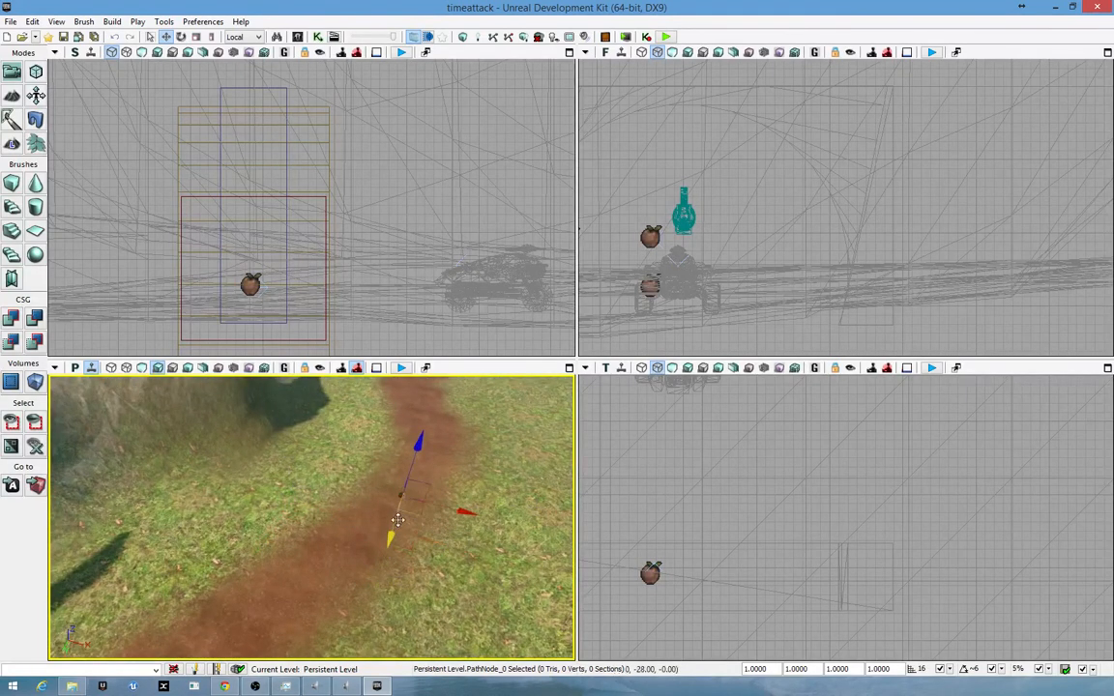
drag(440, 459, 494, 457)
right_drag(457, 526, 495, 509)
key(w)
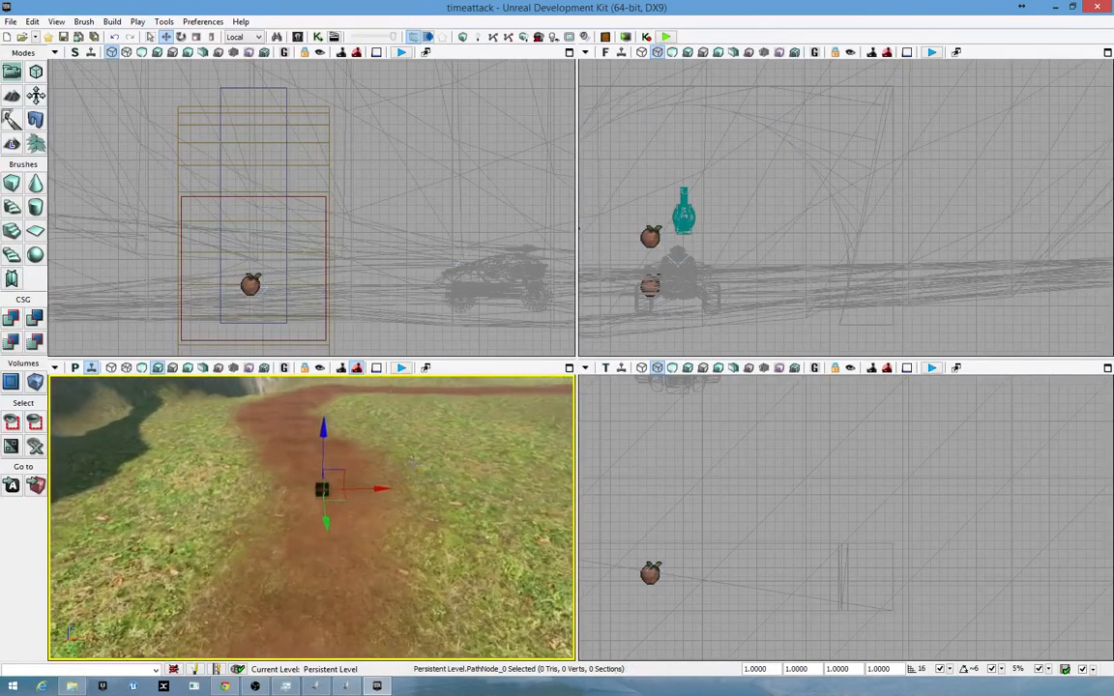
- Raise the selected path node slightly above the dirt and place a copy in the middle of the track's next sharp bend
drag(322, 424, 321, 416)
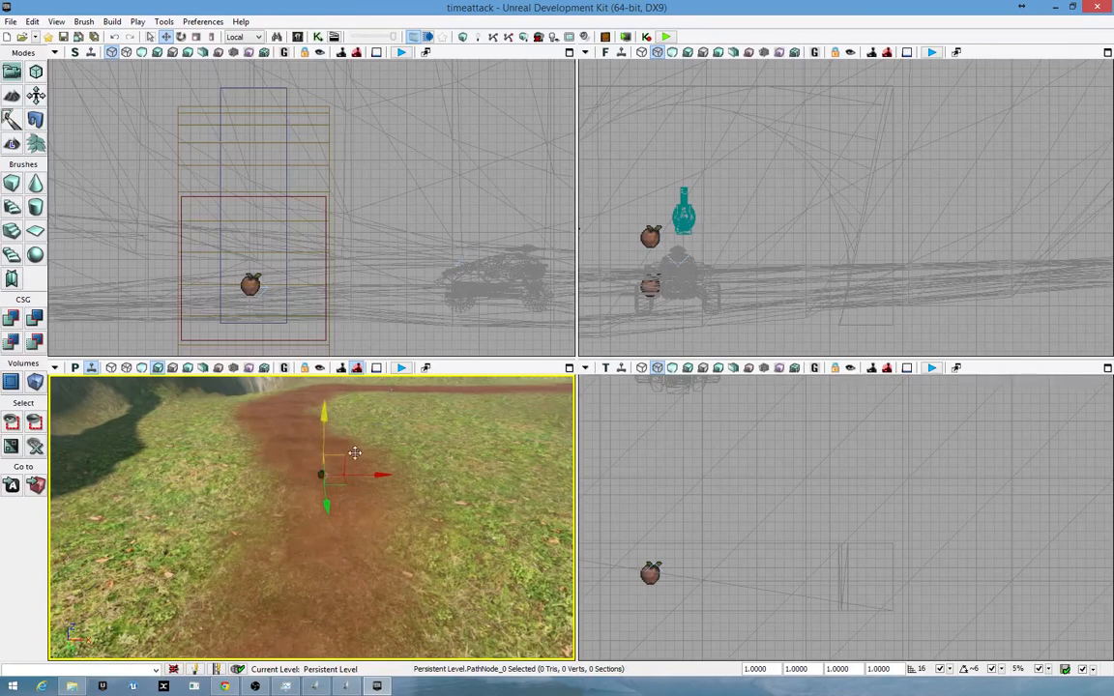
right_drag(353, 454, 416, 440)
key(a)
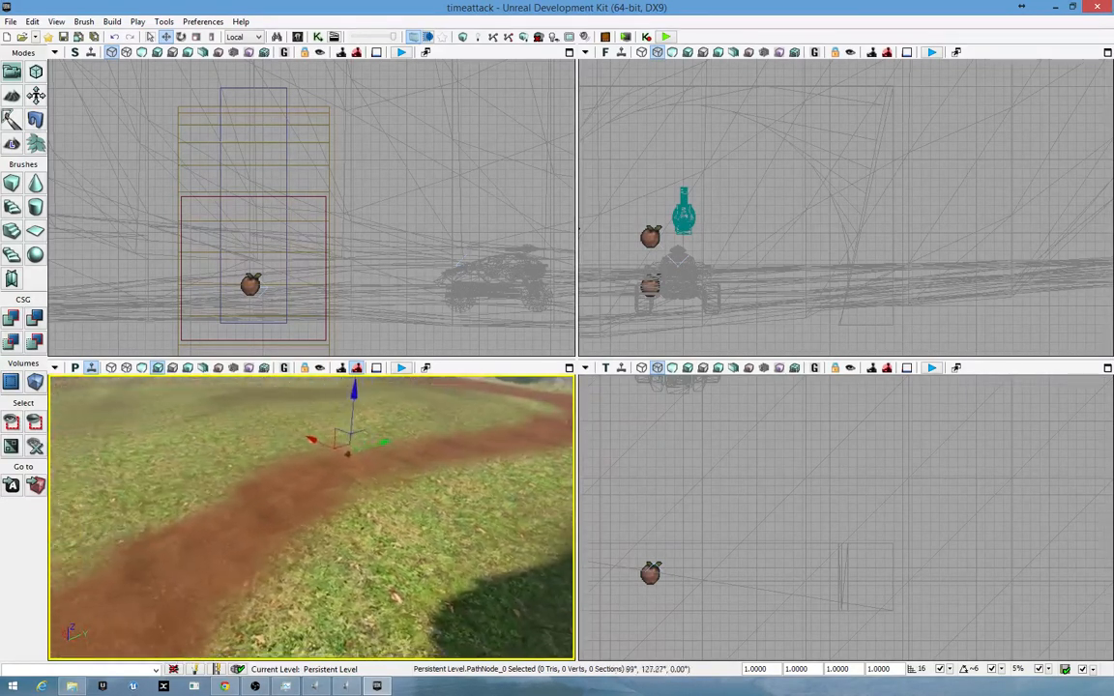
right_drag(416, 440, 447, 465)
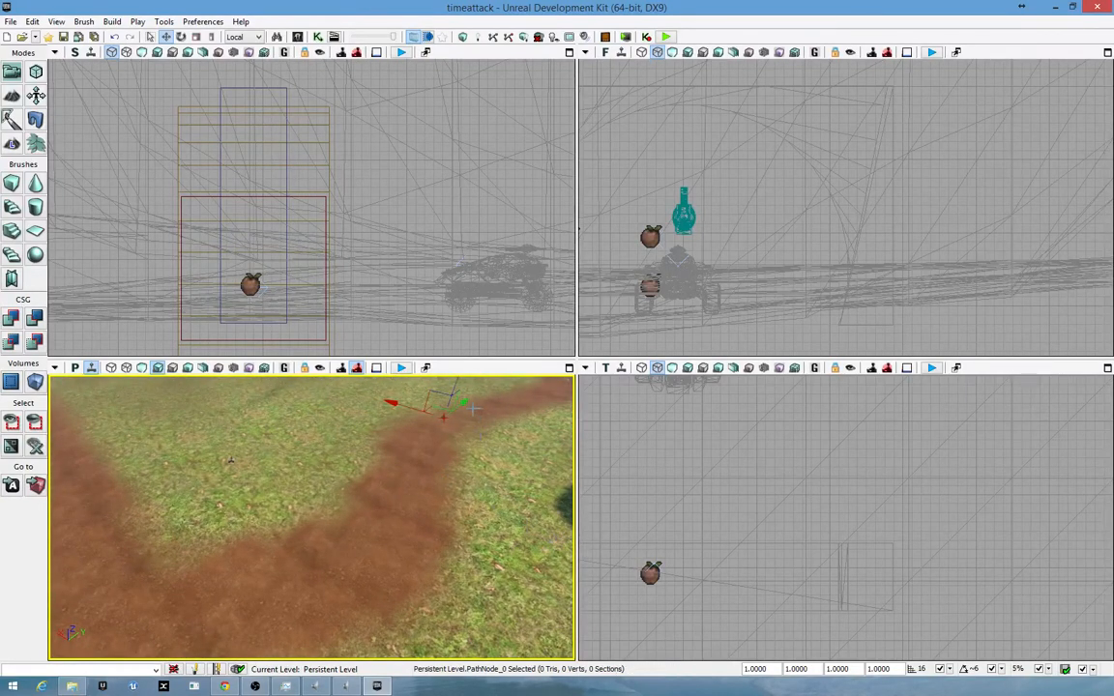
drag(319, 577, 277, 611)
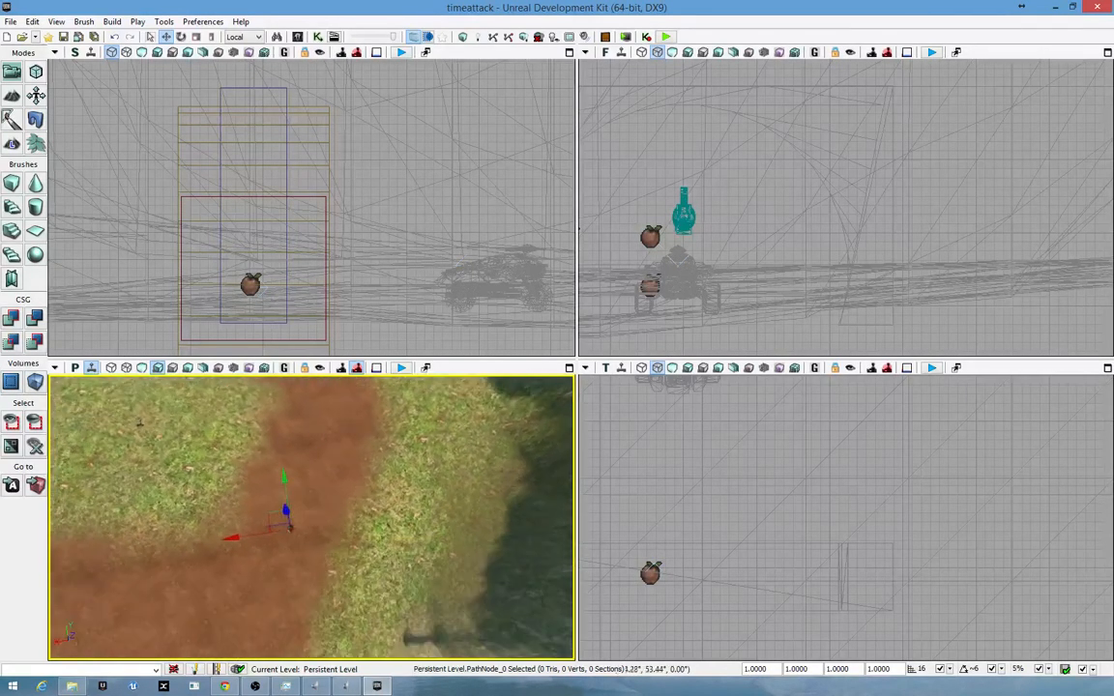
right_drag(425, 609, 527, 561)
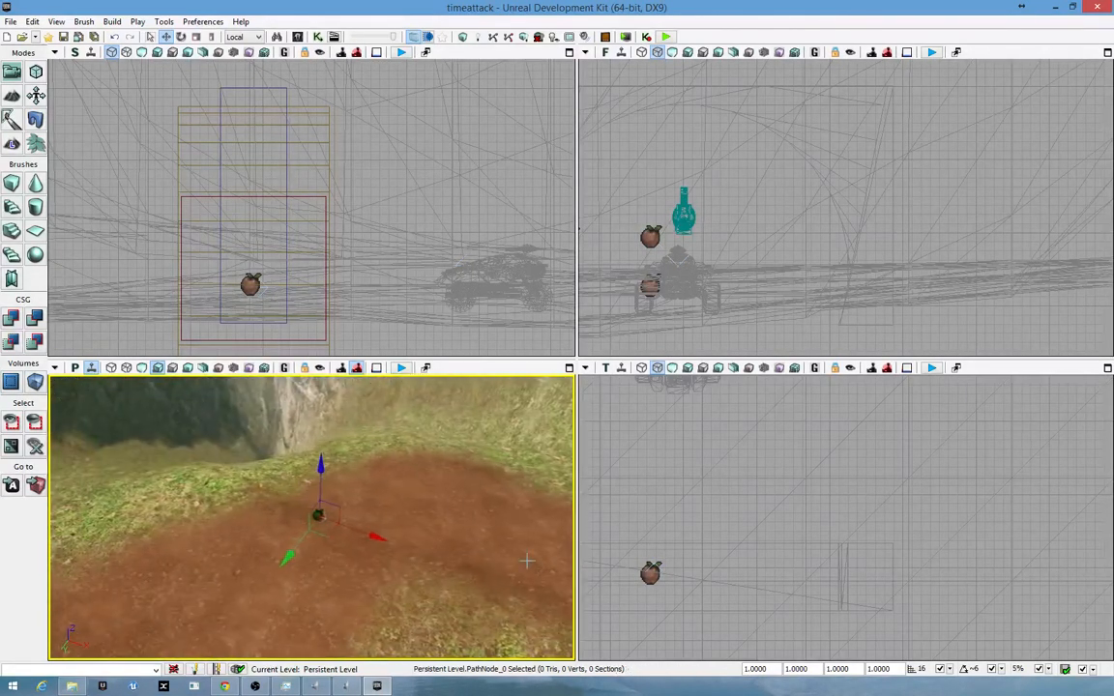
- Duplicate the bend's path node onto the stretch beyond it and shift the copy along the dirt track
right_drag(403, 551, 426, 622)
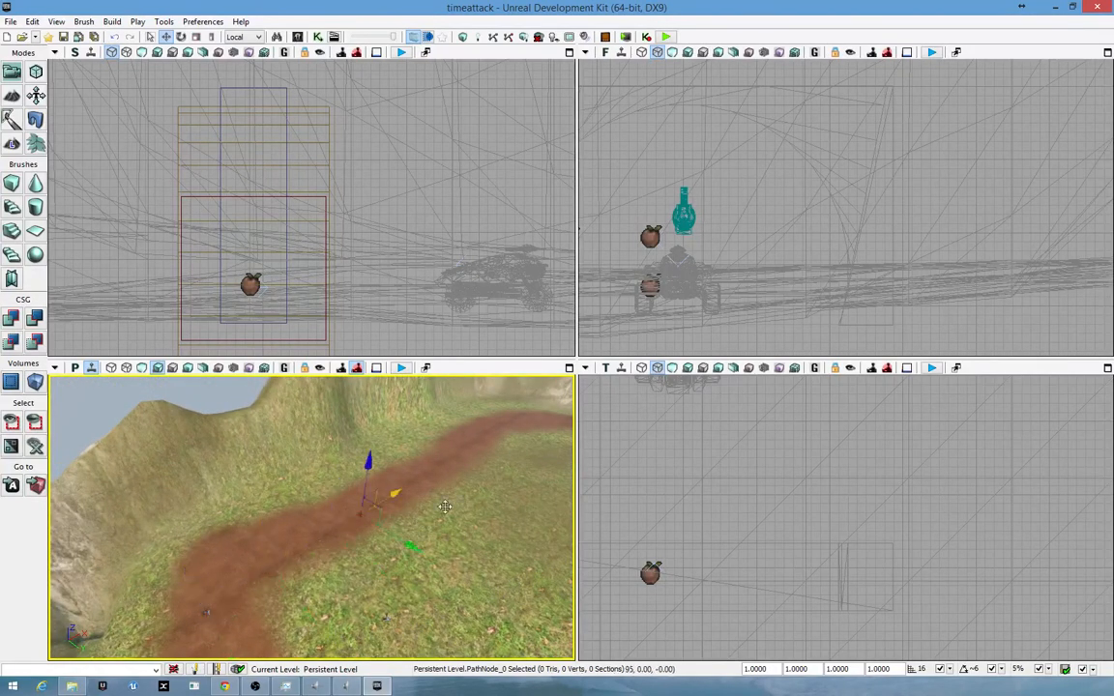
drag(445, 506, 480, 504)
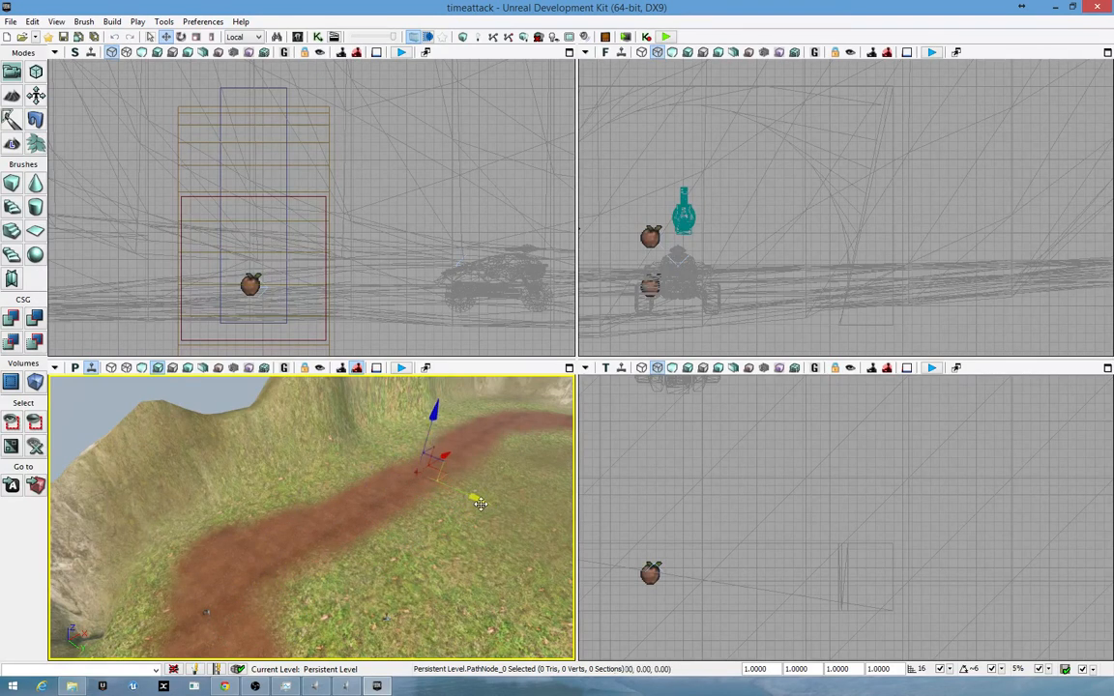
right_drag(489, 501, 650, 468)
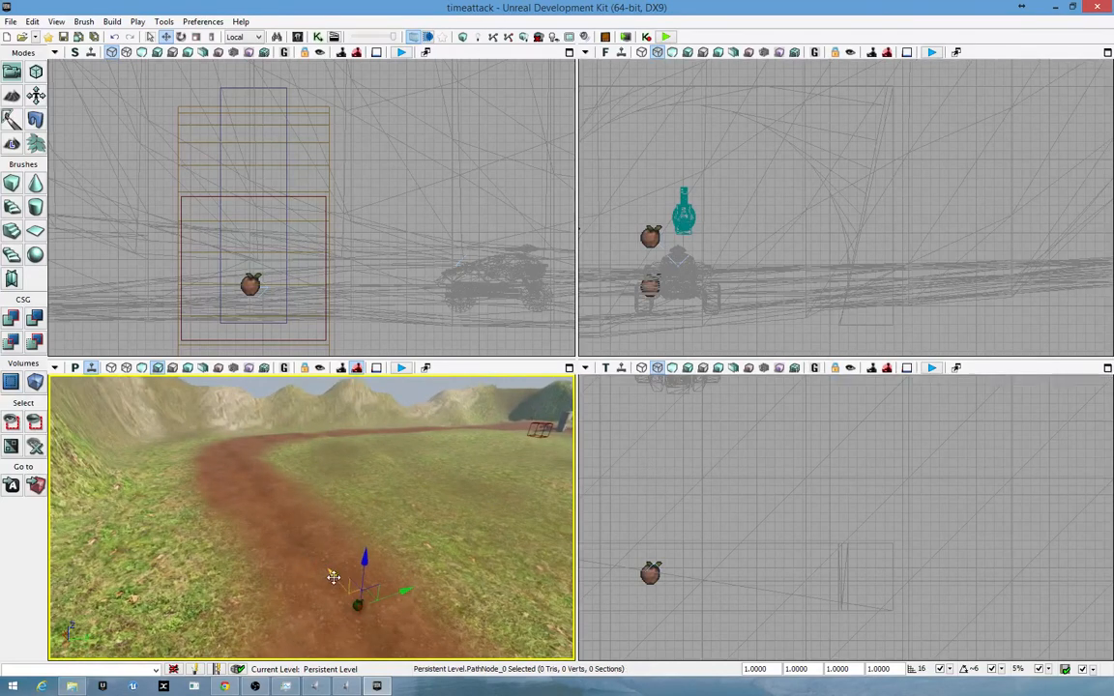
- Duplicate the path node to the next wide bend and center the copy on the dirt between the grass edges
drag(333, 578, 250, 461)
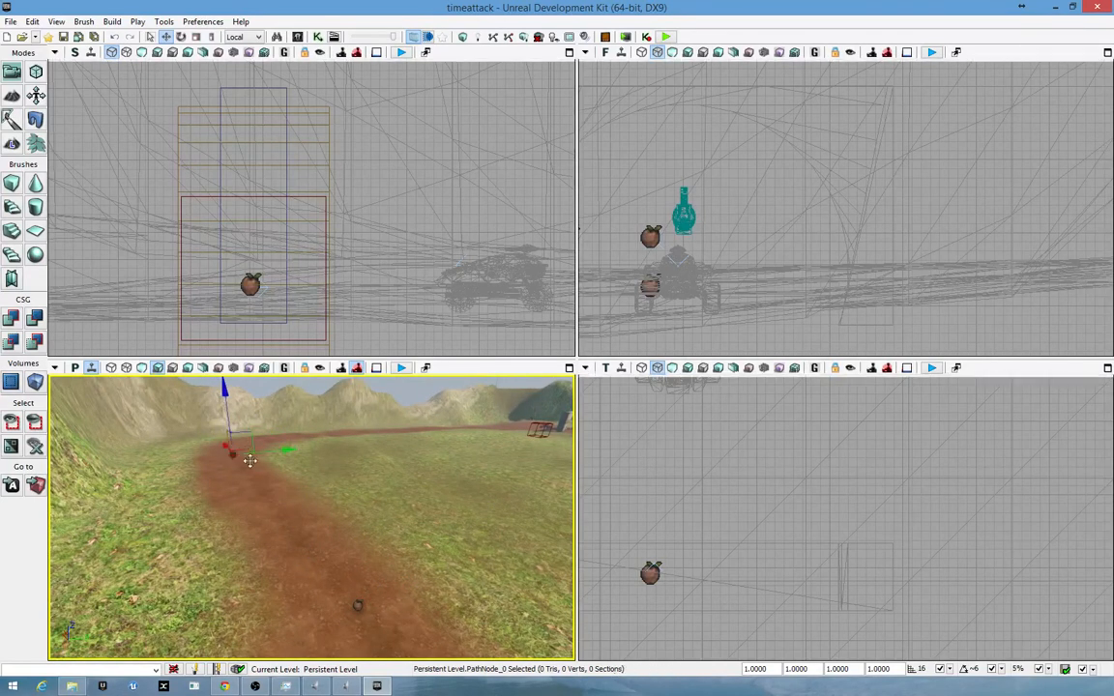
right_drag(250, 462, 590, 517)
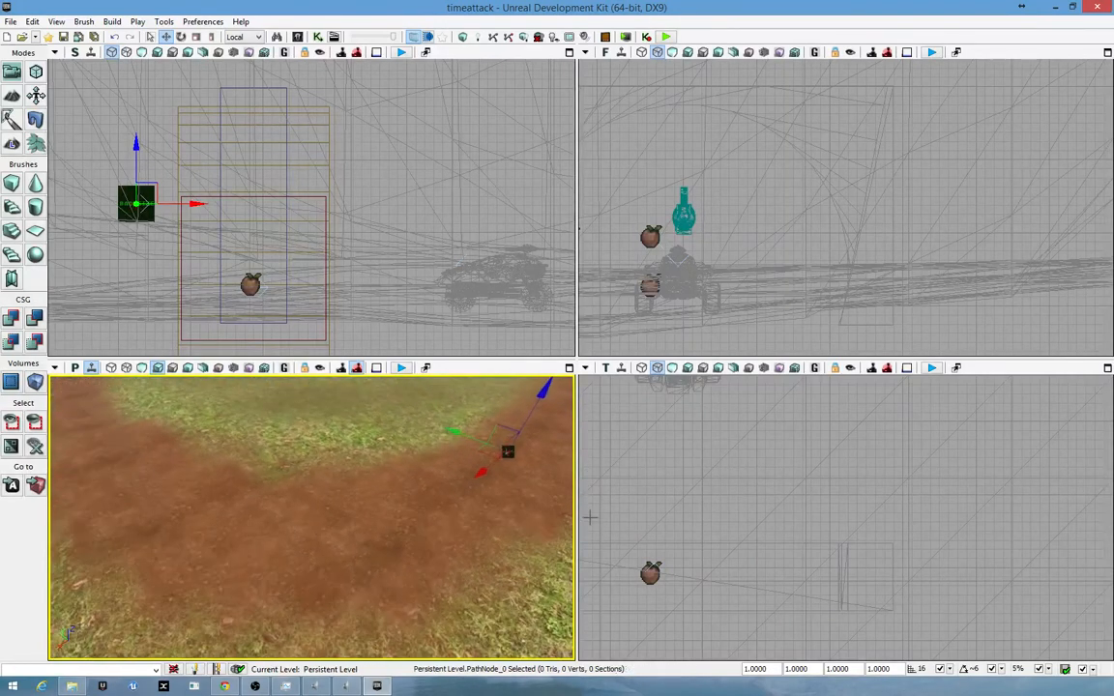
drag(480, 477, 326, 586)
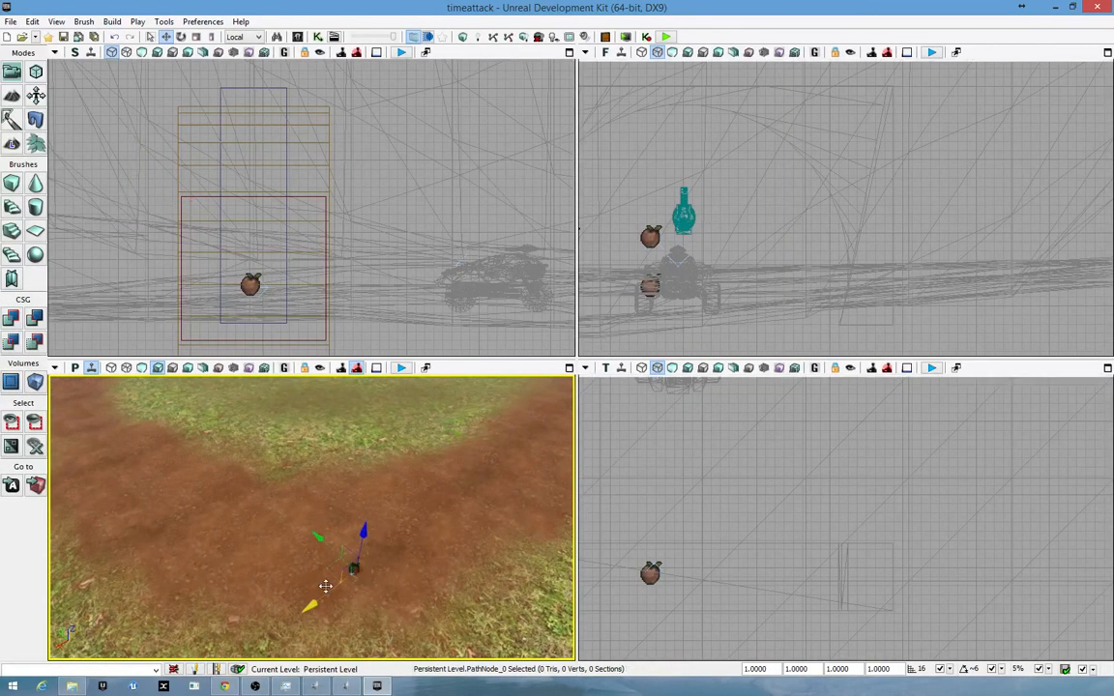
drag(362, 522, 215, 590)
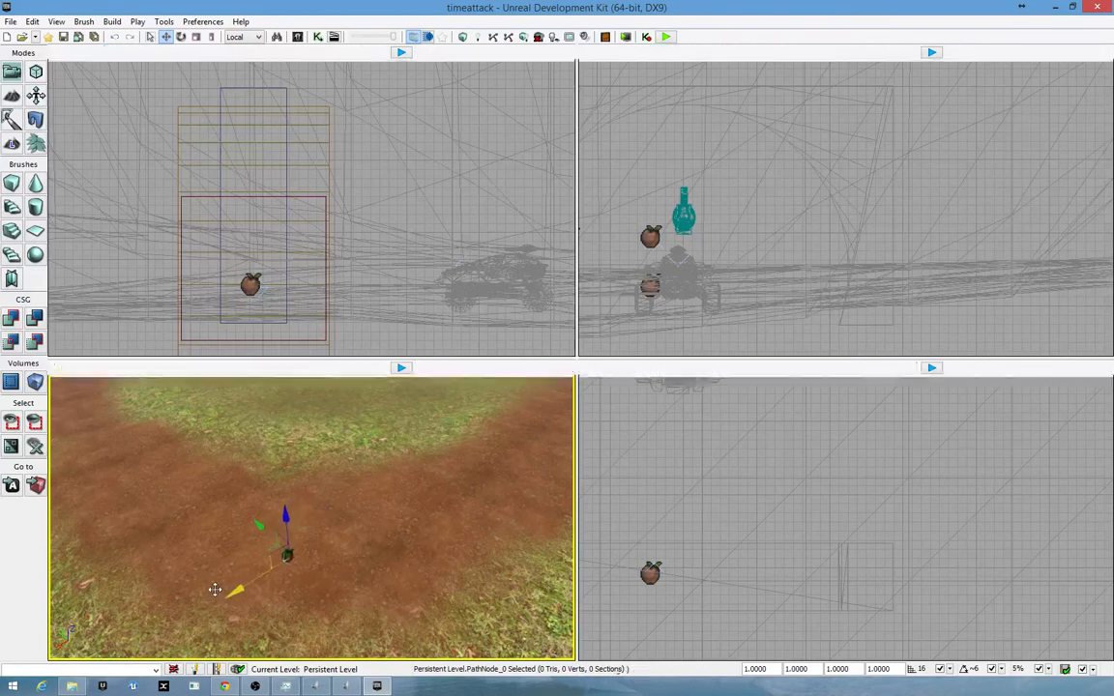
drag(255, 527, 236, 512)
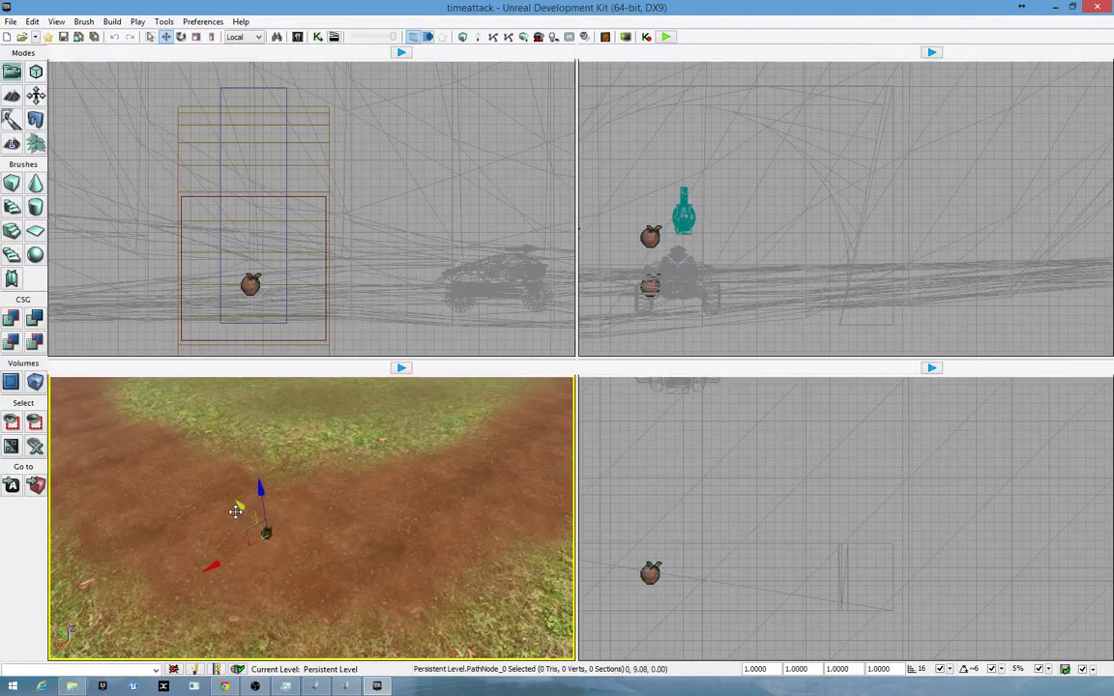
- Duplicate the path node onto the narrow stretch beside the cliff and align the copy with the middle of the track
right_drag(236, 512, 208, 508)
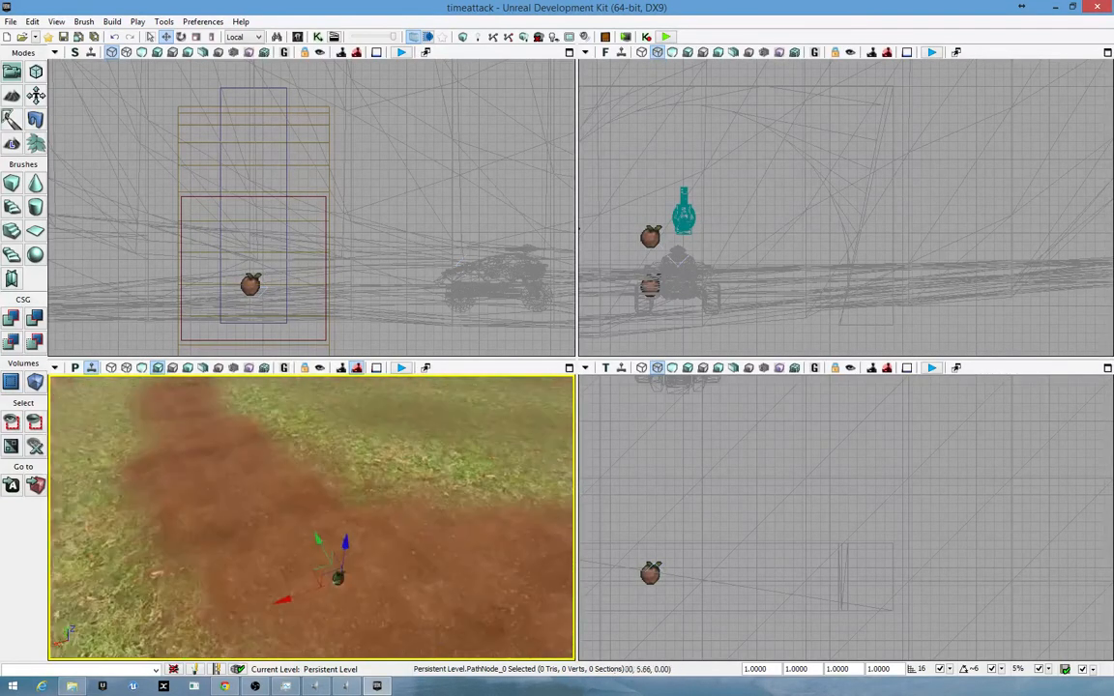
mouse_move(290, 518)
mouse_down()
mouse_move(218, 488)
mouse_move(305, 464)
mouse_move(310, 450)
mouse_move(324, 503)
mouse_move(314, 532)
mouse_move(300, 512)
mouse_up()
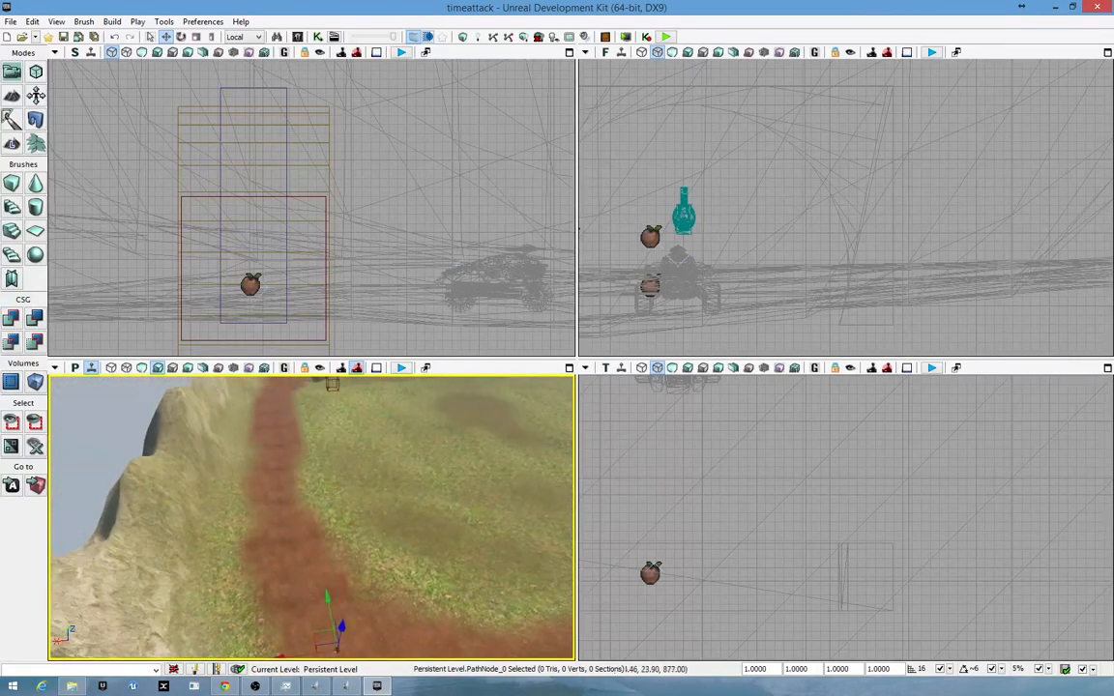
right_drag(133, 423, 135, 416)
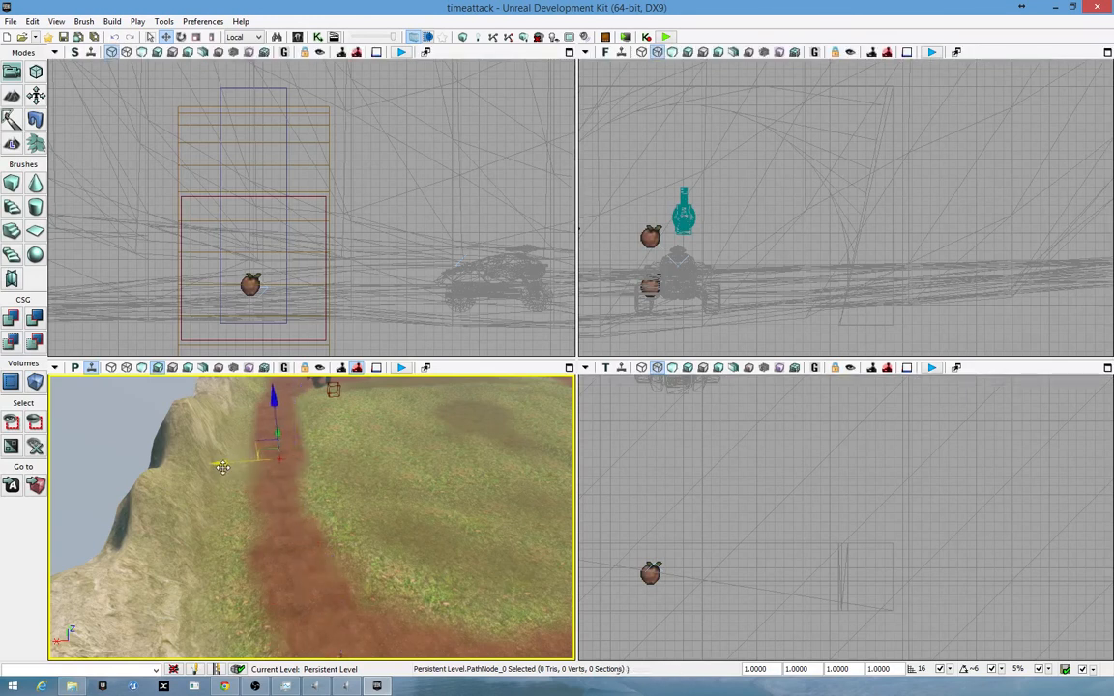
right_drag(311, 517, 184, 571)
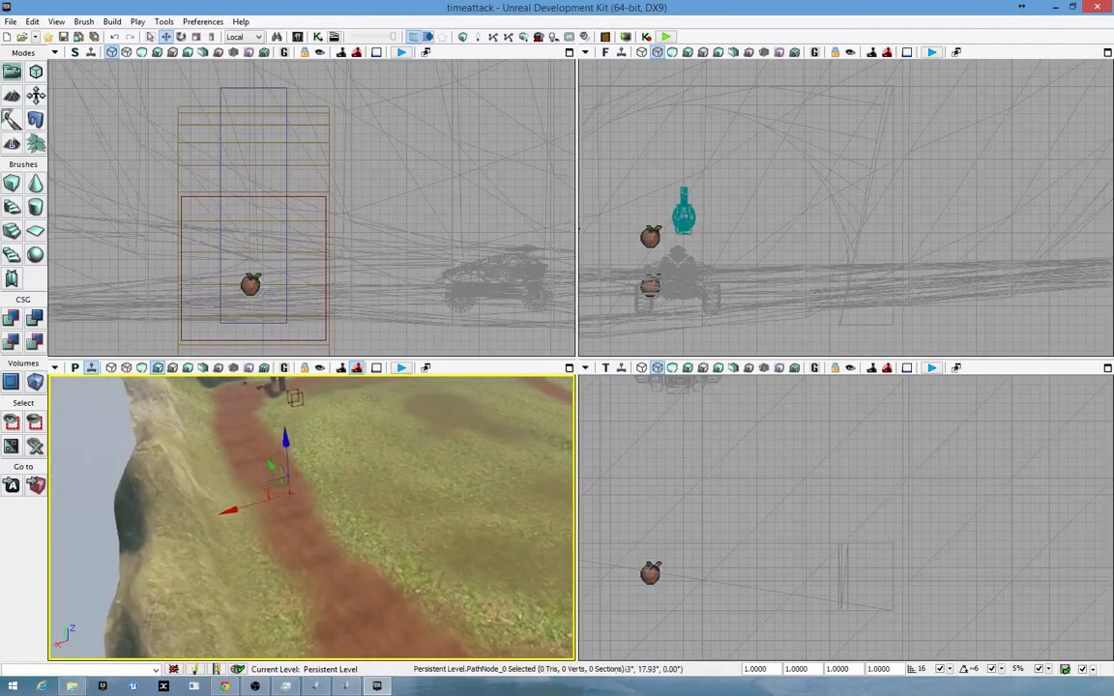